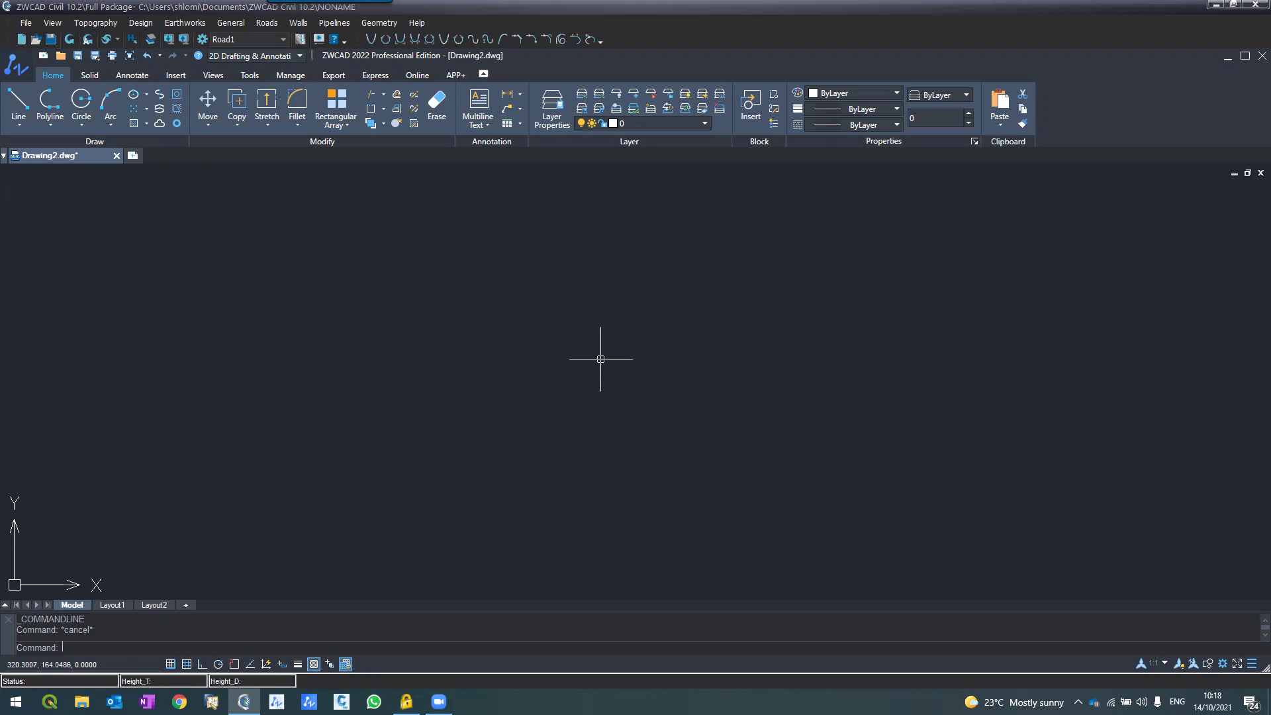
# Start a new project without saving the current one and create the folder Lesson2.1 inside On-line training 09.2021.
pyautogui.click(26, 23)
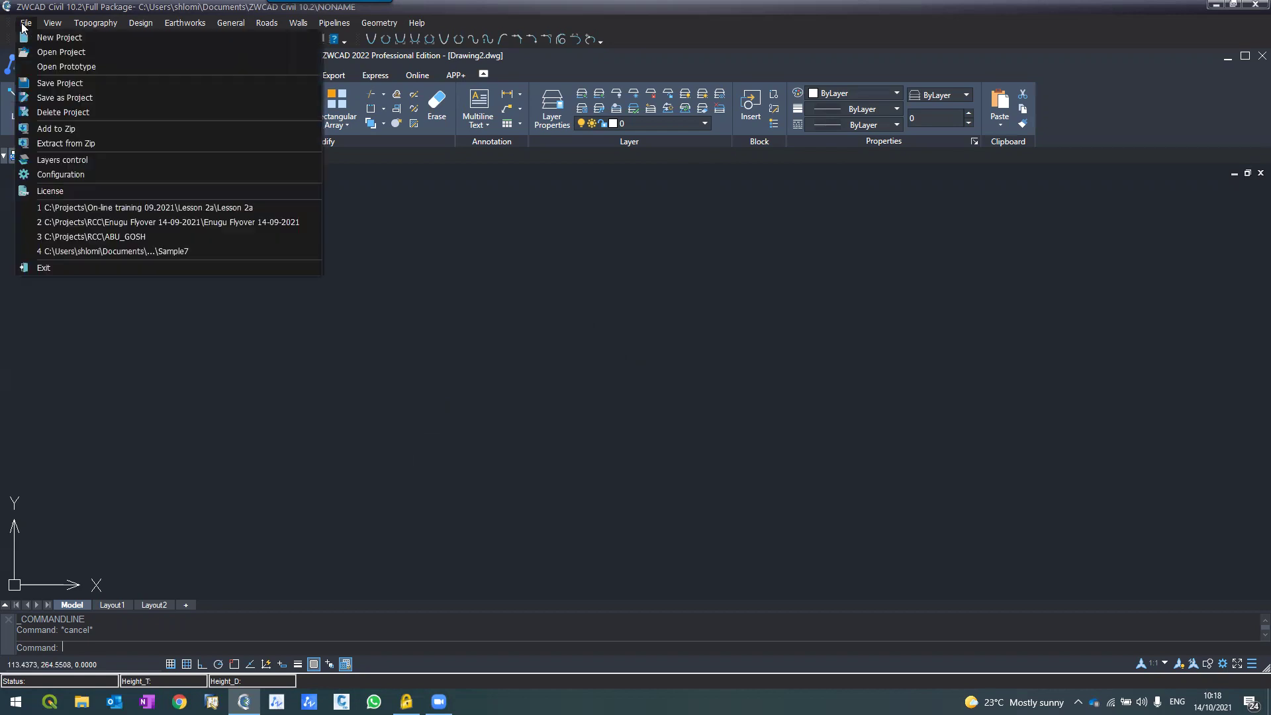
pyautogui.click(39, 37)
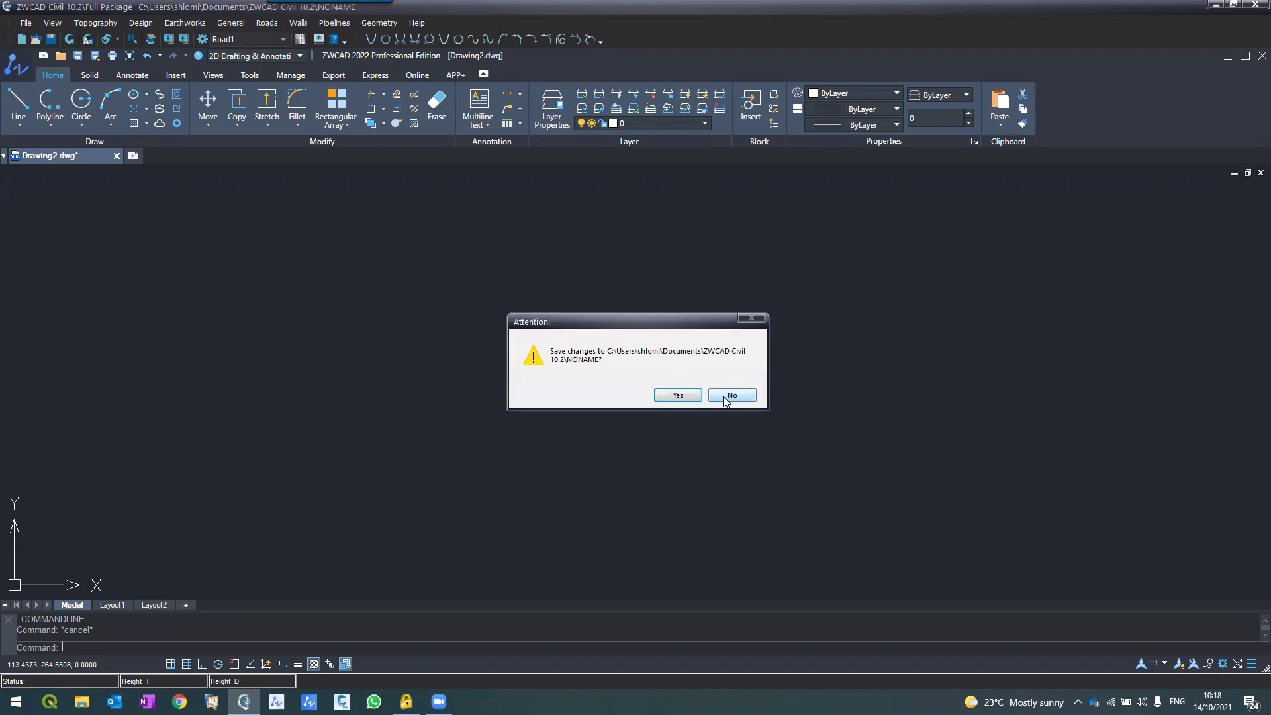
pyautogui.click(725, 399)
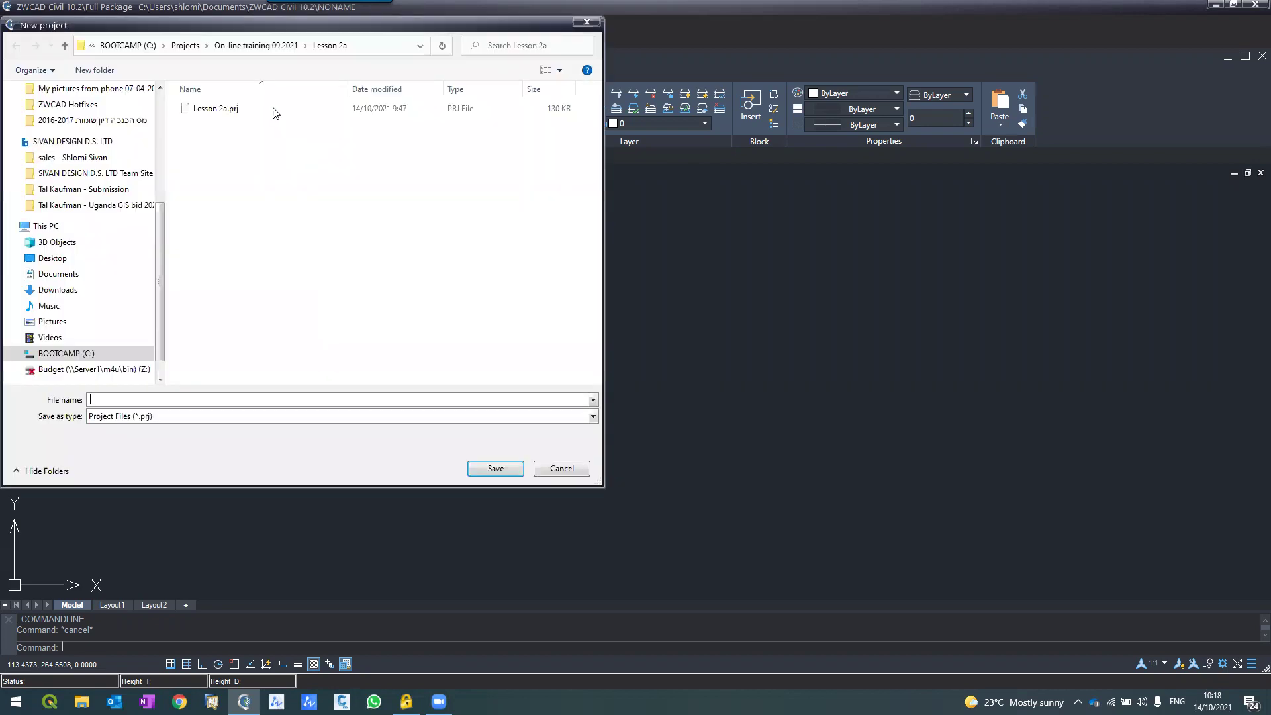
pyautogui.click(259, 46)
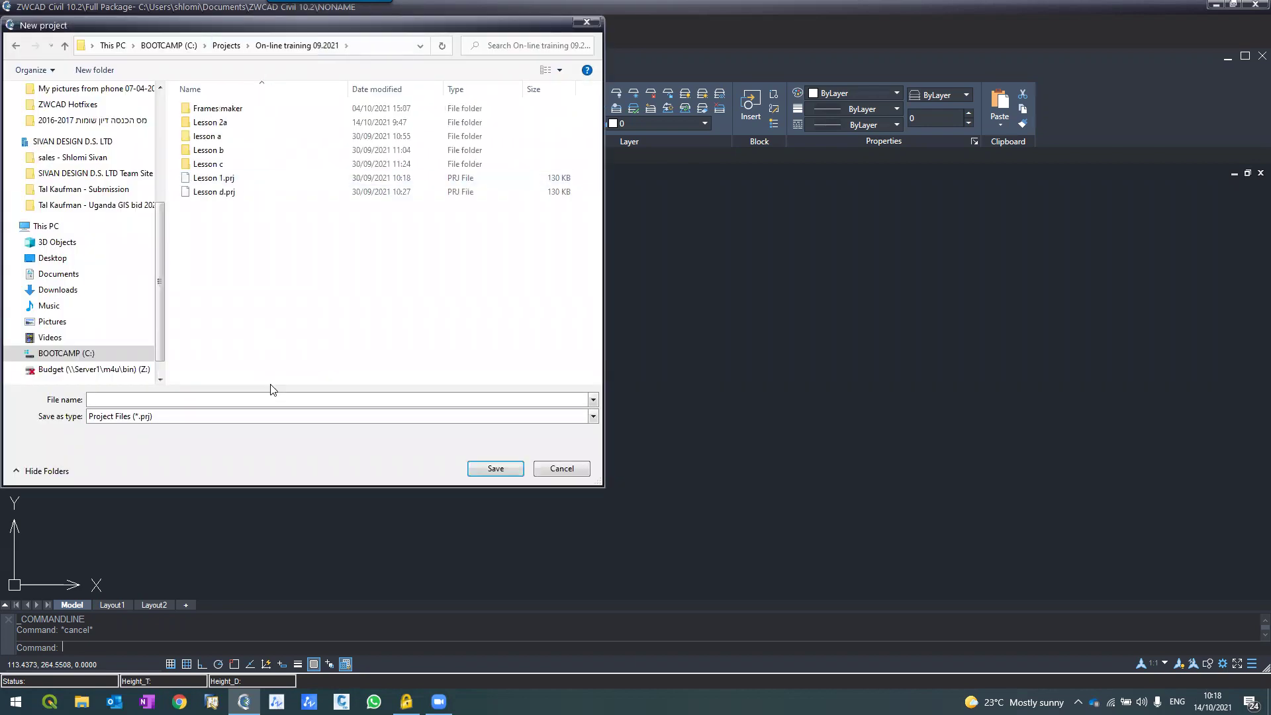
pyautogui.click(93, 70)
pyautogui.write('L')
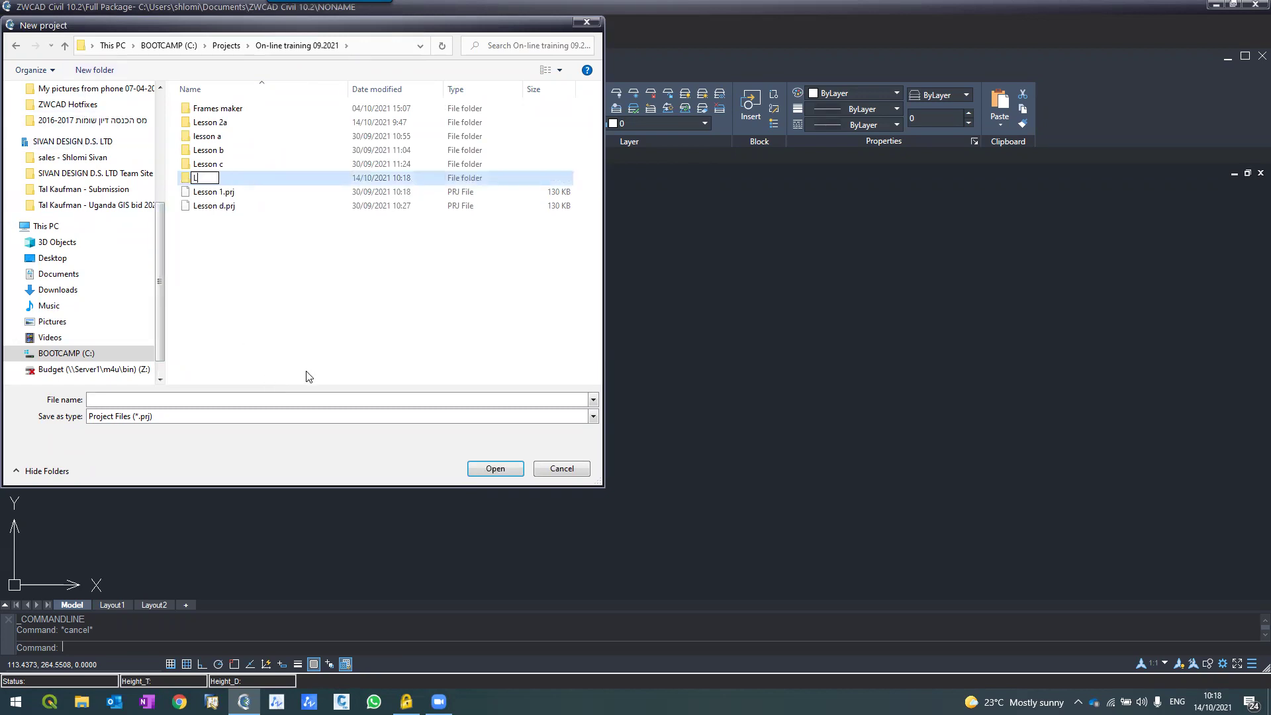
pyautogui.write('esson2.1')
pyautogui.press('Return')
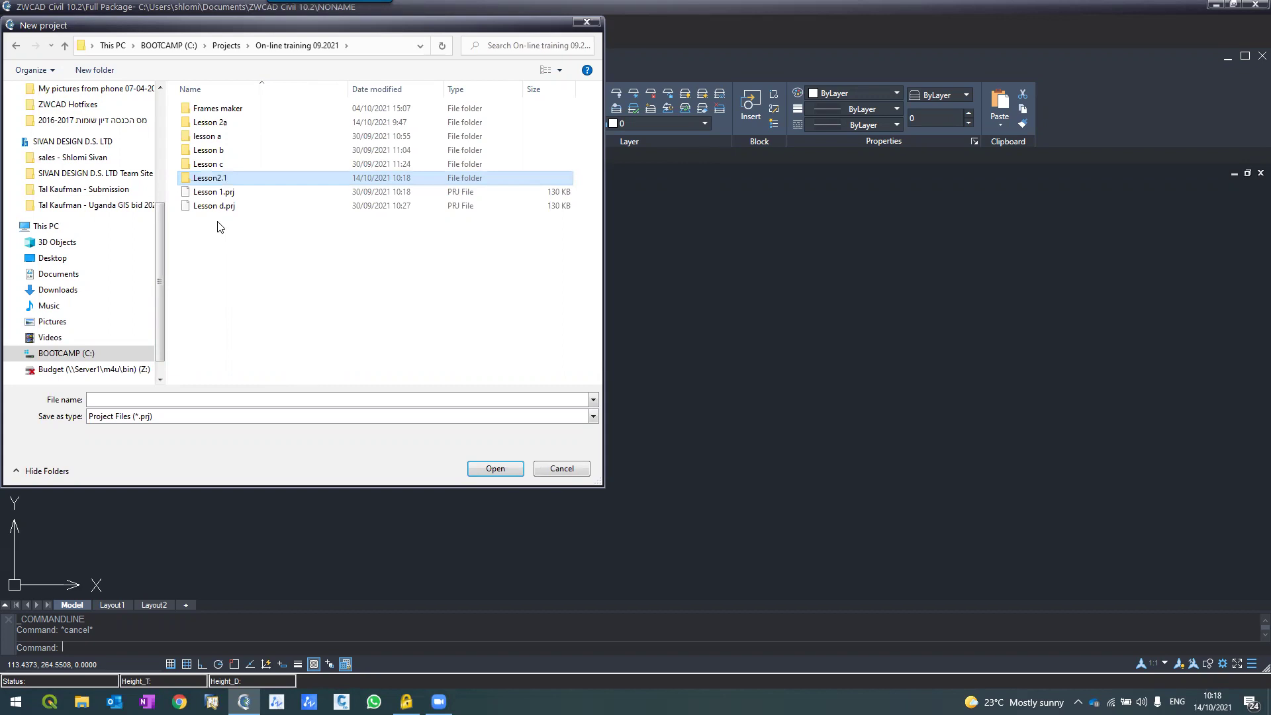
# Save the new project as Lesson2.1 in the Lesson2.1 folder, discarding the changes to Drawing2.dwg.
pyautogui.doubleClick(205, 180)
pyautogui.click(119, 399)
pyautogui.write('Leoss')
pyautogui.press('BackSpace')
pyautogui.press('BackSpace')
pyautogui.press('BackSpace')
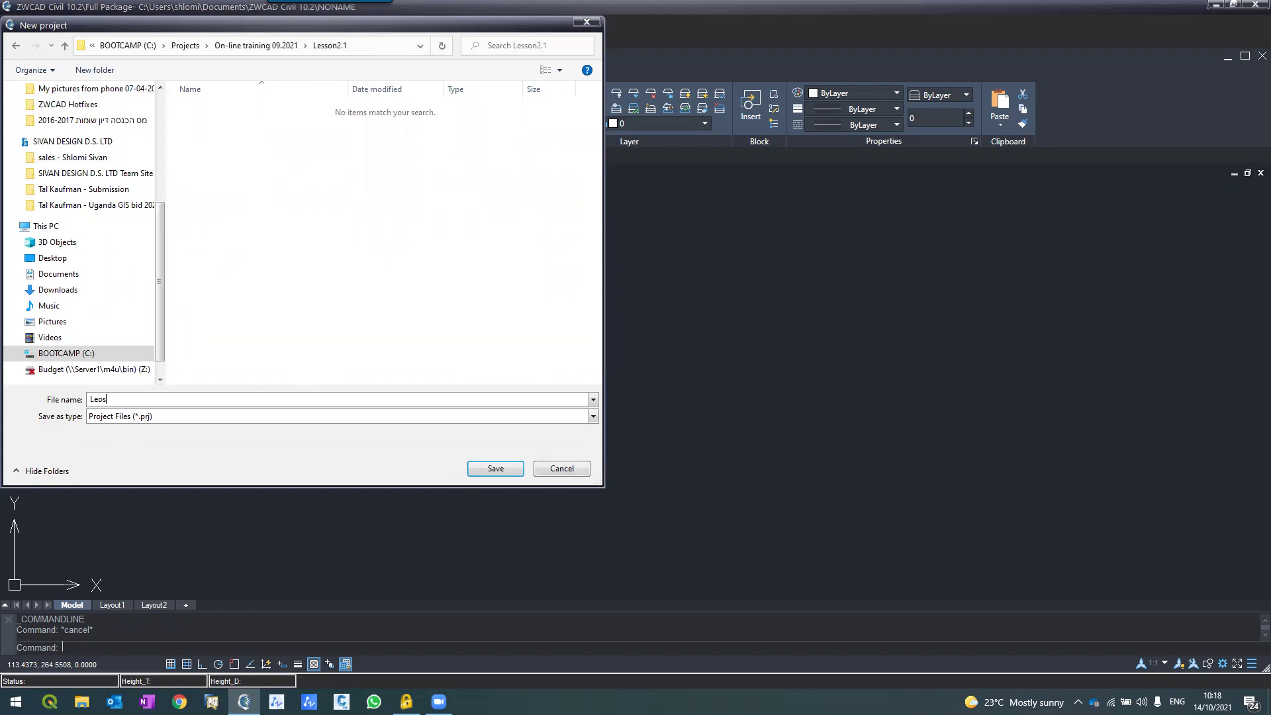
pyautogui.write('sson2.1')
pyautogui.click(482, 471)
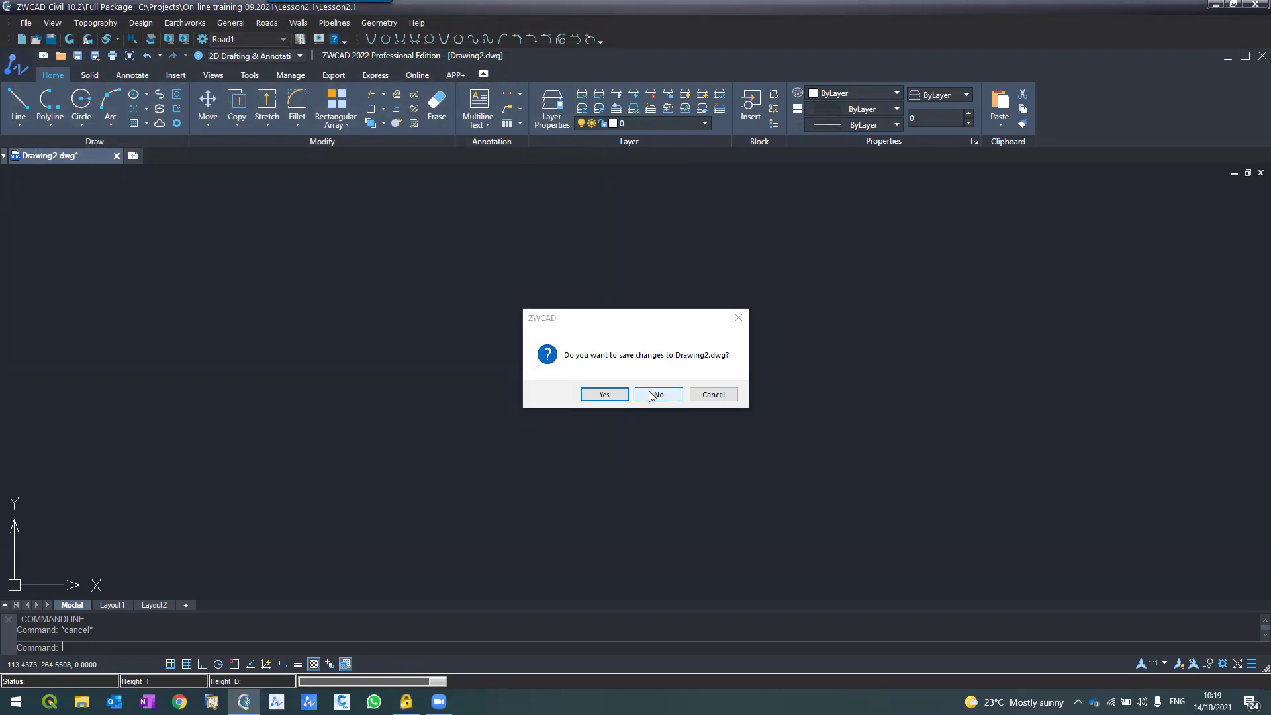
pyautogui.click(653, 395)
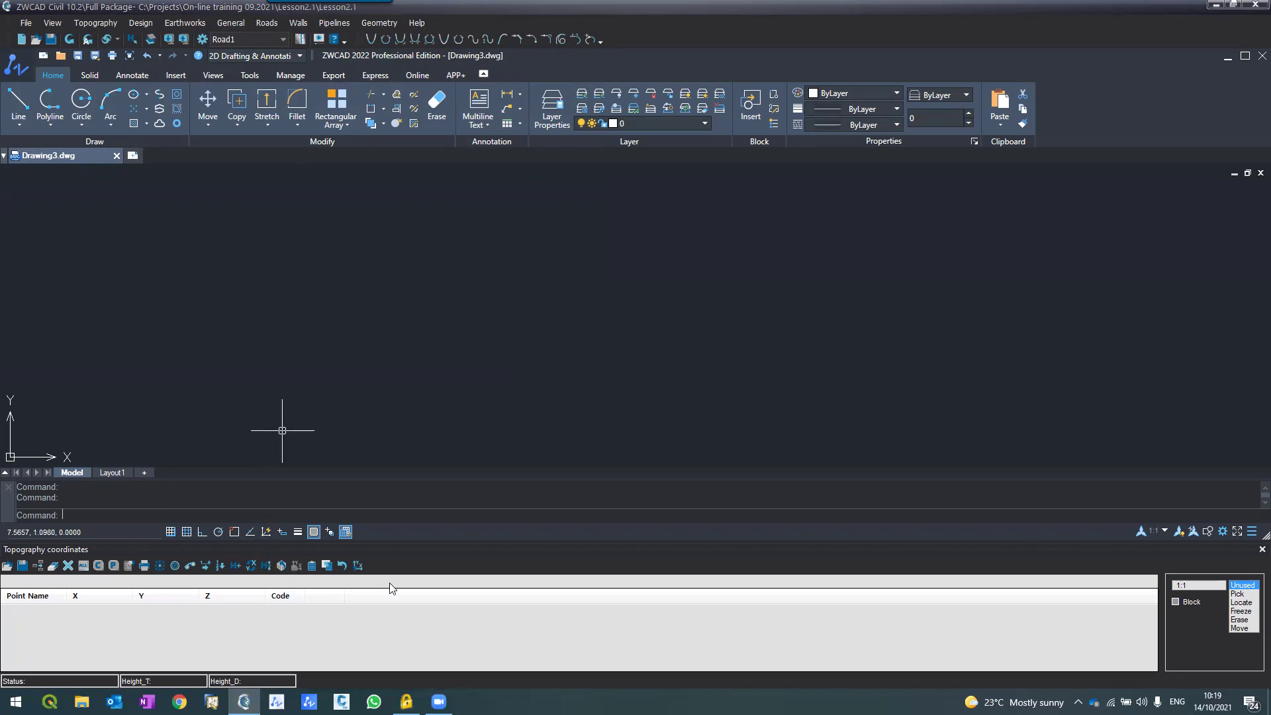
# Enlarge the topography coordinates table and enter point 1 with X 1000, Y 1000 and Z 100.32.
pyautogui.moveTo(397, 497); pyautogui.dragTo(380, 437)
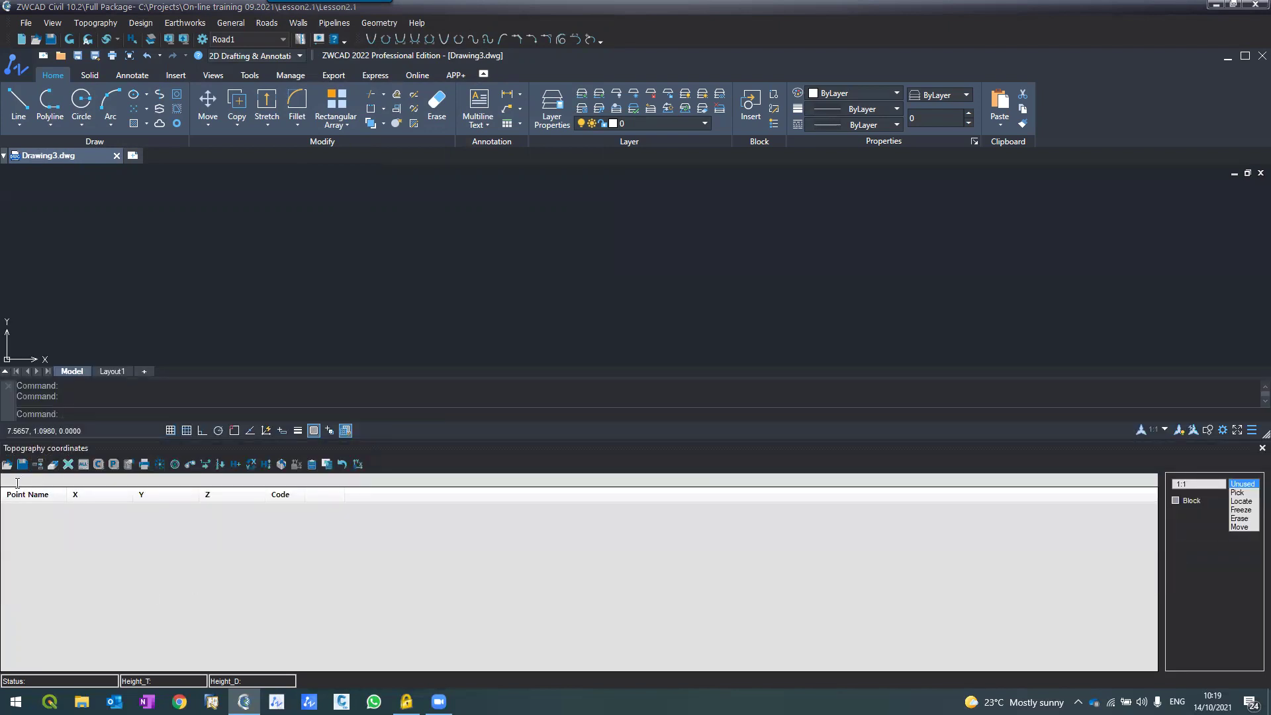
pyautogui.click(215, 568)
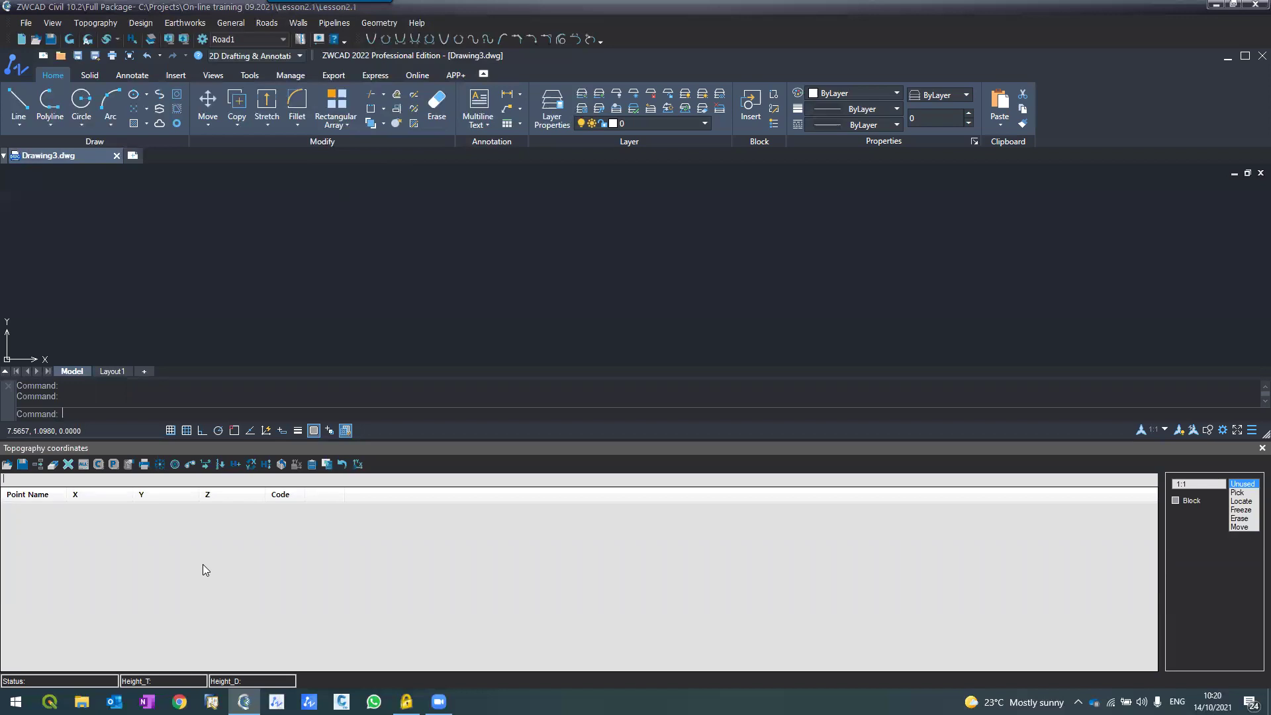
pyautogui.write('1')
pyautogui.write('1000')
pyautogui.press('Tab')
pyautogui.write('1000')
pyautogui.press('Tab')
pyautogui.write('100.32')
pyautogui.press('Return')
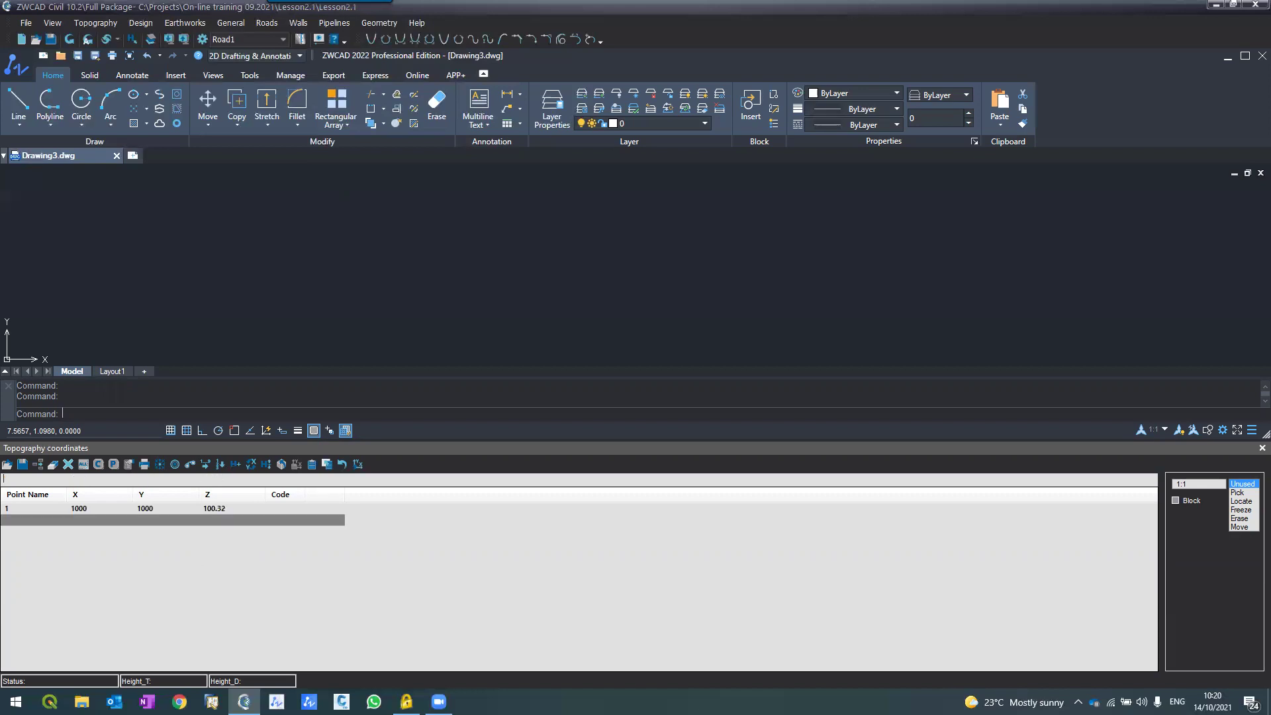
# Add point 2 to the coordinates table with X 1050, Y 1000 and Z 102.
pyautogui.write('2')
pyautogui.press('XF86AudioLowerVolume')
pyautogui.write('1050')
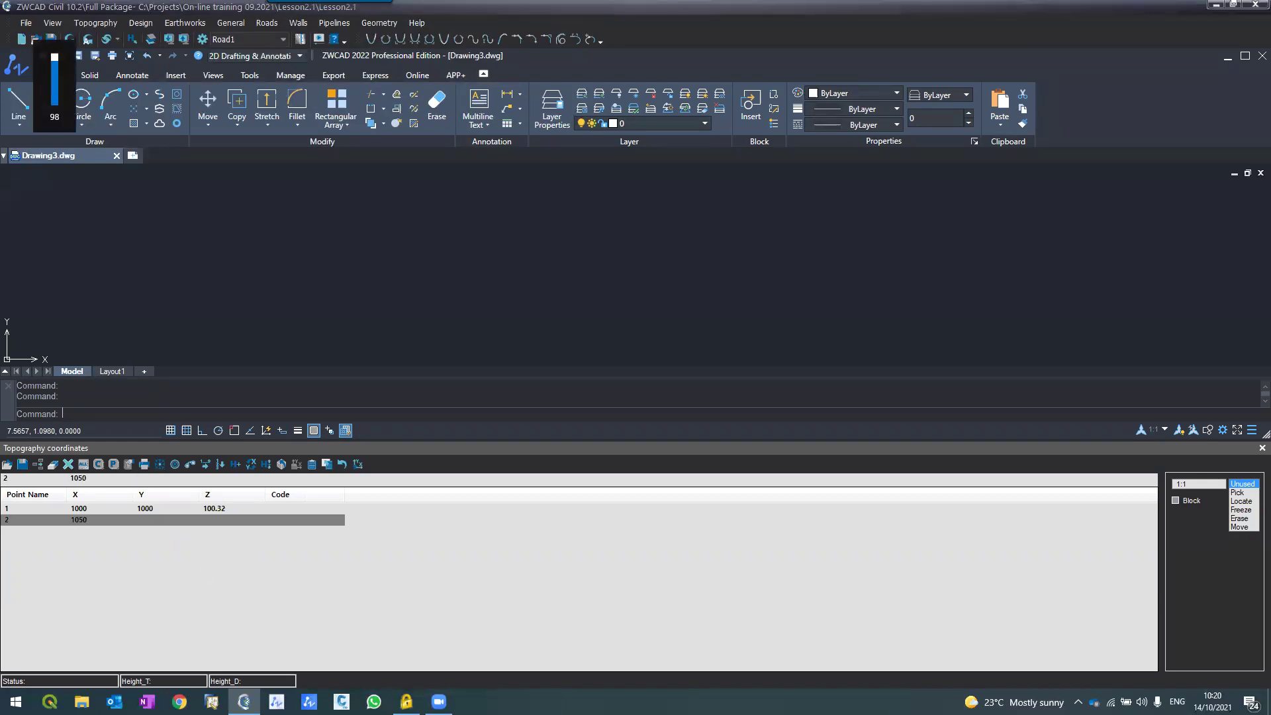
pyautogui.write(' 1000')
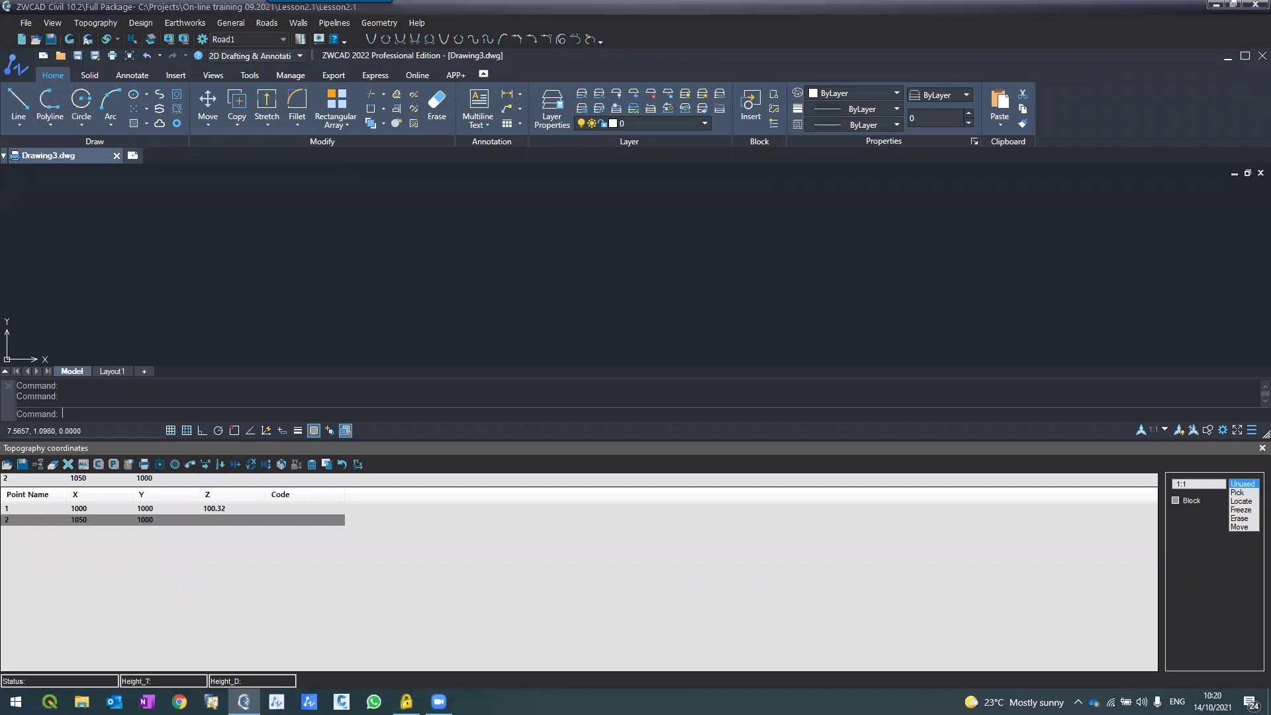
pyautogui.write(' 101')
pyautogui.write('2')
pyautogui.press('Return')
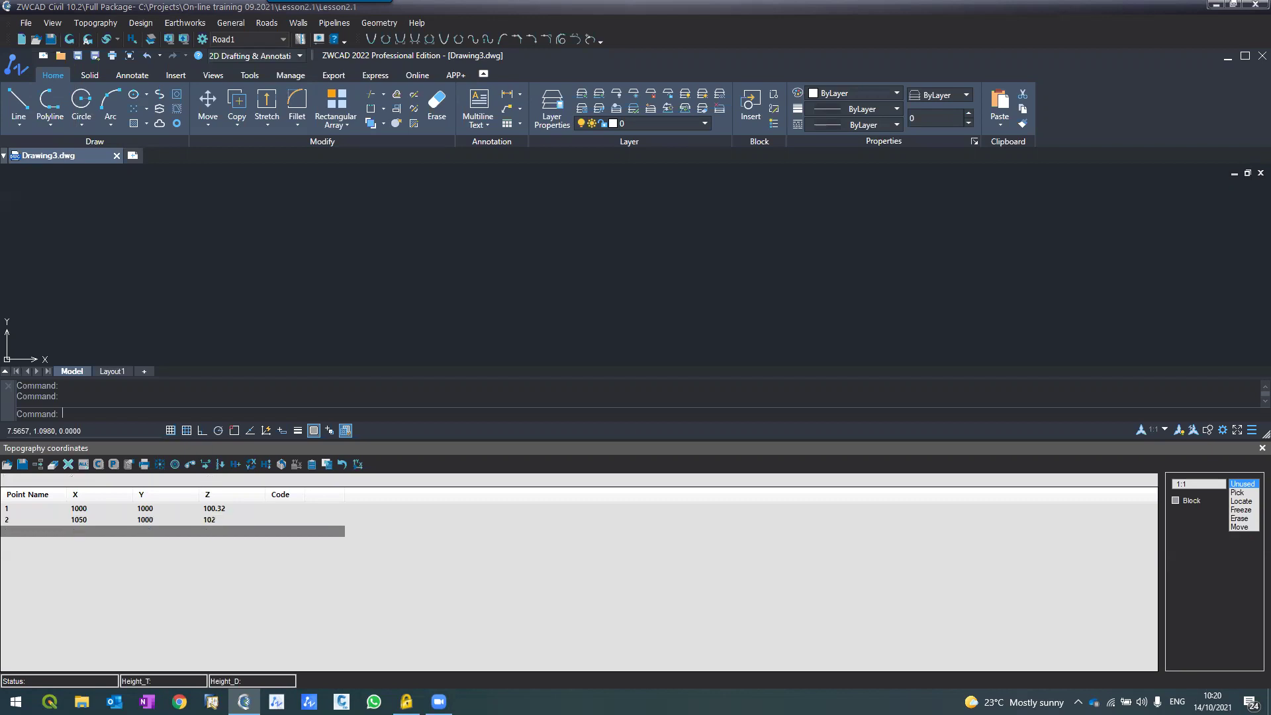
# Add point 3 with X 1050, Y 1050, Z 103 and point 4 with X 1000, Y 1050, Z 101.5.
pyautogui.write('1040')
pyautogui.press('BackSpace')
pyautogui.write('5')
pyautogui.press('Tab')
pyautogui.write('1050')
pyautogui.press('Tab')
pyautogui.write('10')
pyautogui.press('Return')
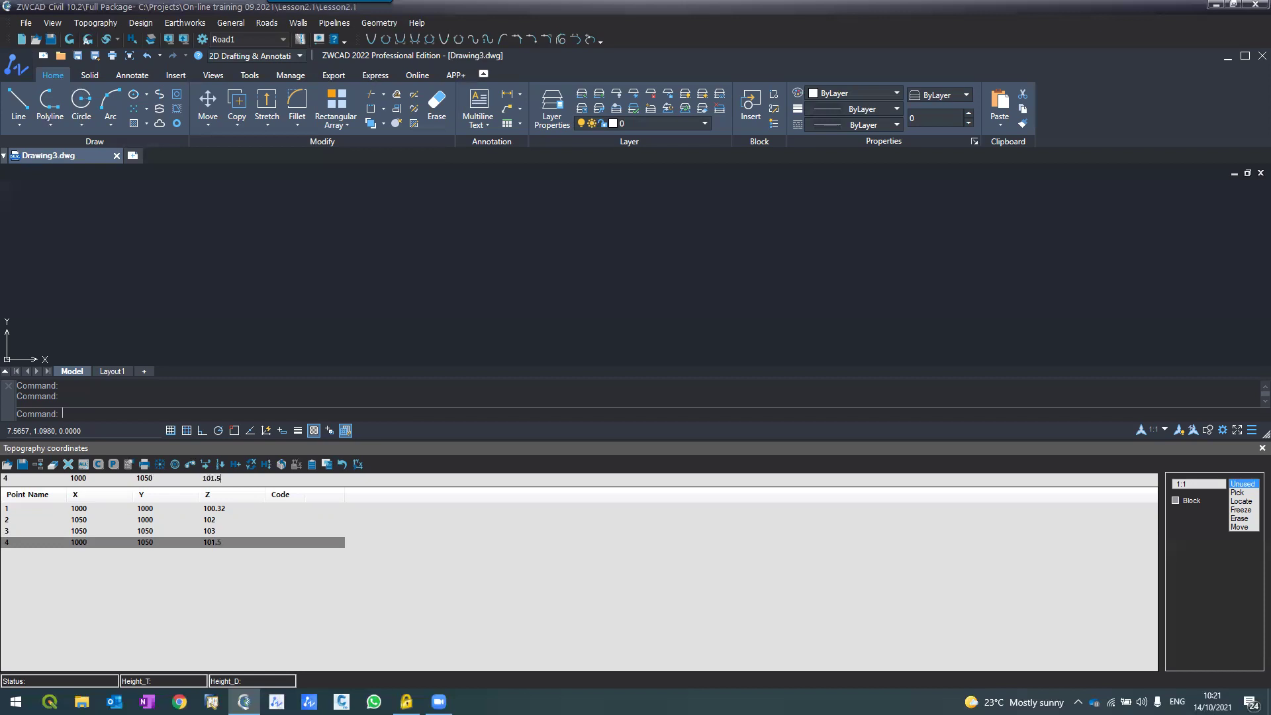
pyautogui.press('Return')
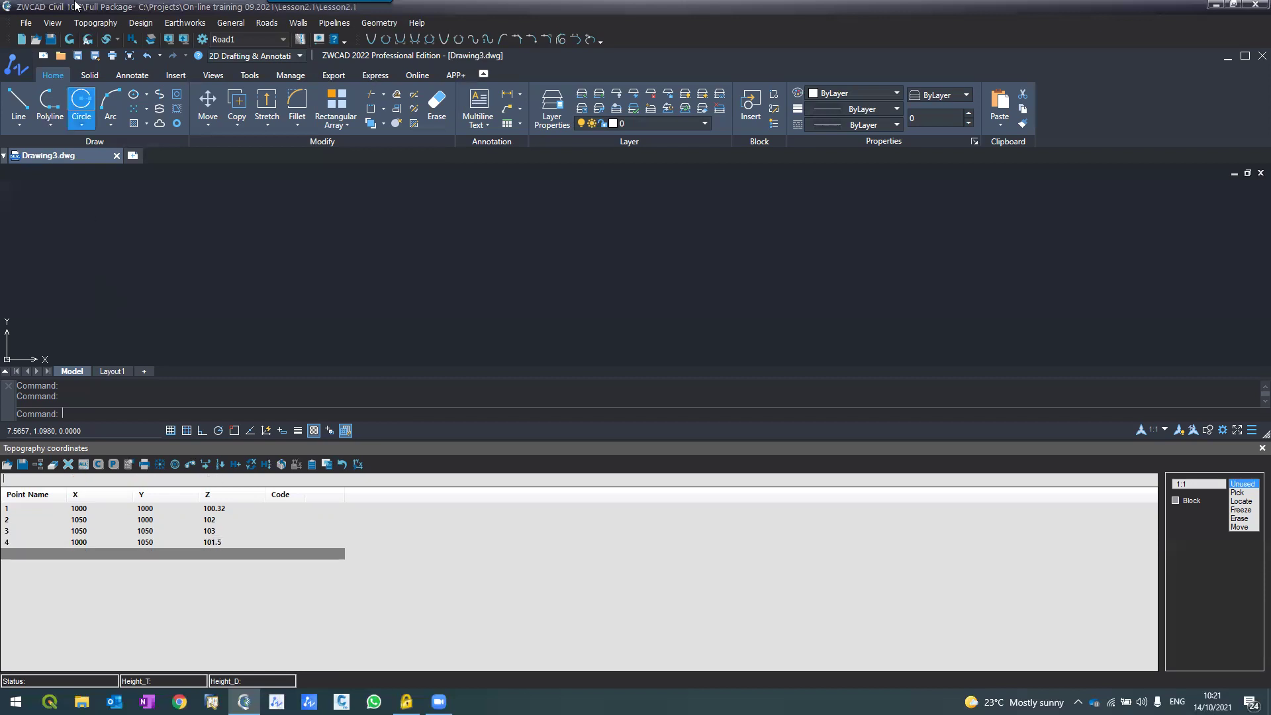
# Rebuild the drawing to plot the four entered topography points in model space.
pyautogui.click(68, 40)
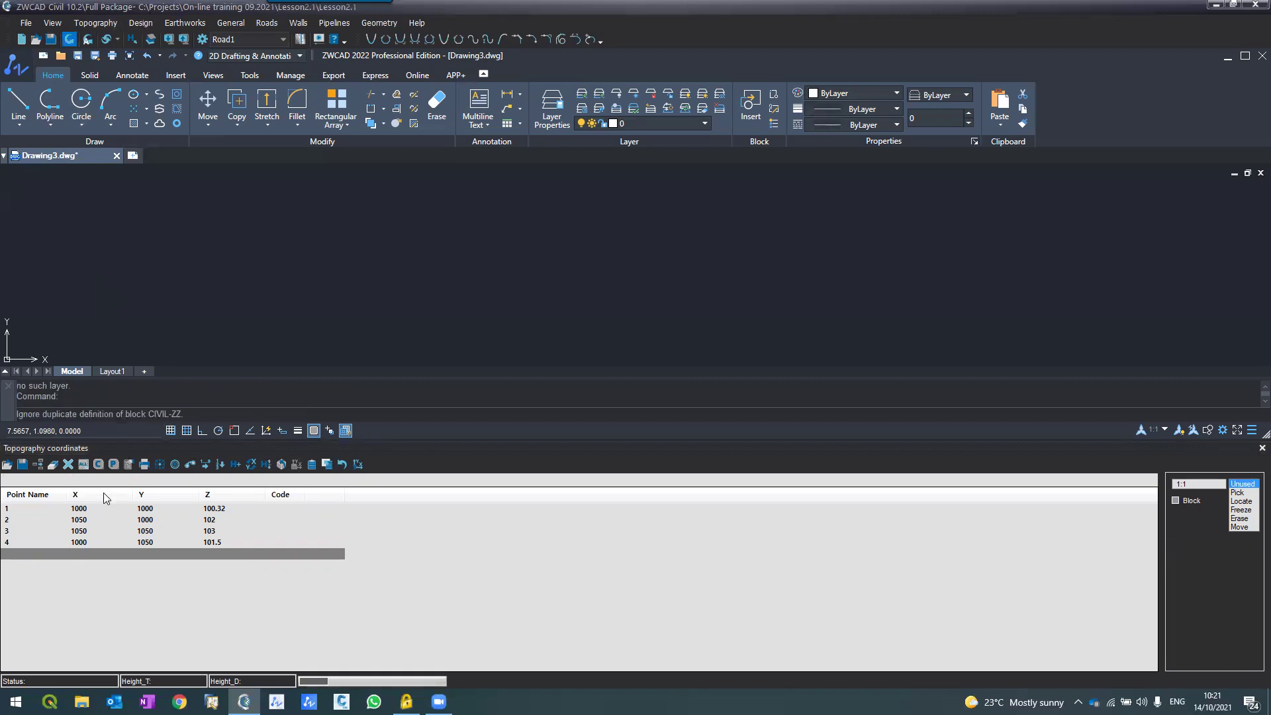
pyautogui.scroll(-4, 537, 254)
pyautogui.scroll(2, 536, 258)
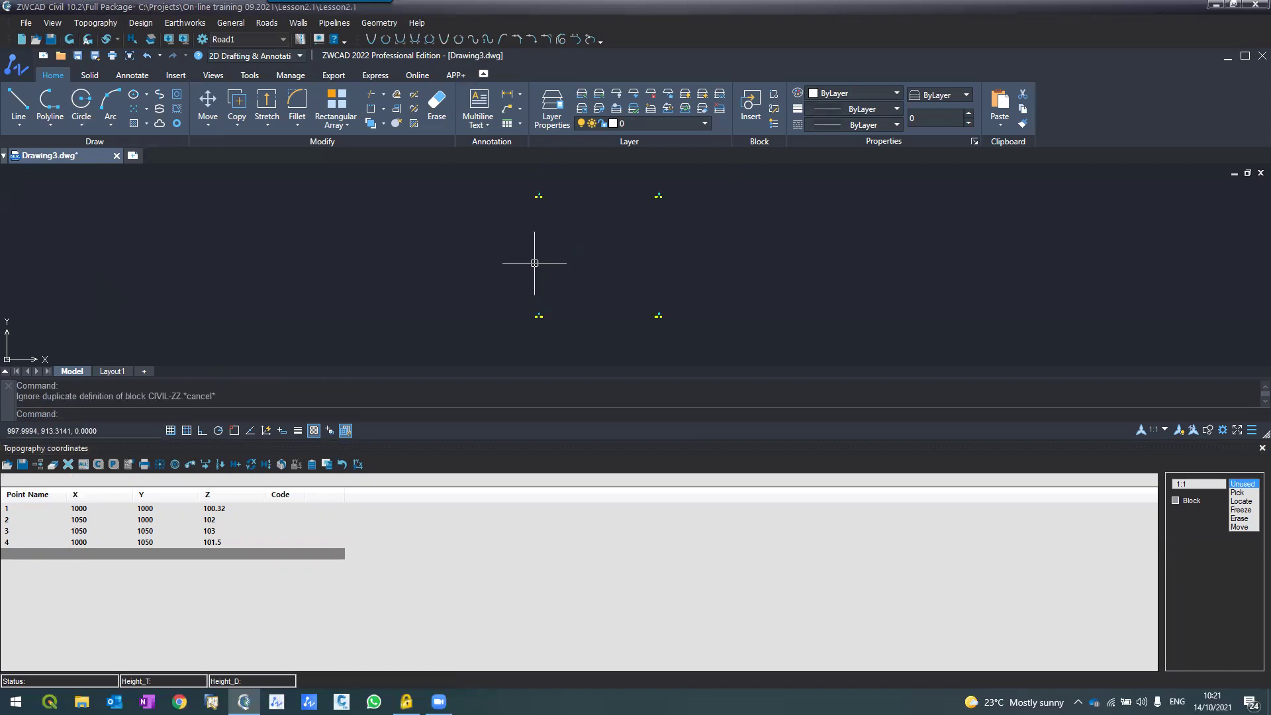
# Close the coordinates table and examine the number and elevation labels of the plotted points.
pyautogui.click(1262, 448)
pyautogui.scroll(4, 450, 248)
pyautogui.scroll(-6, 440, 241)
pyautogui.scroll(5, 430, 416)
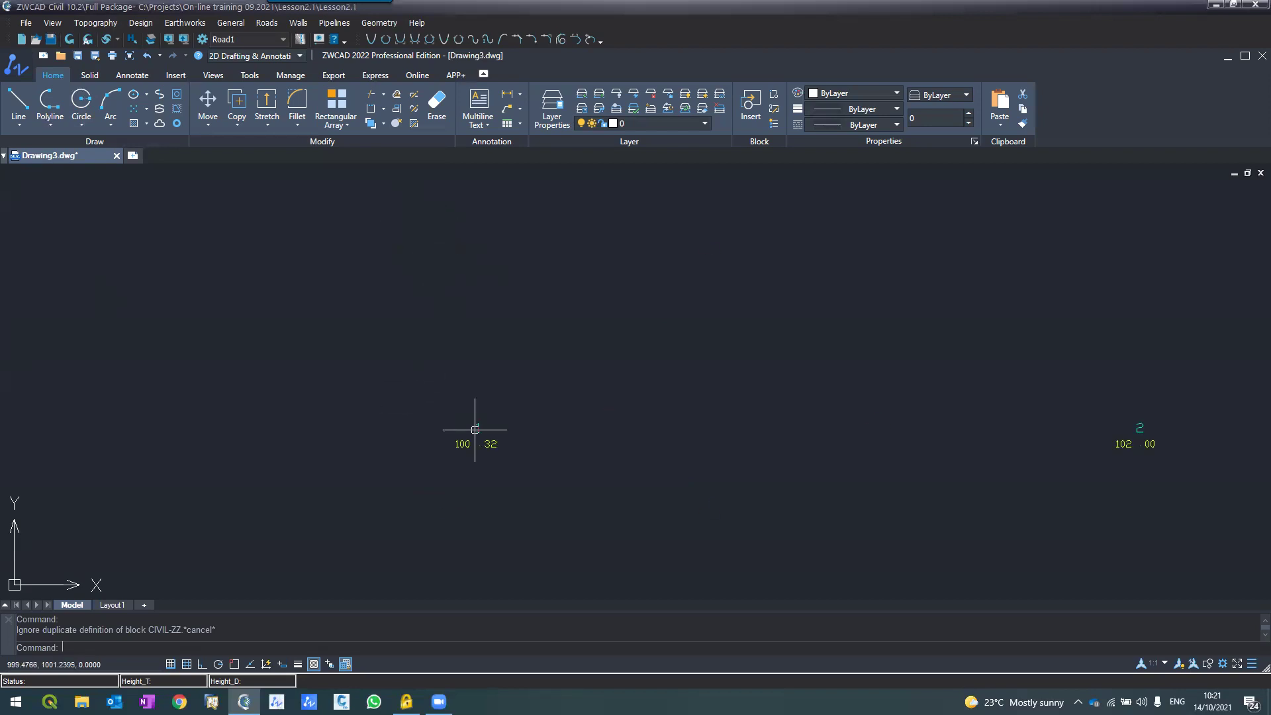
pyautogui.scroll(-4, 959, 425)
pyautogui.scroll(5, 1030, 207)
pyautogui.scroll(-3, 622, 304)
pyautogui.scroll(3, 414, 264)
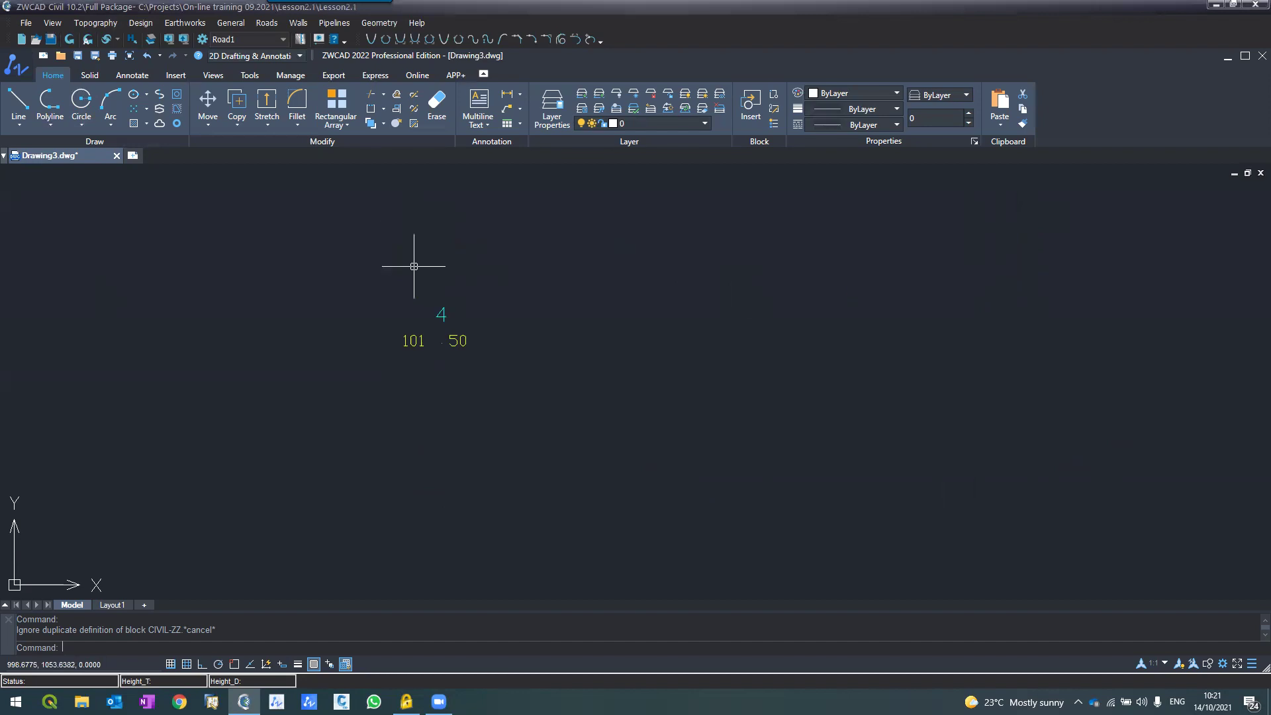
pyautogui.scroll(-6, 388, 278)
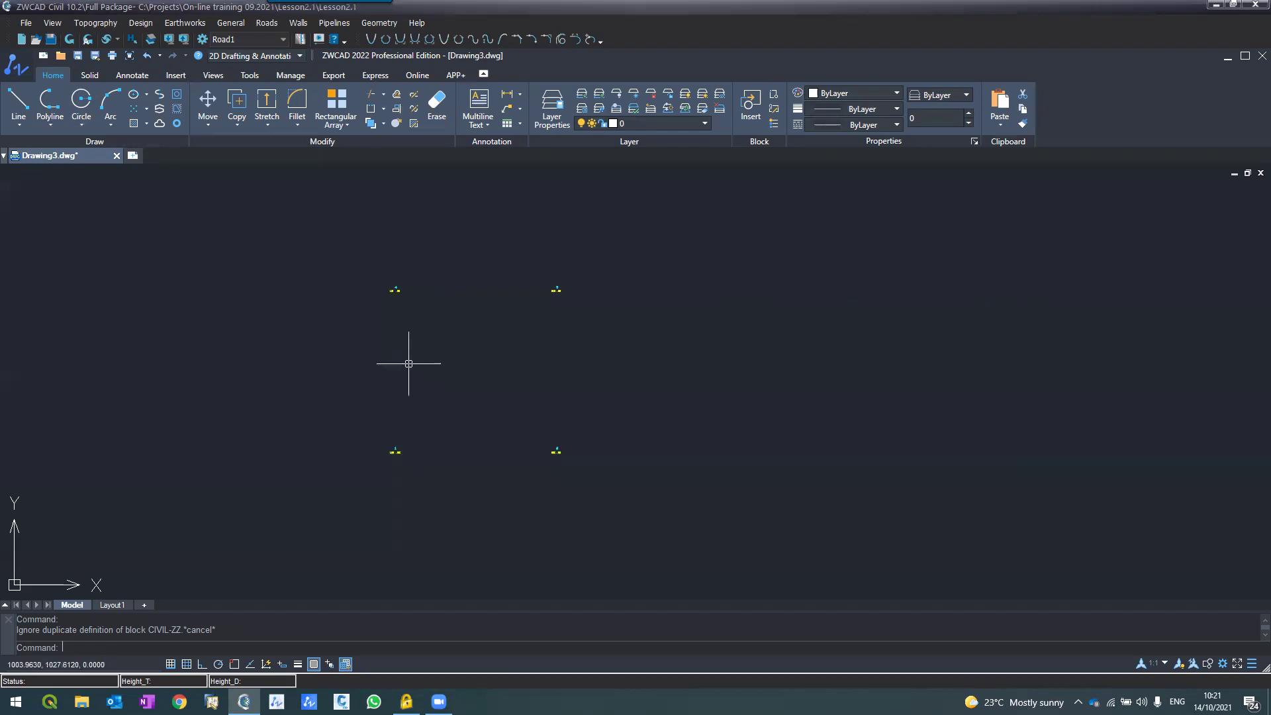
# Reopen the topography coordinates, then generate topography contours over the drawing extents with an interval of 0.25.
pyautogui.click(96, 23)
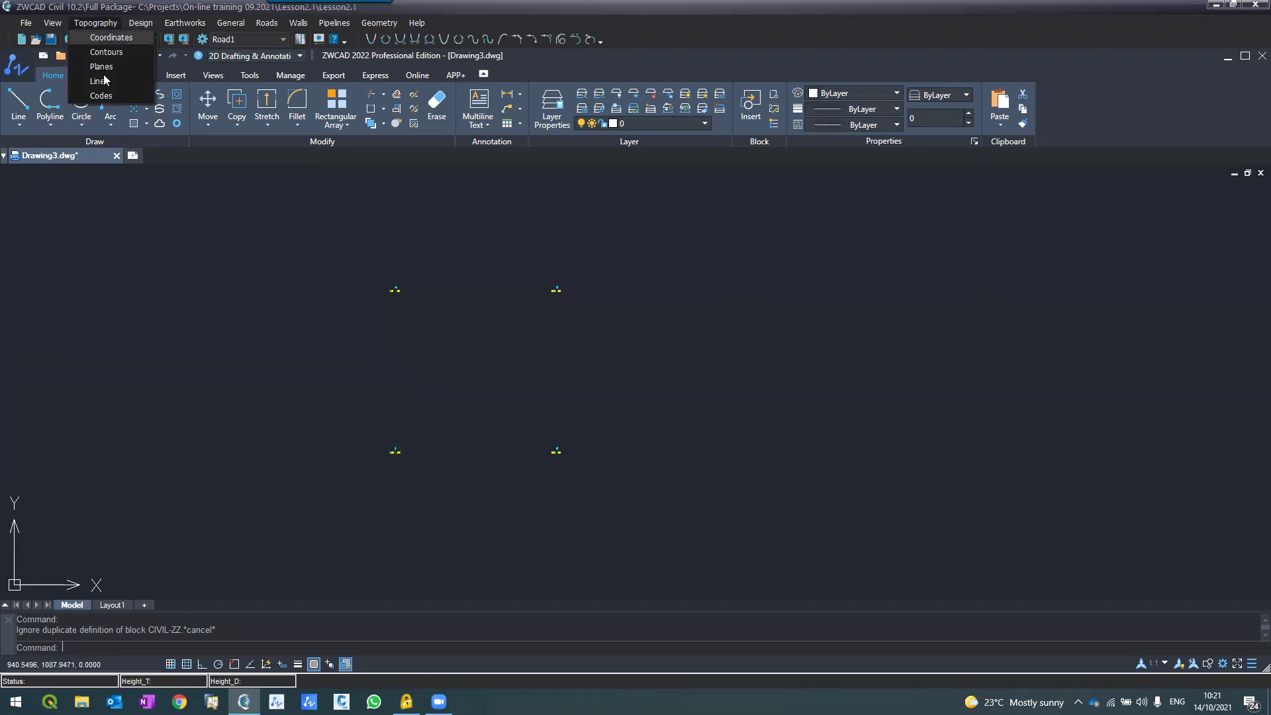
pyautogui.click(94, 39)
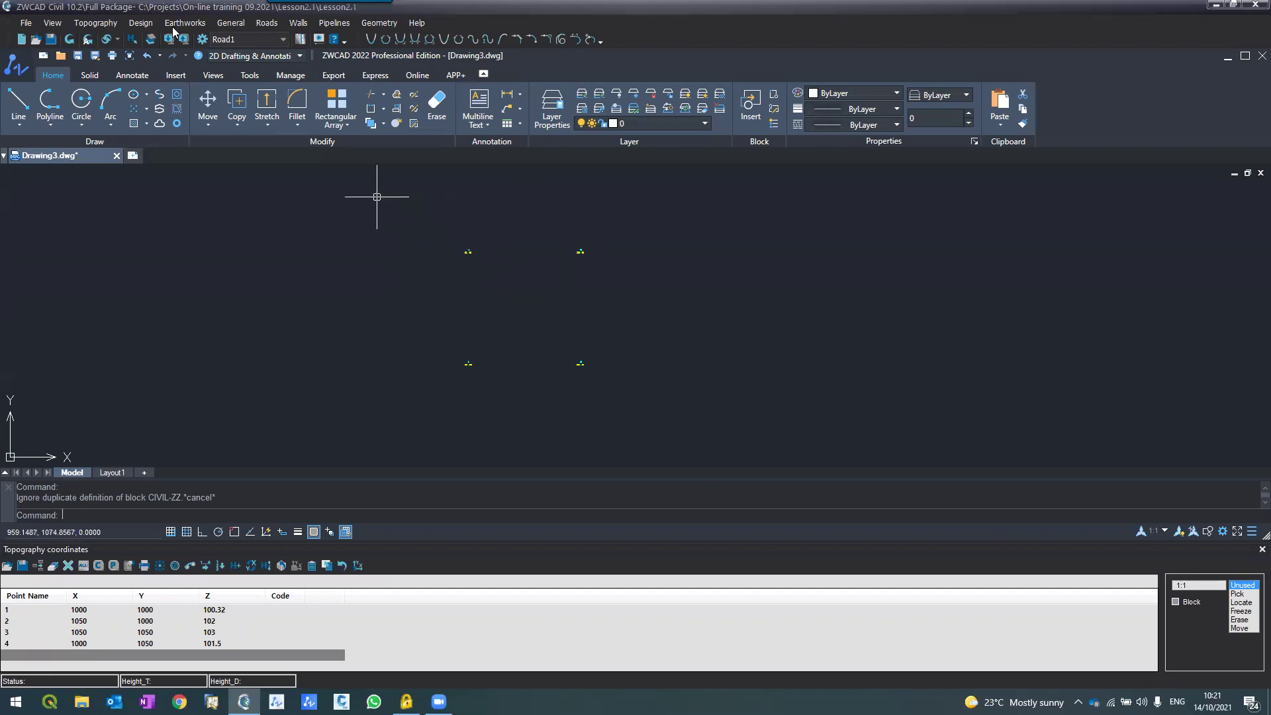
pyautogui.click(78, 24)
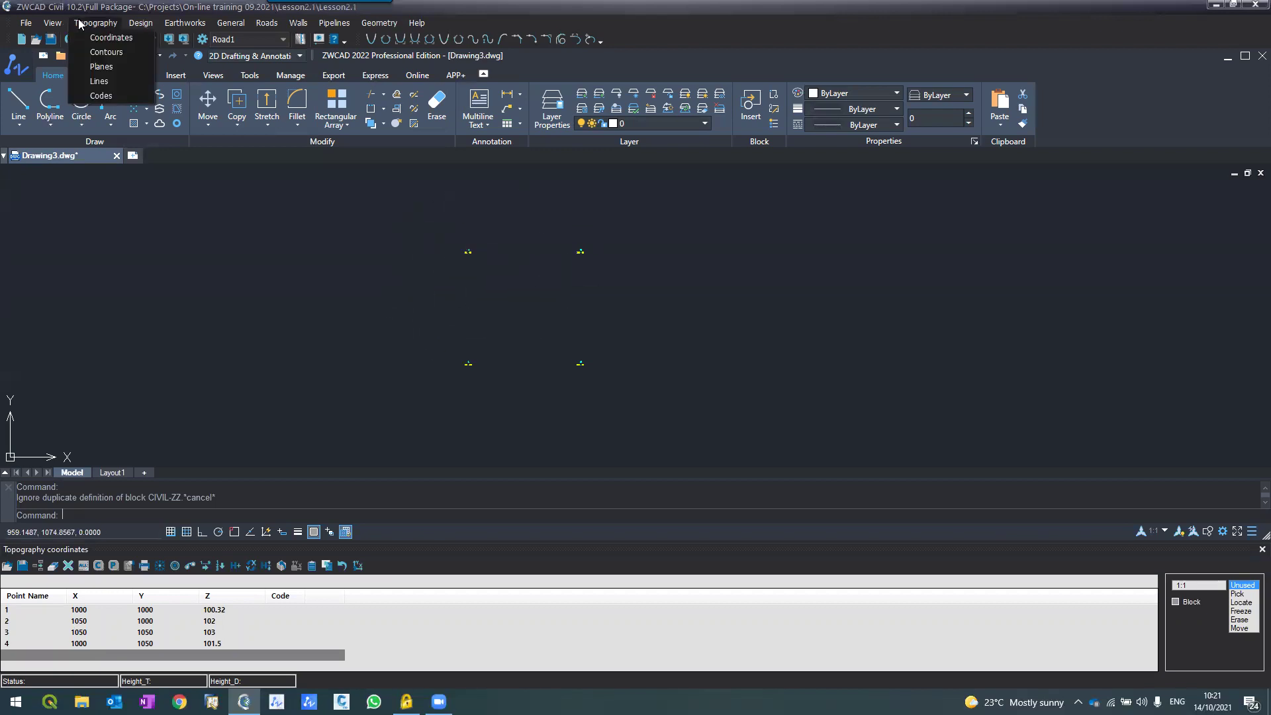
pyautogui.click(104, 52)
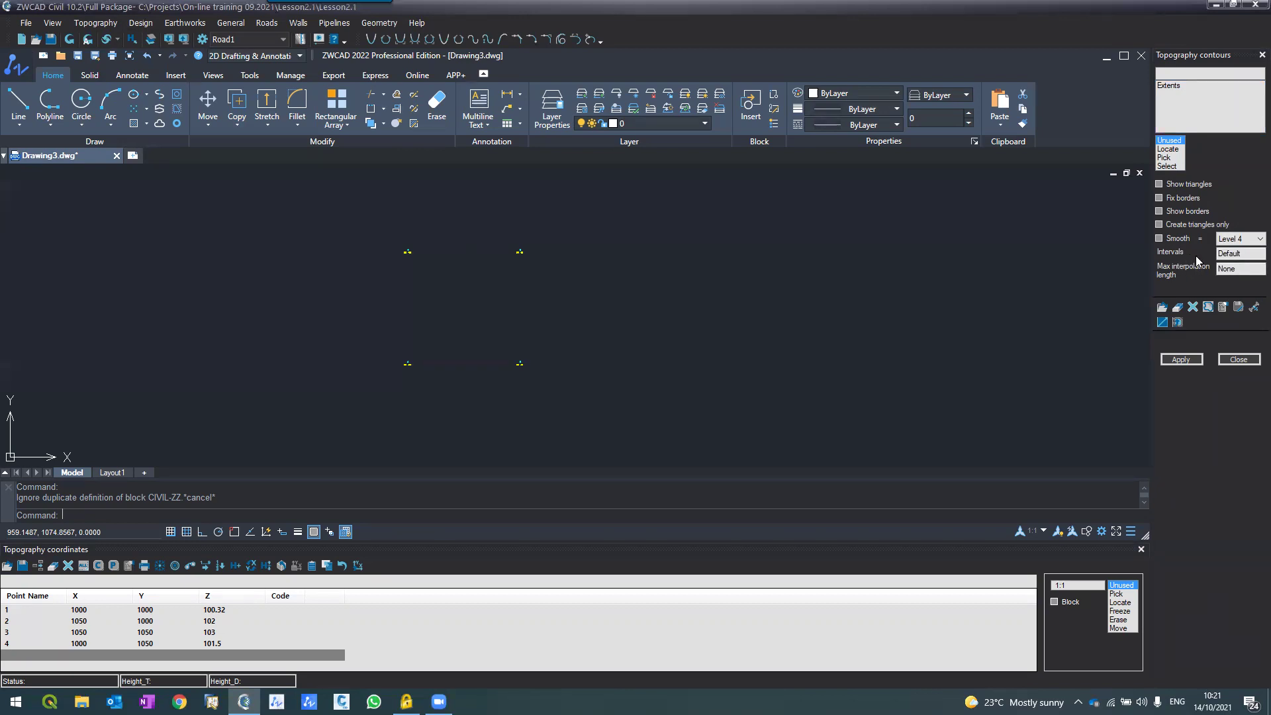
pyautogui.doubleClick(1236, 254)
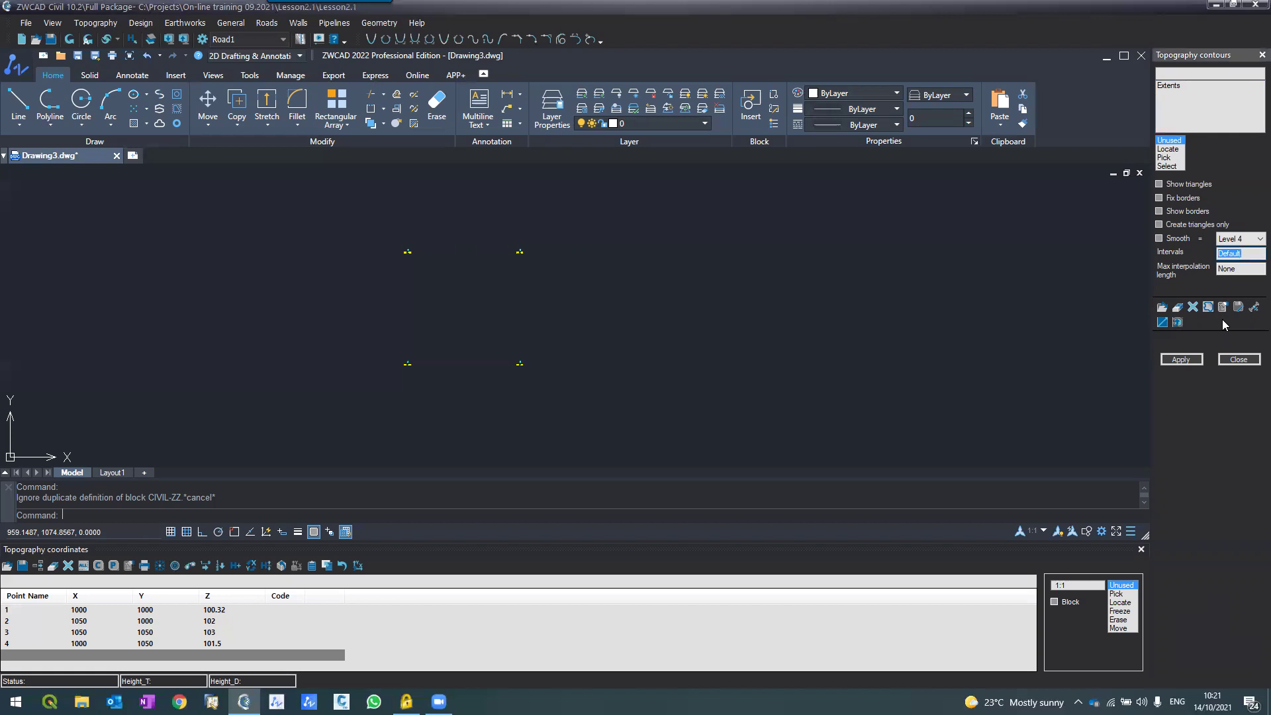
pyautogui.write('0.25')
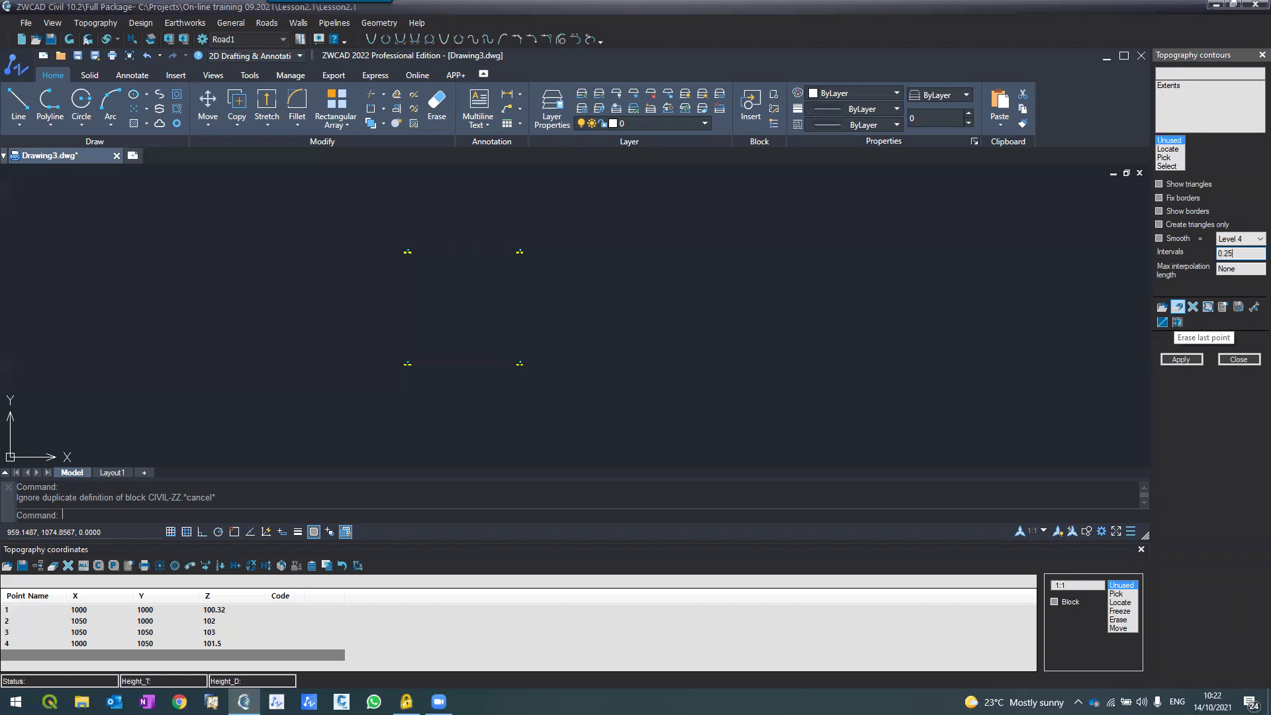
pyautogui.click(1186, 364)
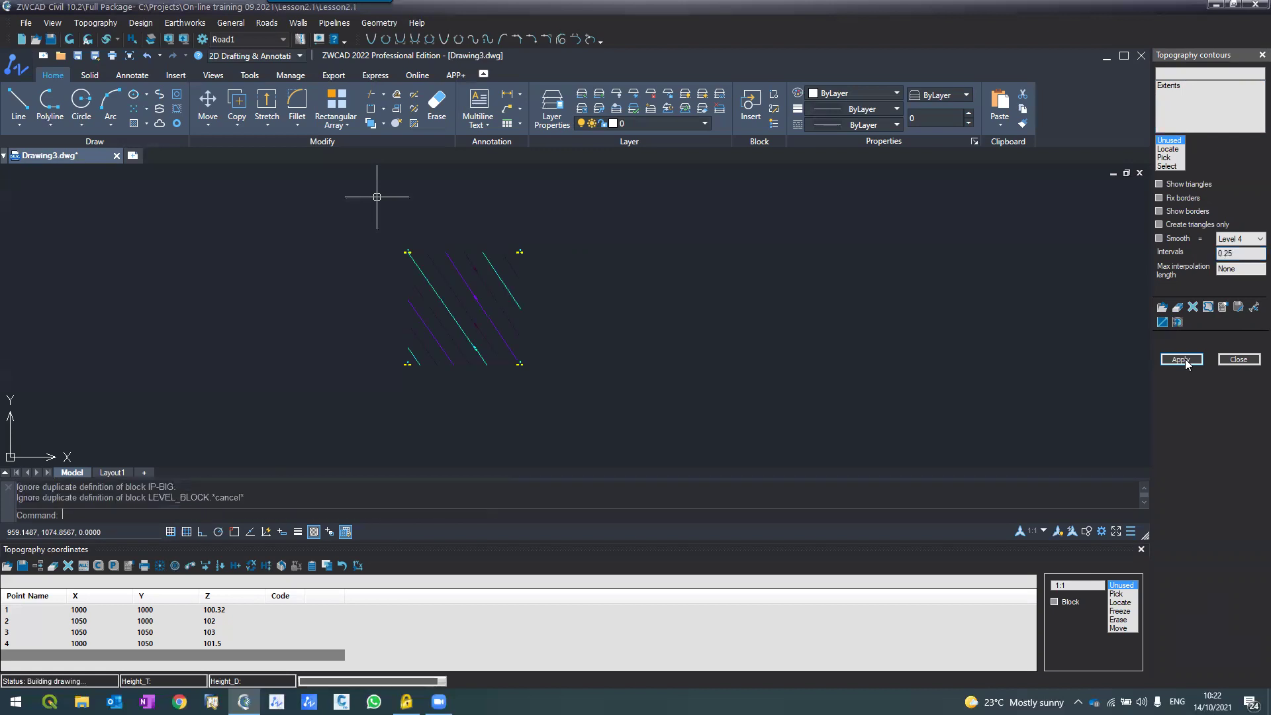
# Examine the generated contour lines and their elevation labels between the four points.
pyautogui.scroll(5, 400, 362)
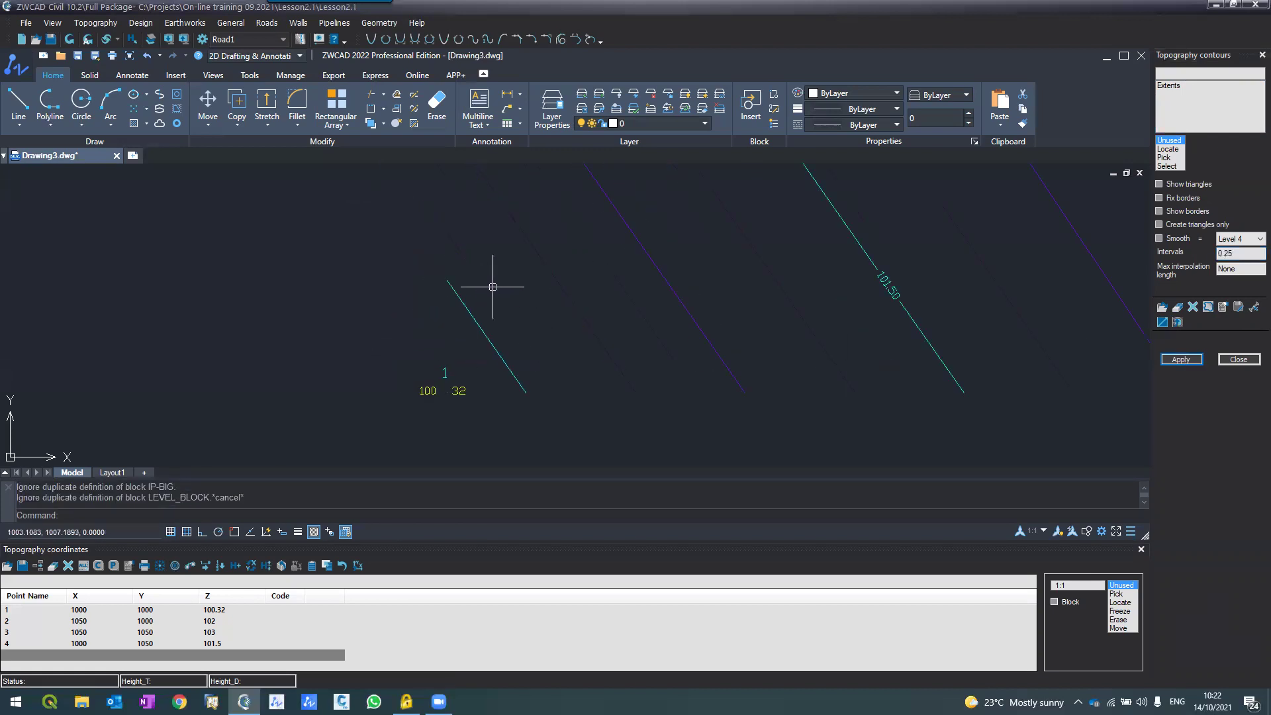
pyautogui.scroll(-4, 478, 302)
pyautogui.scroll(4, 517, 201)
pyautogui.scroll(-6, 556, 263)
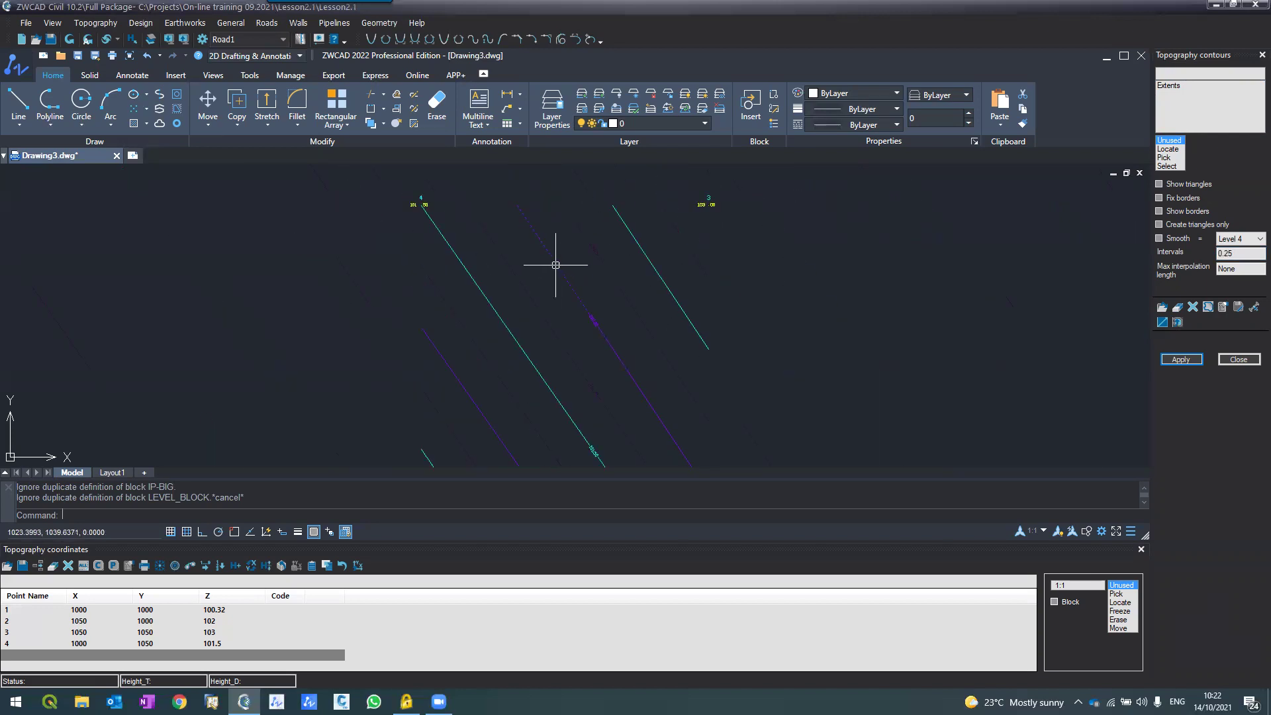
pyautogui.scroll(2, 505, 241)
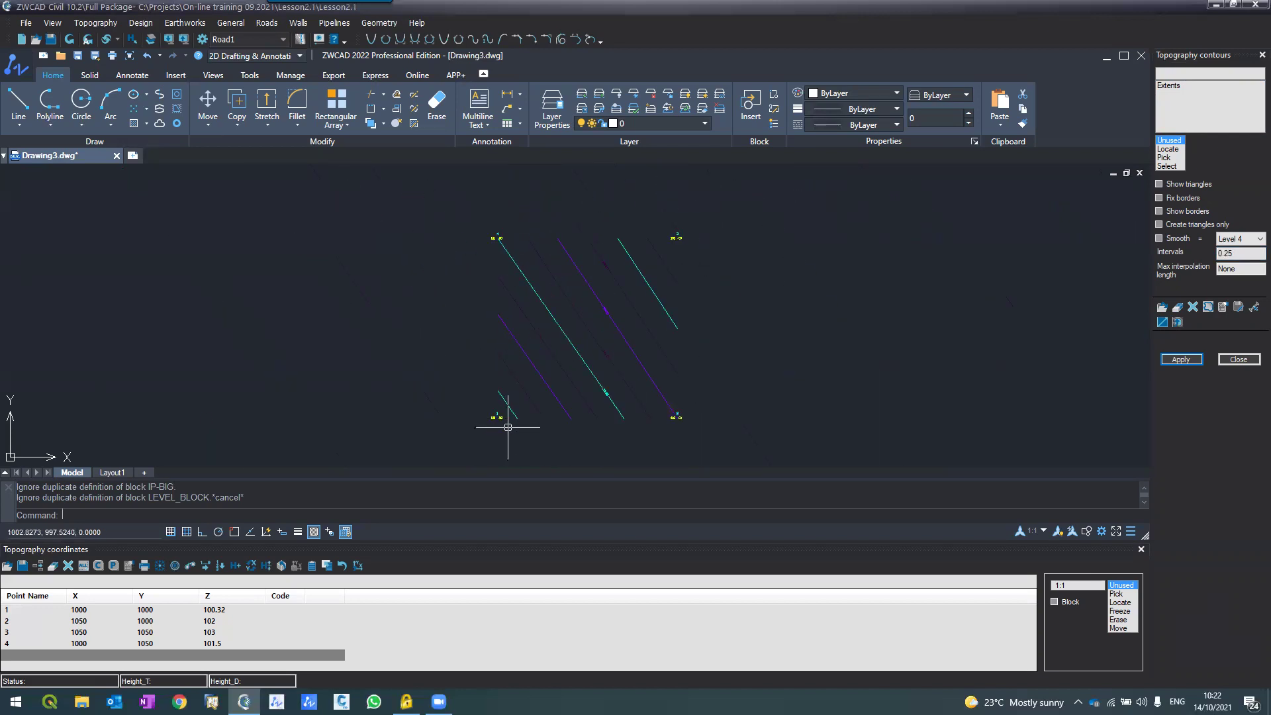
pyautogui.scroll(3, 618, 327)
pyautogui.scroll(-2, 511, 307)
pyautogui.scroll(3, 509, 285)
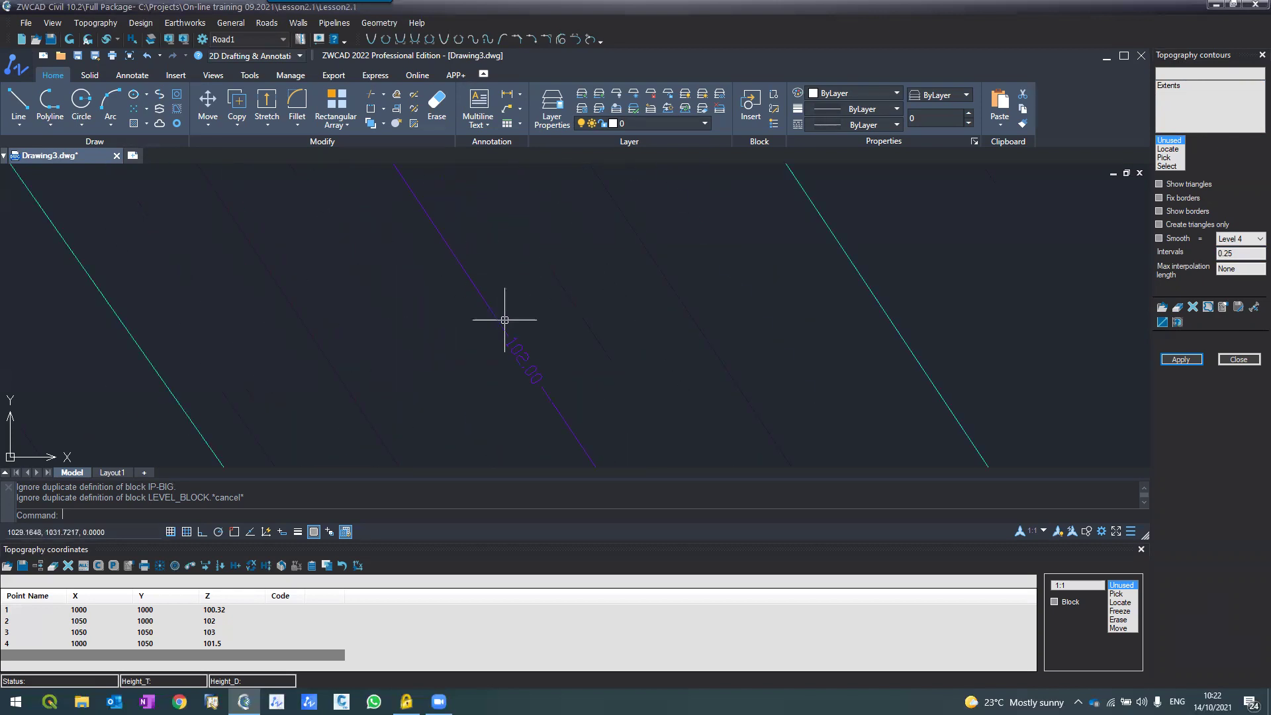
pyautogui.scroll(2, 513, 364)
pyautogui.scroll(-3, 504, 261)
pyautogui.scroll(2, 510, 397)
pyautogui.scroll(2, 497, 405)
pyautogui.scroll(-2, 497, 405)
pyautogui.scroll(-1, 501, 324)
pyautogui.scroll(-1, 505, 335)
pyautogui.scroll(3, 504, 361)
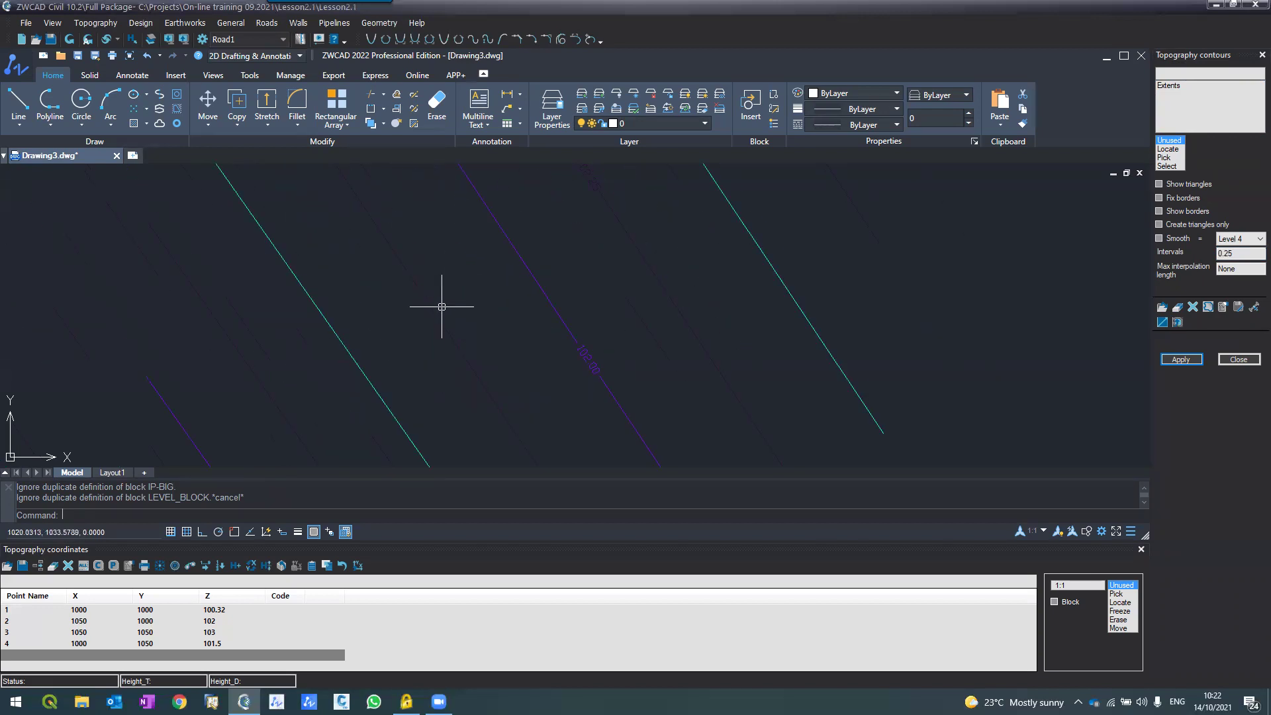
pyautogui.scroll(-3, 430, 291)
pyautogui.press('Escape')
pyautogui.press('Escape')
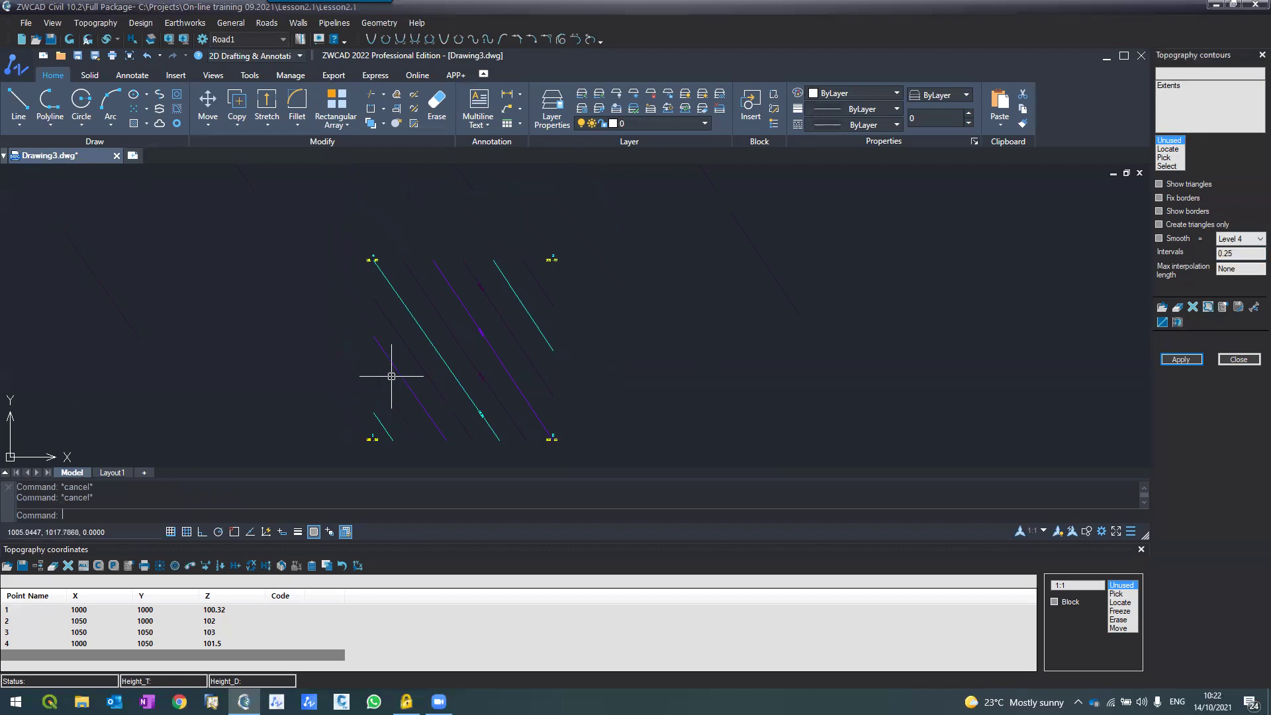
# Close the topography coordinates table and bring up the TCONTOURS layers with their colours in the layer manager beside the drawing.
pyautogui.click(1141, 549)
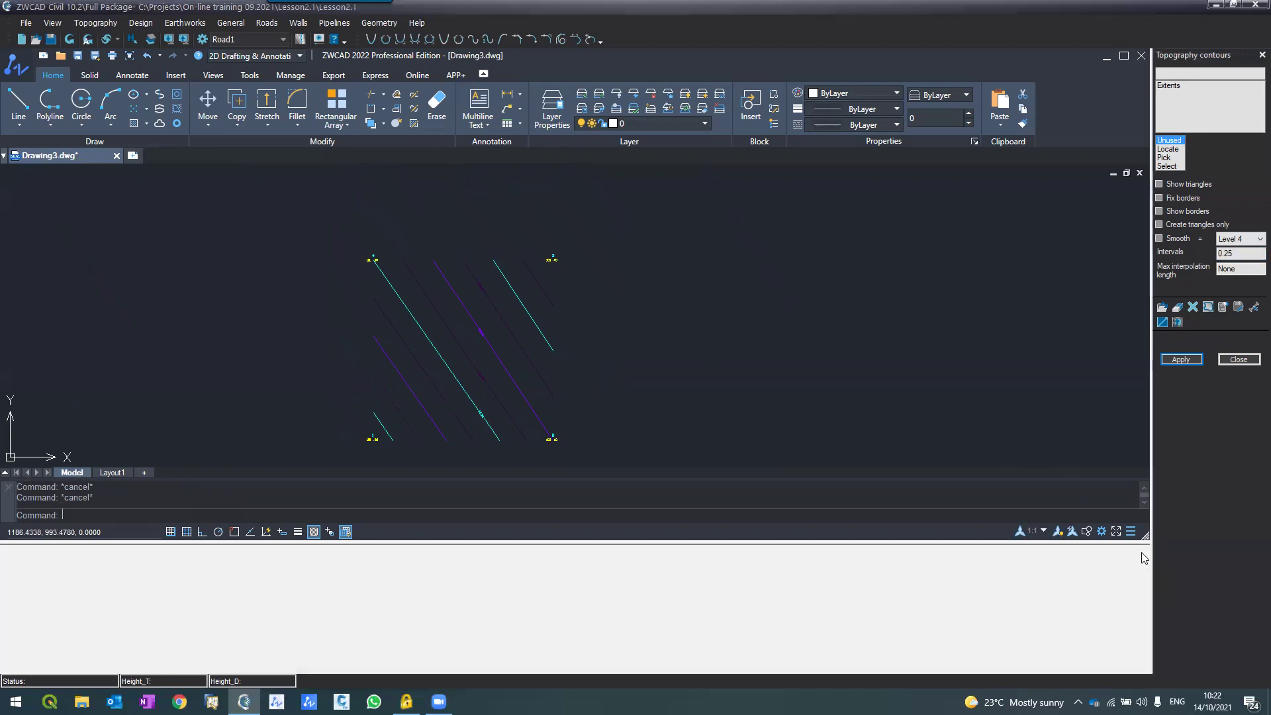
pyautogui.click(550, 119)
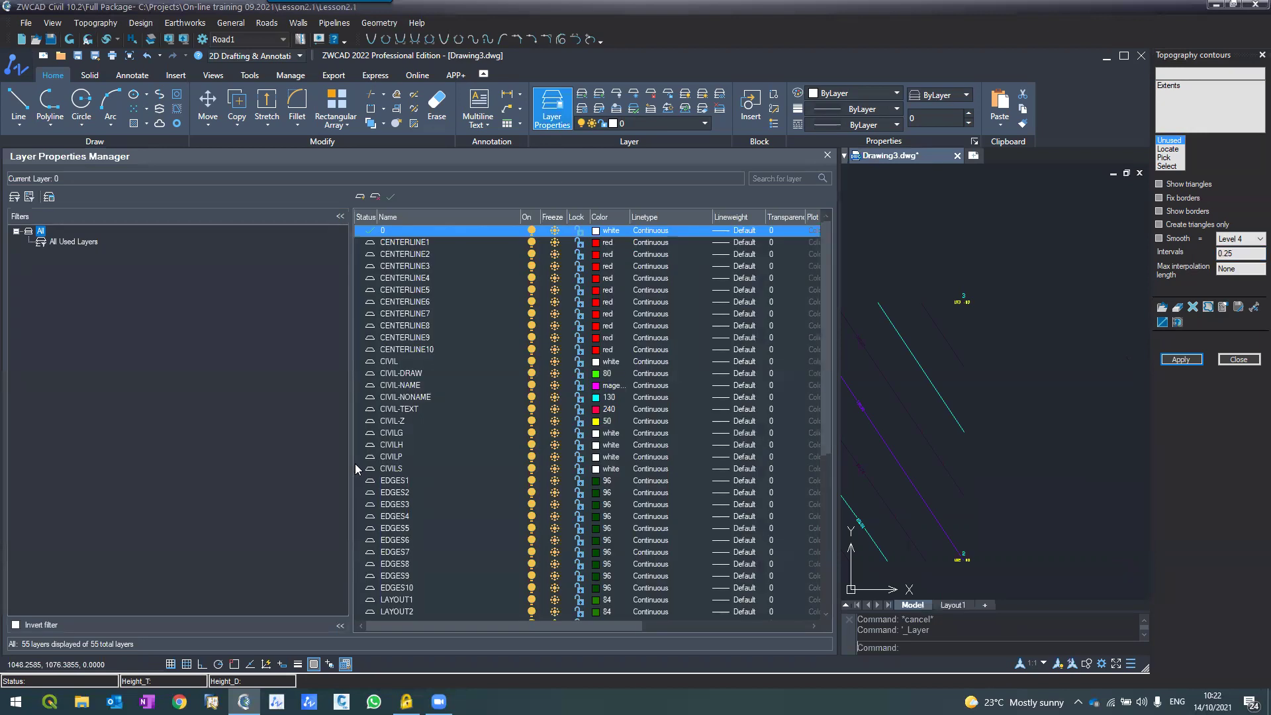
pyautogui.scroll(-7, 387, 465)
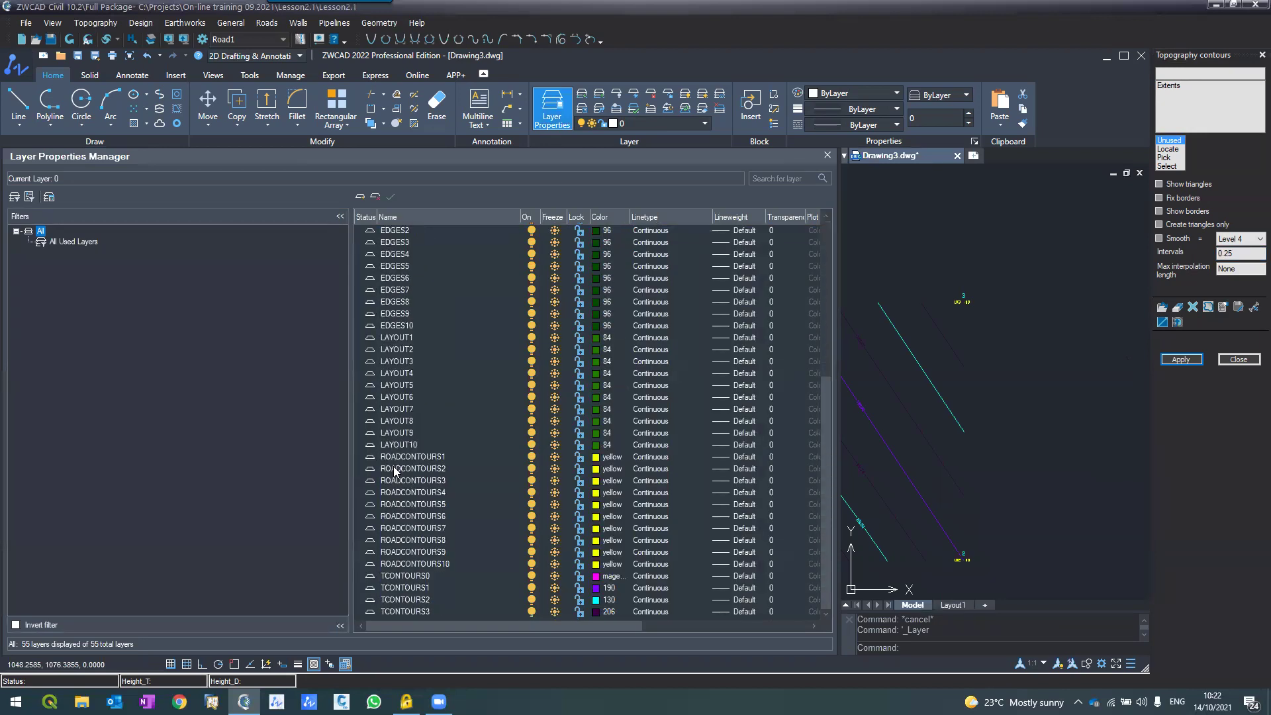
pyautogui.click(403, 578)
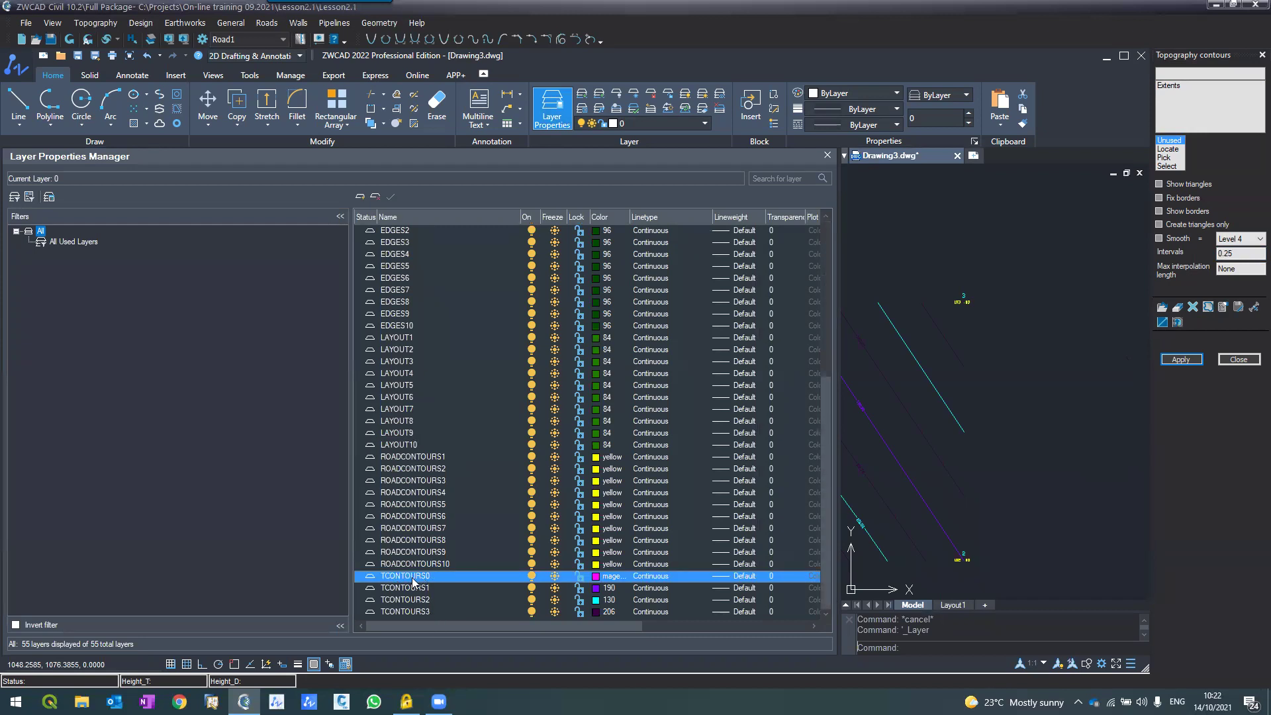
pyautogui.moveTo(835, 334); pyautogui.dragTo(462, 347)
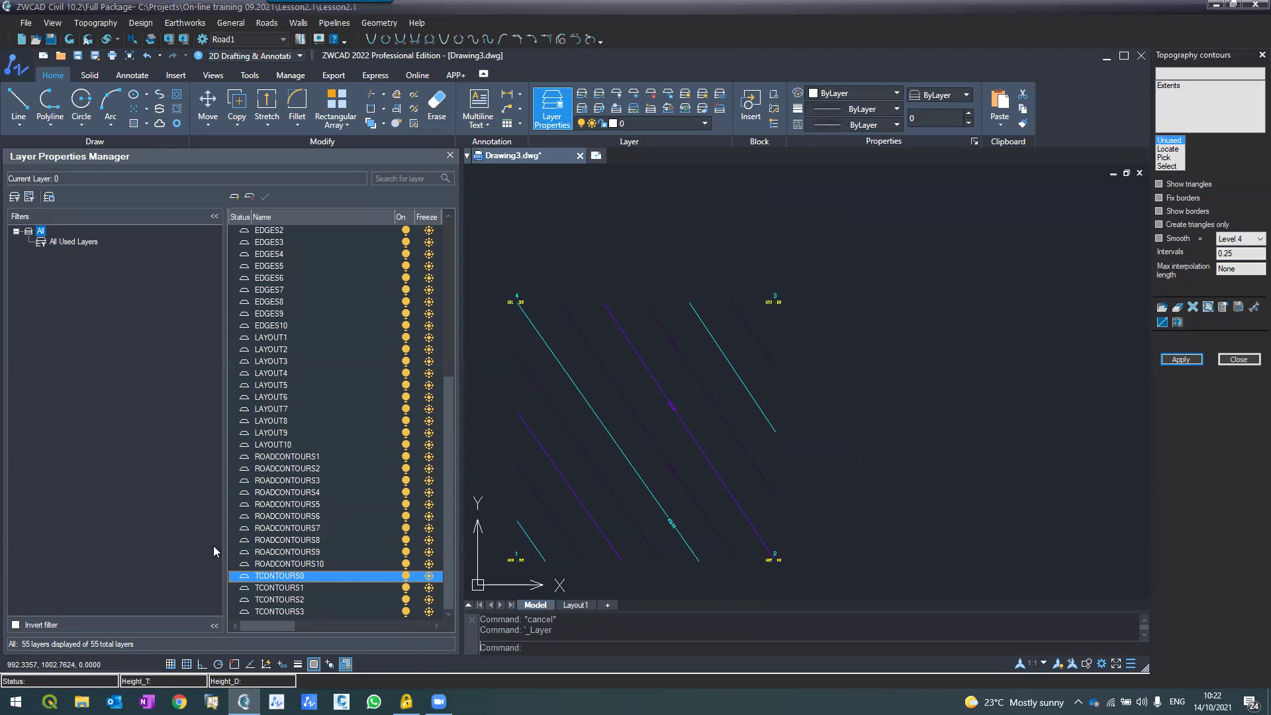
pyautogui.moveTo(225, 543); pyautogui.dragTo(92, 543)
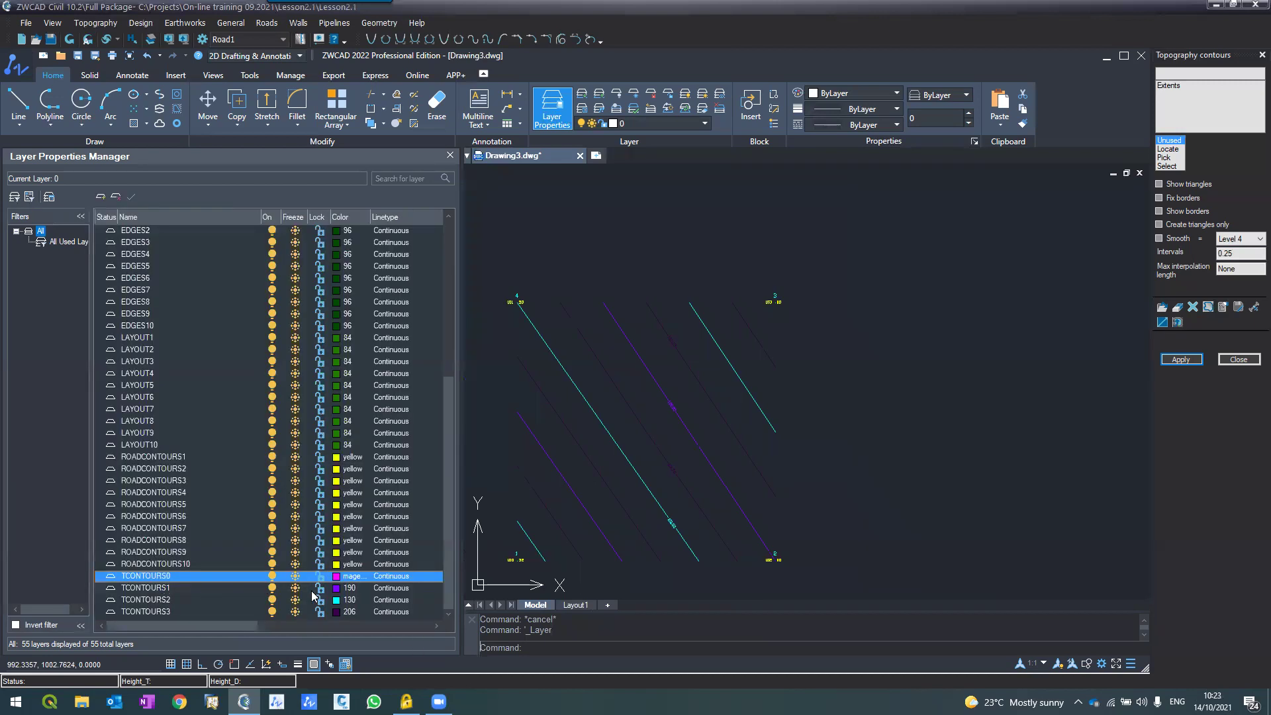
# Set the TCONTOURS0 layer's colour to 50 and the TCONTOURS1 layer's colour to yellow.
pyautogui.click(337, 575)
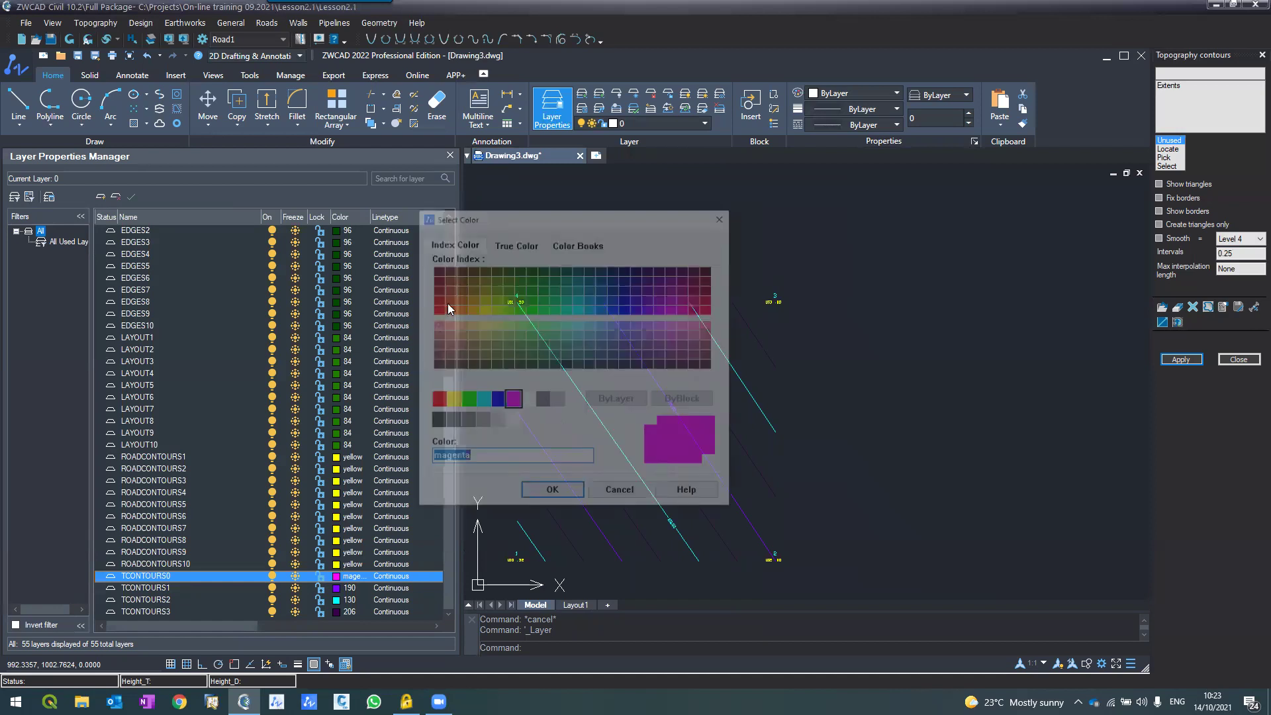
pyautogui.click(483, 309)
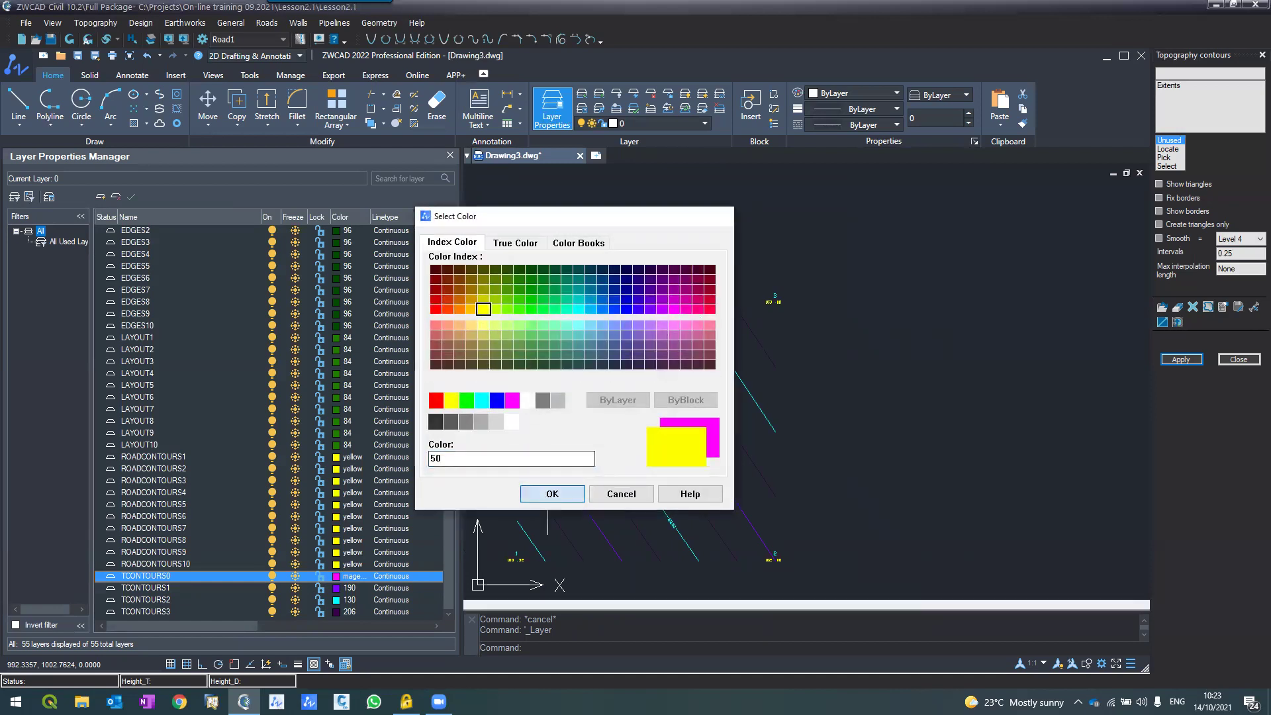
pyautogui.click(552, 493)
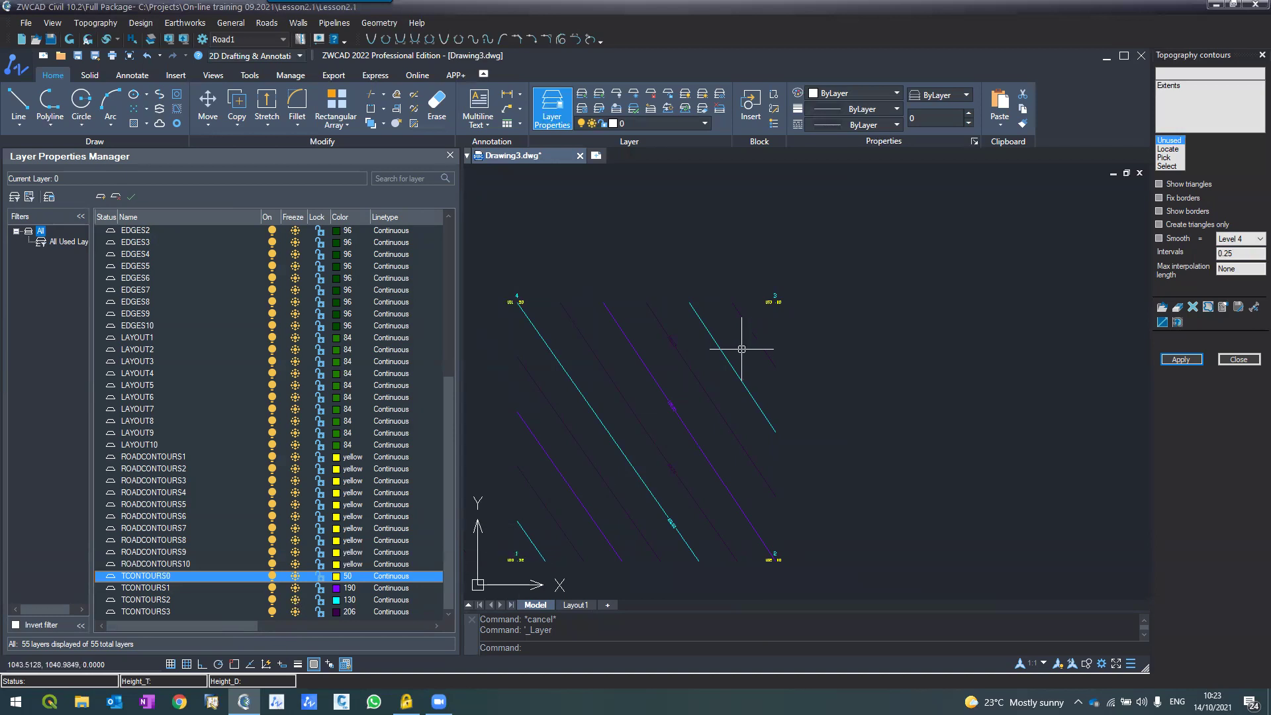
pyautogui.click(345, 589)
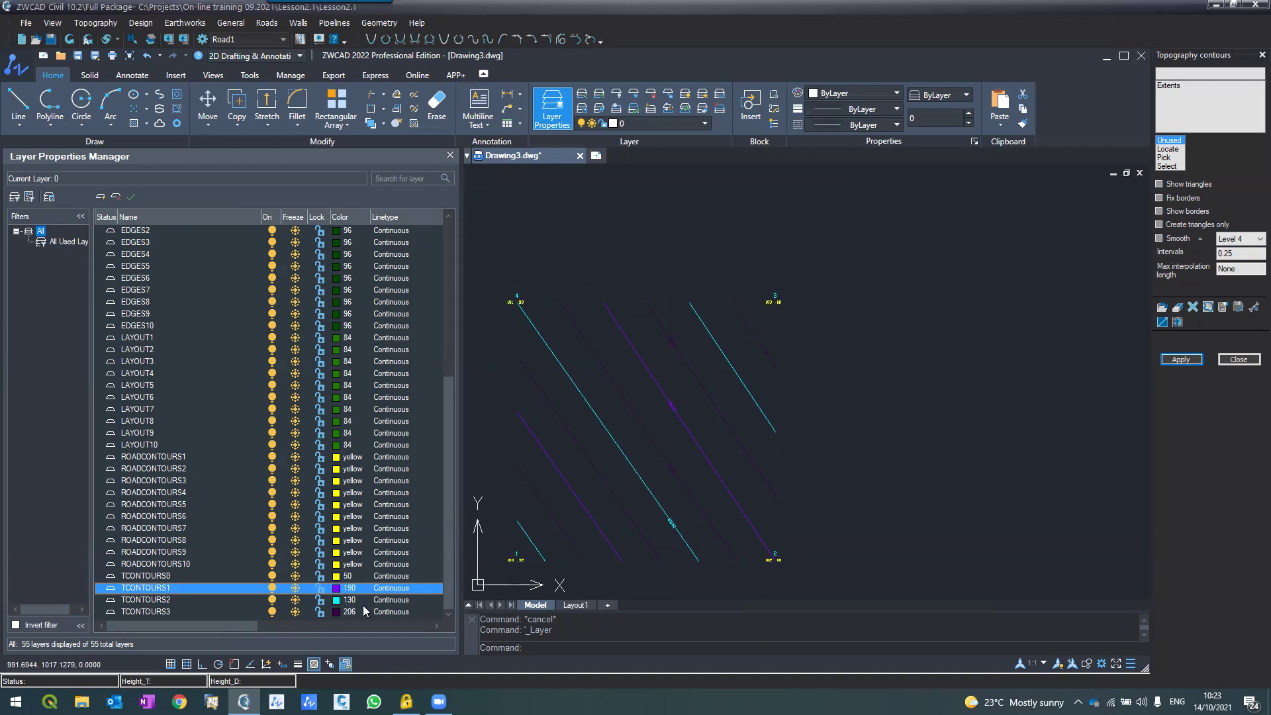
pyautogui.click(452, 400)
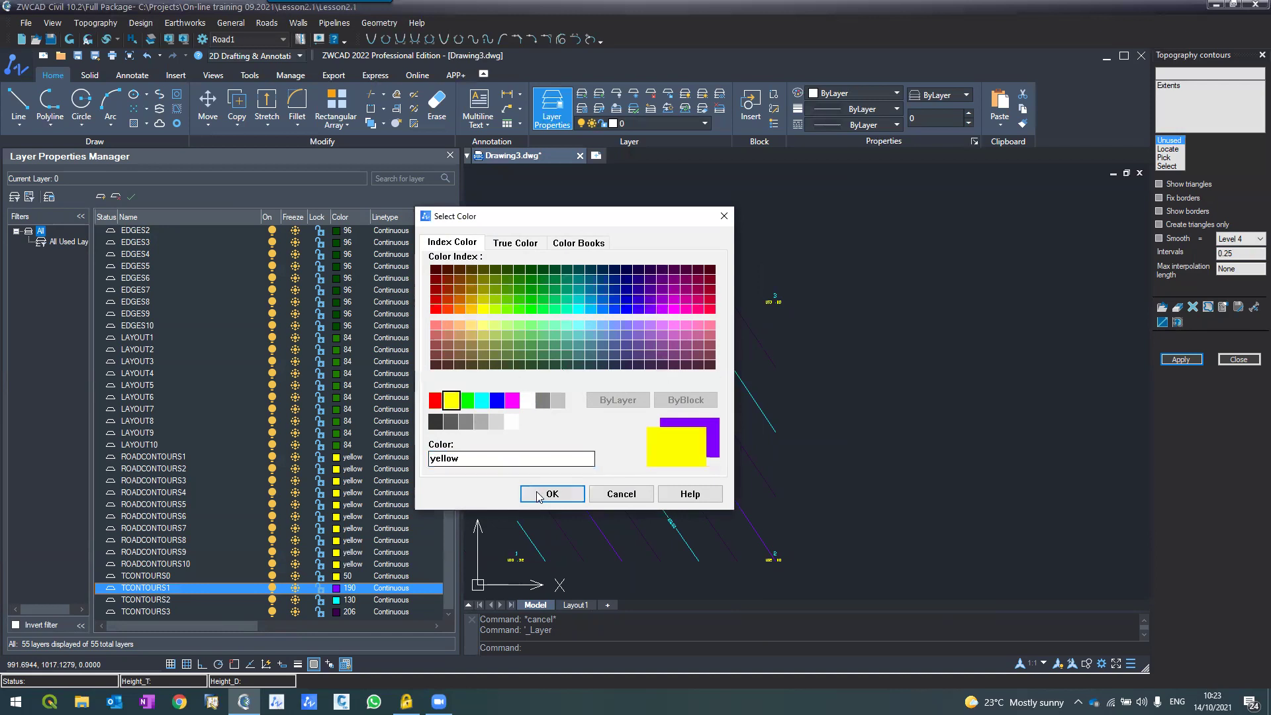
pyautogui.click(552, 493)
# Select a dark intermediate contour to identify its layer, and set the TCONTOURS3 layer's colour to 131.
pyautogui.scroll(3, 672, 411)
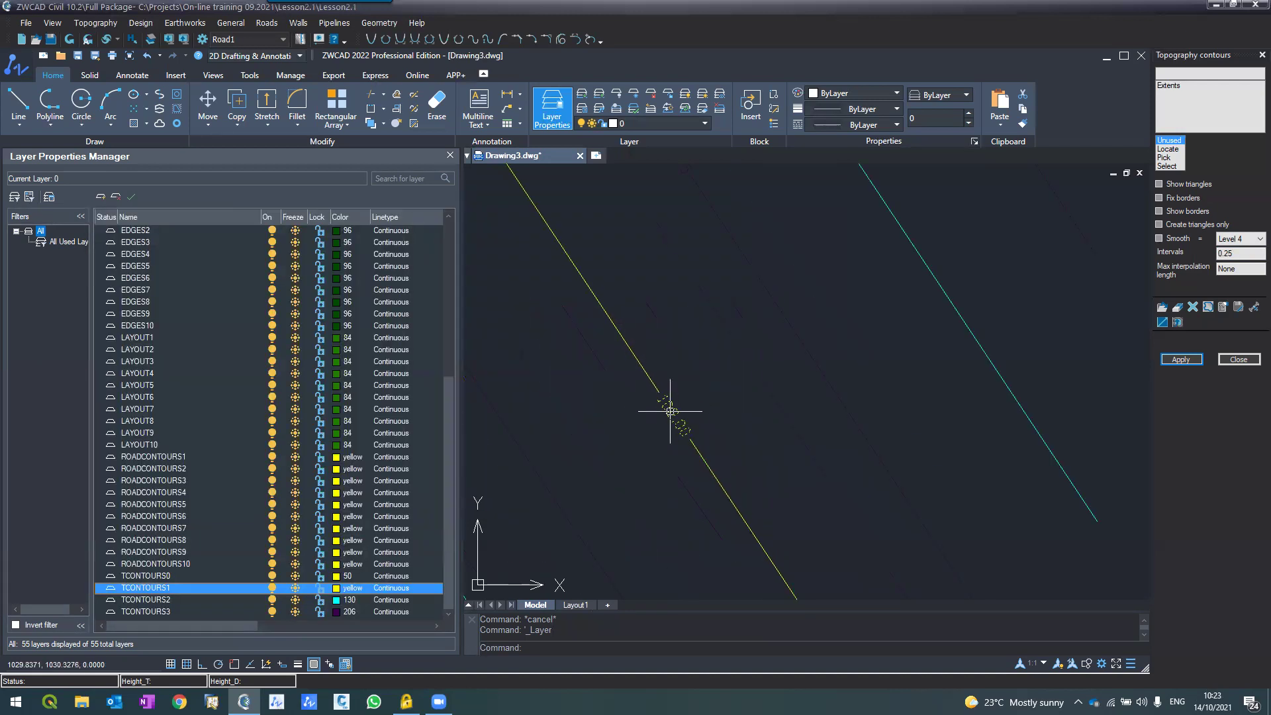
pyautogui.scroll(-4, 649, 312)
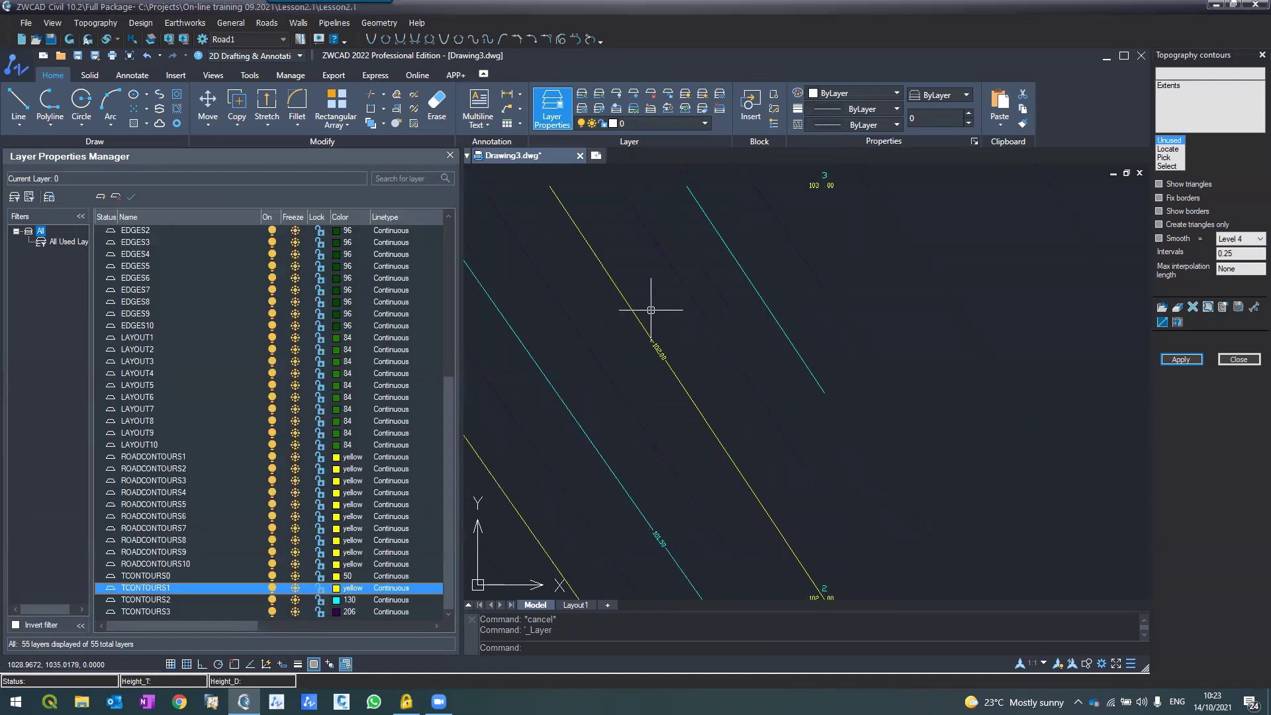
pyautogui.scroll(1, 550, 476)
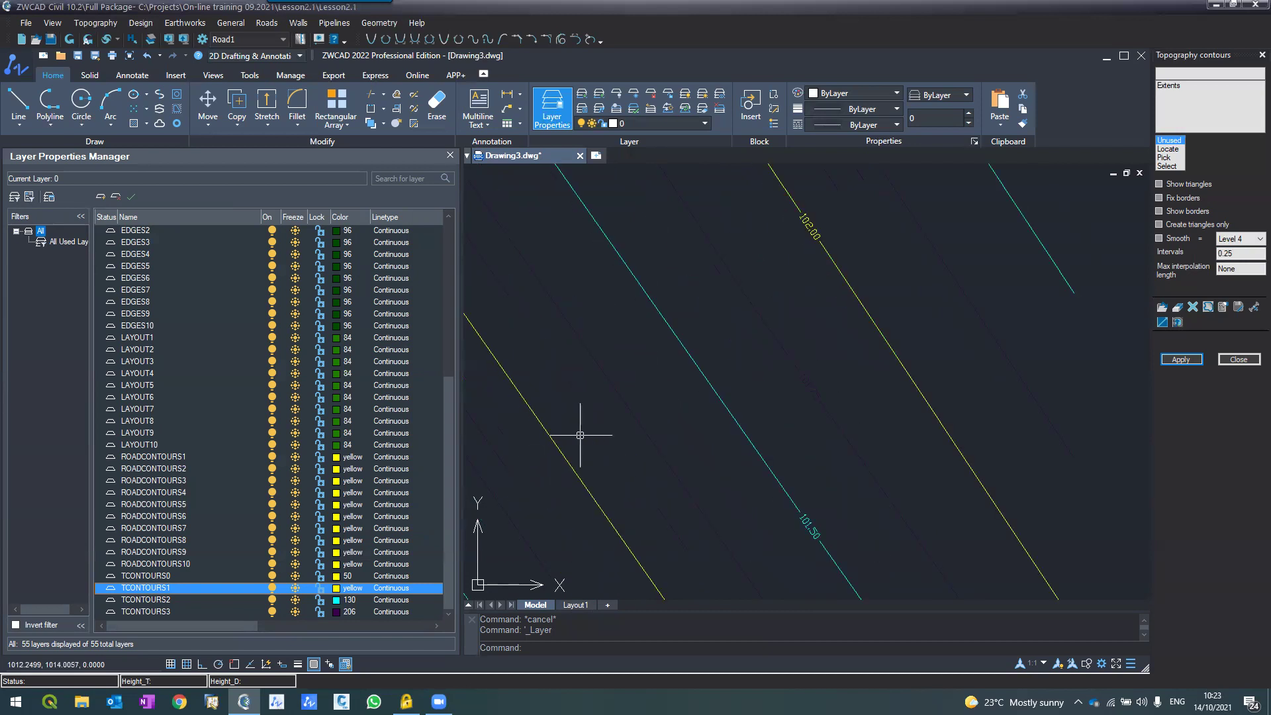
pyautogui.scroll(1, 656, 381)
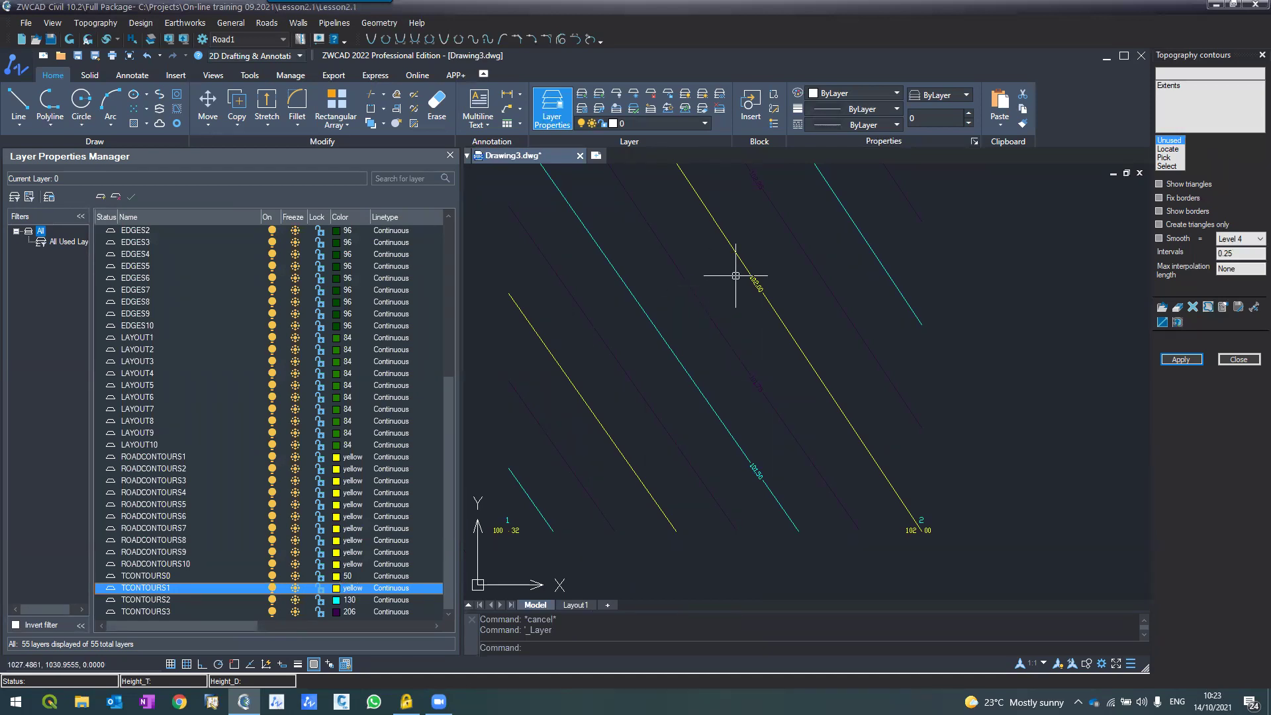
pyautogui.click(708, 319)
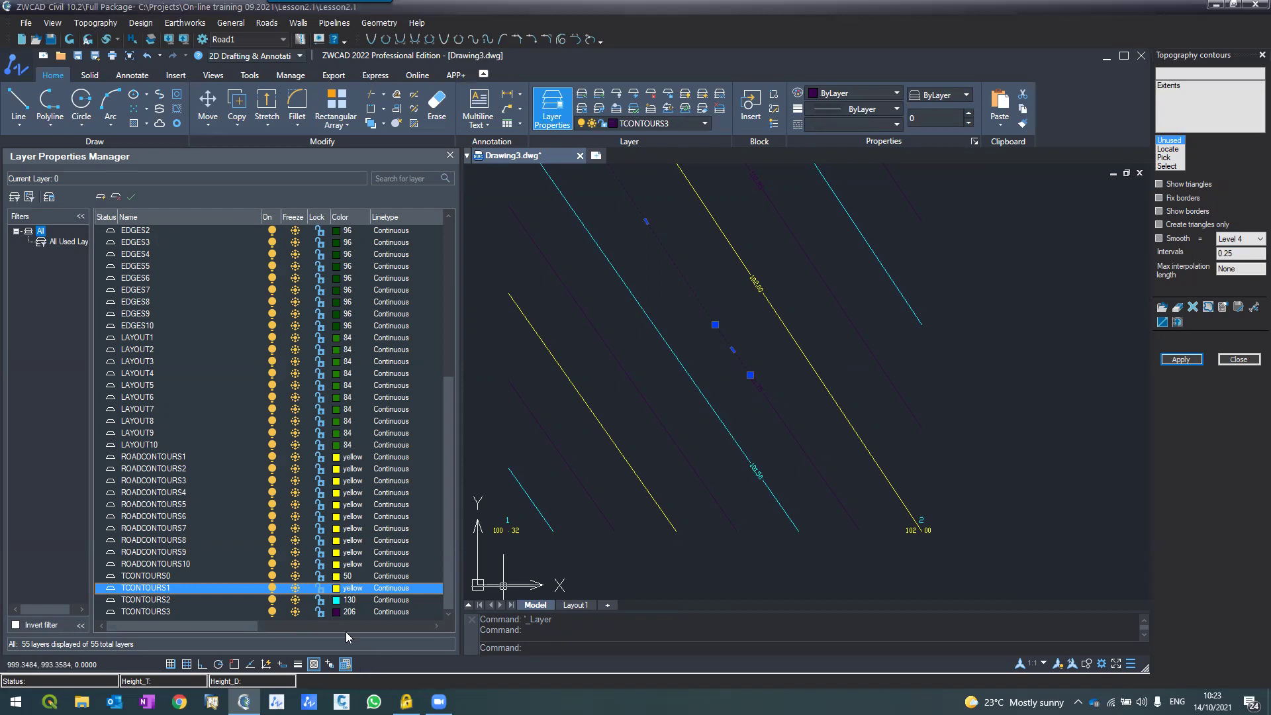
pyautogui.click(336, 612)
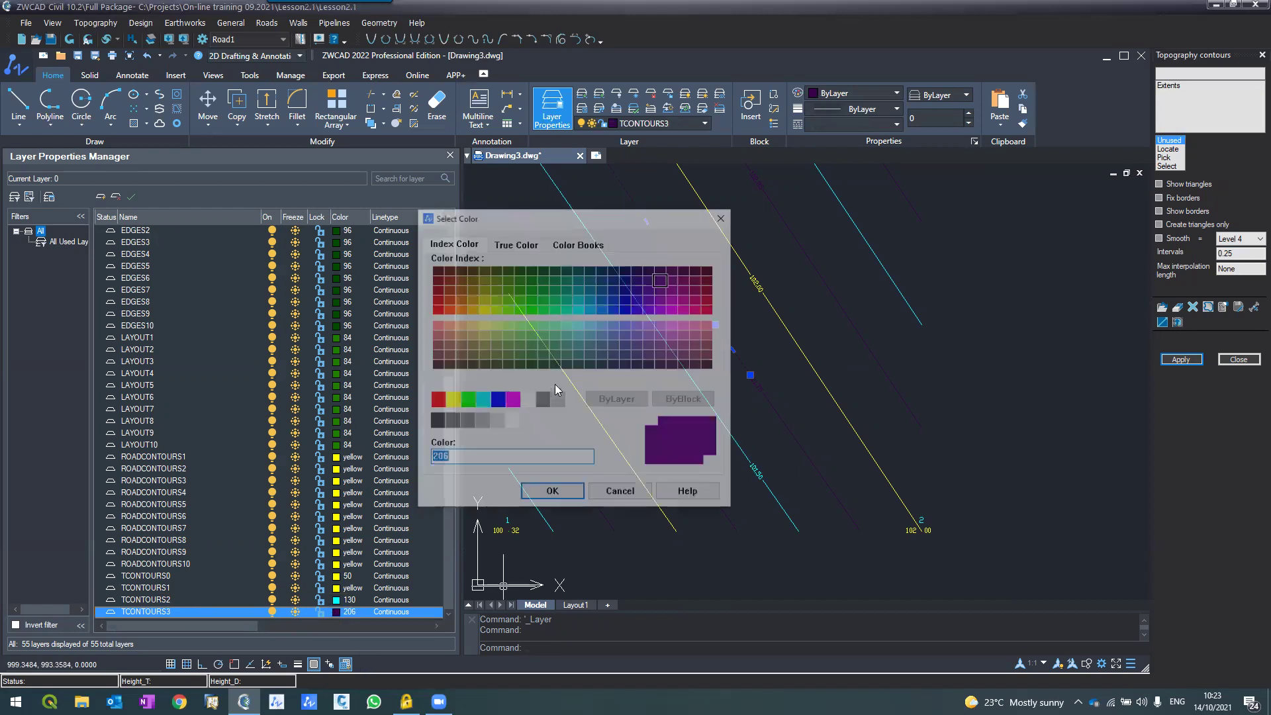
pyautogui.click(579, 325)
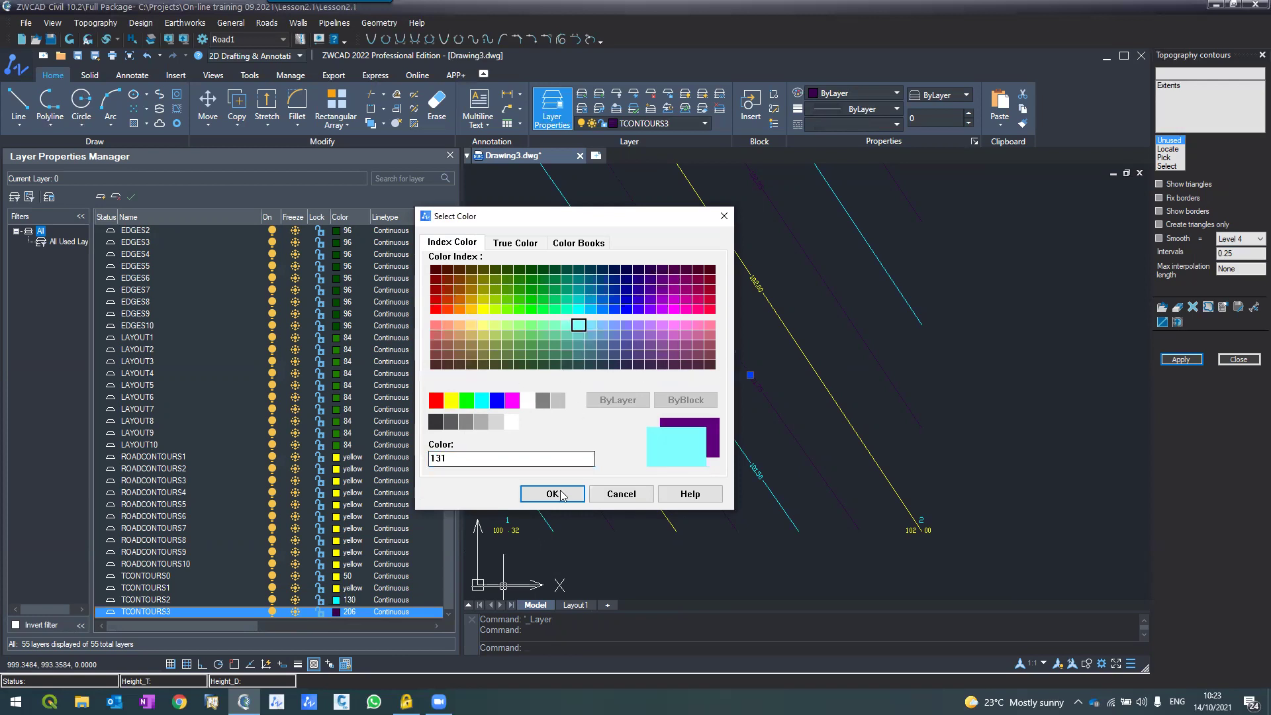
pyautogui.click(560, 499)
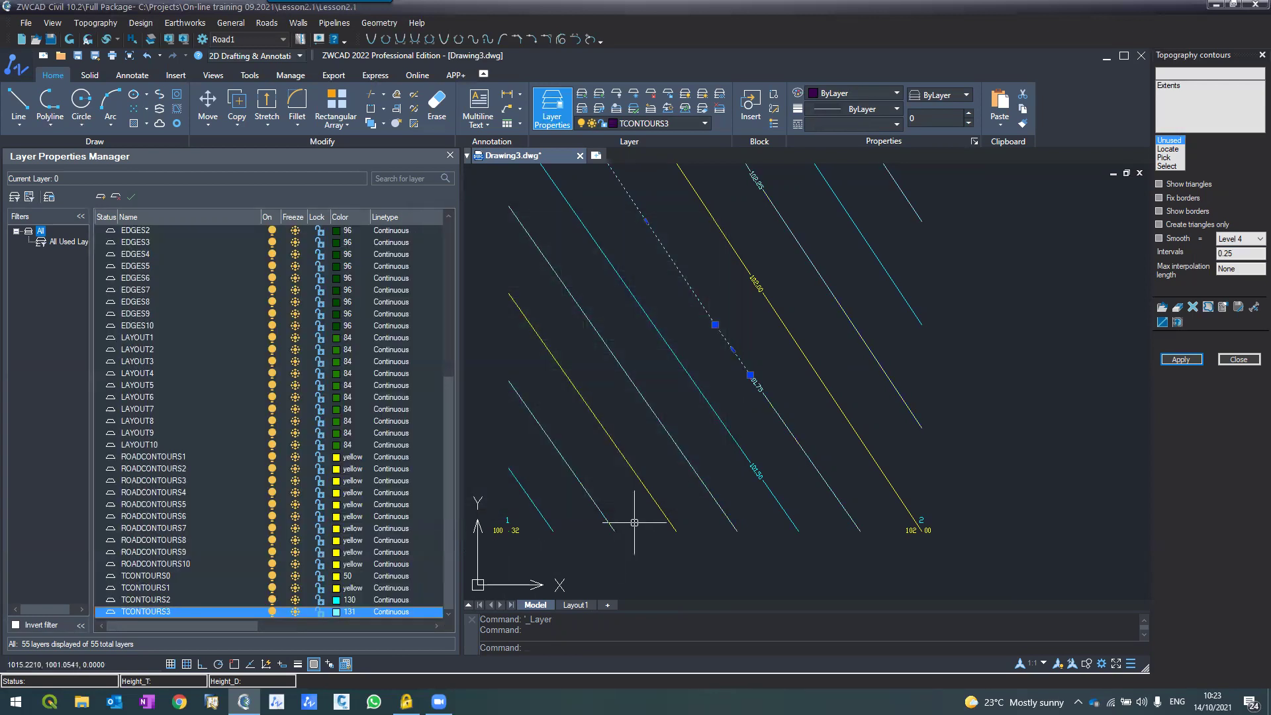
pyautogui.scroll(2, 634, 519)
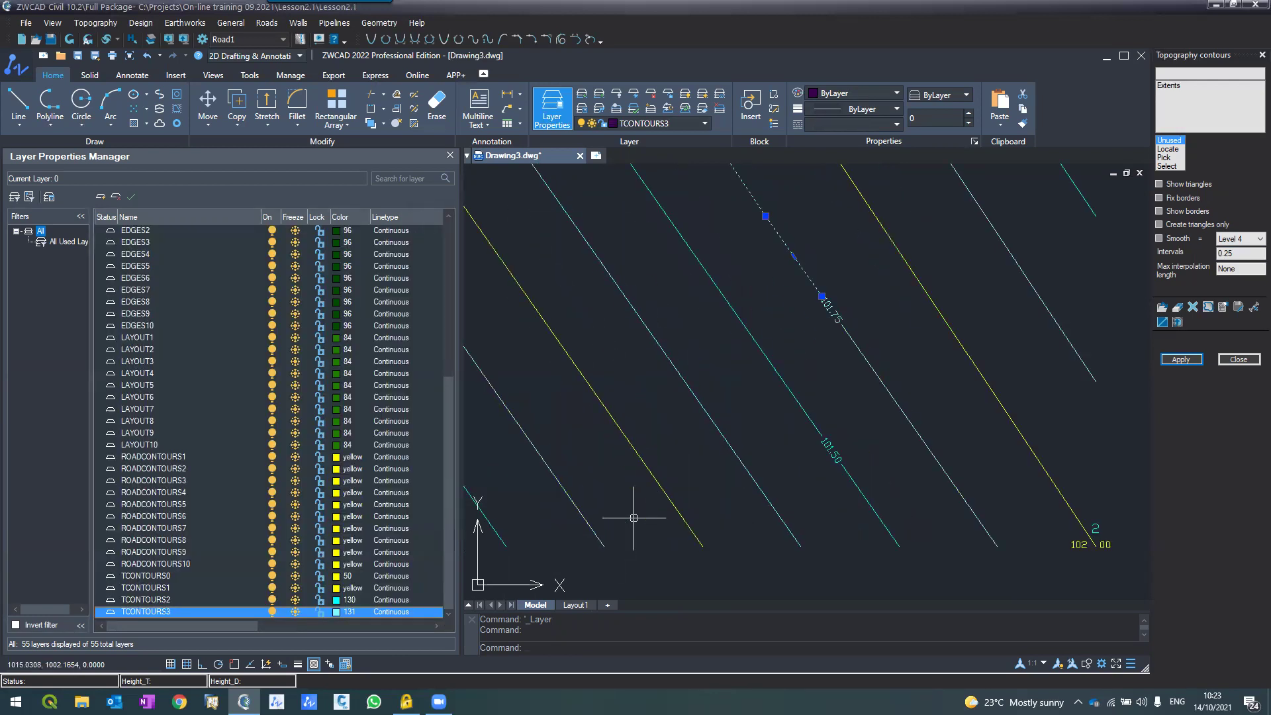
pyautogui.scroll(-4, 624, 375)
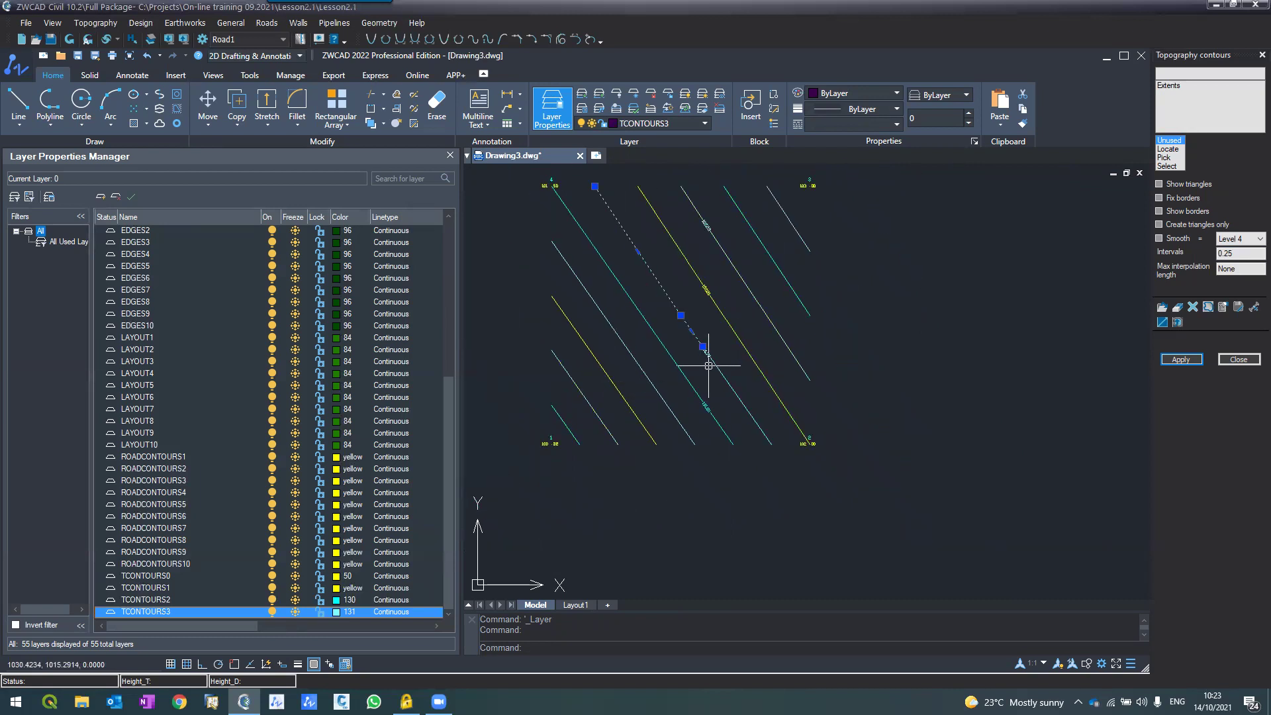
pyautogui.scroll(3, 708, 365)
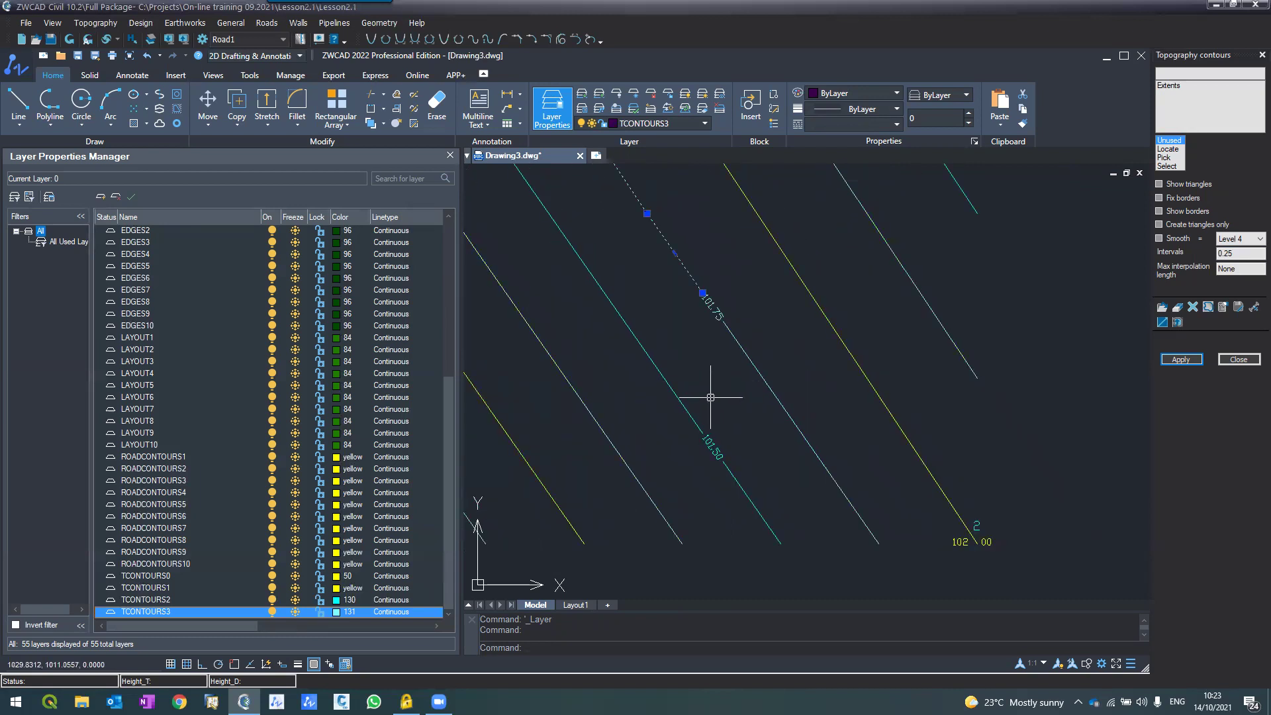
pyautogui.scroll(-3, 723, 363)
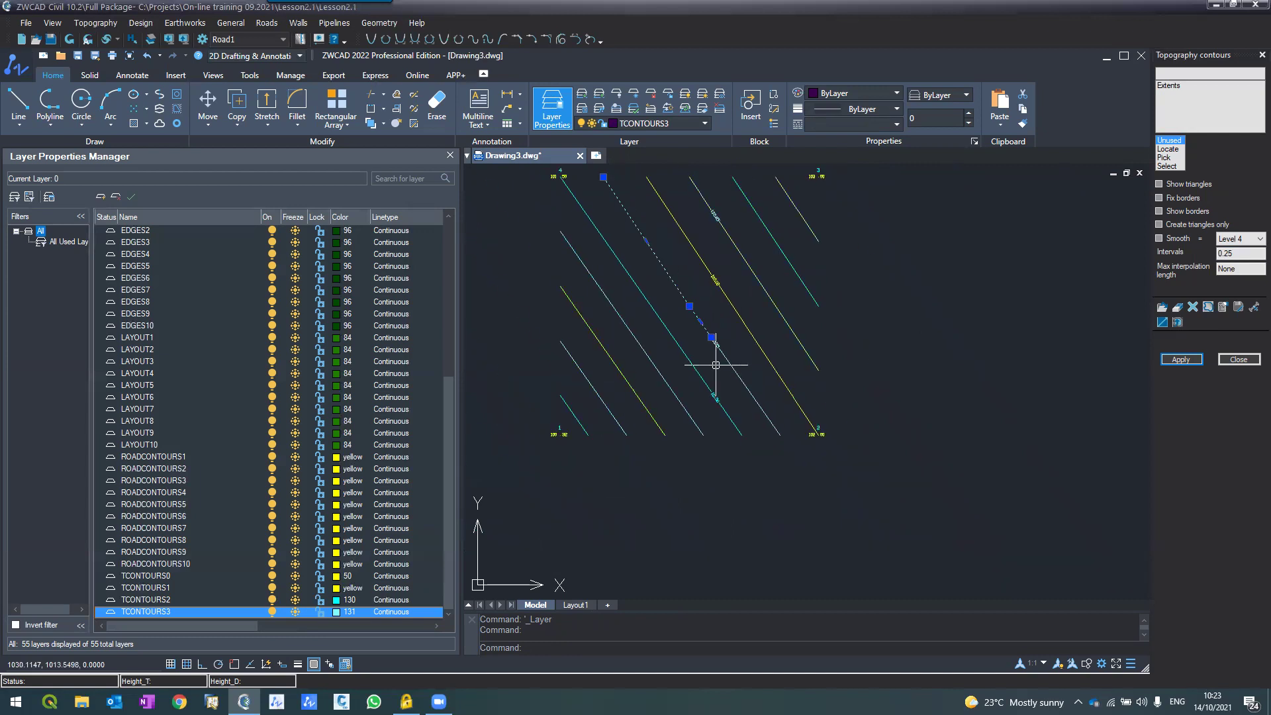
# Examine the interval settings of contour layers 0 to 4 in the topography contour options, and close them without changes.
pyautogui.click(1224, 306)
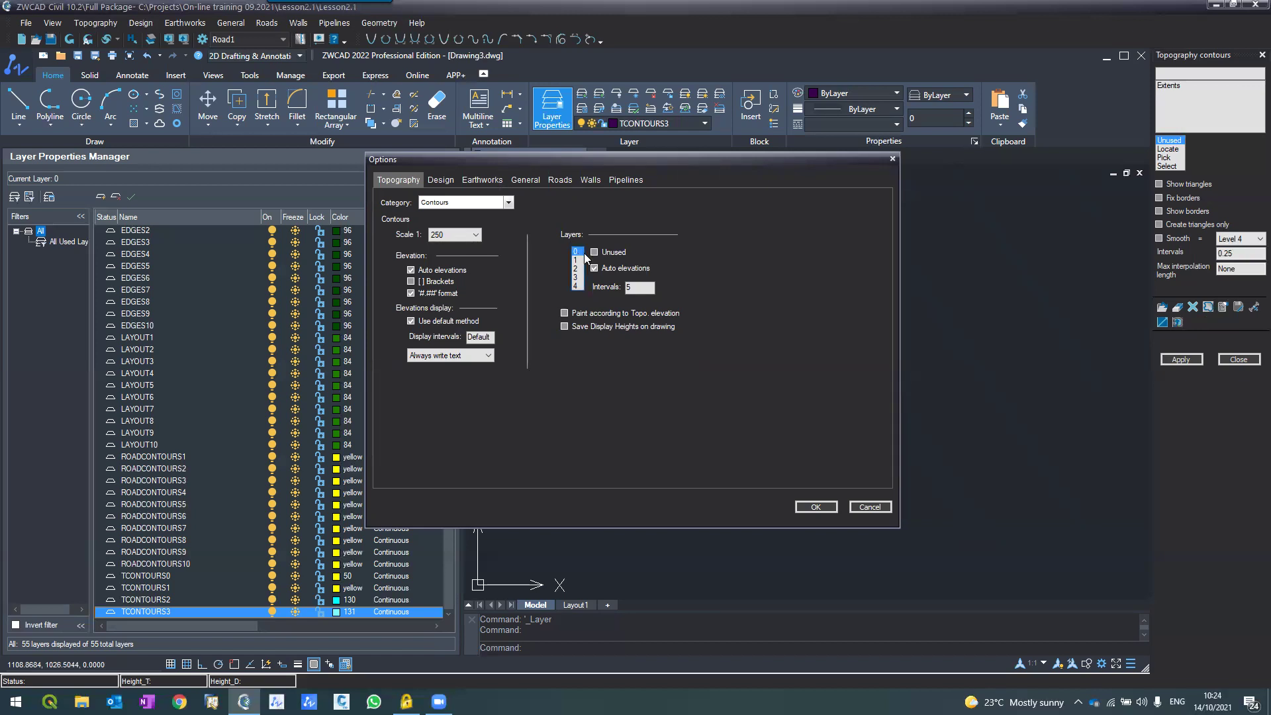
pyautogui.moveTo(636, 289); pyautogui.dragTo(617, 287)
pyautogui.click(576, 260)
pyautogui.moveTo(635, 288); pyautogui.dragTo(611, 289)
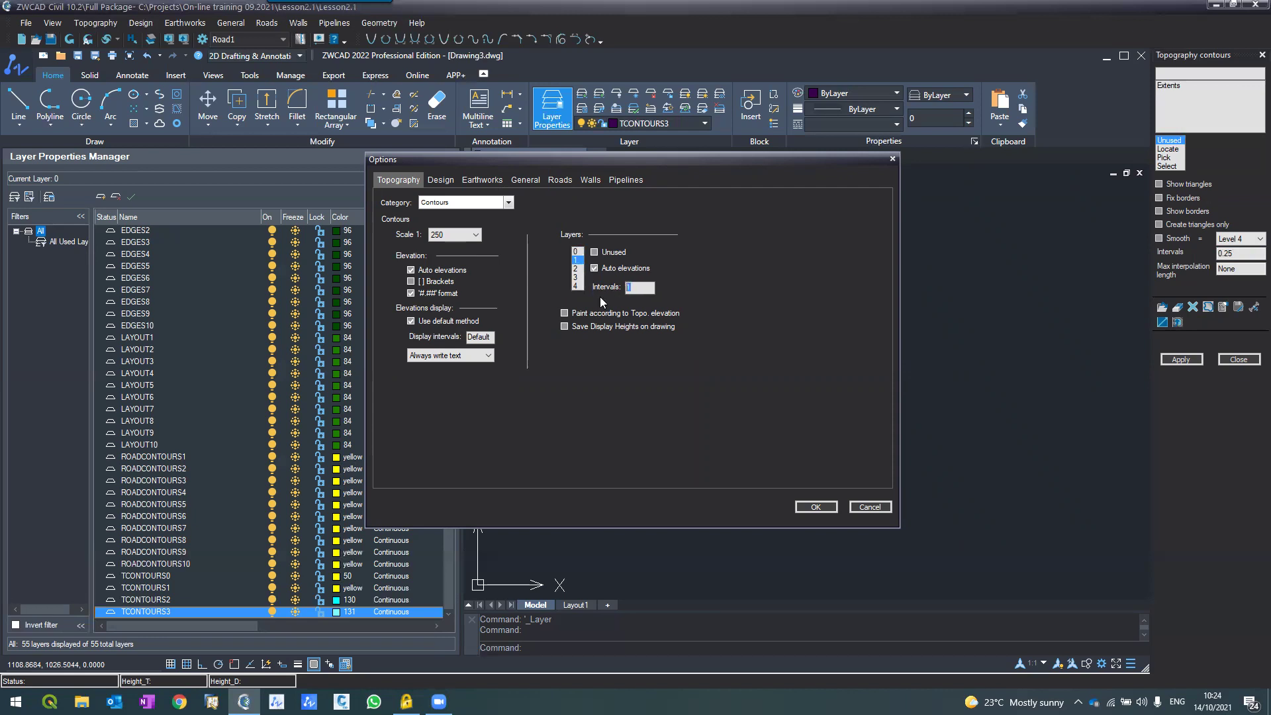
pyautogui.click(576, 268)
pyautogui.click(576, 277)
pyautogui.doubleClick(622, 288)
pyautogui.click(578, 270)
pyautogui.click(577, 277)
pyautogui.click(577, 287)
pyautogui.click(578, 277)
pyautogui.click(577, 270)
pyautogui.click(579, 278)
pyautogui.click(578, 287)
pyautogui.click(576, 277)
pyautogui.click(577, 286)
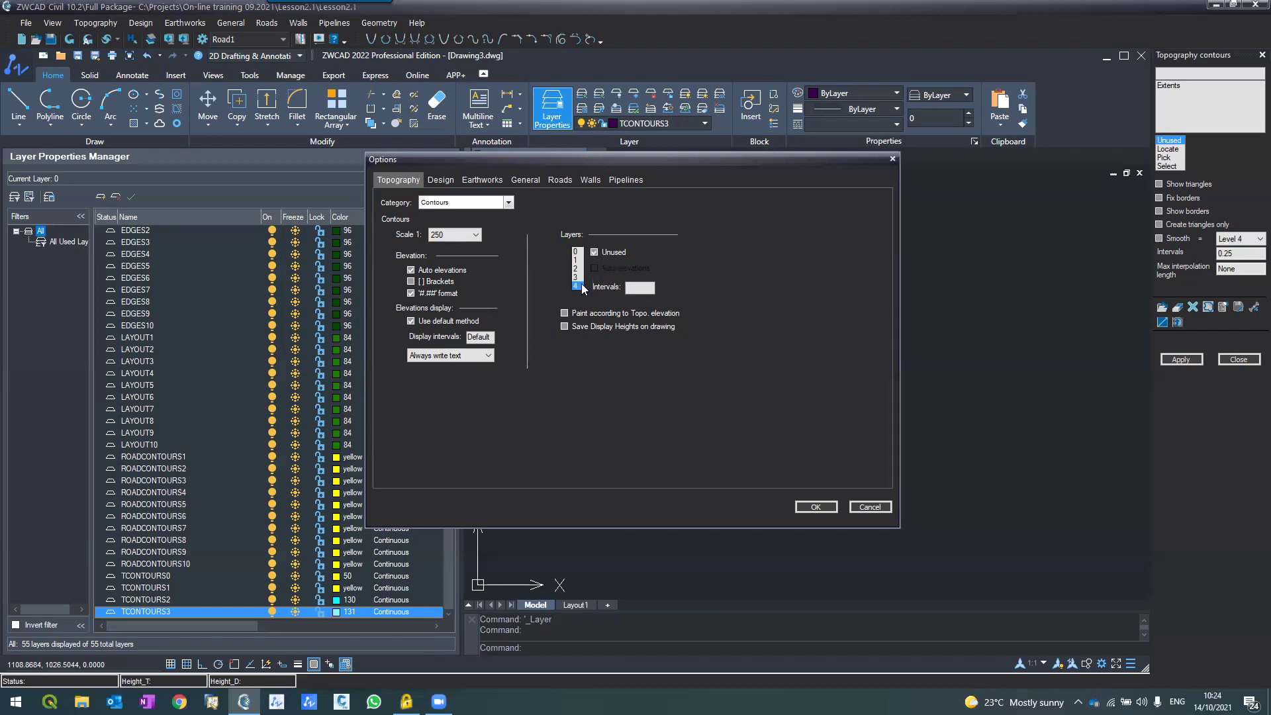
pyautogui.click(575, 277)
pyautogui.click(864, 506)
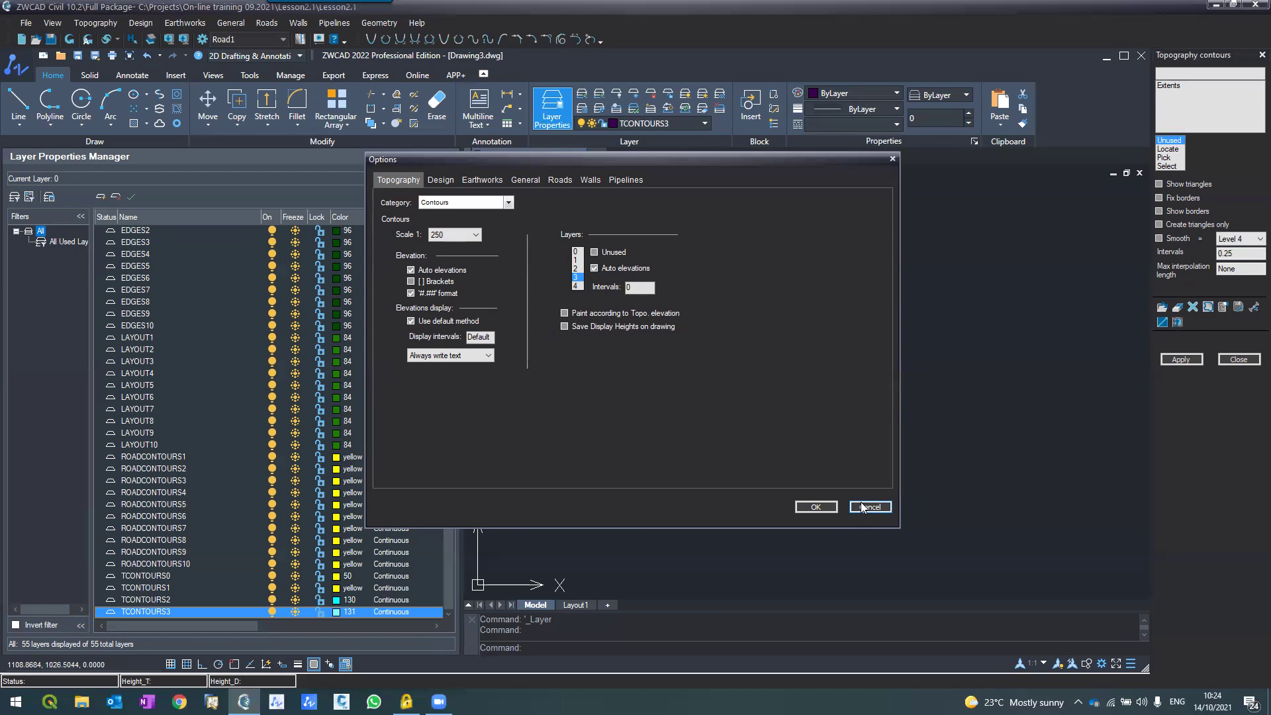
# Deselect the contour line and review the topography contour options once more without changing them.
pyautogui.scroll(5, 709, 381)
pyautogui.scroll(-15, 700, 349)
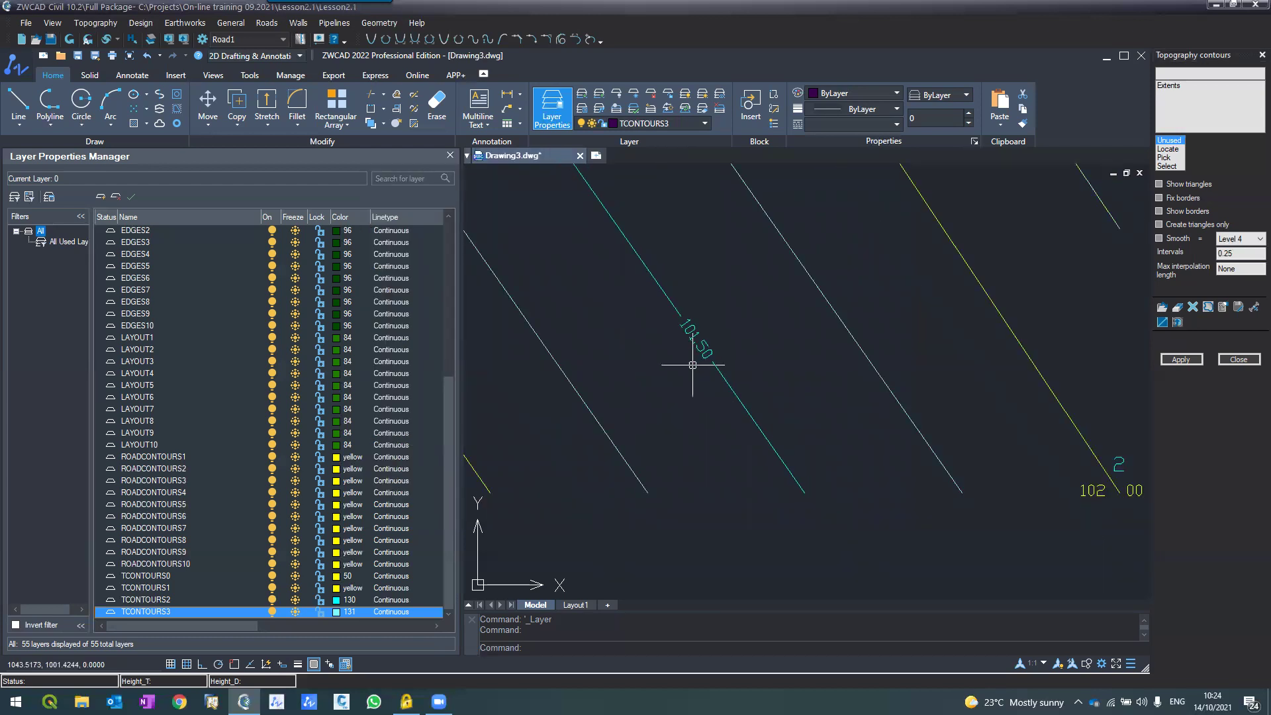
pyautogui.scroll(9, 681, 340)
pyautogui.press('Escape')
pyautogui.press('Escape')
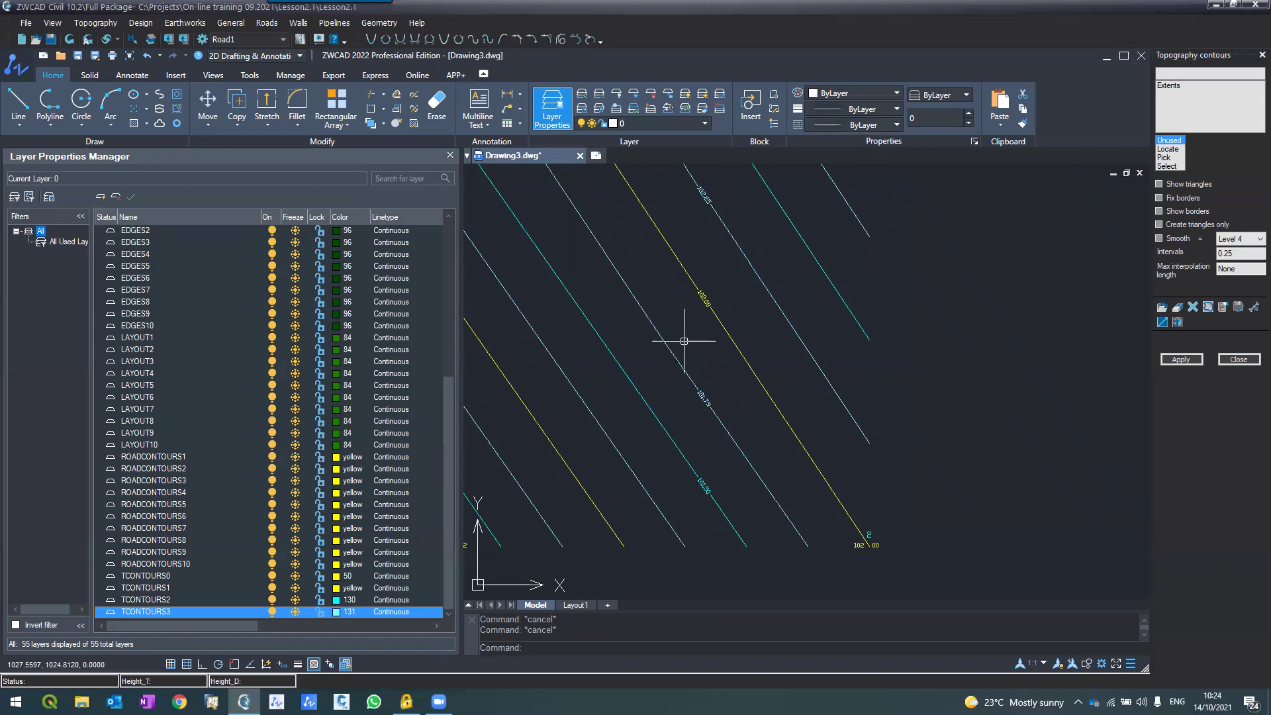
pyautogui.click(1223, 307)
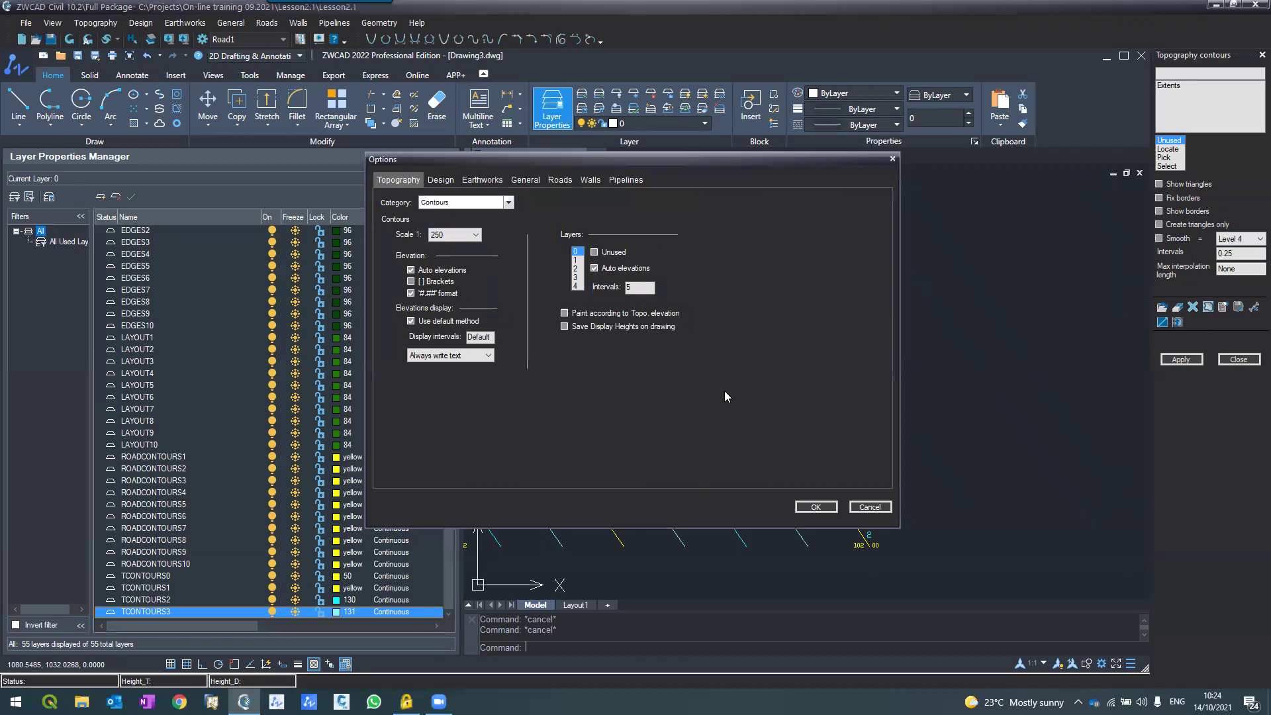
pyautogui.click(867, 507)
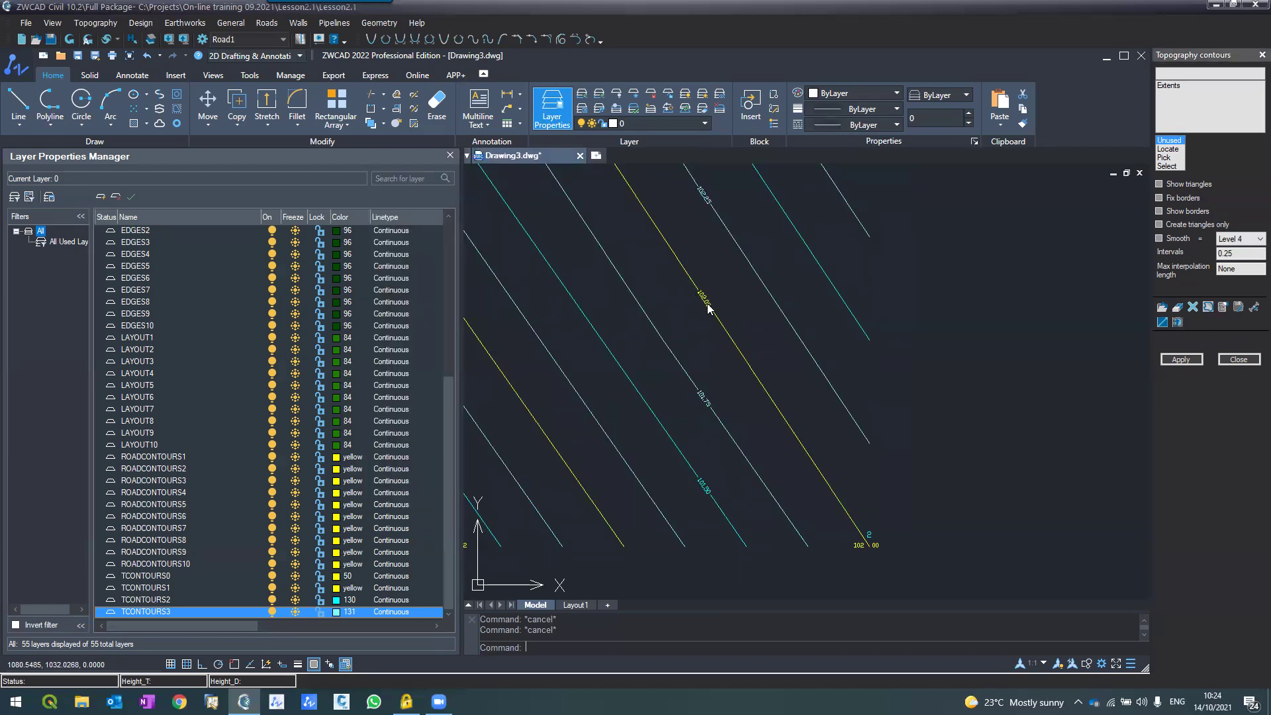
# Close the layer manager and regenerate the topography contours with the triangles shown.
pyautogui.click(449, 156)
pyautogui.scroll(-5, 498, 328)
pyautogui.scroll(3, 498, 328)
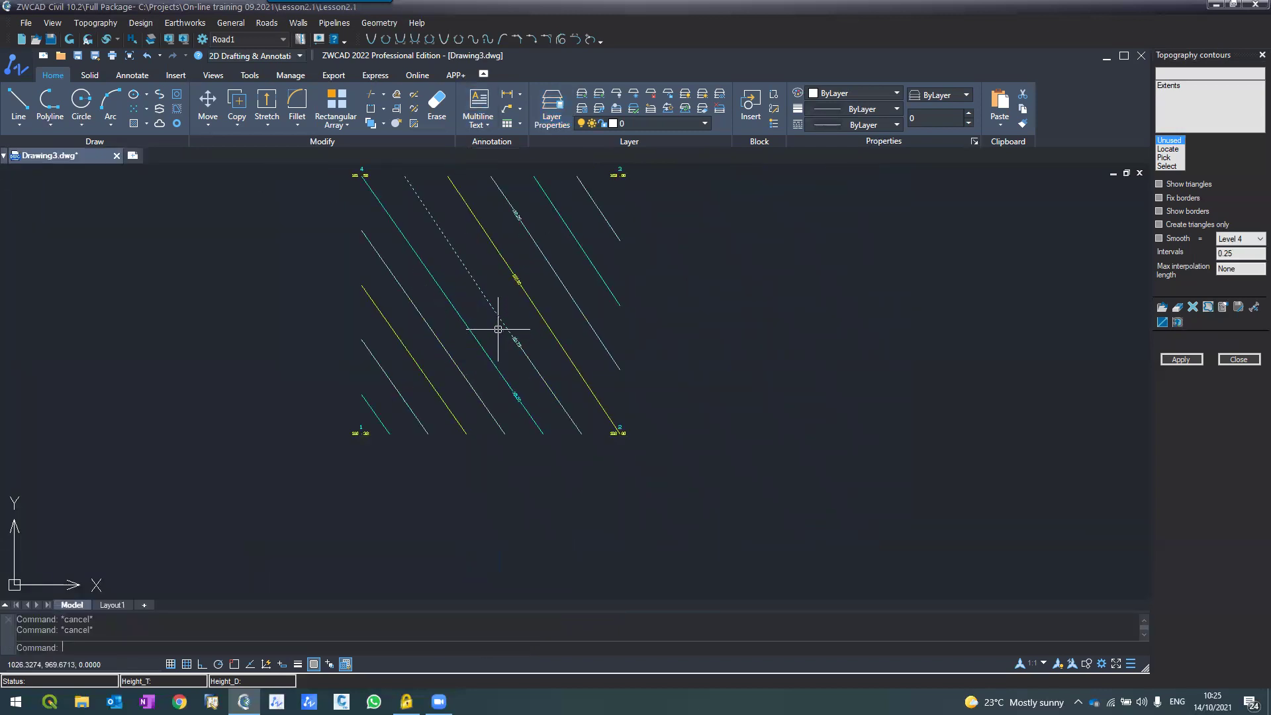
pyautogui.scroll(-3, 498, 328)
pyautogui.scroll(1, 490, 318)
pyautogui.scroll(4, 490, 318)
pyautogui.scroll(-2, 493, 315)
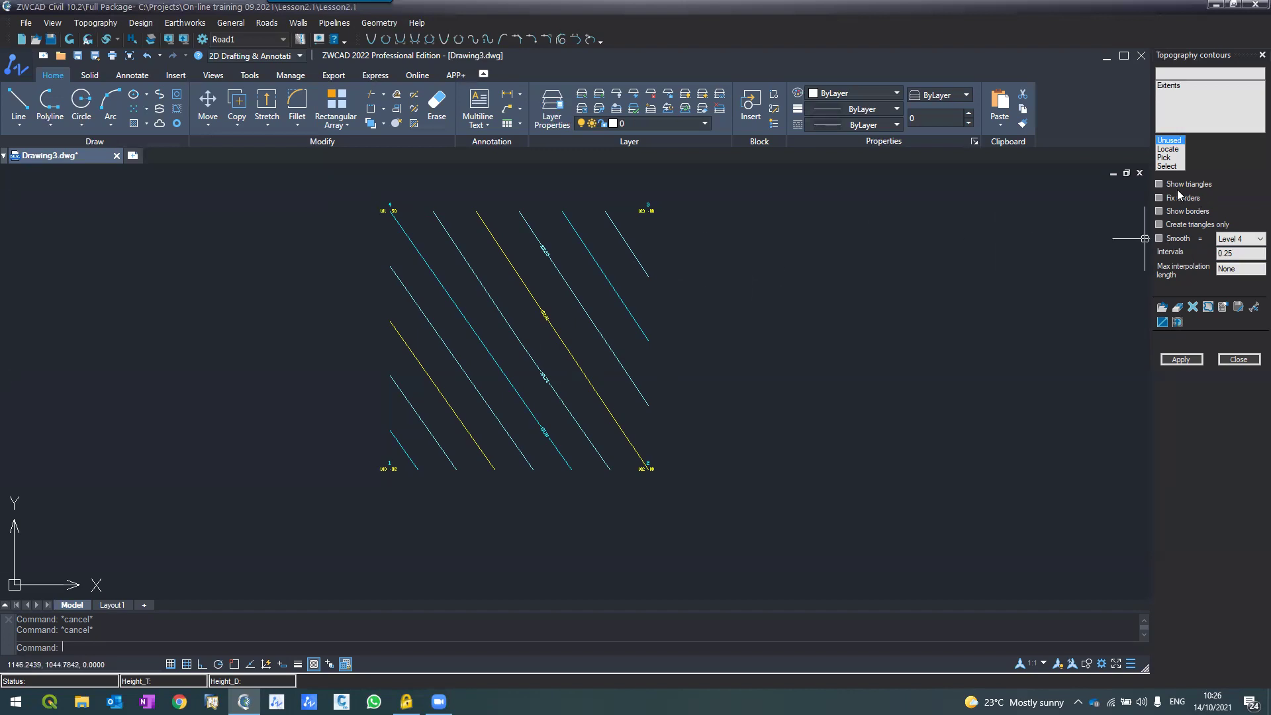
pyautogui.click(1162, 185)
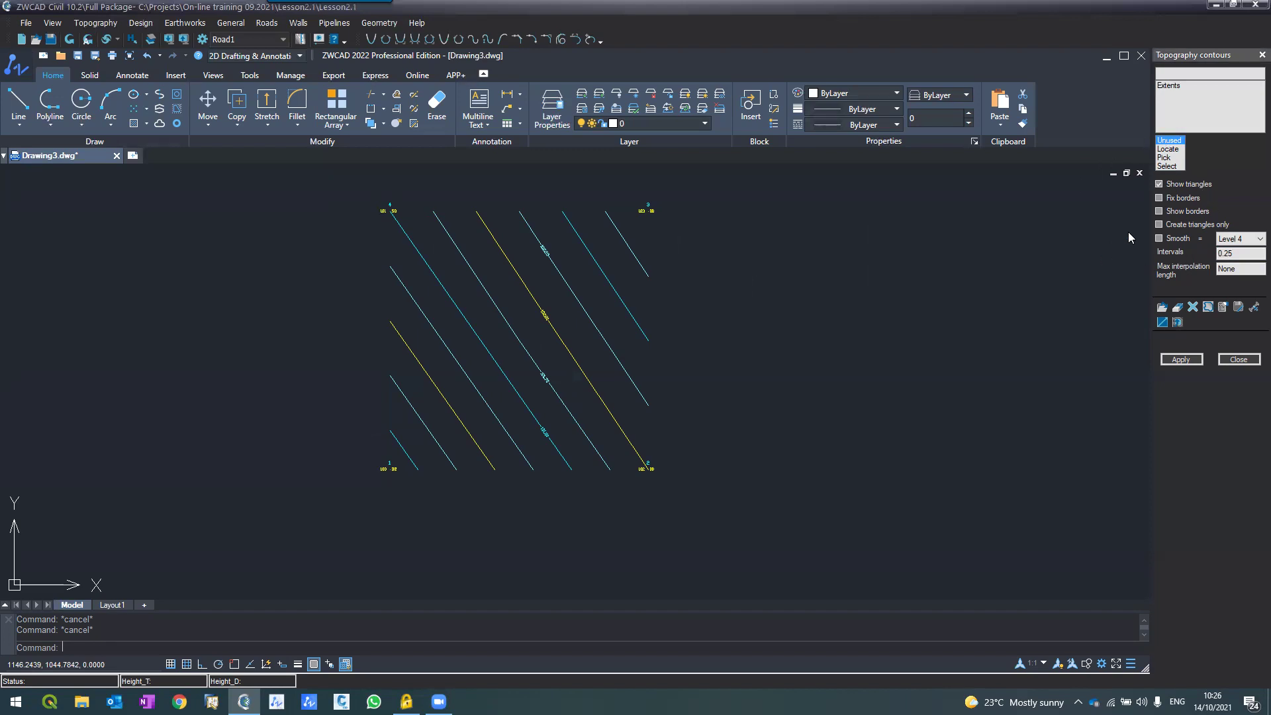
pyautogui.click(1182, 363)
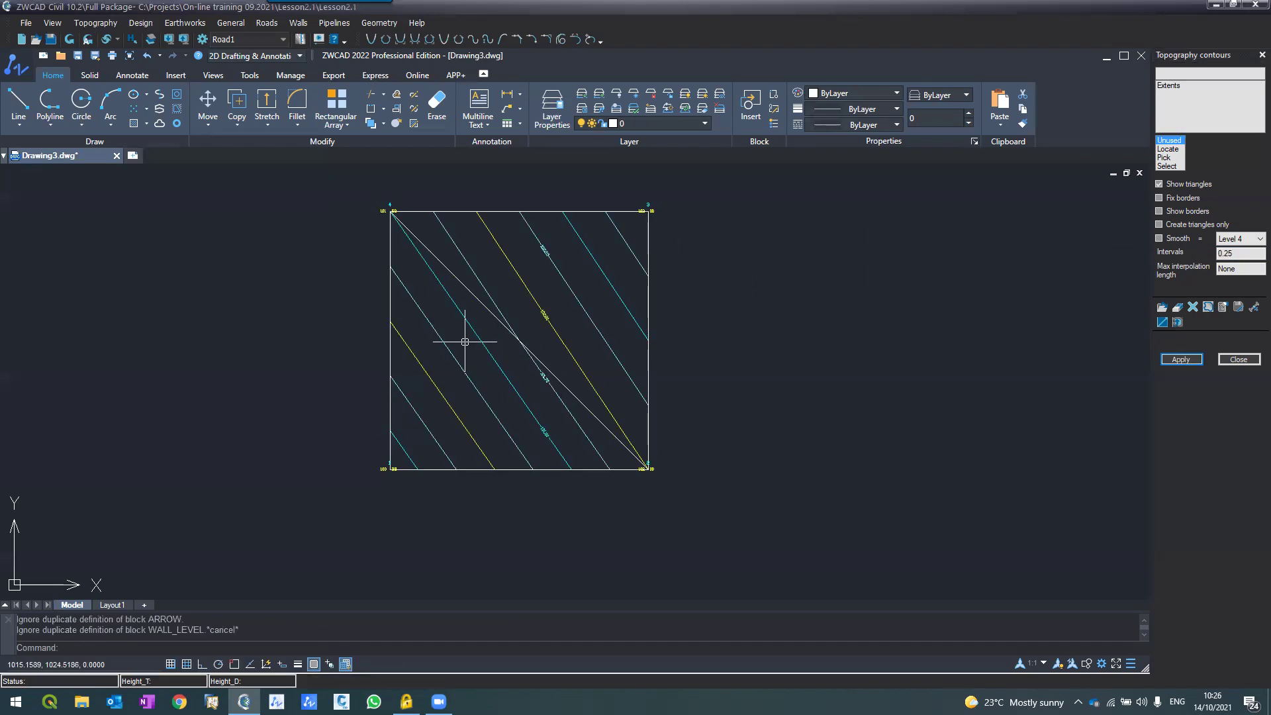
# Select a triangle to identify its layer, set the Ttriangles layer's colour to red-orange, and deselect the triangle.
pyautogui.click(390, 313)
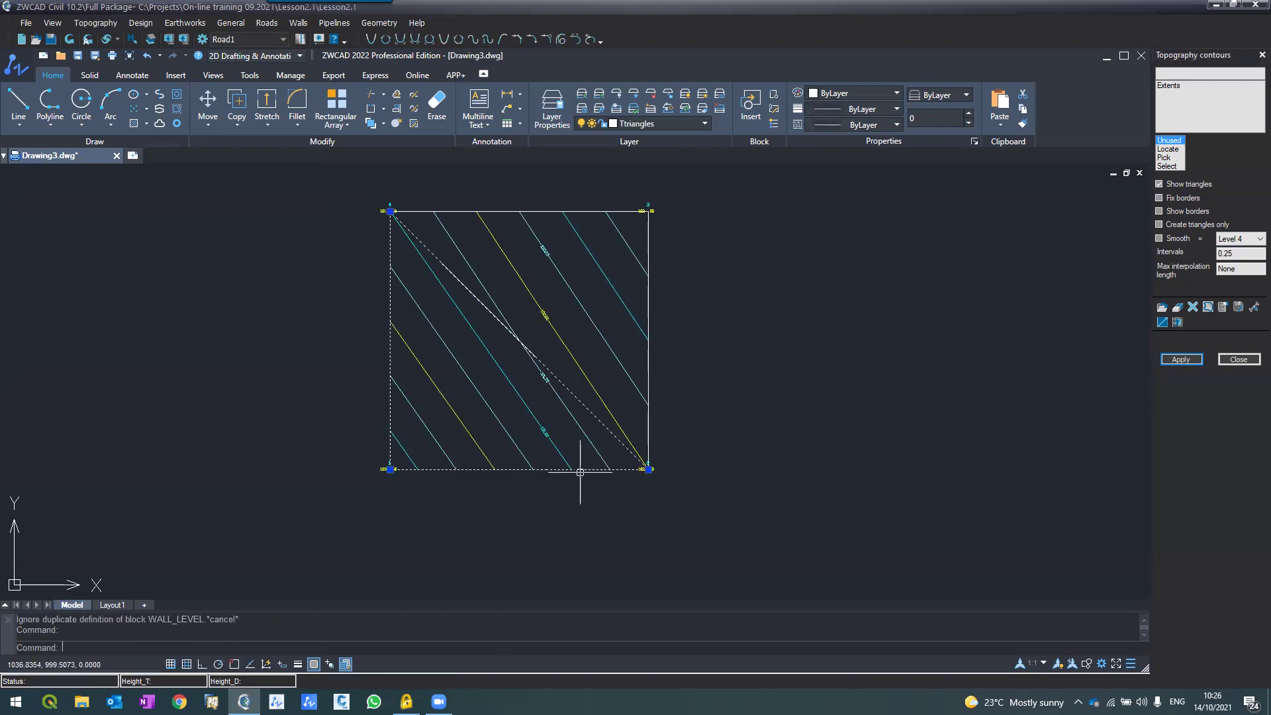
pyautogui.click(617, 124)
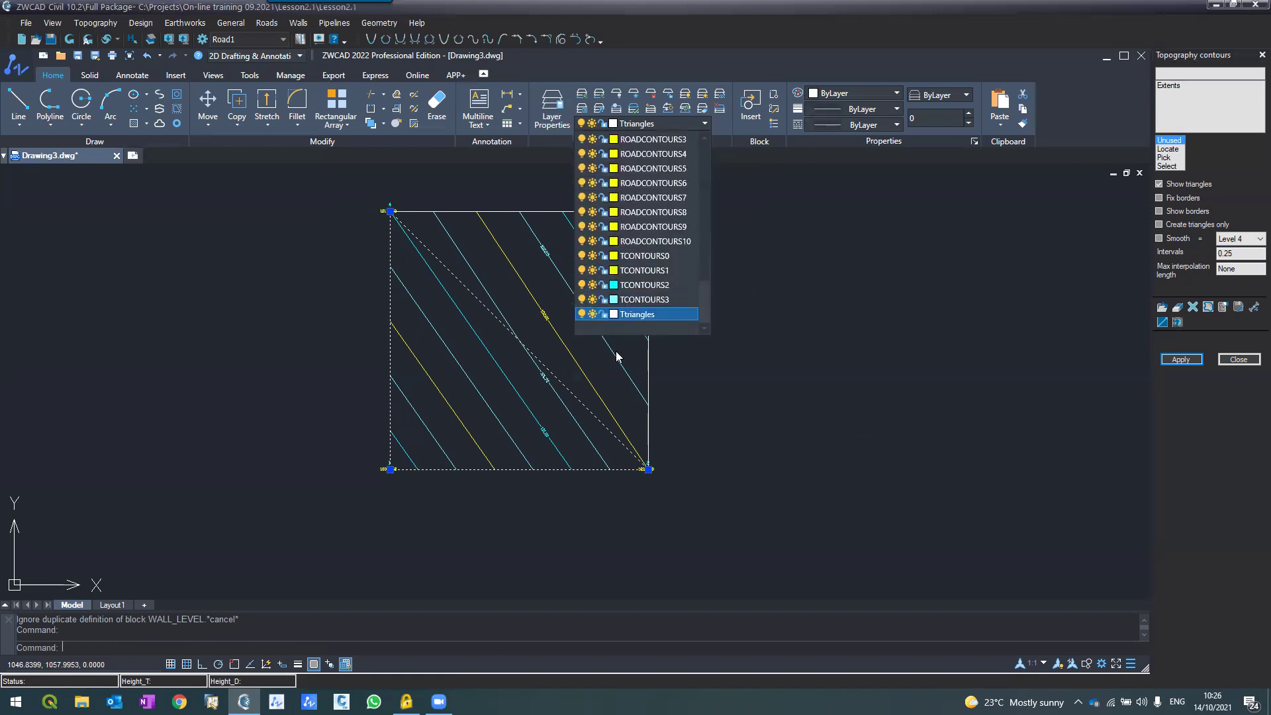
pyautogui.click(614, 315)
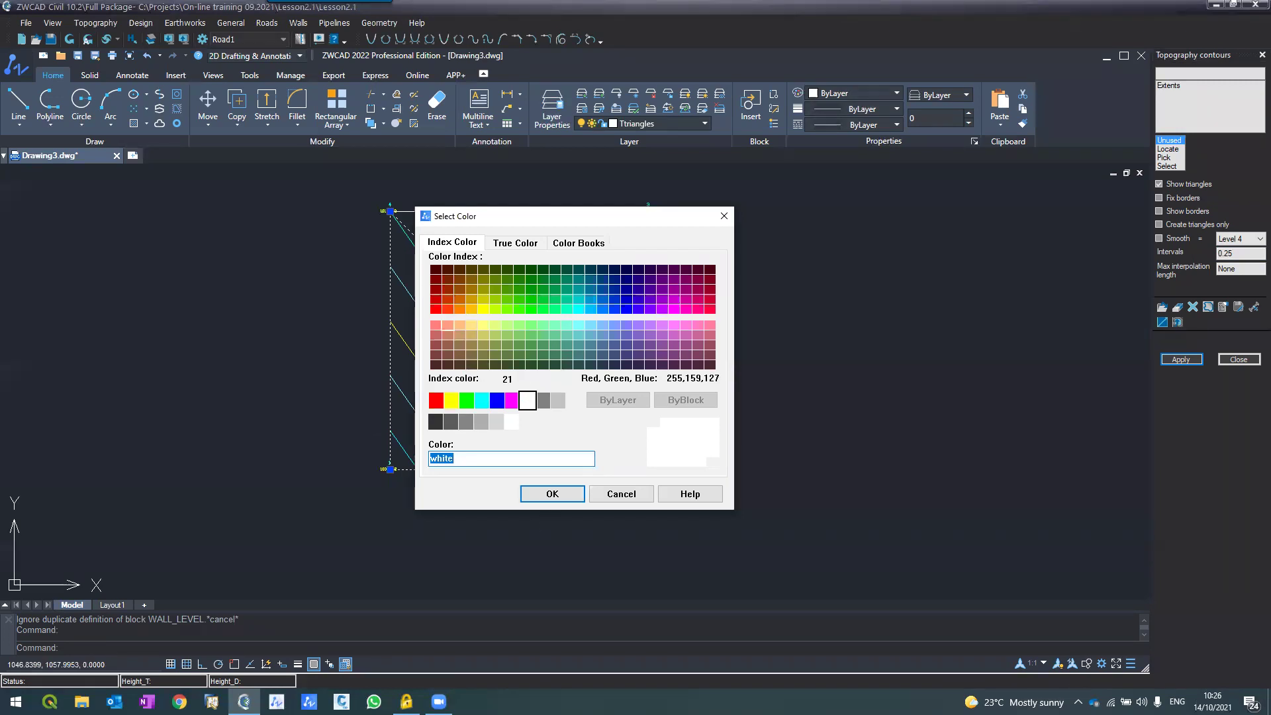
pyautogui.press('Escape')
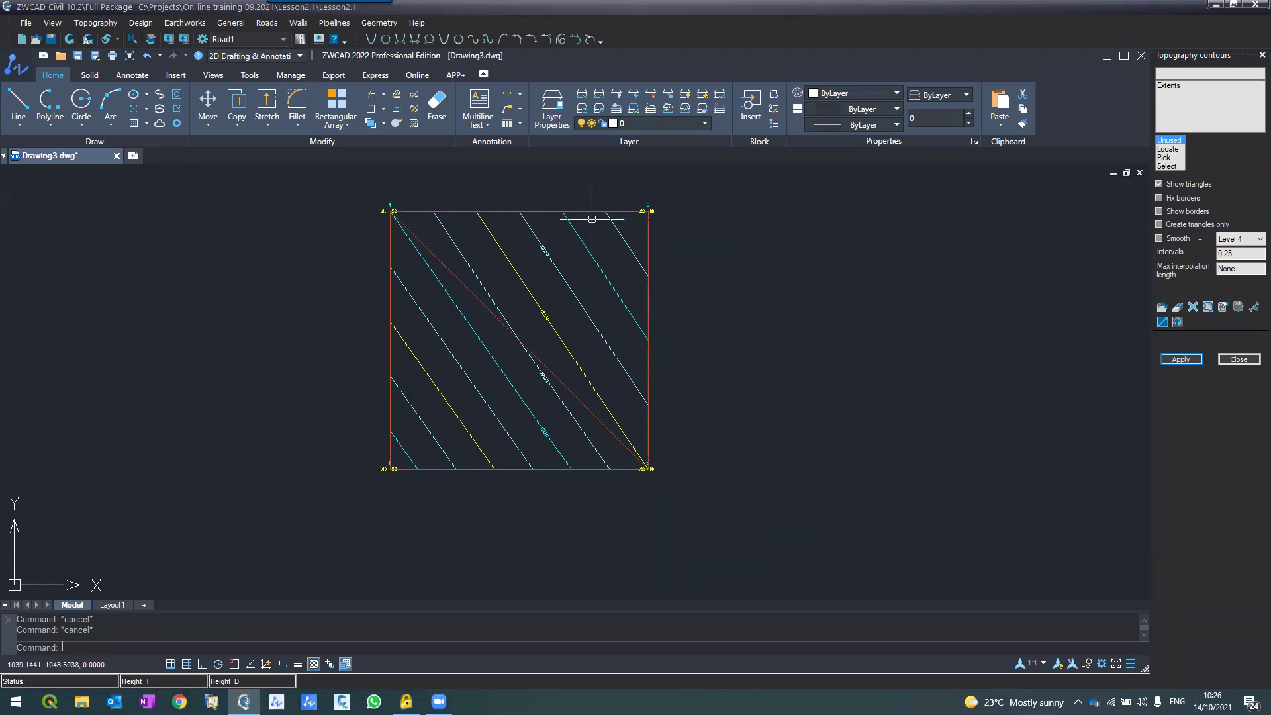
# Select a lower triangle, open the topography coordinates table, and select point 1 to examine its coordinates.
pyautogui.click(507, 467)
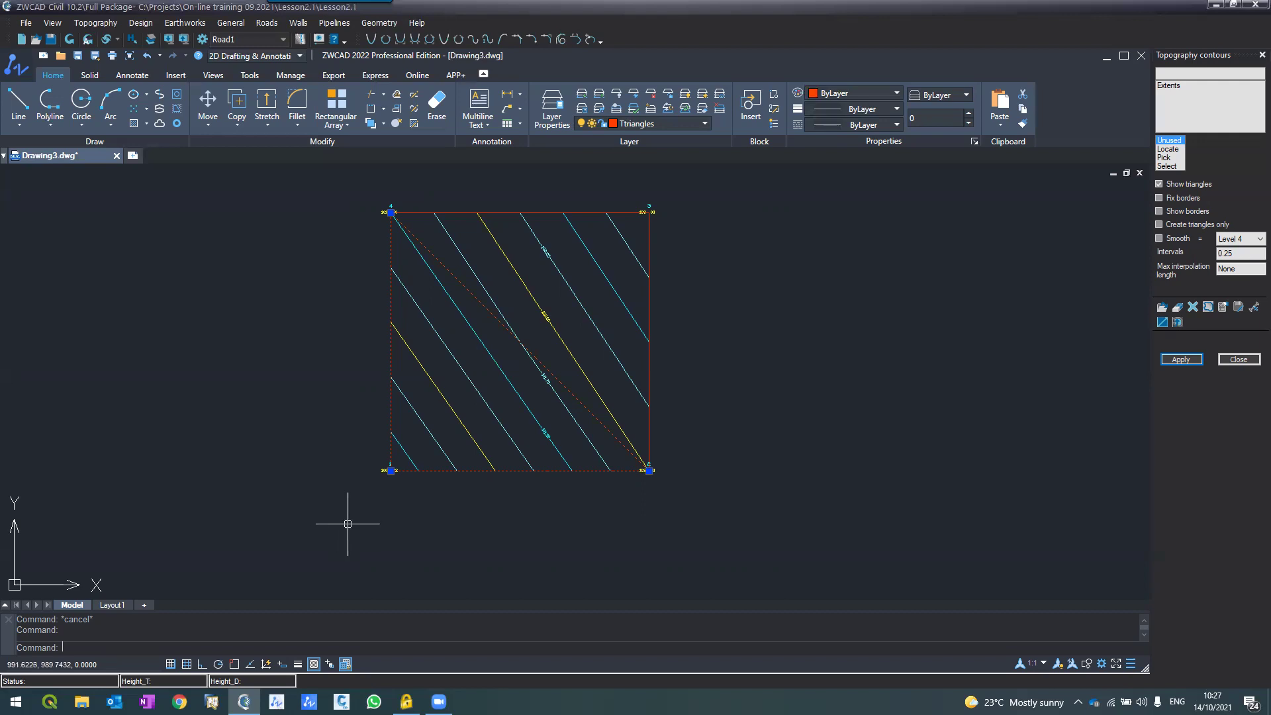
pyautogui.click(88, 23)
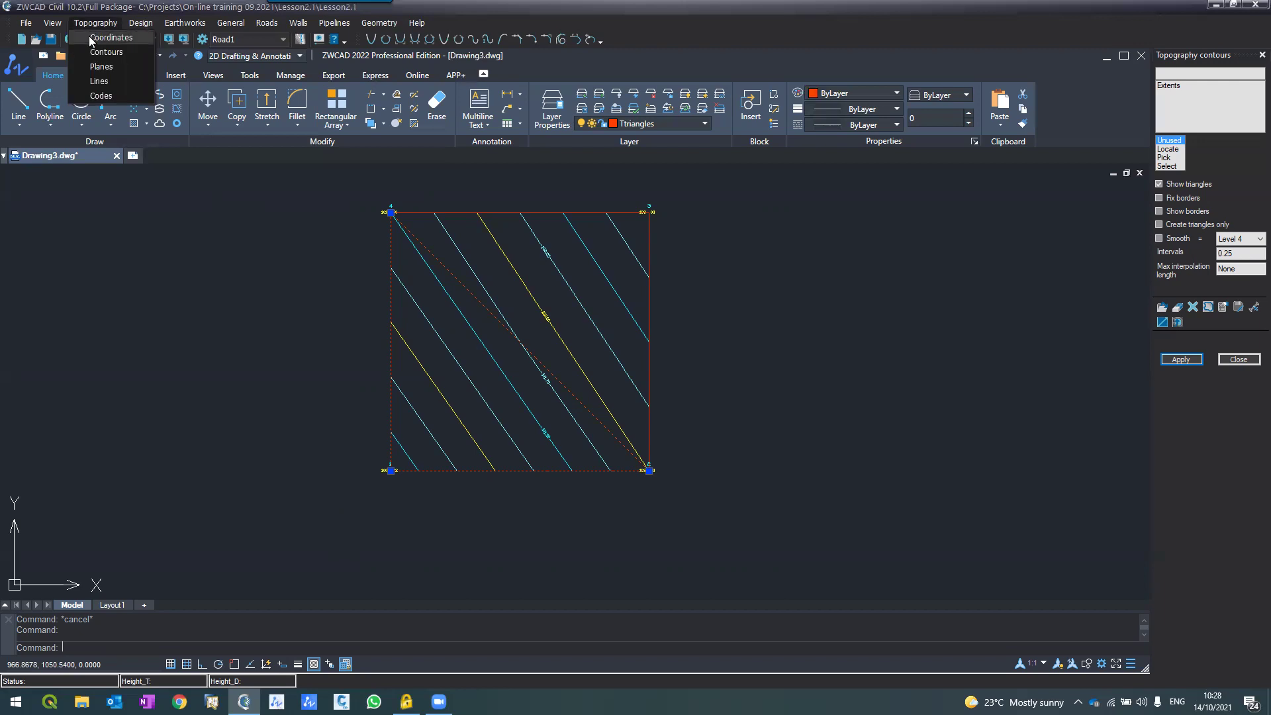
pyautogui.click(99, 38)
pyautogui.click(88, 23)
pyautogui.click(100, 37)
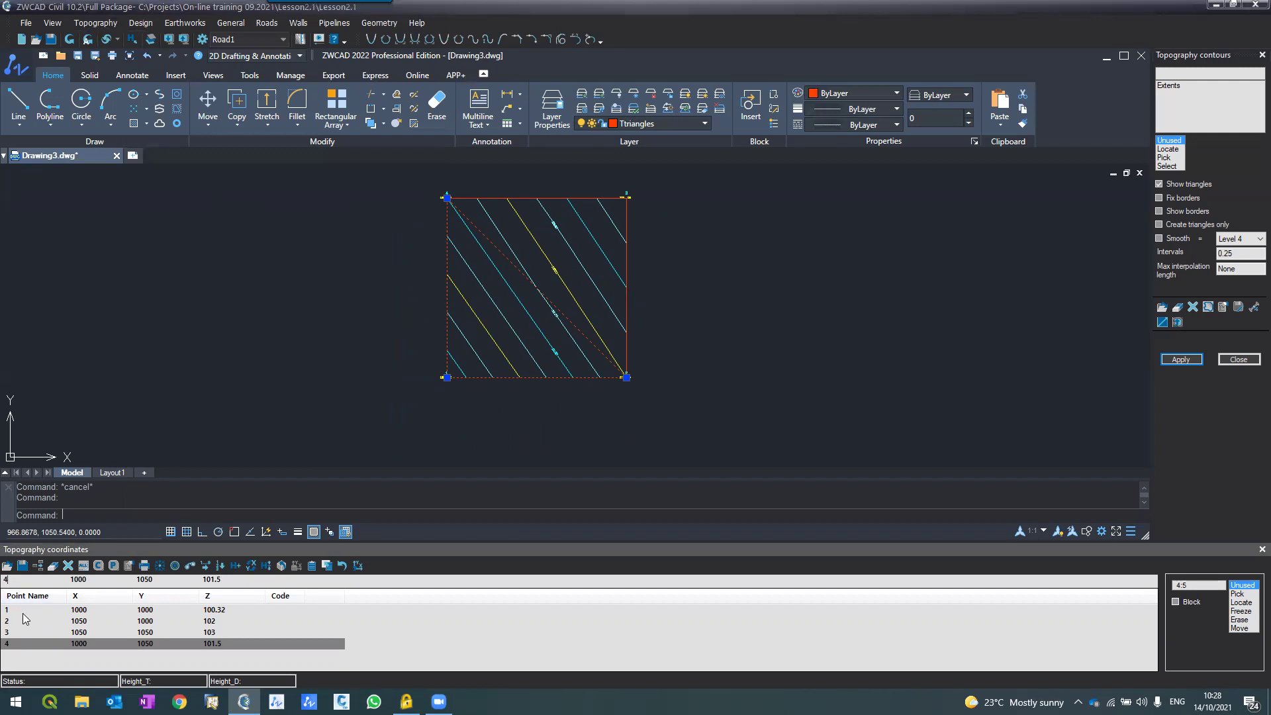
pyautogui.click(24, 613)
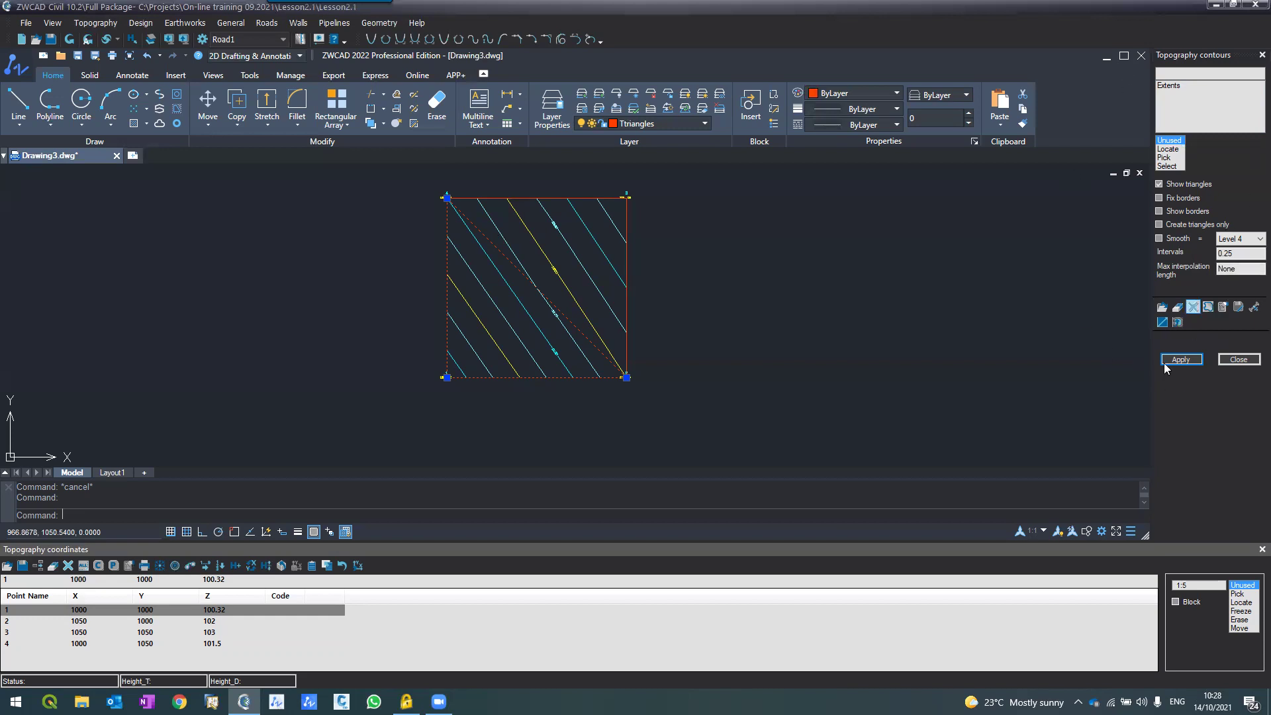
# Review the contour interval setting and the point 1 entry without changing either.
pyautogui.doubleClick(1241, 252)
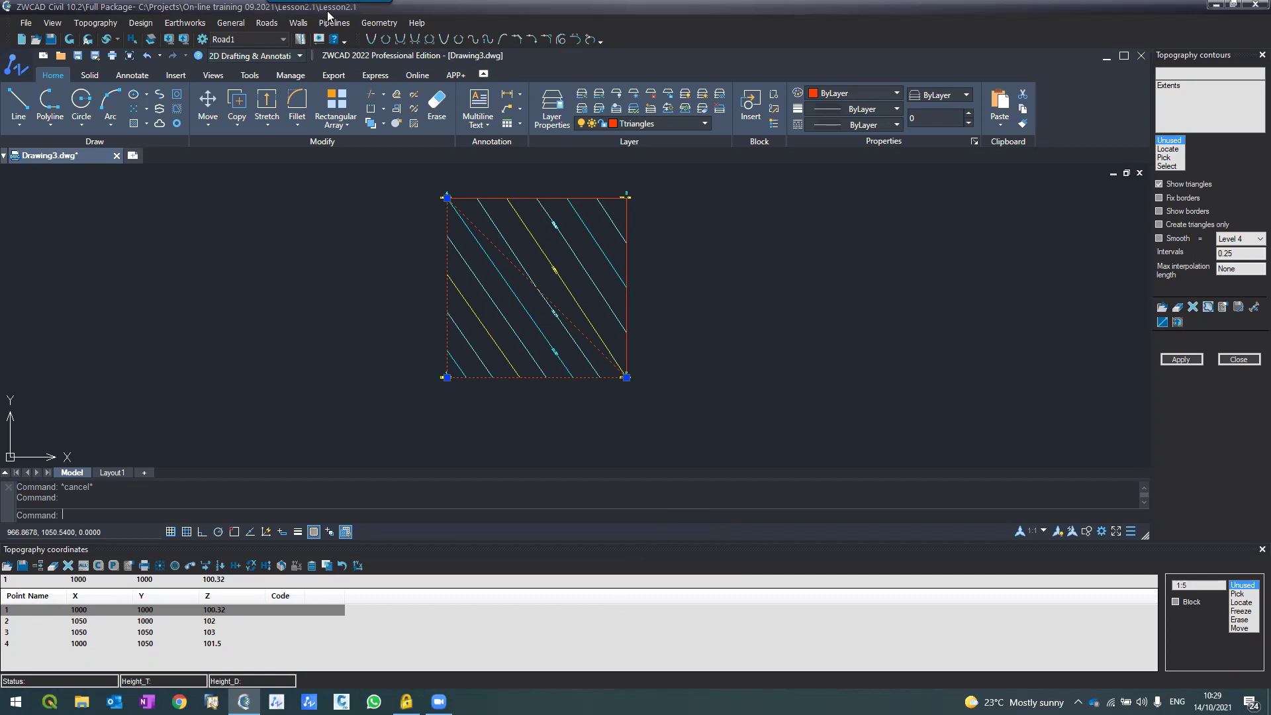
pyautogui.click(18, 582)
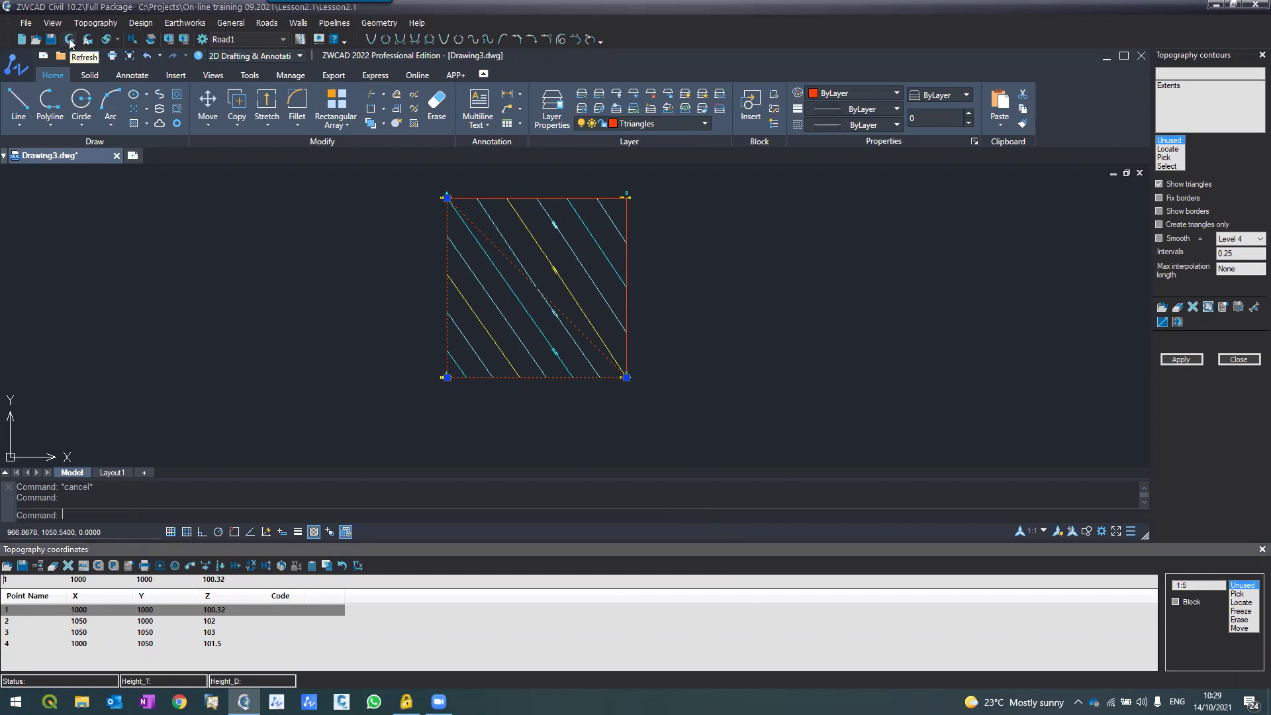
pyautogui.click(92, 28)
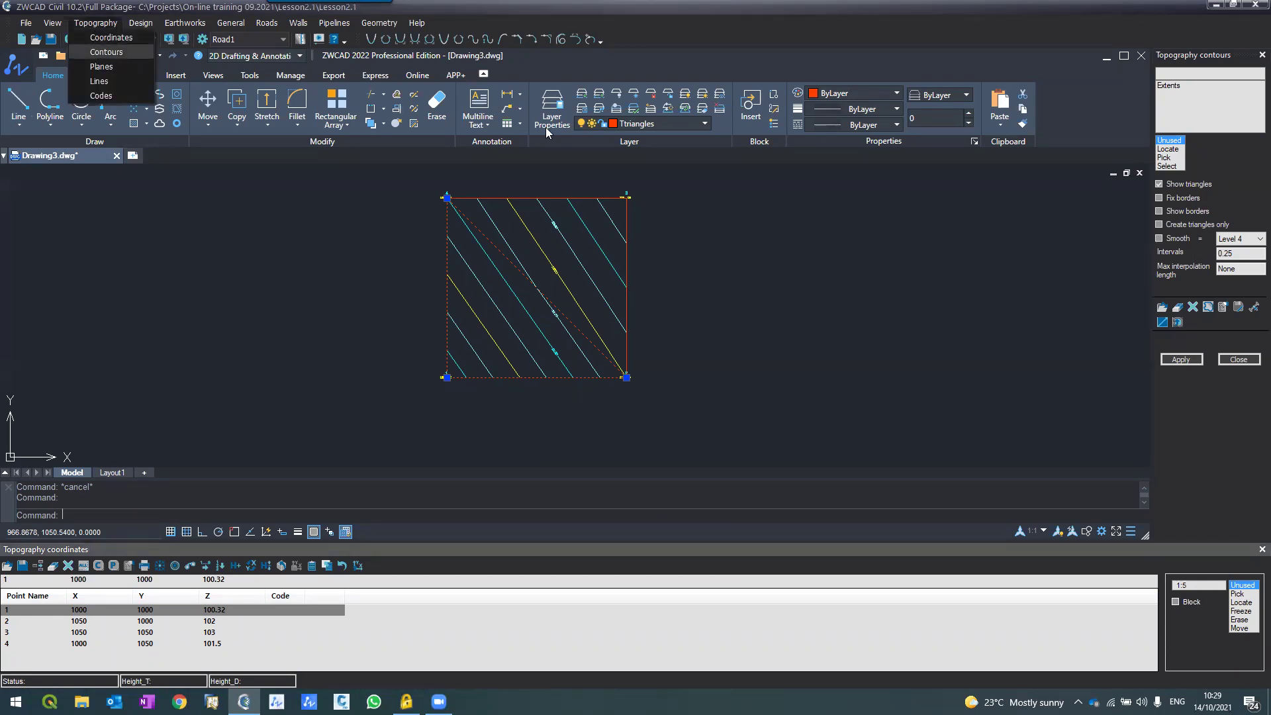
pyautogui.click(100, 51)
pyautogui.click(1233, 254)
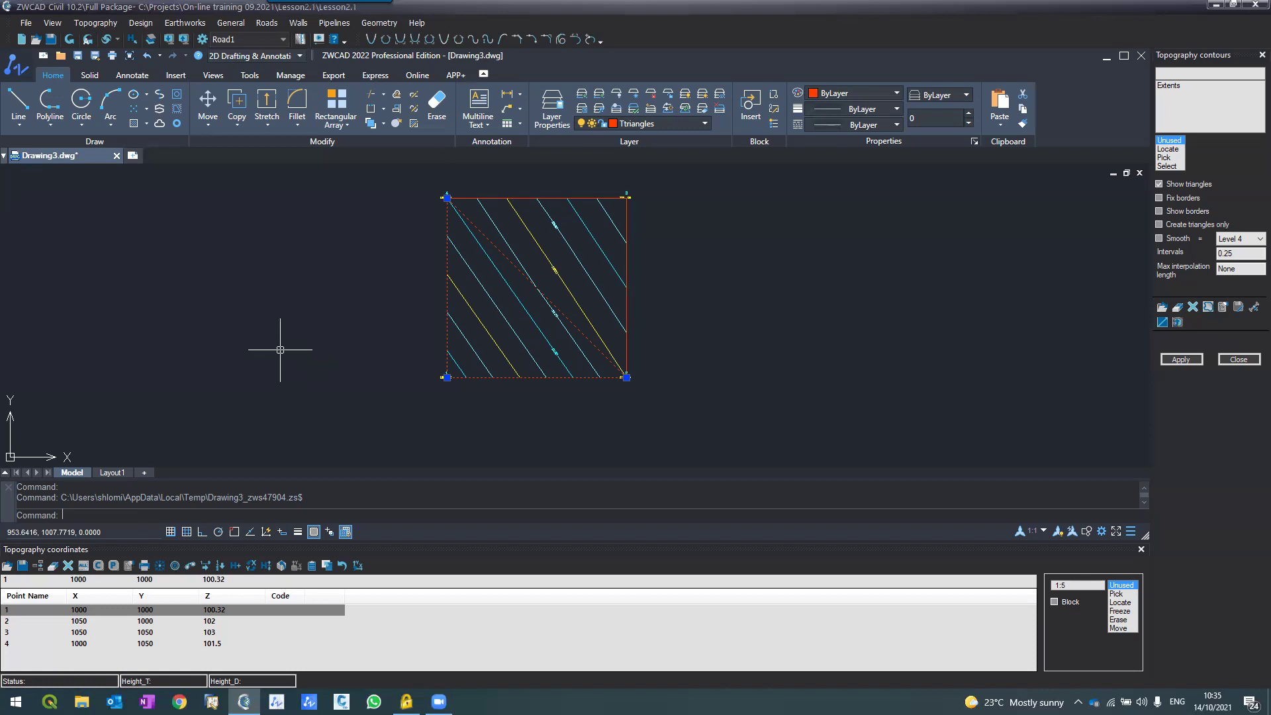
# Deselect the triangle and close the topography coordinates table.
pyautogui.press('Escape')
pyautogui.press('Escape')
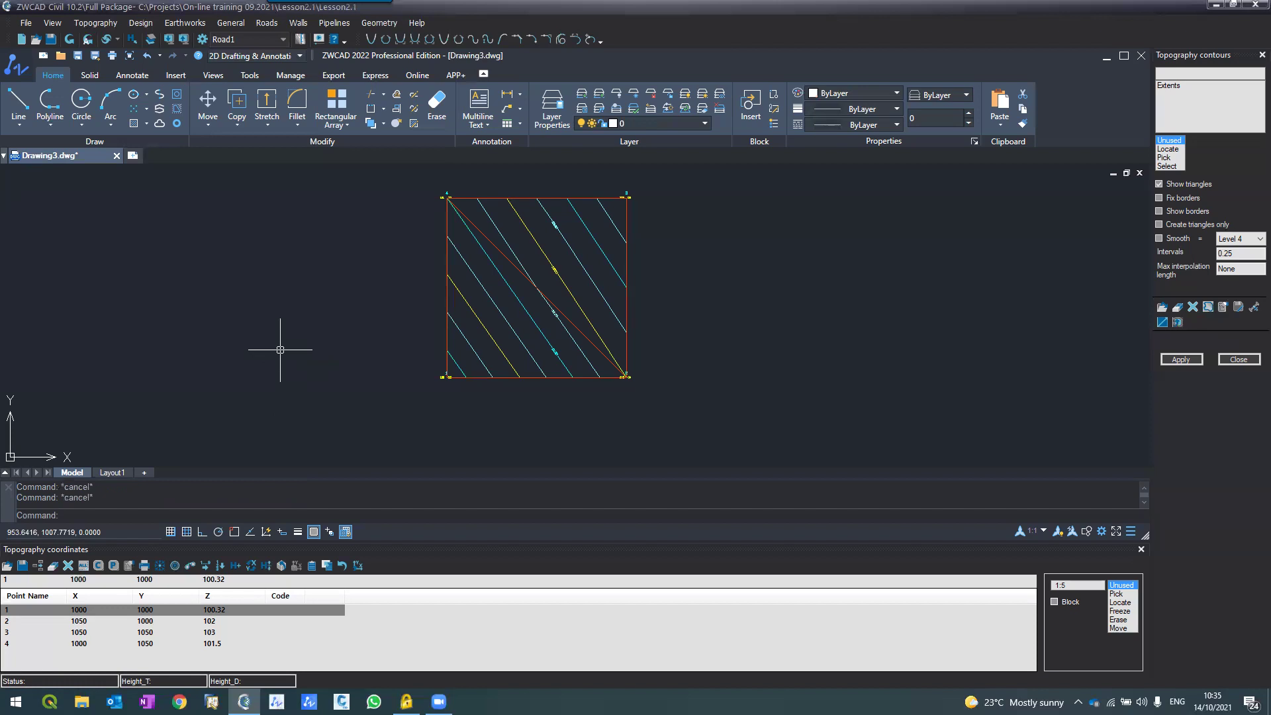
pyautogui.click(1140, 549)
pyautogui.scroll(3, 412, 235)
pyautogui.scroll(-1, 412, 235)
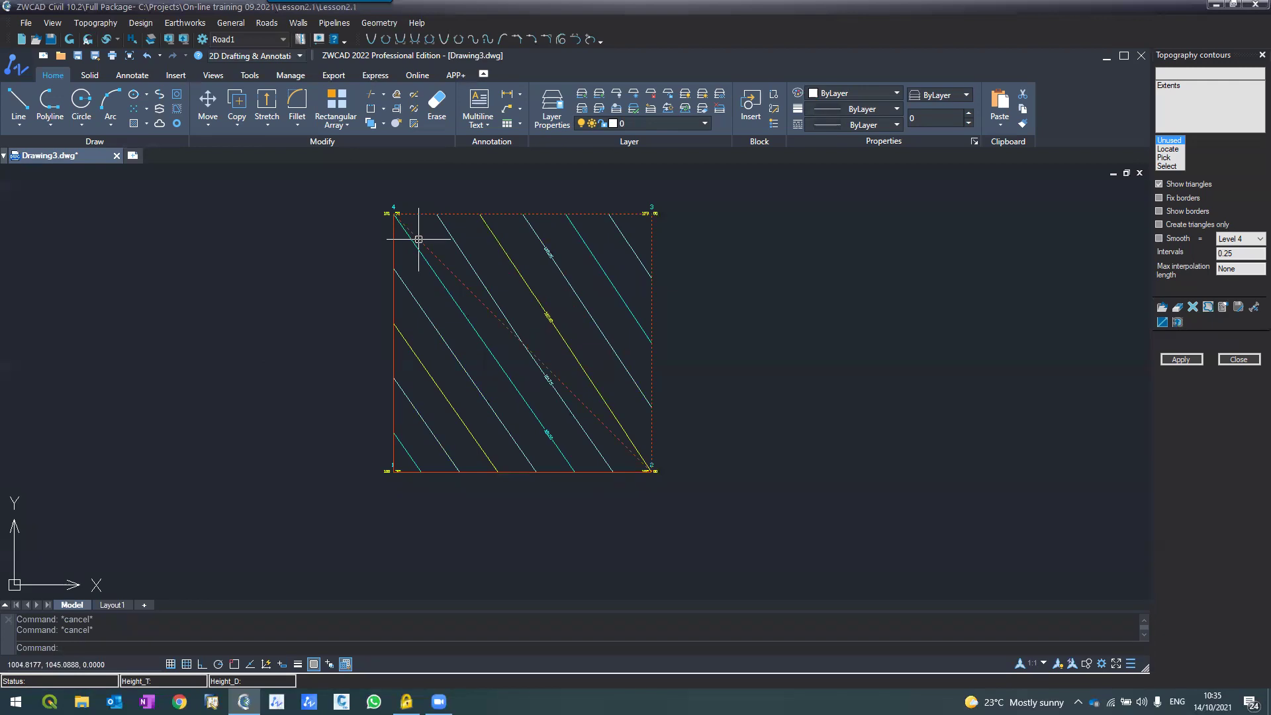
pyautogui.scroll(2, 419, 239)
pyautogui.scroll(-1, 420, 239)
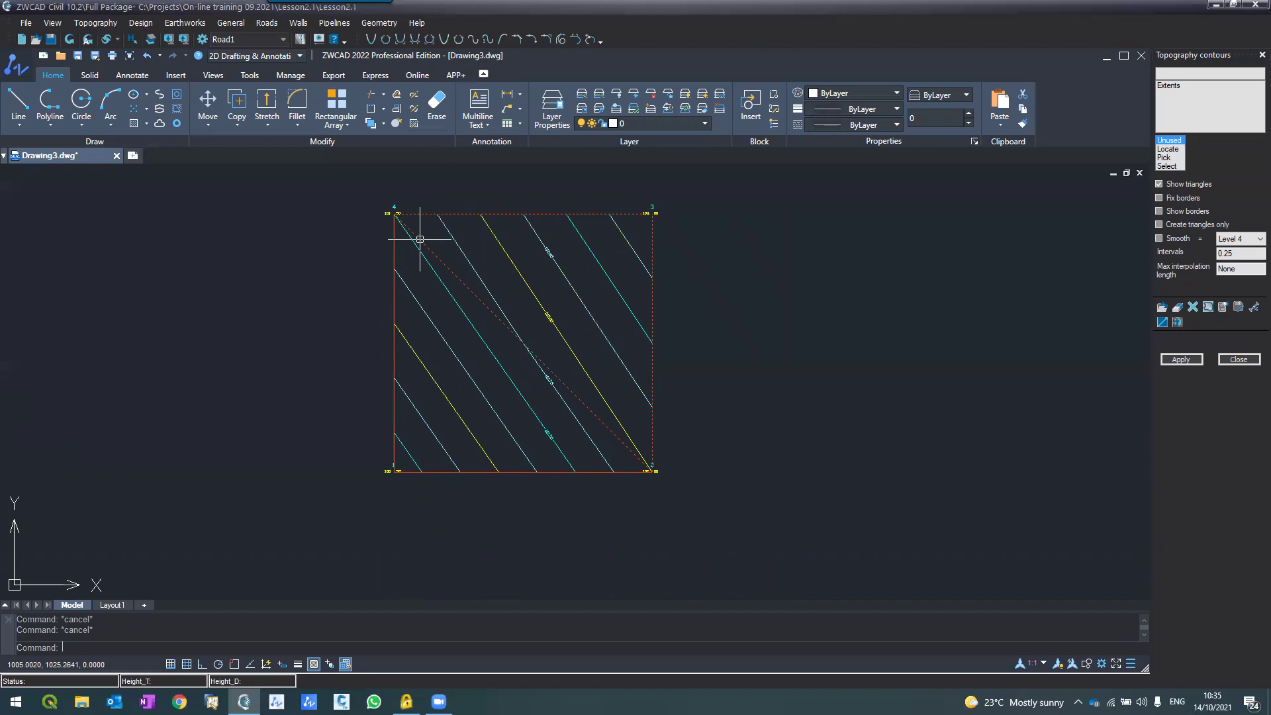
pyautogui.click(82, 25)
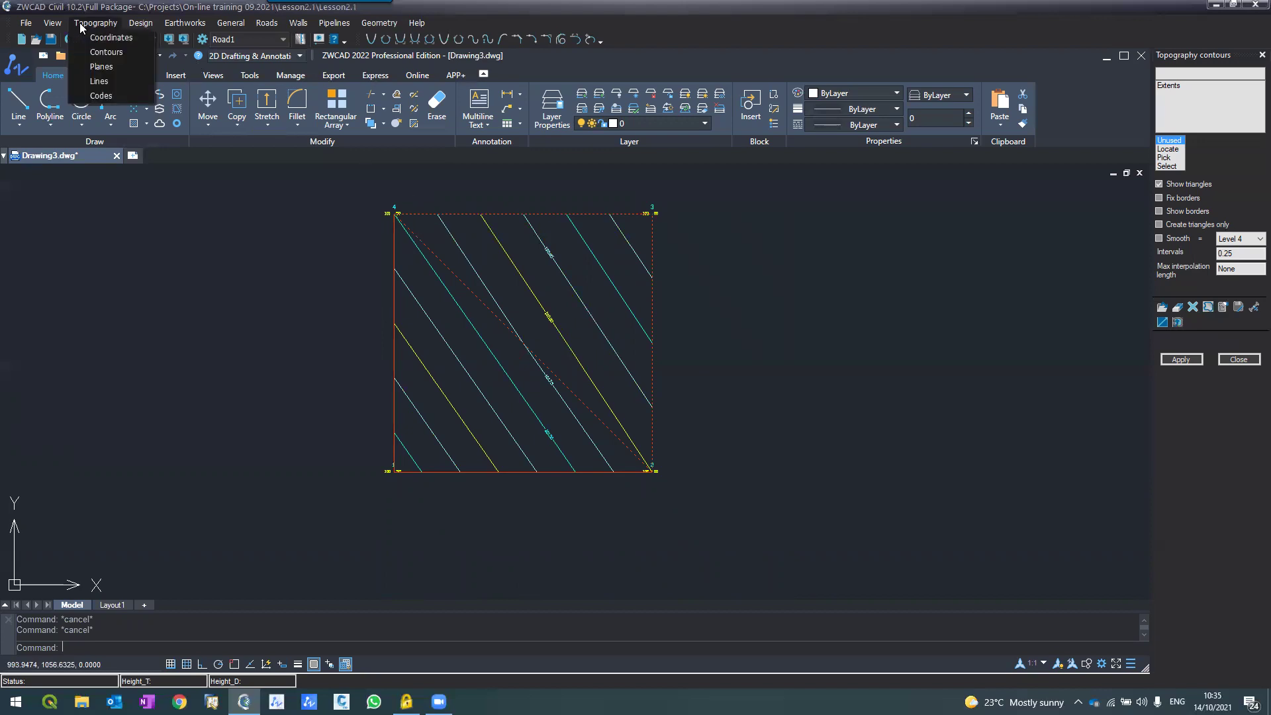
pyautogui.click(723, 362)
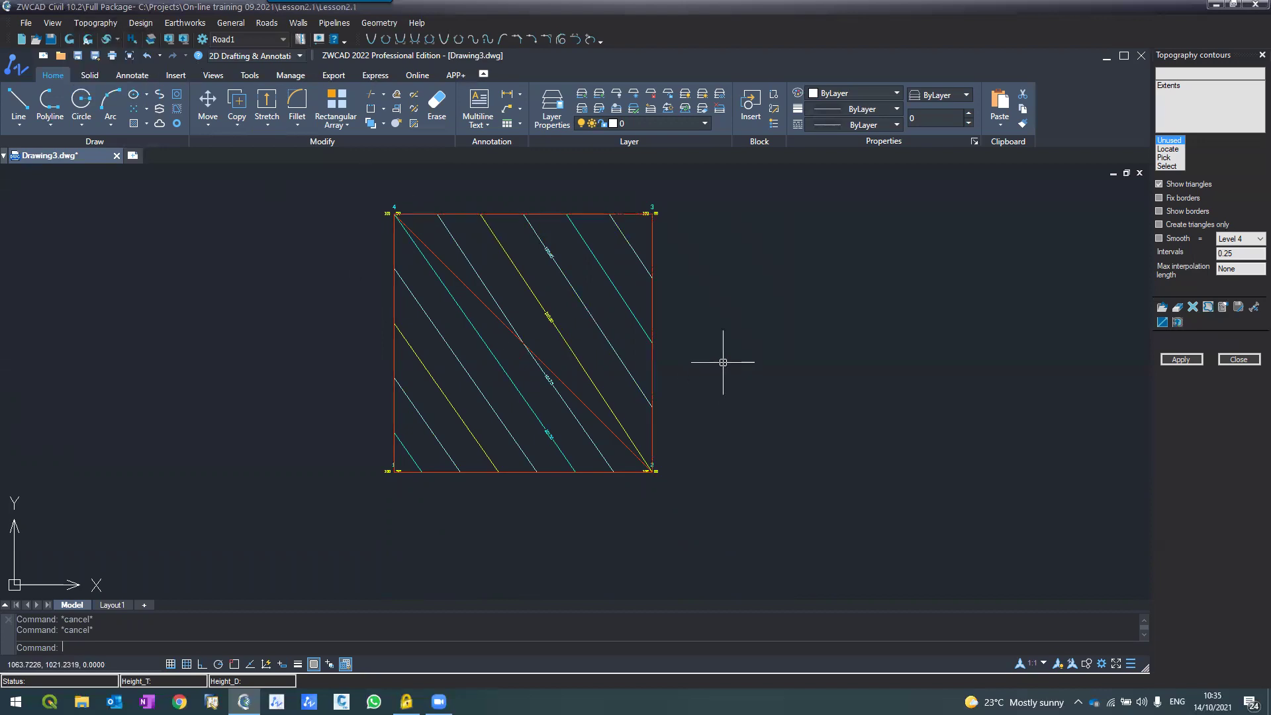
pyautogui.scroll(-3, 604, 345)
pyautogui.scroll(3, 638, 349)
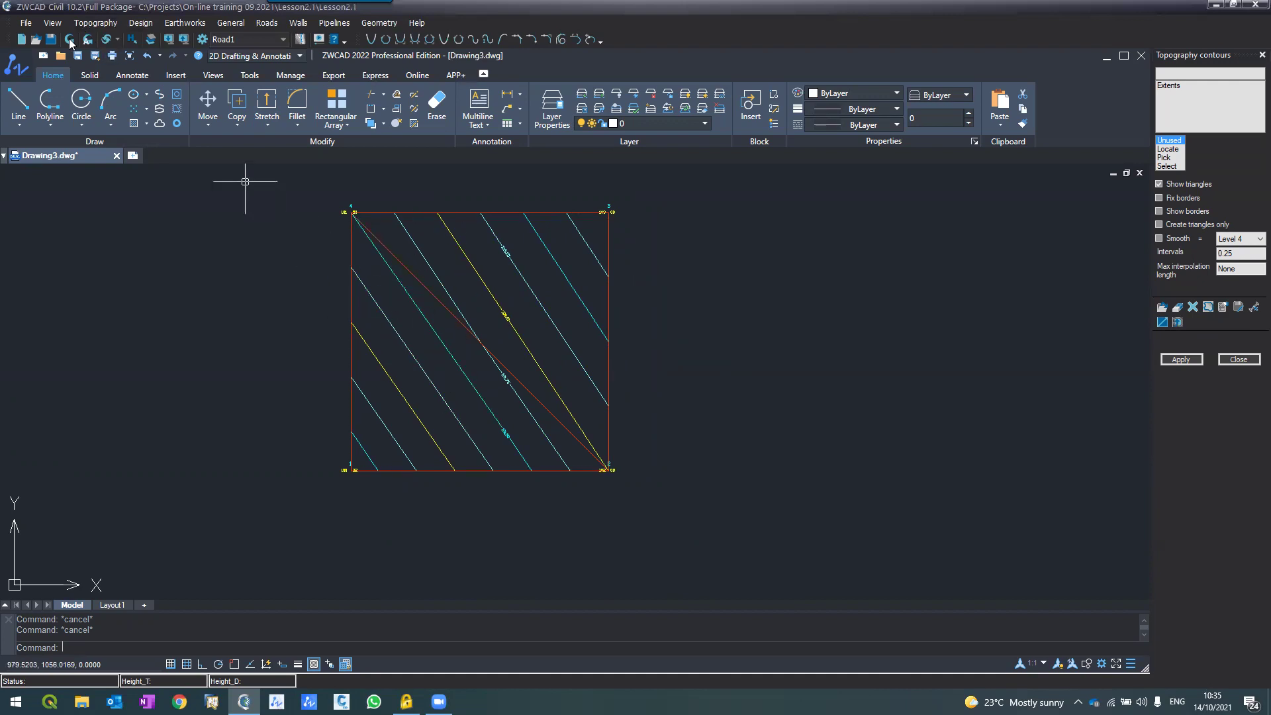
# Reopen the topography coordinates table and query the terrain height at a spot between two contours in the lower triangle.
pyautogui.click(87, 23)
pyautogui.click(93, 39)
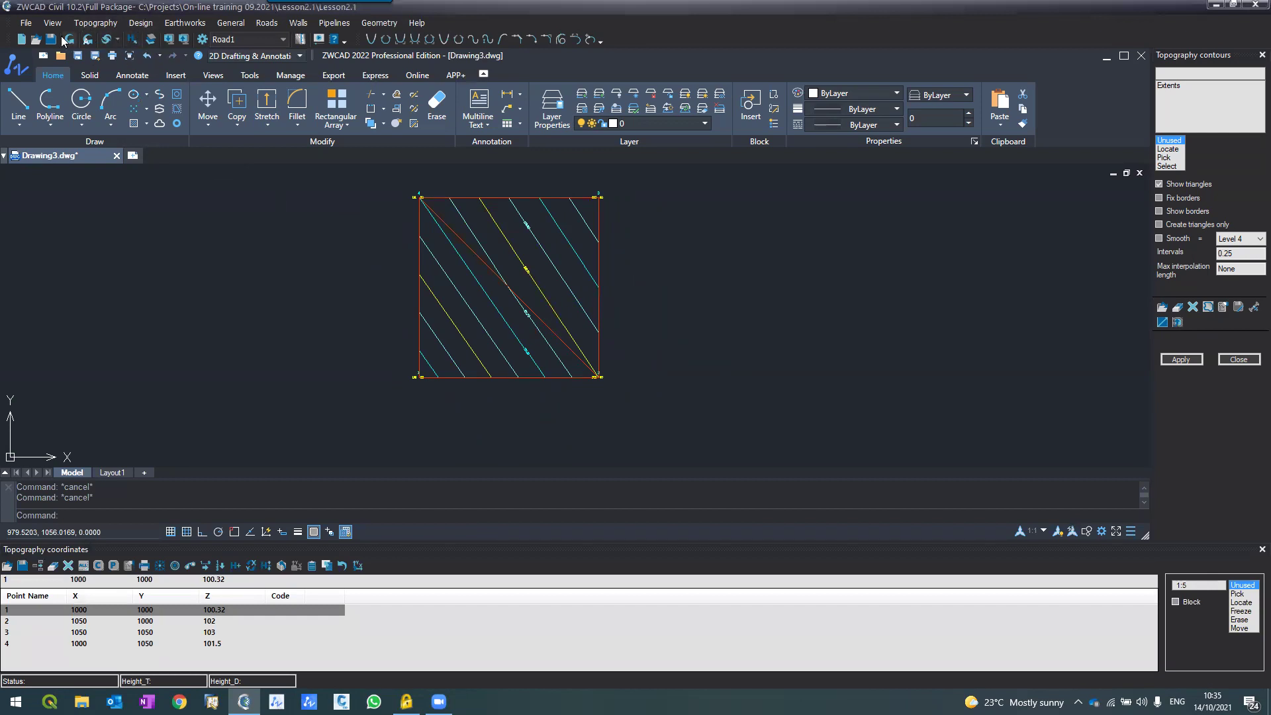
pyautogui.click(132, 41)
pyautogui.scroll(3, 461, 261)
pyautogui.scroll(3, 461, 261)
pyautogui.click(343, 305)
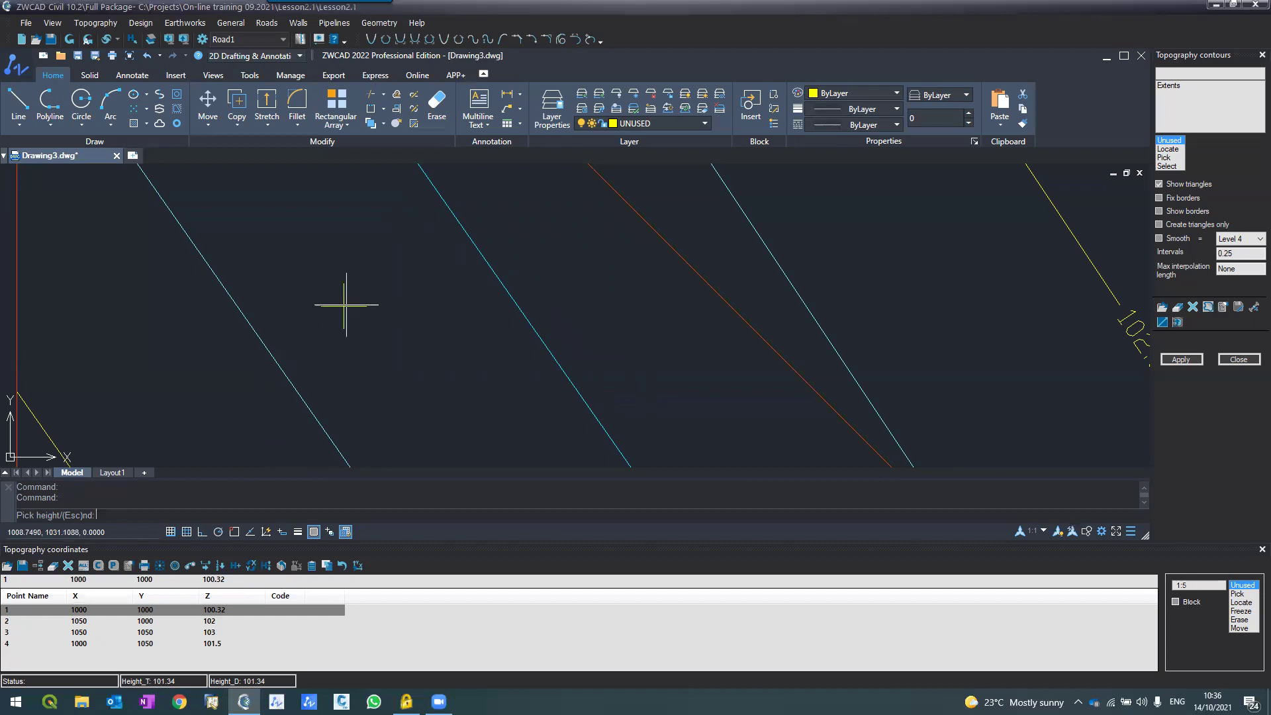
# Query the terrain height at two more spots beside contours in the lower triangle, and end the height query.
pyautogui.scroll(-5, 347, 304)
pyautogui.scroll(3, 348, 311)
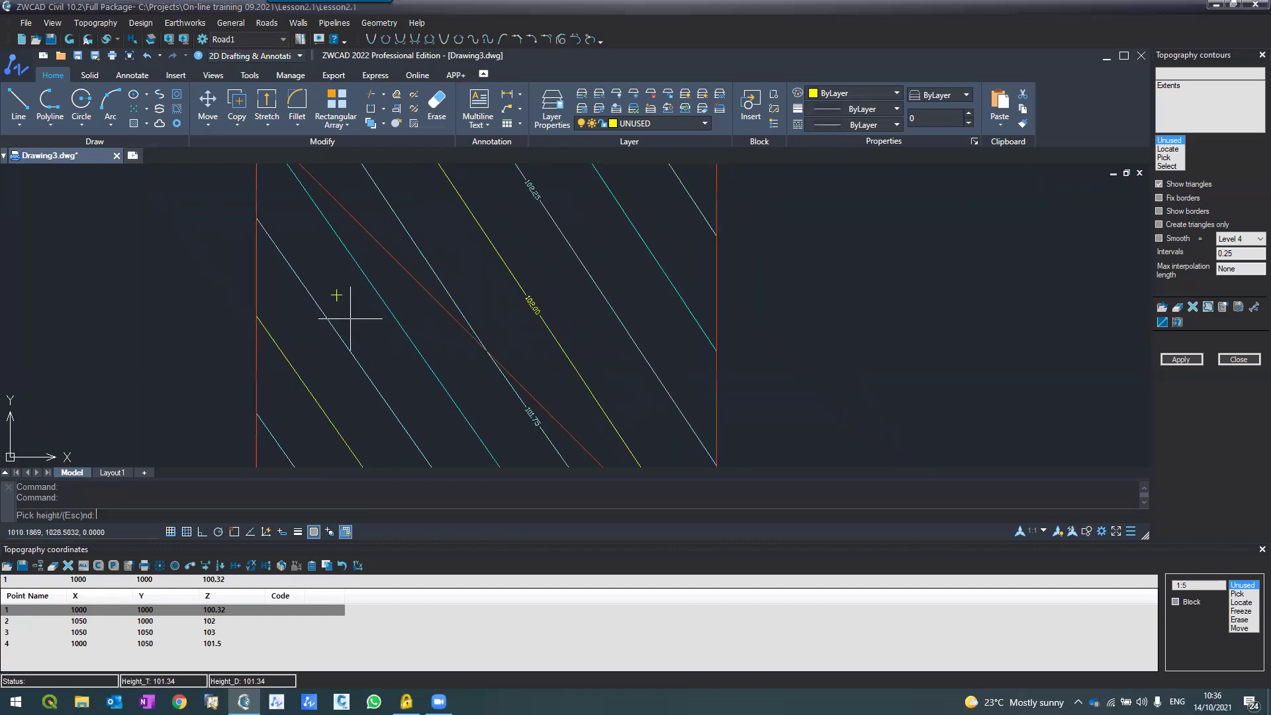
pyautogui.scroll(2, 275, 341)
pyautogui.click(262, 369)
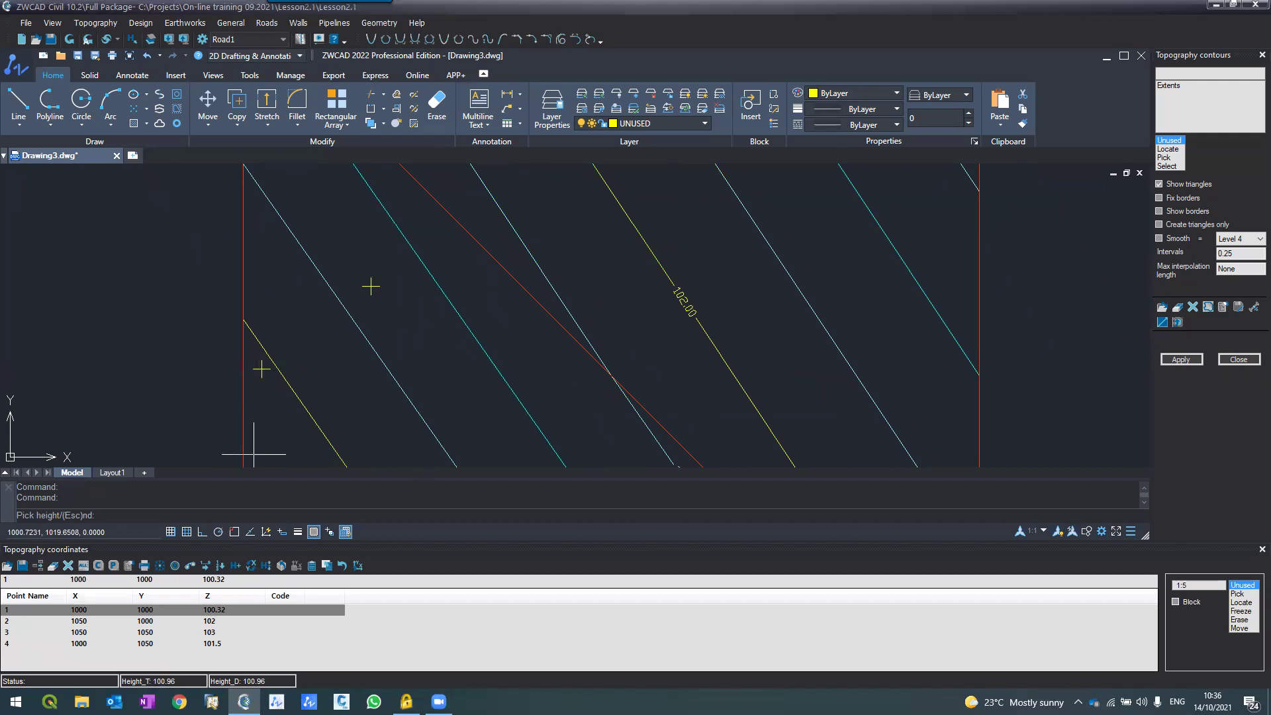
pyautogui.click(441, 431)
pyautogui.press('Escape')
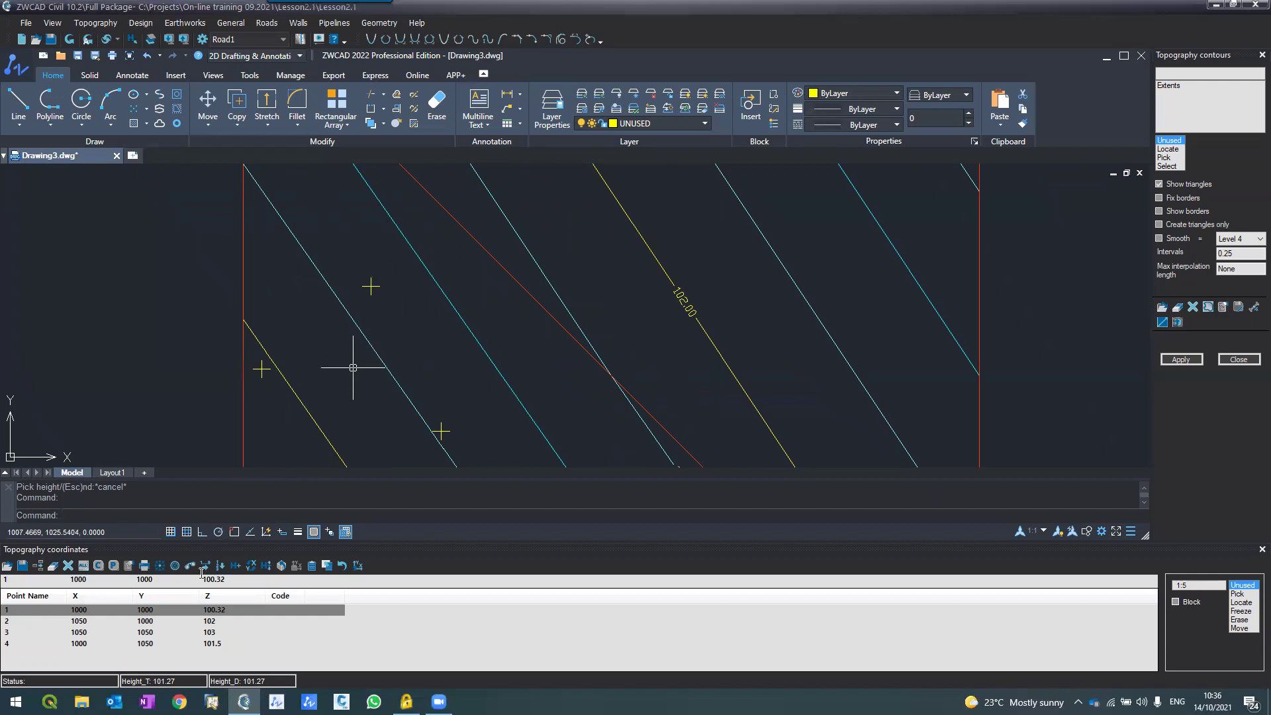
# Pick a new topography point beside the 102.00 contour at about X 1027.9, Y 1028.2, and refresh the drawing to display it.
pyautogui.scroll(-4, 412, 389)
pyautogui.scroll(2, 510, 346)
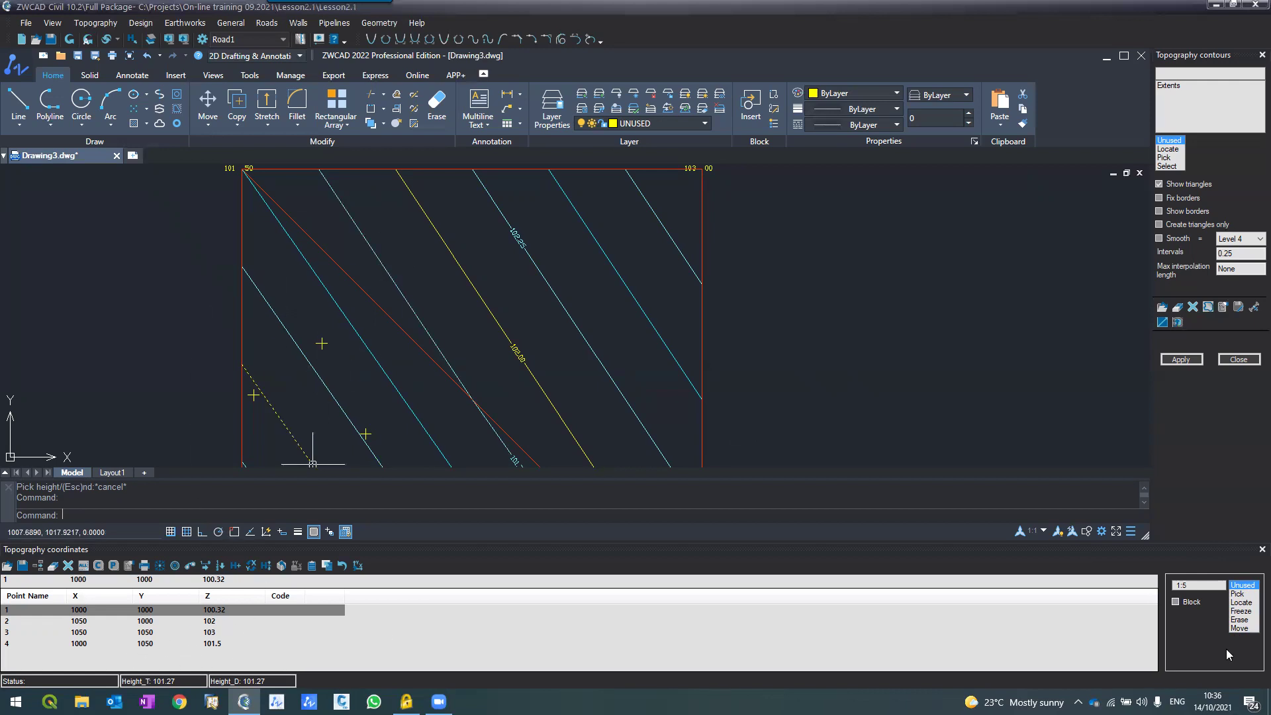
pyautogui.click(1242, 594)
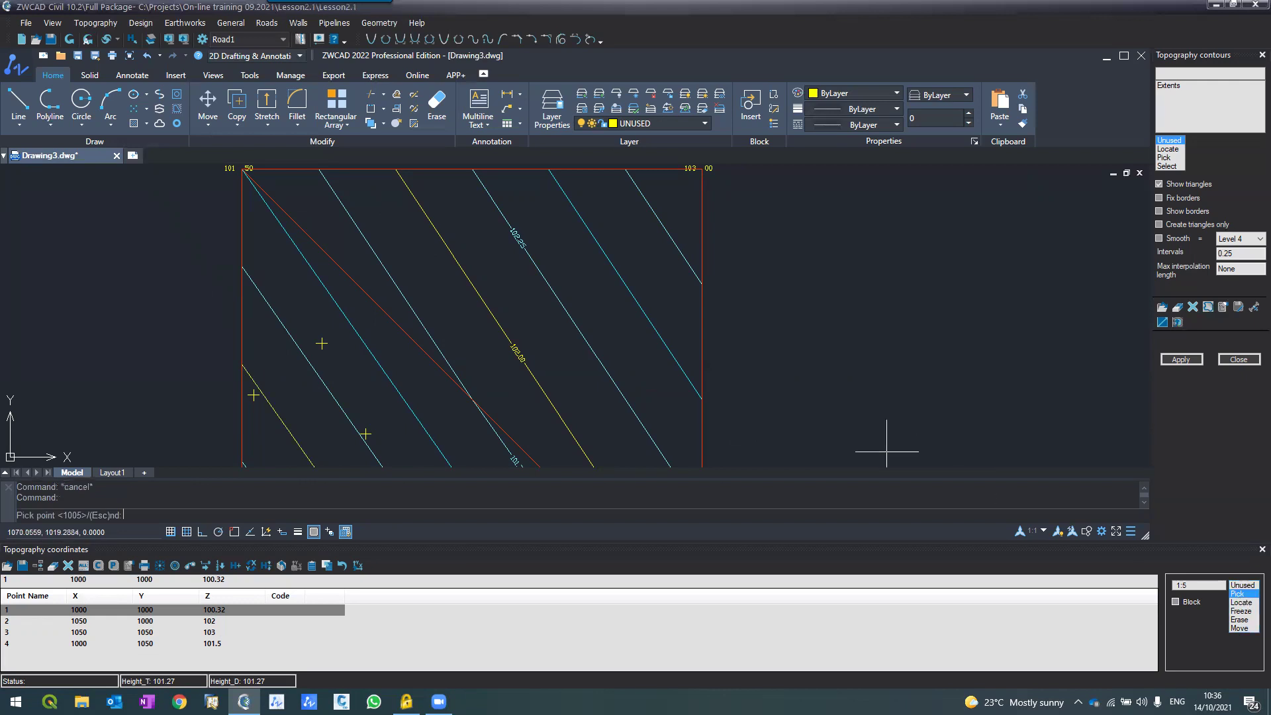
pyautogui.click(499, 370)
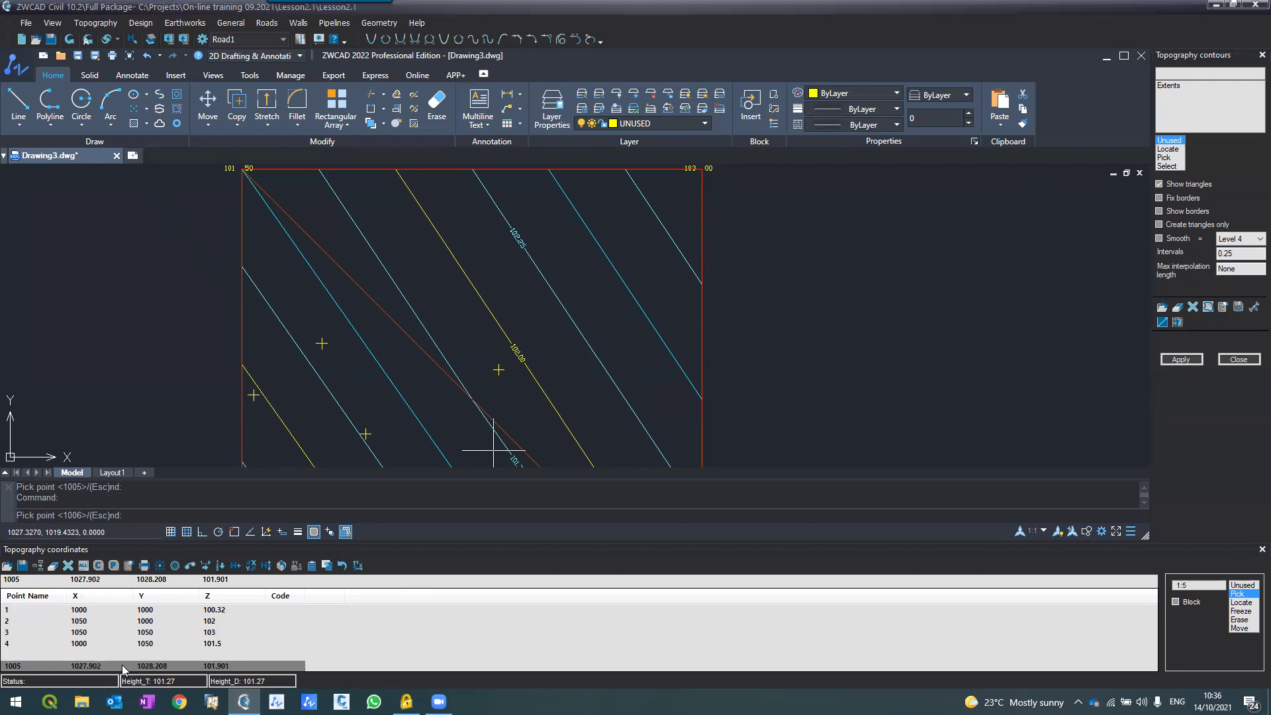
pyautogui.scroll(-1, 82, 666)
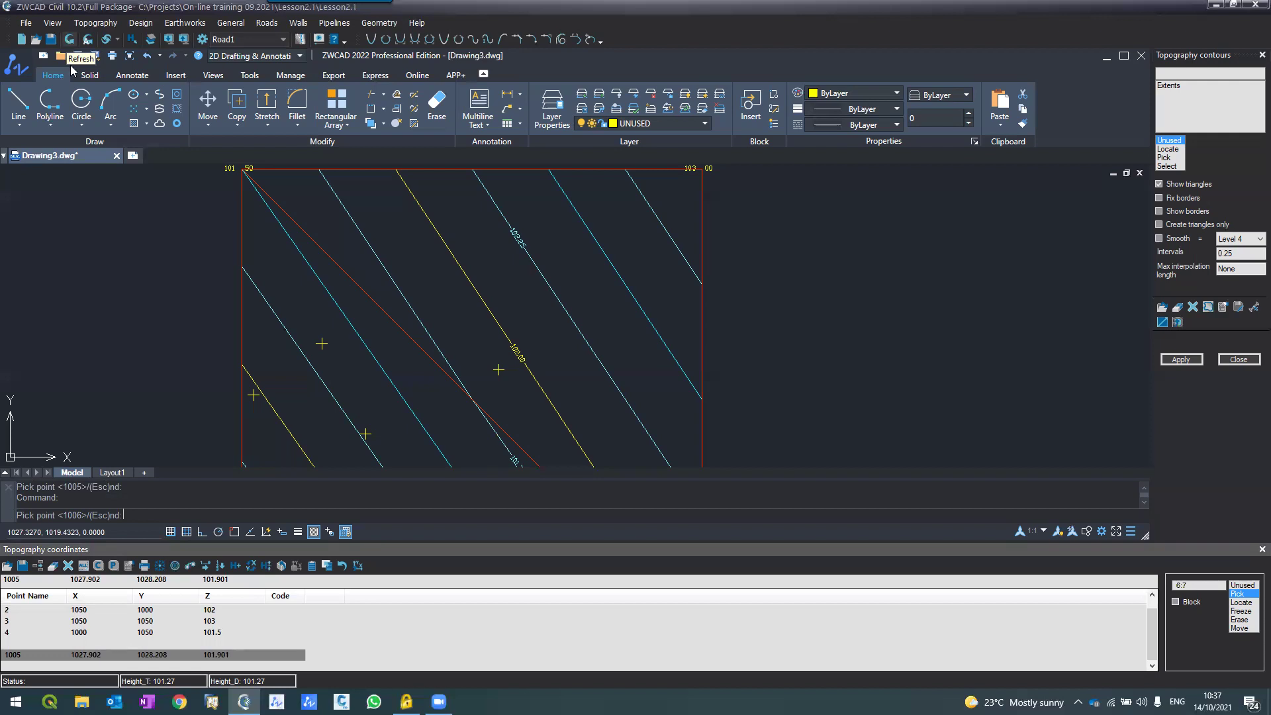
pyautogui.click(191, 567)
pyautogui.press('Escape')
pyautogui.scroll(5, 497, 381)
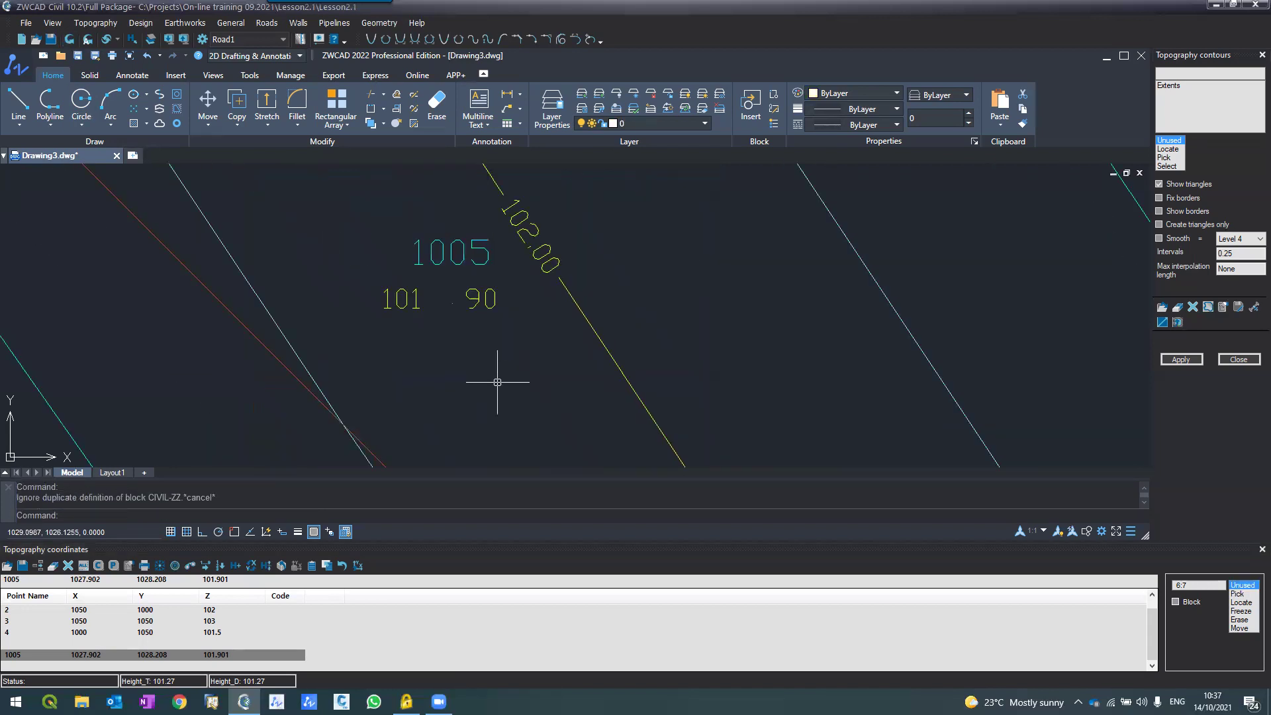
# Pick another topography point in the lower triangle at about X 1009.2, Y 1032.4, and refresh the drawing to display it.
pyautogui.scroll(-5, 497, 382)
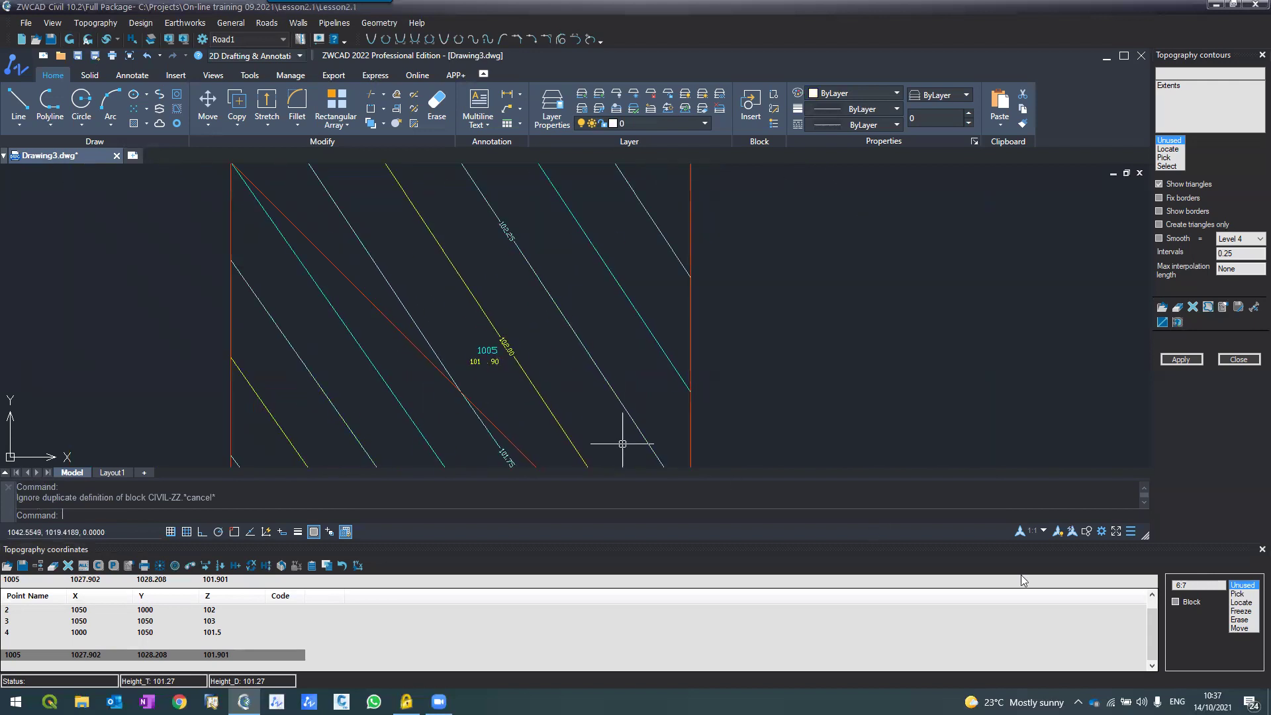
pyautogui.click(1243, 596)
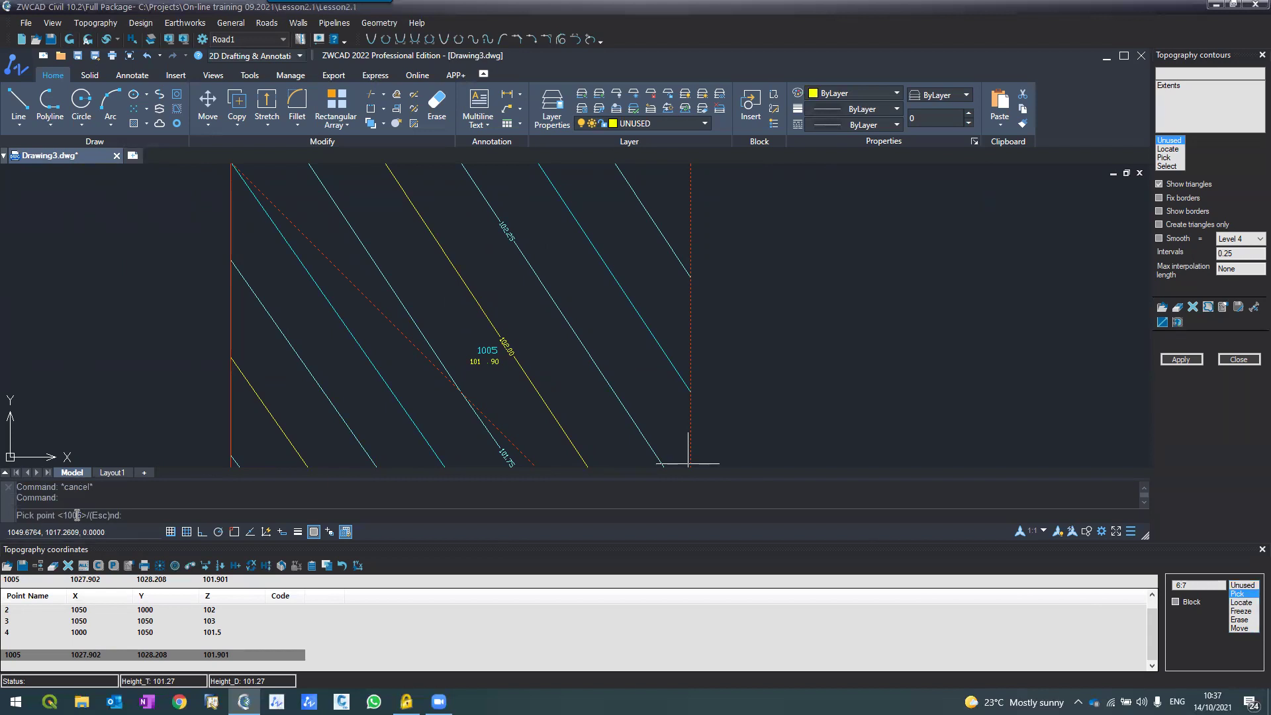
pyautogui.click(316, 324)
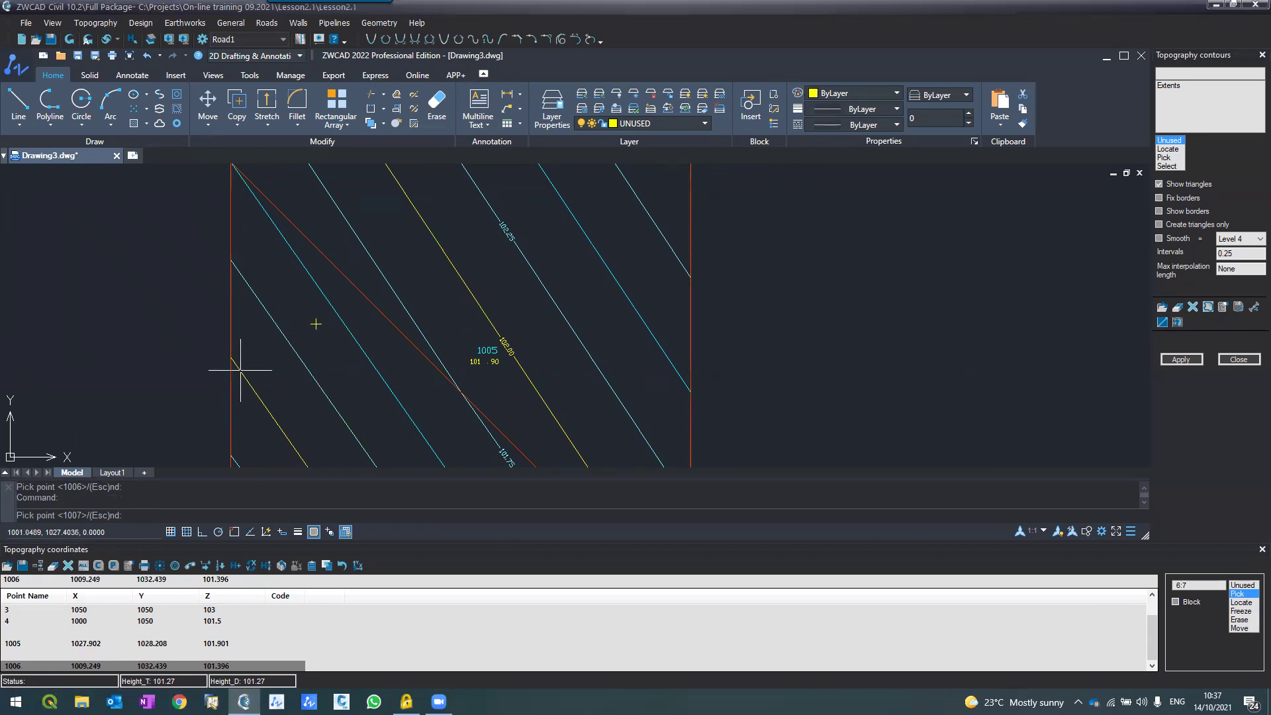
pyautogui.scroll(4, 351, 329)
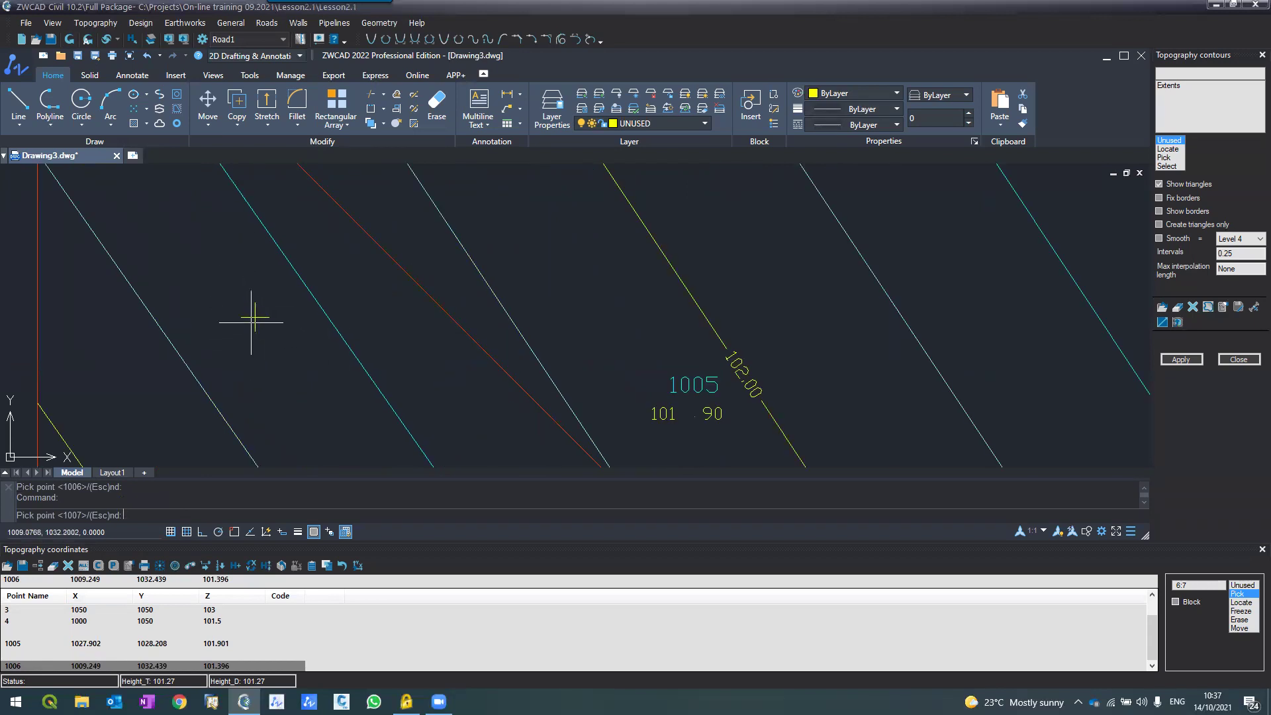
pyautogui.click(69, 41)
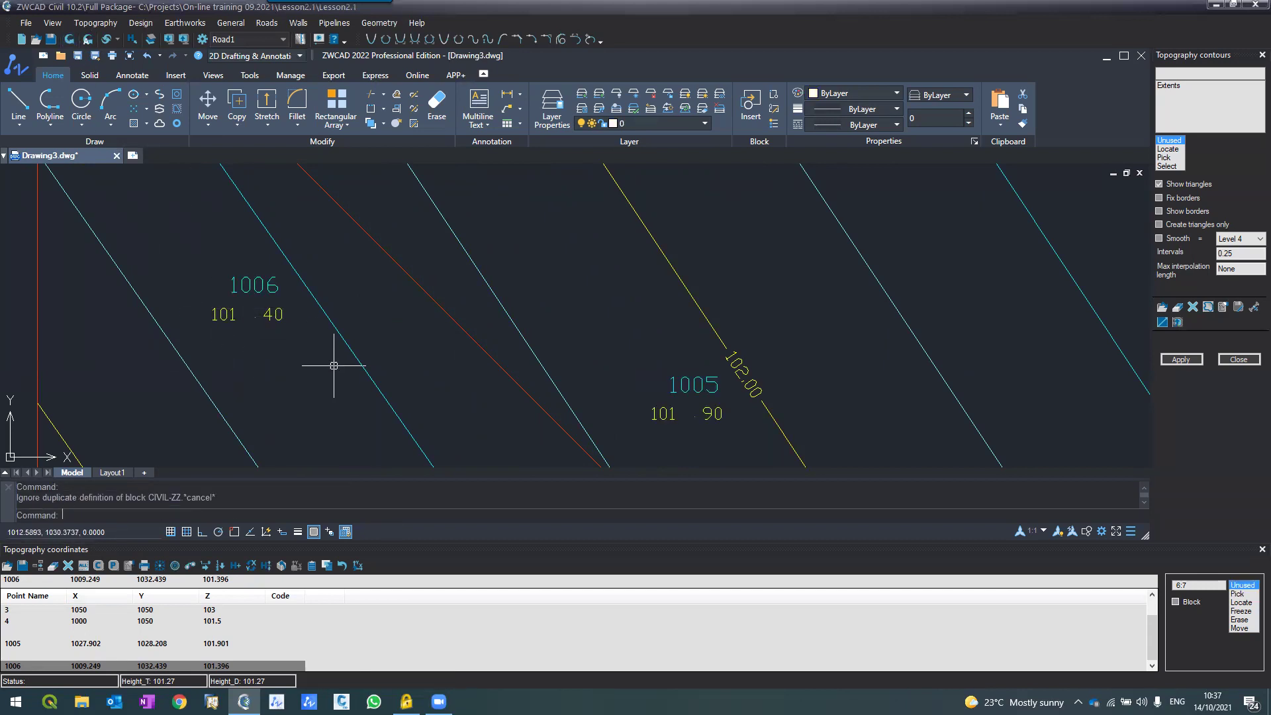
# Regenerate the topography contours and triangles so that they include the two picked points inside the square.
pyautogui.scroll(-6, 334, 365)
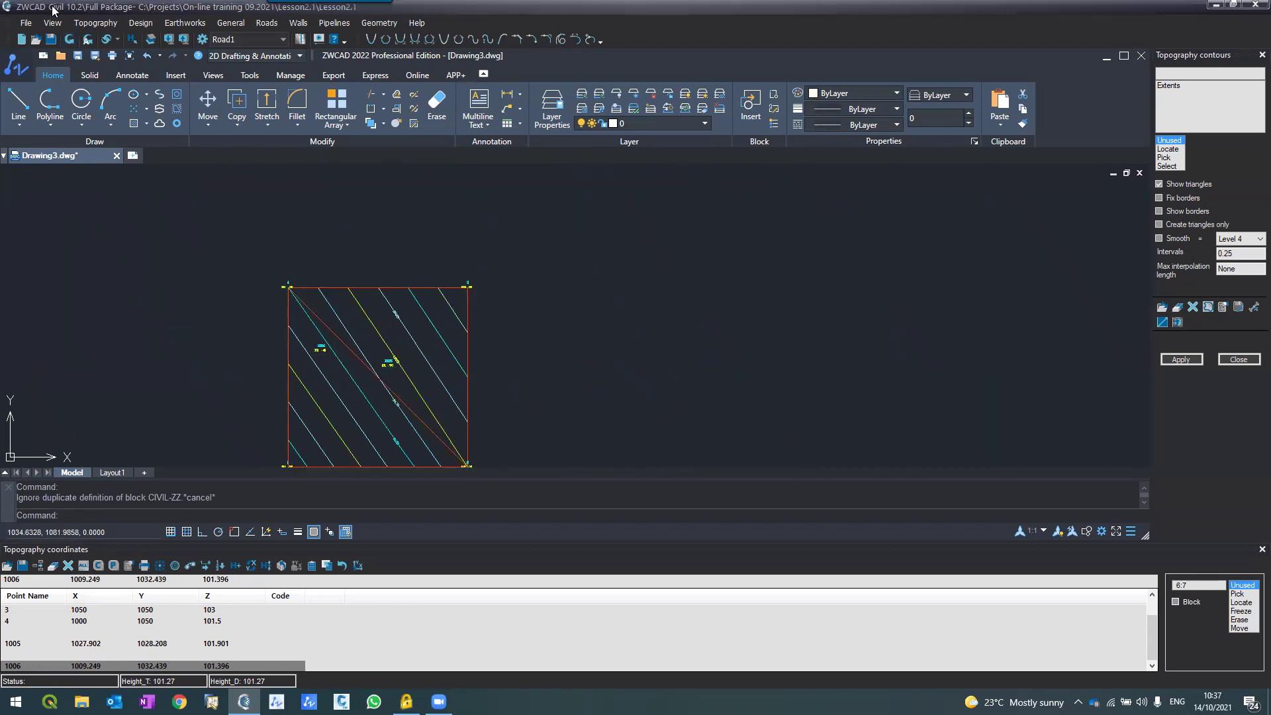
pyautogui.click(109, 25)
pyautogui.click(111, 52)
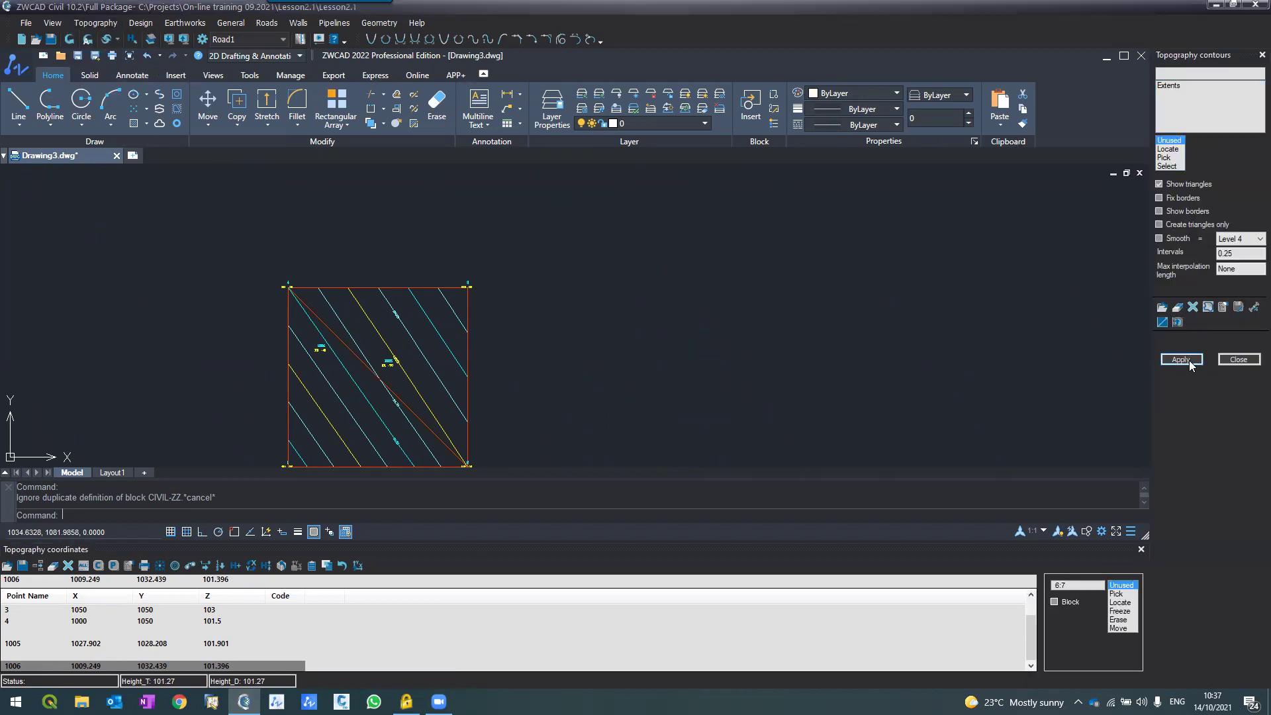
pyautogui.click(1188, 362)
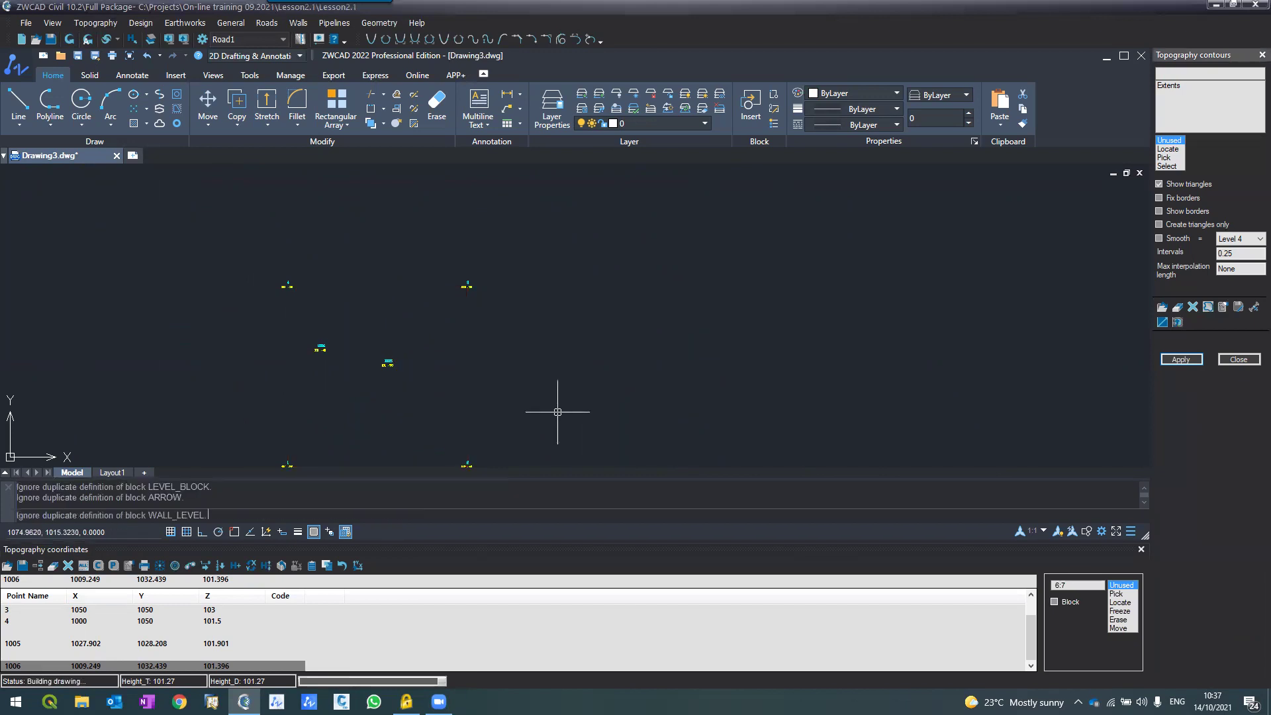
pyautogui.scroll(5, 297, 385)
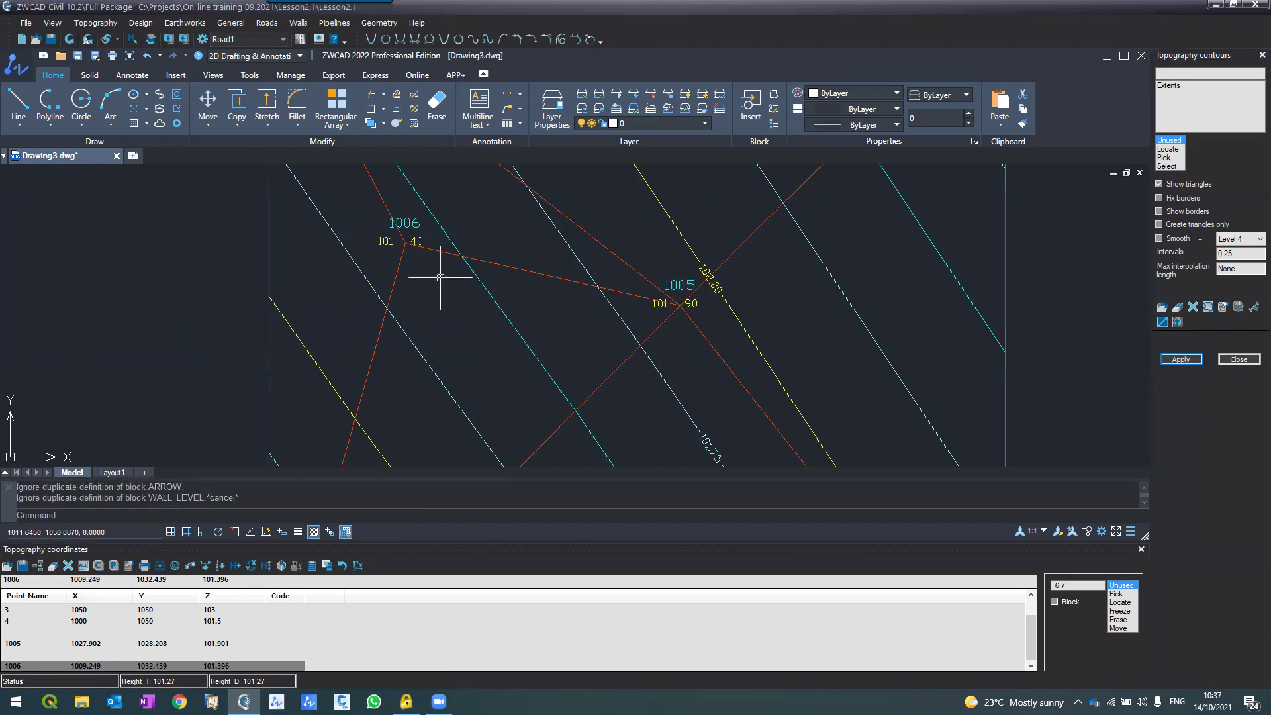
pyautogui.scroll(-5, 426, 268)
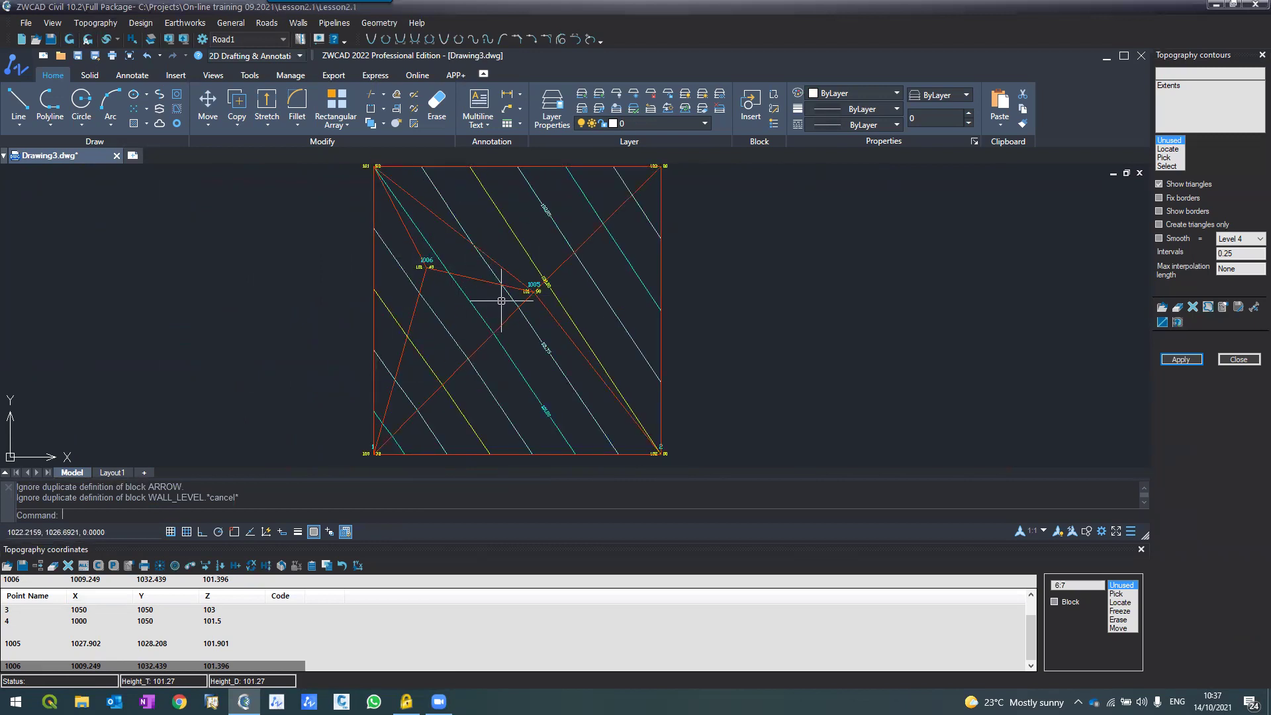
pyautogui.scroll(2, 539, 285)
pyautogui.scroll(4, 538, 284)
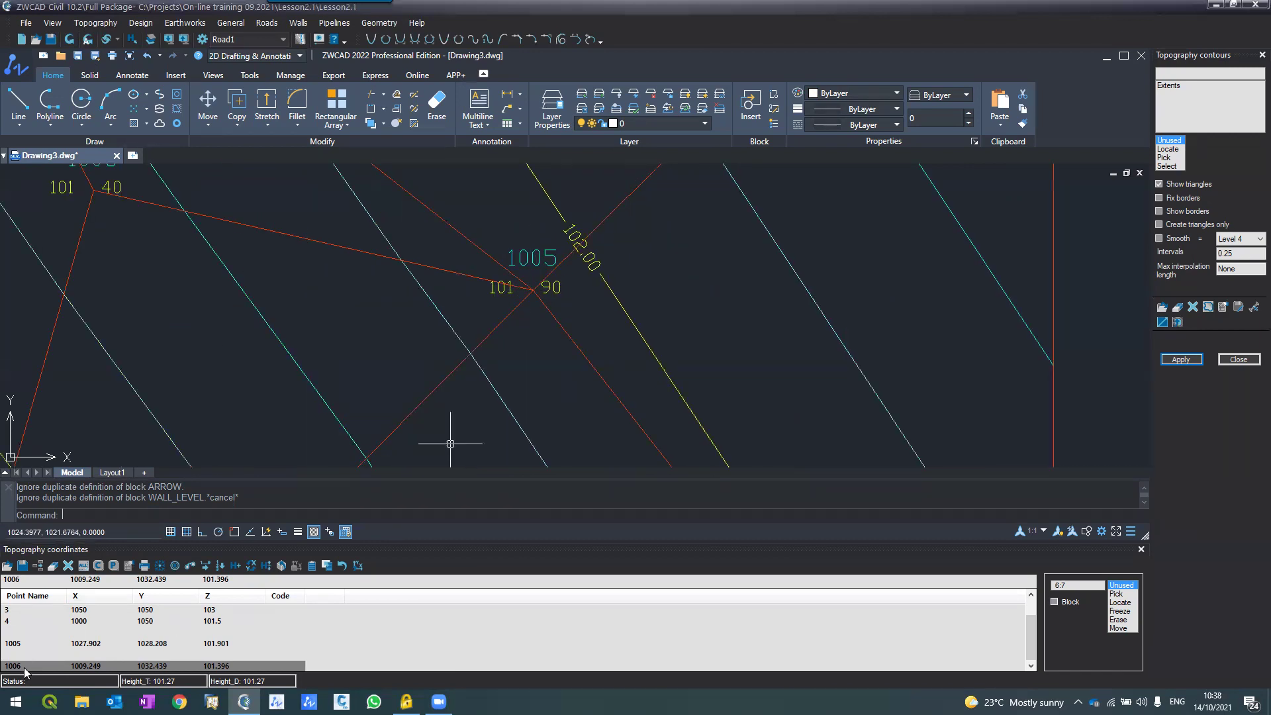
# Set the Z height of topography point 1005 to 99.5 and refresh the drawing.
pyautogui.click(22, 644)
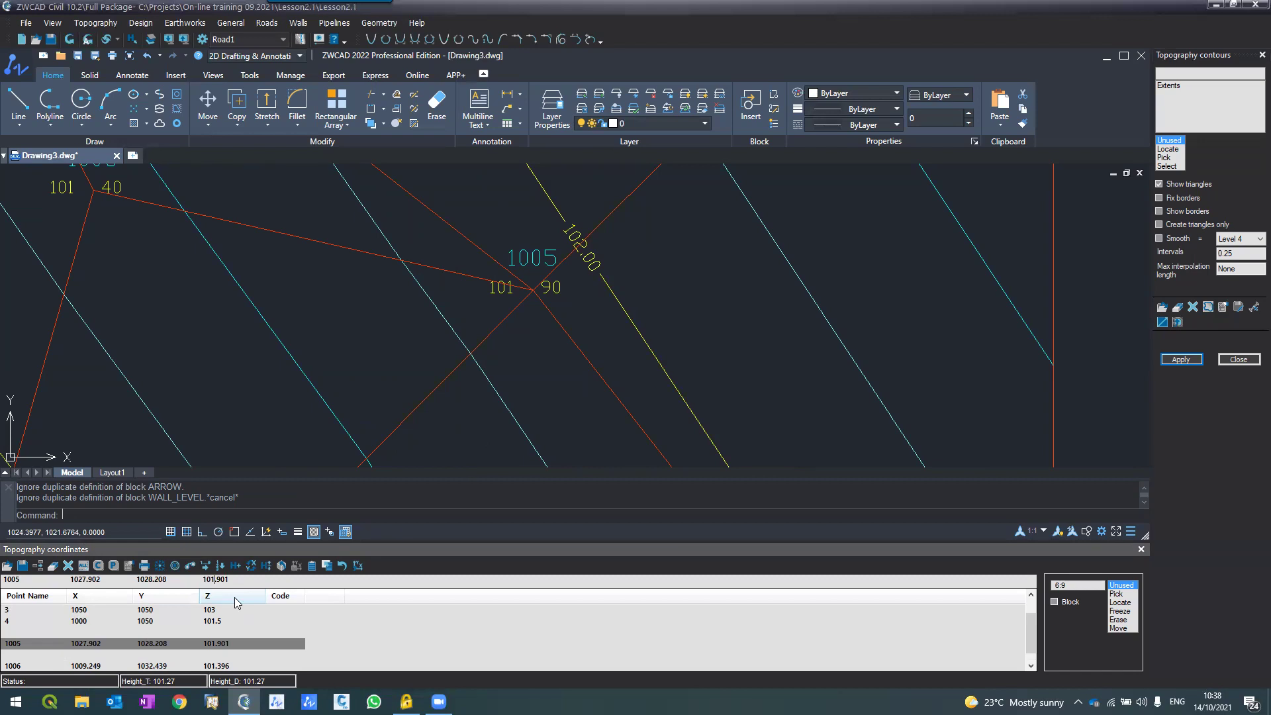
pyautogui.press('BackSpace')
pyautogui.press('BackSpace')
pyautogui.press('BackSpace')
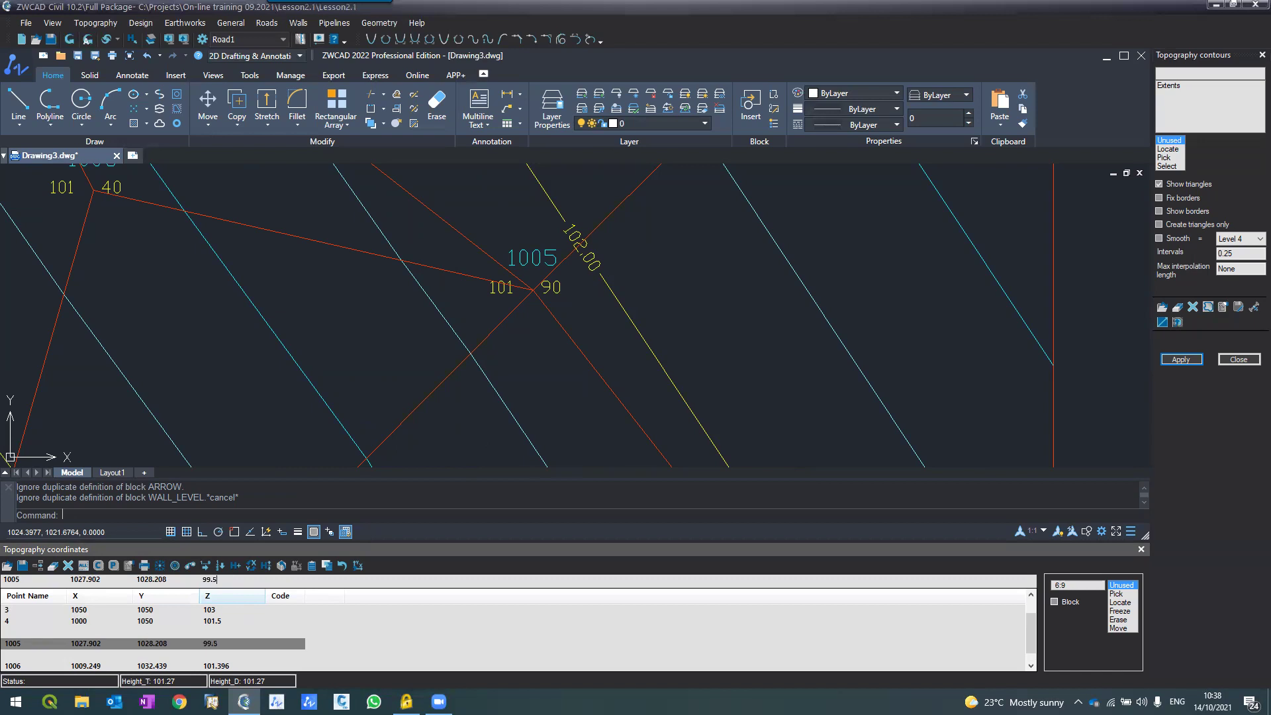
pyautogui.click(69, 39)
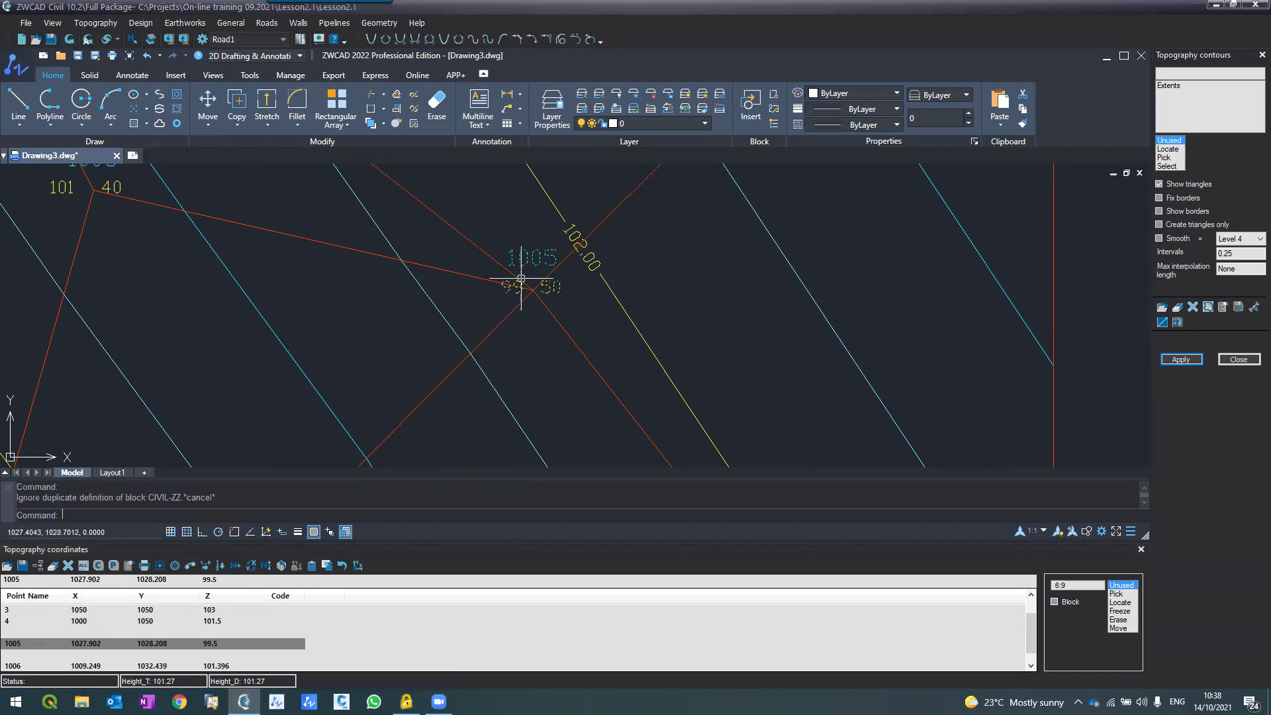
# Regenerate the contours and triangles from the changed height of point 1005.
pyautogui.click(1182, 359)
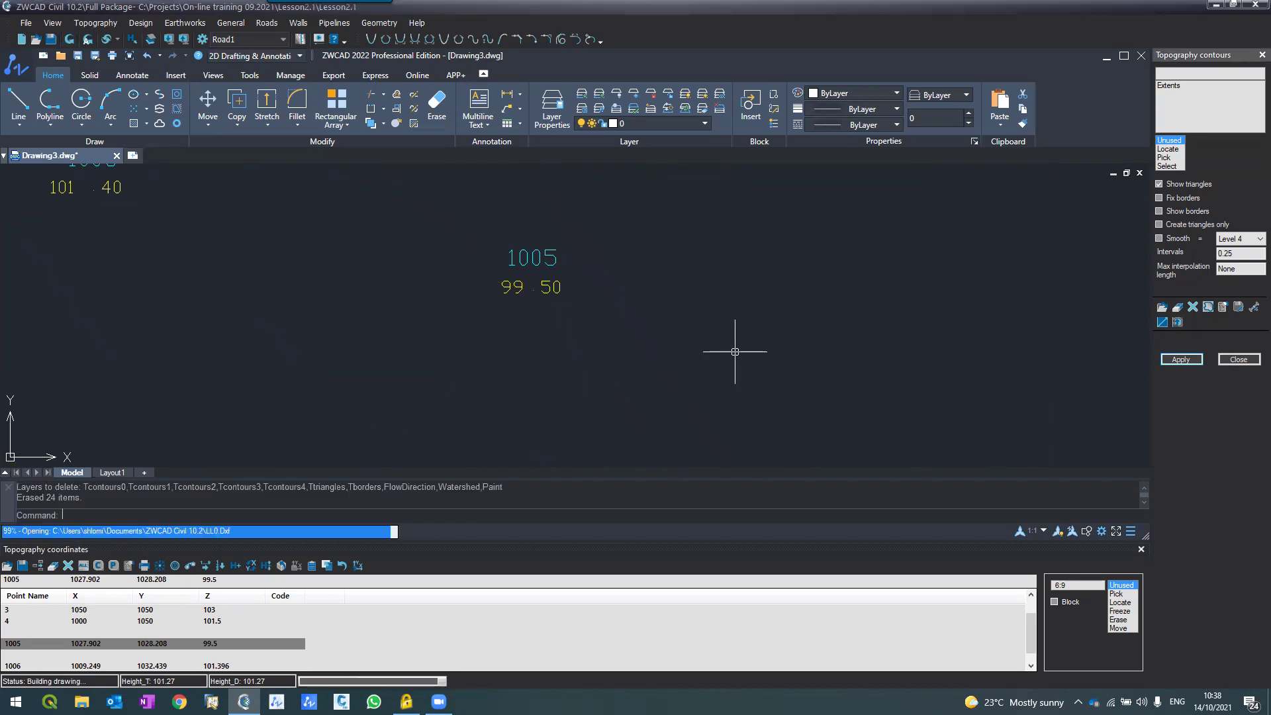
pyautogui.scroll(-7, 640, 307)
pyautogui.scroll(2, 641, 306)
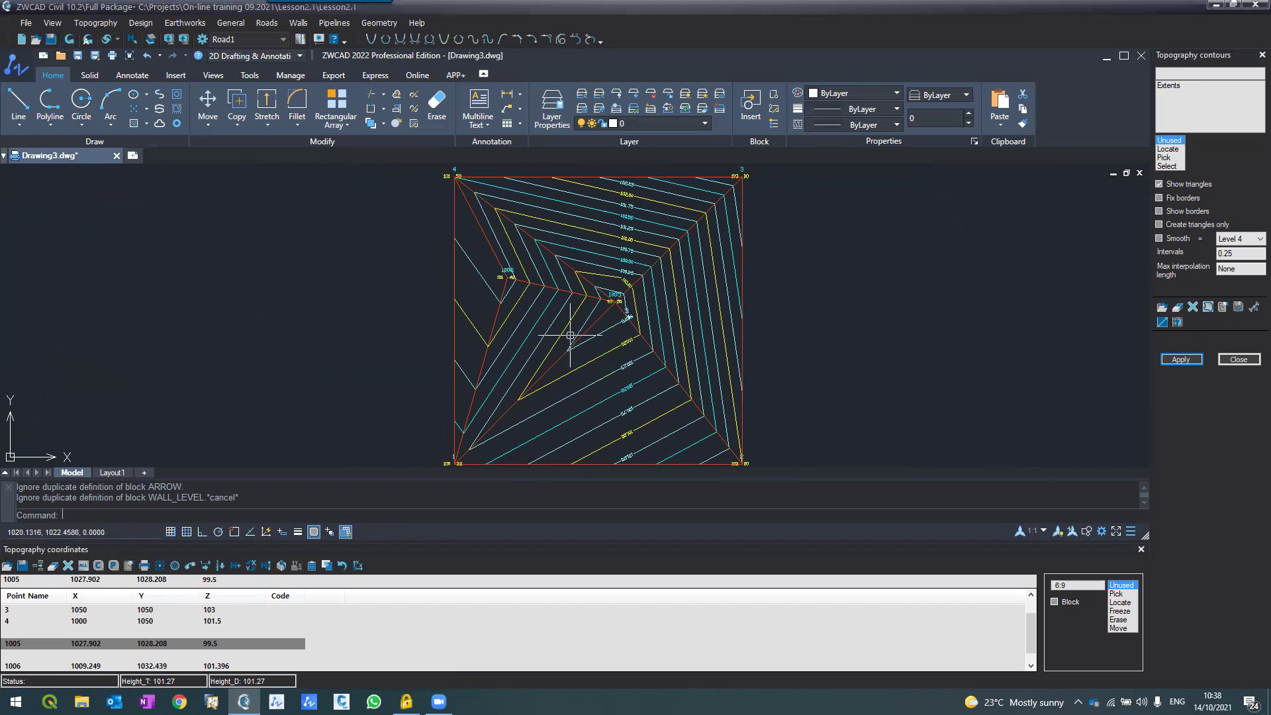
# Examine the rebuilt contours and triangles around point 1005 and across the whole square.
pyautogui.scroll(5, 622, 298)
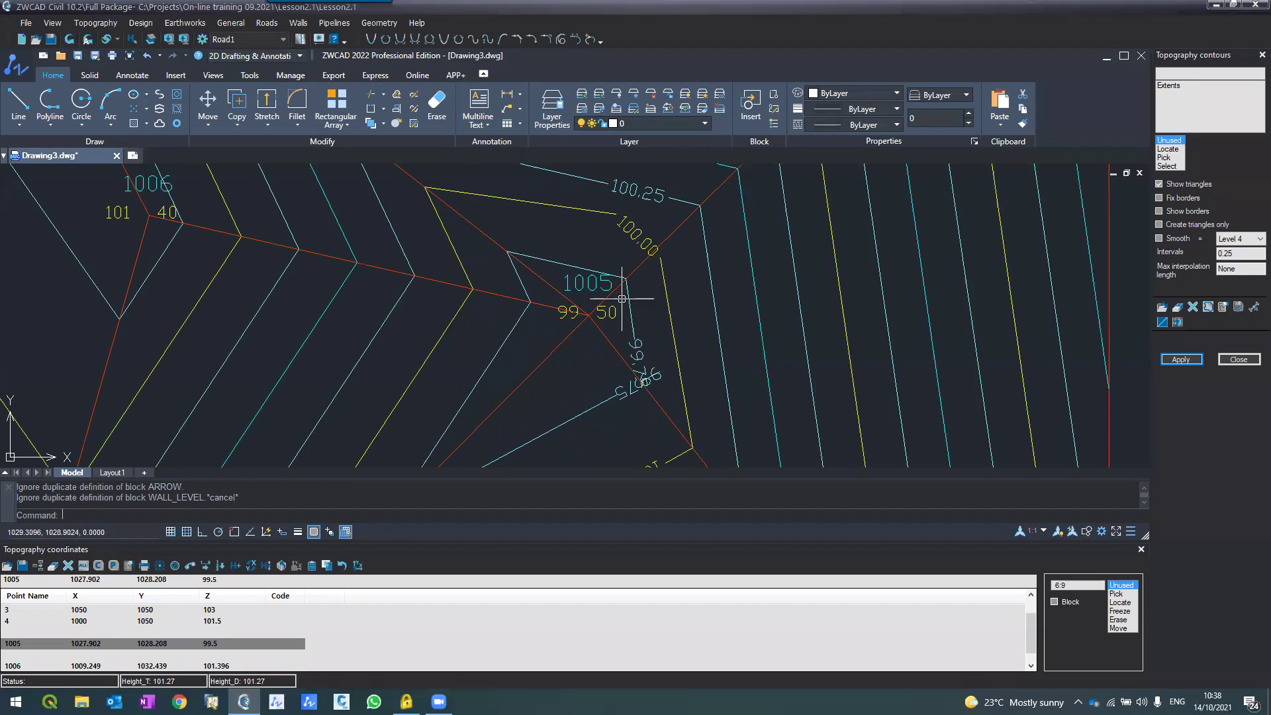
pyautogui.scroll(-6, 591, 316)
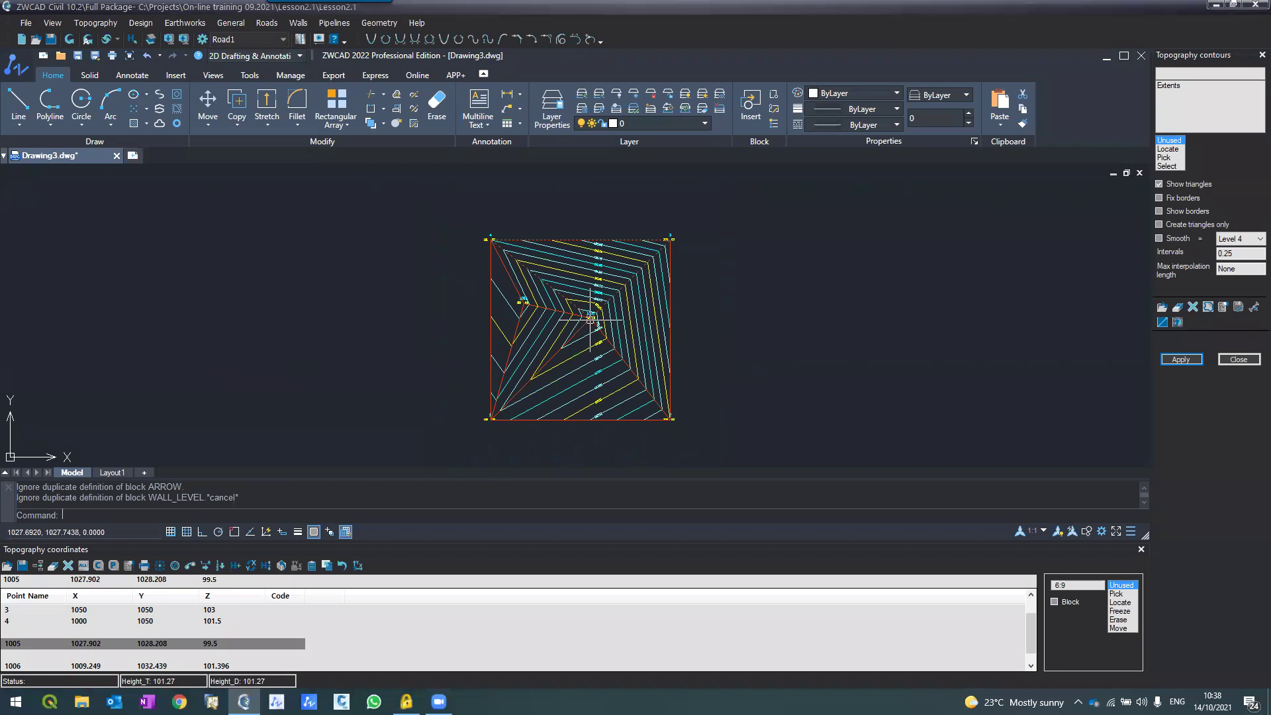
pyautogui.scroll(3, 593, 317)
pyautogui.scroll(-3, 595, 319)
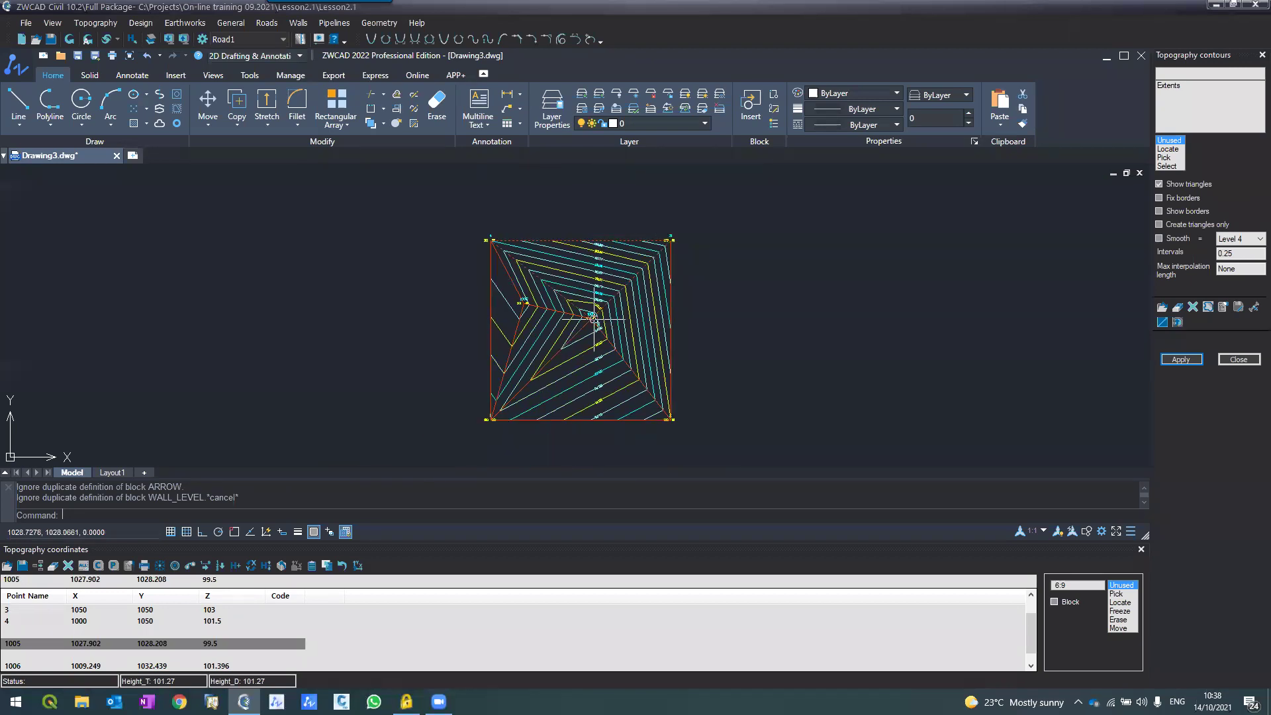
pyautogui.scroll(2, 593, 318)
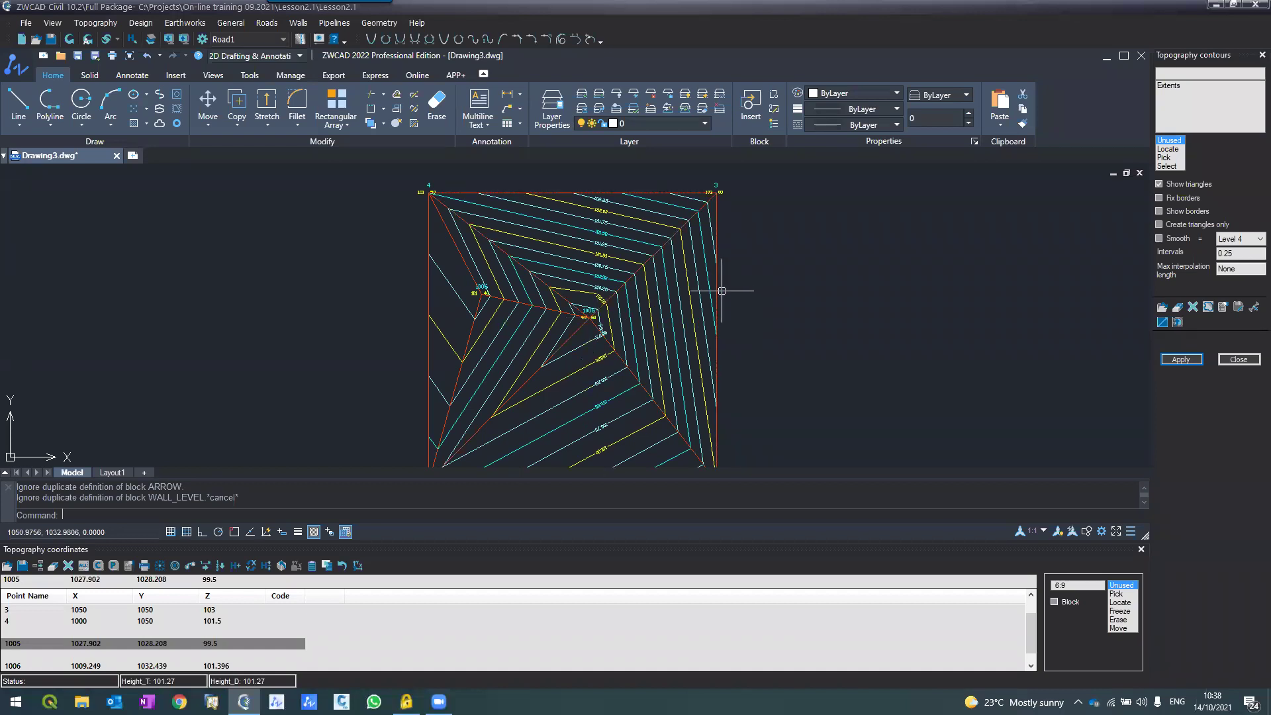
pyautogui.scroll(-4, 720, 293)
pyautogui.scroll(2, 786, 298)
pyautogui.scroll(3, 744, 225)
pyautogui.scroll(-4, 701, 206)
pyautogui.scroll(2, 755, 224)
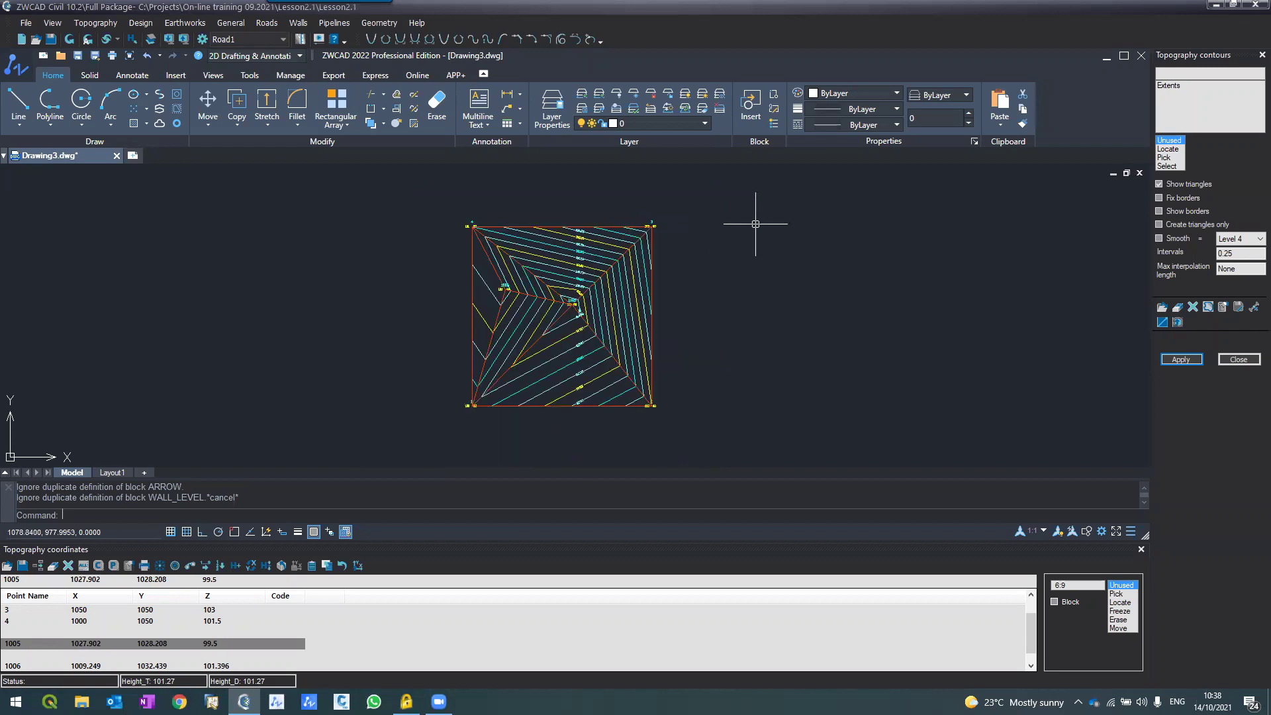
pyautogui.scroll(2, 755, 225)
pyautogui.scroll(-4, 655, 261)
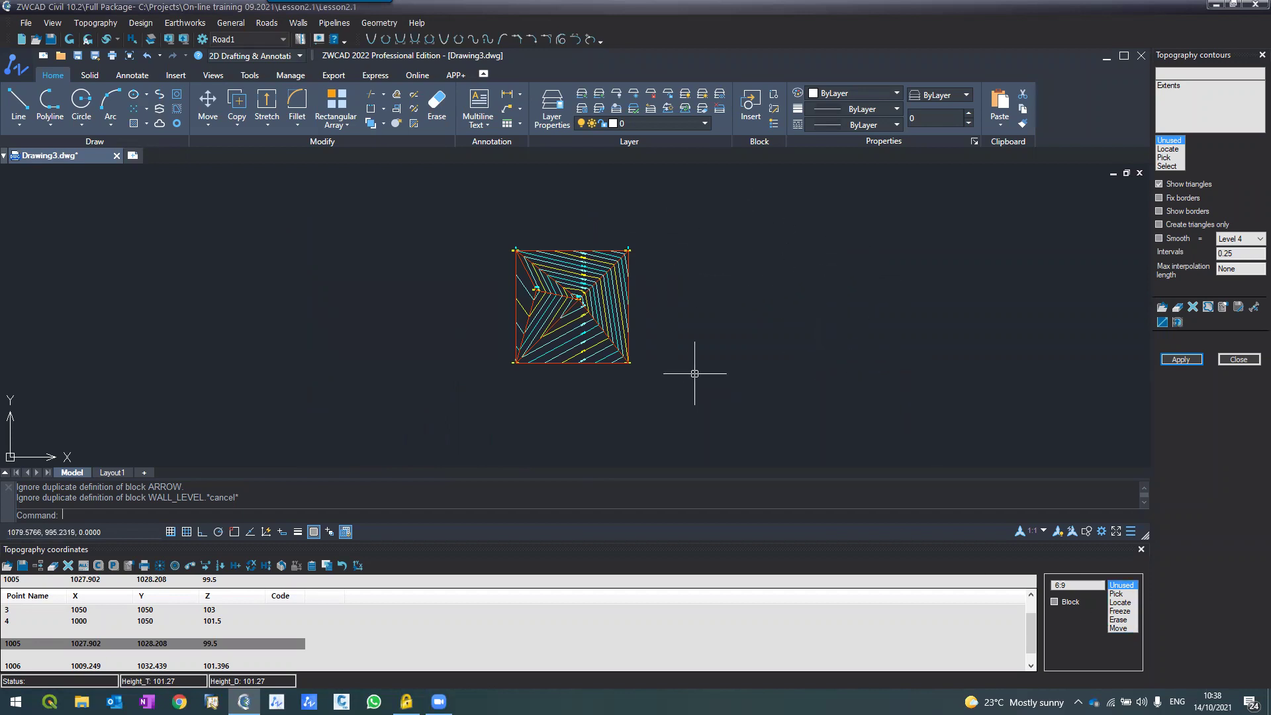
# Pick nine new topography points east of the contoured square, between about X 1063 and 1117 and Y 1026 and 1055.
pyautogui.scroll(2, 684, 291)
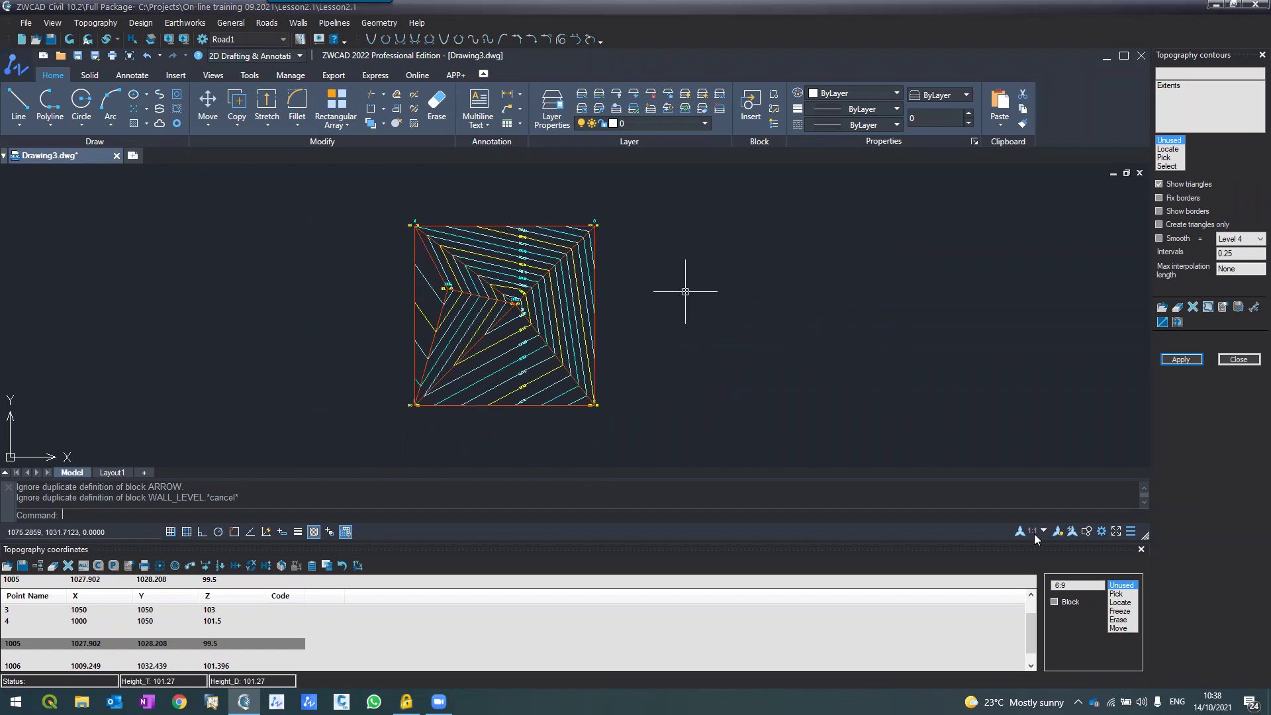
pyautogui.click(1117, 593)
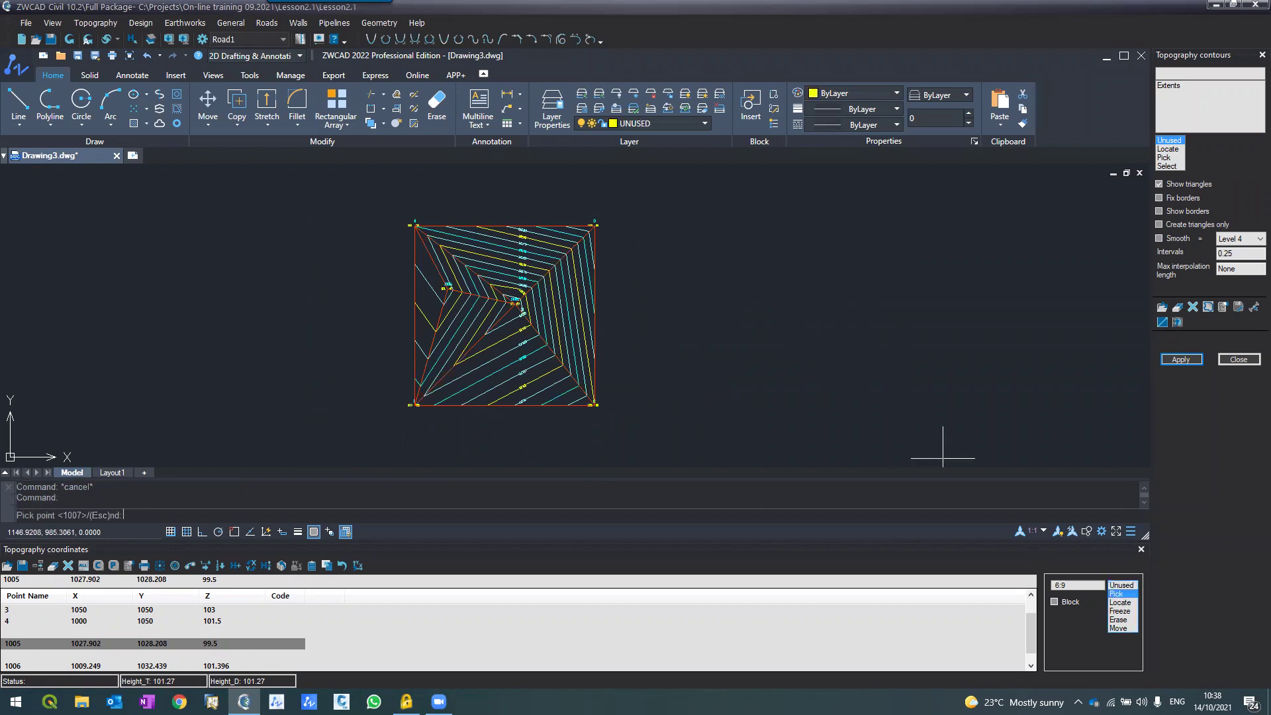
pyautogui.click(651, 303)
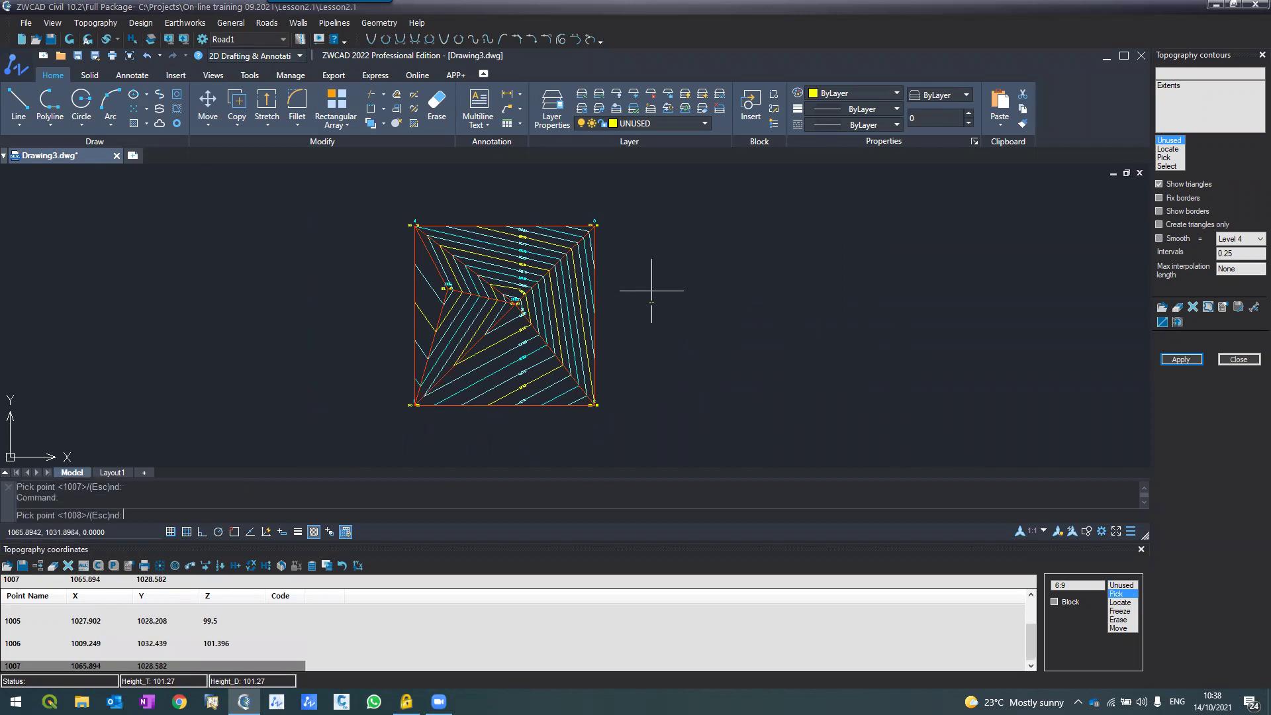
pyautogui.click(645, 252)
pyautogui.click(641, 211)
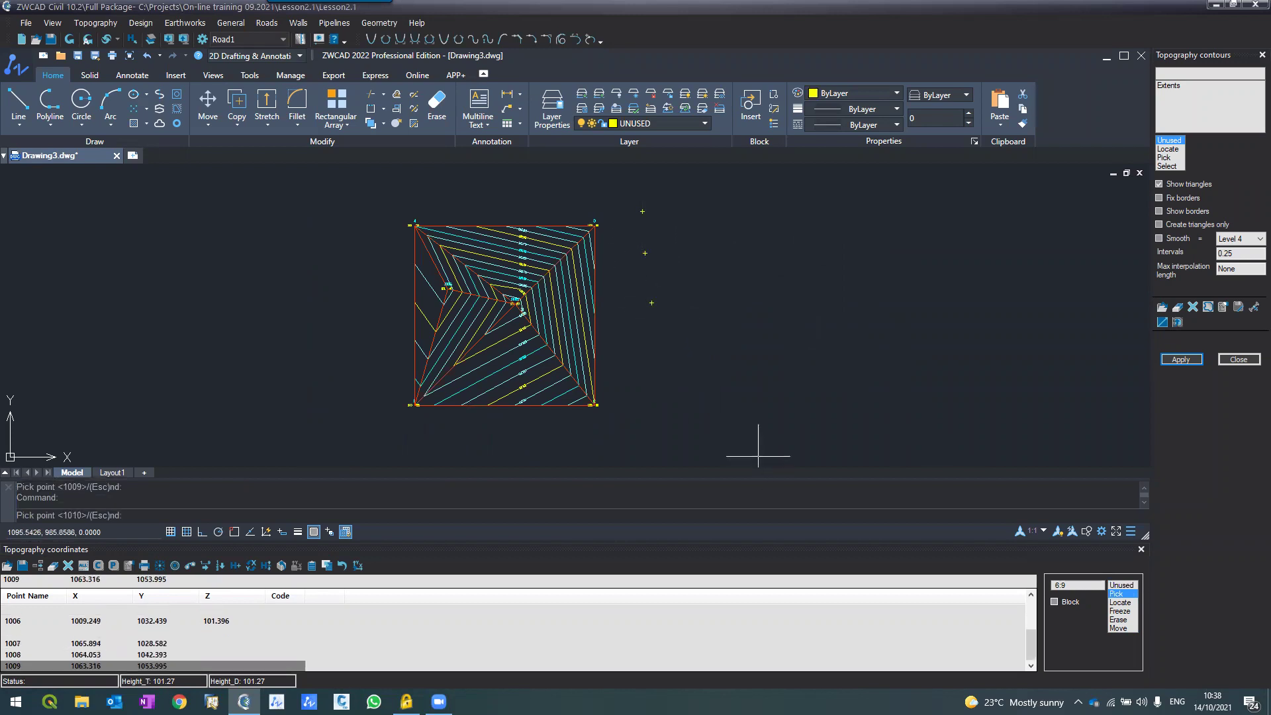
pyautogui.click(720, 301)
pyautogui.click(717, 252)
pyautogui.click(725, 207)
pyautogui.click(776, 310)
pyautogui.click(792, 266)
pyautogui.click(835, 232)
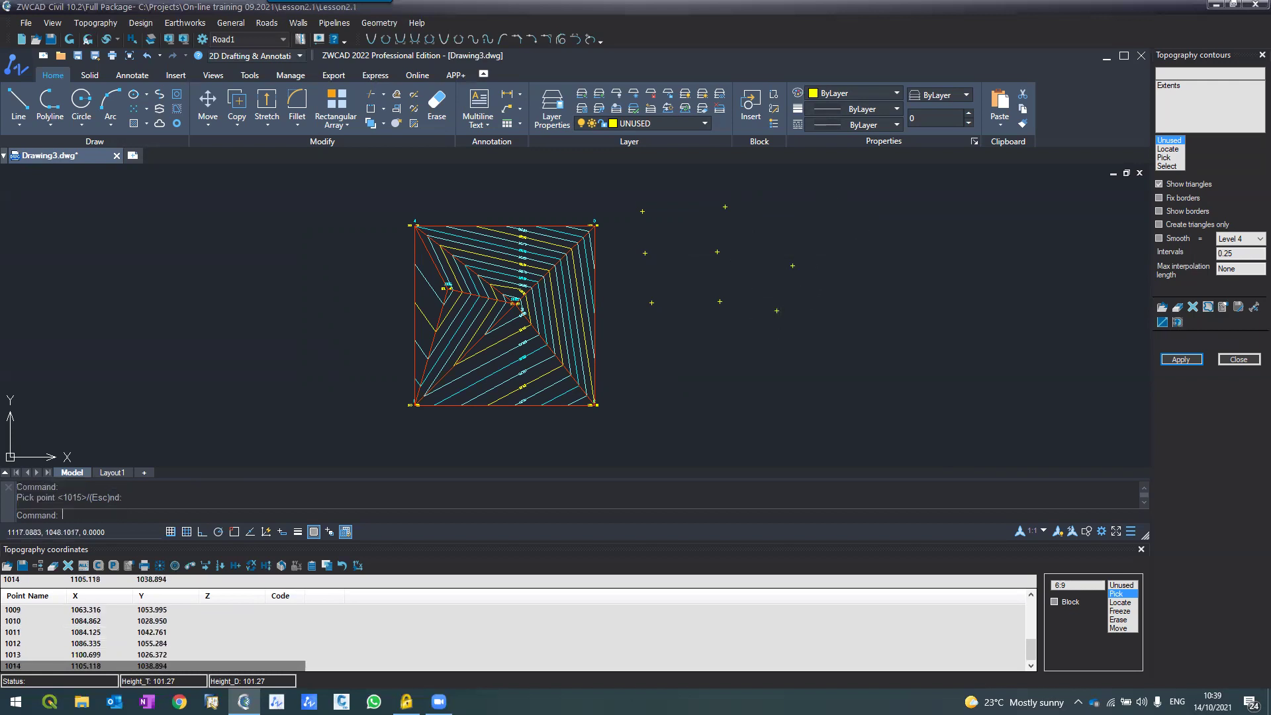
# Pick six more topography points farther southeast, between about X 1112 and 1143 and Y 1005 and 1022.
pyautogui.click(816, 353)
pyautogui.click(862, 331)
pyautogui.click(883, 325)
pyautogui.click(823, 385)
pyautogui.click(878, 387)
pyautogui.click(930, 386)
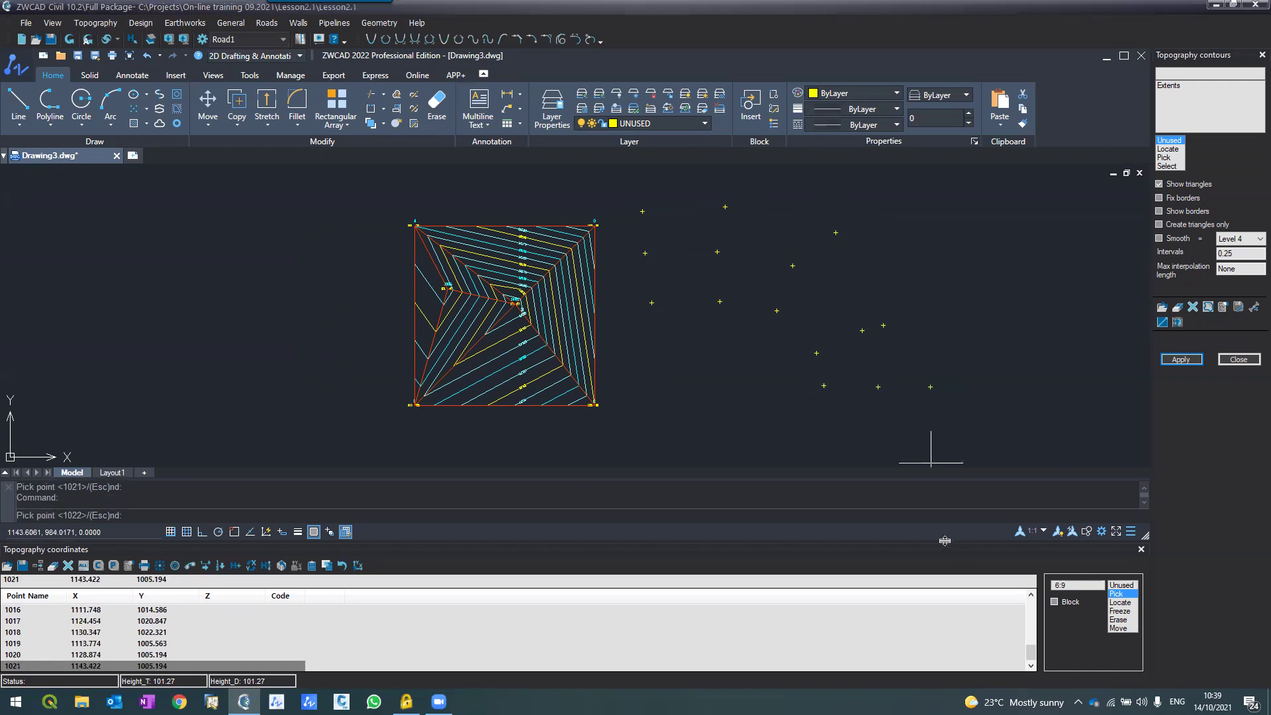
# Refresh the drawing to display the newly picked points east of the square with their labels.
pyautogui.click(68, 43)
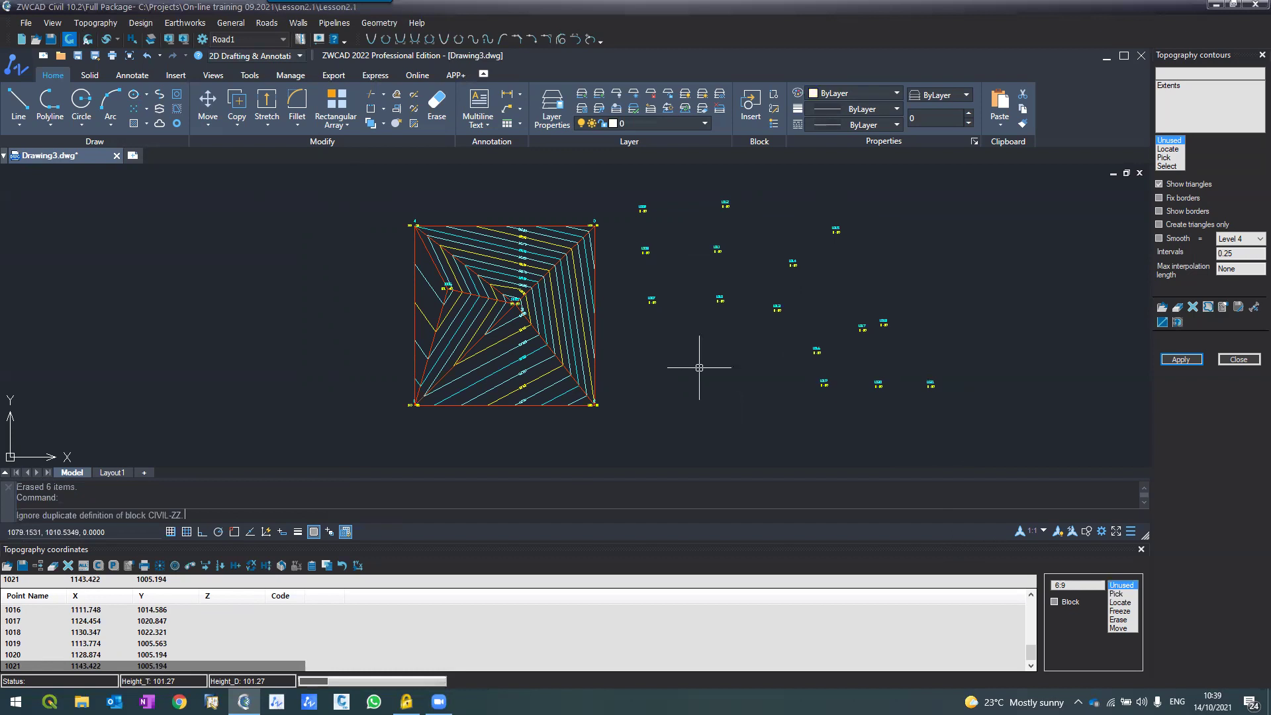
pyautogui.scroll(2, 666, 253)
pyautogui.scroll(4, 666, 254)
pyautogui.press('Escape')
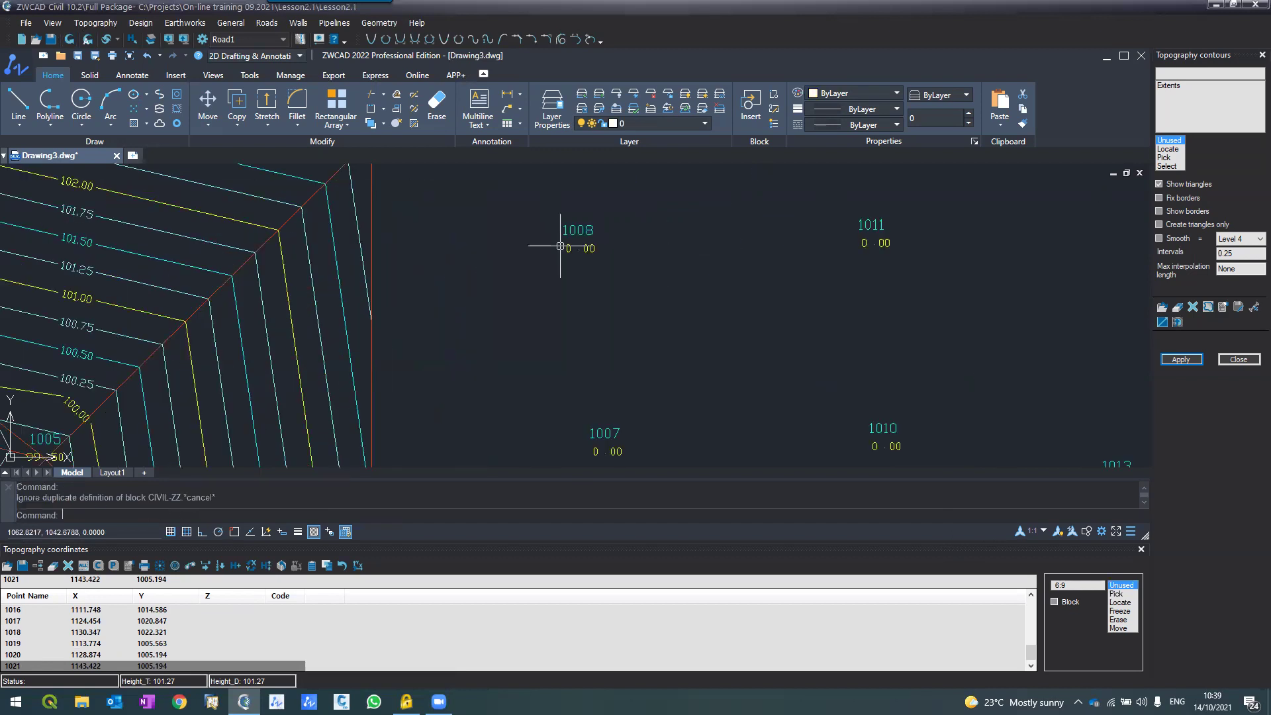
pyautogui.scroll(-6, 547, 237)
pyautogui.scroll(7, 599, 229)
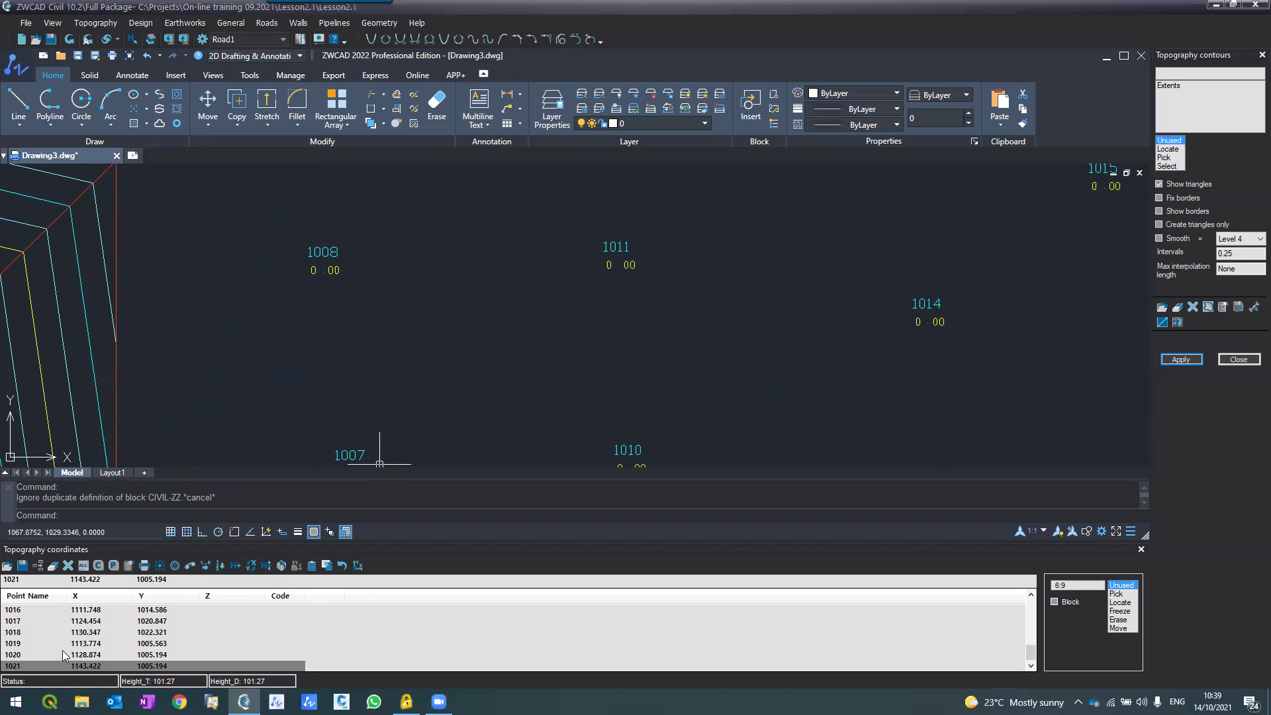
# Give topography point 1011 a Z height of 0 and code 63, and refresh the drawing to display its symbol.
pyautogui.click(1030, 596)
pyautogui.click(1030, 595)
pyautogui.click(1030, 596)
pyautogui.click(1030, 596)
pyautogui.click(1030, 596)
pyautogui.click(1030, 596)
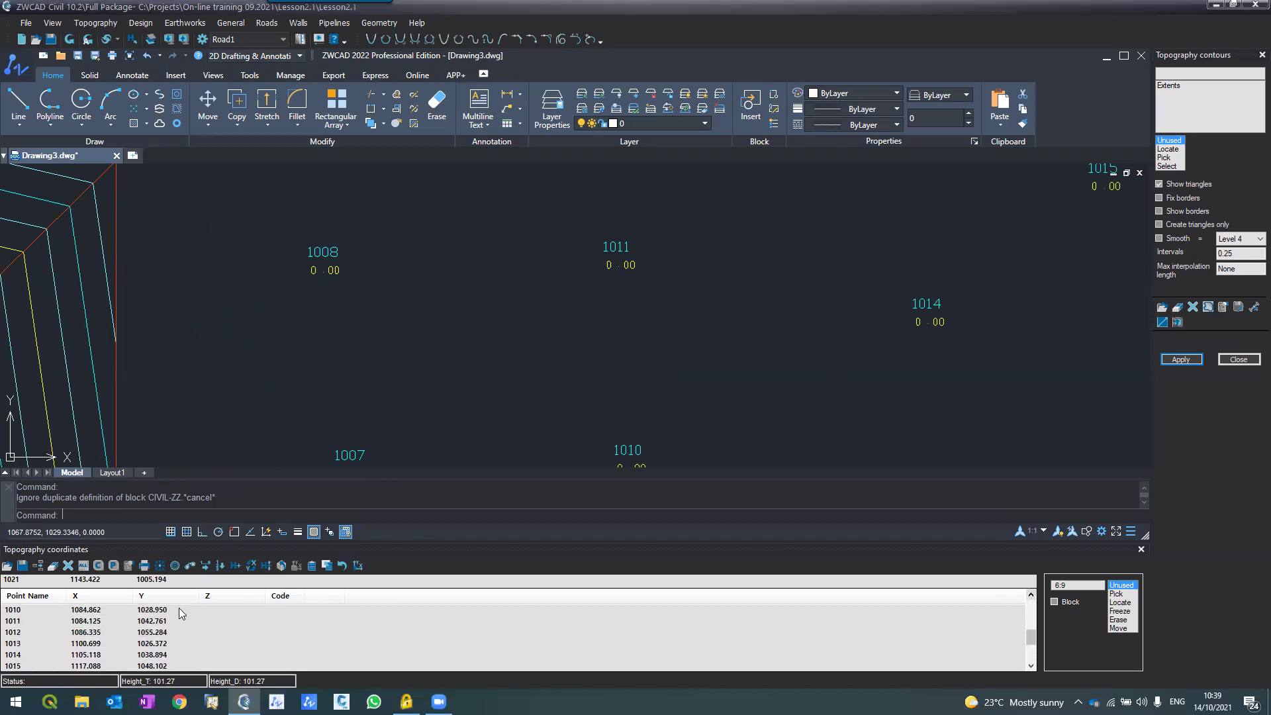
pyautogui.click(51, 620)
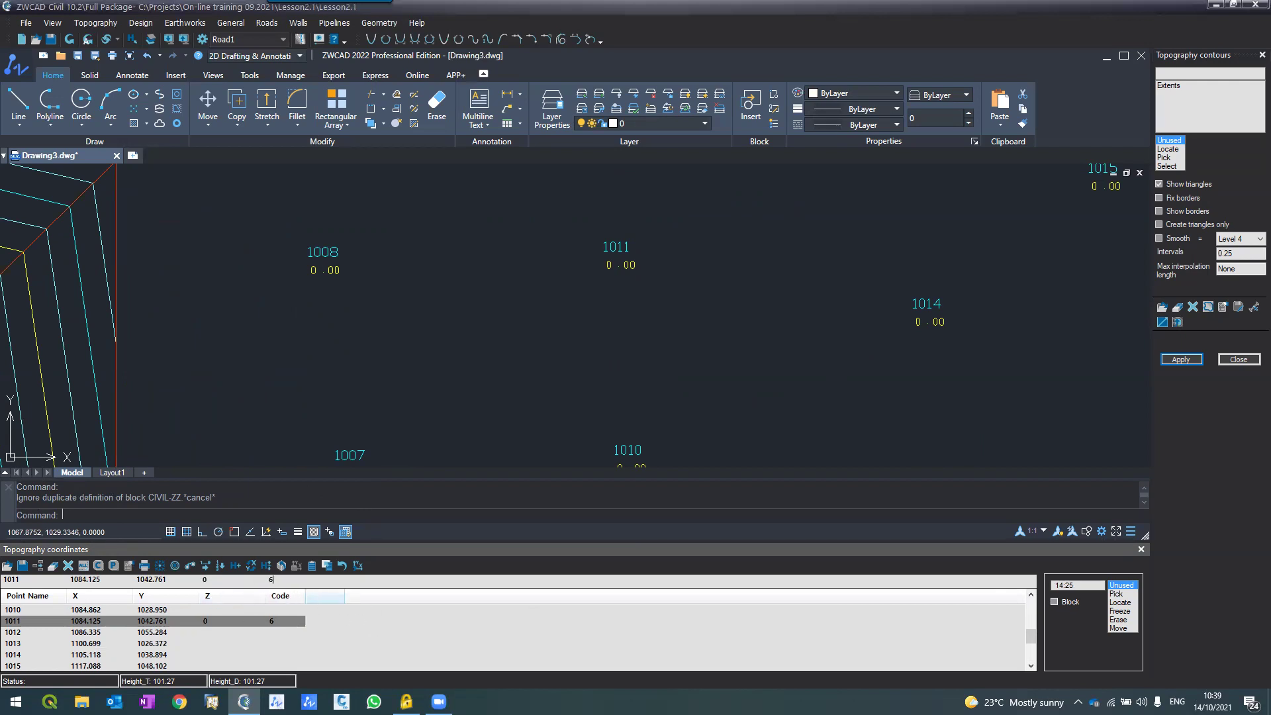
pyautogui.click(69, 39)
pyautogui.press('Escape')
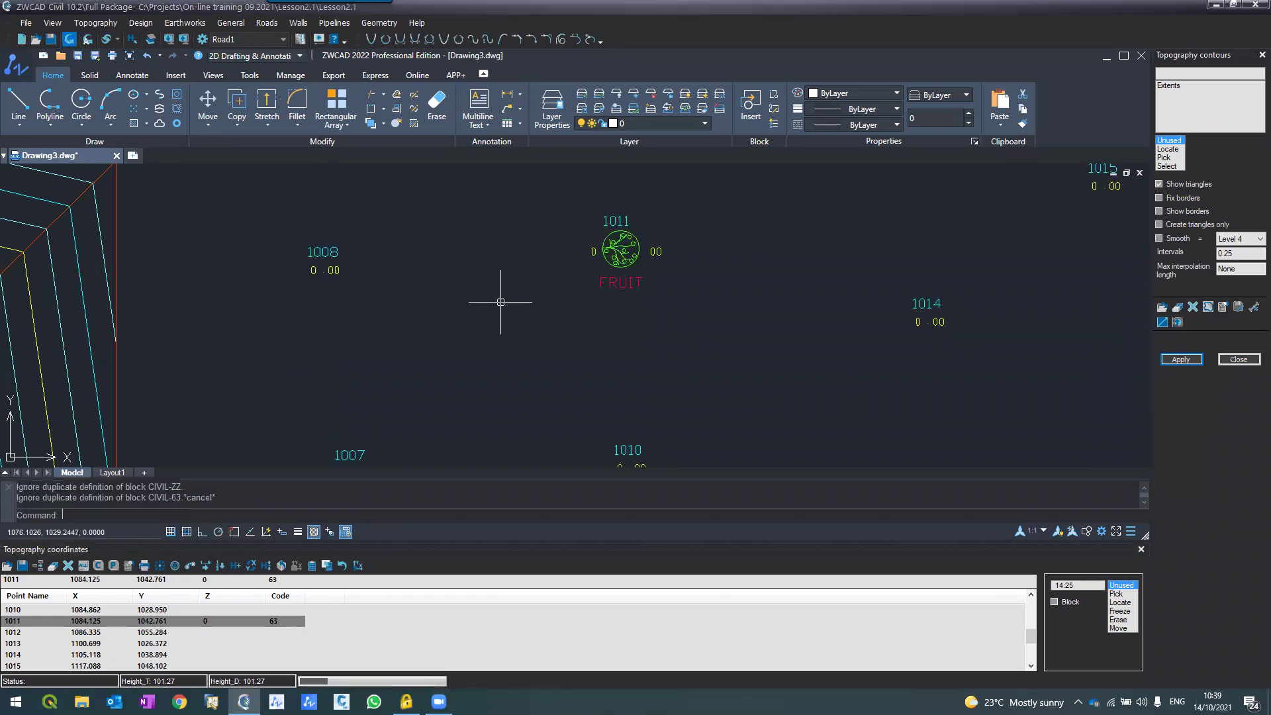
pyautogui.scroll(-5, 511, 275)
pyautogui.scroll(5, 509, 284)
pyautogui.scroll(-6, 509, 284)
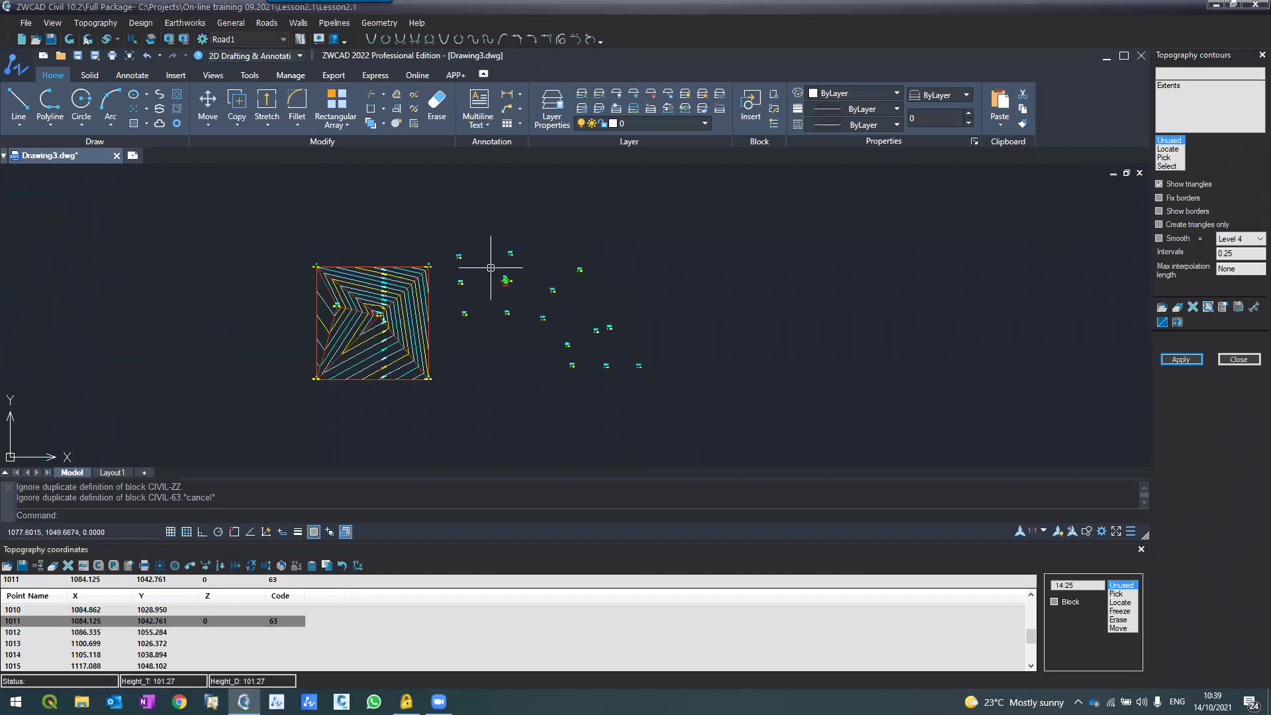
pyautogui.scroll(2, 514, 291)
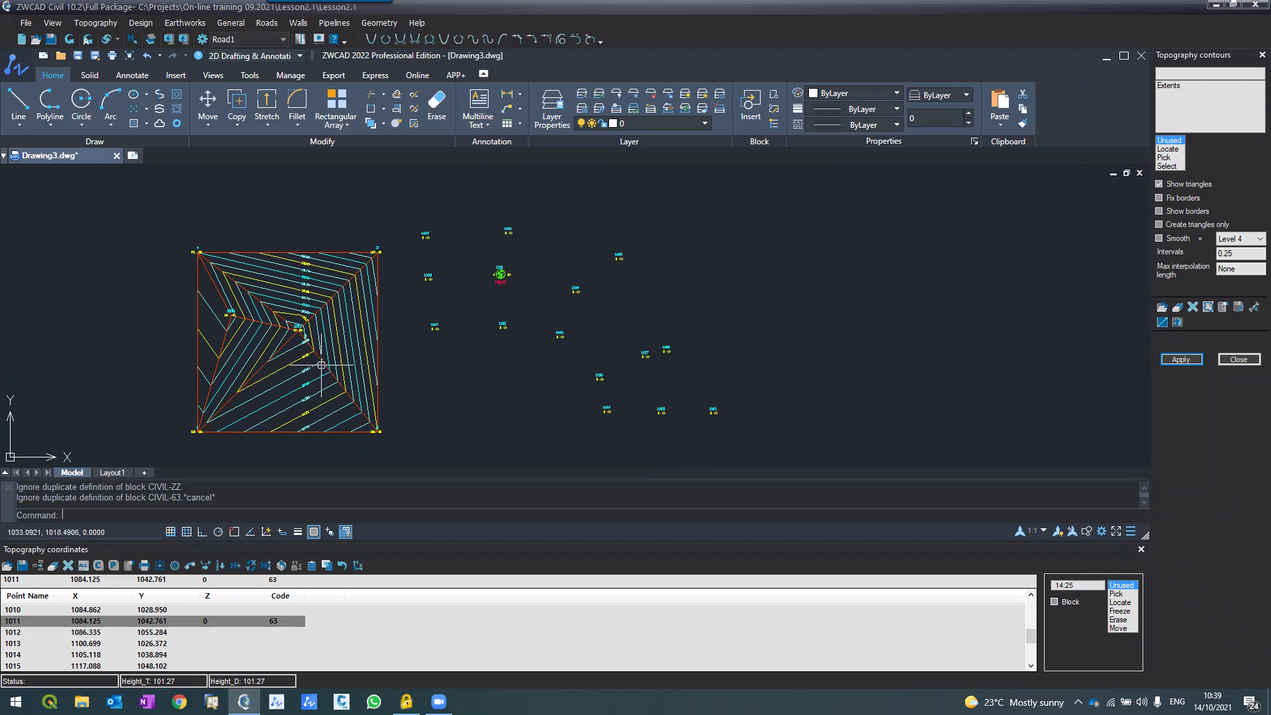
# Set the Z height of topography point 1007 to 101 and refresh the drawing.
pyautogui.scroll(2, 429, 291)
pyautogui.scroll(-2, 384, 229)
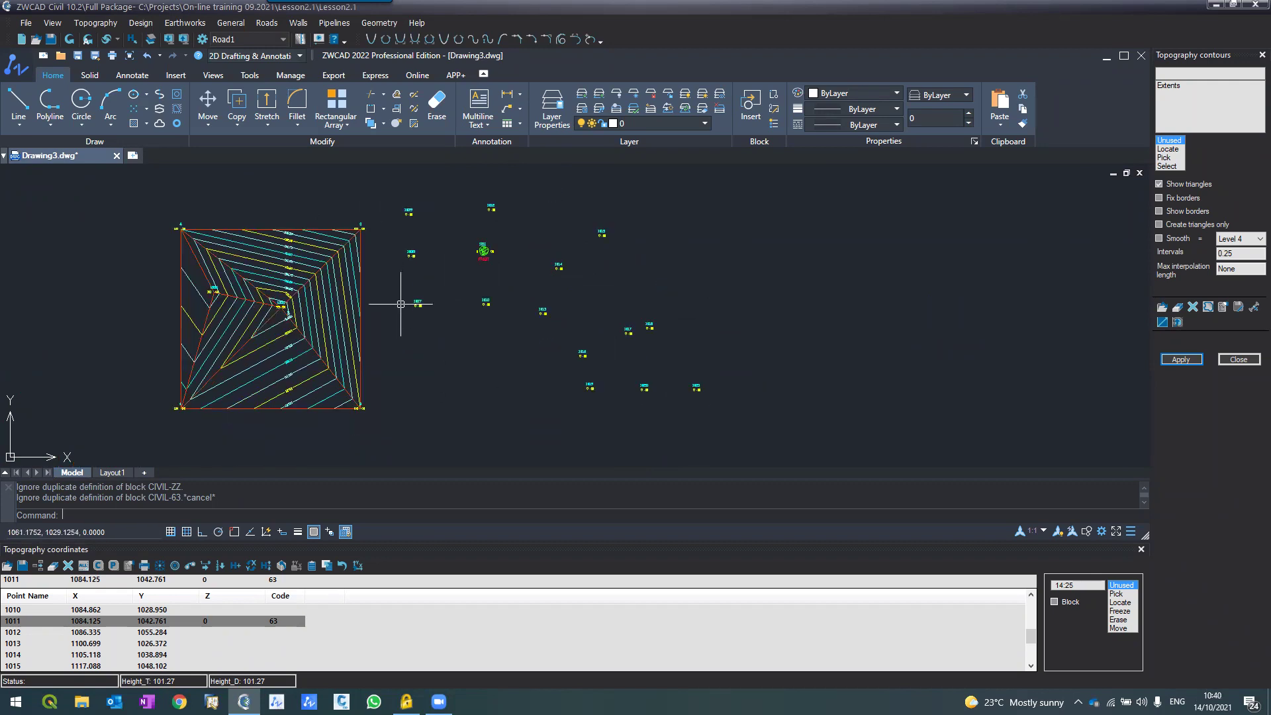
pyautogui.scroll(2, 404, 307)
pyautogui.scroll(2, 405, 309)
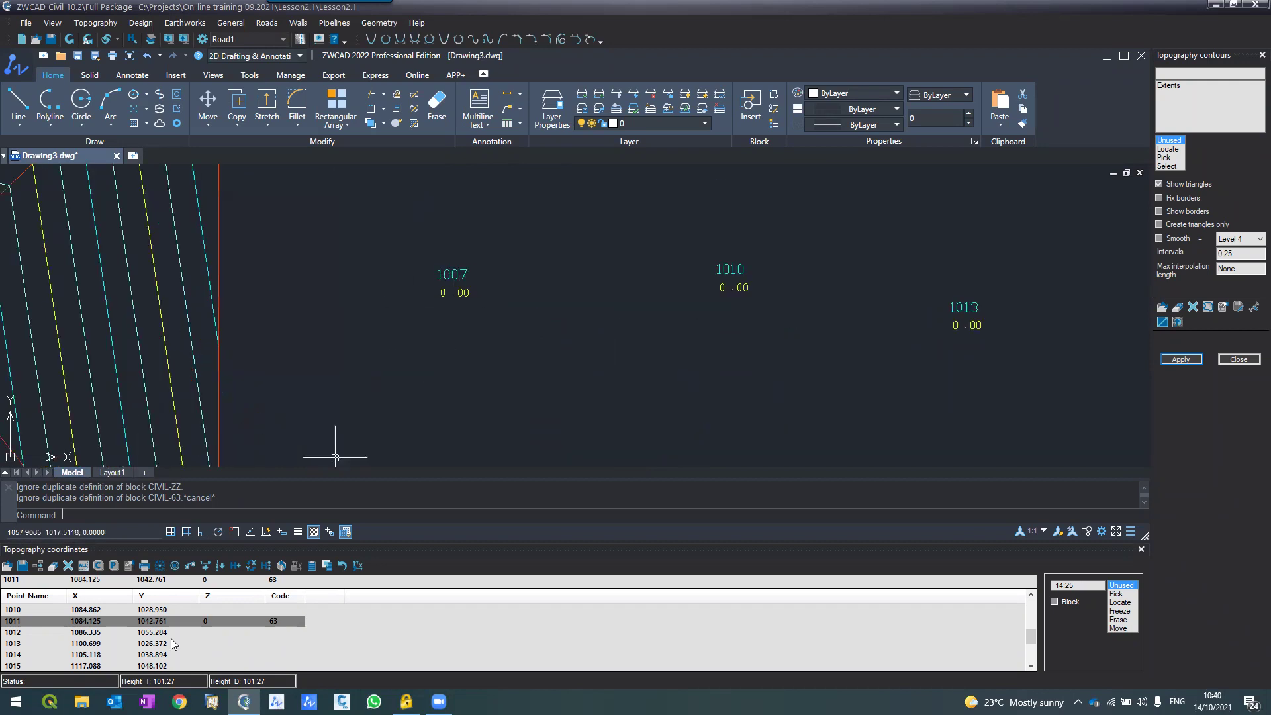
pyautogui.click(1030, 595)
pyautogui.click(1030, 595)
pyautogui.click(1030, 595)
pyautogui.click(1030, 595)
pyautogui.click(1030, 595)
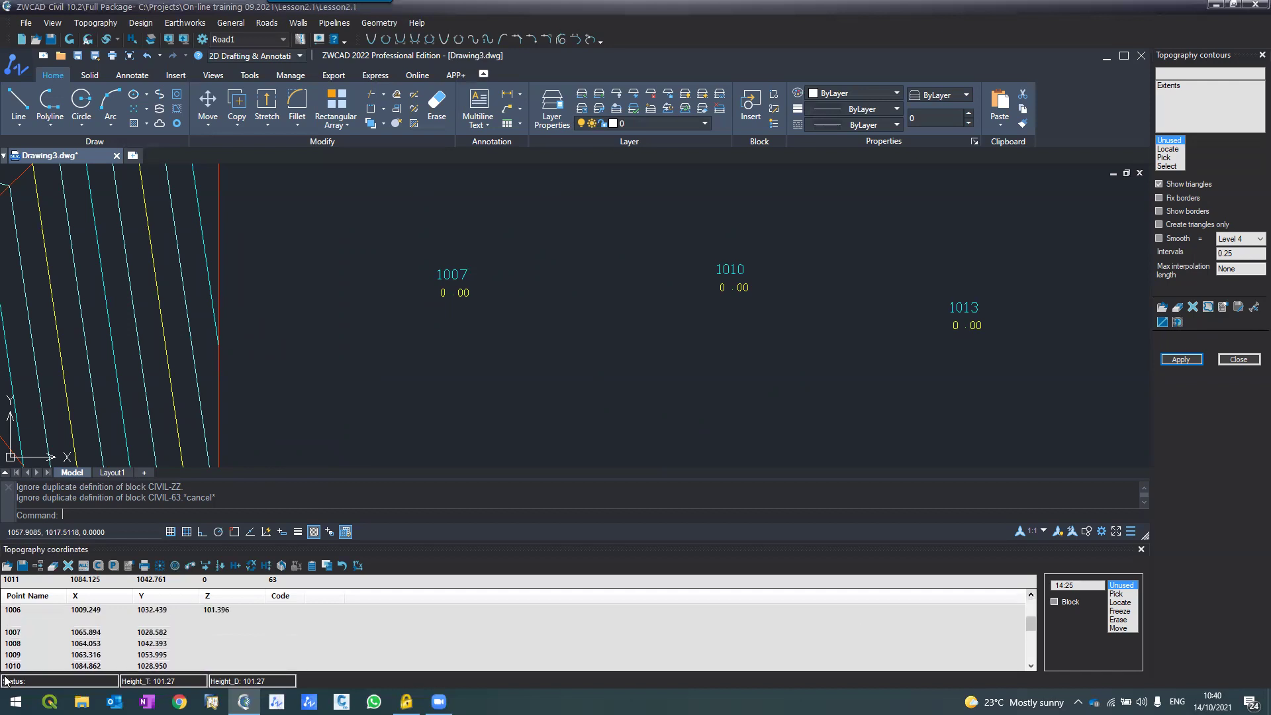
pyautogui.click(10, 632)
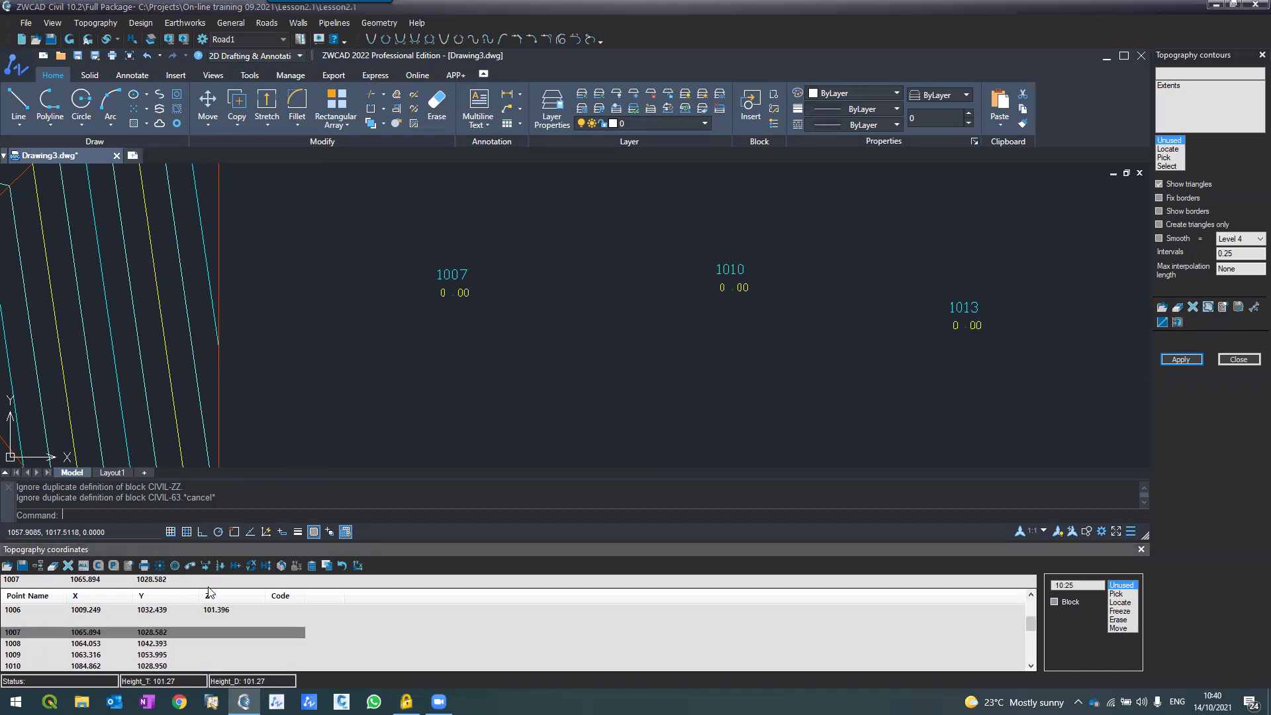
pyautogui.write('10')
pyautogui.click(71, 40)
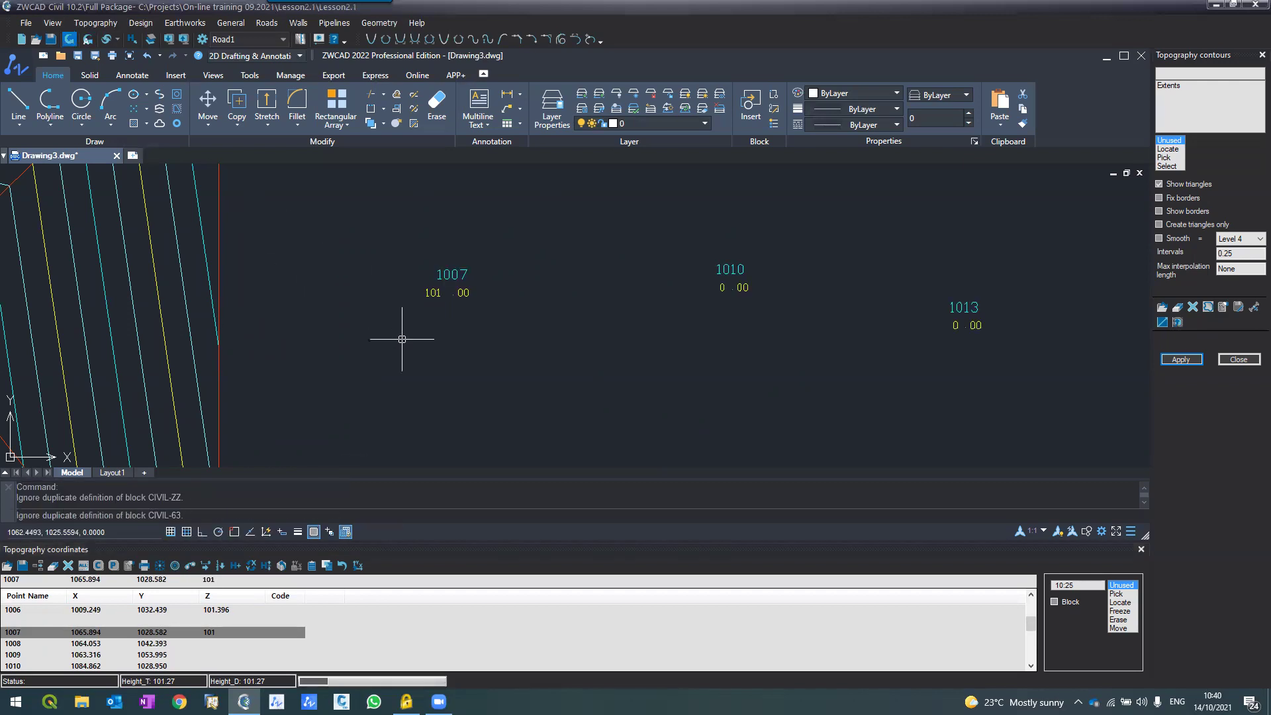
# Locate topography point 1010 from the drawing and set its Z height to 102.
pyautogui.scroll(-3, 402, 342)
pyautogui.scroll(2, 394, 311)
pyautogui.scroll(-1, 404, 239)
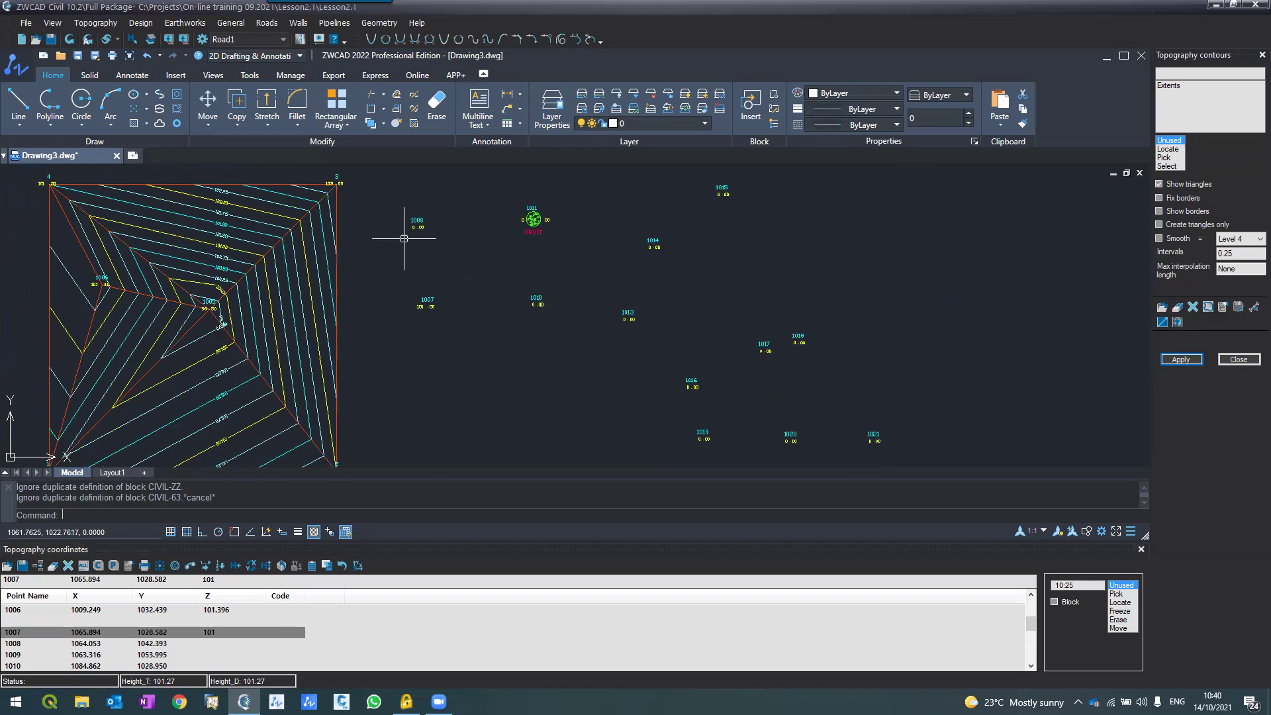
pyautogui.scroll(4, 613, 369)
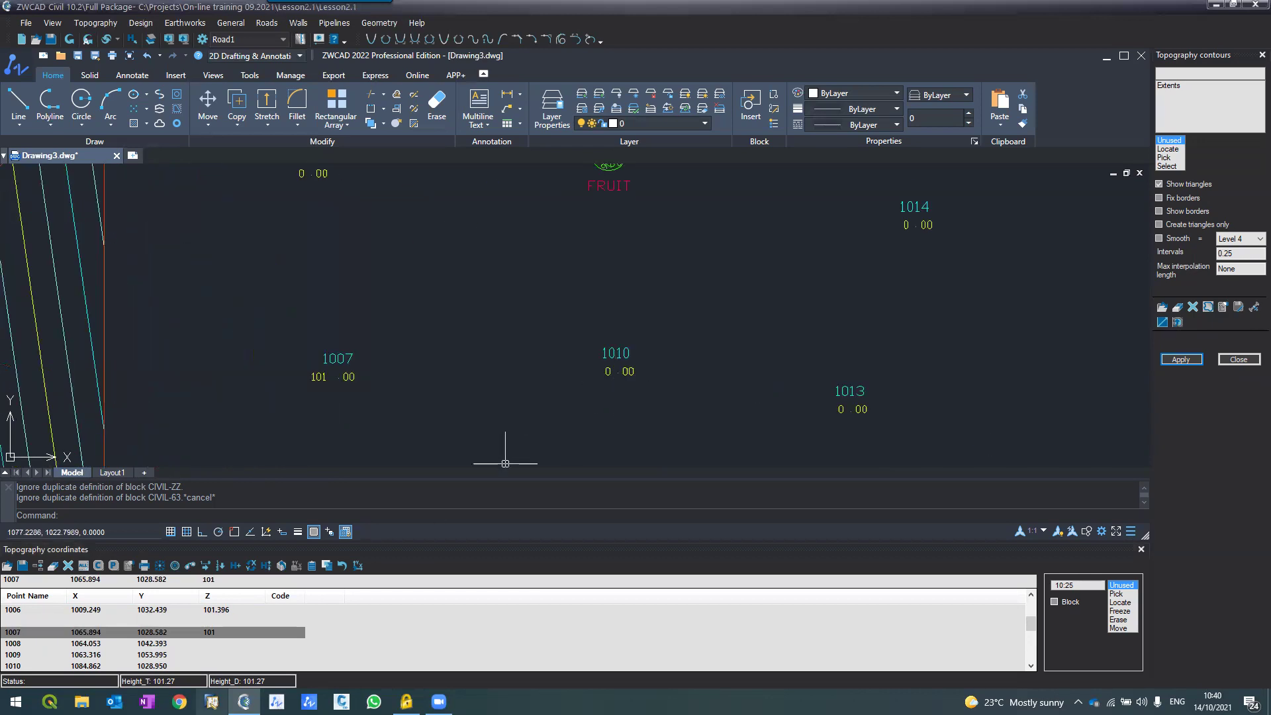
pyautogui.click(1120, 602)
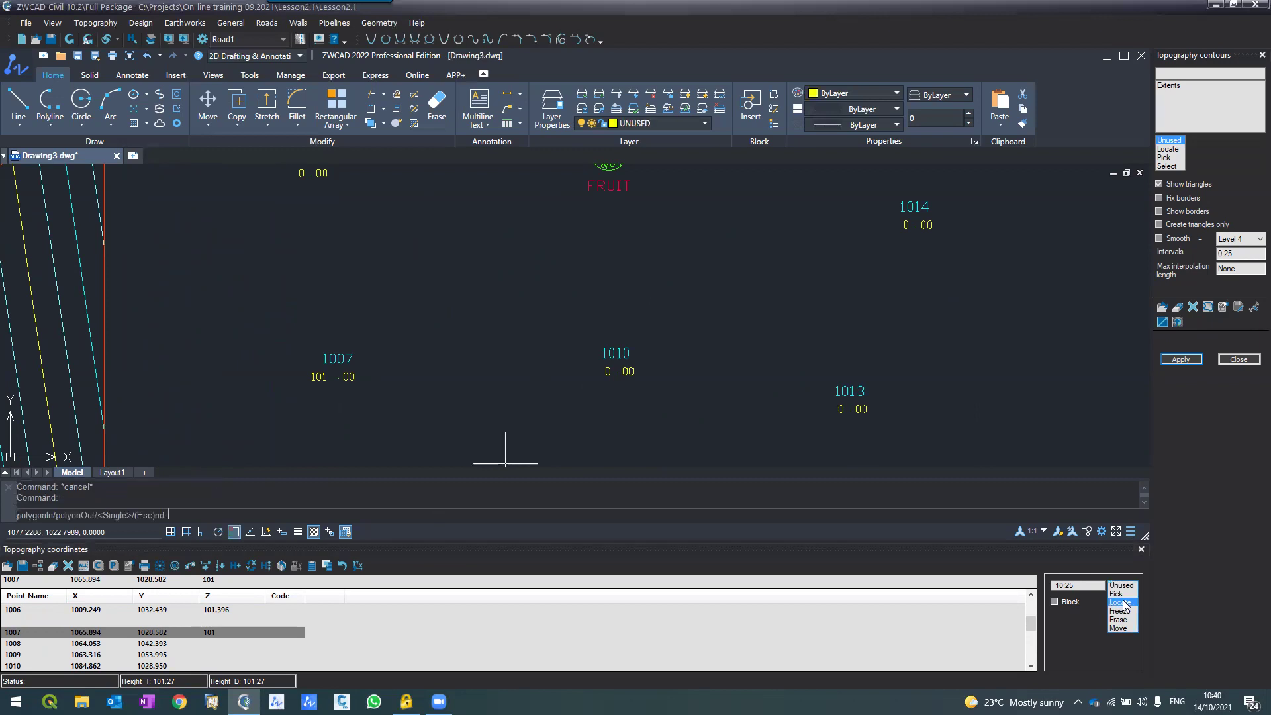
pyautogui.click(618, 372)
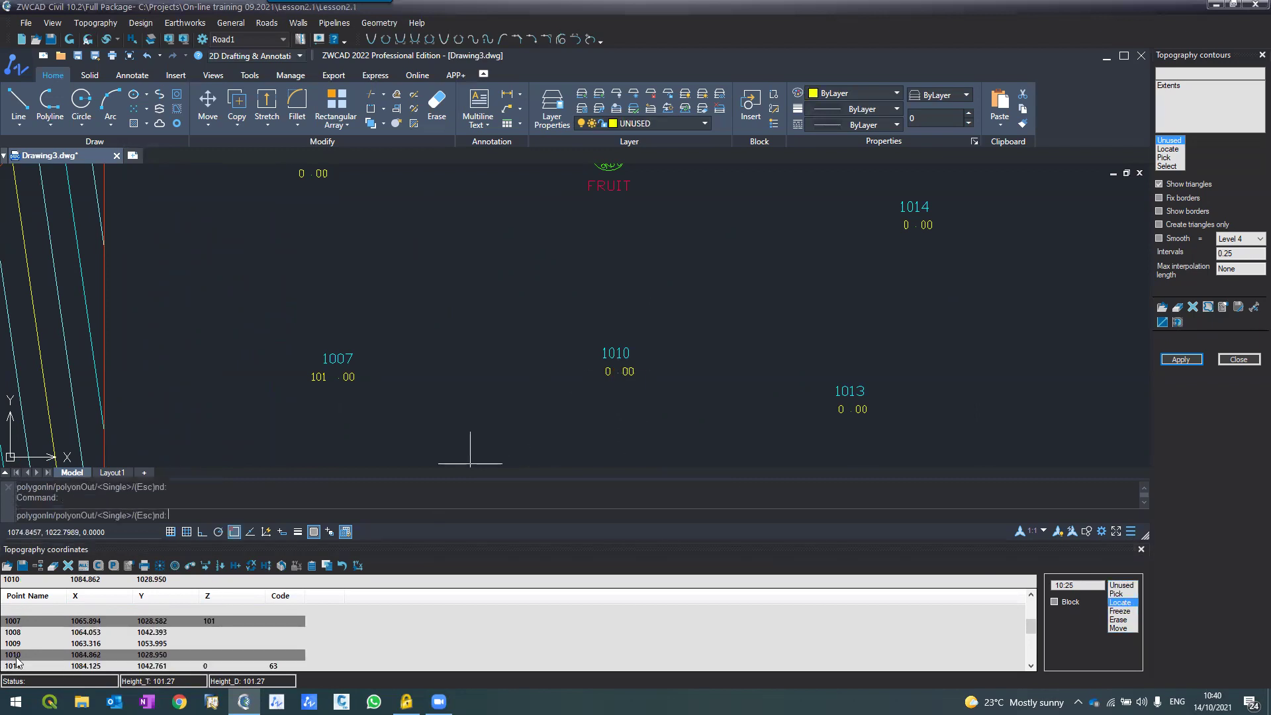
pyautogui.click(203, 582)
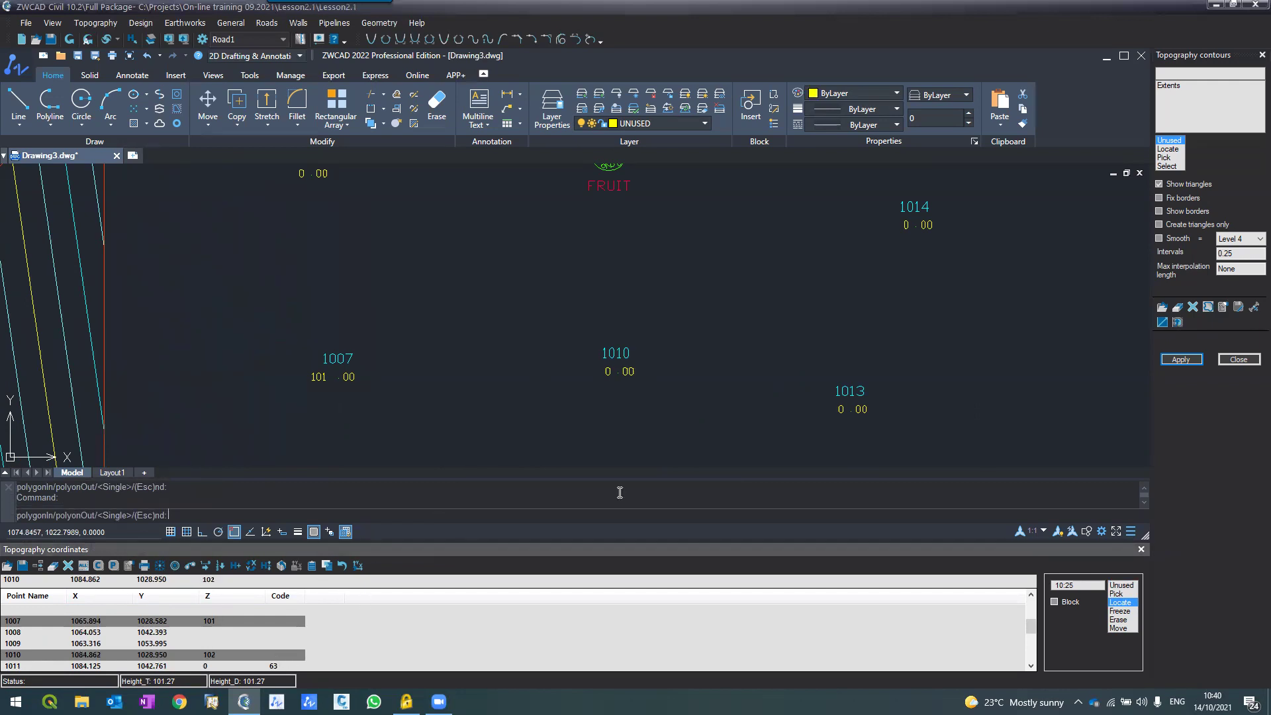
# Locate topography point 1013 from the drawing, set its Z height to 102.5, and refresh the drawing.
pyautogui.click(847, 416)
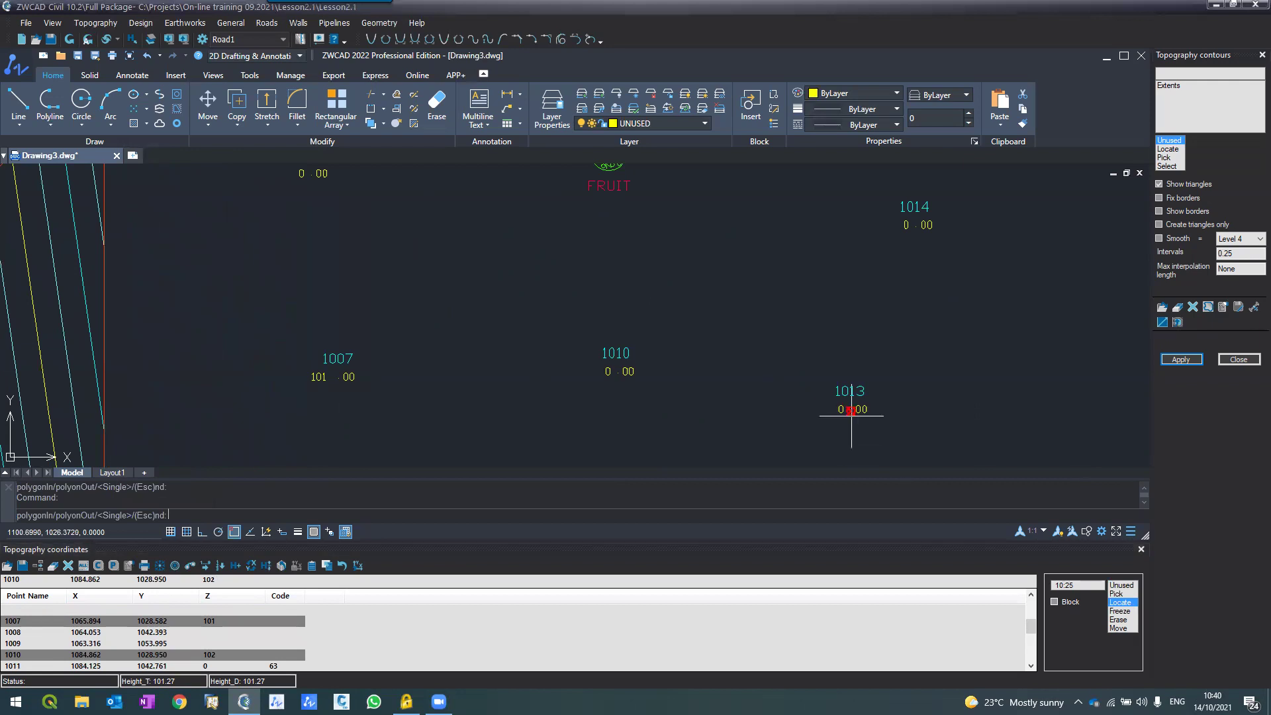
pyautogui.click(200, 582)
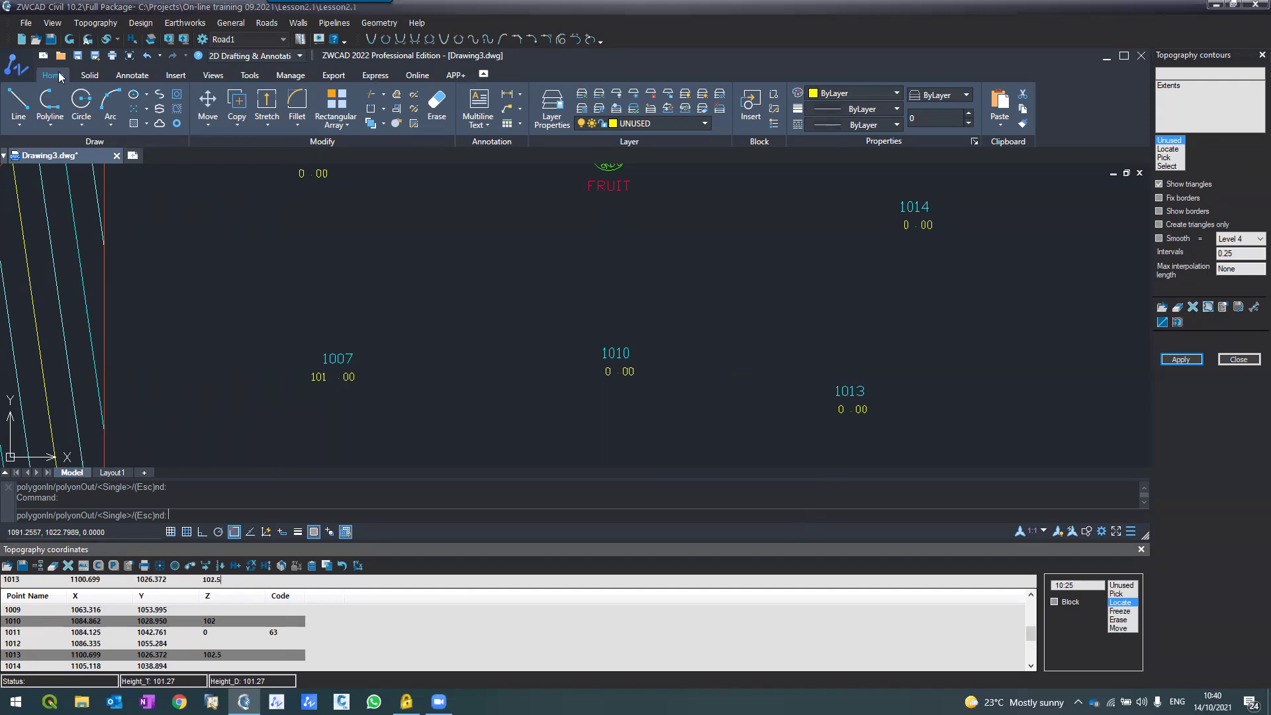
pyautogui.click(69, 39)
pyautogui.press('Return')
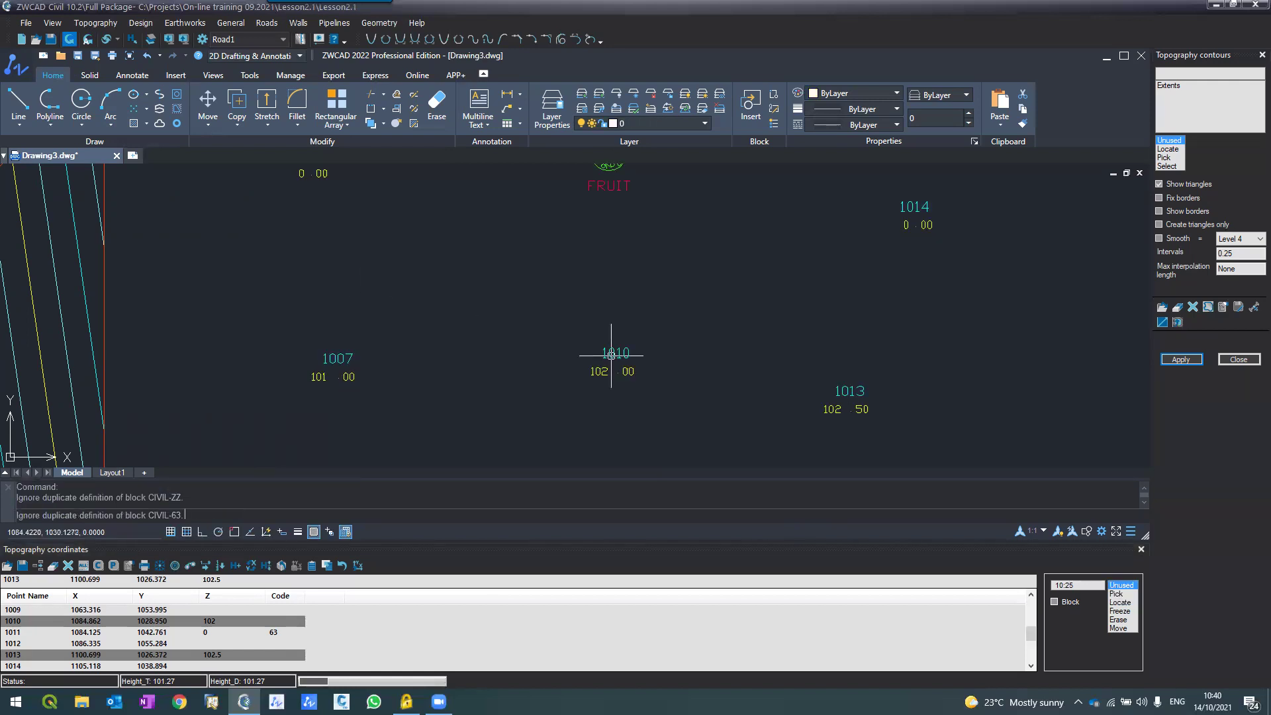
pyautogui.scroll(-2, 542, 288)
pyautogui.press('Escape')
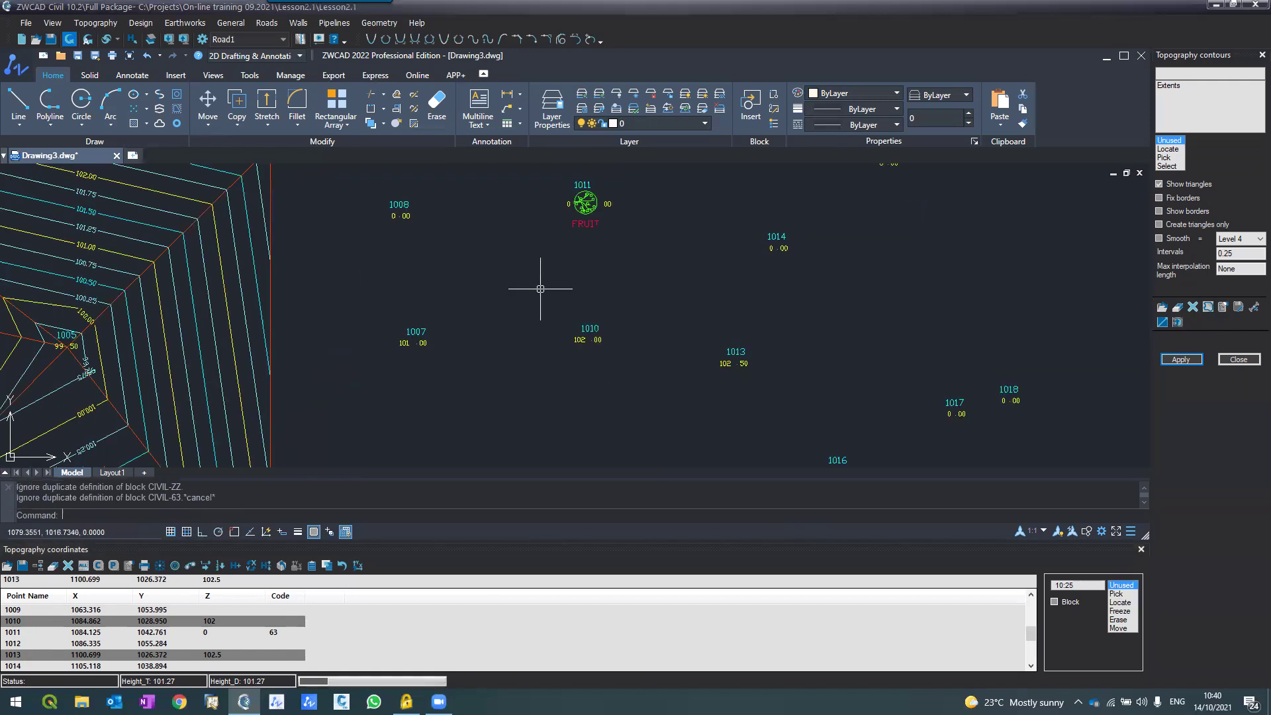
pyautogui.scroll(-2, 539, 289)
pyautogui.scroll(1, 547, 300)
pyautogui.scroll(-1, 521, 261)
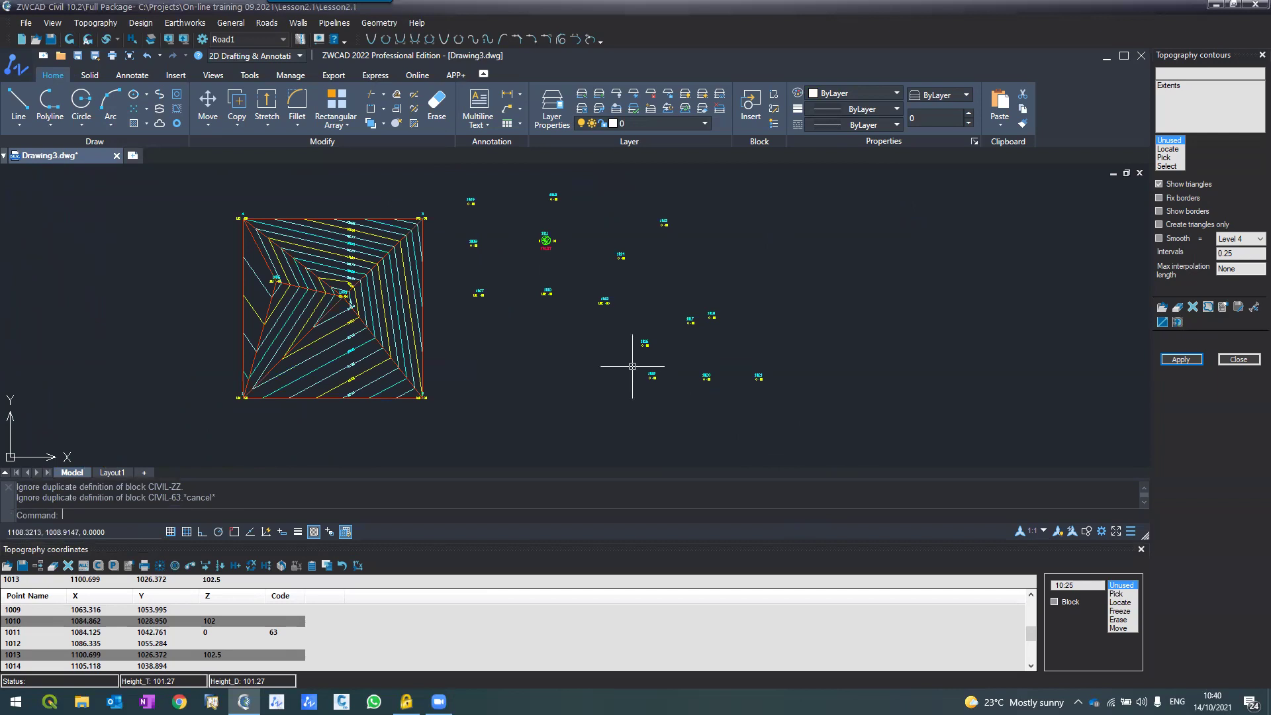
pyautogui.scroll(2, 624, 363)
pyautogui.scroll(-3, 618, 397)
pyautogui.scroll(3, 558, 284)
pyautogui.scroll(-2, 556, 279)
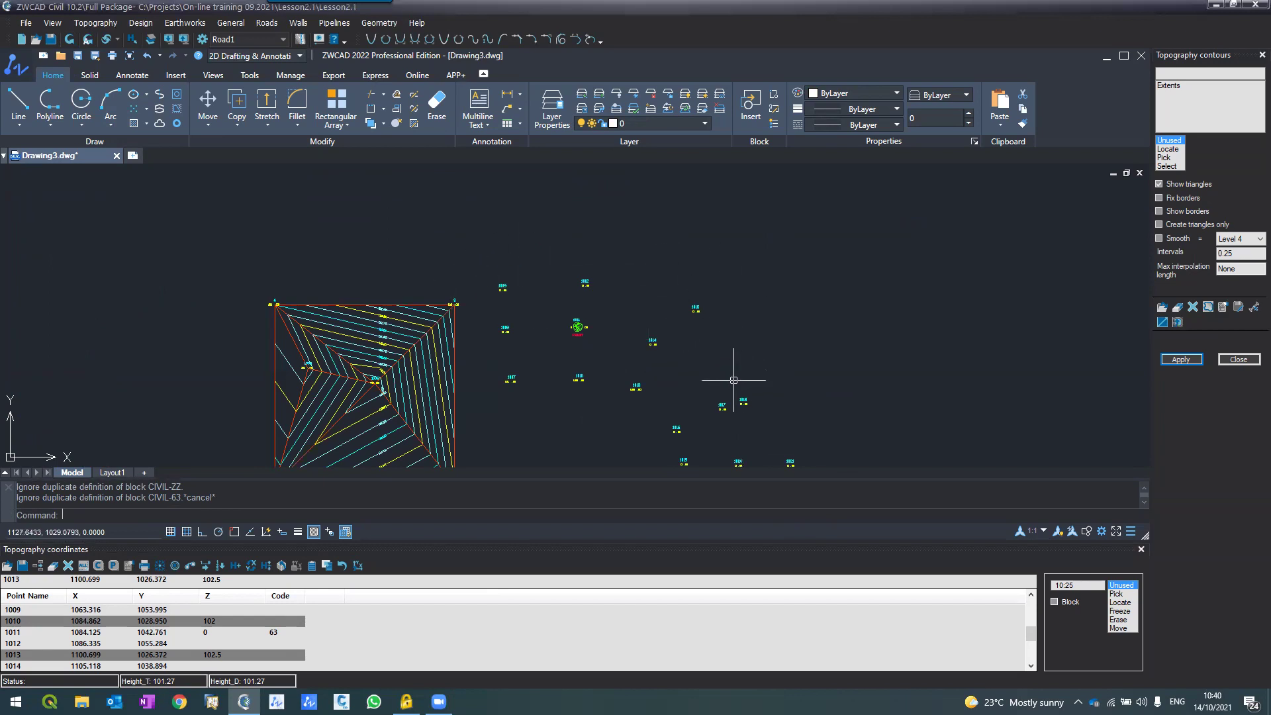
pyautogui.click(1120, 602)
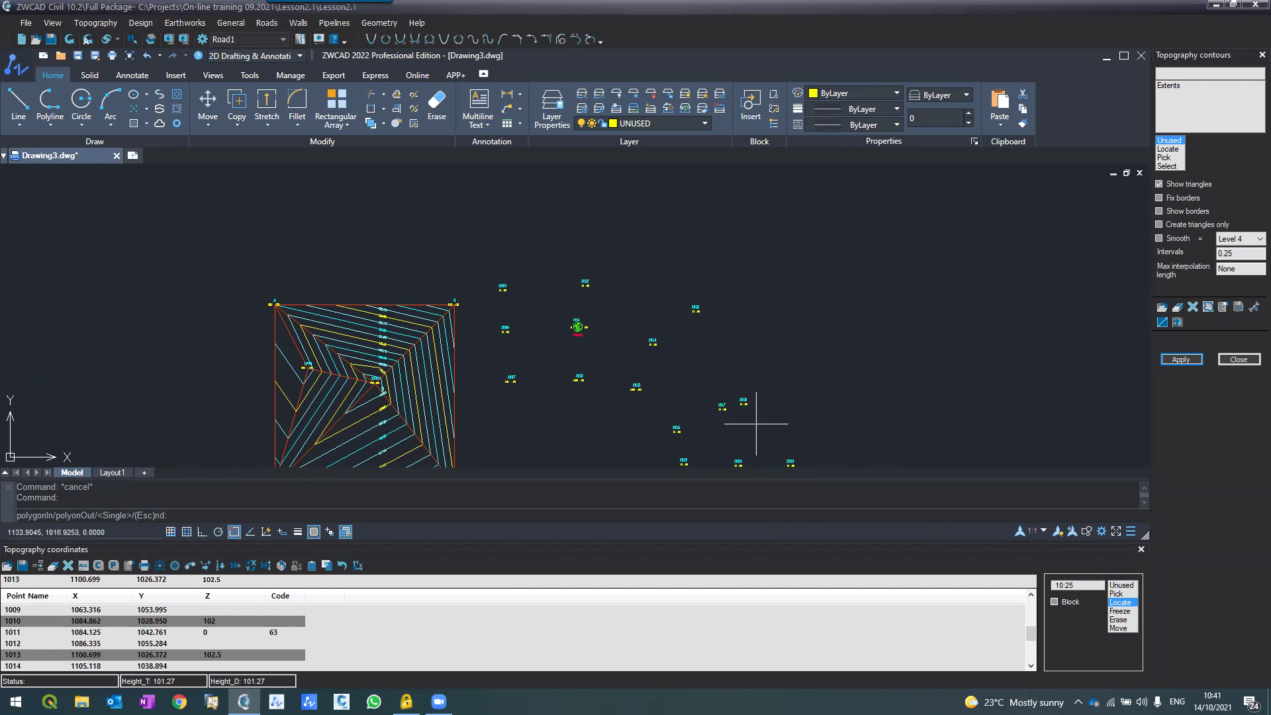
pyautogui.click(743, 404)
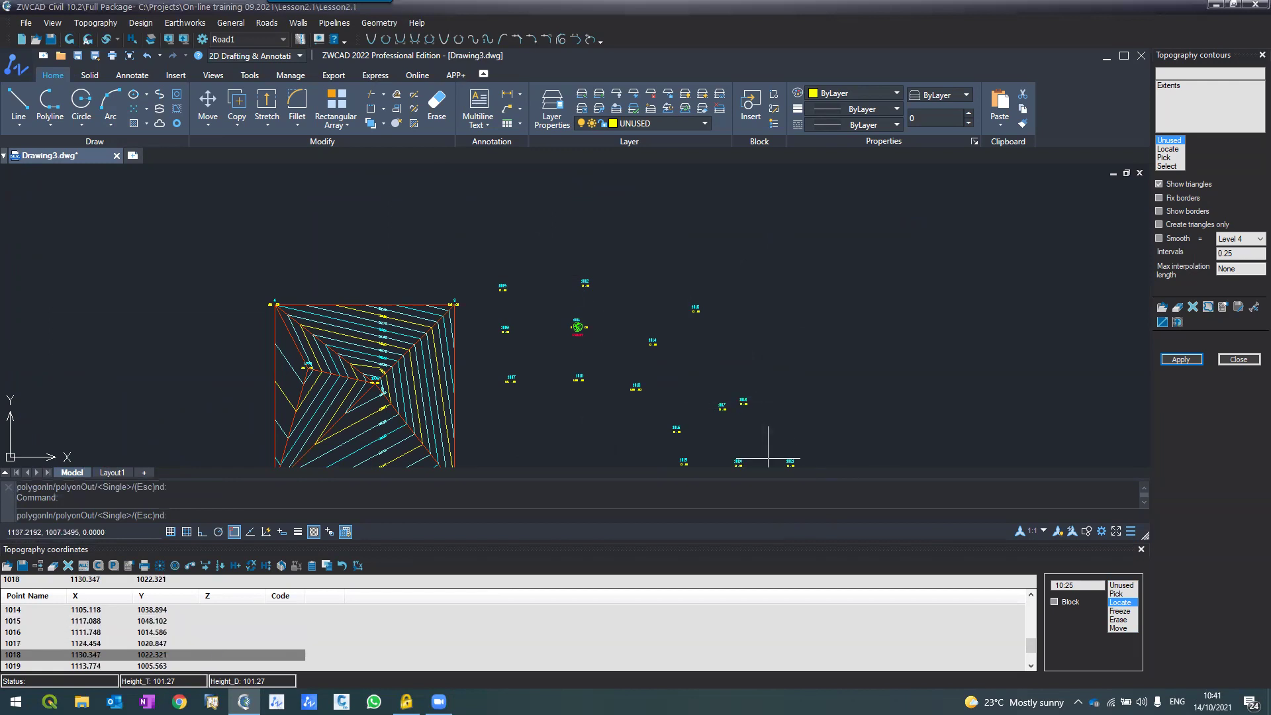
pyautogui.click(695, 310)
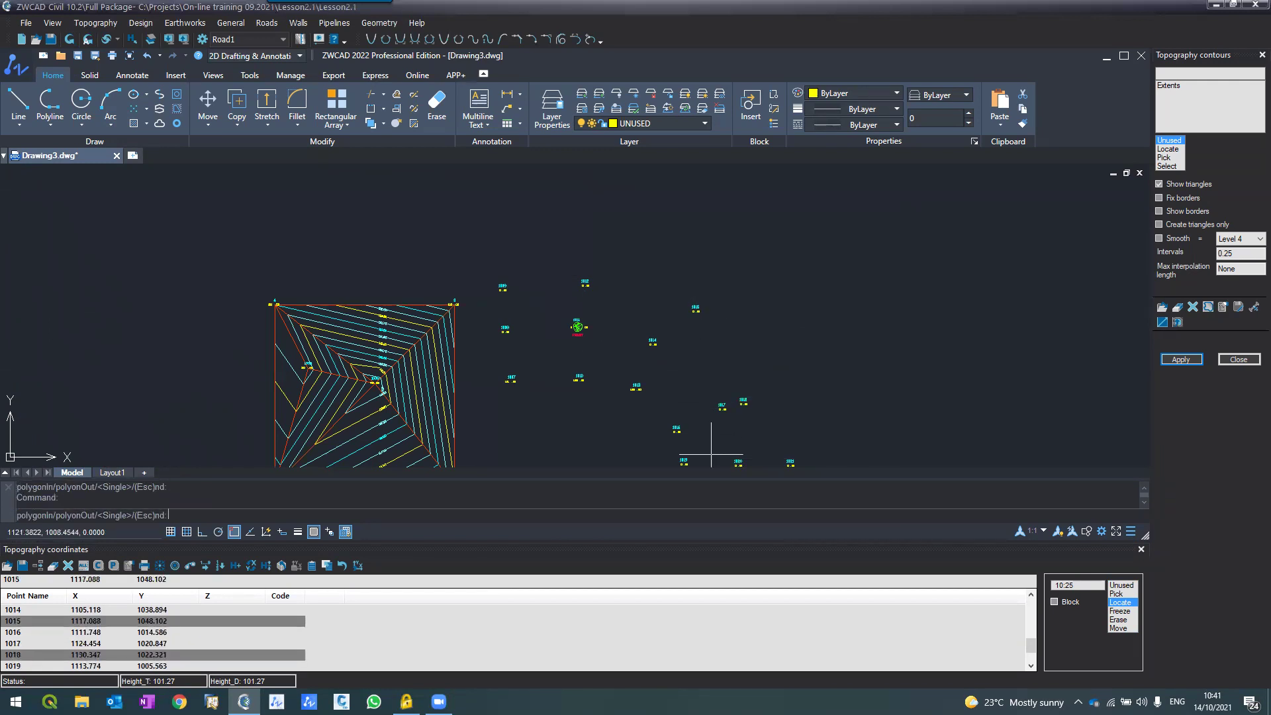
pyautogui.click(1054, 603)
pyautogui.click(1054, 603)
pyautogui.click(1125, 604)
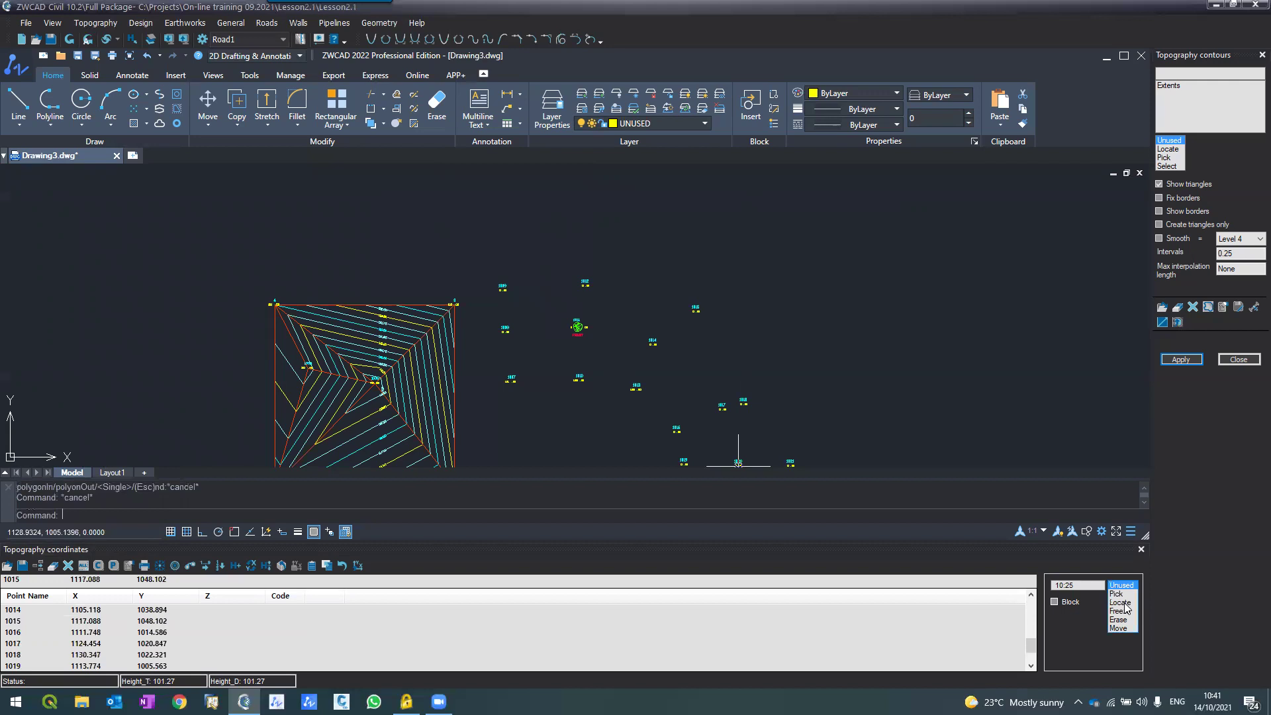
# Locate points 1009, 1012, 1015, 1018 and 1021 by drawing a closed polygon around them with the polygonIn option.
pyautogui.click(1121, 603)
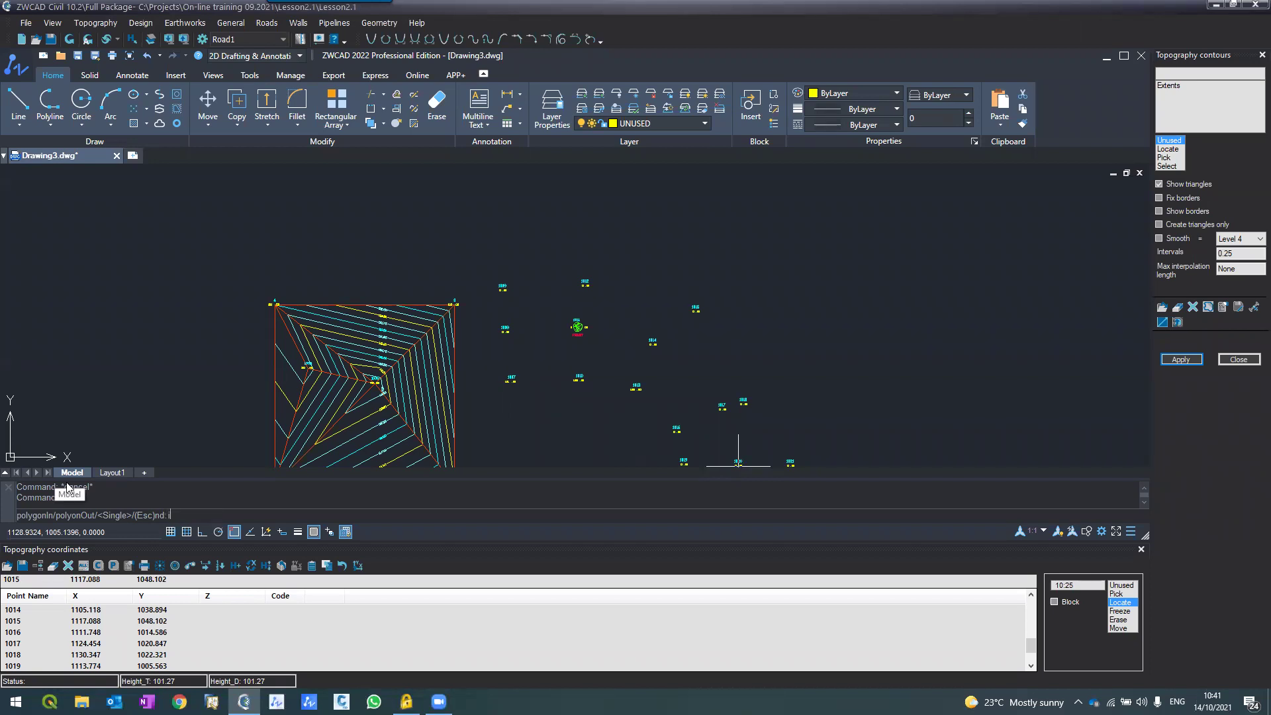
pyautogui.press('Return')
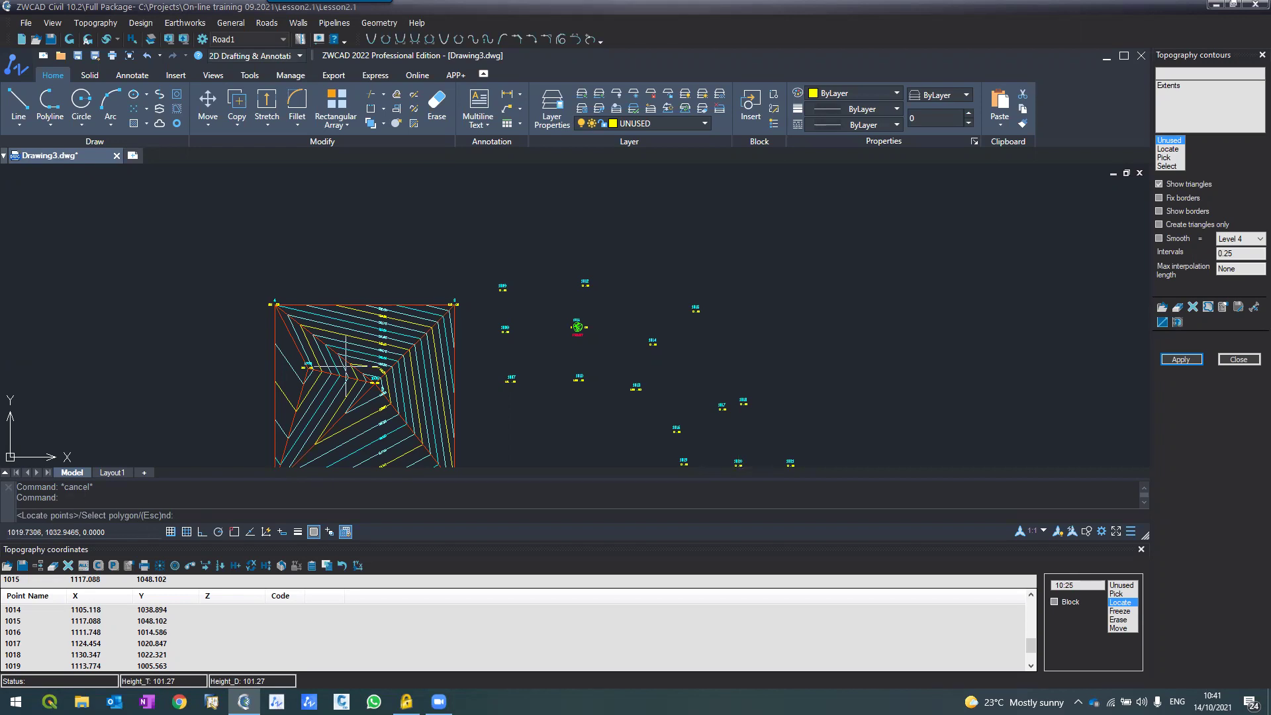
pyautogui.scroll(-2, 459, 217)
pyautogui.scroll(2, 488, 221)
pyautogui.press('Return')
pyautogui.click(462, 250)
pyautogui.click(625, 238)
pyautogui.click(720, 279)
pyautogui.scroll(-3, 748, 301)
pyautogui.scroll(4, 769, 350)
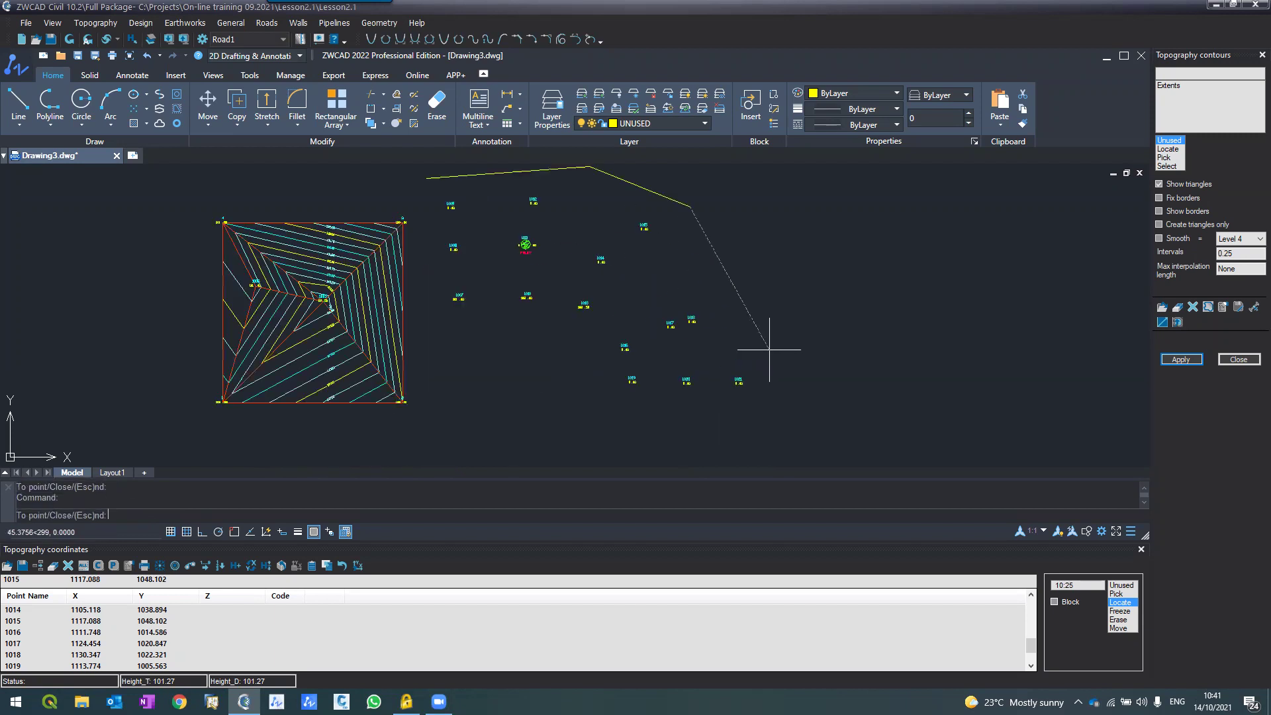
pyautogui.click(766, 391)
pyautogui.click(736, 413)
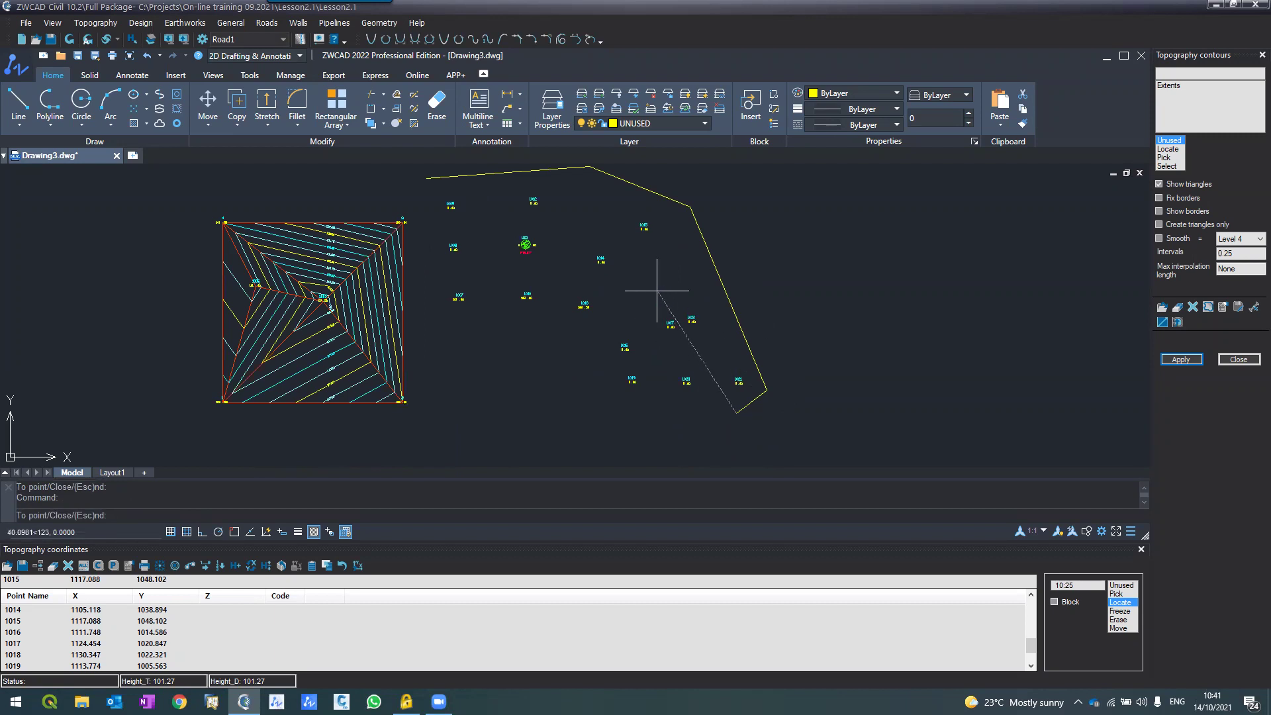
pyautogui.press('Escape')
pyautogui.press('Return')
pyautogui.click(629, 251)
pyautogui.click(491, 212)
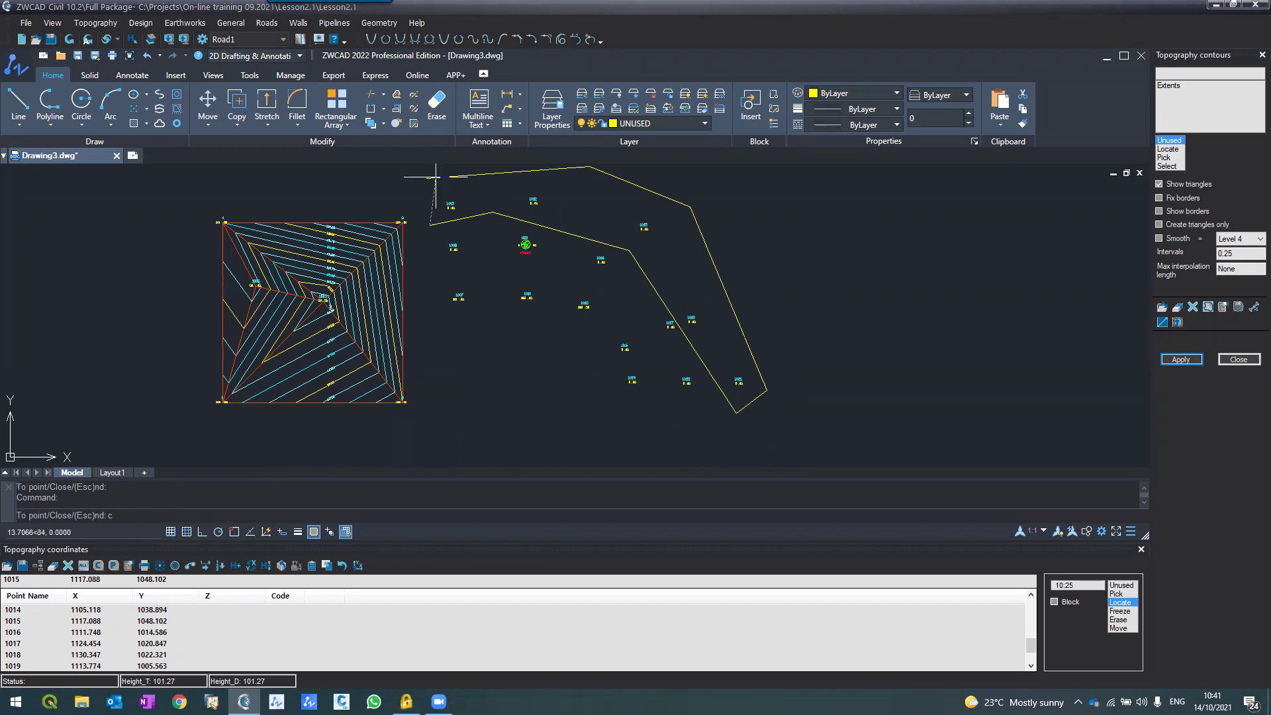
pyautogui.press('Return')
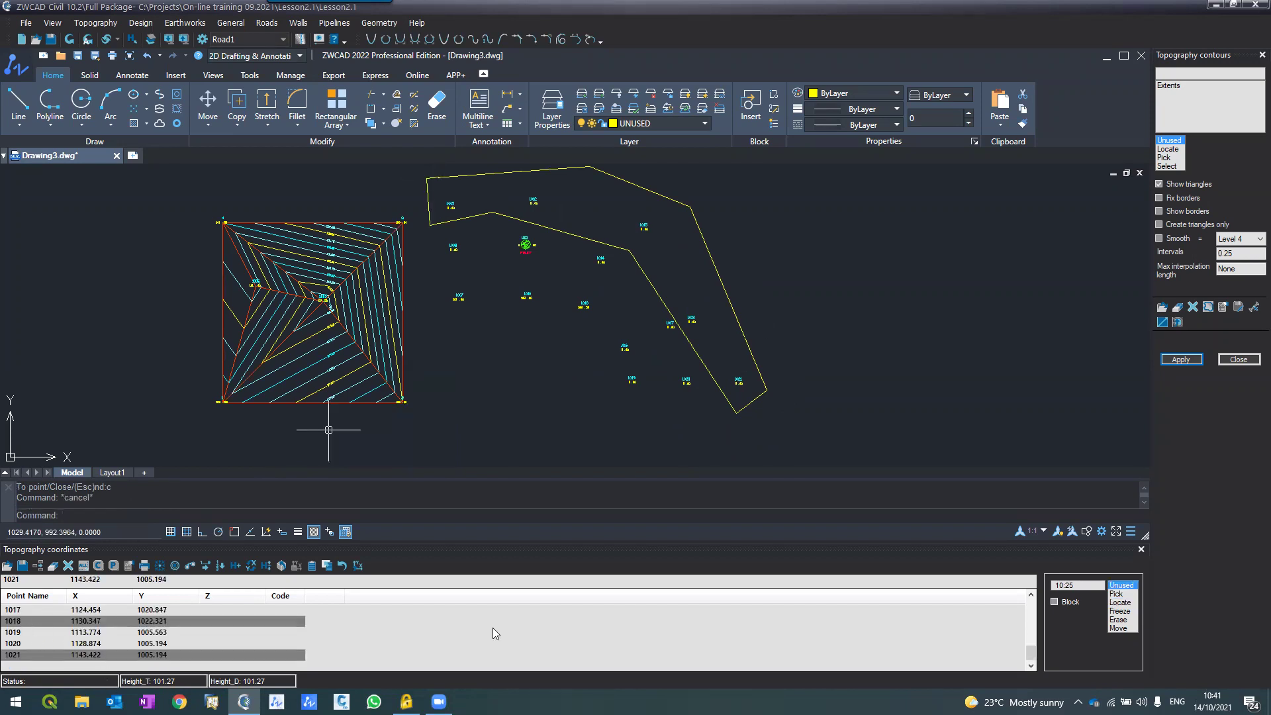
# Review which rows of the topography coordinates table are marked as located, between points 1007 and 1021.
pyautogui.click(1031, 594)
pyautogui.click(1031, 595)
pyautogui.click(1031, 595)
pyautogui.click(1031, 595)
pyautogui.click(1031, 595)
pyautogui.click(1030, 594)
pyautogui.click(1031, 594)
pyautogui.click(1030, 594)
pyautogui.click(1031, 595)
pyautogui.click(1030, 595)
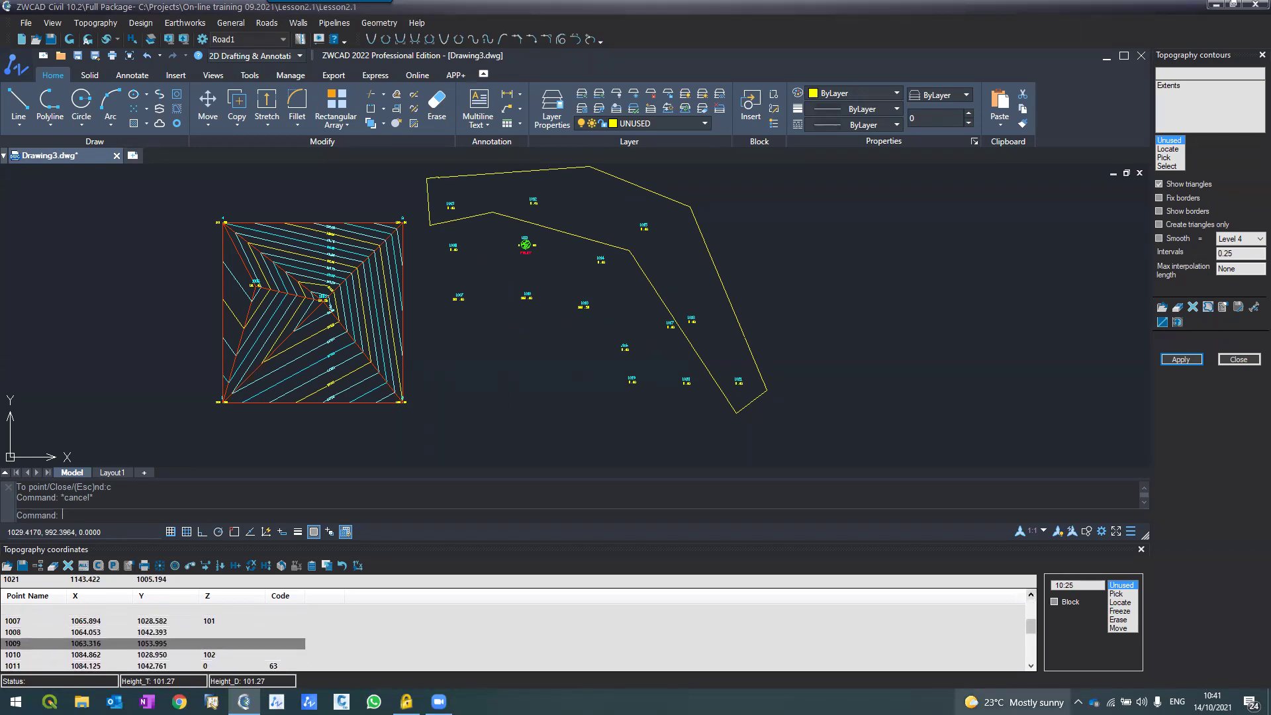
pyautogui.click(1031, 665)
pyautogui.click(1030, 665)
pyautogui.click(1031, 665)
pyautogui.click(1030, 665)
pyautogui.click(1031, 665)
pyautogui.click(1031, 666)
pyautogui.click(1031, 665)
pyautogui.click(1030, 665)
pyautogui.click(1031, 665)
pyautogui.click(1030, 666)
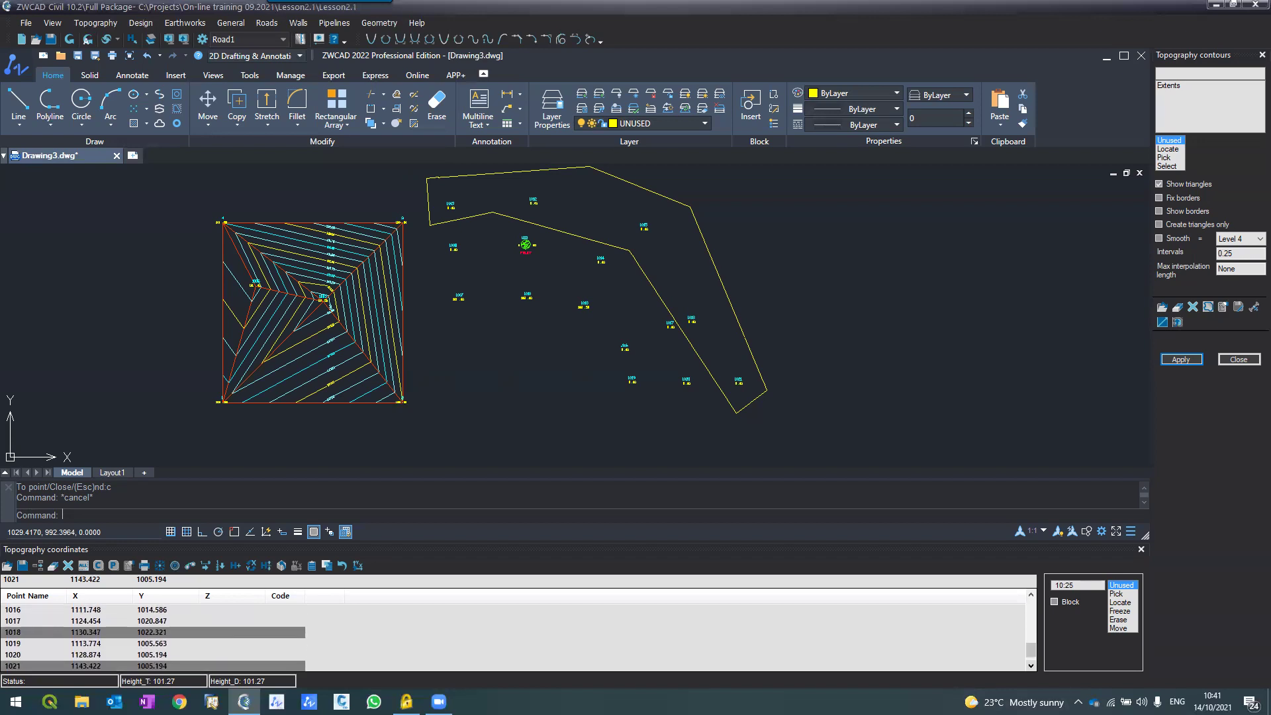
pyautogui.click(1030, 665)
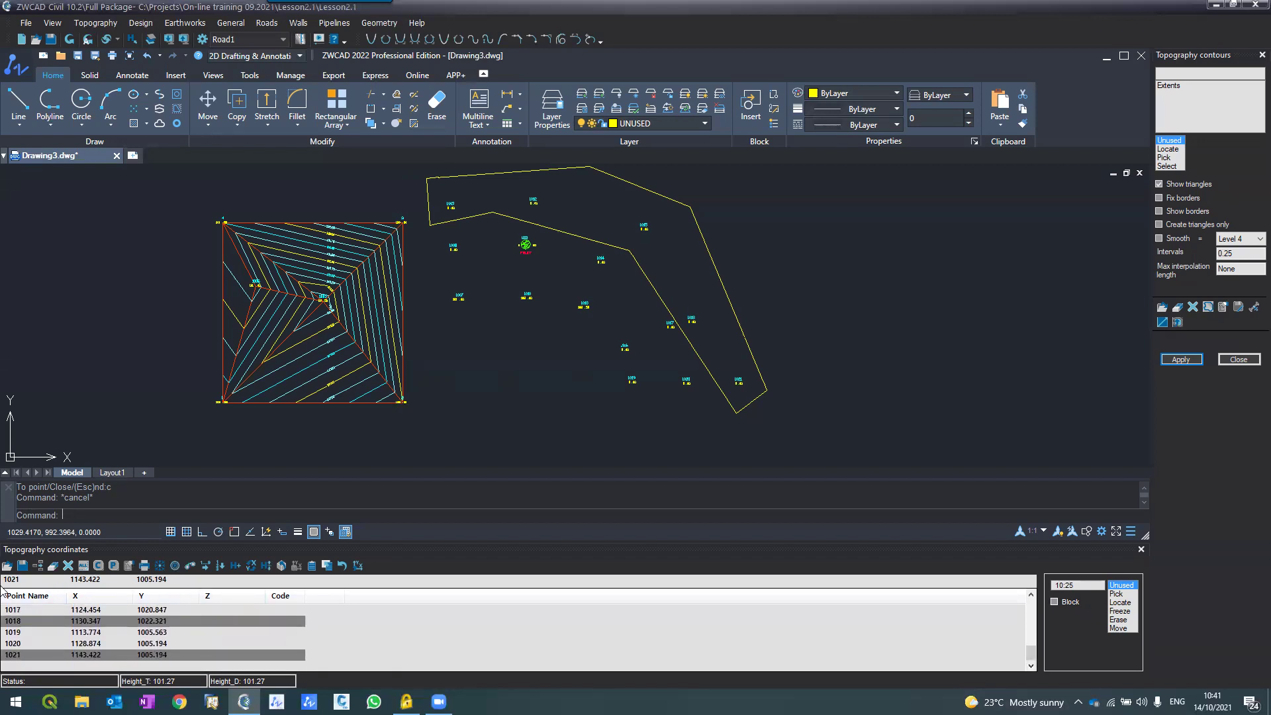
# Enable Block editing, set the Z height of all the located points to 99.6, and refresh the drawing.
pyautogui.click(1055, 601)
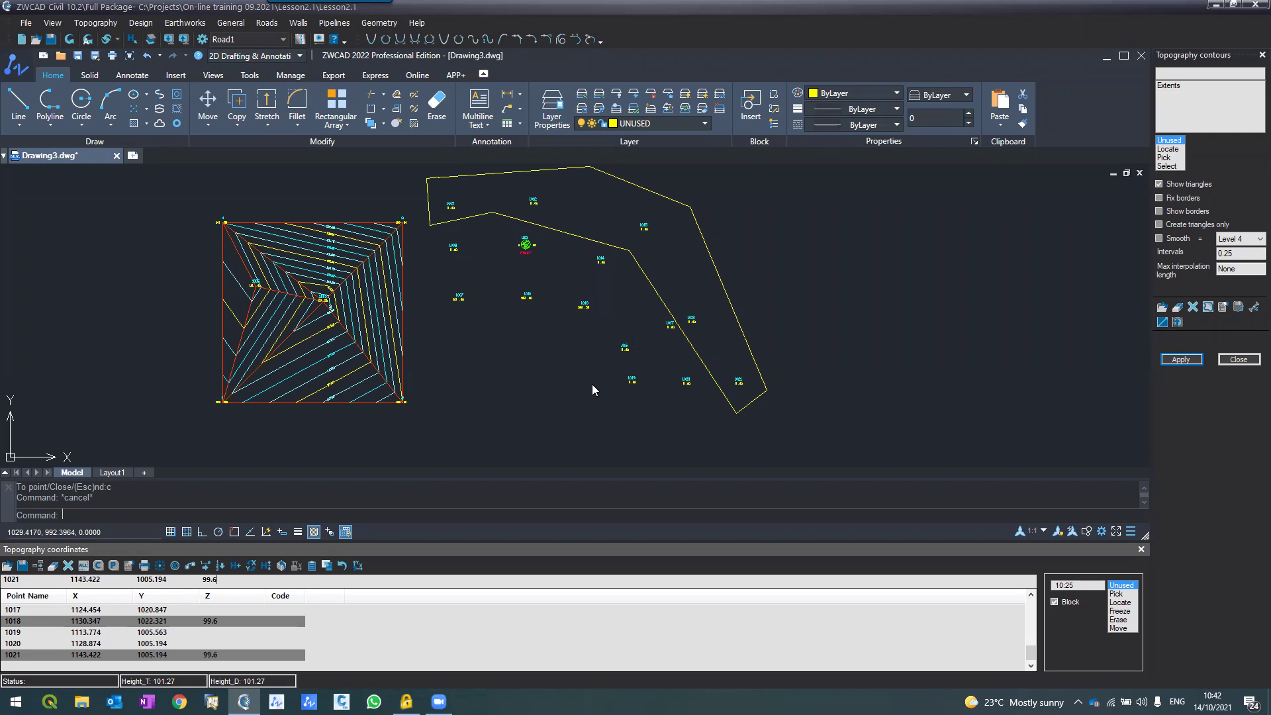
pyautogui.click(1030, 595)
pyautogui.click(1031, 594)
pyautogui.click(1031, 595)
pyautogui.click(1030, 594)
pyautogui.click(1030, 594)
pyautogui.click(1031, 594)
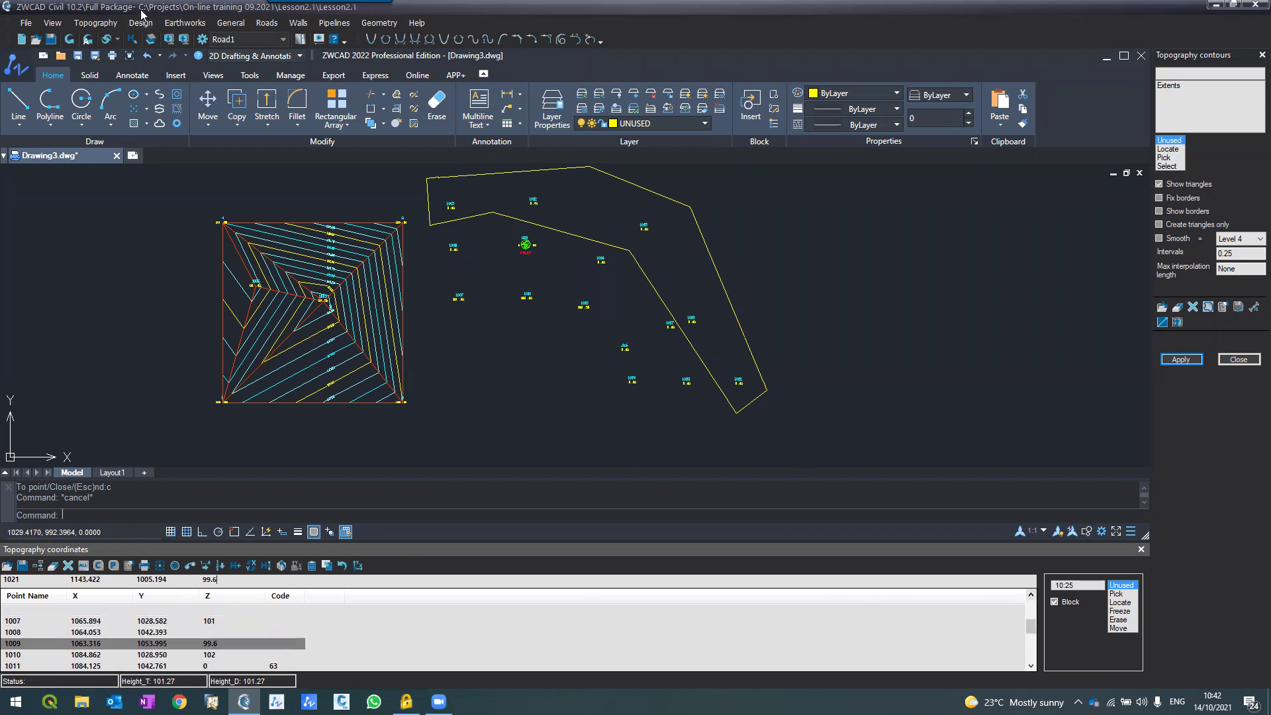
pyautogui.click(69, 39)
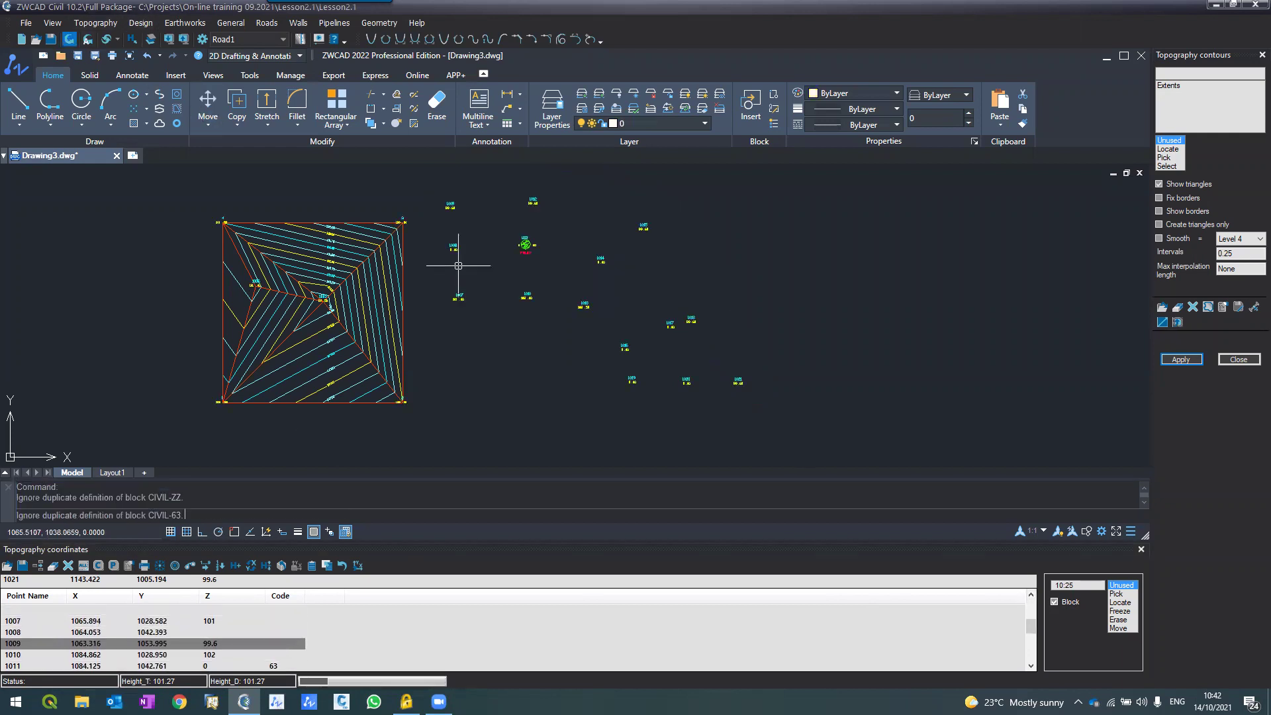
# Check the height labels of the block-edited points 1009, 1012, 1015, 1018 and 1021 in the drawing.
pyautogui.scroll(4, 480, 196)
pyautogui.scroll(-2, 190, 250)
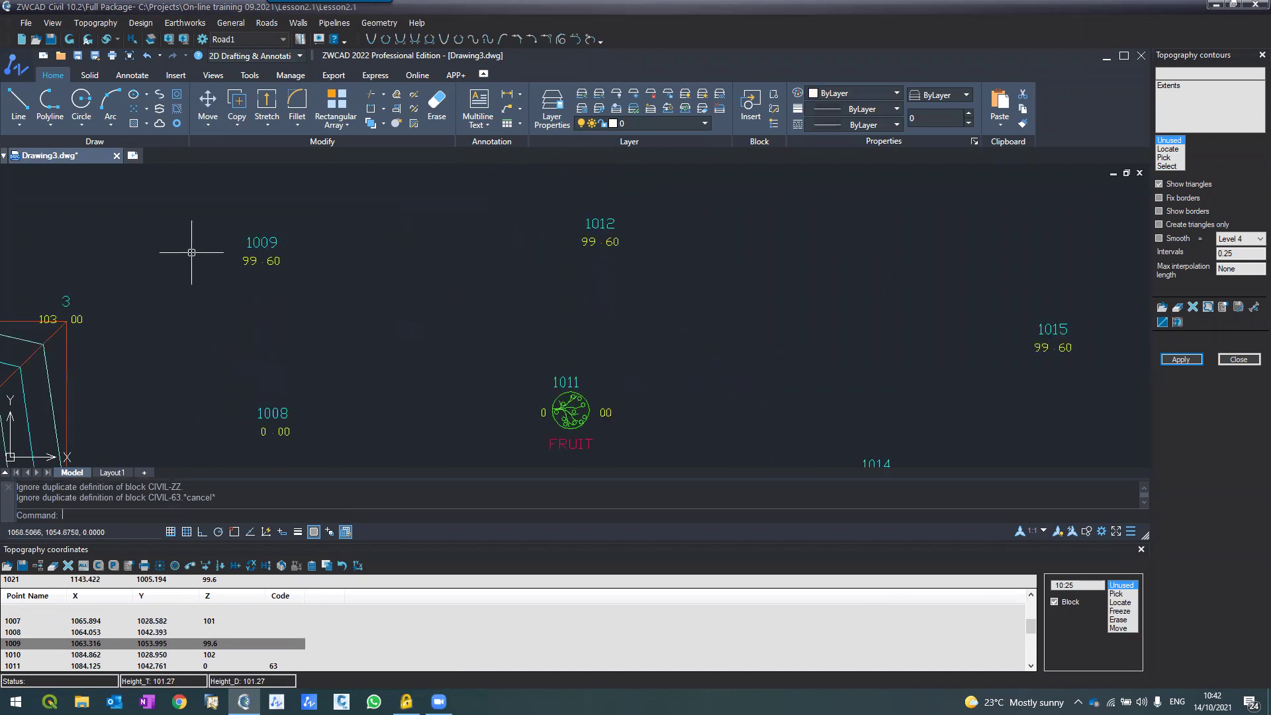
pyautogui.scroll(-4, 665, 262)
pyautogui.scroll(2, 635, 287)
pyautogui.scroll(-4, 624, 261)
pyautogui.scroll(4, 652, 333)
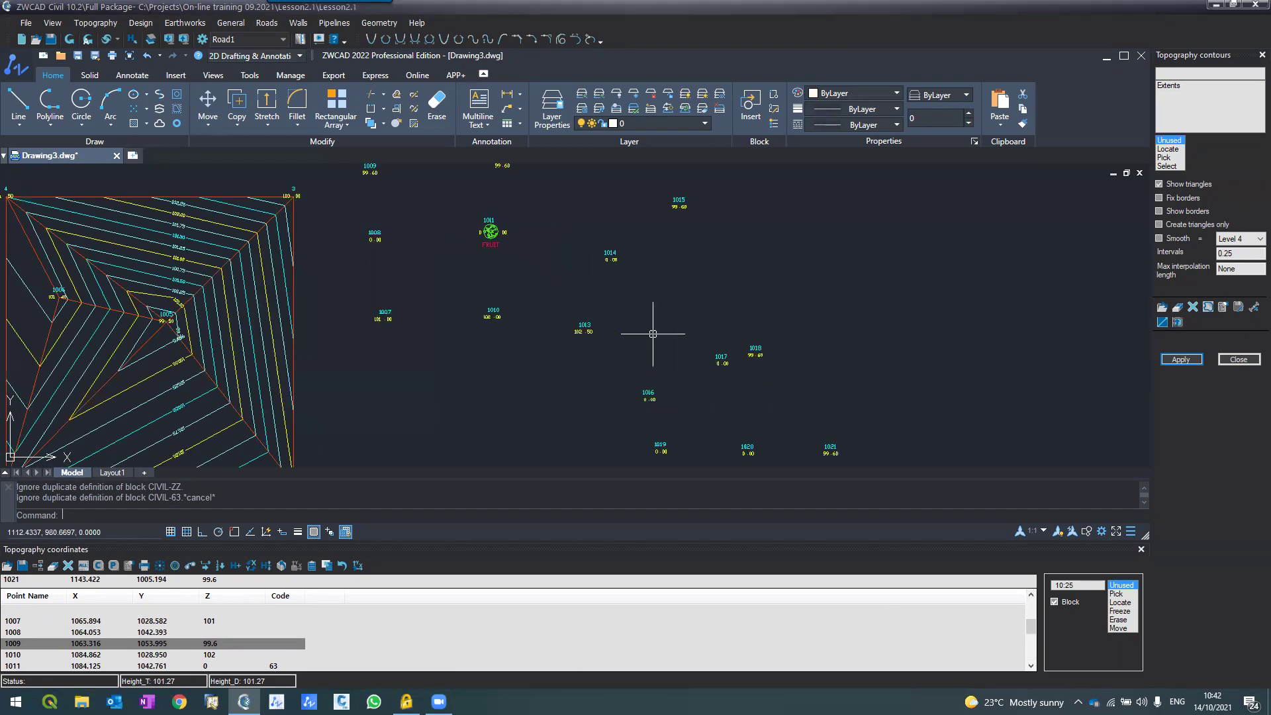
pyautogui.scroll(-2, 653, 333)
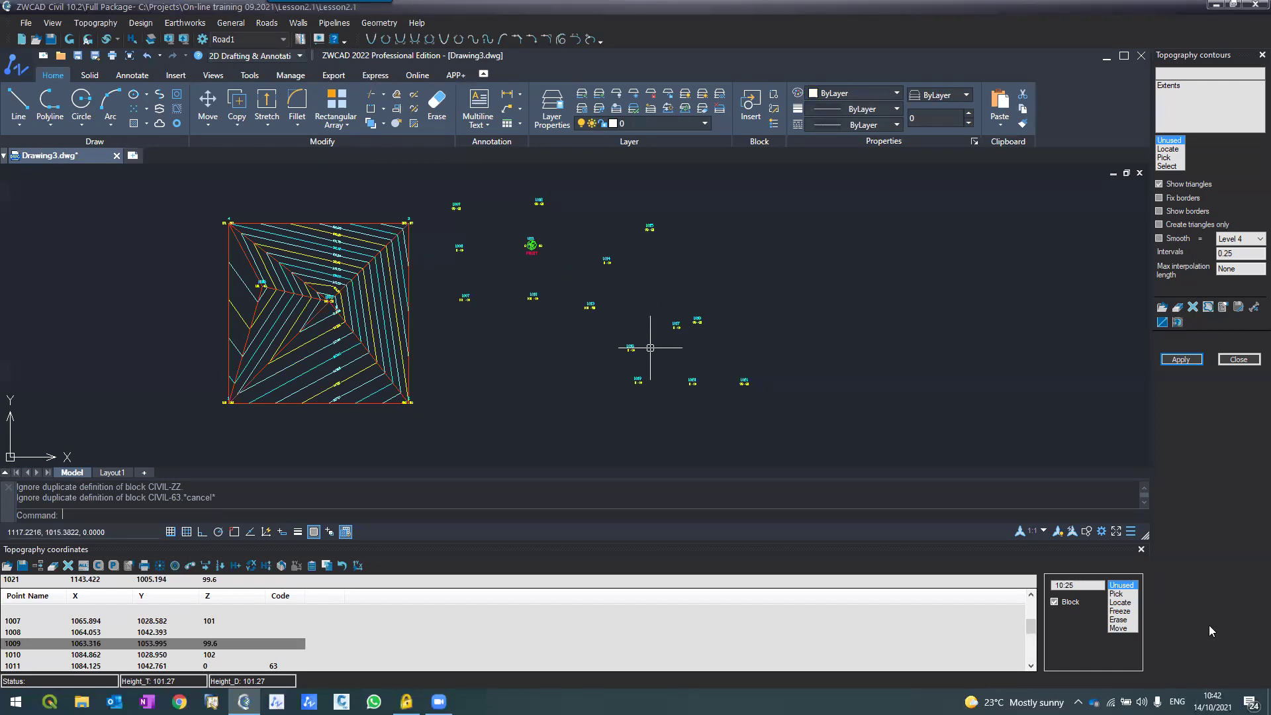
# Turn off Block editing and locate points 1016, 1017, 1019 and 1020 by drawing a closed polygon around them.
pyautogui.scroll(2, 650, 347)
pyautogui.click(1056, 603)
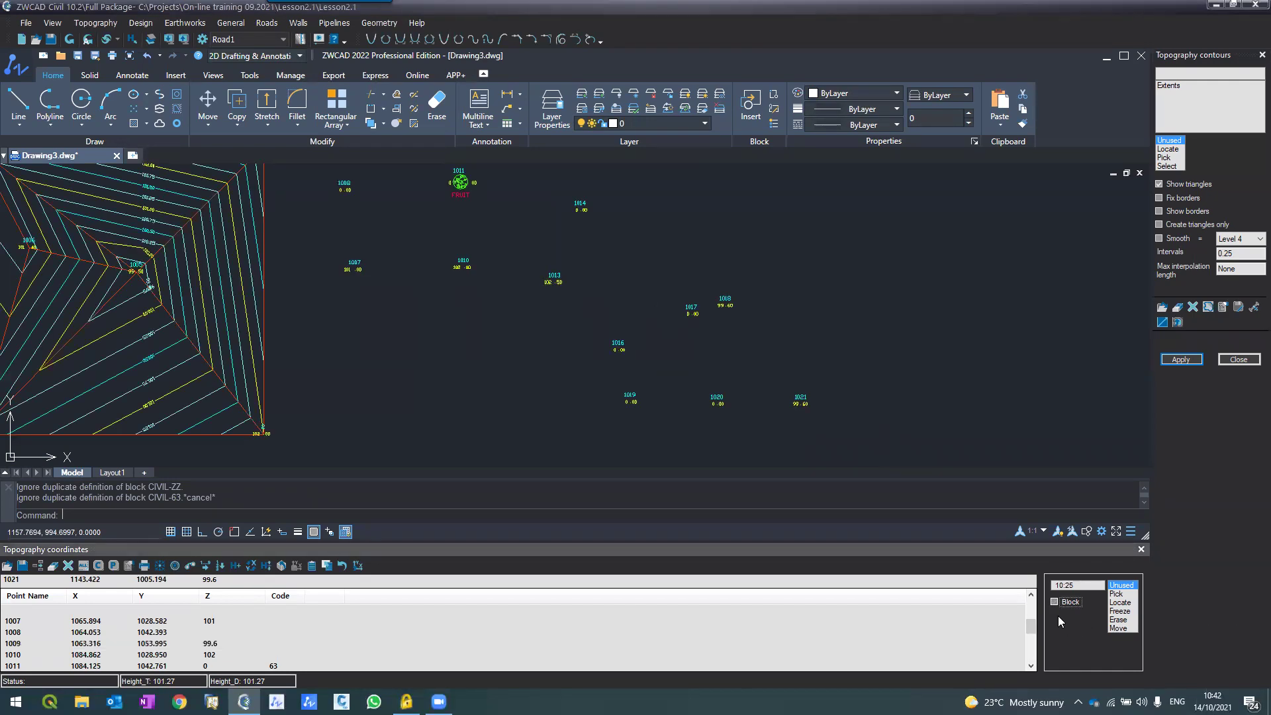
pyautogui.click(1116, 603)
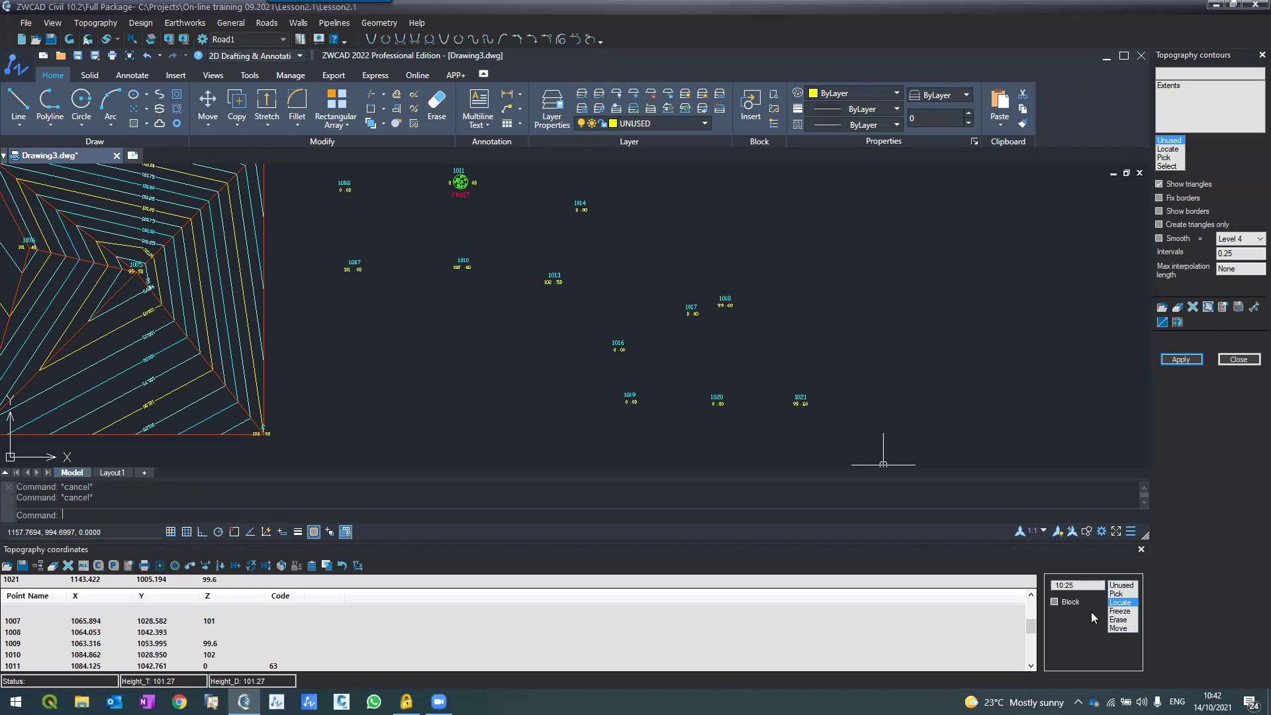
pyautogui.click(600, 273)
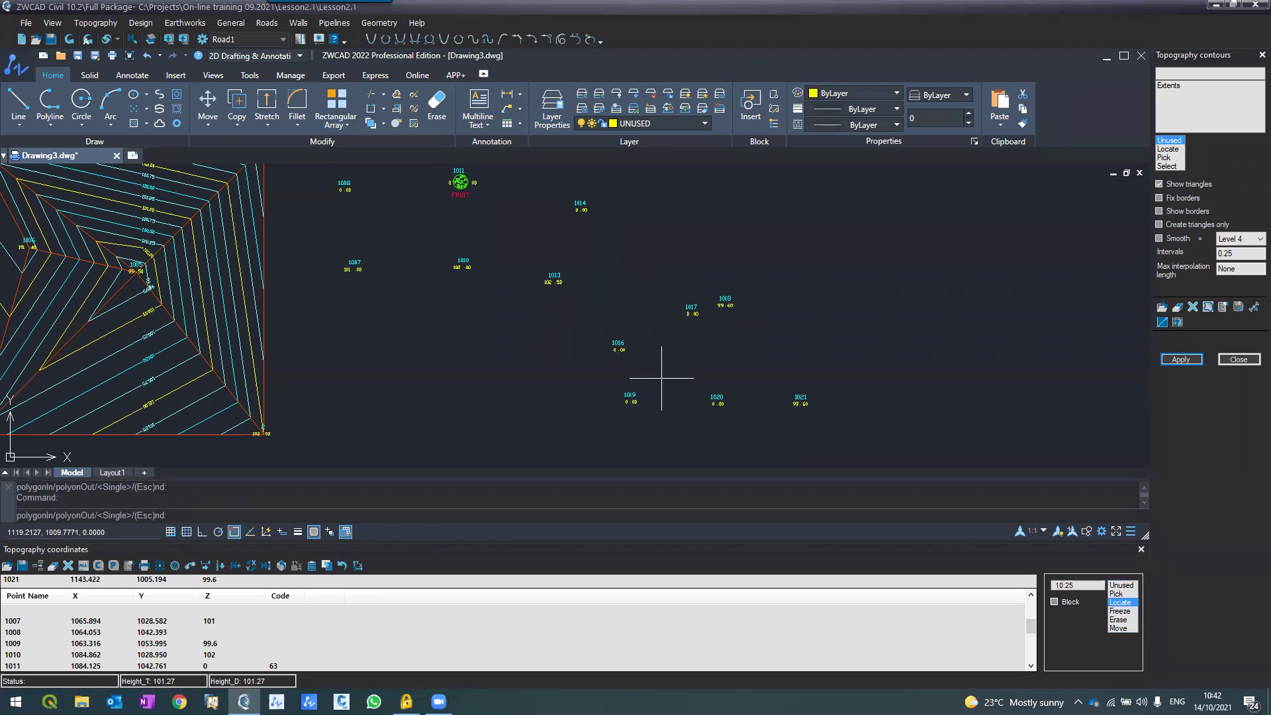
pyautogui.press('Escape')
pyautogui.press('Return')
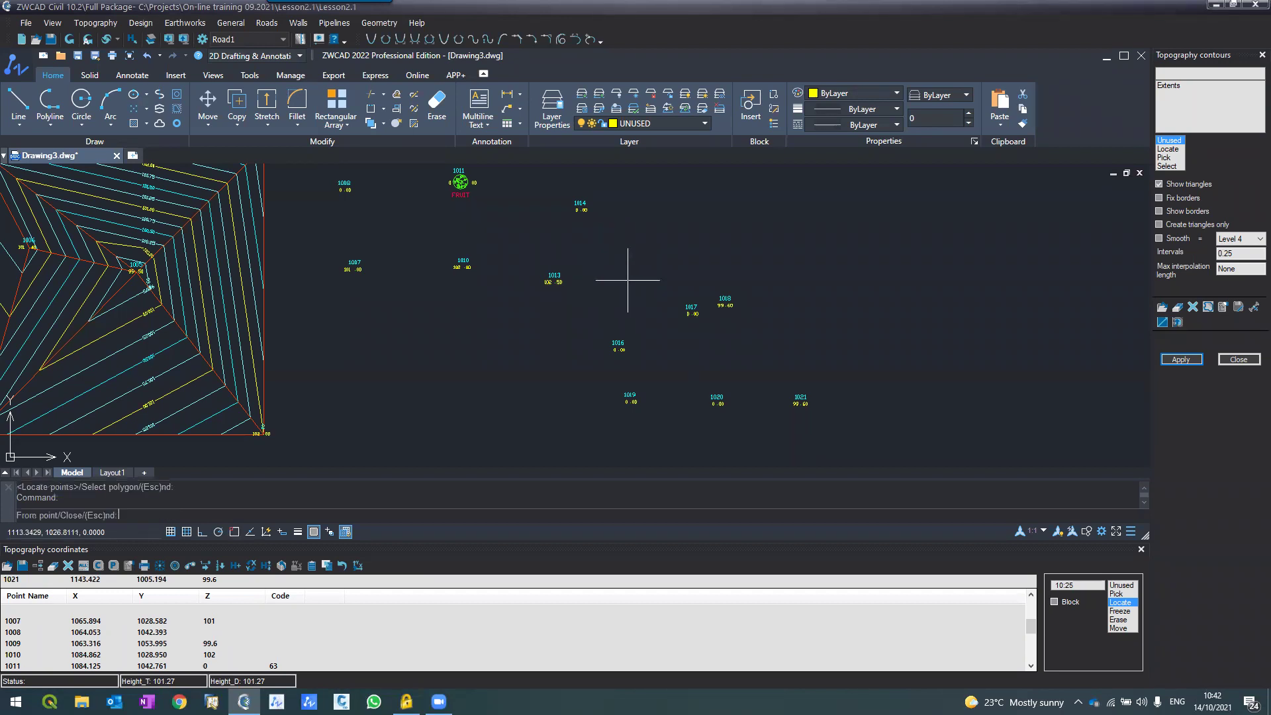
pyautogui.click(608, 253)
pyautogui.click(707, 302)
pyautogui.click(759, 434)
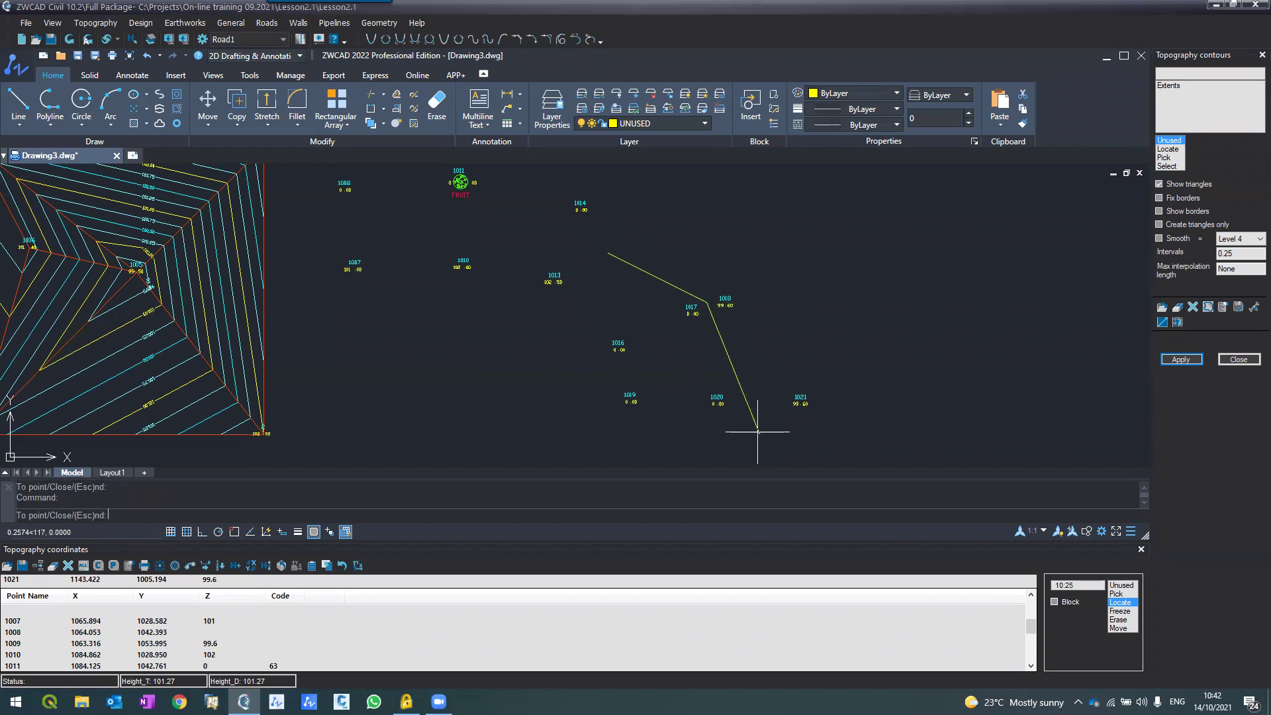
pyautogui.click(597, 427)
pyautogui.click(584, 320)
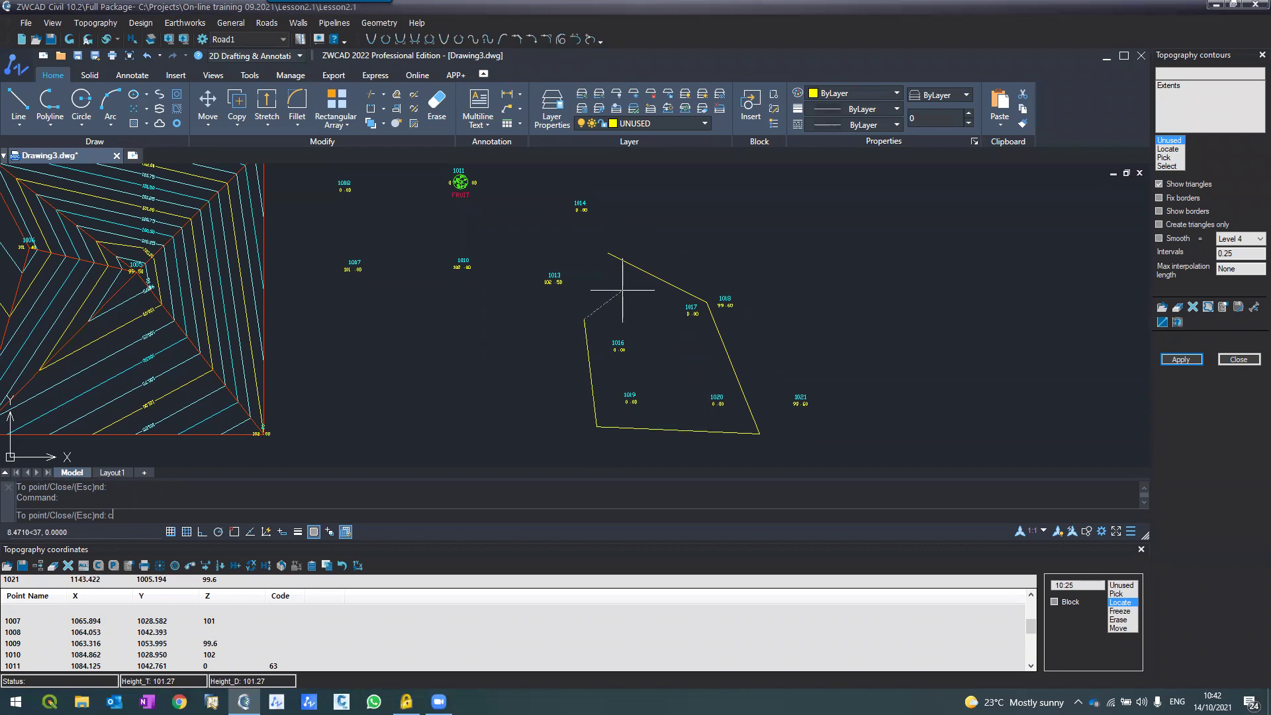
pyautogui.write('c')
pyautogui.press('Return')
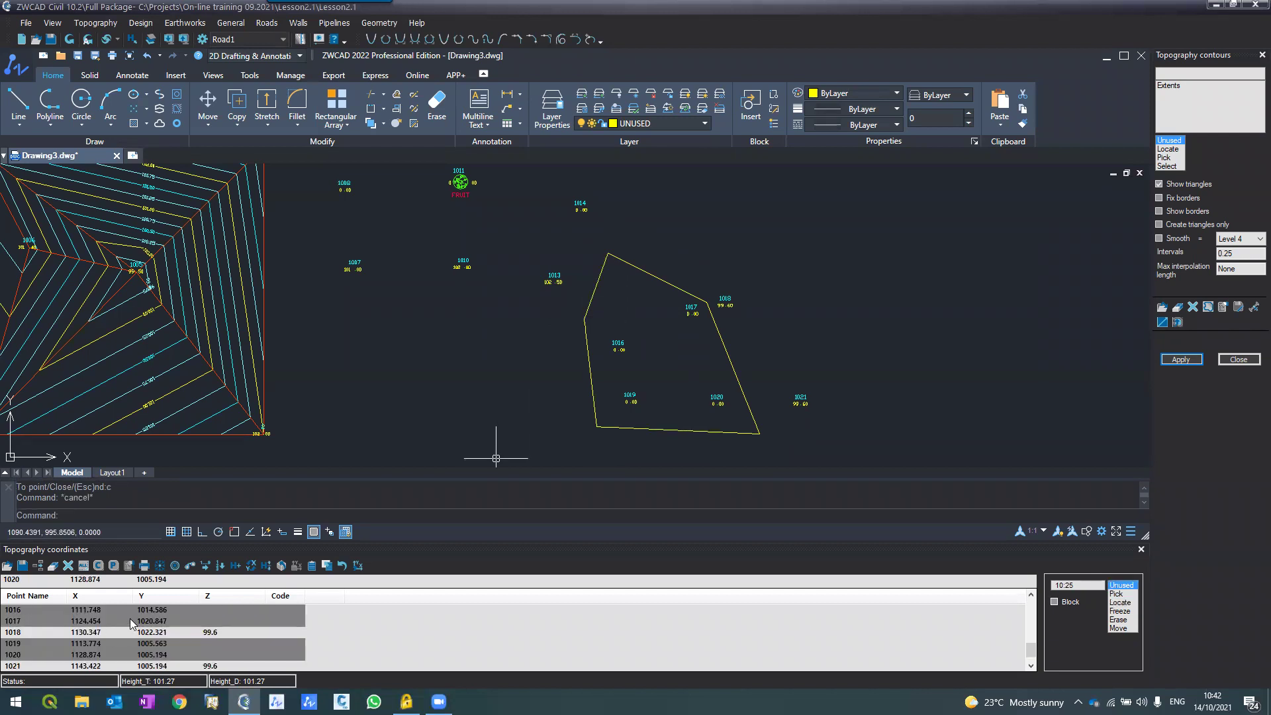
# Enable Block editing, set the Z height of the located points to 100.4, and refresh the drawing.
pyautogui.click(1056, 619)
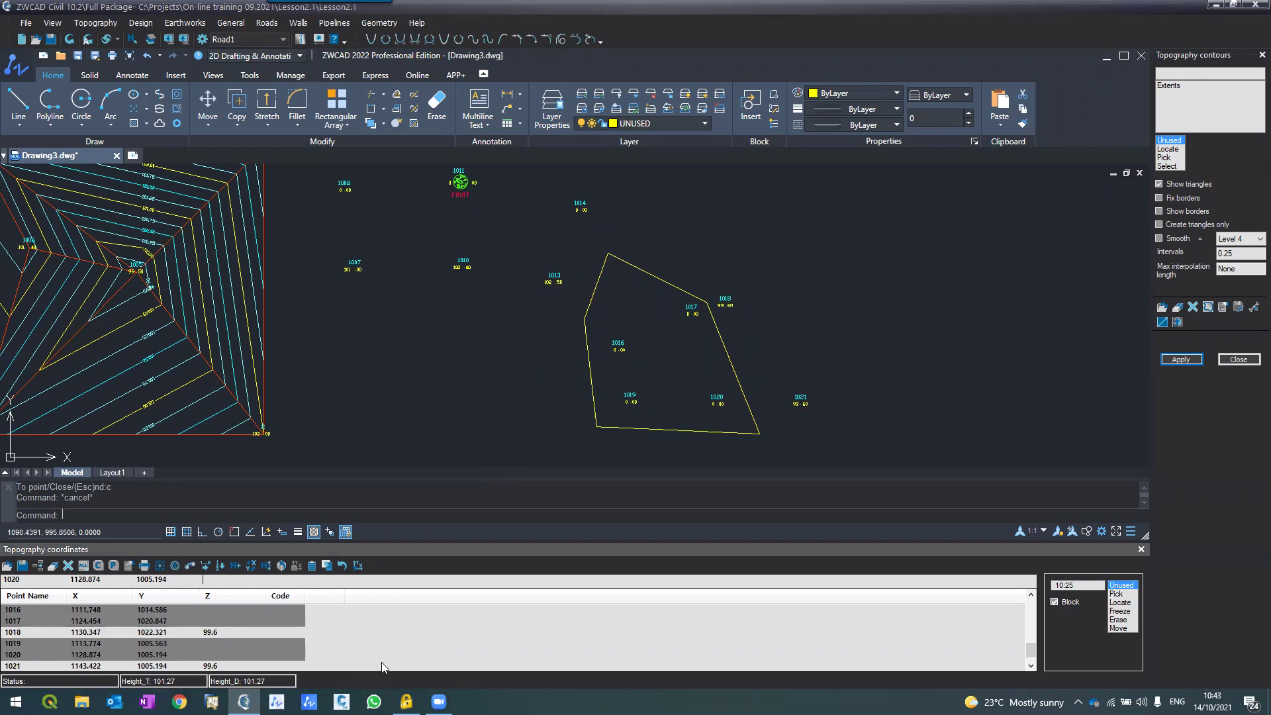
pyautogui.write('100.4')
pyautogui.click(69, 39)
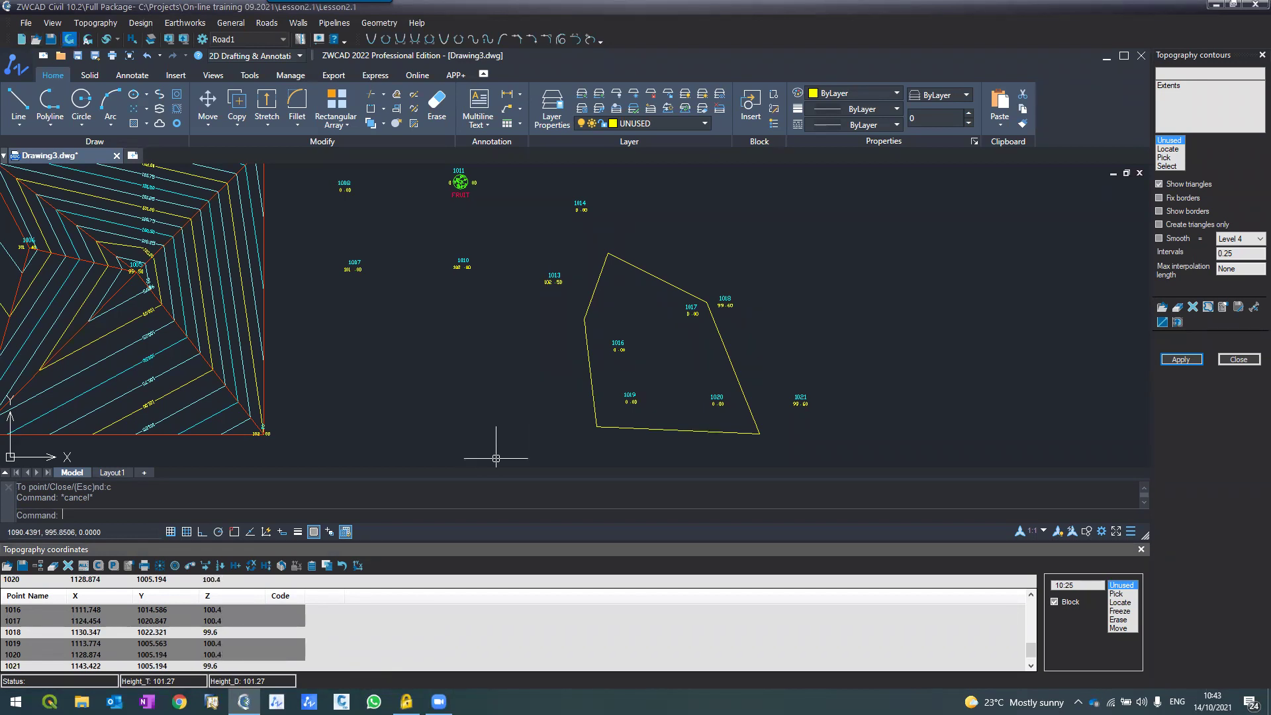
# Generate contours with triangles over all the topography points at 0.25 intervals.
pyautogui.scroll(2, 566, 312)
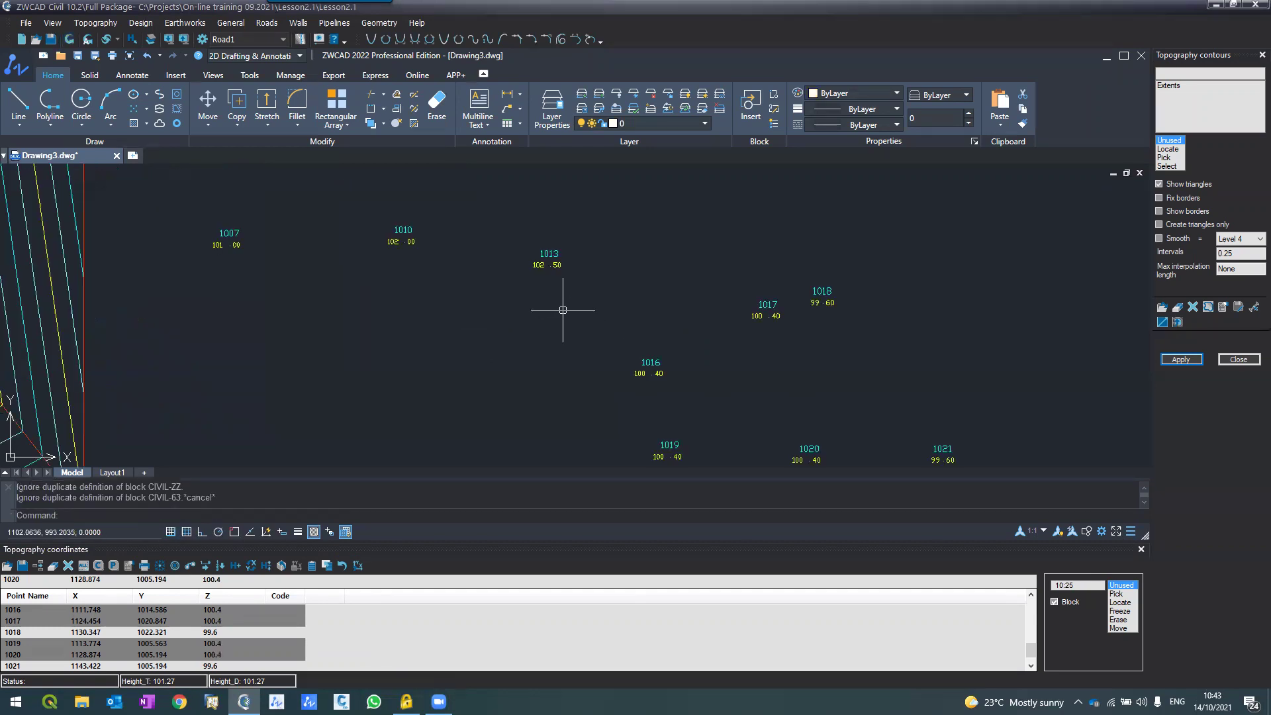
pyautogui.scroll(-3, 571, 357)
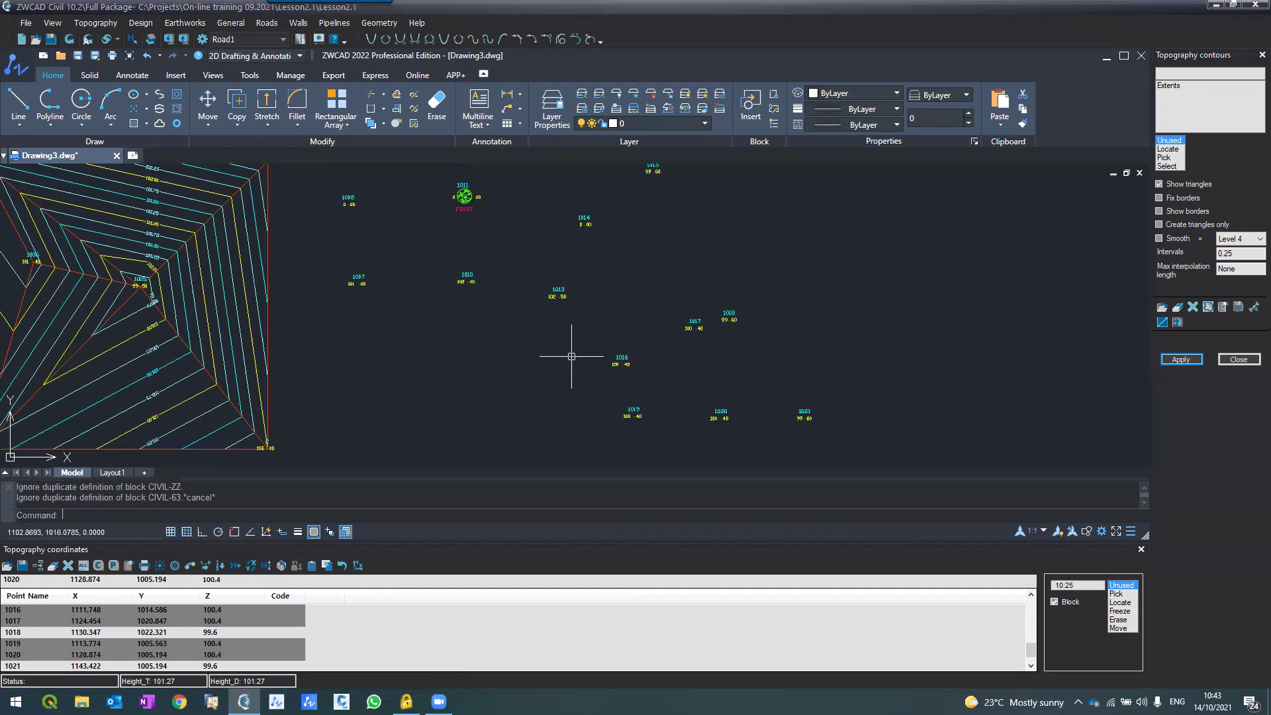
pyautogui.scroll(4, 440, 283)
pyautogui.scroll(-4, 439, 325)
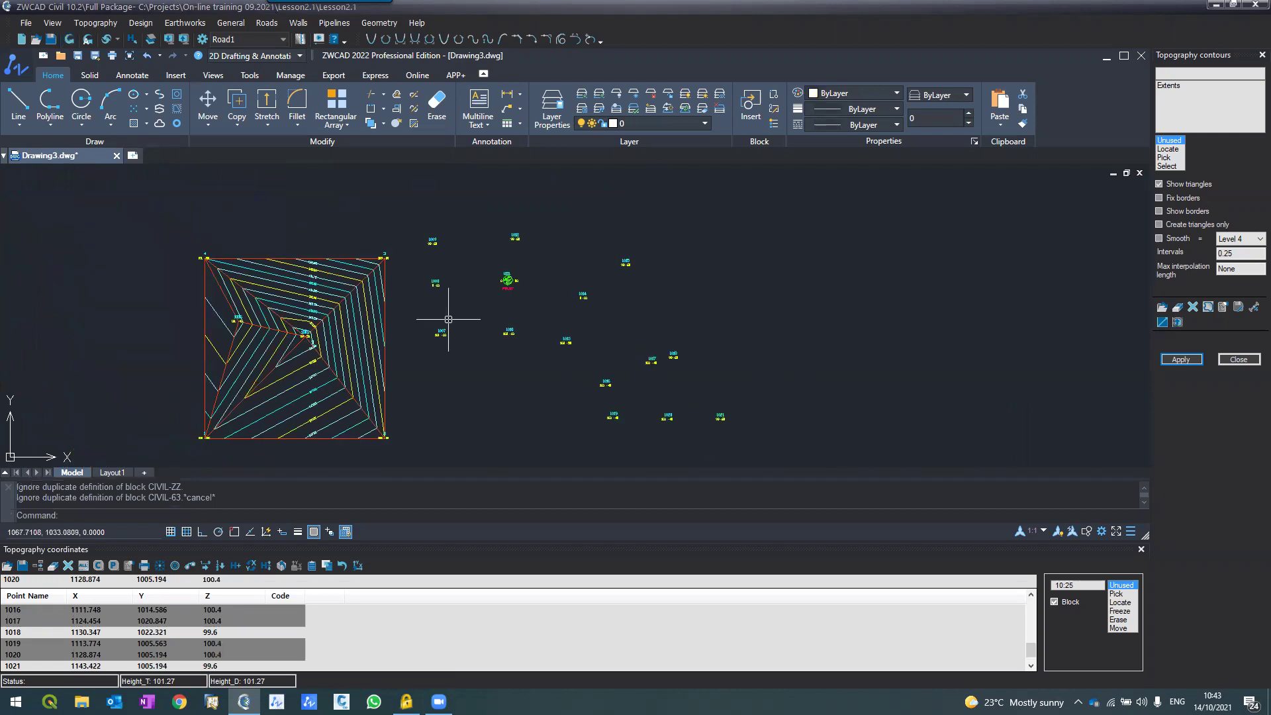
pyautogui.scroll(4, 442, 277)
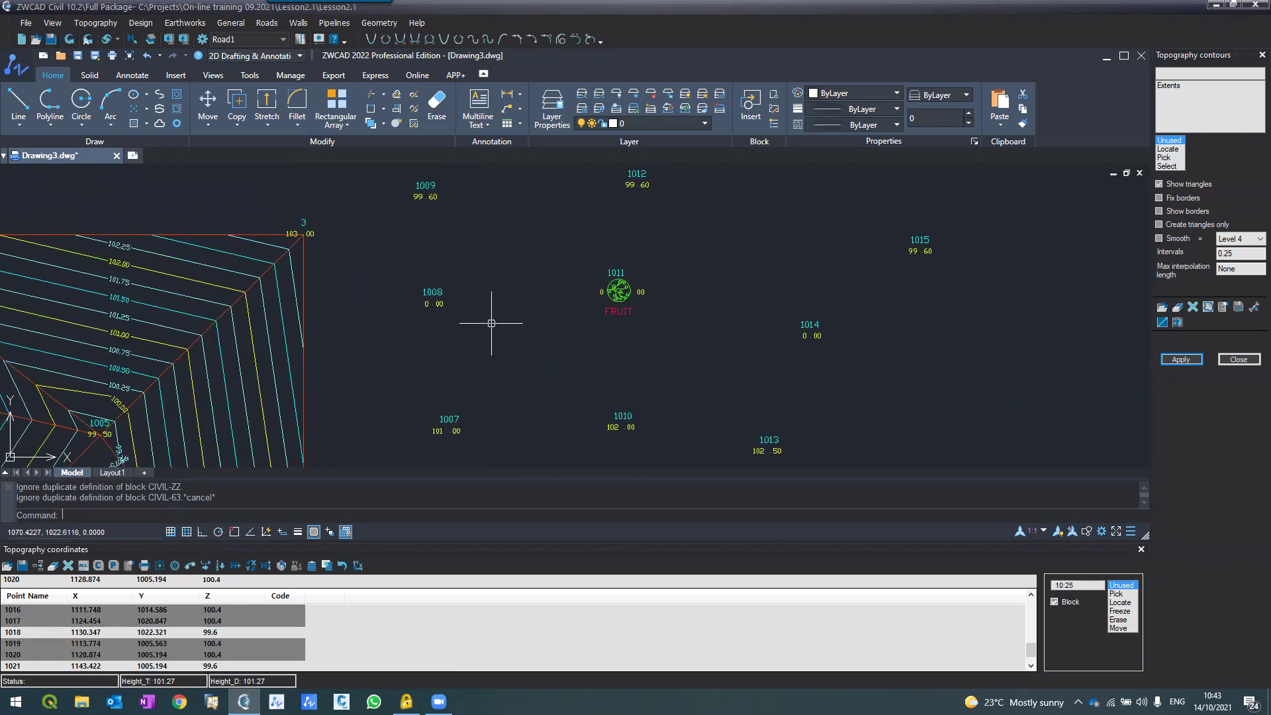
pyautogui.scroll(-2, 489, 323)
pyautogui.scroll(-4, 463, 303)
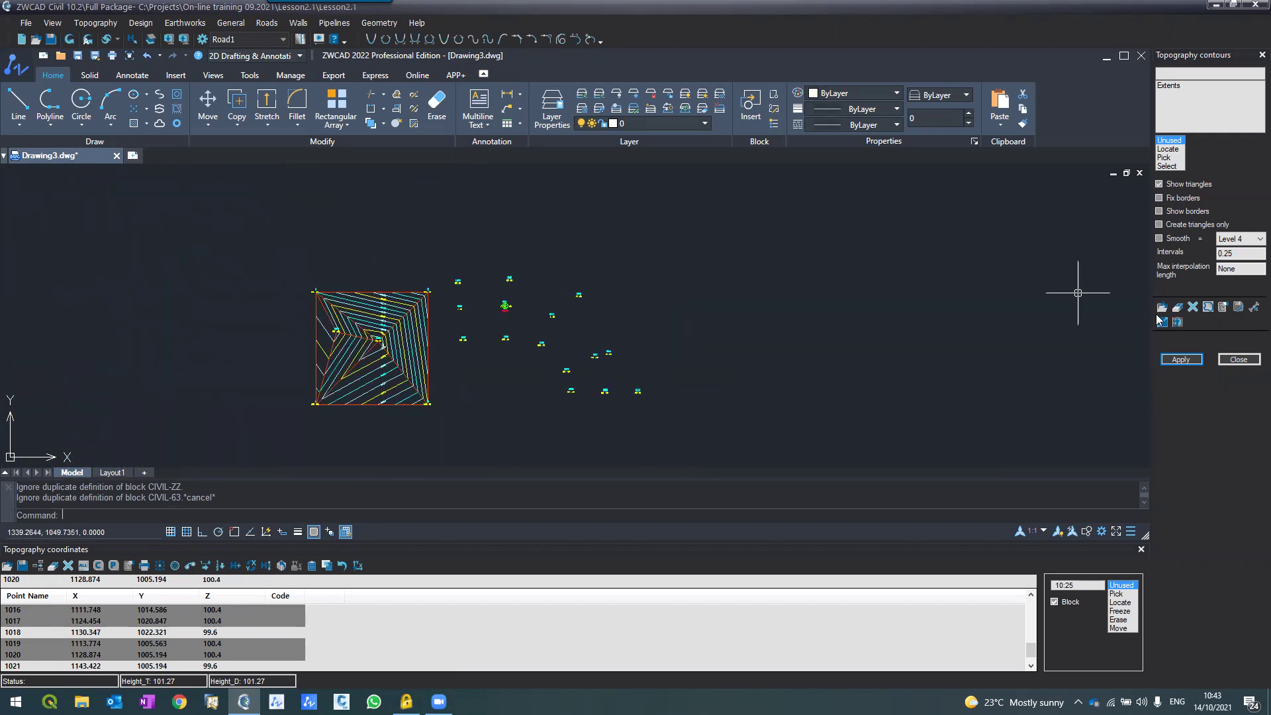
pyautogui.click(1181, 359)
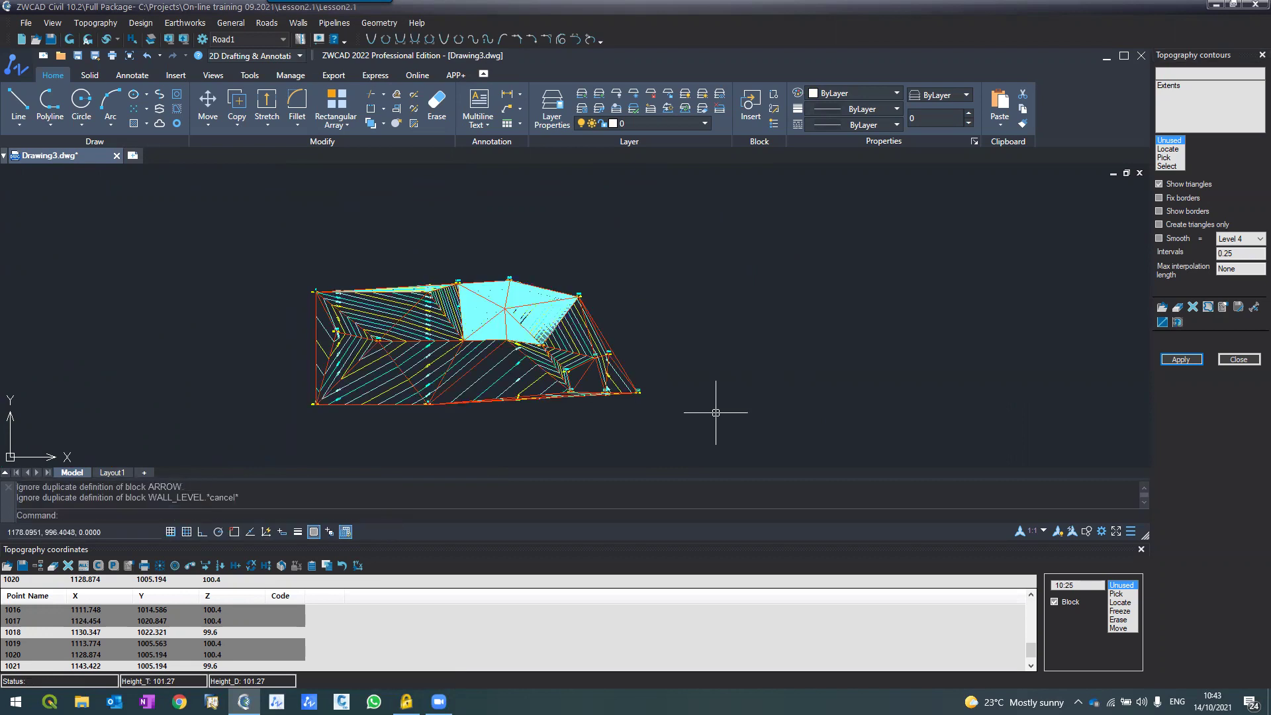
# Examine the generated contours and triangles in the area between points 1007, 1009, 1012, 1015 and 1013.
pyautogui.scroll(2, 531, 323)
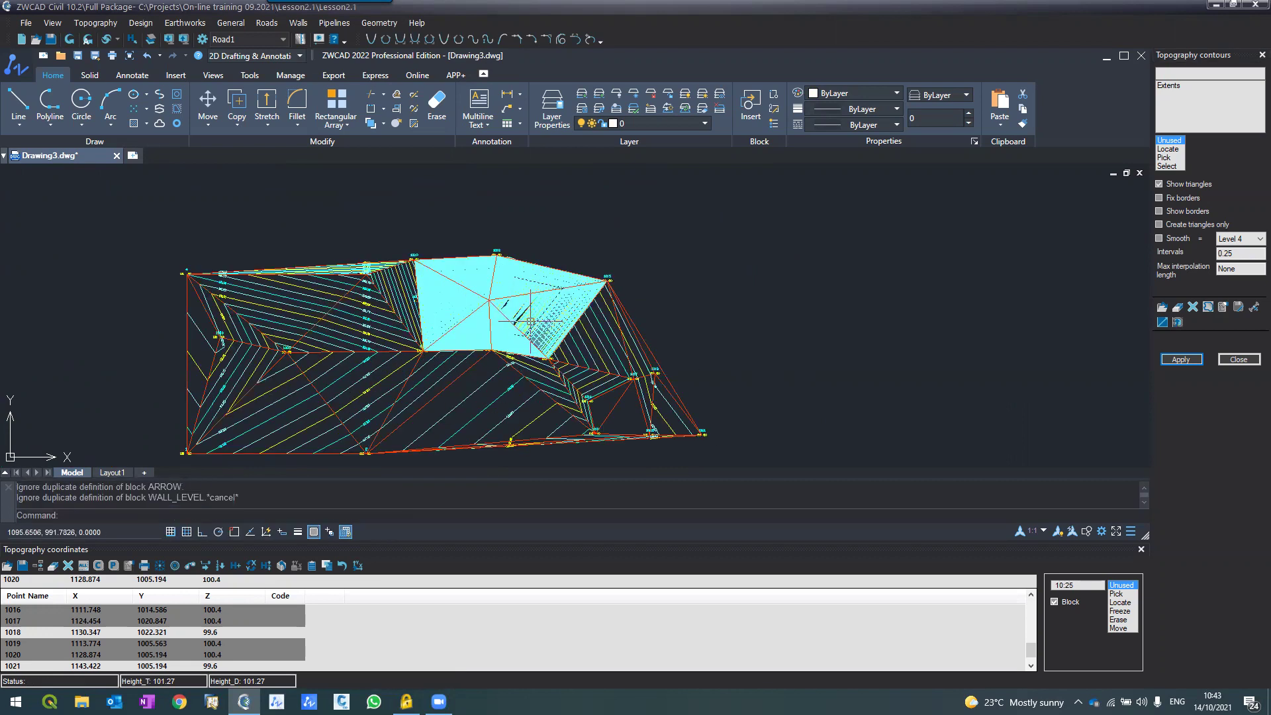
pyautogui.scroll(2, 530, 322)
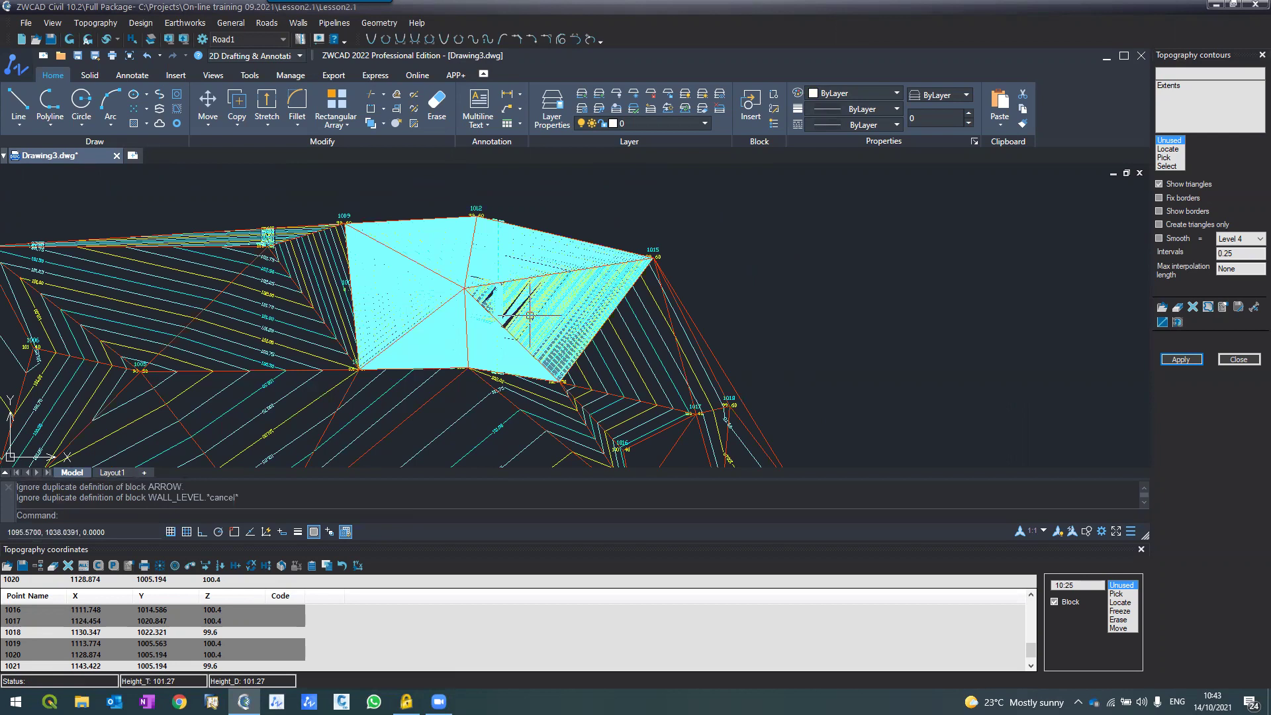
pyautogui.scroll(4, 516, 306)
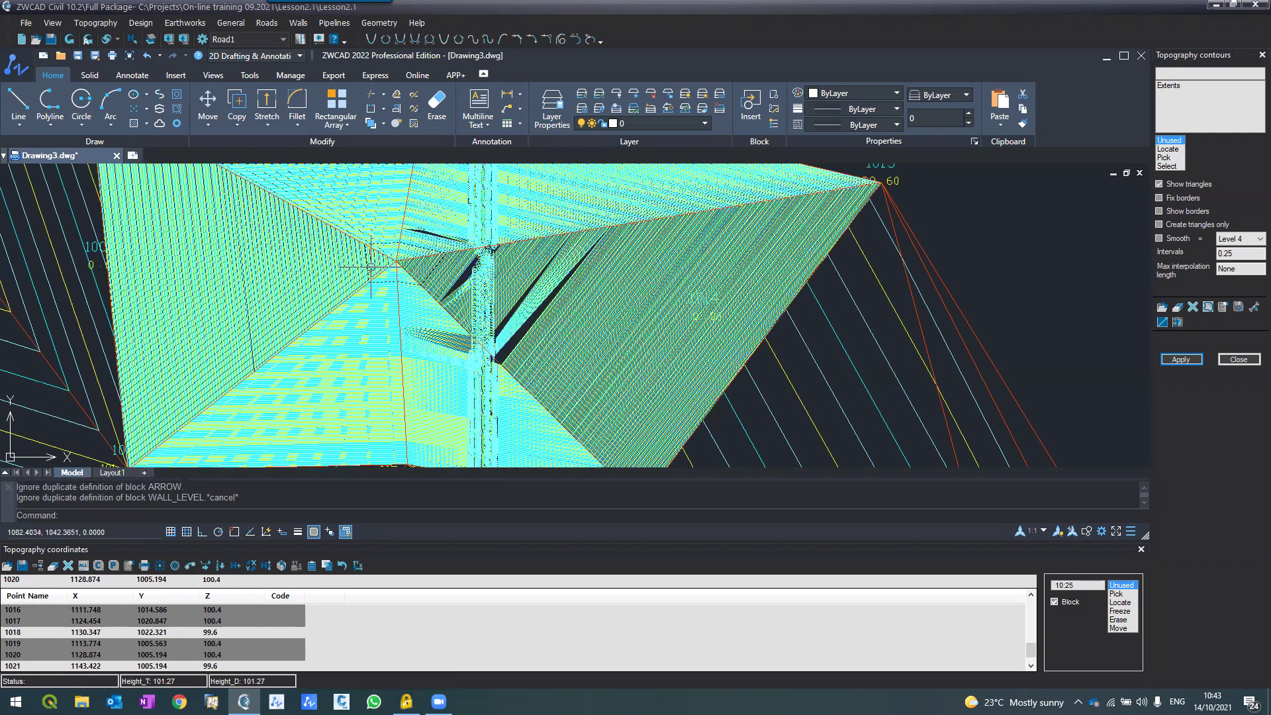
pyautogui.moveTo(372, 266); pyautogui.dragTo(420, 313, button='middle')
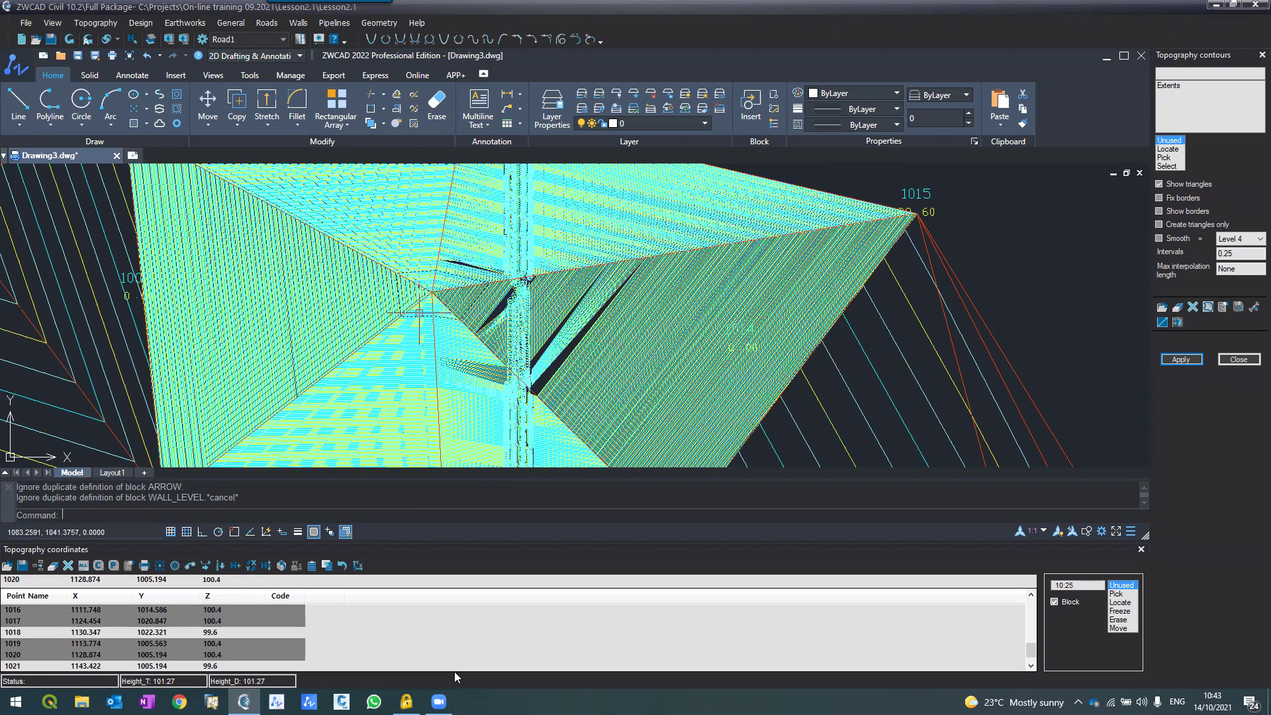
pyautogui.scroll(1, 455, 671)
pyautogui.moveTo(1030, 646)
pyautogui.mouseDown()
pyautogui.moveTo(1024, 608)
pyautogui.moveTo(950, 595)
pyautogui.mouseUp()
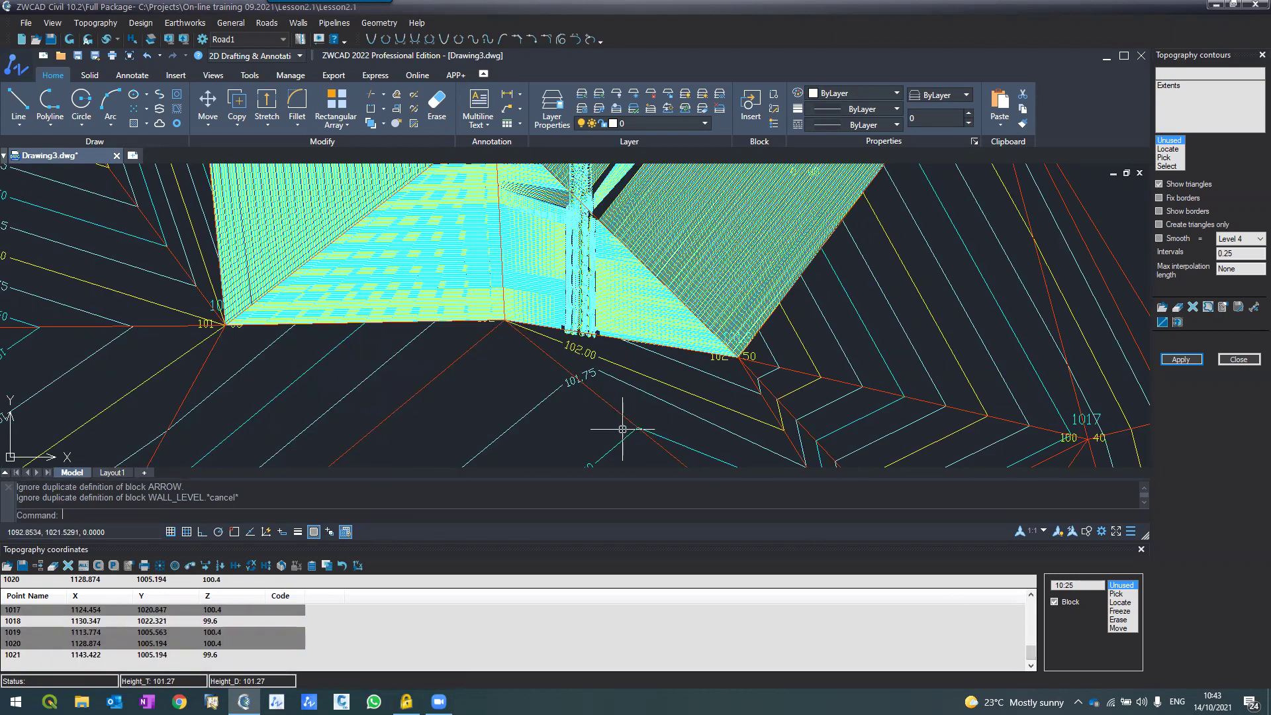
pyautogui.scroll(-5, 622, 429)
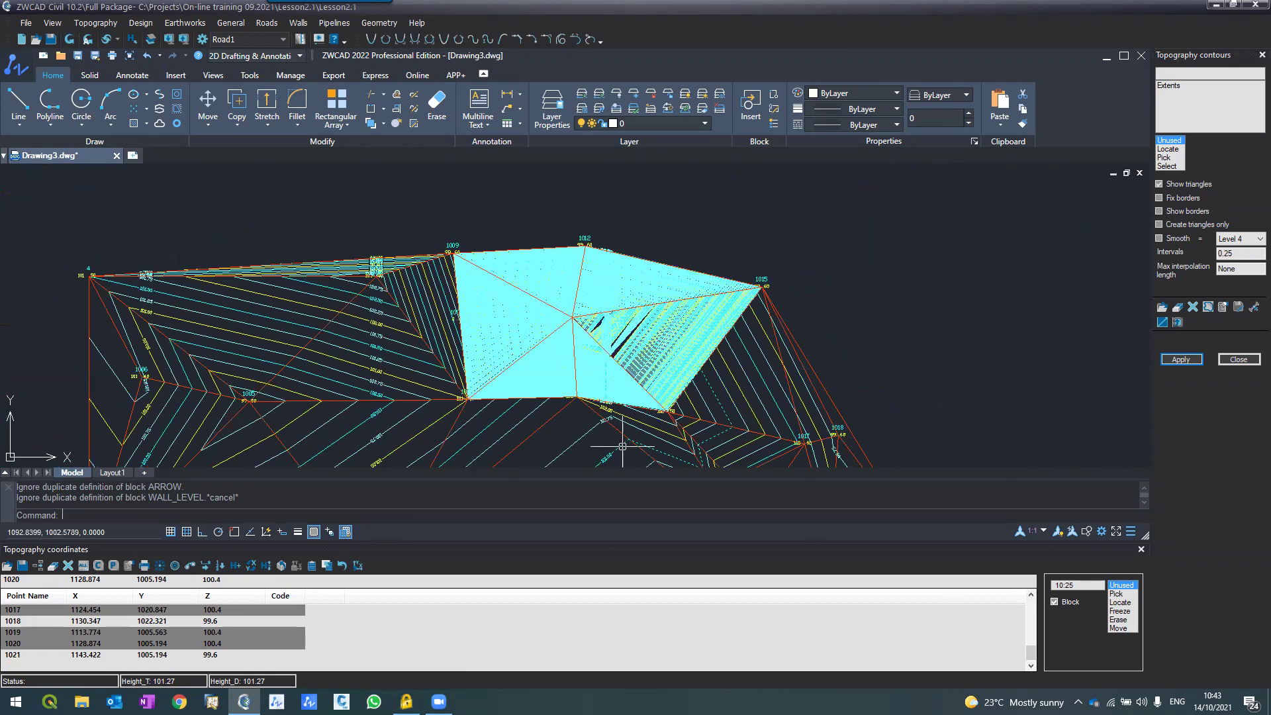
pyautogui.scroll(4, 596, 341)
pyautogui.scroll(-4, 546, 282)
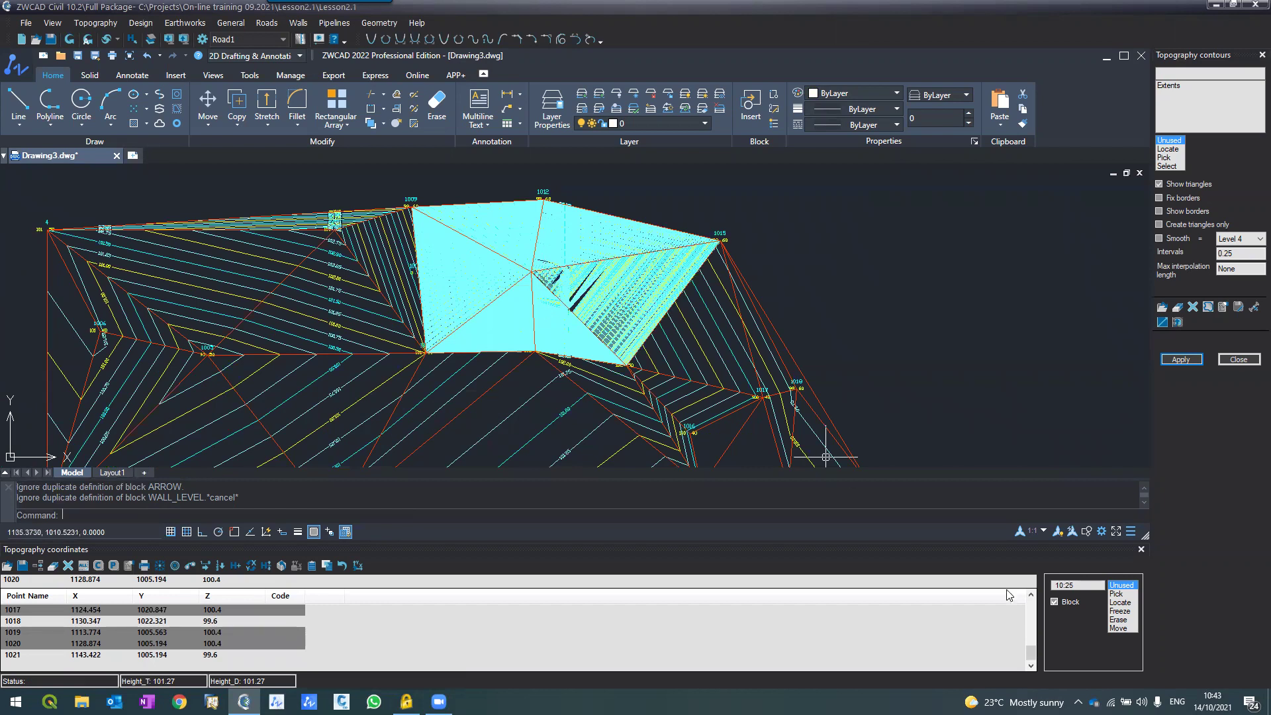
# Turn off Block editing and find all topography points whose height is at most 50.
pyautogui.click(1018, 628)
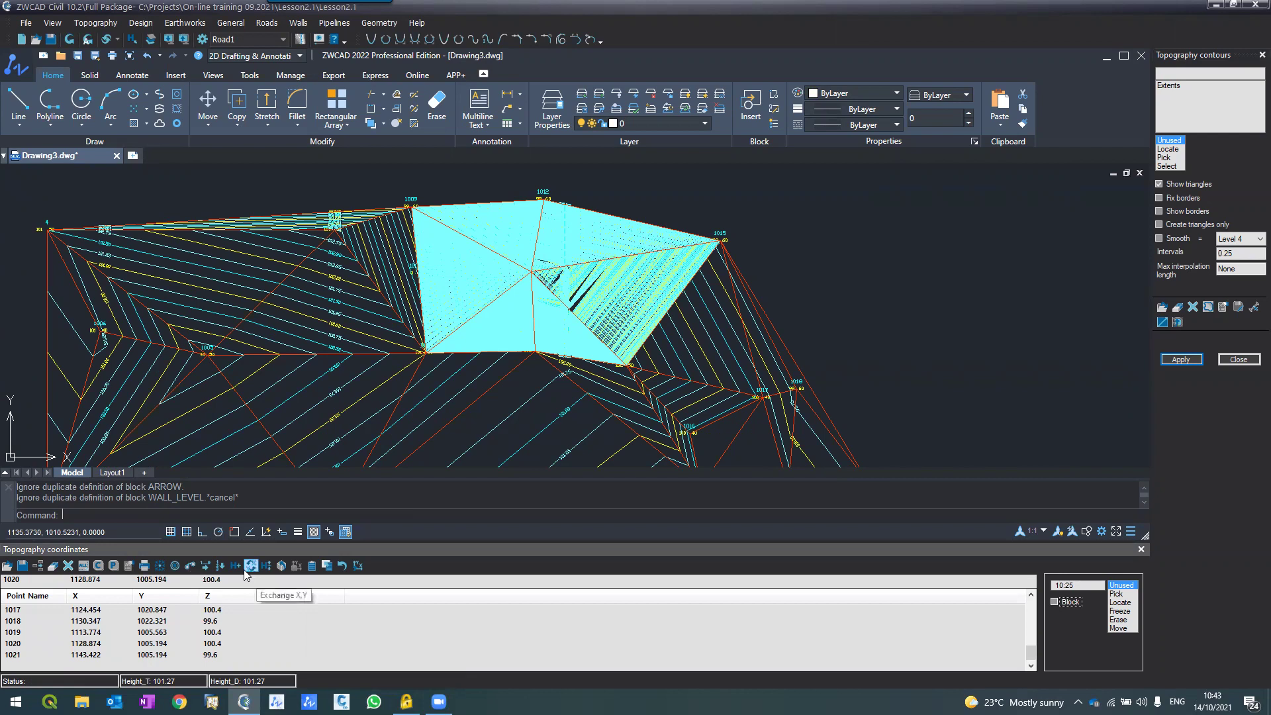
pyautogui.click(190, 566)
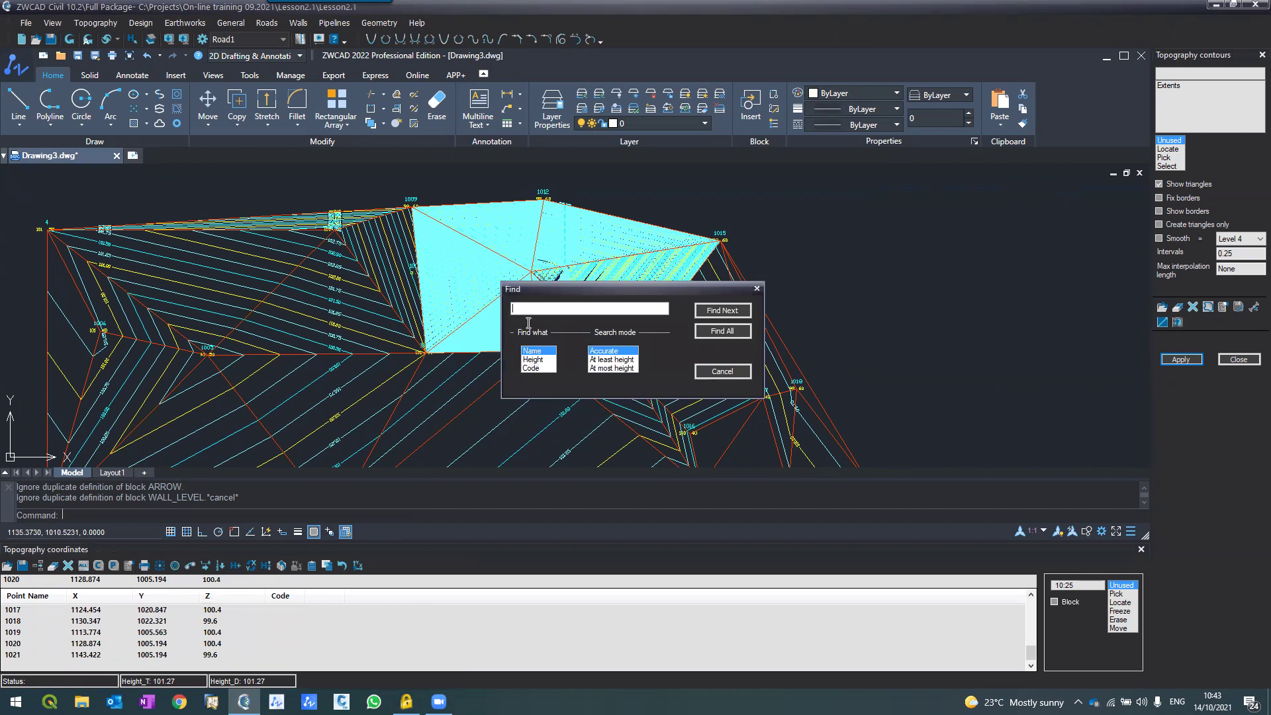
pyautogui.click(535, 359)
pyautogui.click(596, 368)
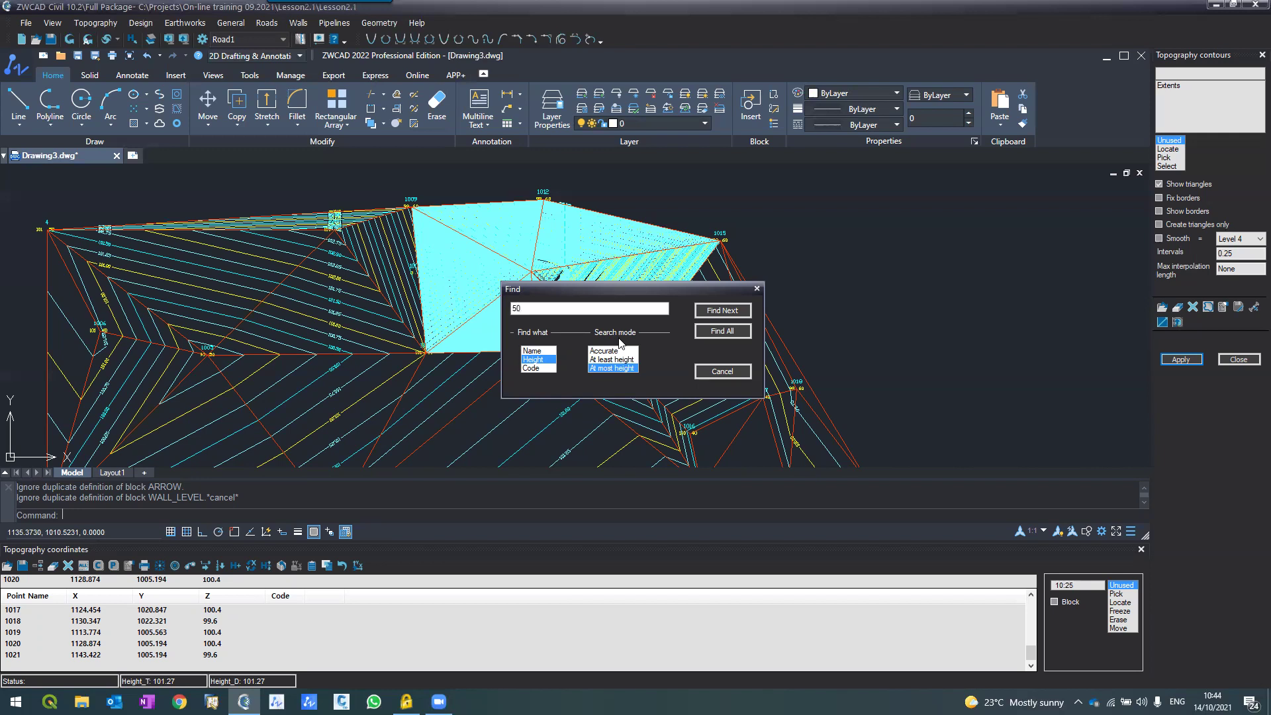
pyautogui.click(720, 333)
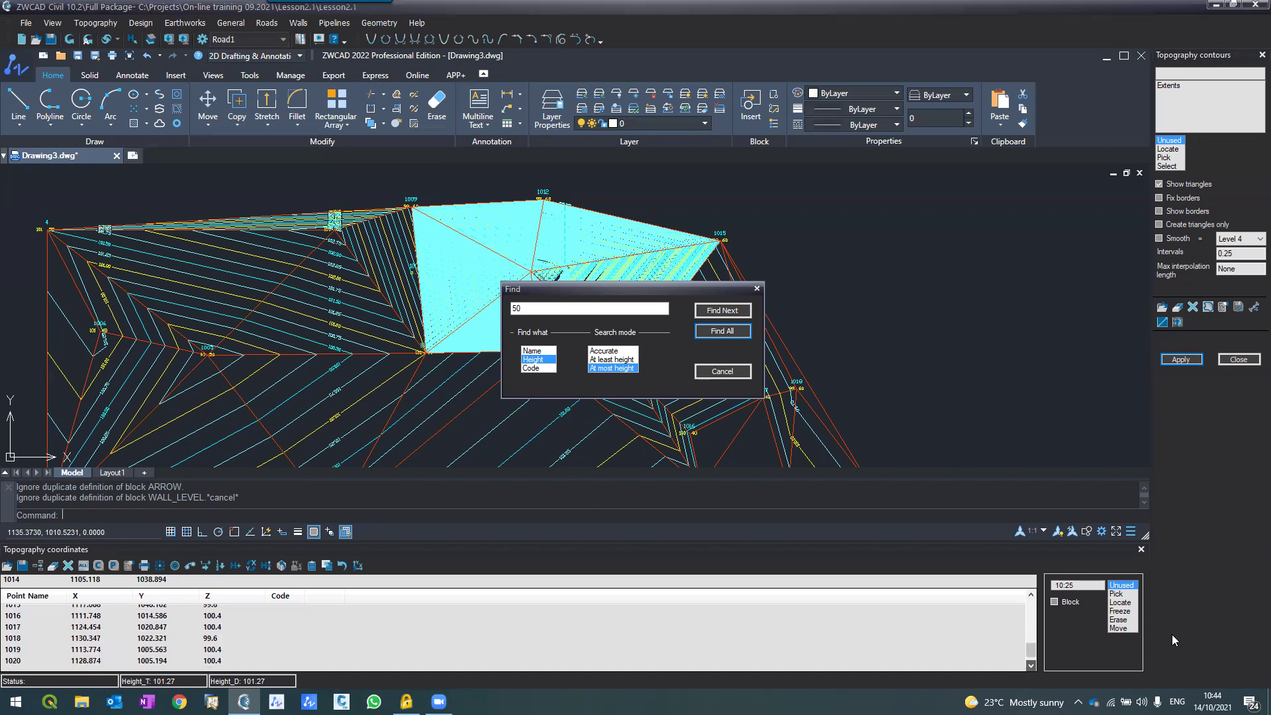
# Enable Block editing, delete the found points 1008, 1011 and 1014 from the coordinates table, and close the search.
pyautogui.click(1030, 595)
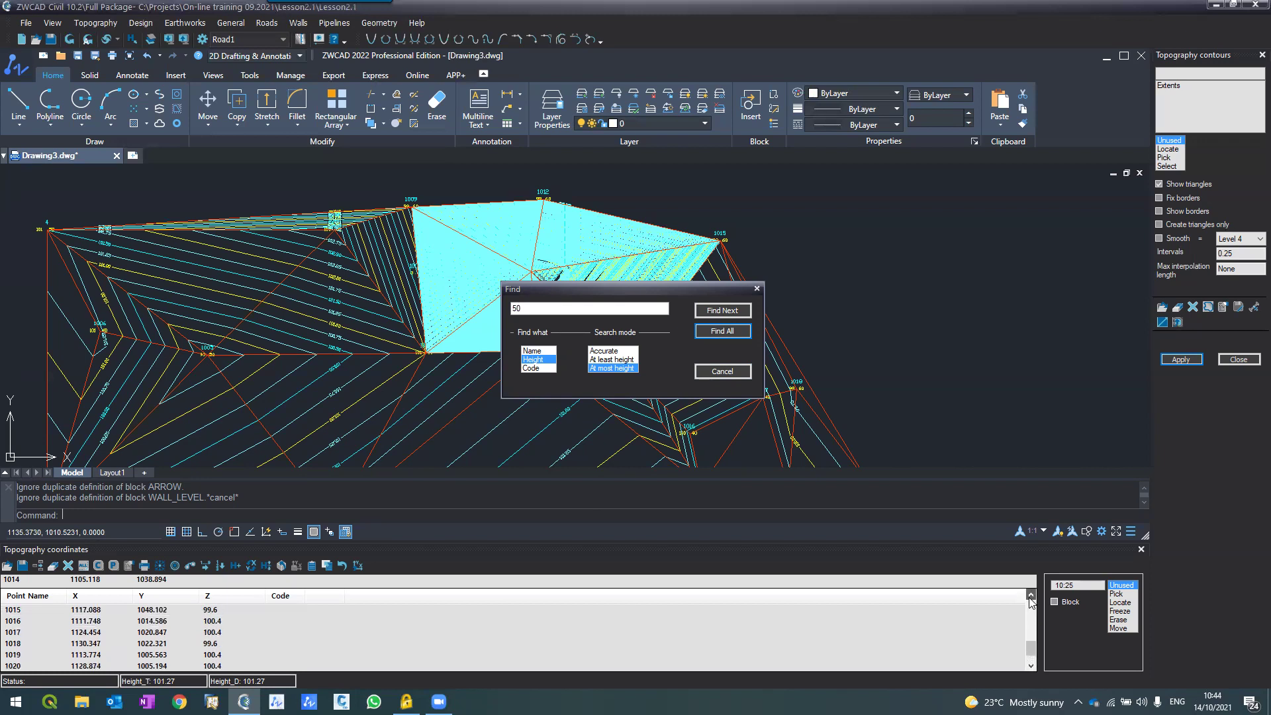
pyautogui.click(1030, 595)
pyautogui.click(1030, 596)
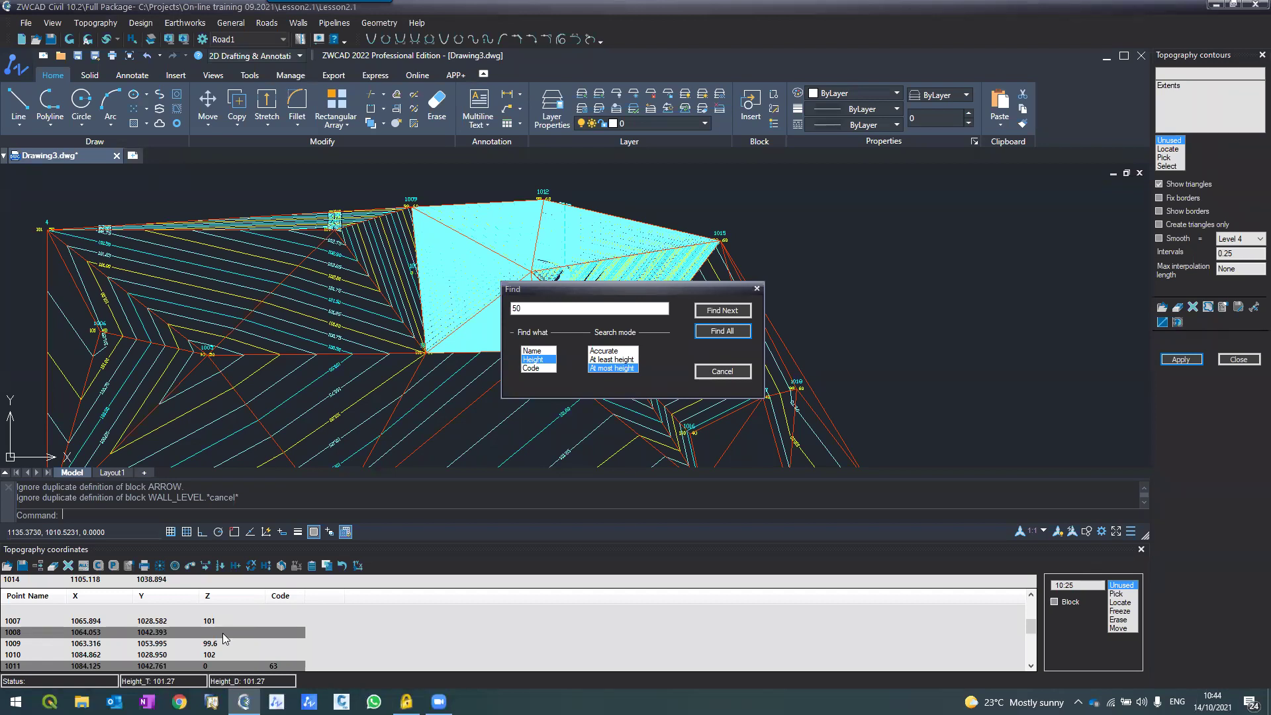
pyautogui.click(1055, 601)
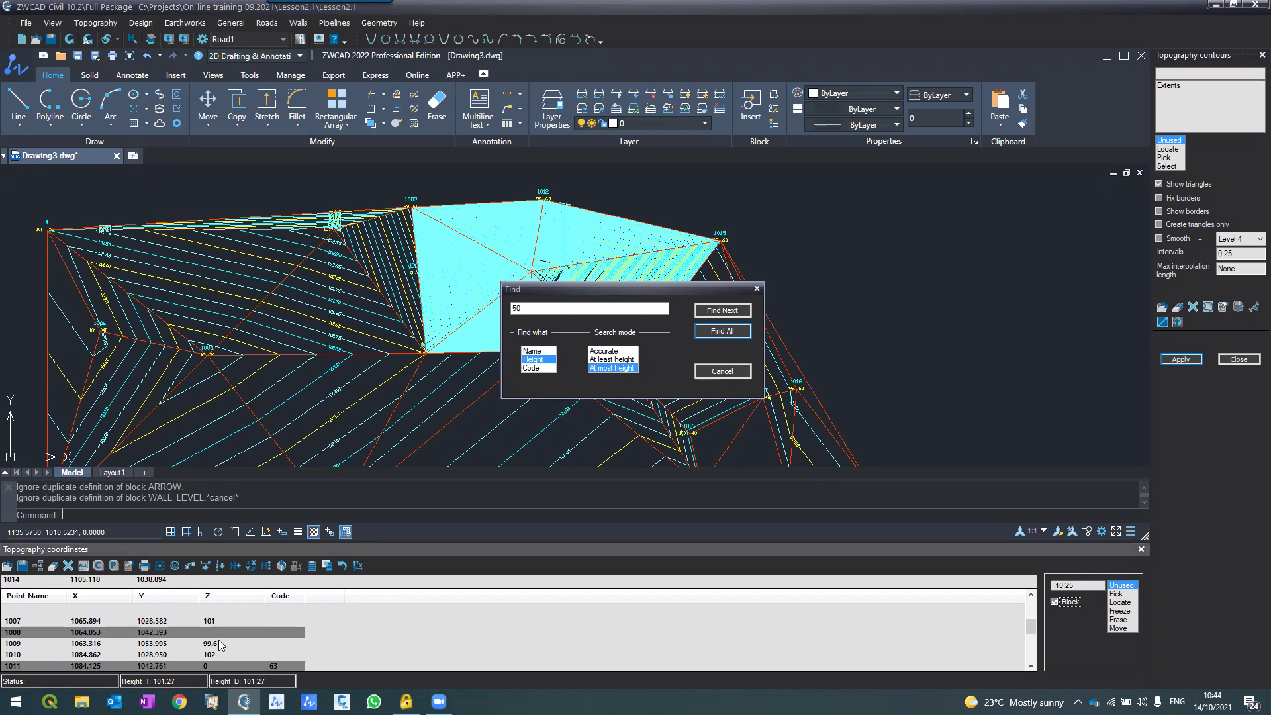
pyautogui.click(52, 566)
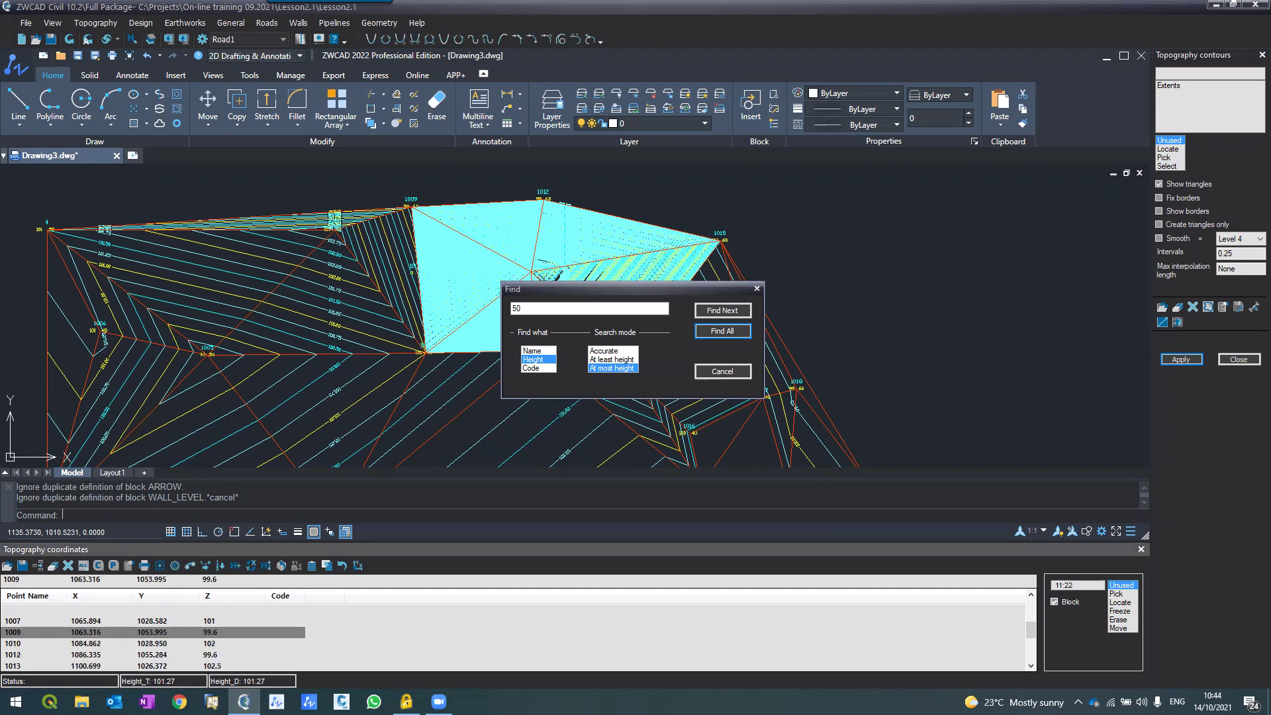
pyautogui.click(708, 372)
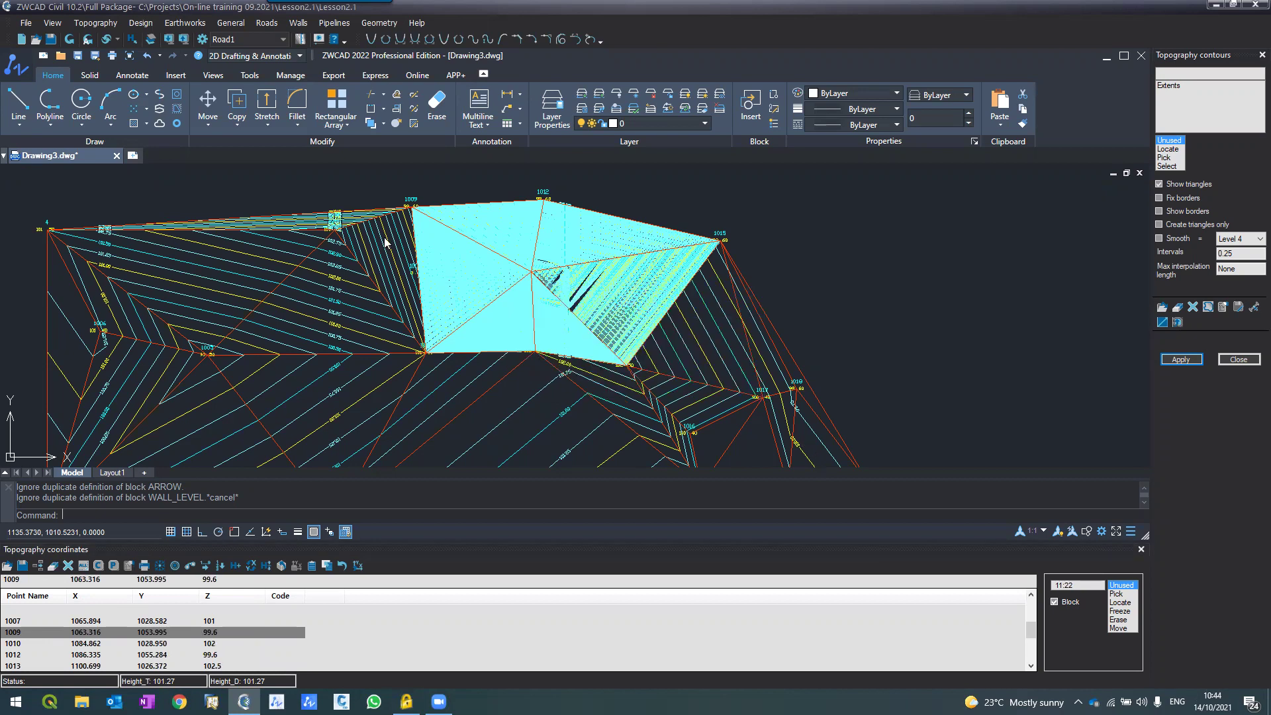
# Refresh the drawing and regenerate the contours with triangles from the remaining points at 0.25 intervals.
pyautogui.click(69, 41)
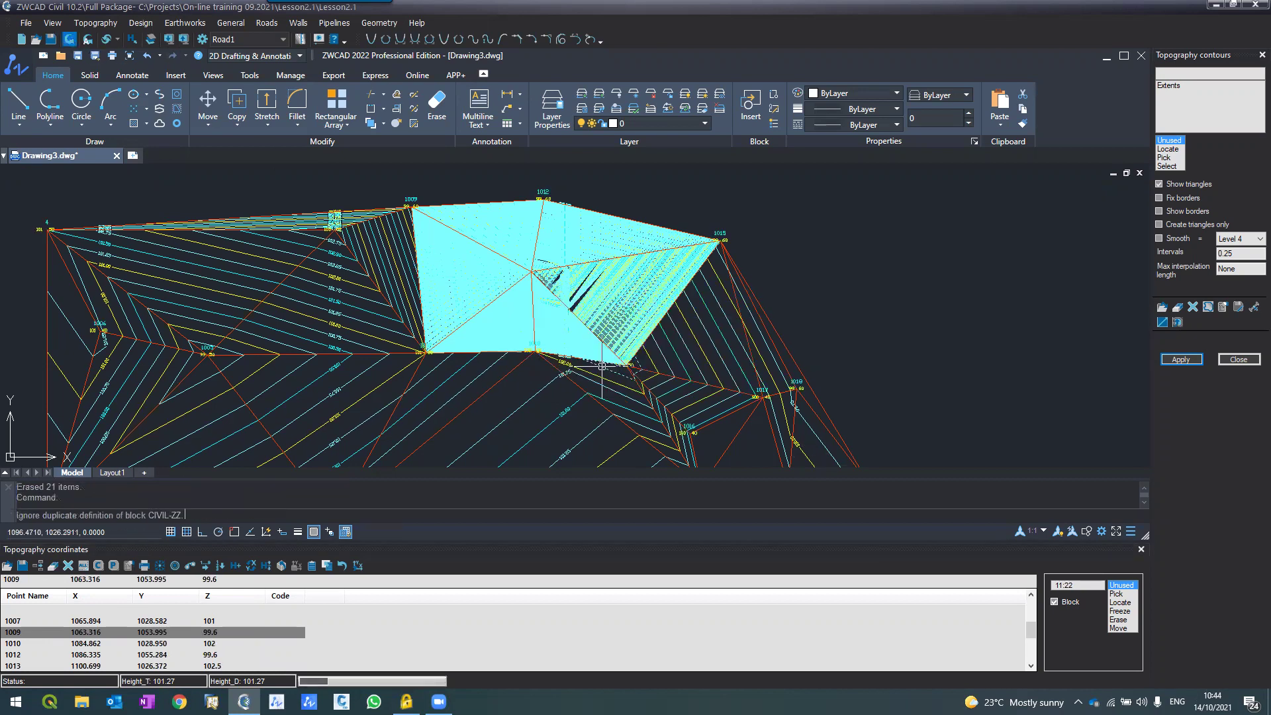
pyautogui.click(1181, 359)
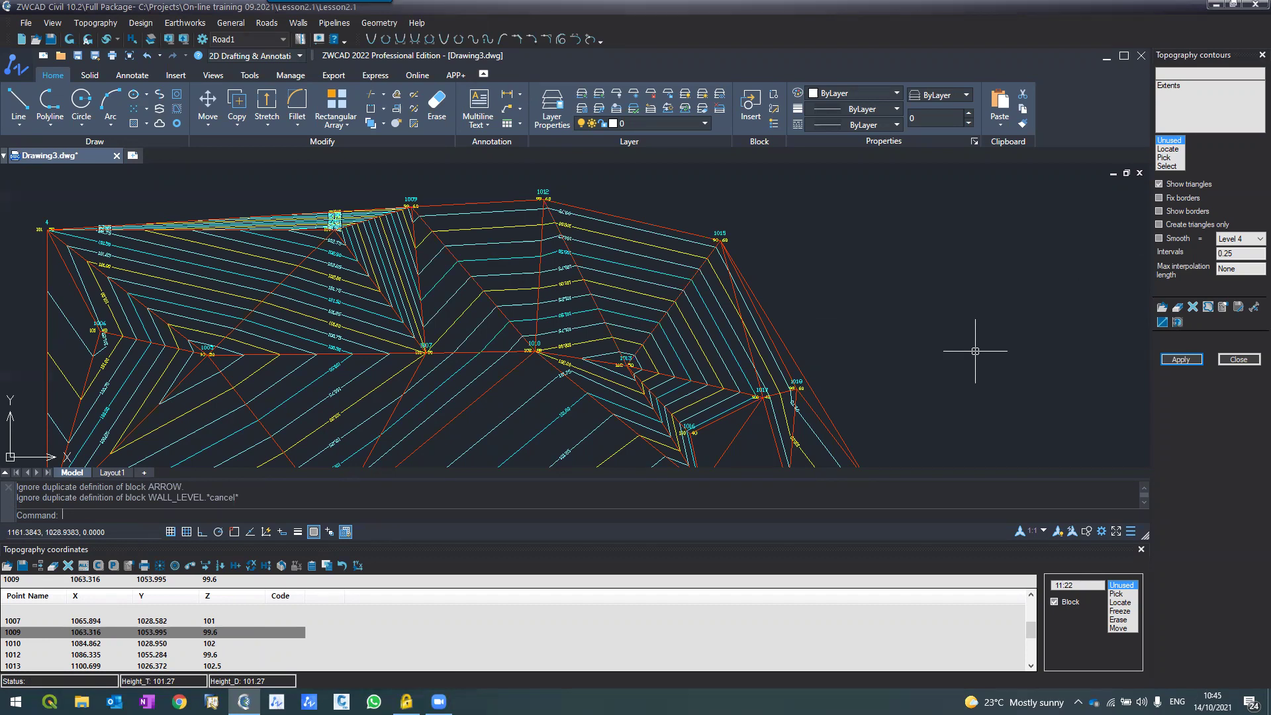
pyautogui.scroll(-5, 467, 283)
pyautogui.scroll(3, 467, 283)
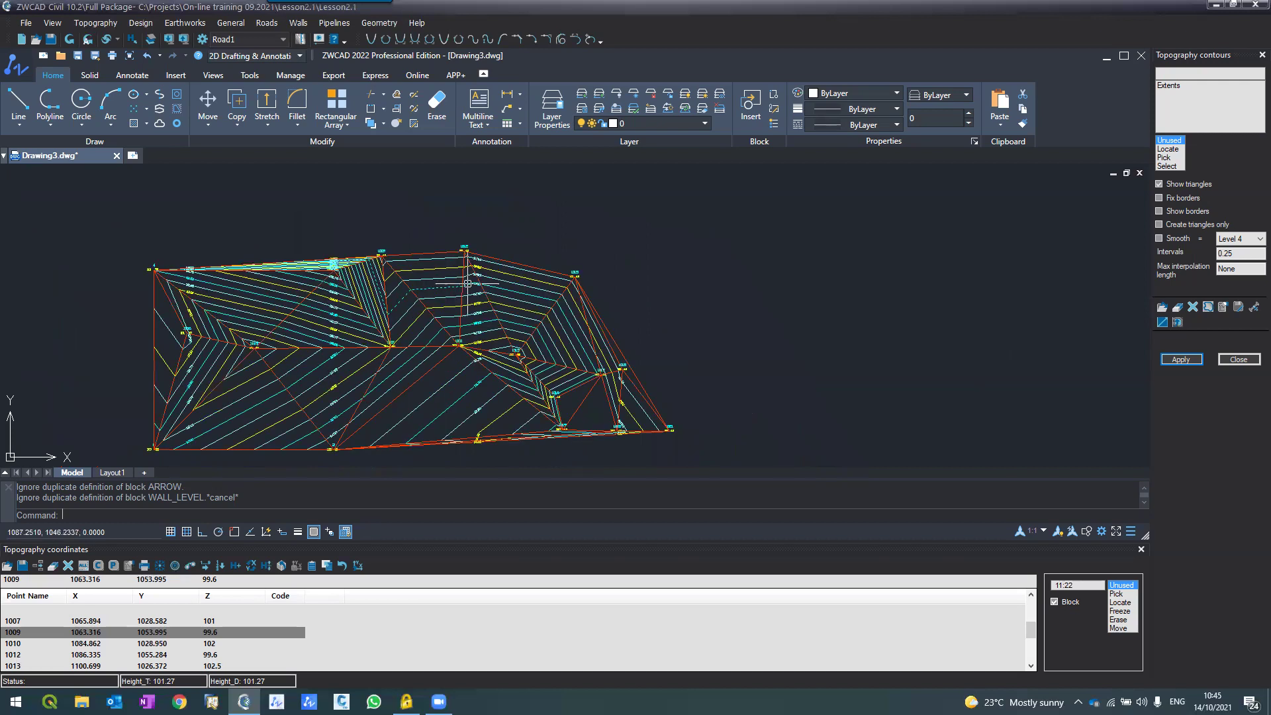
pyautogui.scroll(-2, 470, 291)
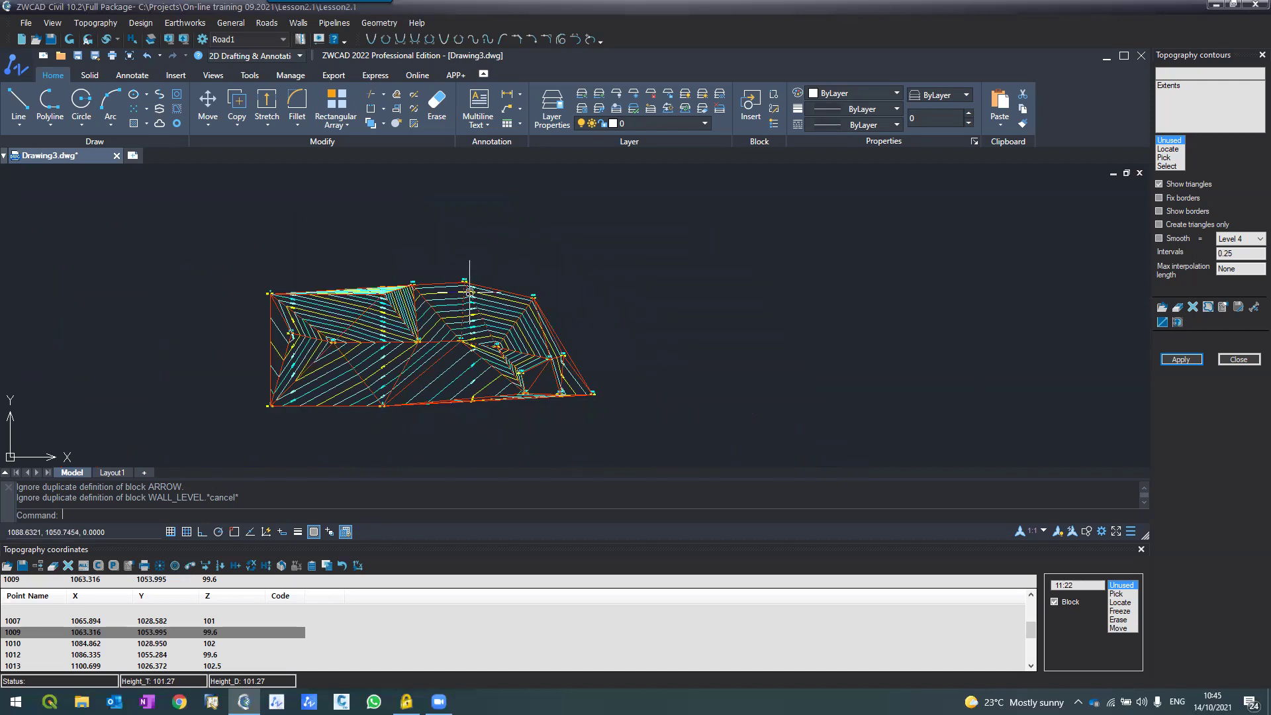
# Look over the regenerated contours, enter 50 as the at-most height in the point search, and close the search.
pyautogui.scroll(3, 469, 291)
pyautogui.scroll(-3, 406, 349)
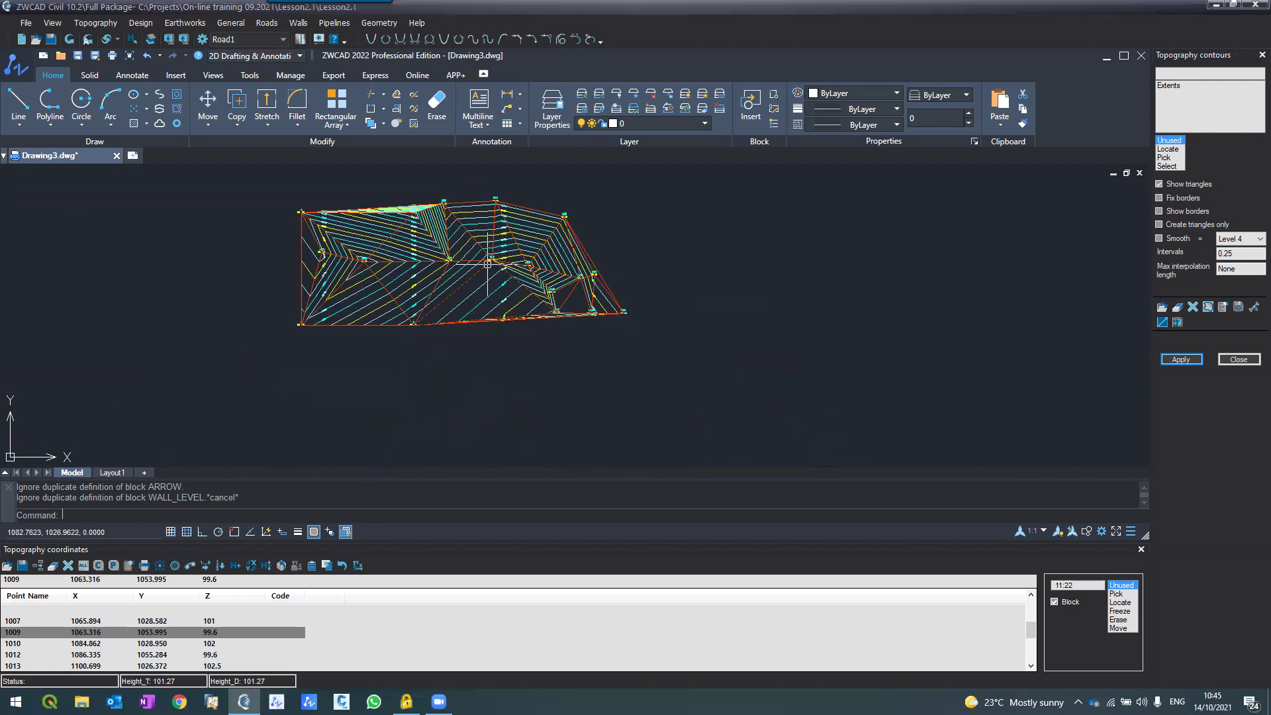
pyautogui.scroll(2, 484, 264)
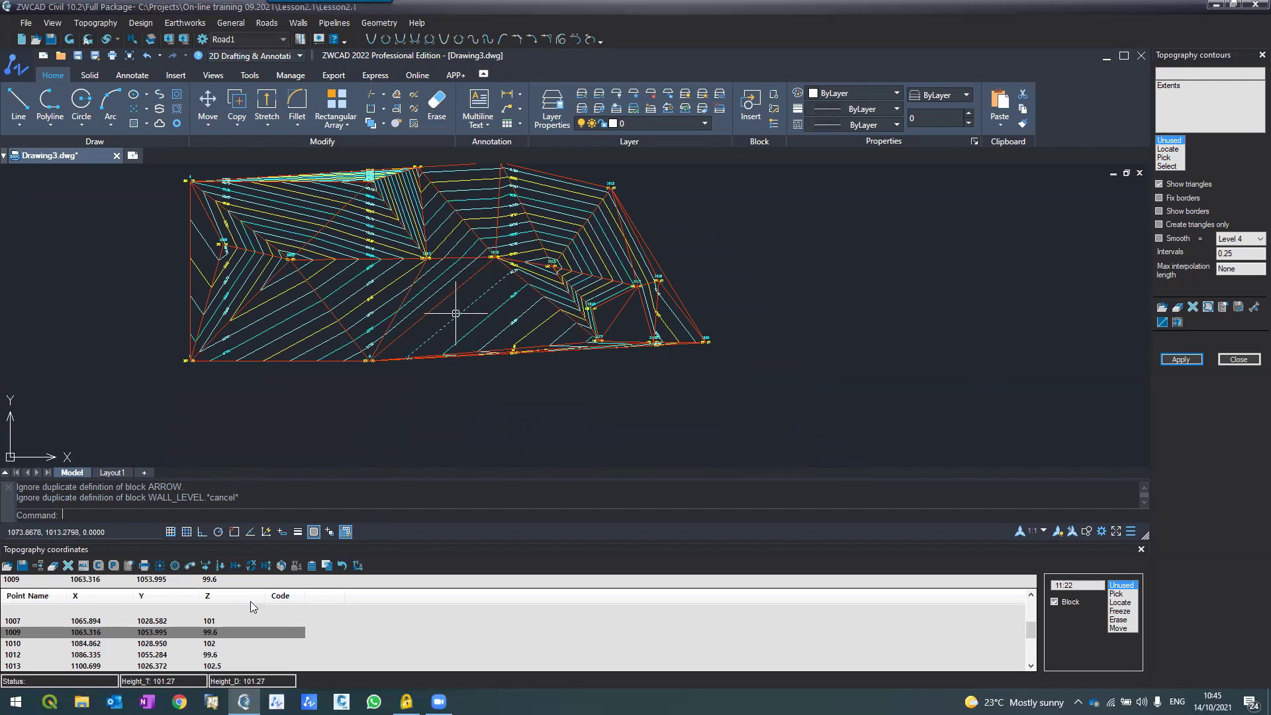
pyautogui.scroll(2, 456, 313)
pyautogui.click(190, 567)
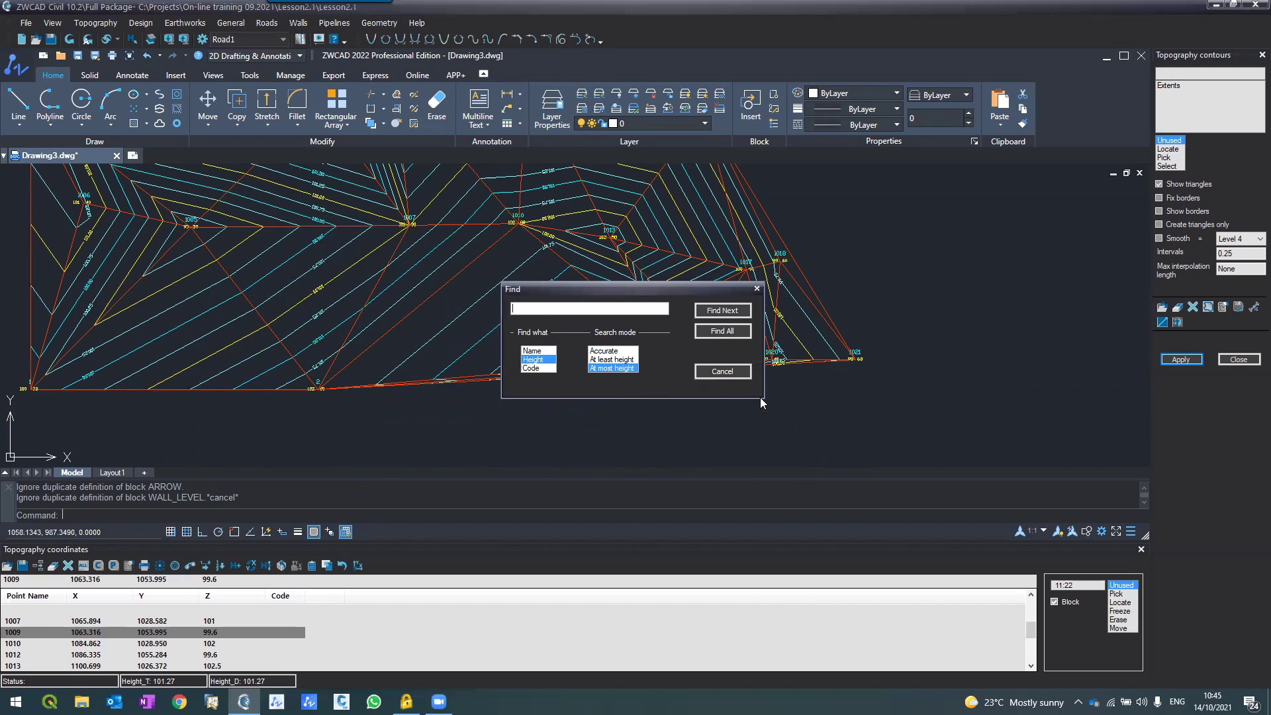
pyautogui.write('50')
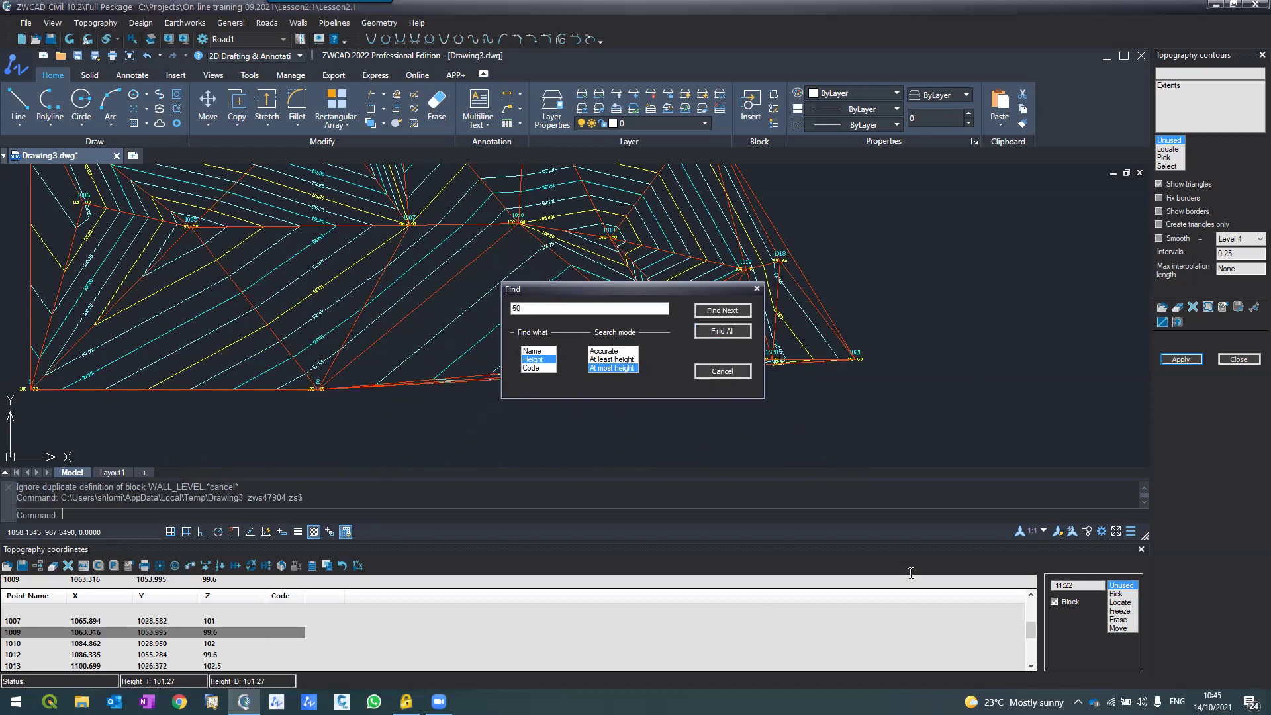
pyautogui.click(1054, 601)
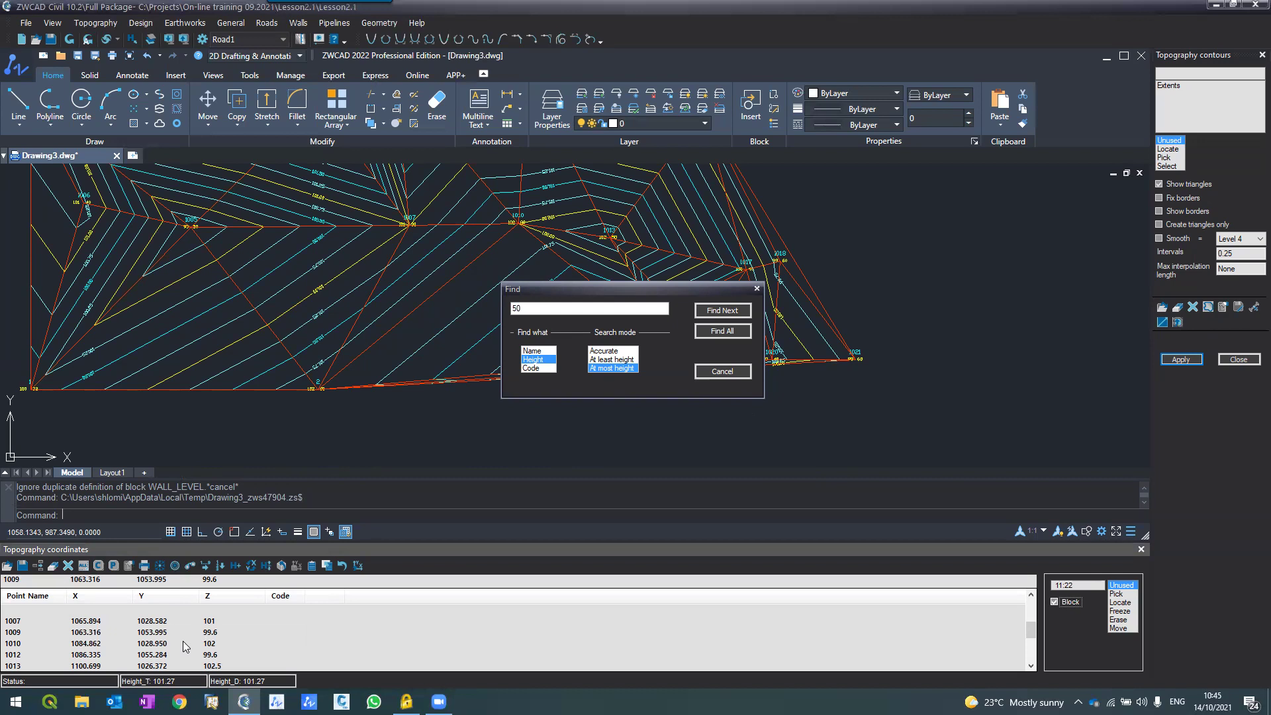
pyautogui.click(714, 375)
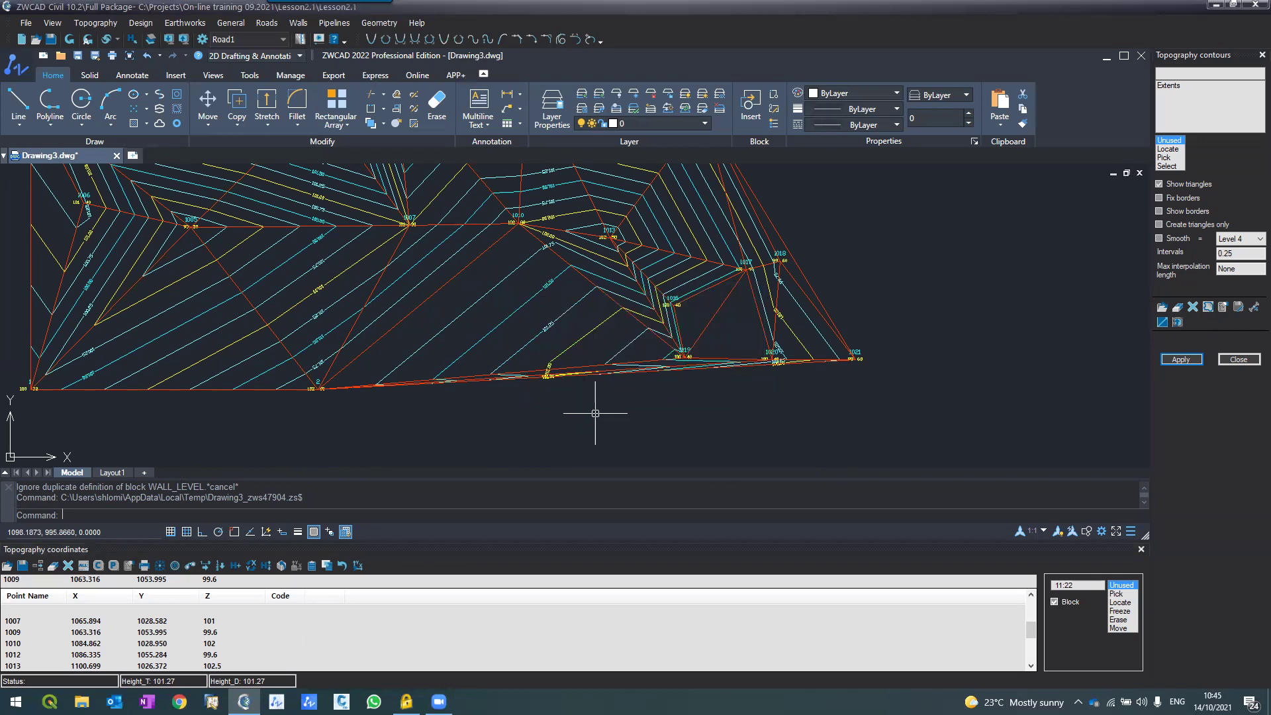
# Close the topography coordinates table.
pyautogui.scroll(-2, 595, 413)
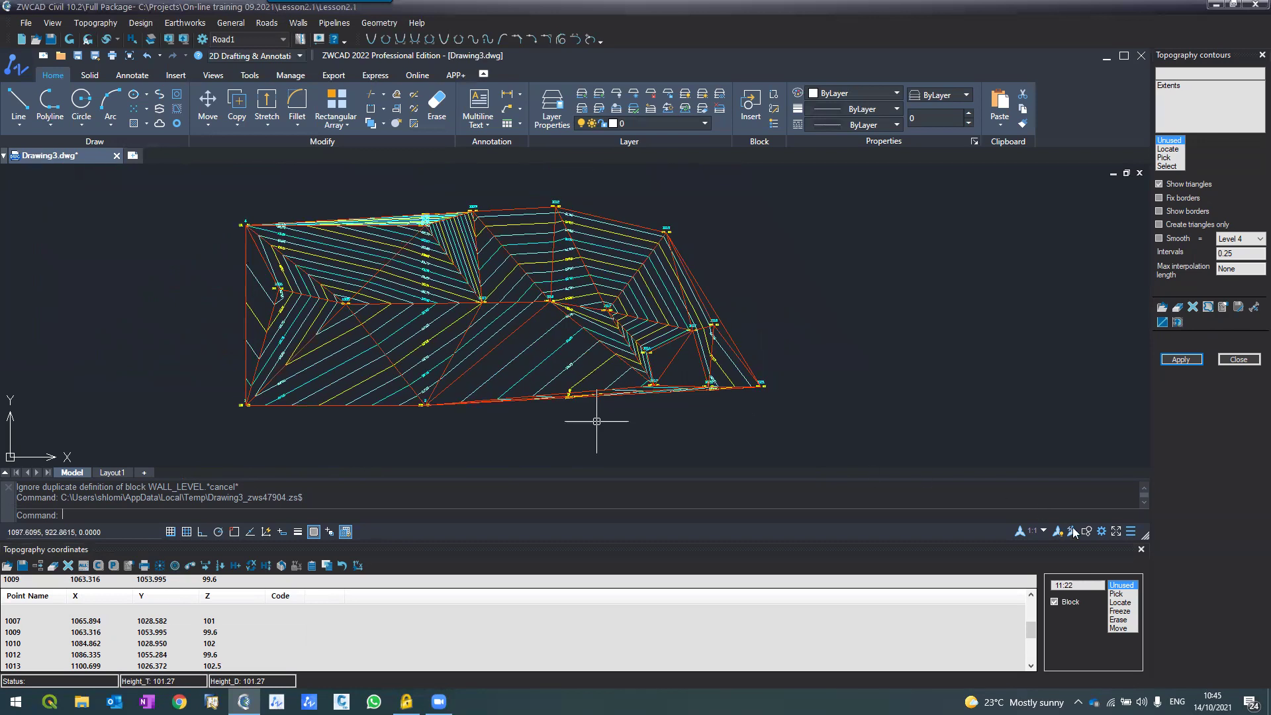
pyautogui.scroll(2, 596, 416)
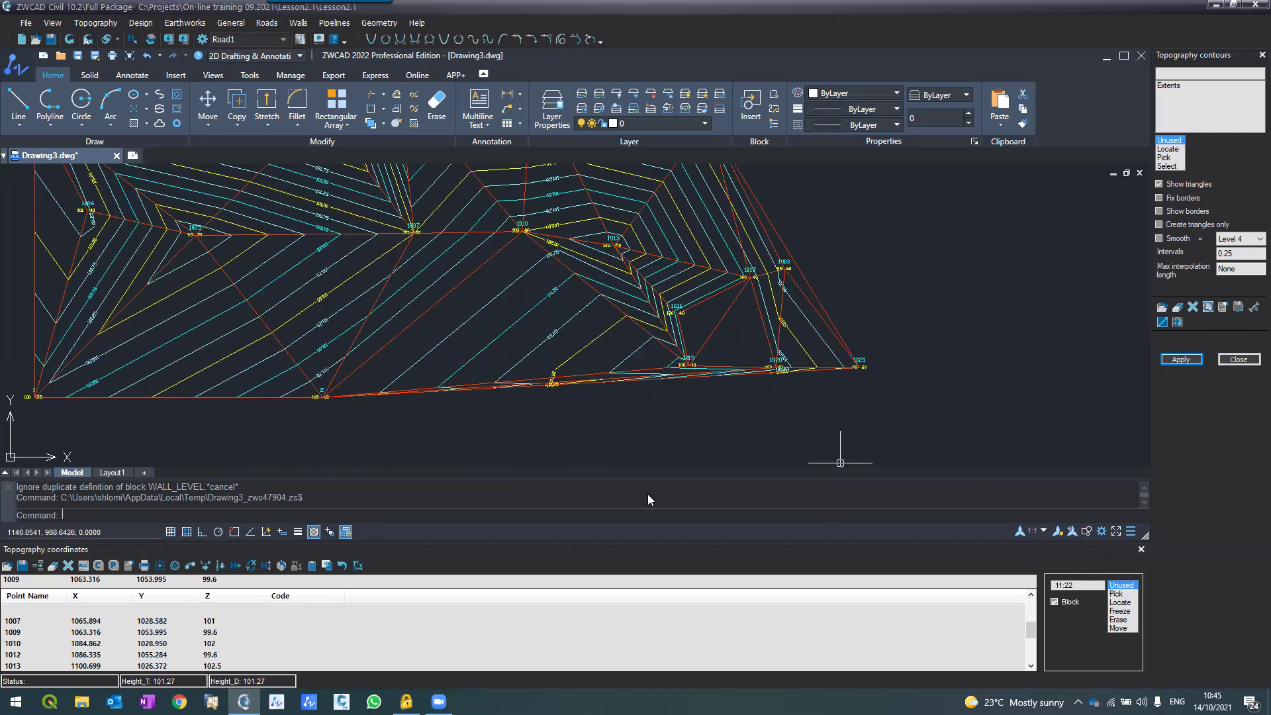
pyautogui.click(1140, 550)
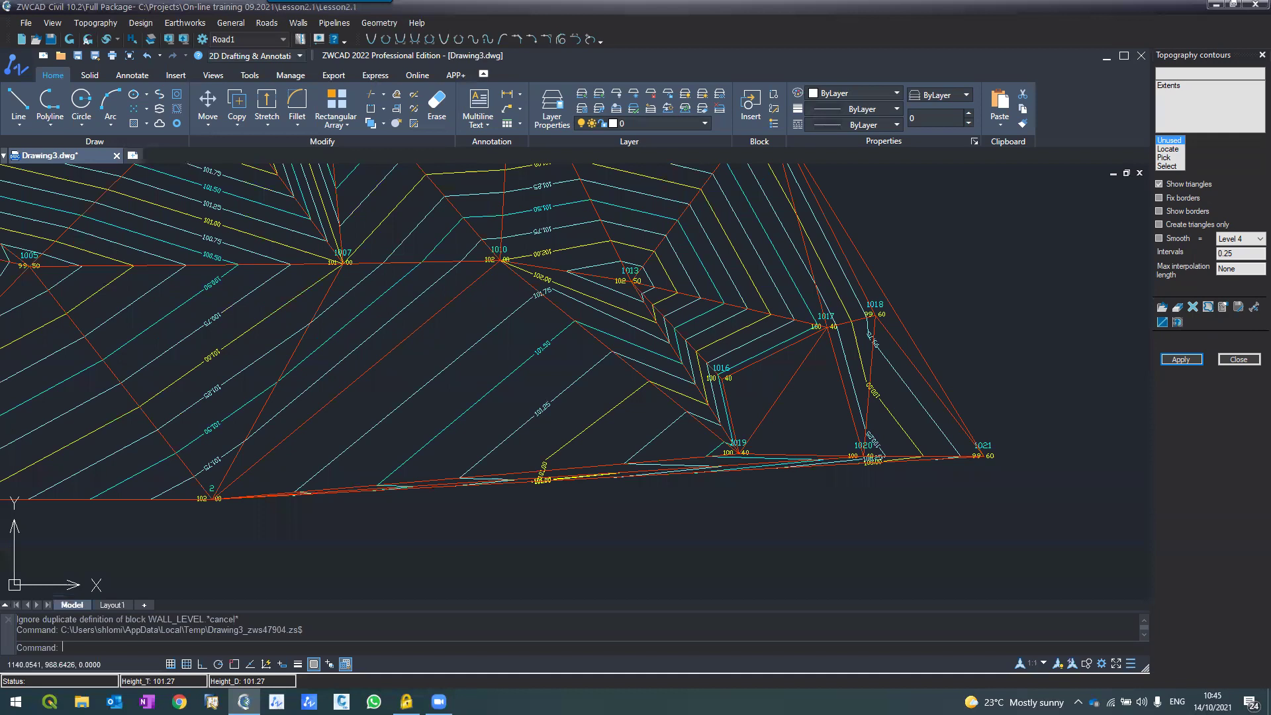
# Examine the narrow triangles and contours along the lower border between points 2 and 1021.
pyautogui.scroll(-2, 618, 519)
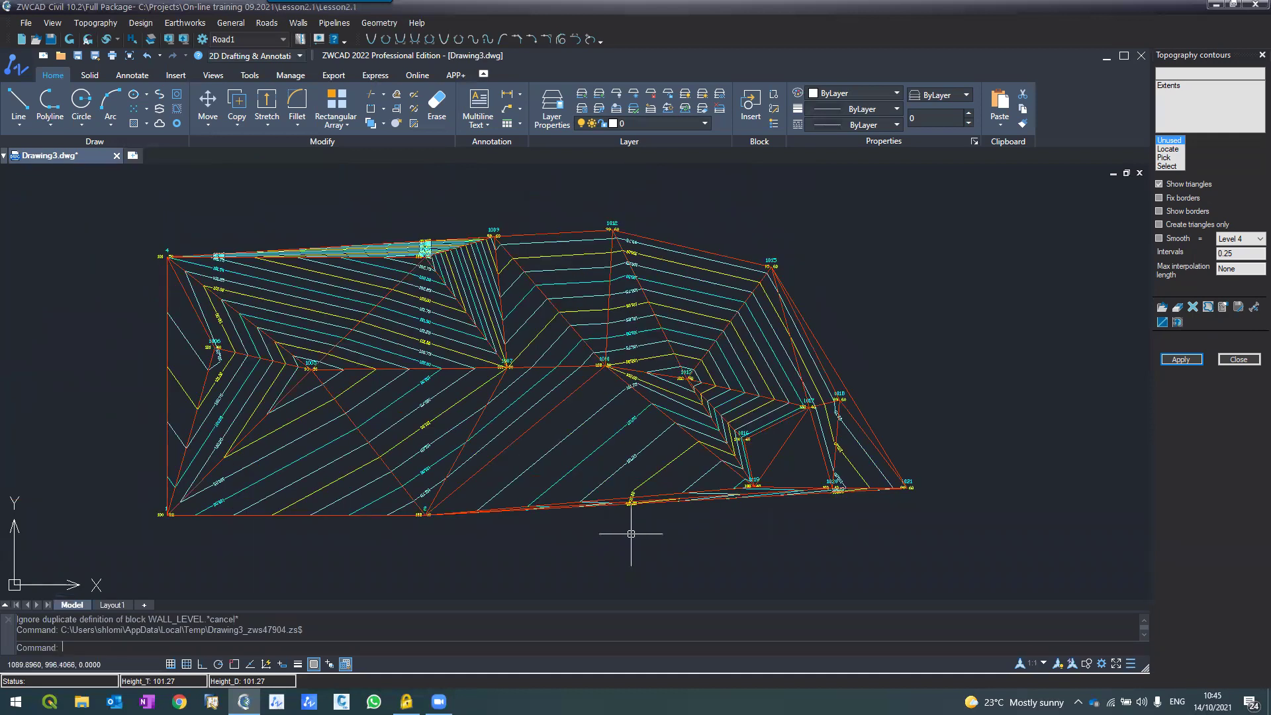
pyautogui.scroll(-1, 626, 528)
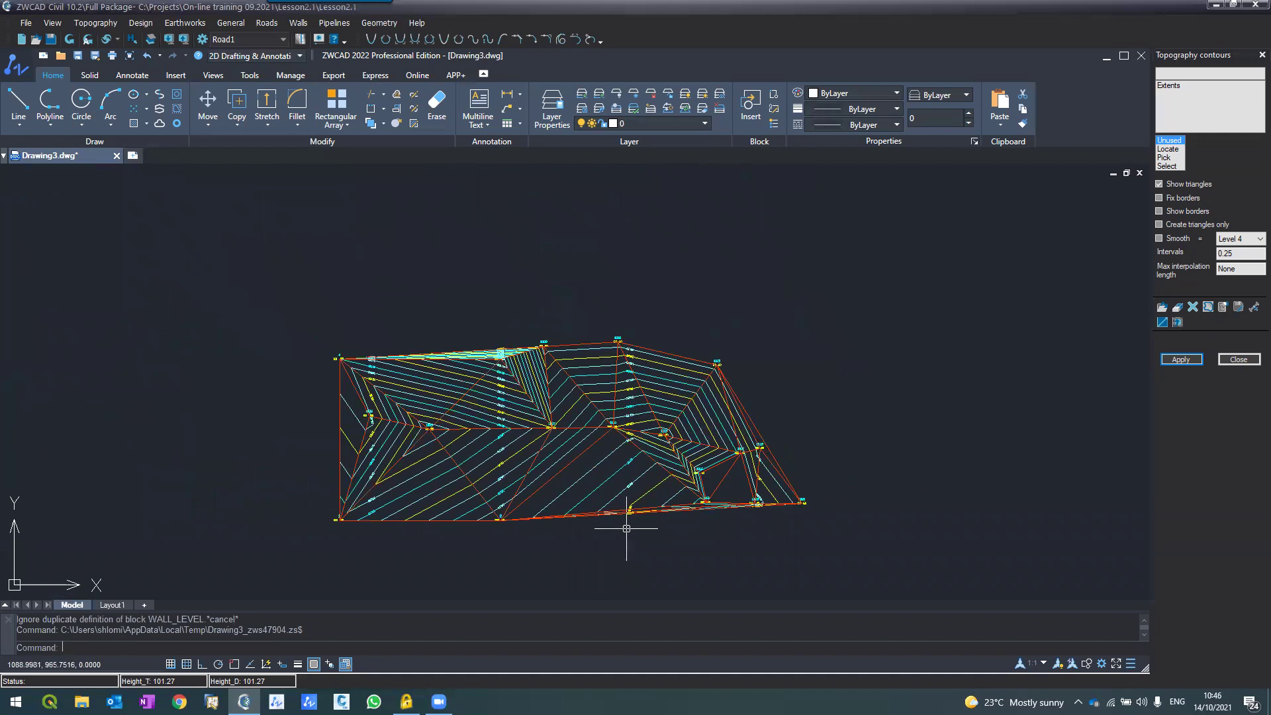
pyautogui.scroll(2, 653, 581)
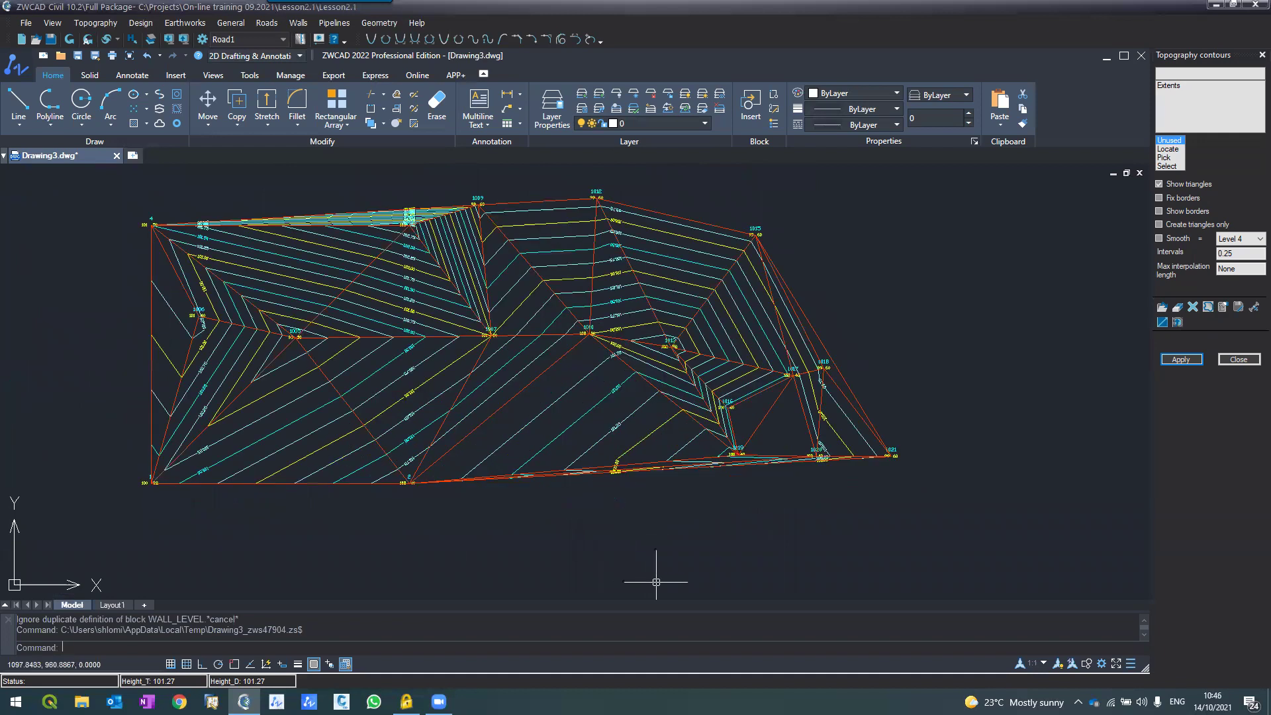
pyautogui.scroll(2, 656, 582)
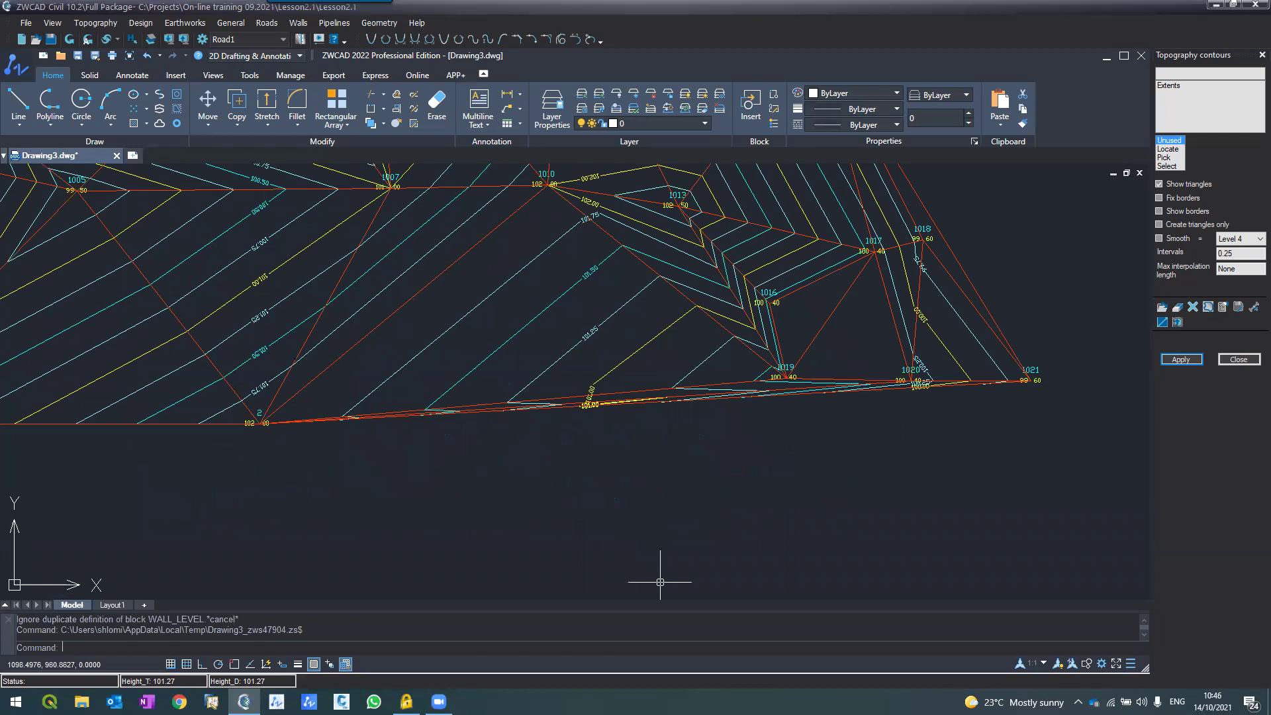
pyautogui.scroll(-3, 655, 546)
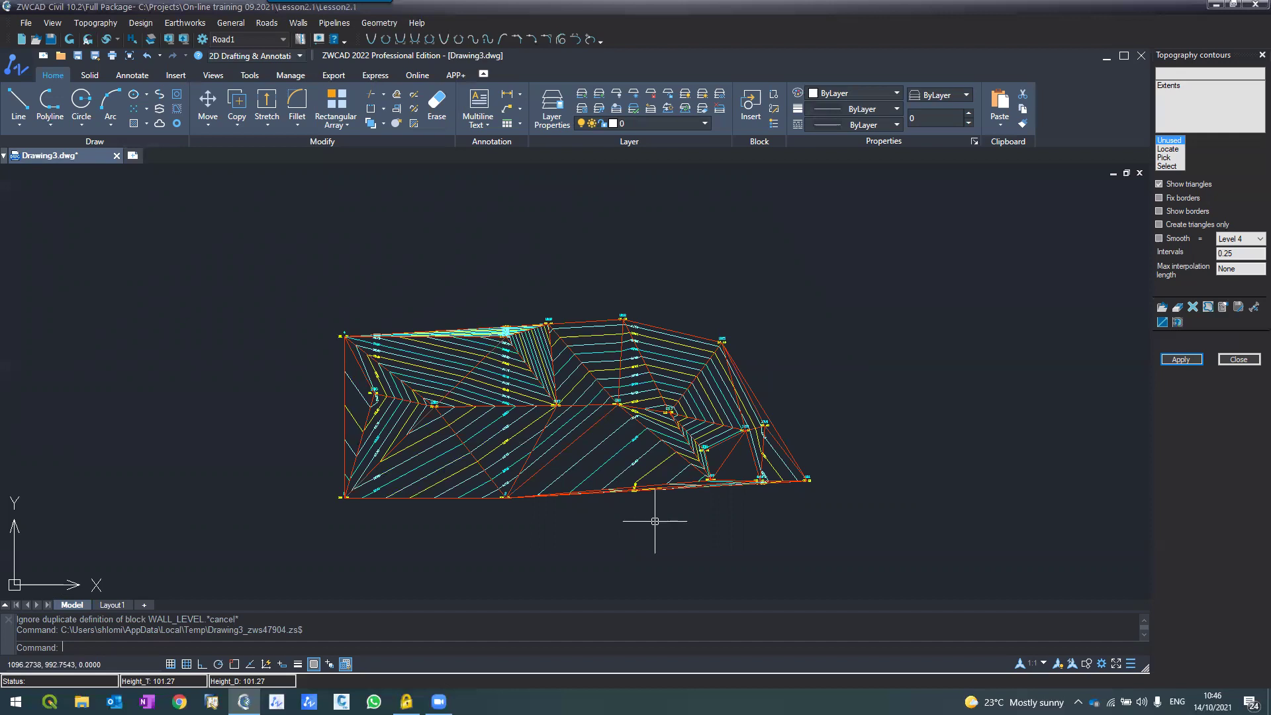
pyautogui.scroll(2, 656, 521)
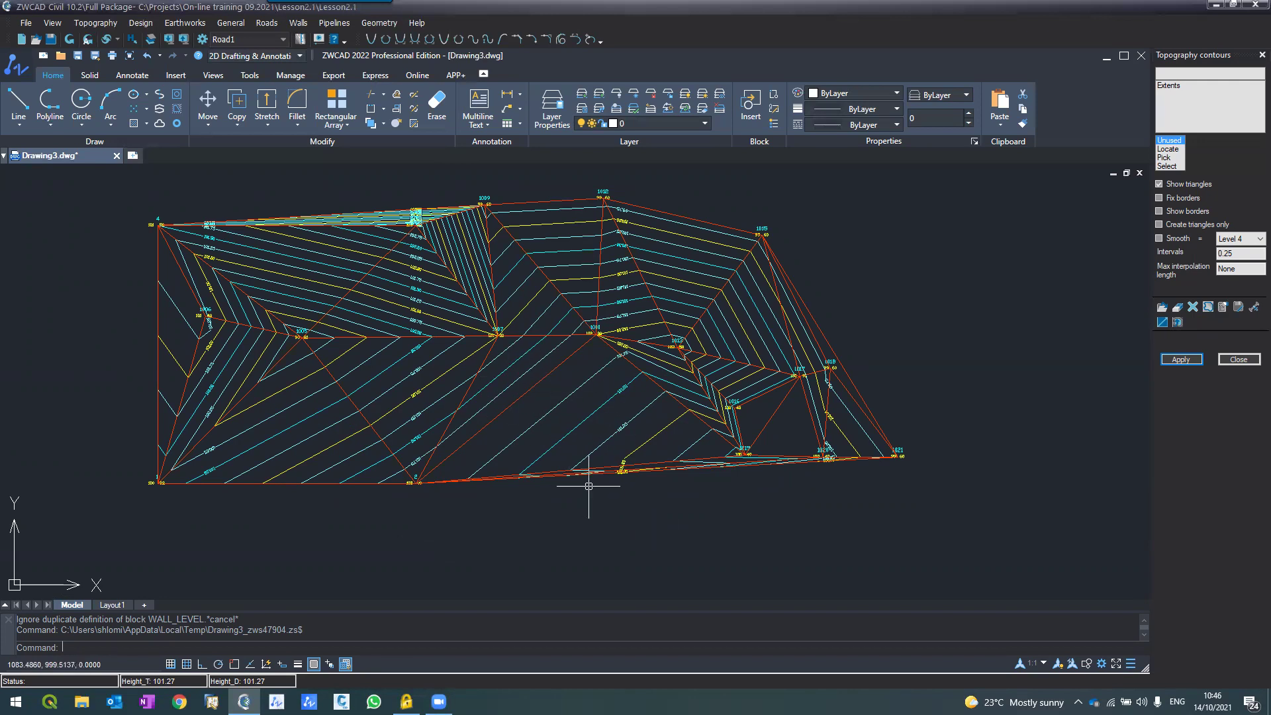
pyautogui.scroll(5, 588, 486)
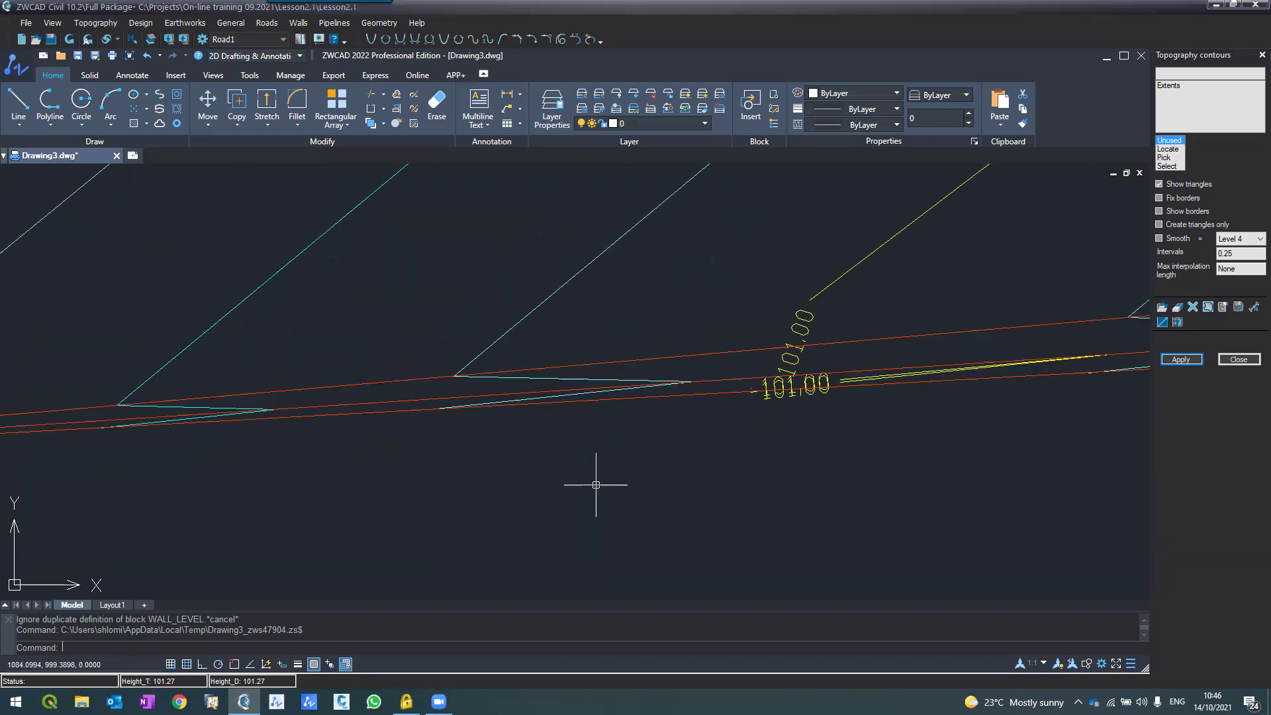
pyautogui.scroll(-3, 587, 368)
pyautogui.scroll(-2, 567, 423)
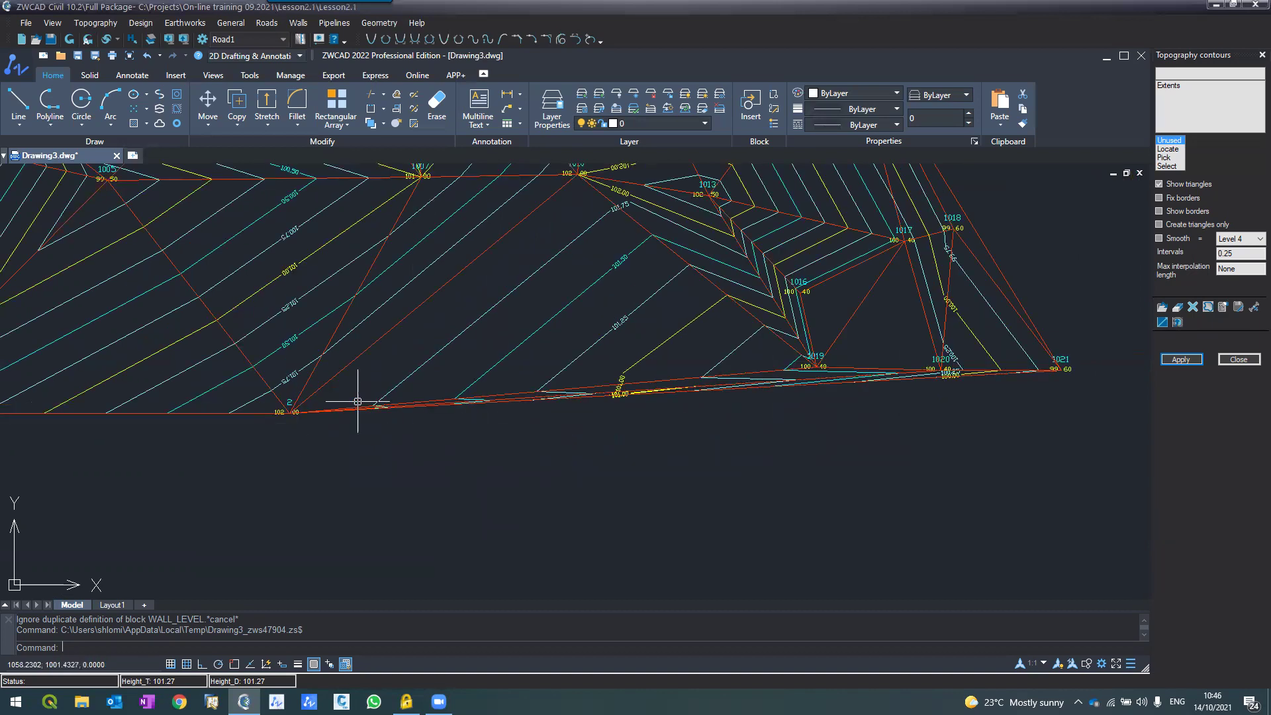
pyautogui.scroll(-4, 806, 419)
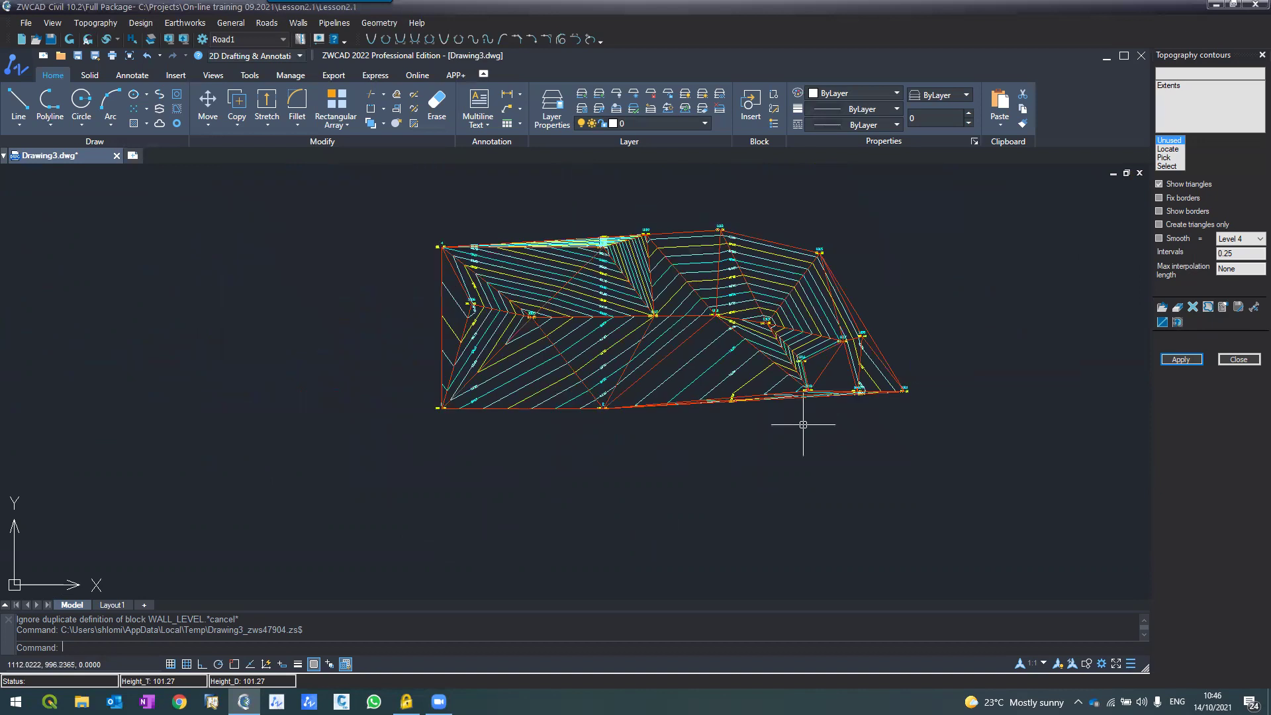
# Examine the dense contours and narrow triangles along the upper border between points 4 and 1009.
pyautogui.moveTo(803, 428); pyautogui.dragTo(772, 434, button='middle')
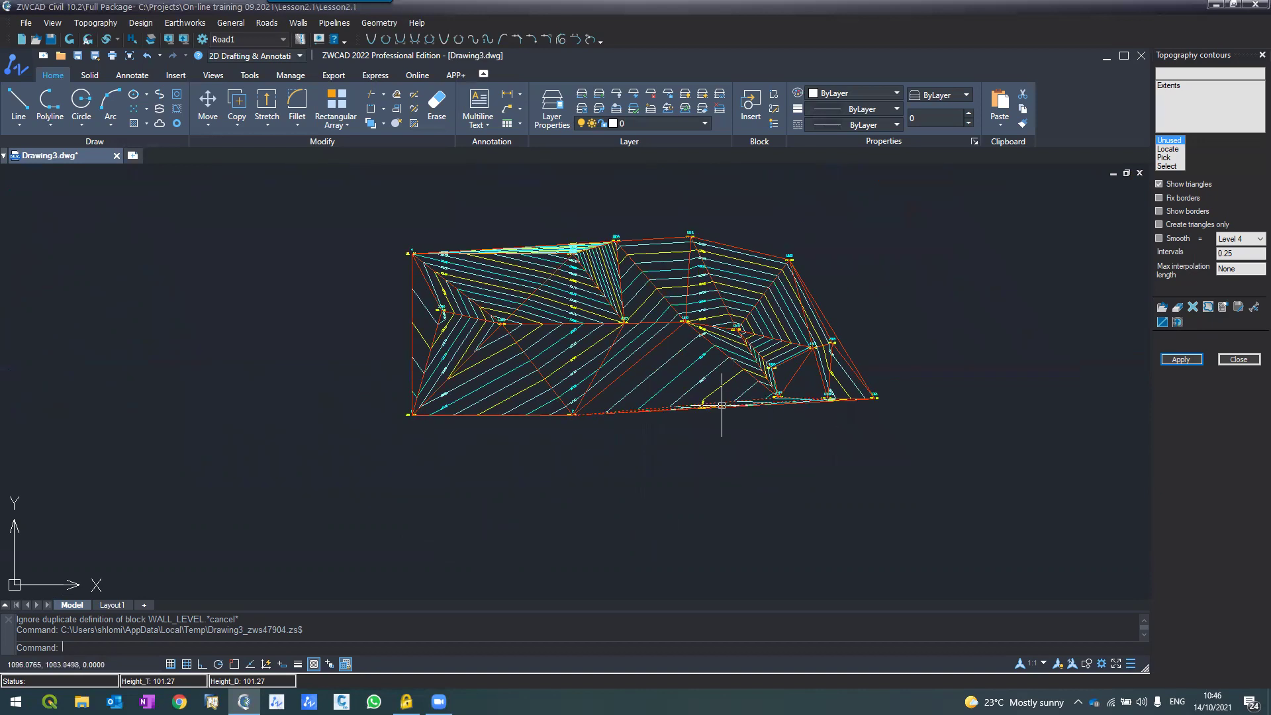
pyautogui.scroll(5, 559, 249)
pyautogui.scroll(-3, 553, 206)
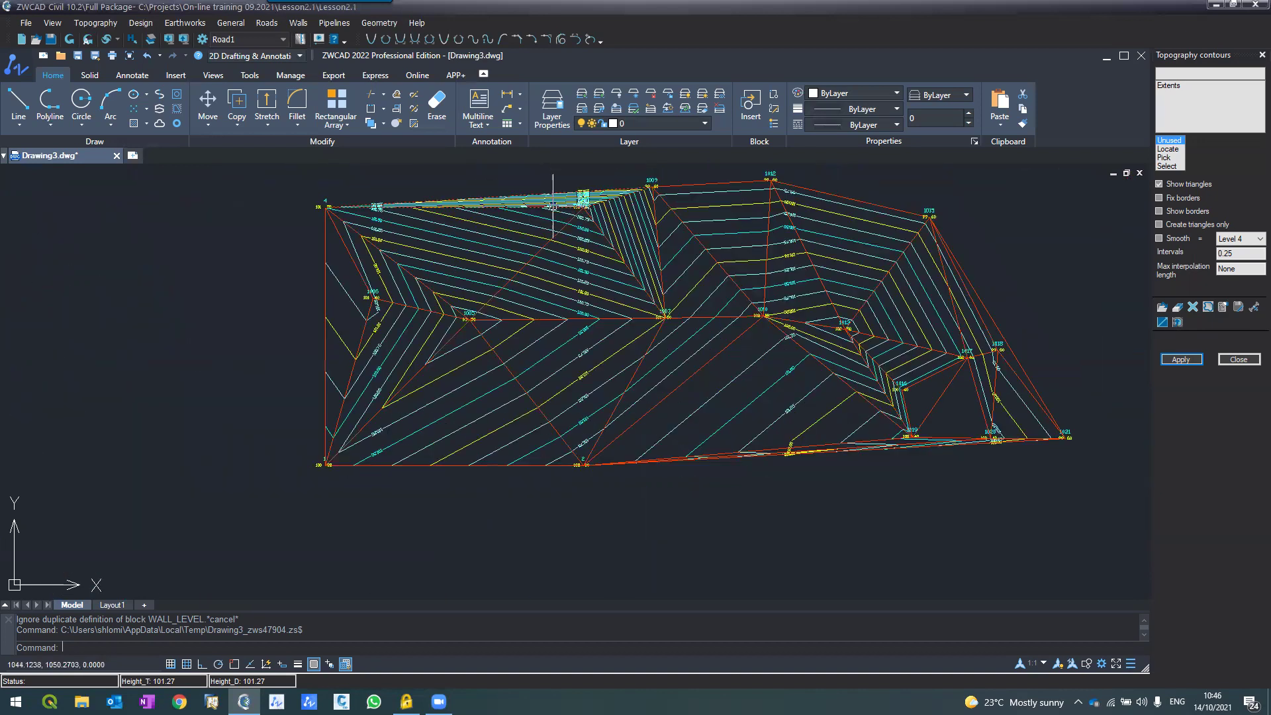
pyautogui.scroll(4, 553, 206)
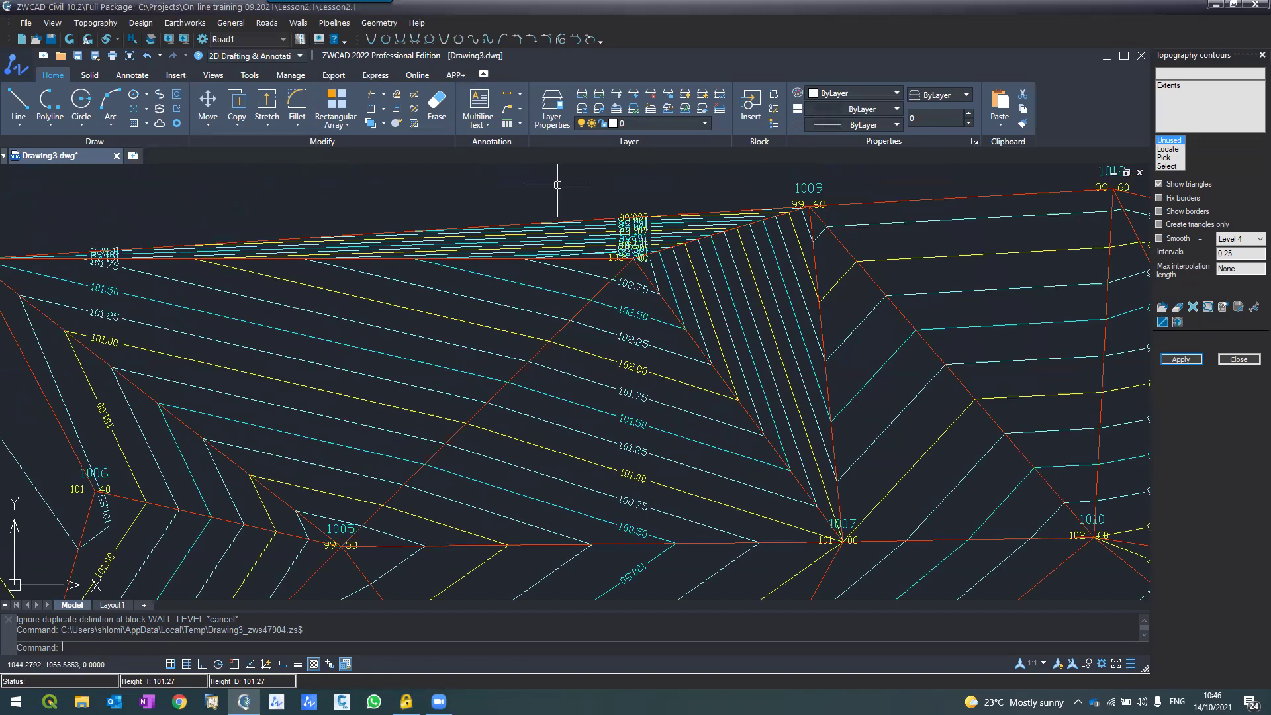
pyautogui.moveTo(557, 184); pyautogui.dragTo(556, 179, button='middle')
pyautogui.scroll(-2, 564, 207)
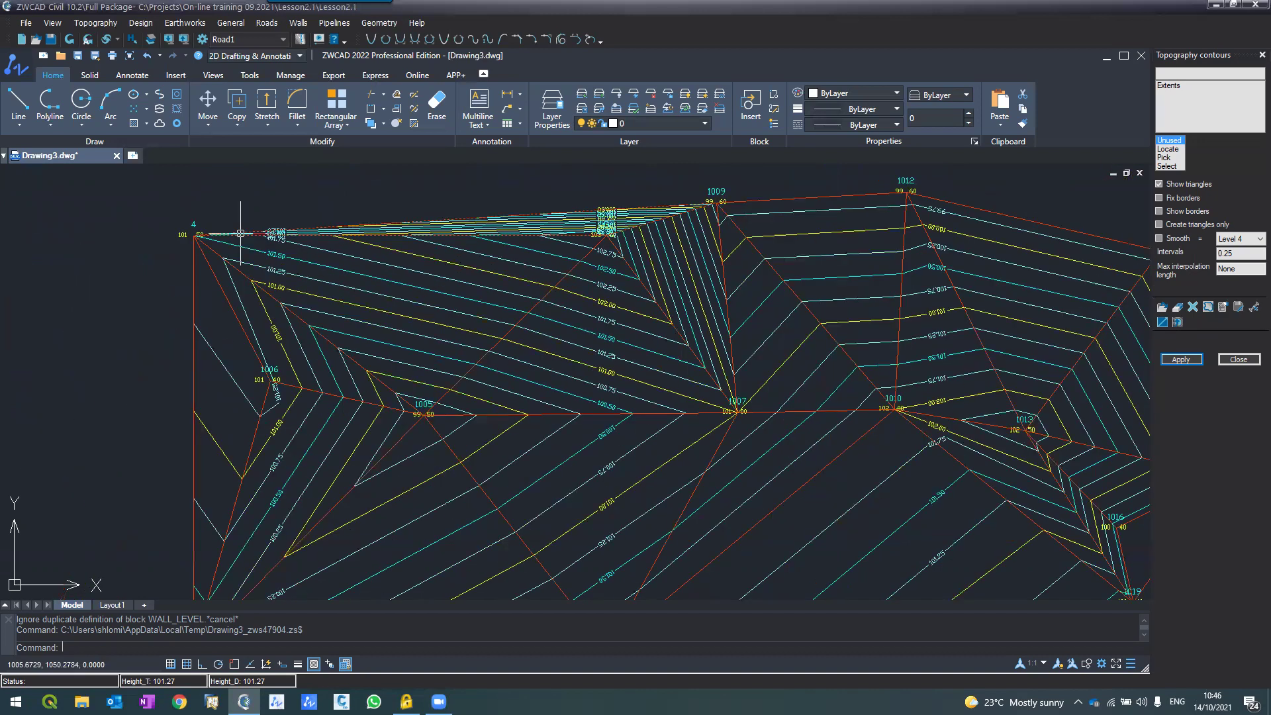
pyautogui.scroll(2, 606, 234)
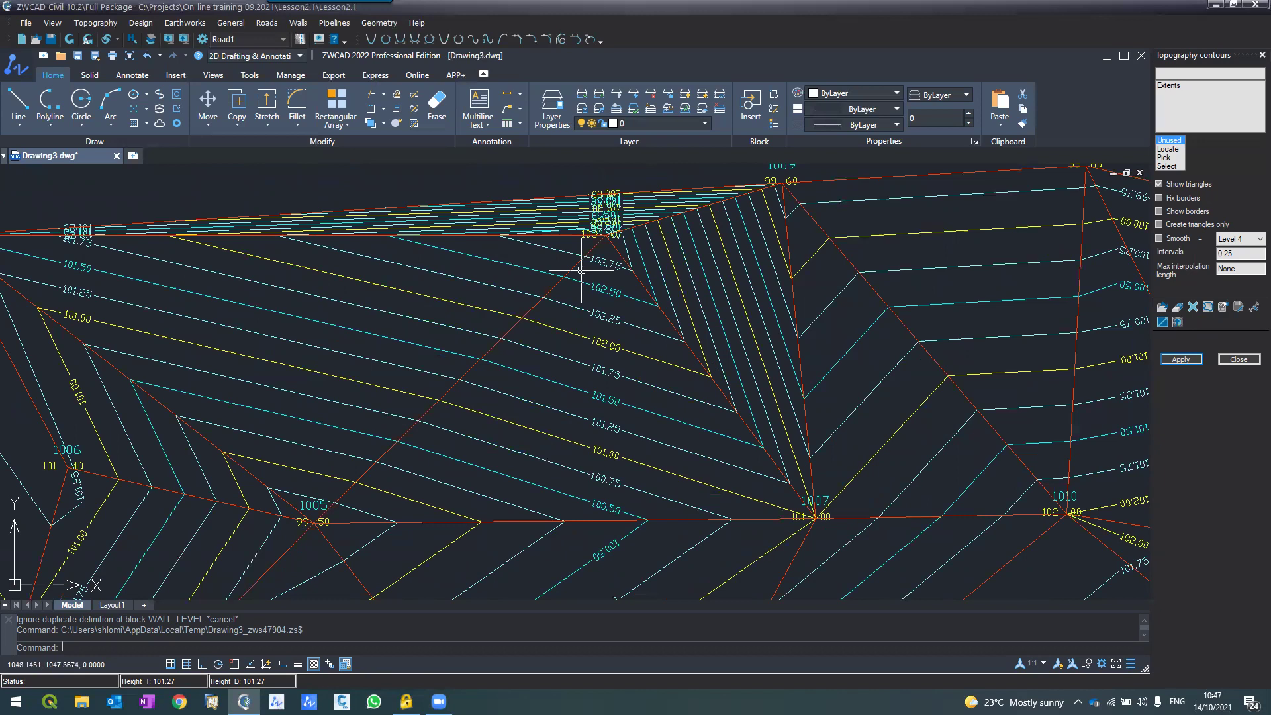
pyautogui.scroll(-2, 581, 270)
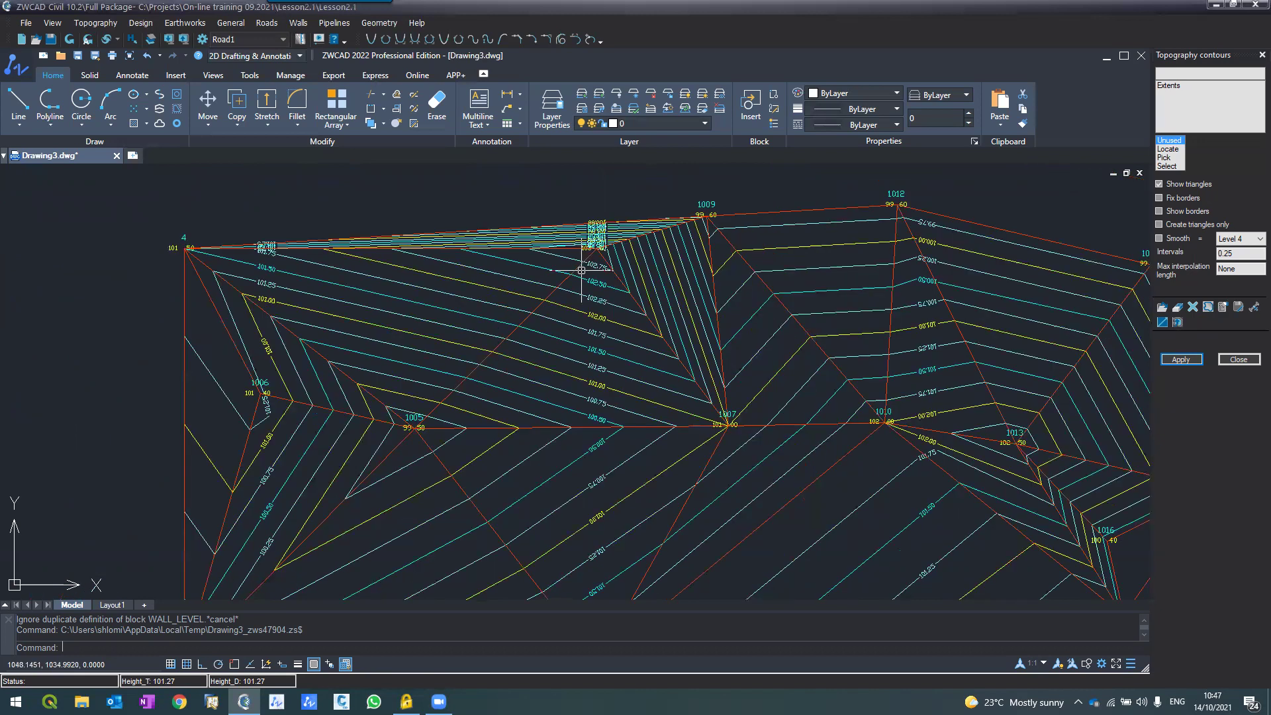
pyautogui.scroll(-2, 581, 270)
pyautogui.scroll(3, 531, 264)
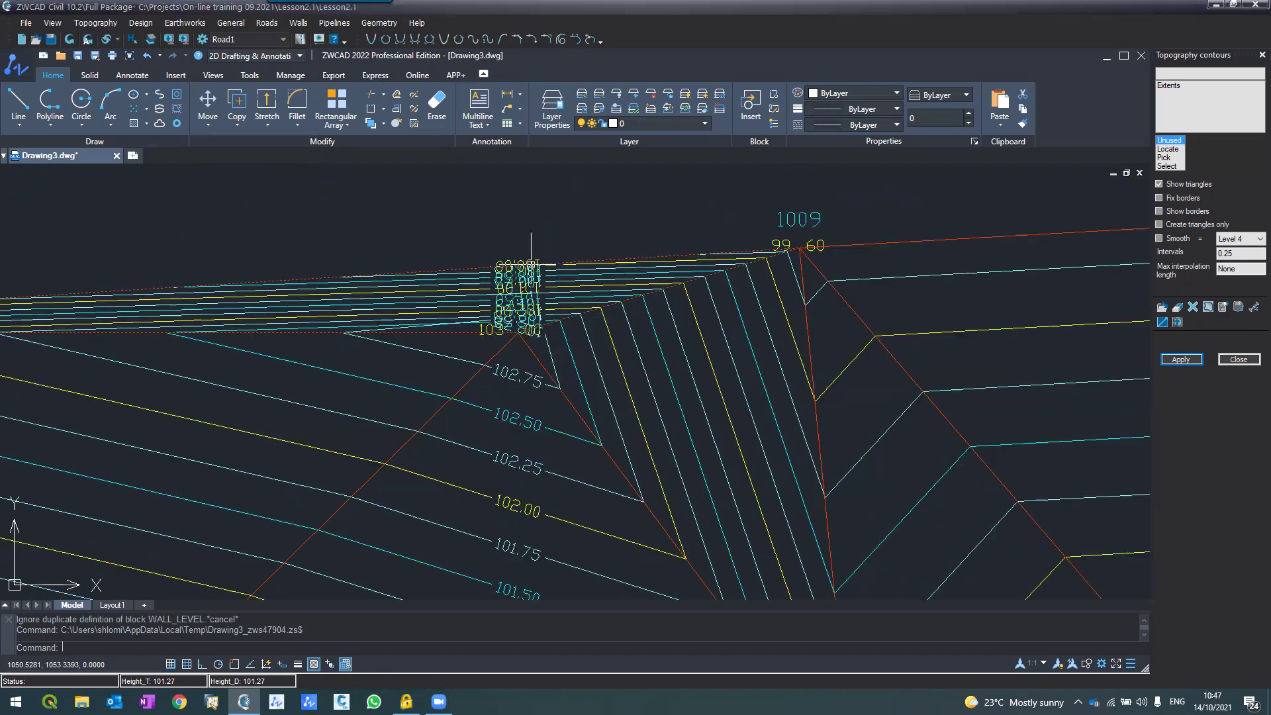
pyautogui.scroll(-8, 530, 265)
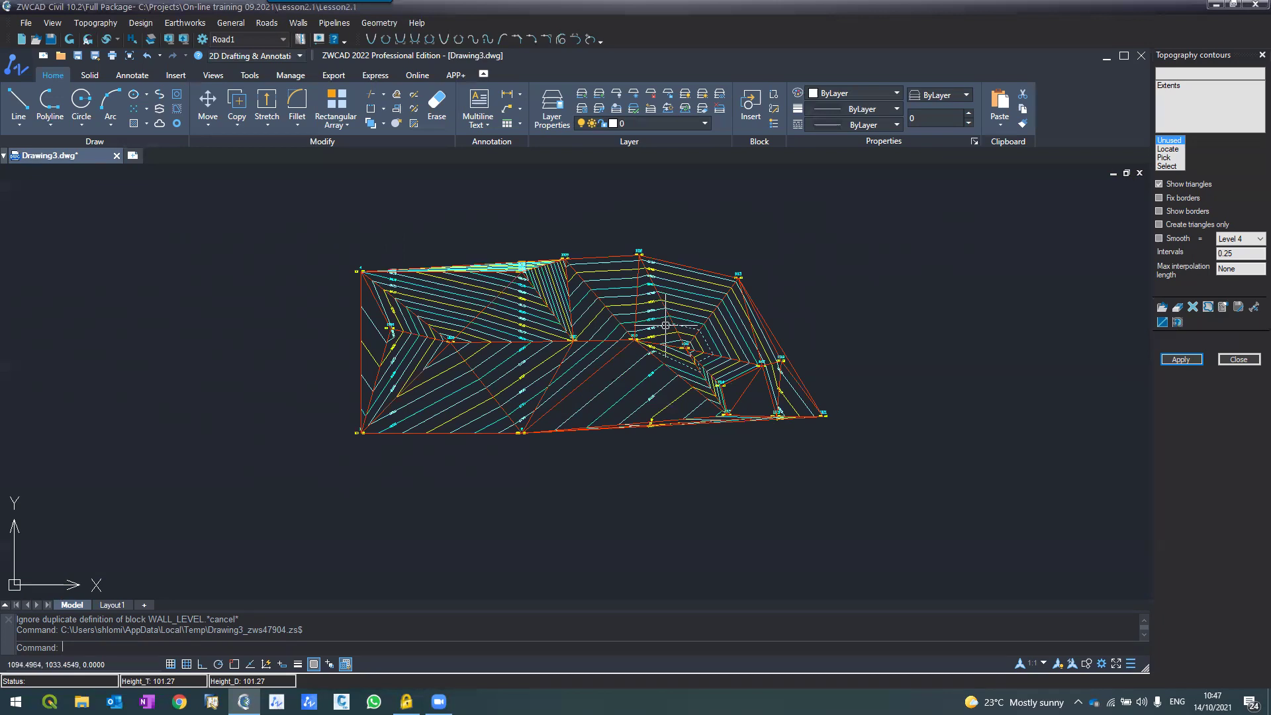
# Compare the border triangles across the whole contour area, inspecting the 101.00 contour at the lower edge closely.
pyautogui.scroll(2, 665, 325)
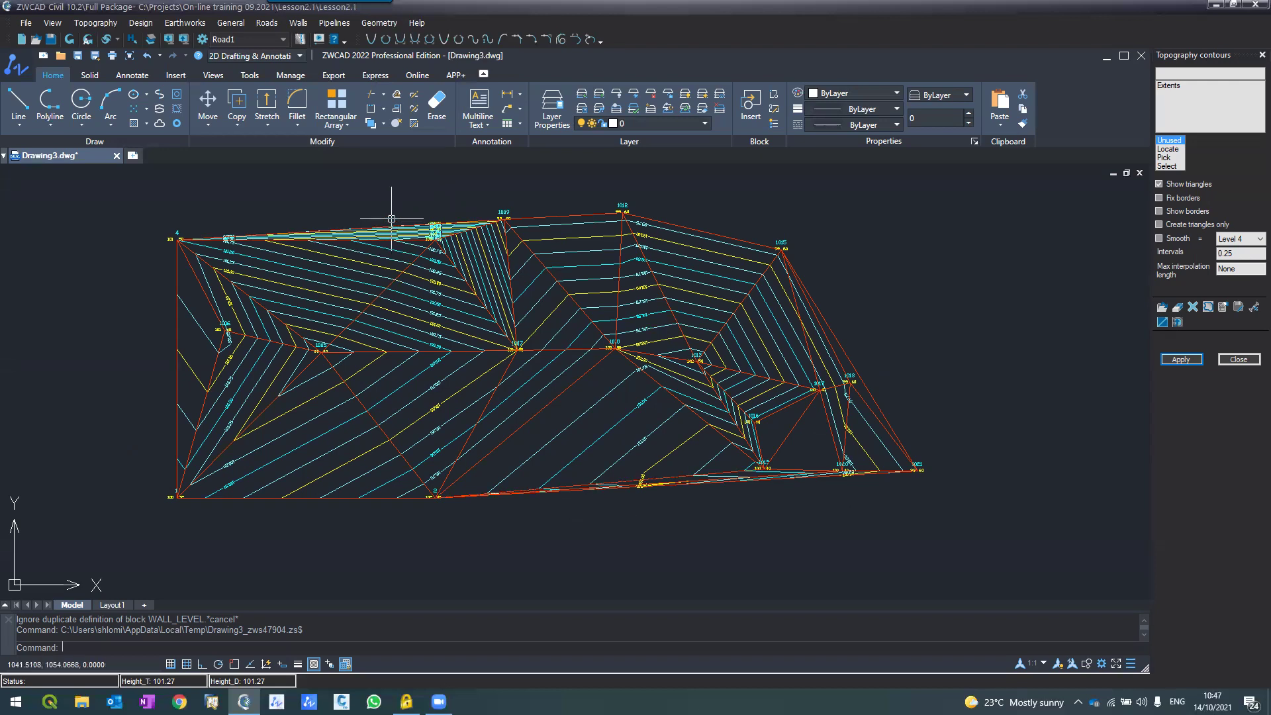
pyautogui.scroll(1, 391, 218)
pyautogui.scroll(-2, 392, 219)
pyautogui.scroll(3, 533, 452)
pyautogui.scroll(-2, 613, 342)
pyautogui.scroll(4, 613, 274)
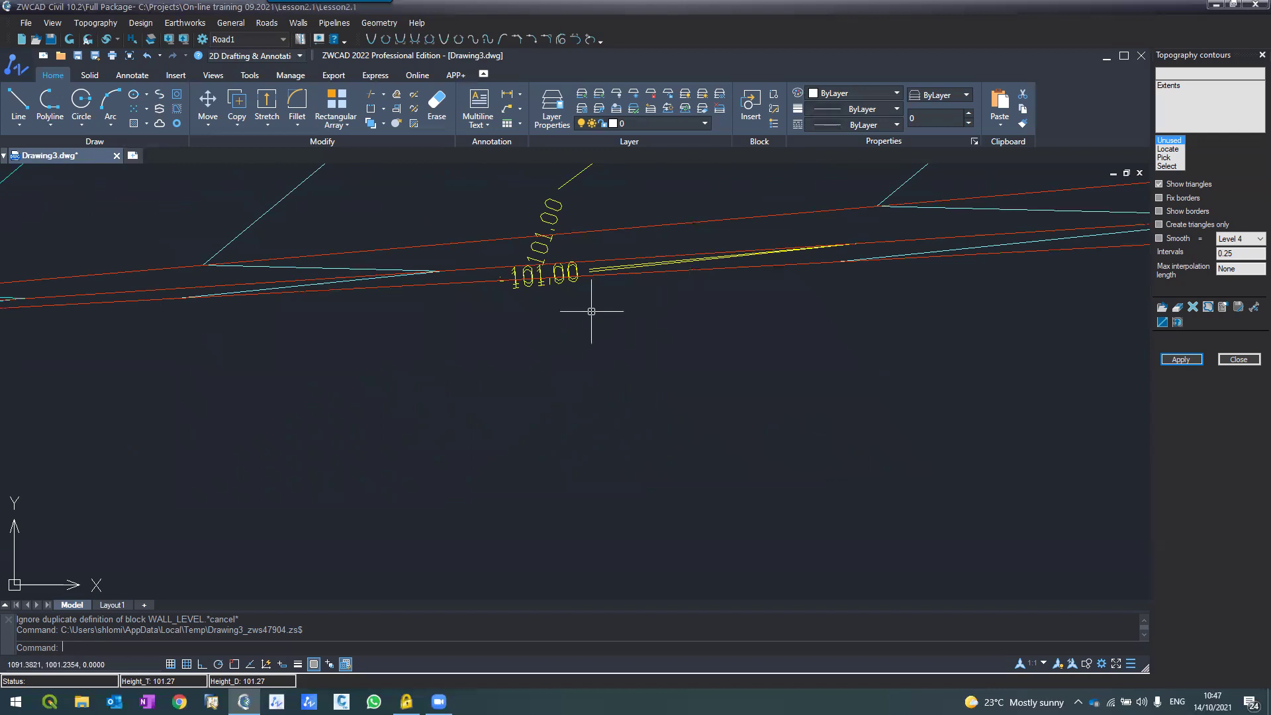
pyautogui.scroll(-4, 582, 331)
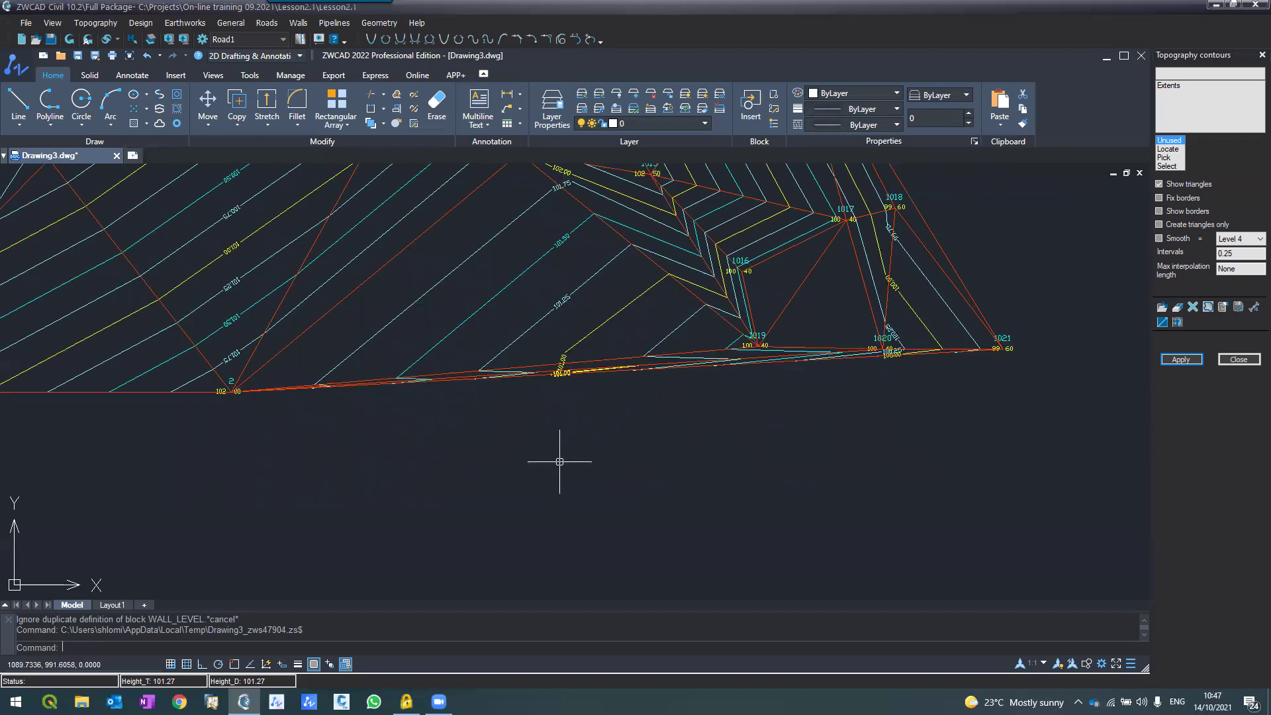
pyautogui.scroll(-2, 559, 461)
pyautogui.moveTo(503, 392); pyautogui.dragTo(537, 442, button='middle')
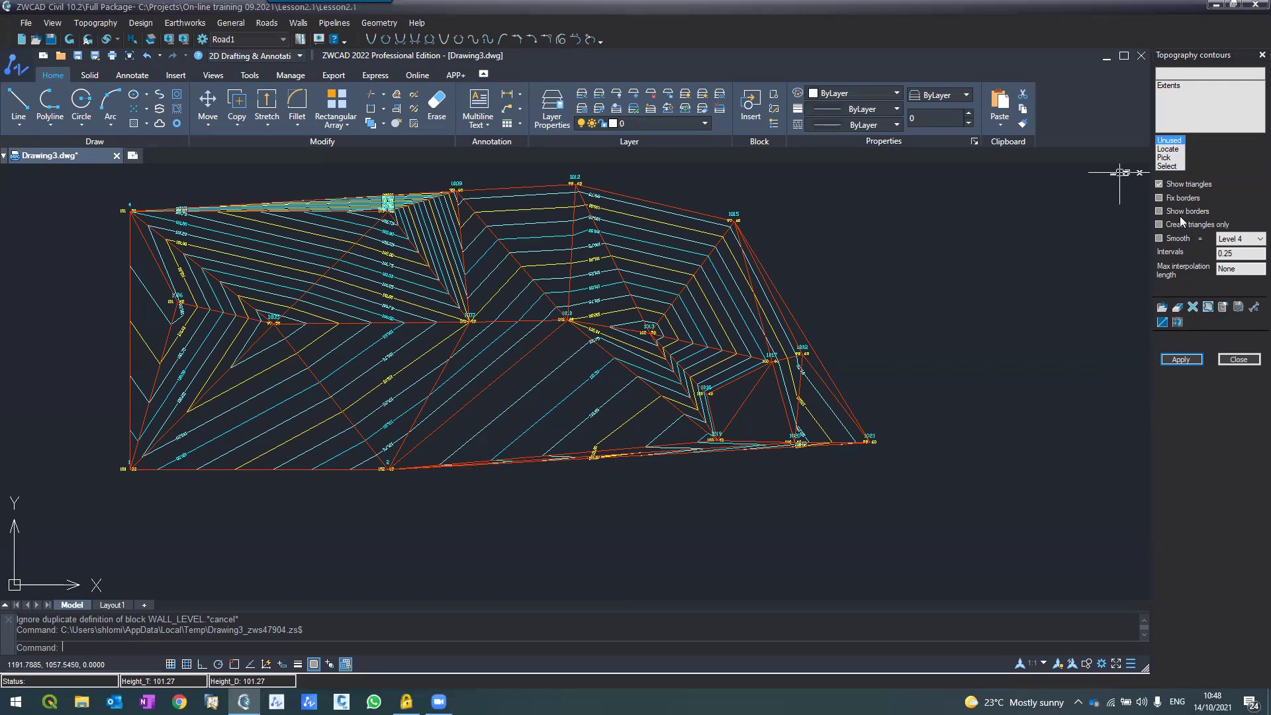
# Turn on Fix borders and regenerate the contours and triangles.
pyautogui.click(1159, 198)
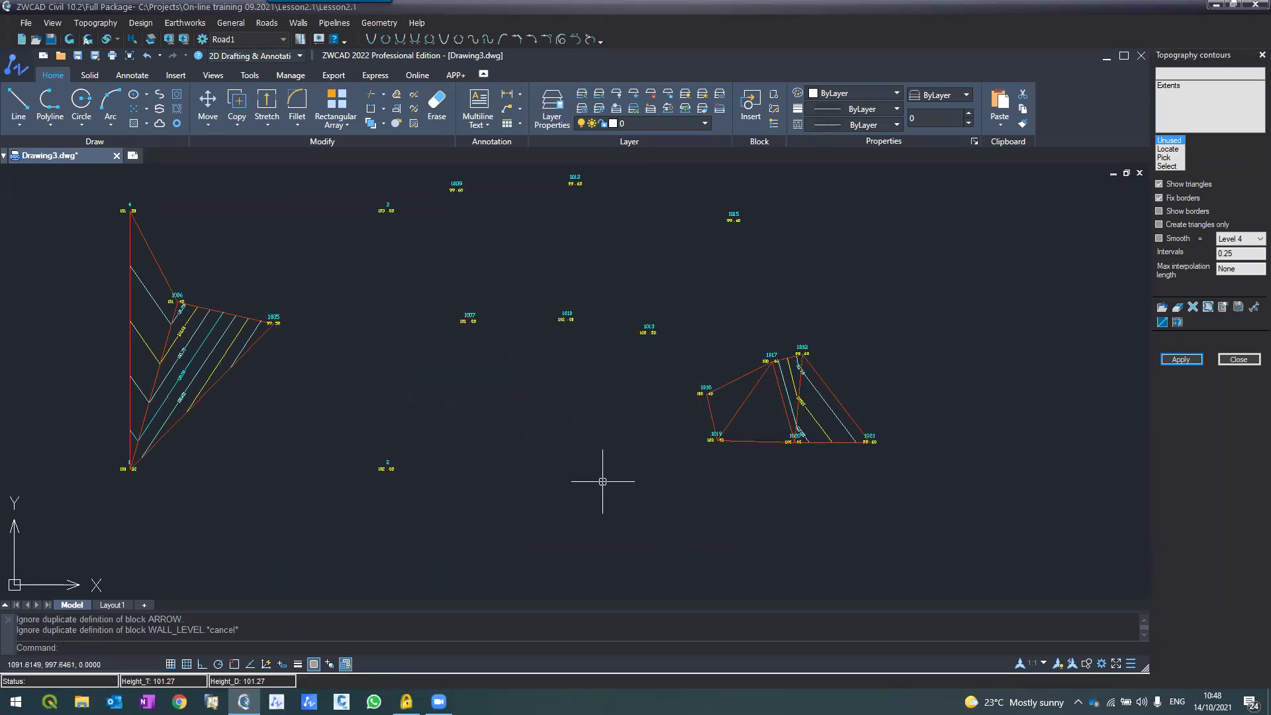
pyautogui.scroll(-4, 604, 503)
pyautogui.scroll(2, 604, 502)
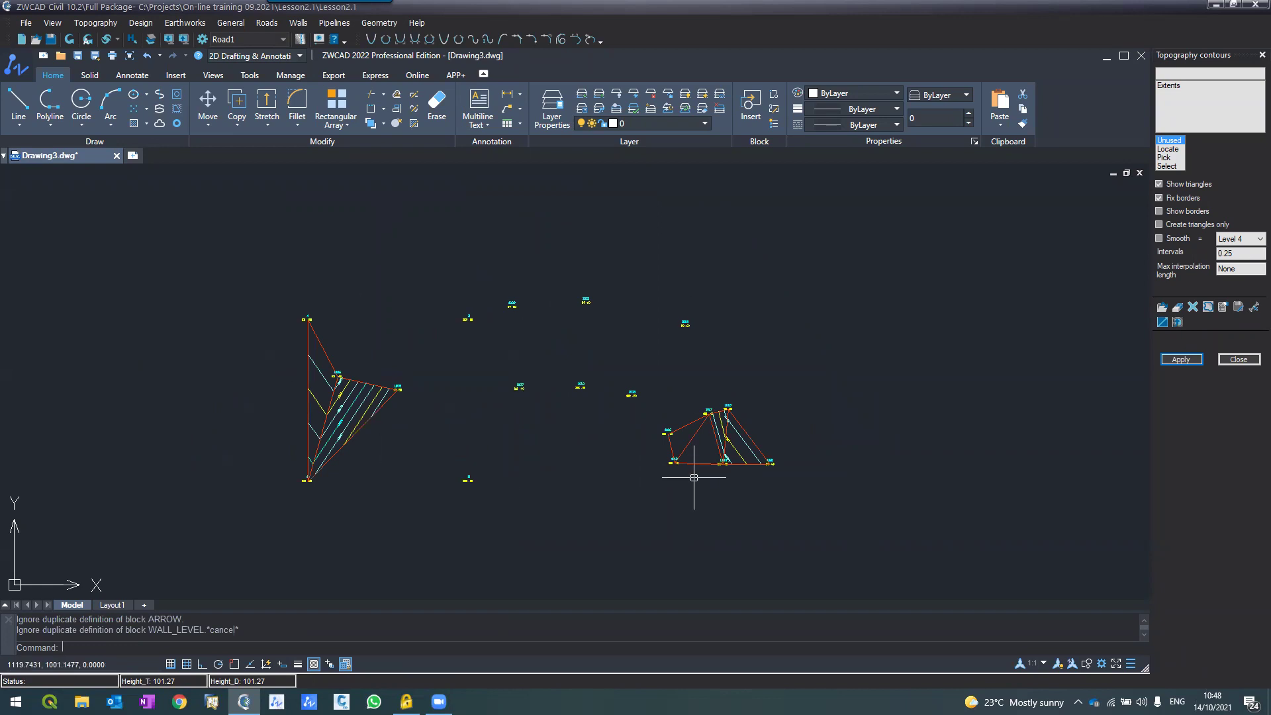
# Turn off Fix borders and regenerate the contours and triangles at 0.25 intervals.
pyautogui.click(1159, 197)
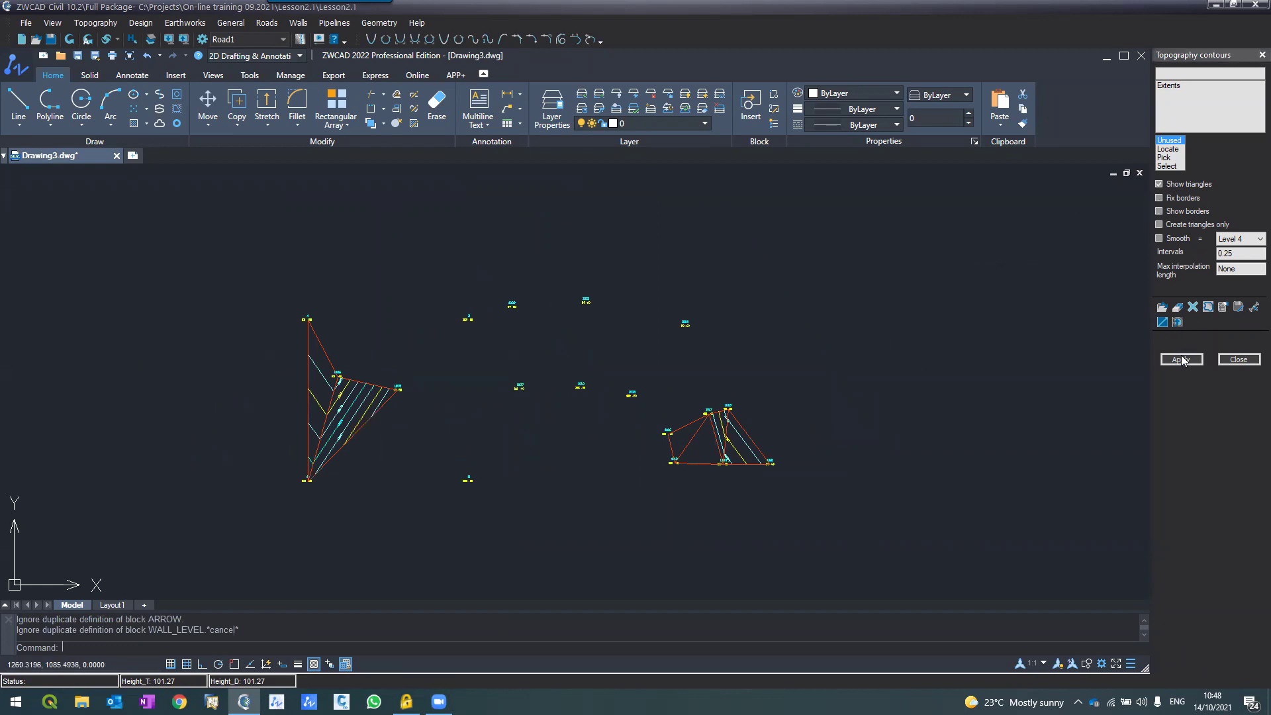
pyautogui.click(1181, 359)
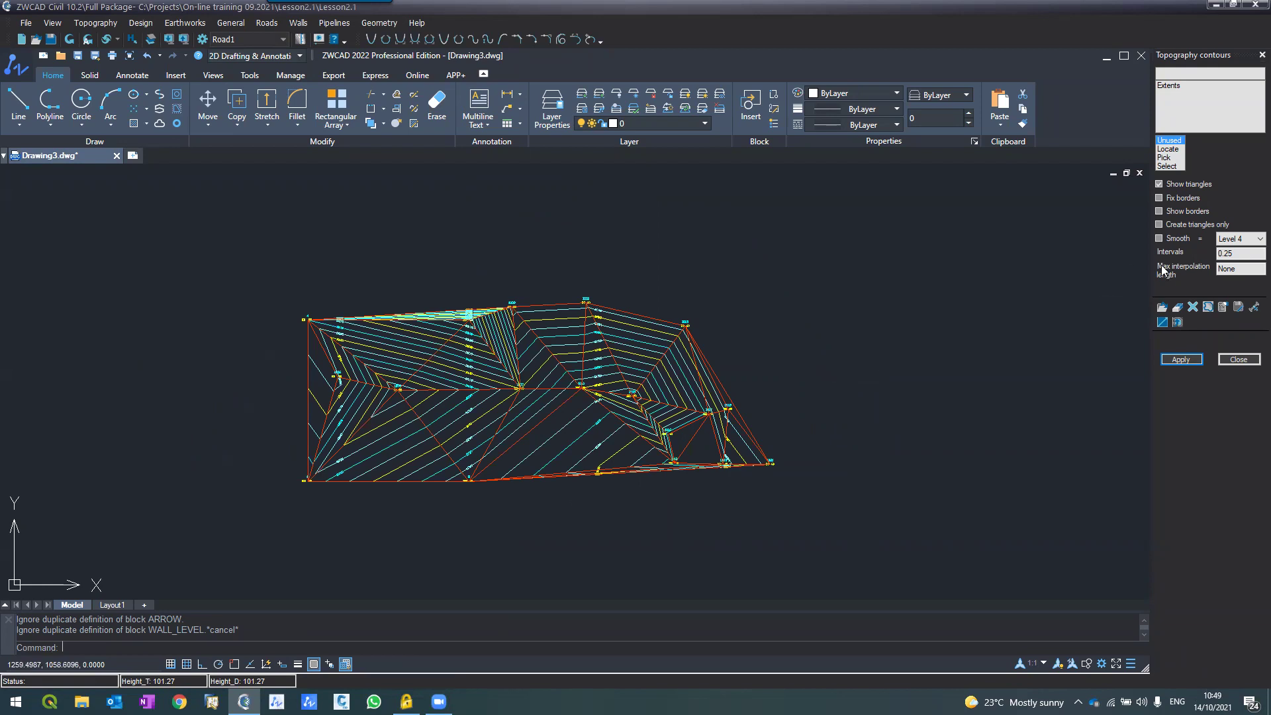
pyautogui.click(639, 573)
pyautogui.click(556, 522)
pyautogui.scroll(4, 551, 522)
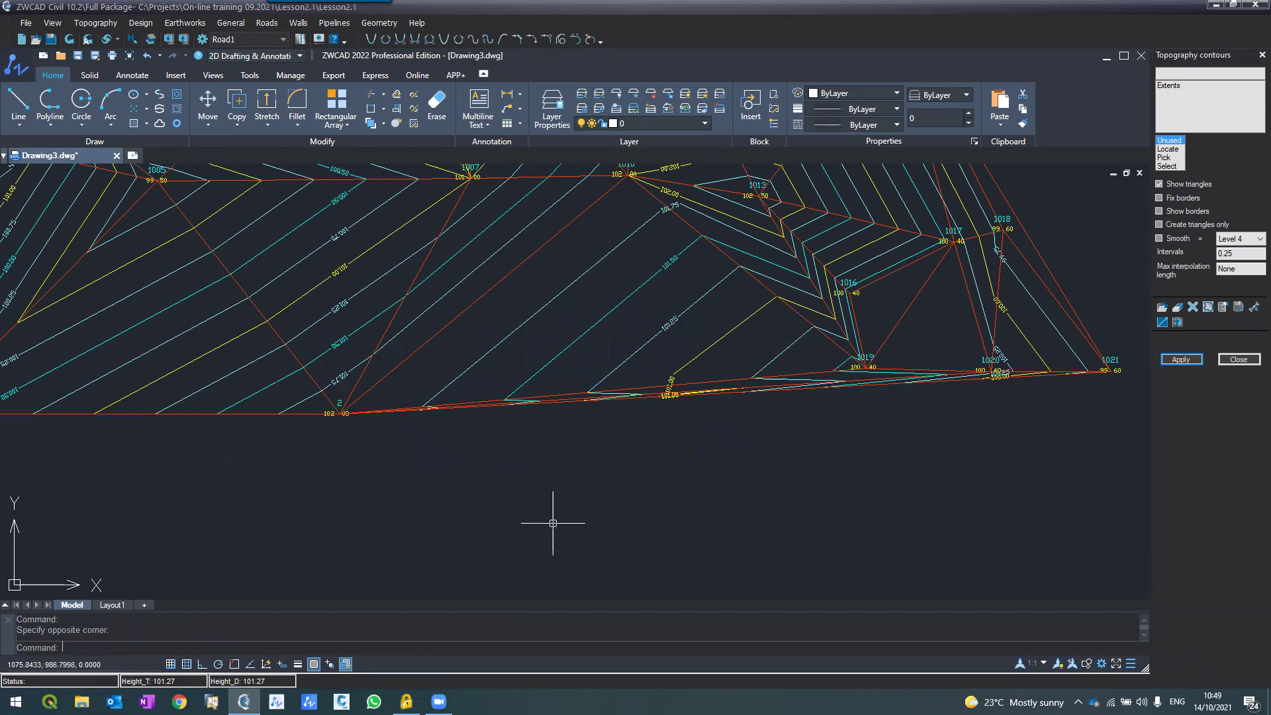
# Examine the narrow border triangles running along the lower edge between points 2, 1019, 1020 and 1021.
pyautogui.scroll(2, 553, 523)
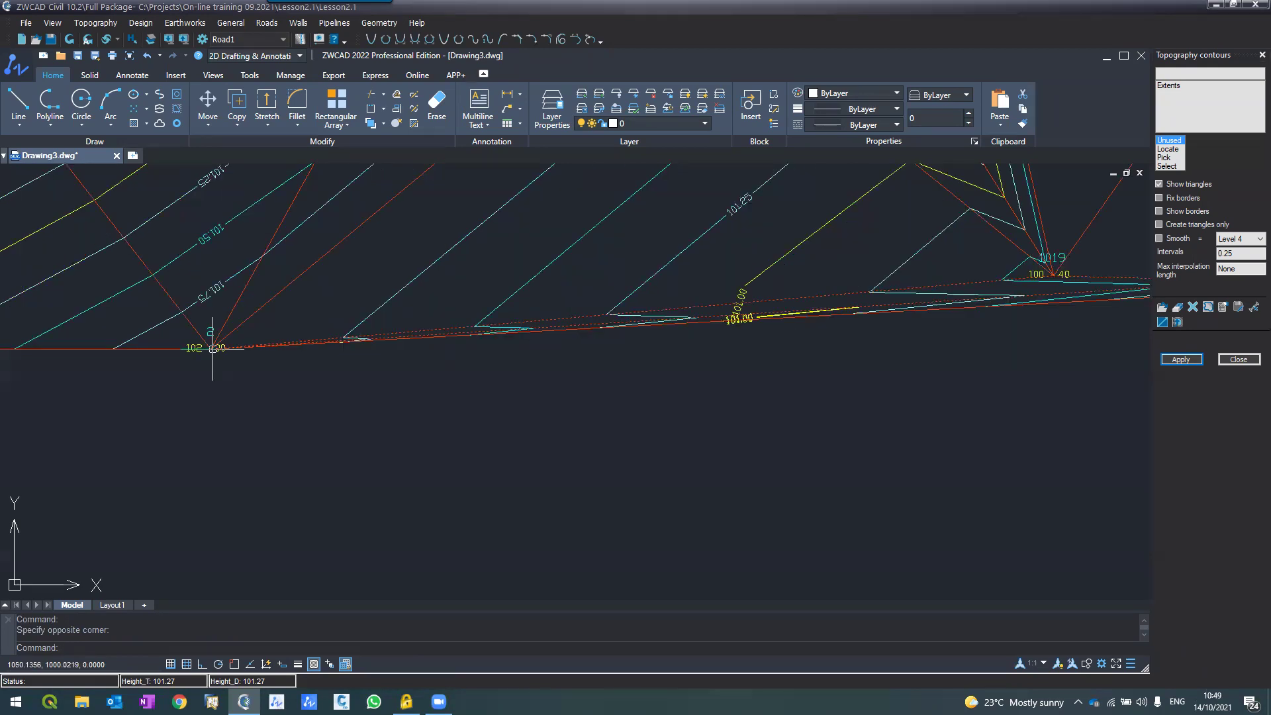
pyautogui.scroll(-2, 208, 350)
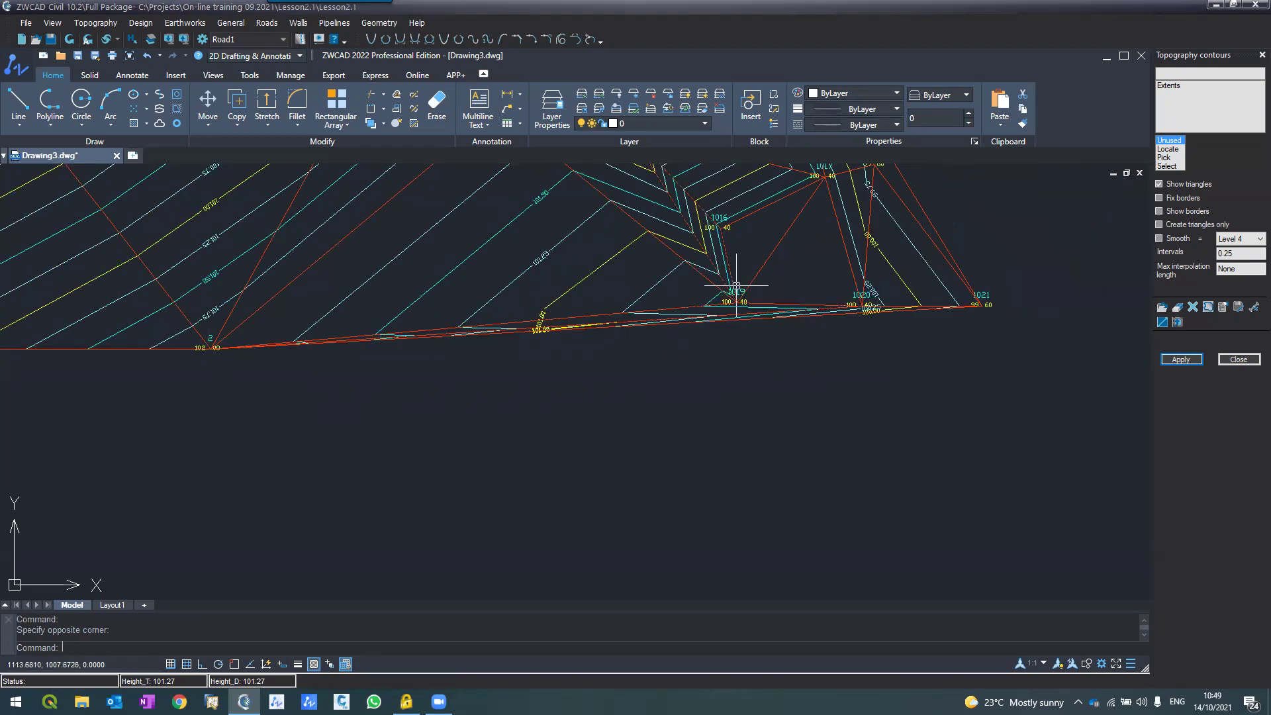
pyautogui.scroll(4, 872, 308)
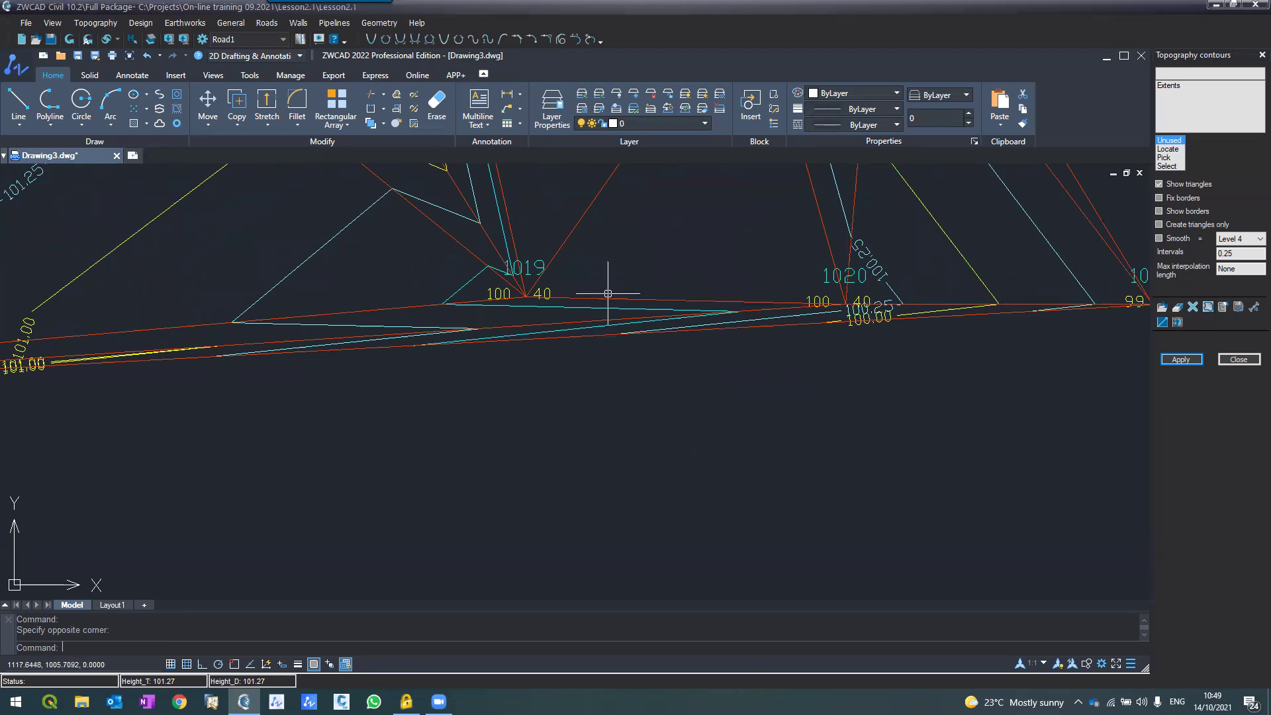
pyautogui.press('Escape')
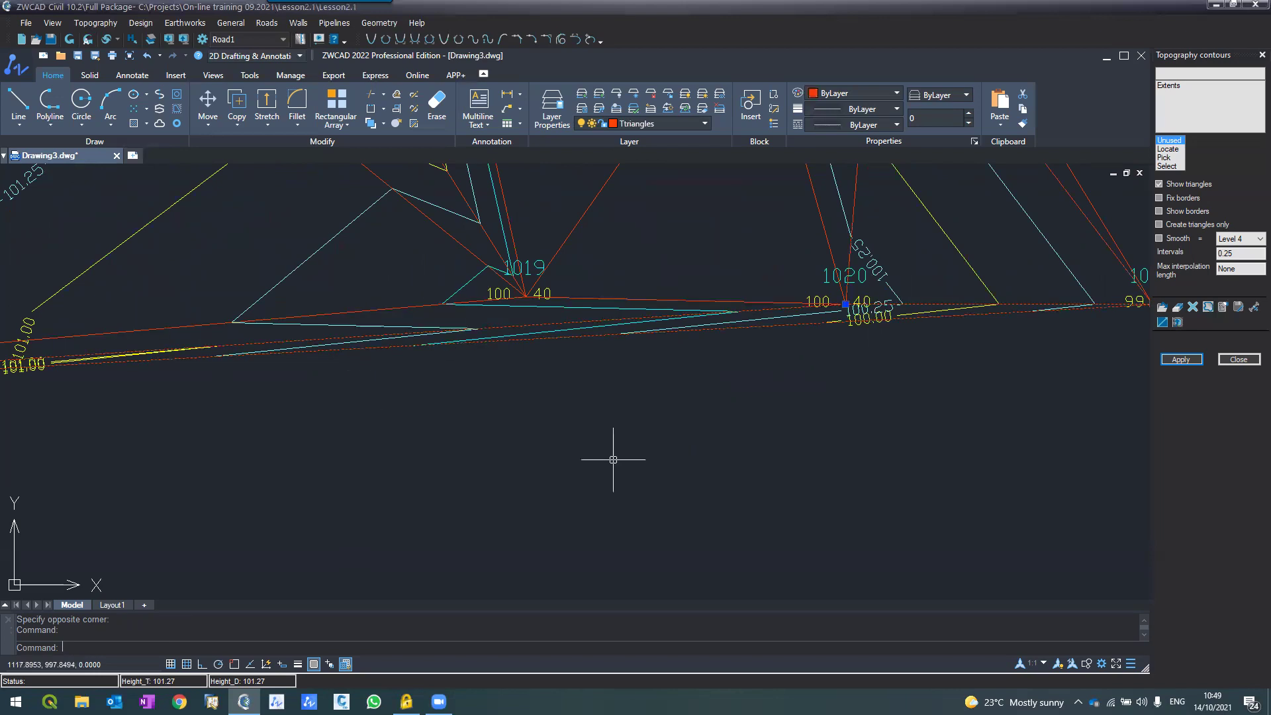
pyautogui.press('Escape')
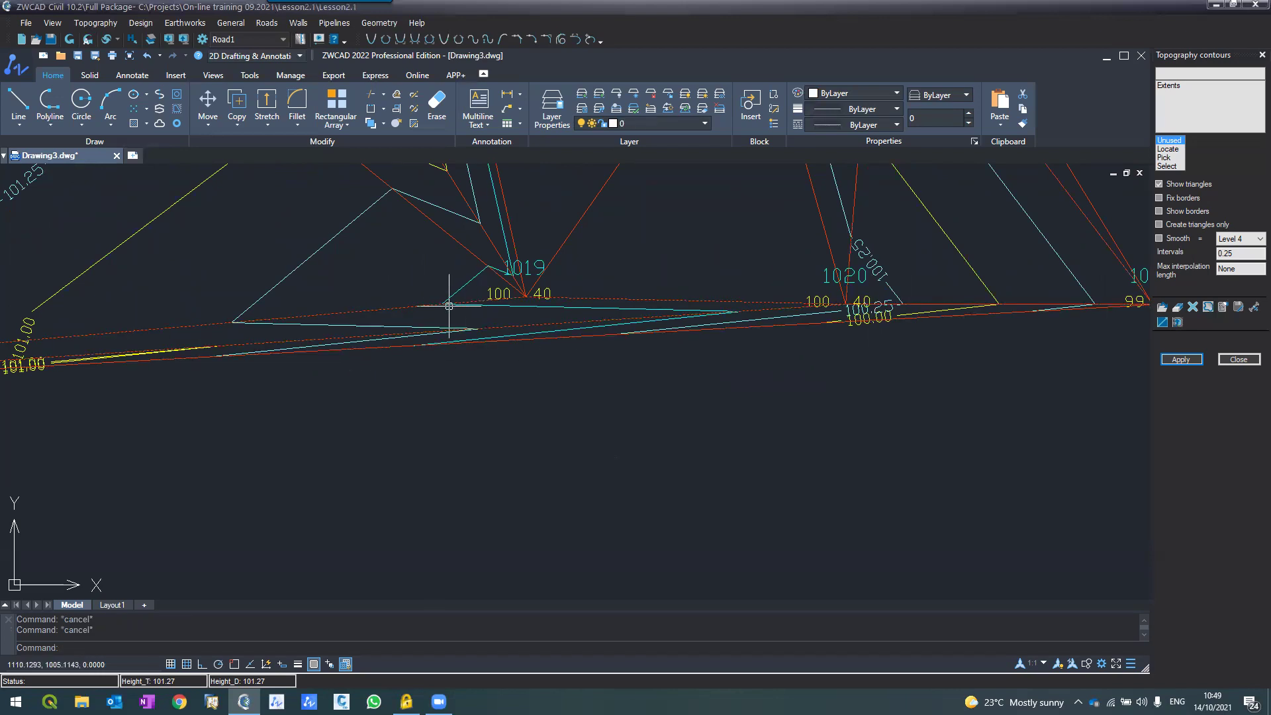
pyautogui.click(427, 304)
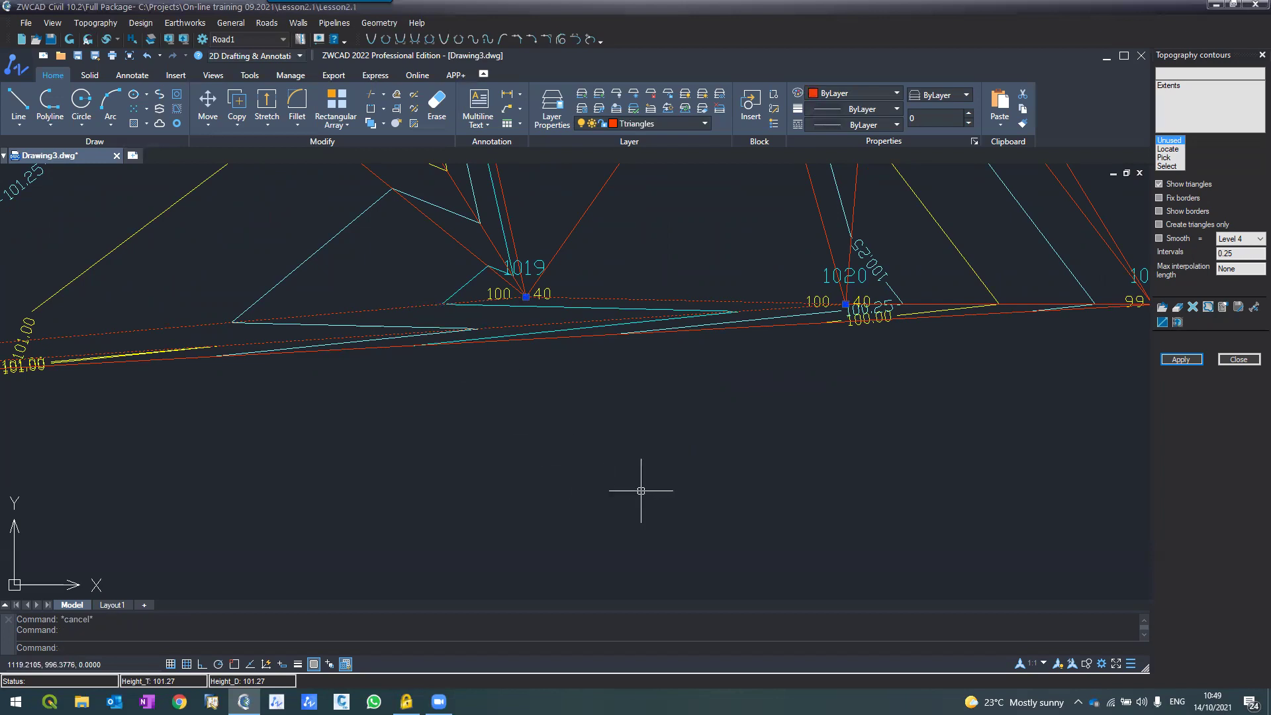
pyautogui.scroll(-2, 641, 486)
pyautogui.scroll(-2, 641, 486)
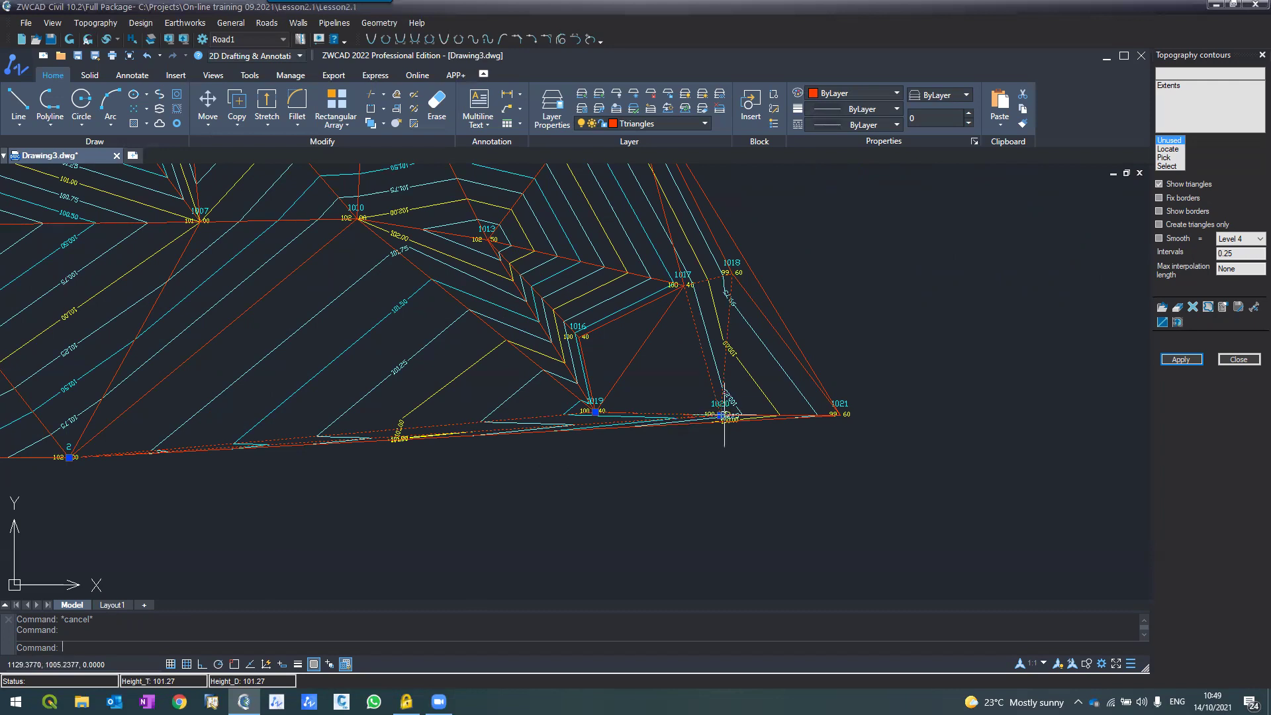
pyautogui.scroll(-2, 718, 426)
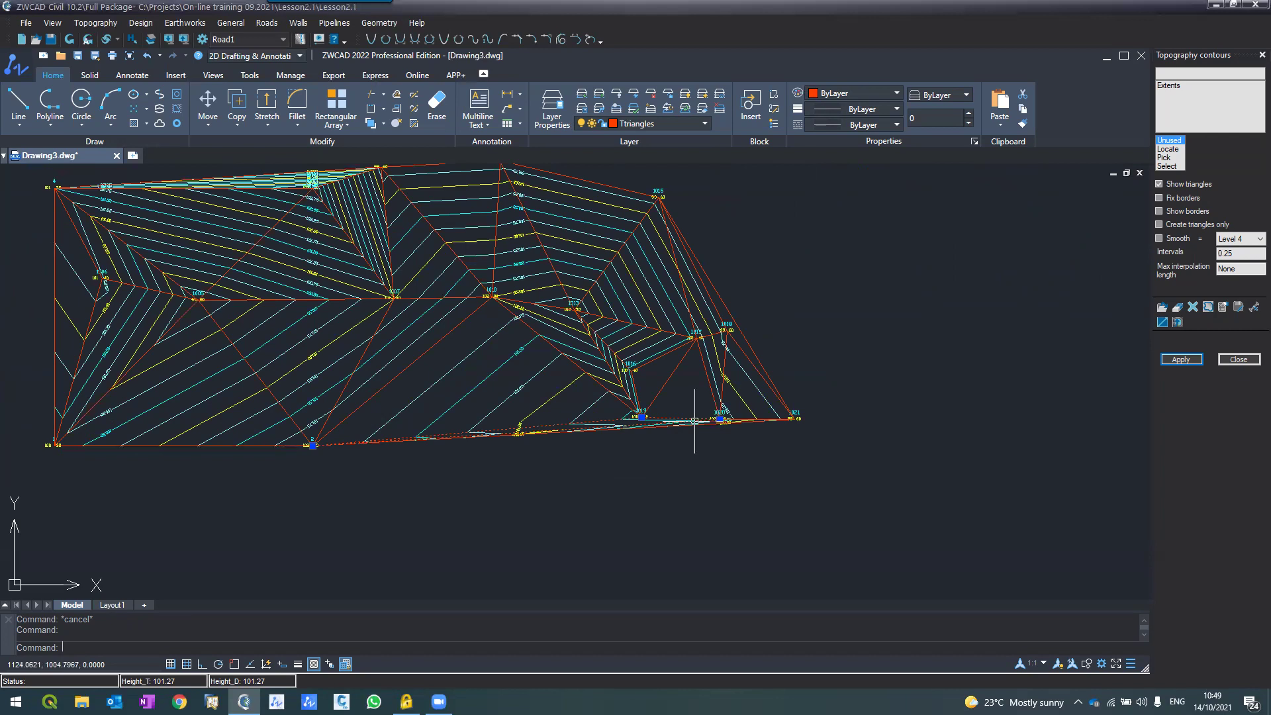
# Measure the distance from point 2 to the vicinity of point 1007.
pyautogui.scroll(2, 694, 421)
pyautogui.write('dist')
pyautogui.press('Return')
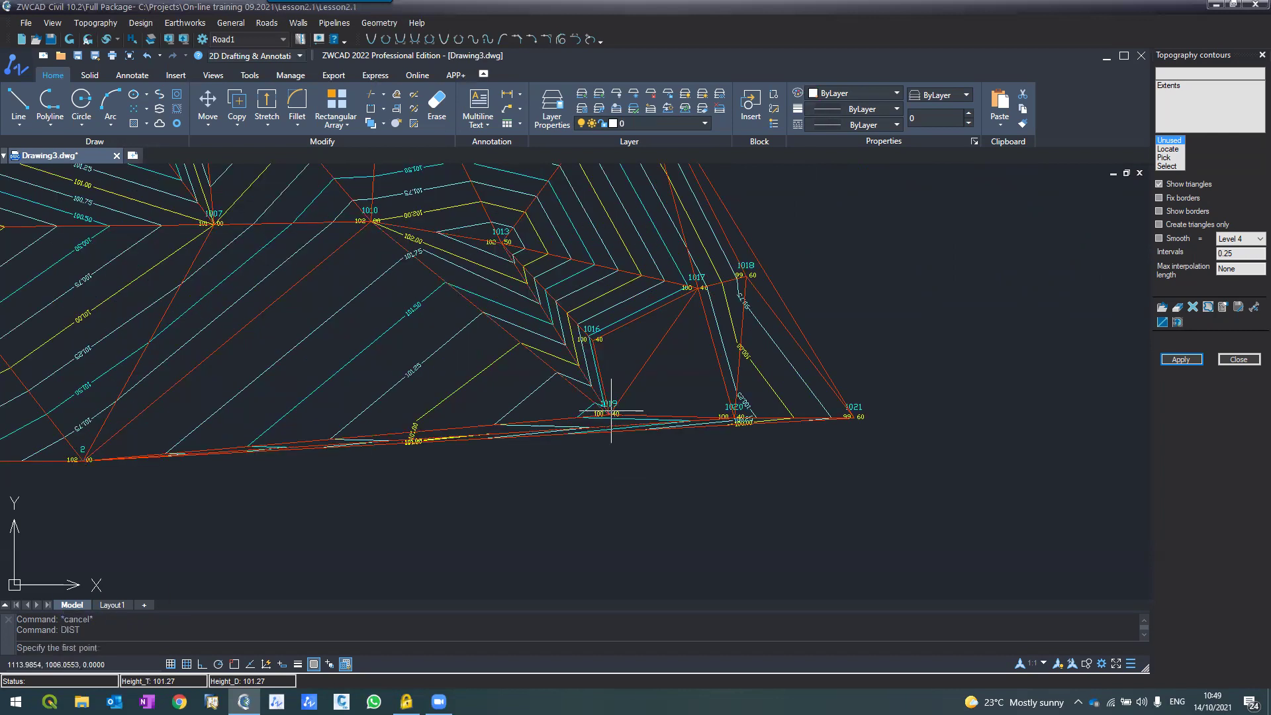
pyautogui.scroll(-2, 599, 378)
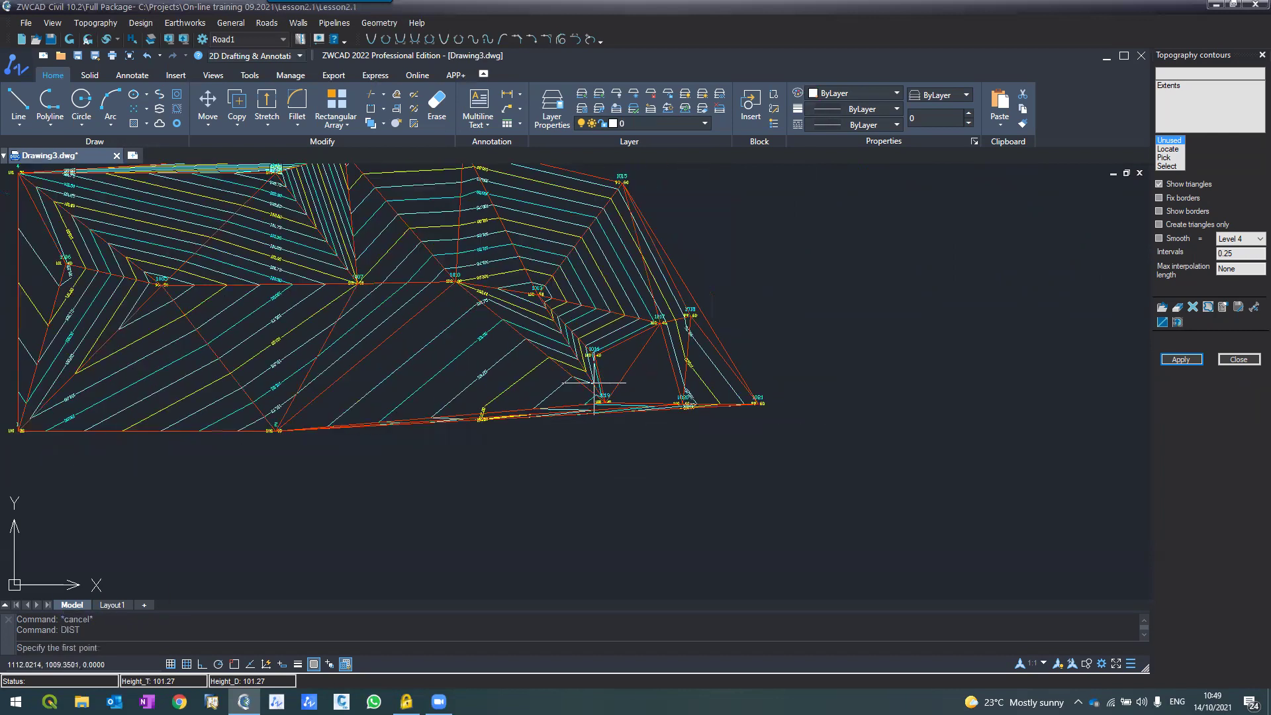
pyautogui.moveTo(588, 383); pyautogui.dragTo(702, 388, button='middle')
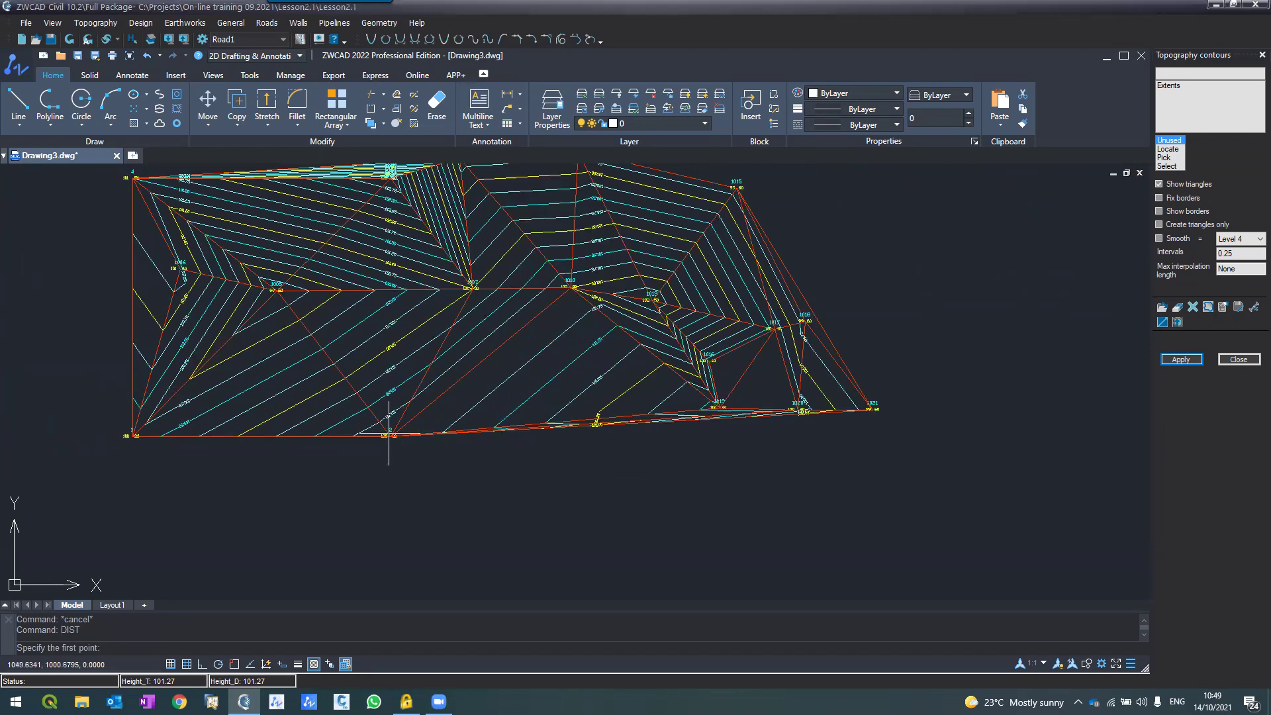
pyautogui.click(389, 433)
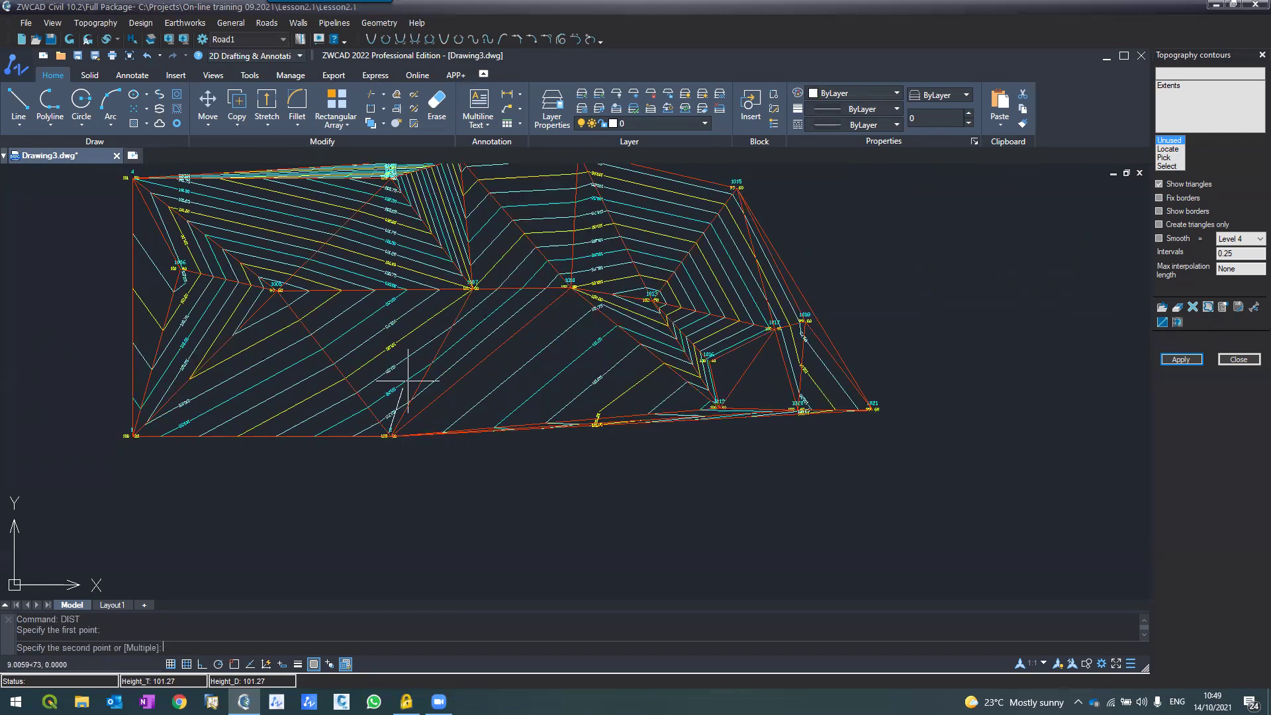
pyautogui.click(458, 287)
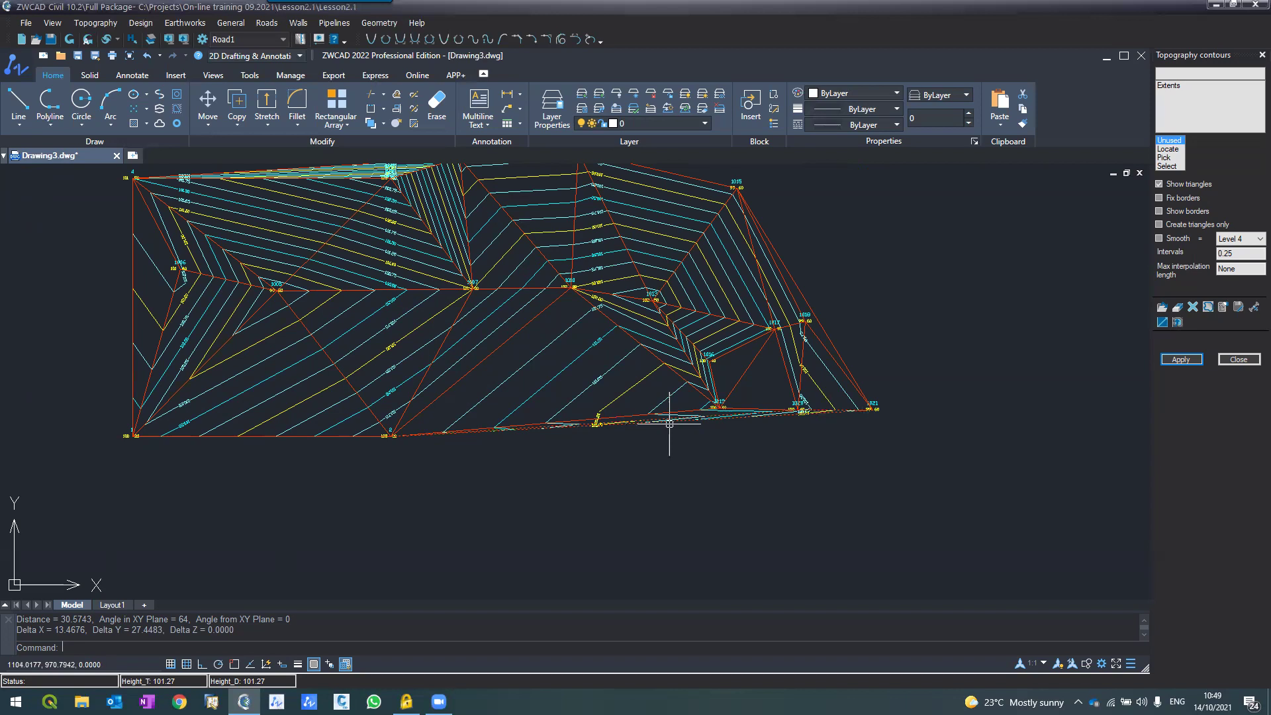
# Set the maximum interpolation length to 50 and regenerate the contours and triangles.
pyautogui.scroll(4, 669, 424)
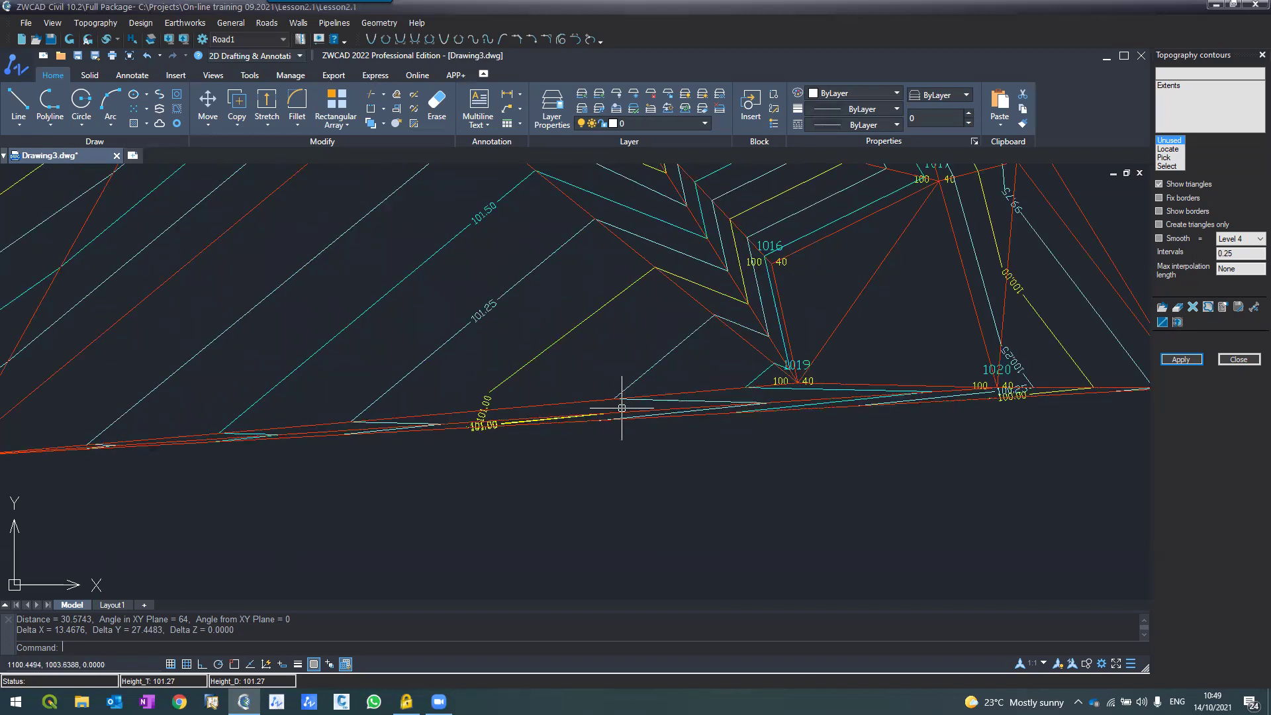
pyautogui.scroll(-3, 622, 409)
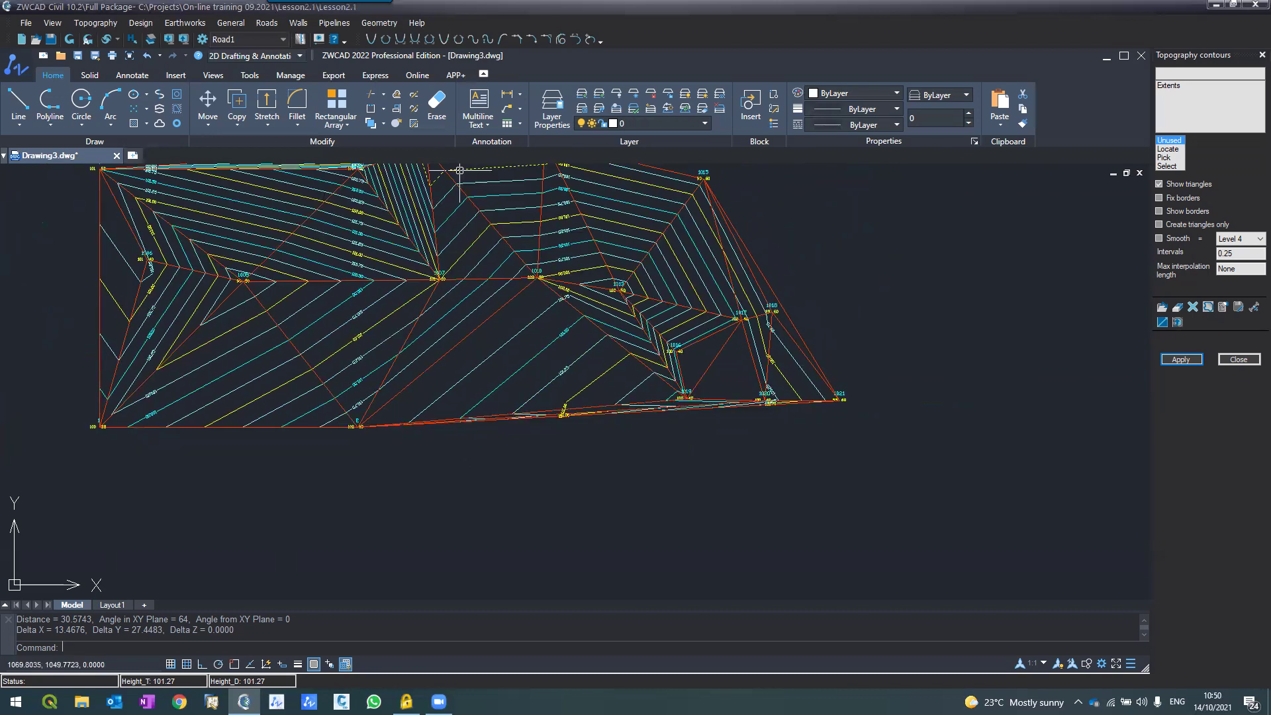
pyautogui.scroll(-2, 271, 400)
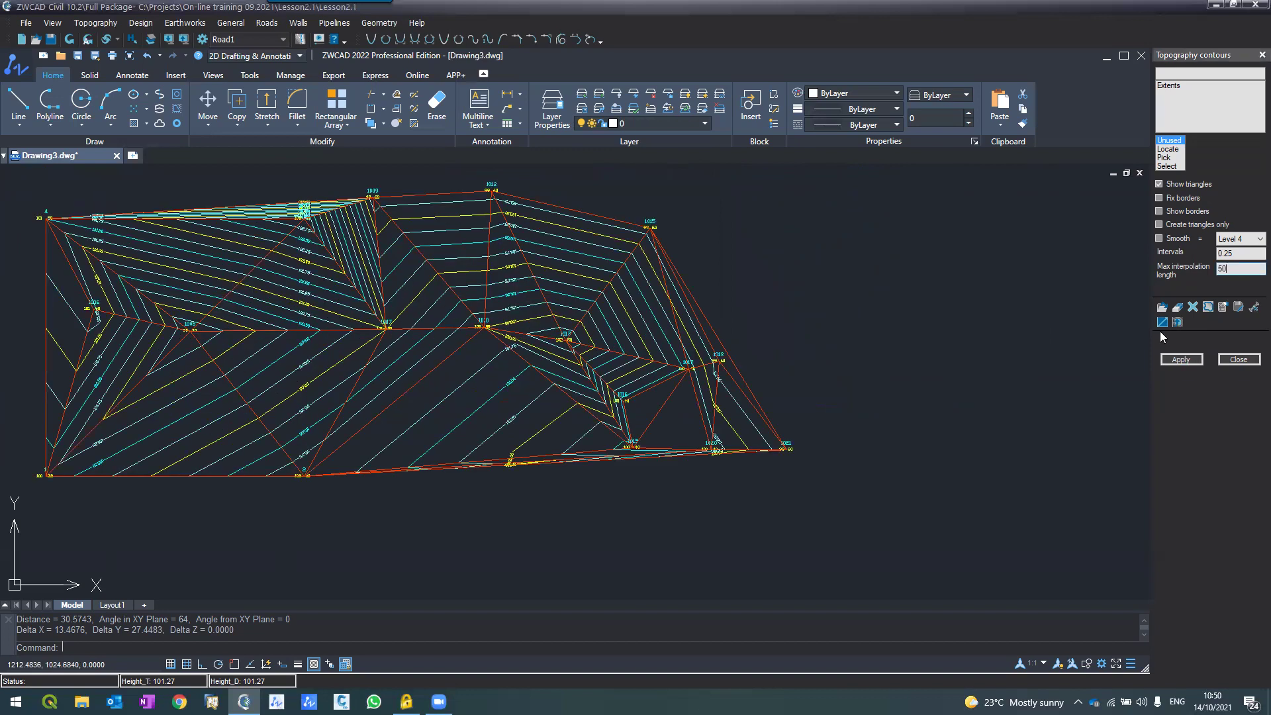
pyautogui.click(1182, 360)
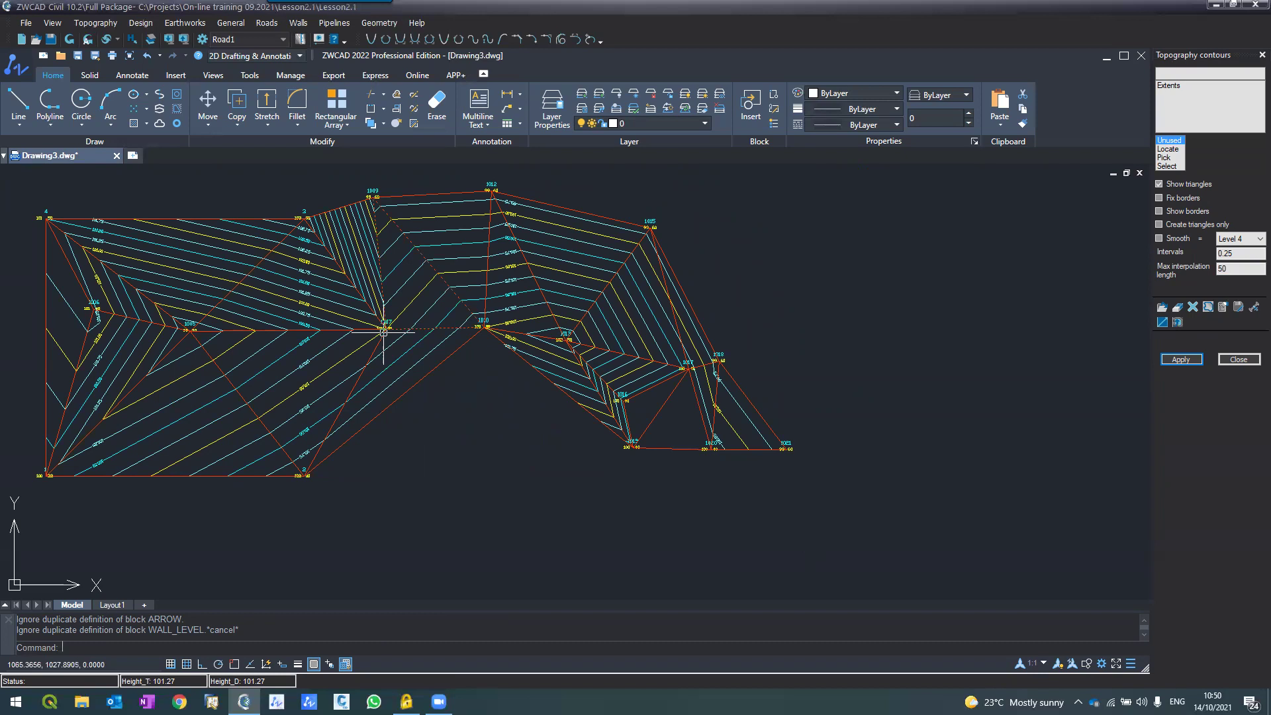
# Reset the maximum interpolation length to 0 and regenerate the contours and triangles without a length limit.
pyautogui.doubleClick(1215, 272)
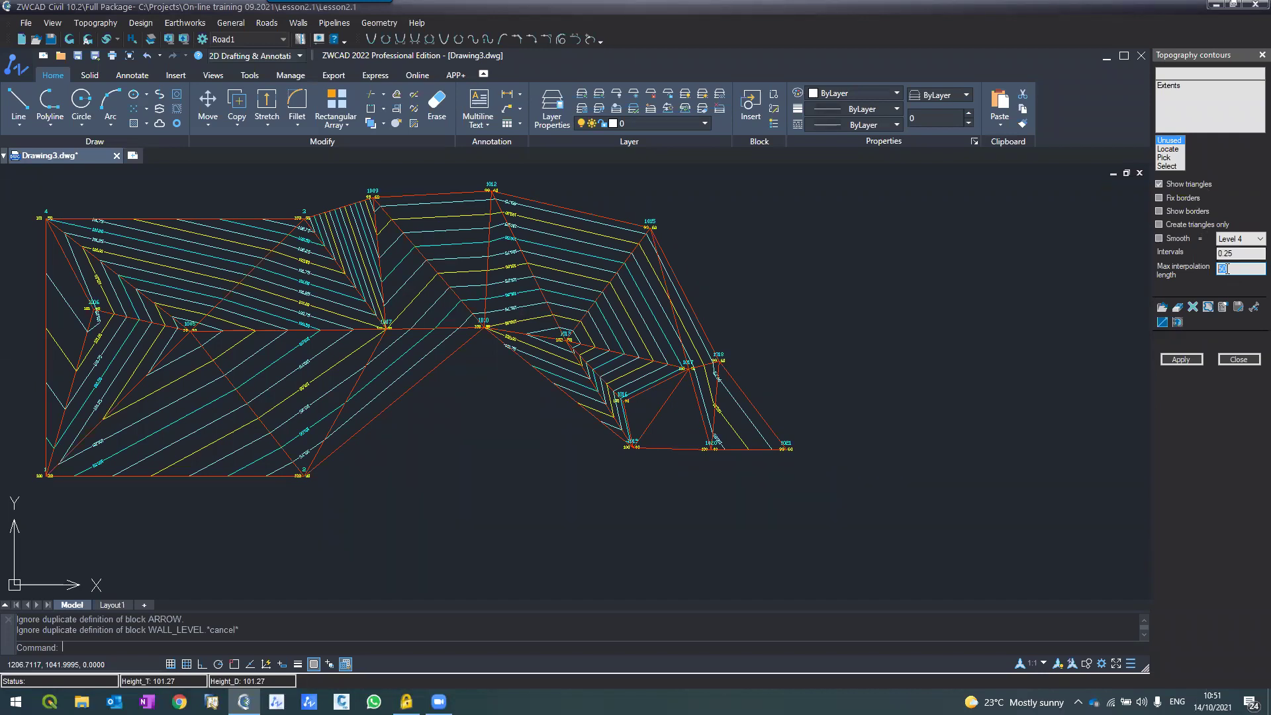
pyautogui.write('0')
pyautogui.click(1185, 360)
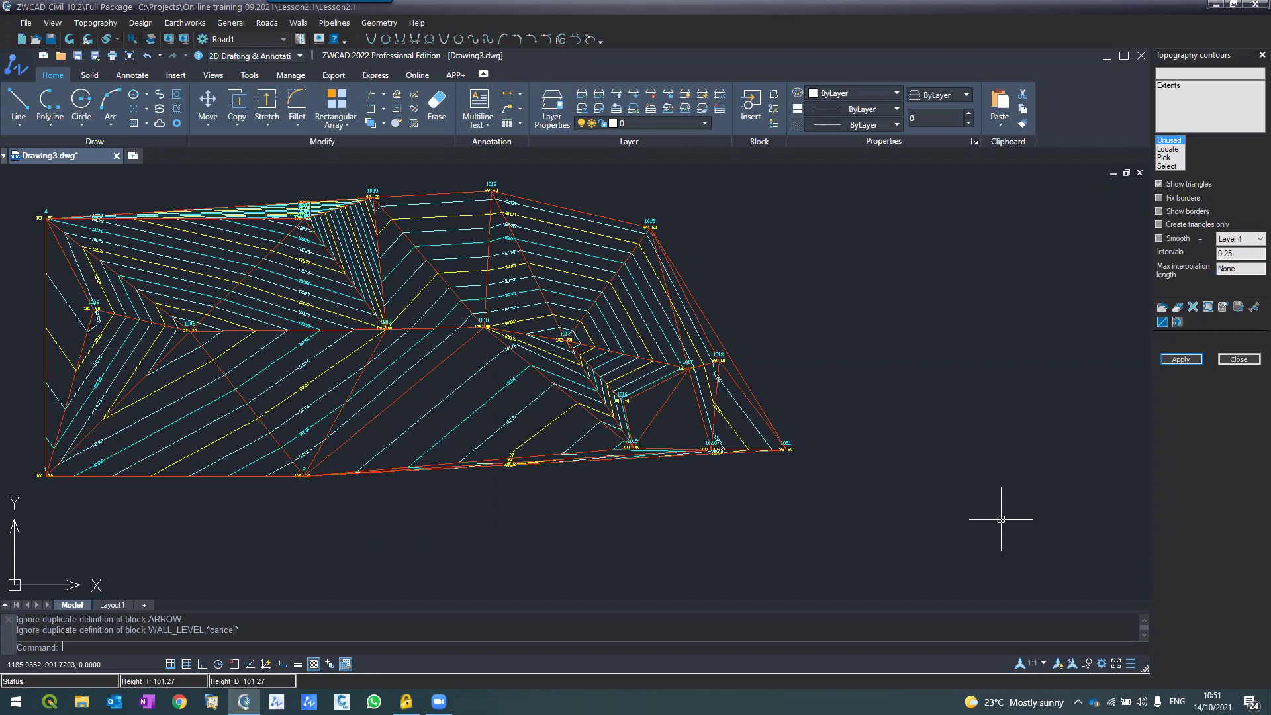
# Start defining the contour boundary by locating points, from point 1015 to point 1018.
pyautogui.click(1167, 151)
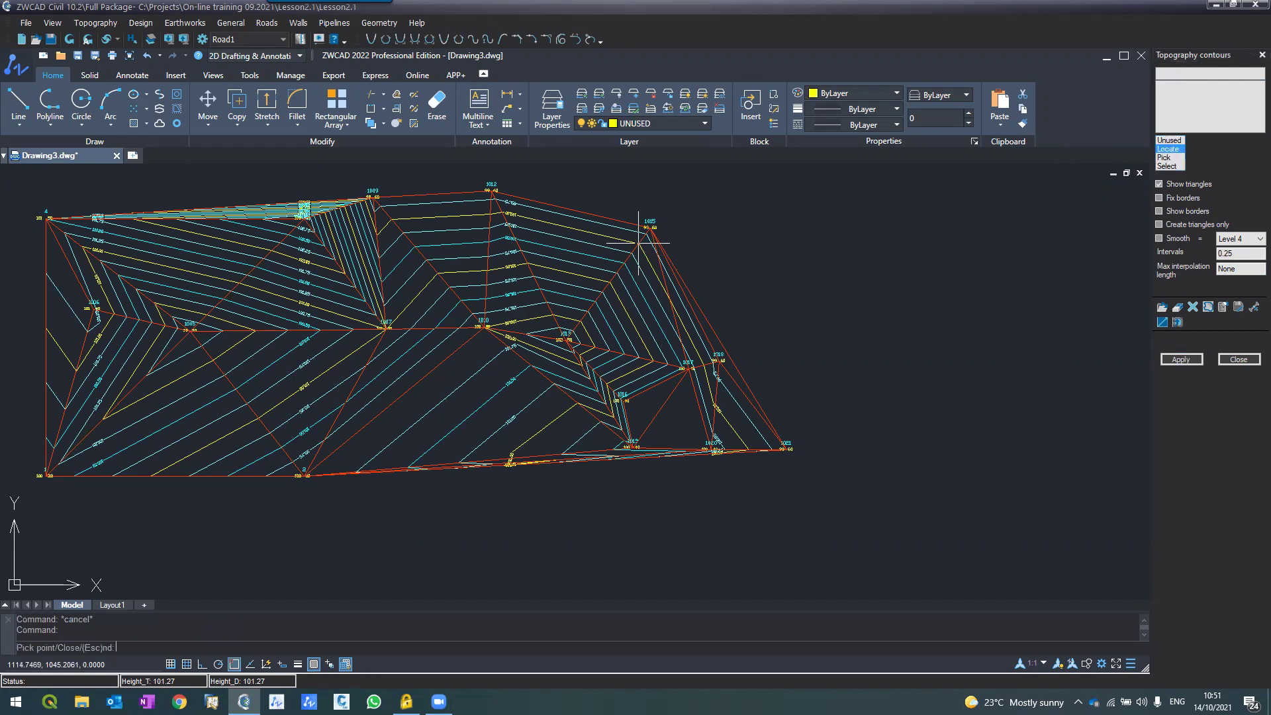
pyautogui.scroll(2, 638, 242)
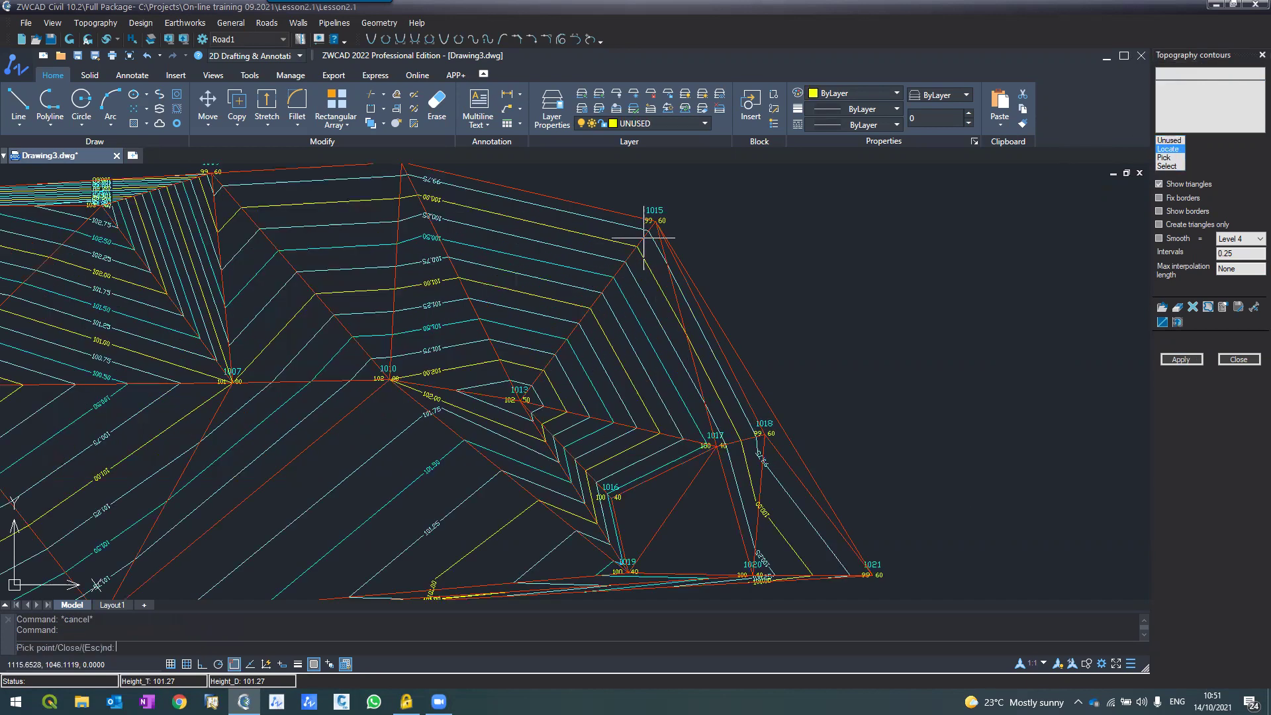
pyautogui.scroll(2, 643, 237)
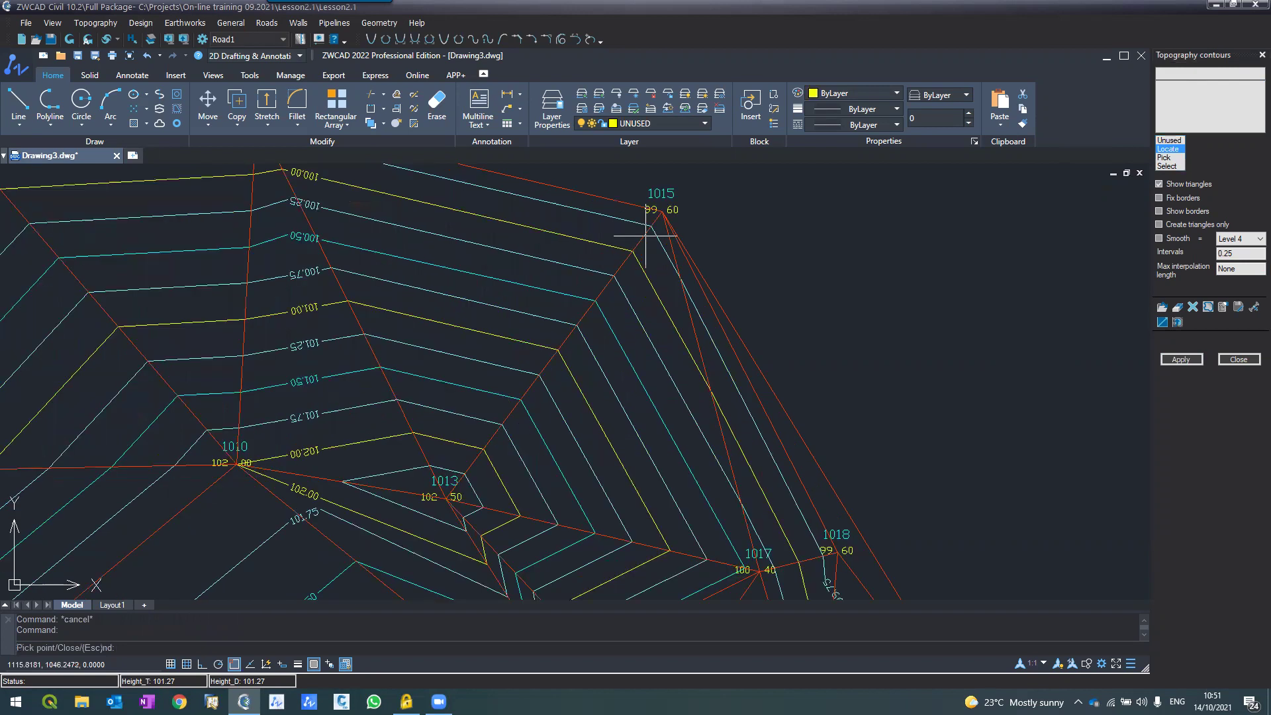
pyautogui.click(662, 212)
pyautogui.moveTo(773, 374); pyautogui.dragTo(722, 201, button='middle')
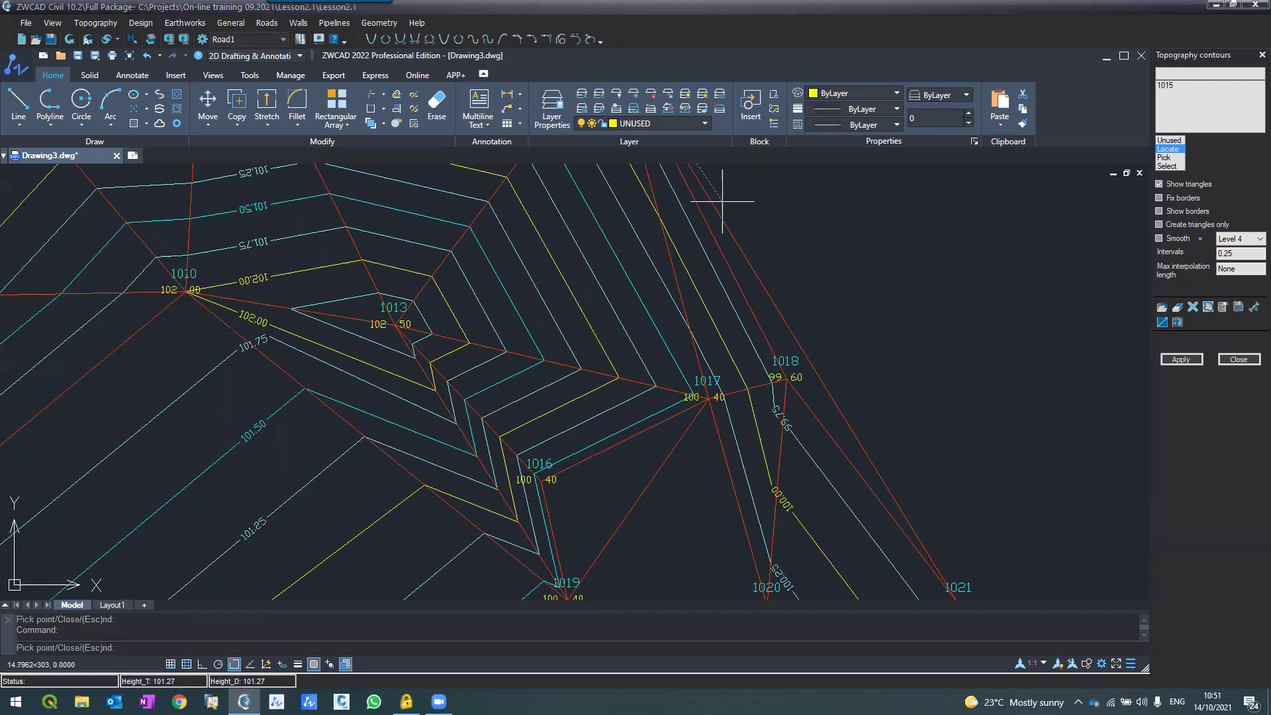
pyautogui.click(789, 383)
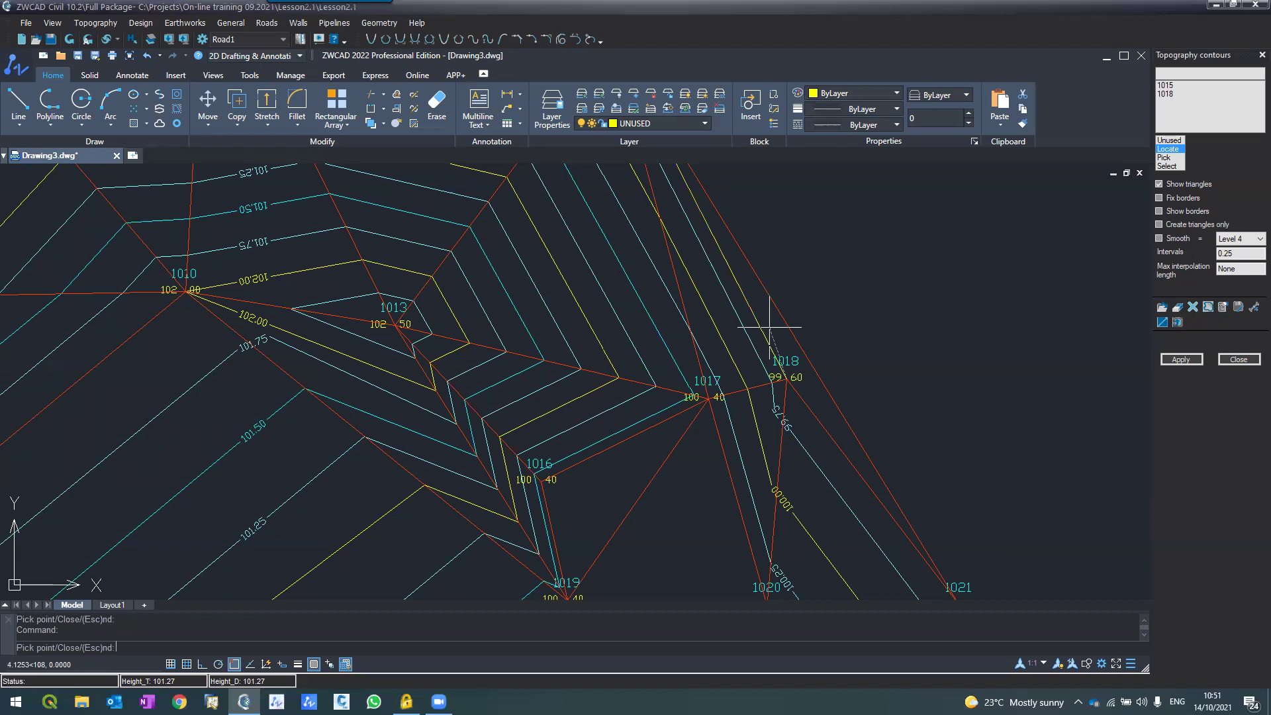
# Continue the contour boundary through points 1021, 1020, 1019, 1016 and 1013.
pyautogui.scroll(-2, 769, 327)
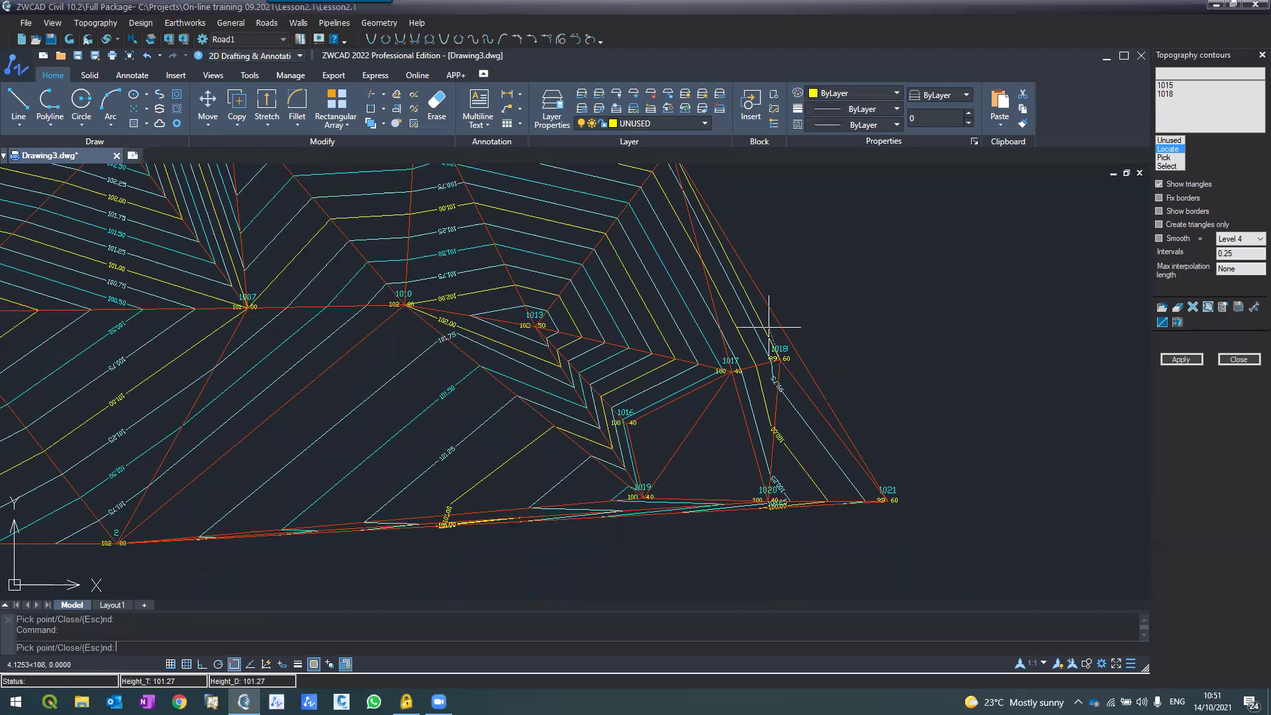
pyautogui.scroll(-2, 769, 327)
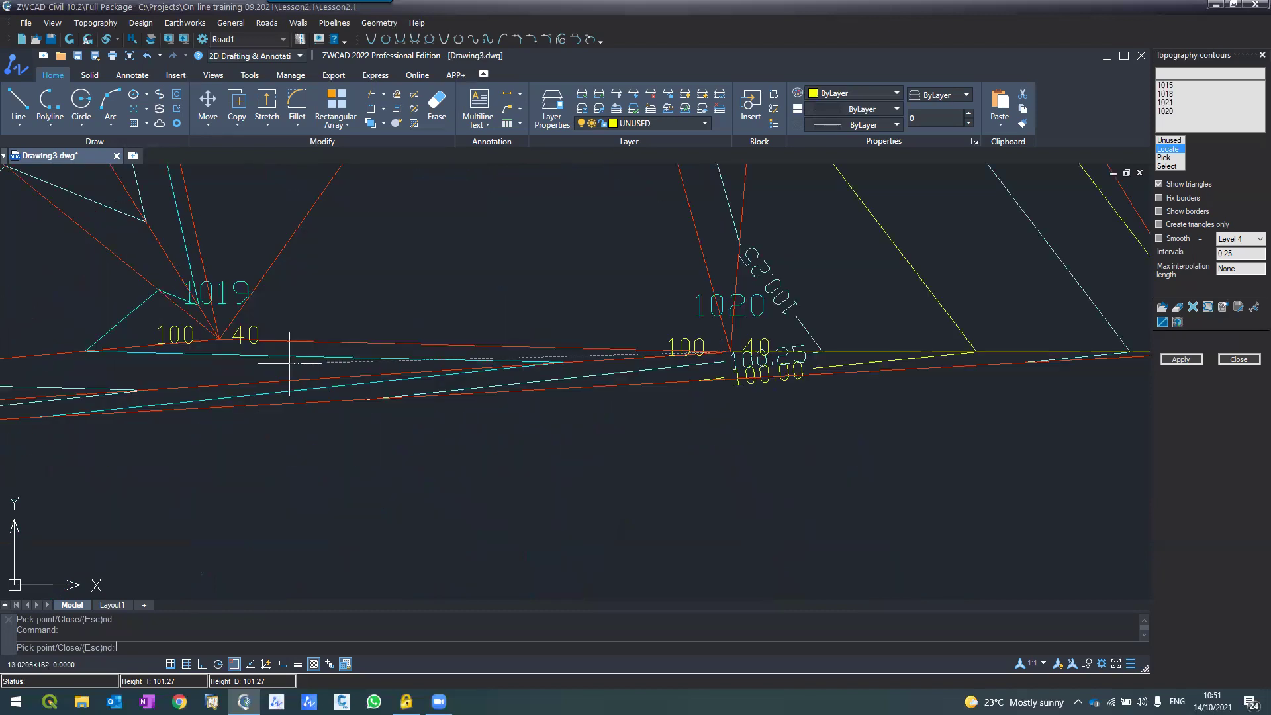
pyautogui.click(221, 349)
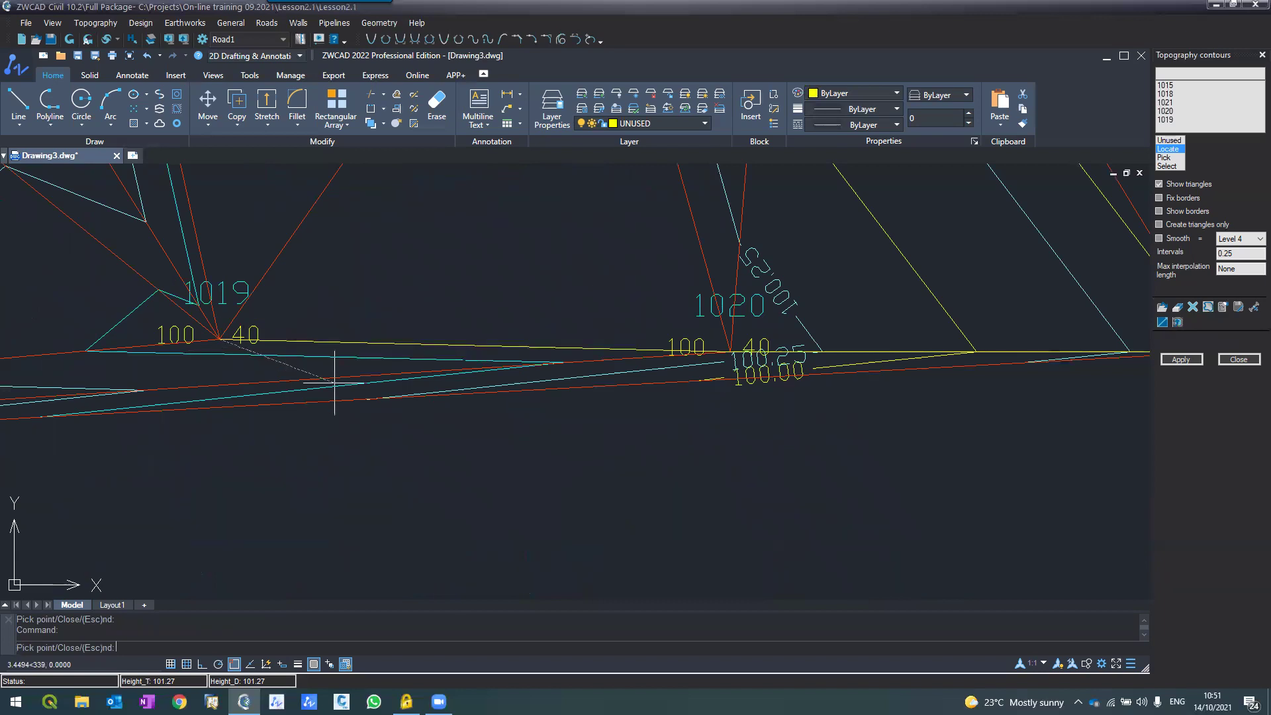
pyautogui.scroll(-3, 334, 381)
pyautogui.click(411, 342)
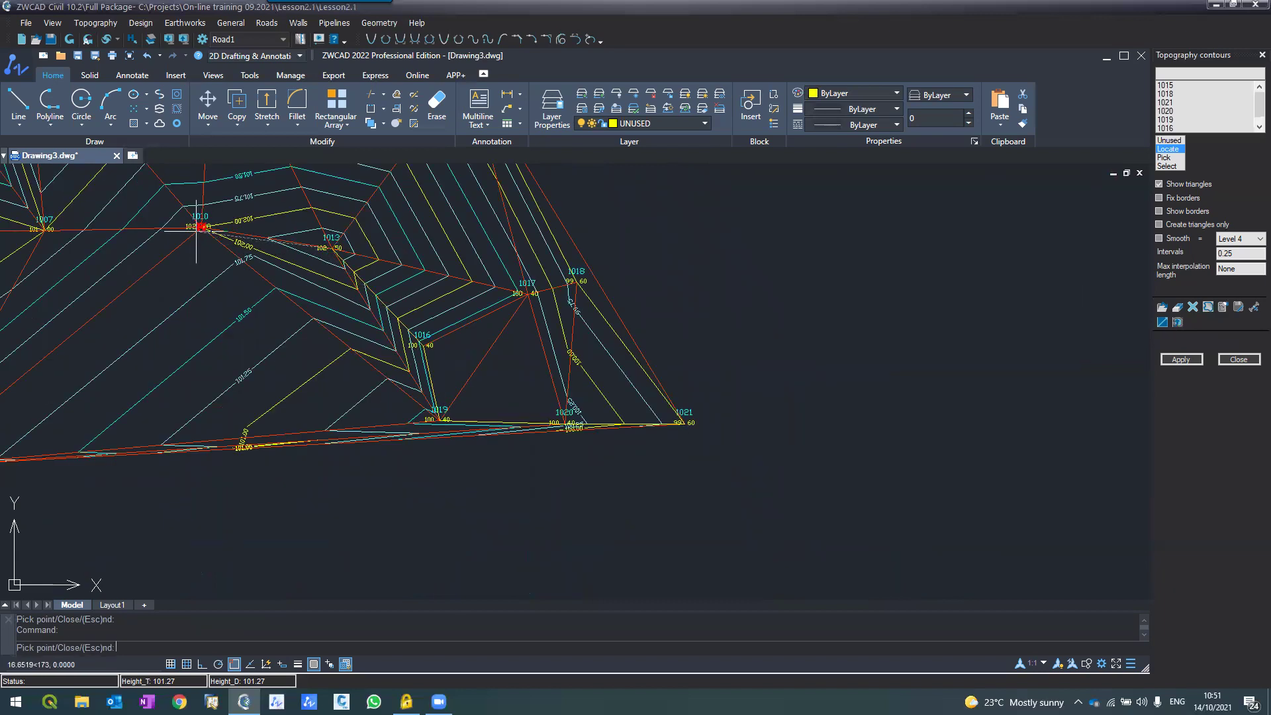
# Extend the contour boundary through points 1010, 1007, 2, 1 and 4.
pyautogui.scroll(-3, 441, 324)
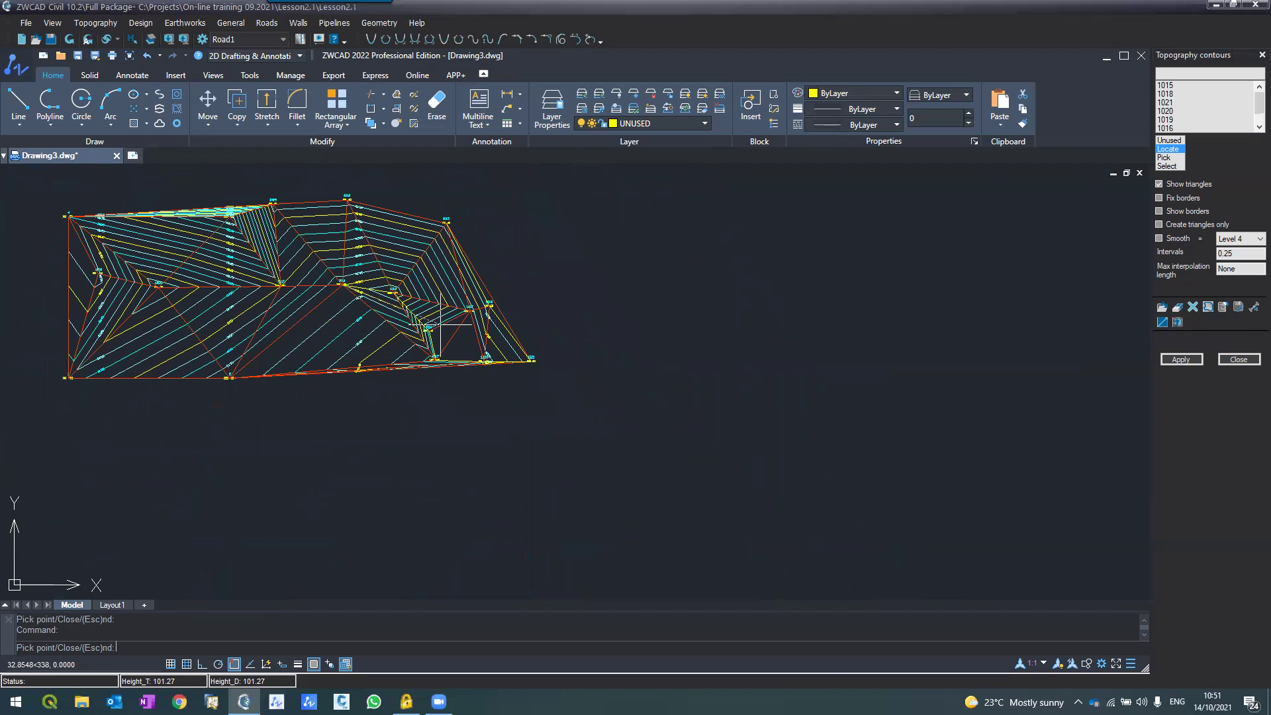
pyautogui.scroll(3, 292, 302)
pyautogui.click(262, 258)
pyautogui.scroll(-3, 361, 455)
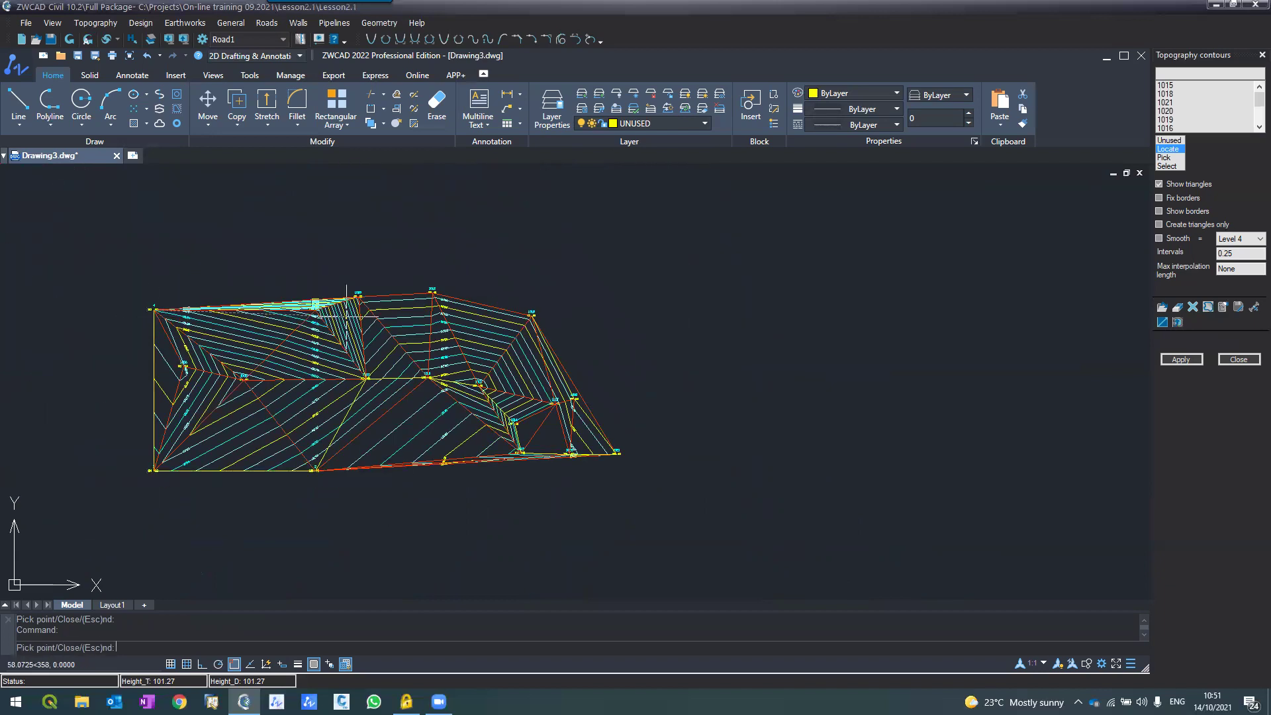
# Take the contour boundary through points 3, 1009 and 1012 and close it at point 1015.
pyautogui.scroll(3, 337, 311)
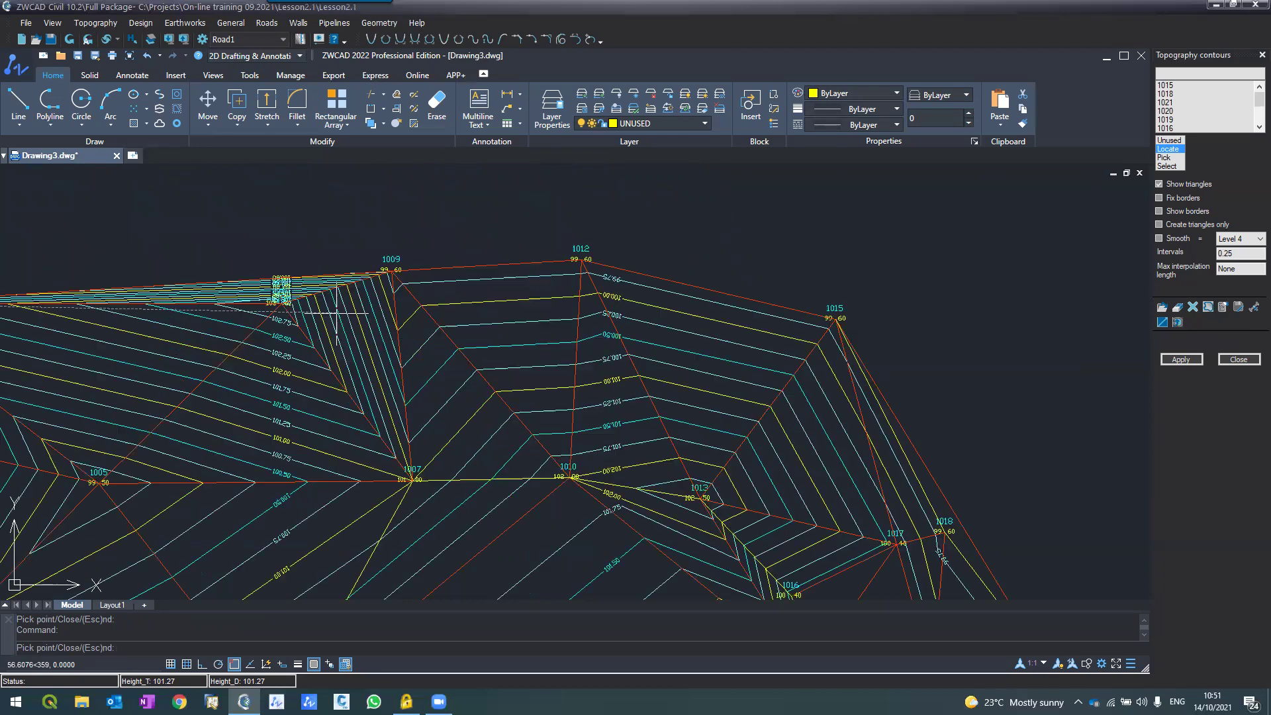
pyautogui.scroll(2, 337, 311)
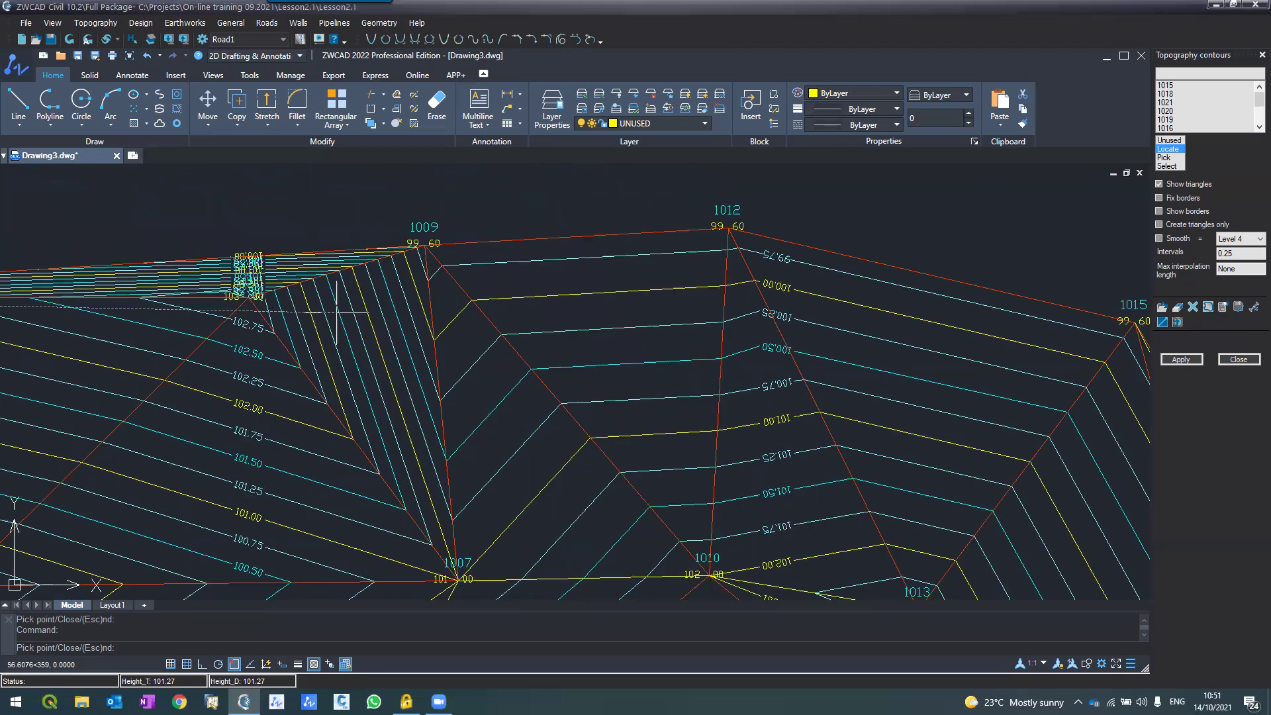
pyautogui.click(728, 227)
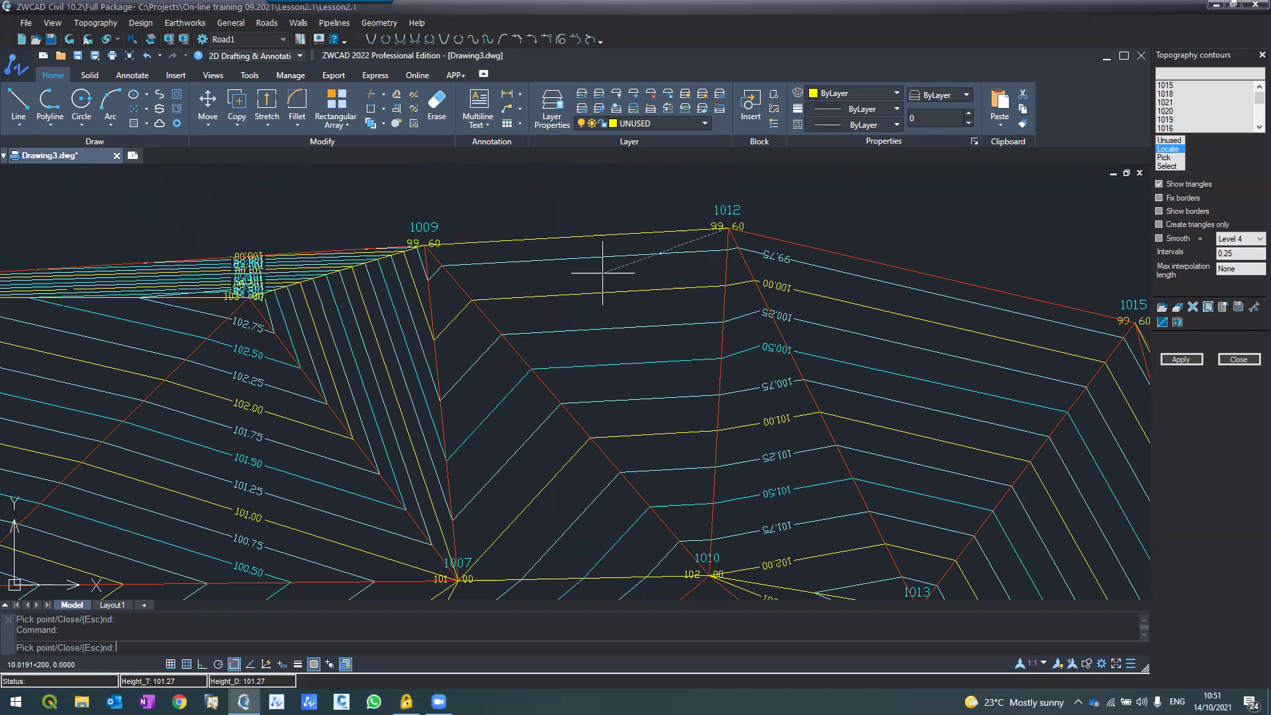
pyautogui.scroll(-2, 603, 272)
pyautogui.scroll(2, 713, 301)
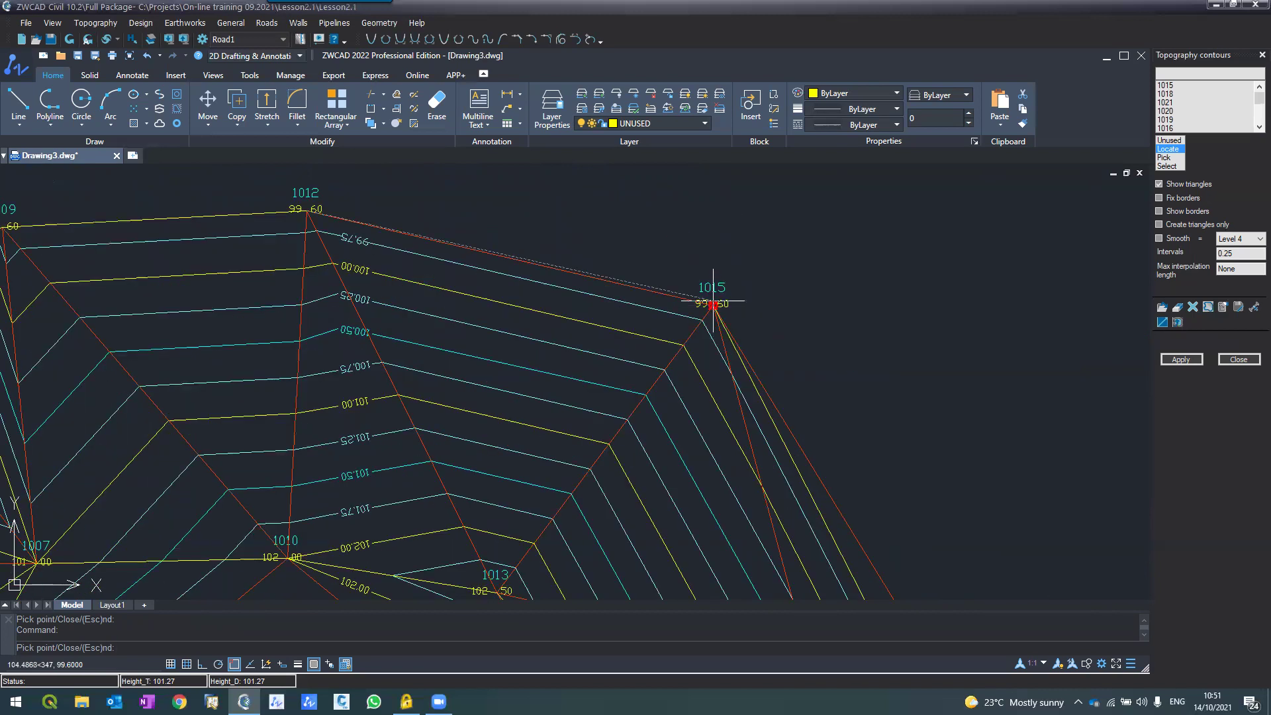
pyautogui.write('c')
pyautogui.press('Return')
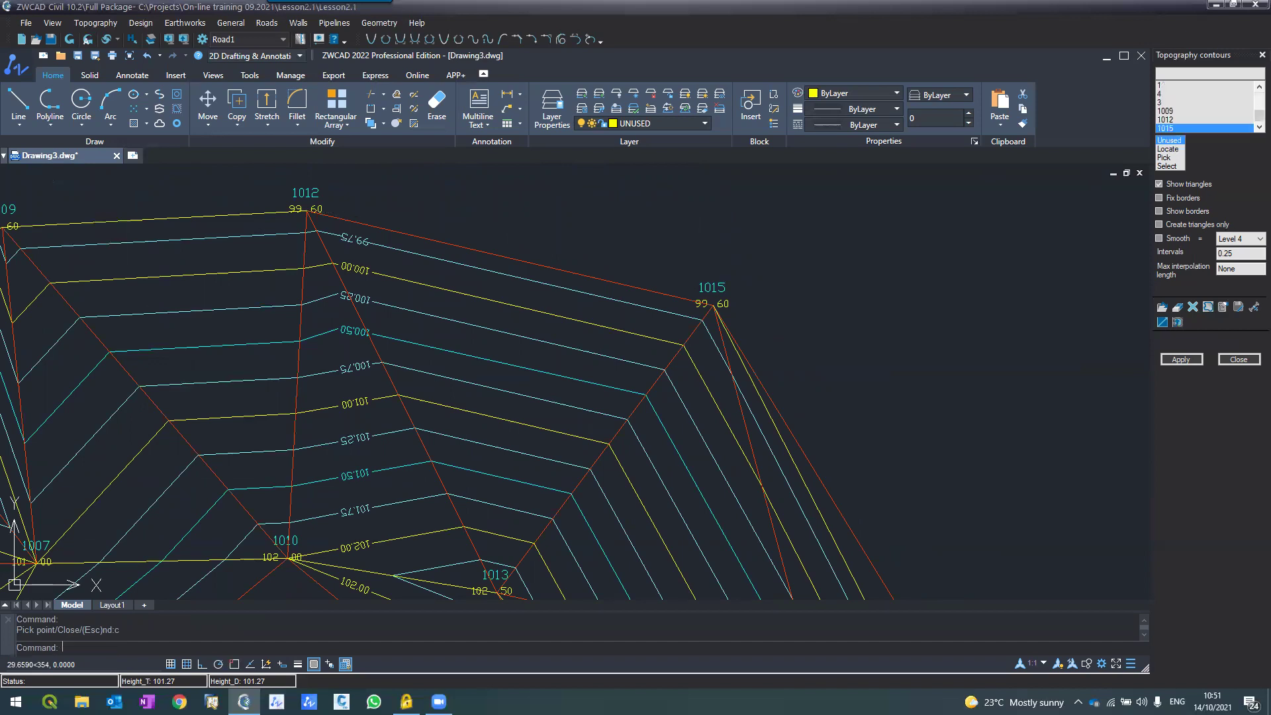
# Regenerate the contours and triangles within the closed boundary and check the result across the whole site.
pyautogui.click(1181, 360)
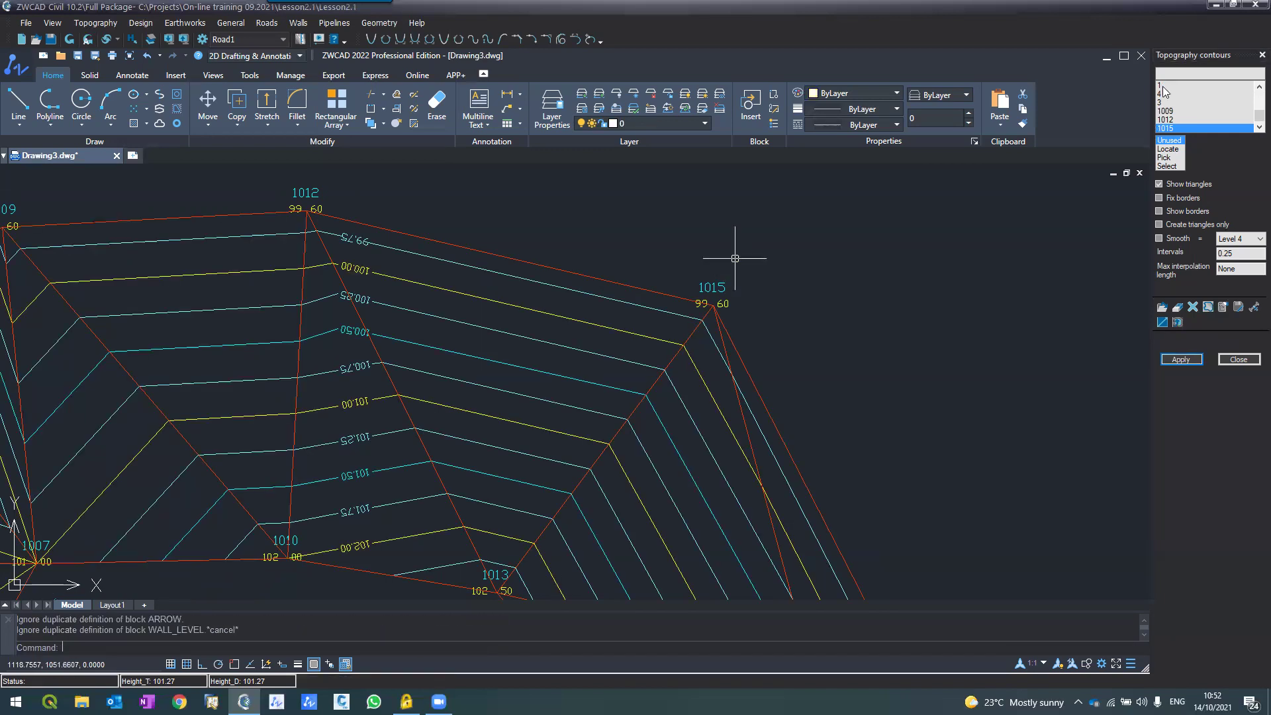
pyautogui.scroll(-2, 1167, 96)
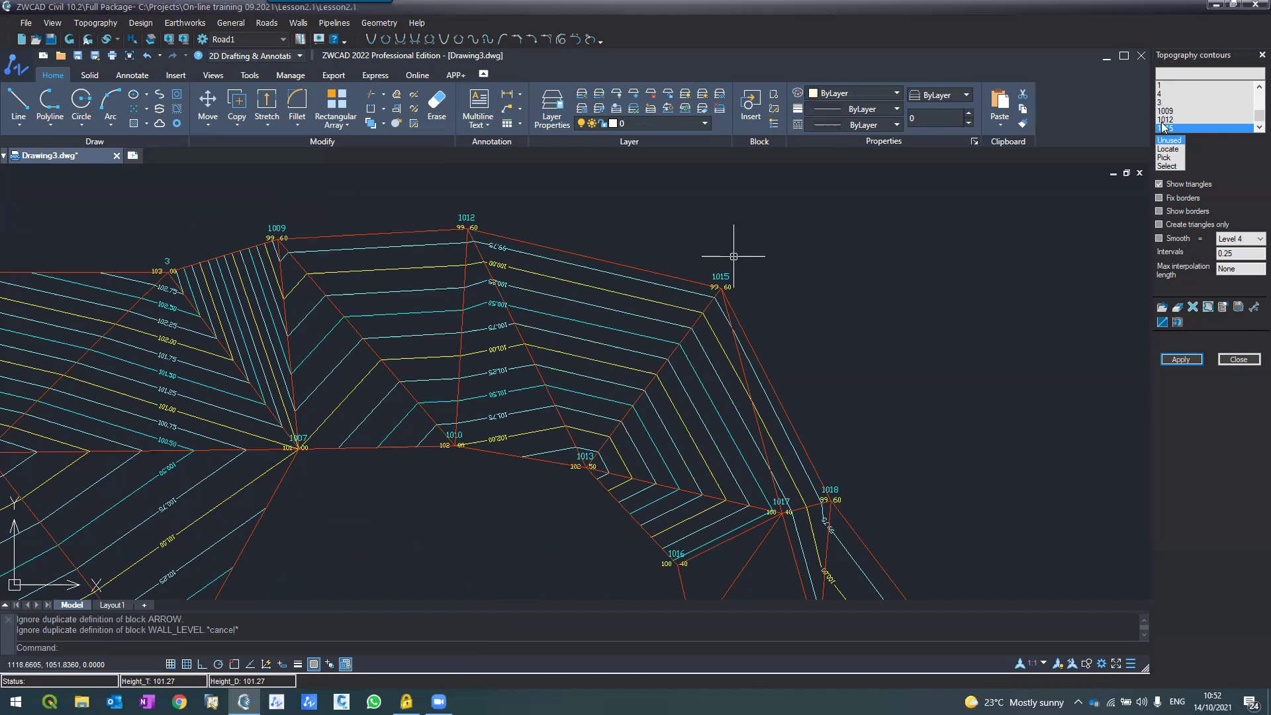
pyautogui.scroll(-1, 1164, 126)
pyautogui.click(1166, 120)
pyautogui.click(1164, 128)
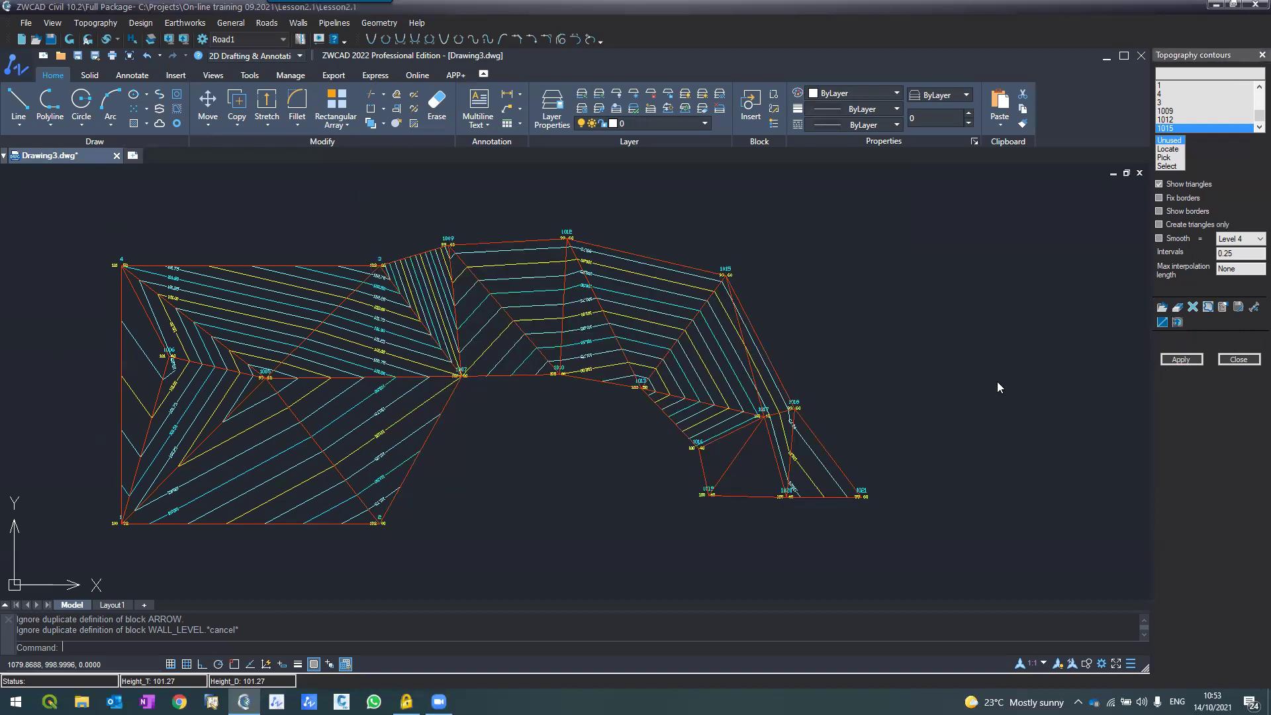
# Draw the contours painted according to topographic elevation, and redraw them with that painting option switched off.
pyautogui.click(1181, 359)
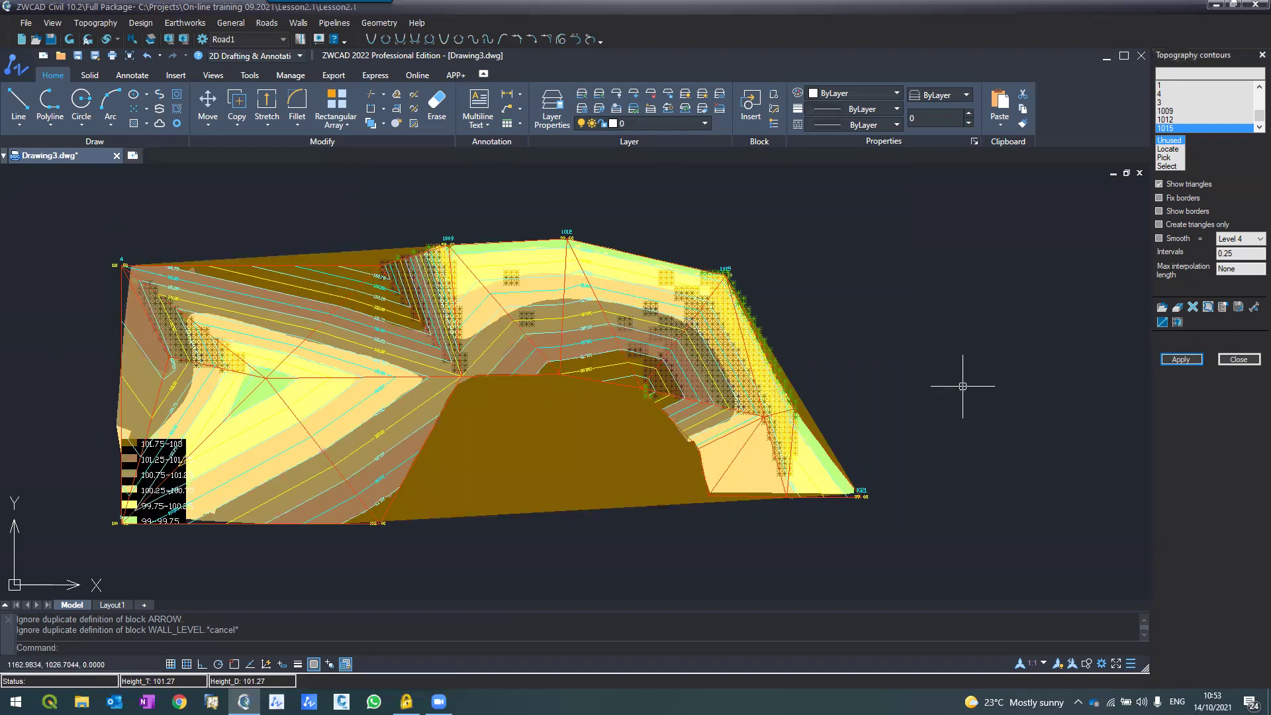
pyautogui.click(1222, 308)
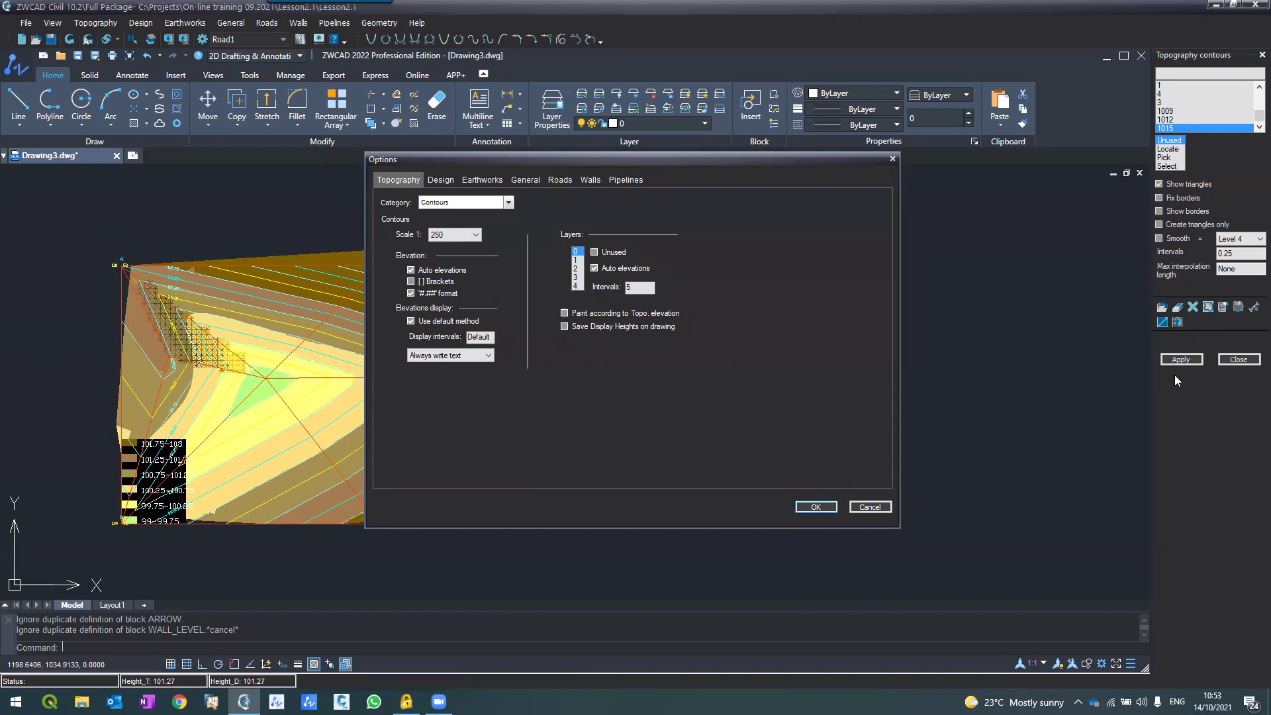
pyautogui.press('Escape')
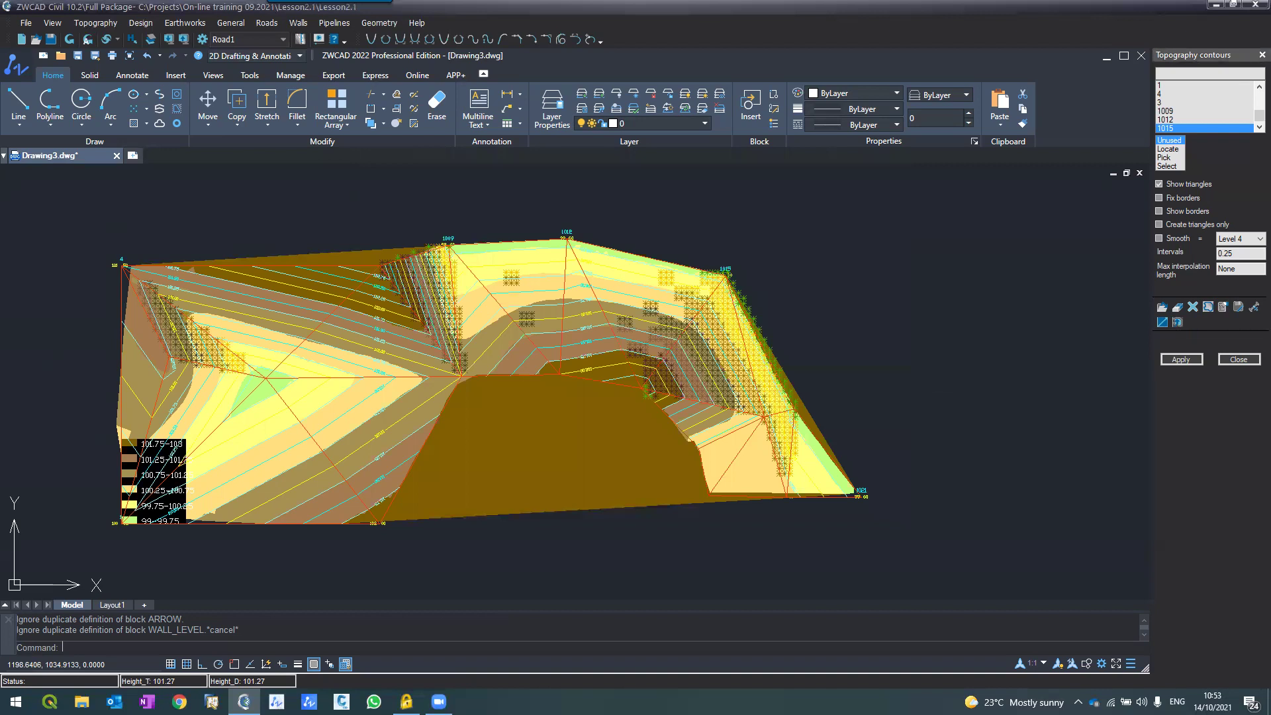
pyautogui.click(1182, 360)
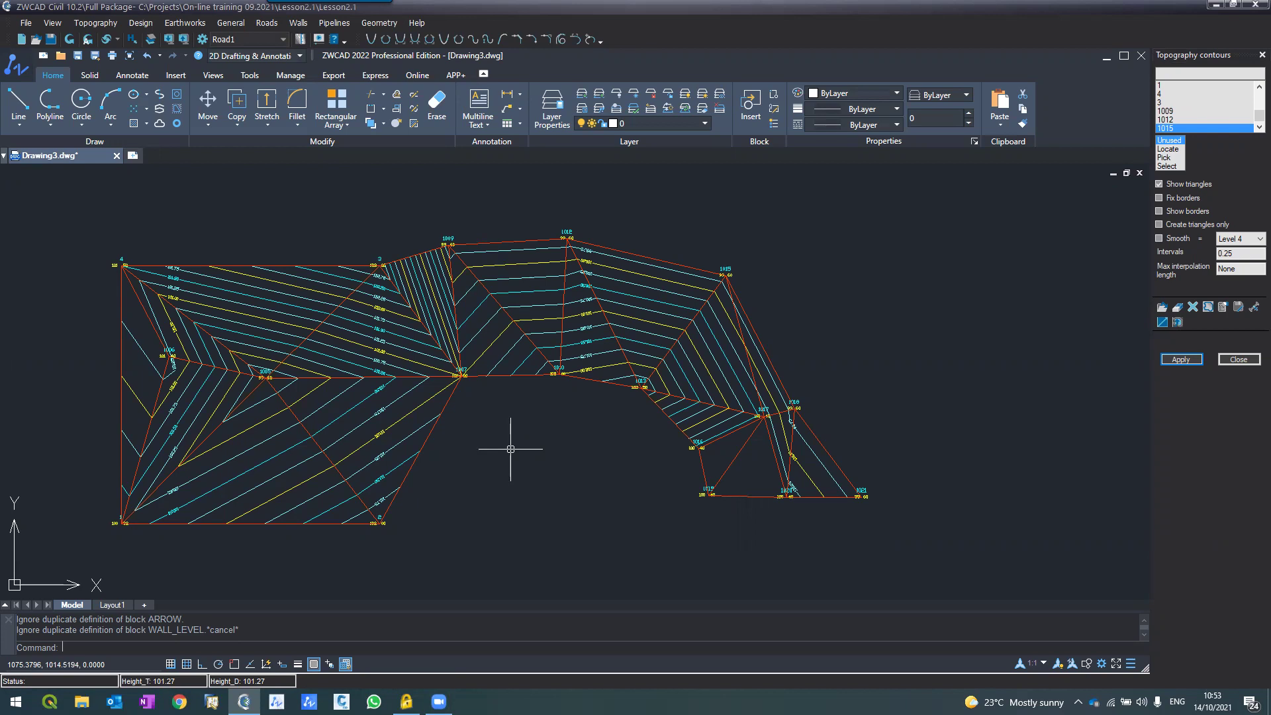
# Erase the contour borders and regenerate the contours and triangles over the full extents.
pyautogui.click(1193, 308)
pyautogui.click(614, 389)
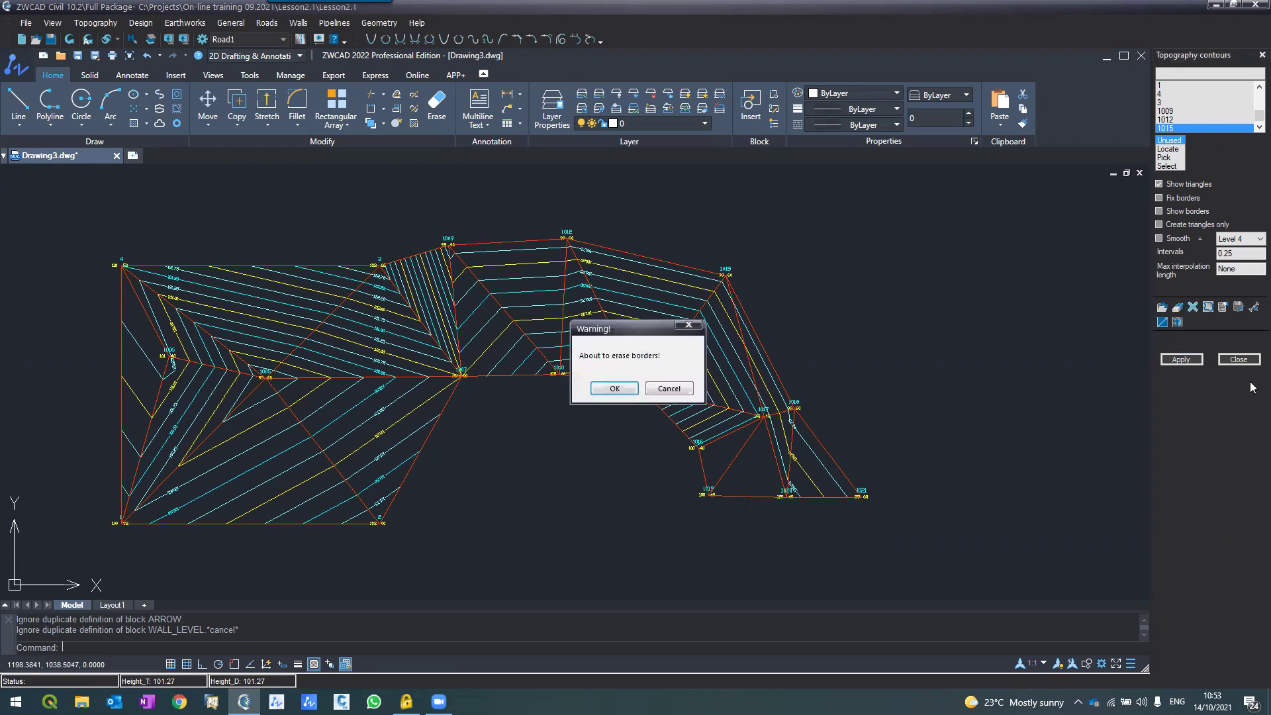
pyautogui.press('Return')
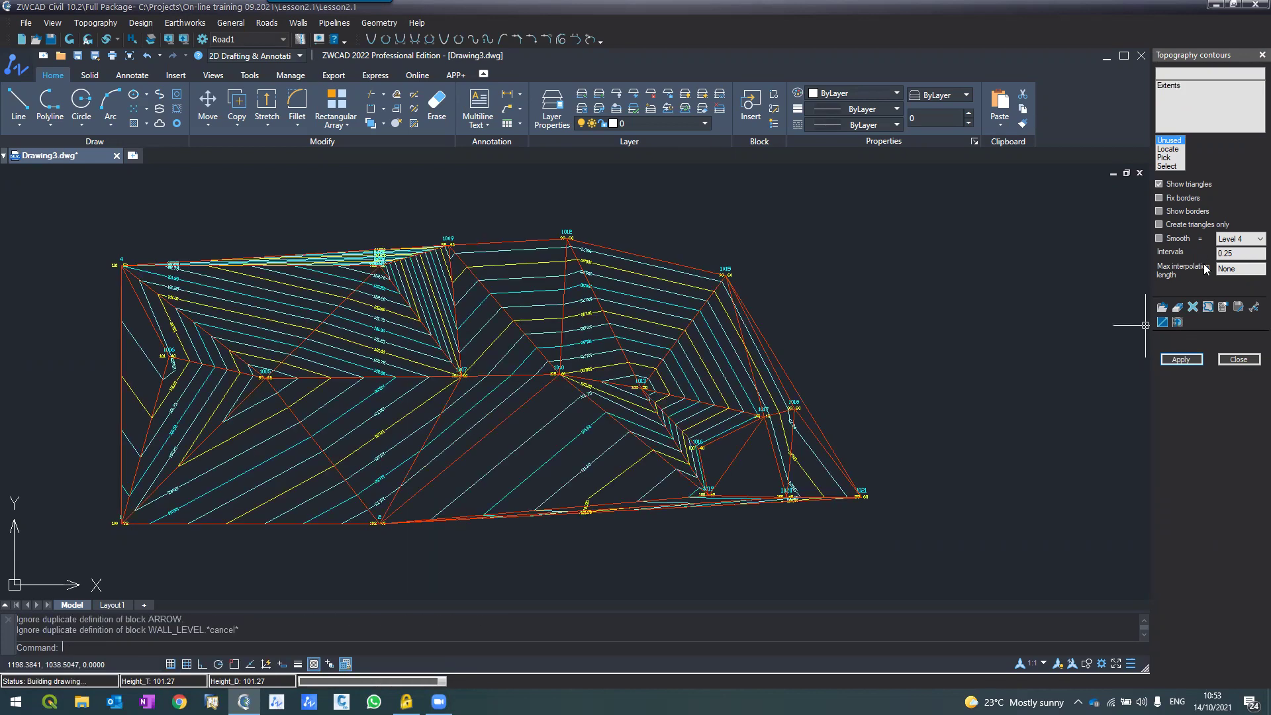
# Set the maximum interpolation length for the contours to 50.
pyautogui.write('50')
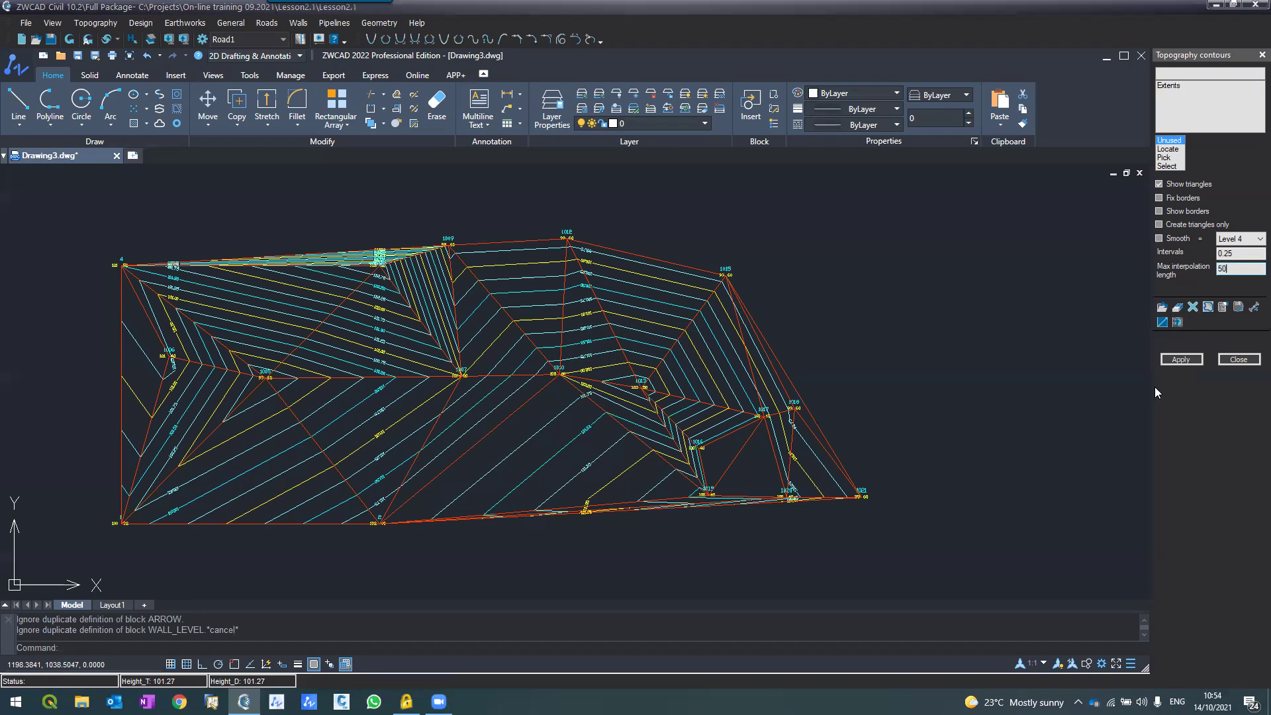
# Regenerate the contours with a maximum interpolation length of 50 and examine the triangulation around points 3, 1009, 1012 and 1015.
pyautogui.press('Return')
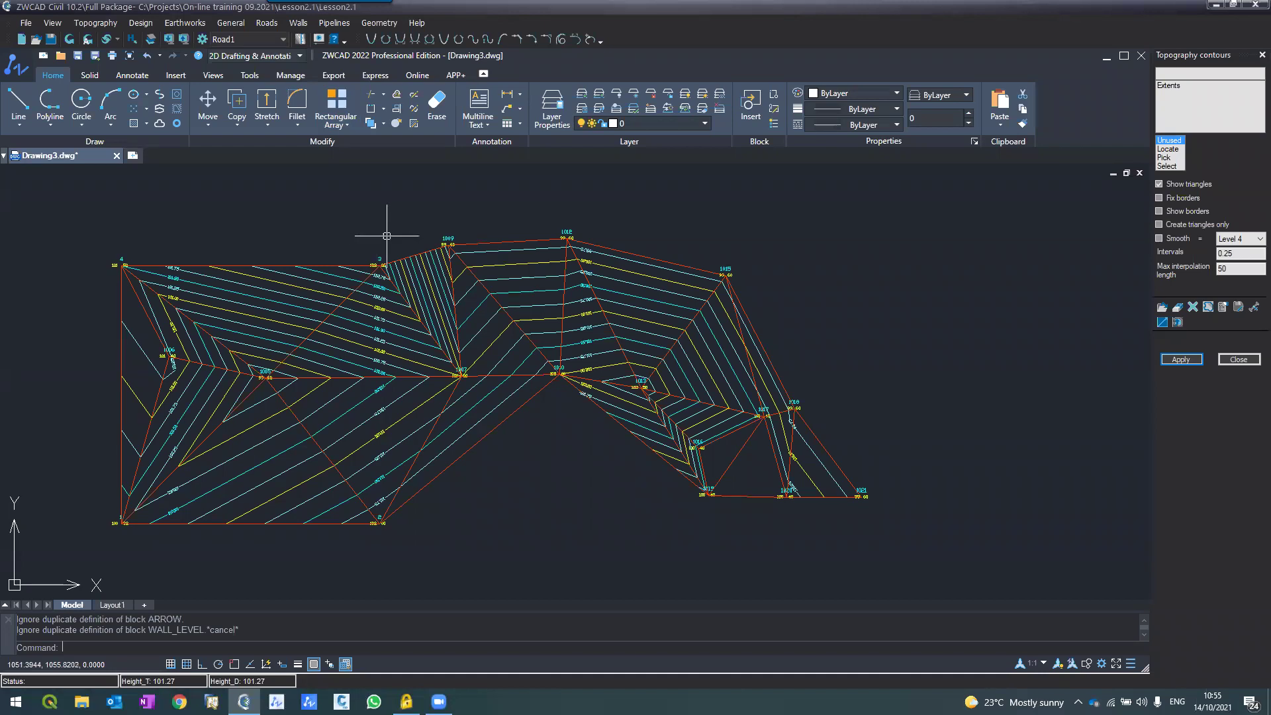
pyautogui.scroll(2, 387, 235)
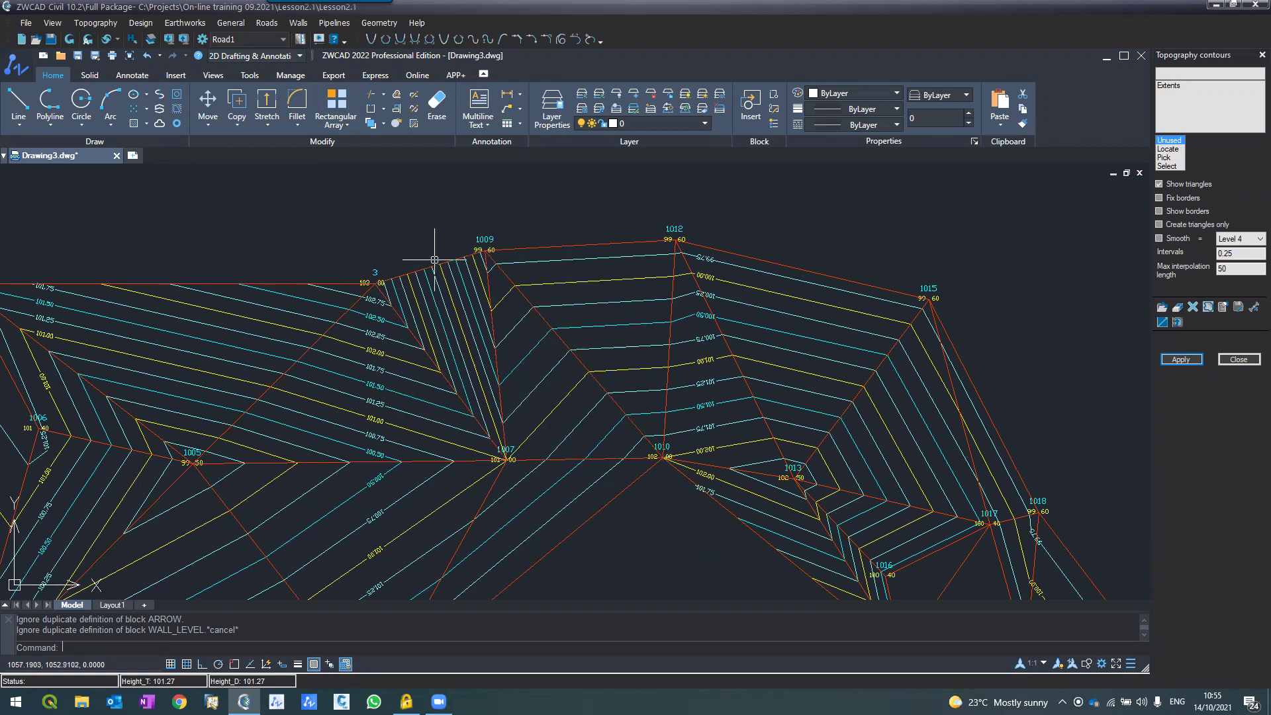
pyautogui.scroll(4, 434, 258)
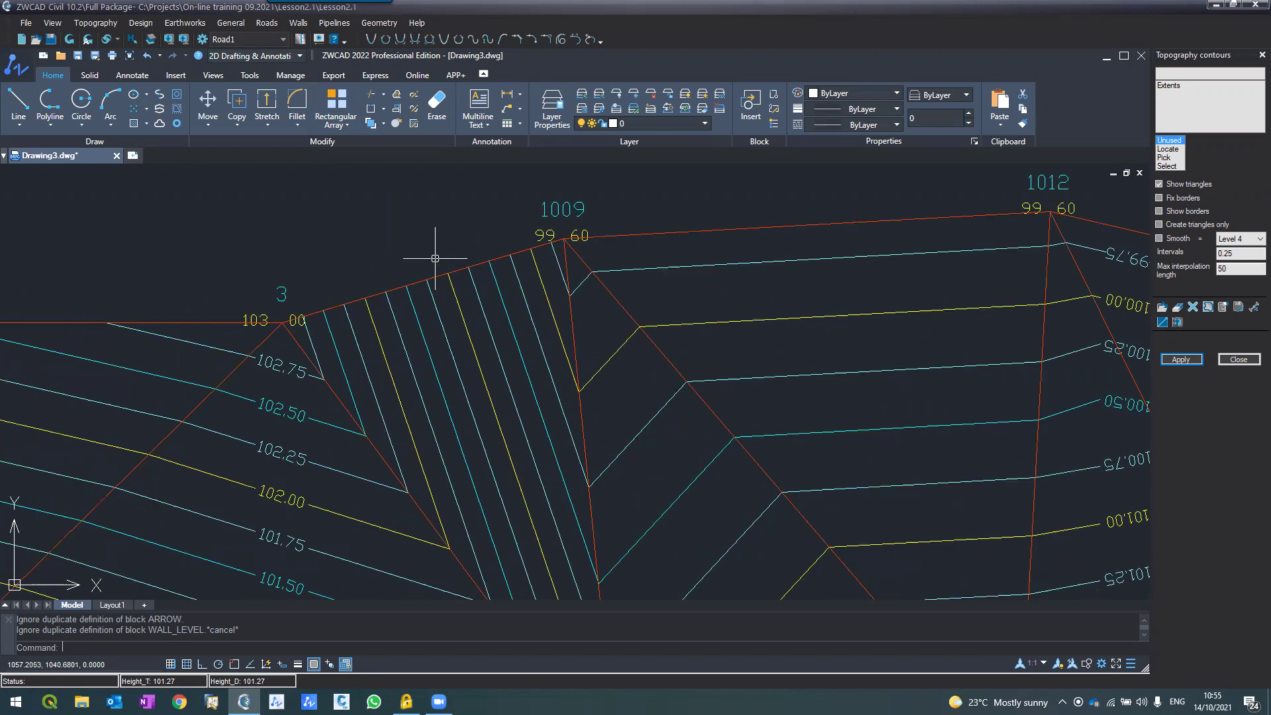
pyautogui.scroll(-2, 437, 260)
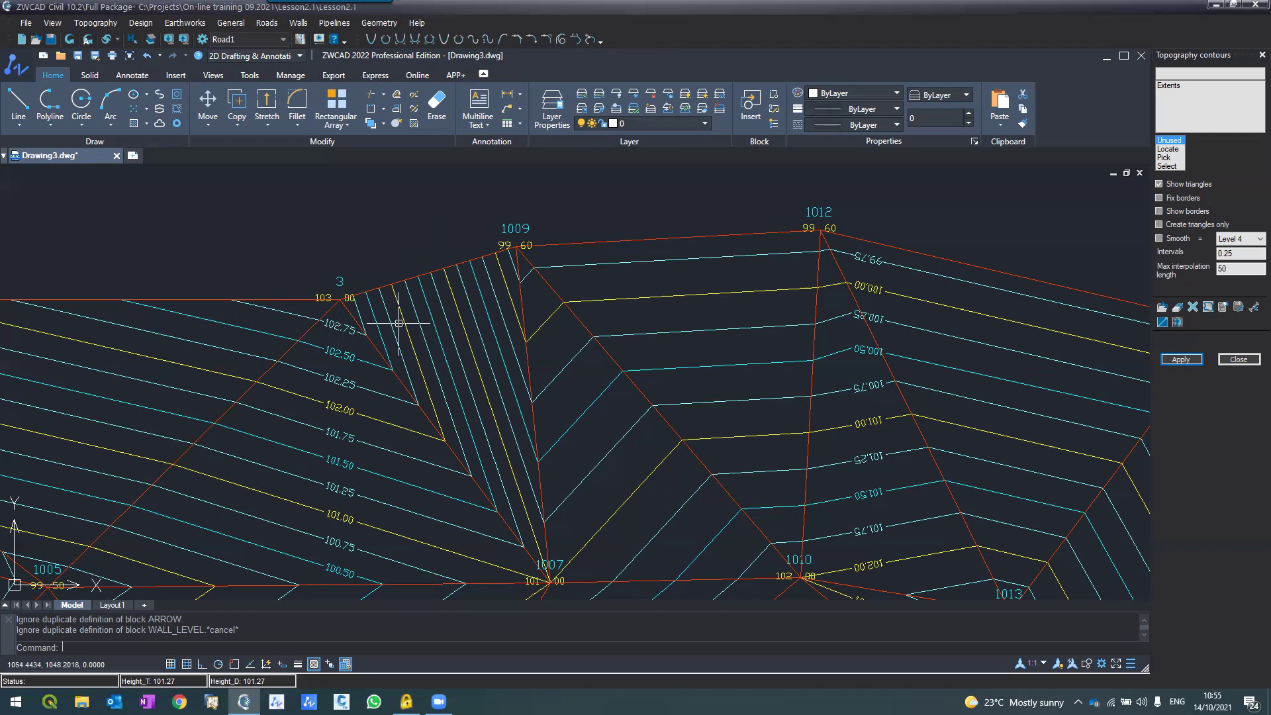
pyautogui.scroll(-2, 399, 323)
pyautogui.moveTo(250, 315); pyautogui.dragTo(375, 327, button='middle')
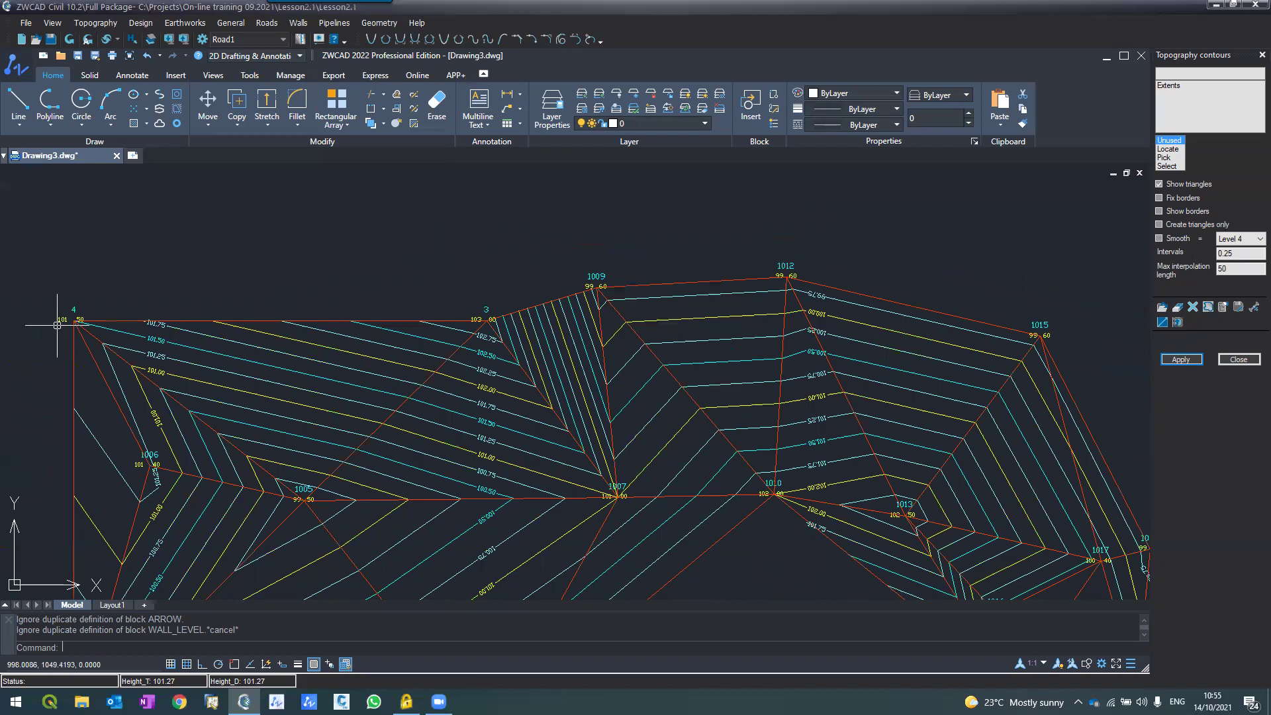
pyautogui.scroll(2, 449, 319)
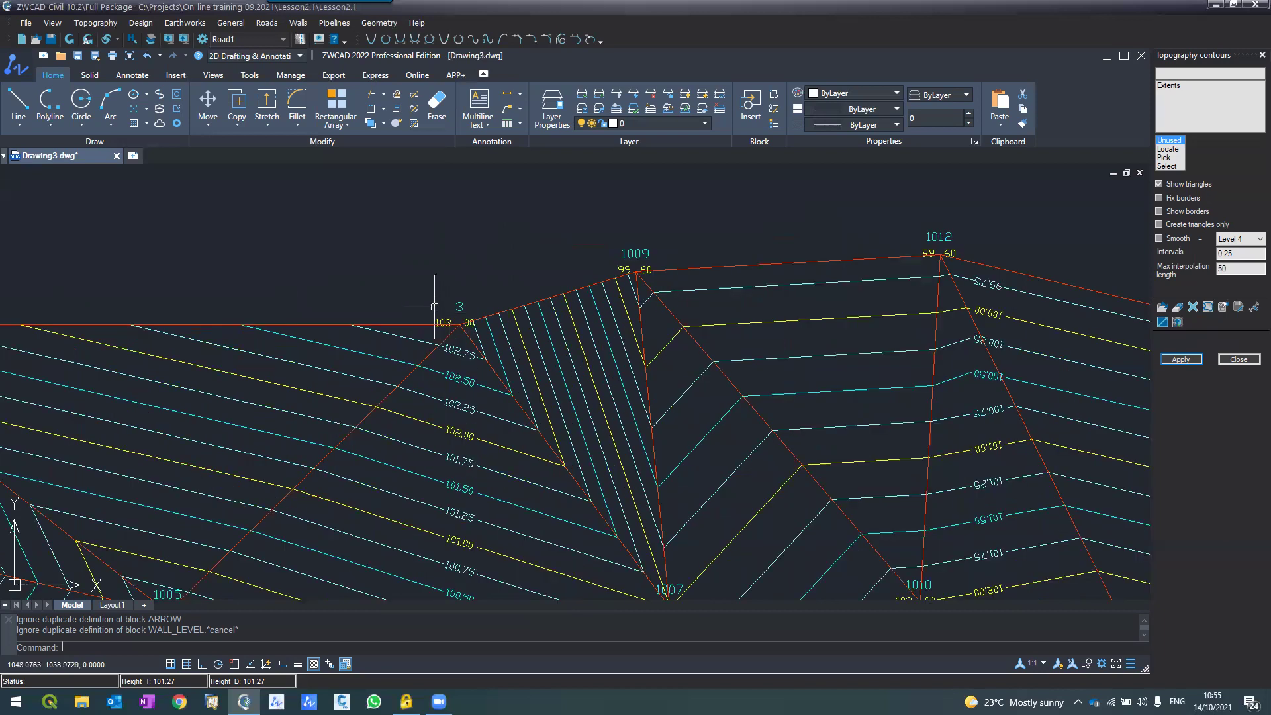
pyautogui.scroll(-2, 435, 307)
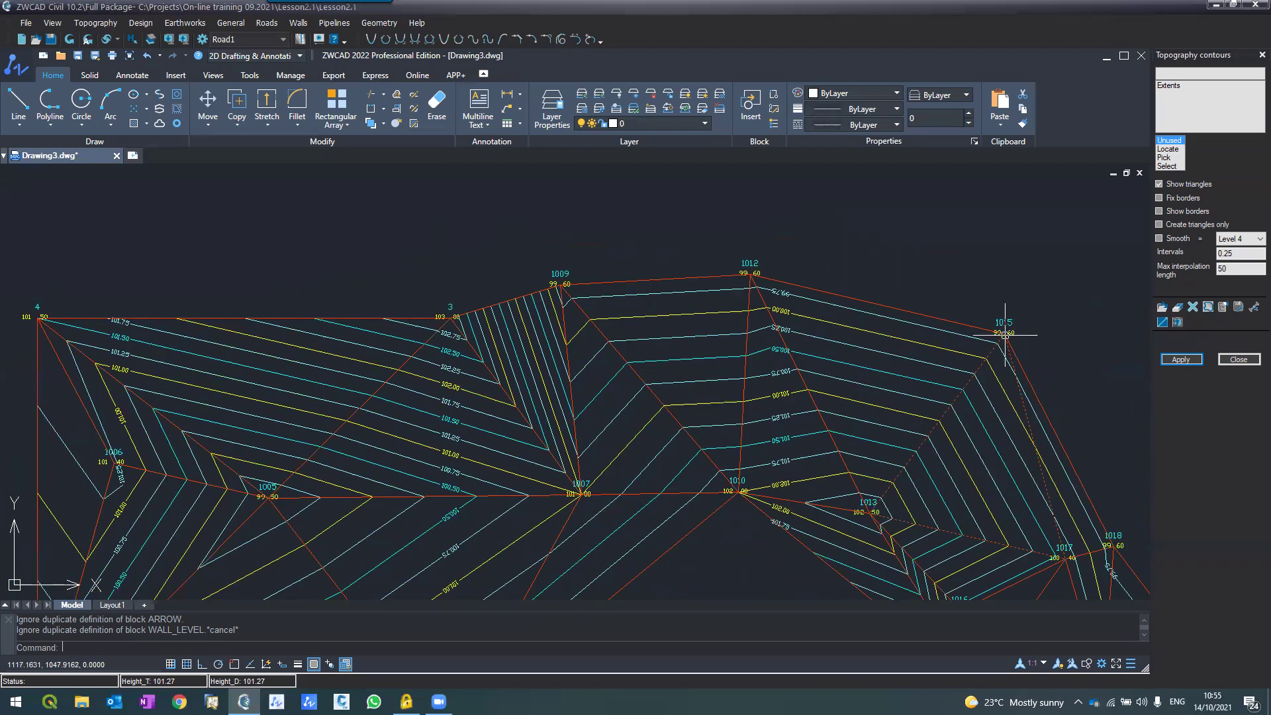
# Draw a straight polyline from just outside point 3 across the contours to just beyond point 1015.
pyautogui.scroll(2, 1004, 335)
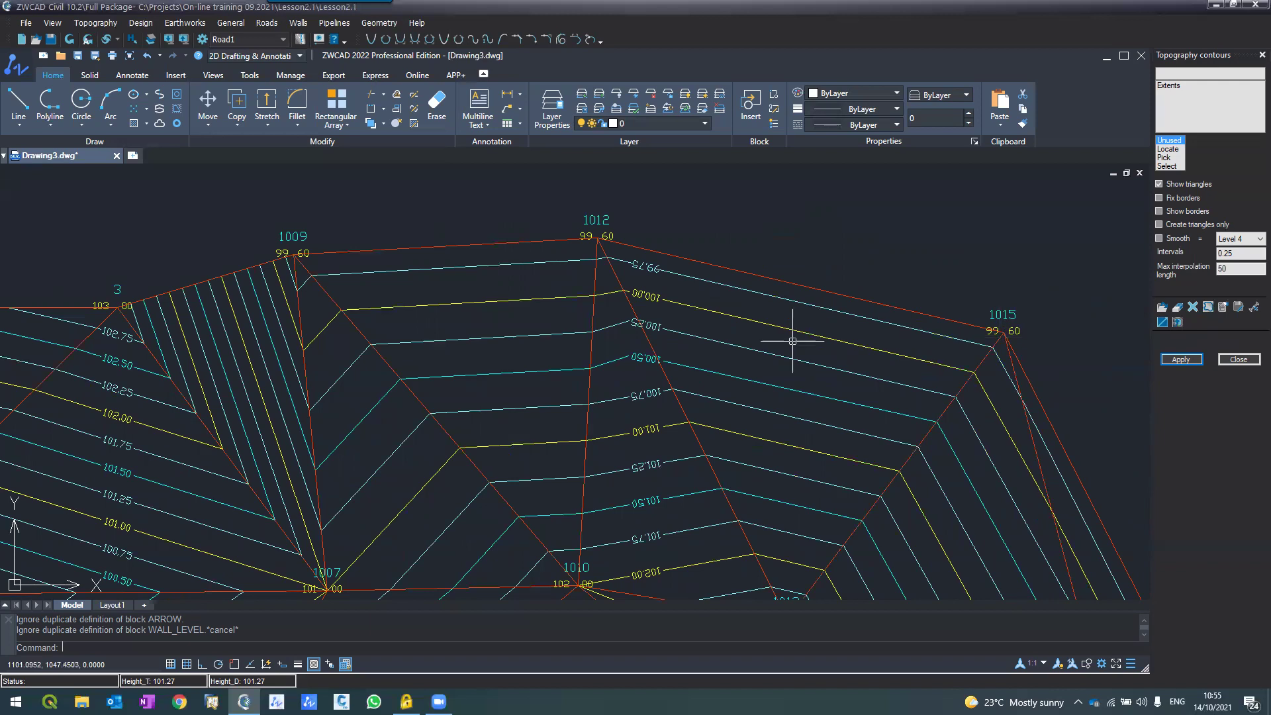
pyautogui.write('PL')
pyautogui.press('Return')
pyautogui.click(72, 302)
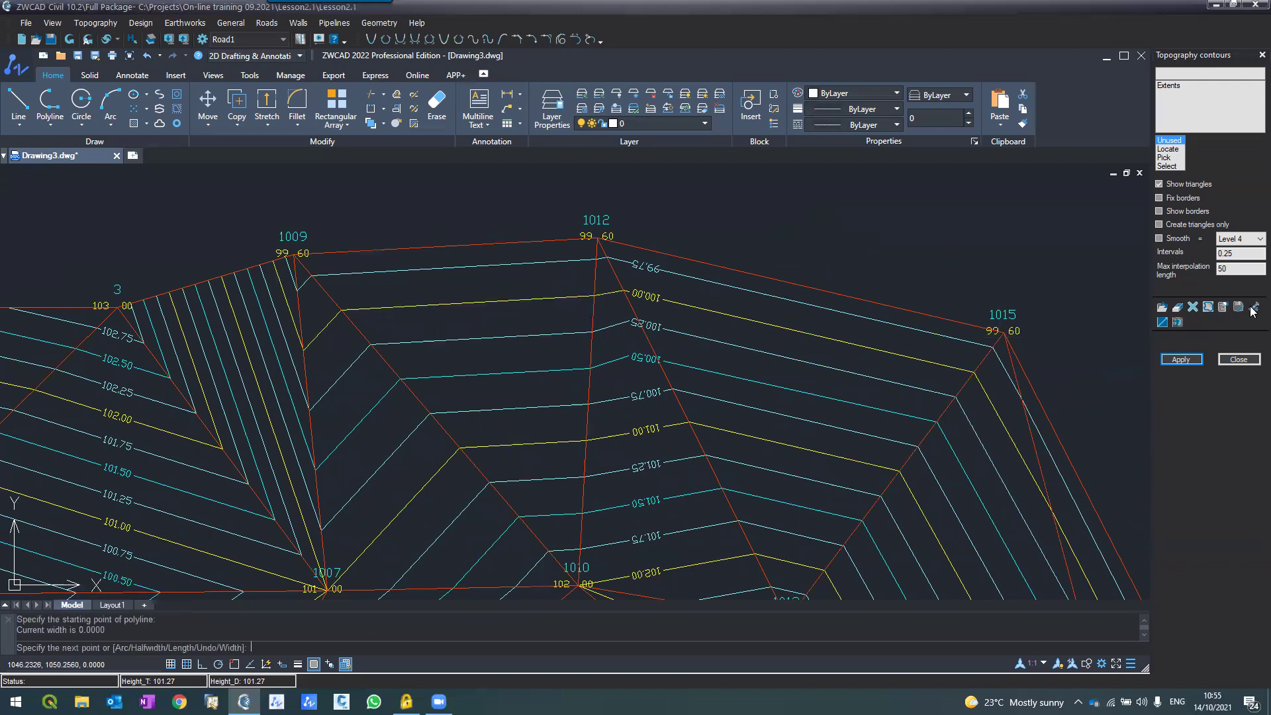
pyautogui.click(1061, 336)
pyautogui.press('Return')
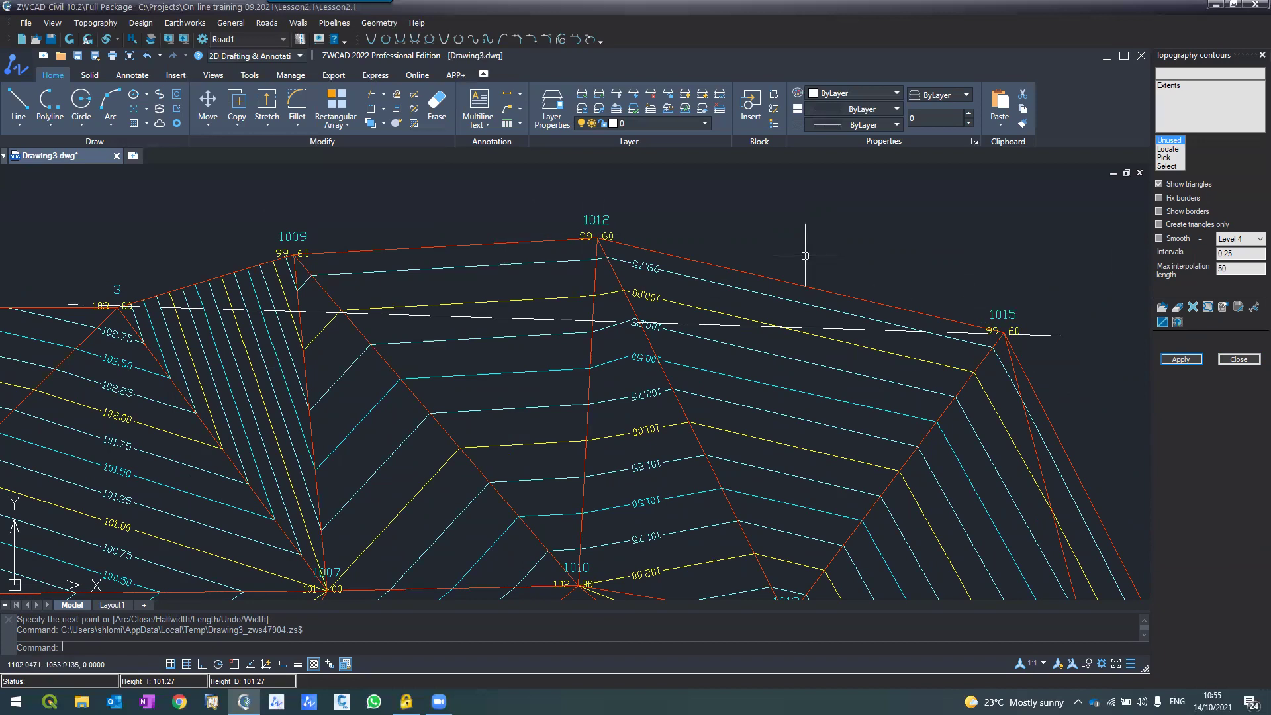
pyautogui.scroll(-2, 805, 255)
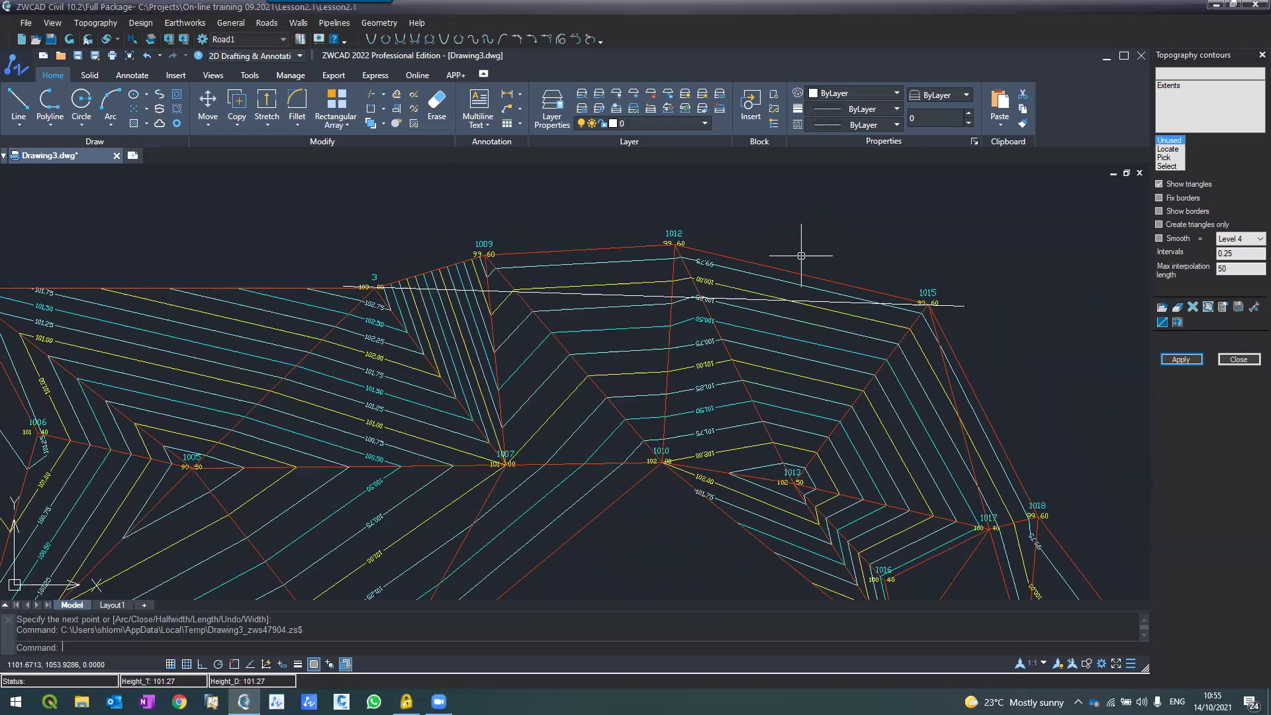
pyautogui.scroll(2, 801, 255)
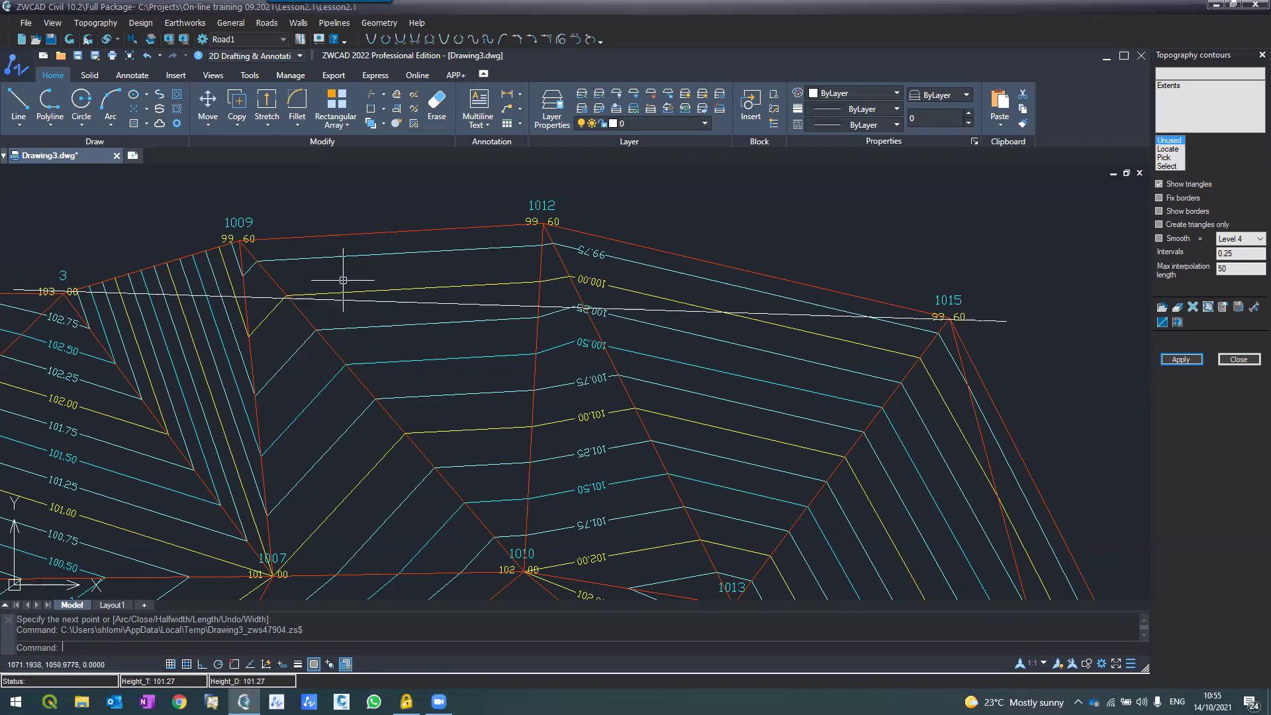
pyautogui.click(358, 295)
pyautogui.scroll(-2, 358, 295)
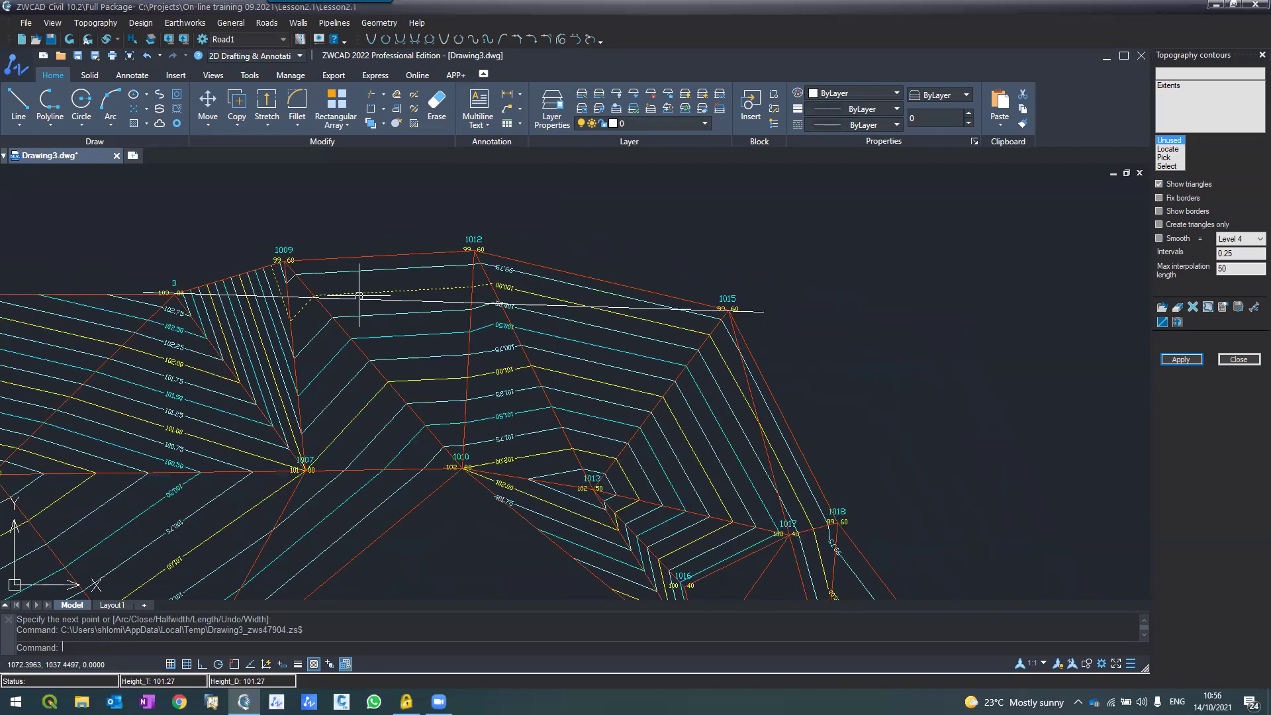
pyautogui.scroll(2, 262, 293)
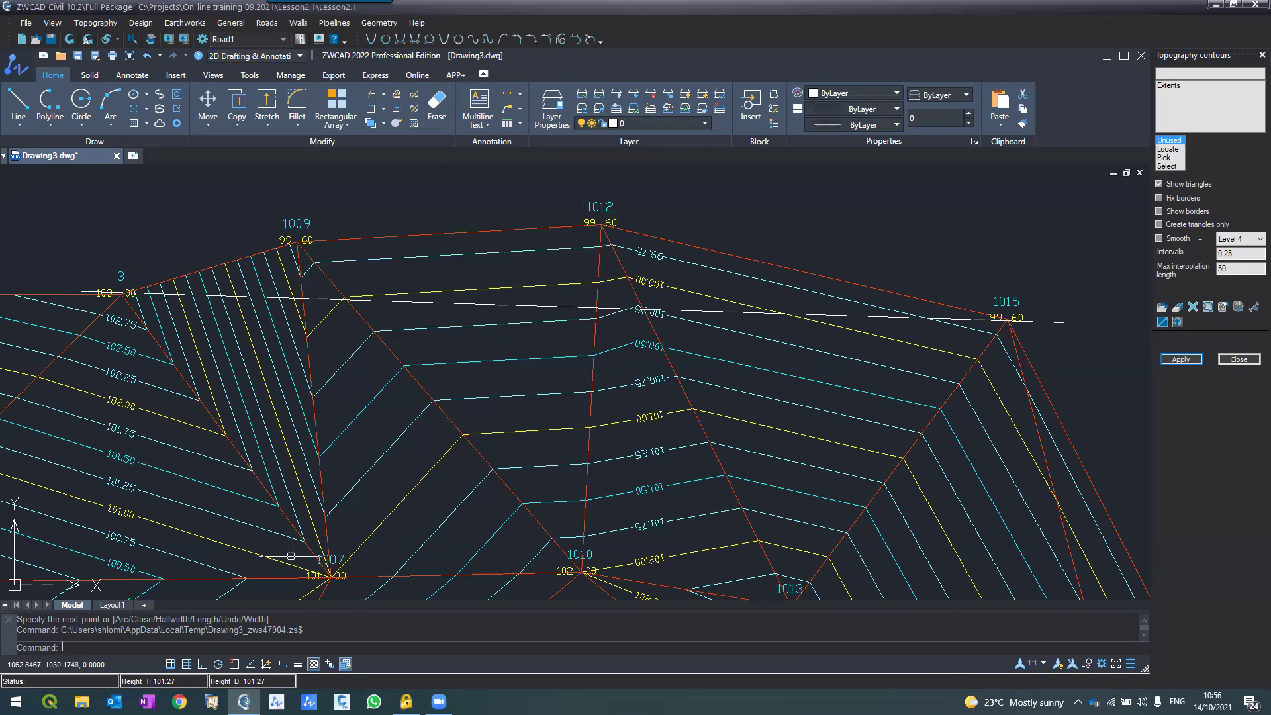
pyautogui.click(427, 301)
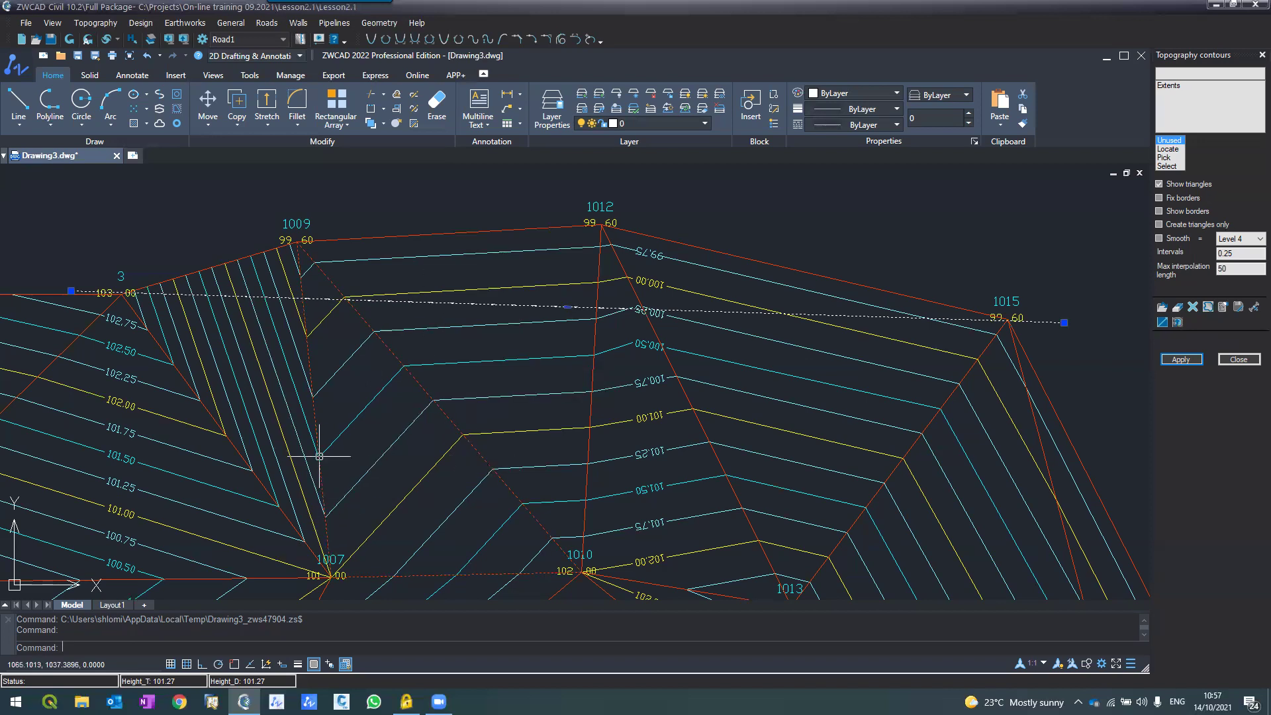
pyautogui.click(570, 226)
pyautogui.press('Escape')
pyautogui.press('Escape')
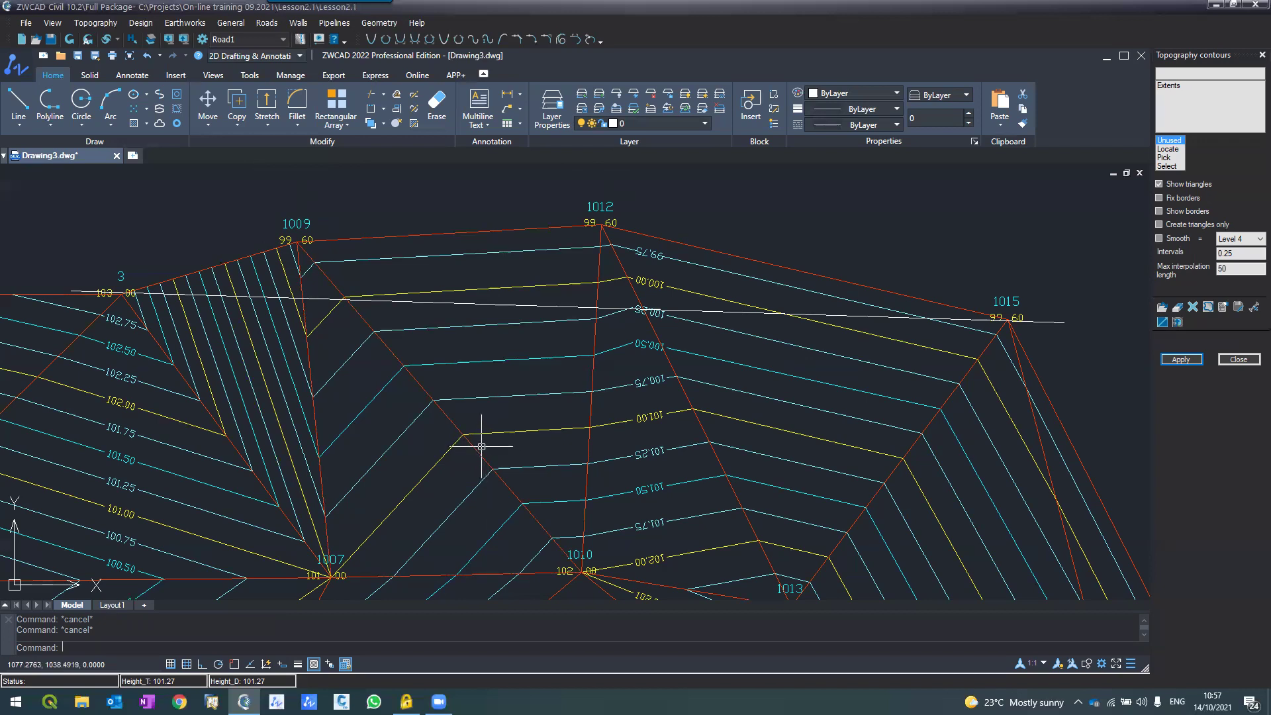
# Erase the straight polyline running between points 3 and 1015.
pyautogui.click(476, 303)
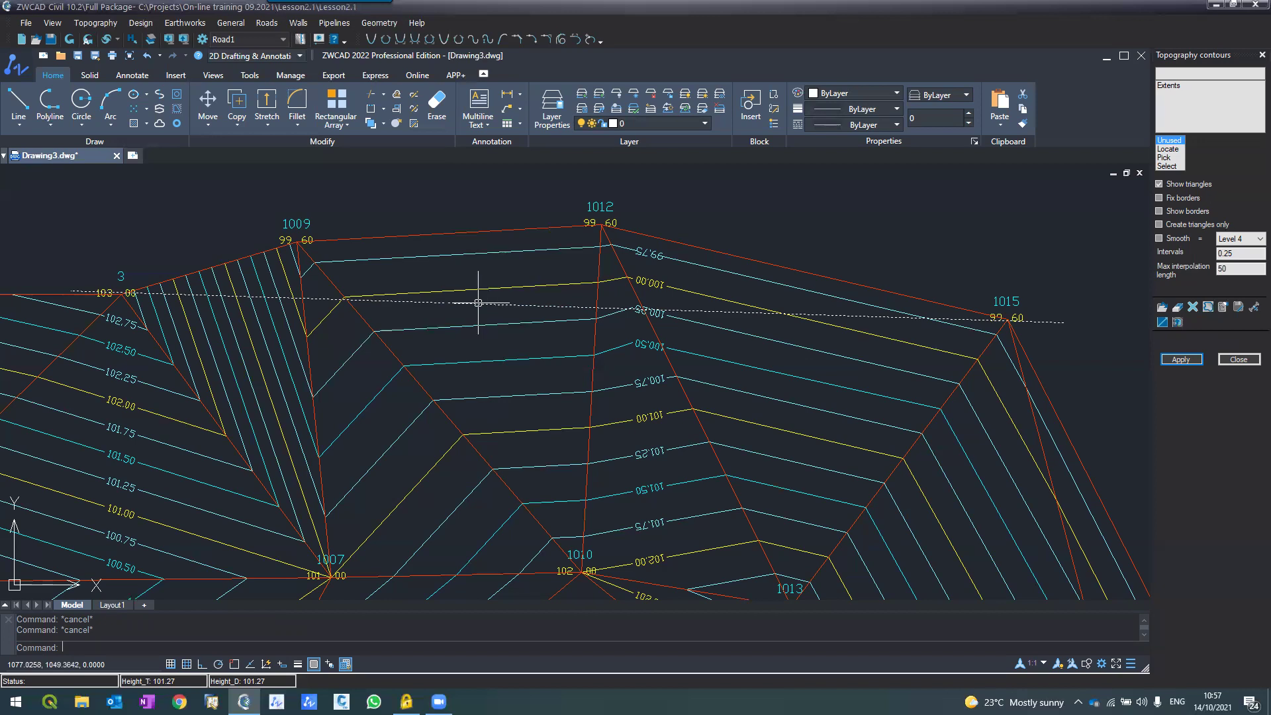
pyautogui.write('e')
pyautogui.press('Return')
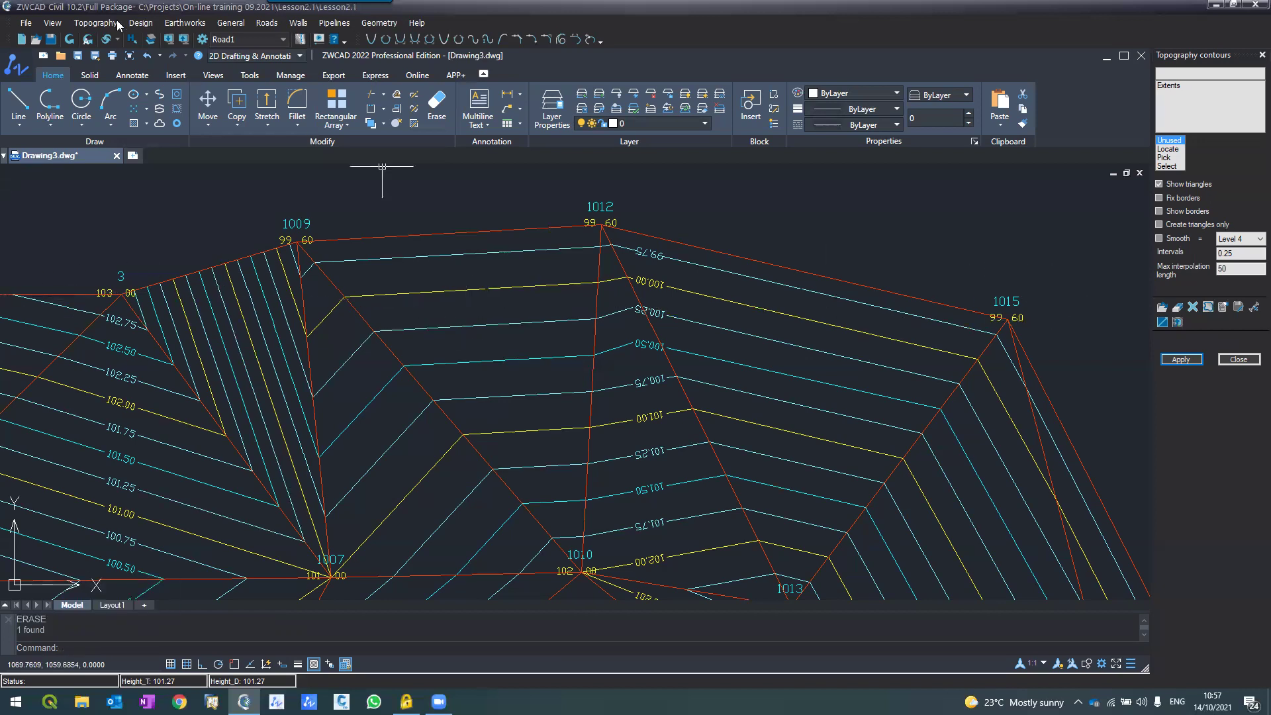
# Create a topography line by locating points 3 and 1015 in the drawing, ending it with the Set option.
pyautogui.click(96, 23)
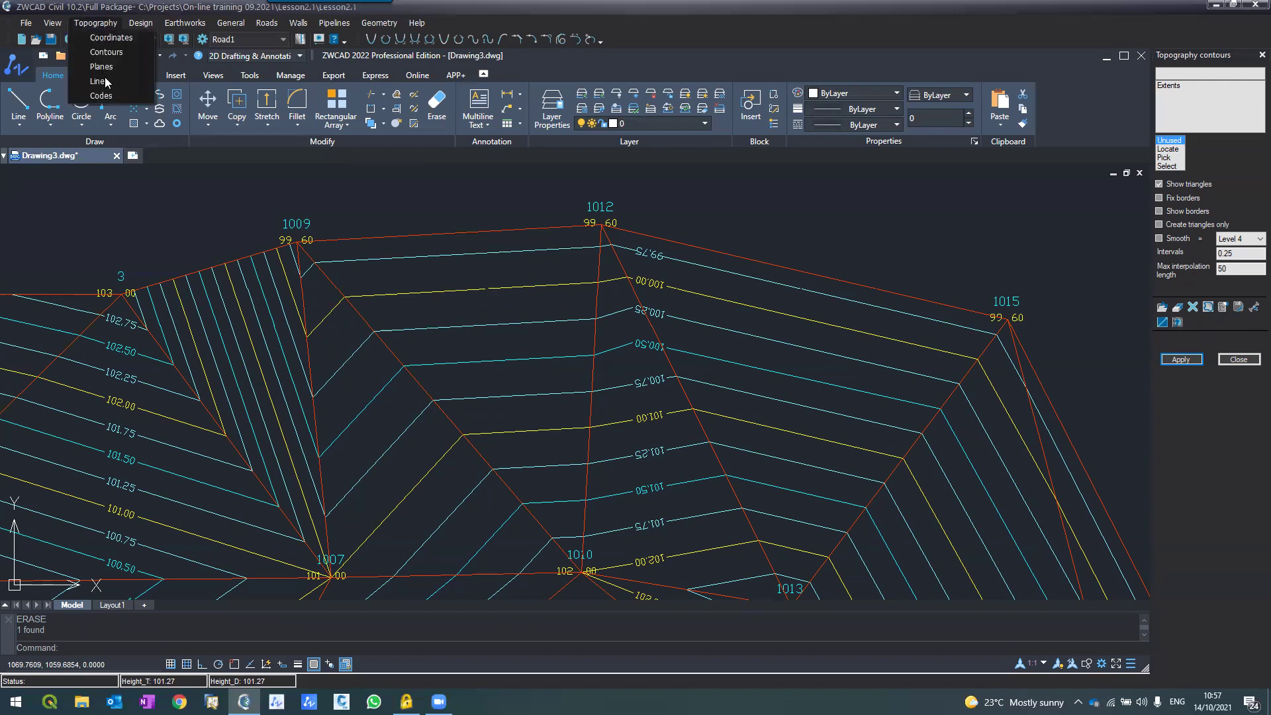
pyautogui.click(101, 81)
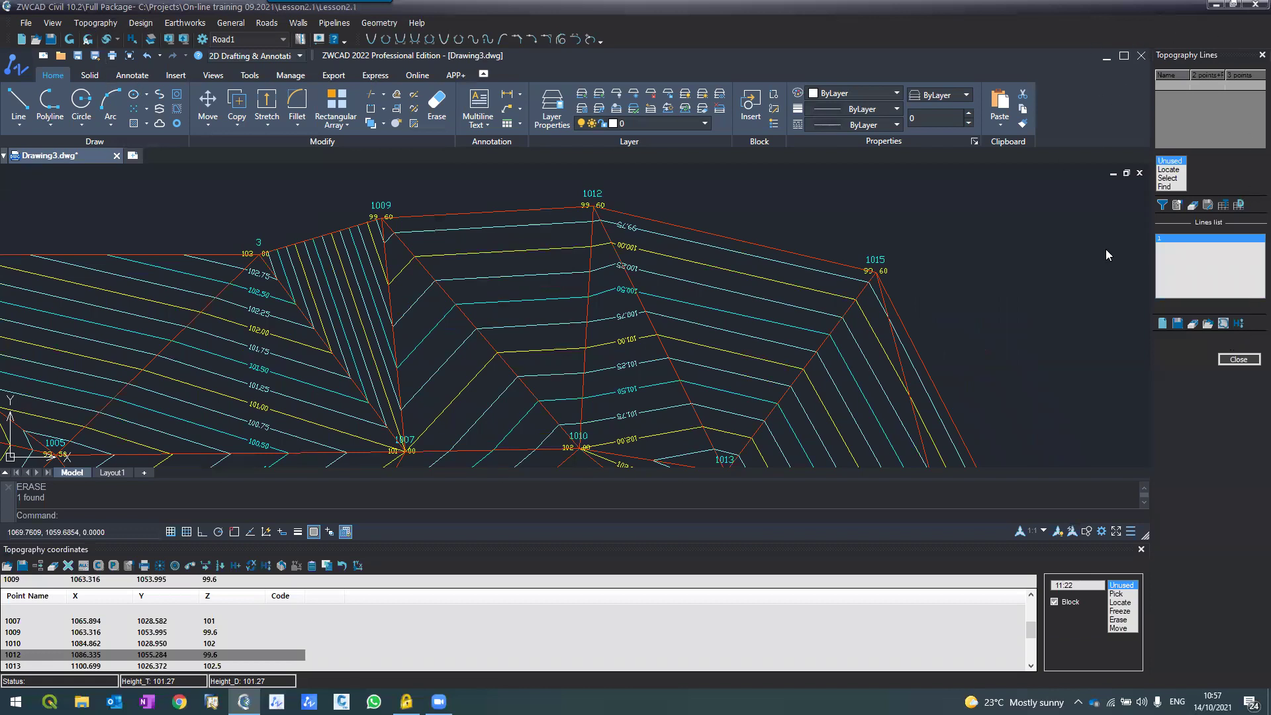
pyautogui.click(1168, 170)
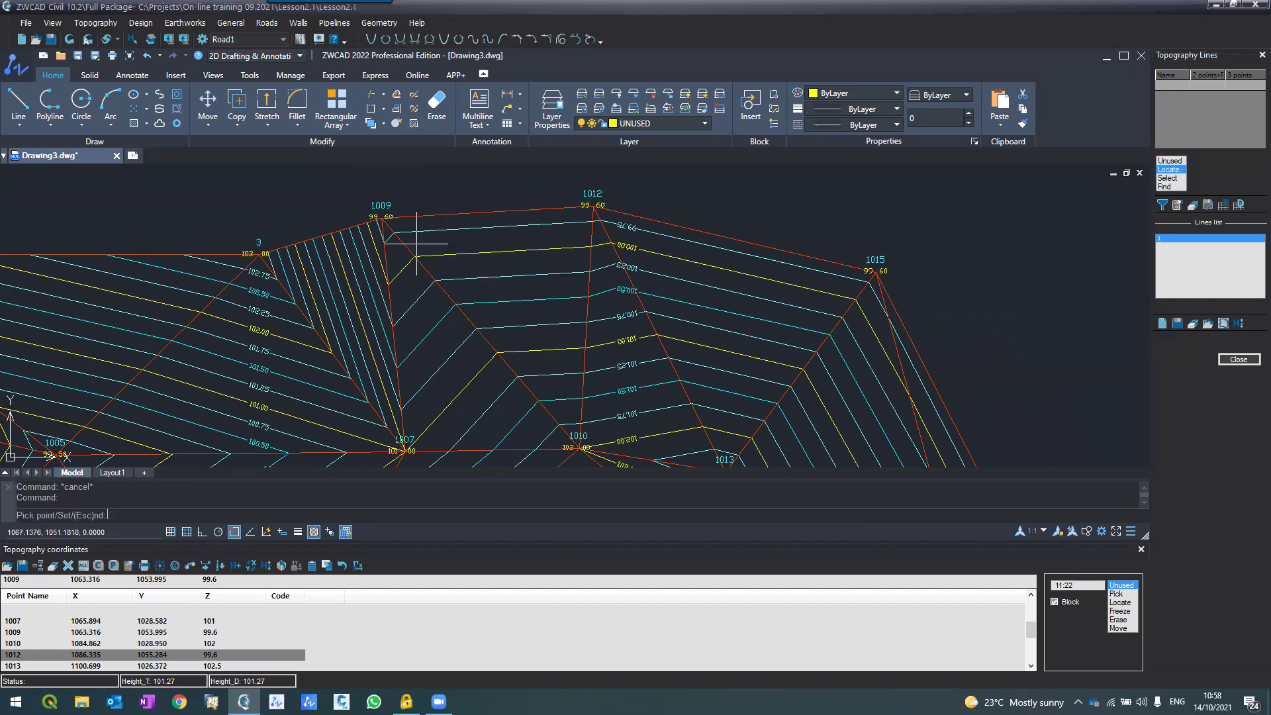
pyautogui.click(263, 251)
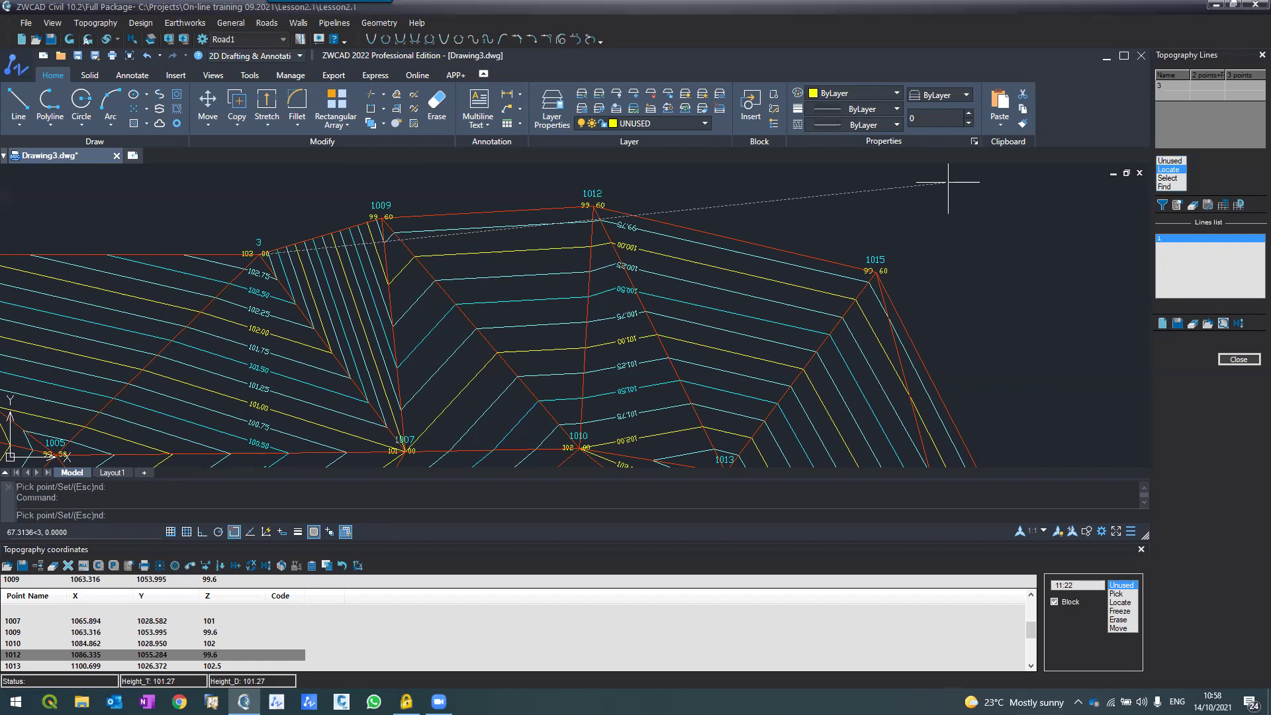
pyautogui.click(875, 270)
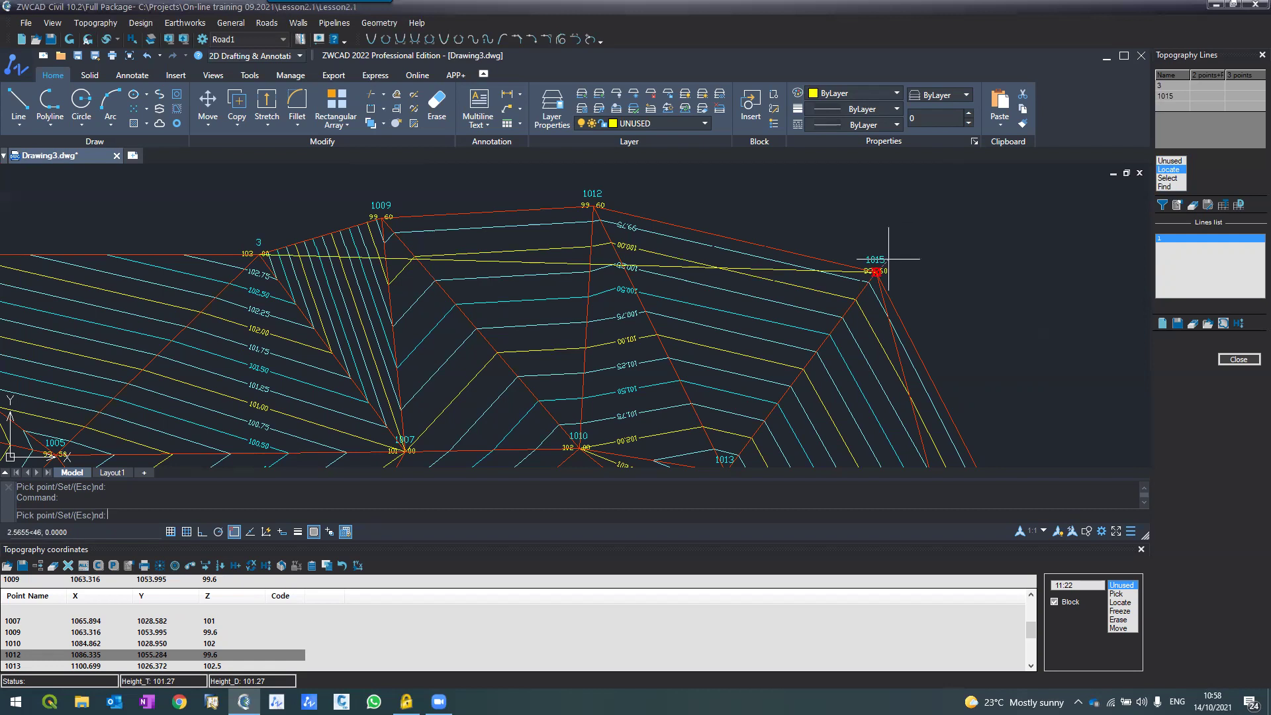
pyautogui.scroll(-2, 888, 259)
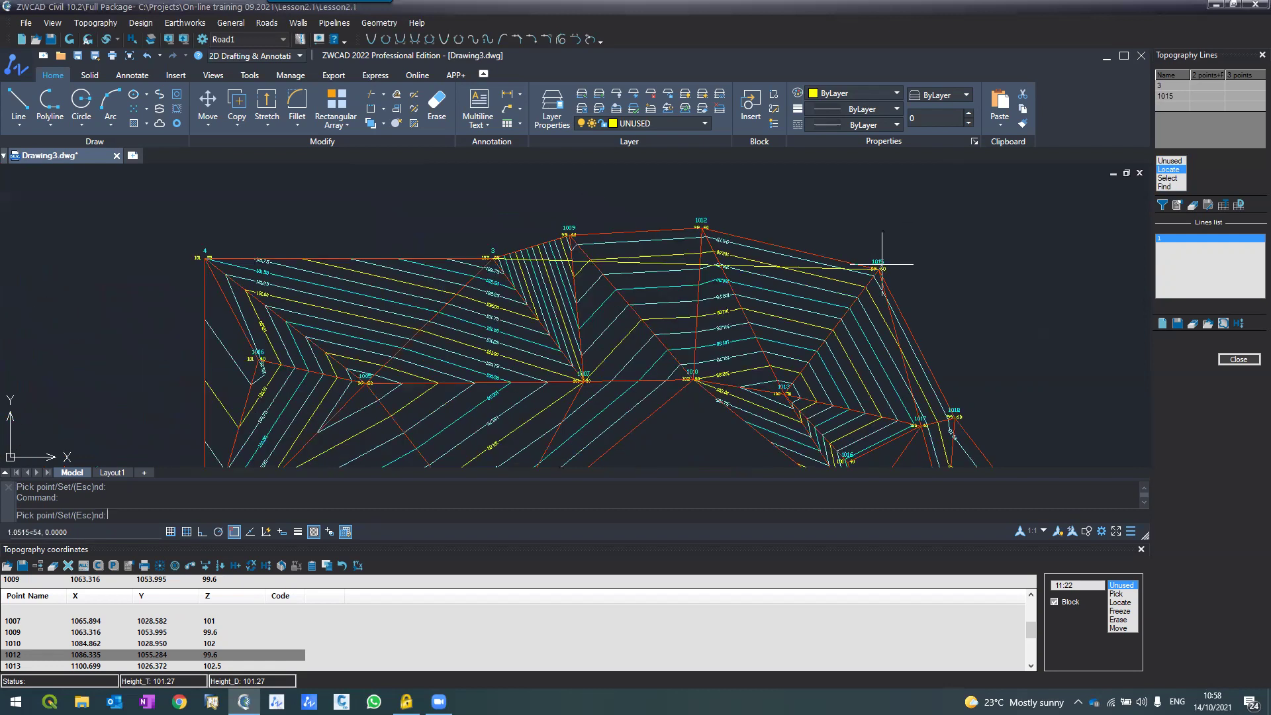
pyautogui.scroll(-2, 882, 265)
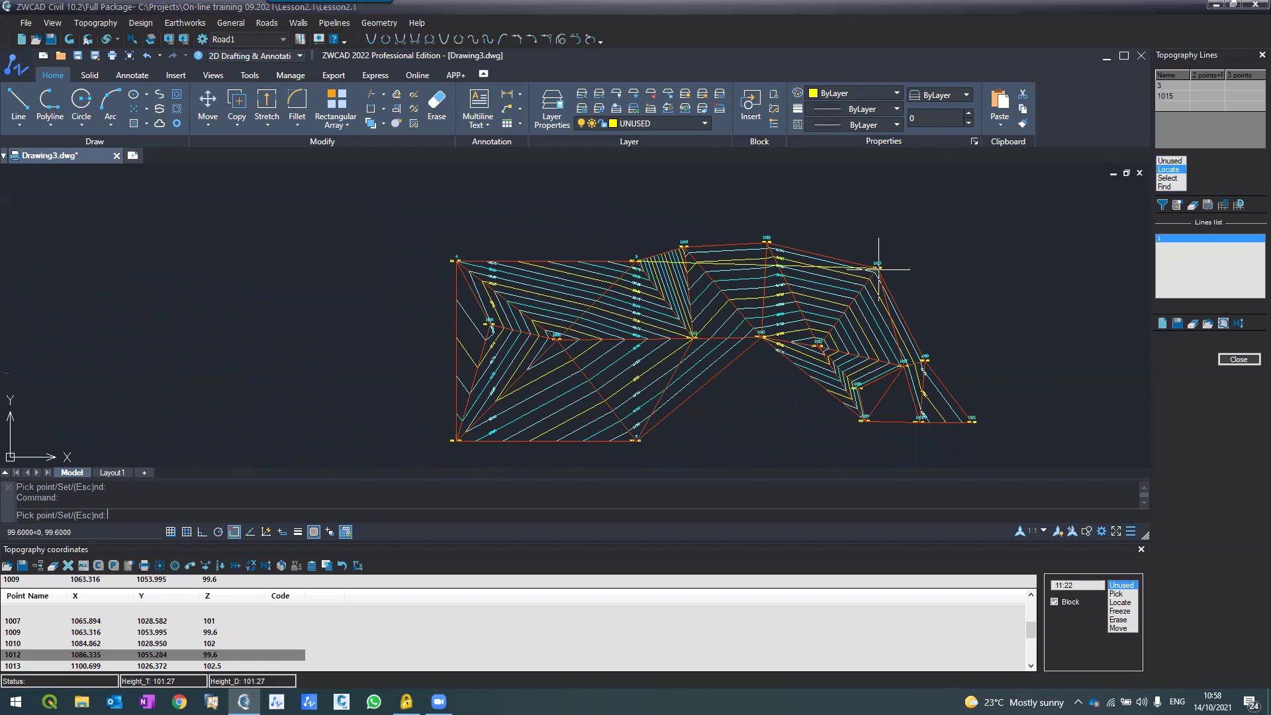
pyautogui.scroll(4, 878, 267)
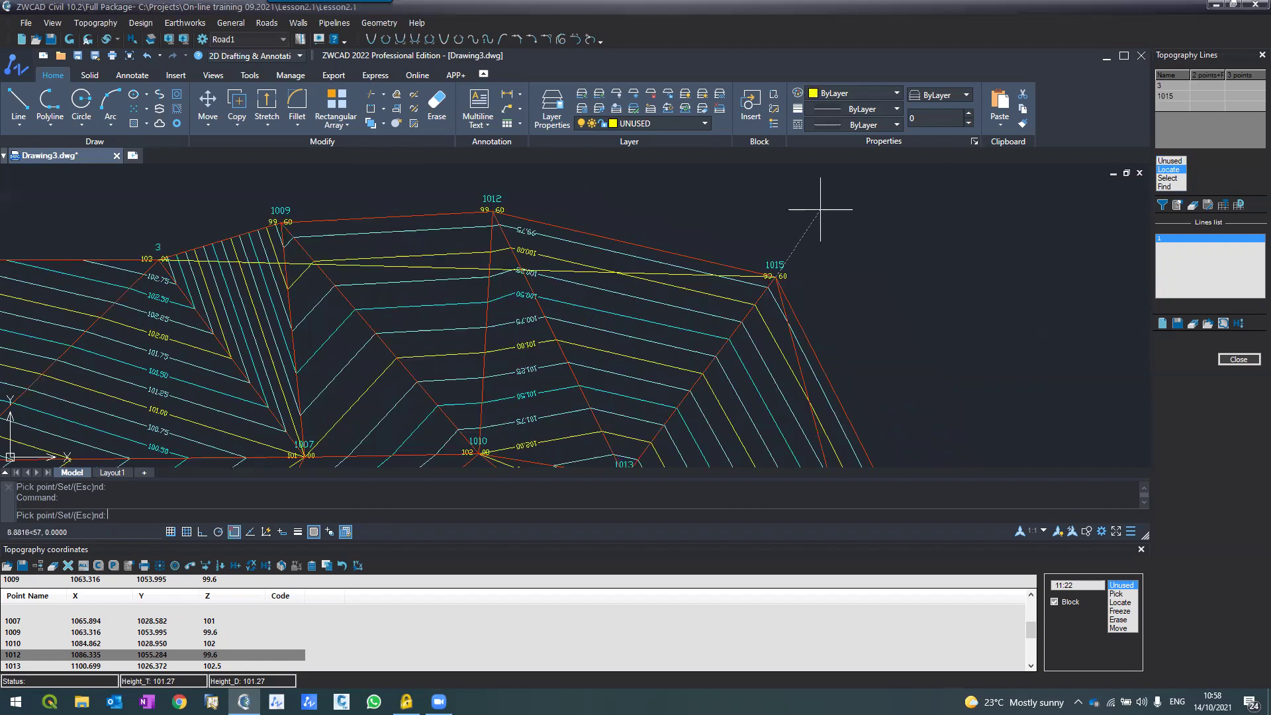
pyautogui.write('s')
pyautogui.press('Return')
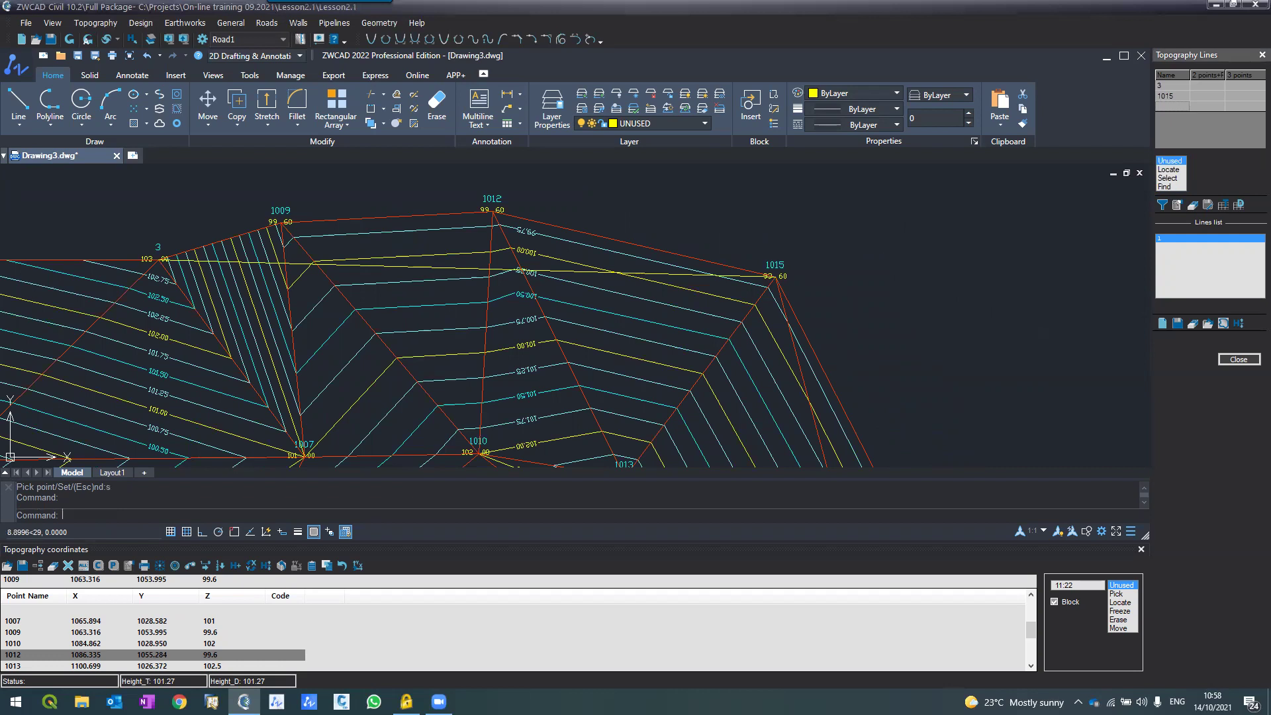
# Return to the topography contours and regenerate them with the new line from point 3 to point 1015.
pyautogui.click(96, 23)
pyautogui.click(113, 53)
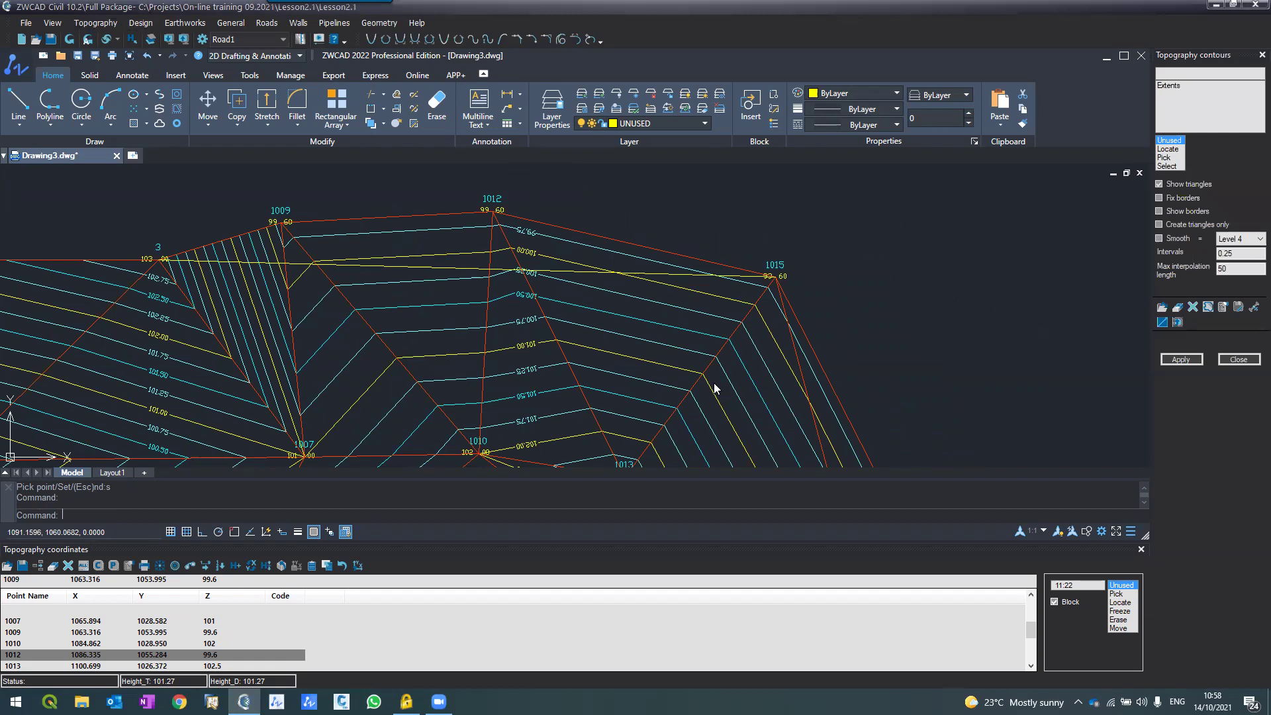
pyautogui.click(1180, 358)
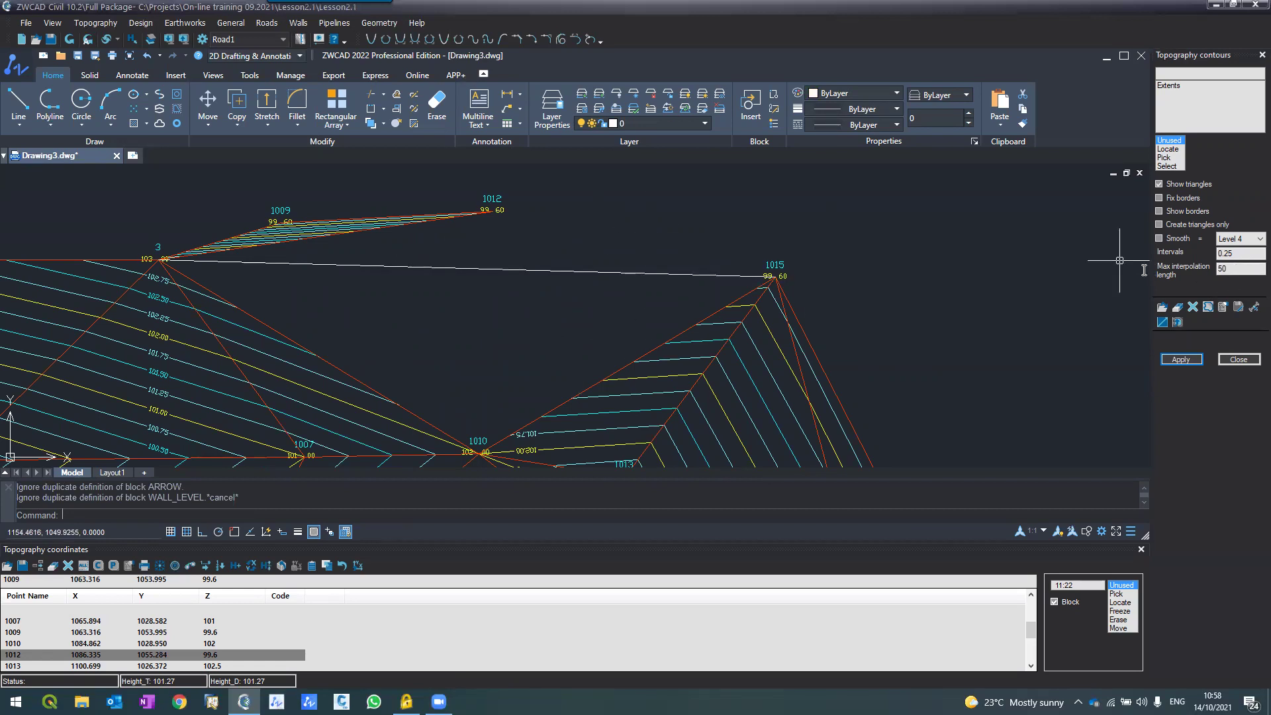
# Set the maximum interpolation length to 70 and regenerate the contours.
pyautogui.write('70')
pyautogui.click(1181, 359)
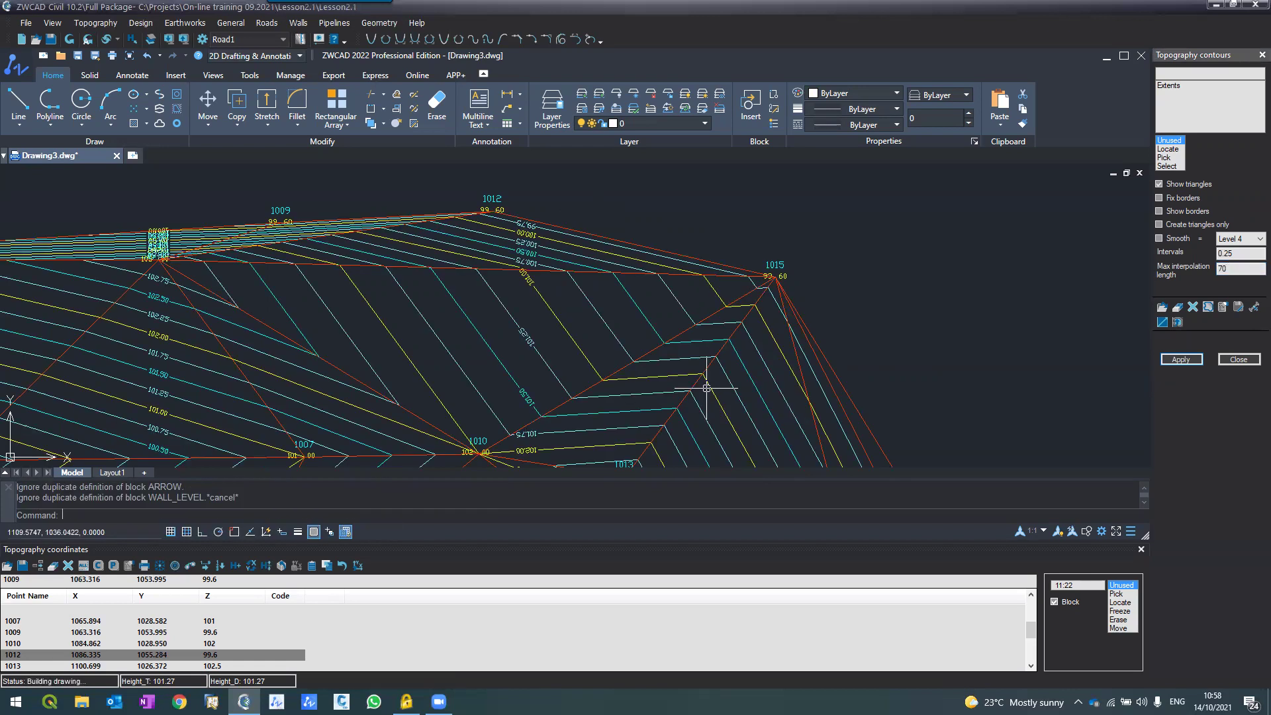
pyautogui.scroll(-4, 583, 303)
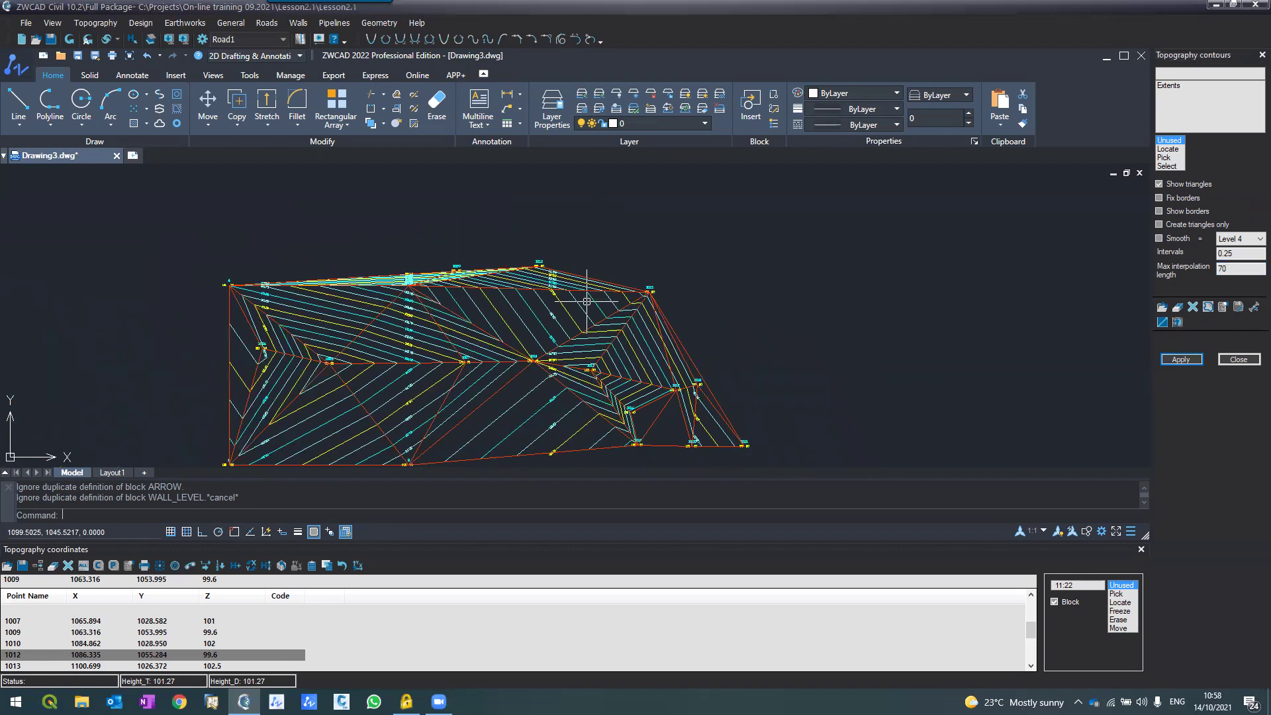
pyautogui.scroll(4, 463, 297)
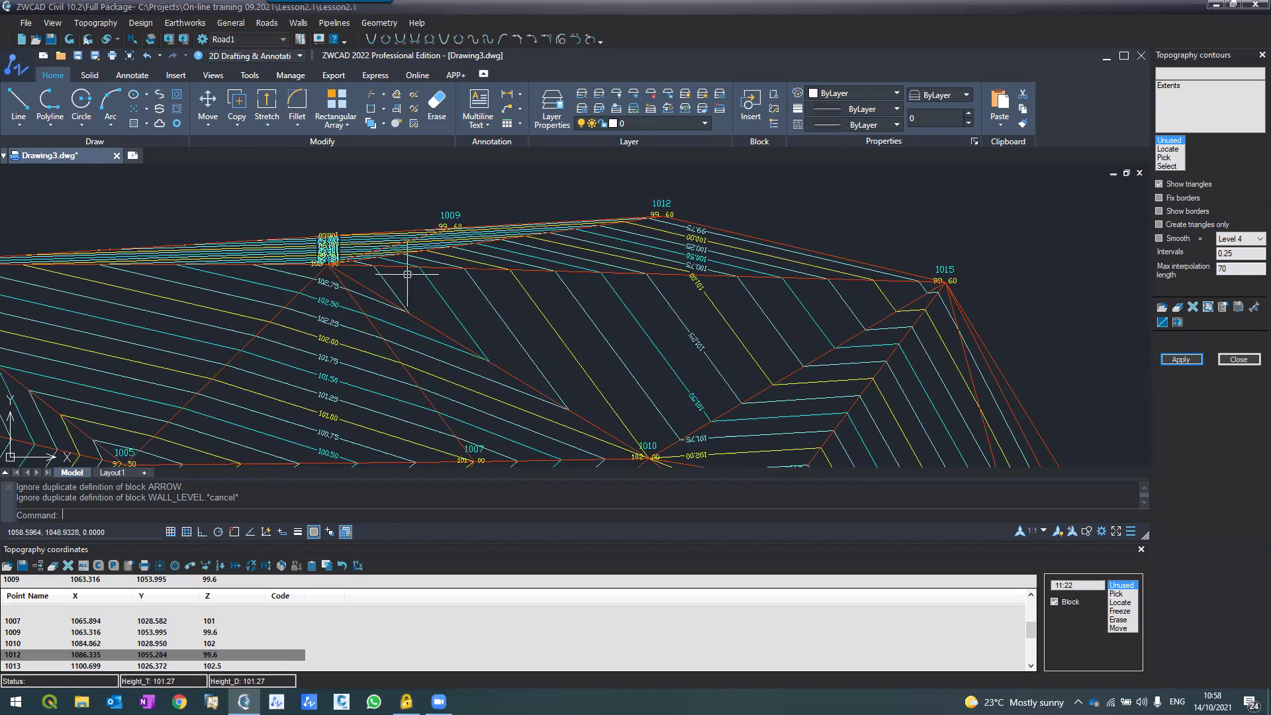
pyautogui.moveTo(407, 273); pyautogui.dragTo(468, 282, button='middle')
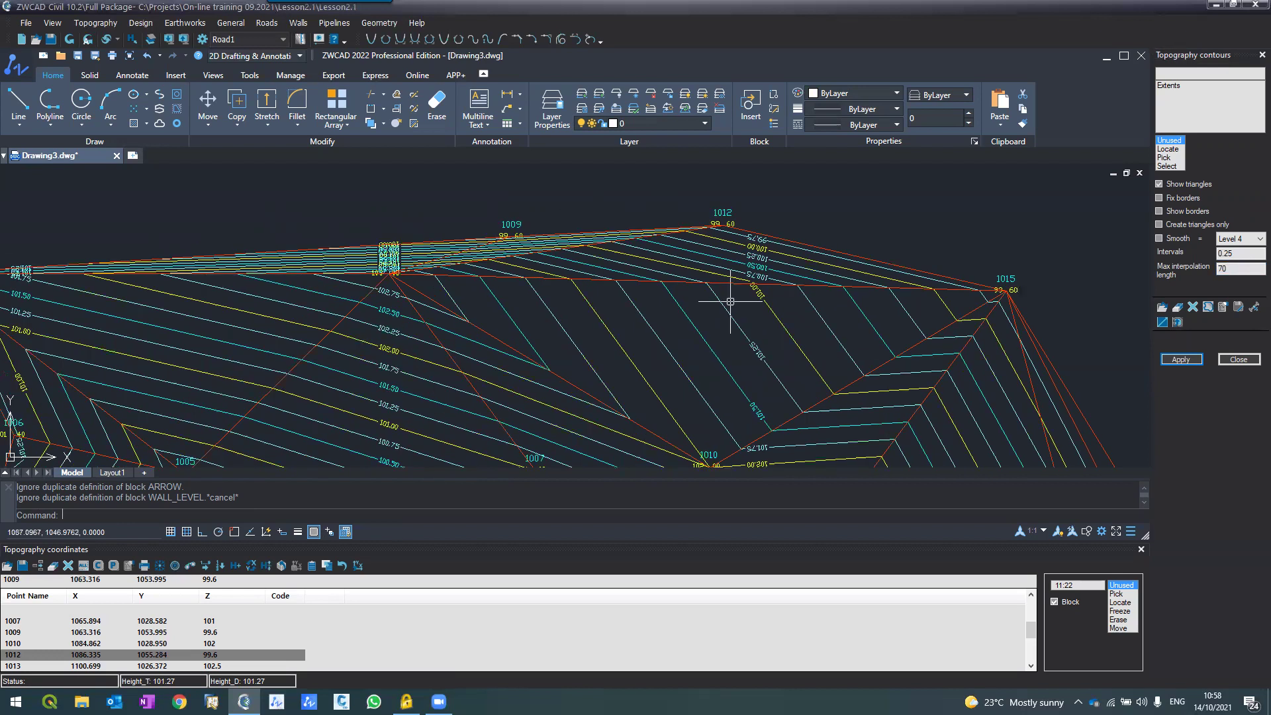
# Turn off the display of triangles and regenerate the contours.
pyautogui.scroll(2, 372, 250)
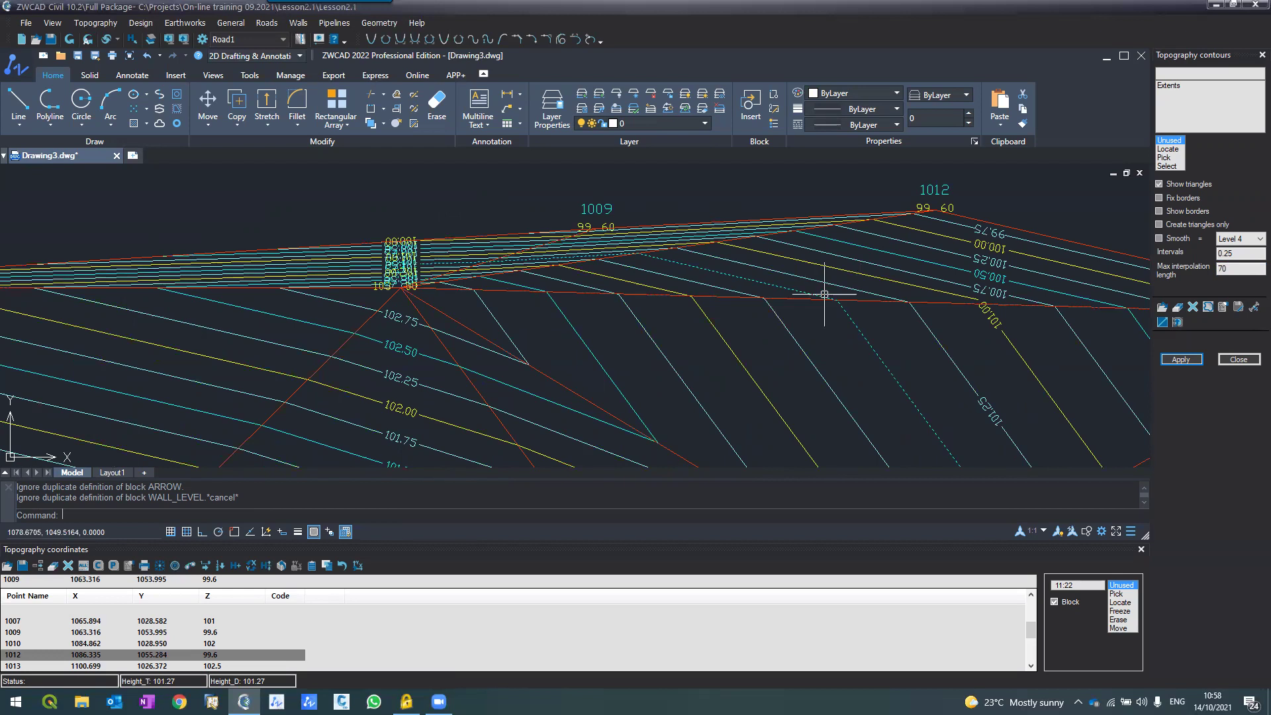
pyautogui.click(1159, 184)
pyautogui.click(1181, 359)
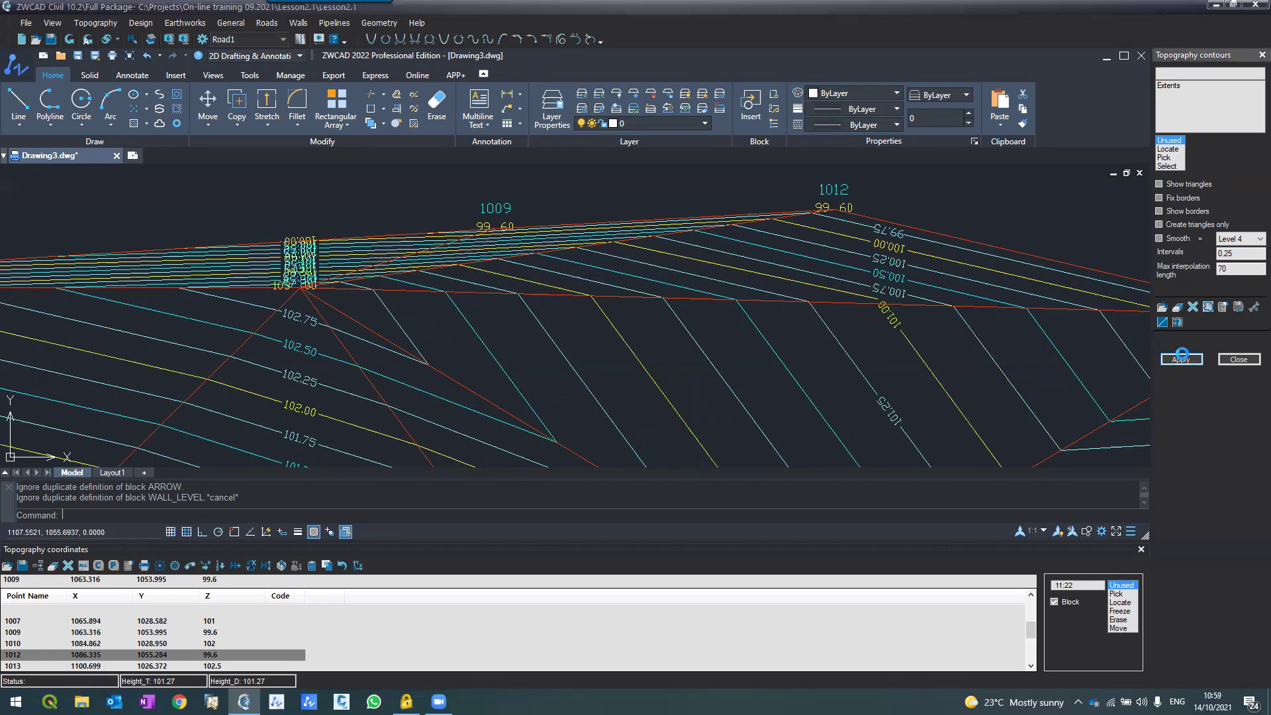
# Regenerate the contours without triangles and select the topography line between points 3 and 1015 to check the contours along it.
pyautogui.click(1181, 359)
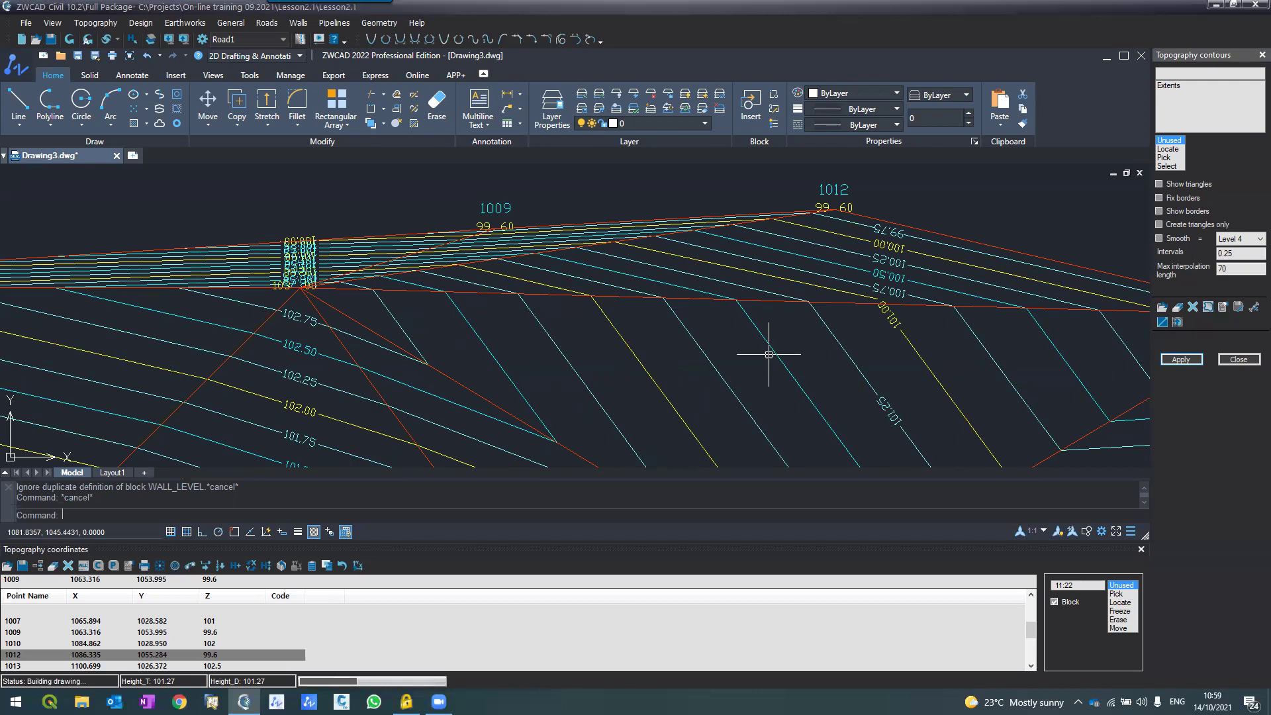
pyautogui.write('(load')
pyautogui.click(601, 307)
pyautogui.scroll(-2, 592, 292)
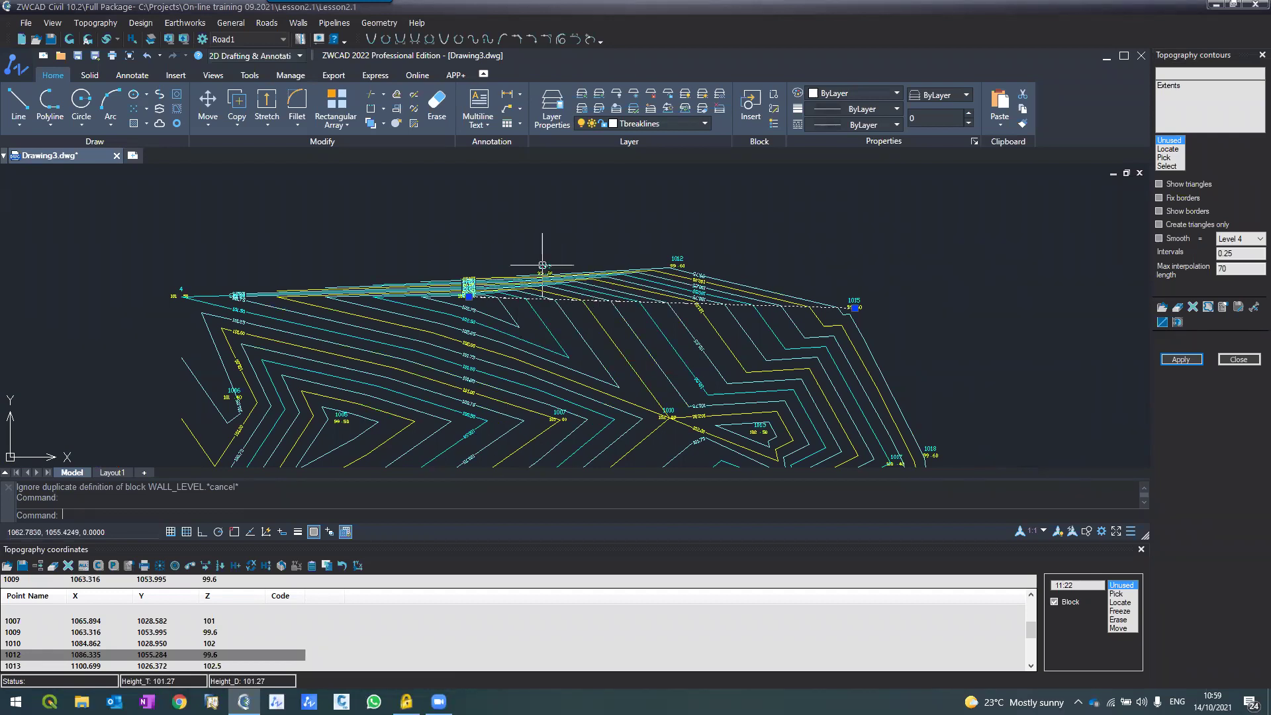
pyautogui.scroll(3, 542, 264)
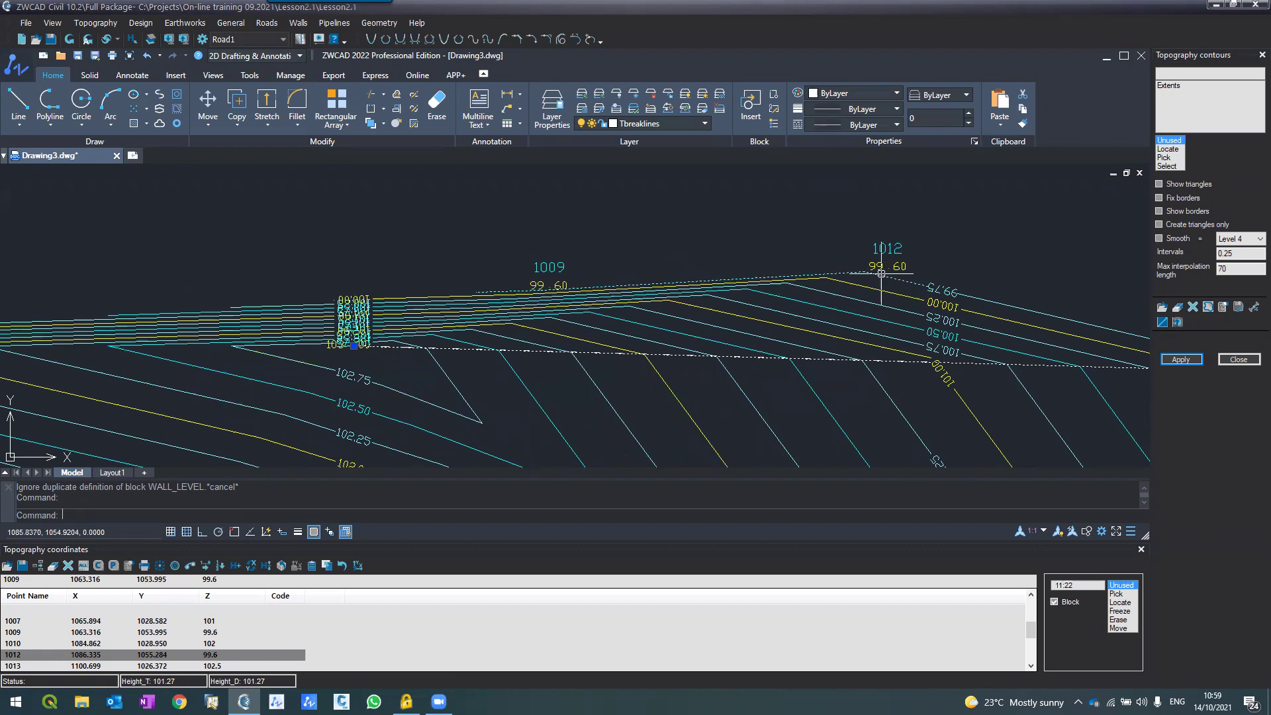
pyautogui.scroll(-3, 822, 243)
pyautogui.scroll(-3, 821, 244)
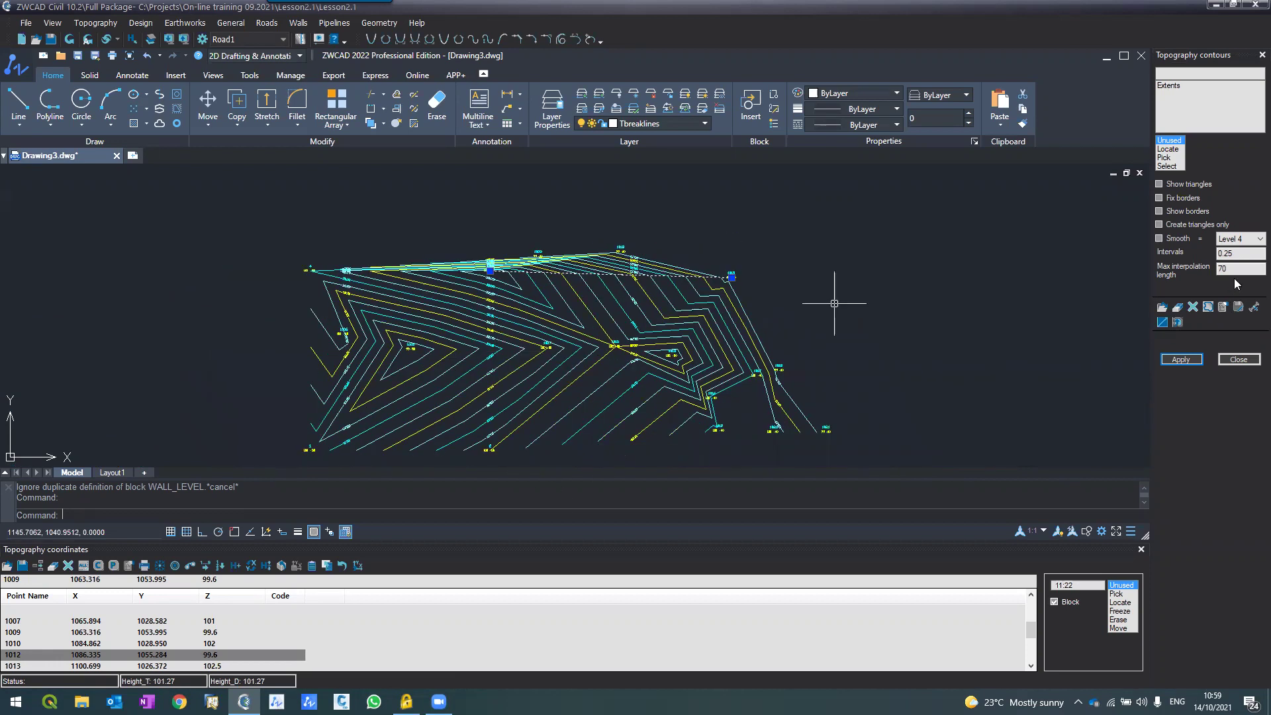
# Set the maximum interpolation length to 65 and regenerate the contours.
pyautogui.doubleClick(1236, 269)
pyautogui.write('65')
pyautogui.click(1181, 359)
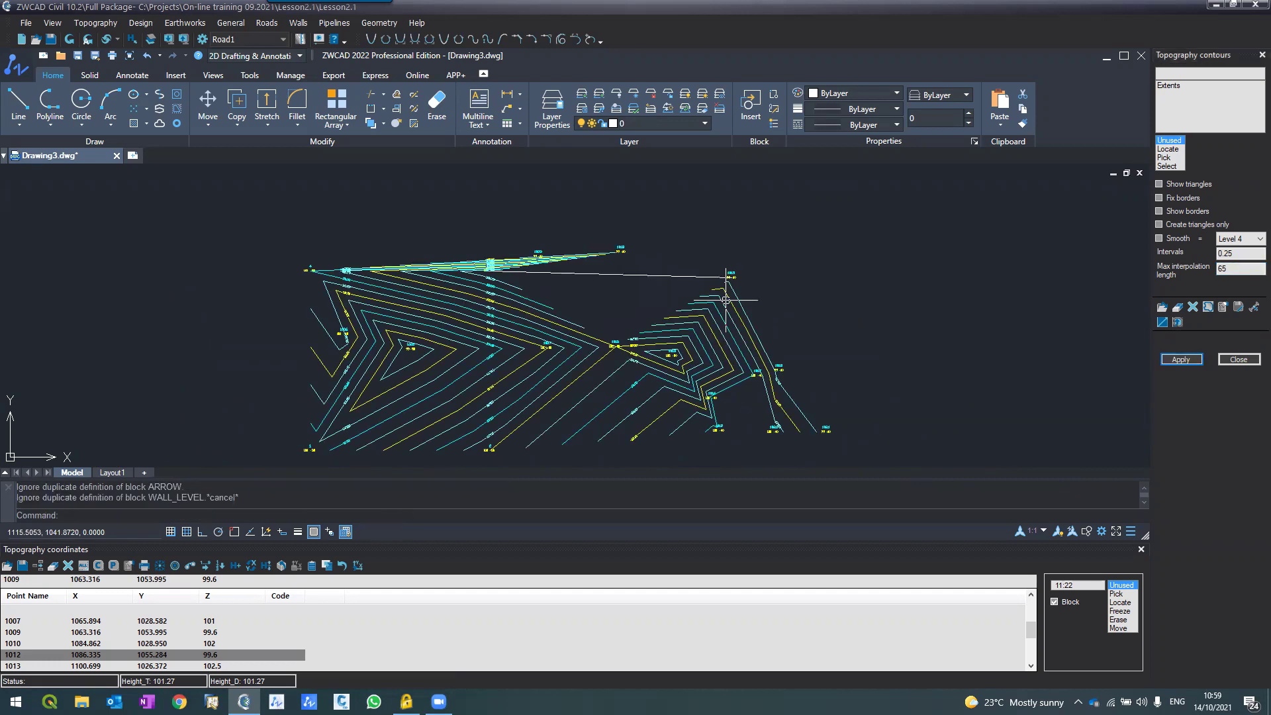
# Restore the maximum interpolation length to 70 and regenerate the contours.
pyautogui.doubleClick(1237, 269)
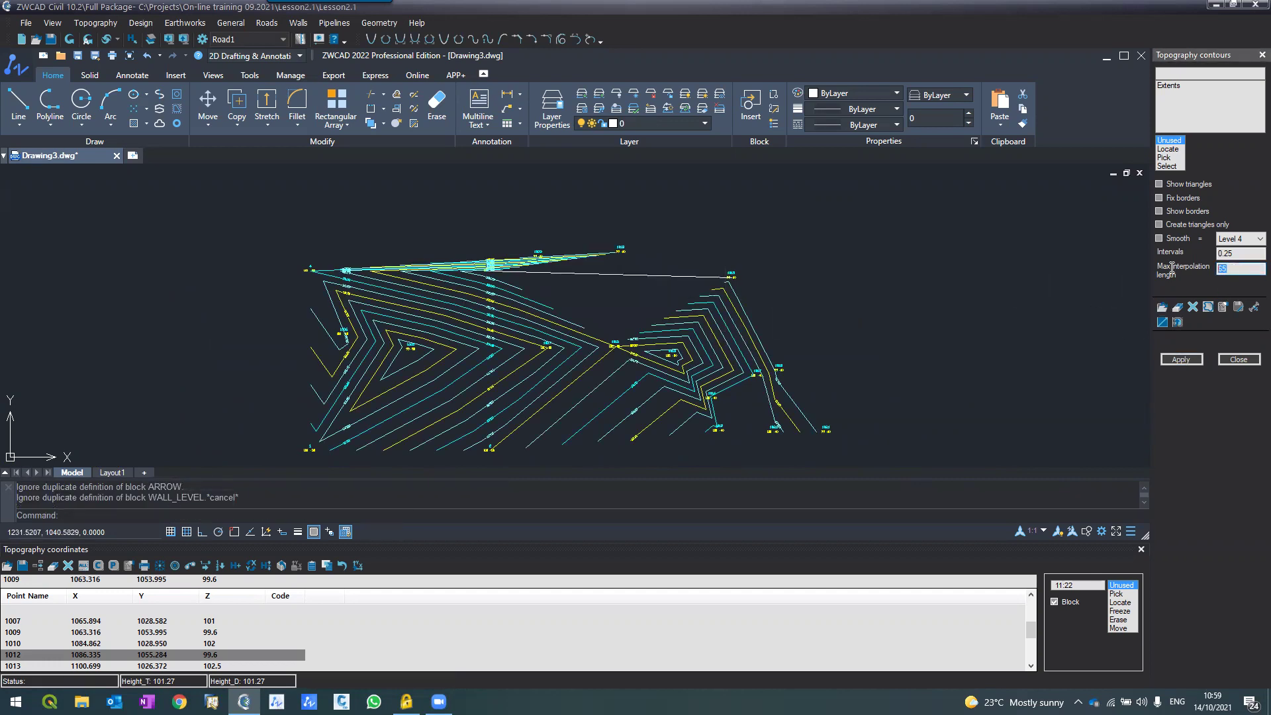
pyautogui.write('70')
pyautogui.click(1181, 359)
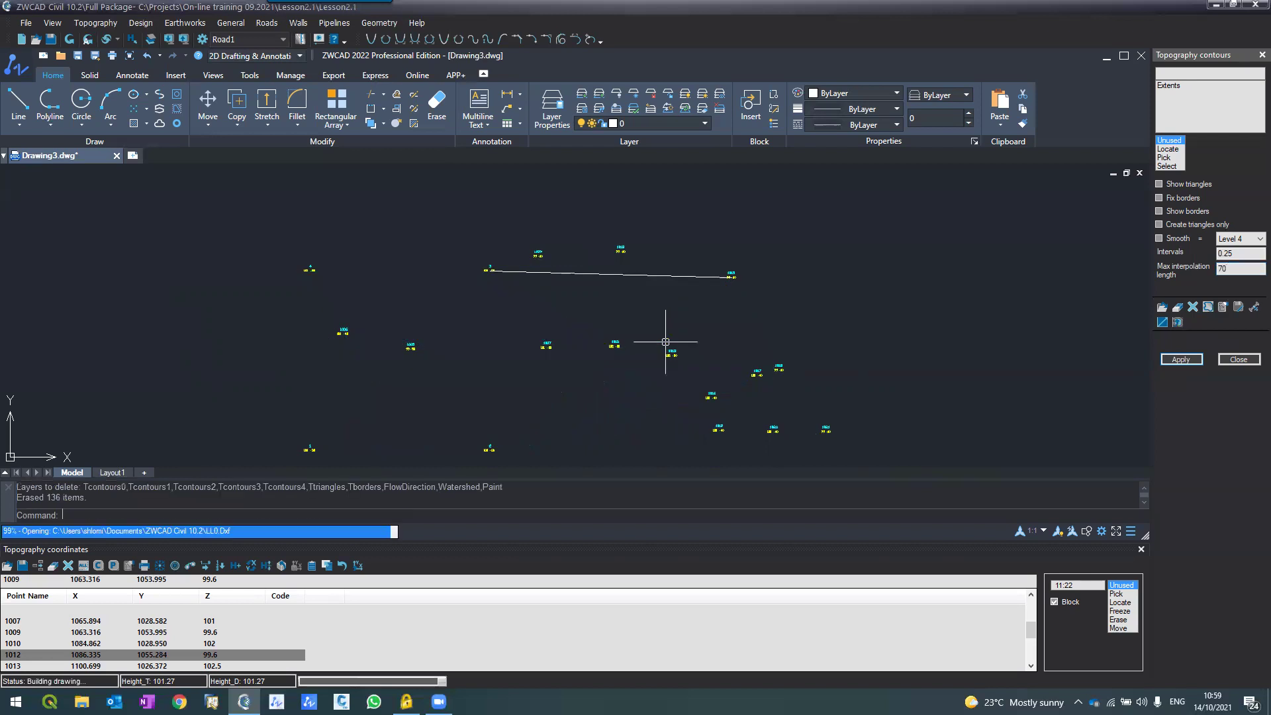
pyautogui.scroll(-2, 582, 220)
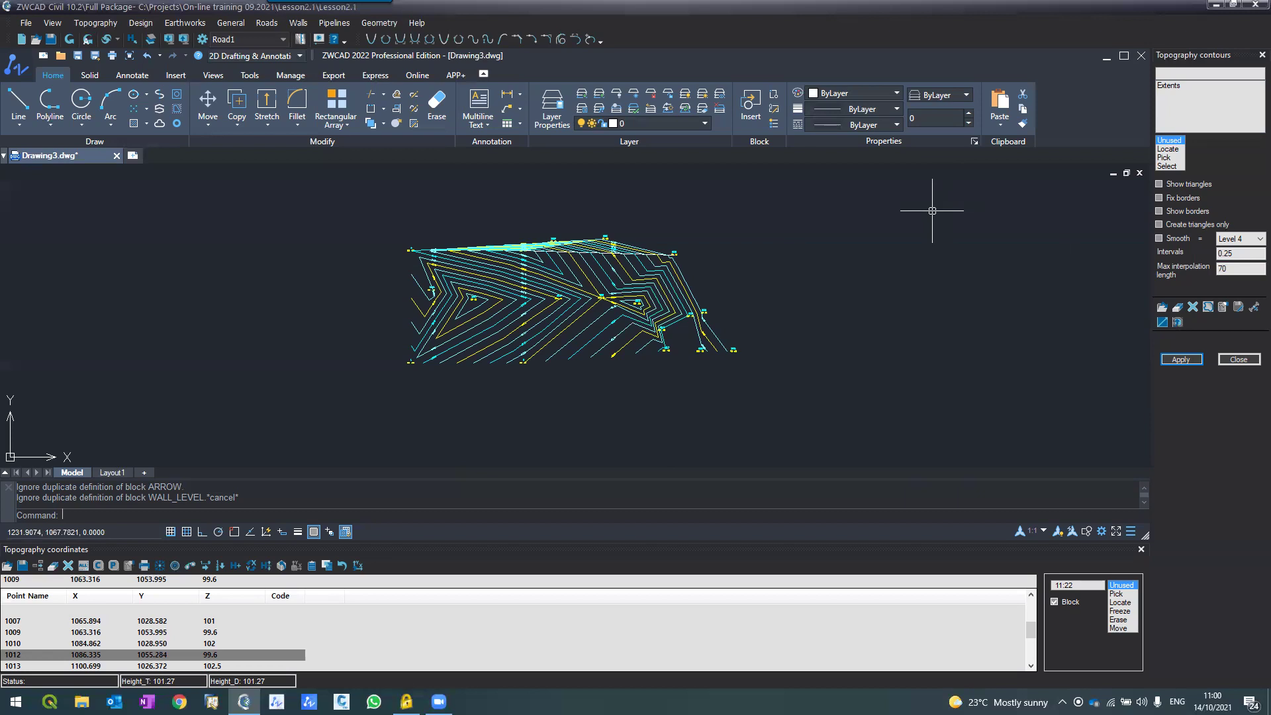
# Start a new project, saving the changes to the current Lesson2.1 project, and name the new one Lesson2.2.
pyautogui.click(27, 22)
pyautogui.click(52, 51)
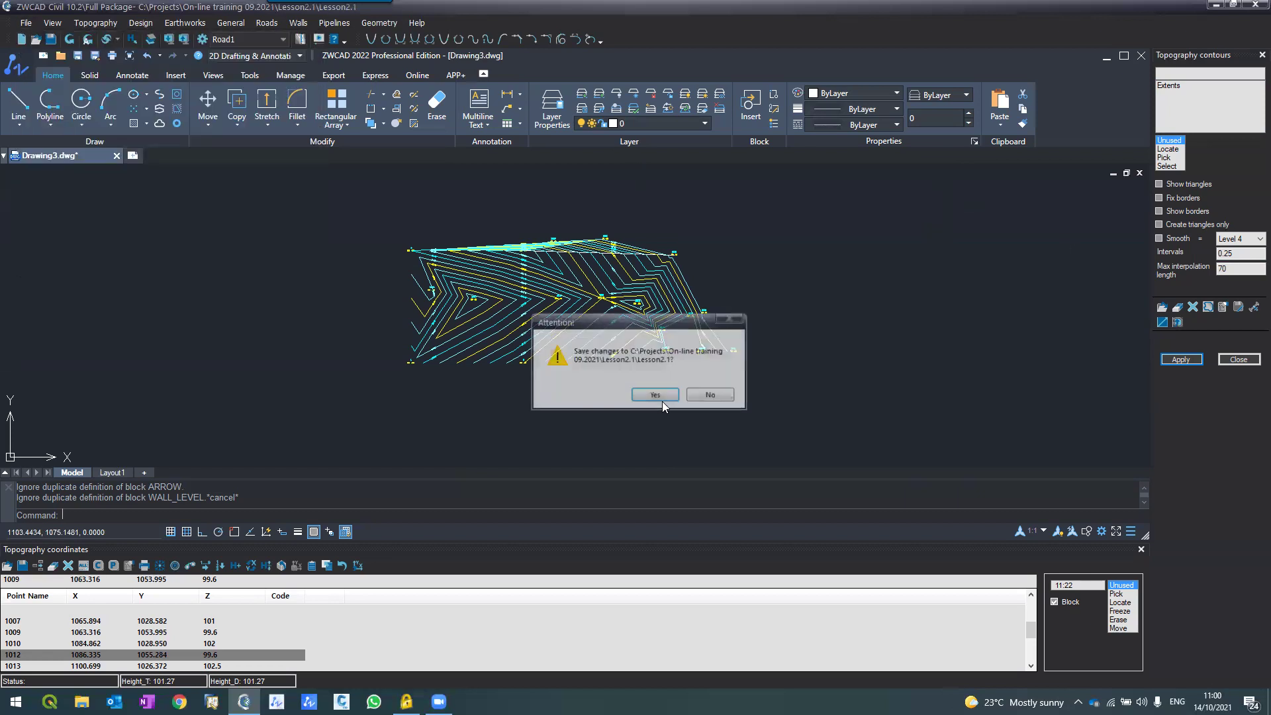
pyautogui.click(660, 397)
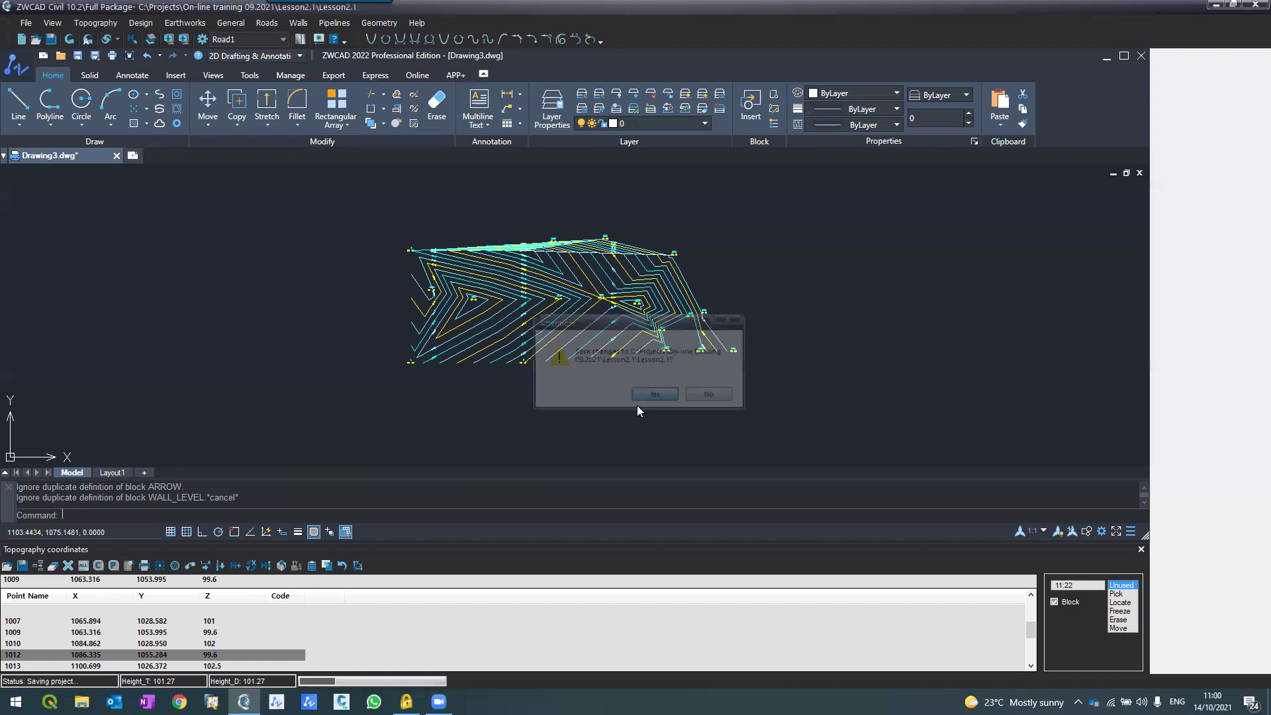
pyautogui.write('L')
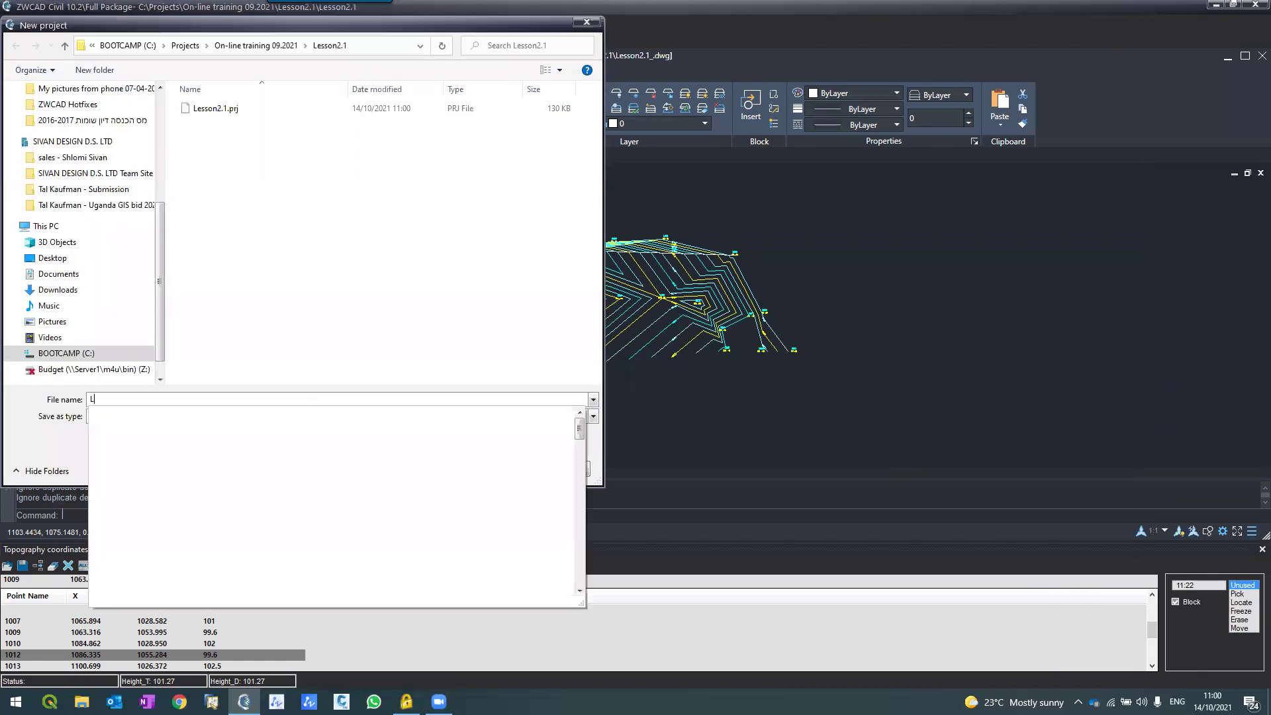
pyautogui.write('esson2.2')
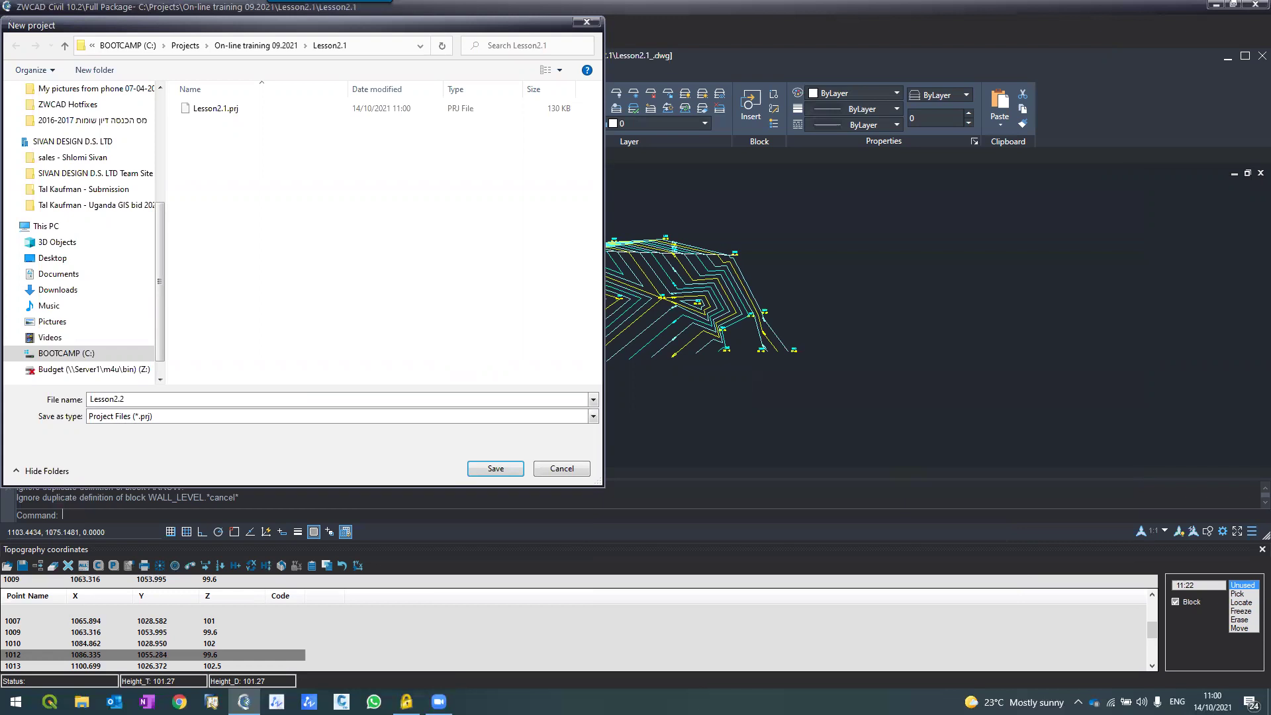
pyautogui.press('Return')
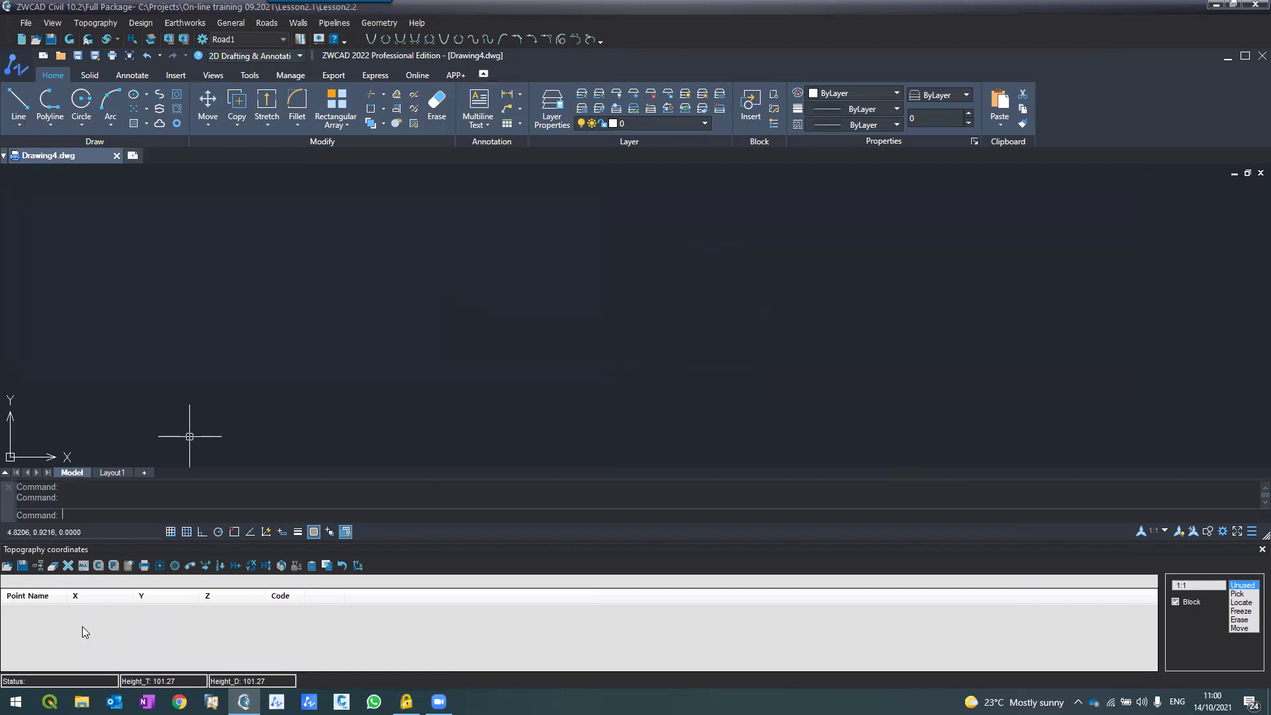
# Load the topography coordinates from the text file NARKISIM_09_Topo.txt in the Projects folder and plot the points.
pyautogui.click(7, 566)
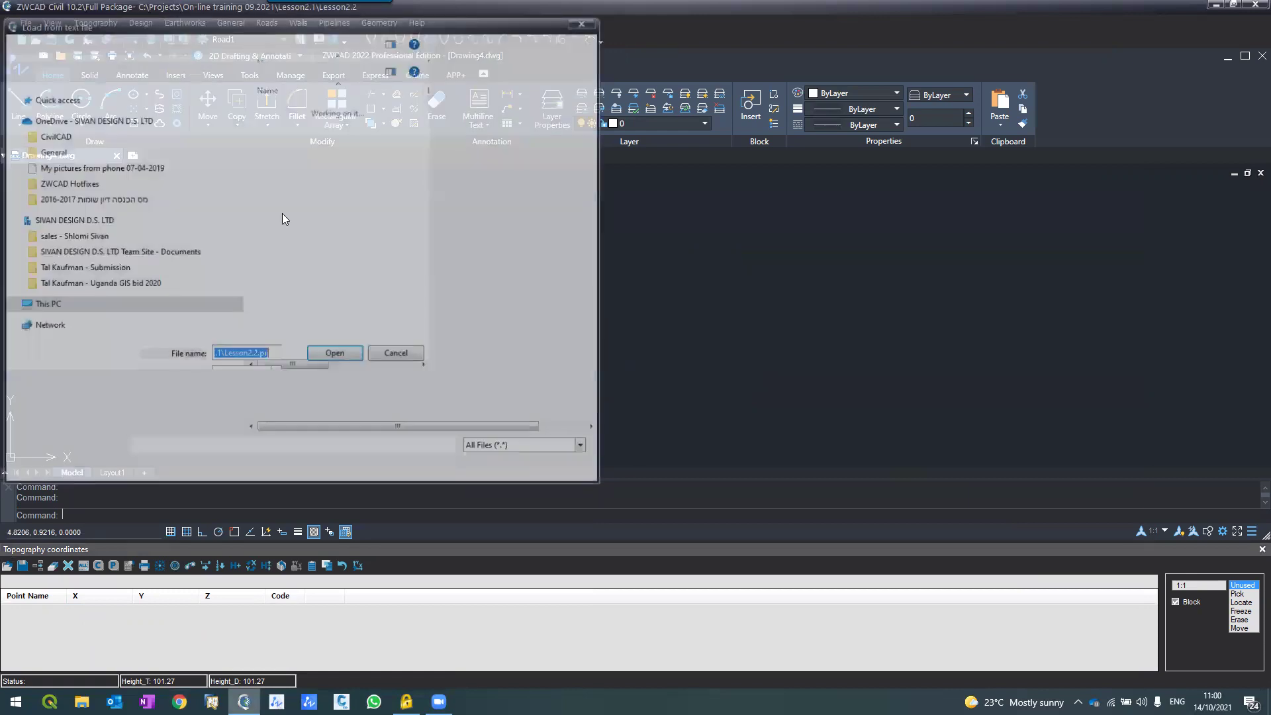
pyautogui.scroll(-3, 317, 339)
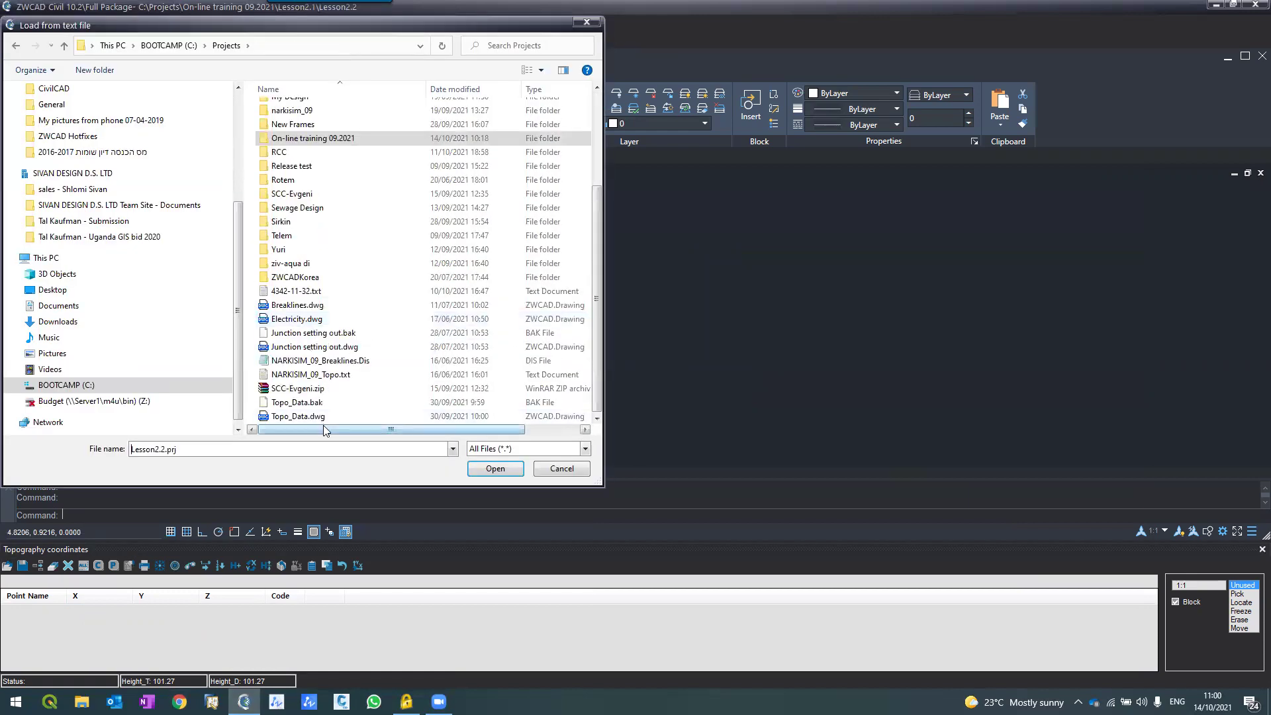
pyautogui.click(311, 375)
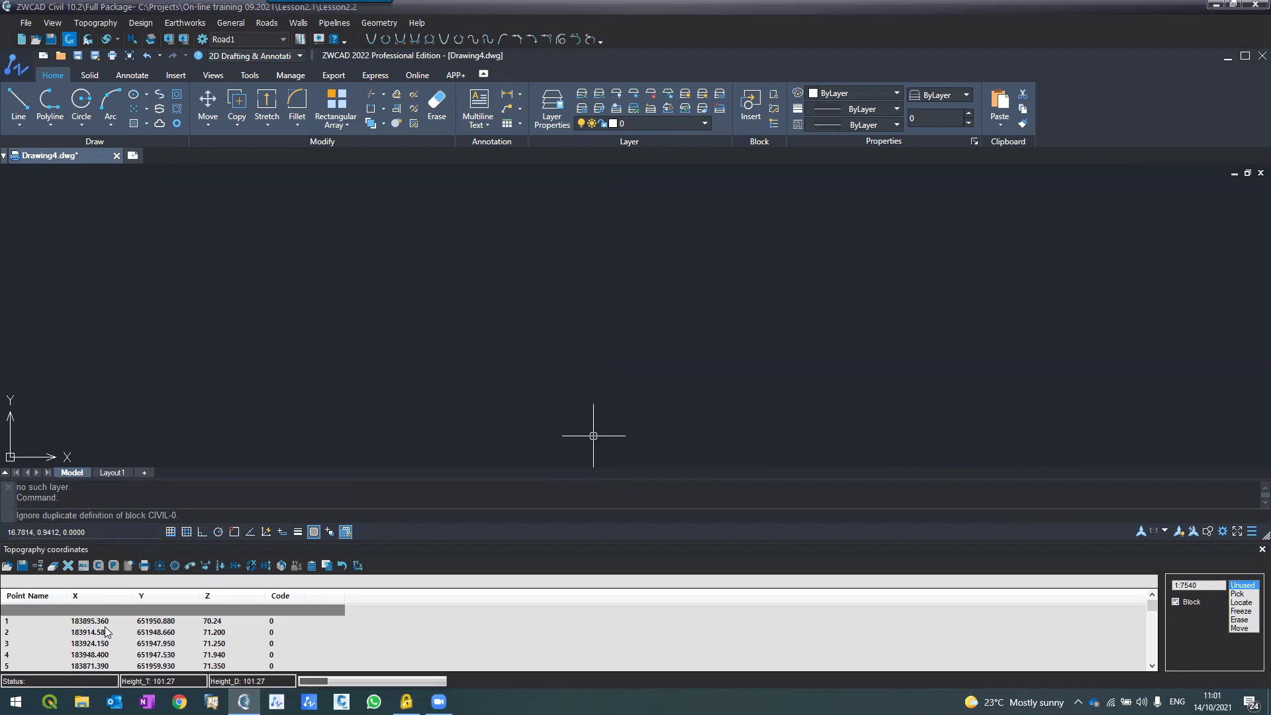
pyautogui.press('Escape')
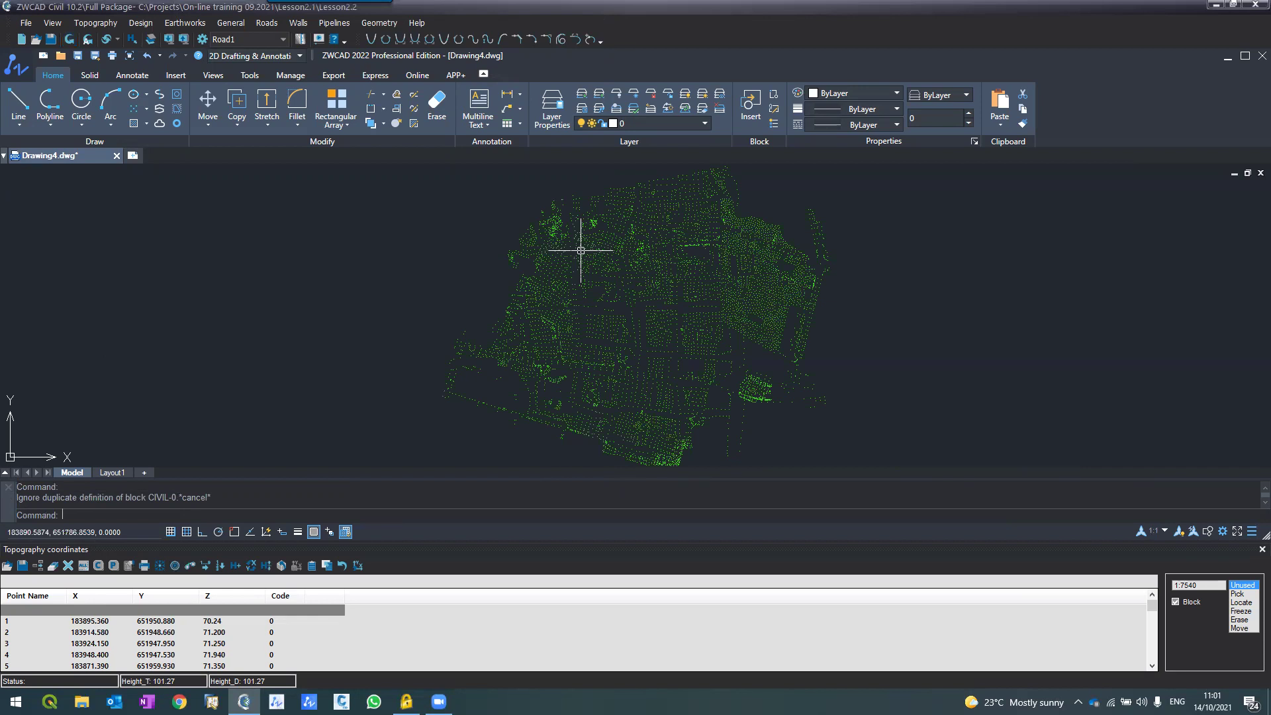
# Inspect the plotted survey points and turn off the Block option for the topography coordinates.
pyautogui.scroll(2, 580, 250)
pyautogui.scroll(-4, 542, 303)
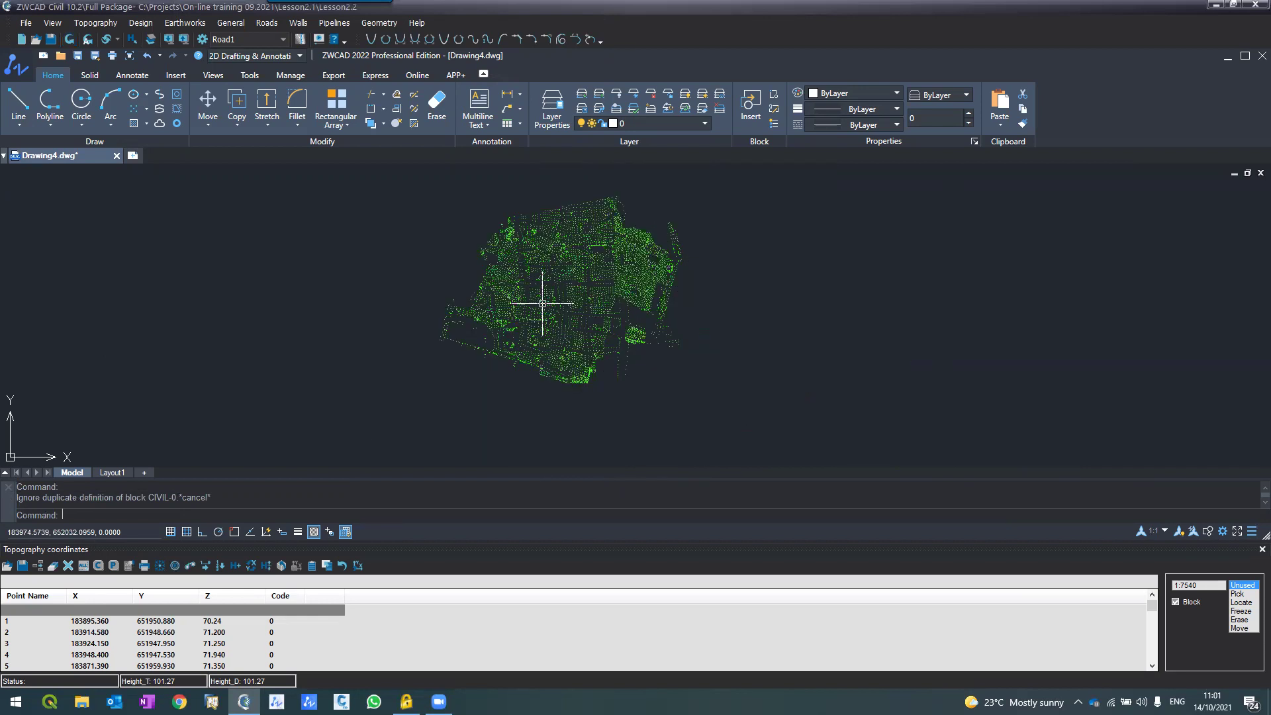
pyautogui.scroll(4, 542, 303)
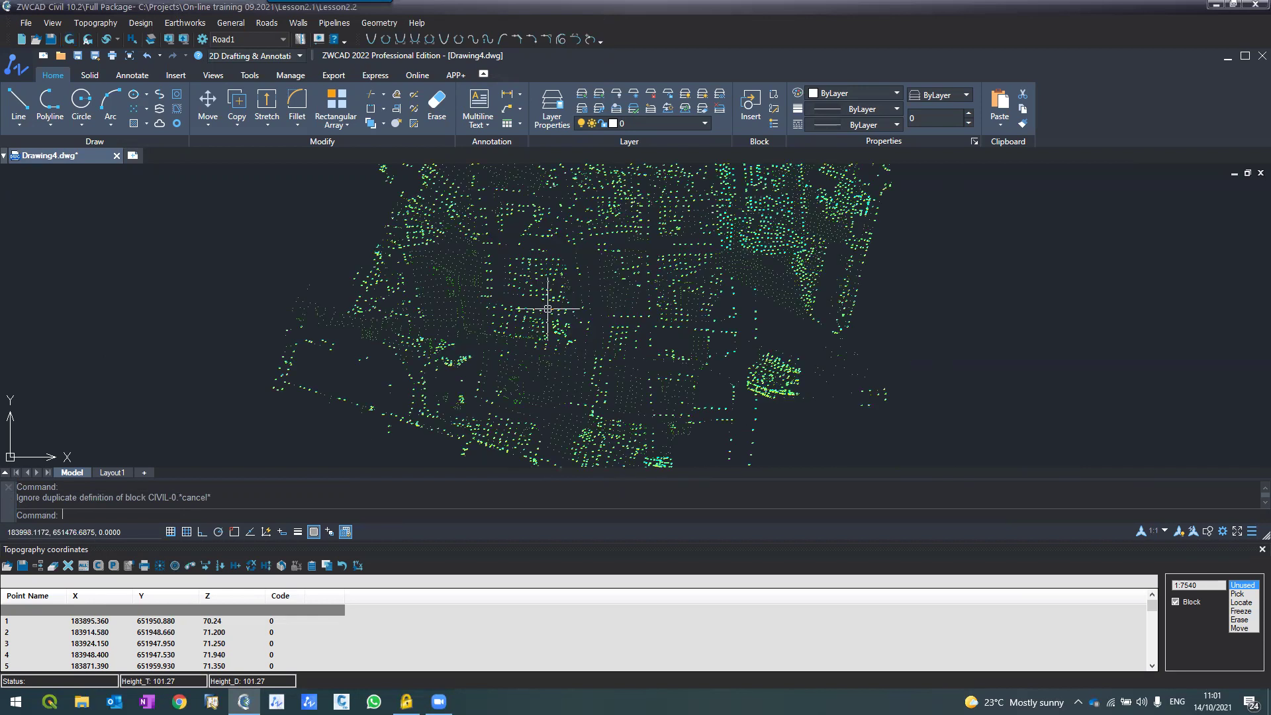
pyautogui.scroll(5, 470, 315)
pyautogui.scroll(-1, 479, 303)
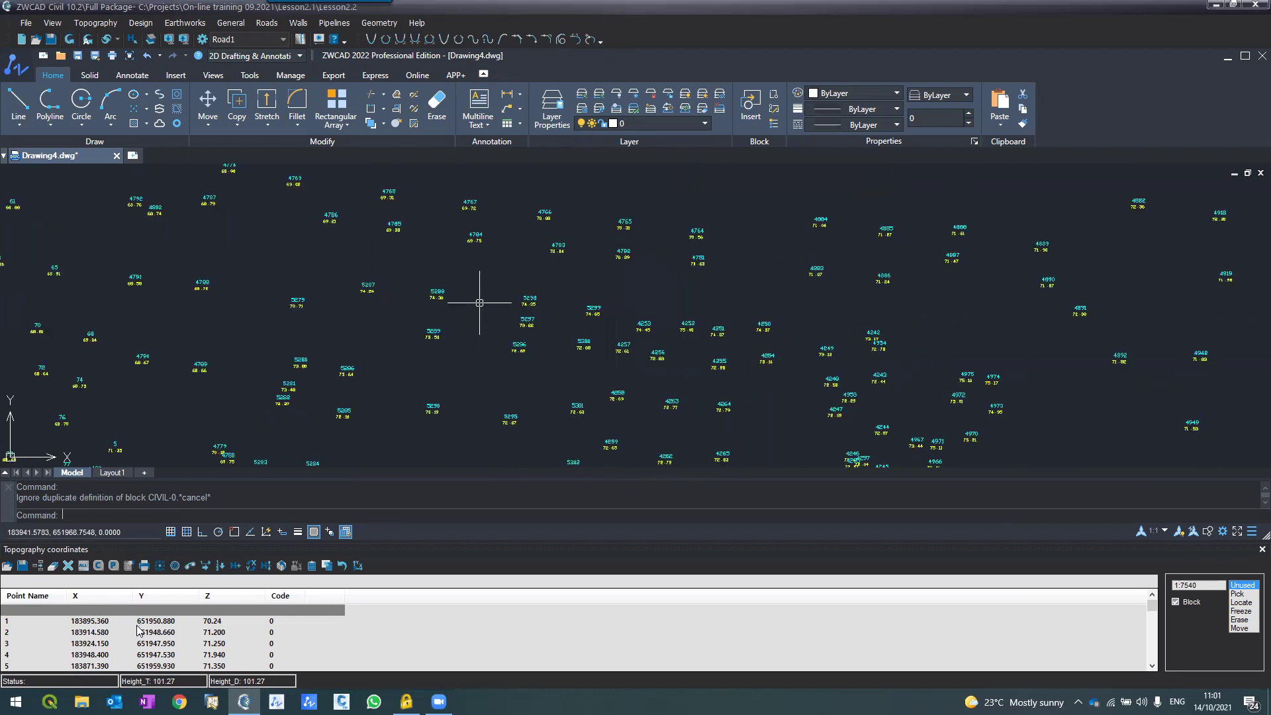
pyautogui.scroll(-5, 484, 306)
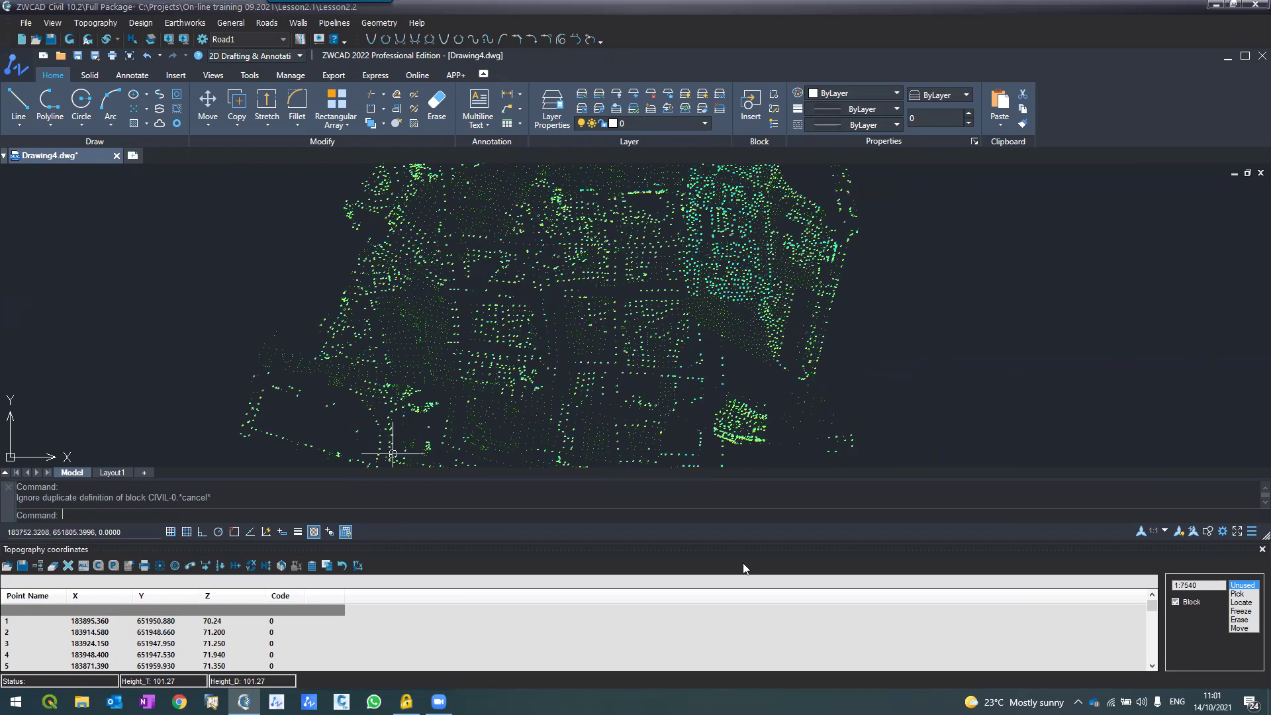
pyautogui.click(1178, 602)
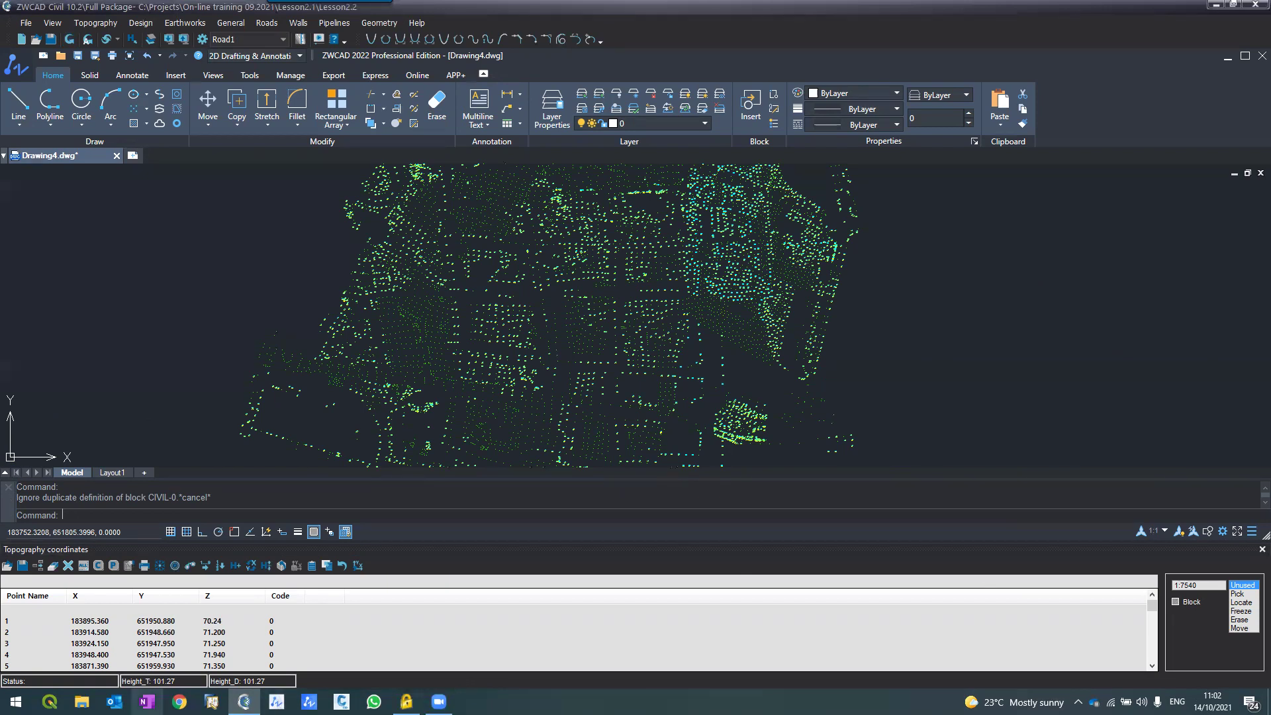
# Switch to File Explorer, open the Projects folder on drive C: and locate the NARKISIM_09_Topo.txt survey file.
pyautogui.click(81, 702)
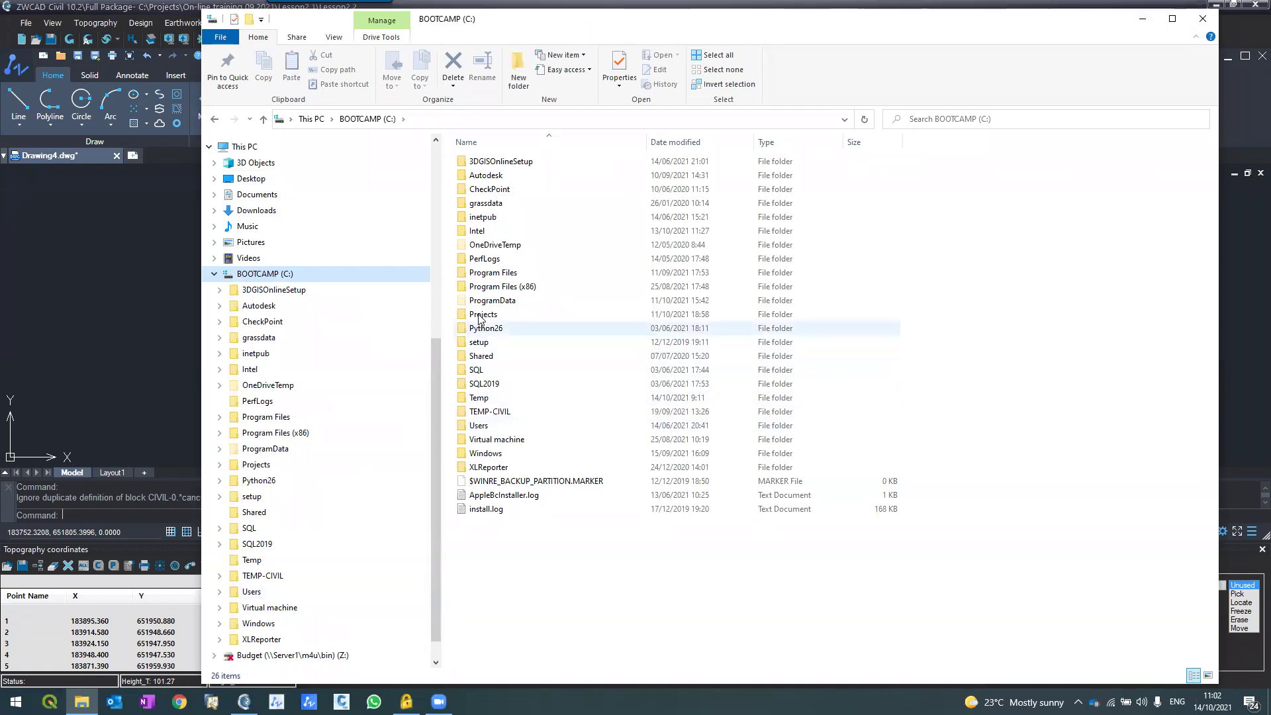
pyautogui.click(482, 315)
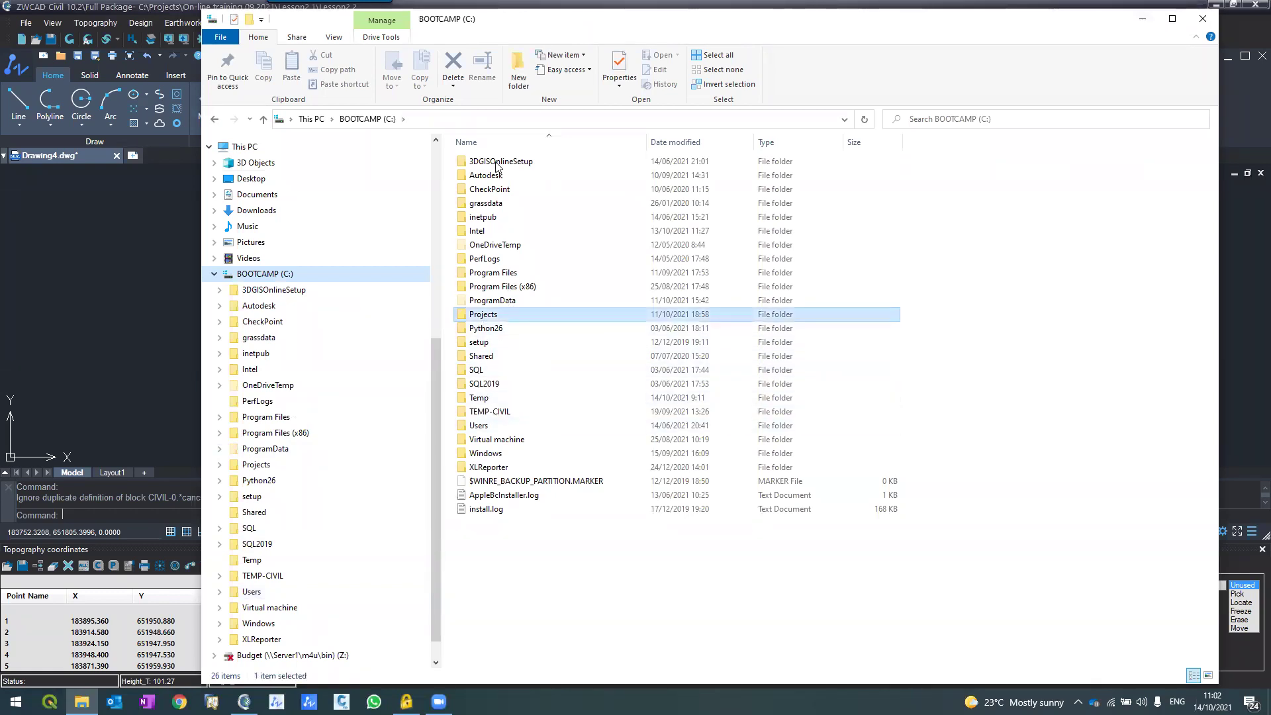
pyautogui.press('Return')
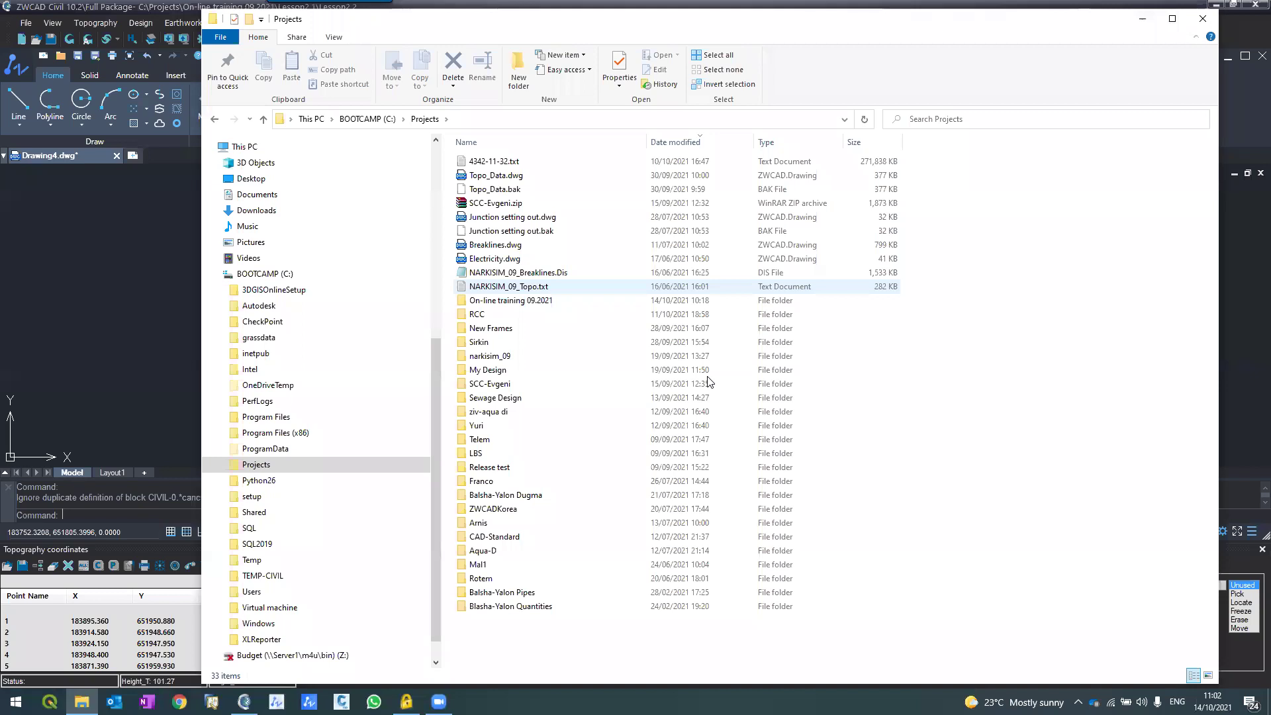
pyautogui.click(509, 286)
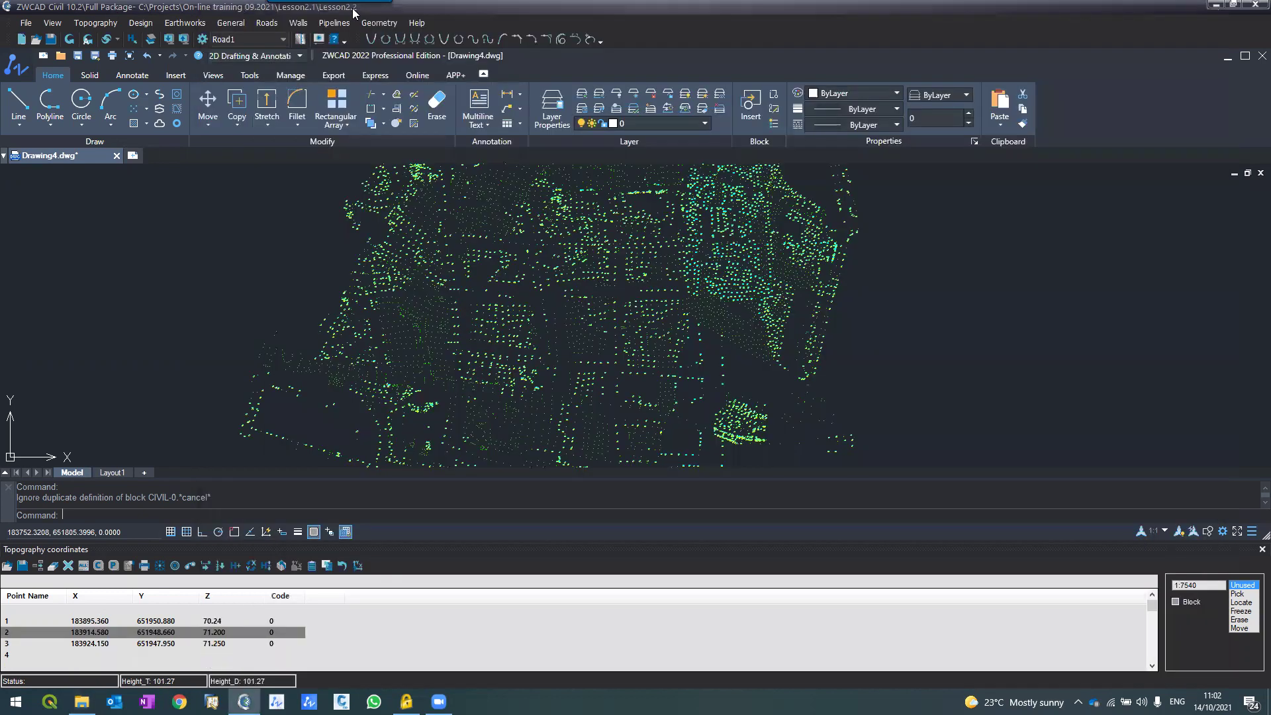
pyautogui.click(352, 7)
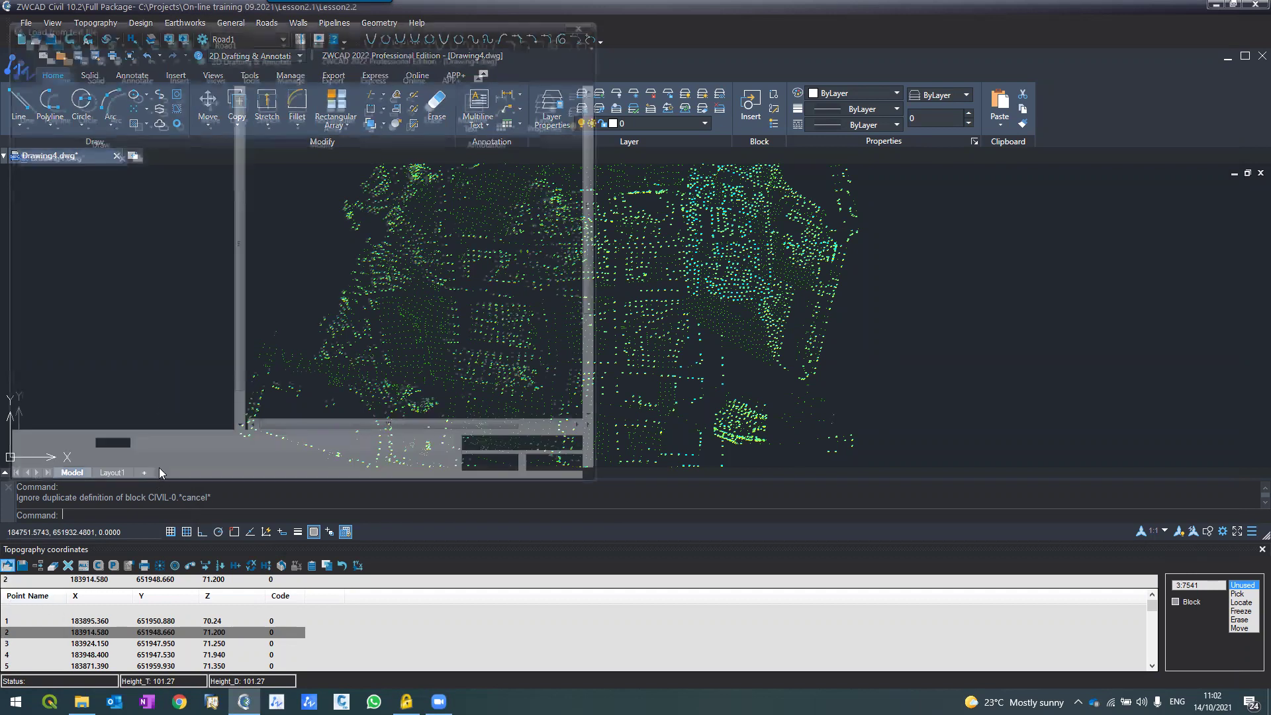
pyautogui.scroll(-4, 318, 370)
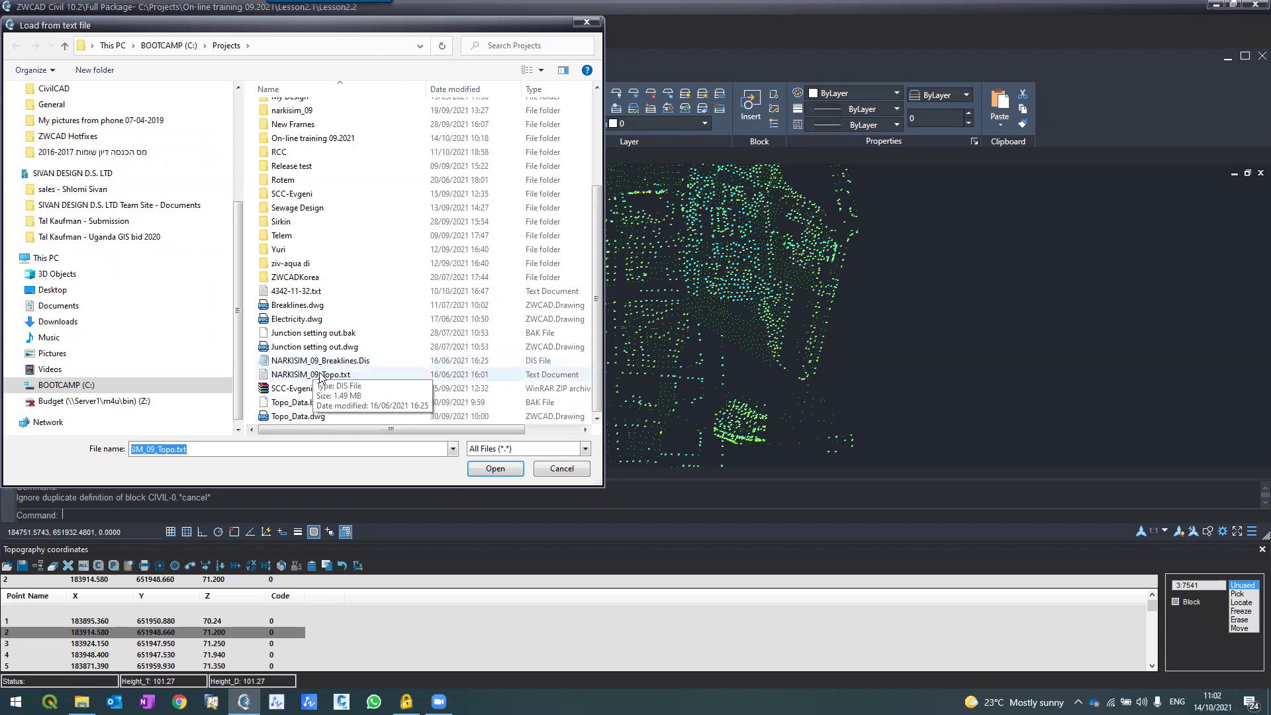
pyautogui.click(547, 470)
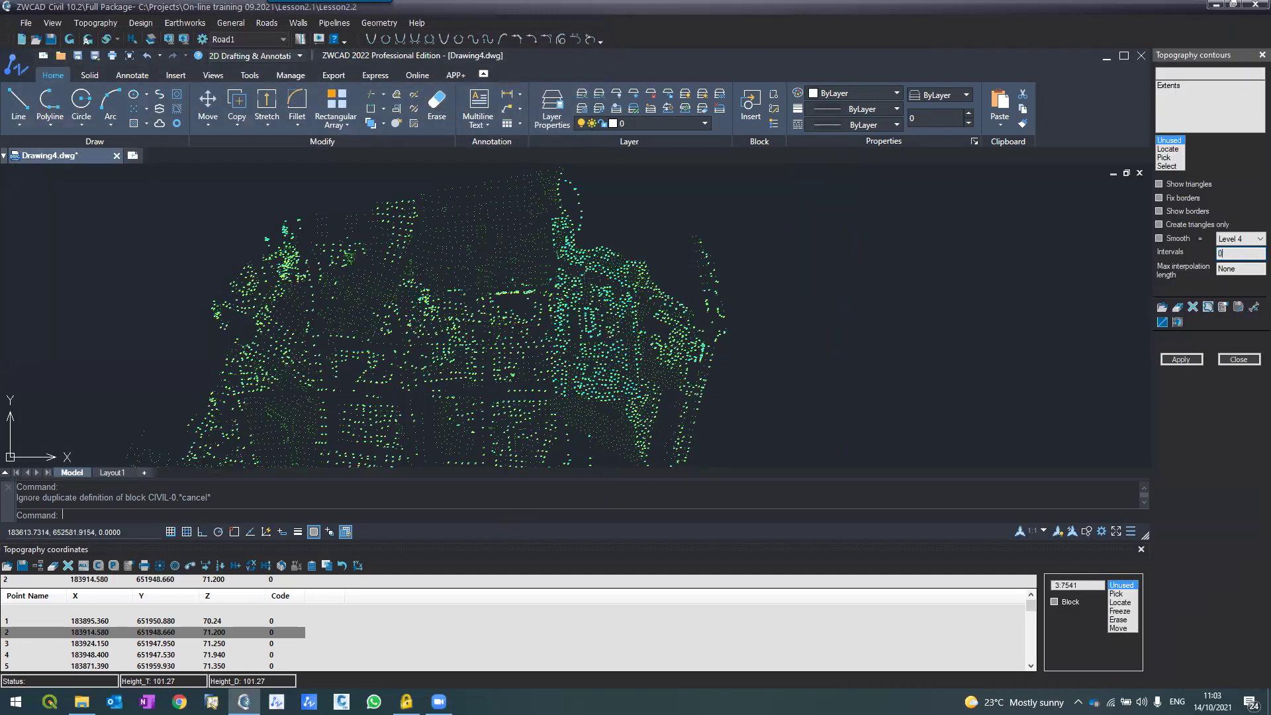
# Generate topography contours for the loaded points with intervals of 0.5 and a maximum interpolation length of 60.
pyautogui.write('.5')
pyautogui.press('Tab')
pyautogui.write('60')
pyautogui.click(1186, 358)
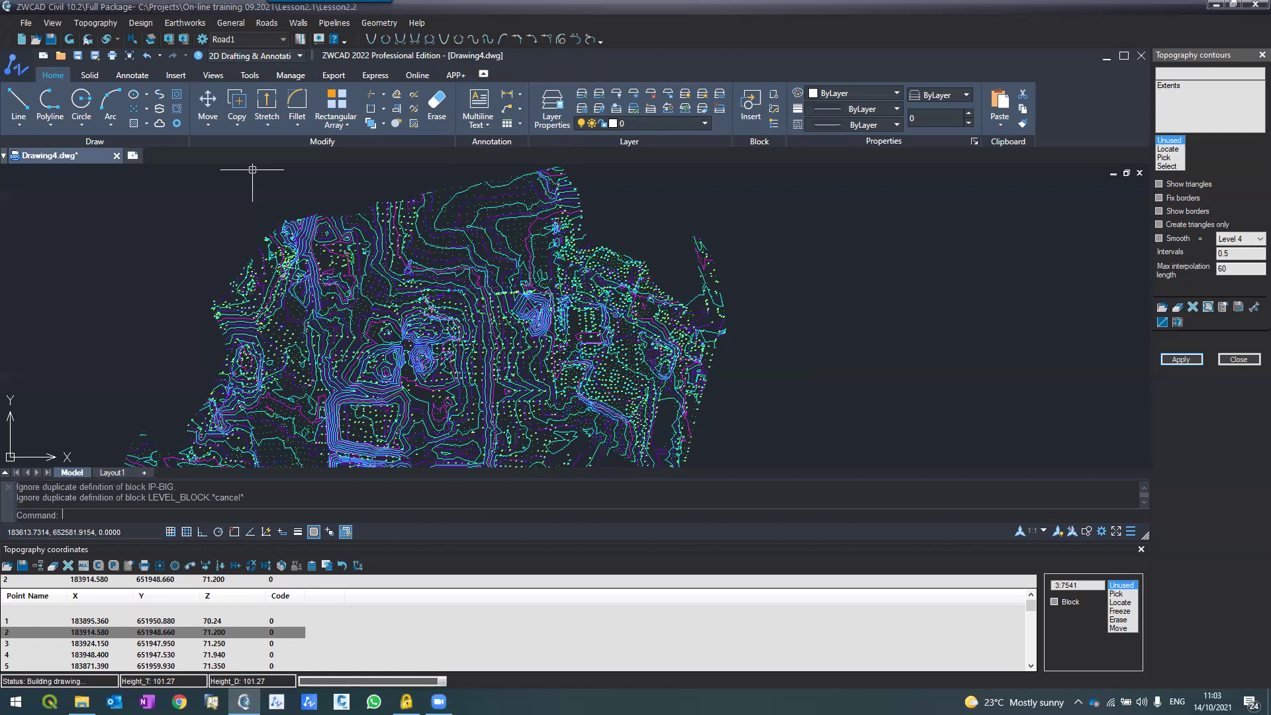
# Check the gaps in the contours, set the maximum interpolation length to 80 and regenerate them.
pyautogui.scroll(2, 479, 253)
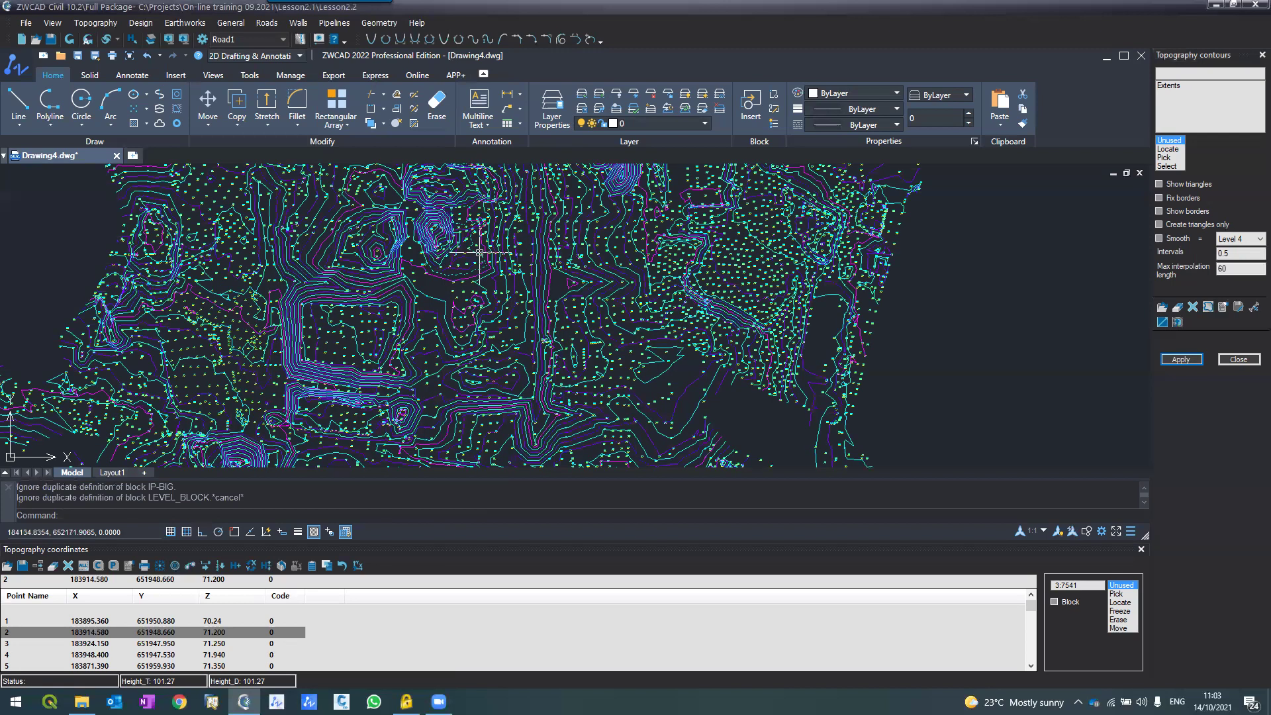
pyautogui.scroll(-3, 301, 305)
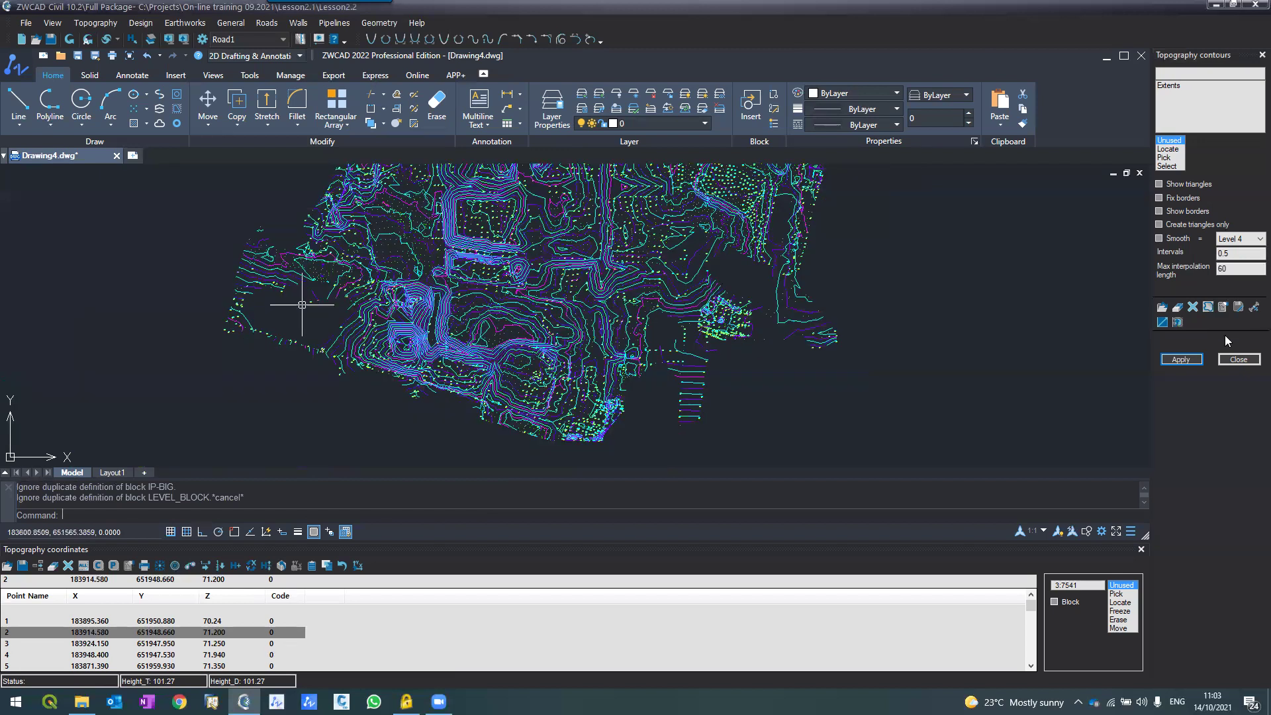
pyautogui.scroll(3, 448, 346)
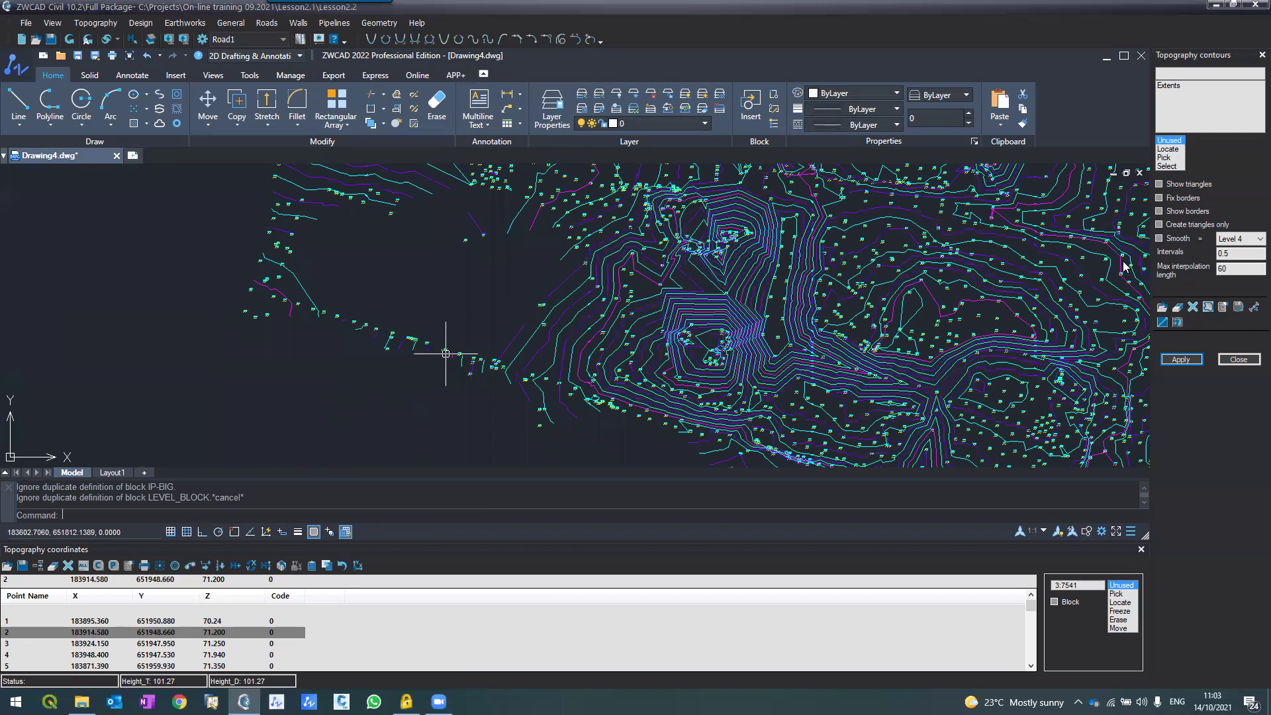
pyautogui.scroll(-3, 446, 353)
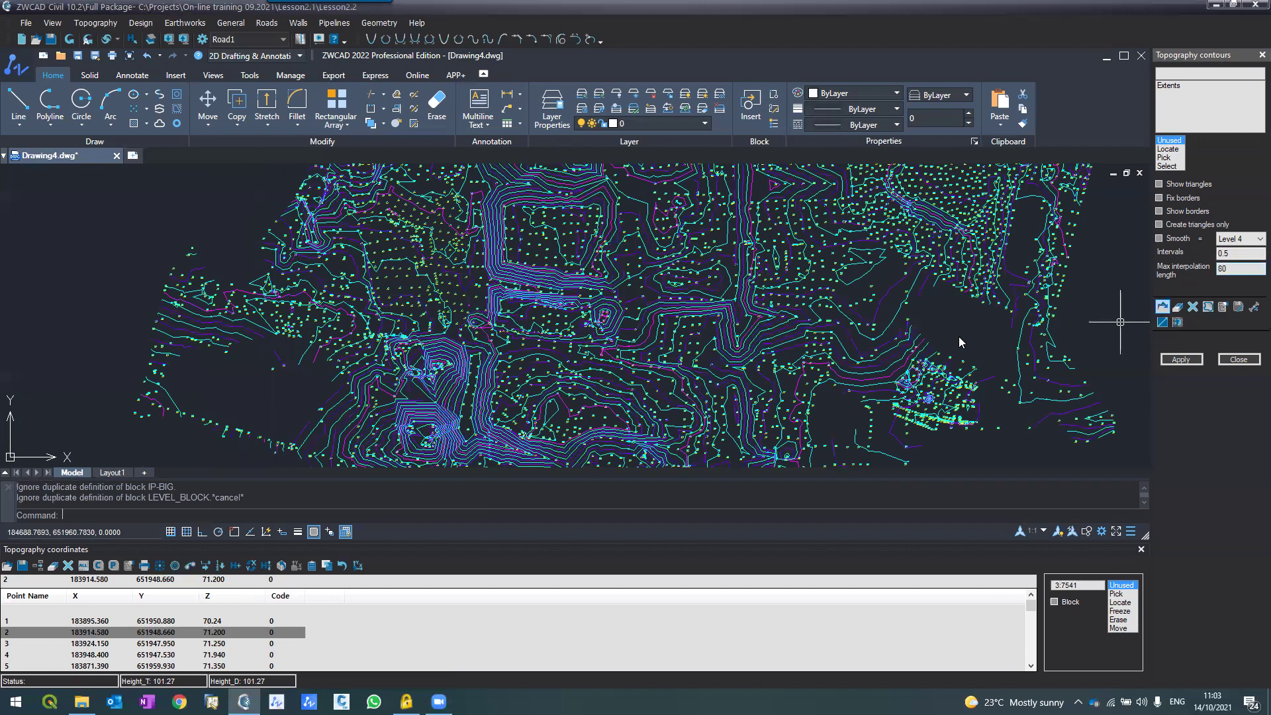
pyautogui.click(1162, 307)
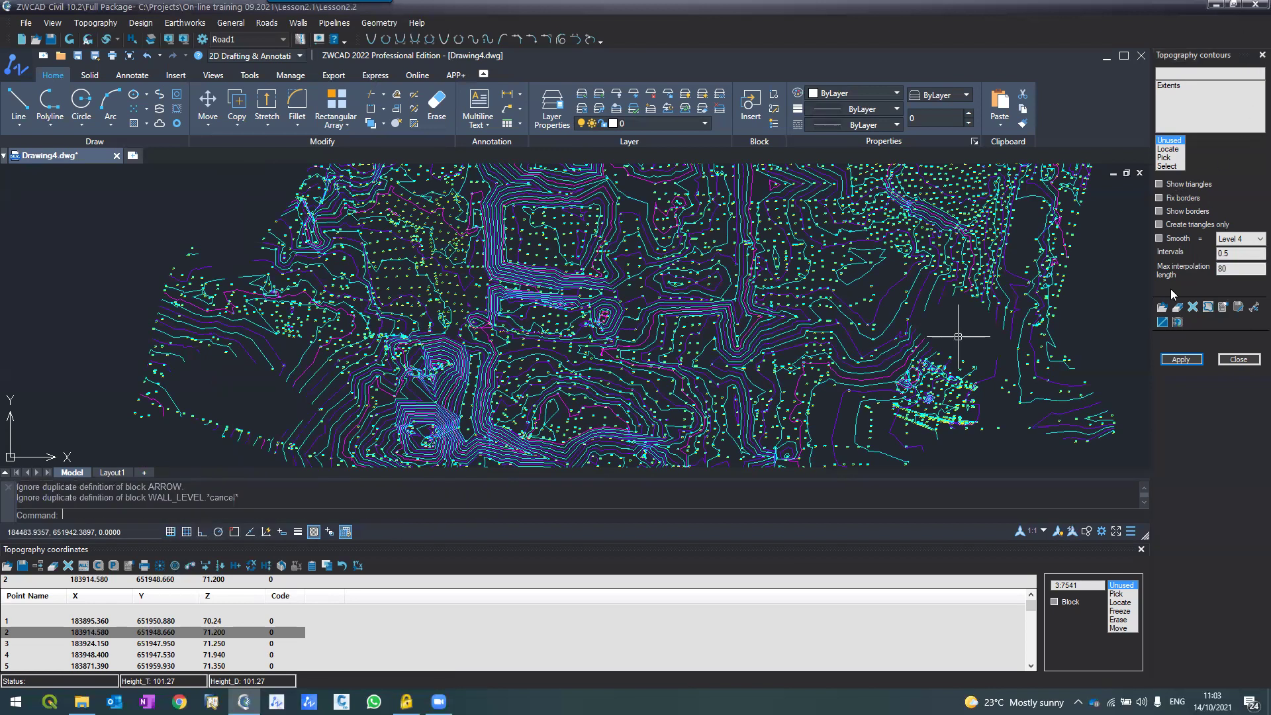
# Turn on Show triangles for the topography contours, regenerate them, and check the triangles and contour elevation labels.
pyautogui.click(1159, 184)
pyautogui.click(1172, 361)
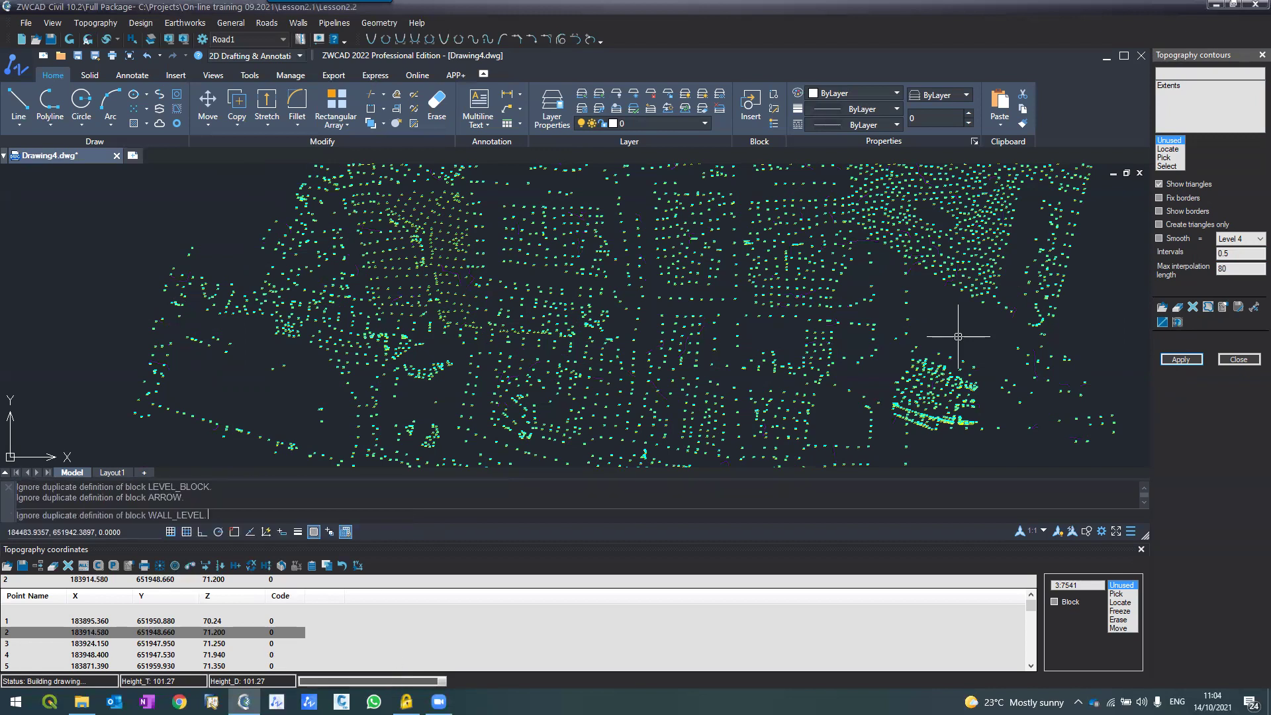
pyautogui.scroll(6, 362, 308)
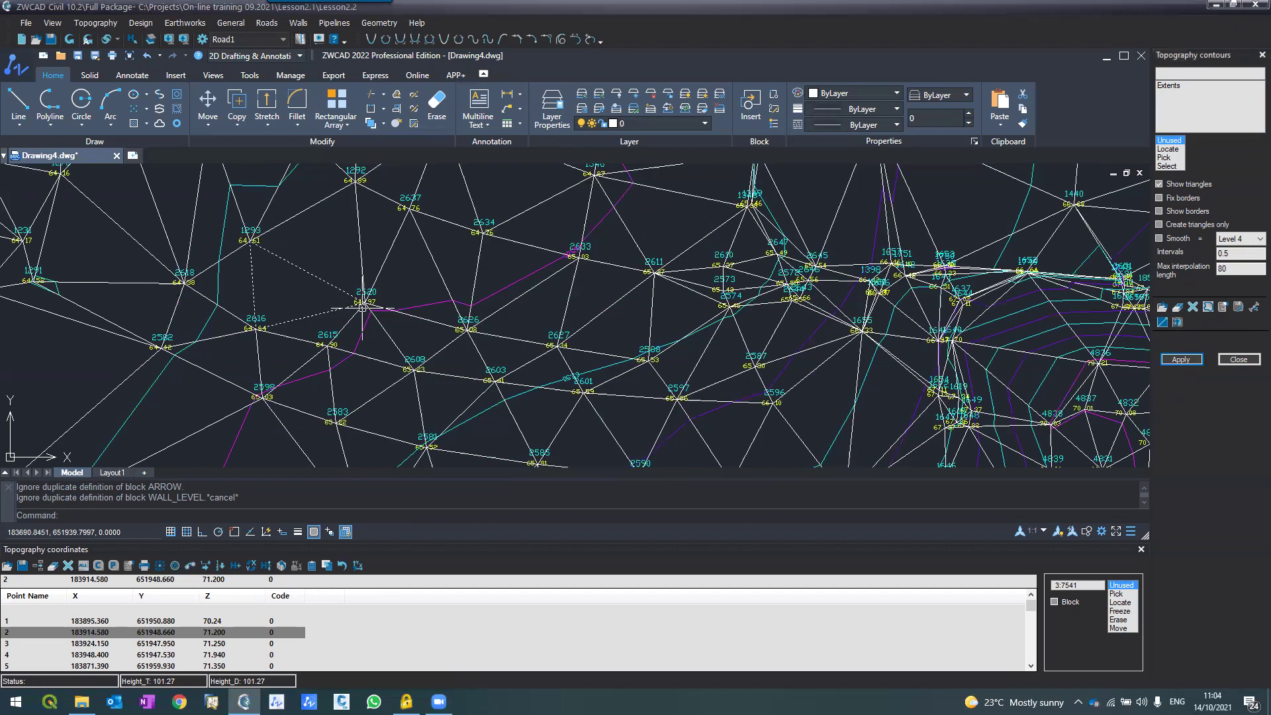
pyautogui.scroll(-6, 362, 308)
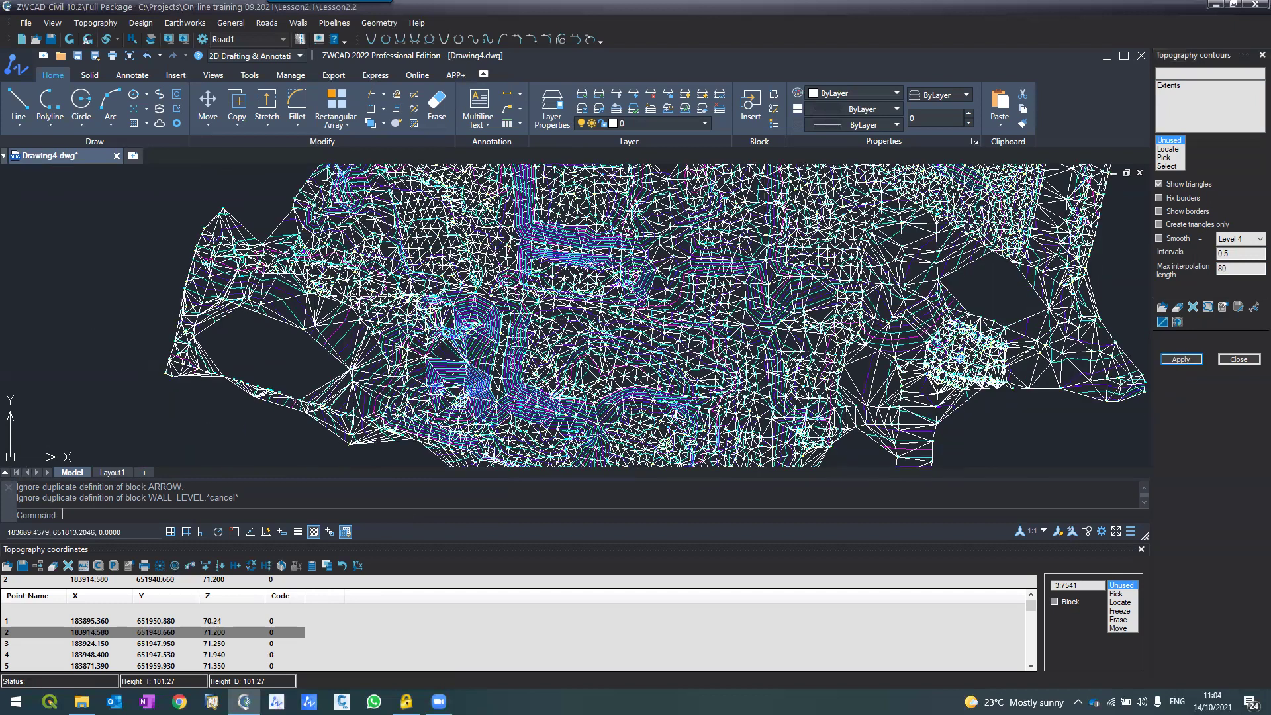
pyautogui.scroll(4, 488, 384)
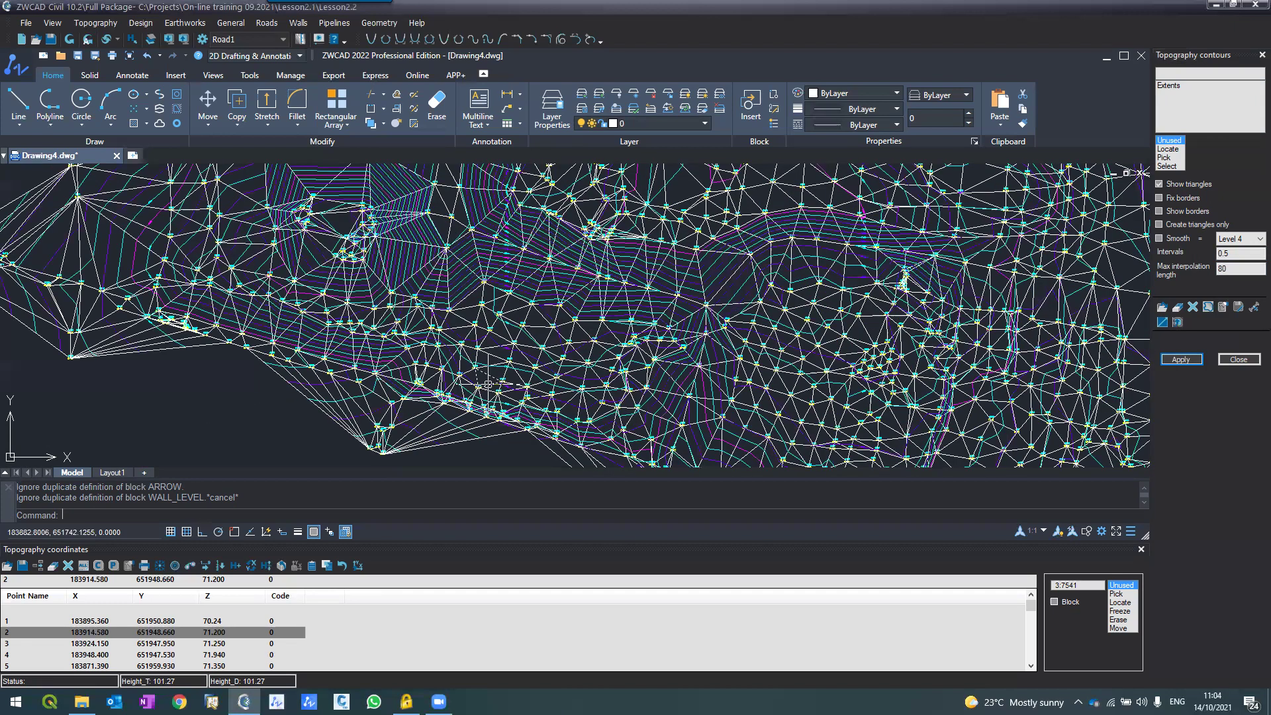
pyautogui.scroll(6, 488, 384)
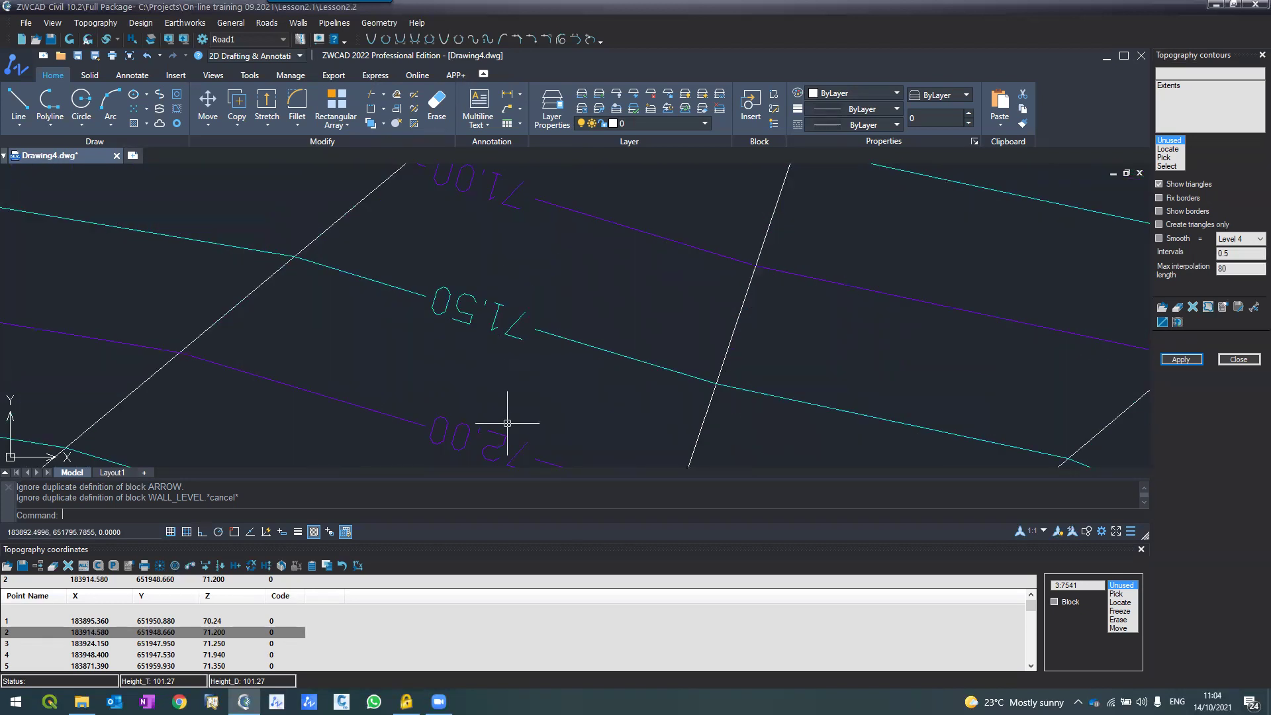
pyautogui.scroll(-1, 454, 338)
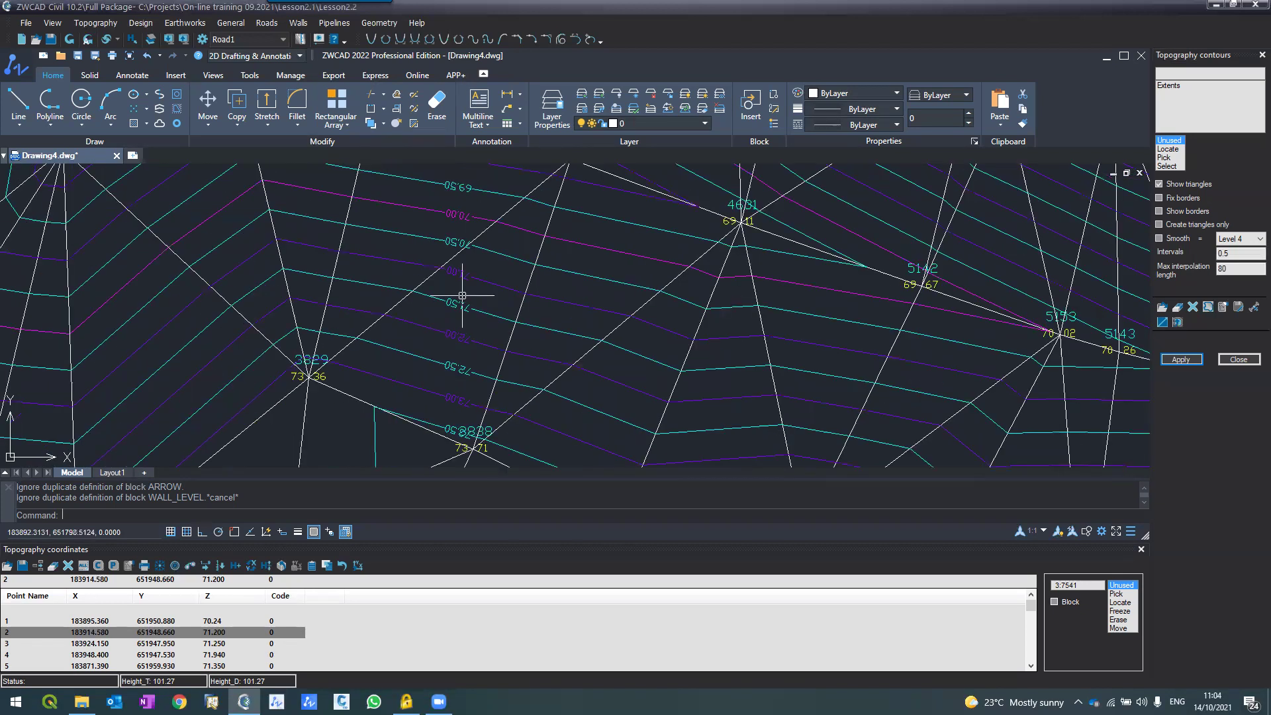
# In the topography contour options, turn off the '#.##' elevation format, turn on Auto elevations and regenerate the contours.
pyautogui.click(1222, 308)
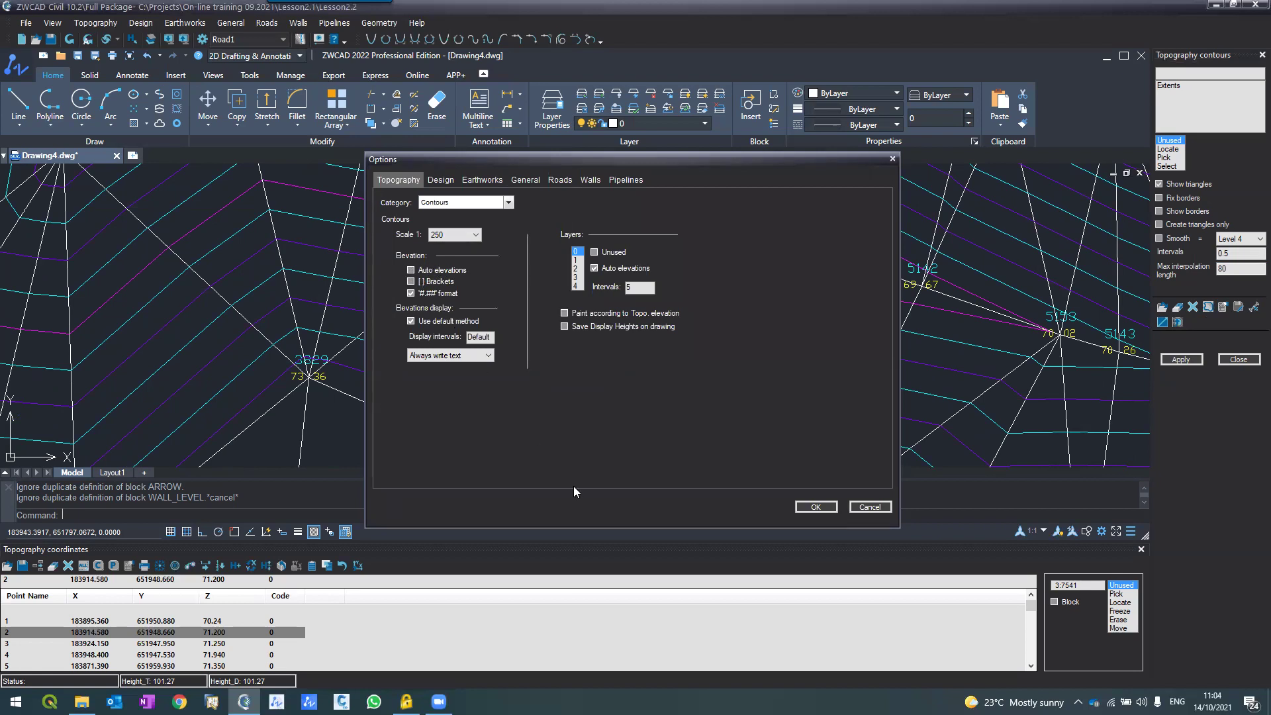
pyautogui.click(410, 292)
pyautogui.moveTo(494, 164); pyautogui.dragTo(657, 200)
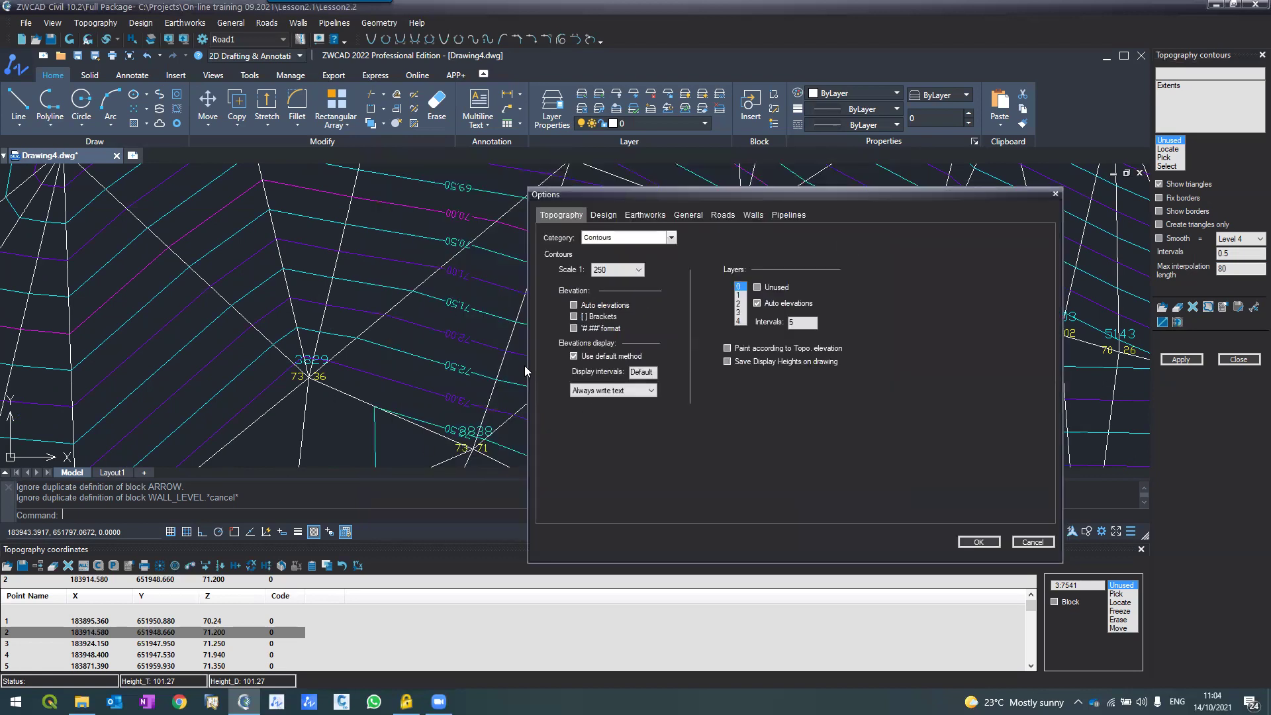
pyautogui.click(574, 306)
pyautogui.click(977, 541)
pyautogui.click(1188, 362)
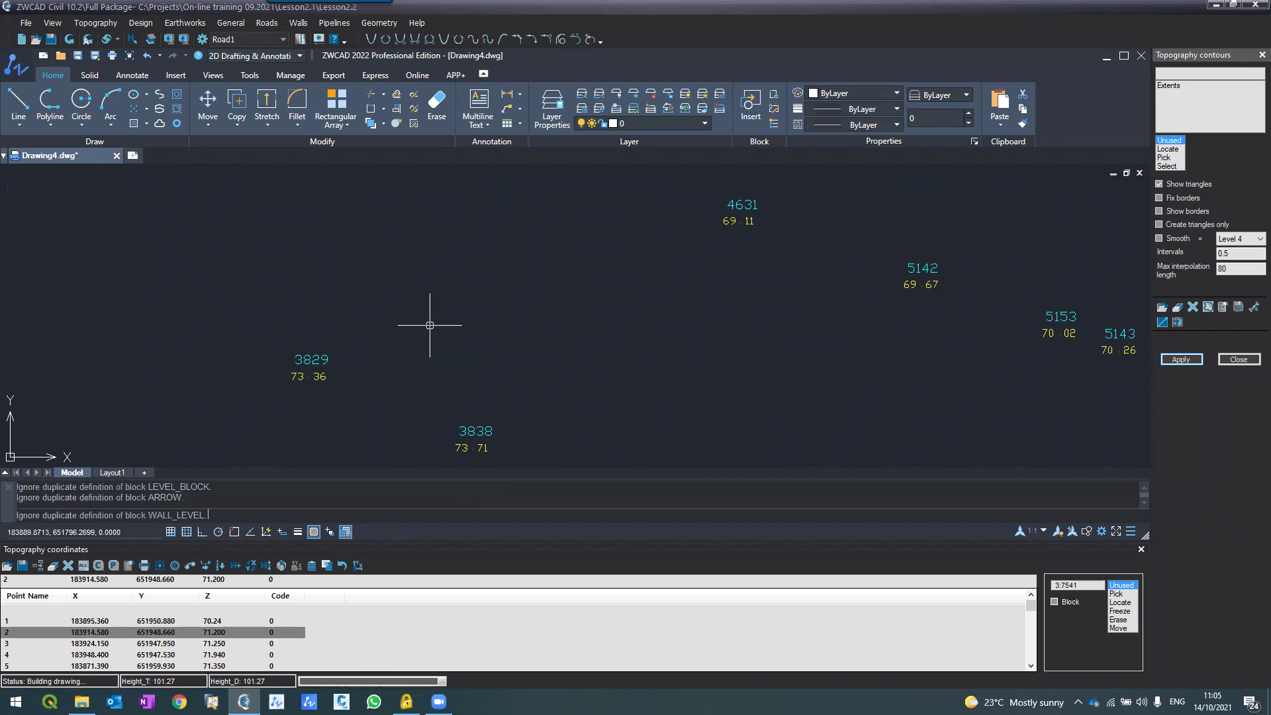
# Examine the shortened contour labels and the triangulation across the whole site, including the gaps between widely spaced points.
pyautogui.scroll(-2, 370, 281)
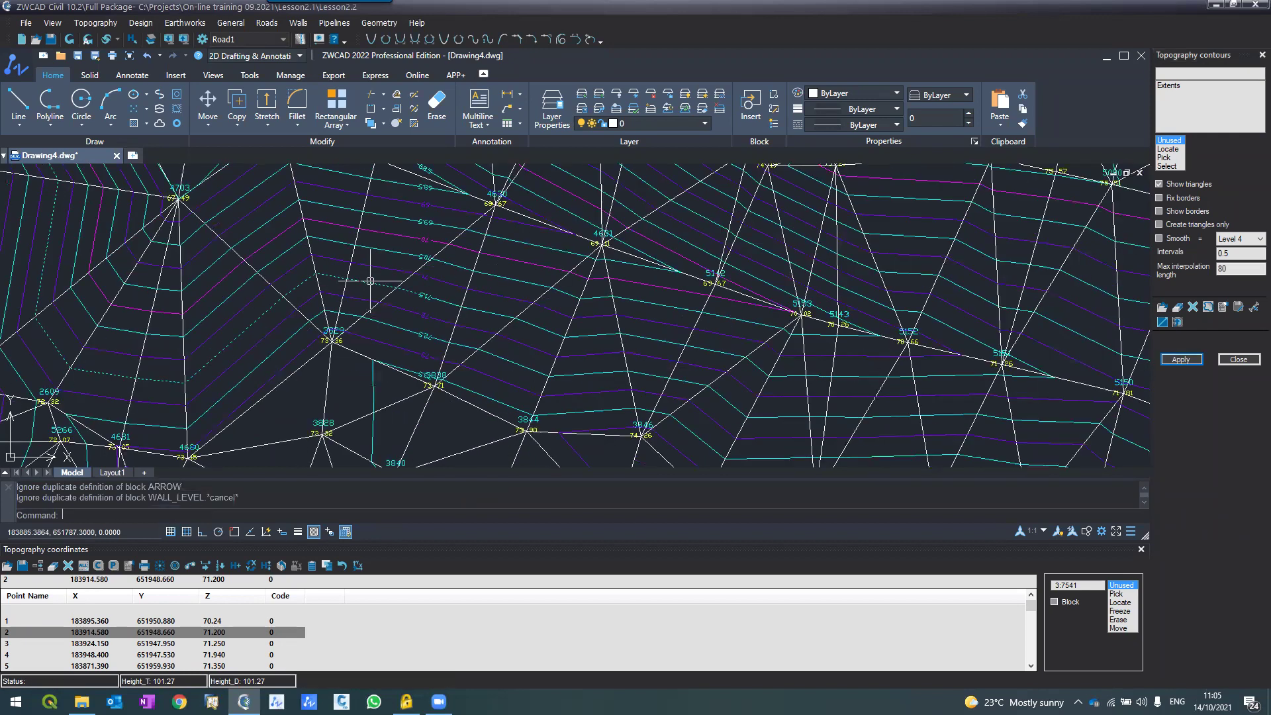
pyautogui.scroll(-2, 371, 281)
pyautogui.scroll(-2, 367, 278)
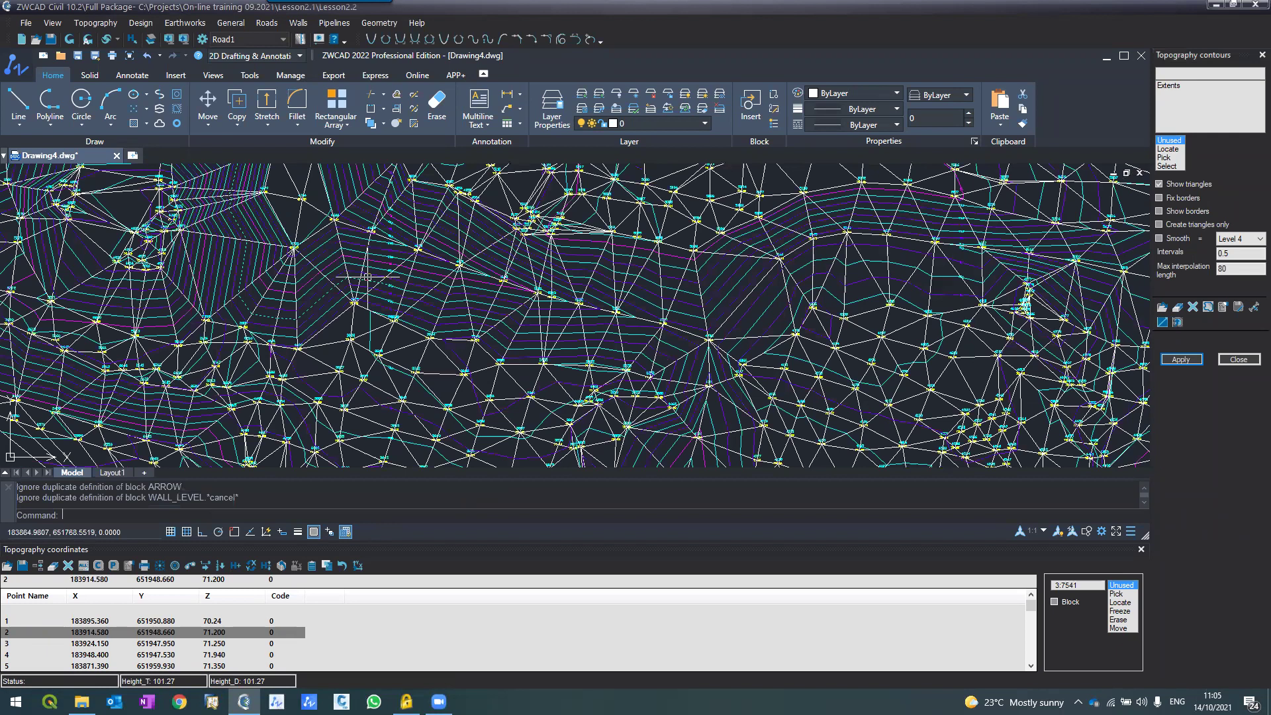
pyautogui.scroll(-5, 366, 277)
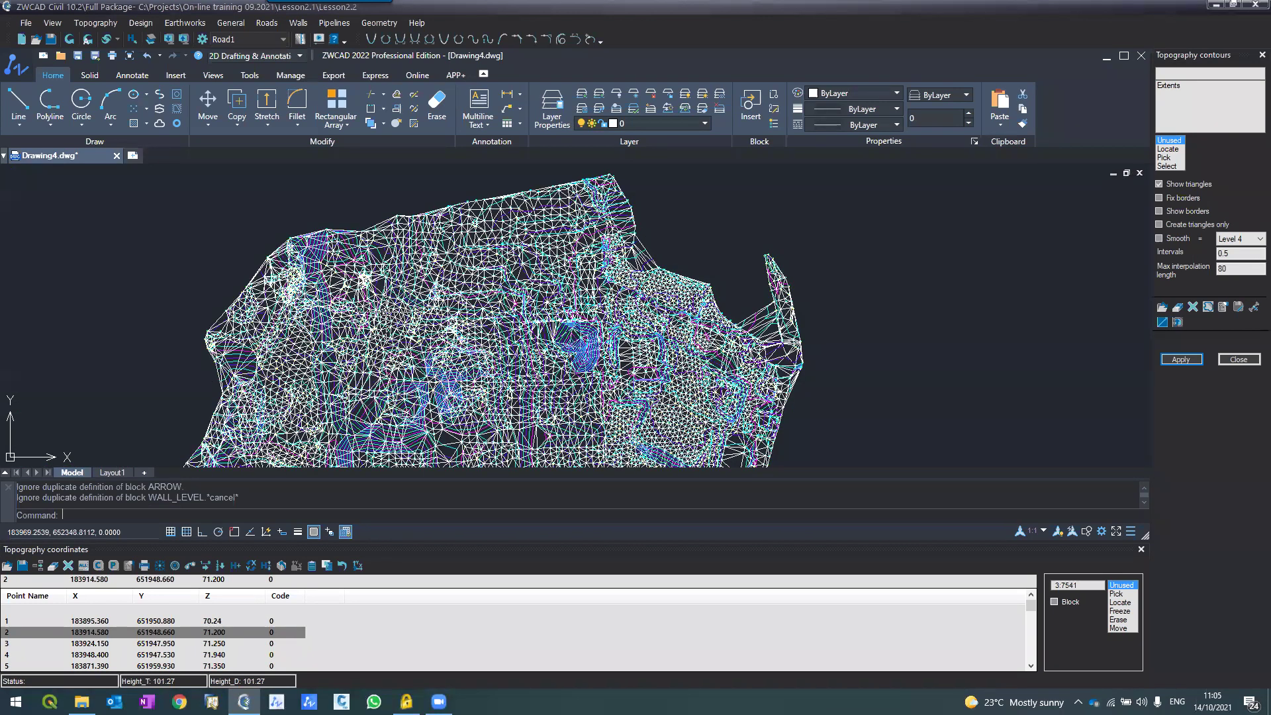
pyautogui.scroll(5, 409, 360)
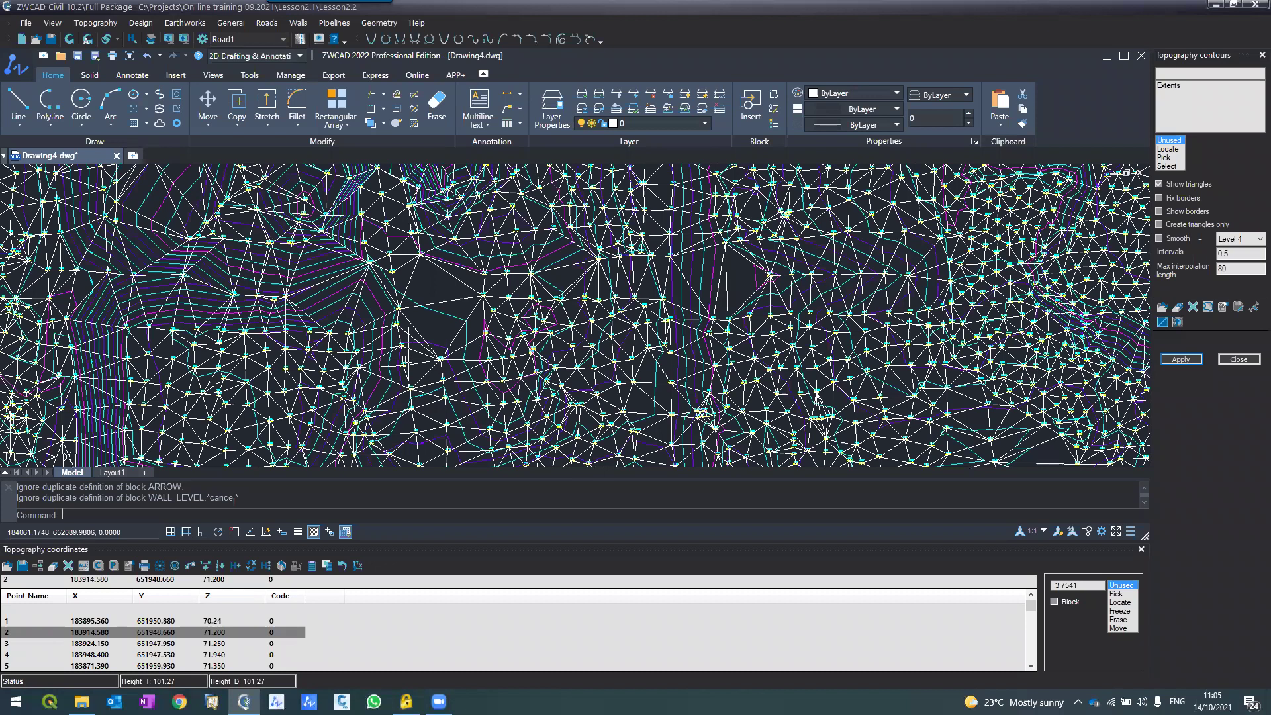
pyautogui.scroll(-5, 409, 359)
pyautogui.scroll(-3, 401, 357)
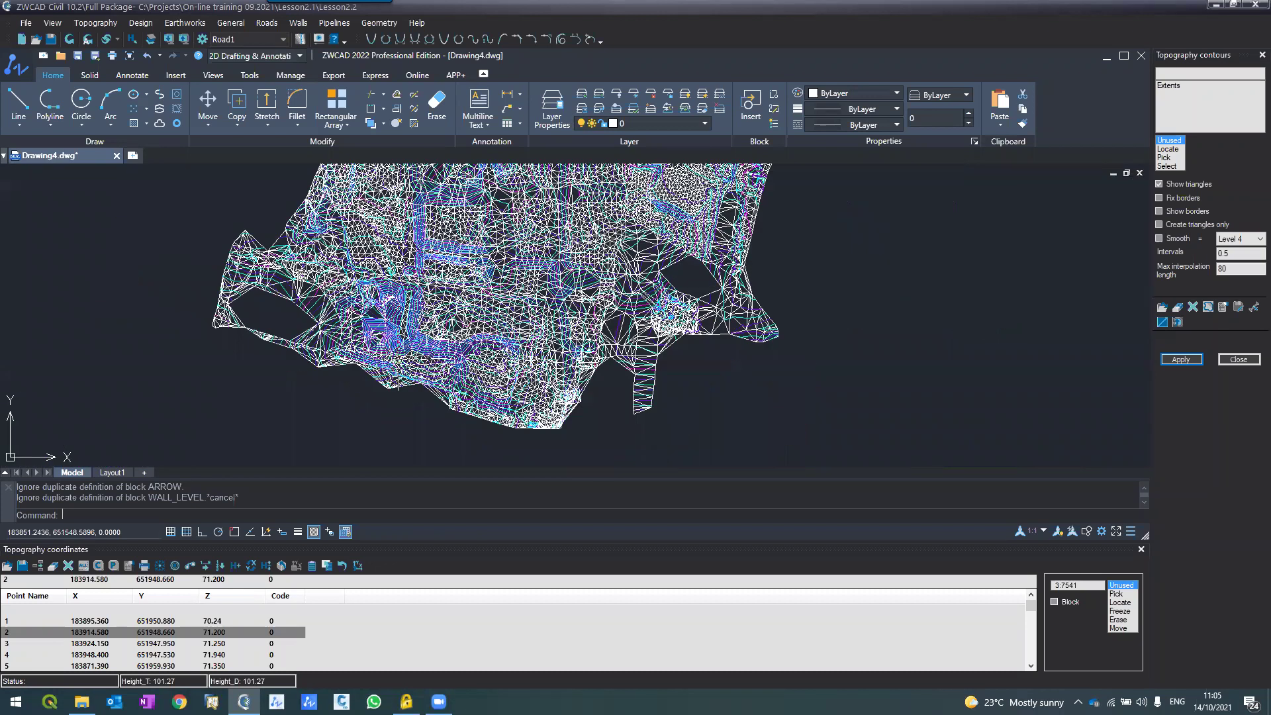
pyautogui.scroll(5, 411, 326)
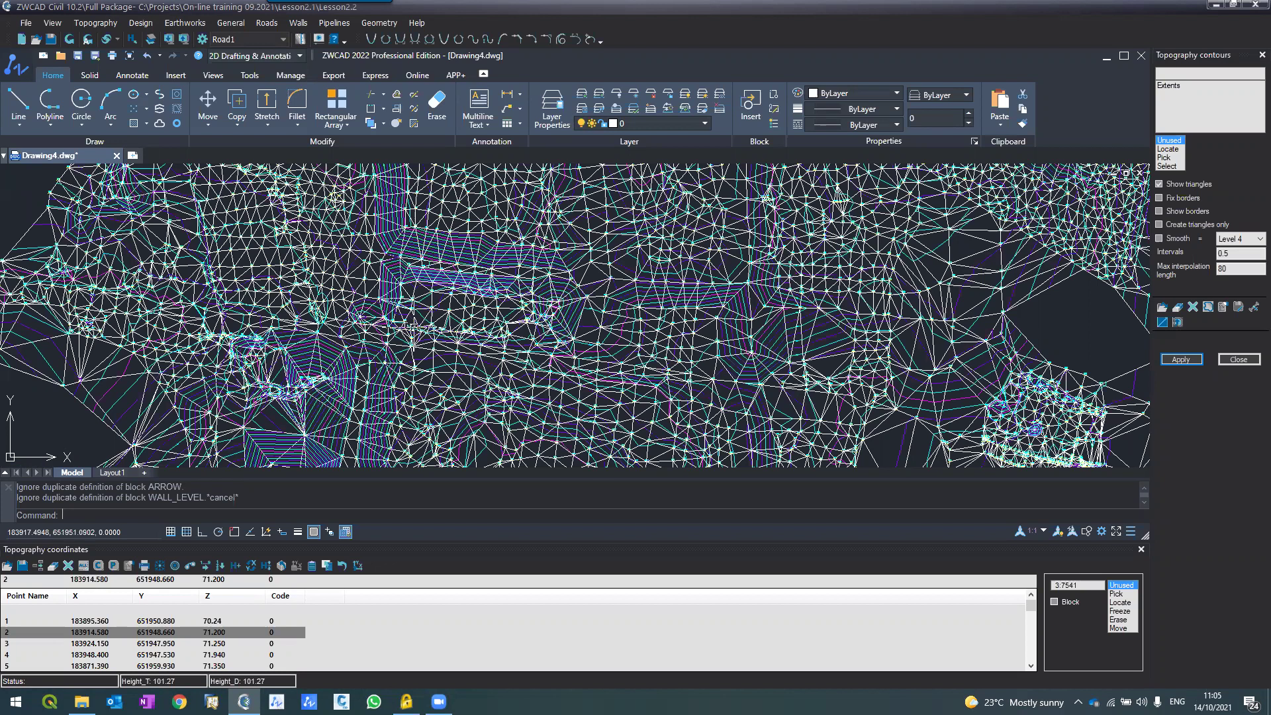
pyautogui.scroll(3, 747, 355)
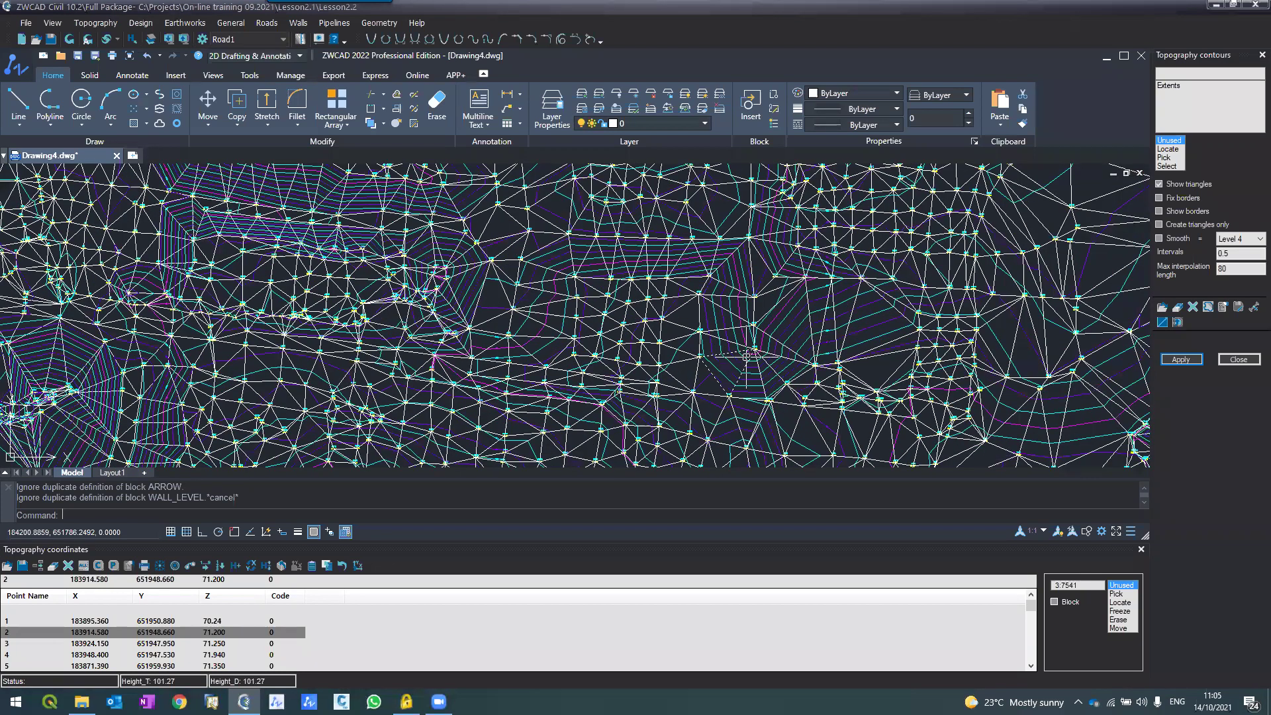
pyautogui.scroll(-5, 746, 356)
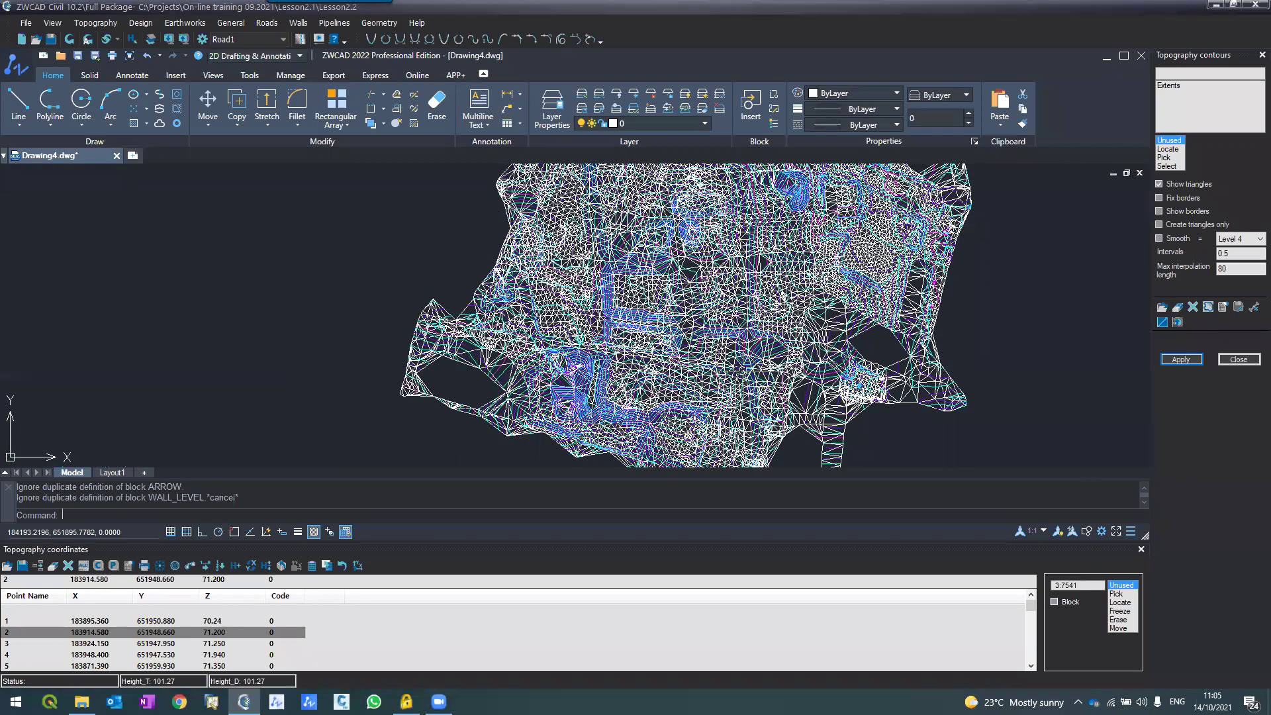
pyautogui.scroll(1, 791, 361)
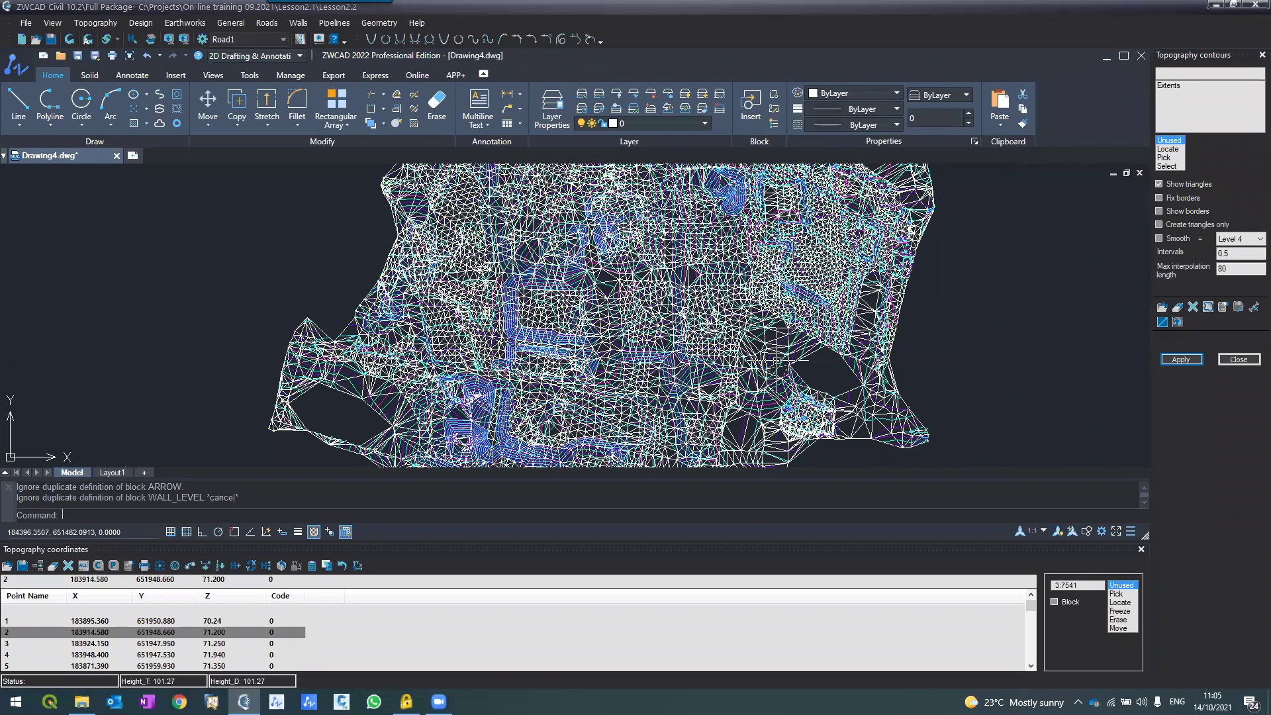
pyautogui.moveTo(791, 361); pyautogui.dragTo(787, 377, button='middle')
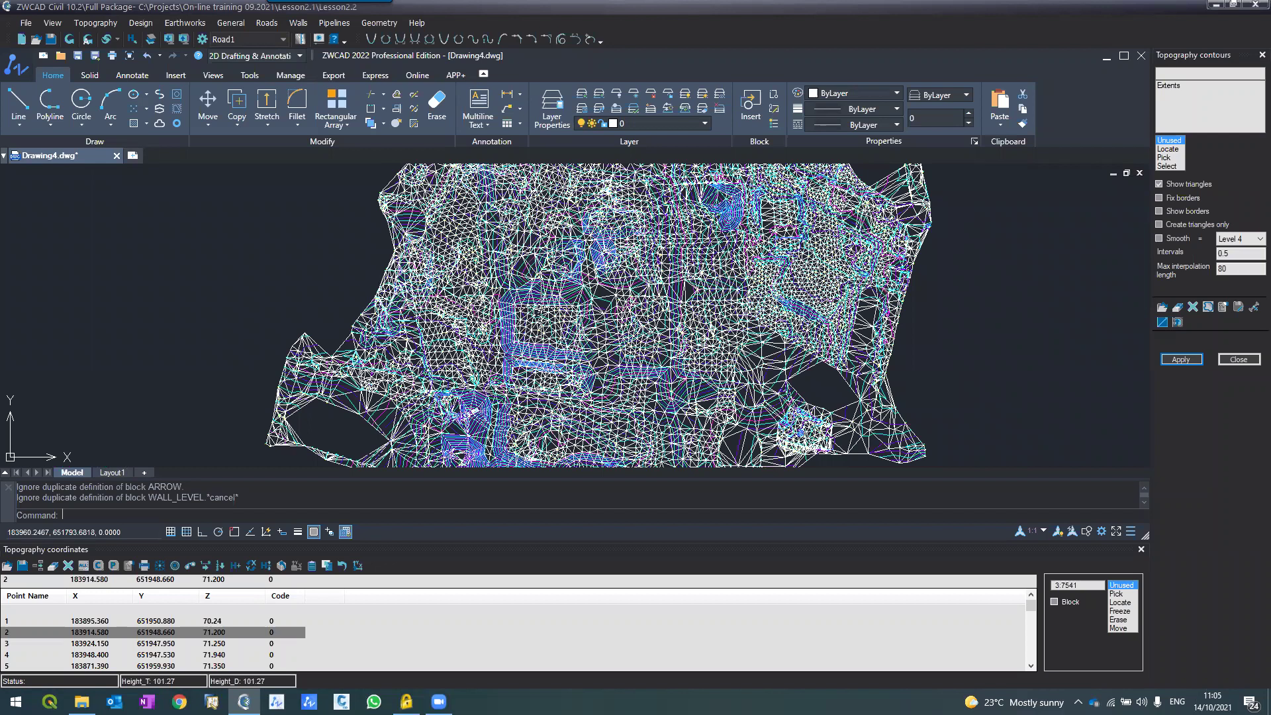
pyautogui.scroll(5, 545, 308)
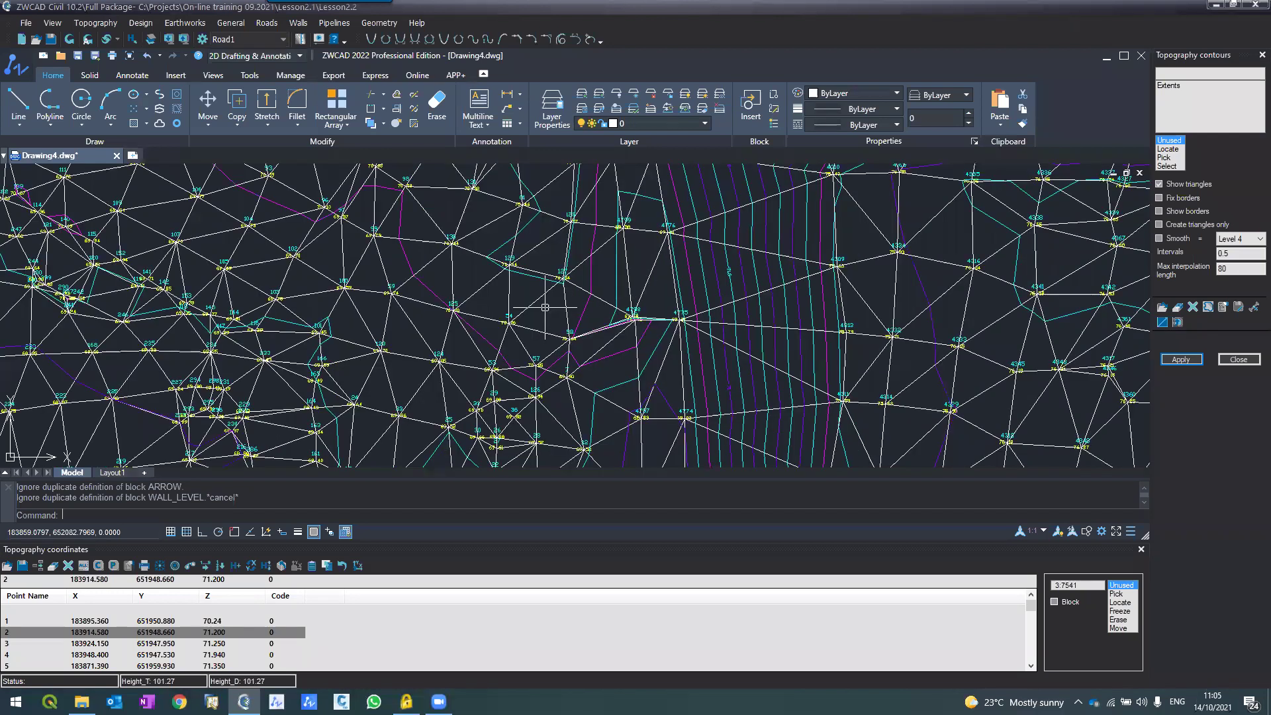
pyautogui.scroll(-5, 647, 200)
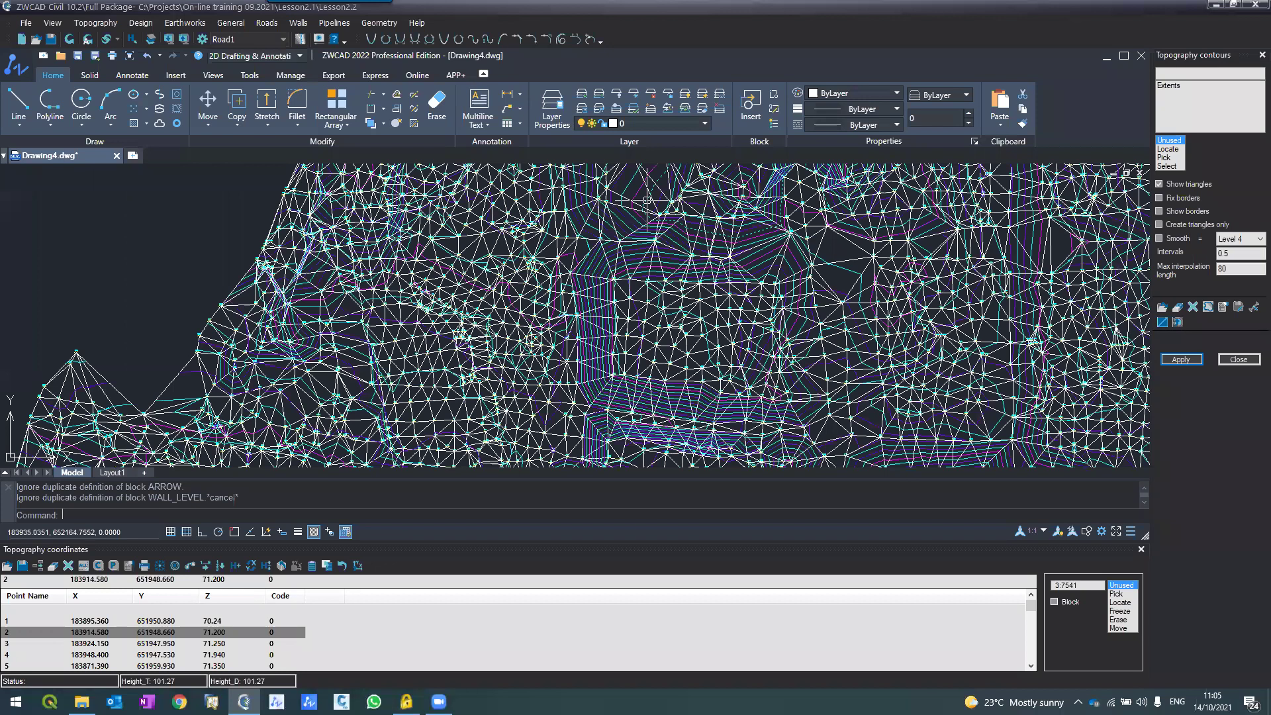
pyautogui.scroll(-3, 488, 345)
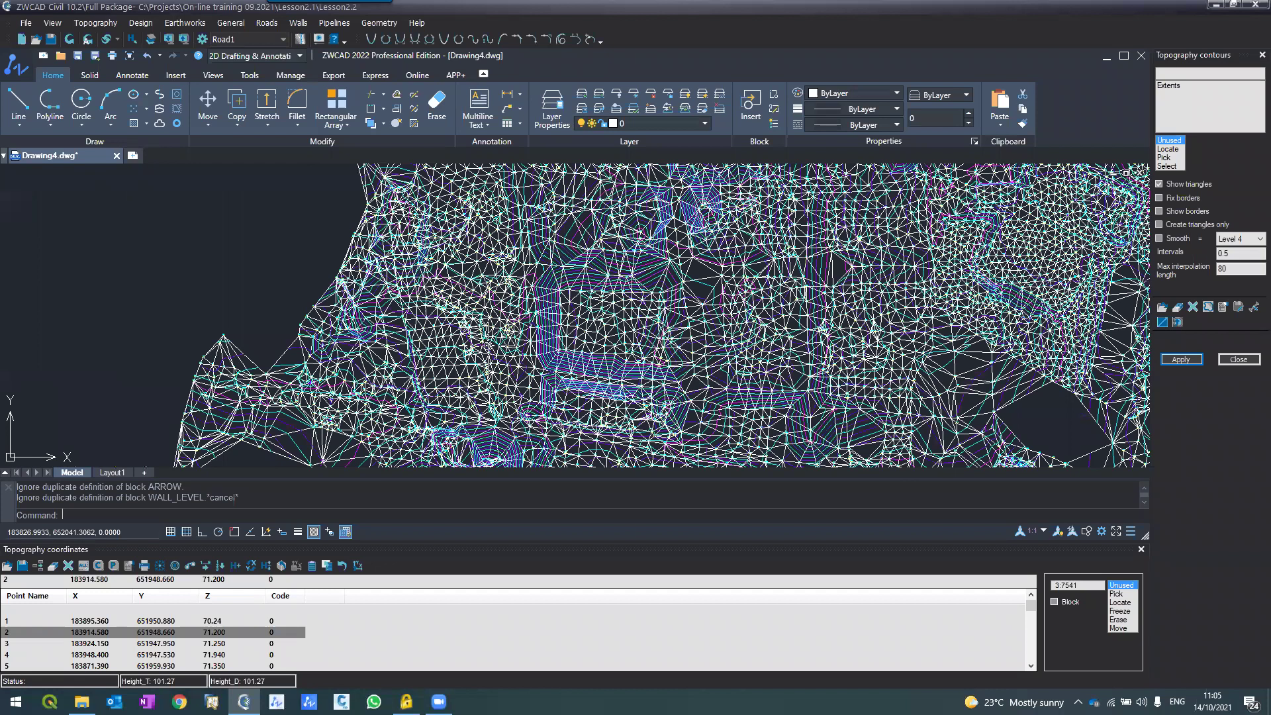
# Close File Explorer and the topography panes, then use the Layer command to hide the triangles and review the remaining contours.
pyautogui.moveTo(81, 702)
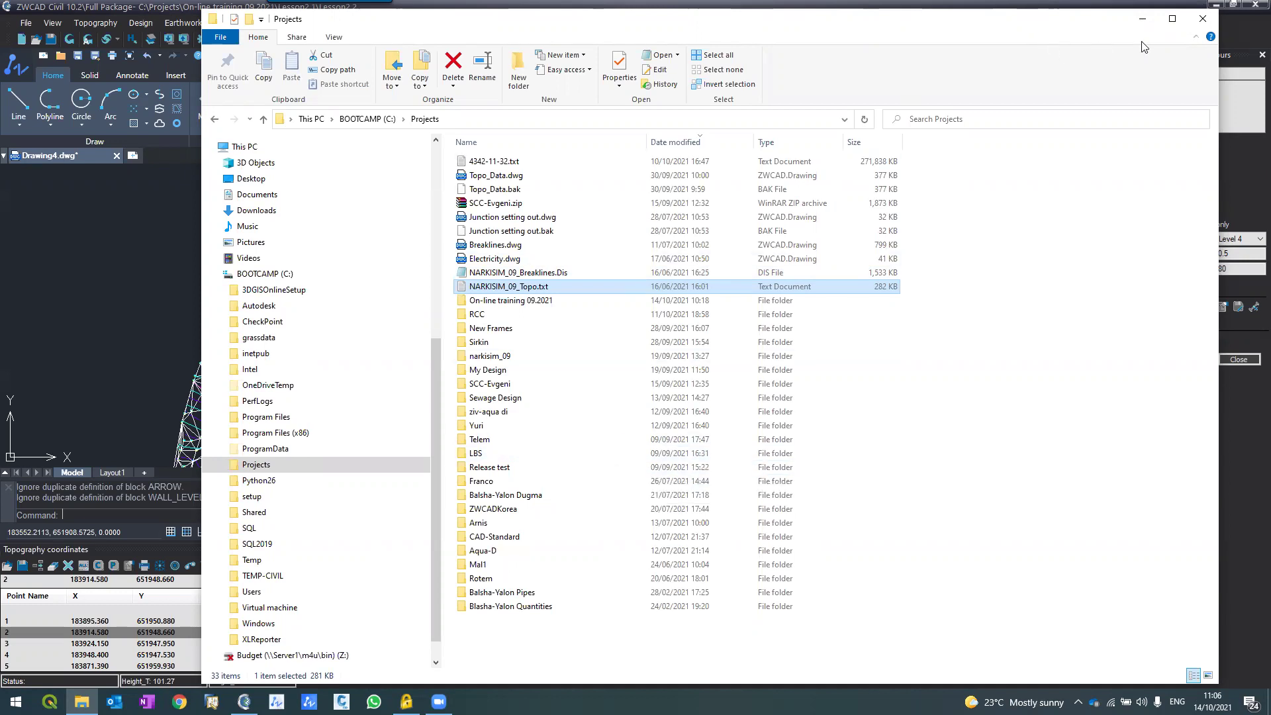
pyautogui.click(1203, 21)
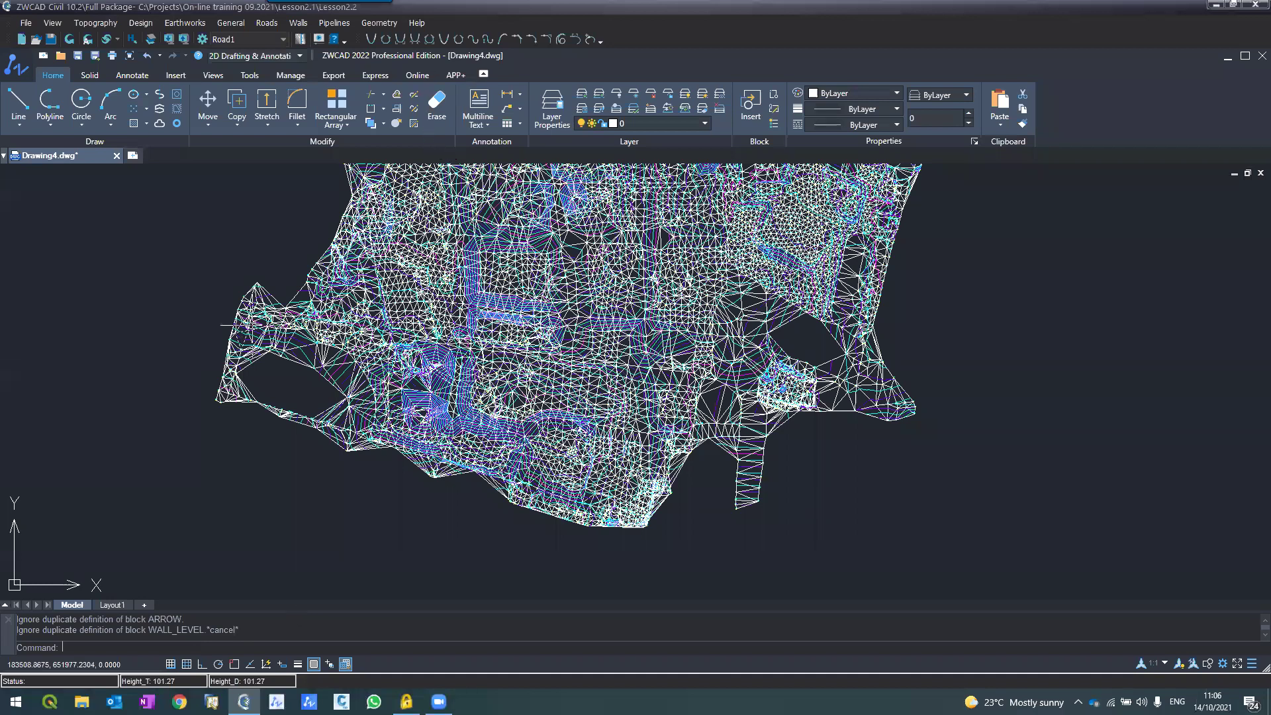
pyautogui.write('la')
pyautogui.press('Return')
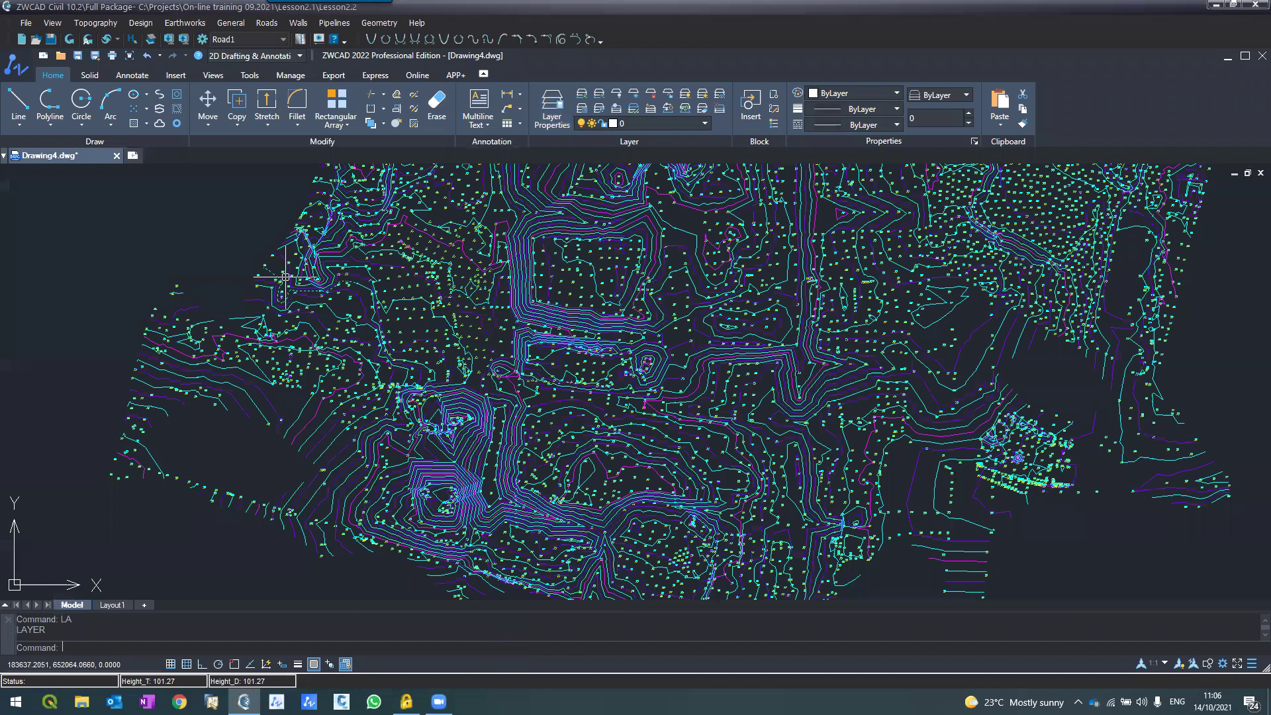
pyautogui.scroll(-2, 486, 577)
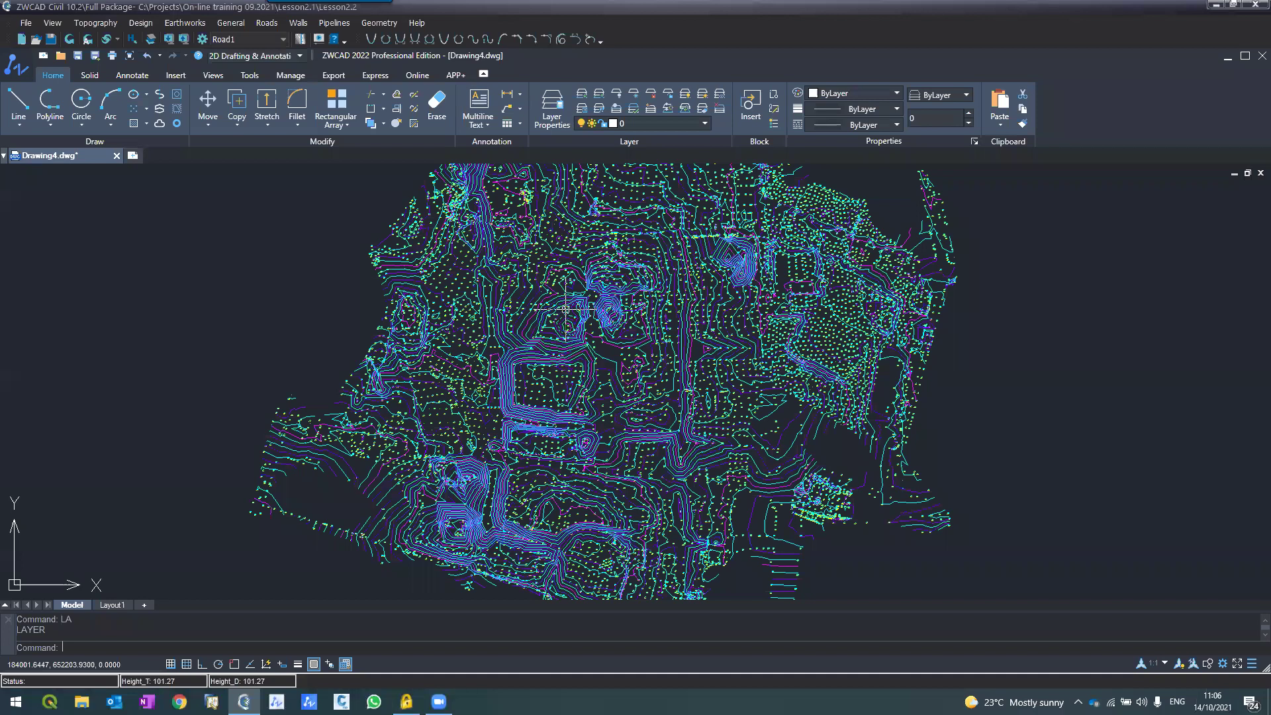
pyautogui.scroll(5, 564, 309)
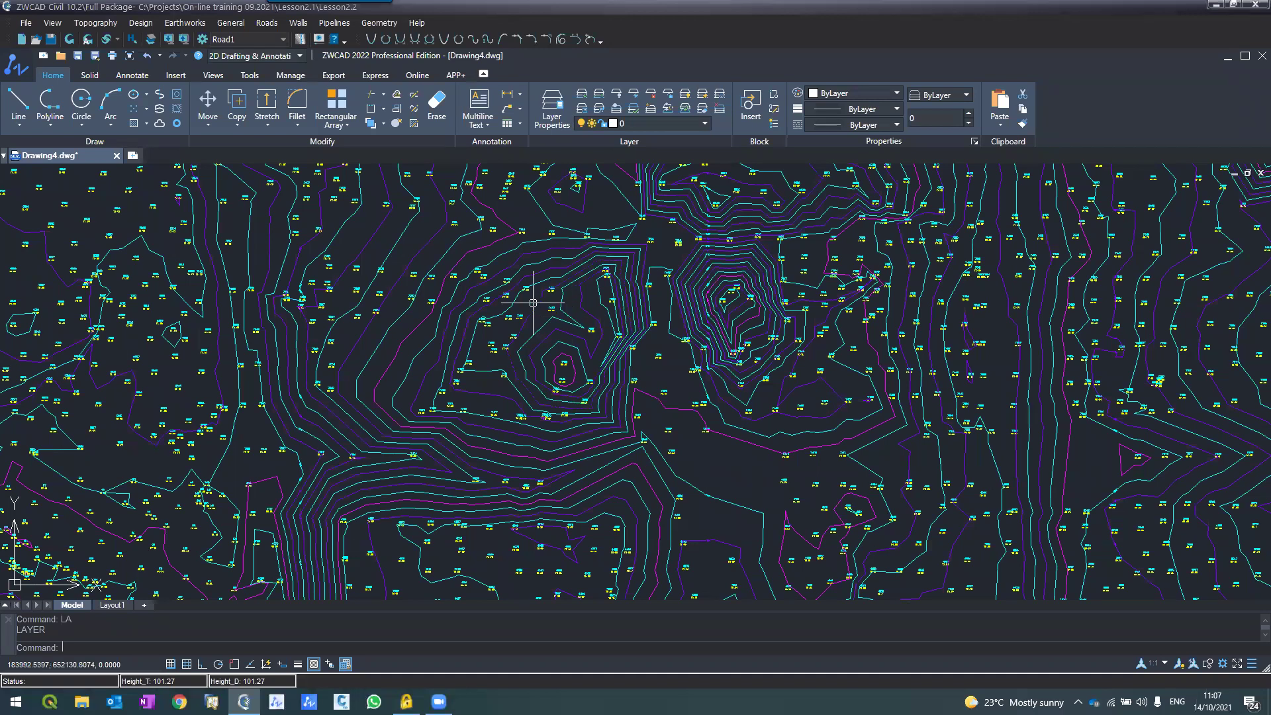
pyautogui.scroll(-2, 533, 303)
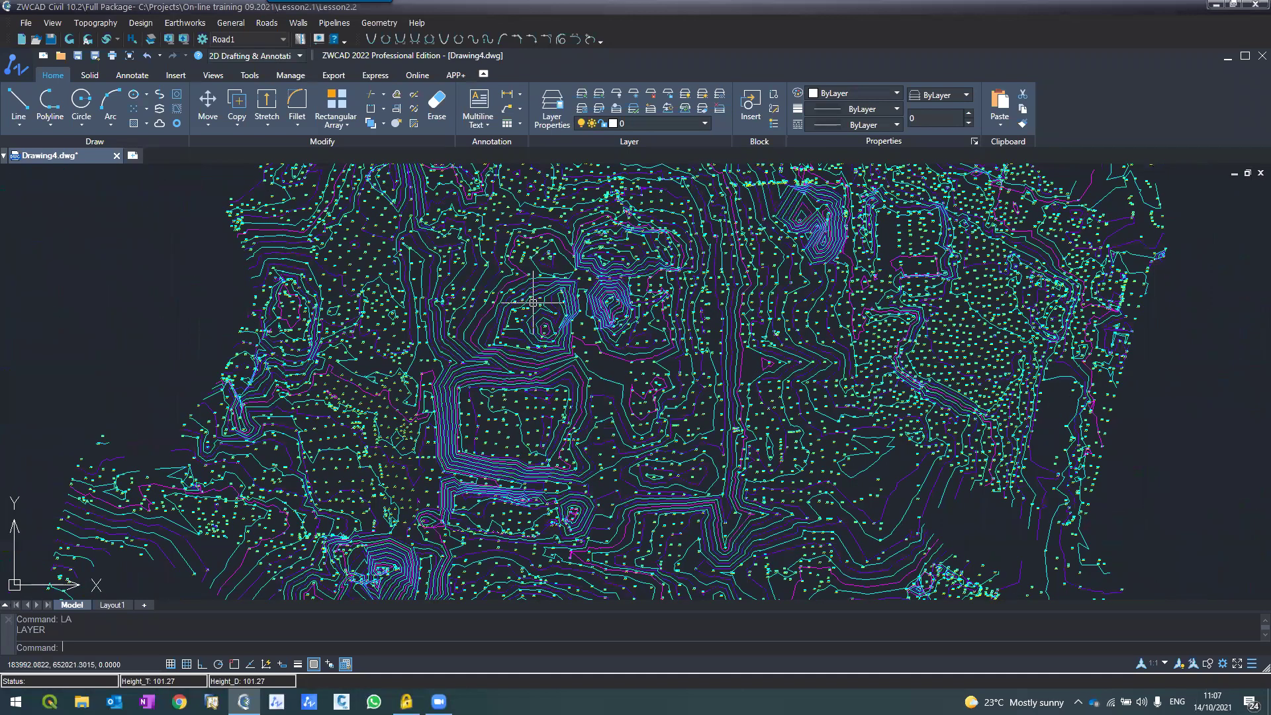
pyautogui.scroll(-3, 533, 302)
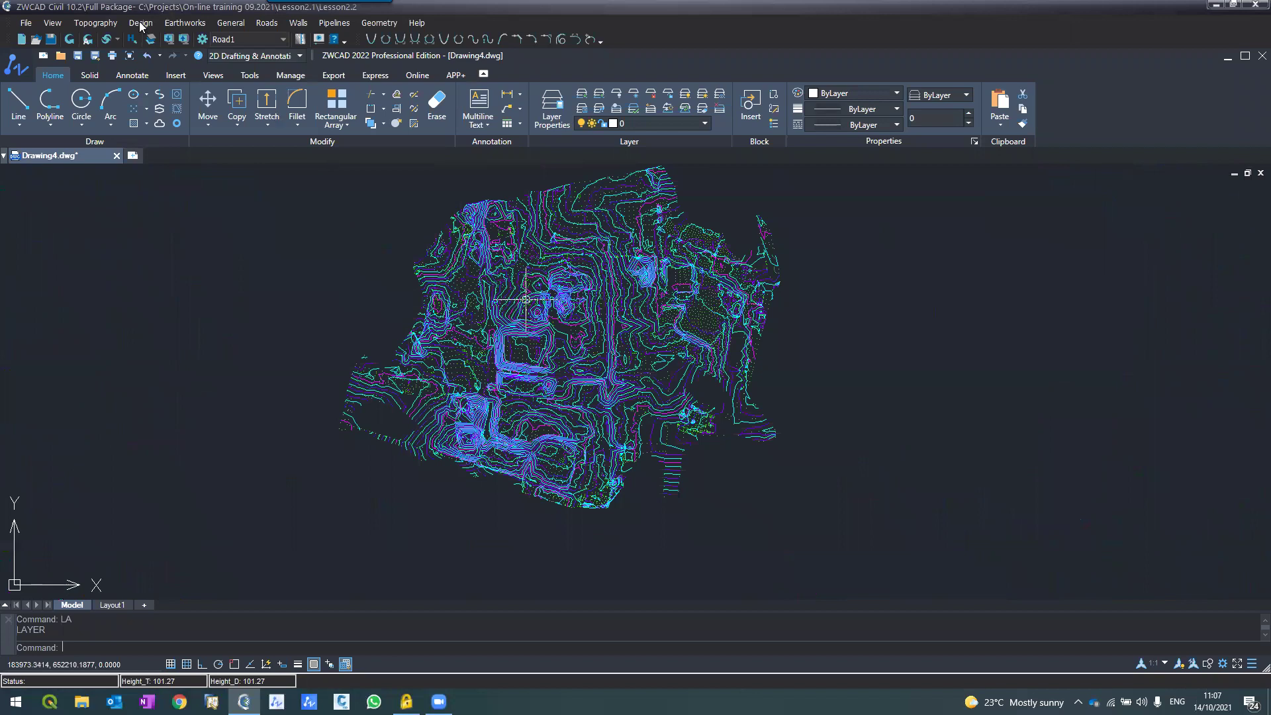
pyautogui.scroll(4, 476, 356)
pyautogui.scroll(-4, 501, 387)
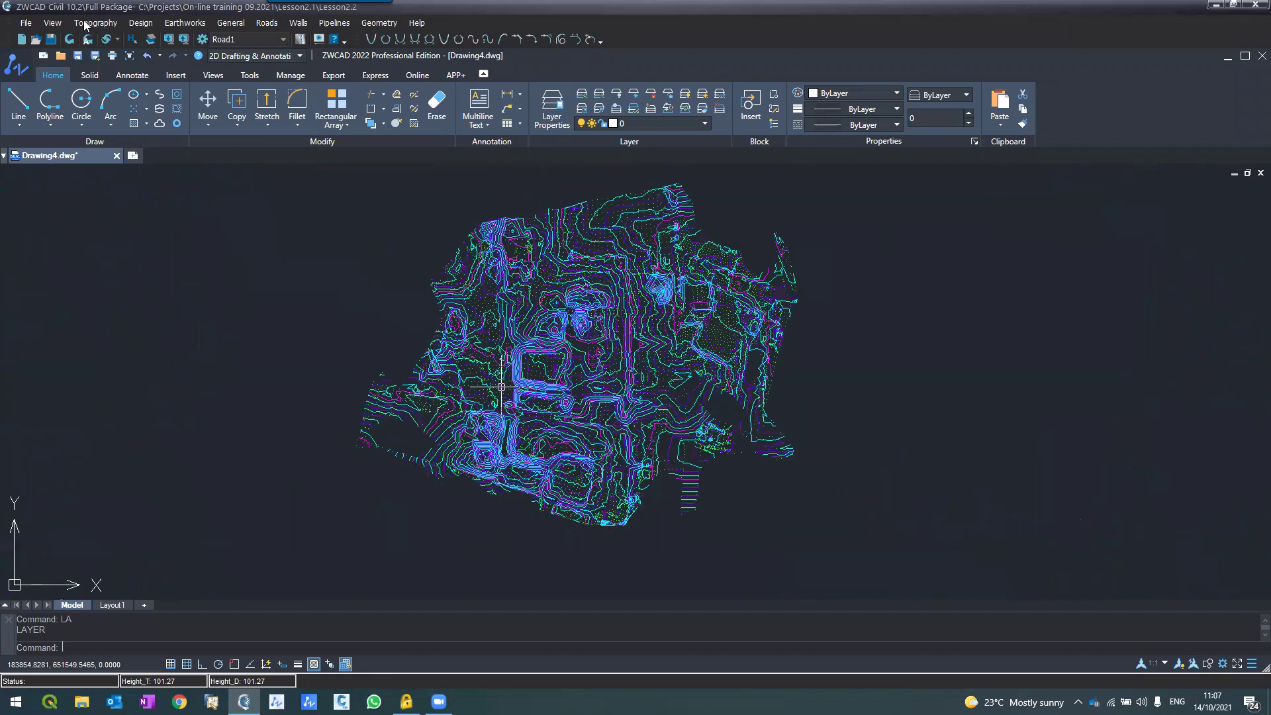
# Reopen the topography coordinates table, then switch to the design coordinates table.
pyautogui.click(84, 24)
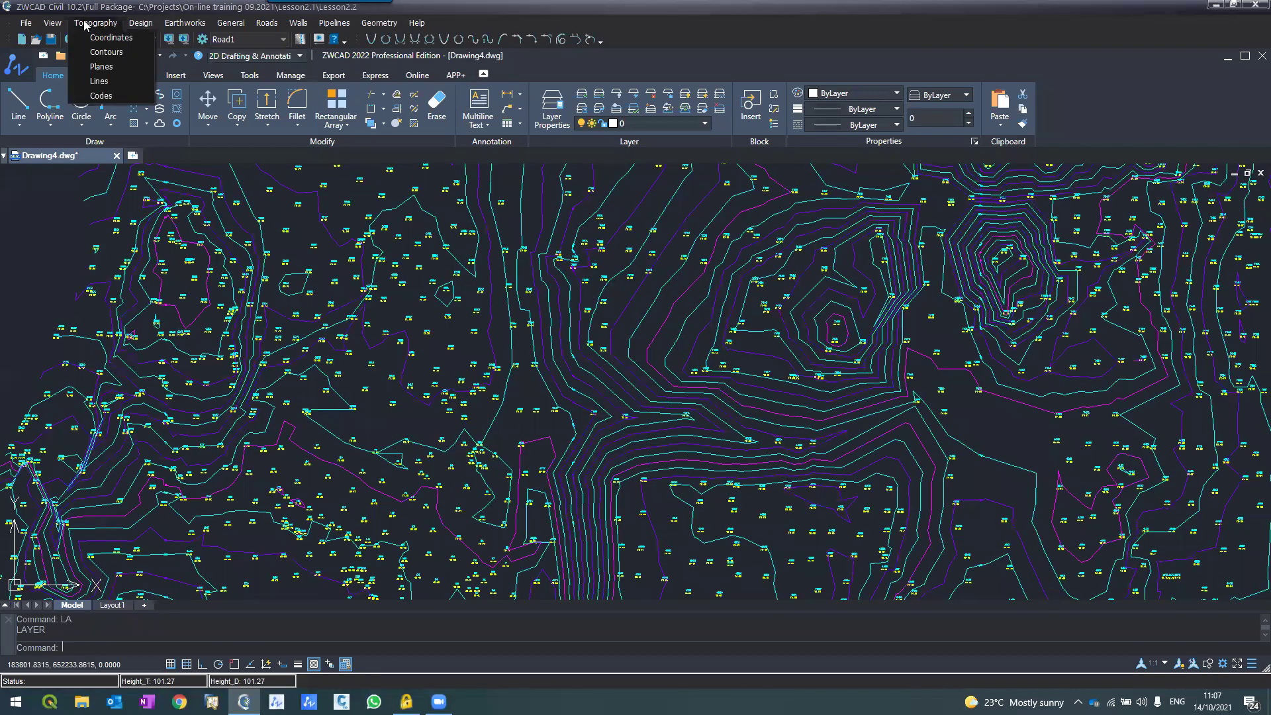
pyautogui.click(93, 38)
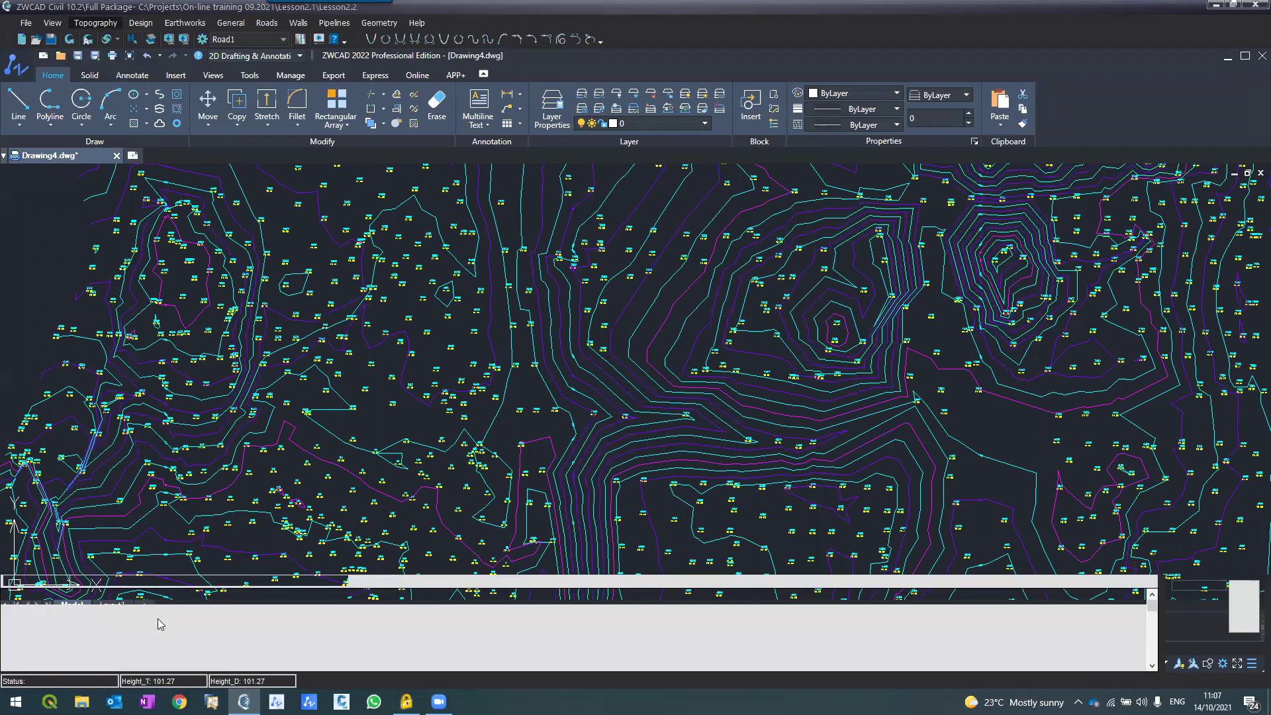
pyautogui.click(93, 24)
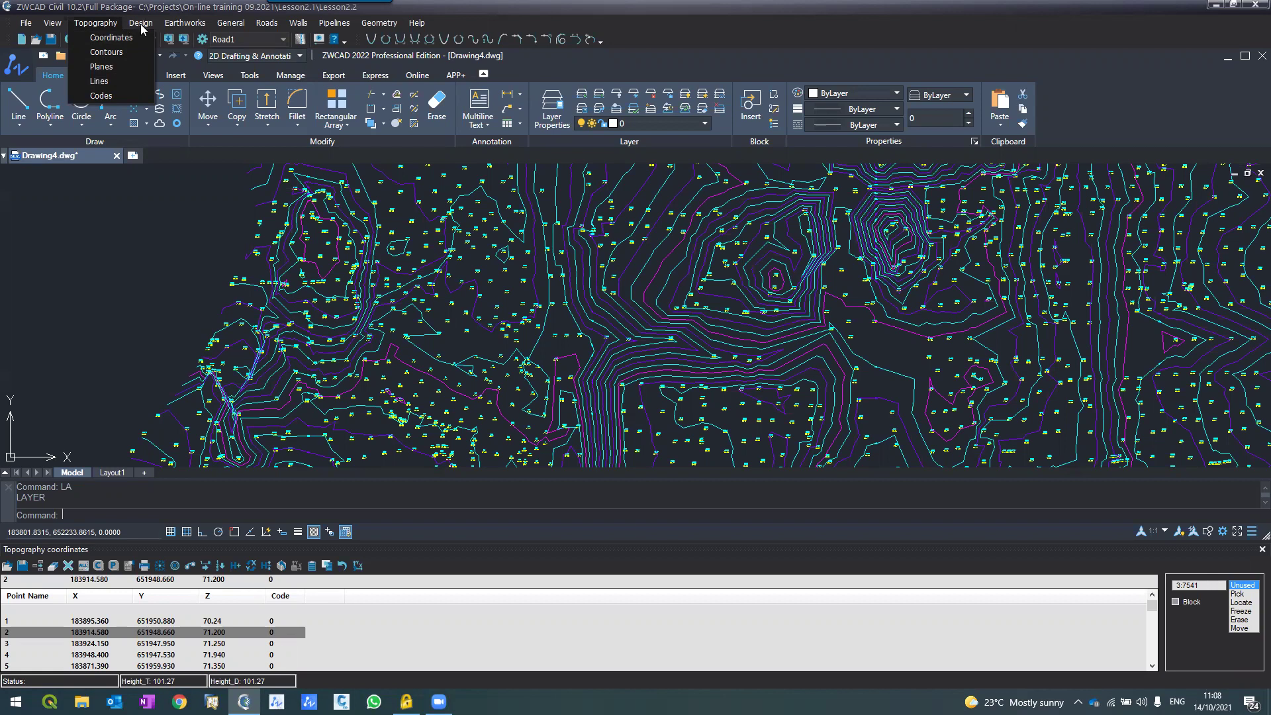
pyautogui.moveTo(141, 26)
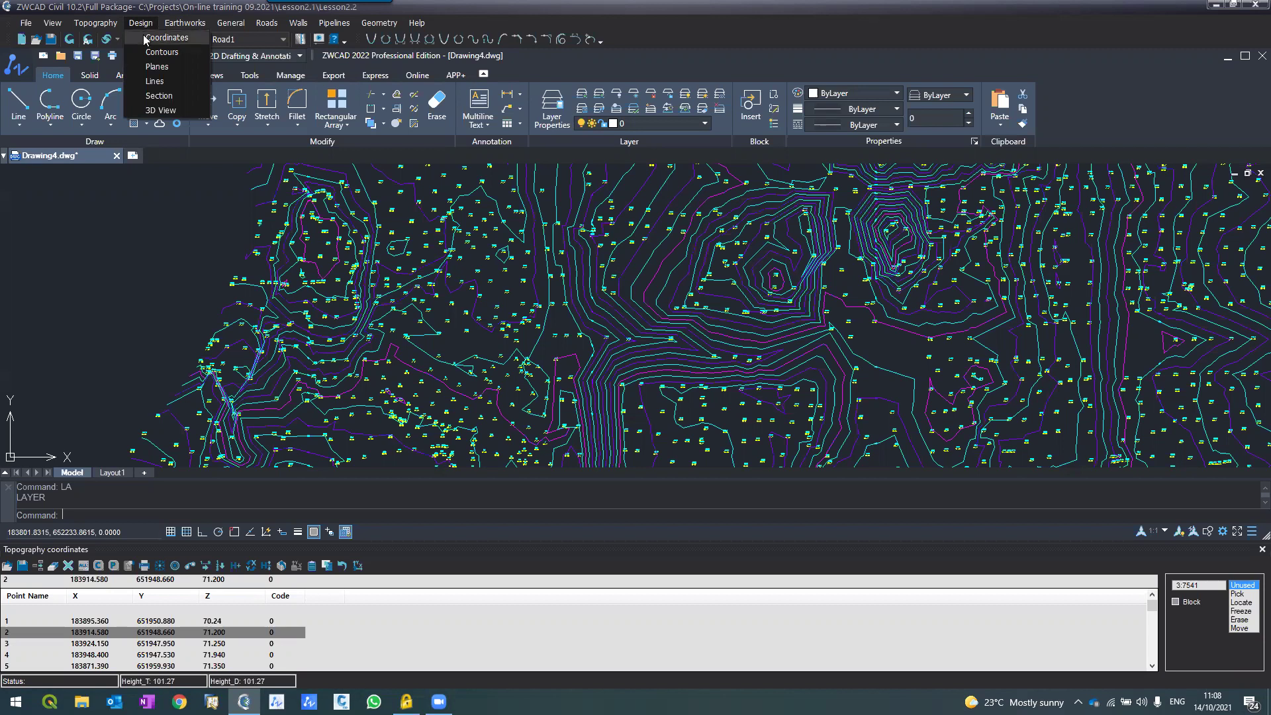
pyautogui.click(167, 37)
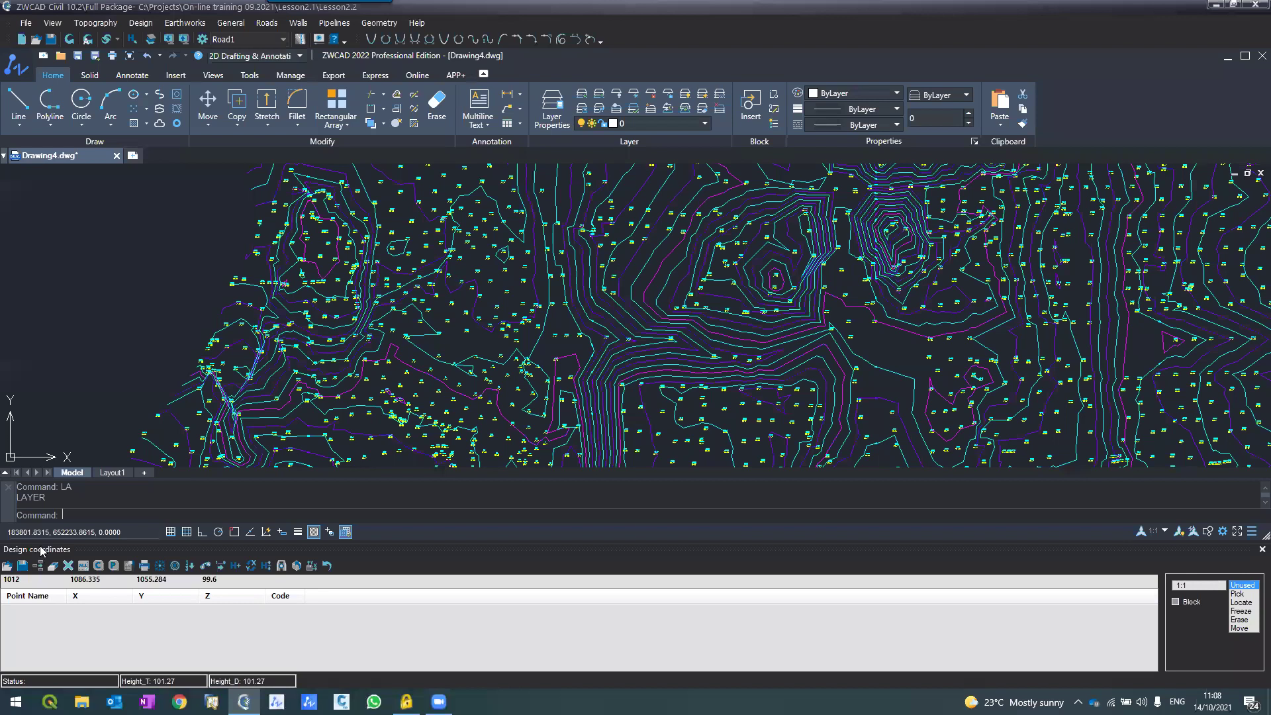
# Reopen the design coordinates table and move to an empty row for new points.
pyautogui.click(95, 23)
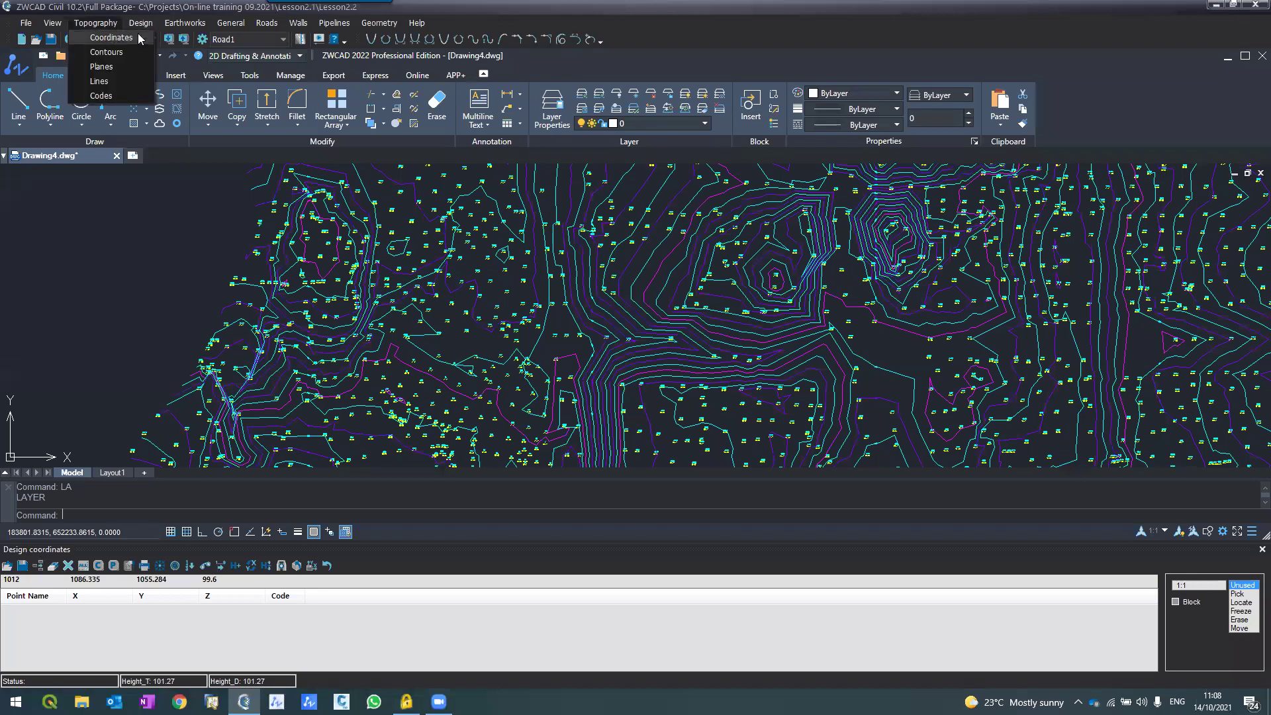
pyautogui.click(138, 33)
pyautogui.click(140, 22)
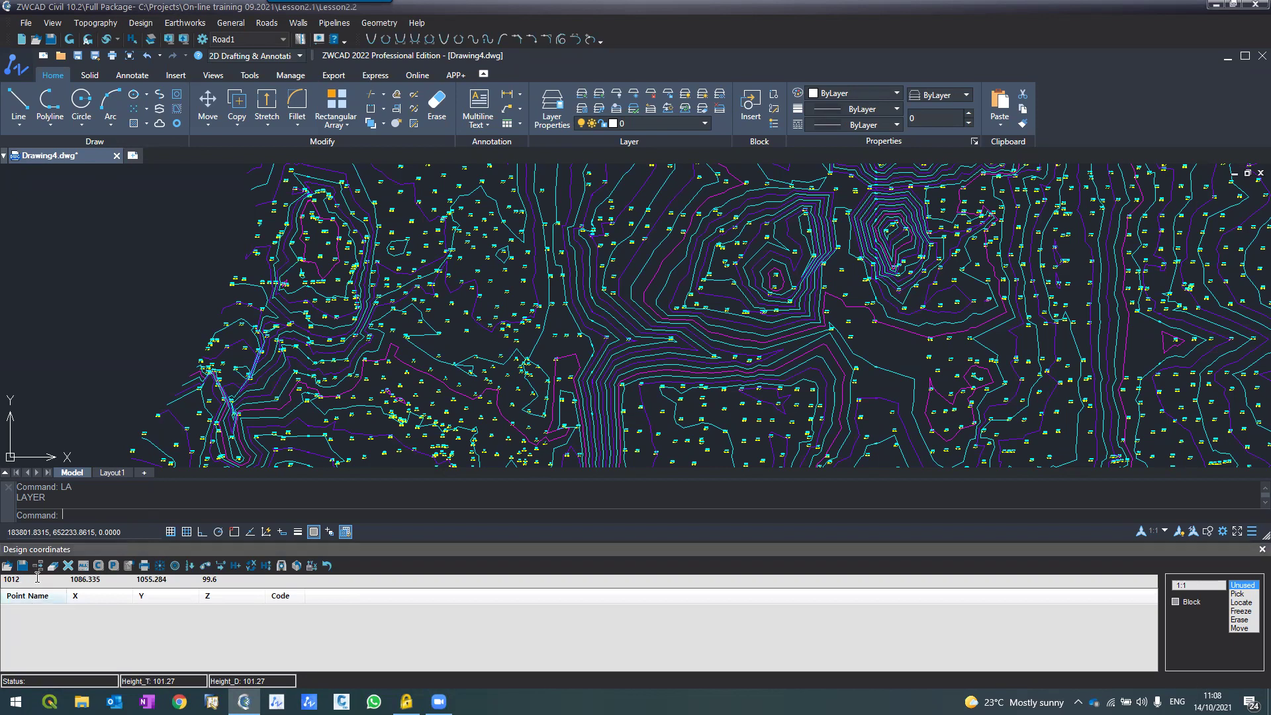
pyautogui.click(54, 621)
pyautogui.click(22, 580)
pyautogui.press('Return')
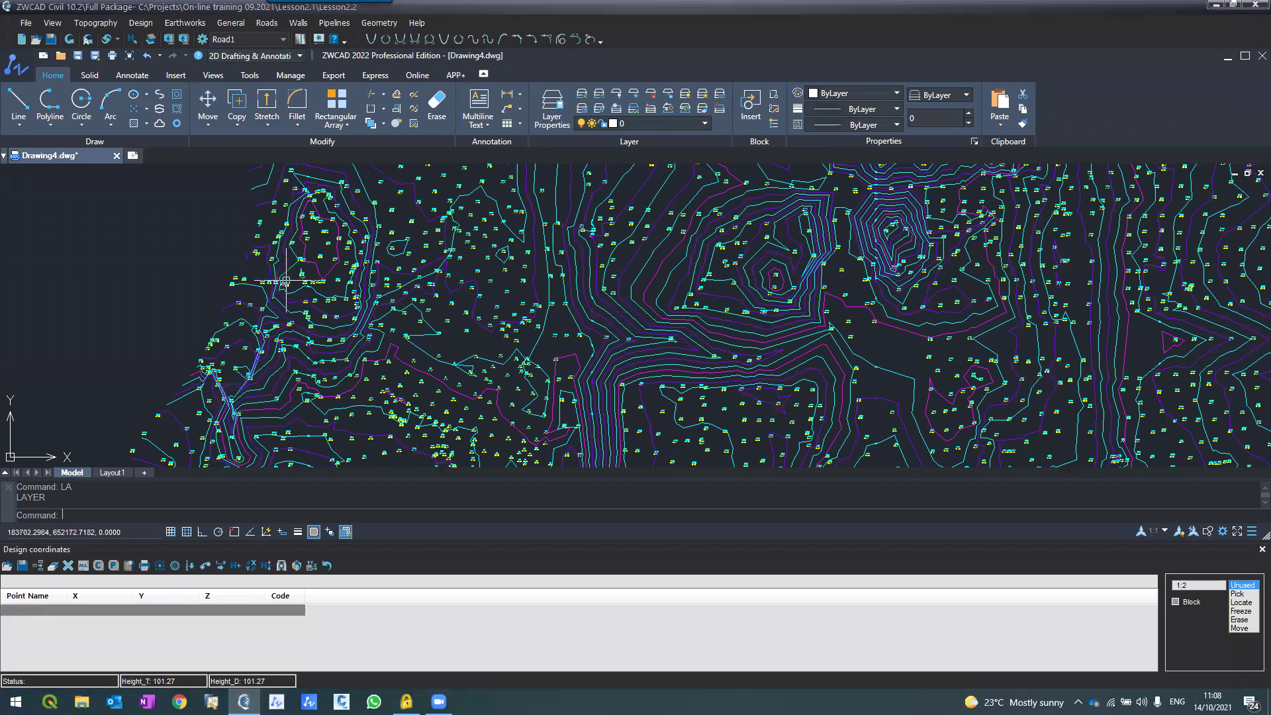
# Examine the contours and survey points across the site for an open area suited to new design points.
pyautogui.scroll(-2, 286, 281)
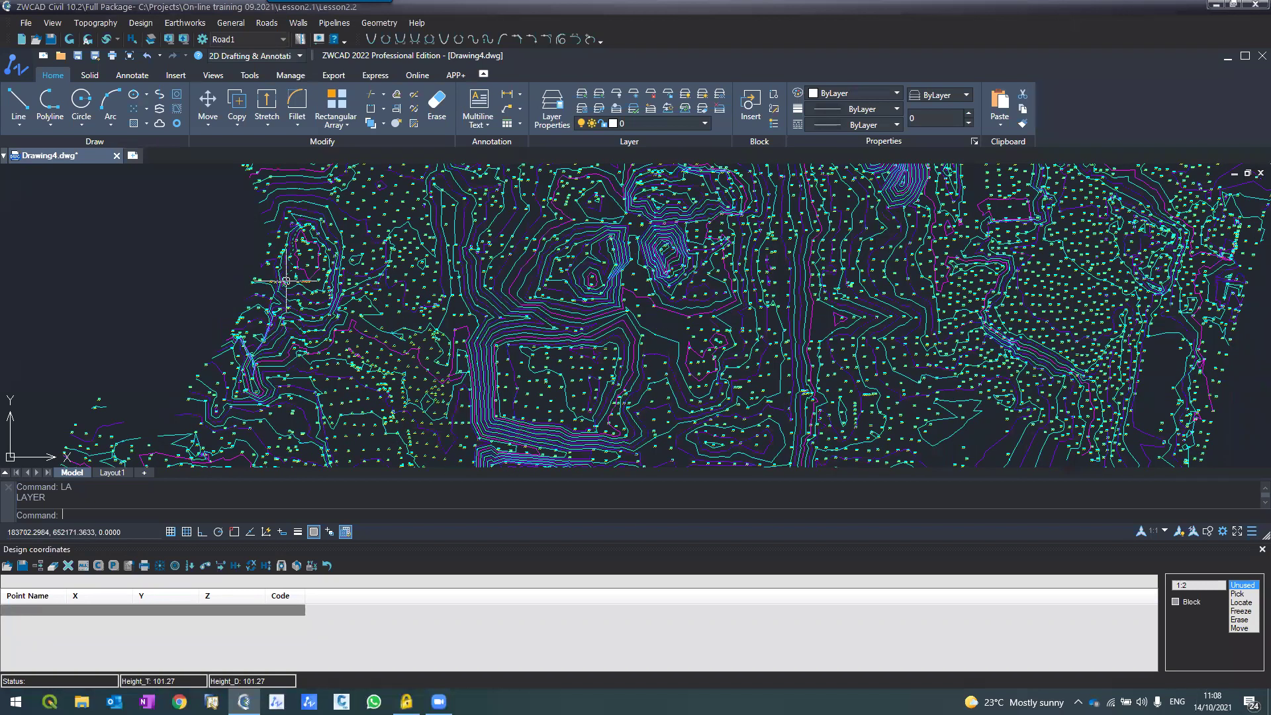
pyautogui.moveTo(706, 168); pyautogui.dragTo(493, 356, button='middle')
pyautogui.scroll(2, 493, 357)
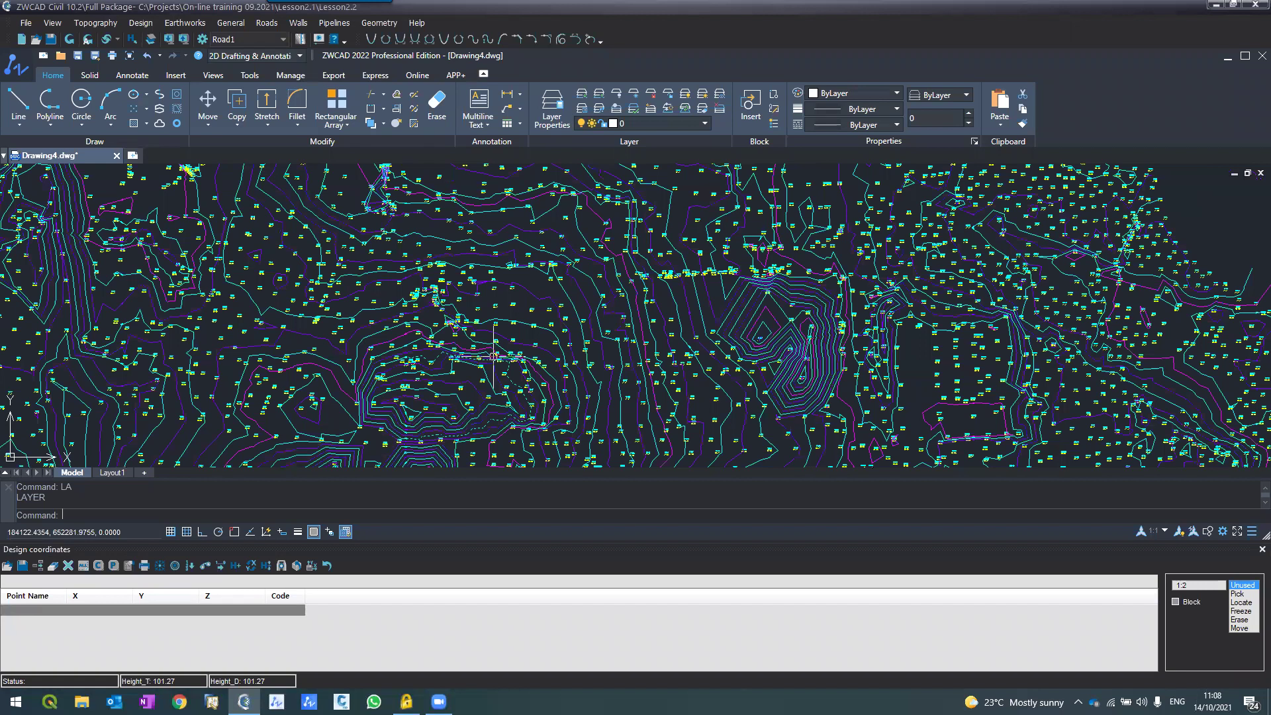
pyautogui.scroll(-3, 494, 357)
pyautogui.scroll(4, 411, 381)
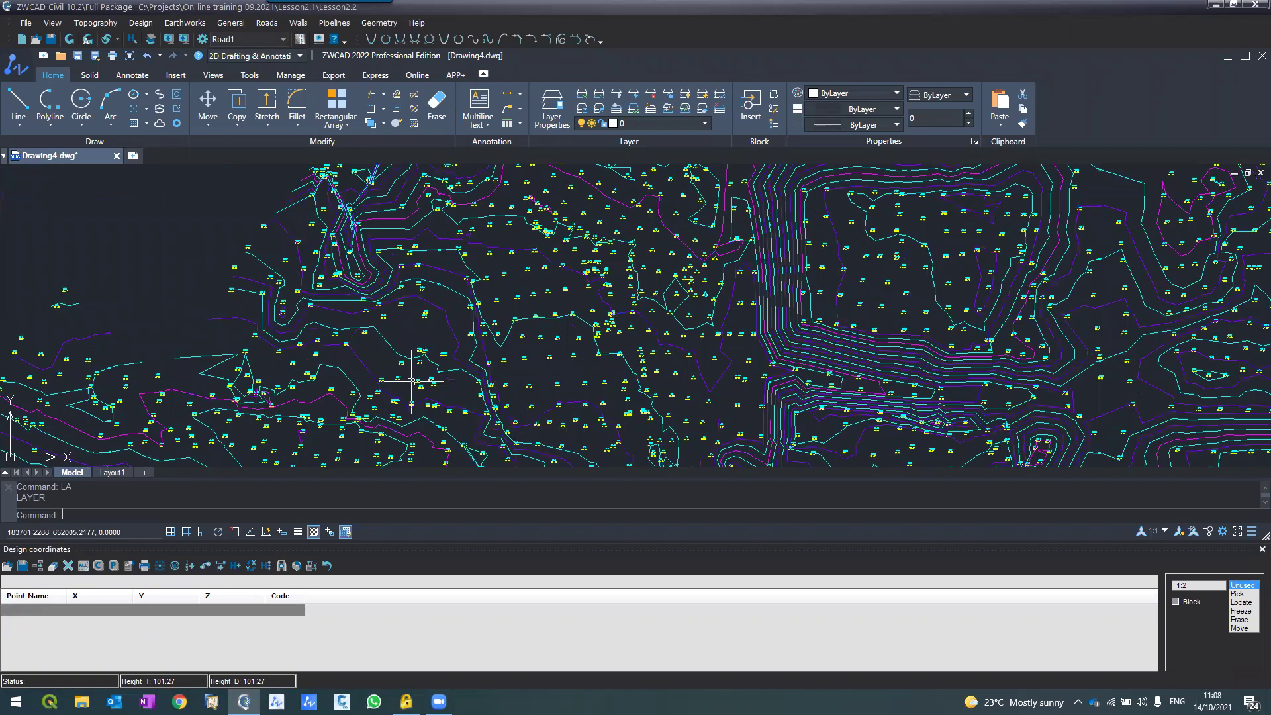
pyautogui.moveTo(473, 338); pyautogui.dragTo(543, 206, button='middle')
pyautogui.scroll(2, 543, 207)
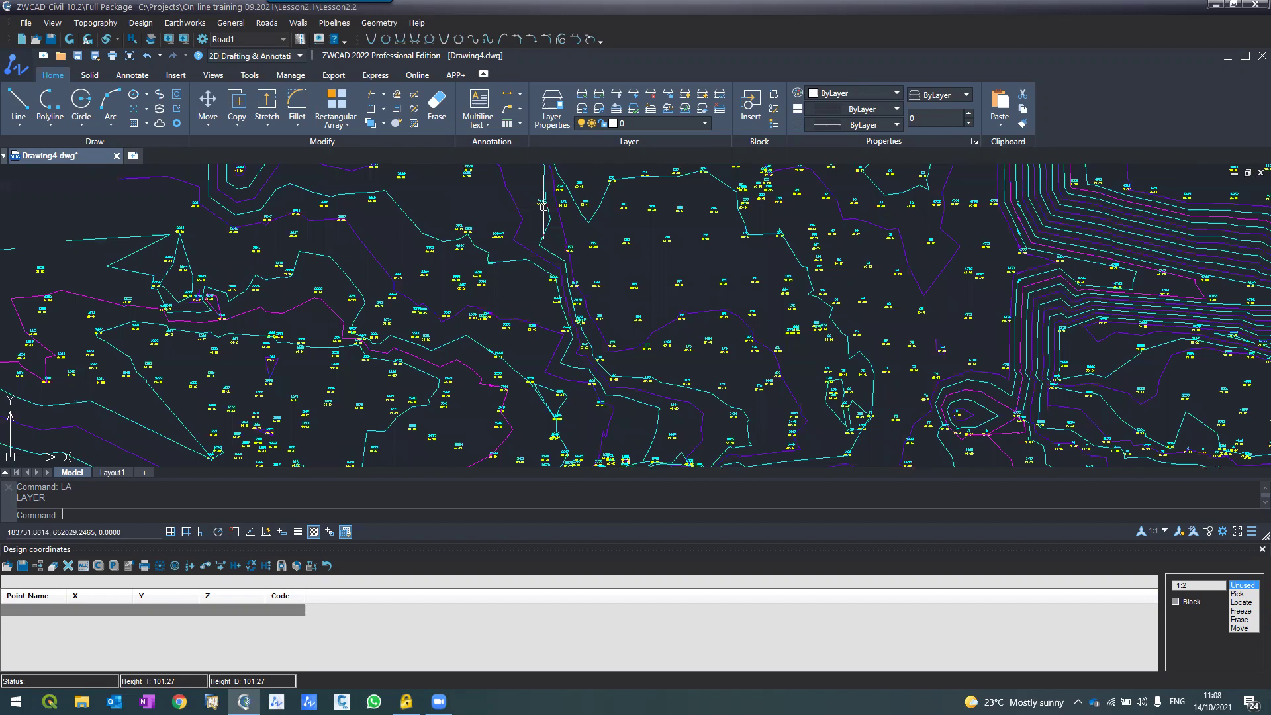
pyautogui.scroll(-2, 458, 267)
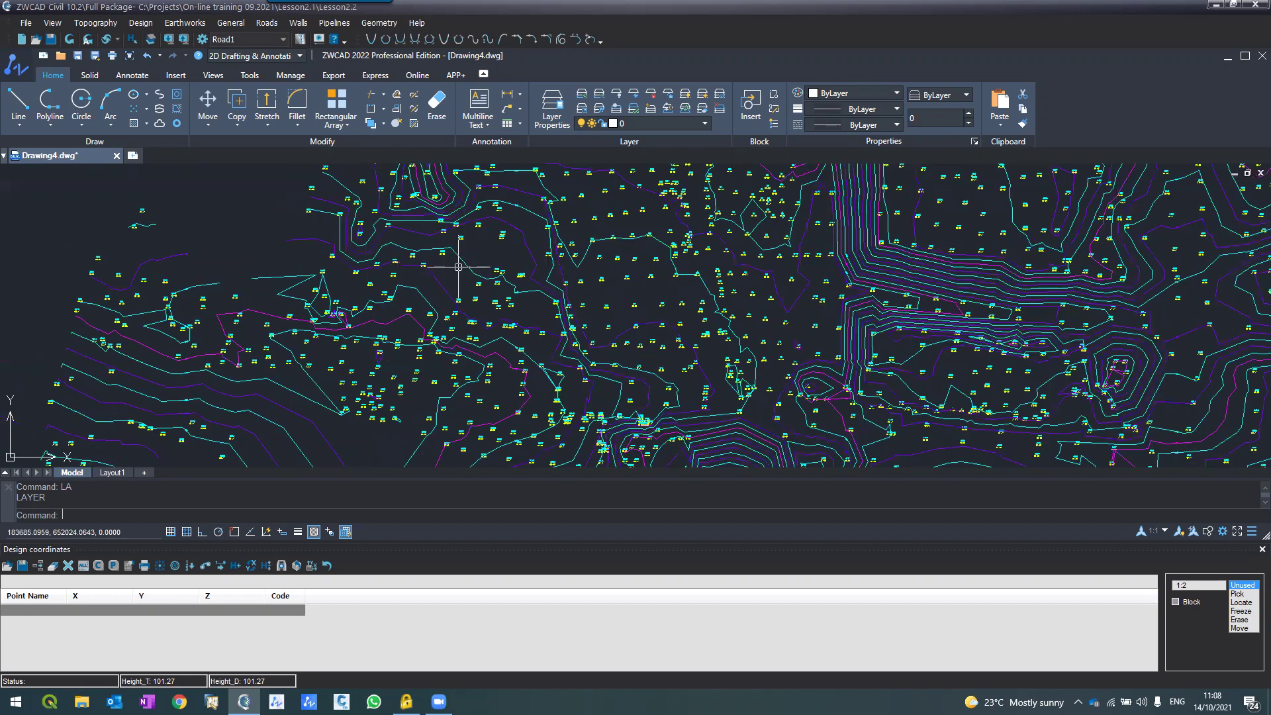
pyautogui.scroll(2, 652, 291)
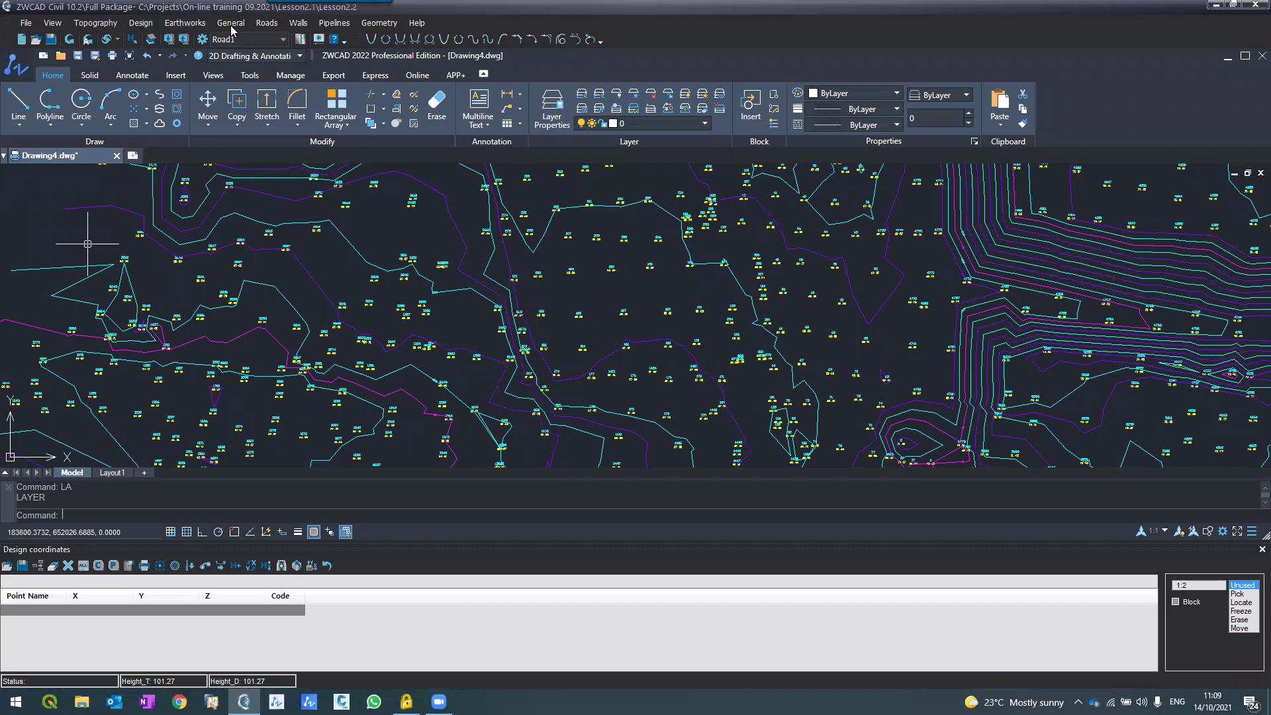
pyautogui.click(319, 316)
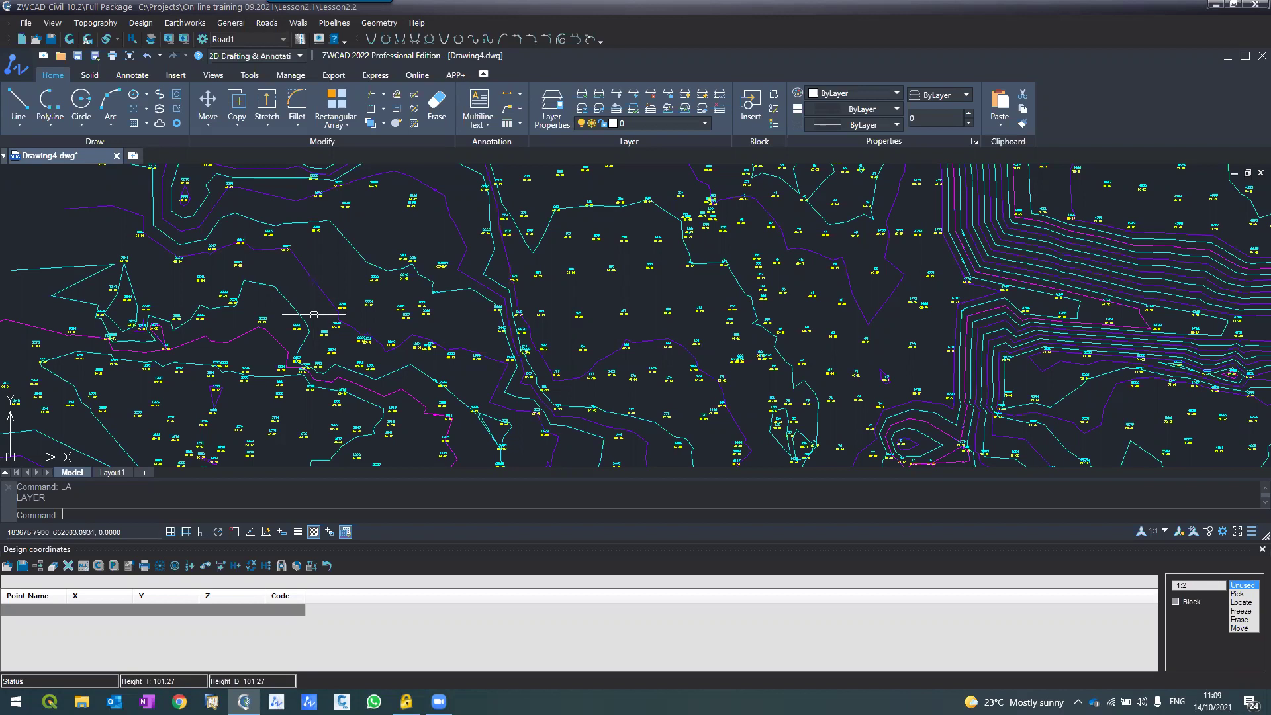
# Set the design coordinates table to Pick and place eight design points, 1005 to 1012, around survey points 185 to 191.
pyautogui.click(1238, 594)
pyautogui.scroll(5, 588, 302)
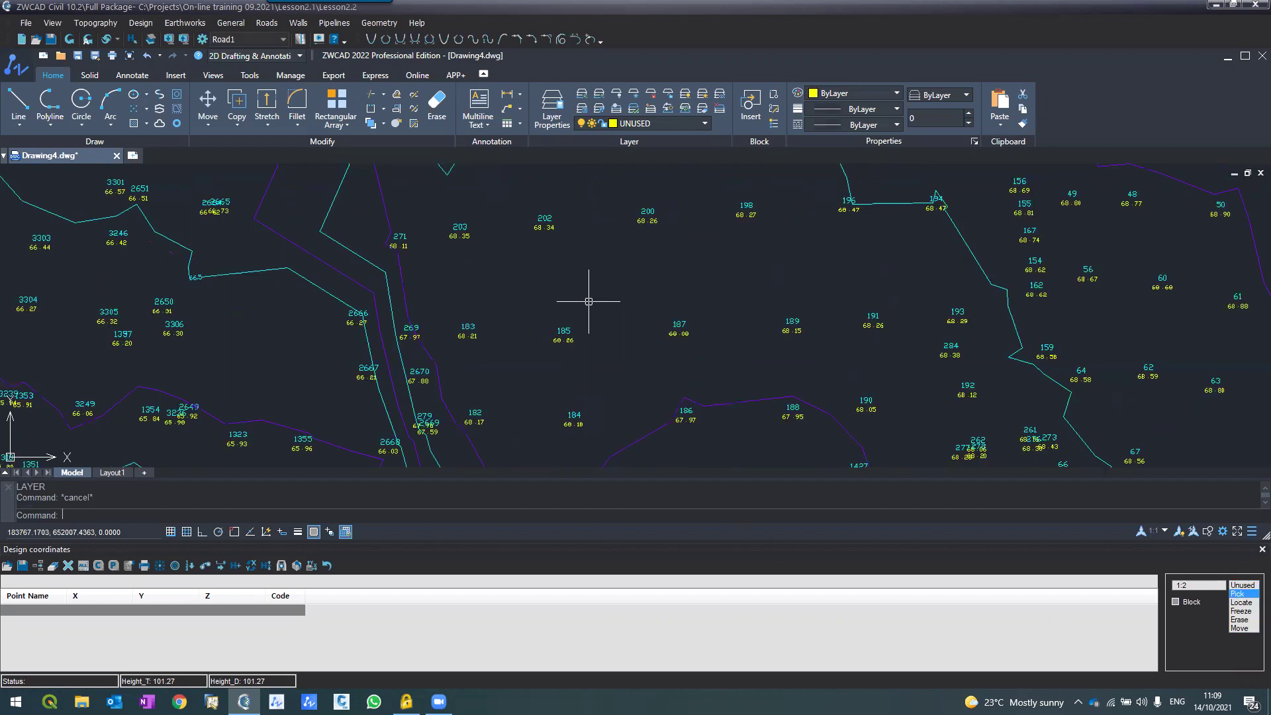
pyautogui.scroll(-2, 566, 271)
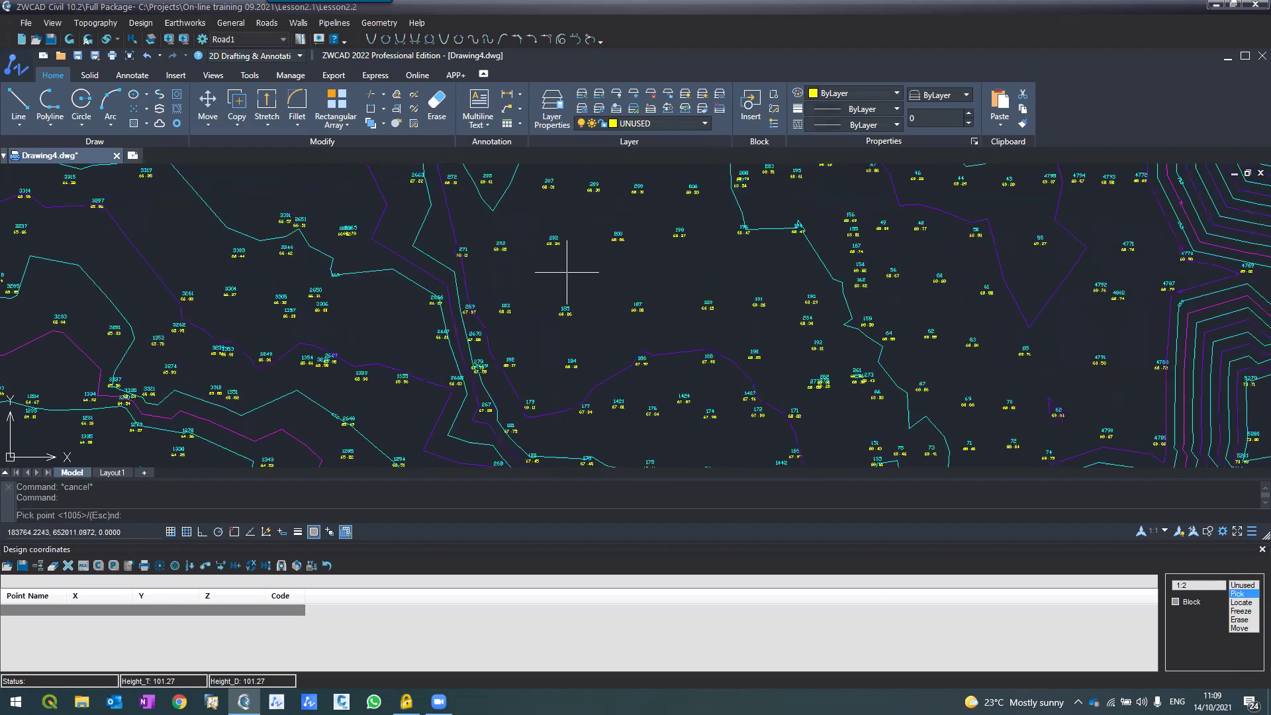
pyautogui.scroll(-2, 567, 272)
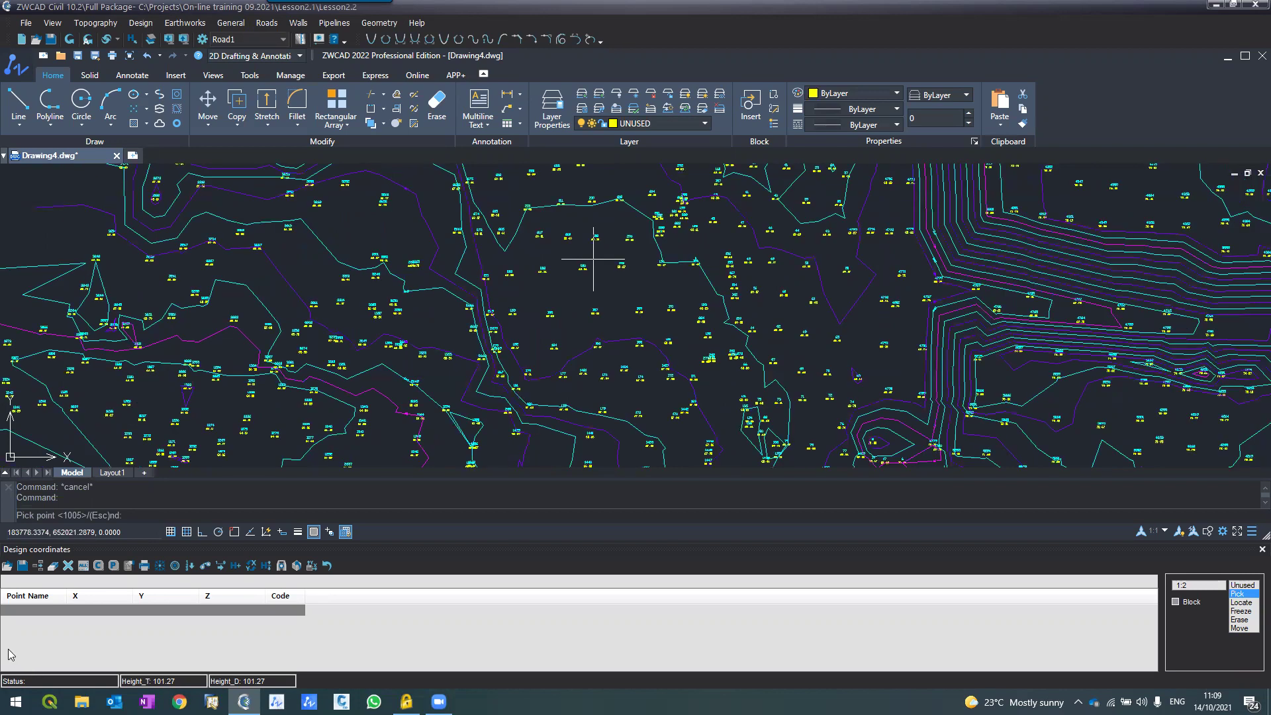
pyautogui.click(562, 287)
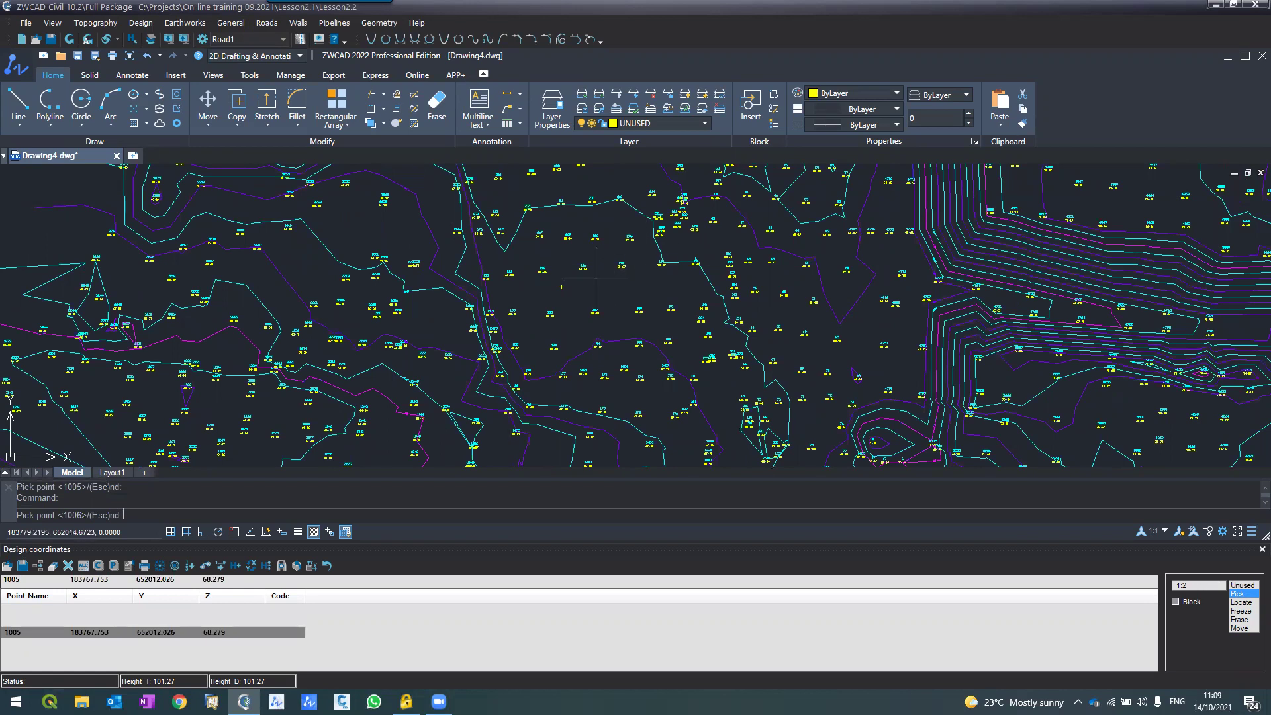
pyautogui.scroll(2, 596, 278)
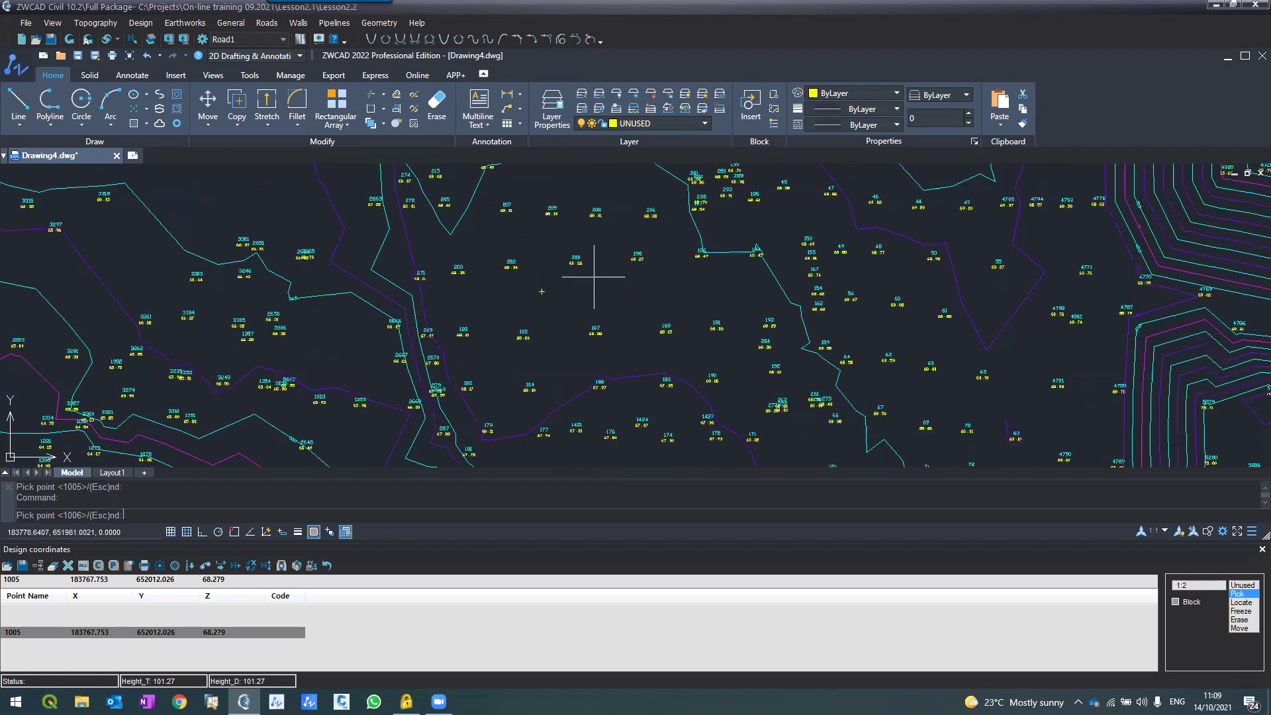
pyautogui.scroll(2, 594, 276)
pyautogui.click(646, 292)
pyautogui.click(781, 279)
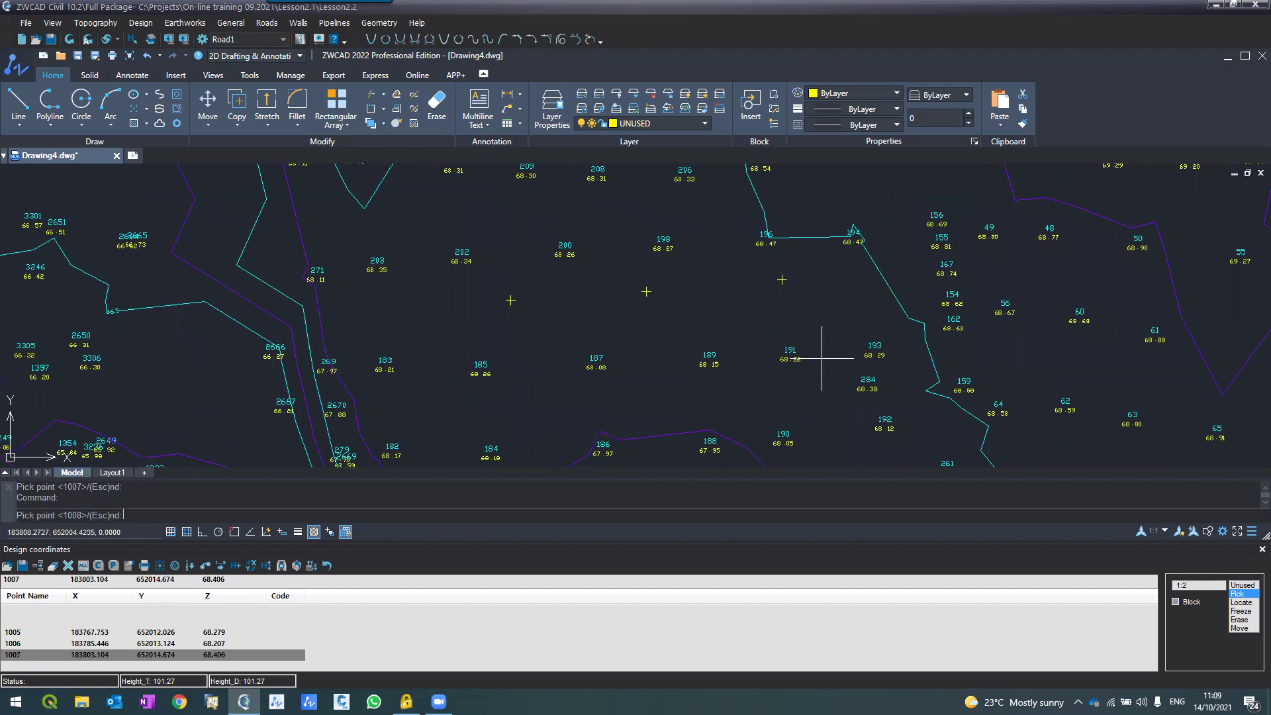
pyautogui.click(821, 358)
pyautogui.click(753, 396)
pyautogui.click(647, 409)
pyautogui.click(655, 351)
pyautogui.click(523, 393)
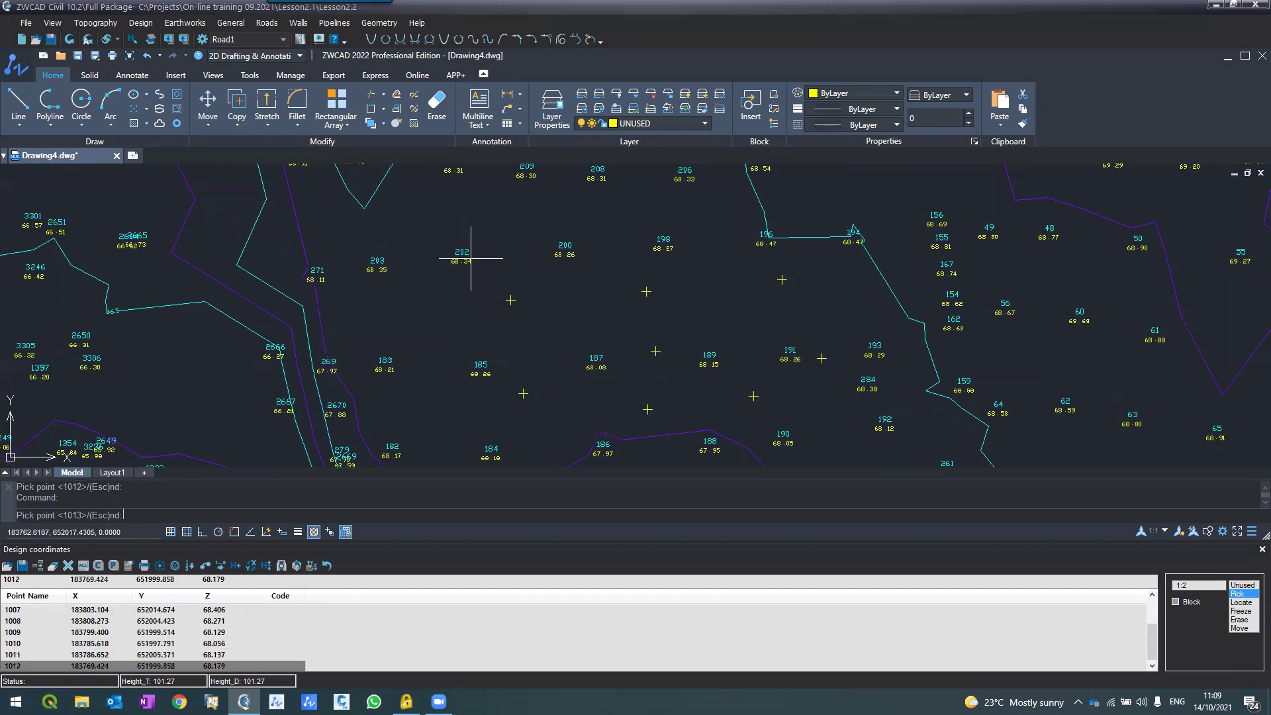
# Pick nine more design points, 1013 to 1021, along the southern and western sides of the same area, and end picking.
pyautogui.scroll(-2, 471, 258)
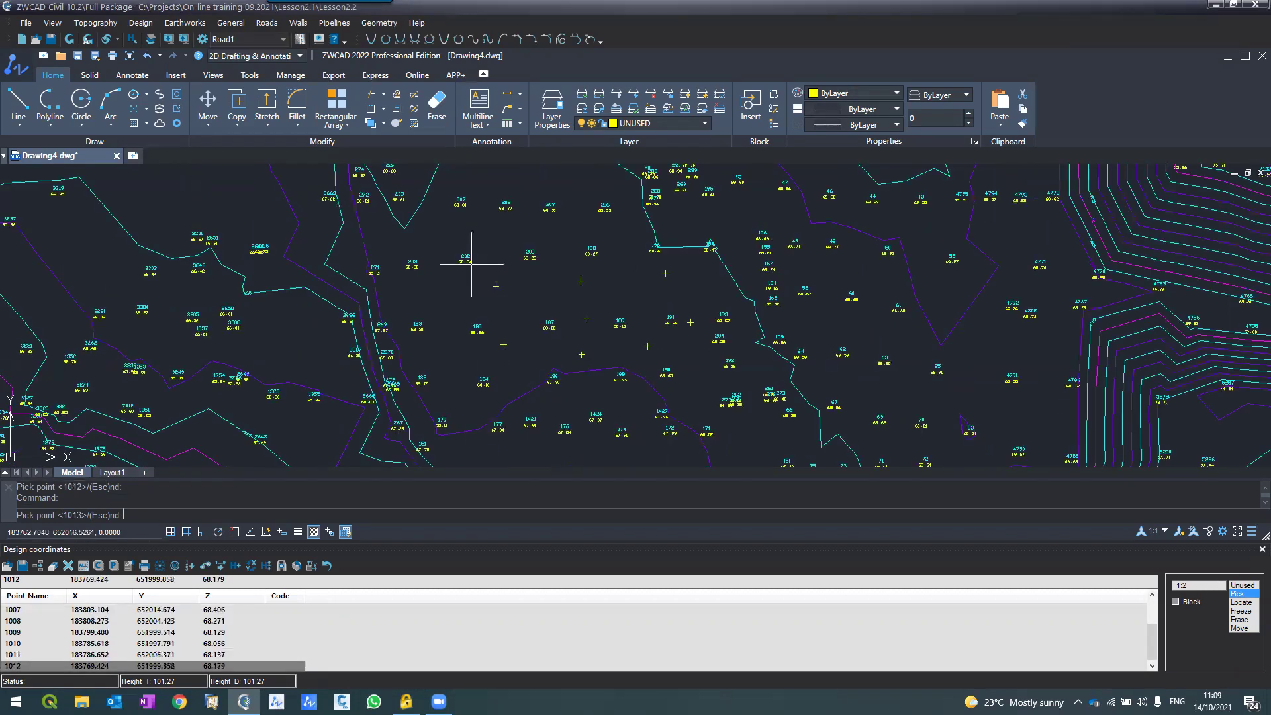
pyautogui.scroll(2, 580, 390)
pyautogui.click(702, 405)
pyautogui.click(624, 418)
pyautogui.click(592, 431)
pyautogui.click(493, 407)
pyautogui.click(445, 400)
pyautogui.click(322, 412)
pyautogui.click(308, 327)
pyautogui.click(271, 243)
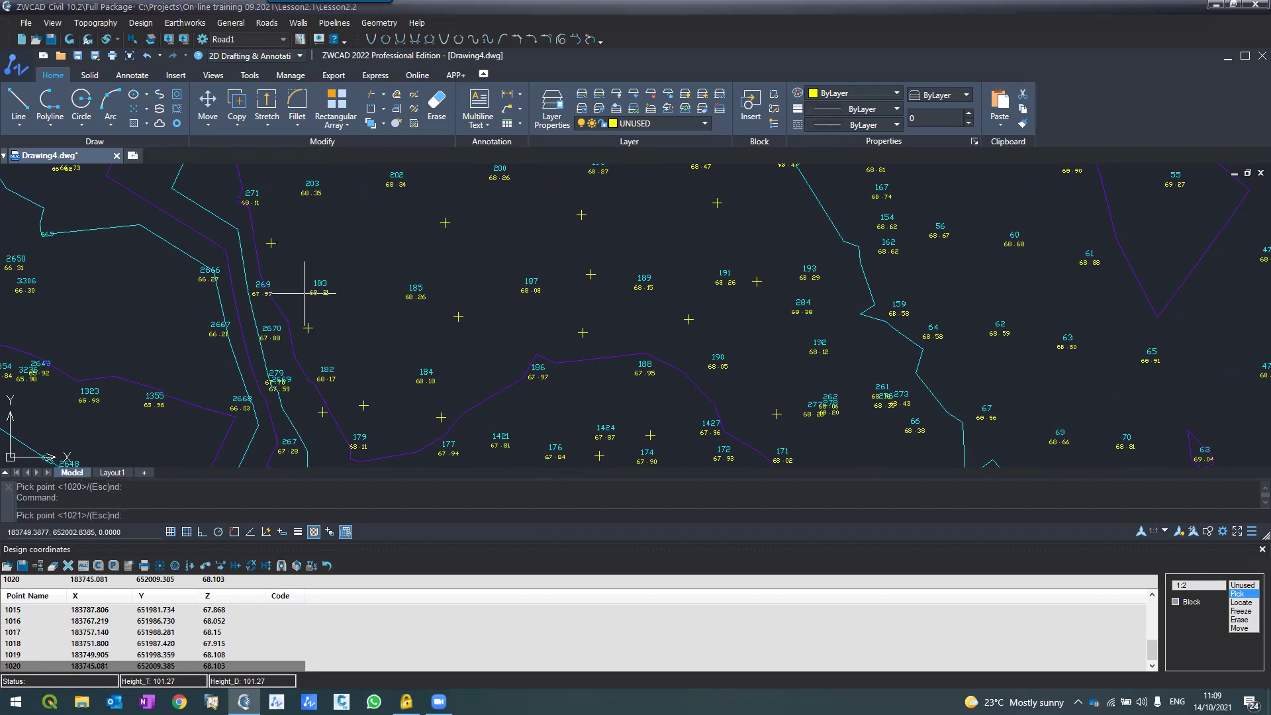
pyautogui.scroll(-4, 305, 293)
pyautogui.click(305, 239)
pyautogui.scroll(2, 389, 333)
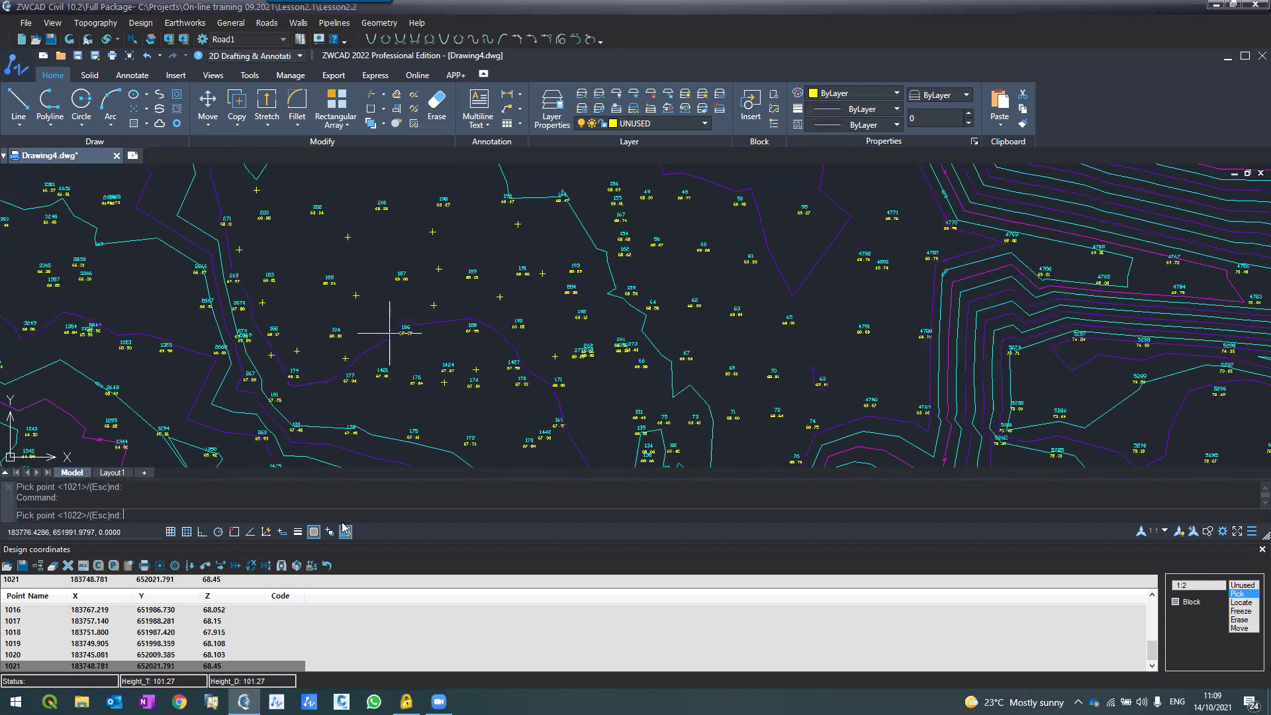
pyautogui.press('Escape')
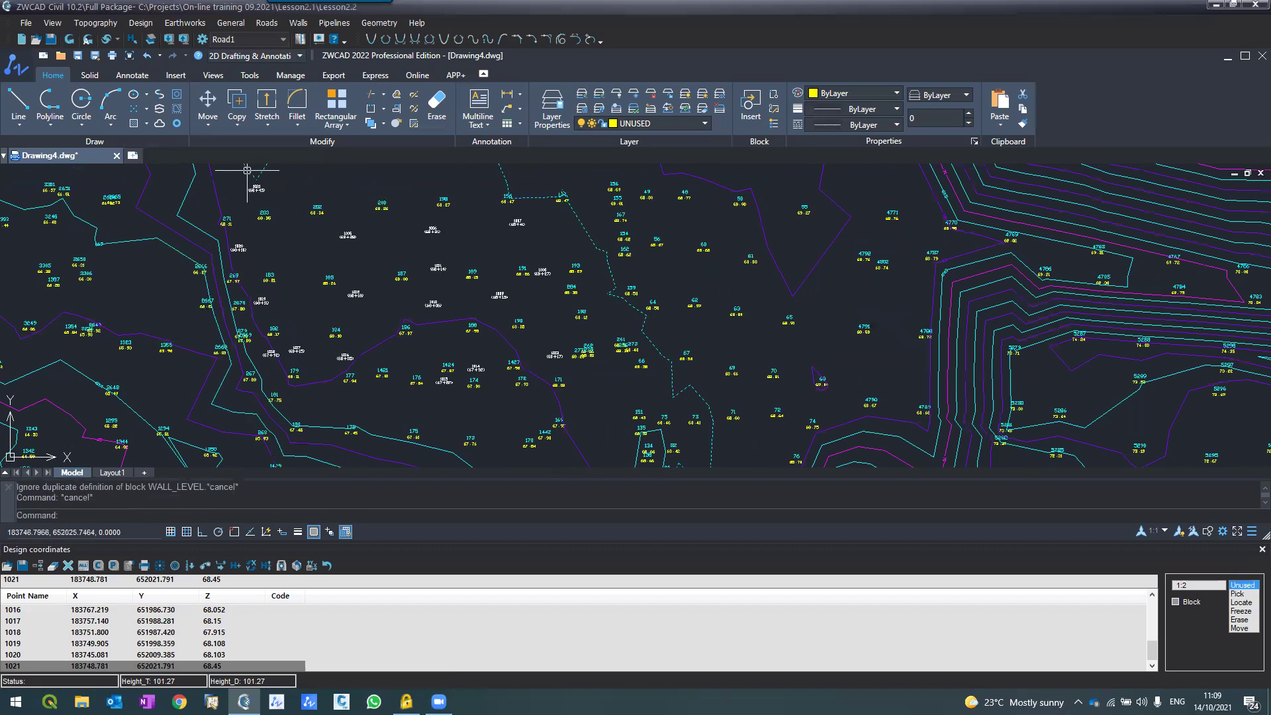
# Examine the number and elevation labels of the new design points beside the survey point labels.
pyautogui.scroll(8, 249, 169)
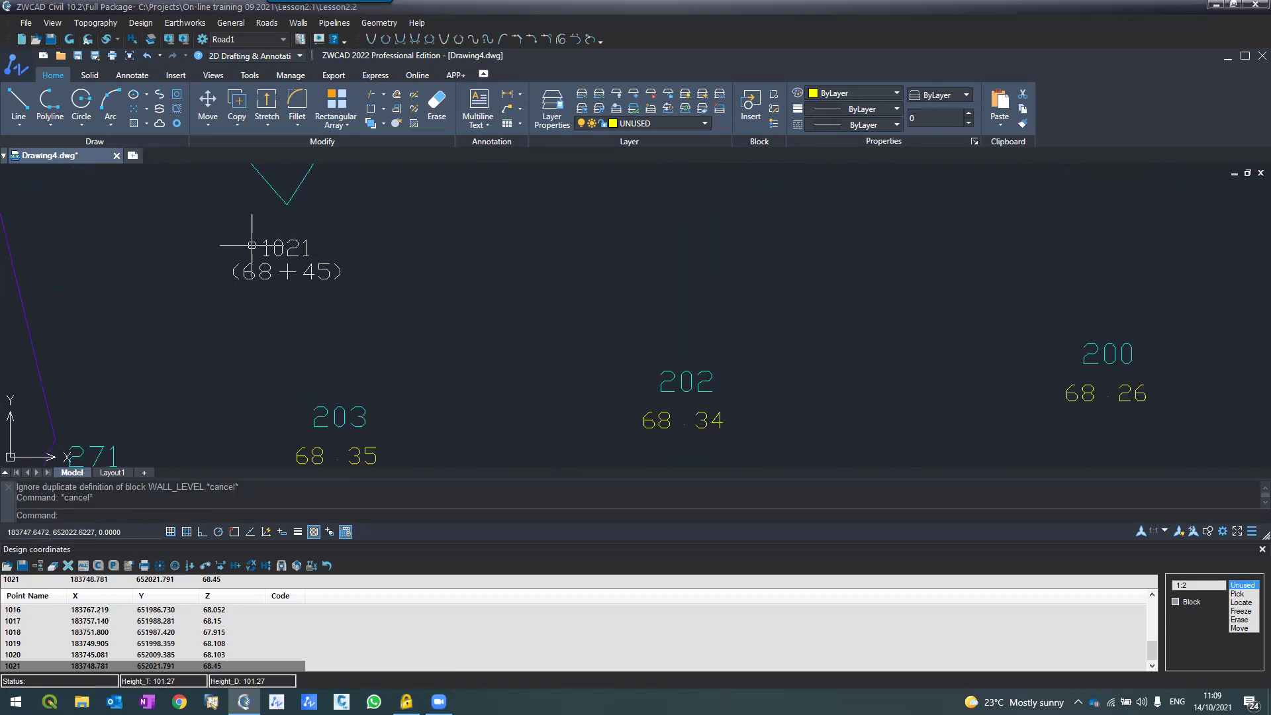
pyautogui.scroll(-5, 251, 244)
pyautogui.scroll(5, 278, 312)
pyautogui.scroll(-3, 311, 318)
pyautogui.scroll(3, 268, 245)
pyautogui.scroll(-4, 292, 192)
pyautogui.scroll(3, 420, 321)
pyautogui.scroll(-3, 407, 316)
pyautogui.scroll(-2, 402, 315)
pyautogui.scroll(-2, 397, 313)
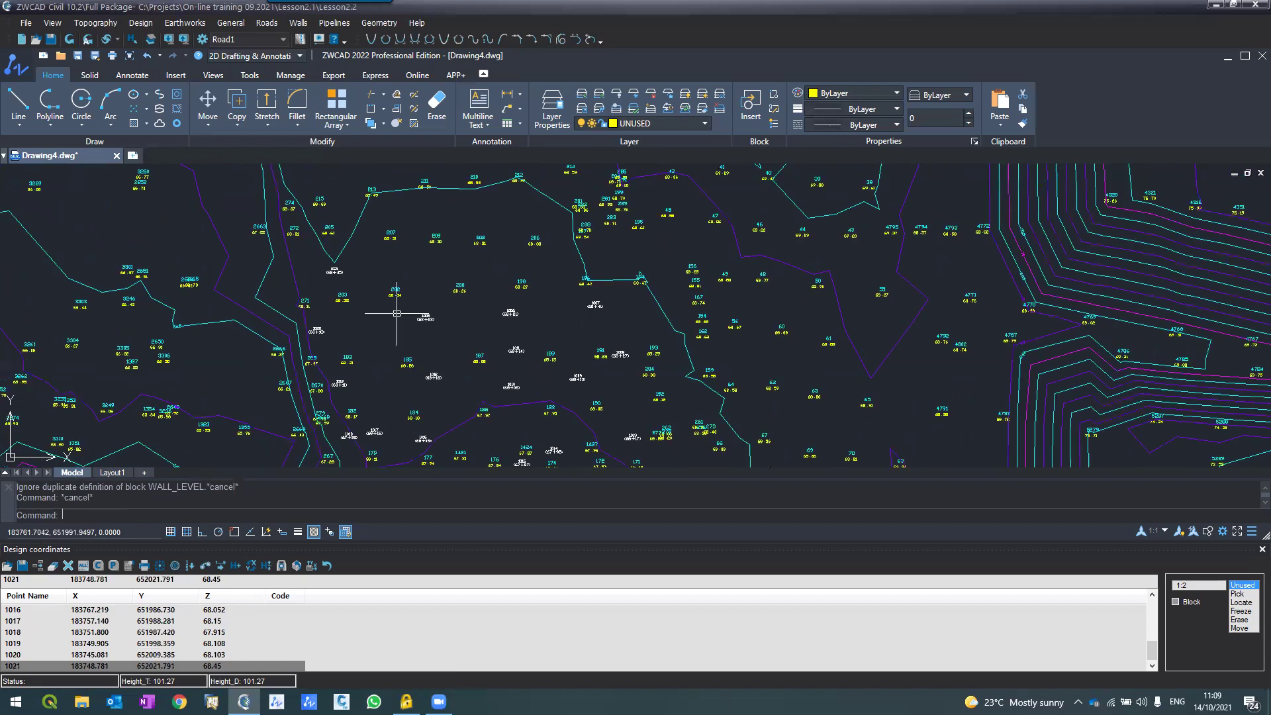
pyautogui.scroll(-2, 397, 313)
pyautogui.scroll(2, 427, 365)
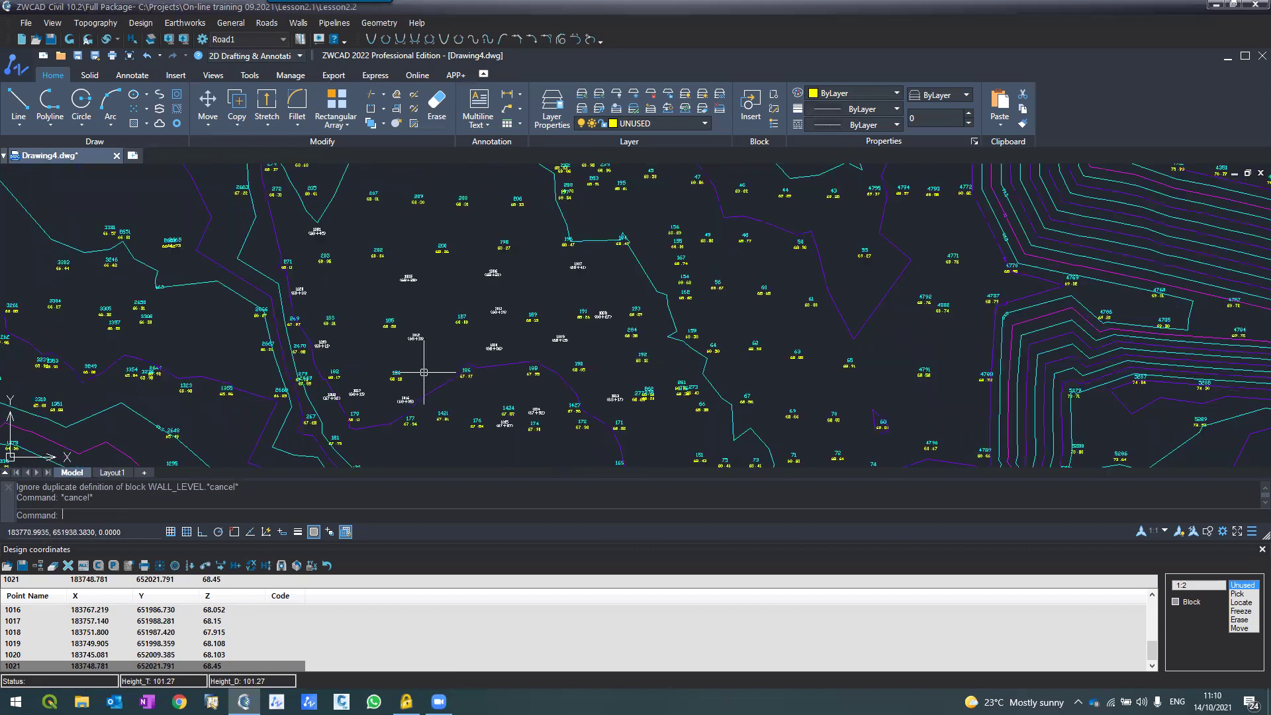
pyautogui.scroll(2, 426, 368)
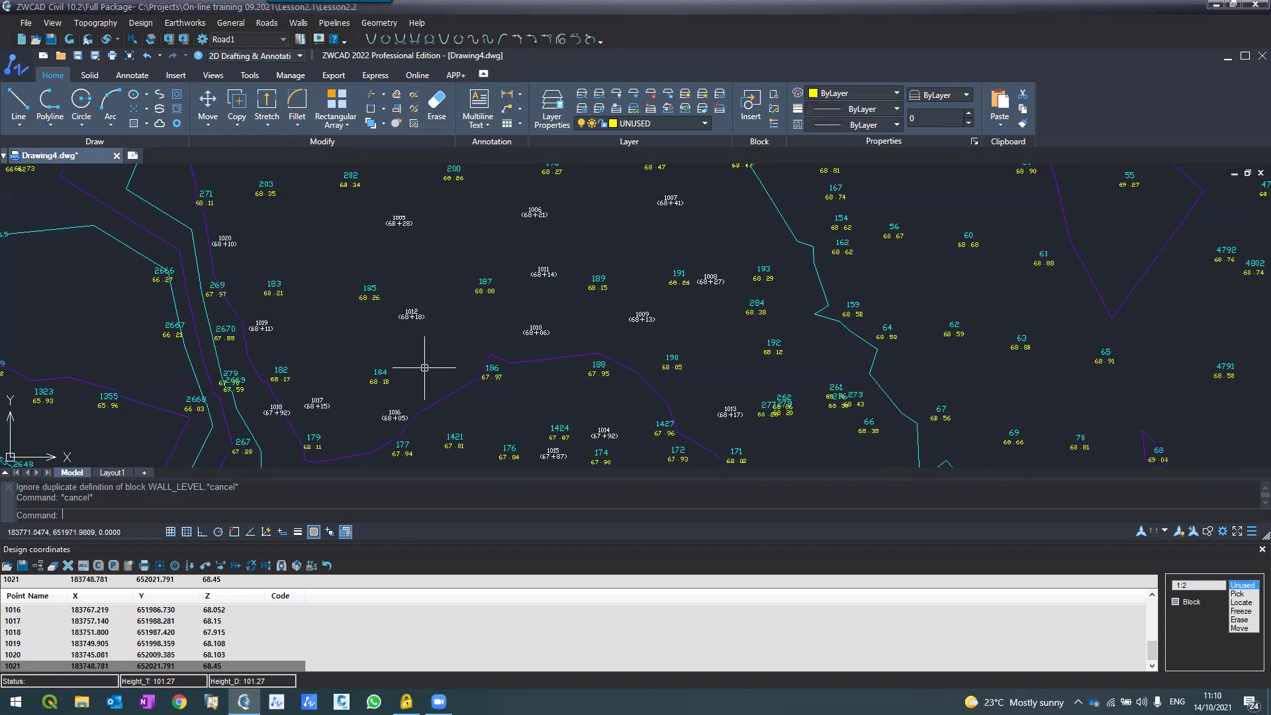
pyautogui.scroll(-5, 424, 368)
# Select point 1017 in the design coordinates table and inspect the design points in the drawing.
pyautogui.click(1152, 595)
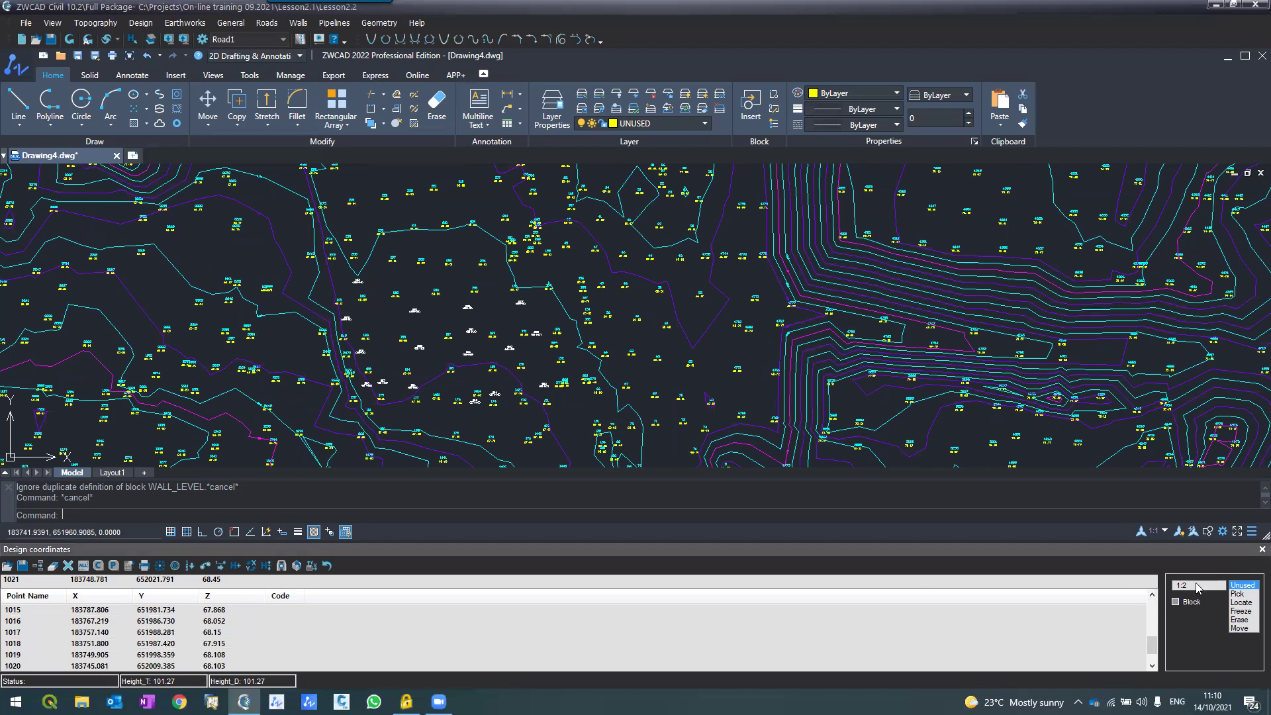
pyautogui.click(415, 341)
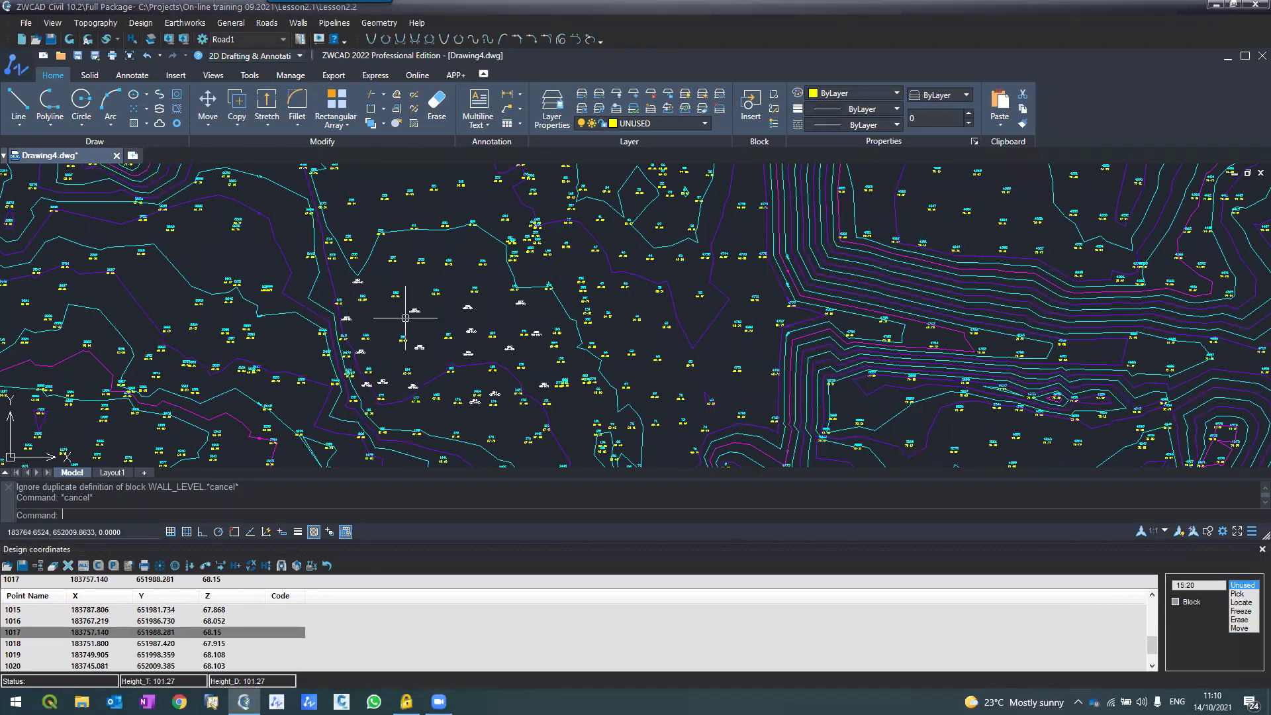
pyautogui.scroll(2, 394, 327)
pyautogui.scroll(2, 393, 326)
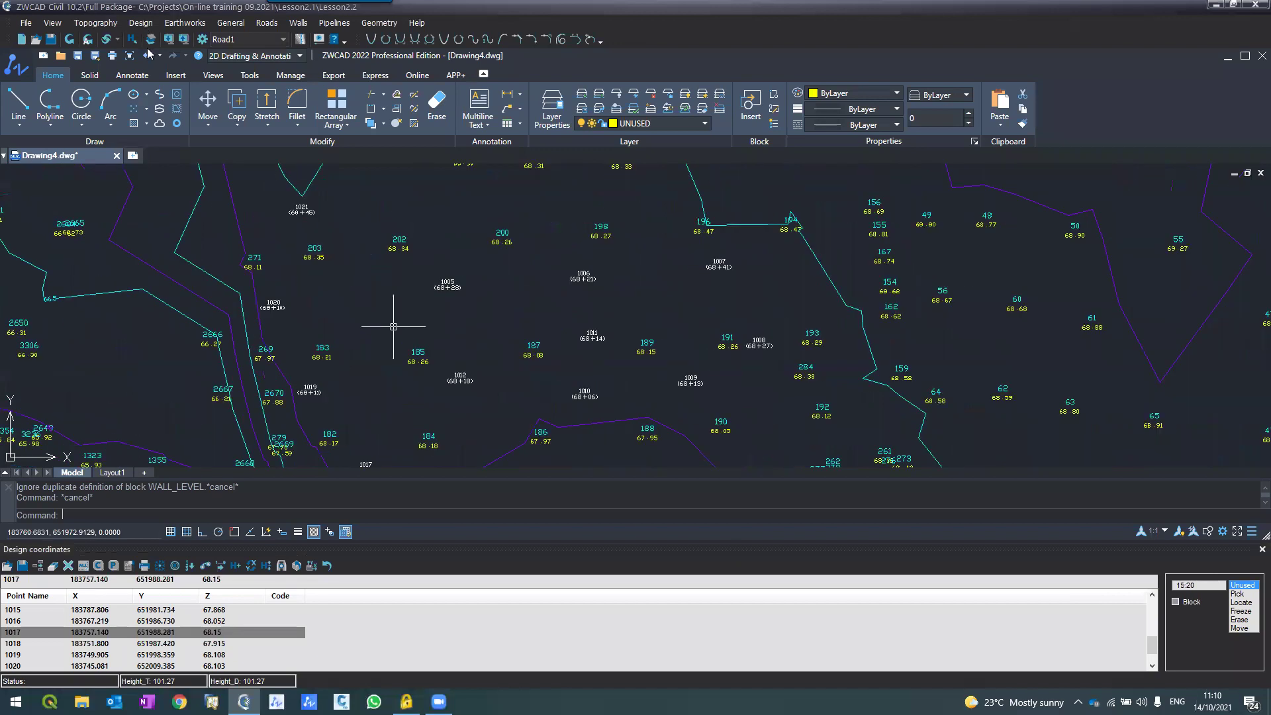
# Open the design contours settings, set the interval to 0.5 and generate the contours from the design points.
pyautogui.scroll(-5, 405, 340)
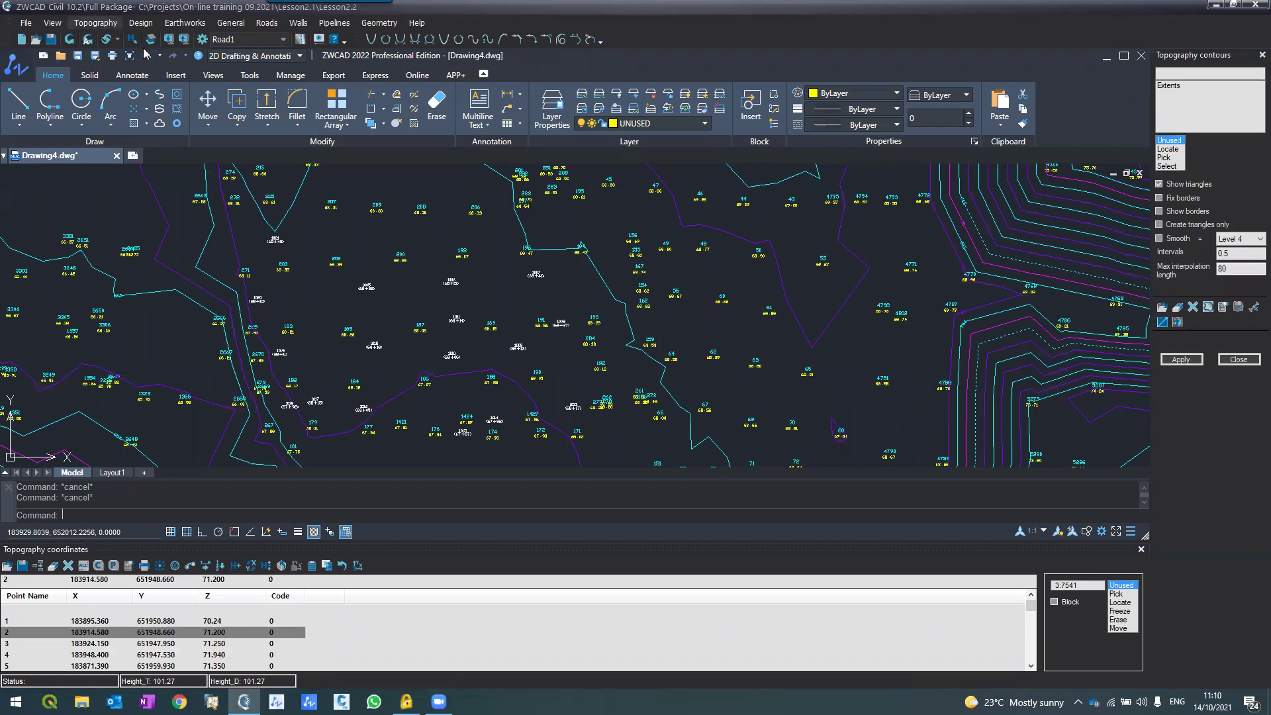
pyautogui.click(141, 23)
pyautogui.click(144, 52)
pyautogui.moveTo(1253, 274); pyautogui.dragTo(1170, 274)
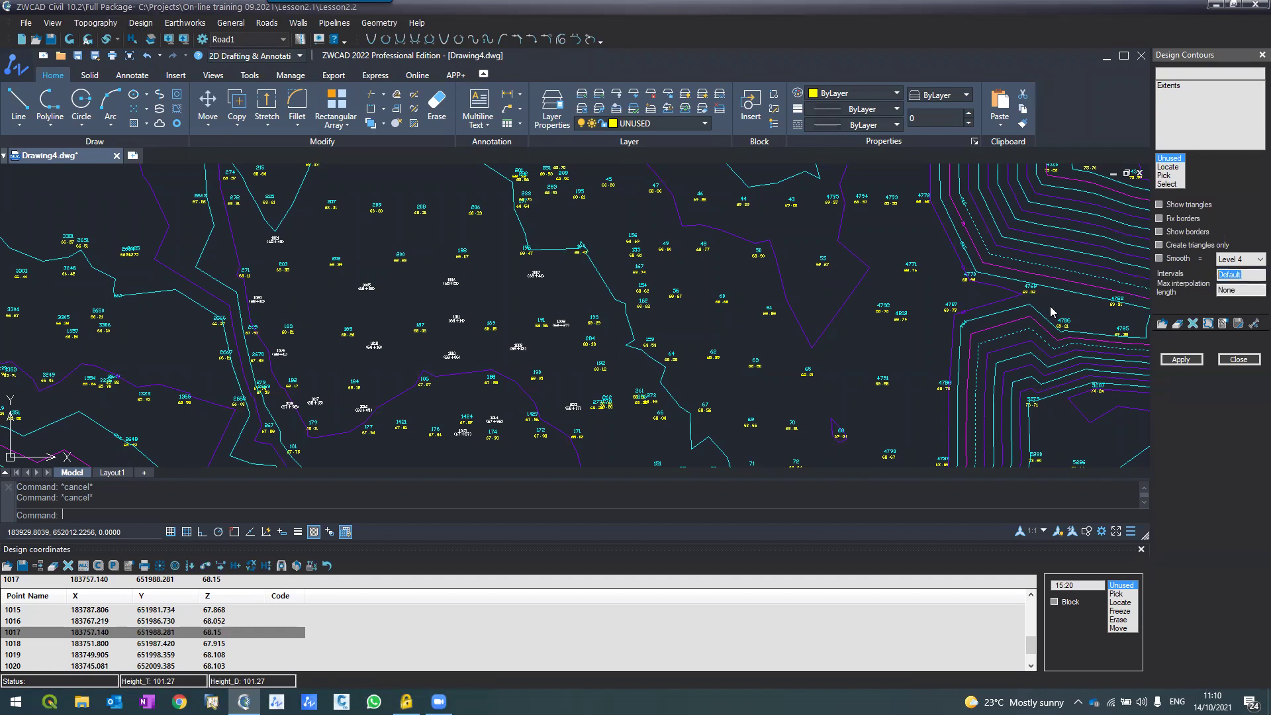
pyautogui.click(1173, 361)
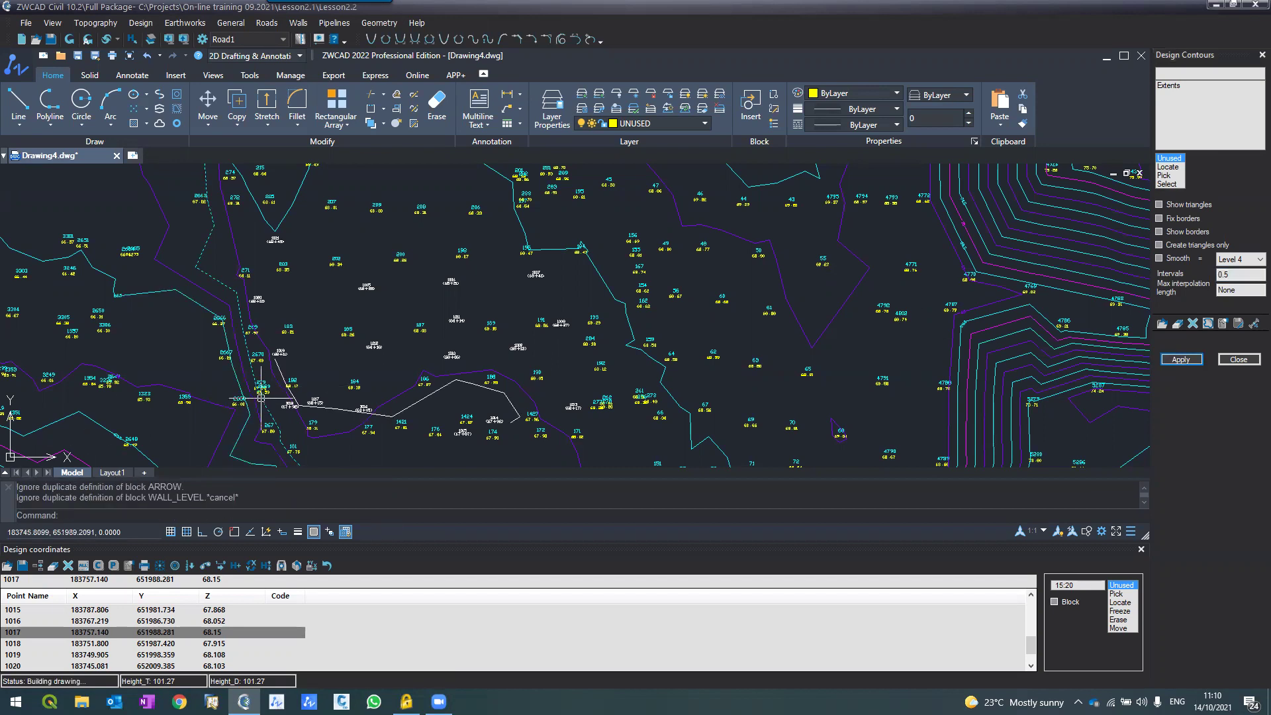
# Examine the generated design contour among the picked points and select it.
pyautogui.scroll(2, 262, 384)
pyautogui.scroll(-2, 285, 317)
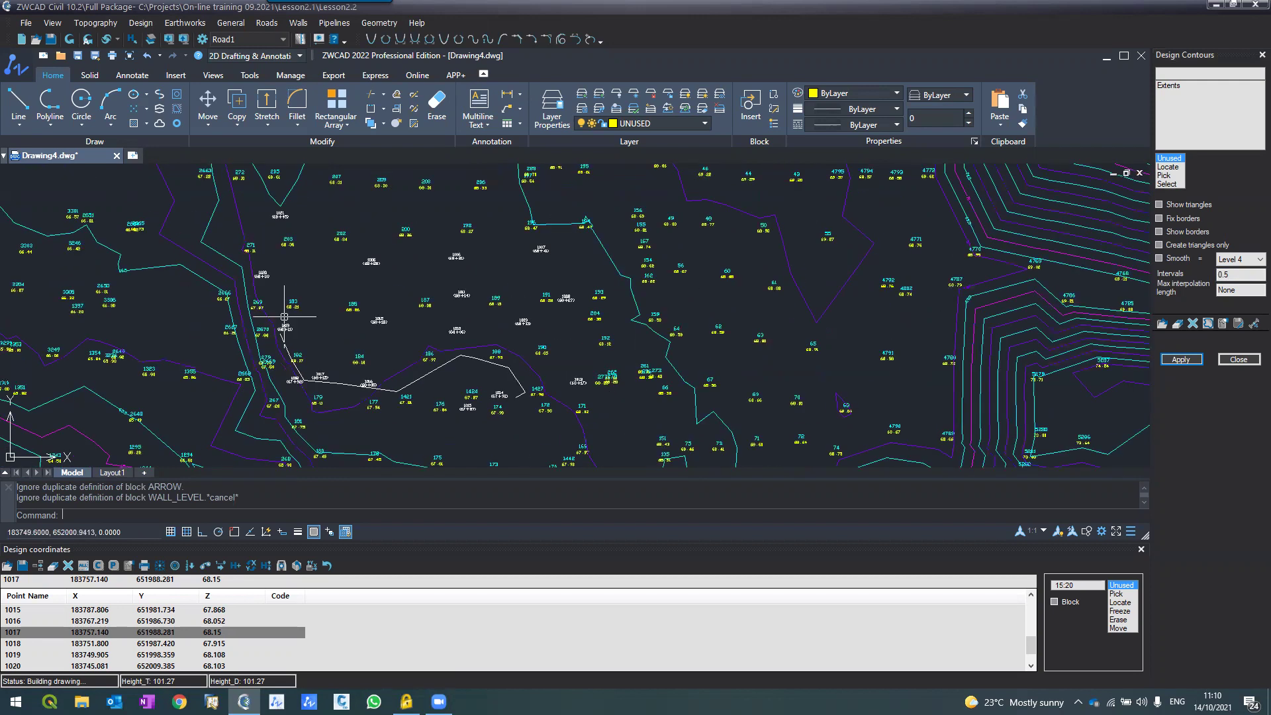
pyautogui.scroll(-2, 285, 316)
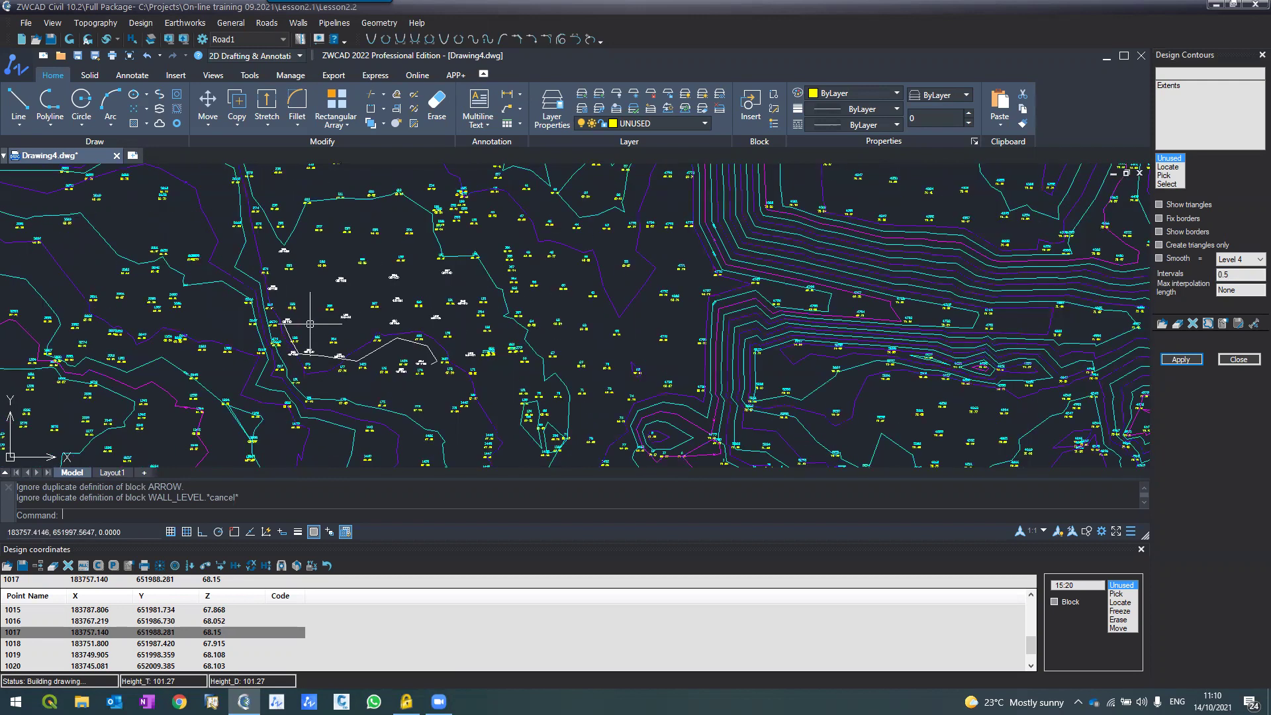
pyautogui.scroll(4, 310, 324)
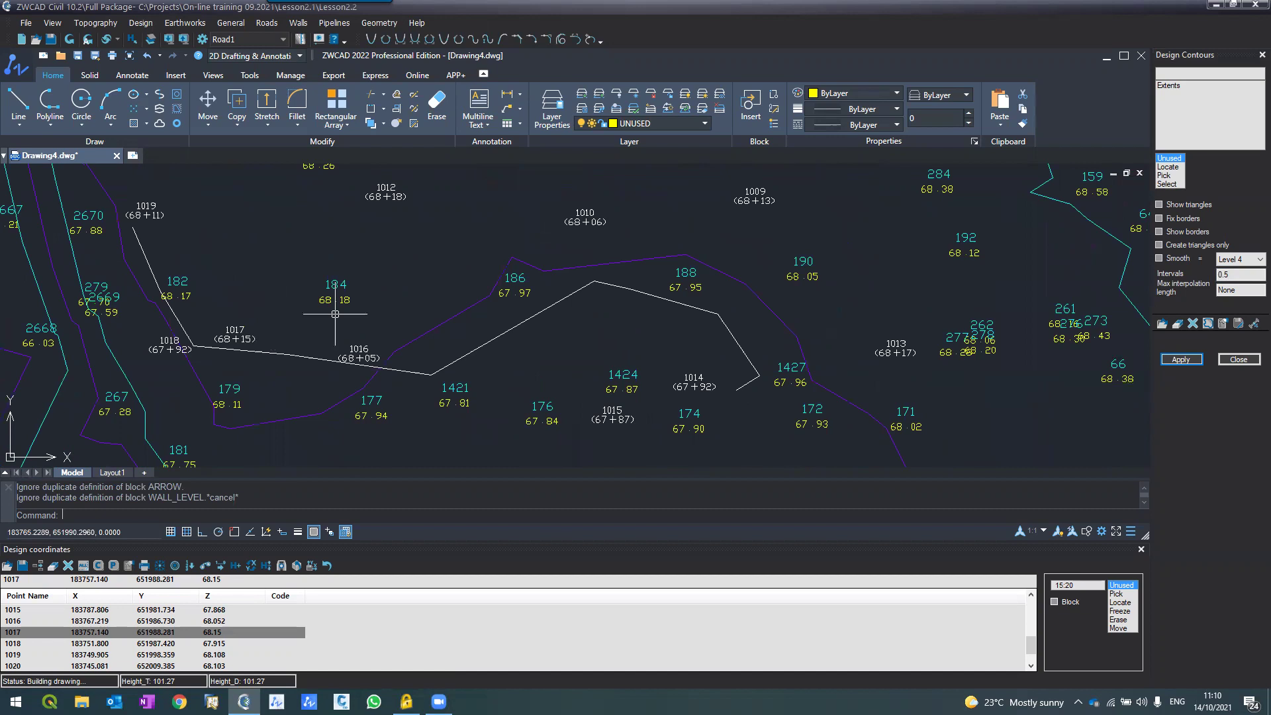
pyautogui.scroll(-4, 334, 314)
pyautogui.click(375, 289)
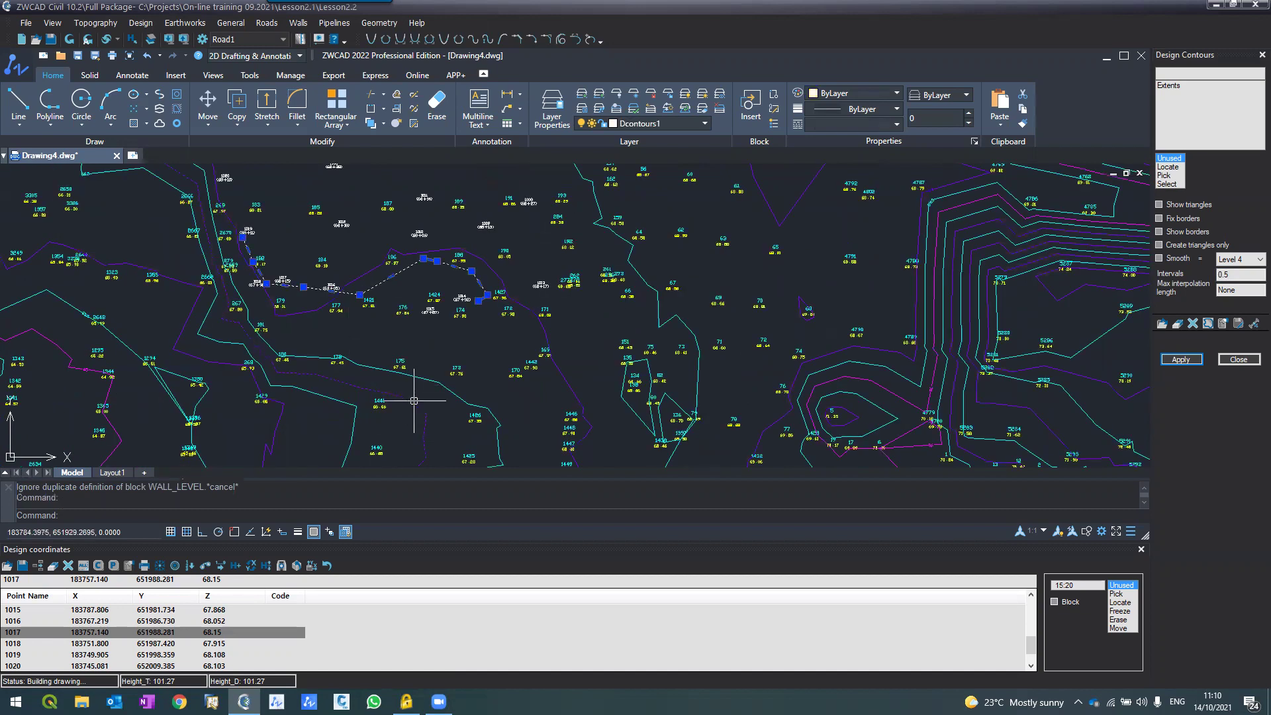
# Compare the selected design contour with the elevations of the surrounding design and survey points, and clear the selection.
pyautogui.scroll(4, 383, 212)
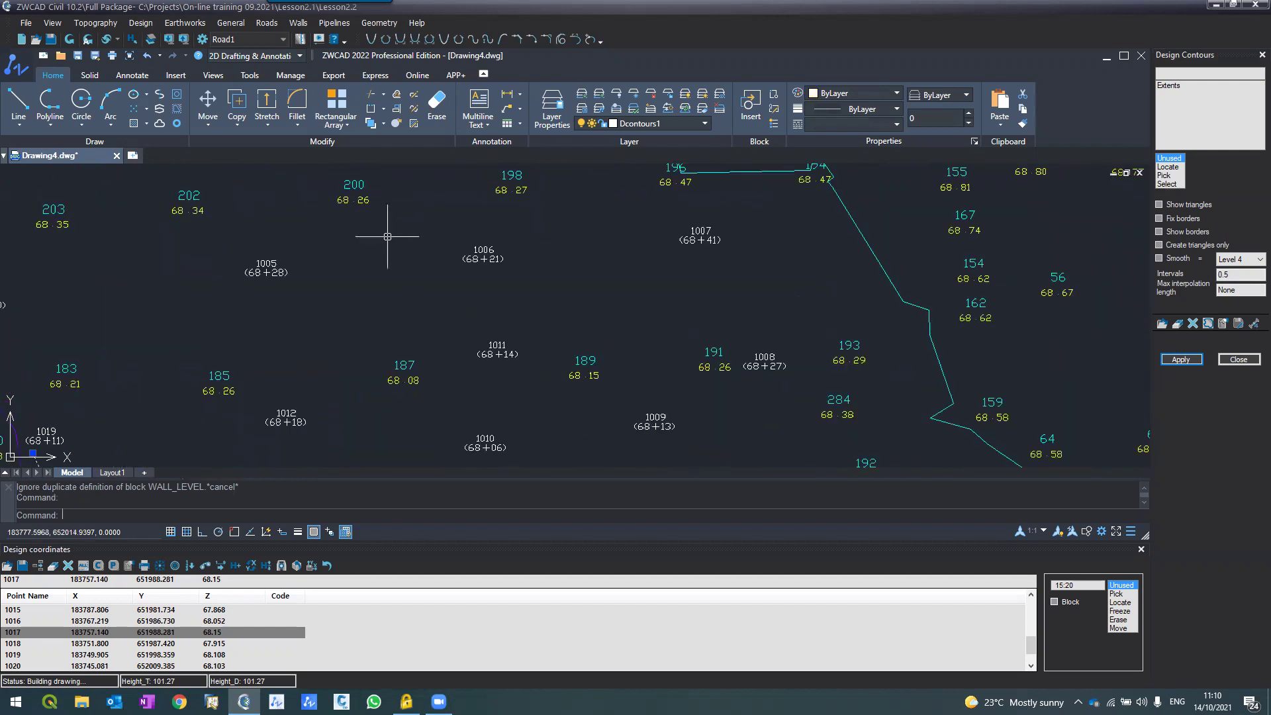
pyautogui.scroll(-2, 387, 236)
pyautogui.scroll(-2, 560, 291)
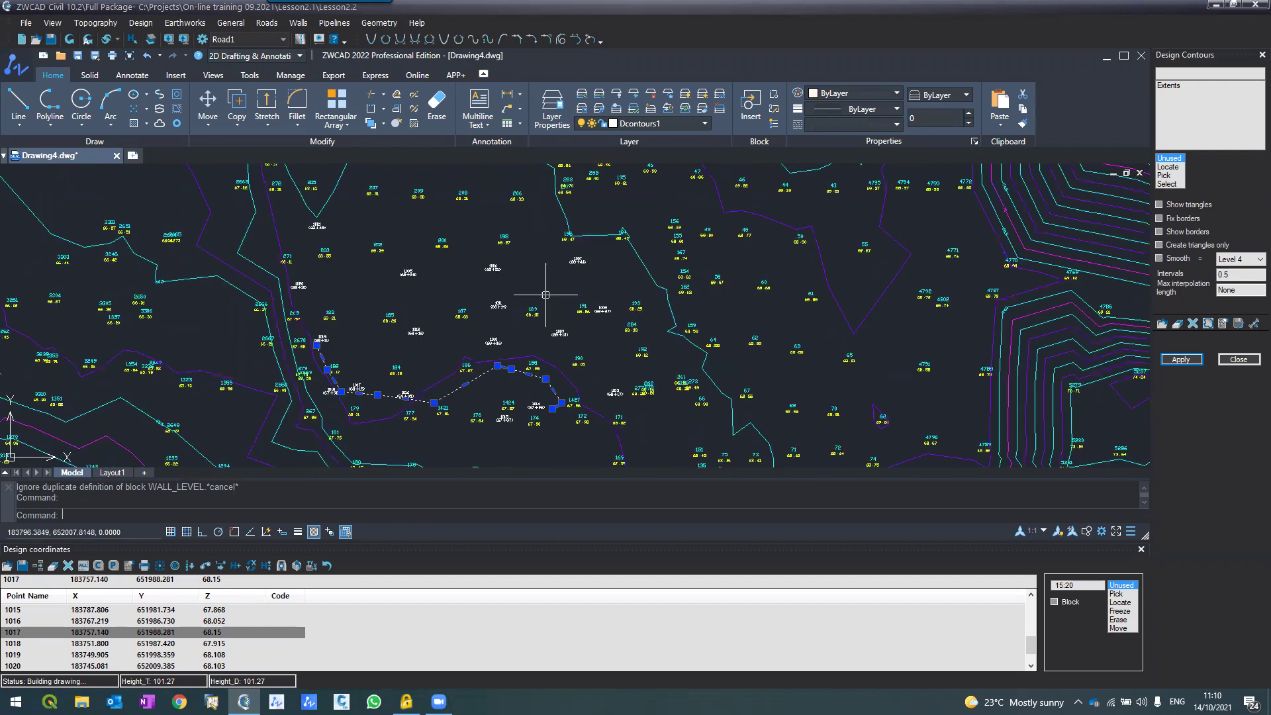
pyautogui.scroll(2, 404, 299)
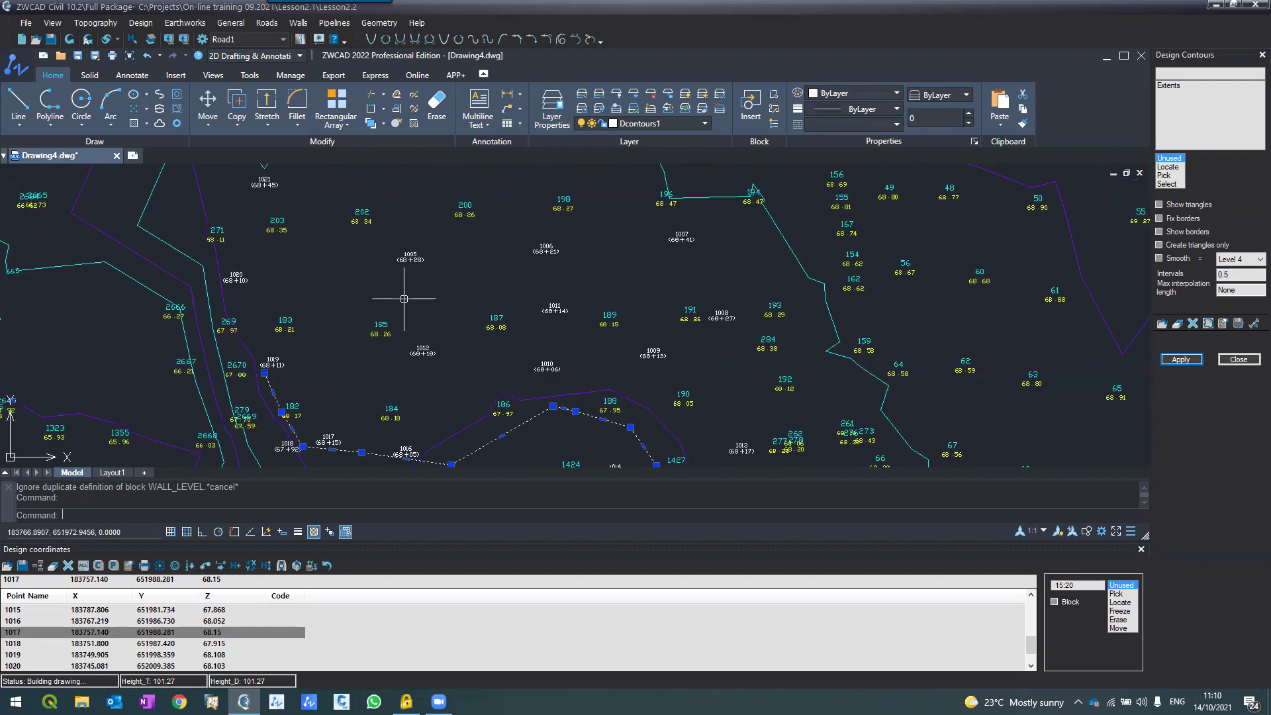
pyautogui.scroll(-2, 399, 269)
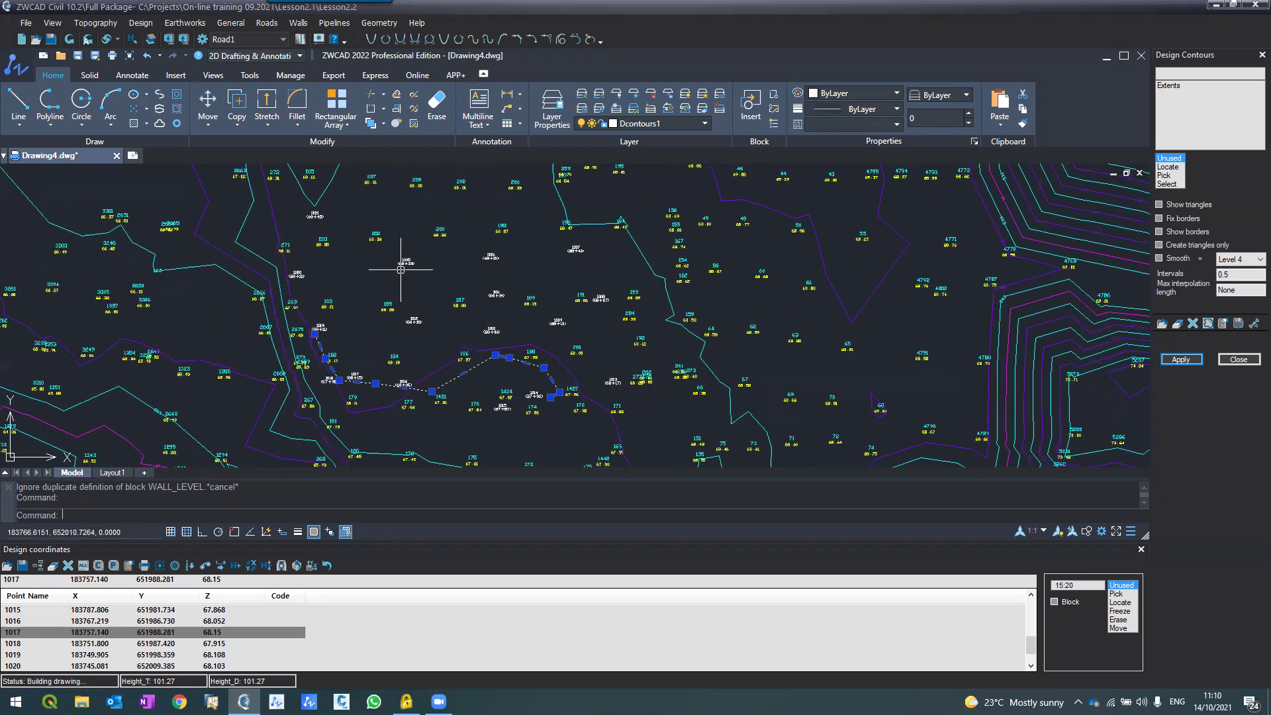
pyautogui.scroll(3, 400, 269)
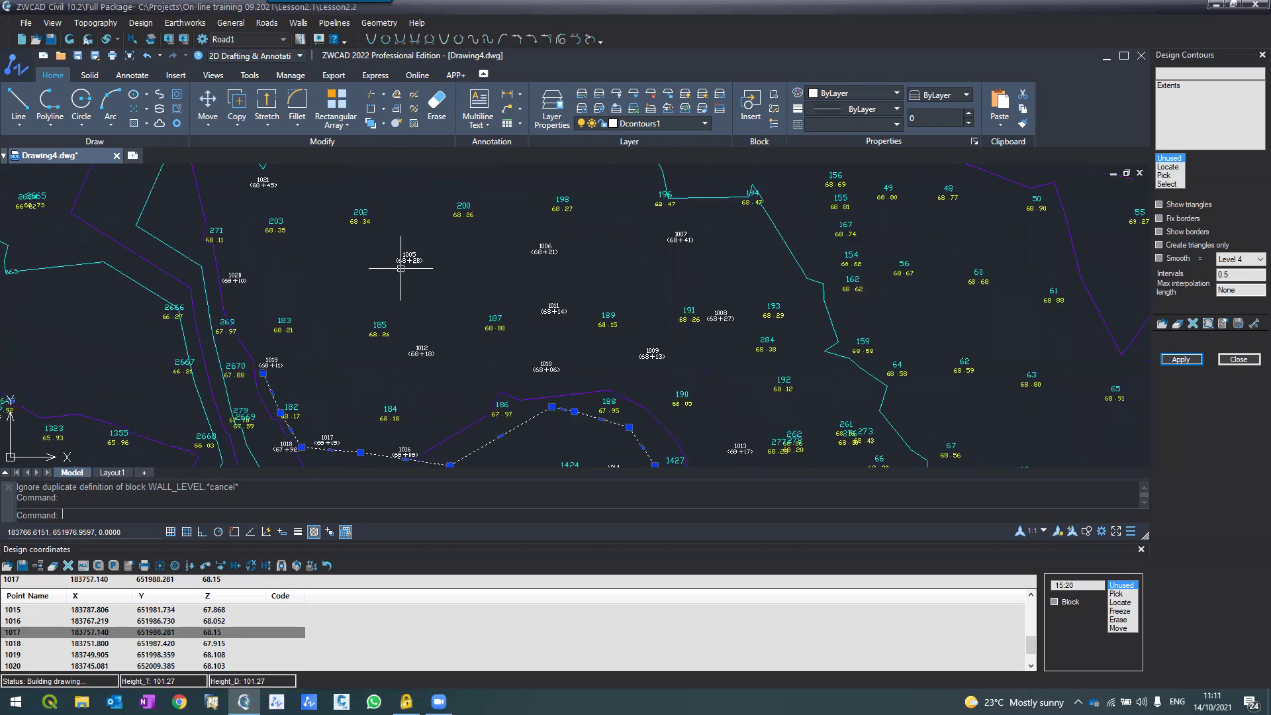
pyautogui.press('Escape')
pyautogui.press('Escape')
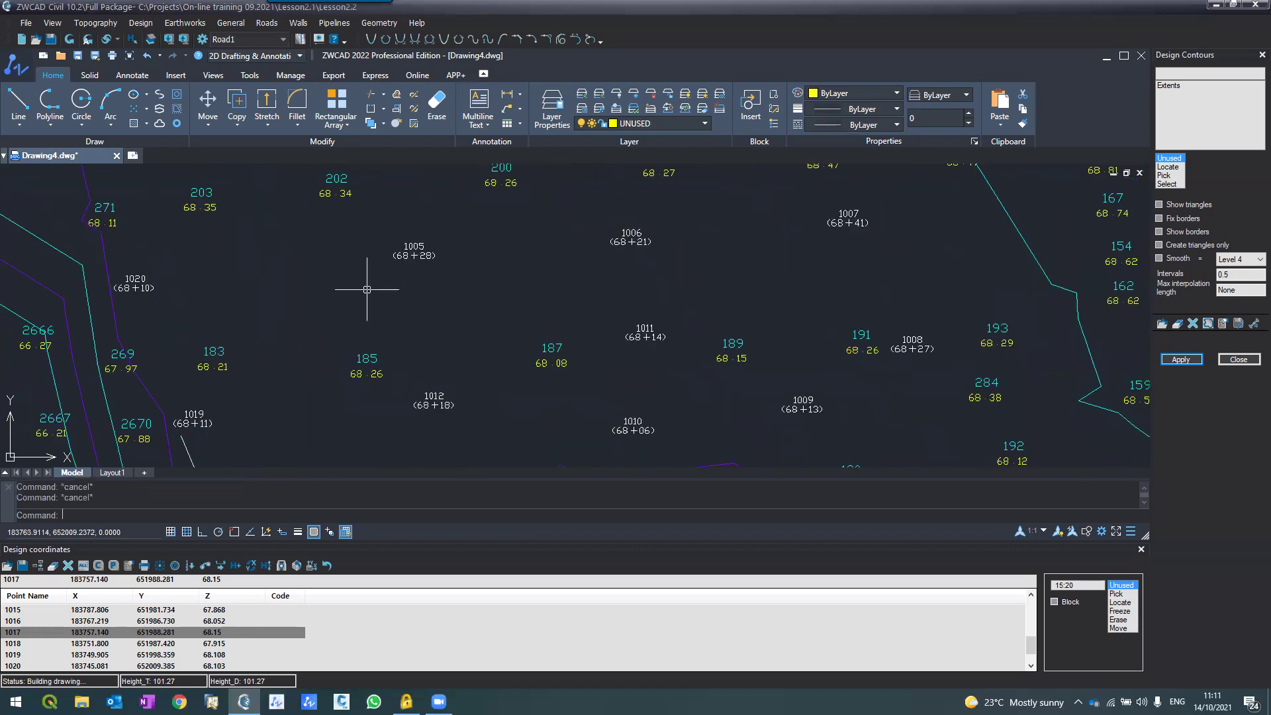
# Set the design contour interval to 0.25 and regenerate the contours from the design points.
pyautogui.scroll(-2, 358, 255)
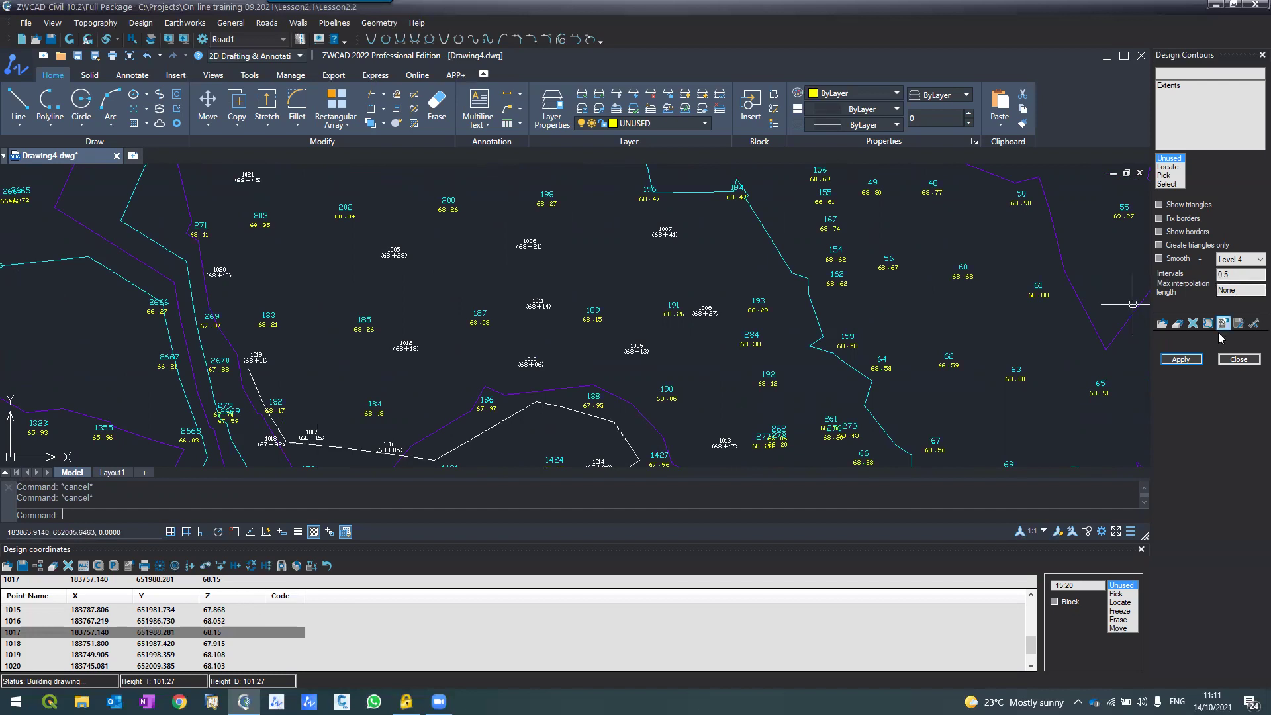
pyautogui.doubleClick(1234, 273)
pyautogui.write('0.25')
pyautogui.click(1180, 364)
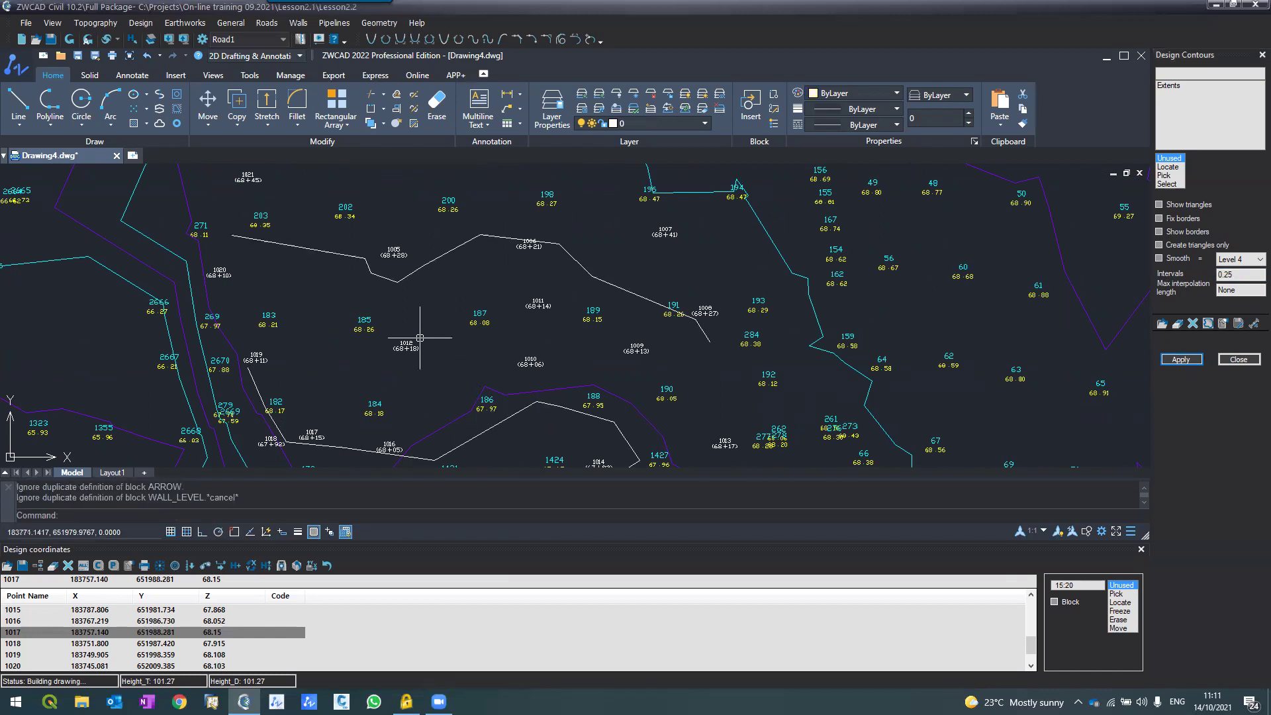
pyautogui.scroll(-2, 419, 337)
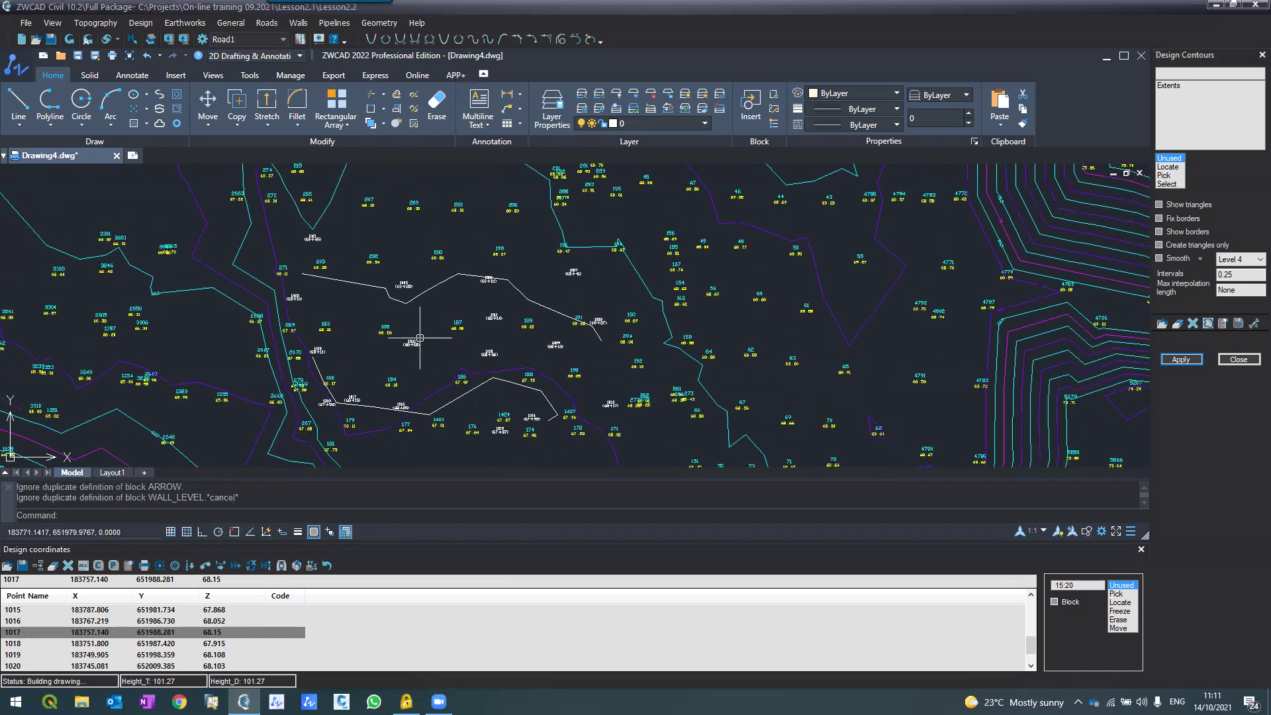
pyautogui.scroll(-1, 420, 337)
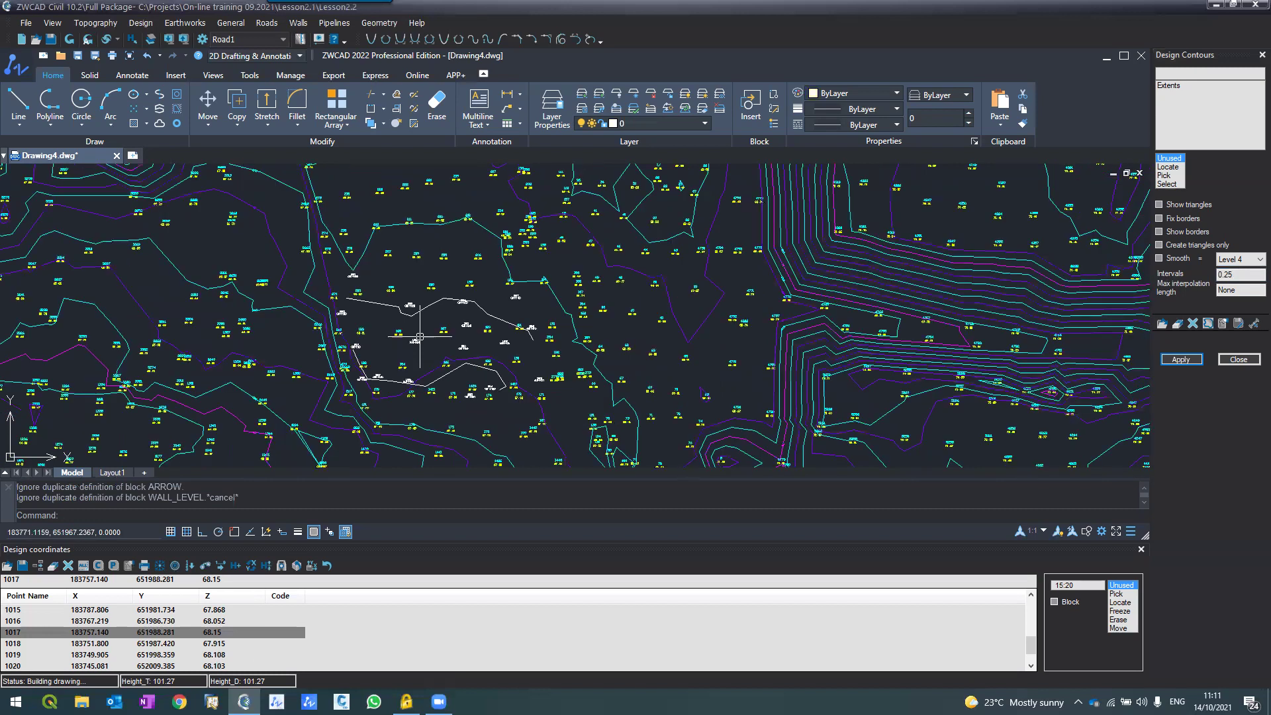
# Turn on the display of triangles for the design contours and regenerate them.
pyautogui.moveTo(420, 337); pyautogui.dragTo(479, 355, button='middle')
pyautogui.click(486, 326)
pyautogui.click(505, 392)
pyautogui.click(1180, 359)
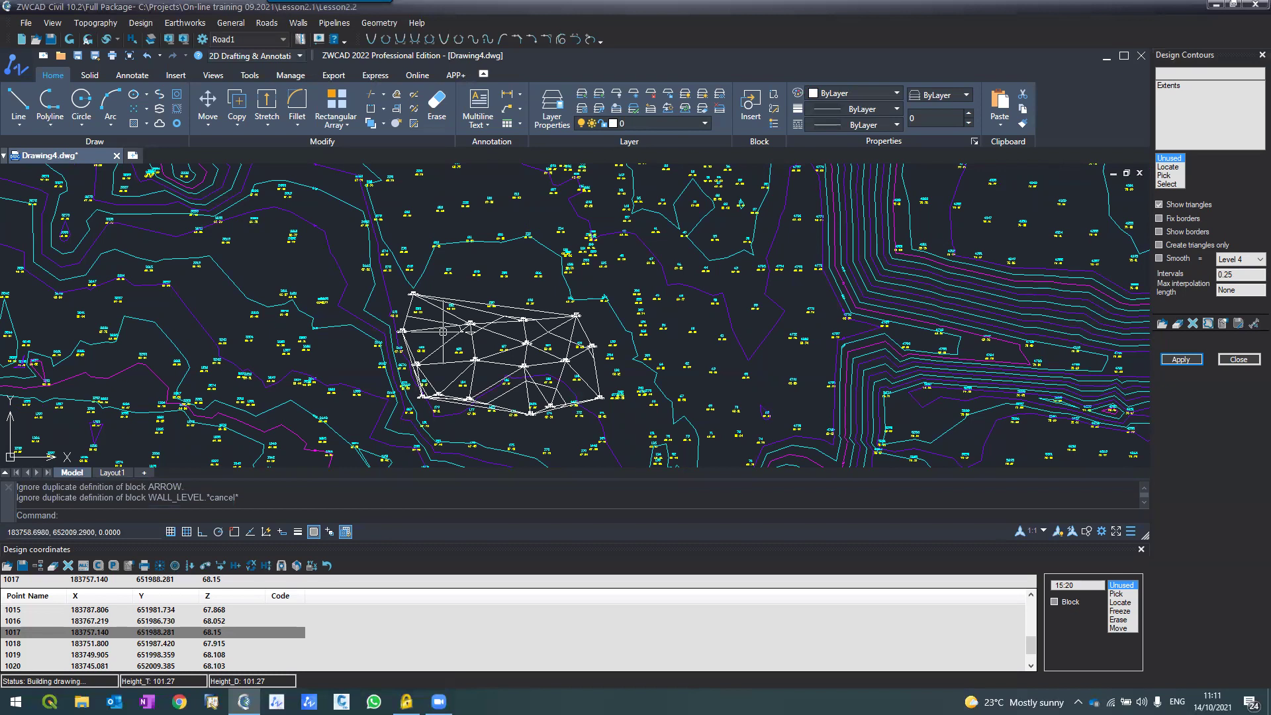
pyautogui.scroll(-2, 442, 330)
pyautogui.scroll(4, 445, 330)
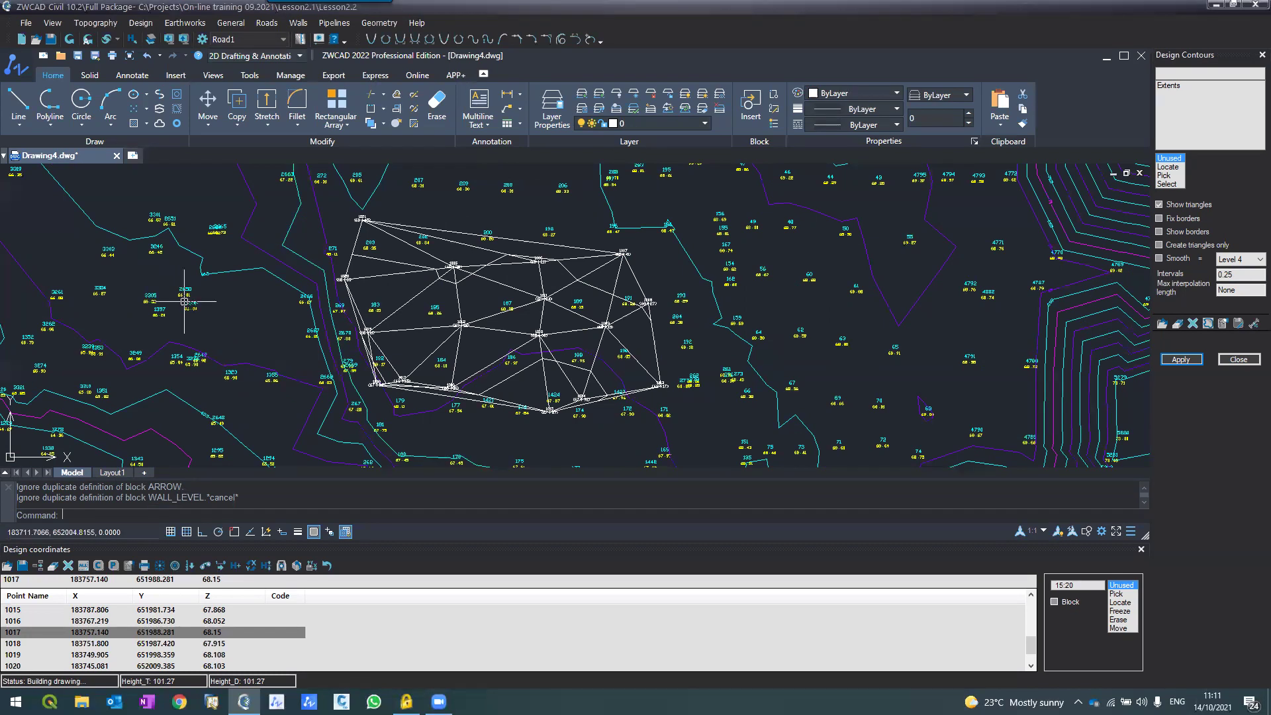
pyautogui.moveTo(184, 302); pyautogui.dragTo(135, 340, button='middle')
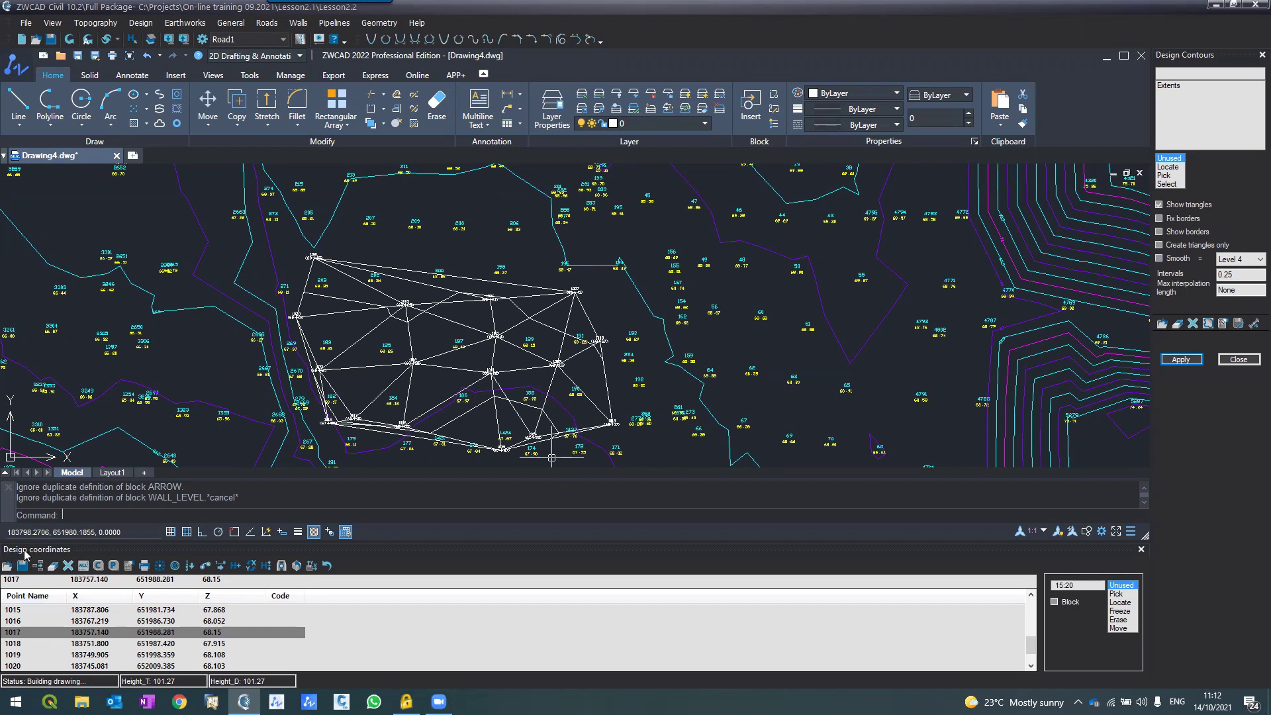
# Reopen the design coordinates table and mark all of its points as a block.
pyautogui.click(91, 25)
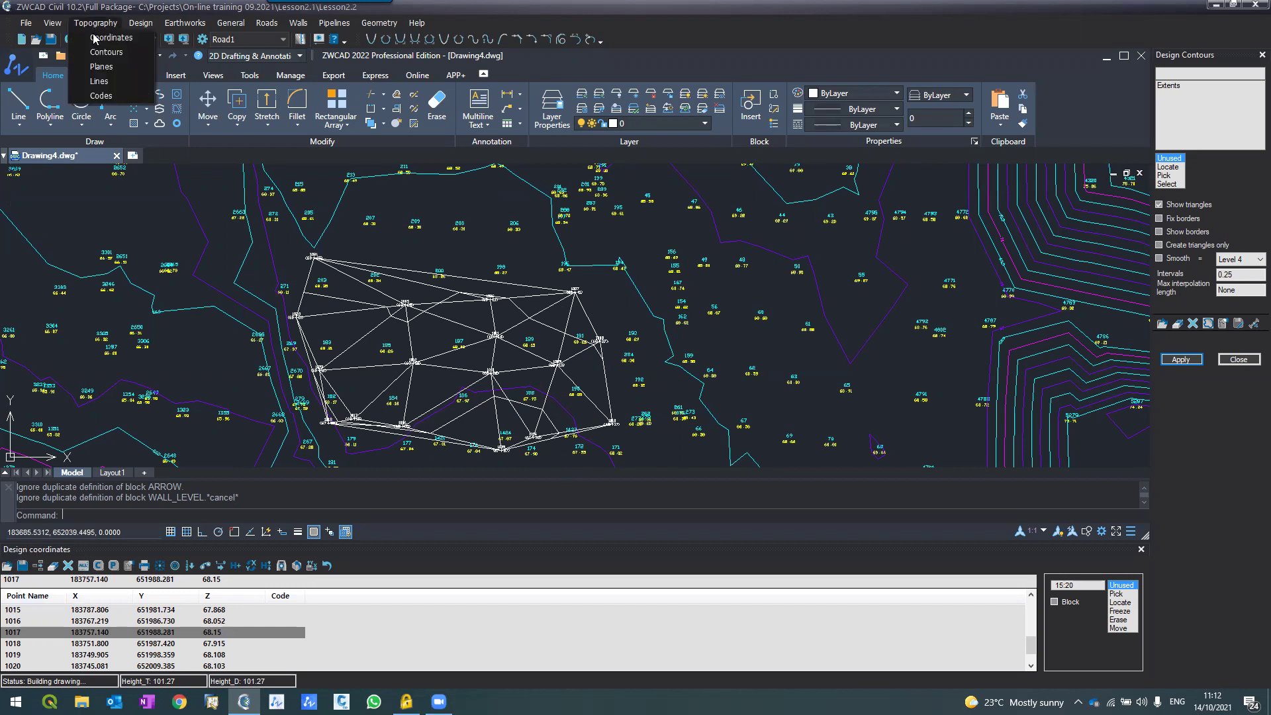
pyautogui.click(96, 37)
pyautogui.click(139, 24)
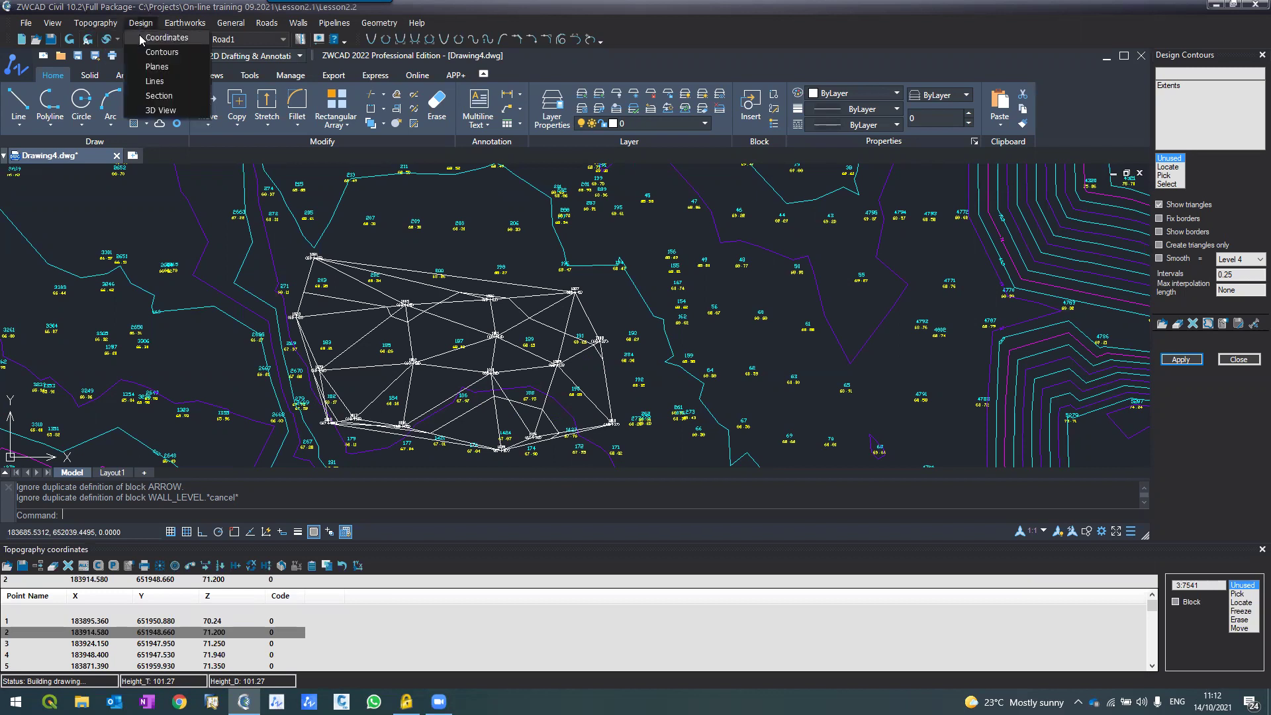
pyautogui.click(143, 66)
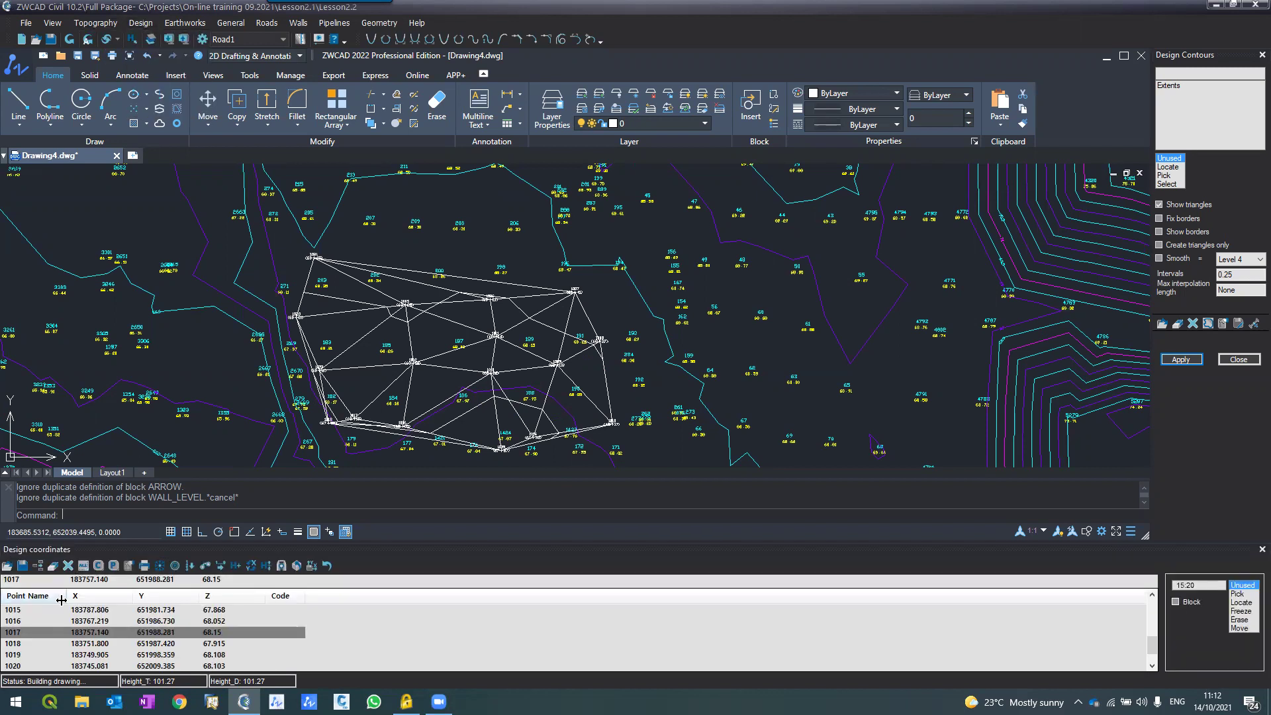
pyautogui.click(85, 576)
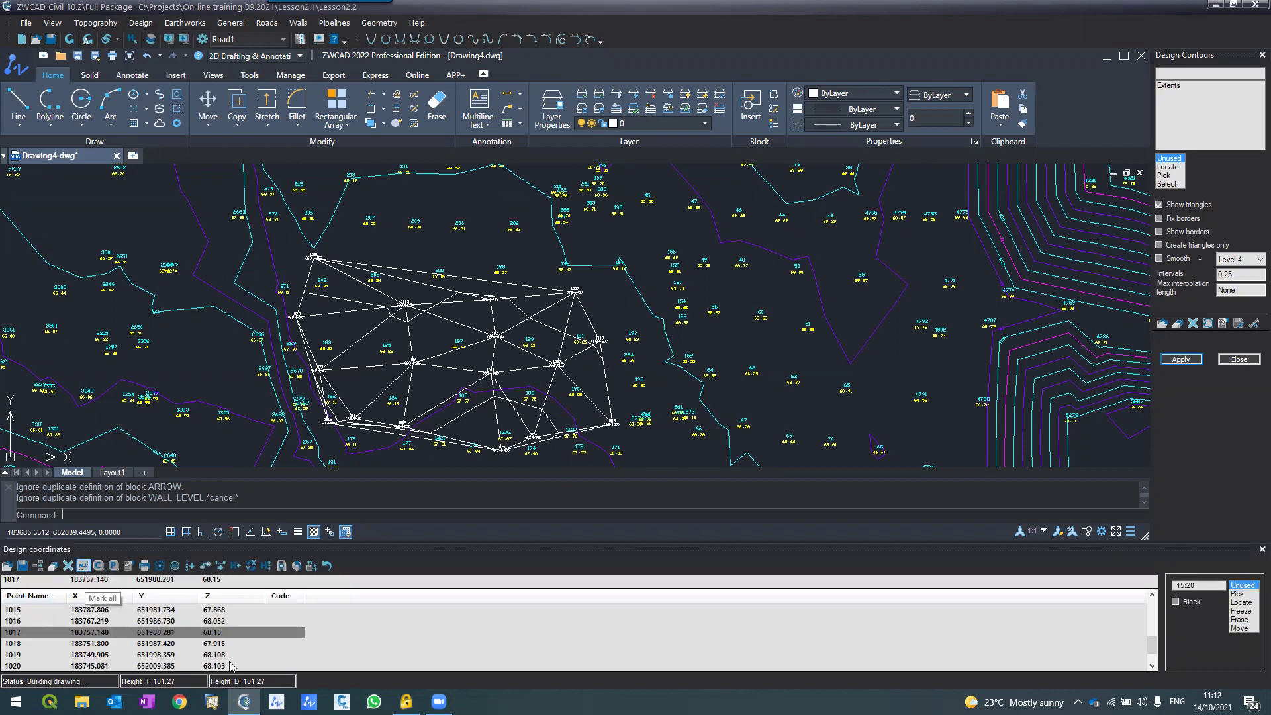
pyautogui.click(1177, 602)
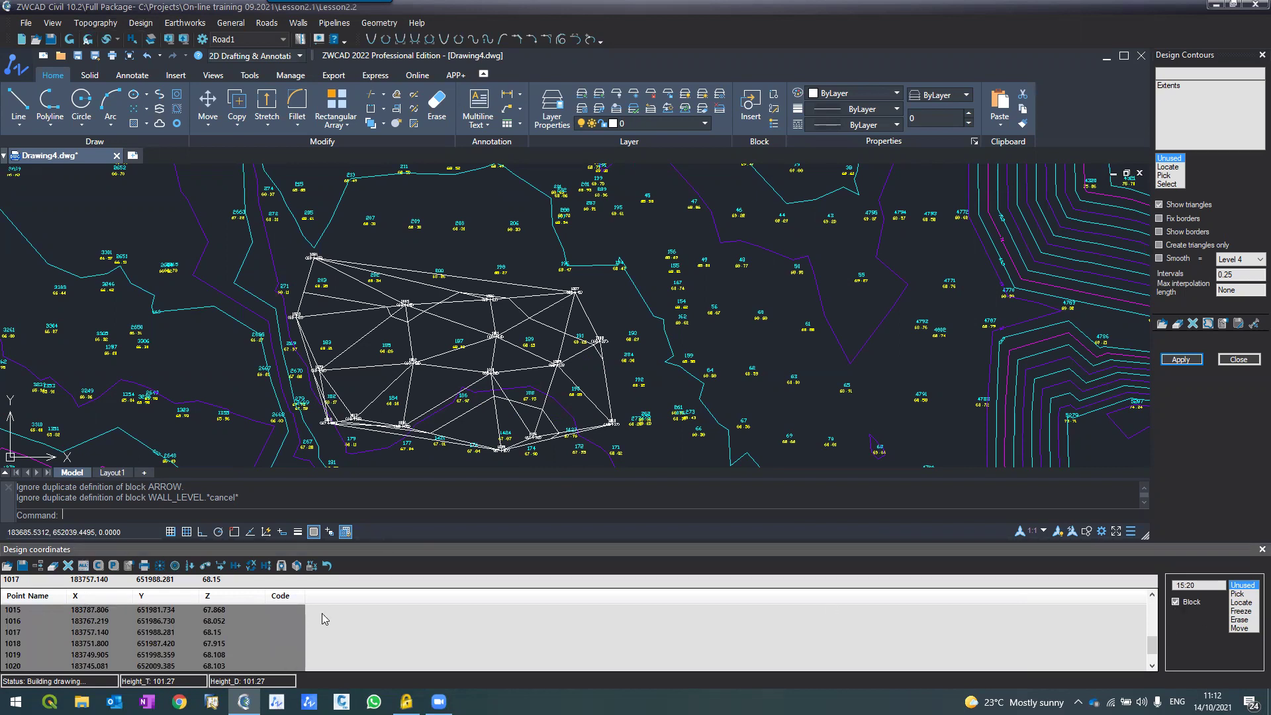
# Apply a height difference (dH) of -5 to the marked design points and update their labels in the drawing.
pyautogui.click(267, 567)
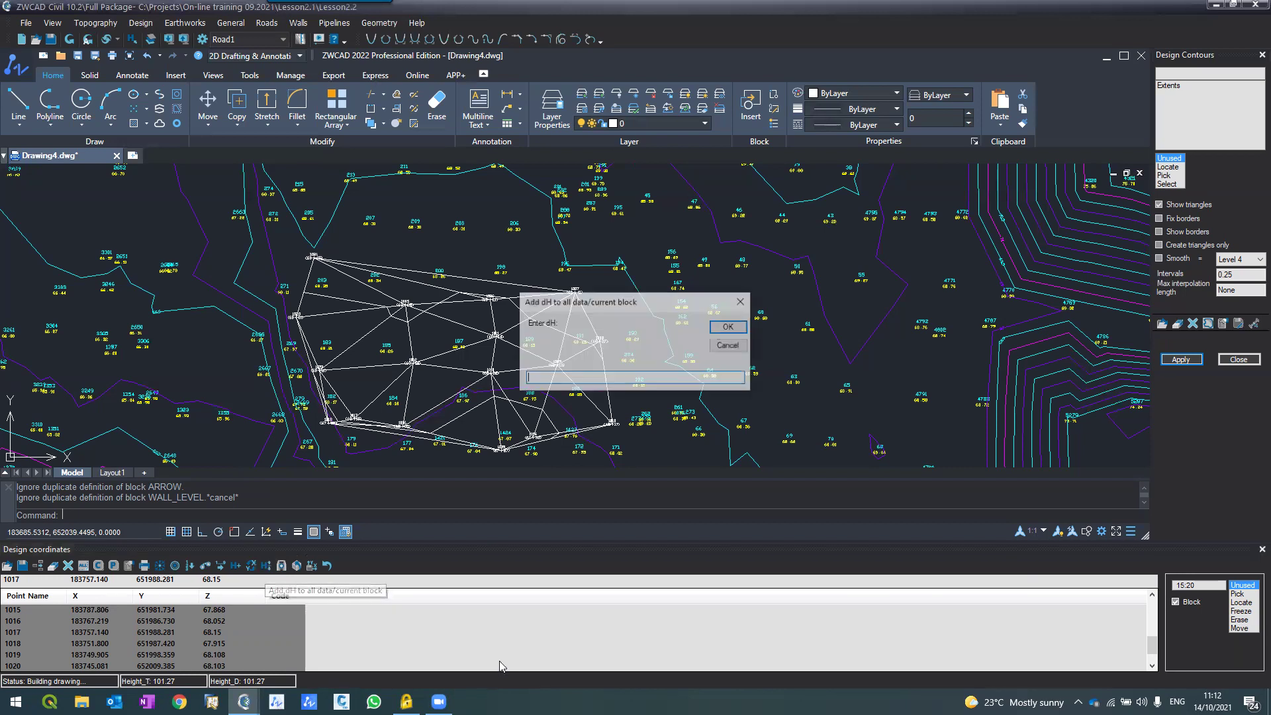
pyautogui.write('-5')
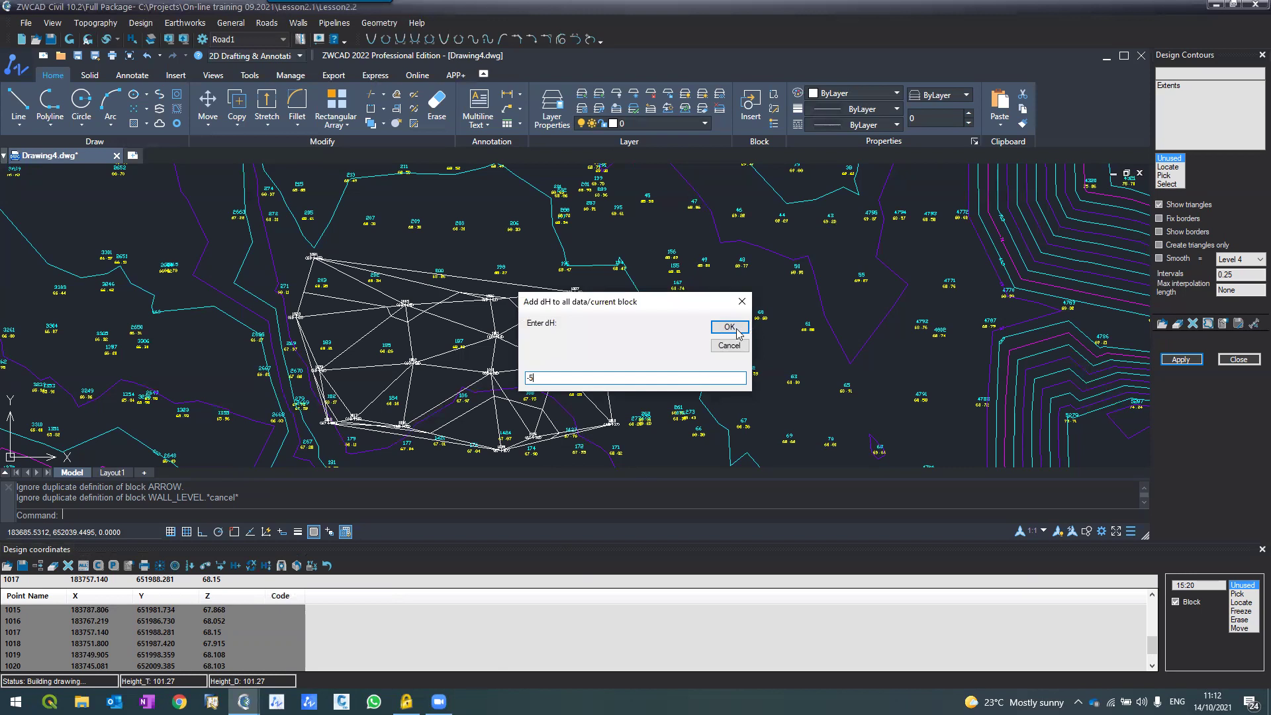
pyautogui.press('Return')
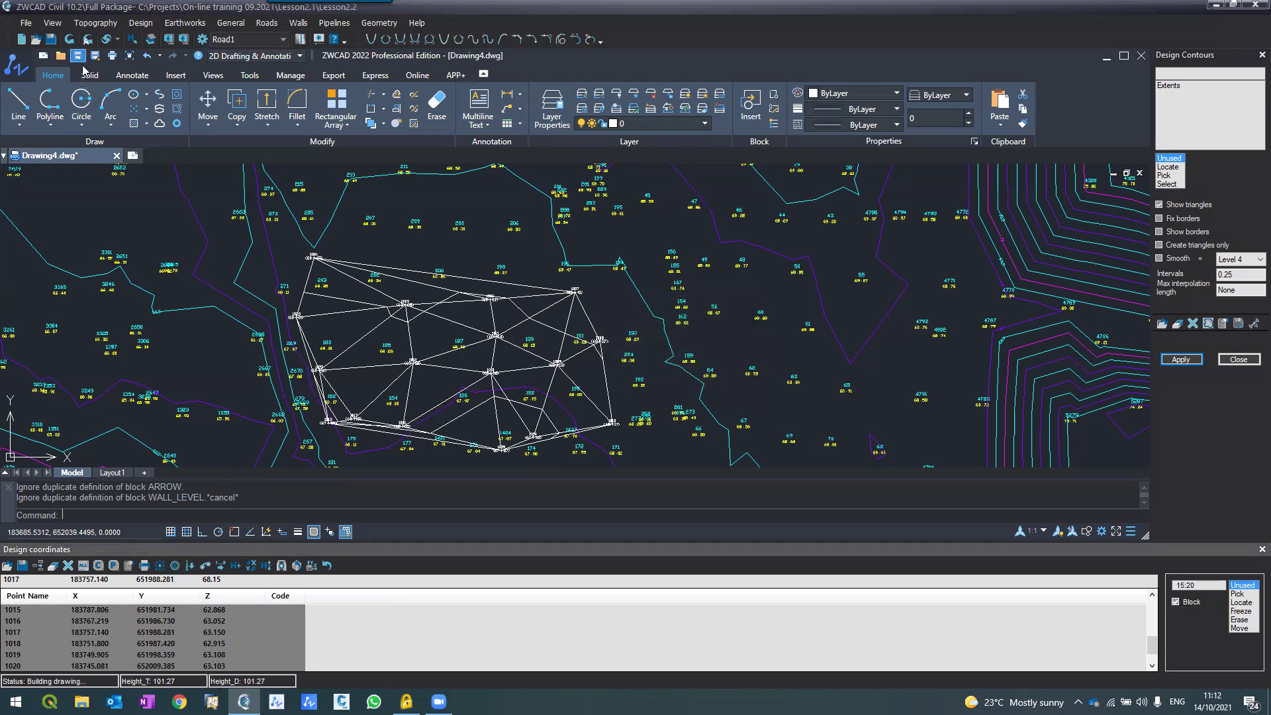
pyautogui.click(69, 39)
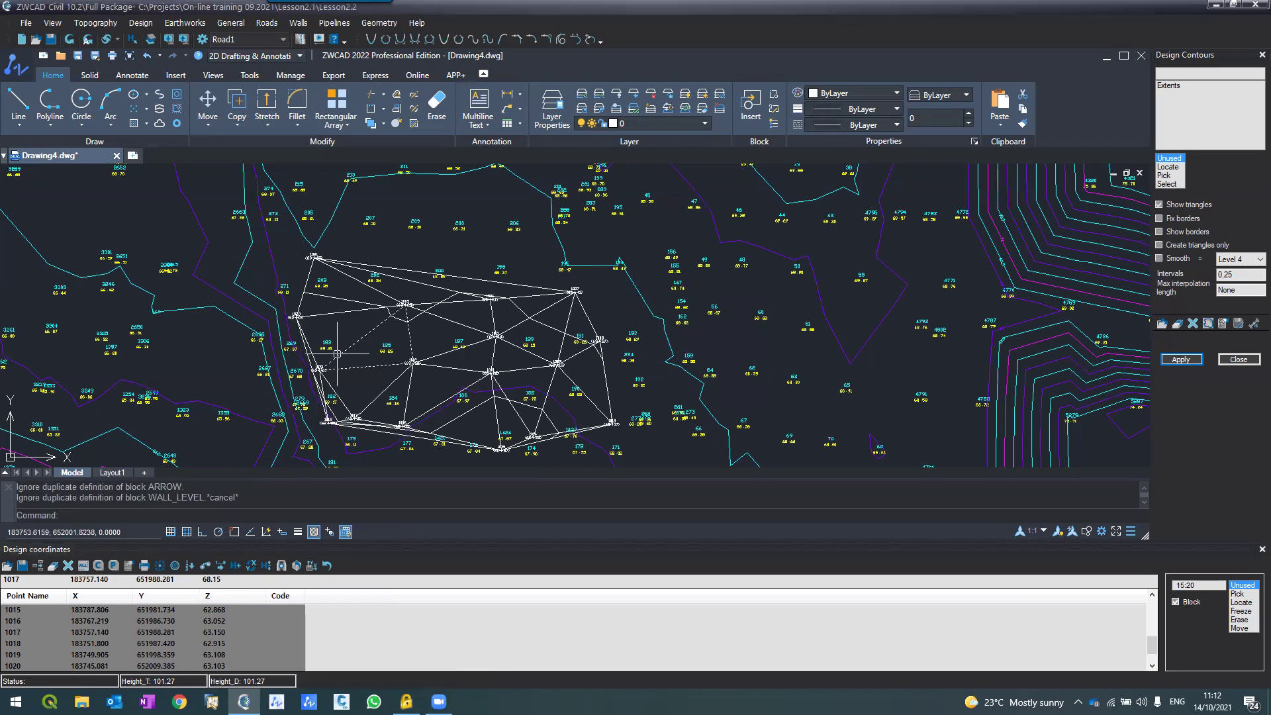
pyautogui.scroll(2, 337, 354)
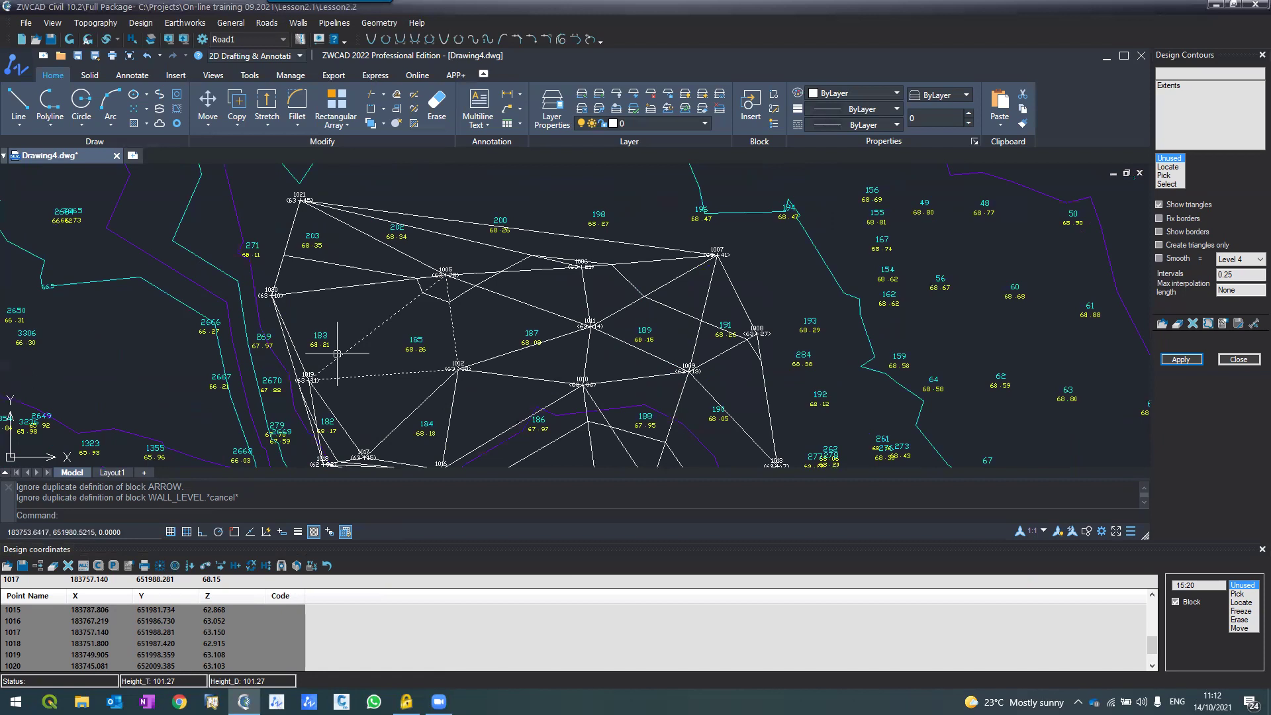
pyautogui.scroll(6, 294, 194)
pyautogui.scroll(-6, 274, 240)
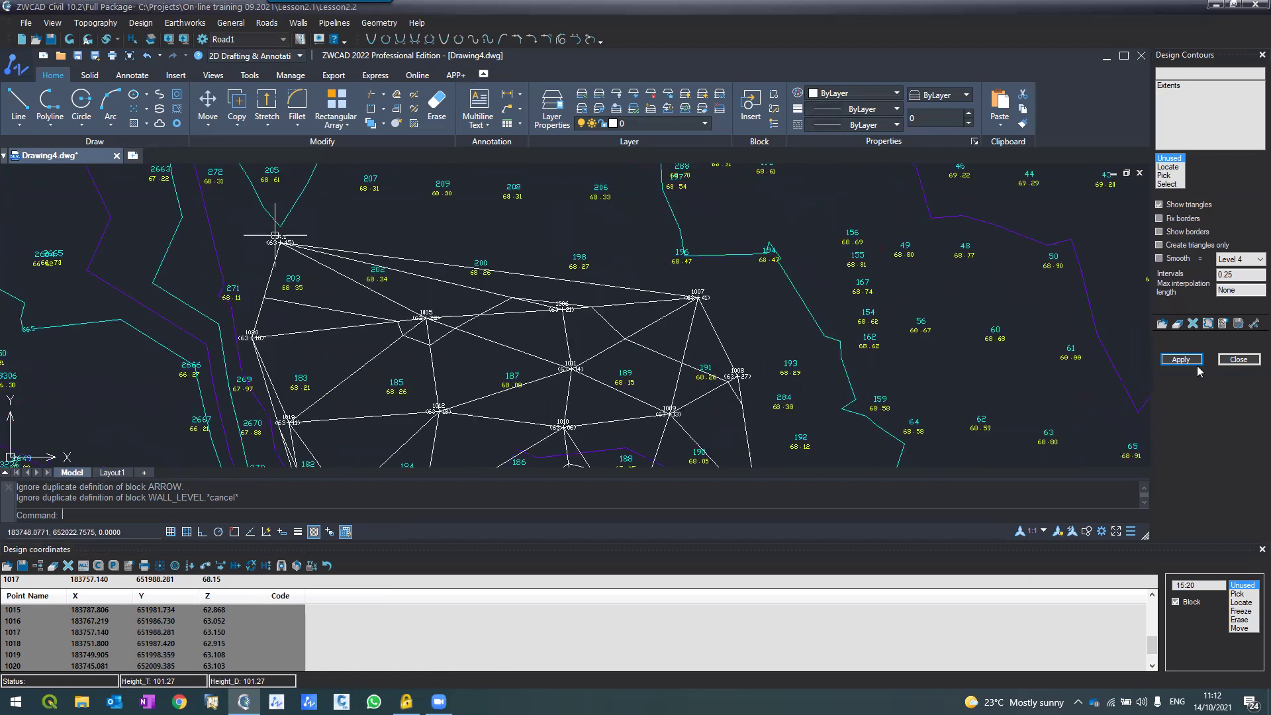
# Regenerate the design contours and triangles from the lowered design points and inspect them against the surrounding terrain.
pyautogui.click(1182, 360)
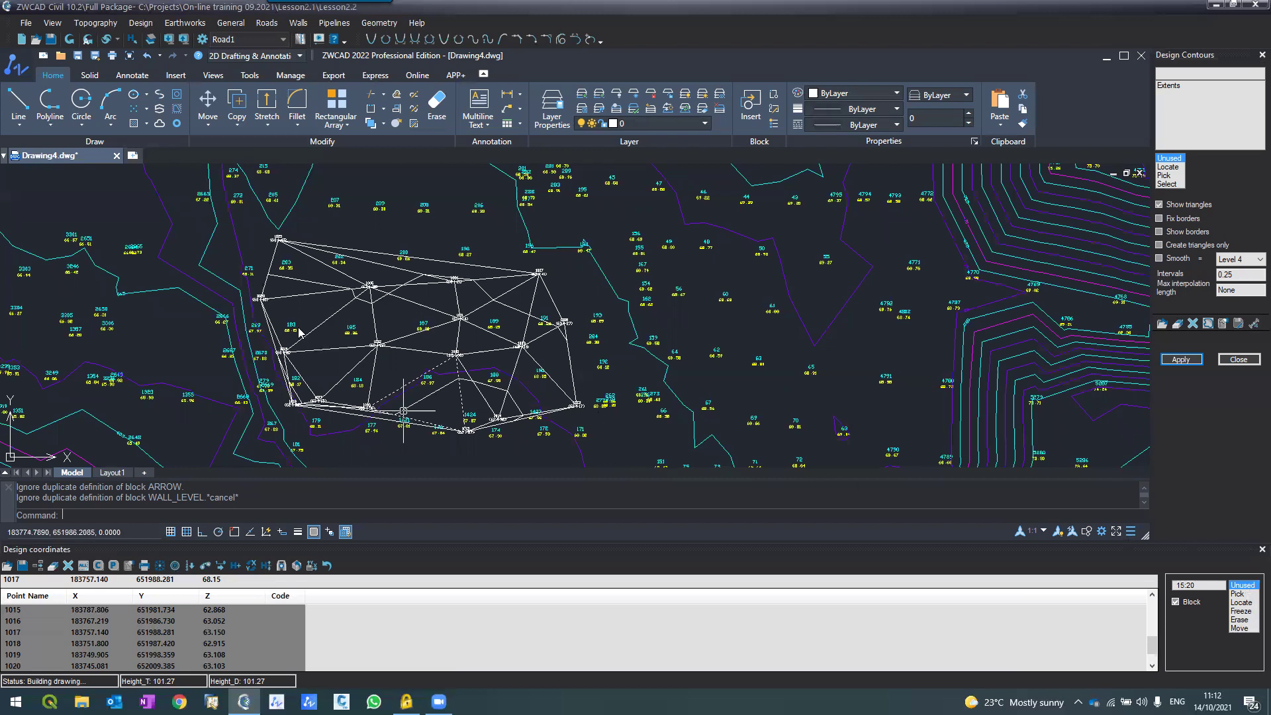
pyautogui.scroll(-2, 421, 317)
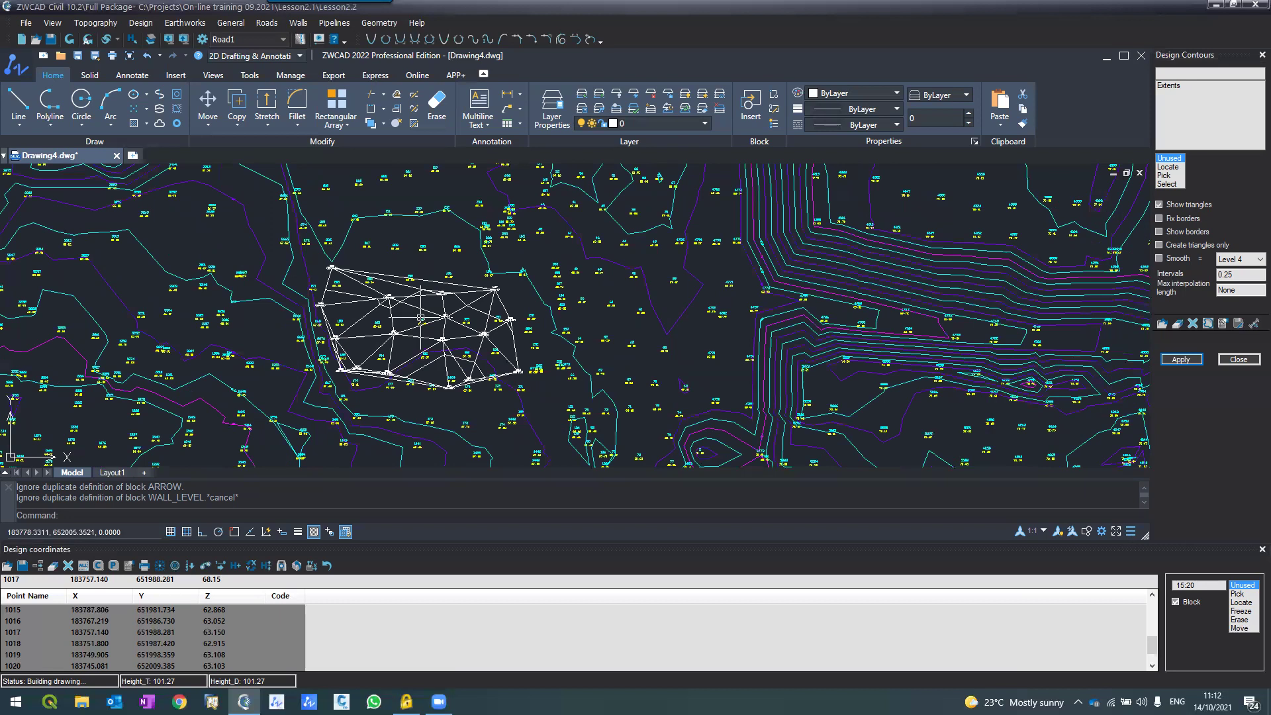
pyautogui.scroll(-2, 302, 291)
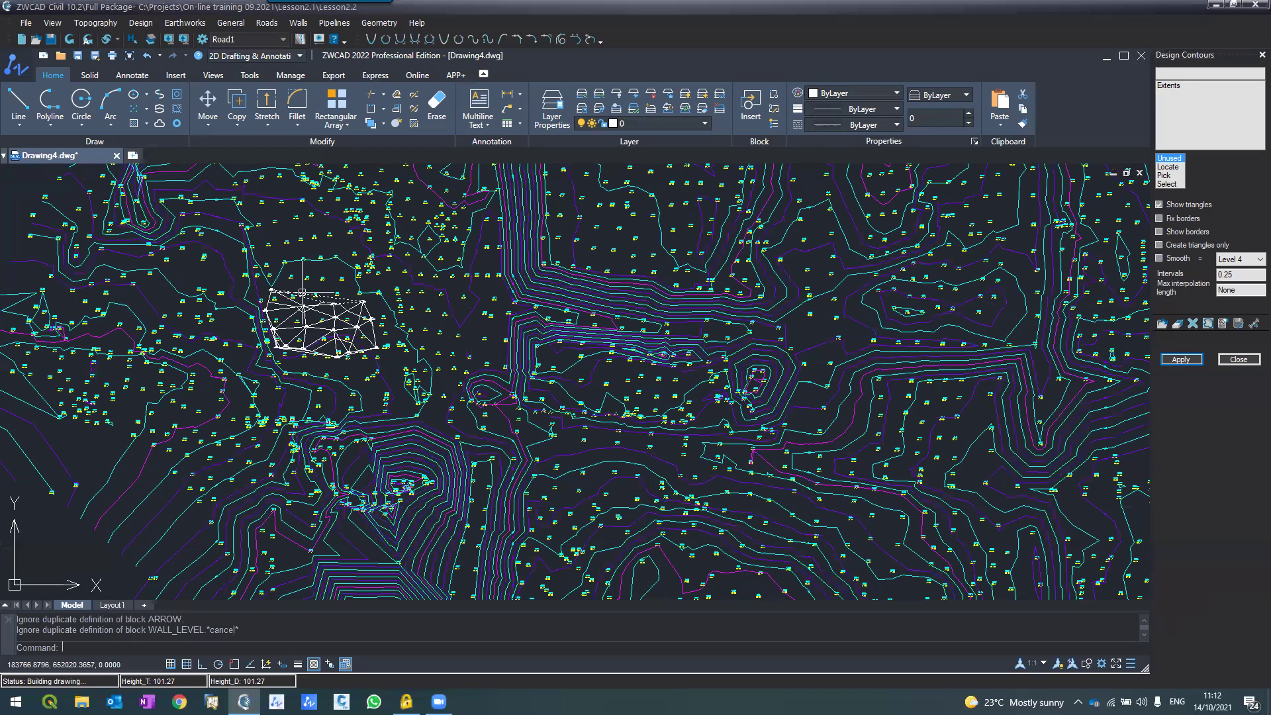
pyautogui.scroll(5, 302, 292)
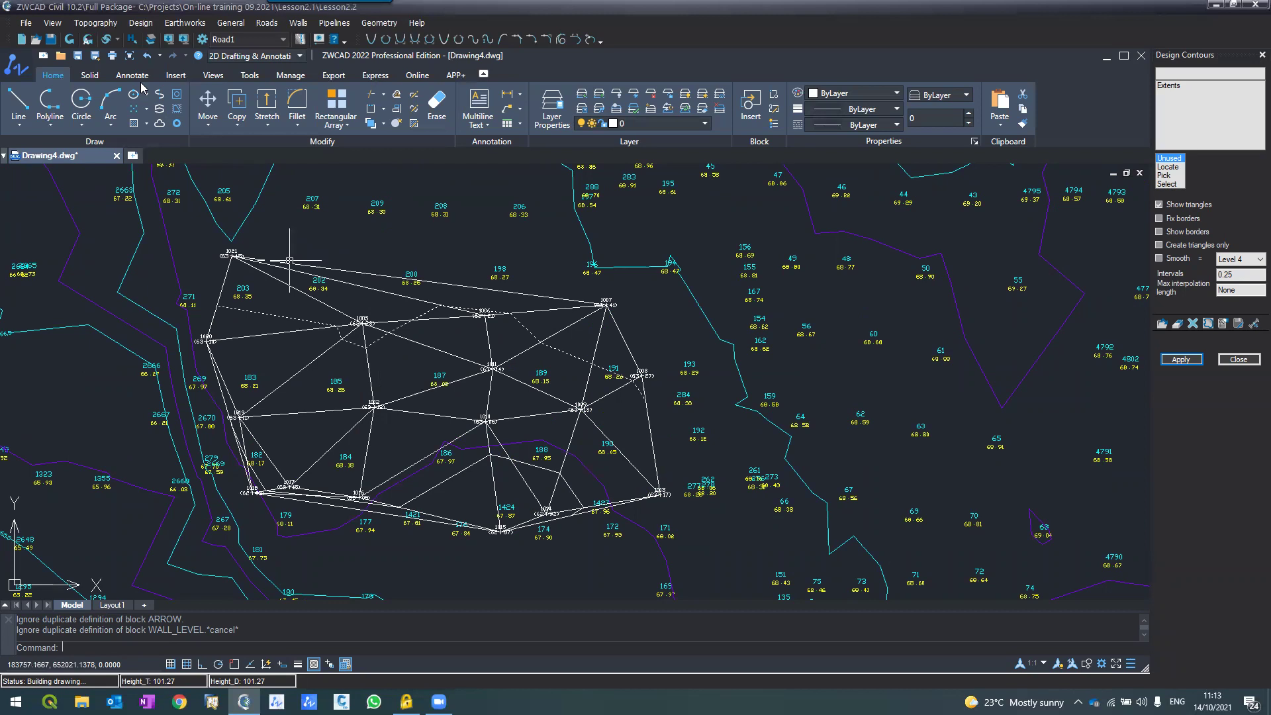
# Calculate the general earthworks between the terrain and the design surface with grid steps of 10 in X and Y.
pyautogui.click(184, 22)
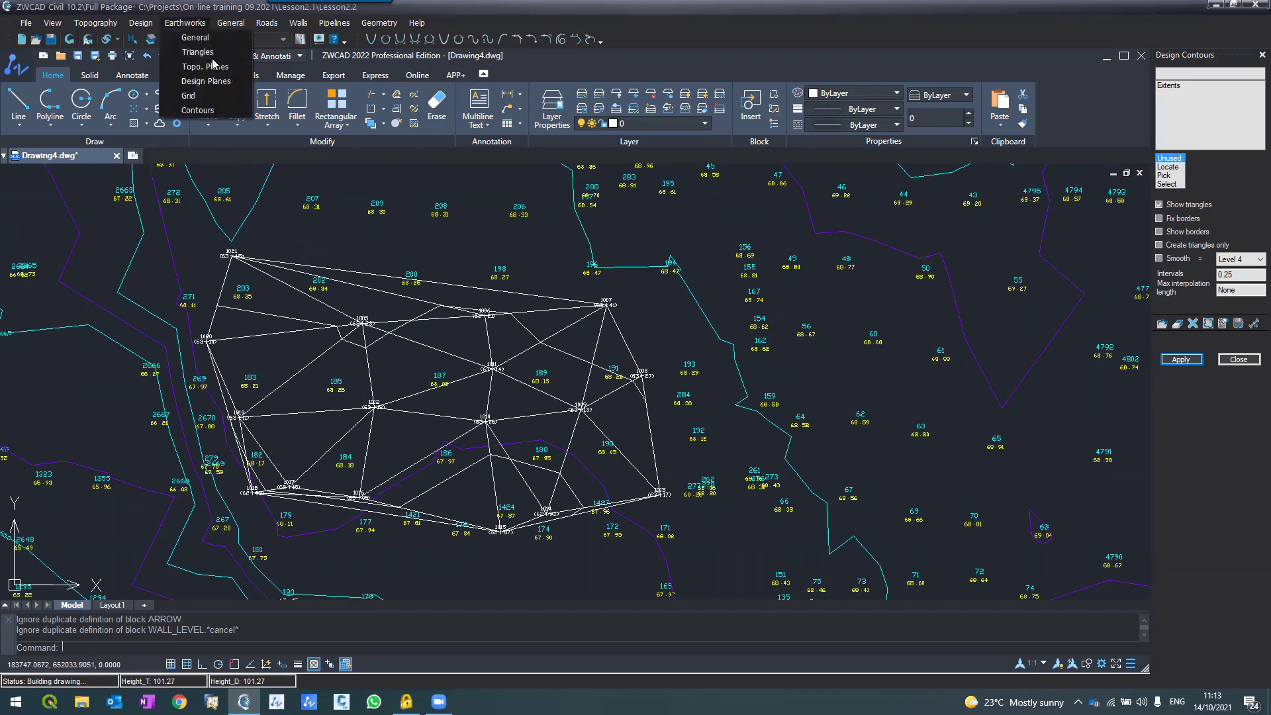
pyautogui.click(196, 38)
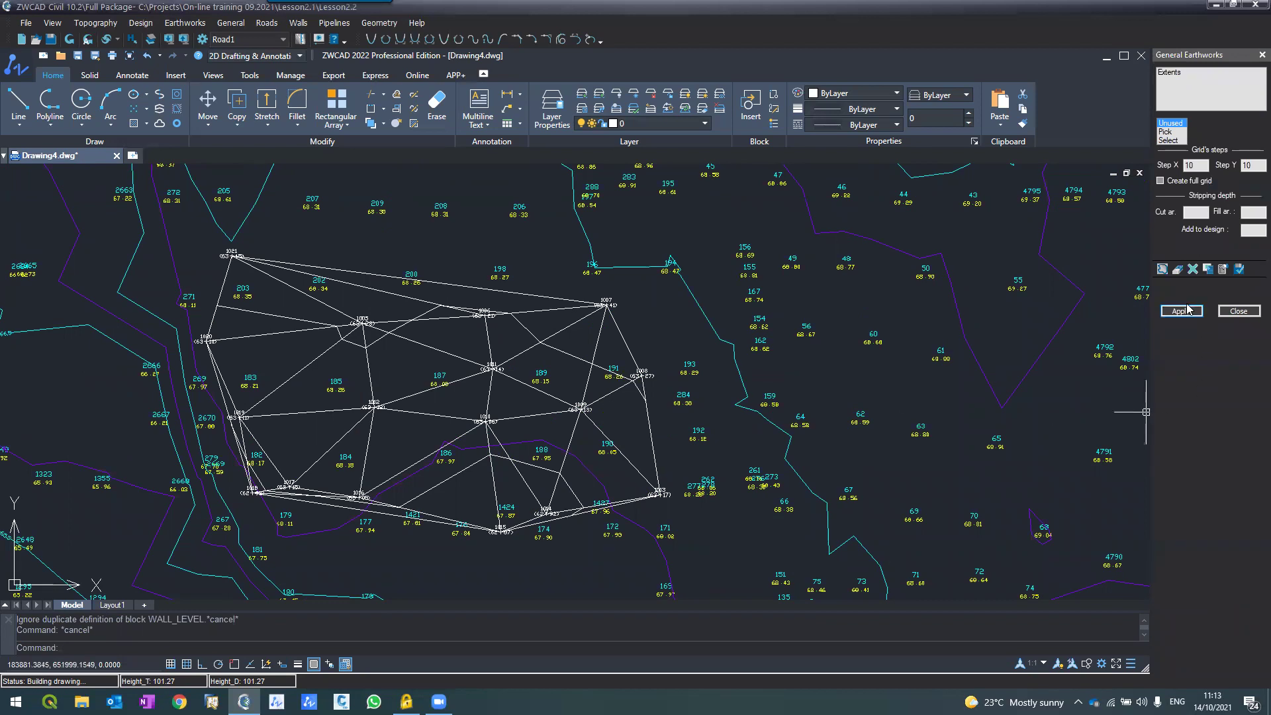
pyautogui.click(1181, 310)
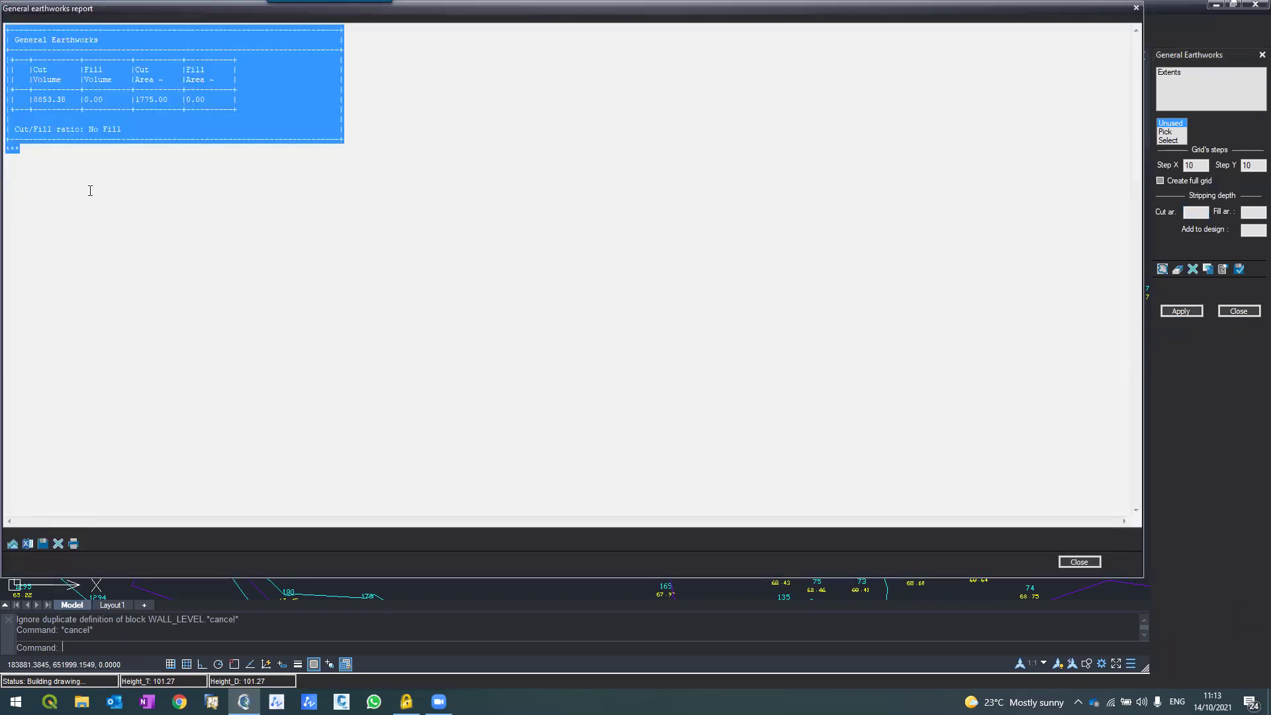
# Examine the cut volume and cut area in the general earthworks report.
pyautogui.click(90, 191)
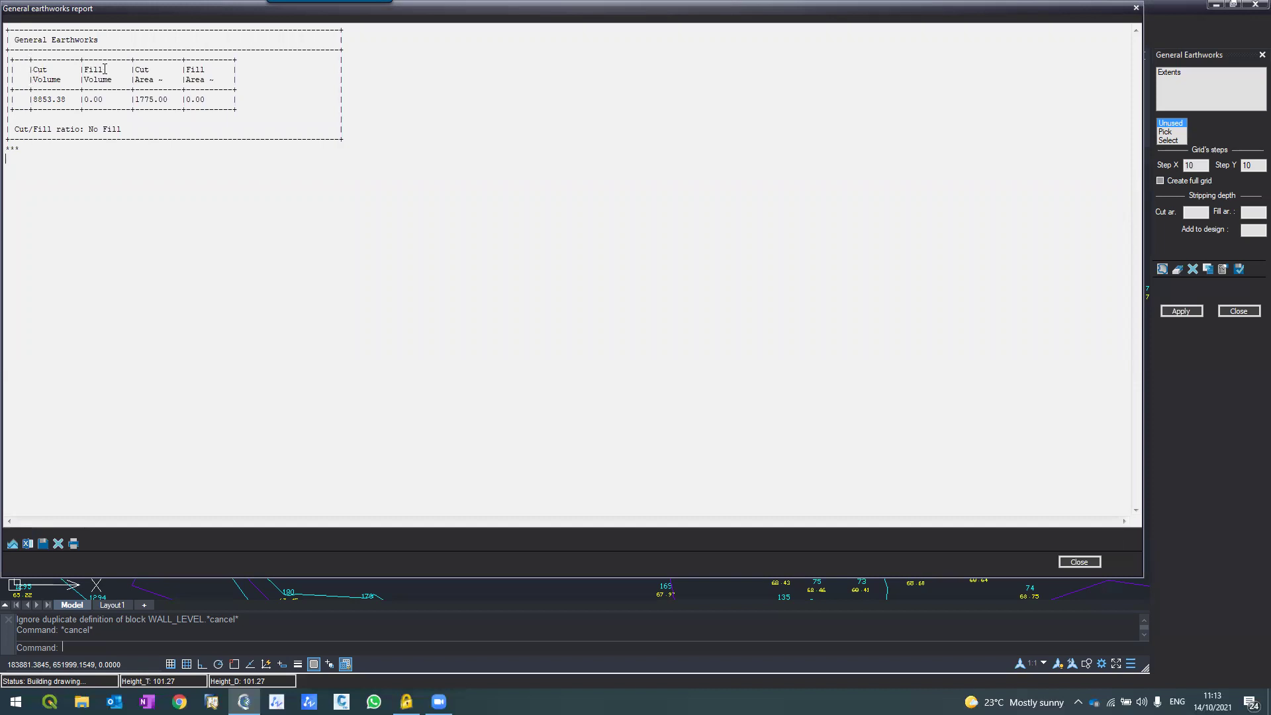
pyautogui.moveTo(41, 78); pyautogui.dragTo(42, 112)
pyautogui.click(33, 101)
pyautogui.moveTo(134, 99); pyautogui.dragTo(171, 100)
# Export the general earthworks report to Excel and inspect its cut volume column.
pyautogui.click(47, 534)
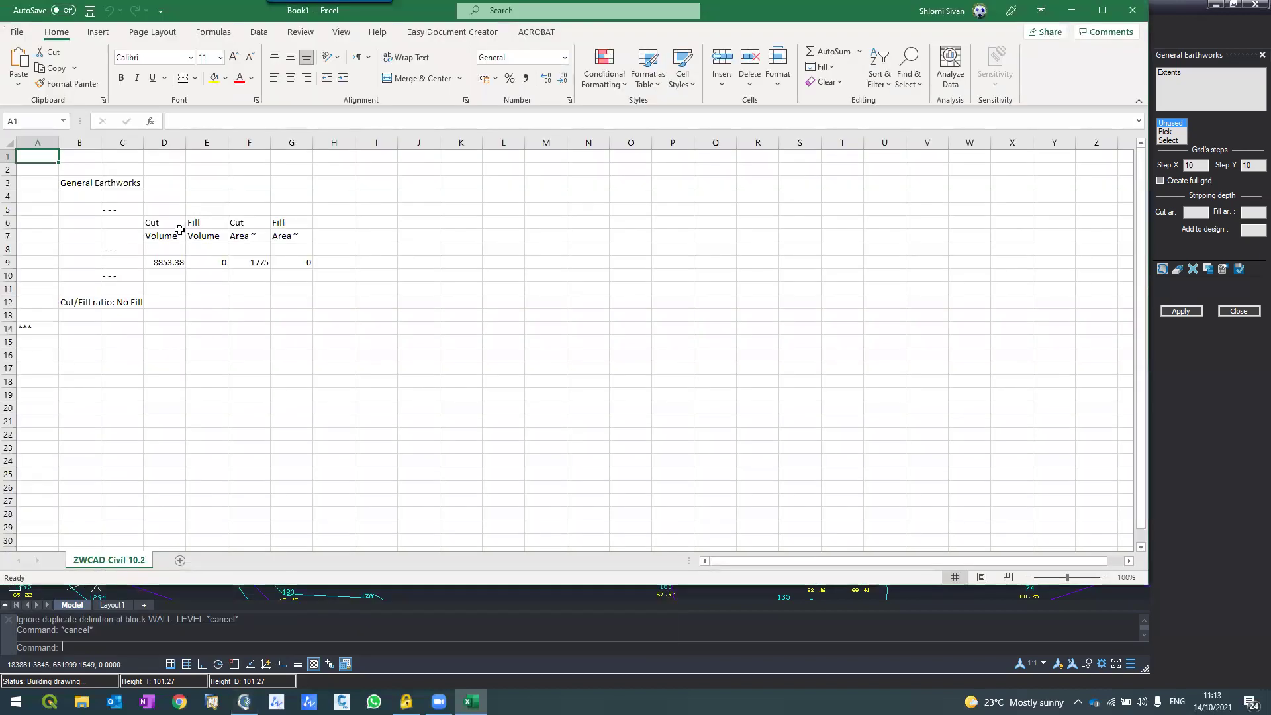
pyautogui.keyDown('ctrl'); pyautogui.scroll(1, 179, 231); pyautogui.keyUp('ctrl')
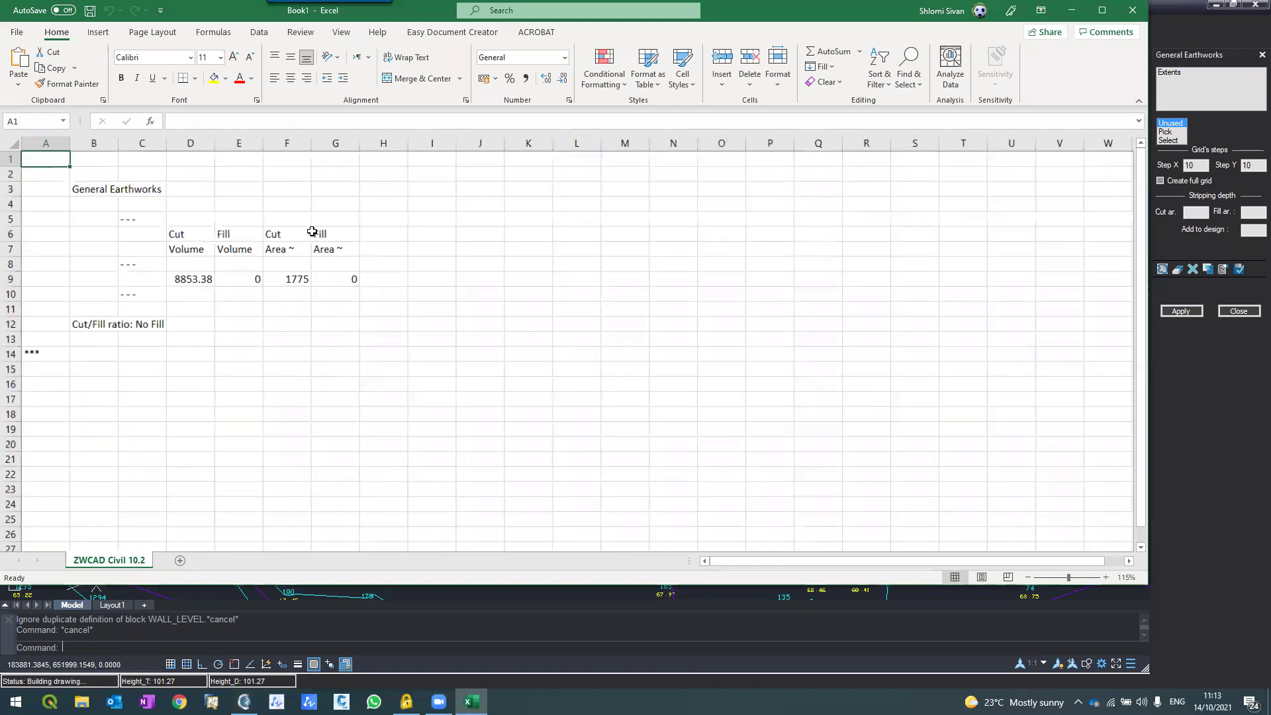
pyautogui.keyDown('ctrl'); pyautogui.scroll(1, 311, 242); pyautogui.keyUp('ctrl')
pyautogui.moveTo(216, 247); pyautogui.dragTo(216, 301)
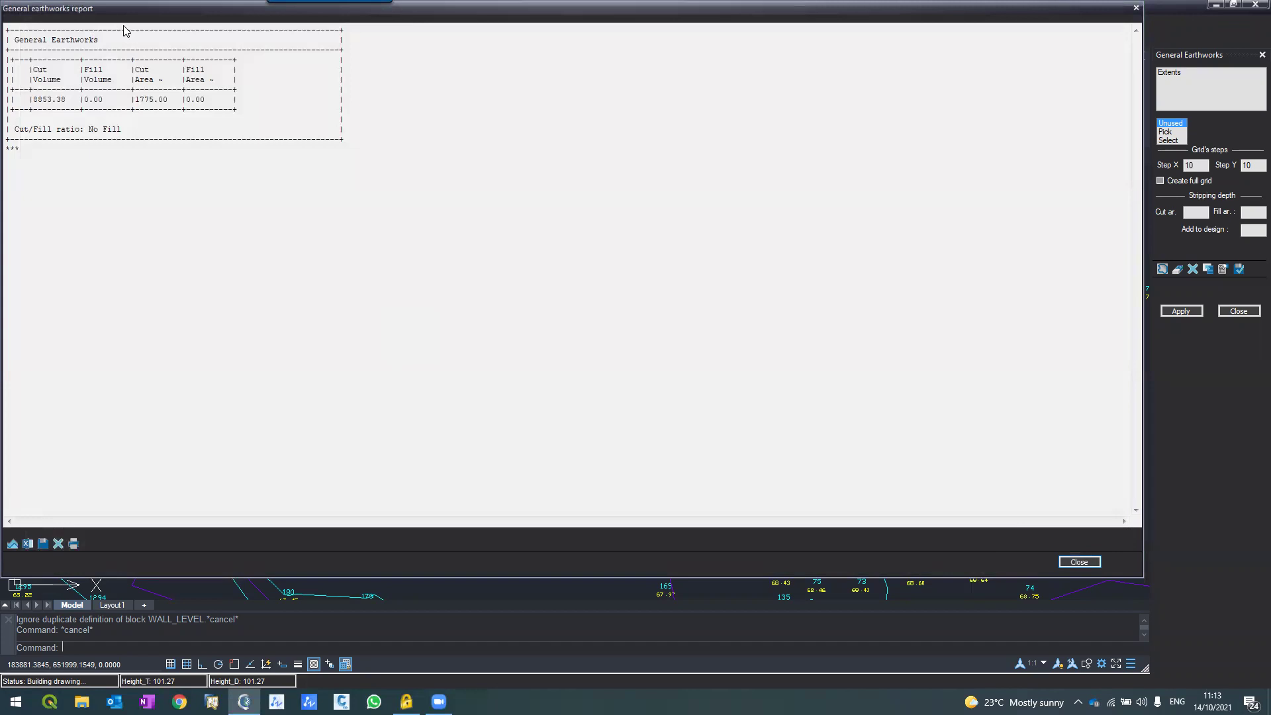
# Recalculate the general earthworks with a full grid created at steps of 10 in X and Y.
pyautogui.click(1079, 562)
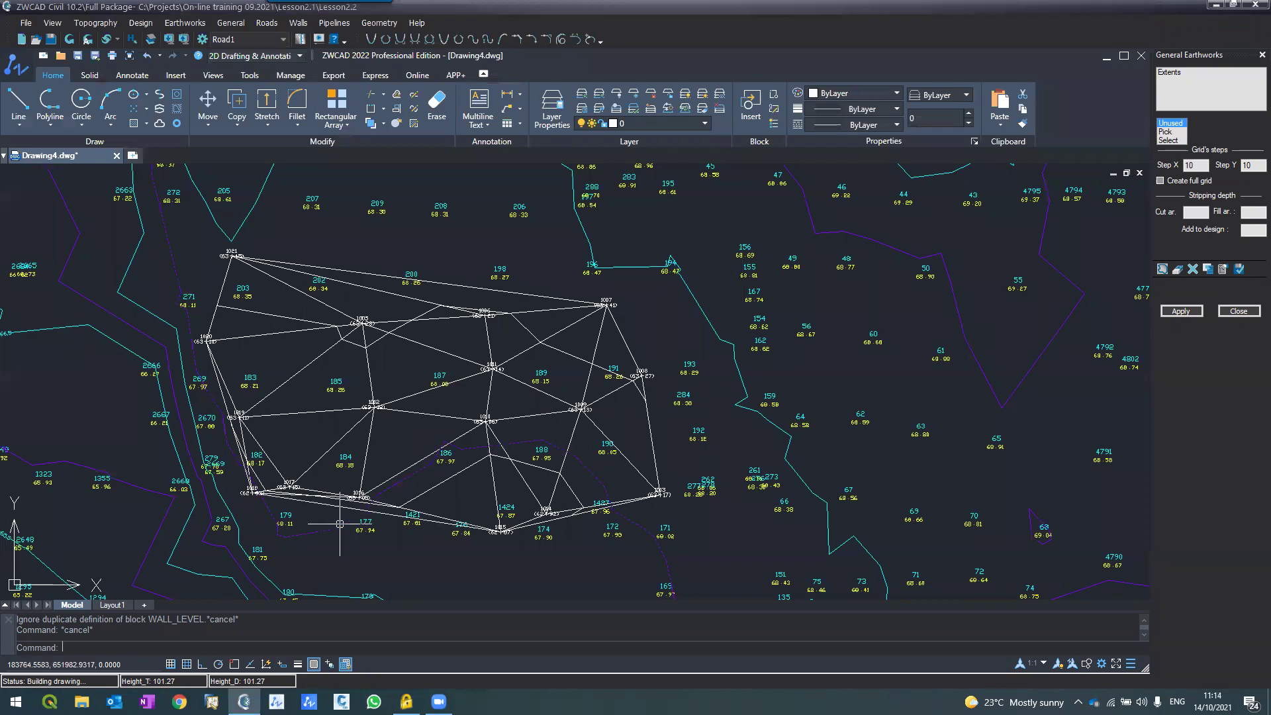
pyautogui.scroll(2, 339, 524)
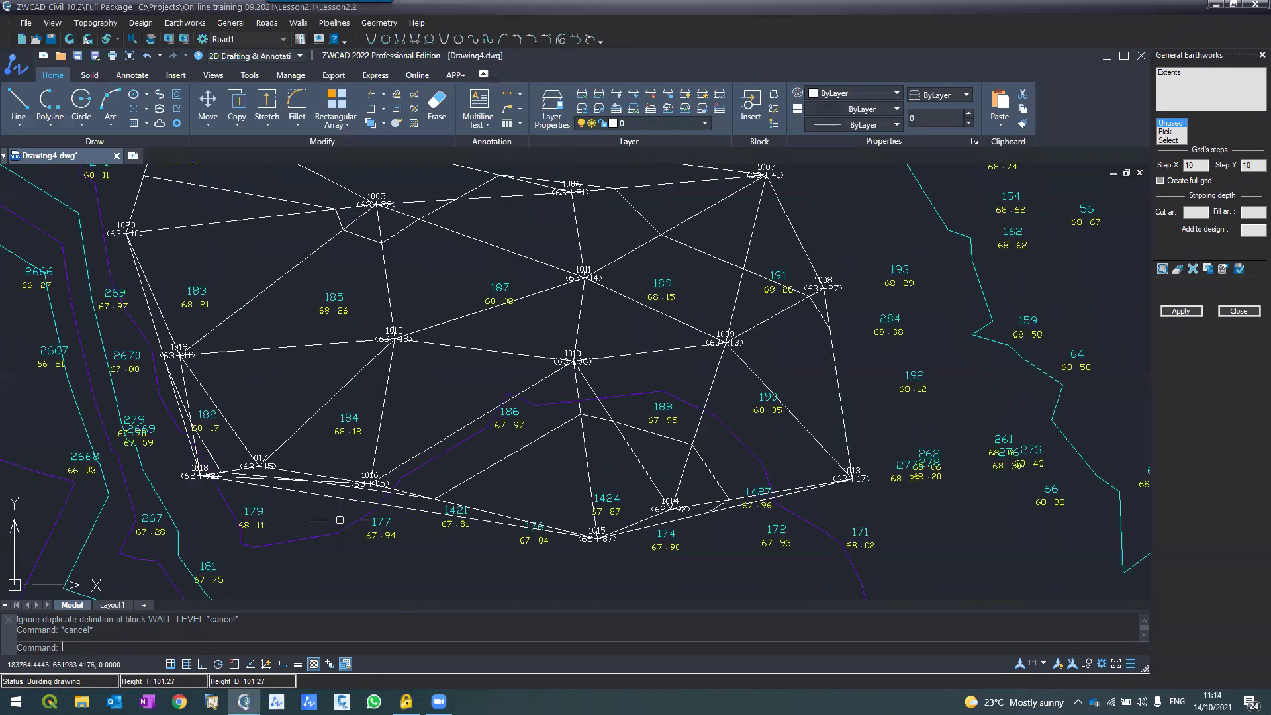
pyautogui.scroll(-2, 339, 521)
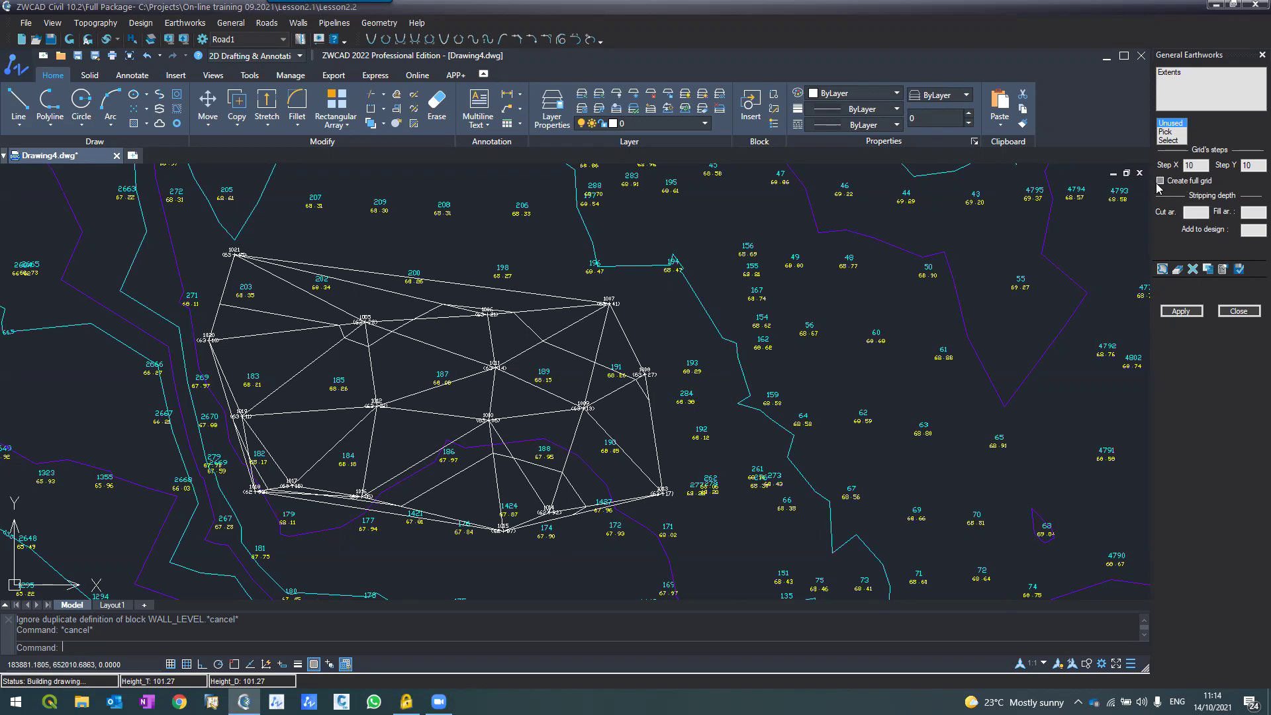
pyautogui.click(184, 24)
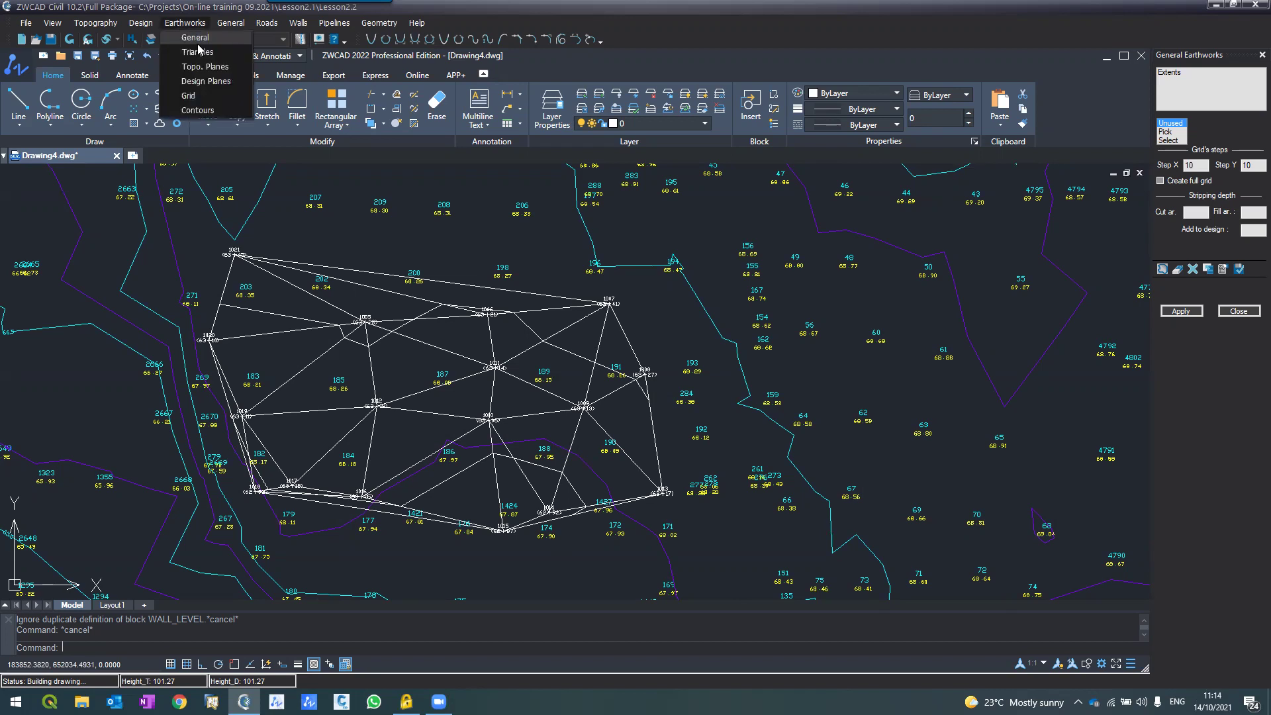
pyautogui.click(197, 40)
pyautogui.click(1161, 180)
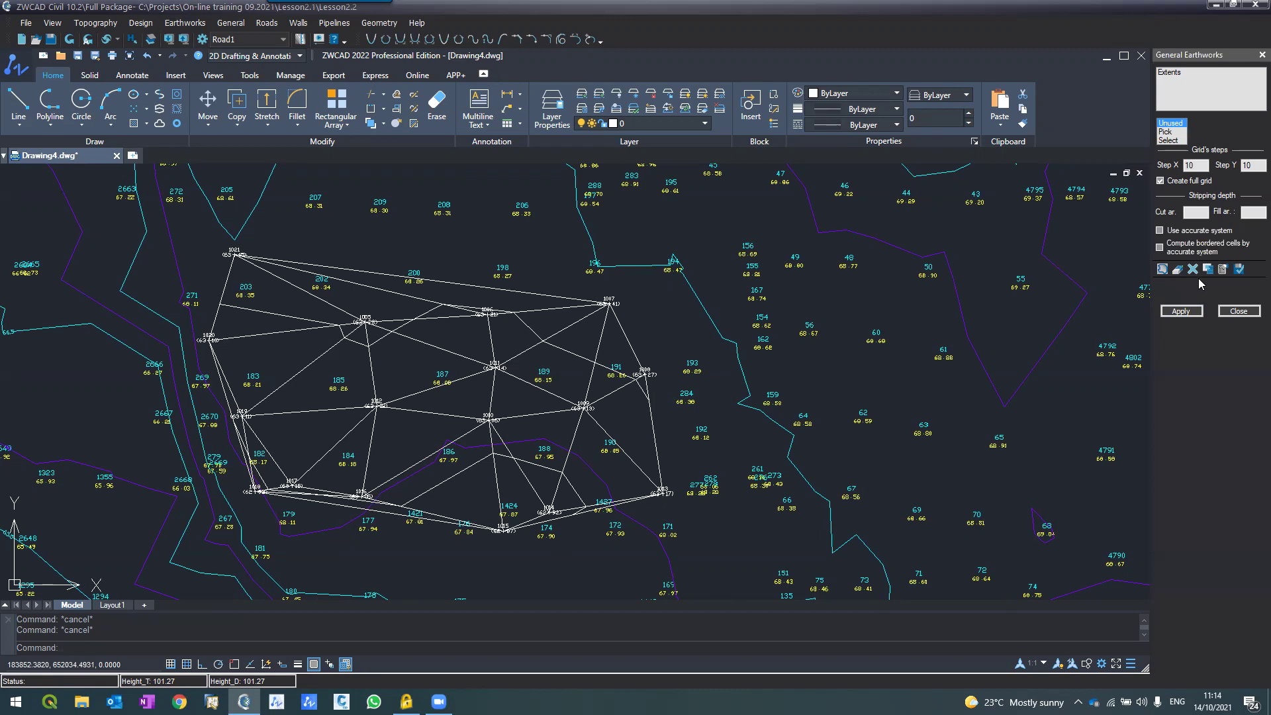
pyautogui.doubleClick(1196, 166)
pyautogui.click(1176, 314)
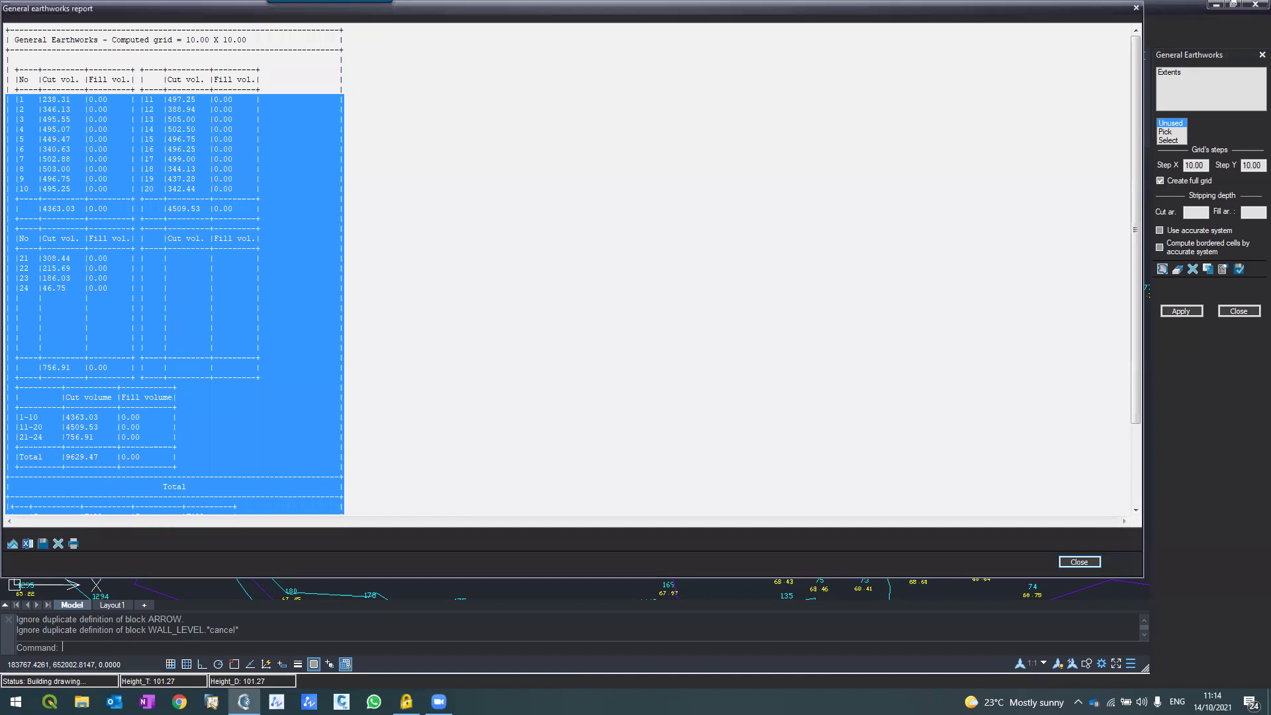
pyautogui.click(1079, 562)
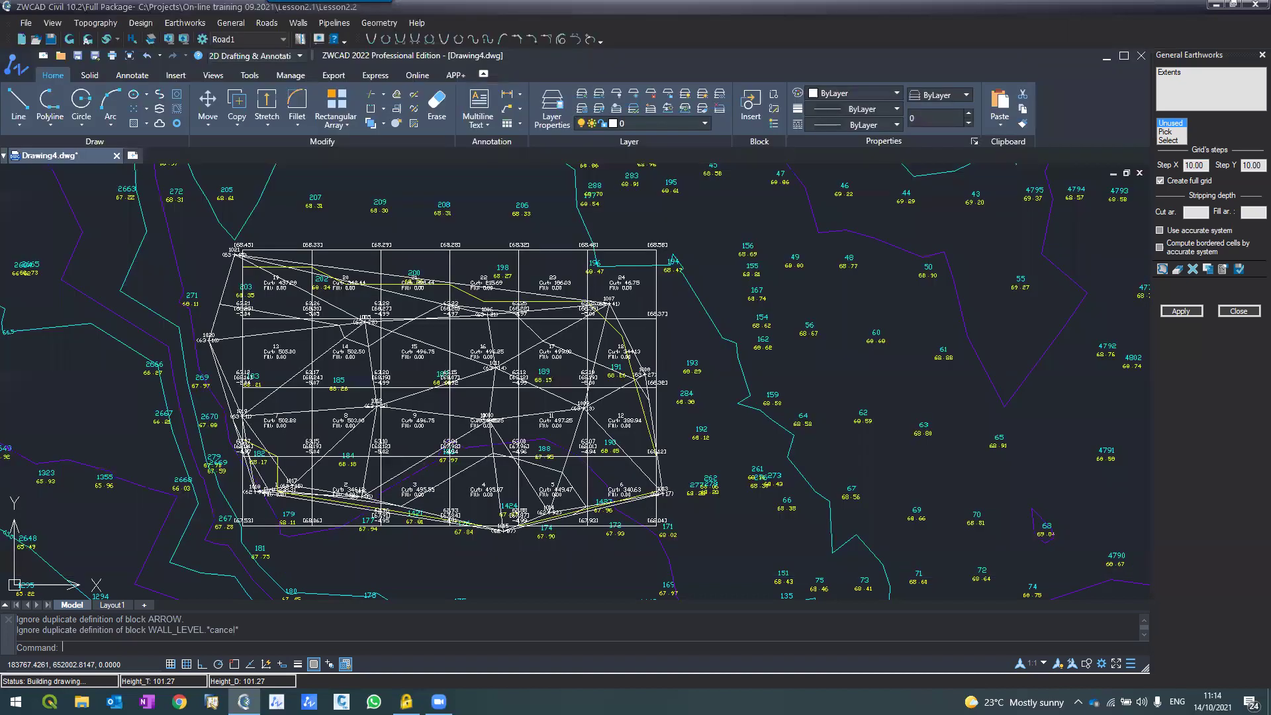
# Set the colour of layers genEW, genEWdata, genEWdataDesign, genEWdataNegative and genEWdataTopo to green.
pyautogui.scroll(2, 312, 477)
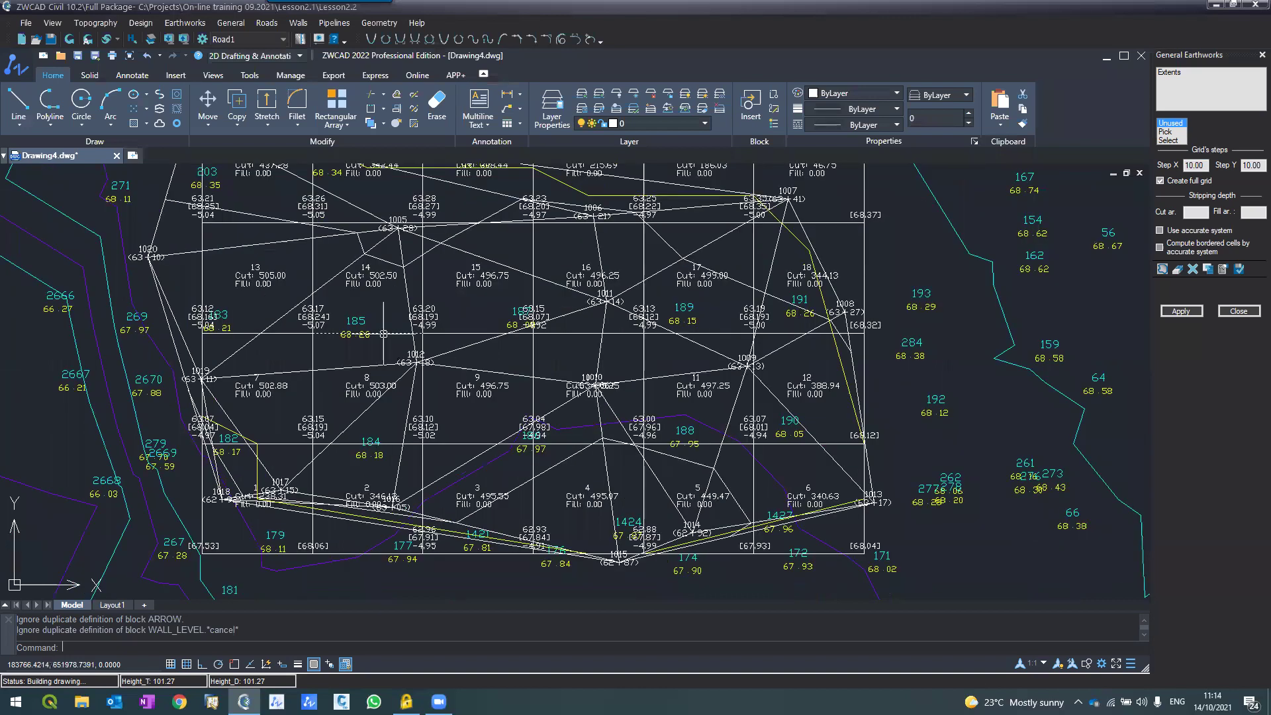
pyautogui.click(455, 554)
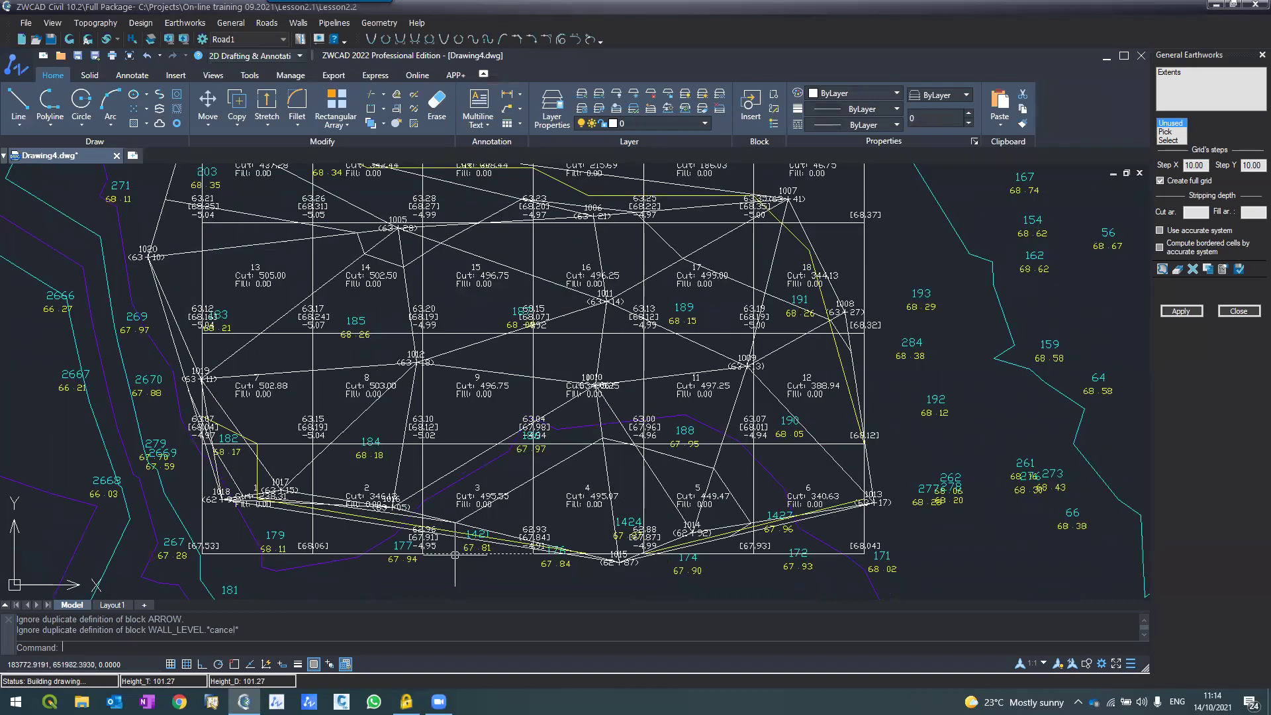
pyautogui.click(552, 122)
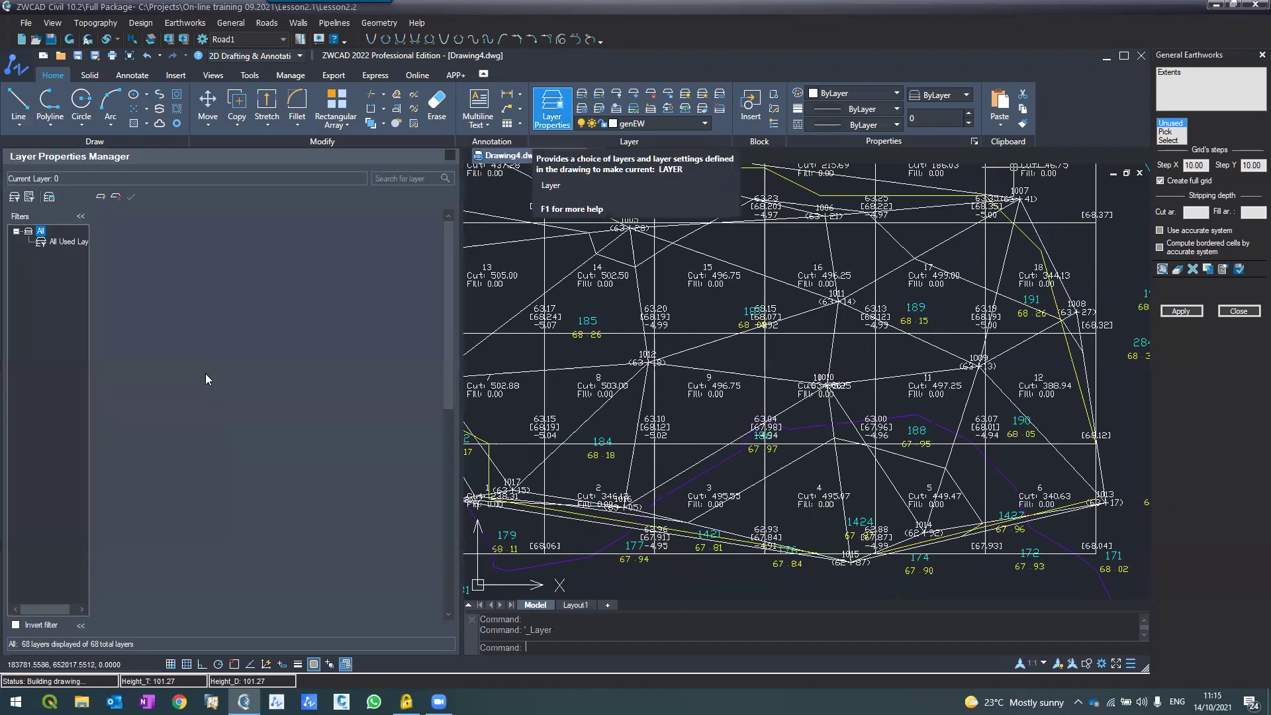
pyautogui.scroll(-6, 143, 473)
pyautogui.click(145, 470)
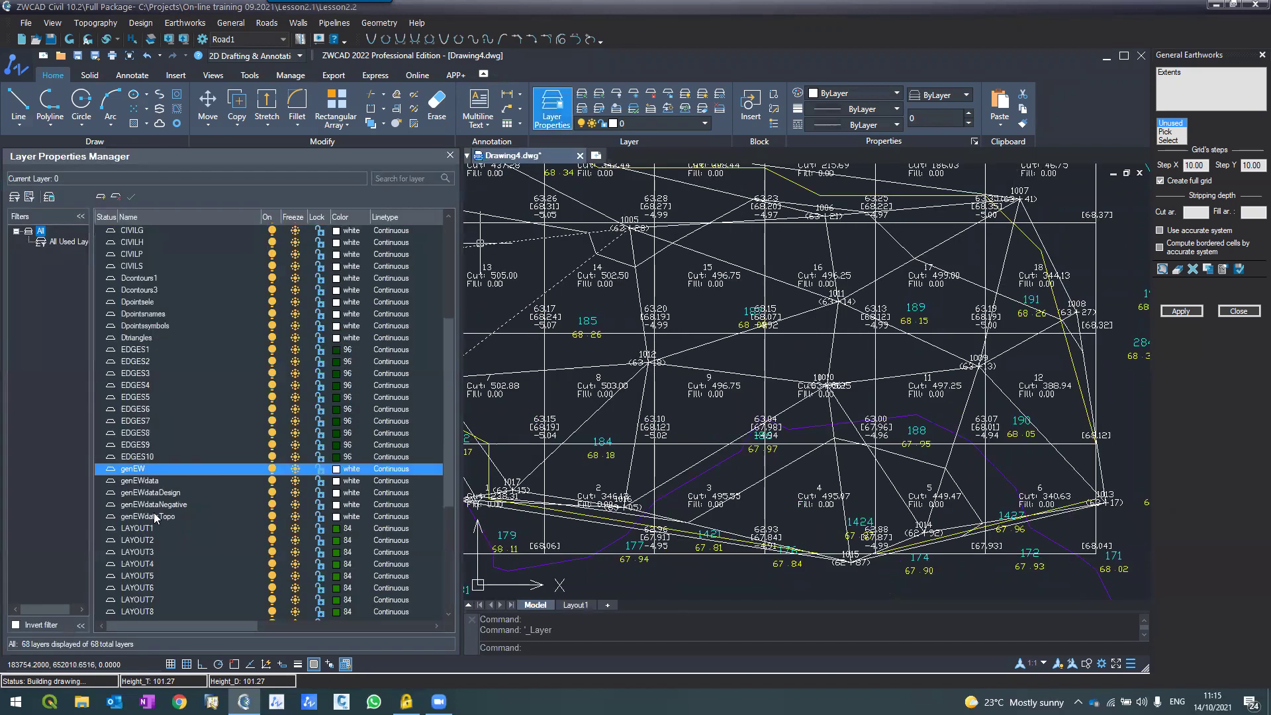
pyautogui.keyDown('shift'); pyautogui.click(205, 516); pyautogui.keyUp('shift')
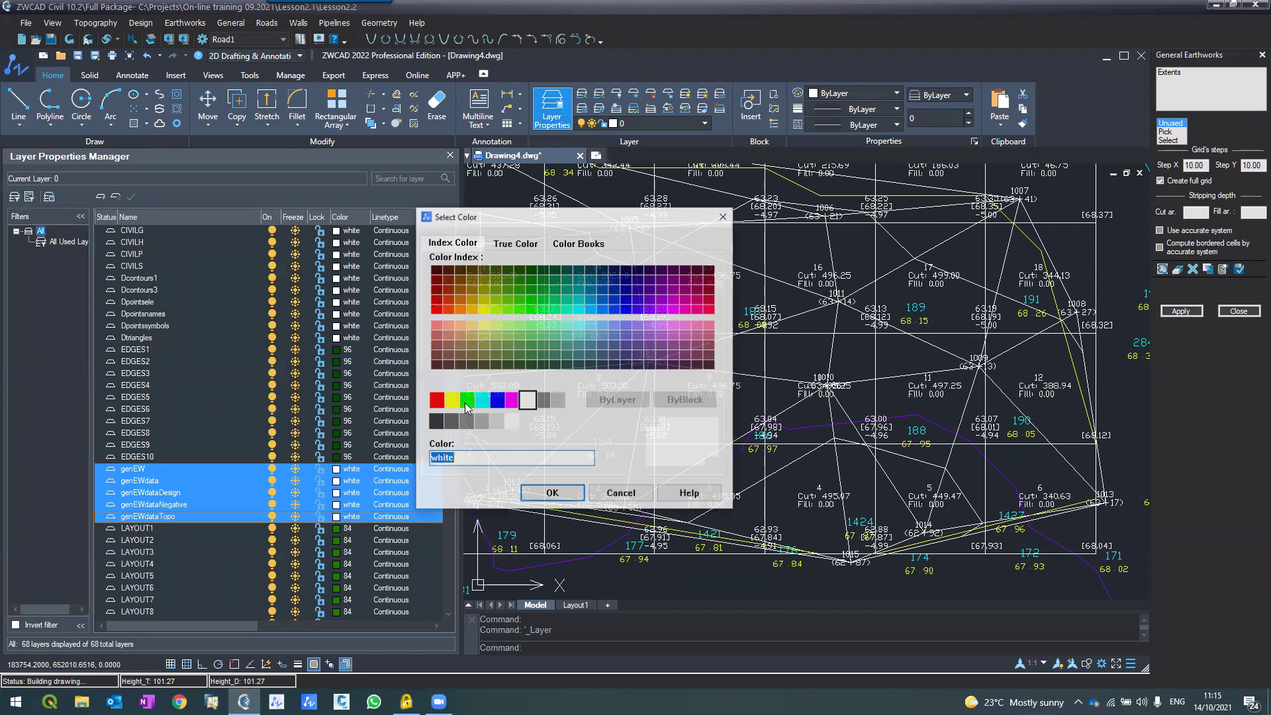
pyautogui.write('green')
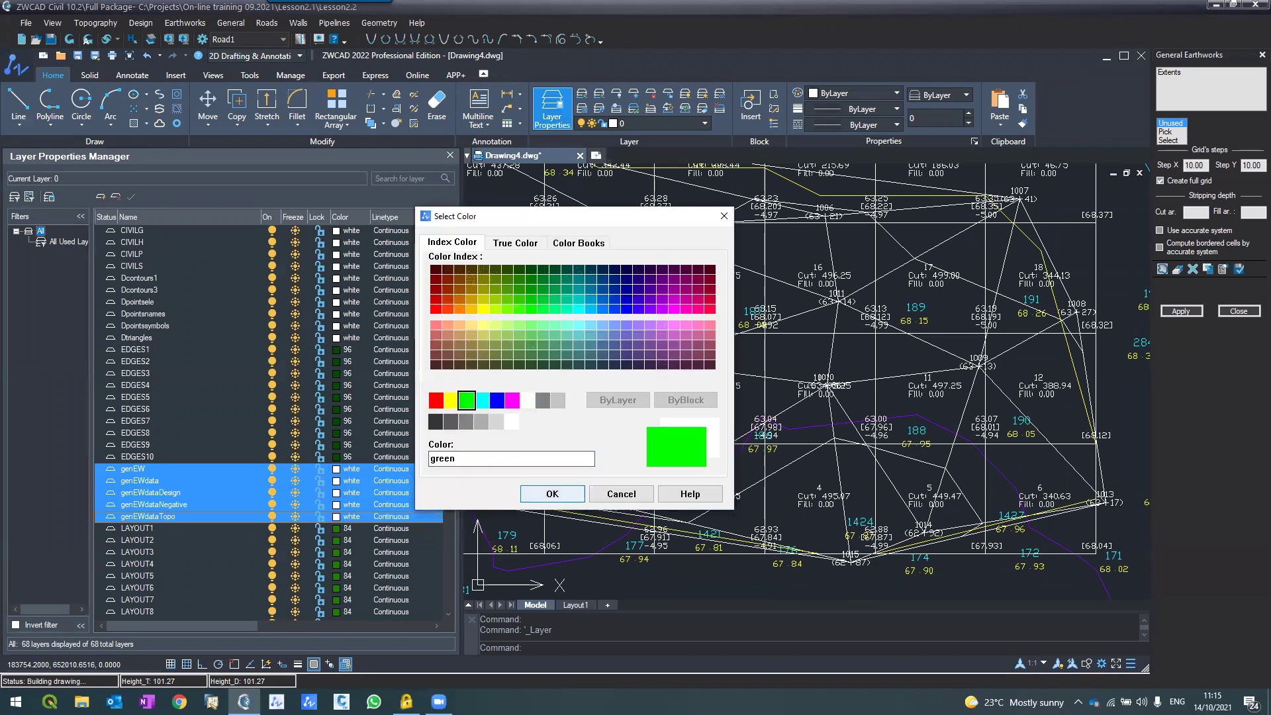
pyautogui.press('Return')
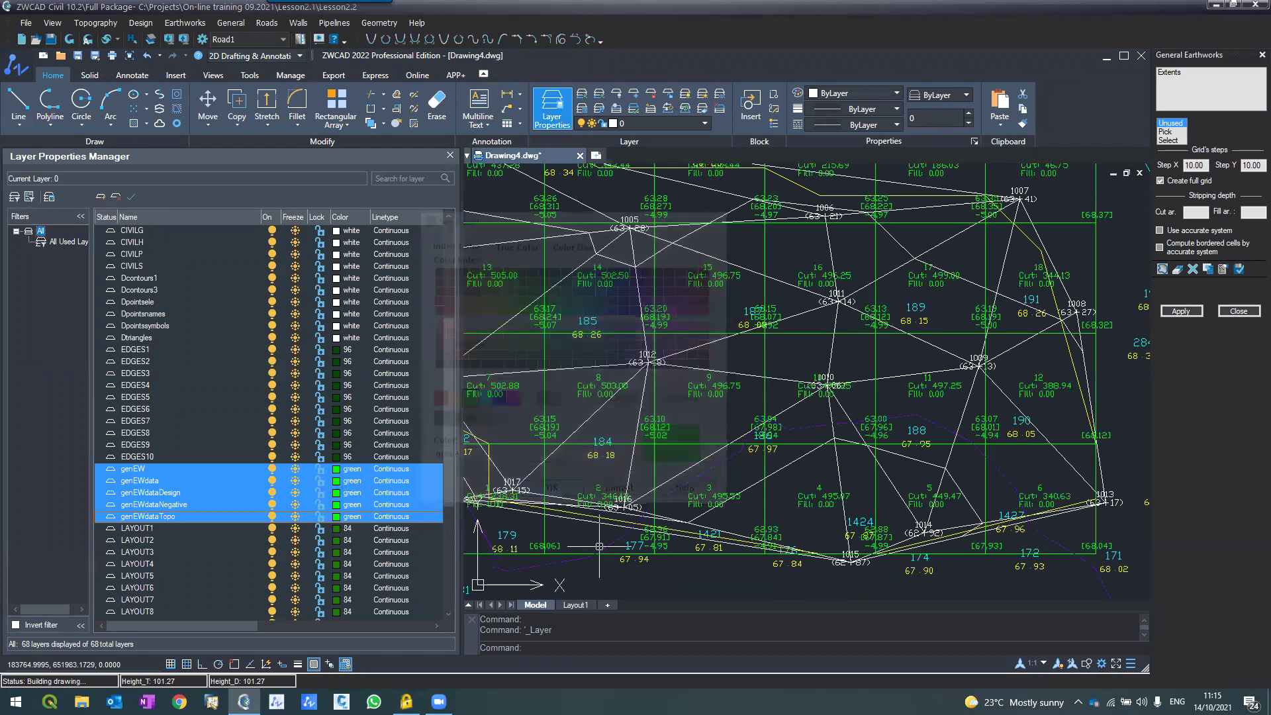
pyautogui.click(450, 155)
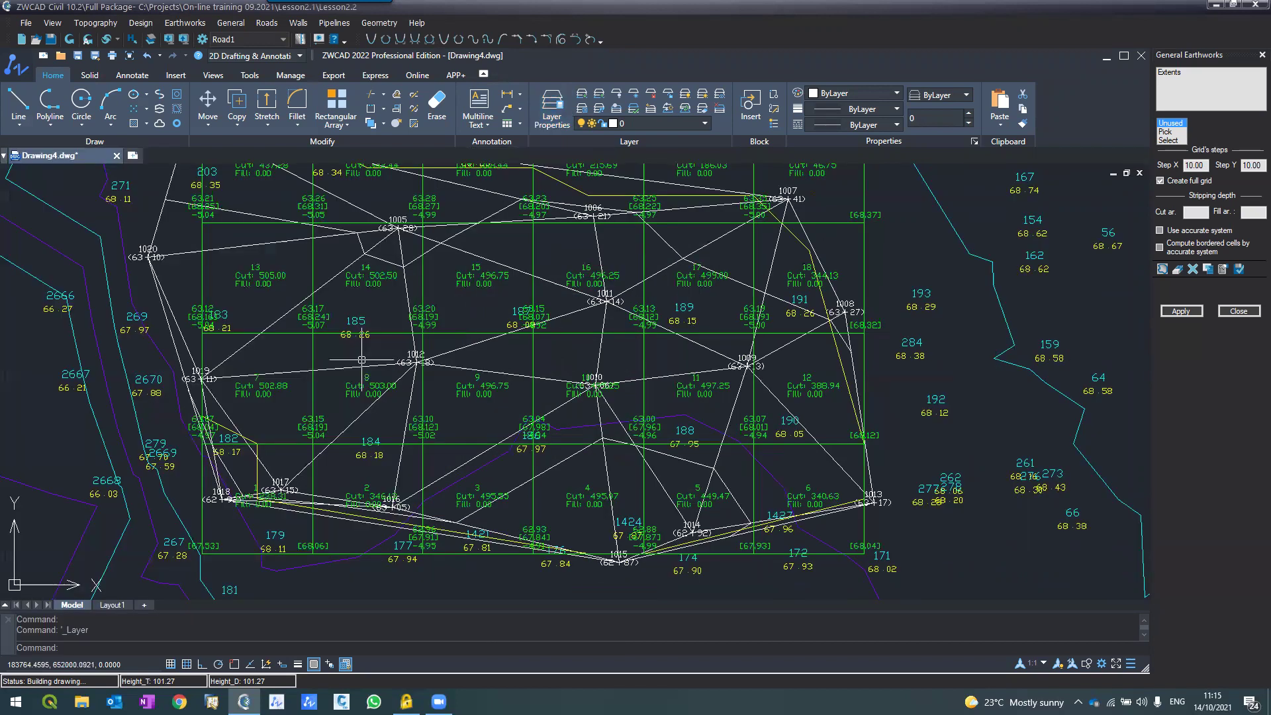
# Examine how the earthworks grid covers the design triangles, especially the partial cells along the boundary.
pyautogui.scroll(-2, 362, 359)
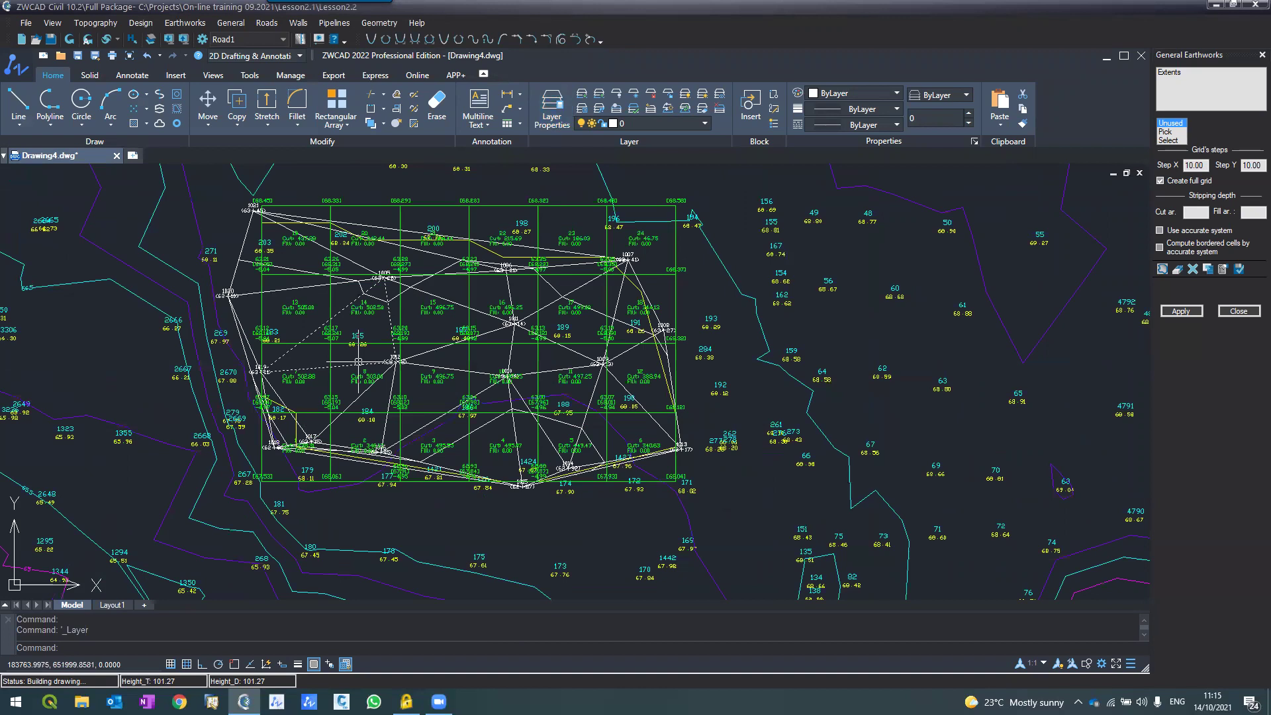
pyautogui.moveTo(358, 361); pyautogui.dragTo(363, 362, button='middle')
pyautogui.scroll(4, 256, 215)
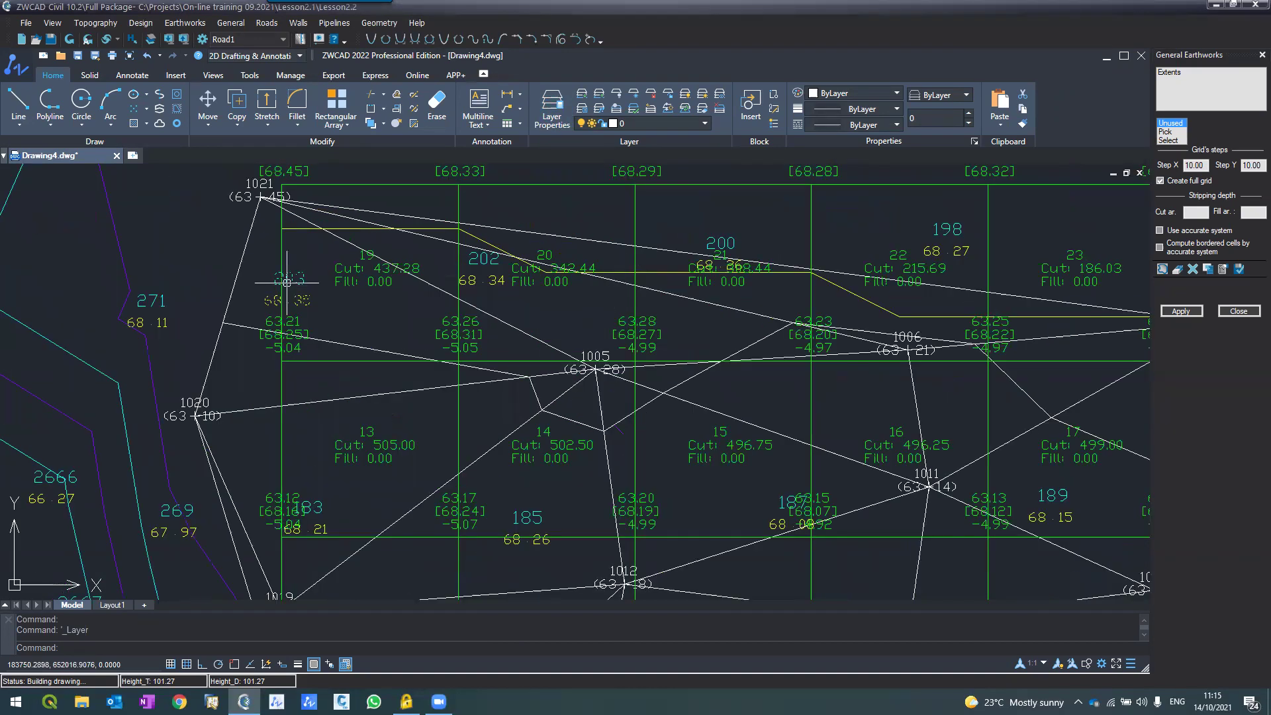
pyautogui.scroll(-4, 287, 282)
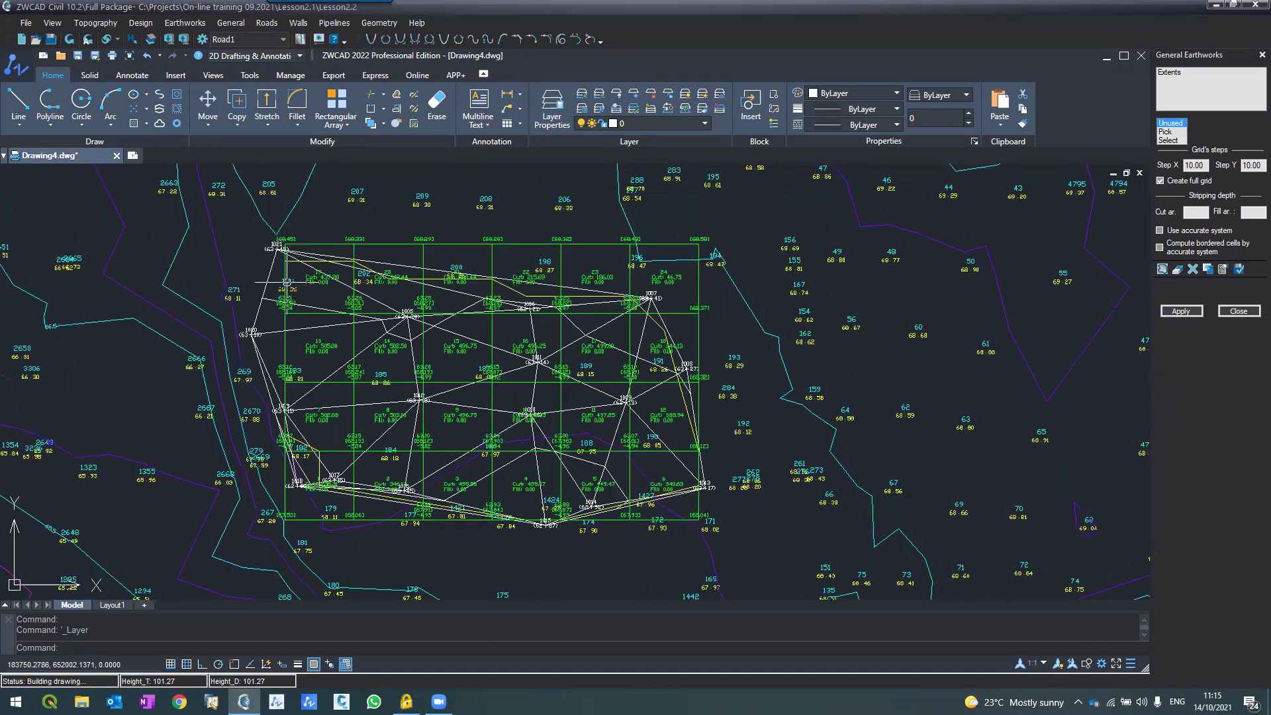
pyautogui.scroll(2, 287, 284)
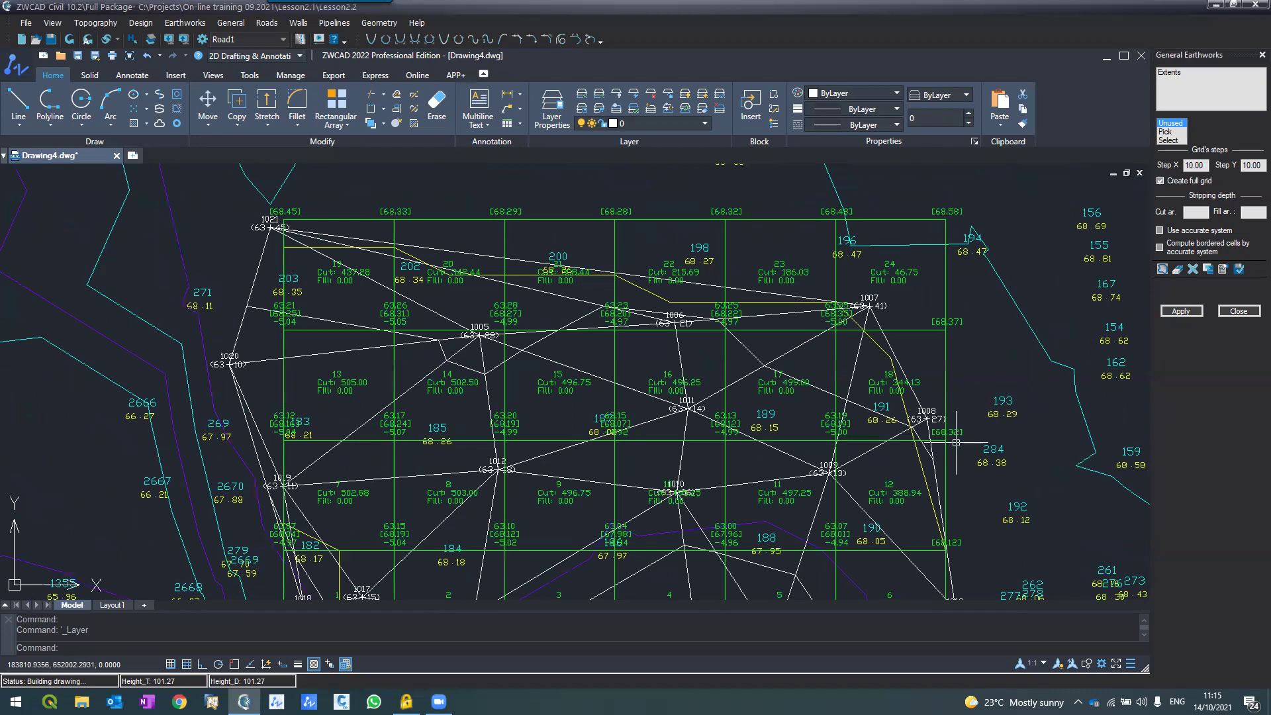
pyautogui.scroll(-2, 630, 438)
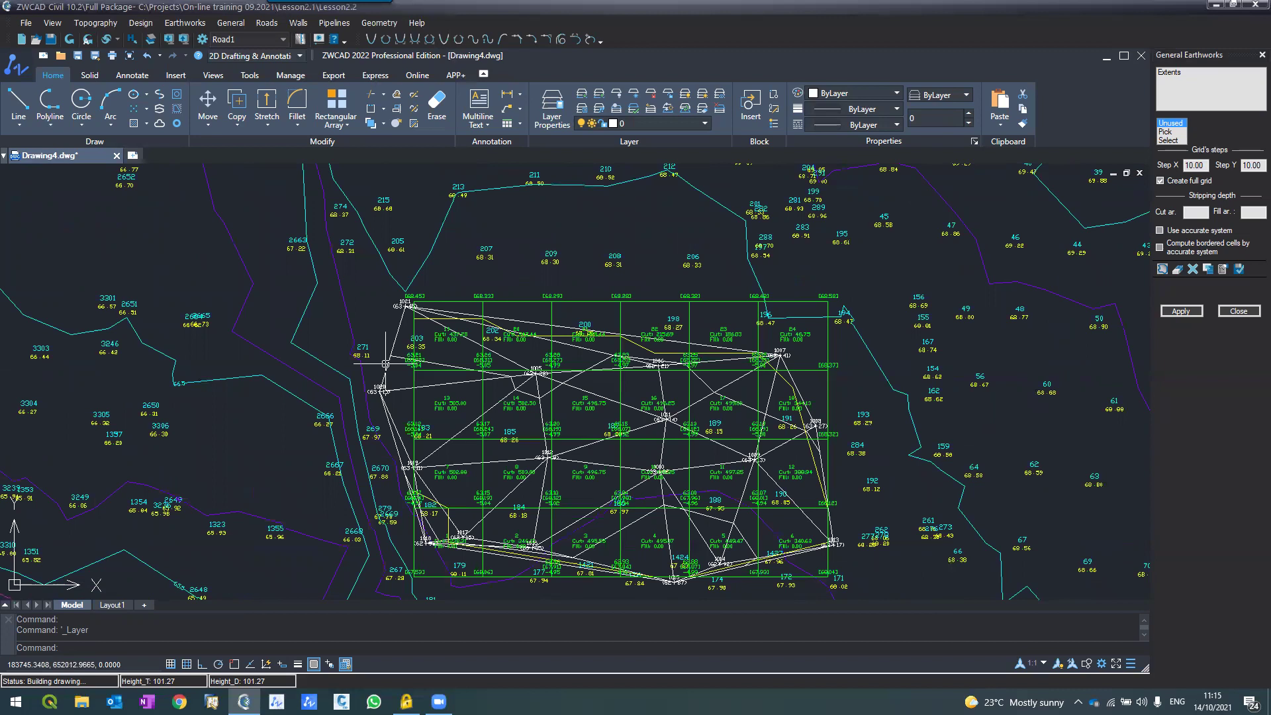
pyautogui.scroll(2, 412, 306)
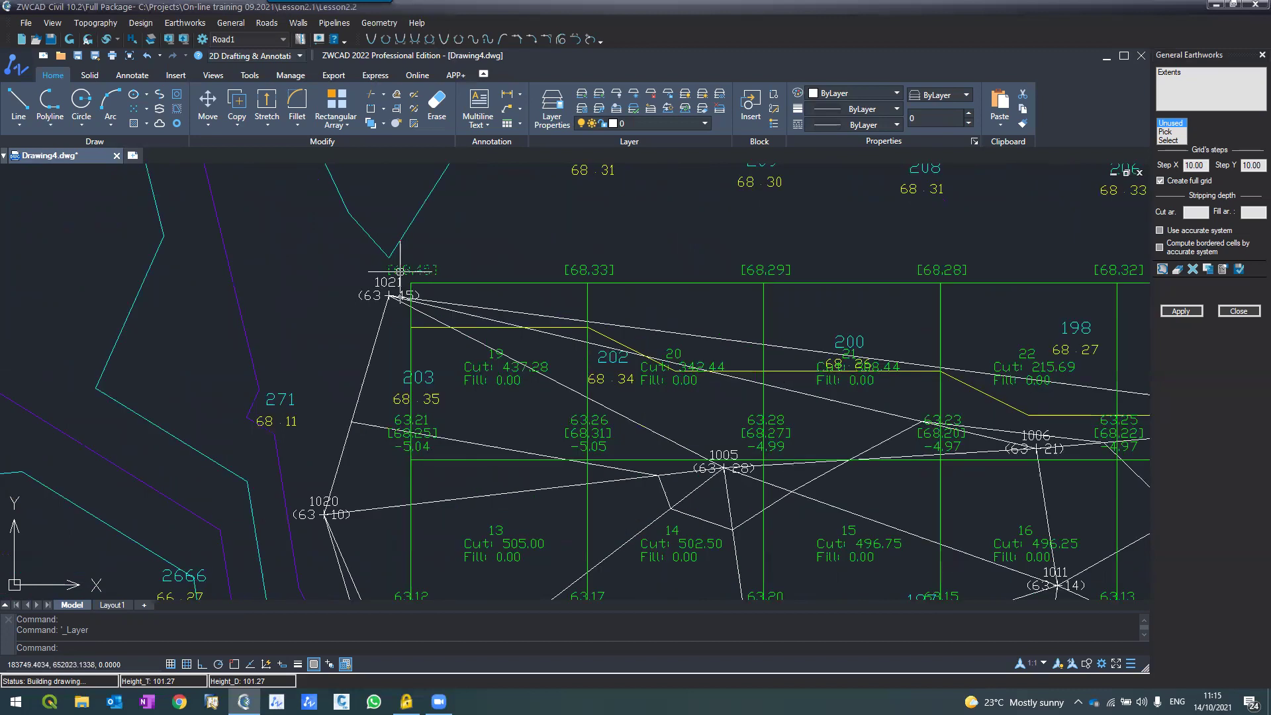
pyautogui.scroll(-3, 399, 270)
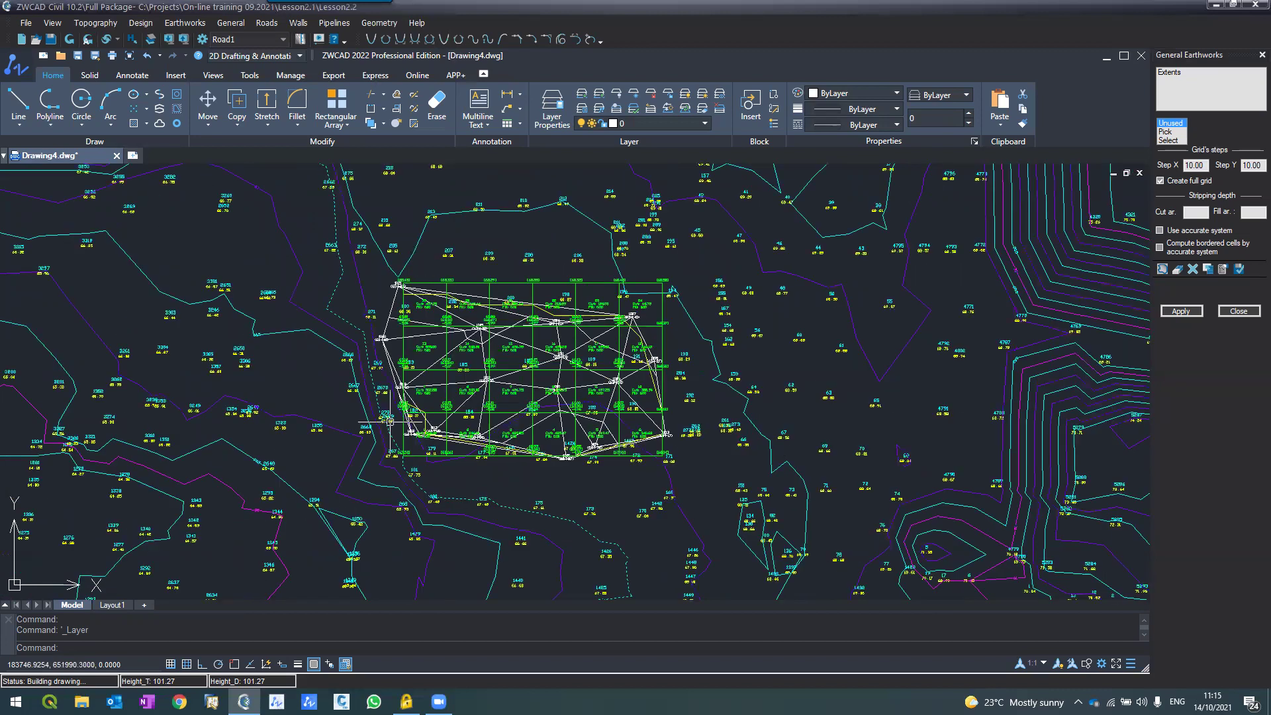
# Examine the design height, terrain height and height difference at the grid corners, and the cut and fill volumes of the cells.
pyautogui.scroll(4, 389, 420)
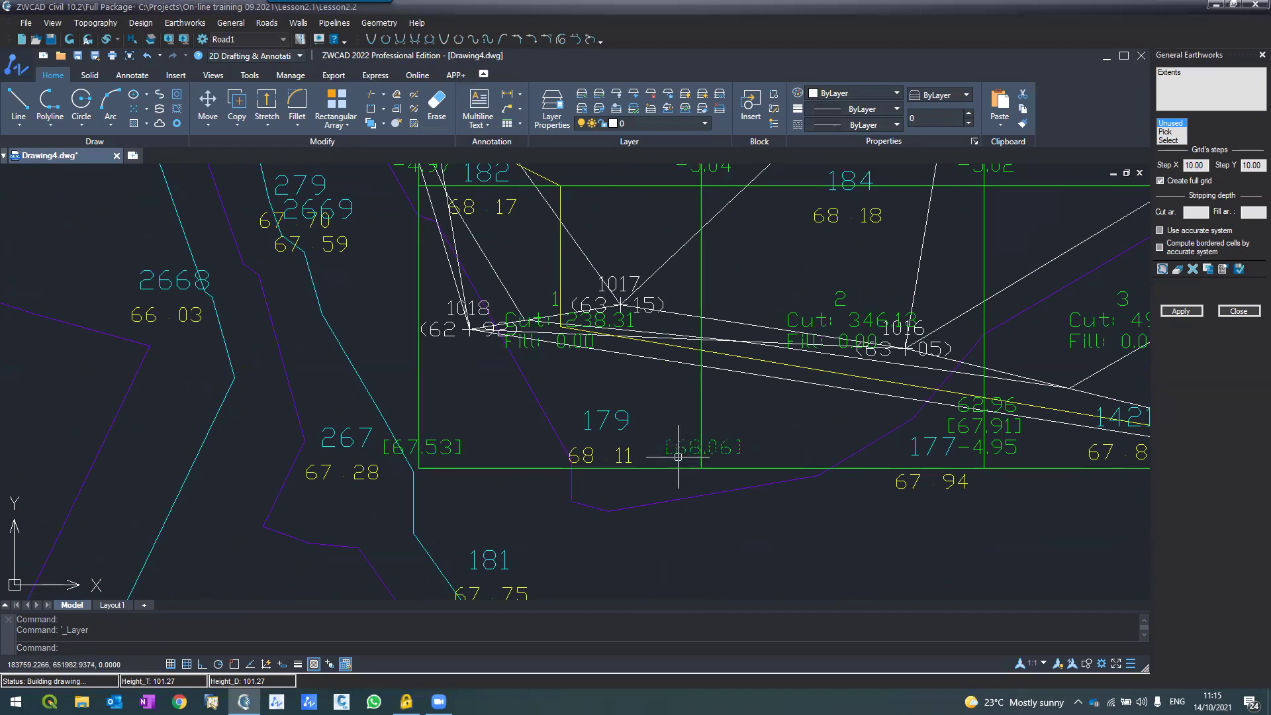
pyautogui.scroll(-1, 676, 457)
pyautogui.scroll(2, 541, 288)
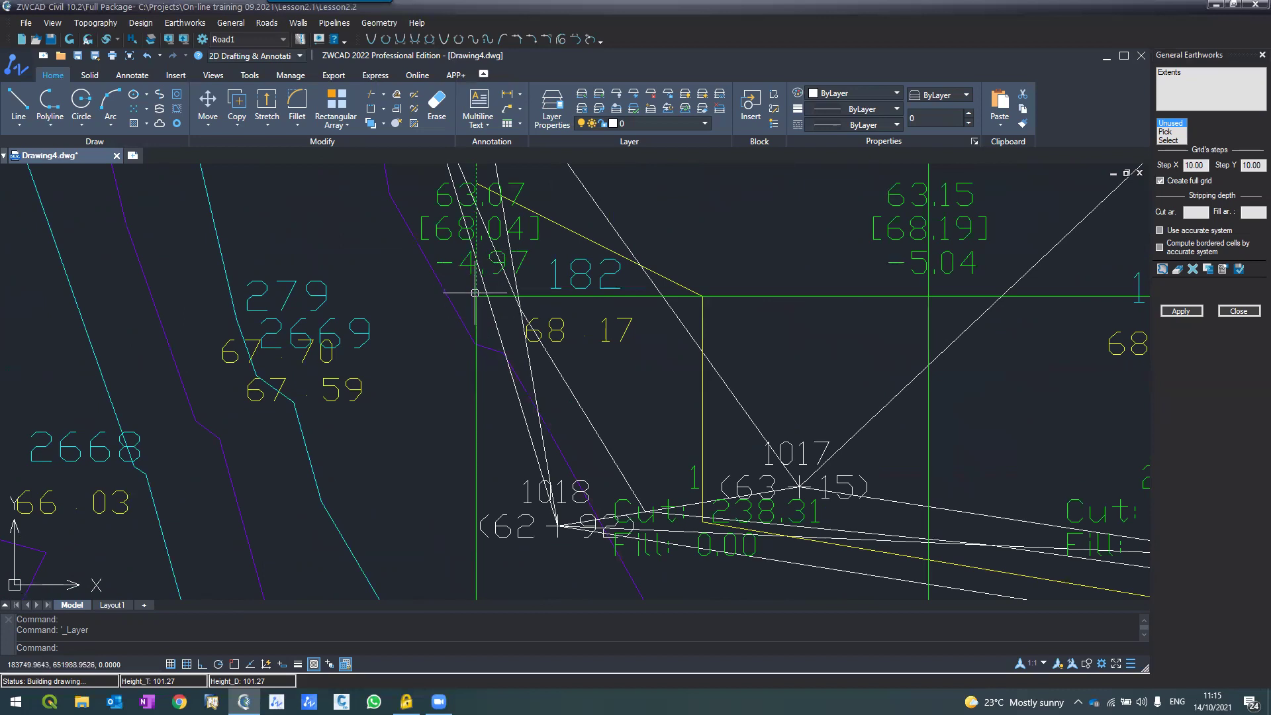
pyautogui.scroll(-2, 475, 293)
pyautogui.scroll(3, 664, 271)
pyautogui.scroll(-1, 549, 333)
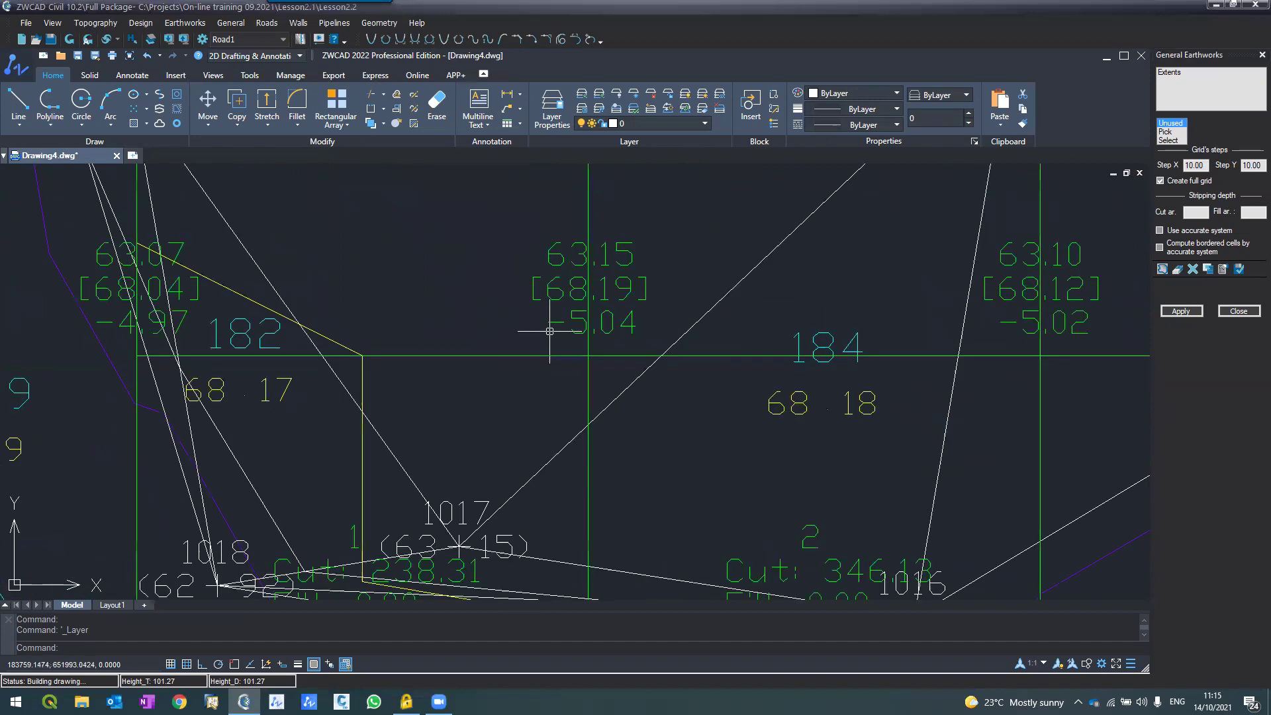
pyautogui.scroll(-1, 549, 333)
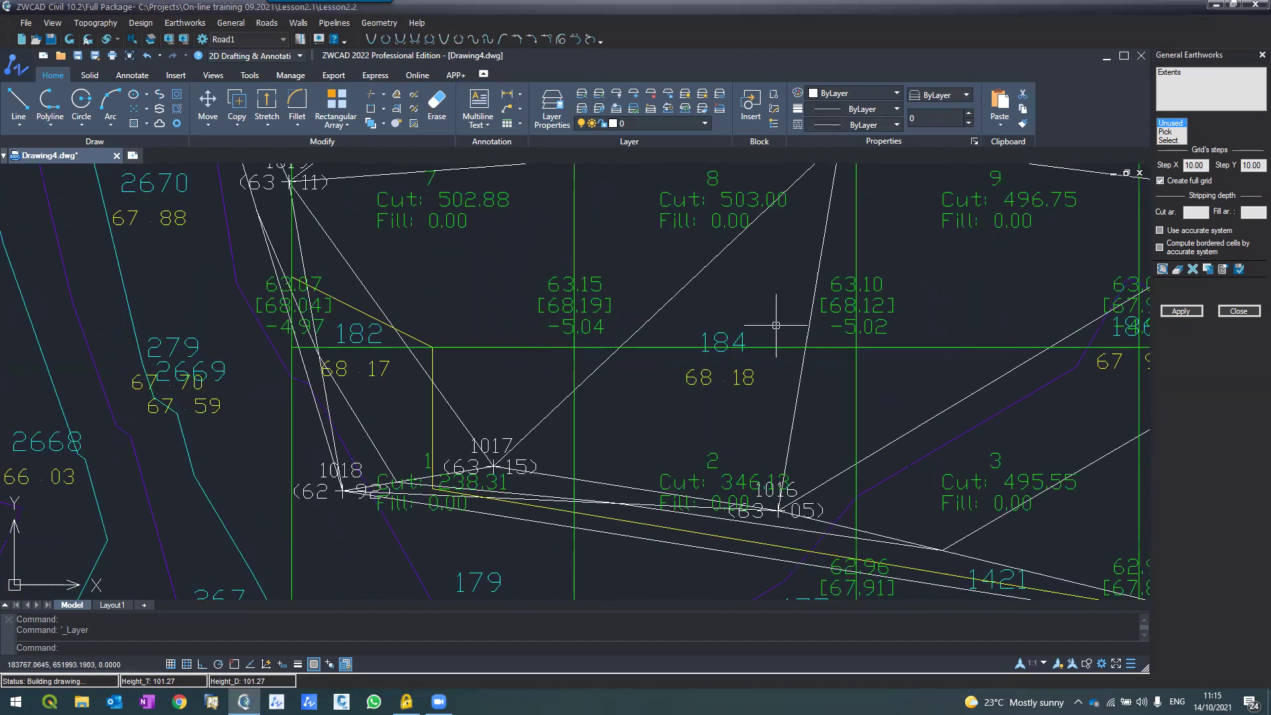
pyautogui.scroll(-2, 776, 325)
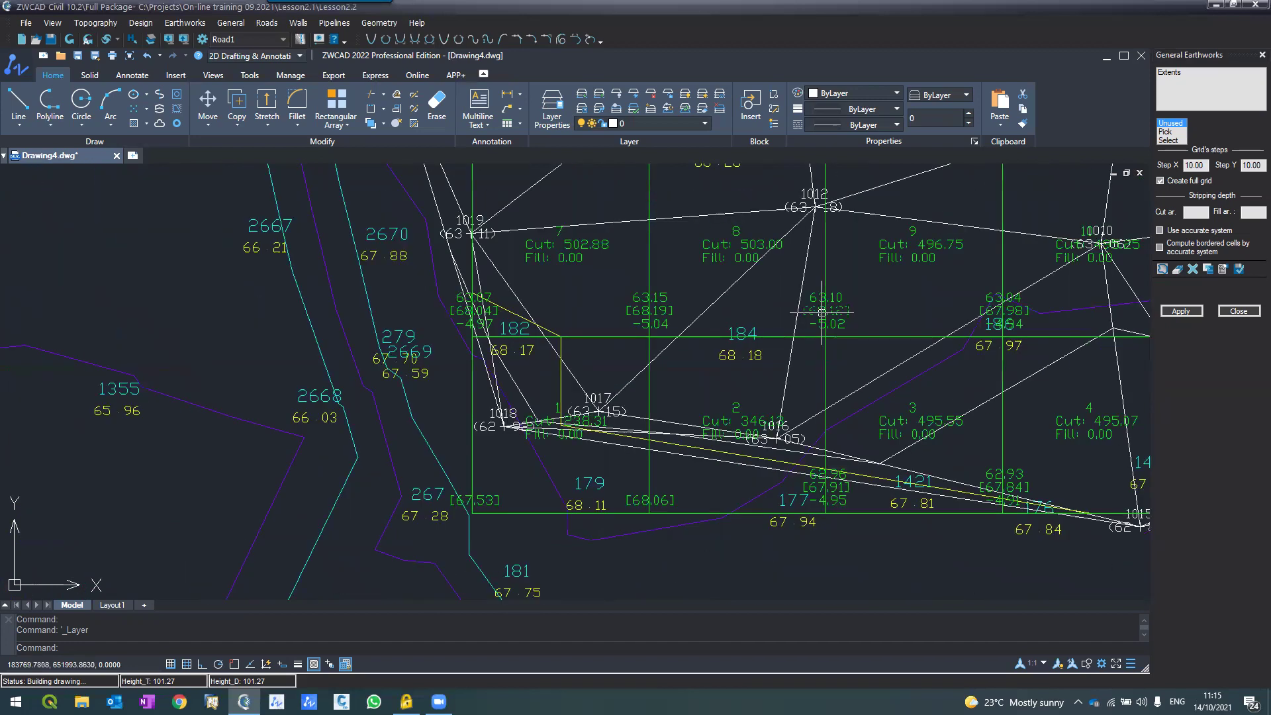
pyautogui.scroll(2, 821, 312)
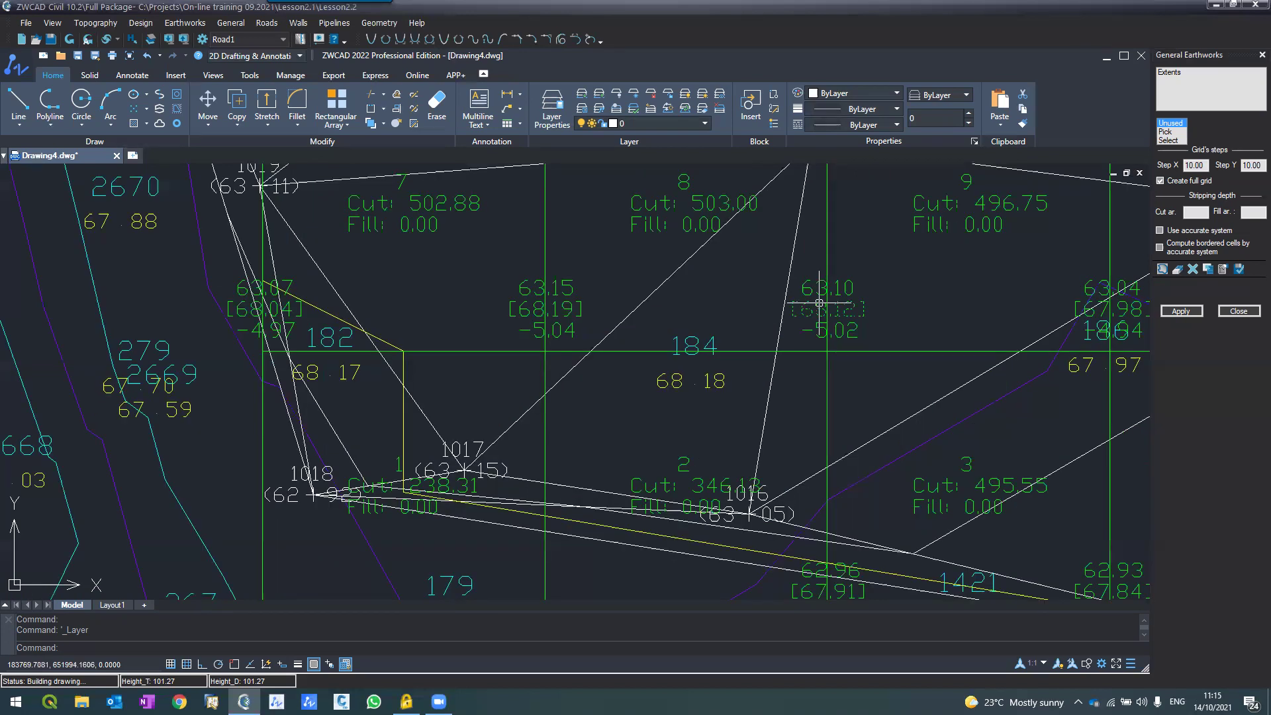
pyautogui.scroll(2, 1017, 298)
pyautogui.scroll(1, 1017, 298)
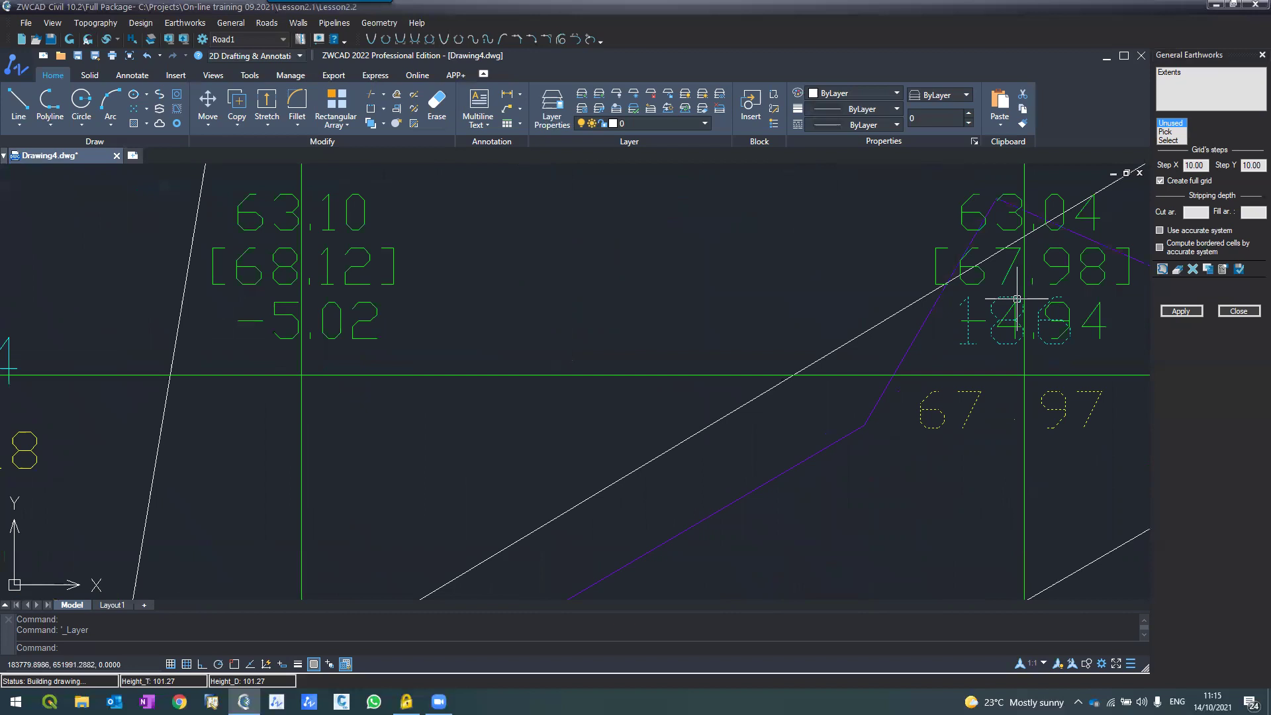
pyautogui.scroll(-5, 1017, 298)
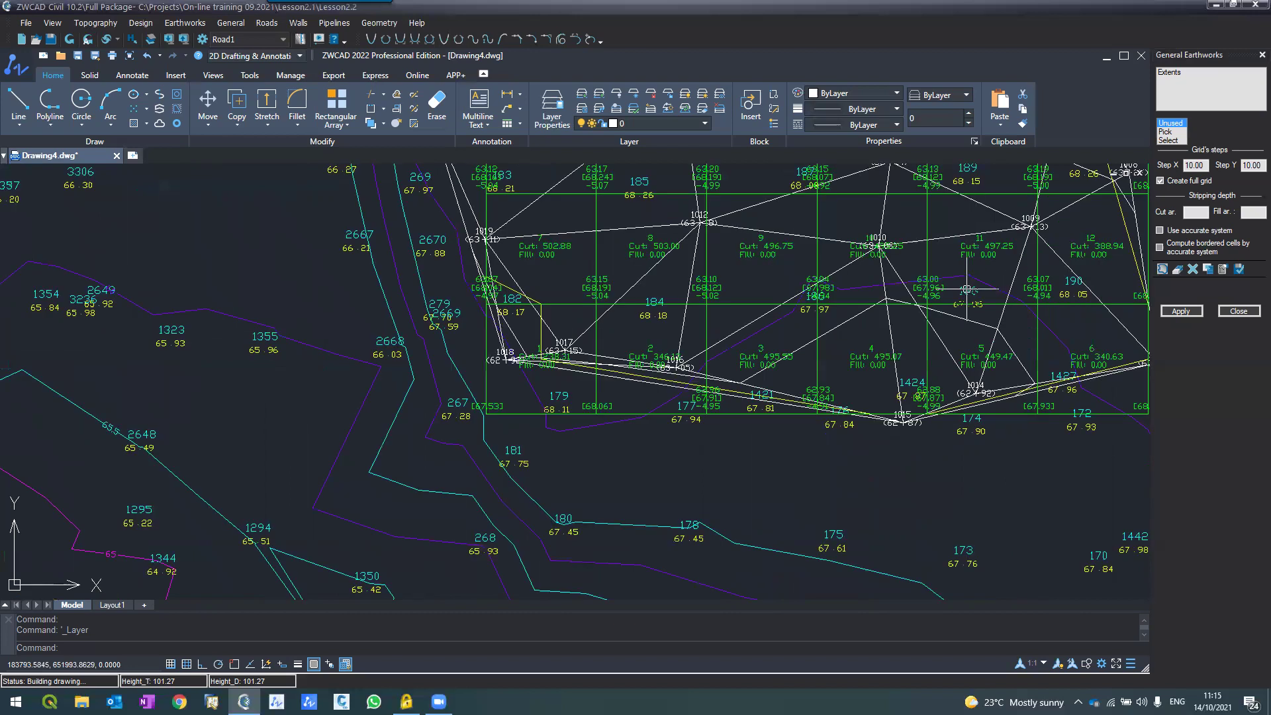
pyautogui.scroll(4, 708, 276)
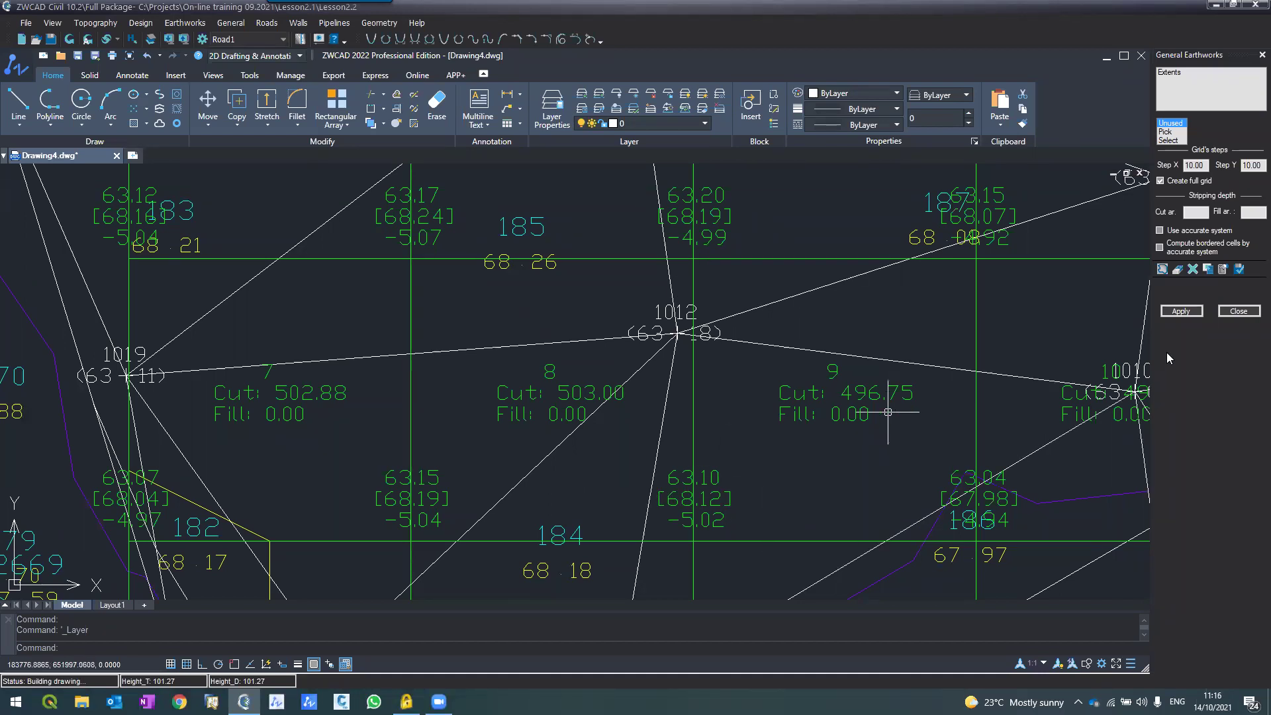
# Open the earthworks grid report, review the cut volumes by cell number and export the report to Excel.
pyautogui.click(1174, 315)
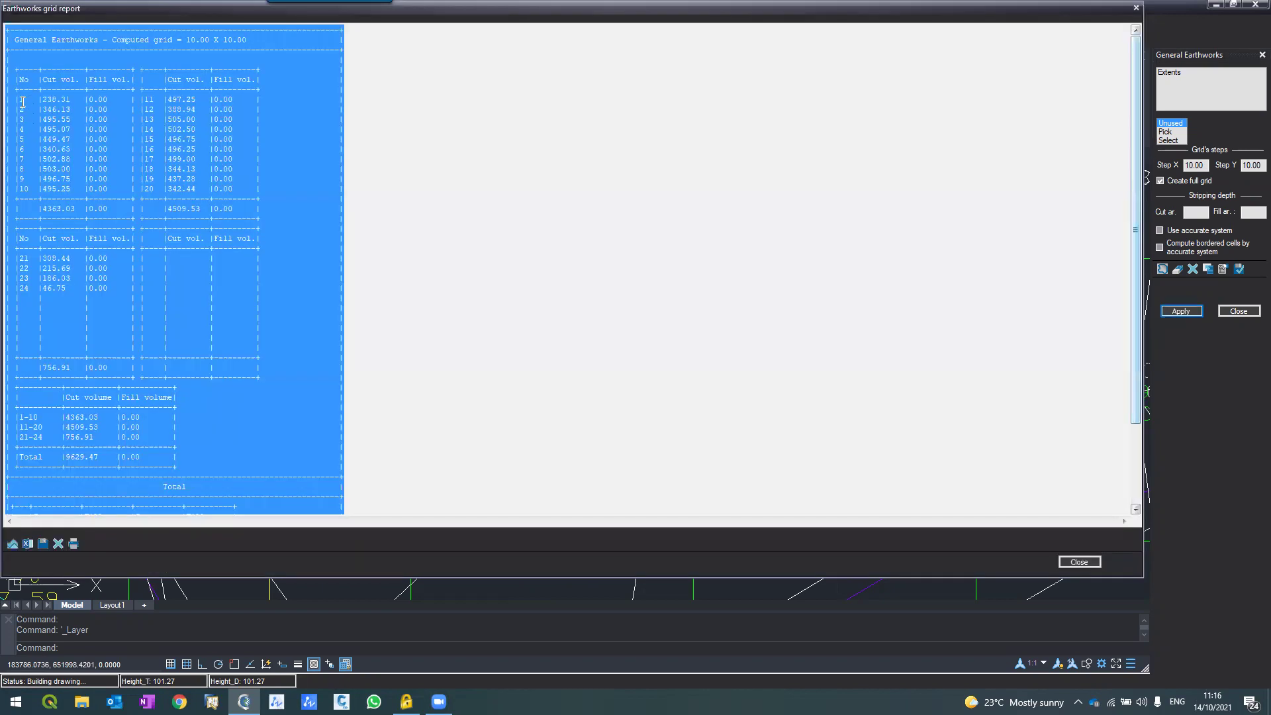
pyautogui.moveTo(94, 278); pyautogui.dragTo(94, 288)
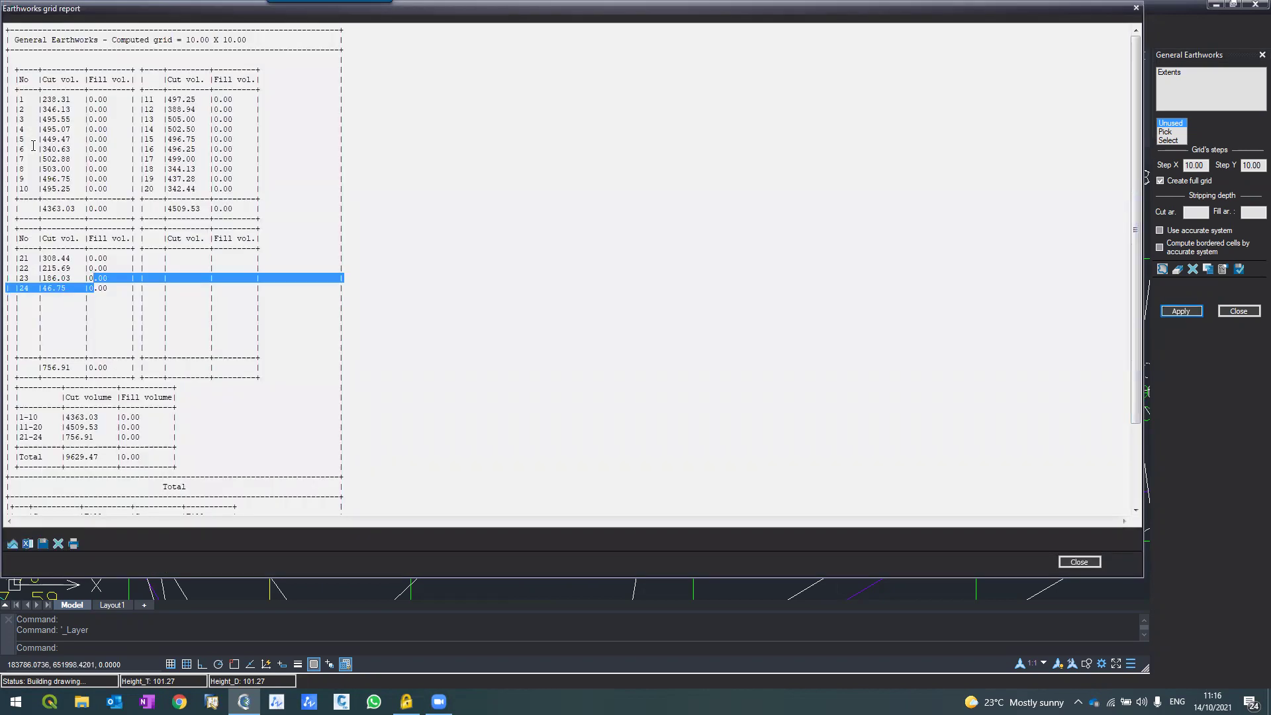
pyautogui.moveTo(42, 149); pyautogui.dragTo(66, 149)
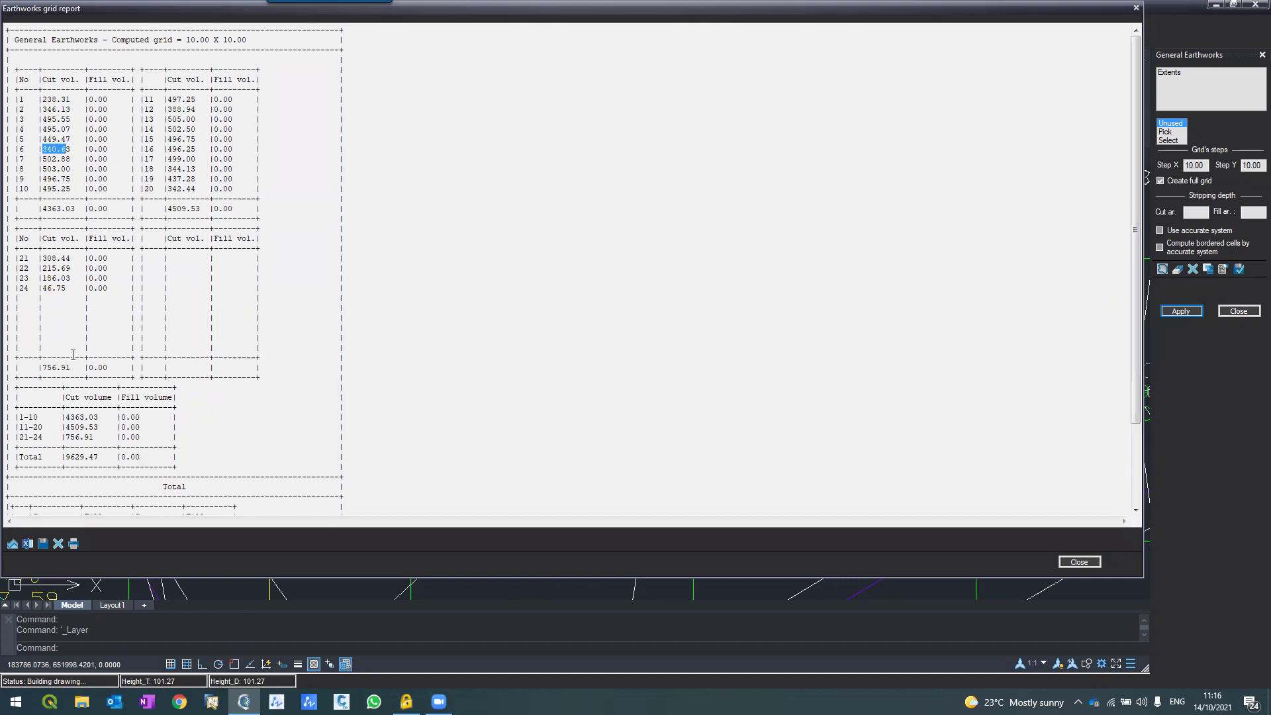
pyautogui.scroll(-3, 73, 355)
pyautogui.click(27, 543)
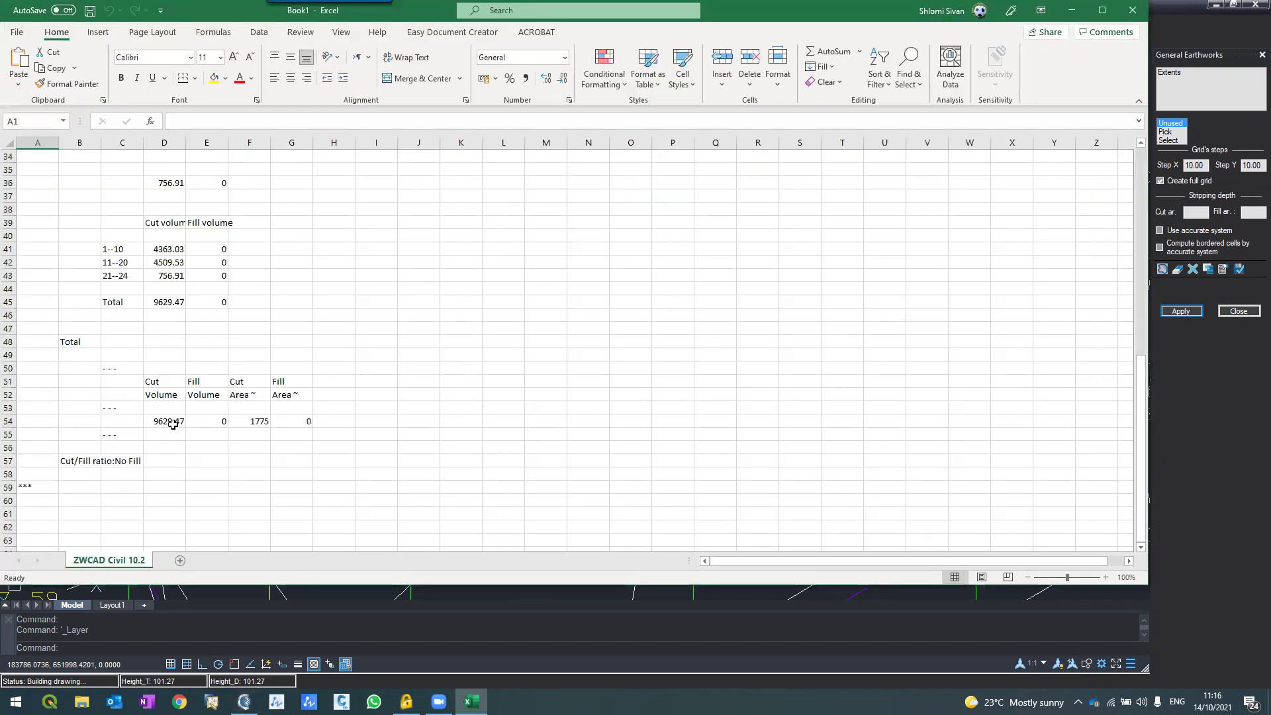
# Review the total cut and fill volumes in the exported workbook, and close the workbook and the earthworks grid report.
pyautogui.keyDown('ctrl'); pyautogui.scroll(2, 170, 421); pyautogui.keyUp('ctrl')
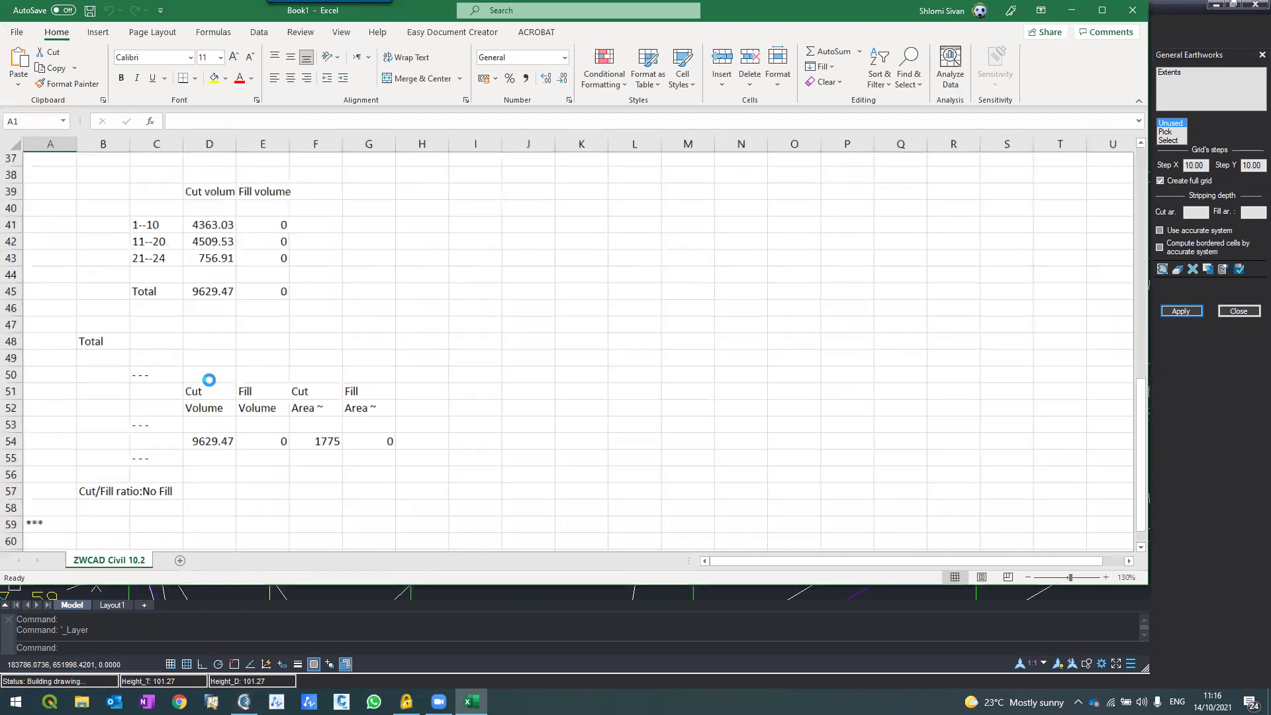
pyautogui.keyDown('ctrl'); pyautogui.scroll(1, 264, 448); pyautogui.keyUp('ctrl')
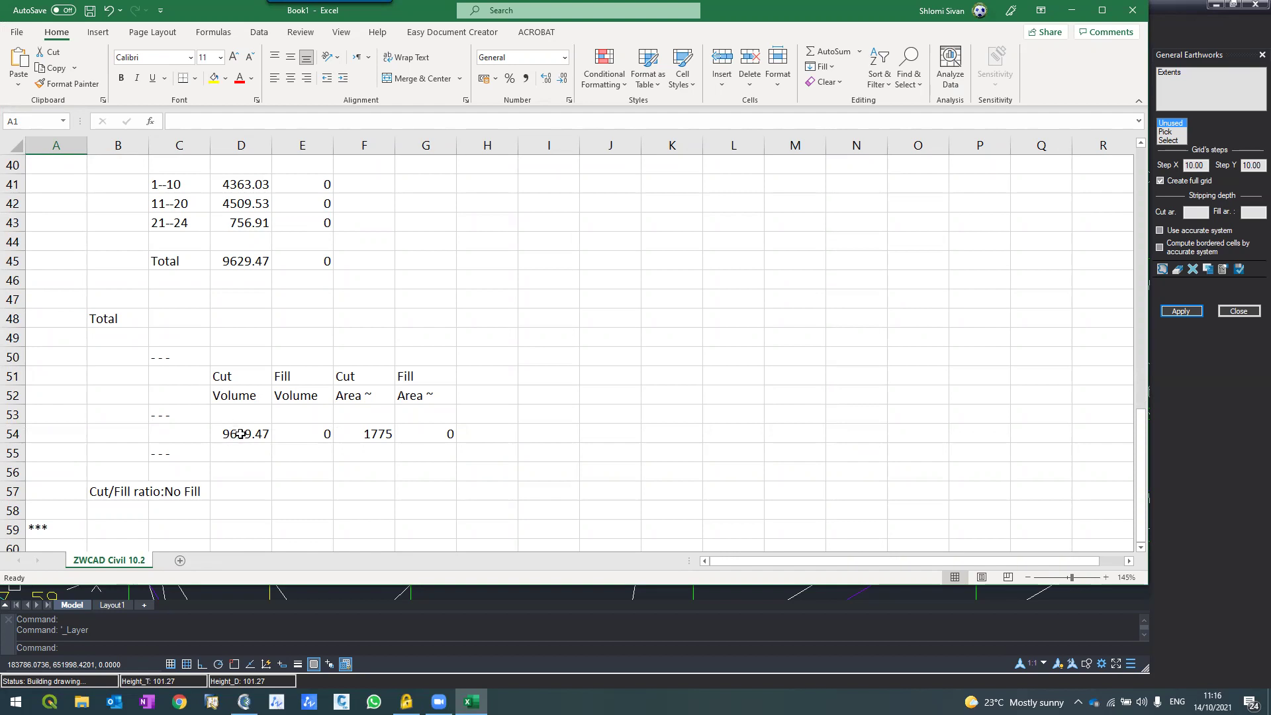
pyautogui.click(1124, 12)
pyautogui.click(643, 372)
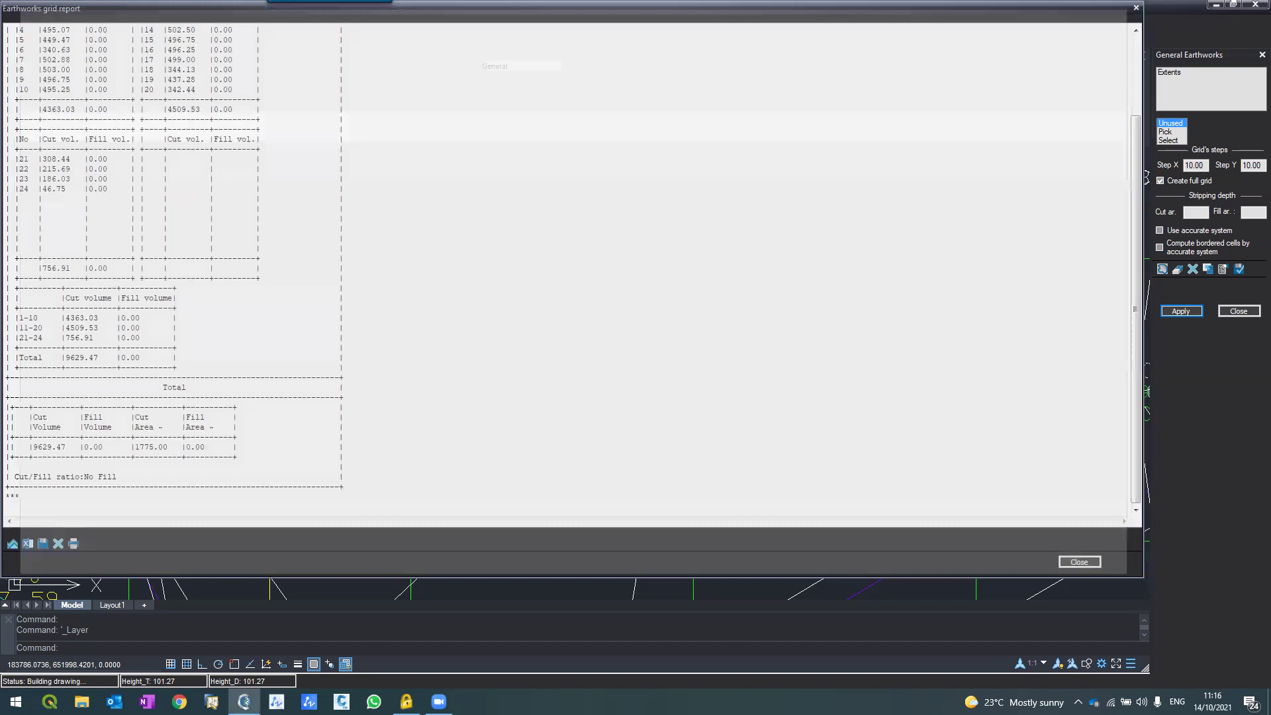
pyautogui.press('Escape')
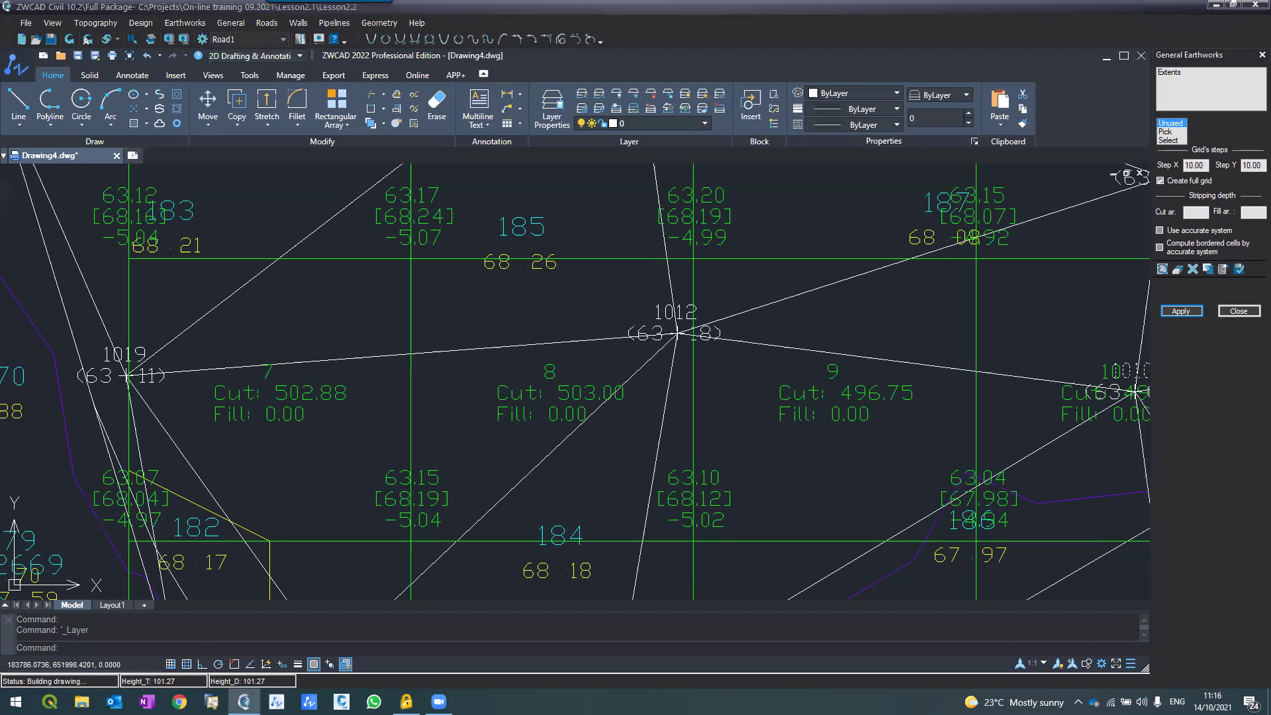
# Set the earthworks grid steps in X and Y to 5.00 and recompute the full grid.
pyautogui.scroll(-4, 510, 351)
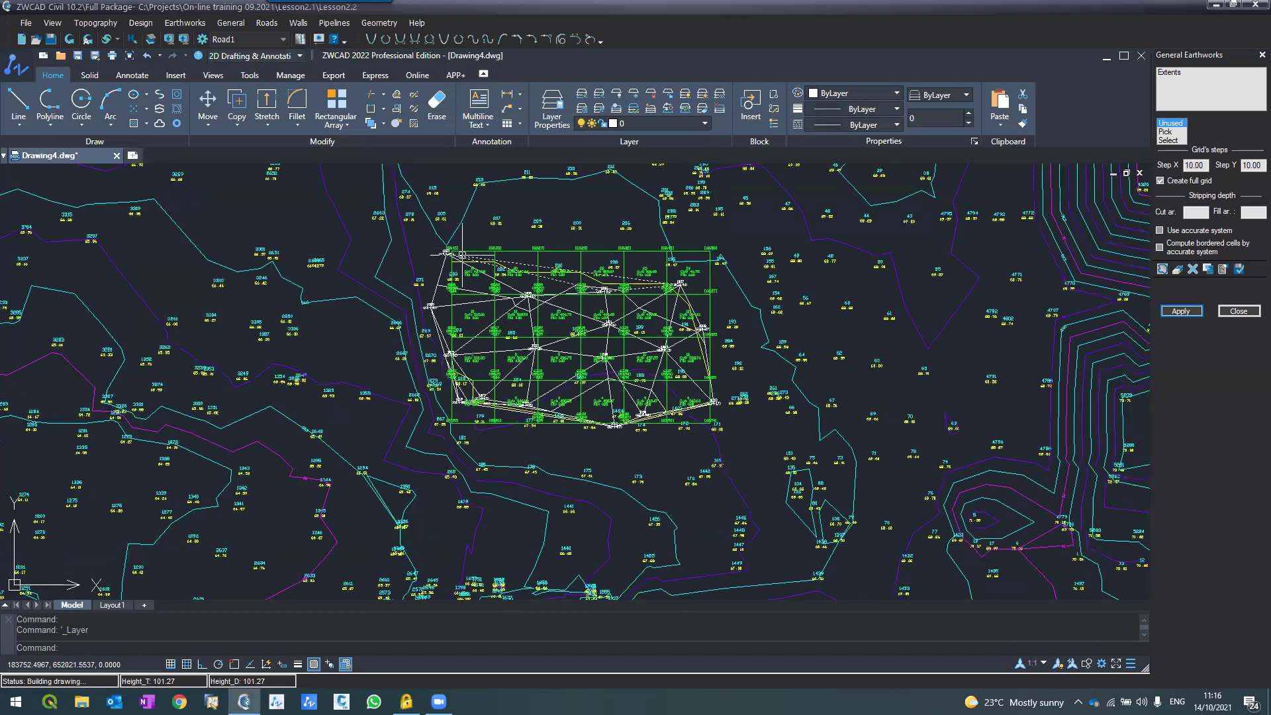
pyautogui.scroll(2, 479, 268)
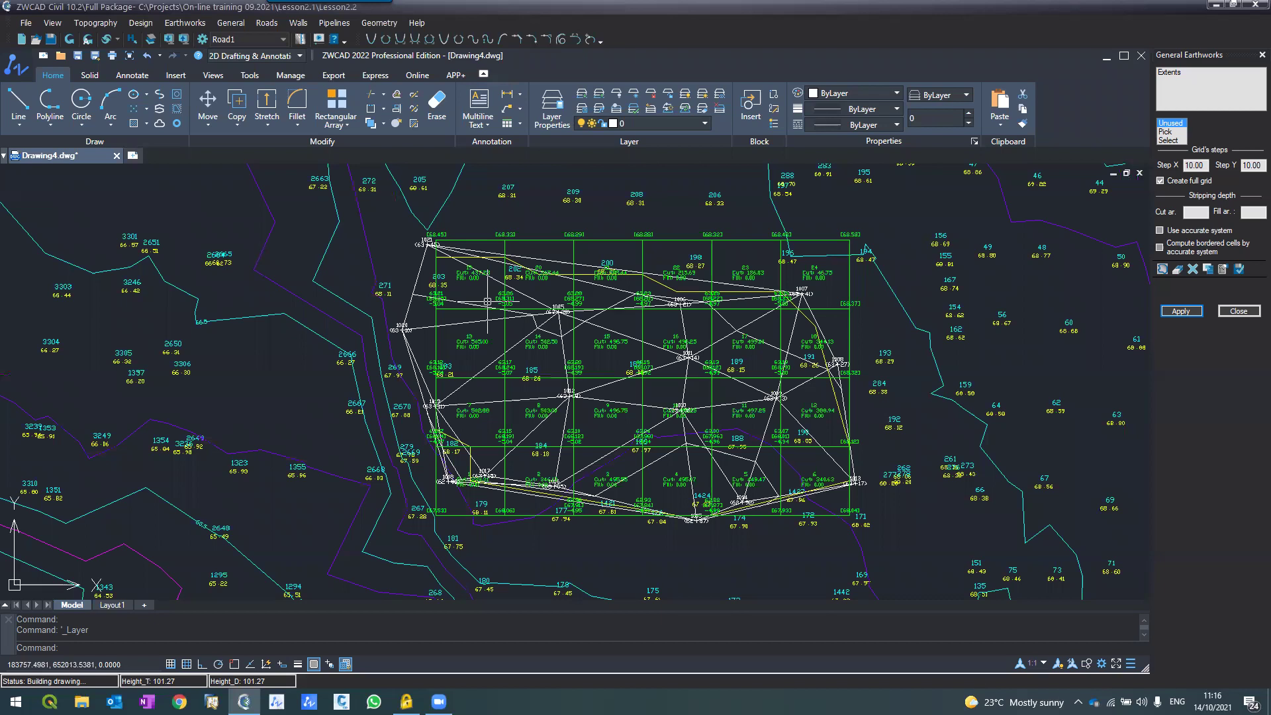
pyautogui.scroll(4, 488, 301)
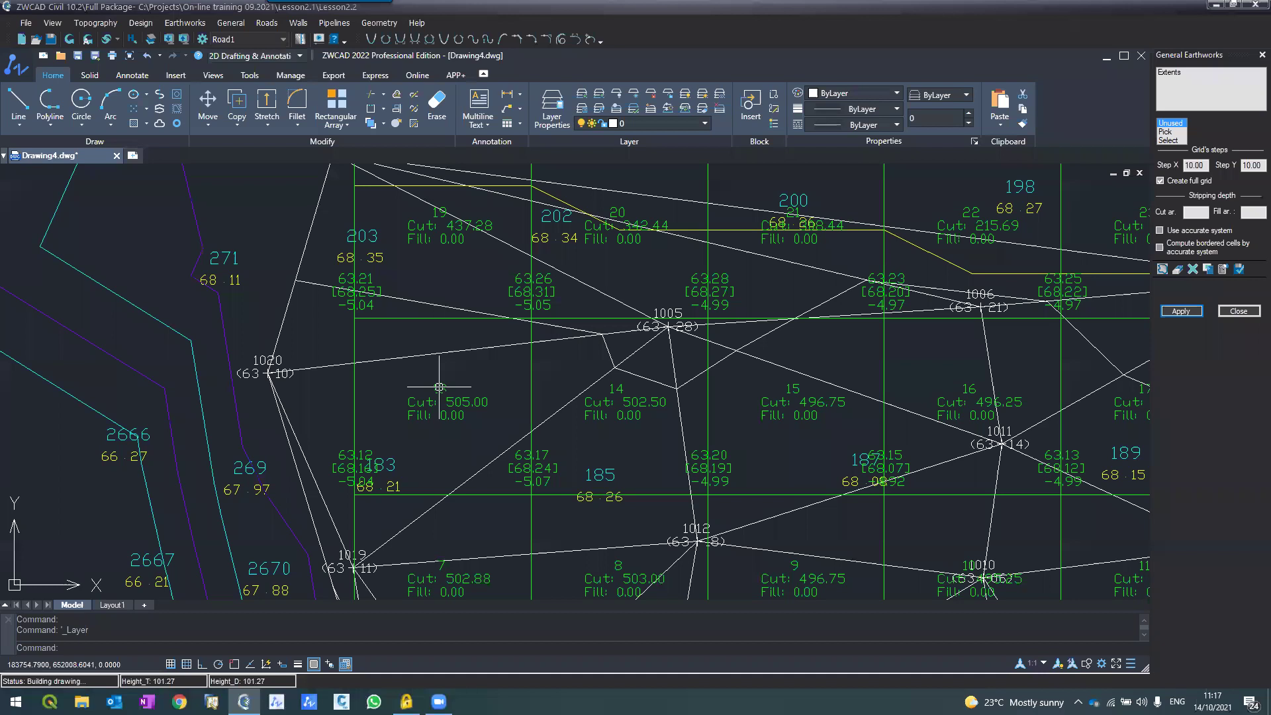
pyautogui.scroll(-4, 439, 386)
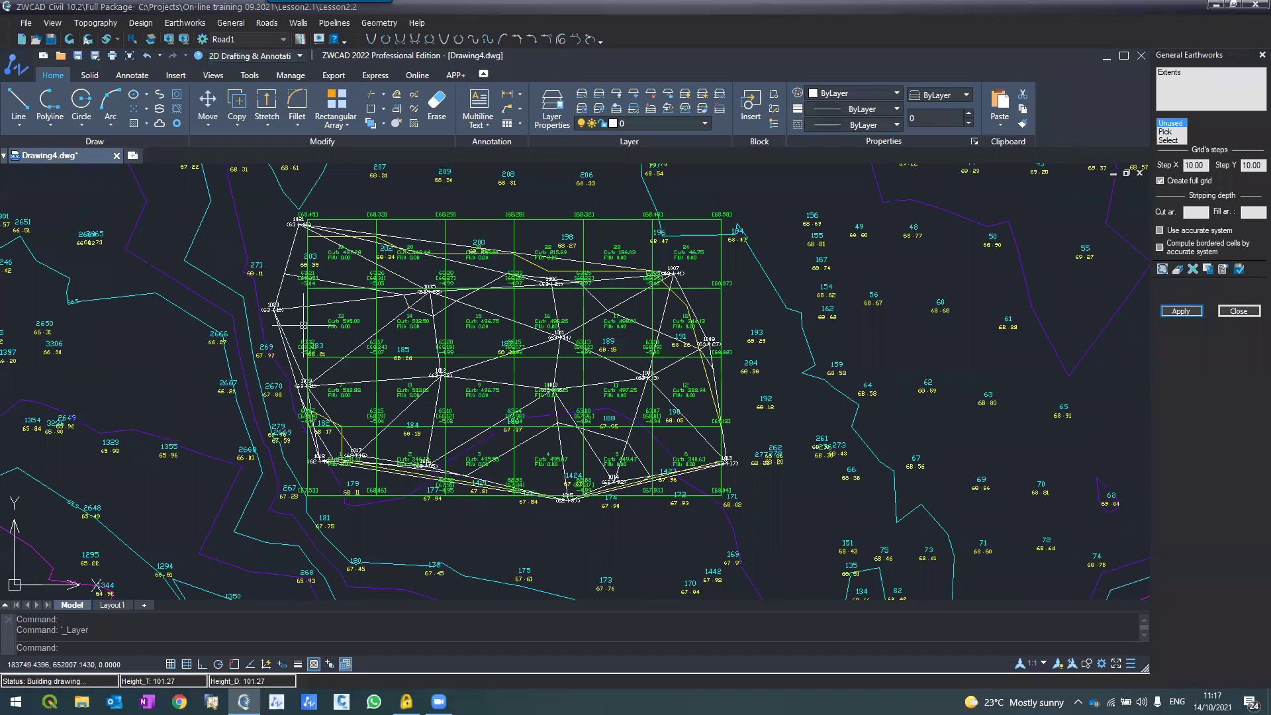
pyautogui.scroll(2, 303, 325)
pyautogui.doubleClick(1193, 165)
pyautogui.write('5')
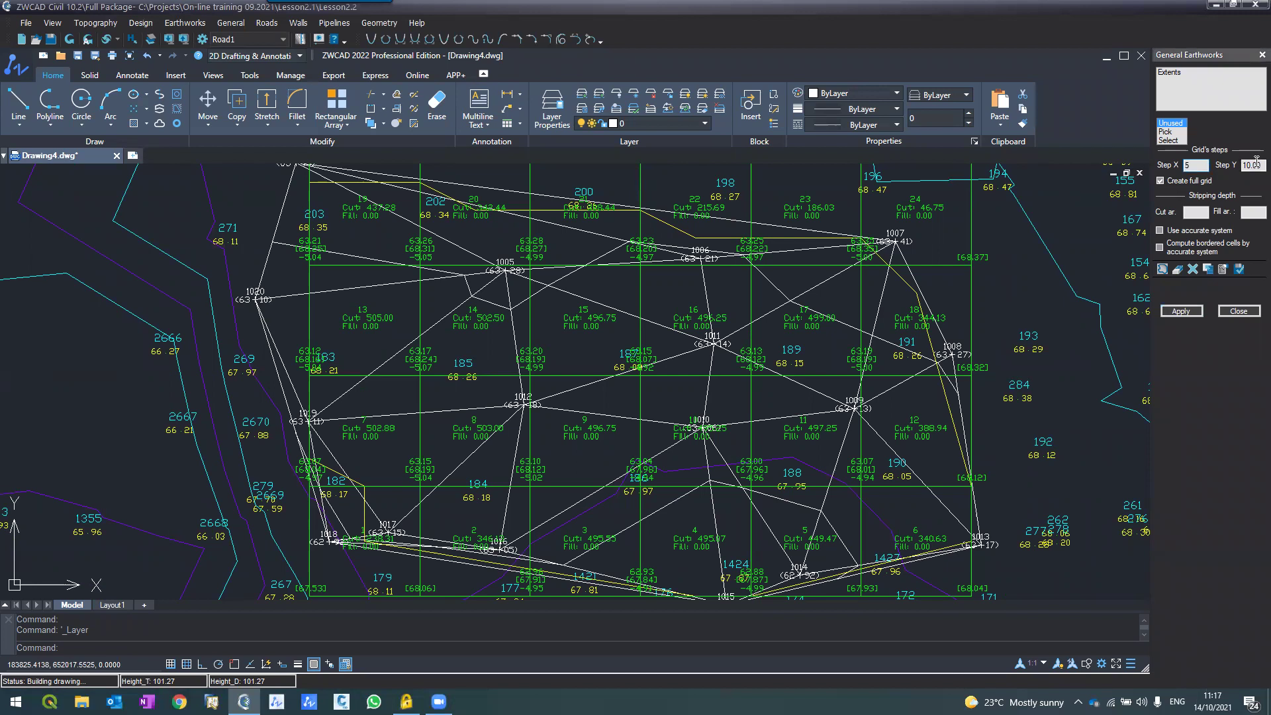
pyautogui.doubleClick(1253, 165)
pyautogui.write('5')
pyautogui.click(1178, 311)
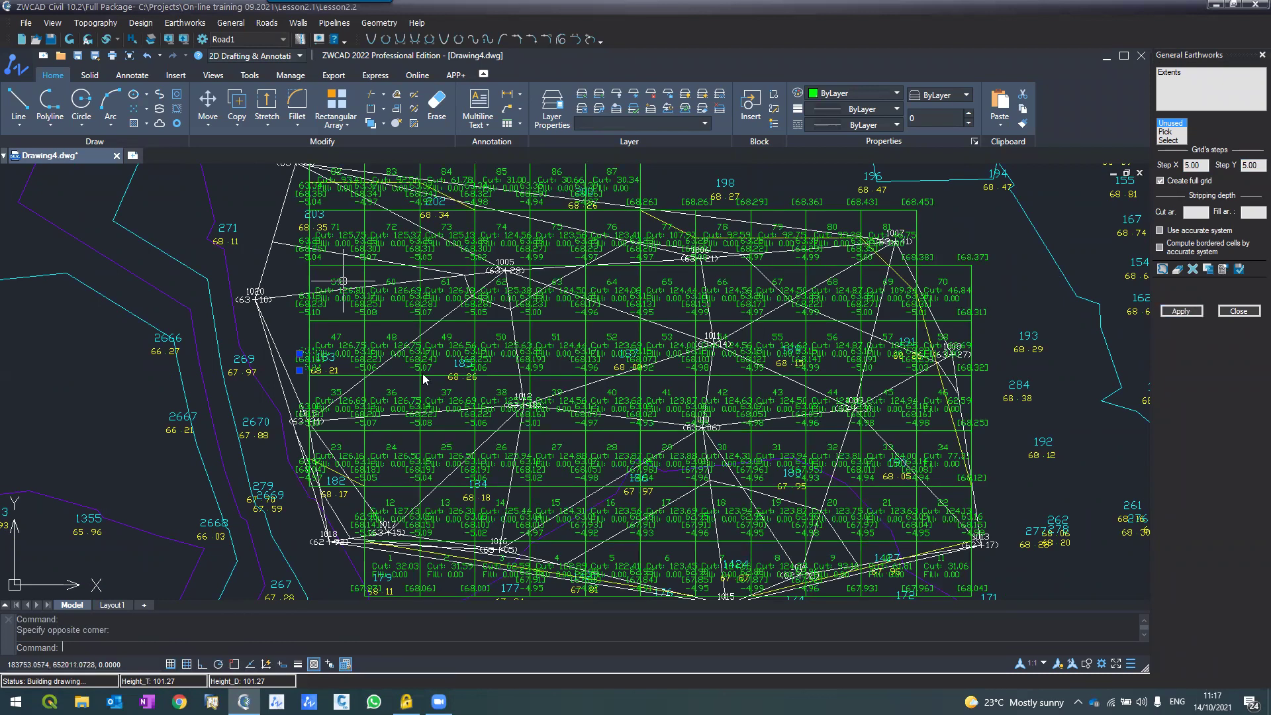
# Change the General annotation scale in the earthworks options so the cell labels are drawn smaller.
pyautogui.scroll(3, 343, 281)
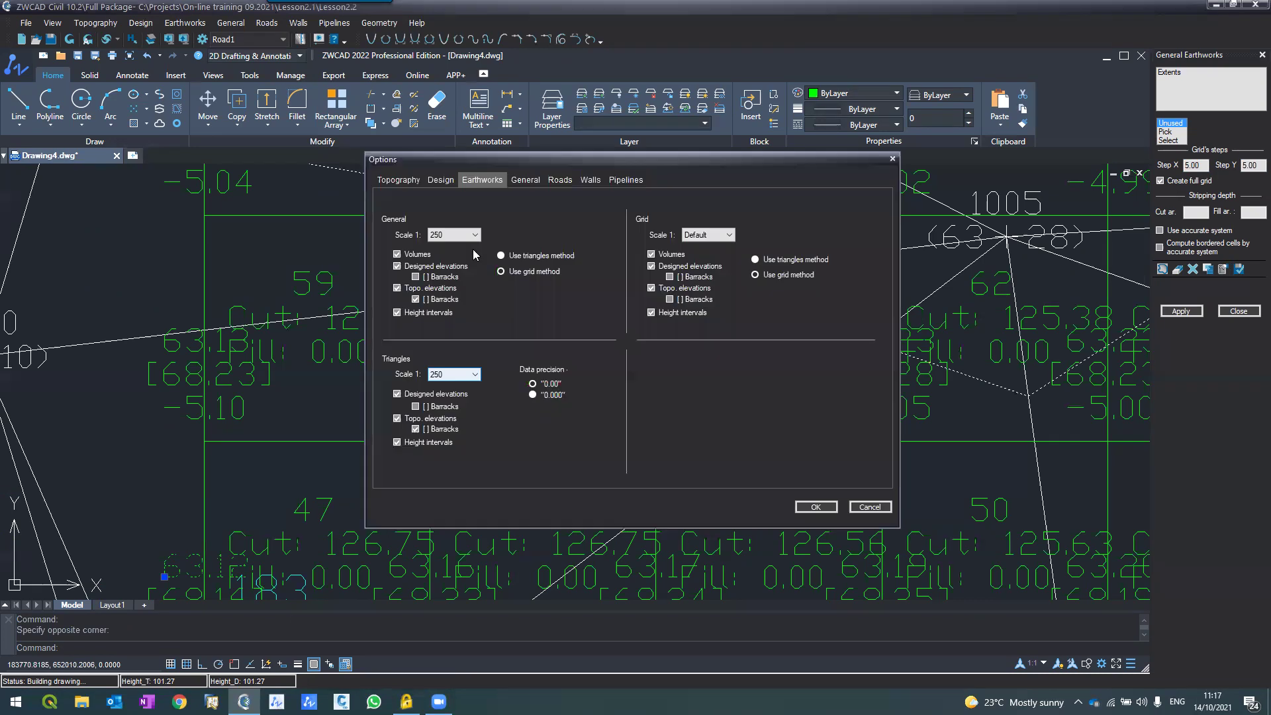
pyautogui.click(455, 235)
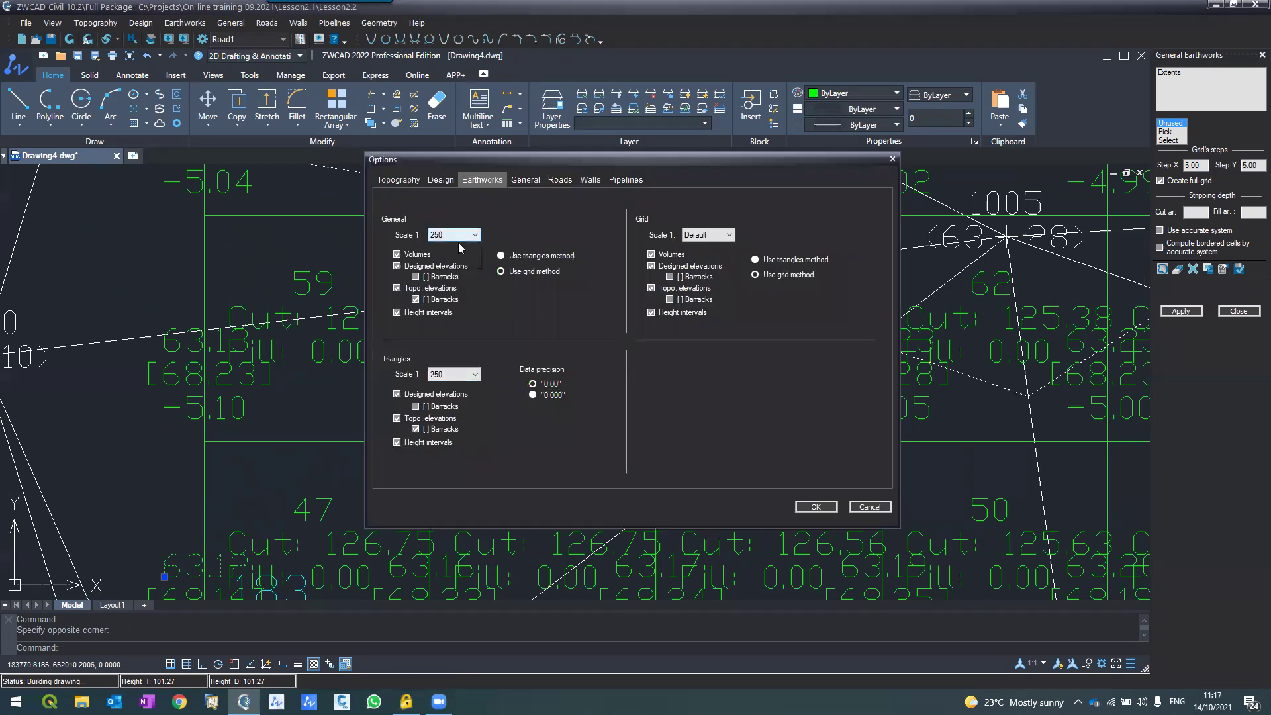
pyautogui.click(476, 247)
pyautogui.click(476, 247)
pyautogui.click(476, 249)
pyautogui.click(476, 249)
pyautogui.click(476, 248)
pyautogui.click(452, 272)
pyautogui.click(820, 508)
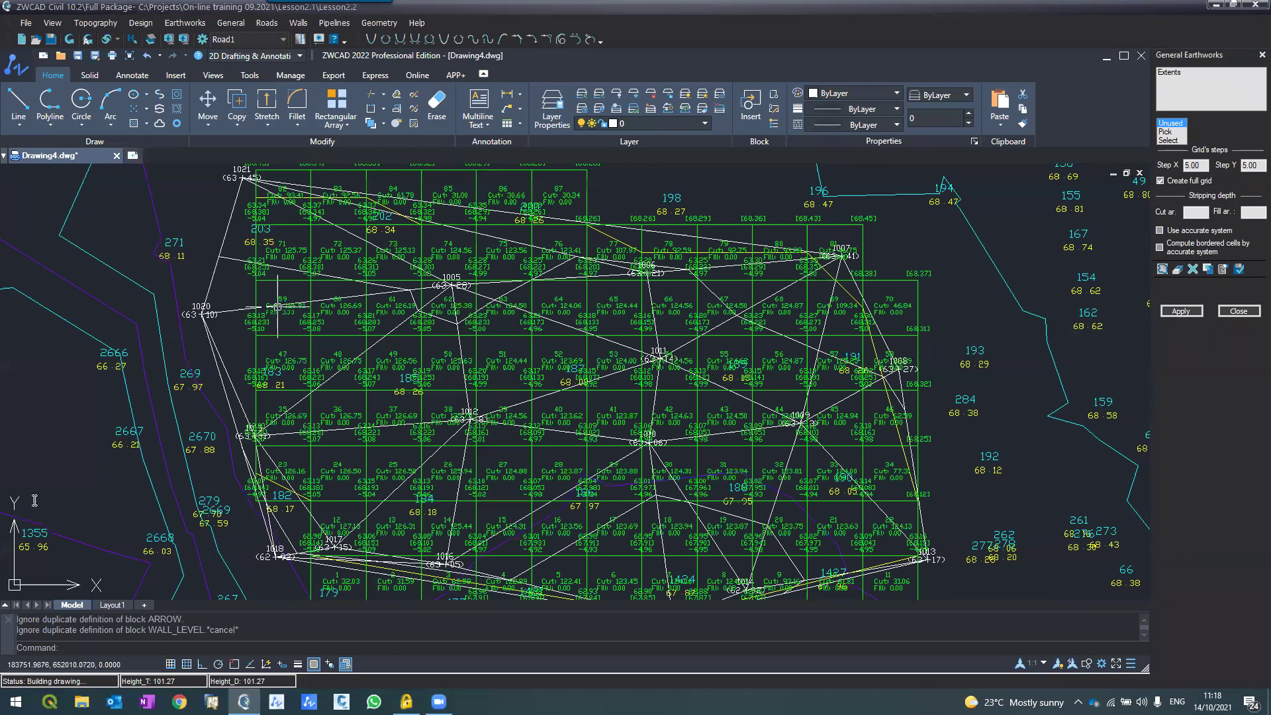
# Review the grid report for the 5 m cells, and compare the cell volumes with the design triangles.
pyautogui.scroll(-1, 38, 463)
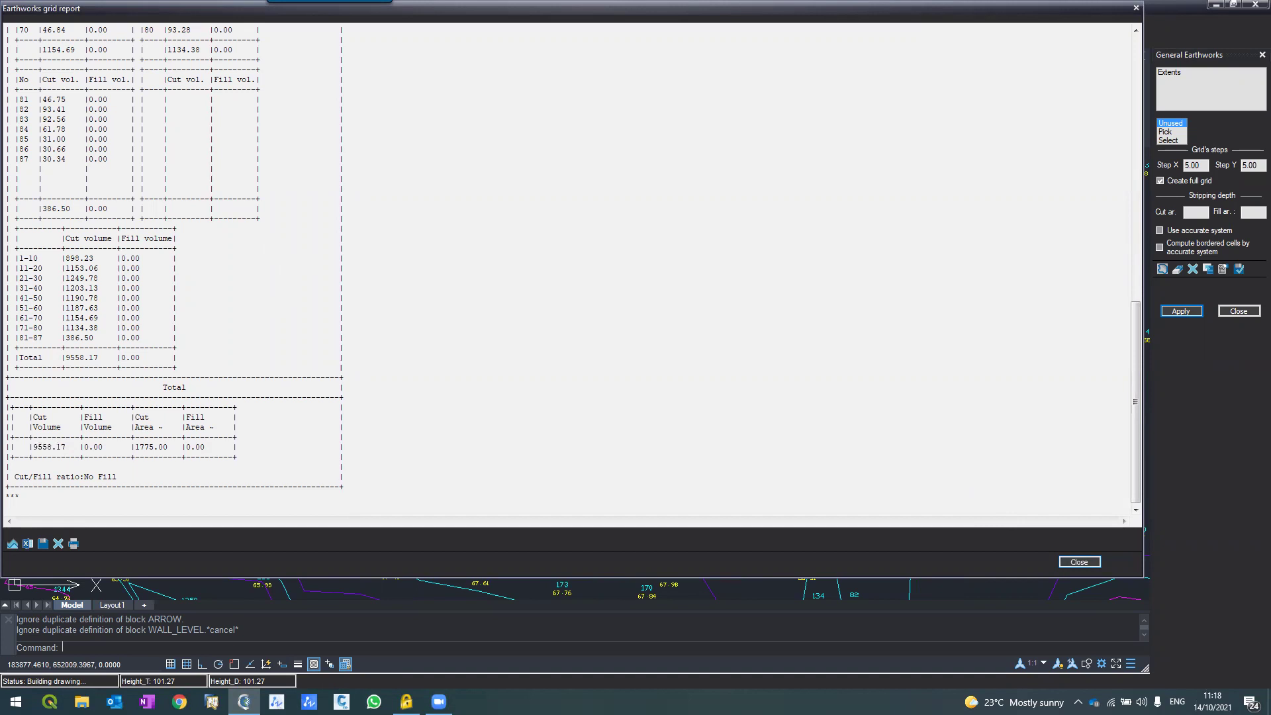
pyautogui.press('Escape')
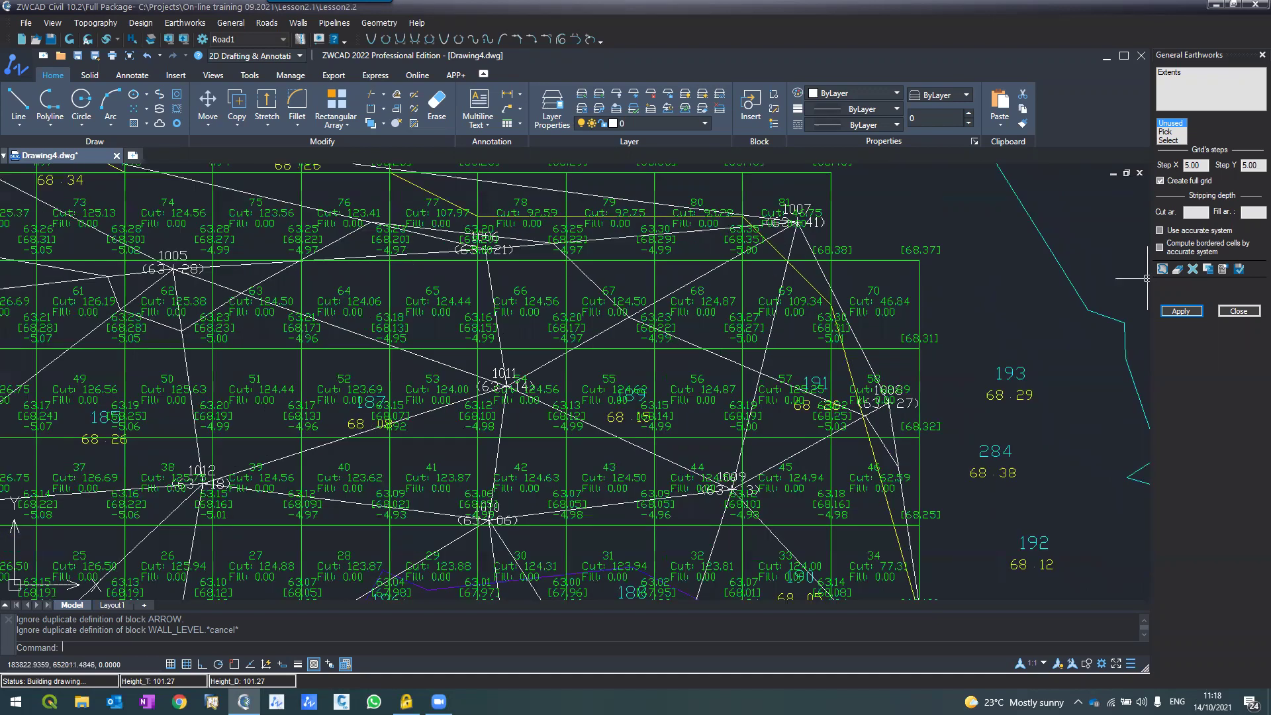
pyautogui.scroll(4, 660, 308)
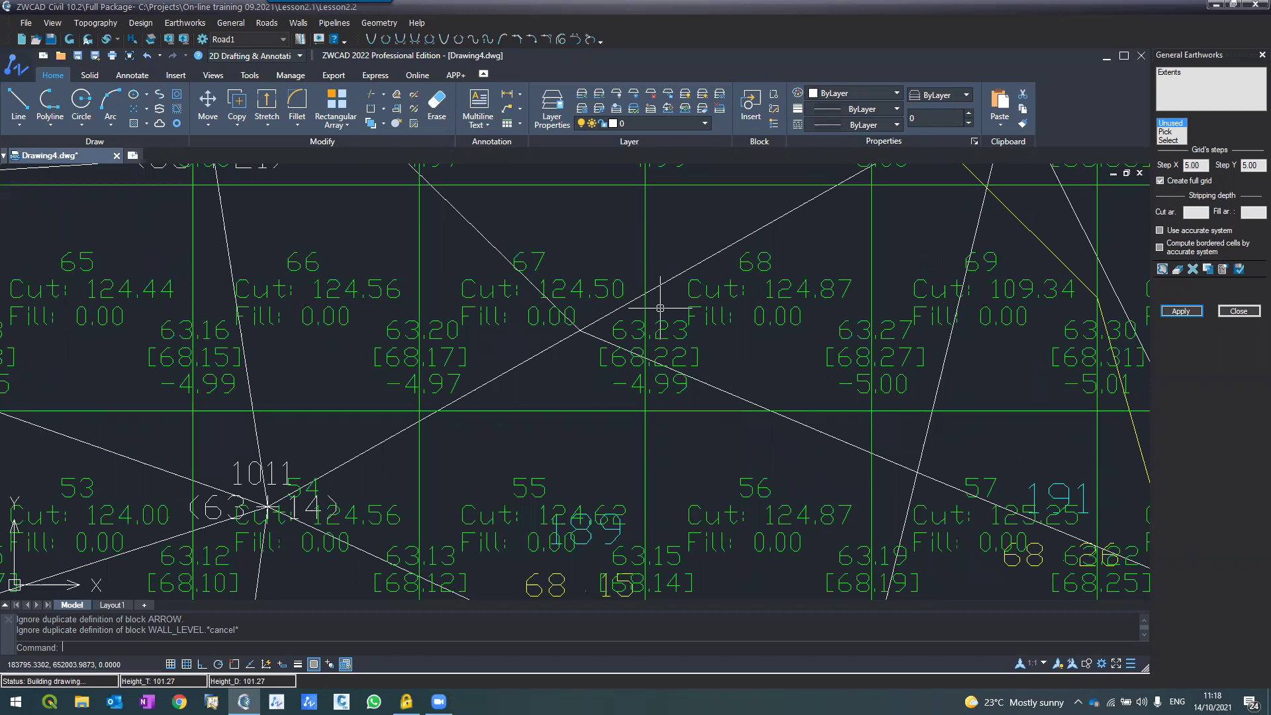
pyautogui.scroll(-2, 660, 308)
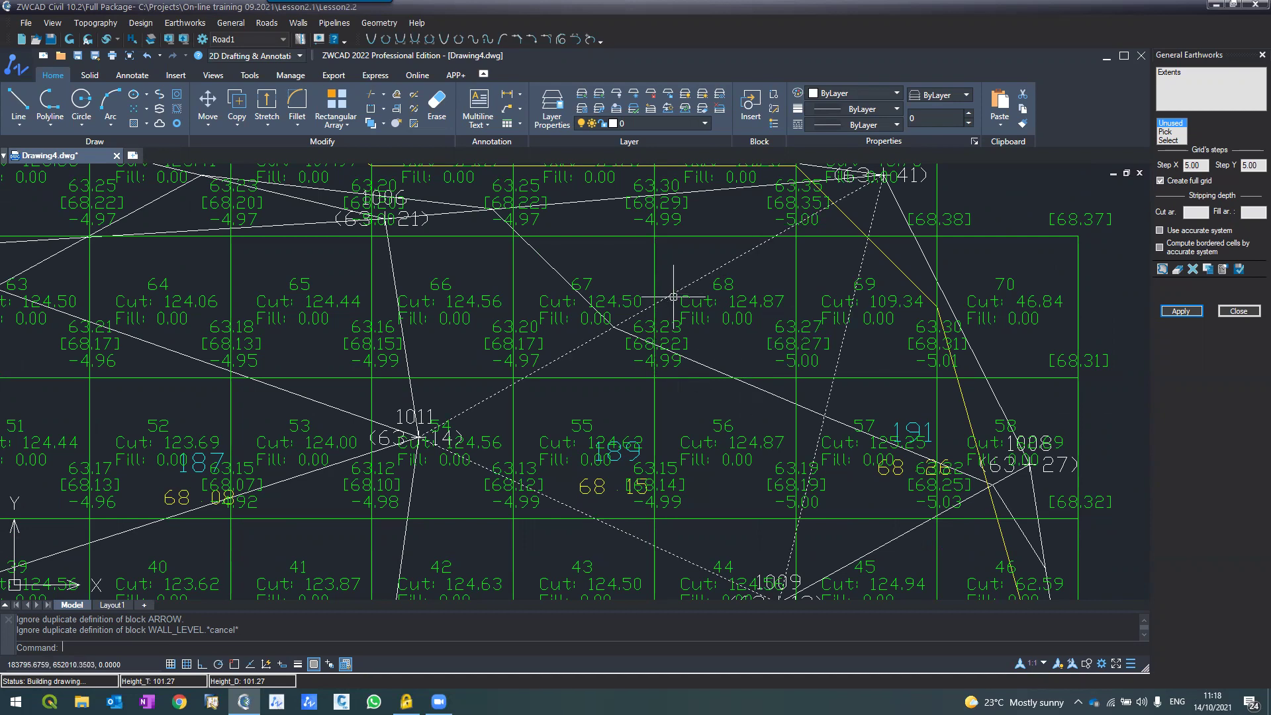
# Recompute the full grid volumes with the accurate system, close the report and check the updated cell volumes.
pyautogui.click(1159, 231)
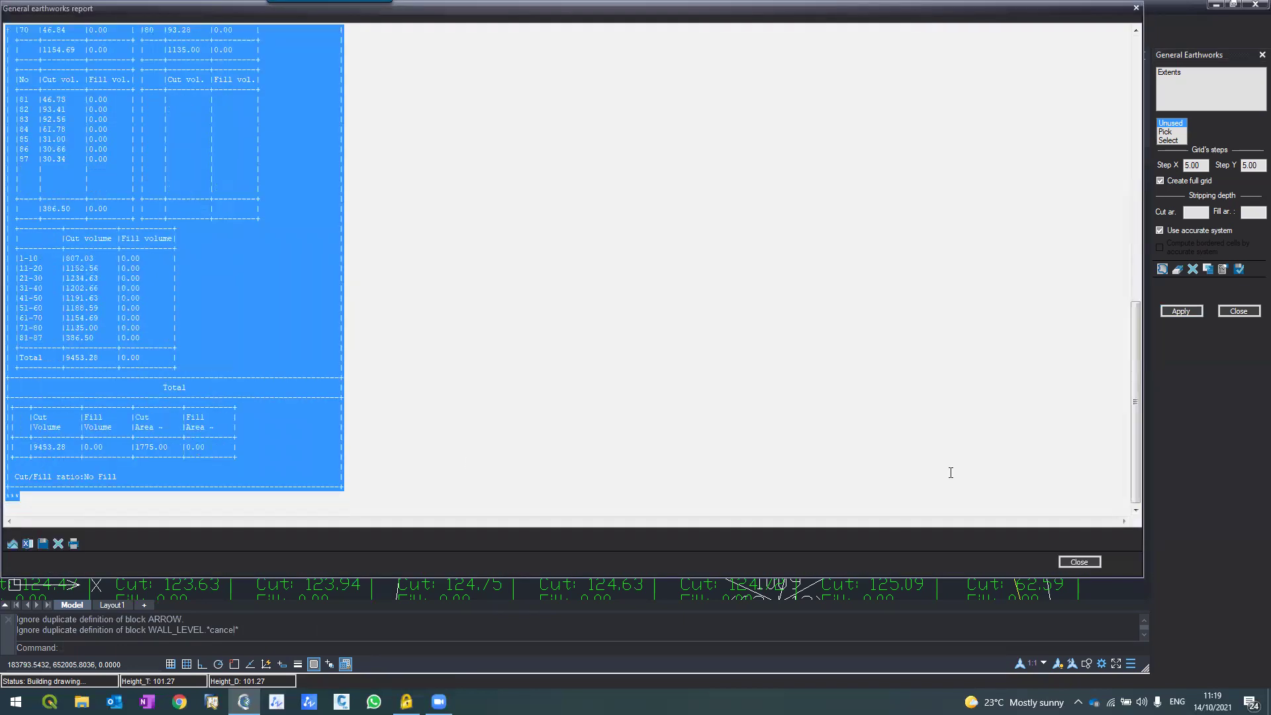
pyautogui.click(1062, 562)
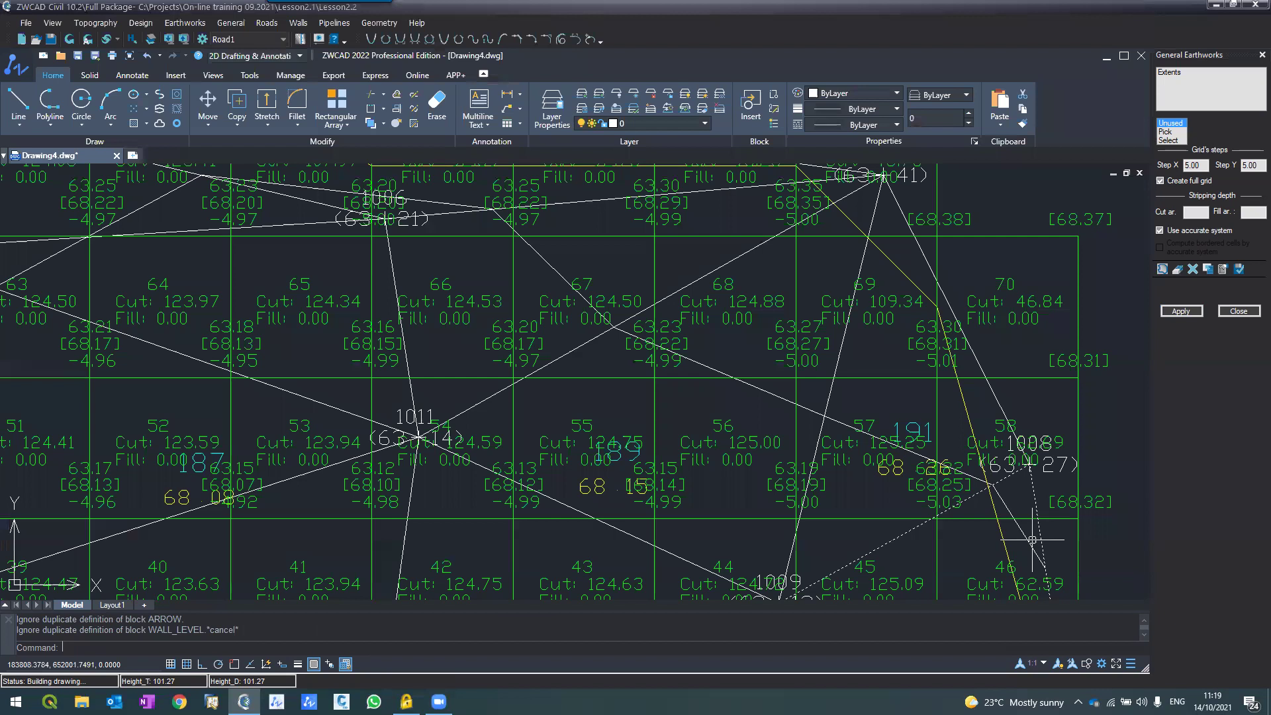
pyautogui.scroll(2, 619, 347)
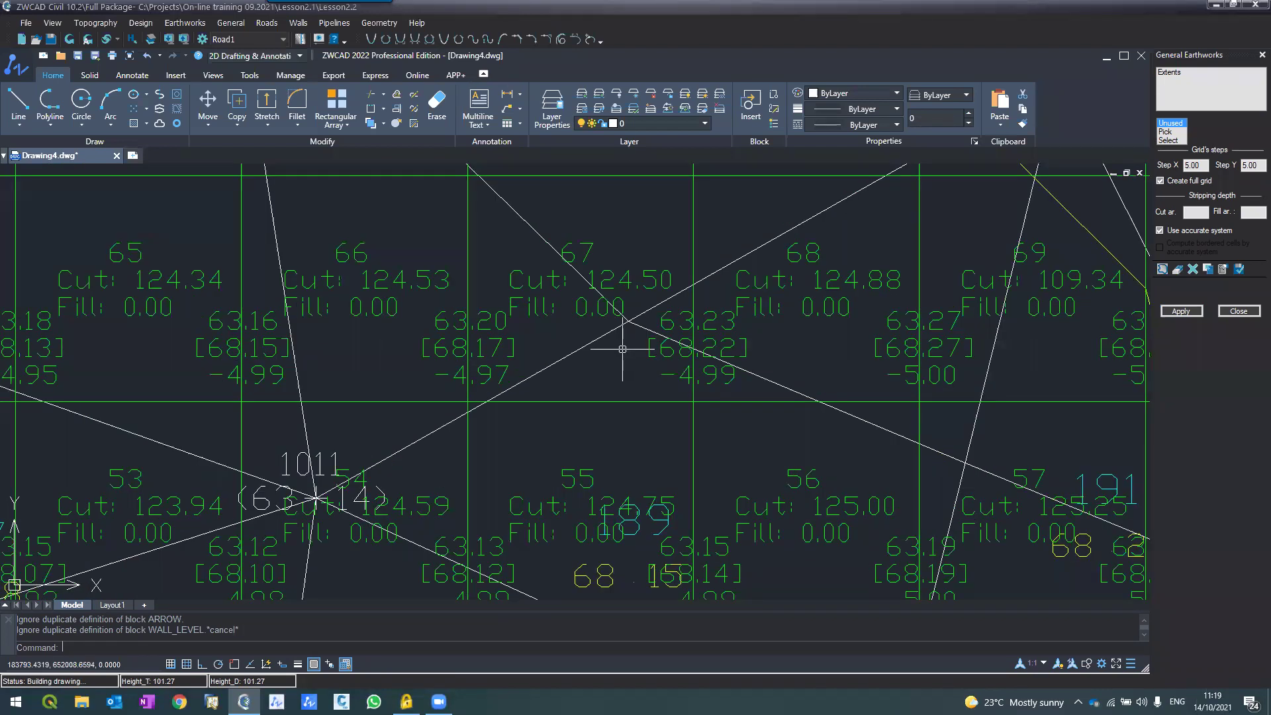
pyautogui.scroll(-2, 622, 348)
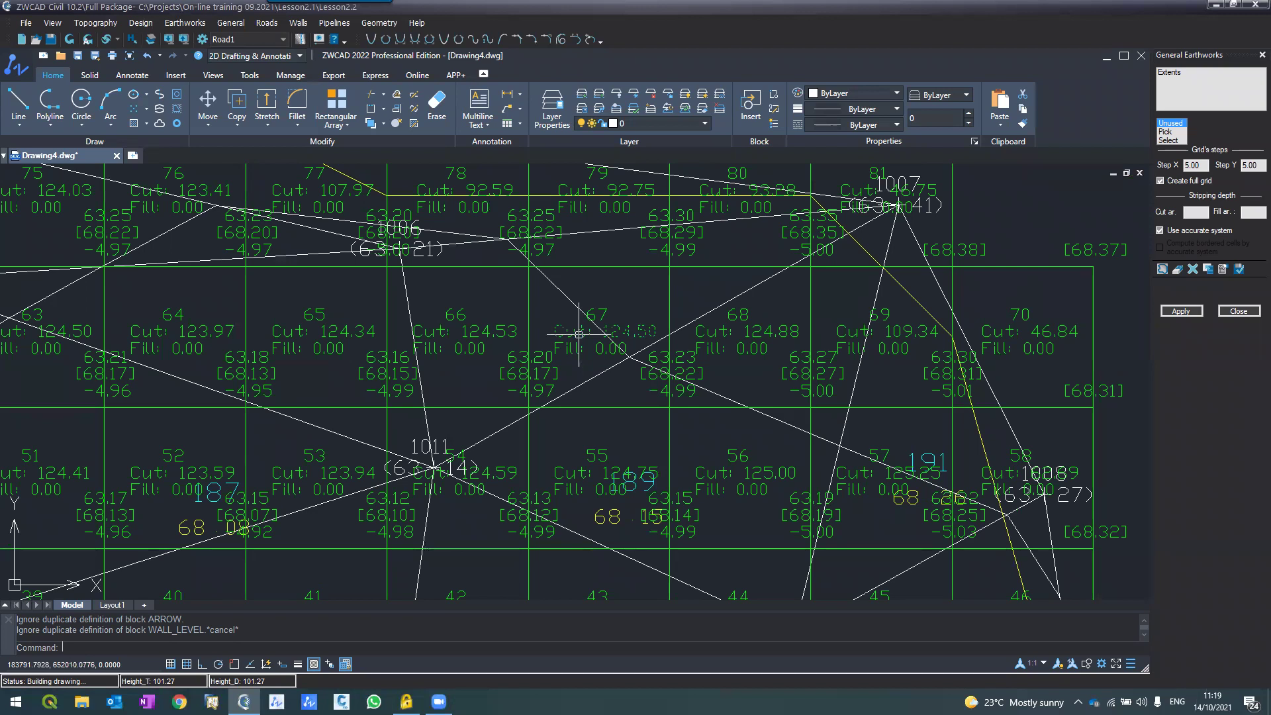
# Switch off the full grid, recompute the general earthworks volumes and close the report.
pyautogui.scroll(-4, 579, 334)
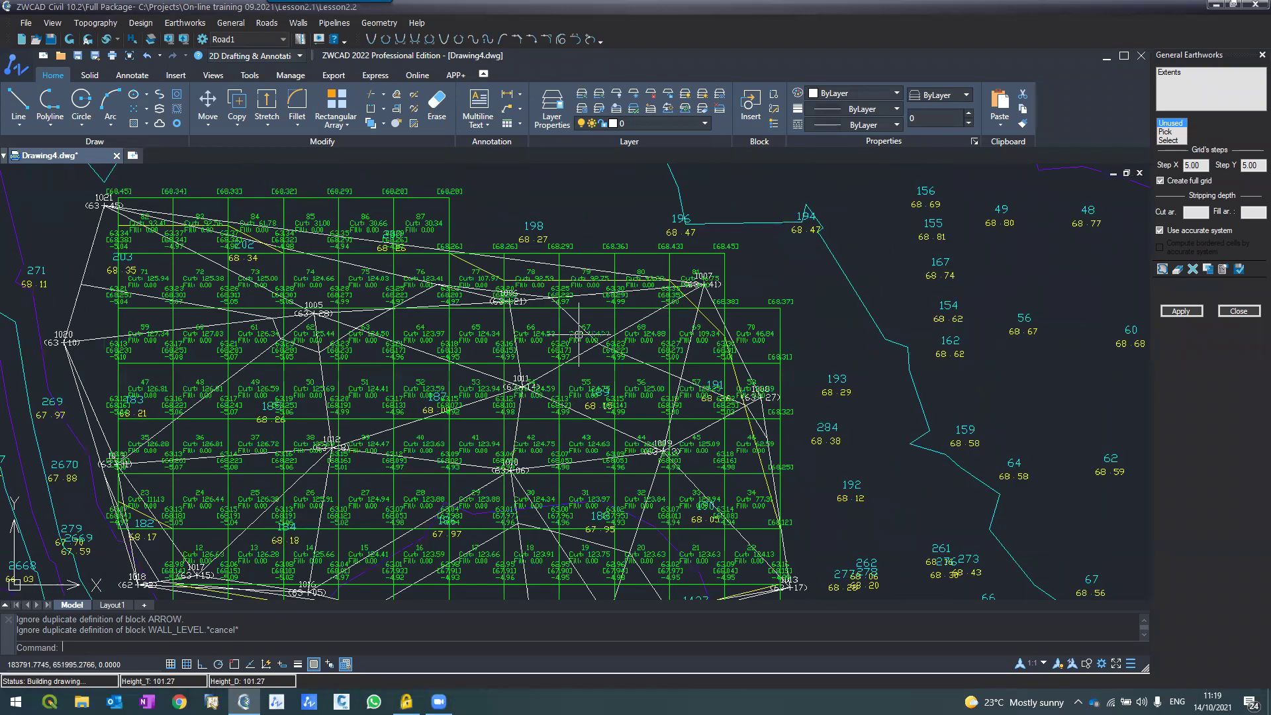
pyautogui.scroll(-2, 578, 335)
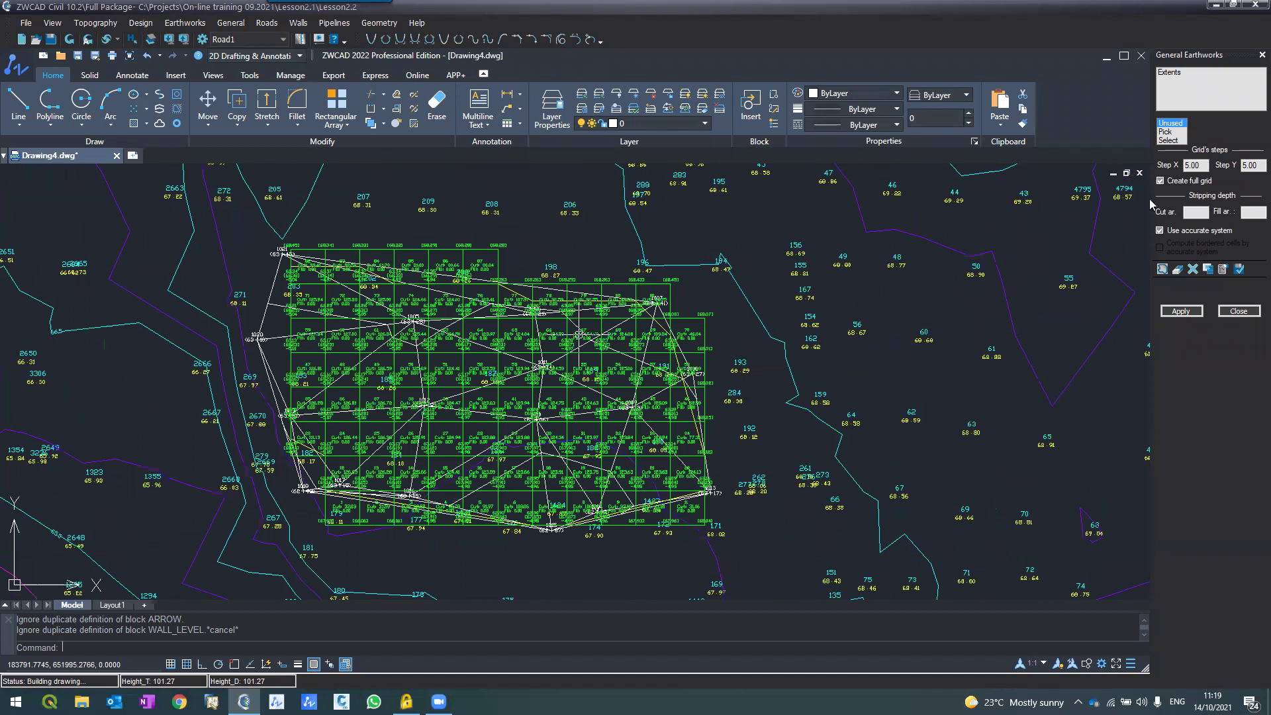
pyautogui.click(1161, 181)
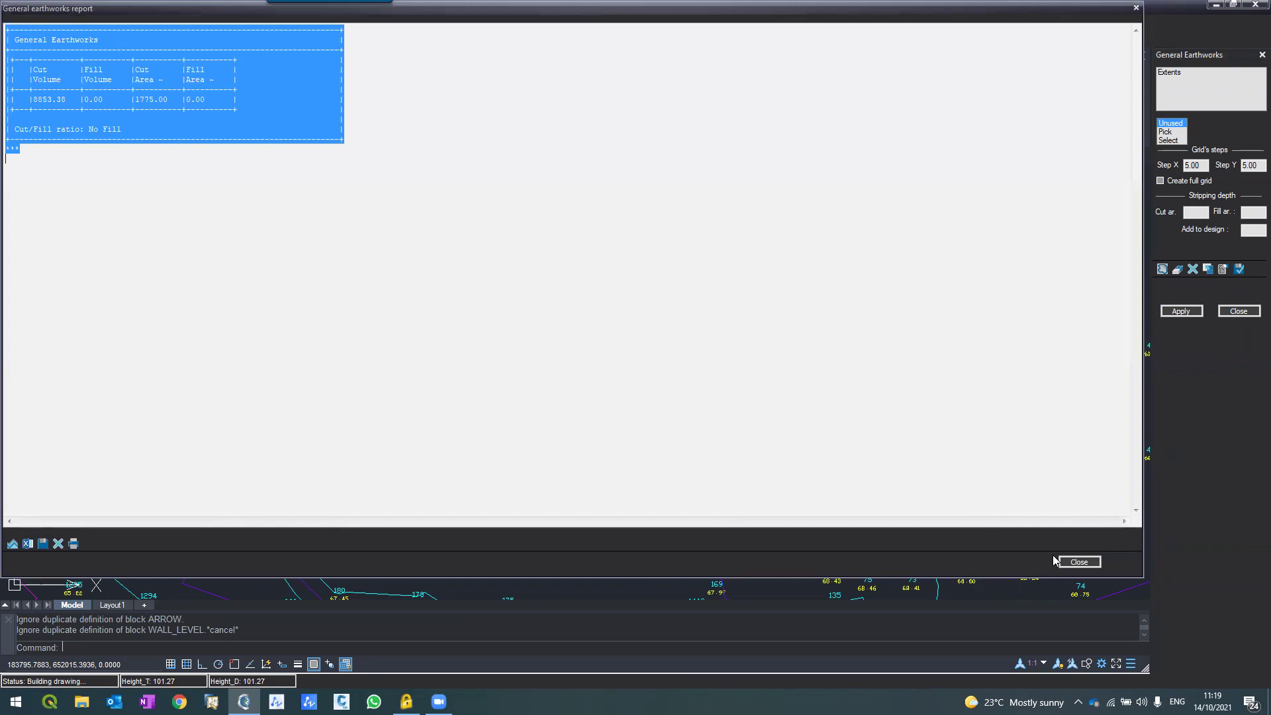
pyautogui.click(1063, 562)
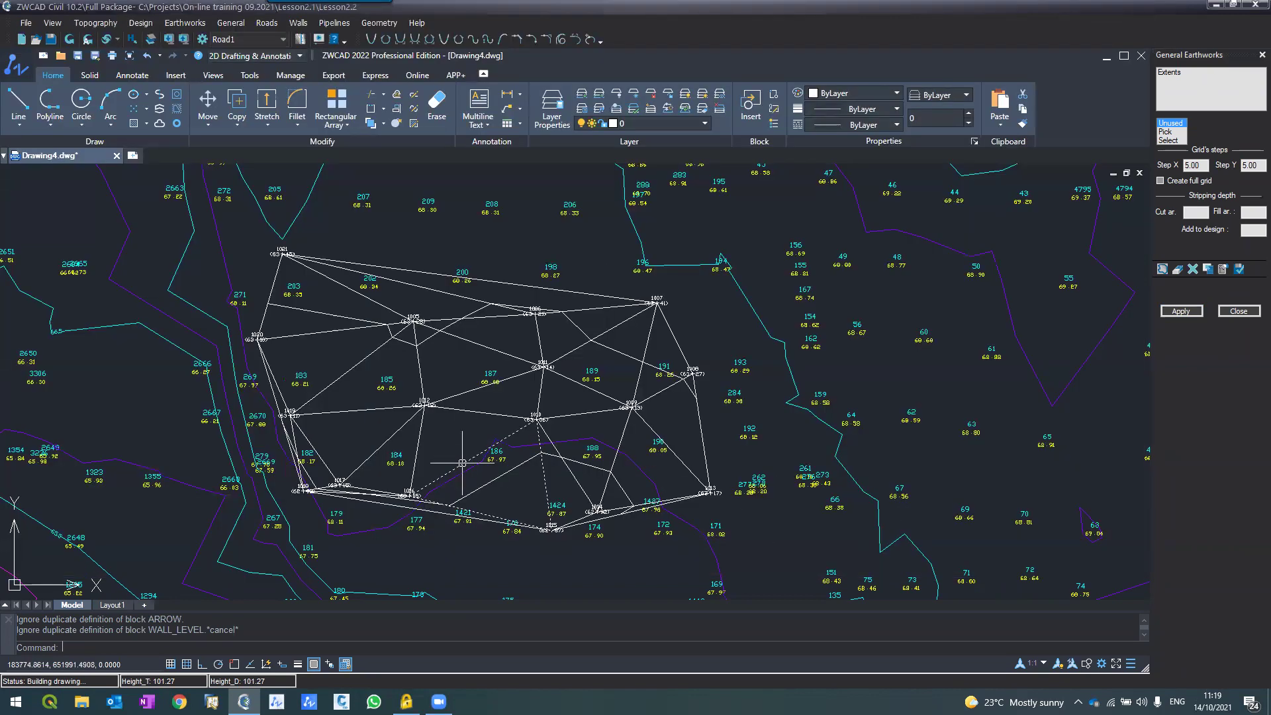
# Examine the design triangles against the terrain points and their heights across the design area.
pyautogui.scroll(4, 462, 463)
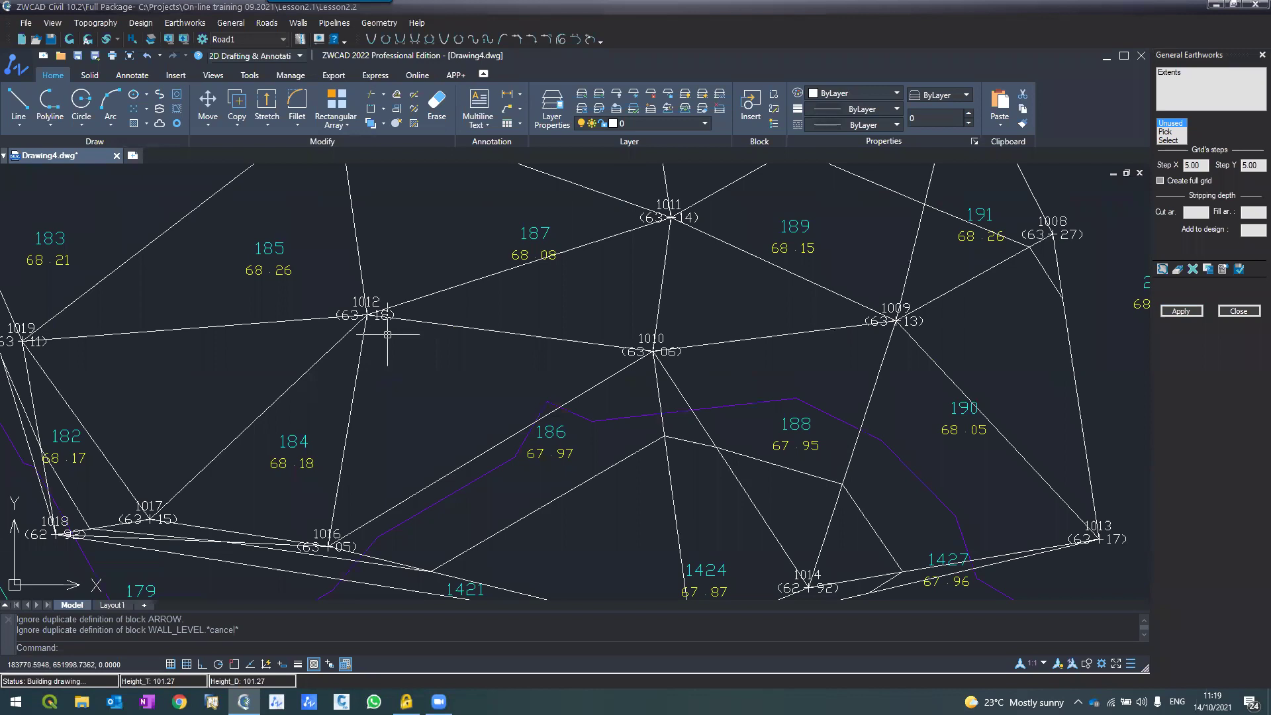
pyautogui.moveTo(374, 385); pyautogui.dragTo(380, 352, button='middle')
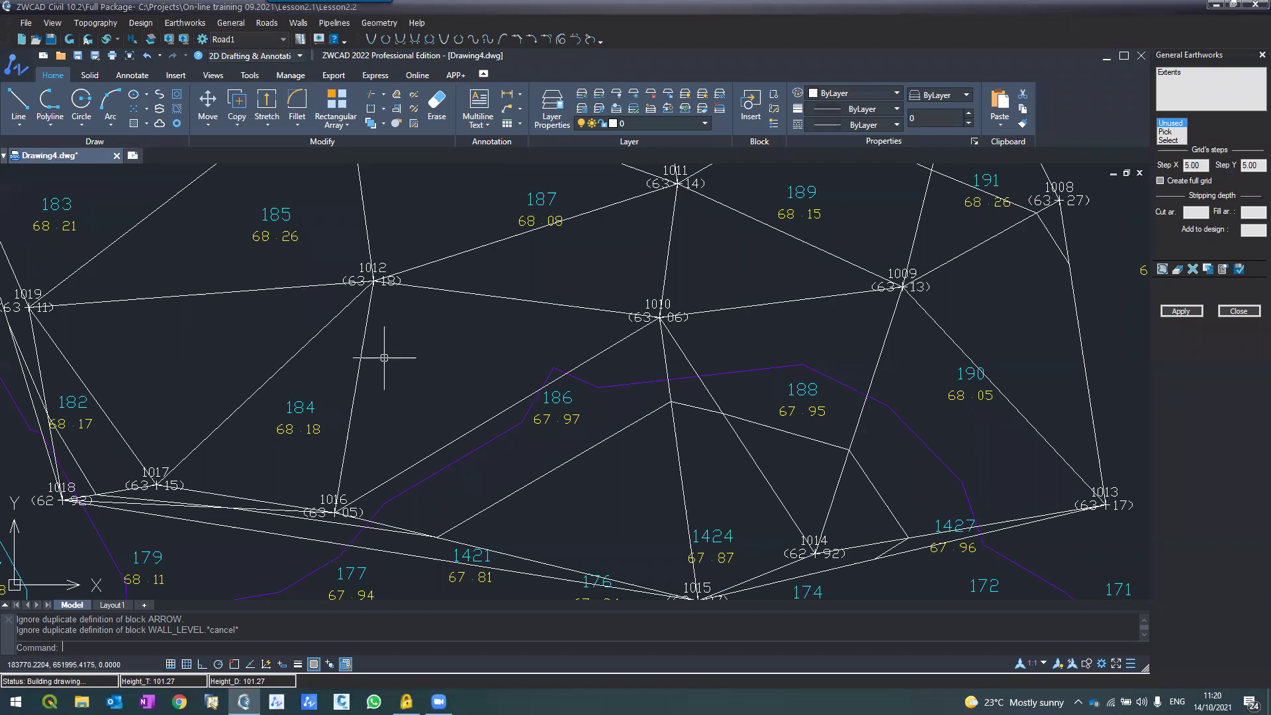
pyautogui.scroll(-2, 384, 357)
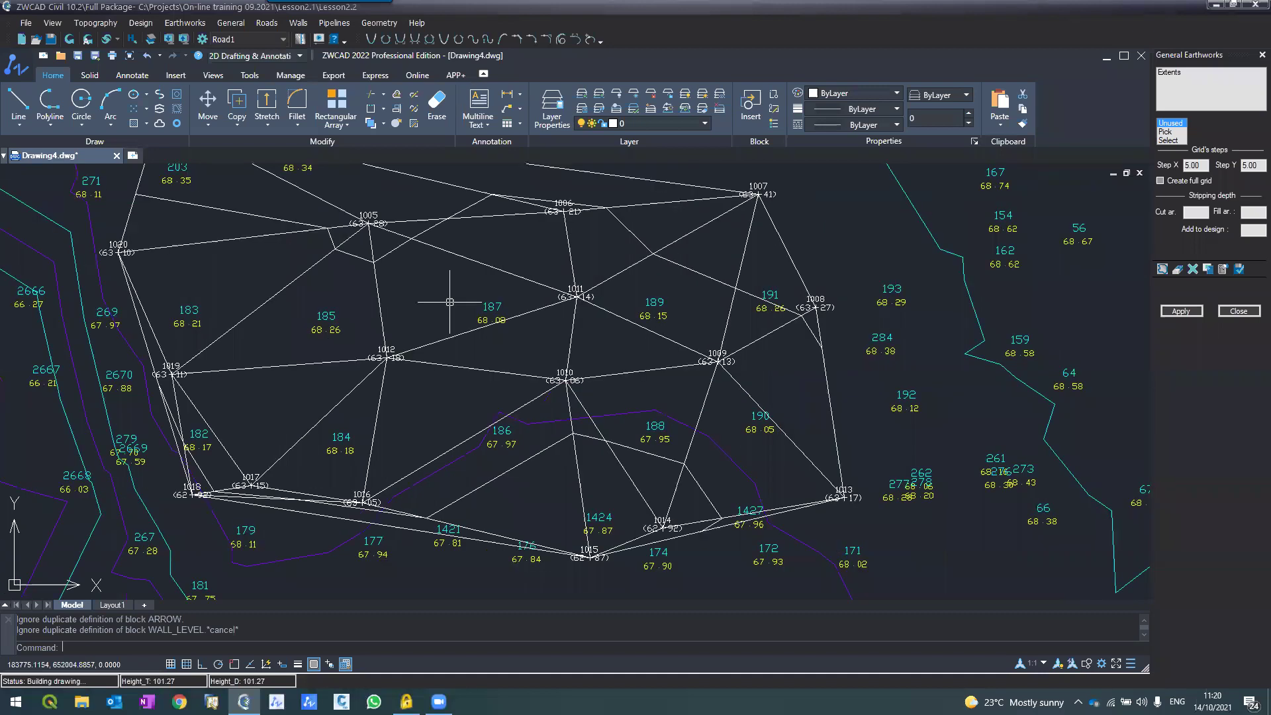
pyautogui.scroll(2, 446, 356)
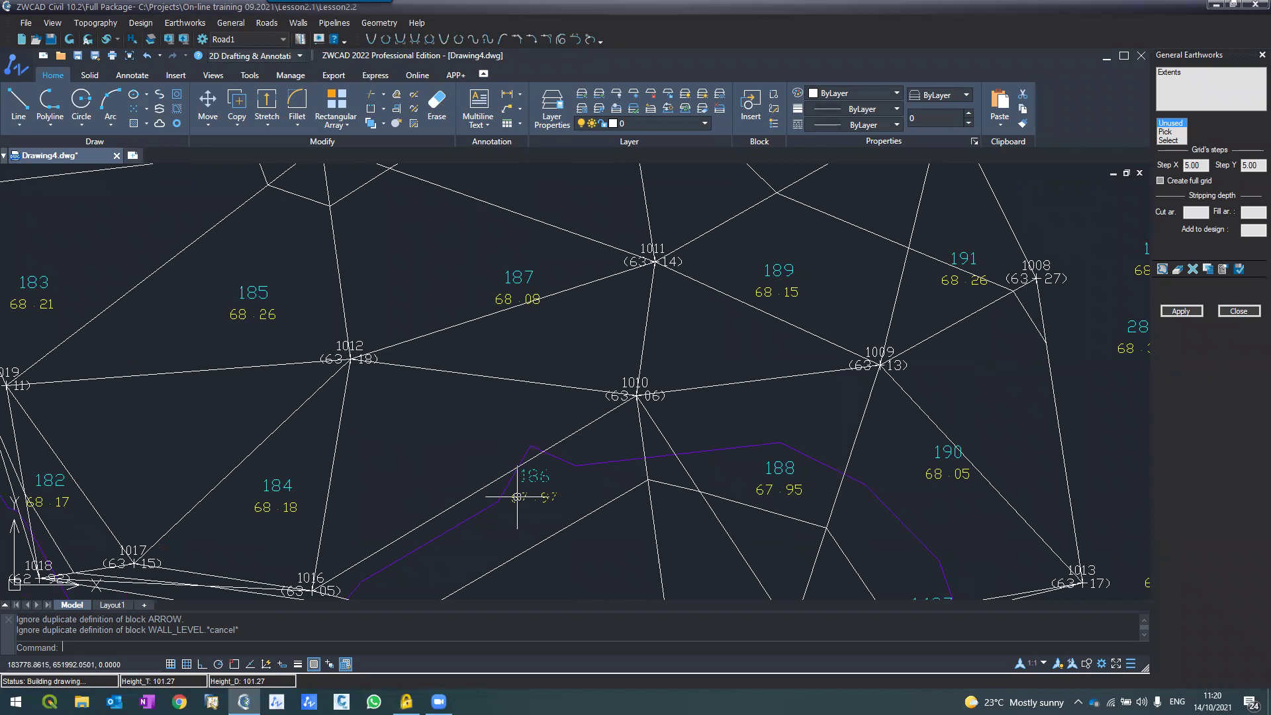
pyautogui.scroll(-2, 517, 496)
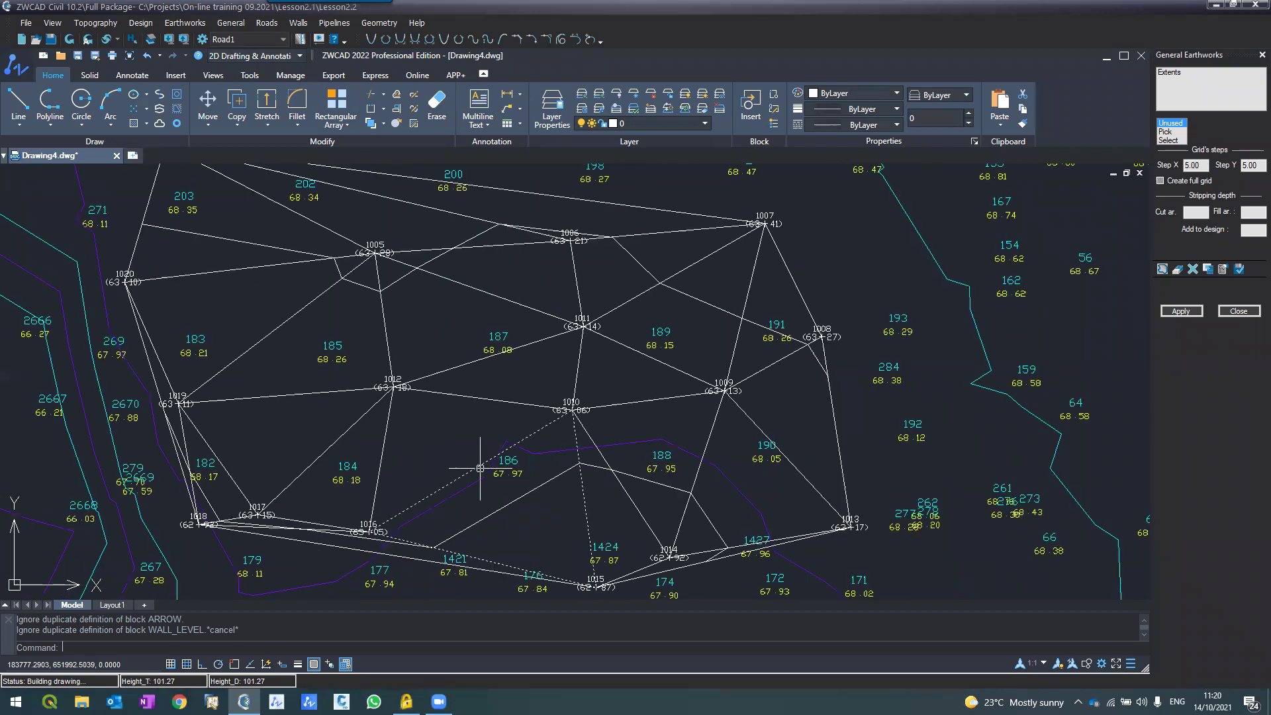
pyautogui.scroll(2, 479, 468)
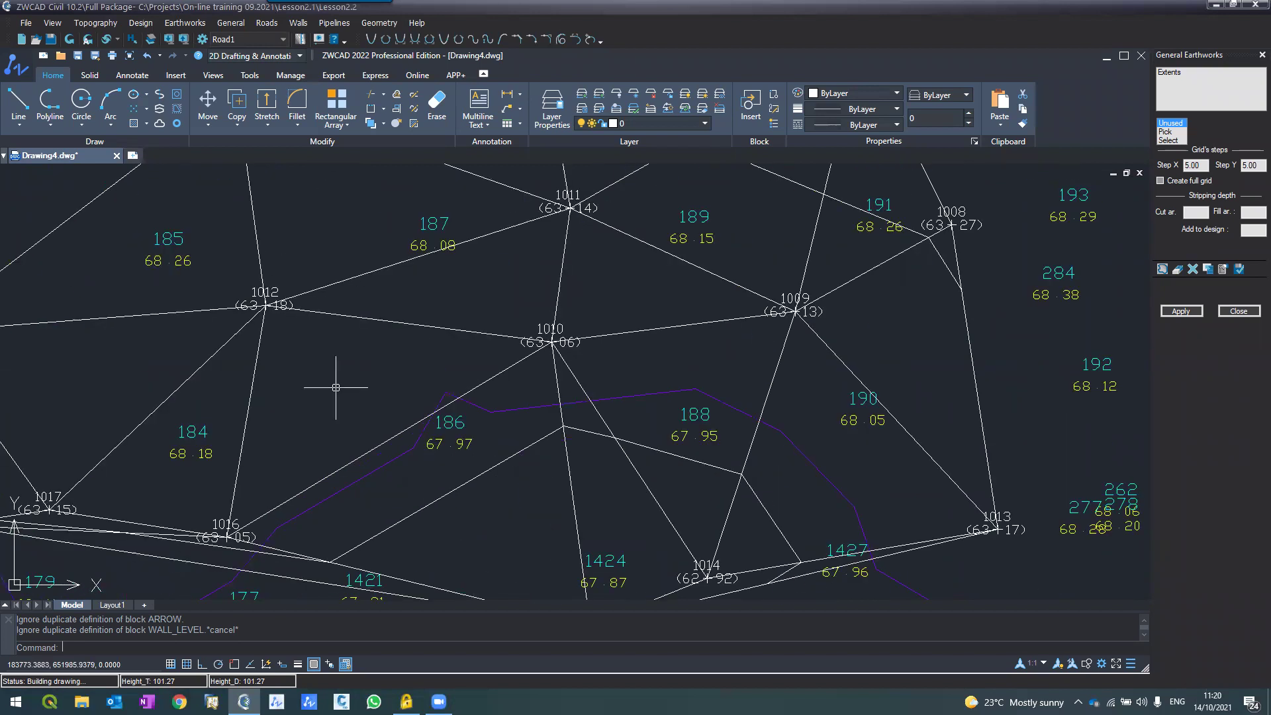
pyautogui.scroll(-2, 336, 388)
pyautogui.scroll(-1, 334, 389)
pyautogui.scroll(1, 348, 403)
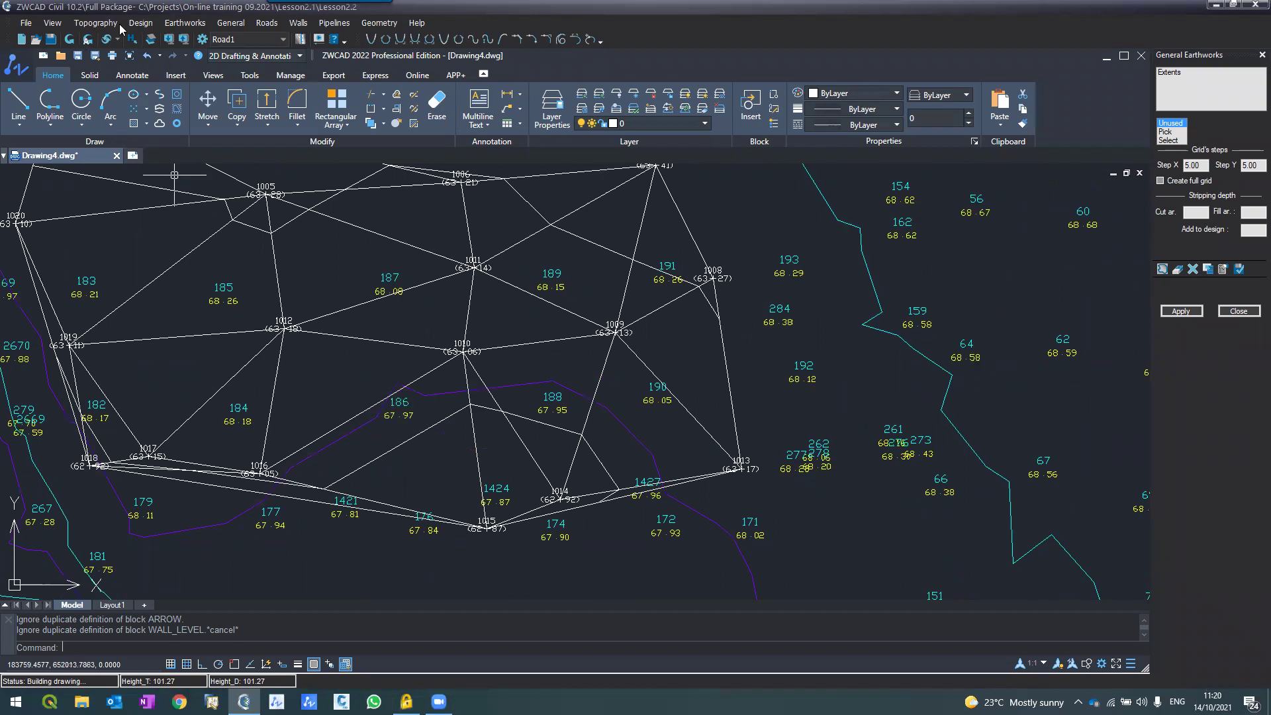
# Calculate the earthworks with the Triangles method, without stripping depths or an addition to the design.
pyautogui.click(187, 27)
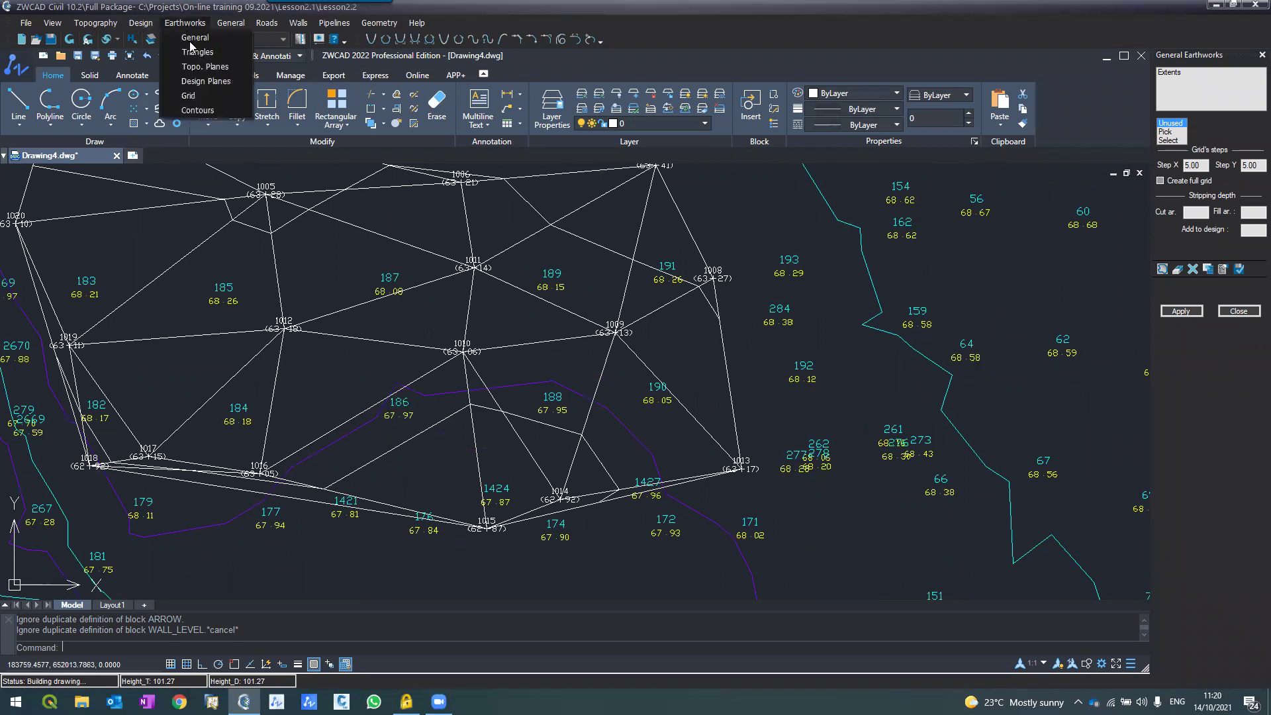
pyautogui.click(202, 53)
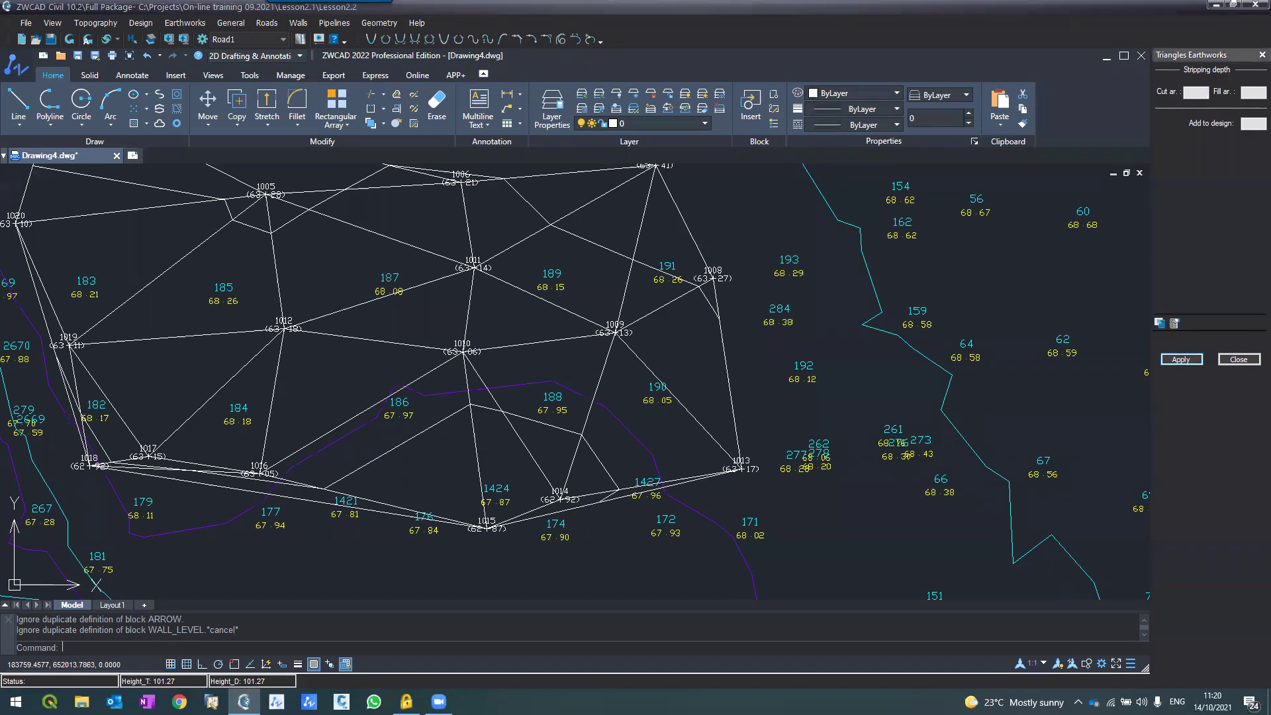
pyautogui.click(1182, 359)
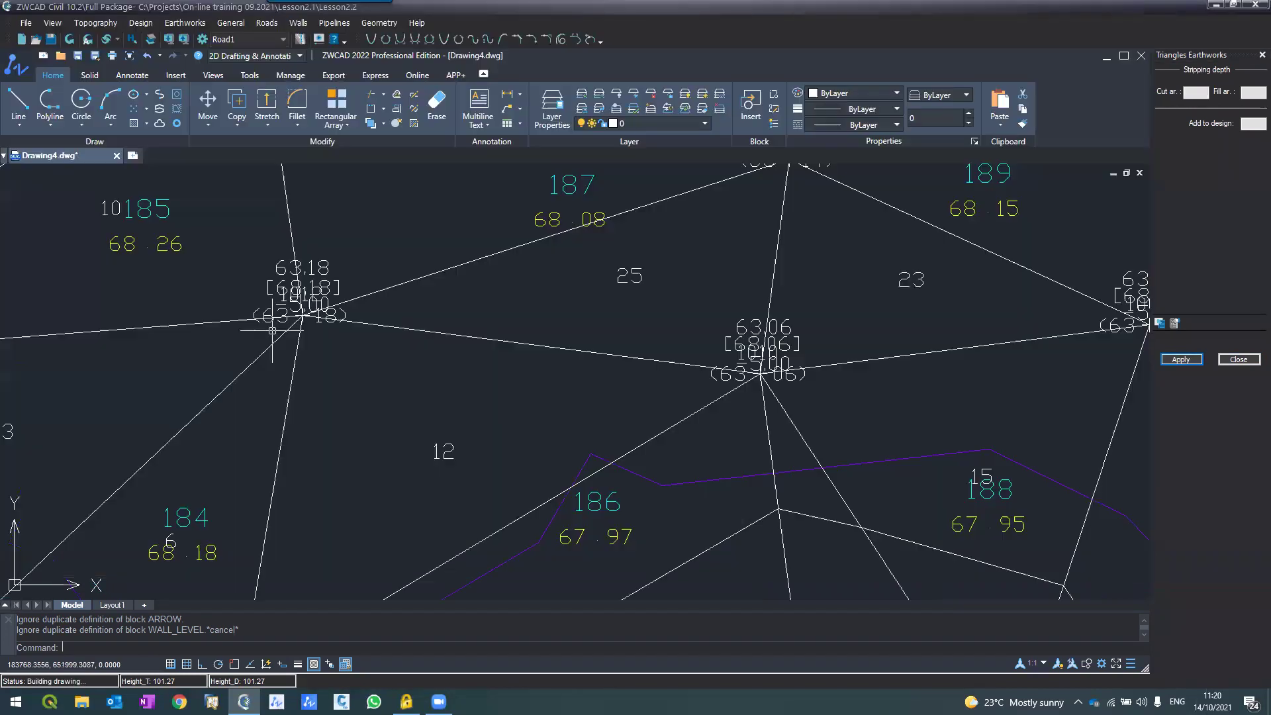
# Set the colour of the five triangle earthworks layers, from TriEW to TriEWDdataTopo, to green.
pyautogui.scroll(5, 272, 292)
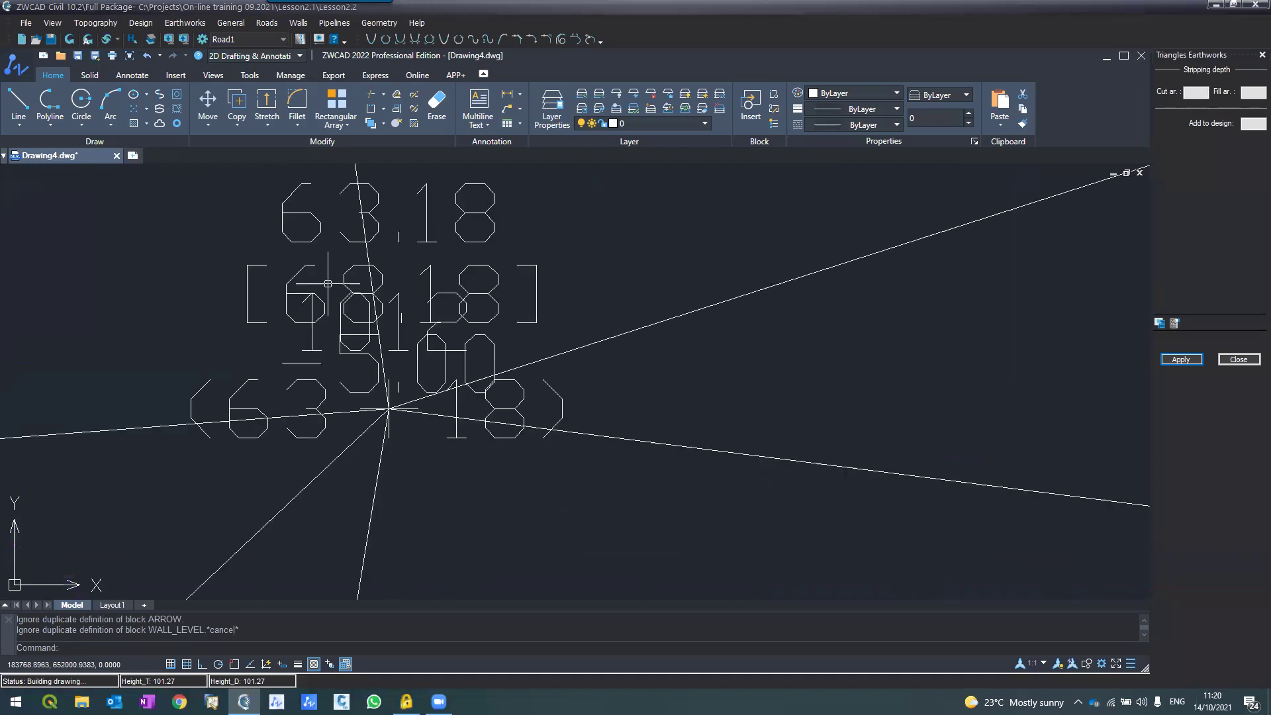
pyautogui.scroll(-5, 328, 296)
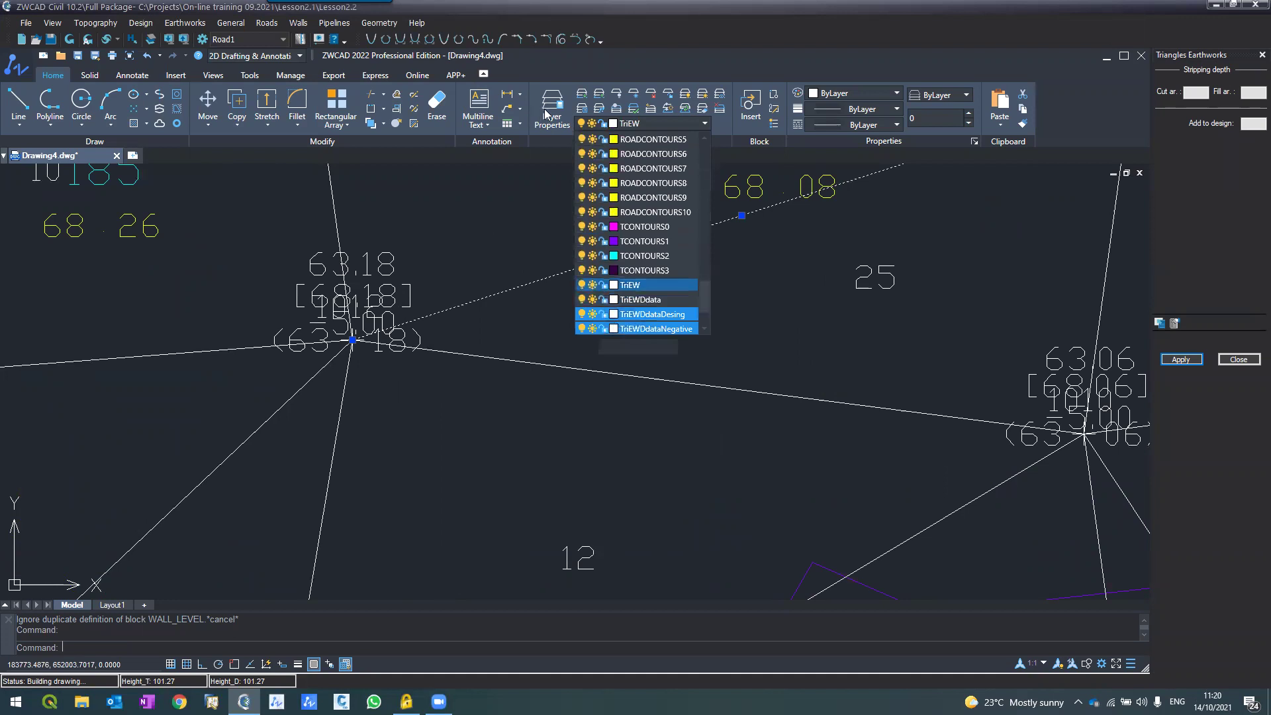
pyautogui.click(187, 380)
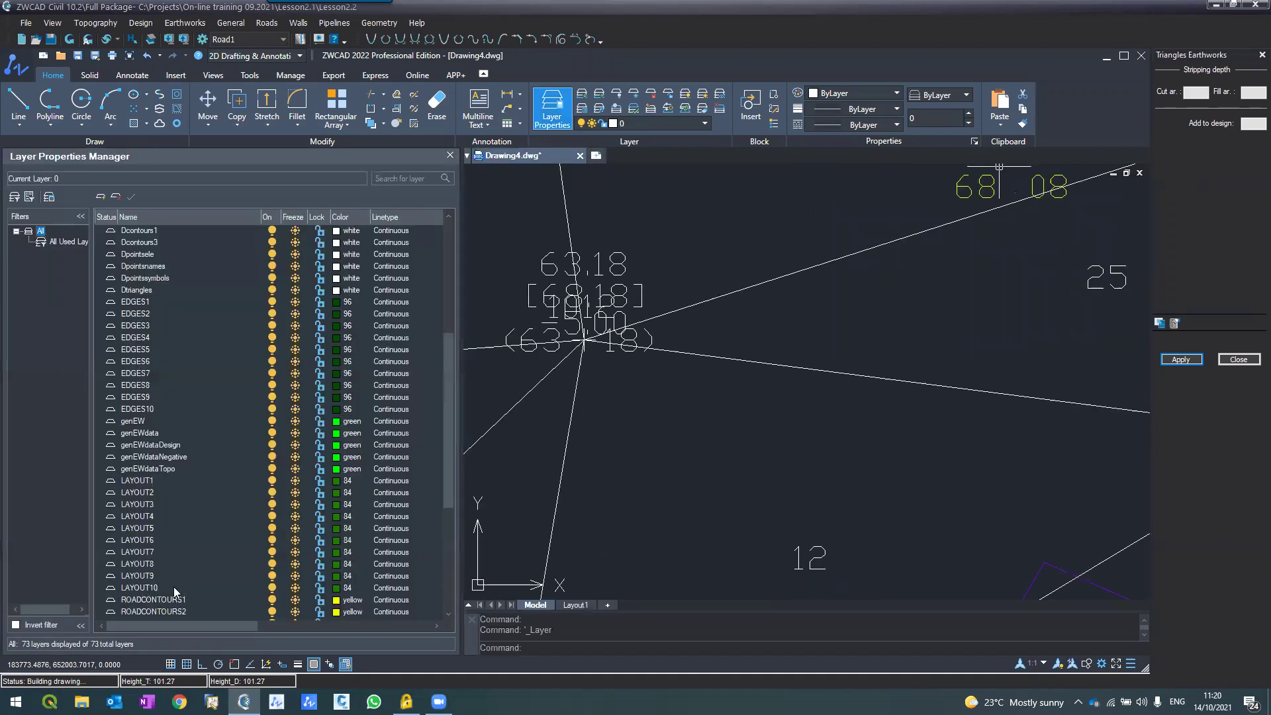
pyautogui.scroll(-6, 379, 530)
pyautogui.click(131, 540)
pyautogui.keyDown('shift'); pyautogui.click(149, 588); pyautogui.keyUp('shift')
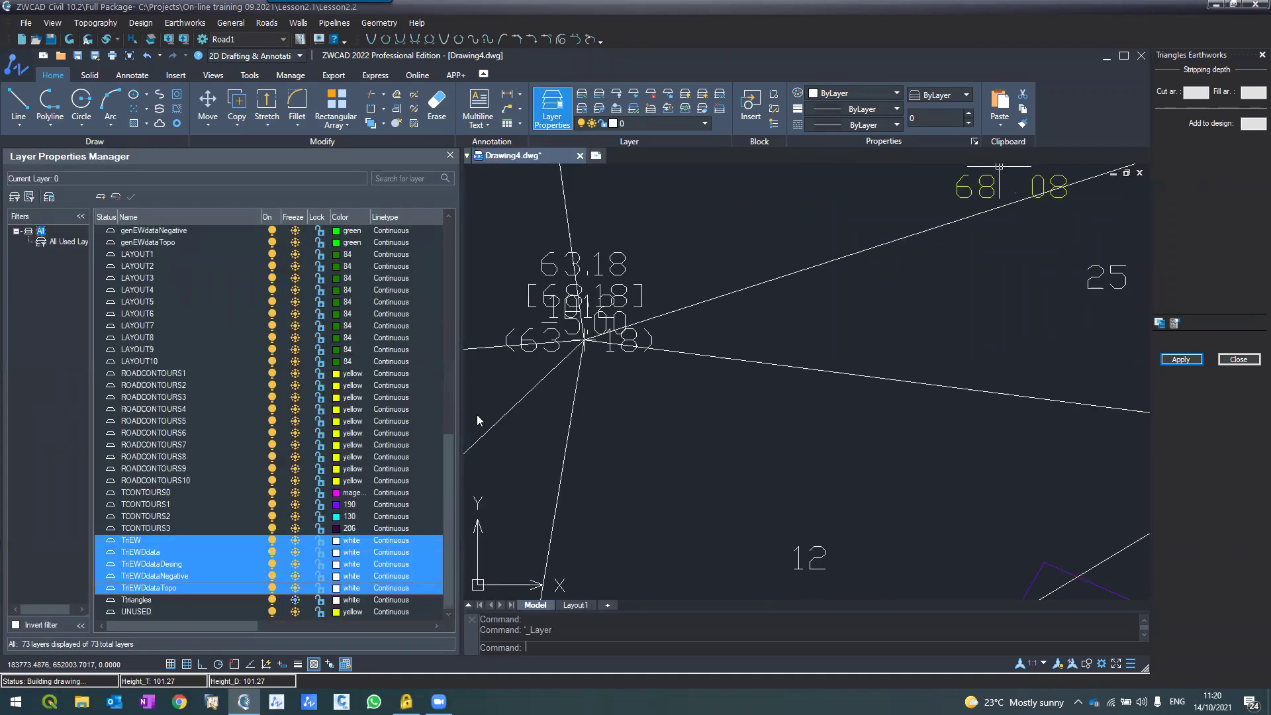
pyautogui.click(351, 588)
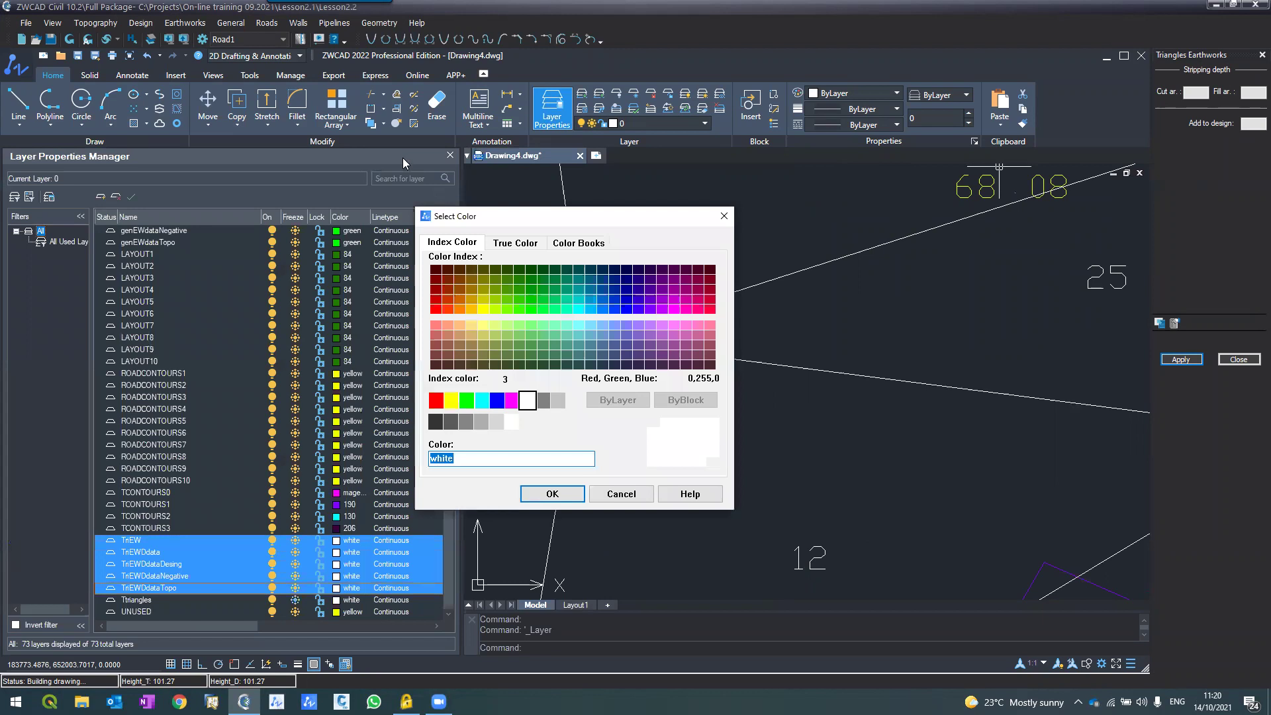
pyautogui.write('green')
pyautogui.press('Return')
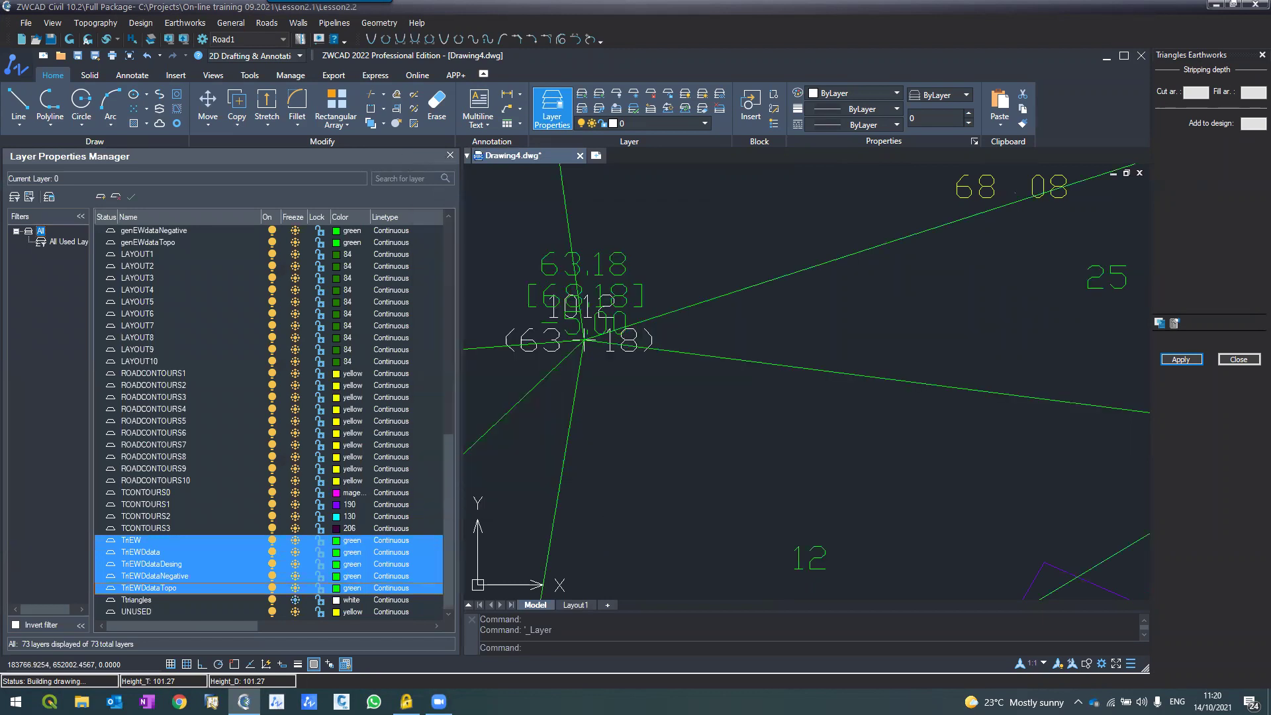
pyautogui.click(450, 155)
# Freeze the layers of the white design point elevations and design point names around the triangle corners.
pyautogui.scroll(6, 371, 304)
pyautogui.scroll(-3, 327, 271)
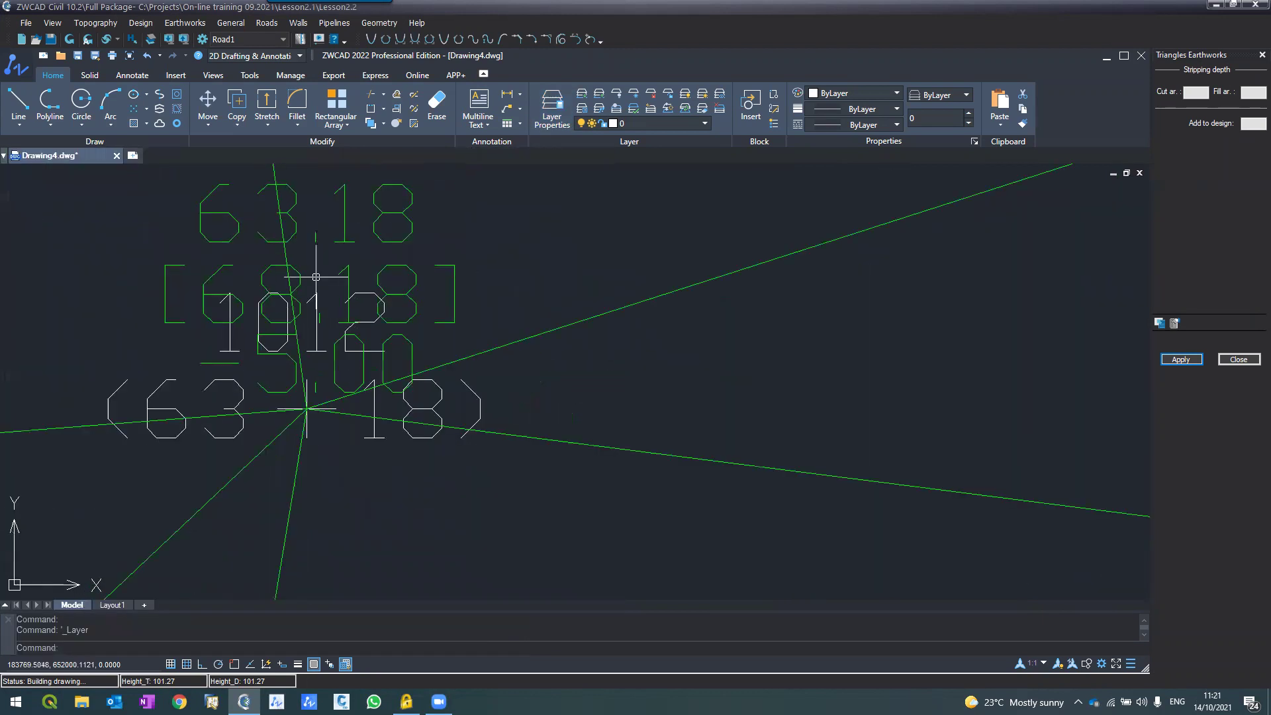
pyautogui.scroll(-3, 316, 277)
pyautogui.click(249, 335)
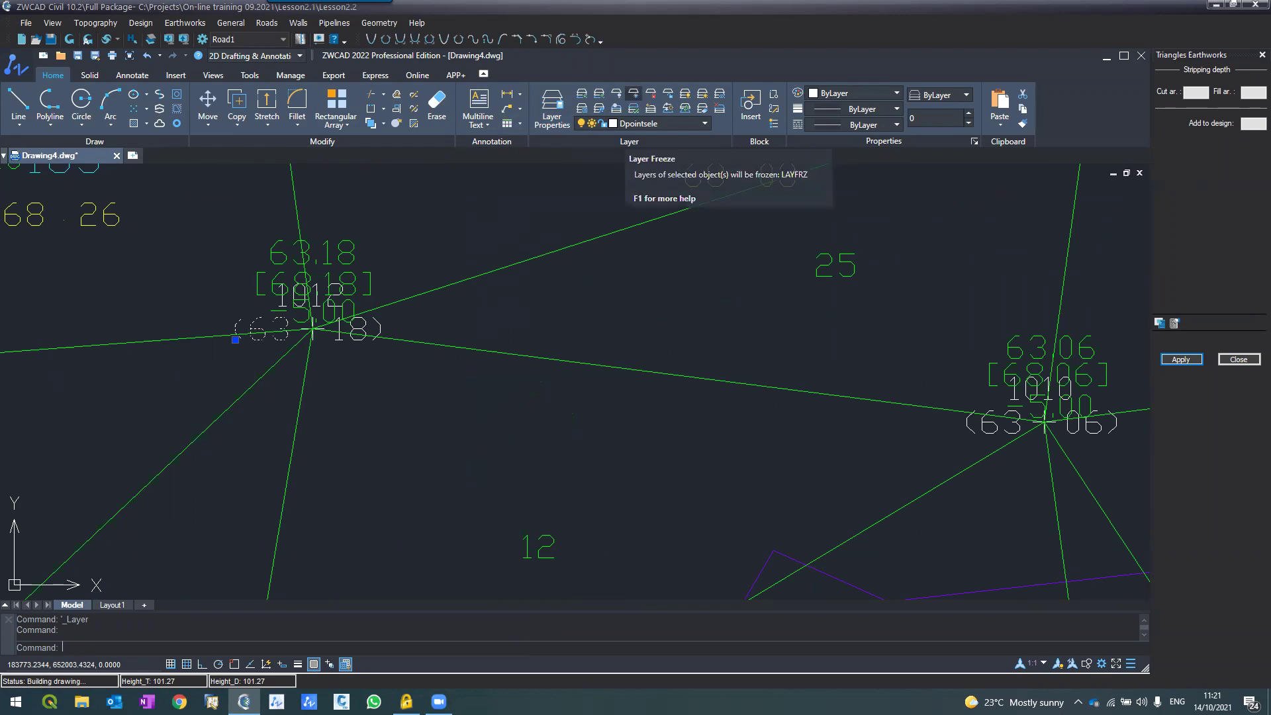
pyautogui.click(634, 99)
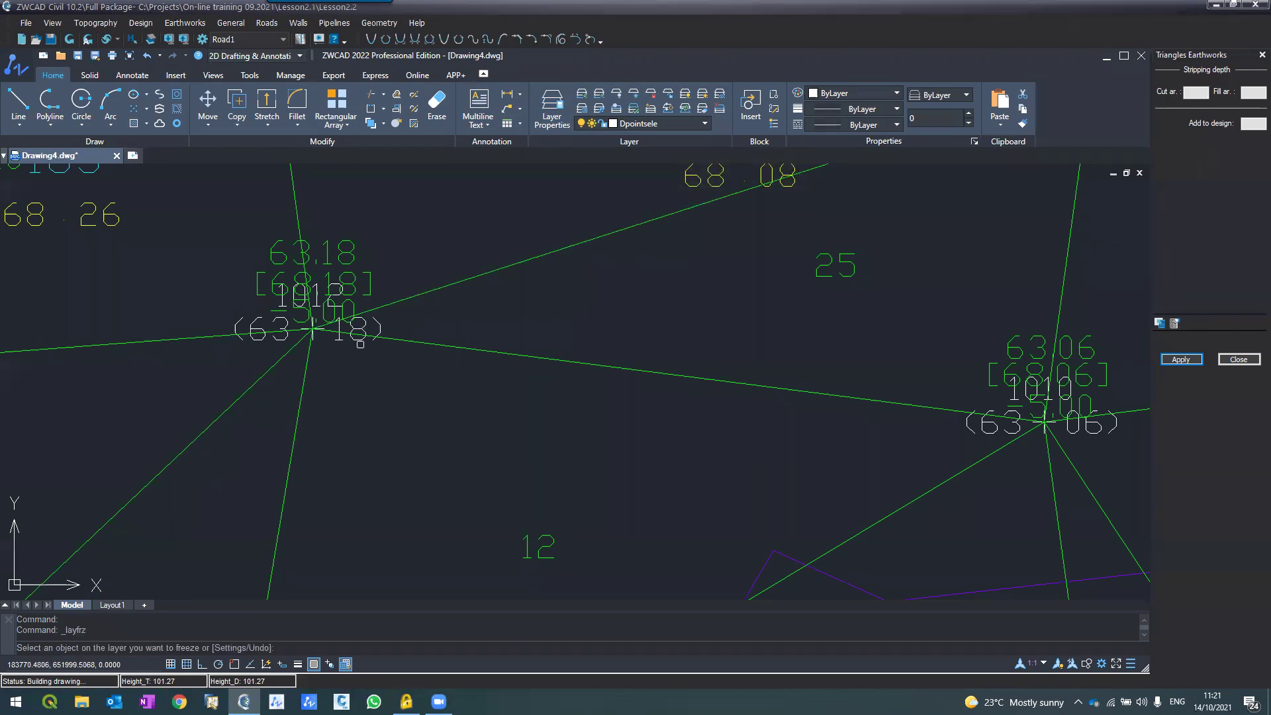
pyautogui.click(359, 340)
pyautogui.scroll(3, 298, 302)
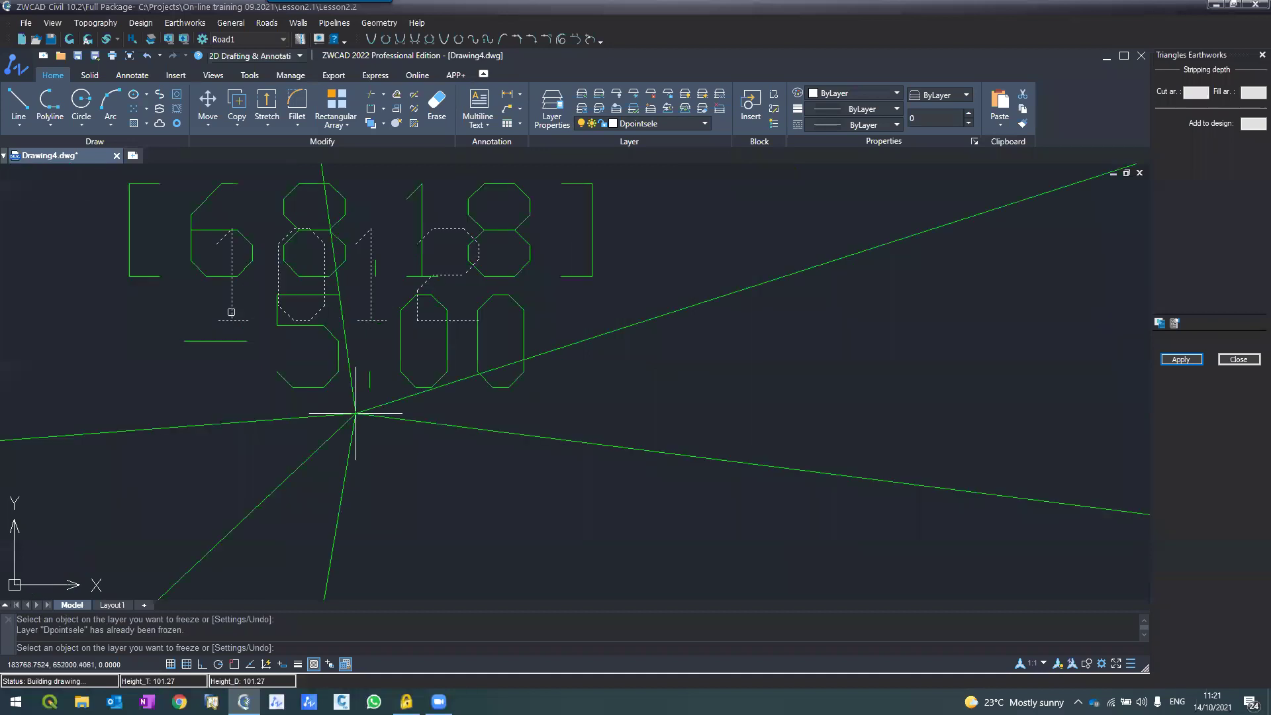
pyautogui.scroll(-3, 356, 413)
pyautogui.press('Escape')
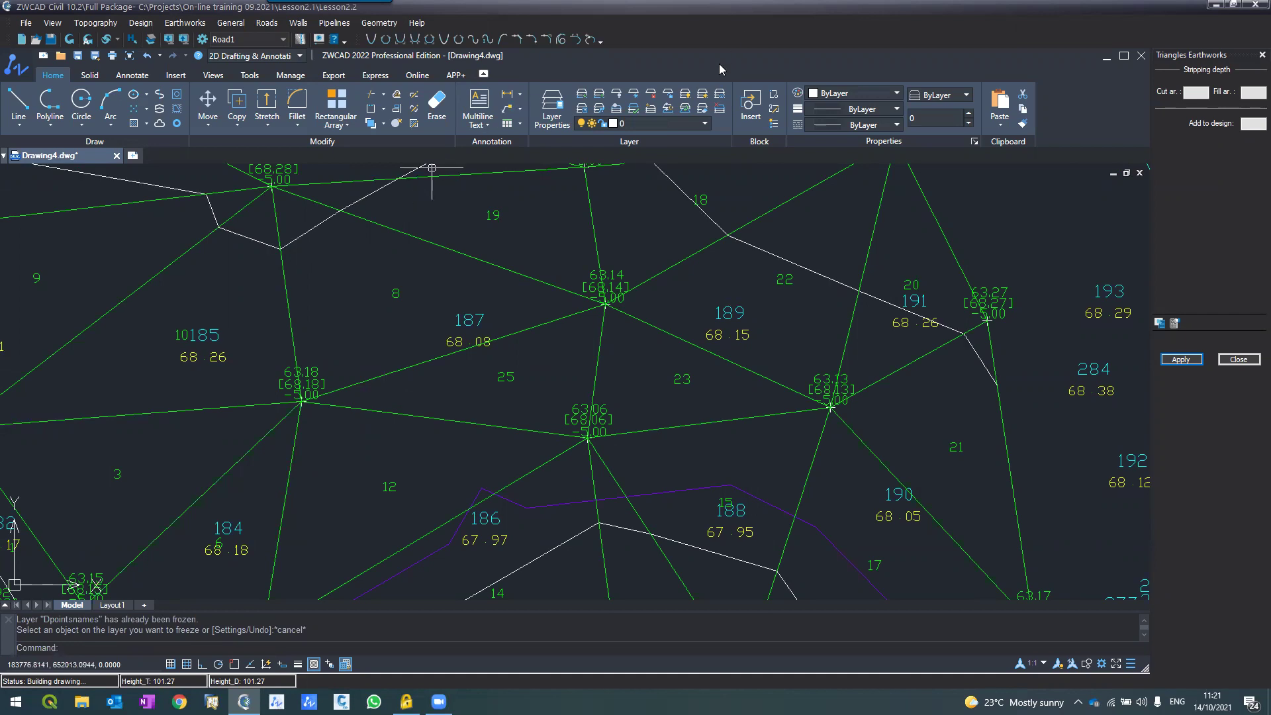
# Freeze the layers holding the terrain point numbers and the terrain point elevations.
pyautogui.click(632, 99)
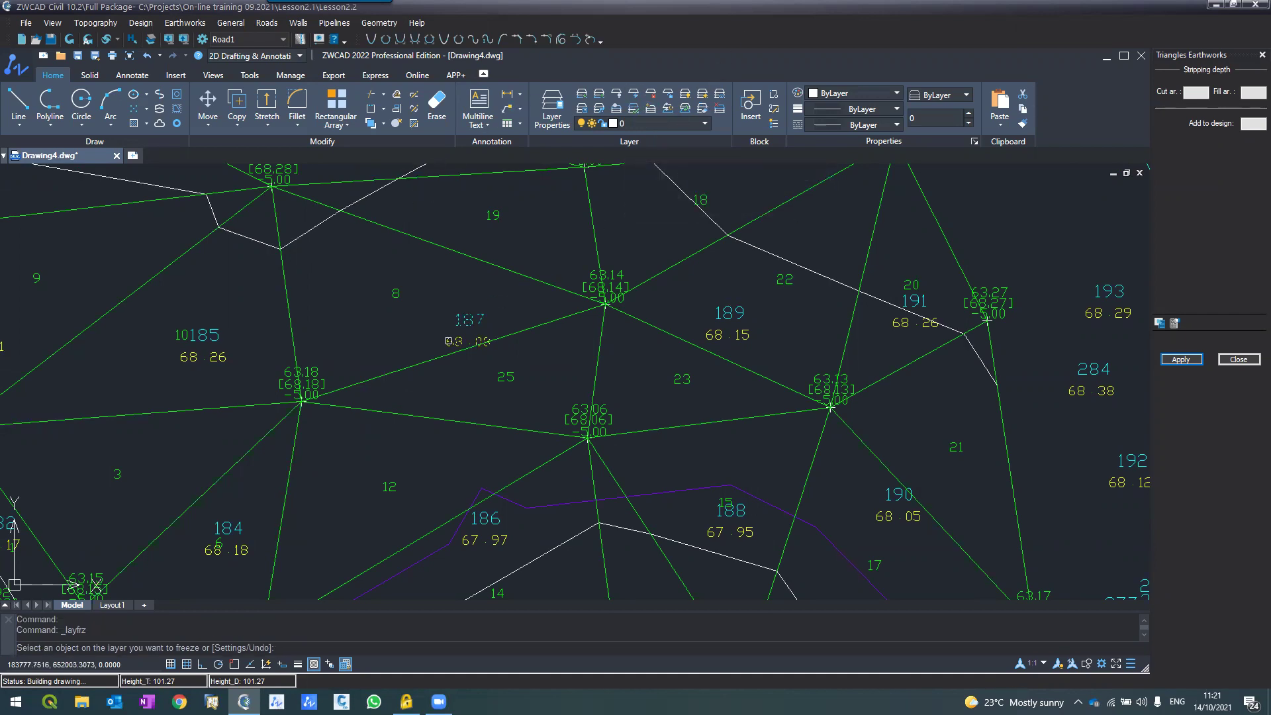
pyautogui.click(454, 324)
pyautogui.click(449, 341)
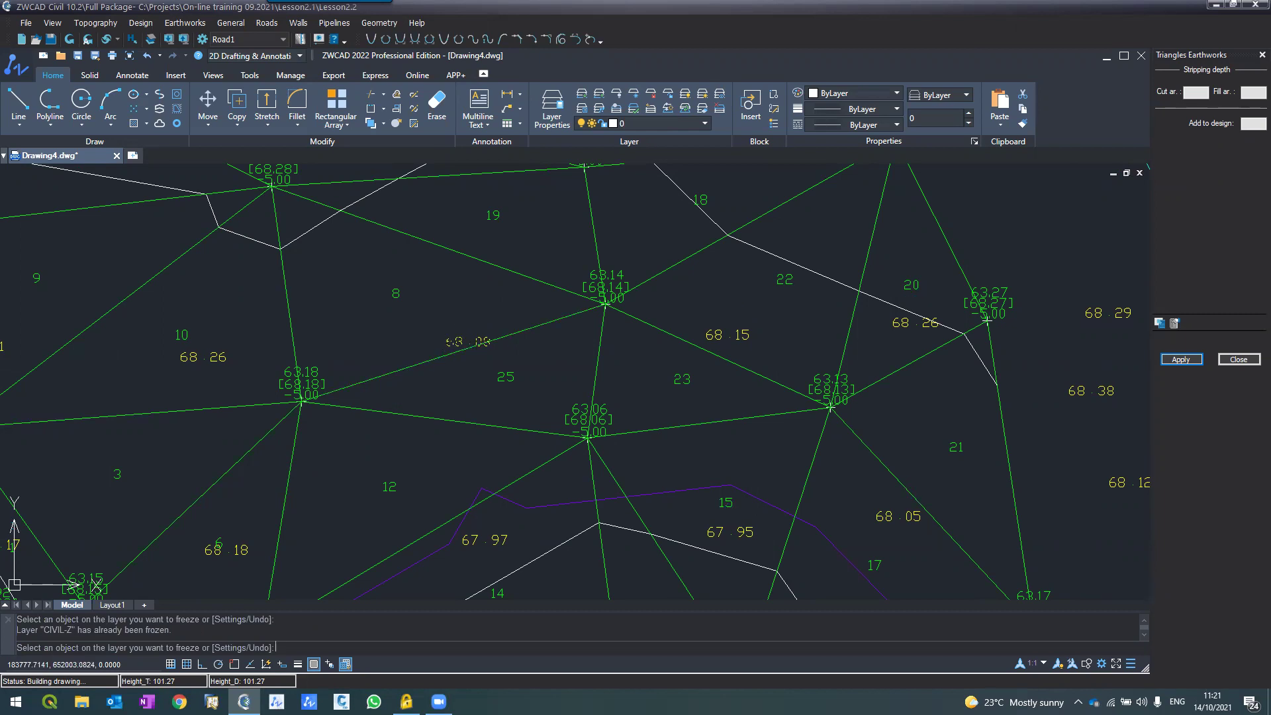
pyautogui.press('Escape')
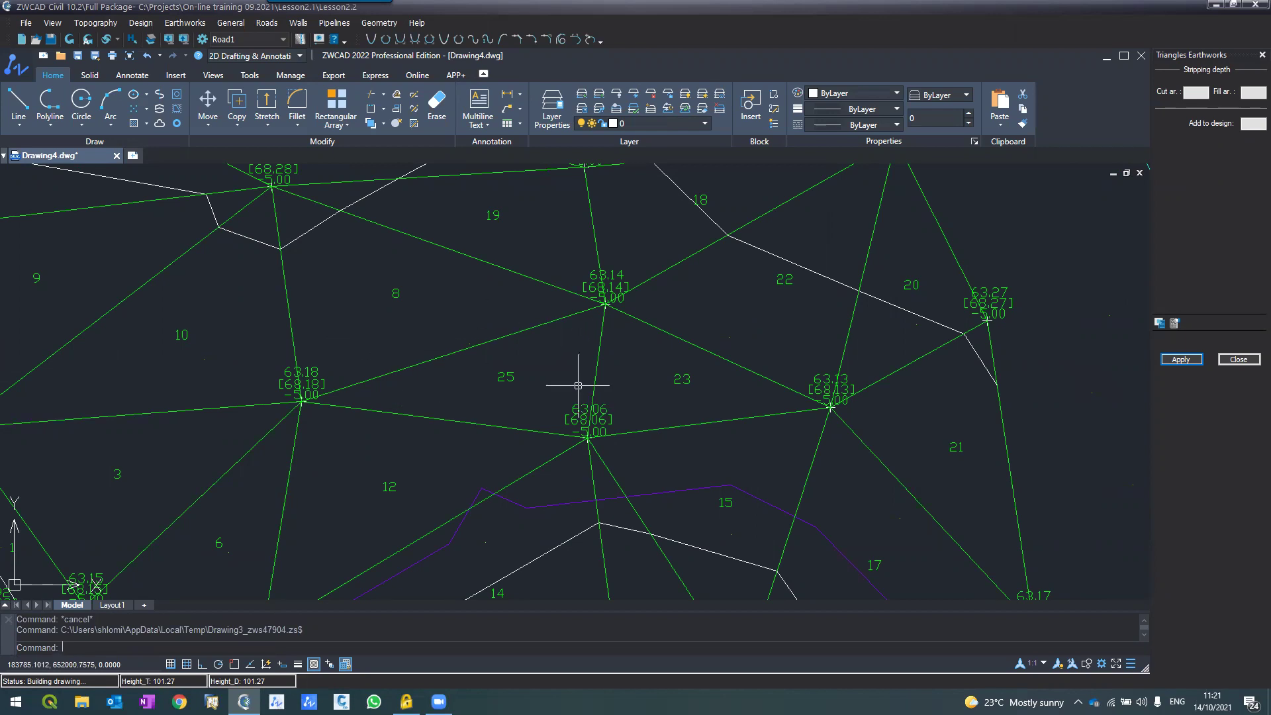
# Recompute the triangles earthworks, check the total cut volume in the report and close the report.
pyautogui.click(1181, 360)
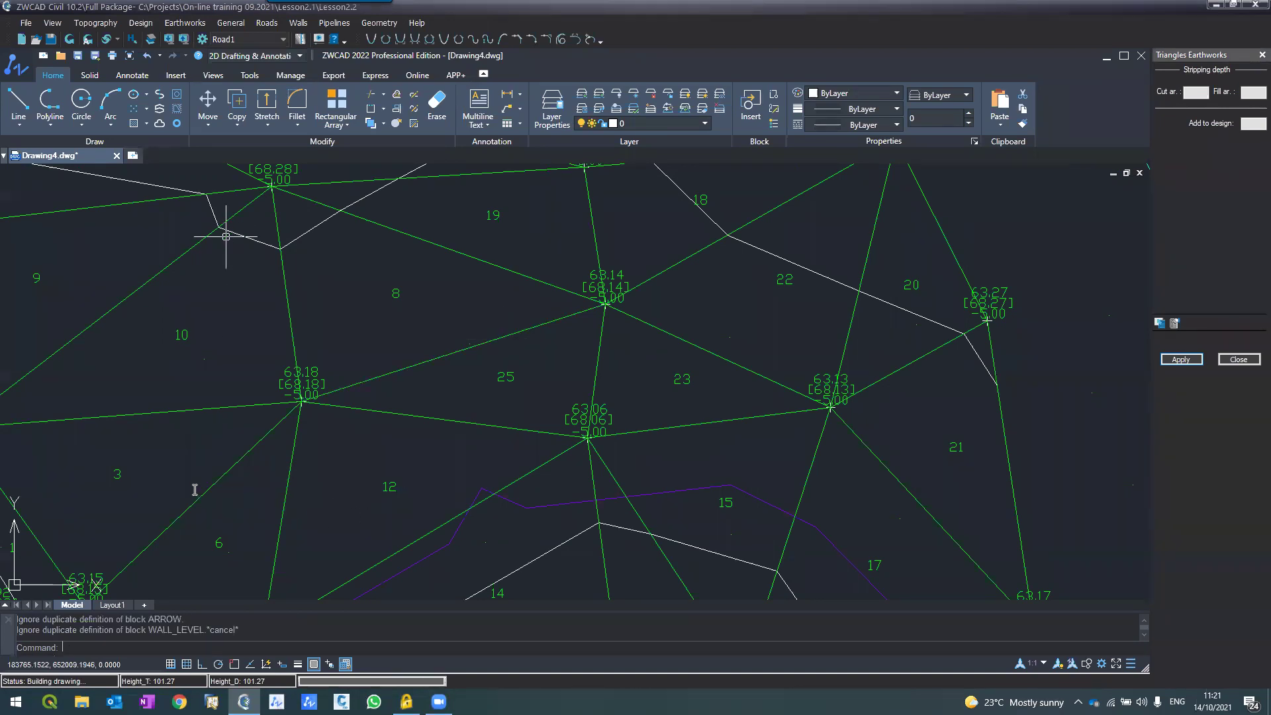
pyautogui.scroll(-2, 211, 475)
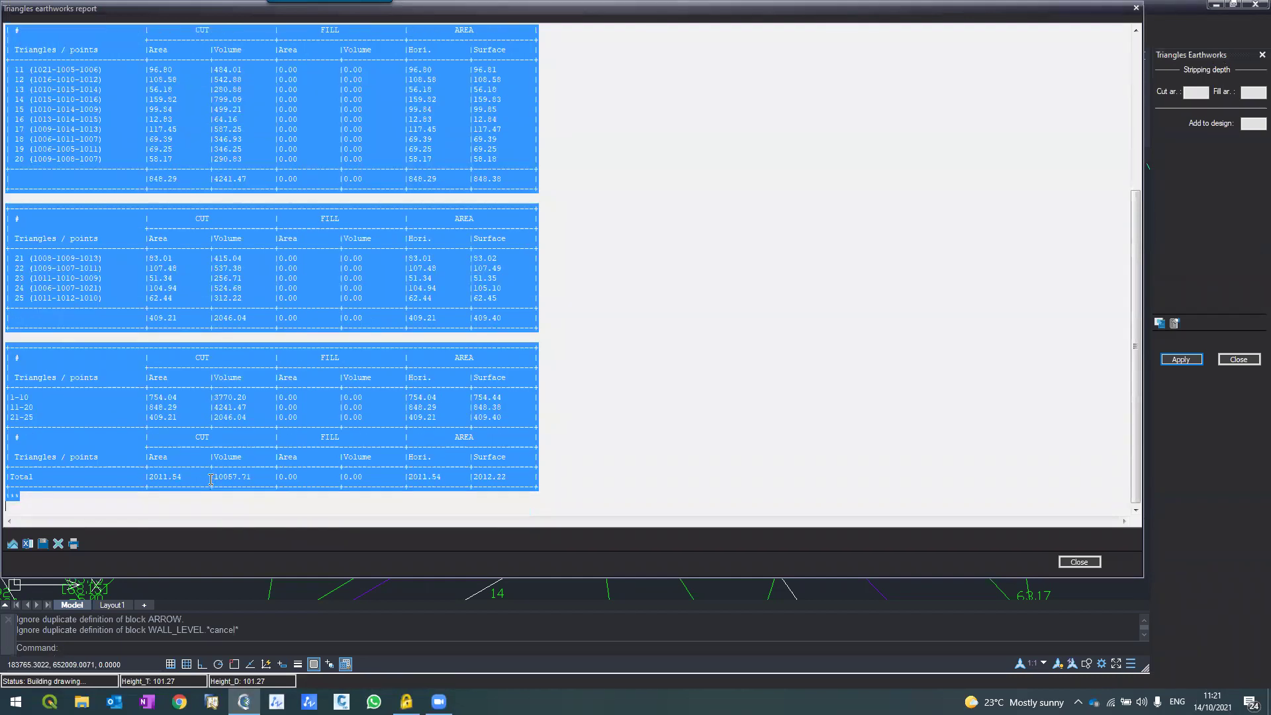
pyautogui.click(211, 478)
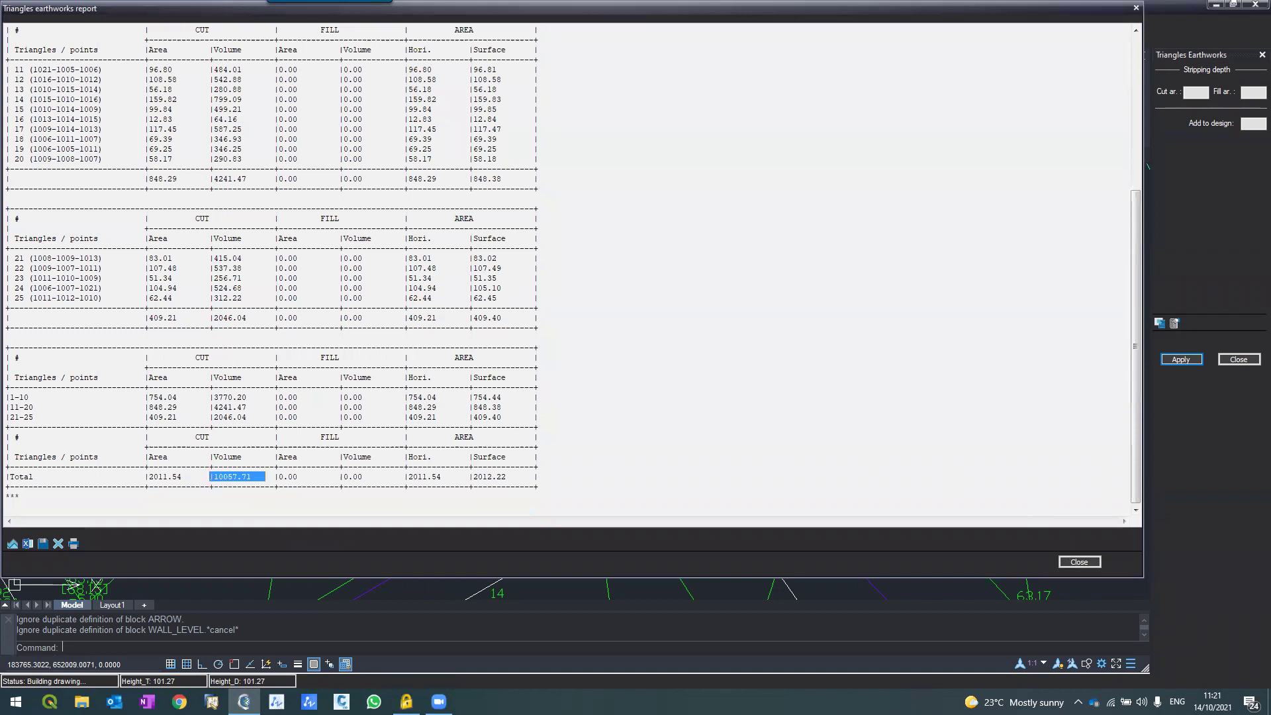
pyautogui.click(1066, 561)
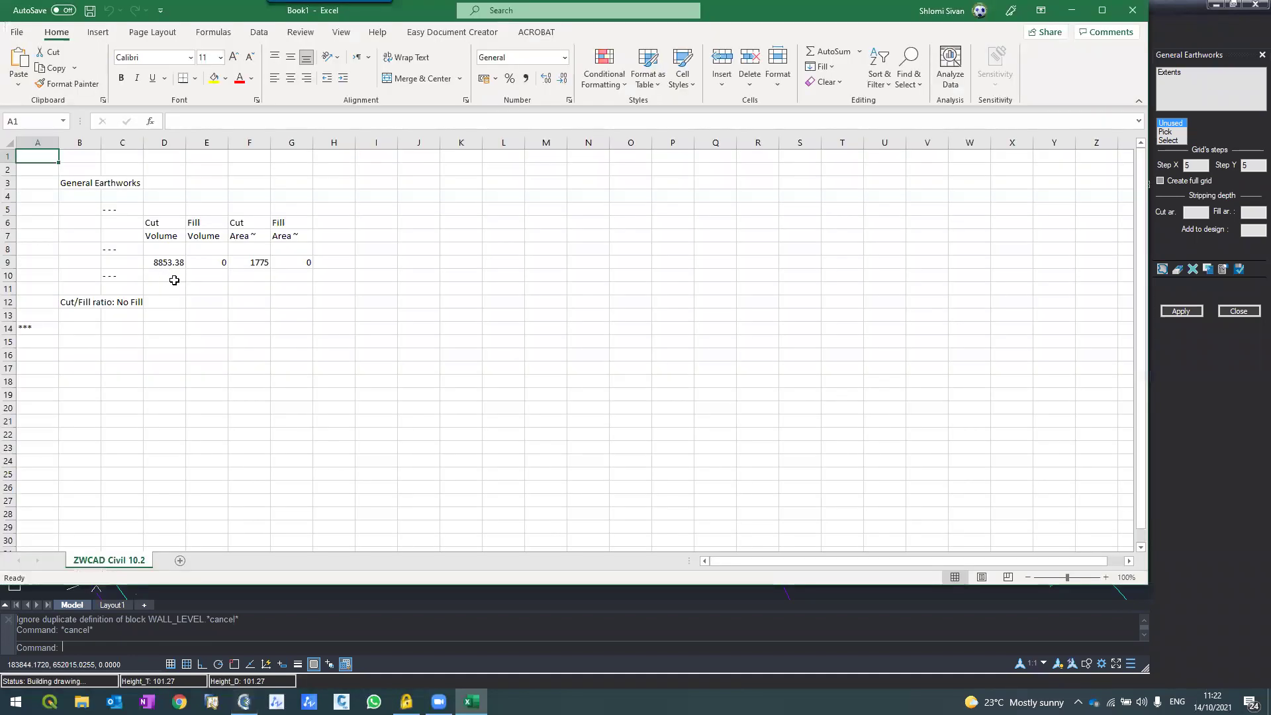
# Inspect the general earthworks cut volume in the Excel export, then close the workbook and the report.
pyautogui.keyDown('ctrl'); pyautogui.click(126, 250); pyautogui.keyUp('ctrl')
pyautogui.keyDown('ctrl'); pyautogui.scroll(1, 261, 276); pyautogui.keyUp('ctrl')
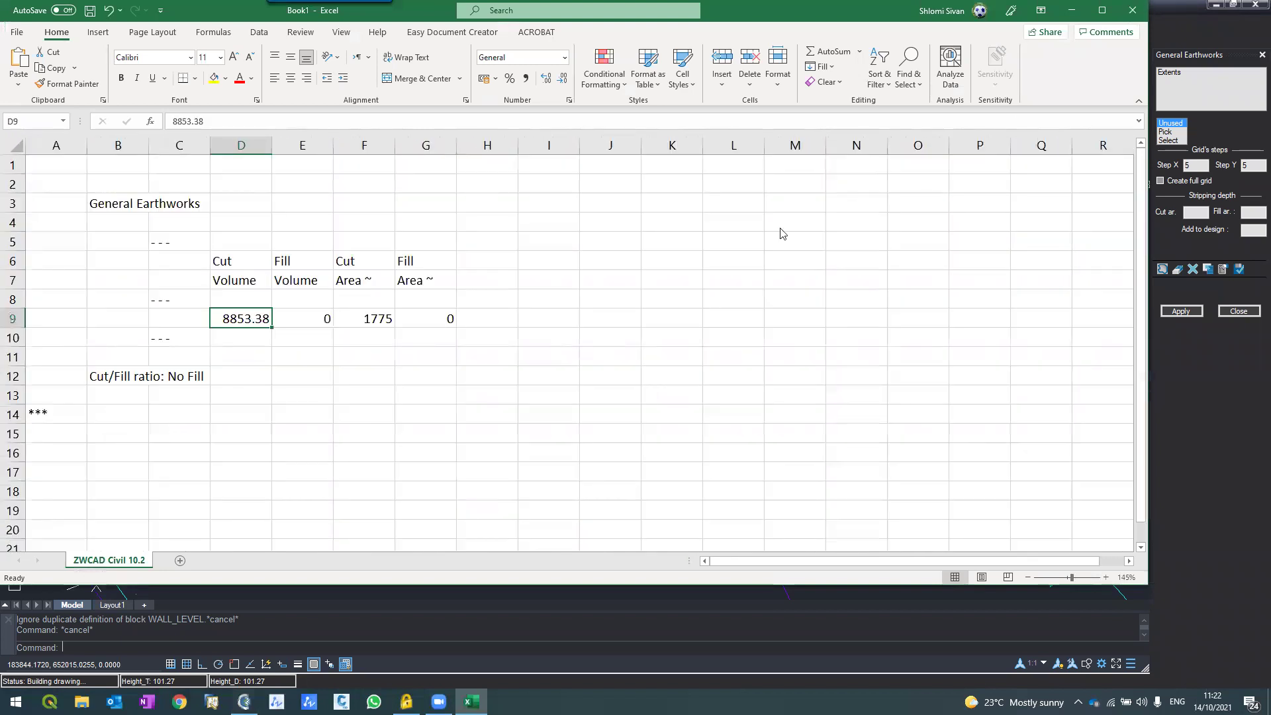
pyautogui.click(1132, 10)
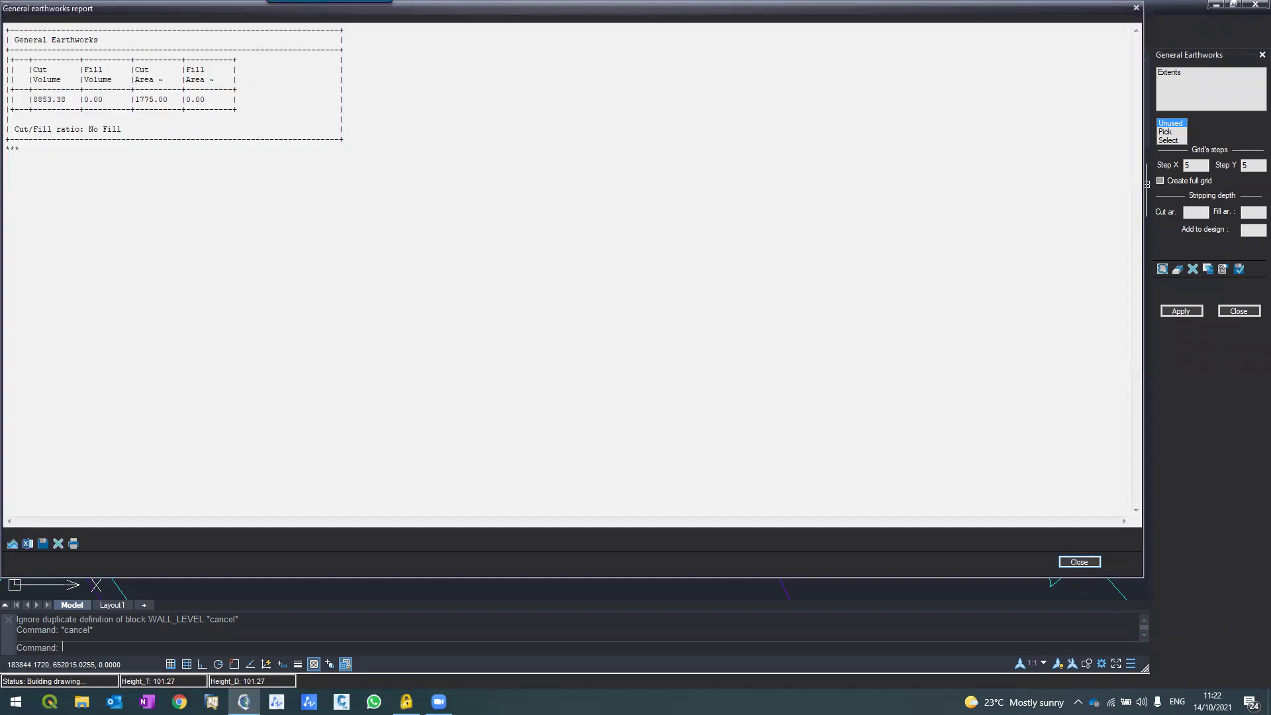
pyautogui.click(1079, 562)
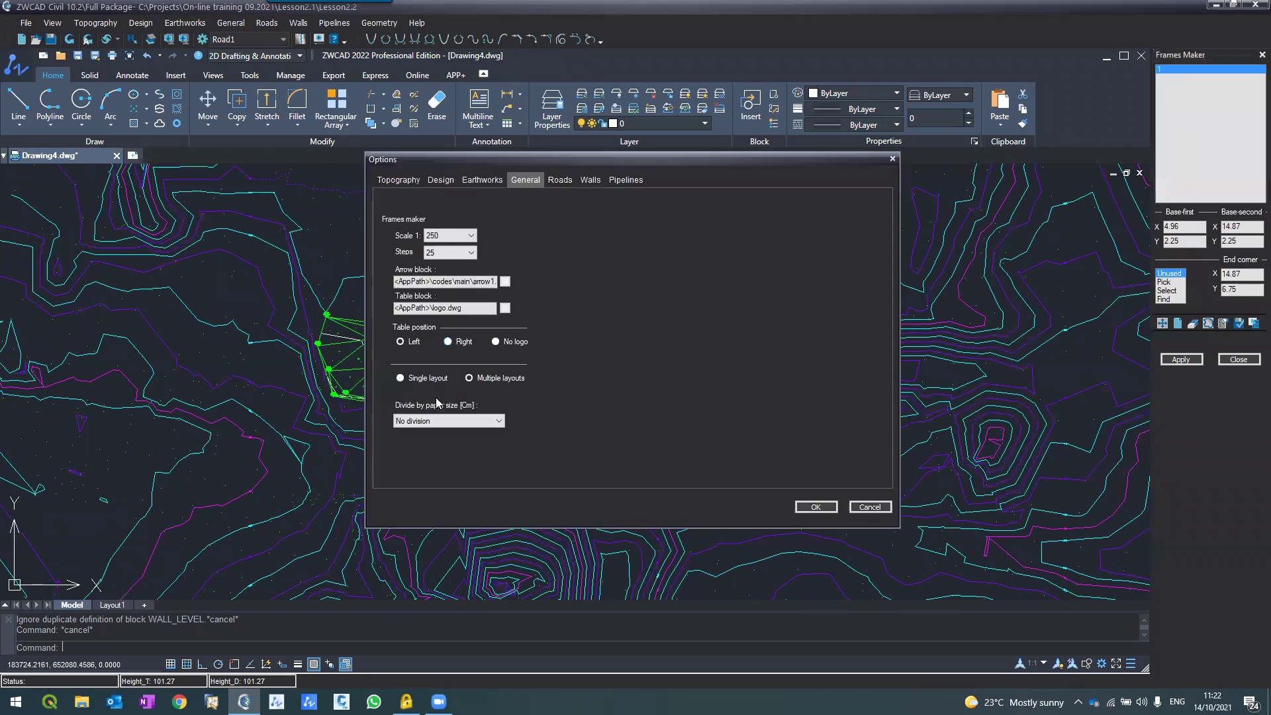
# Set the frame division to paper size A0 (119x84cm) and locate the frame on the drawing around the design area.
pyautogui.click(437, 421)
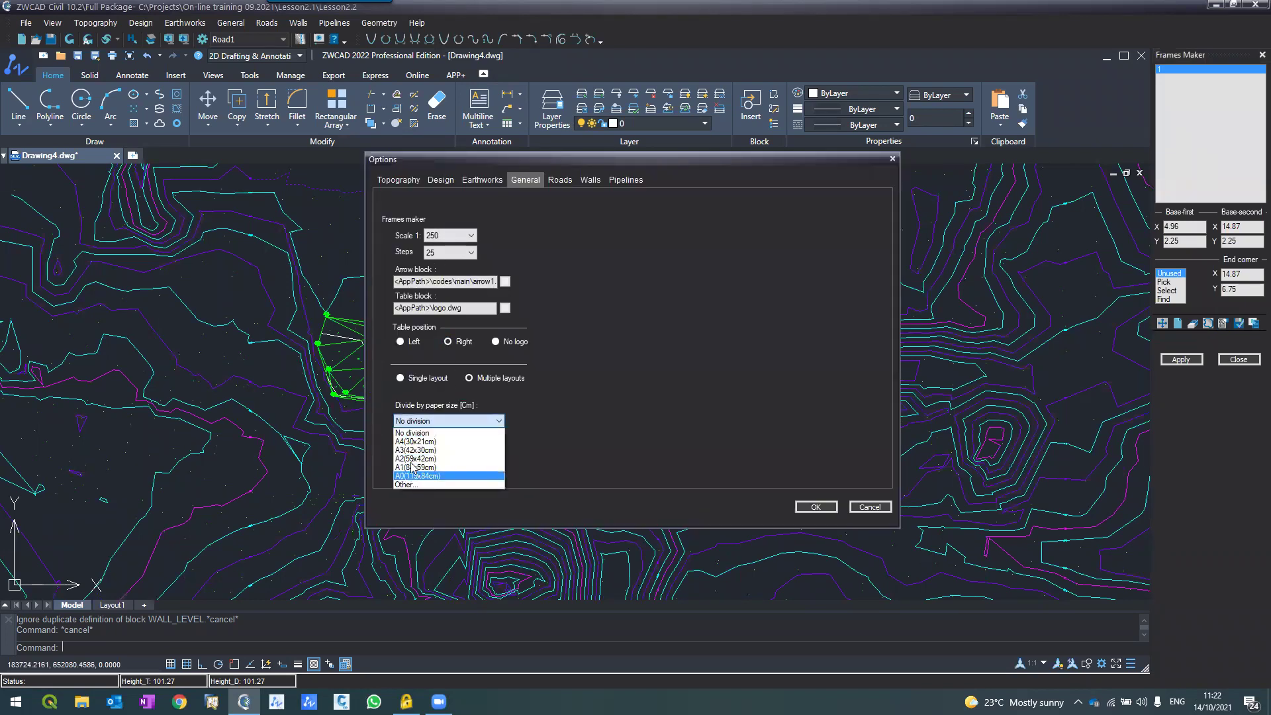
pyautogui.click(405, 476)
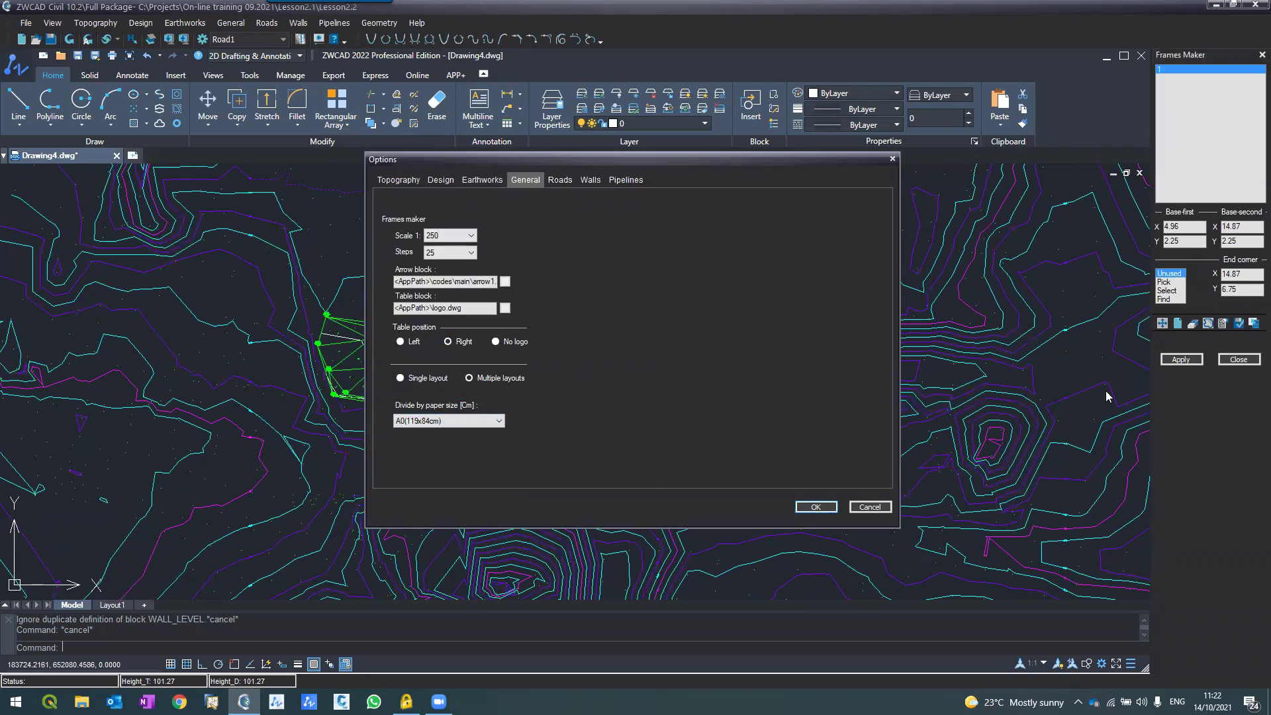
pyautogui.press('Return')
pyautogui.click(1253, 324)
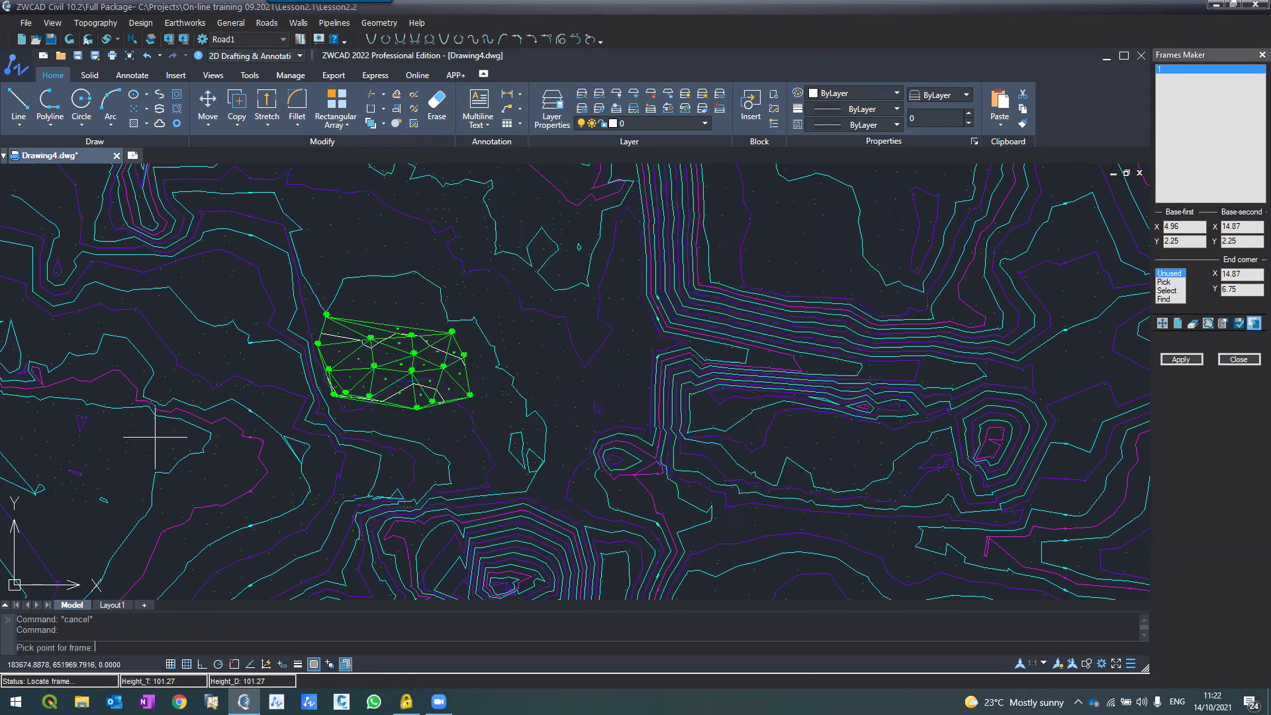
pyautogui.click(247, 448)
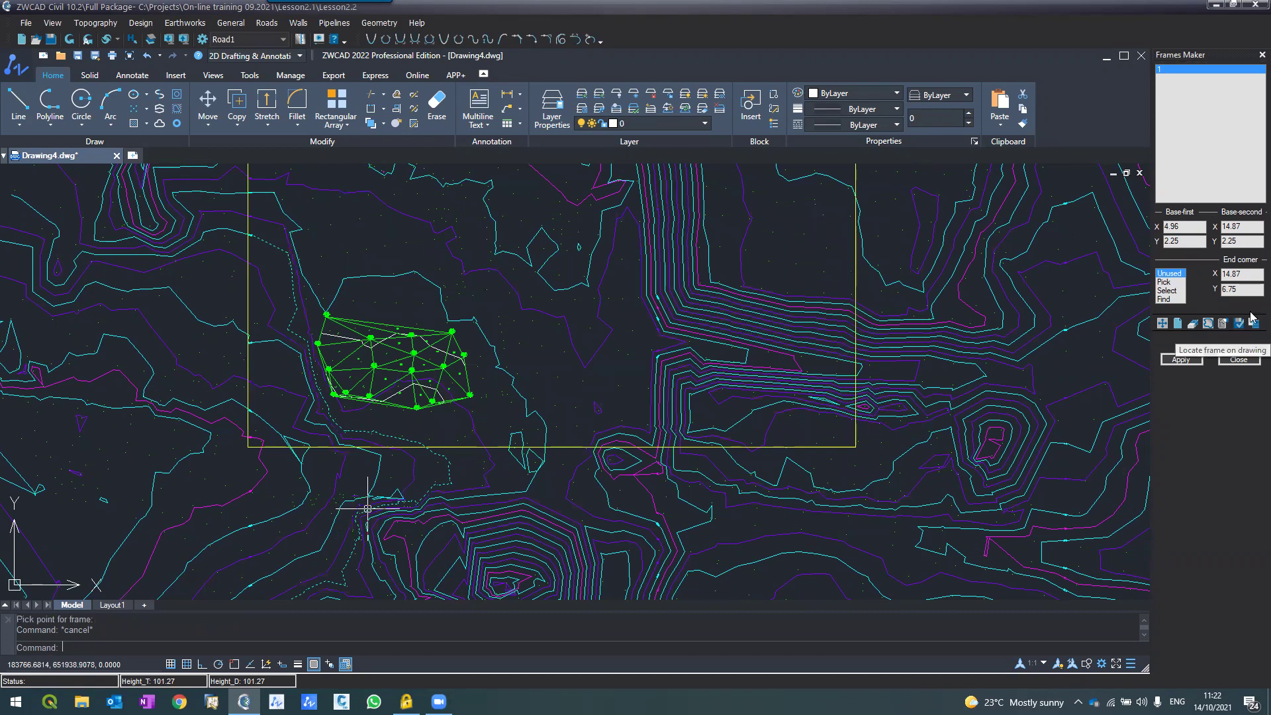
# Locate a second, smaller sheet frame on the drawing so that it closely encloses the design triangles.
pyautogui.scroll(-3, 405, 444)
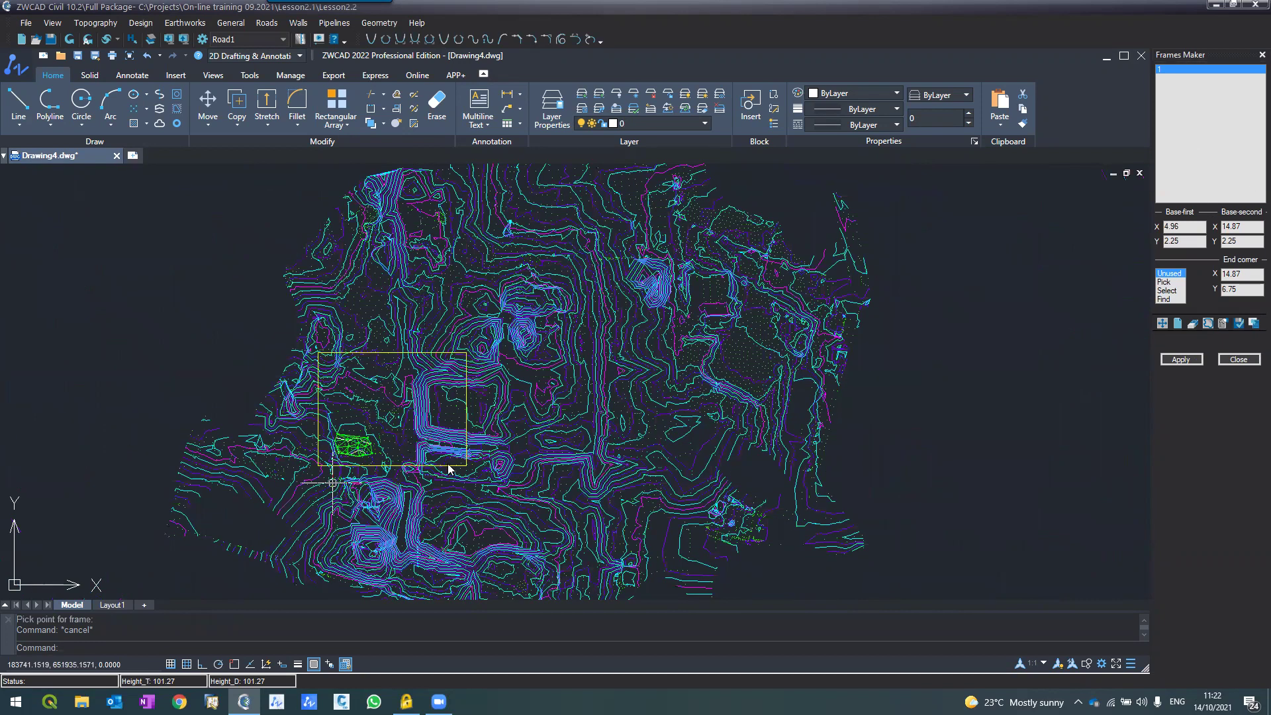
pyautogui.scroll(-2, 437, 444)
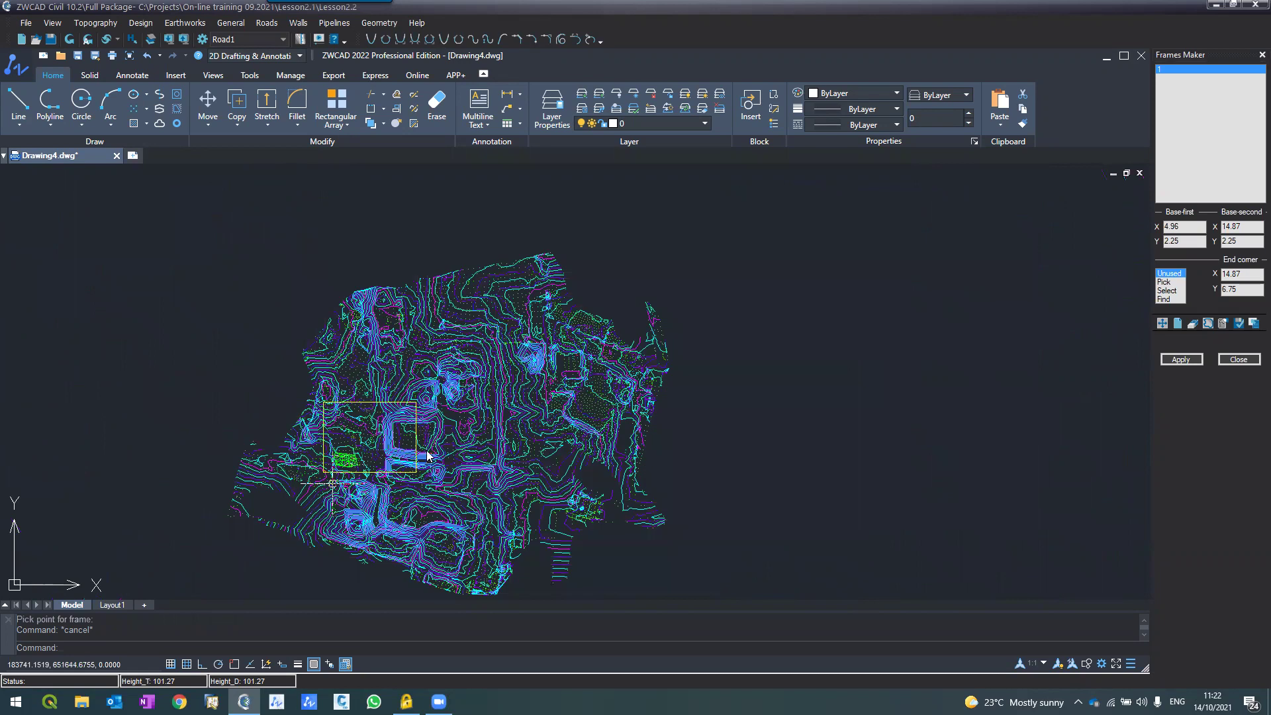
pyautogui.click(1252, 325)
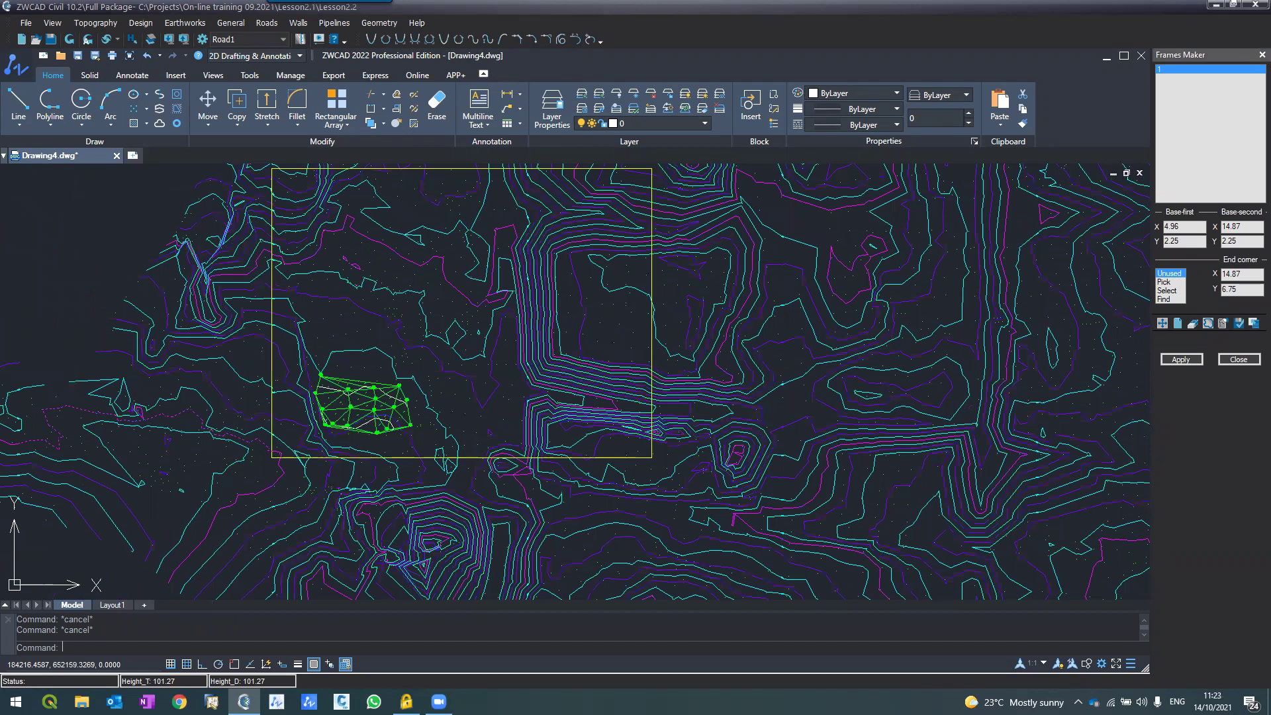
pyautogui.click(1254, 323)
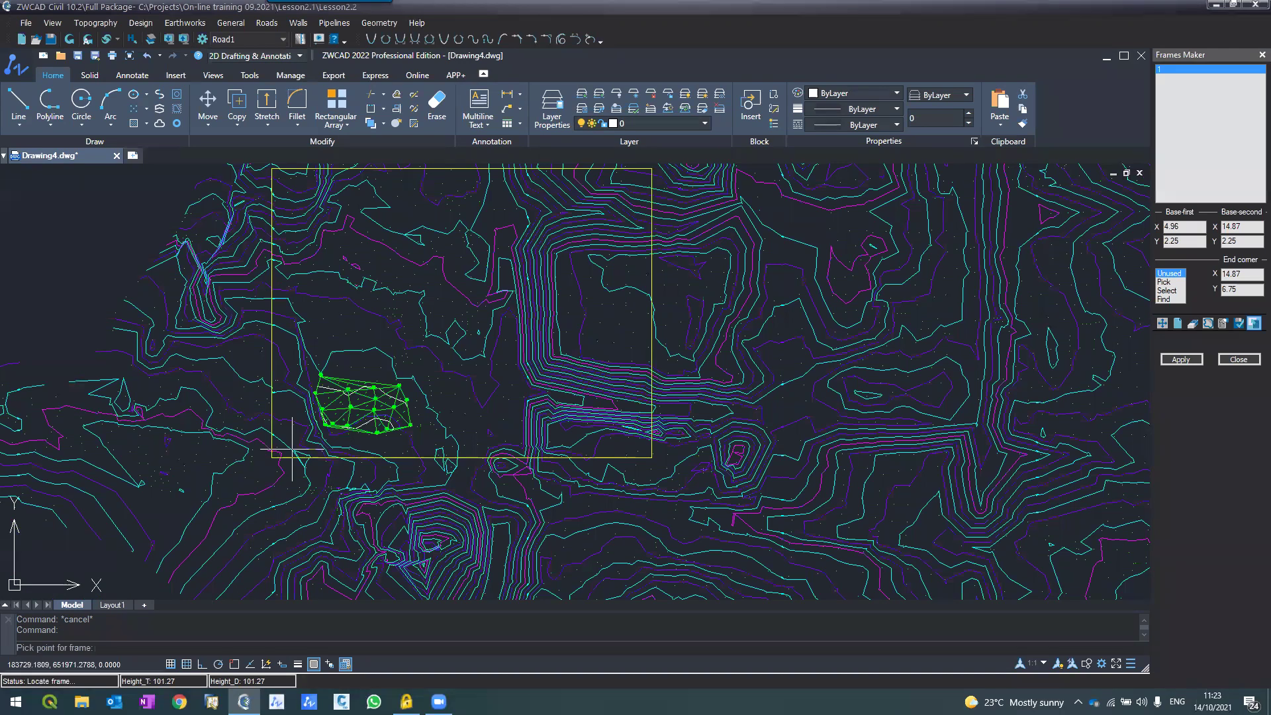
pyautogui.click(291, 448)
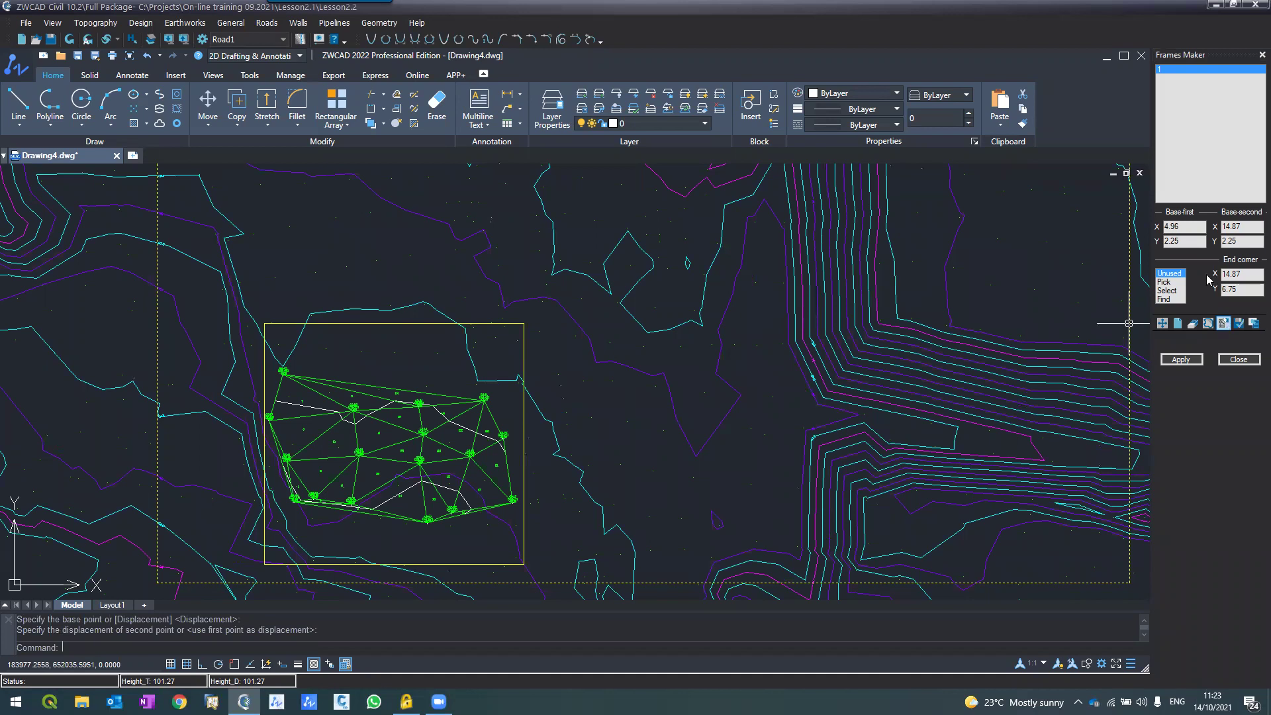
# Select the smaller frame around the design triangles as the frame boundary and generate its layout.
pyautogui.click(1166, 291)
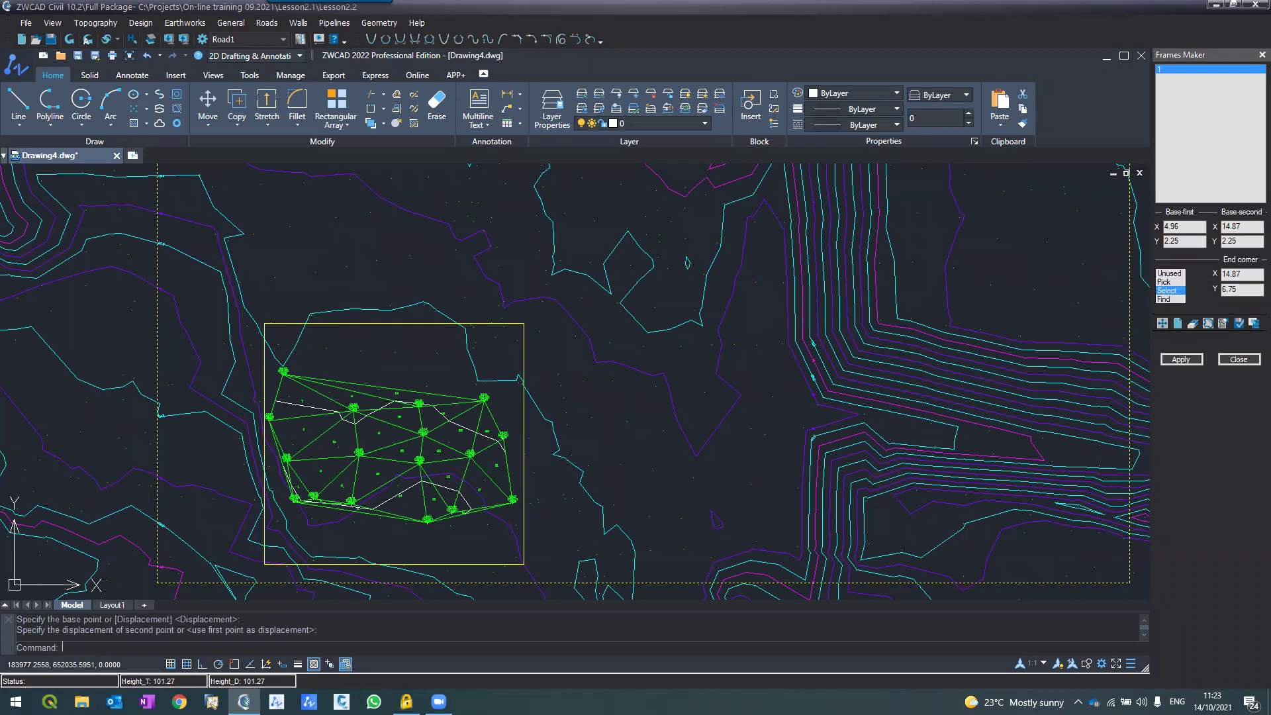
pyautogui.click(523, 421)
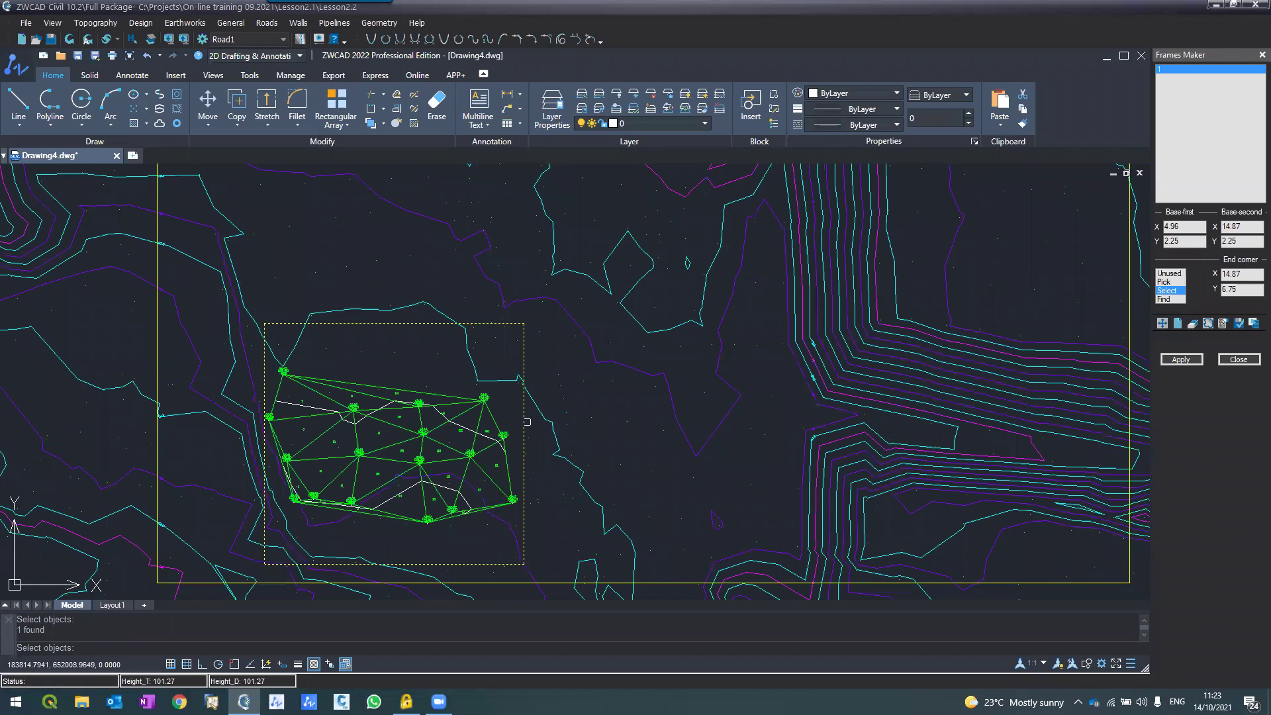
pyautogui.rightClick(527, 422)
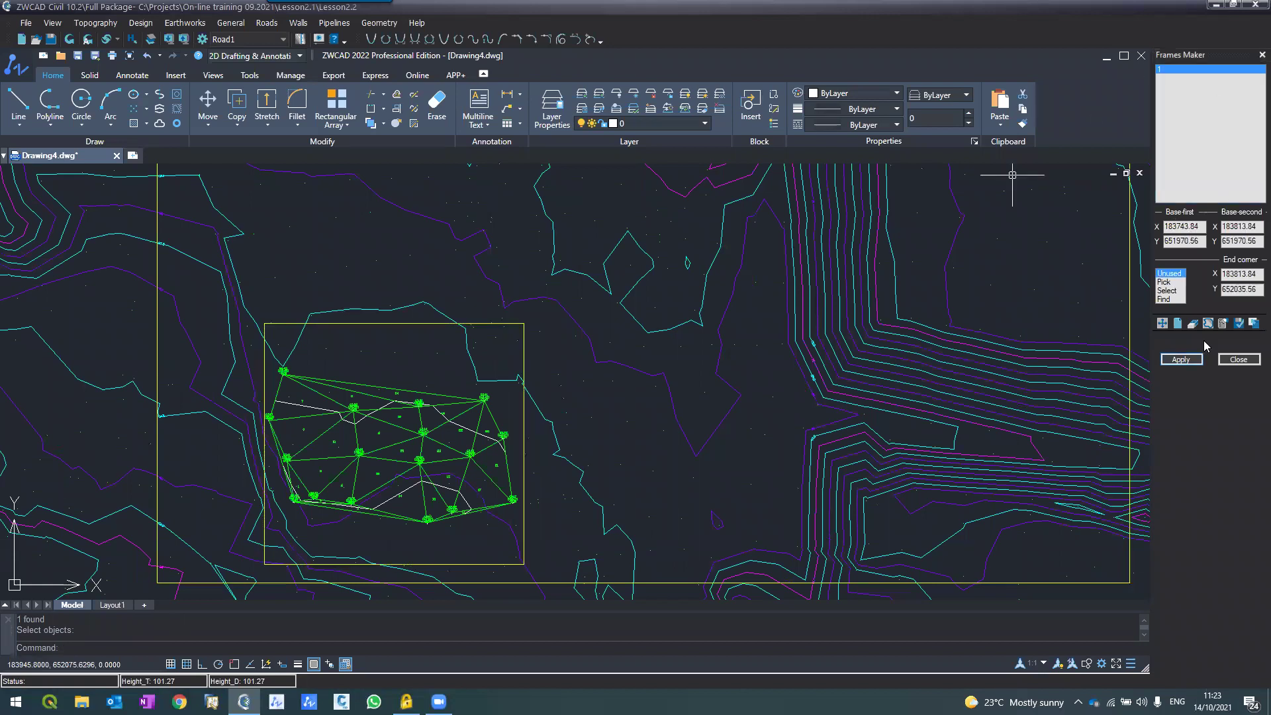
pyautogui.click(1182, 360)
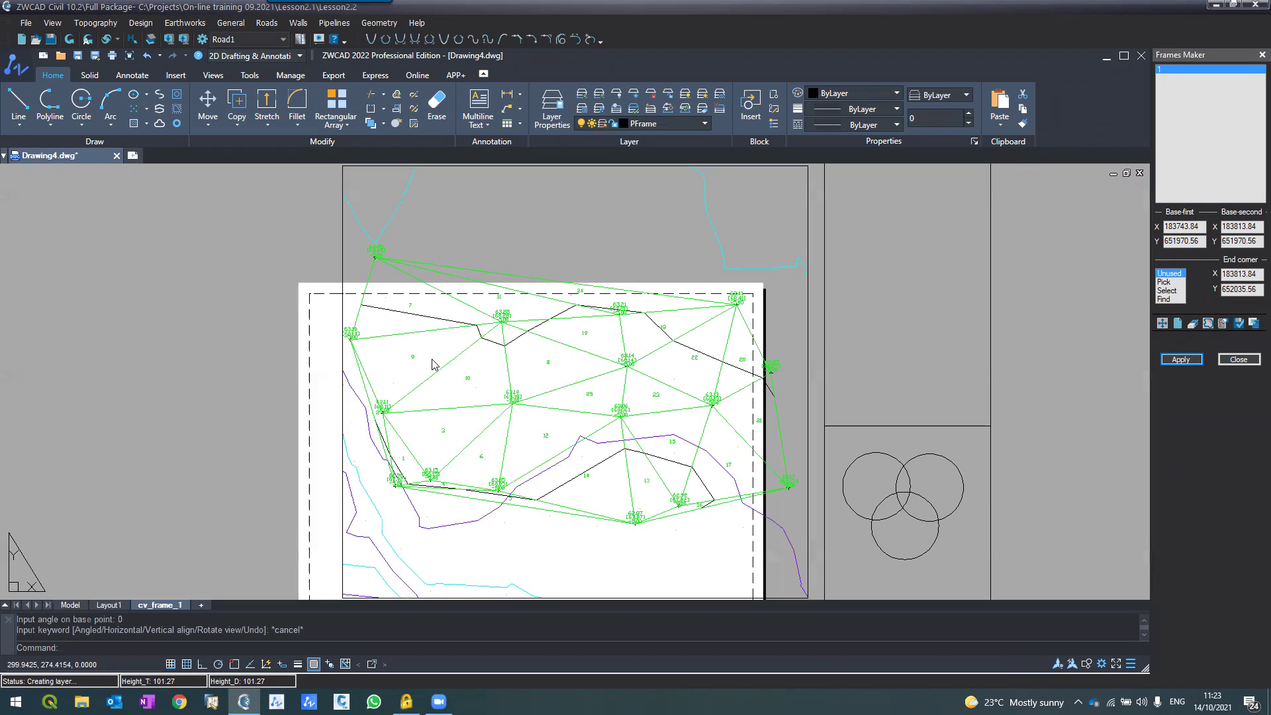
pyautogui.scroll(2, 427, 364)
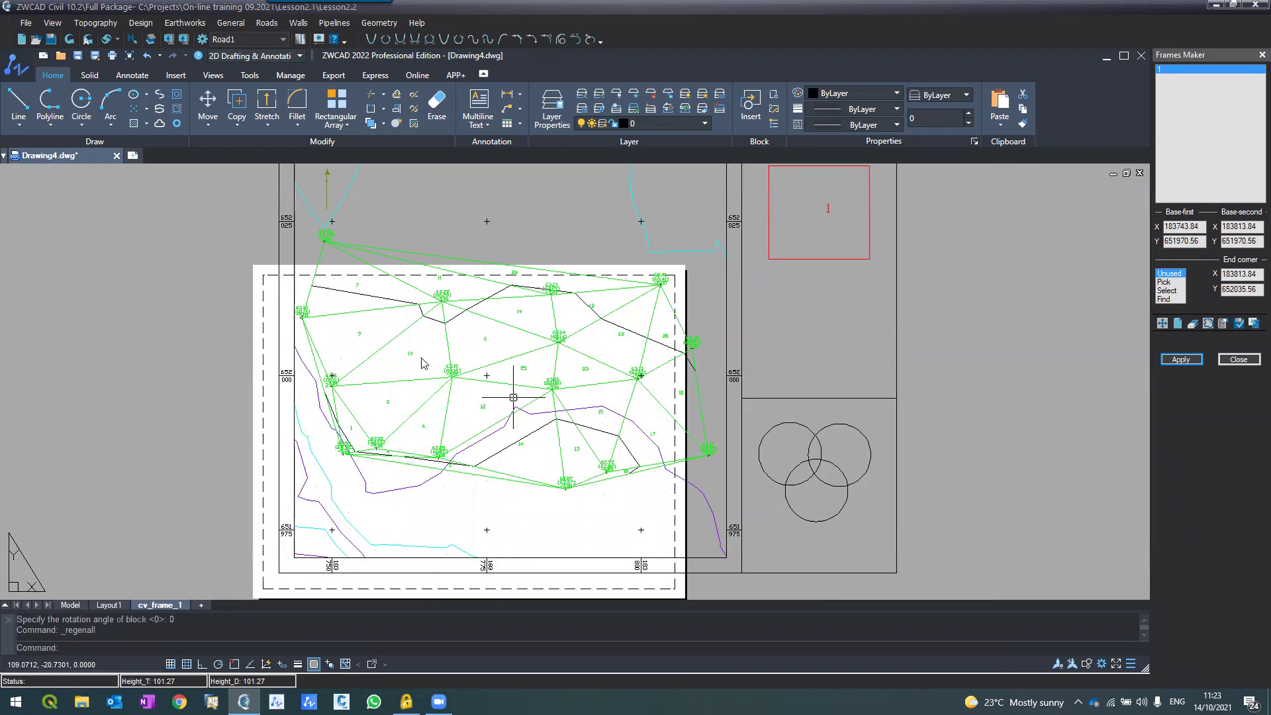
pyautogui.scroll(-2, 413, 363)
pyautogui.scroll(2, 414, 362)
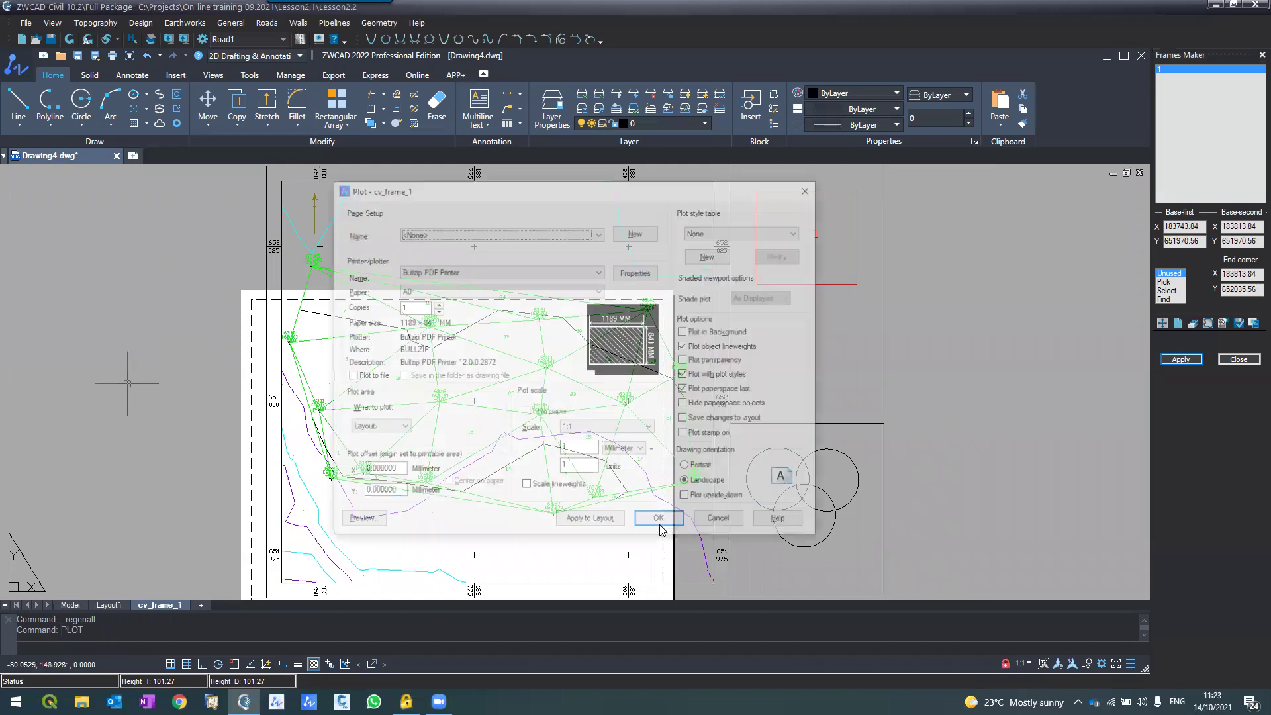
# Apply A3 paper to the frame layout and erase the red numbered index square from its side table.
pyautogui.click(502, 291)
pyautogui.click(444, 516)
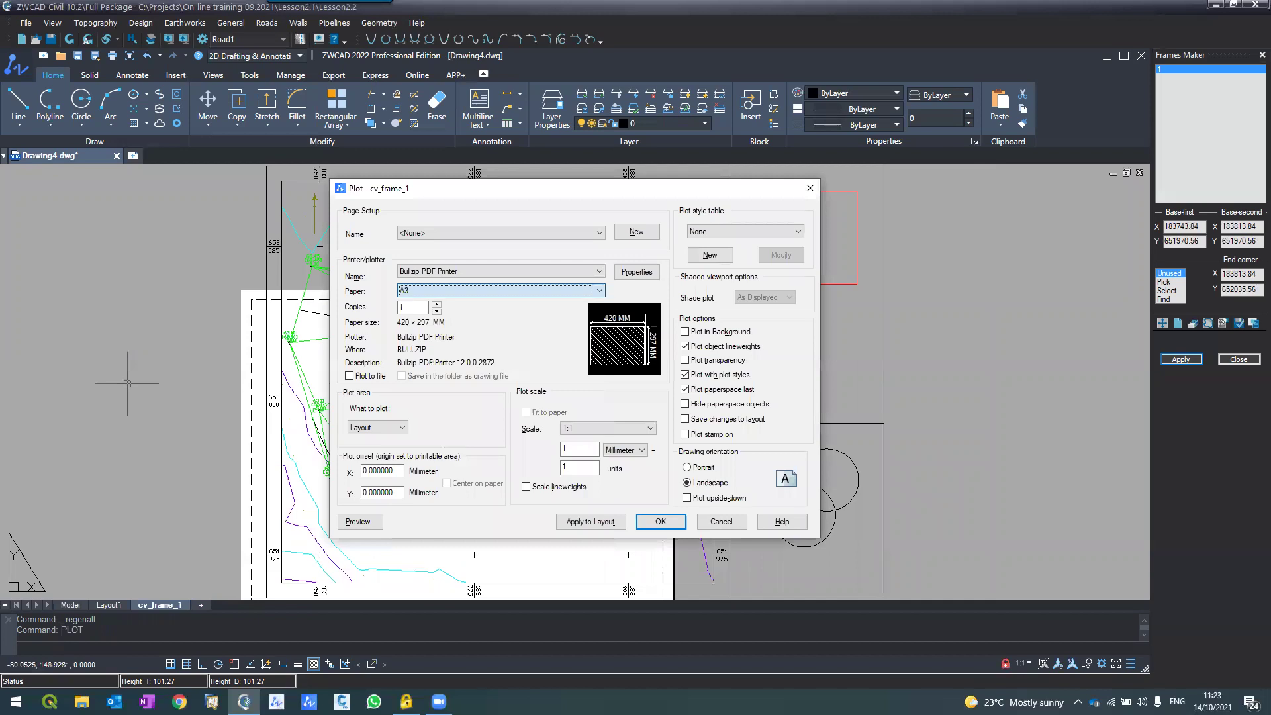
pyautogui.click(720, 522)
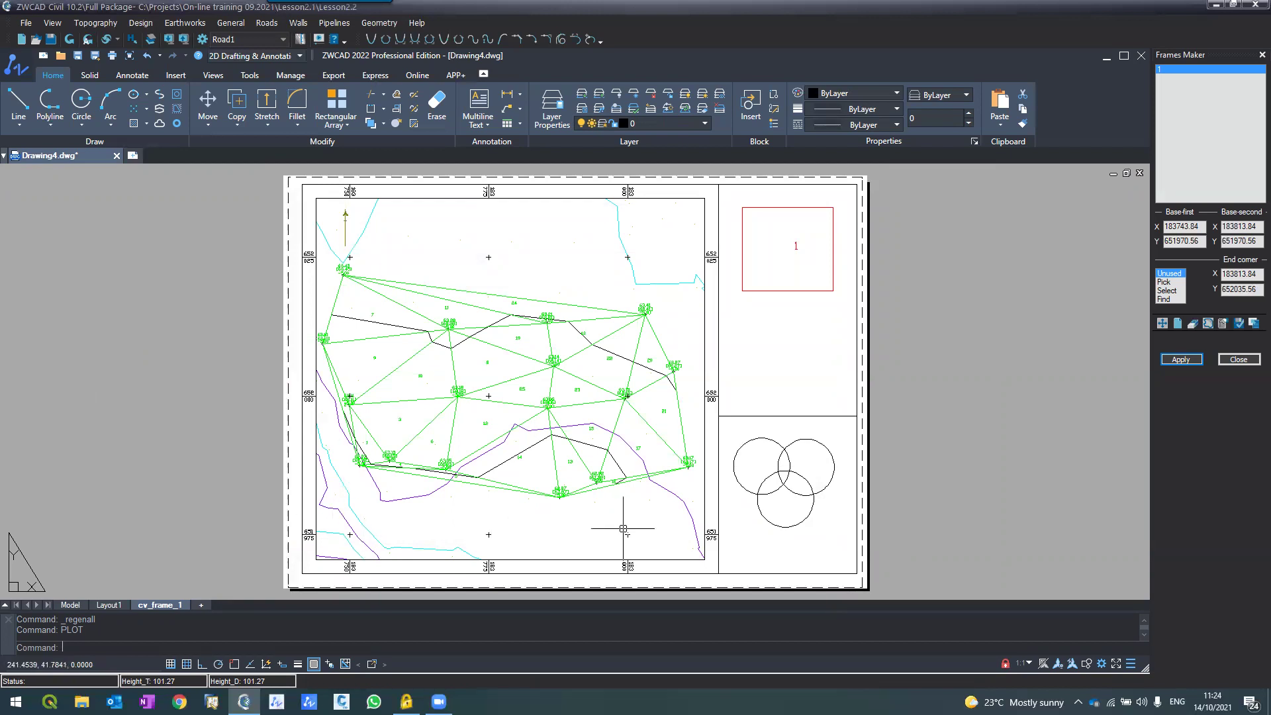
pyautogui.click(755, 291)
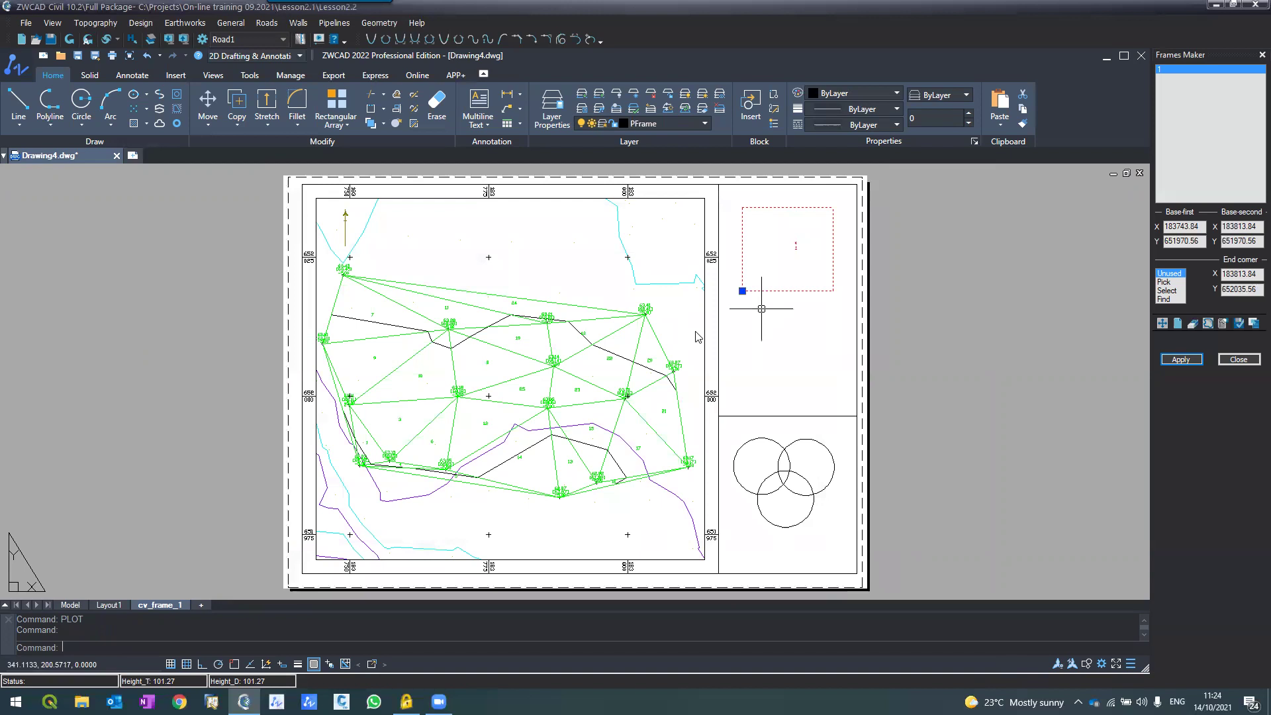
pyautogui.press('Delete')
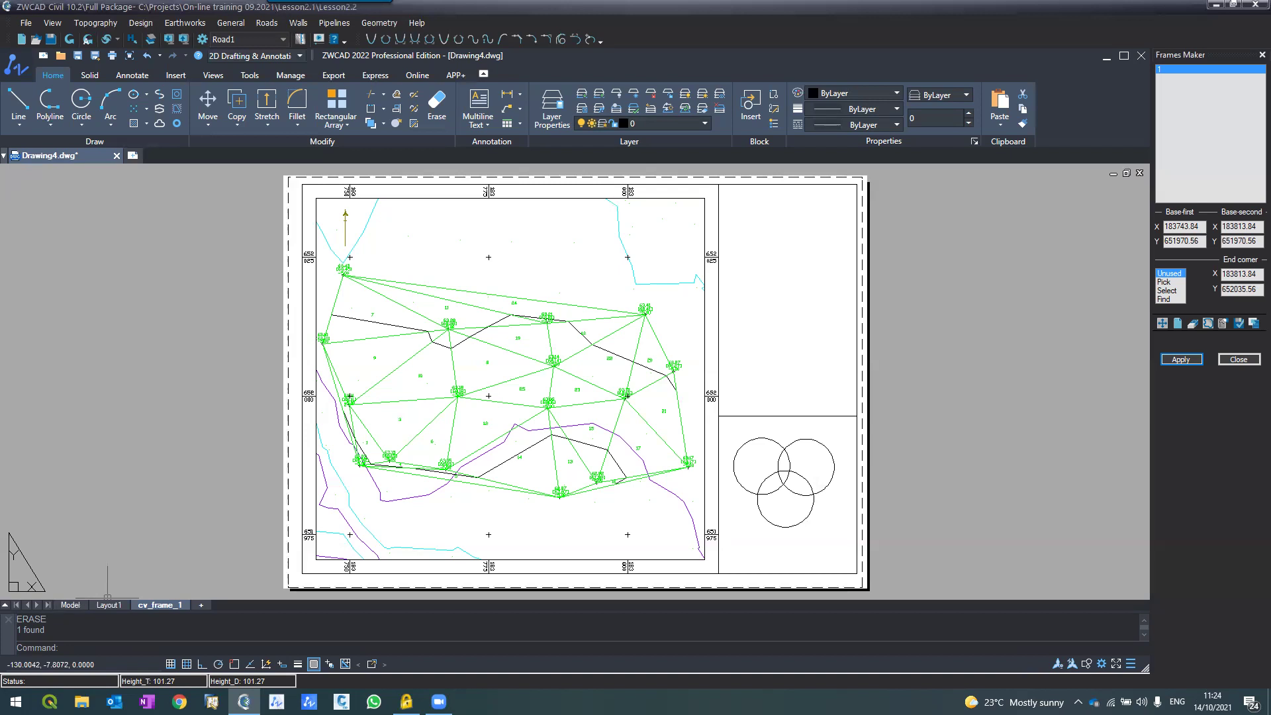
# Place the triangles earthworks report table in model space beside the triangulated area and set its location.
pyautogui.click(71, 604)
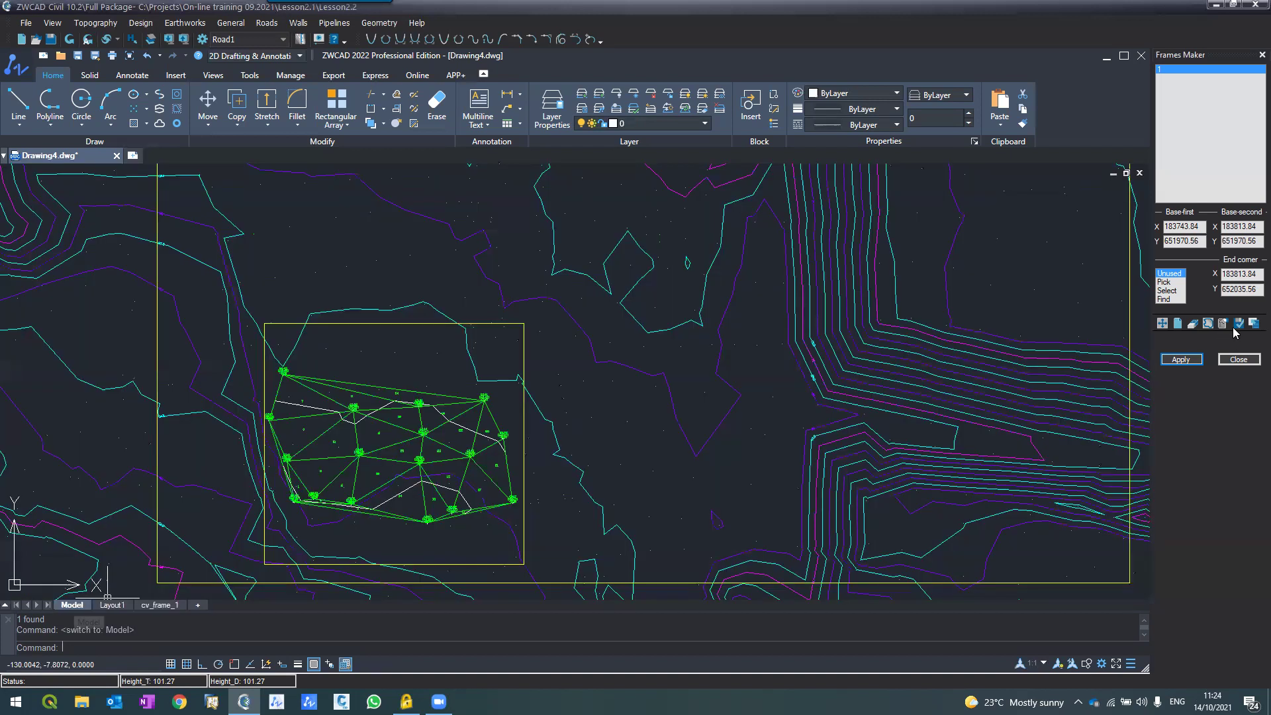
pyautogui.click(152, 40)
pyautogui.click(185, 22)
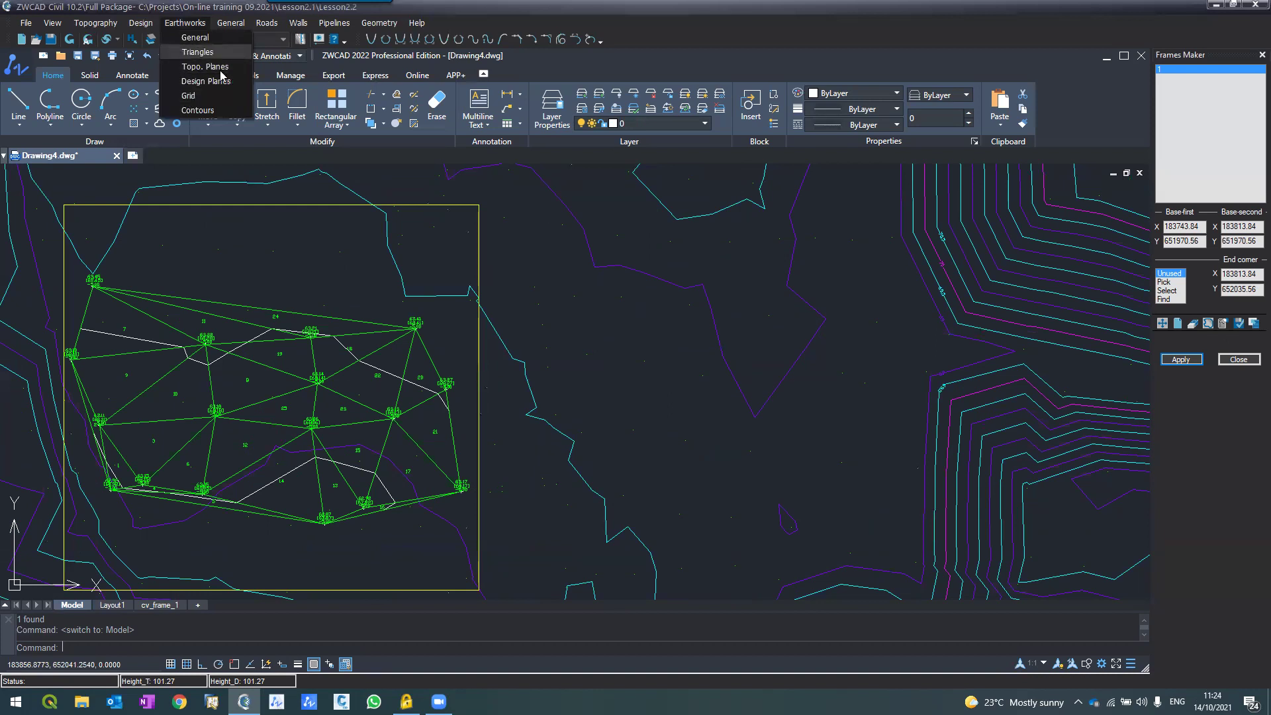
pyautogui.click(198, 52)
pyautogui.click(1160, 323)
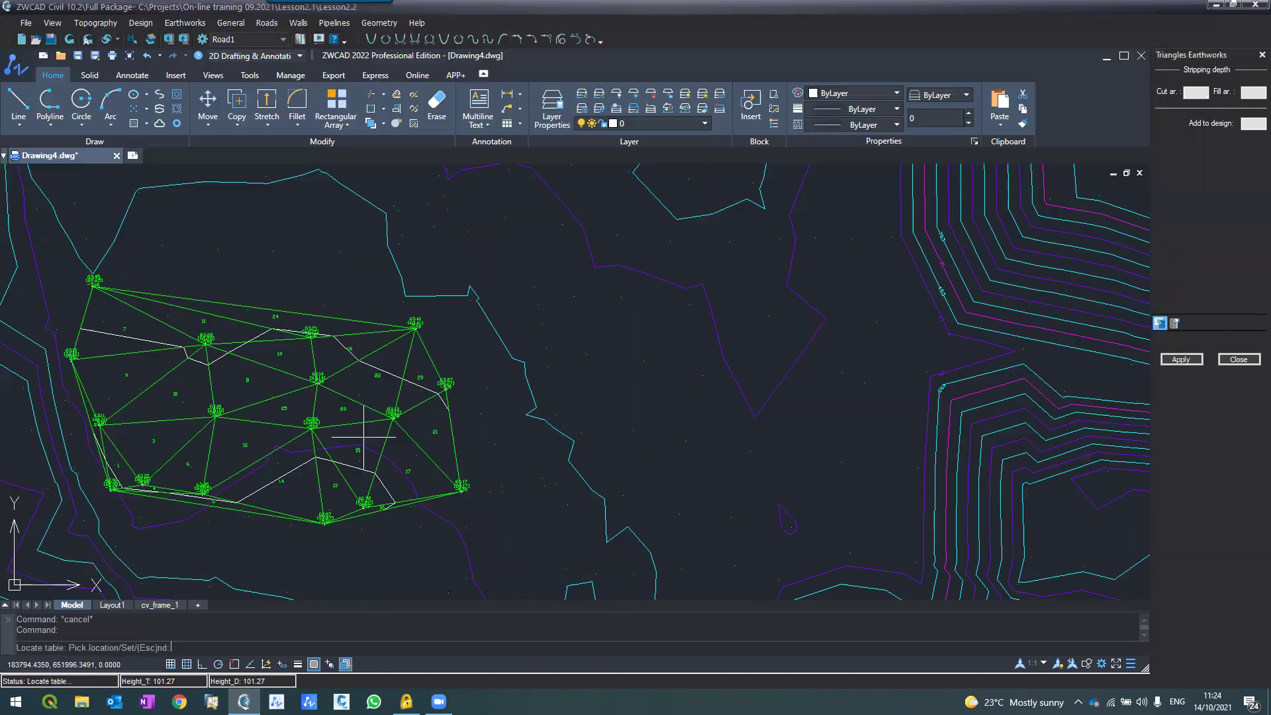
pyautogui.click(489, 517)
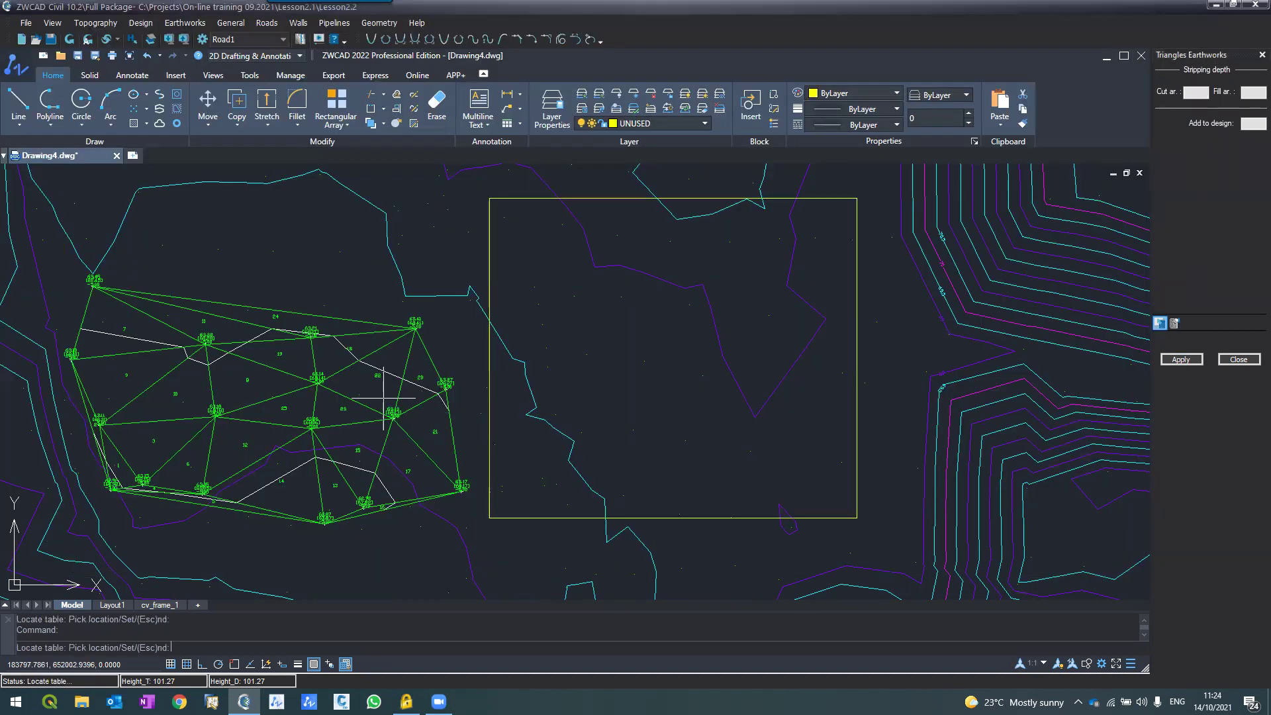
pyautogui.write('s')
pyautogui.press('Return')
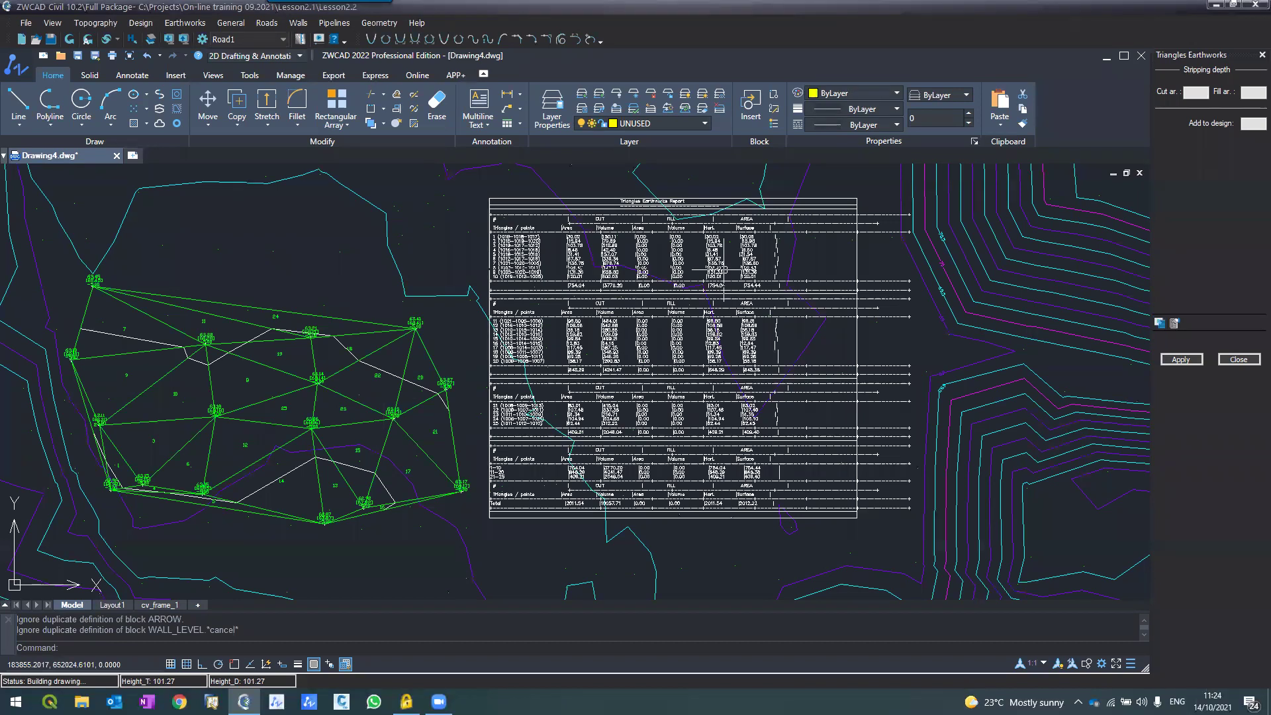
# List the properties of a text row in the earthworks report and open the layer properties manager.
pyautogui.scroll(2, 484, 376)
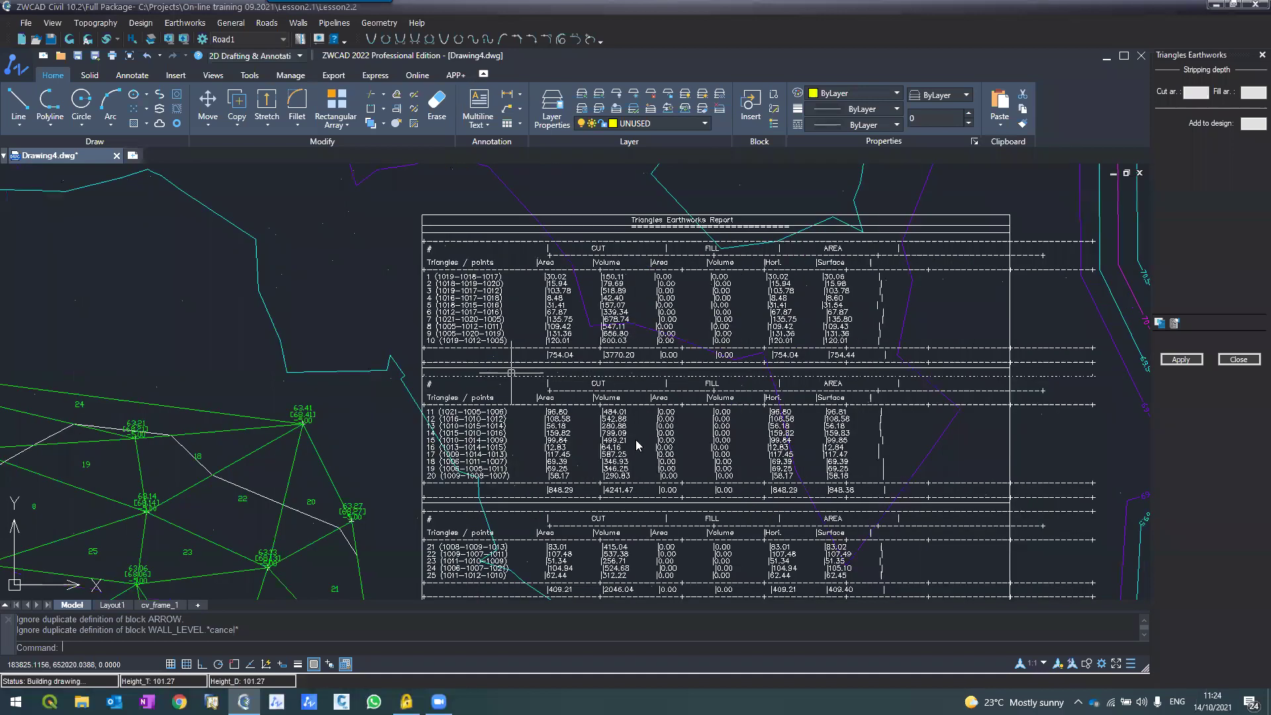
pyautogui.scroll(2, 526, 281)
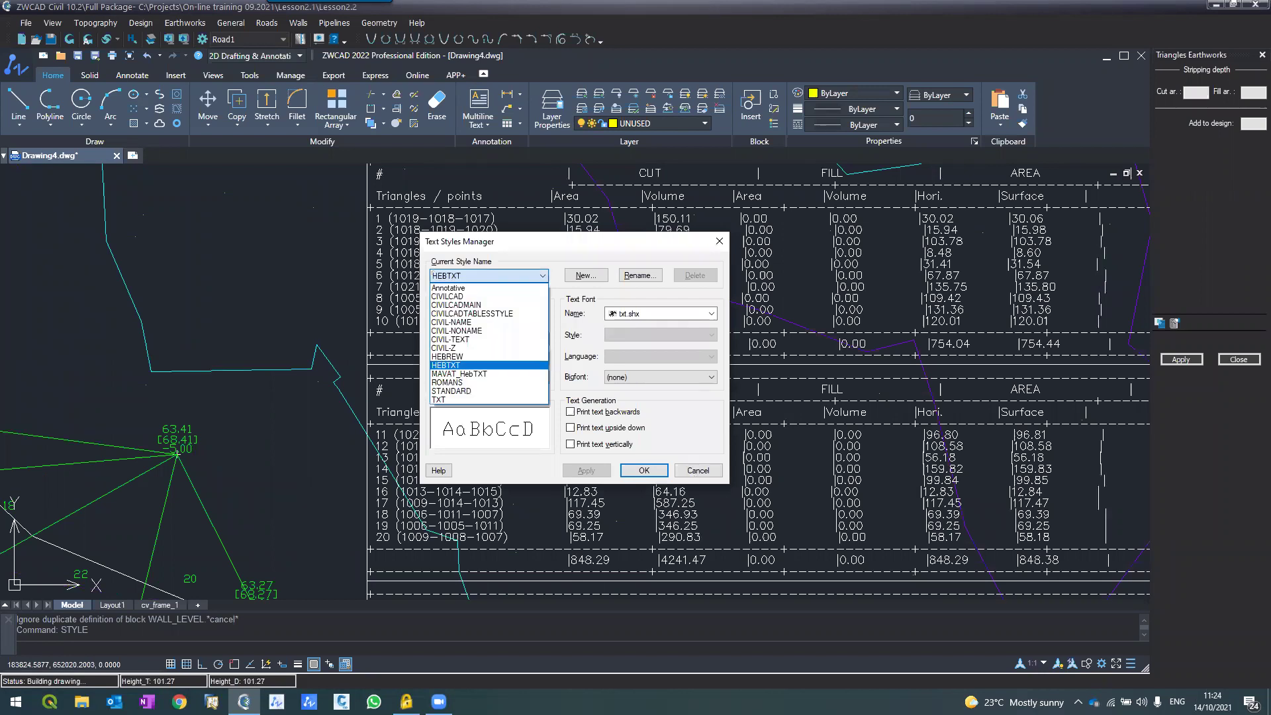
pyautogui.click(698, 470)
pyautogui.click(482, 480)
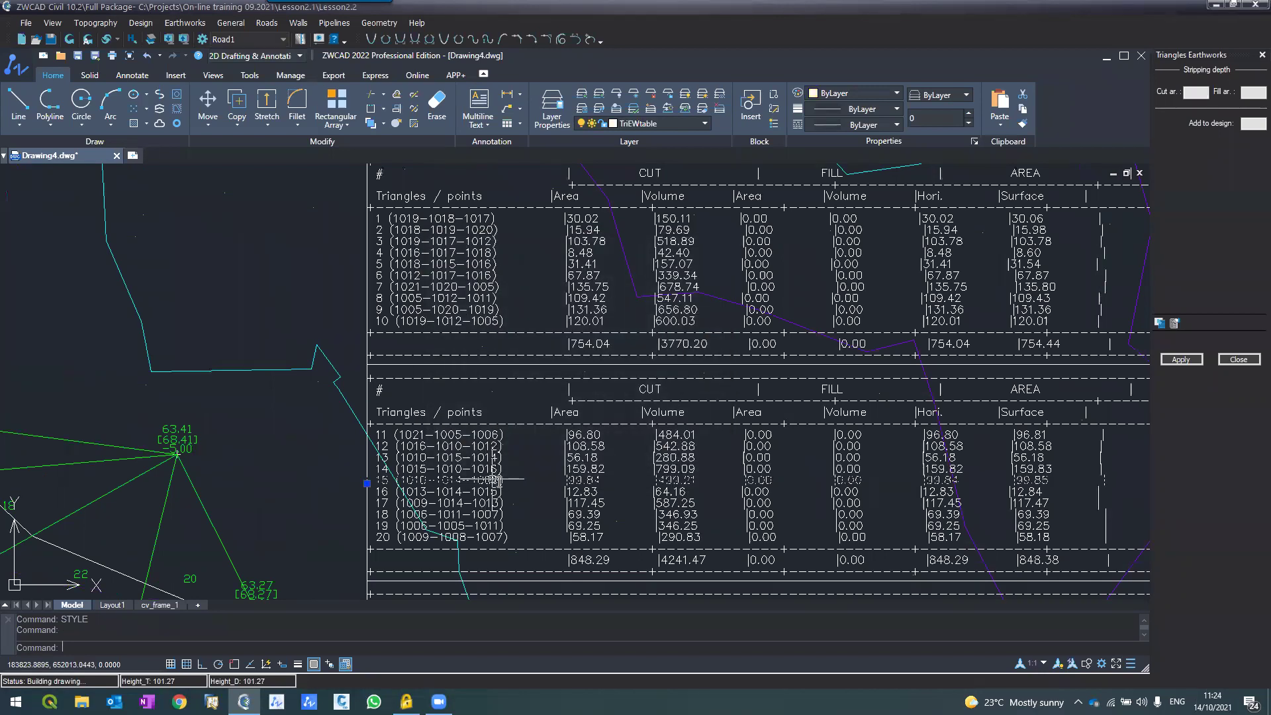
pyautogui.write('LI')
pyautogui.press('Return')
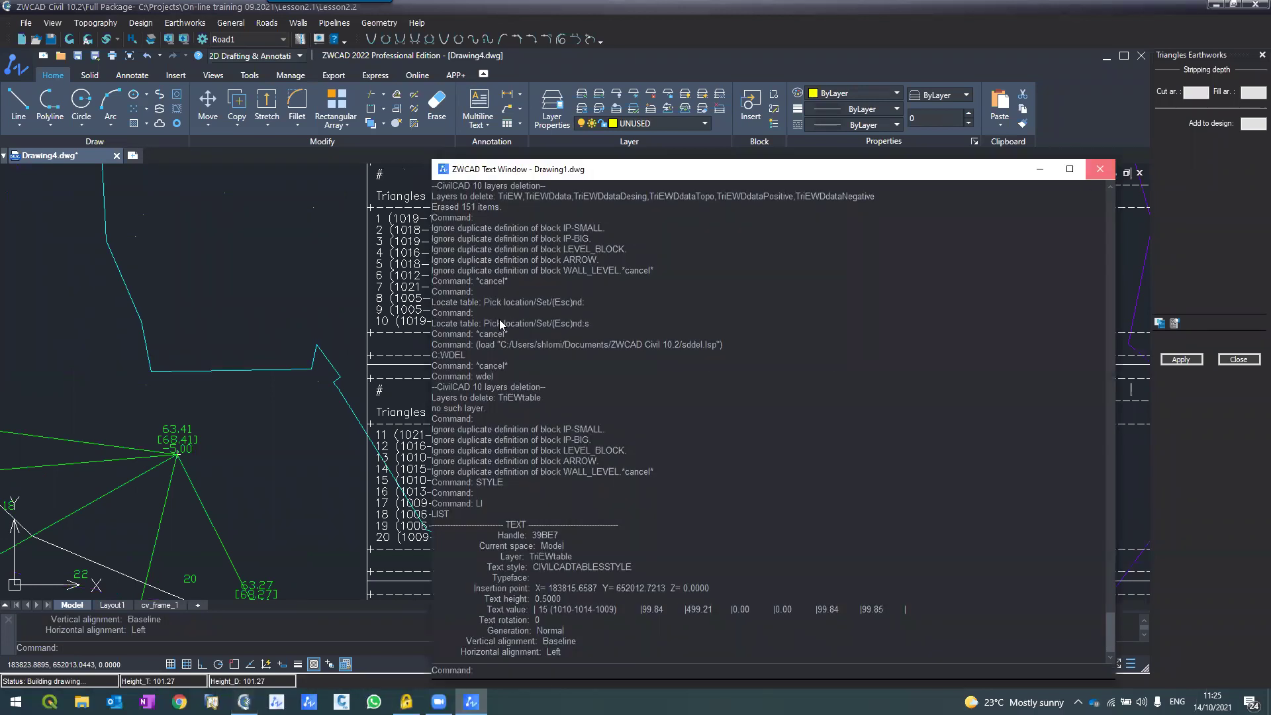
pyautogui.write('LA')
pyautogui.press('Return')
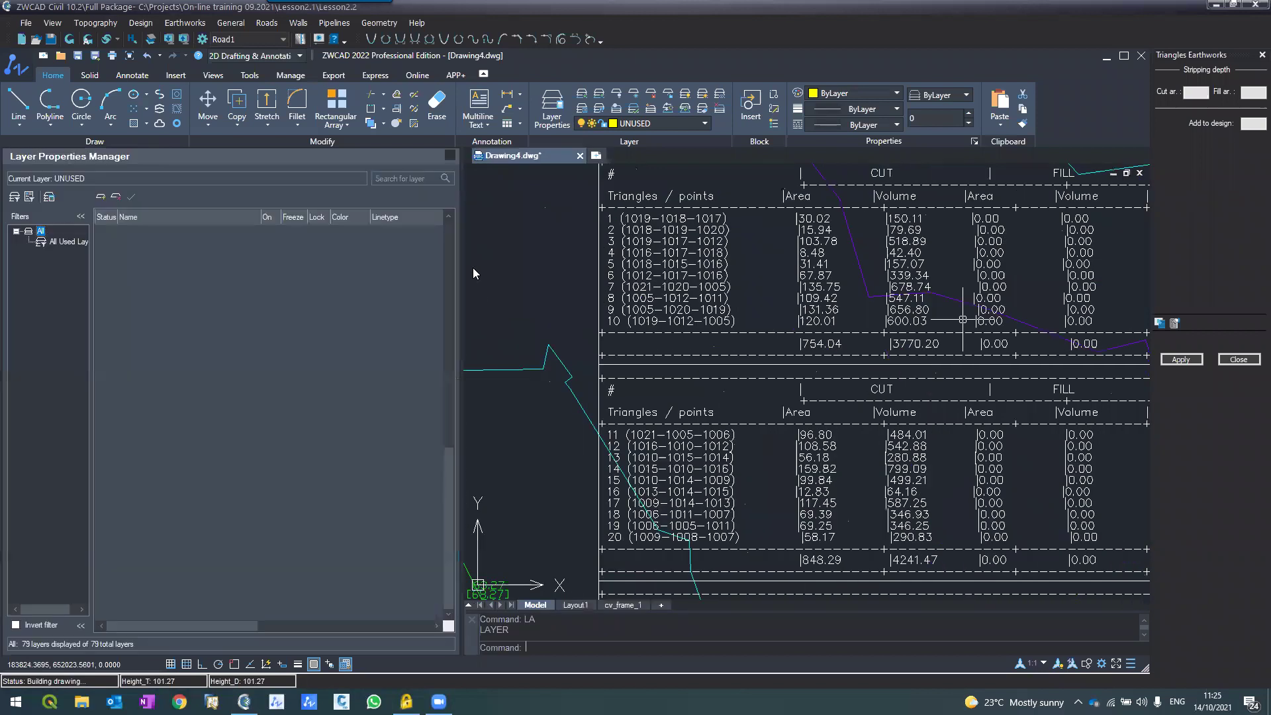
# Change the font of the CIVILCADTABLESSTYLE text style to Courier New and apply it.
pyautogui.write('style')
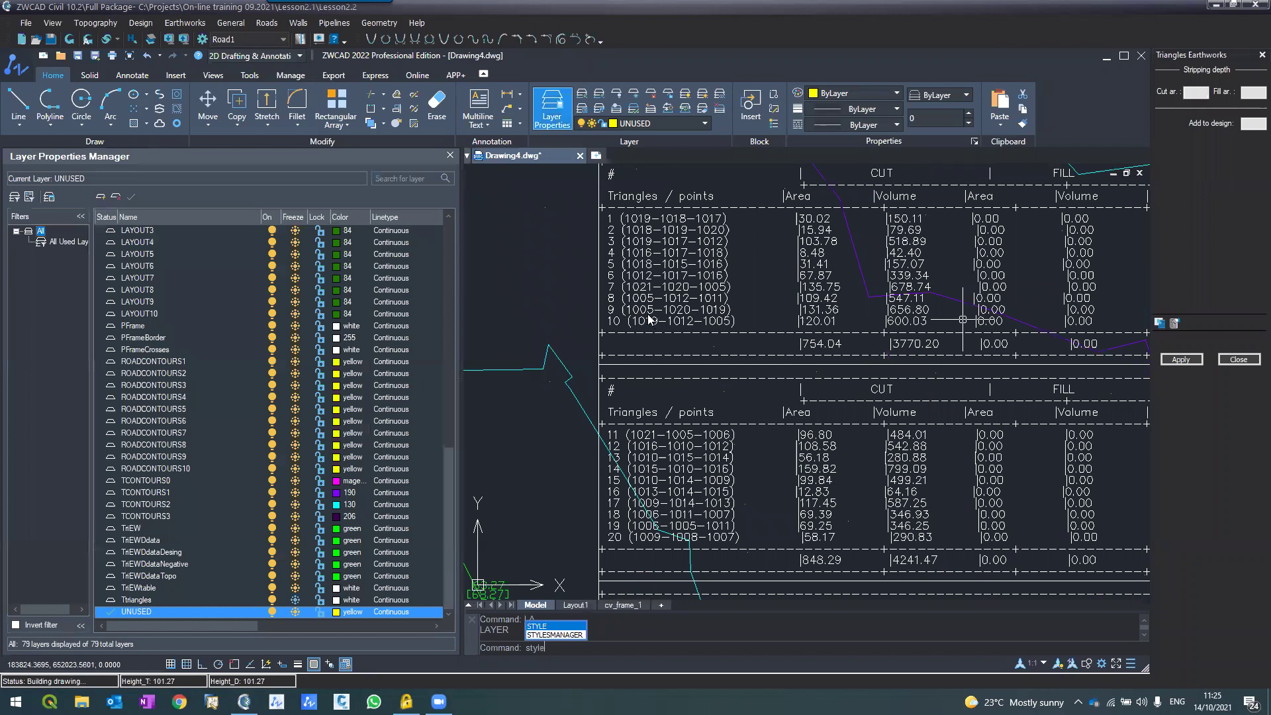
pyautogui.press('Return')
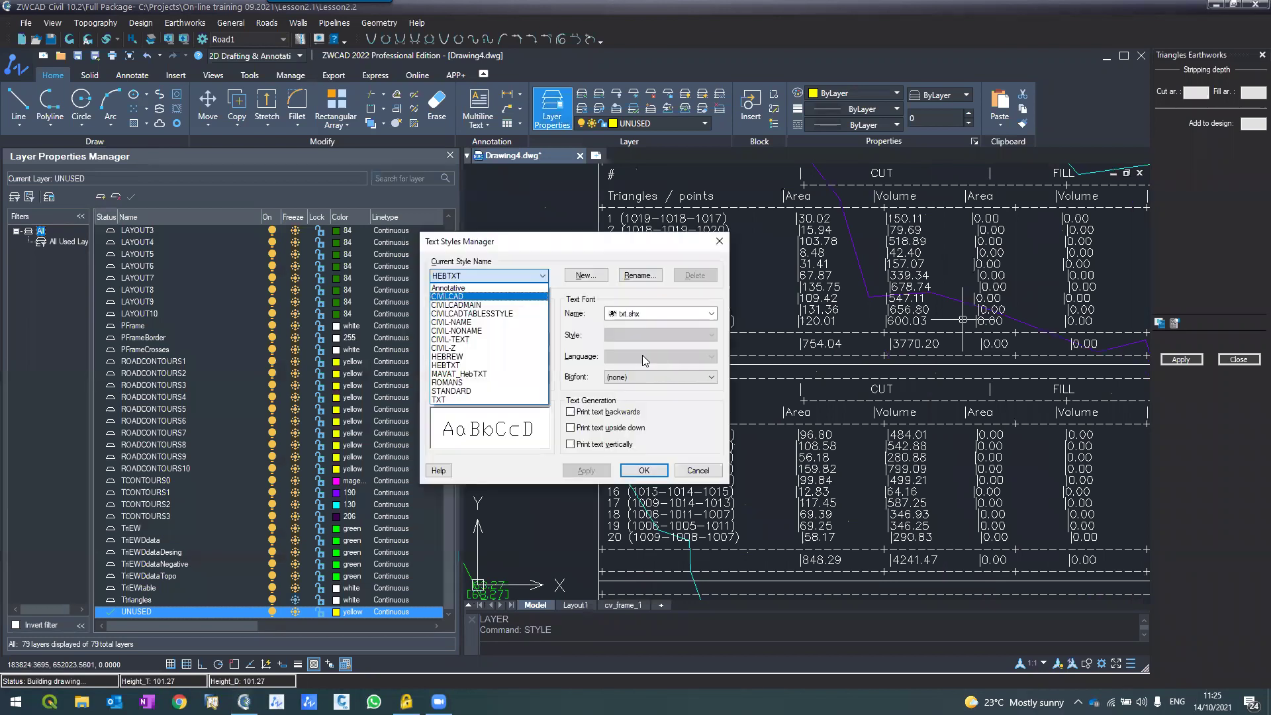
pyautogui.click(473, 313)
pyautogui.click(711, 313)
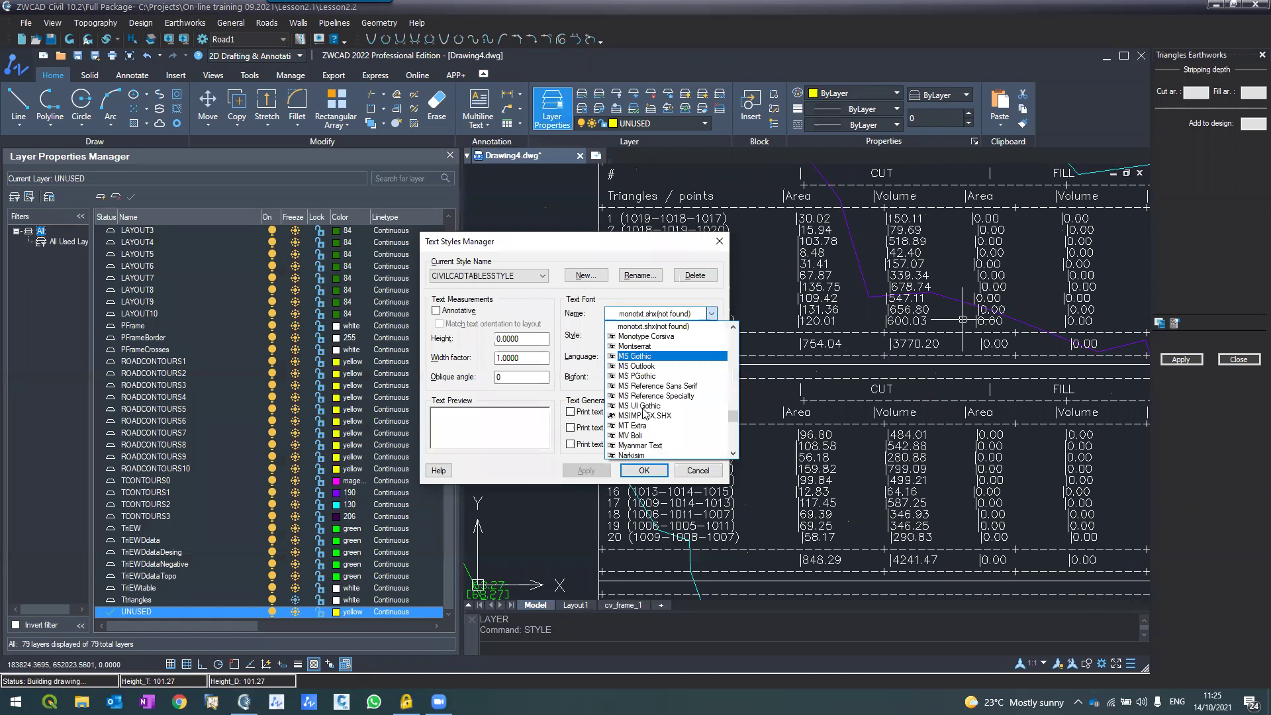
pyautogui.scroll(-5, 644, 412)
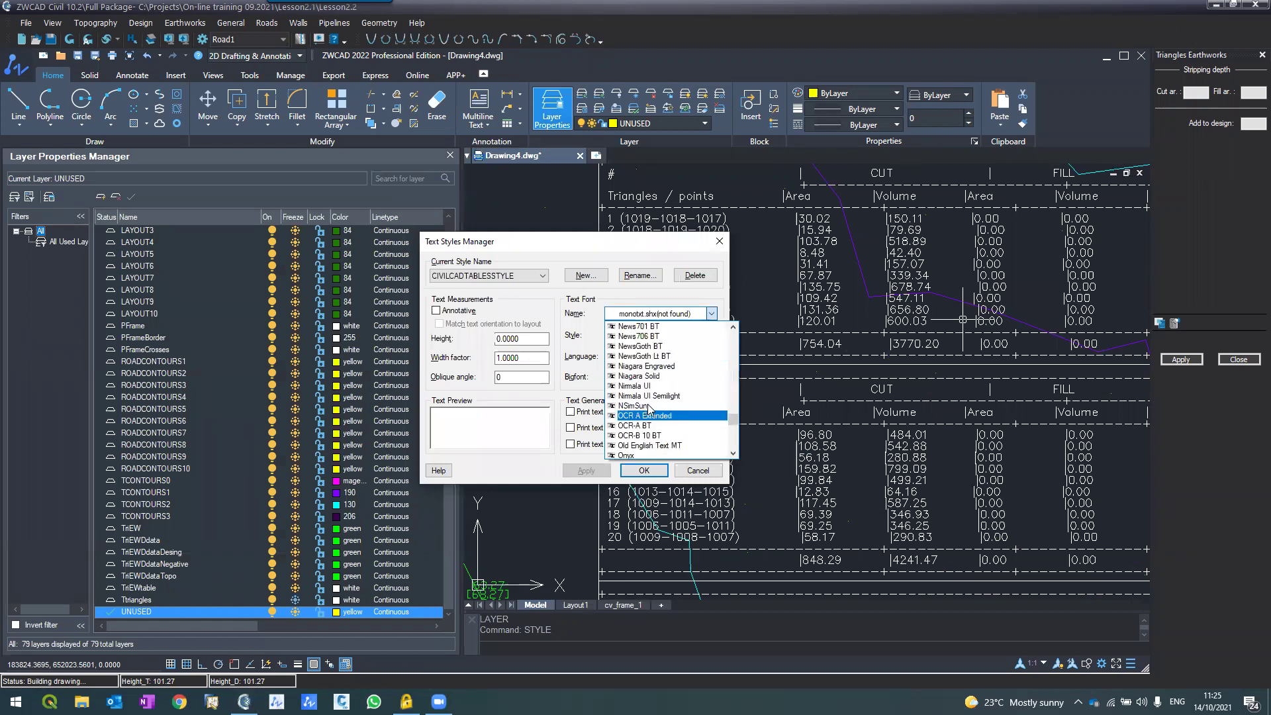
pyautogui.scroll(4, 649, 409)
pyautogui.scroll(12, 649, 405)
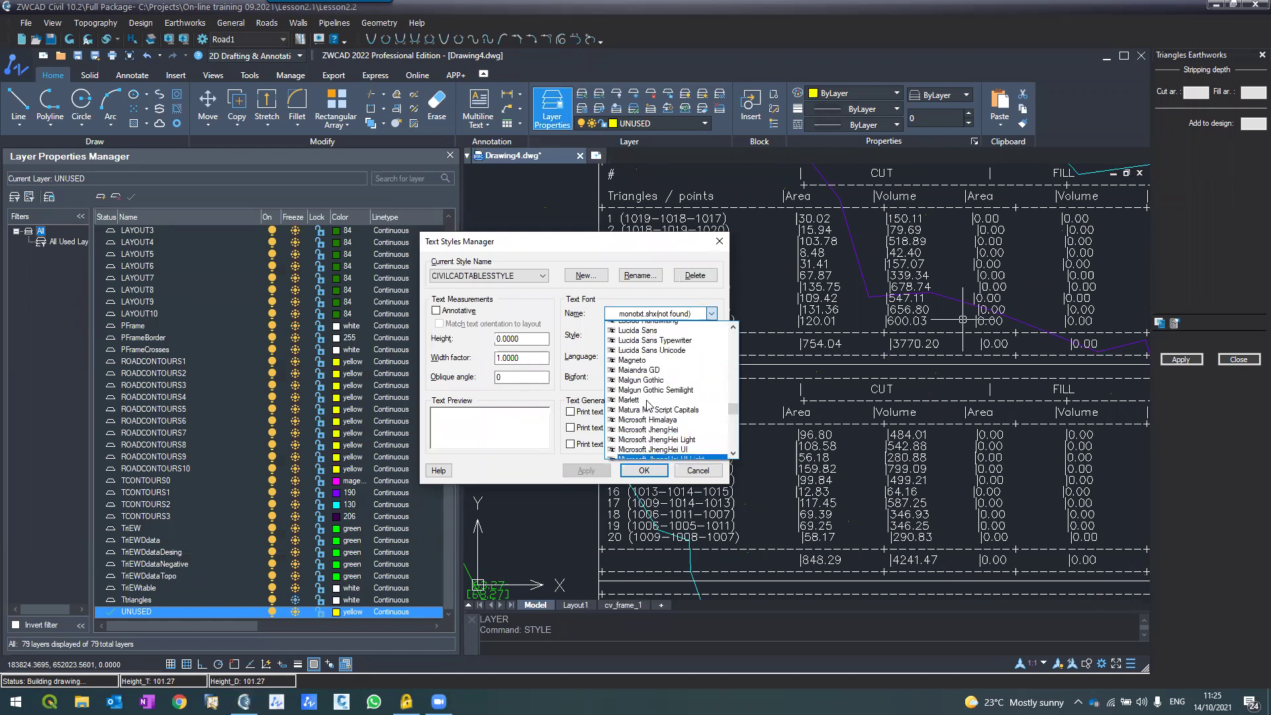
pyautogui.scroll(15, 649, 404)
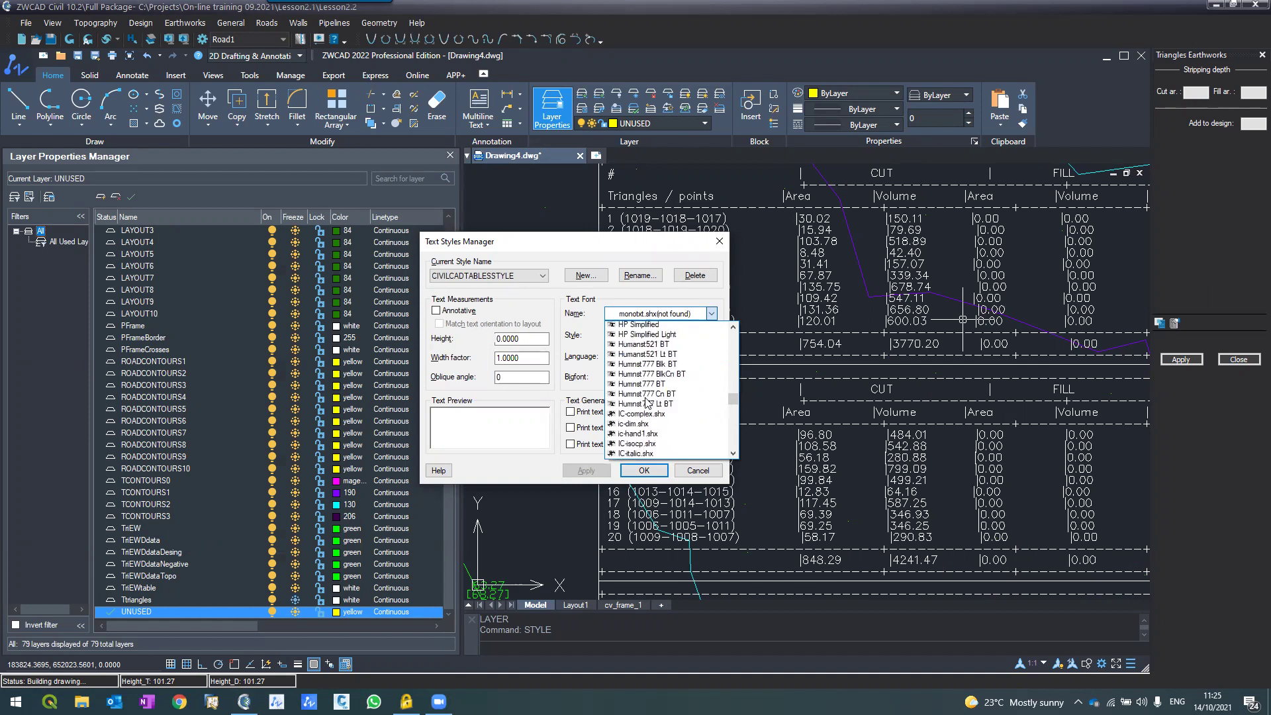
pyautogui.scroll(1, 648, 401)
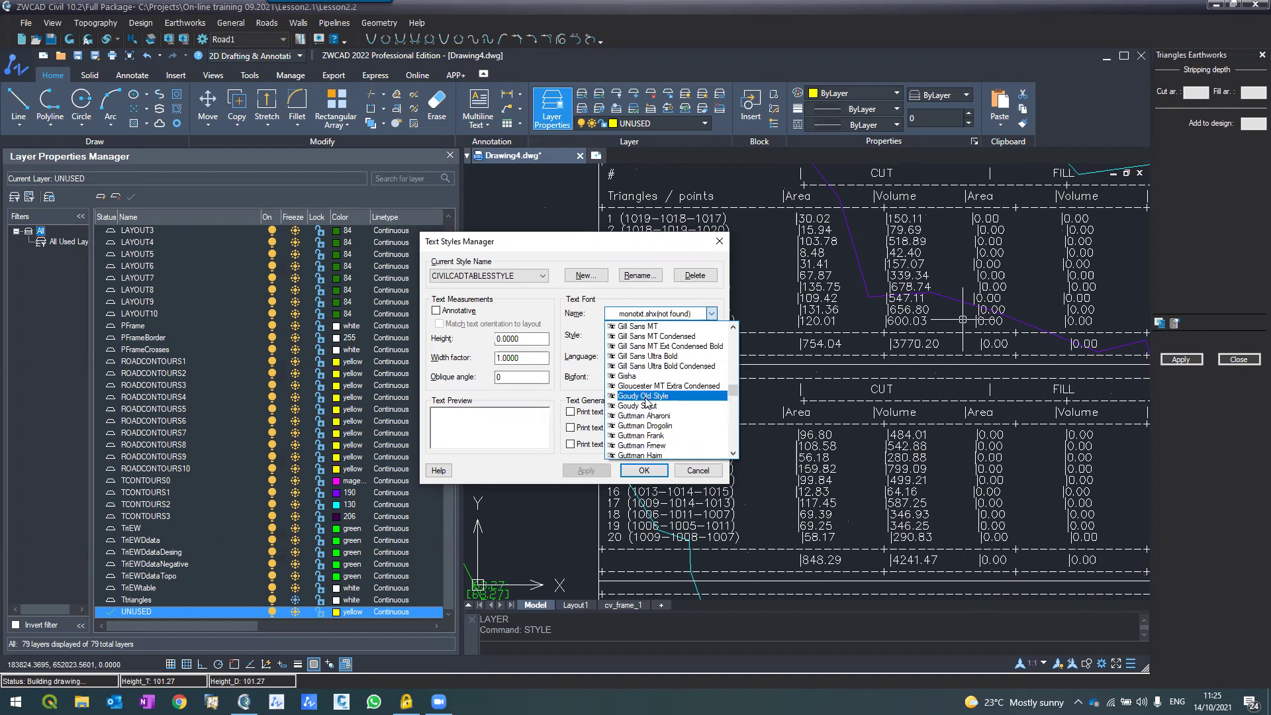
pyautogui.scroll(-5, 648, 402)
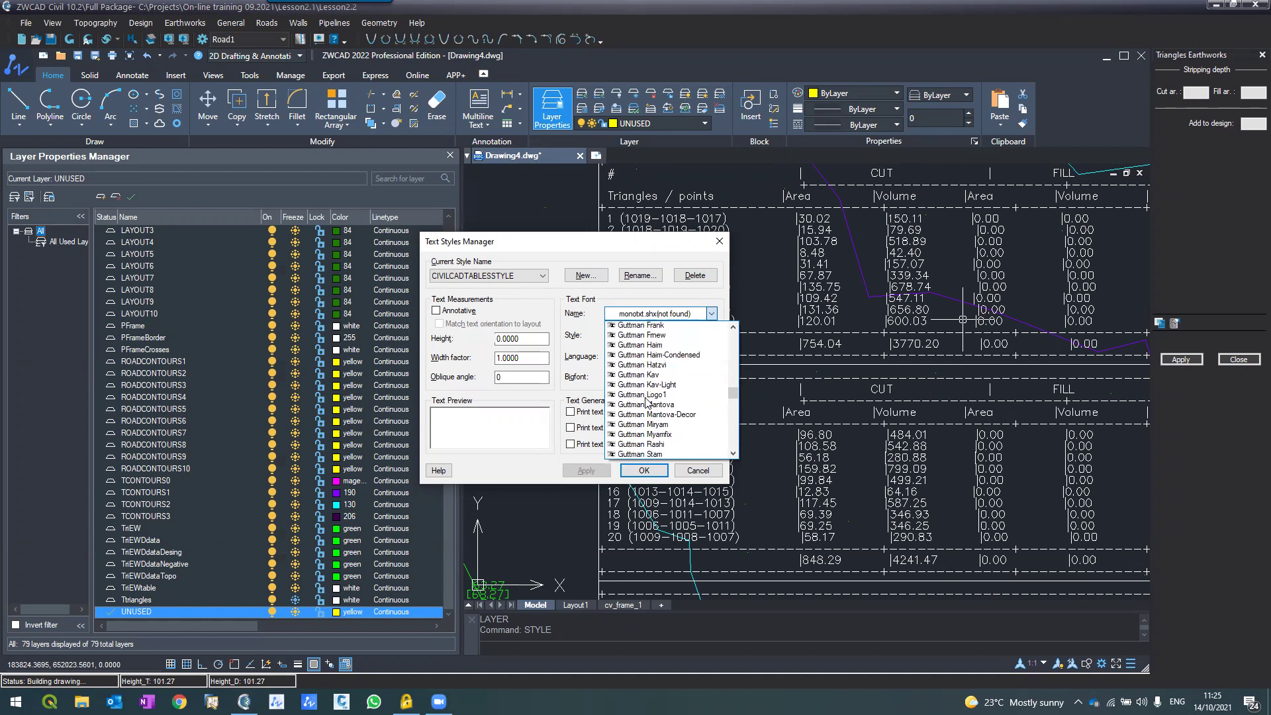
pyautogui.scroll(3, 648, 402)
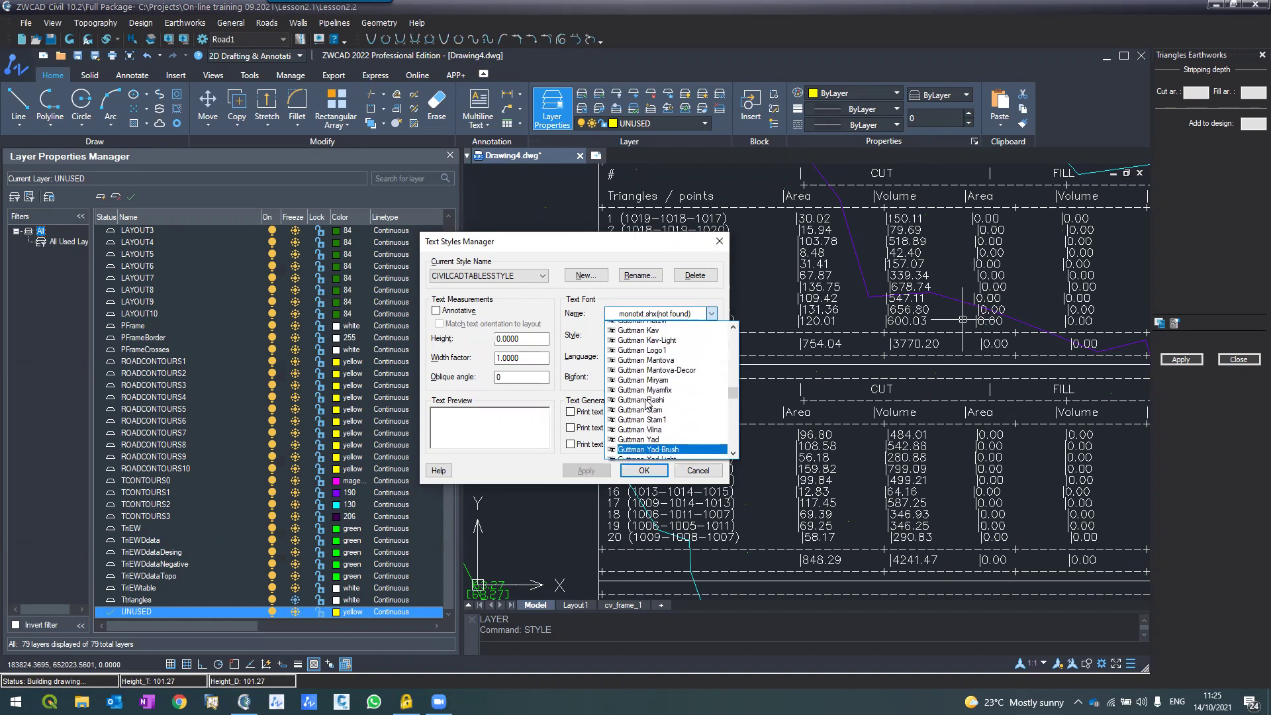
pyautogui.scroll(3, 648, 403)
pyautogui.scroll(8, 648, 401)
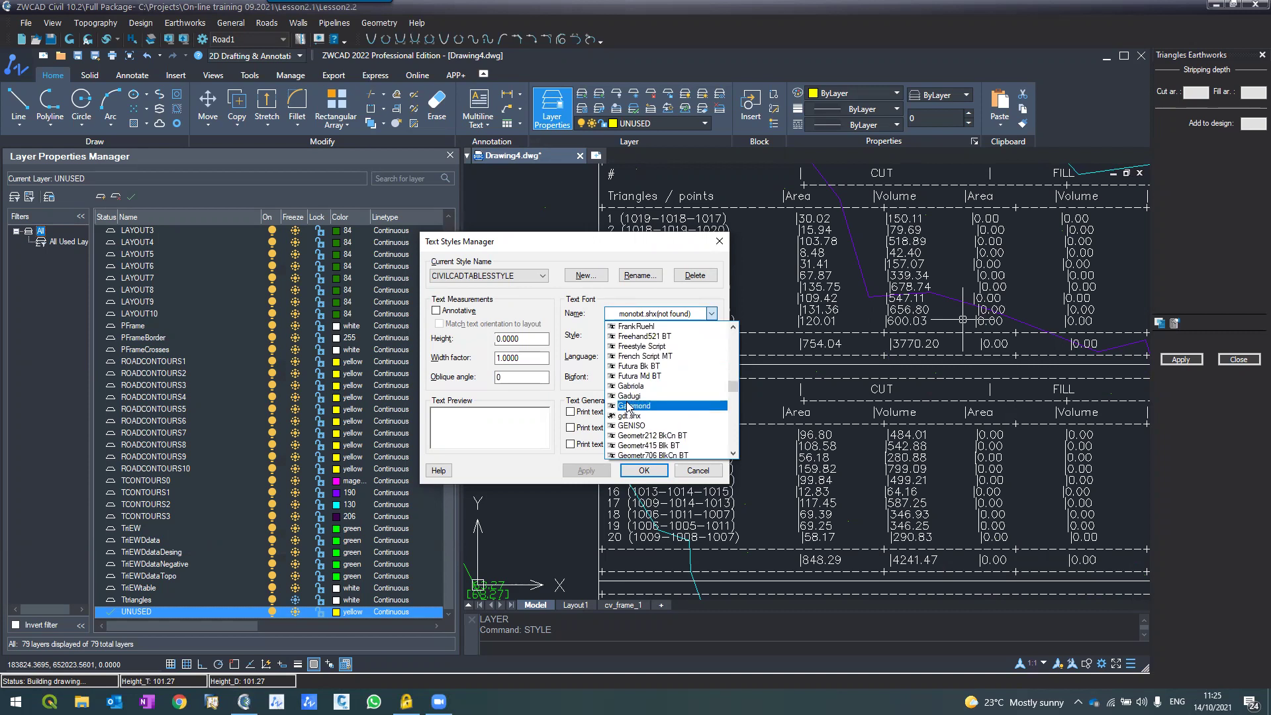
pyautogui.scroll(15, 627, 406)
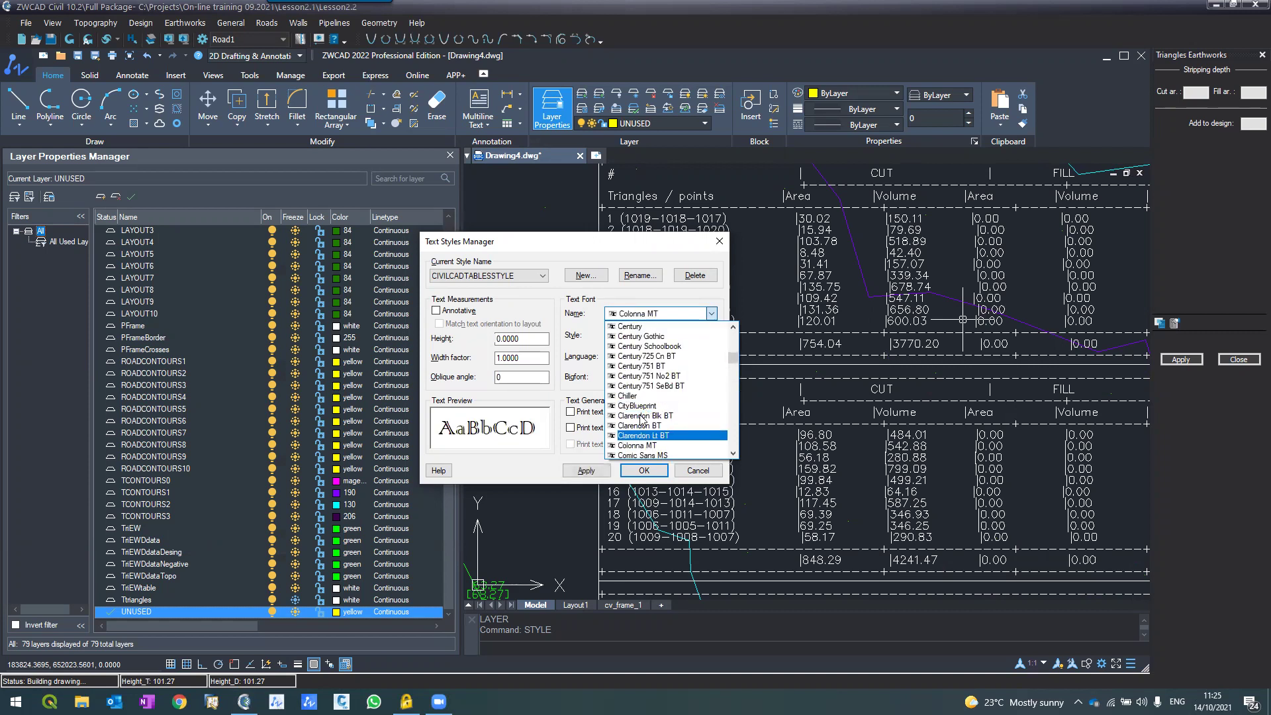
pyautogui.scroll(-2, 644, 442)
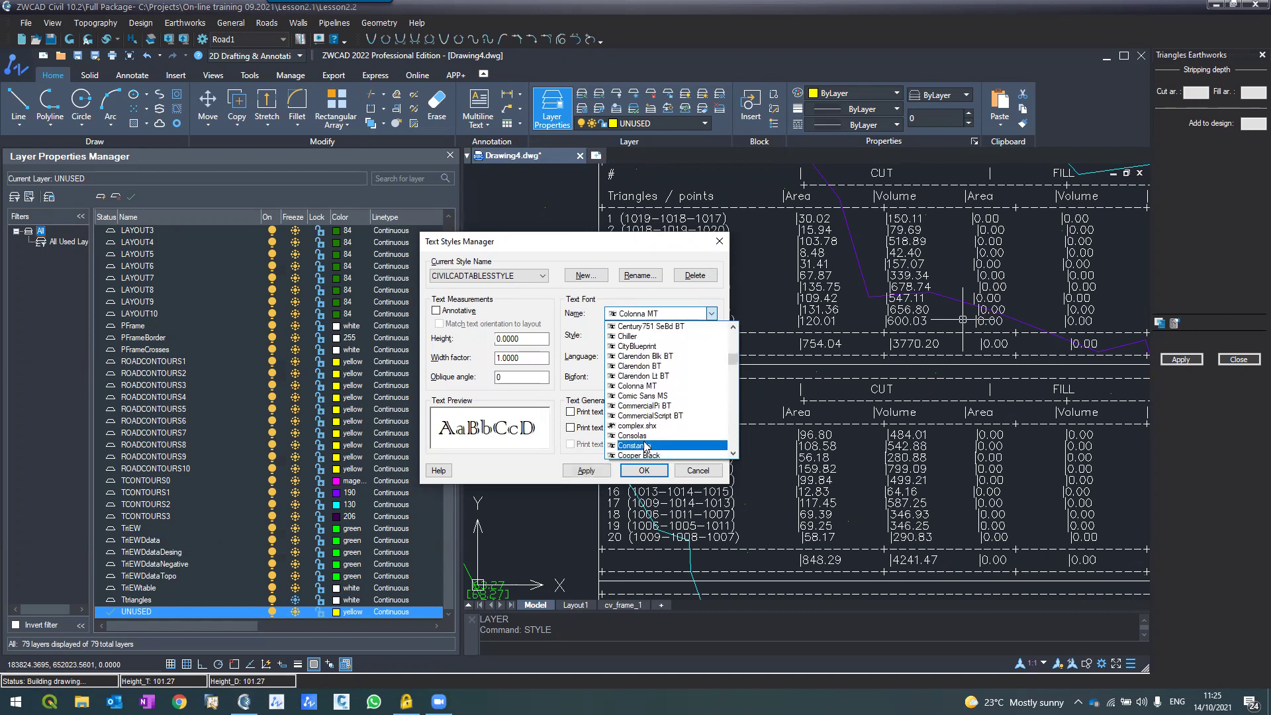
pyautogui.scroll(-1, 645, 447)
pyautogui.scroll(-2, 645, 447)
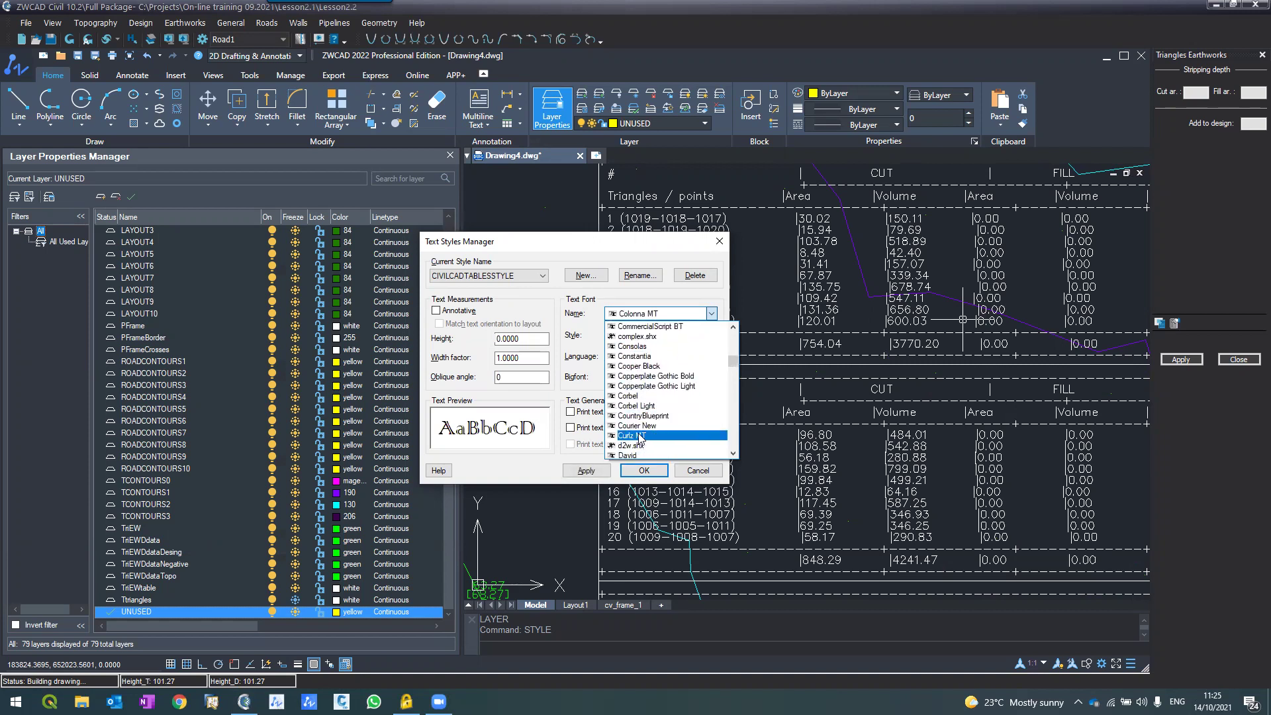
pyautogui.click(638, 426)
pyautogui.click(588, 471)
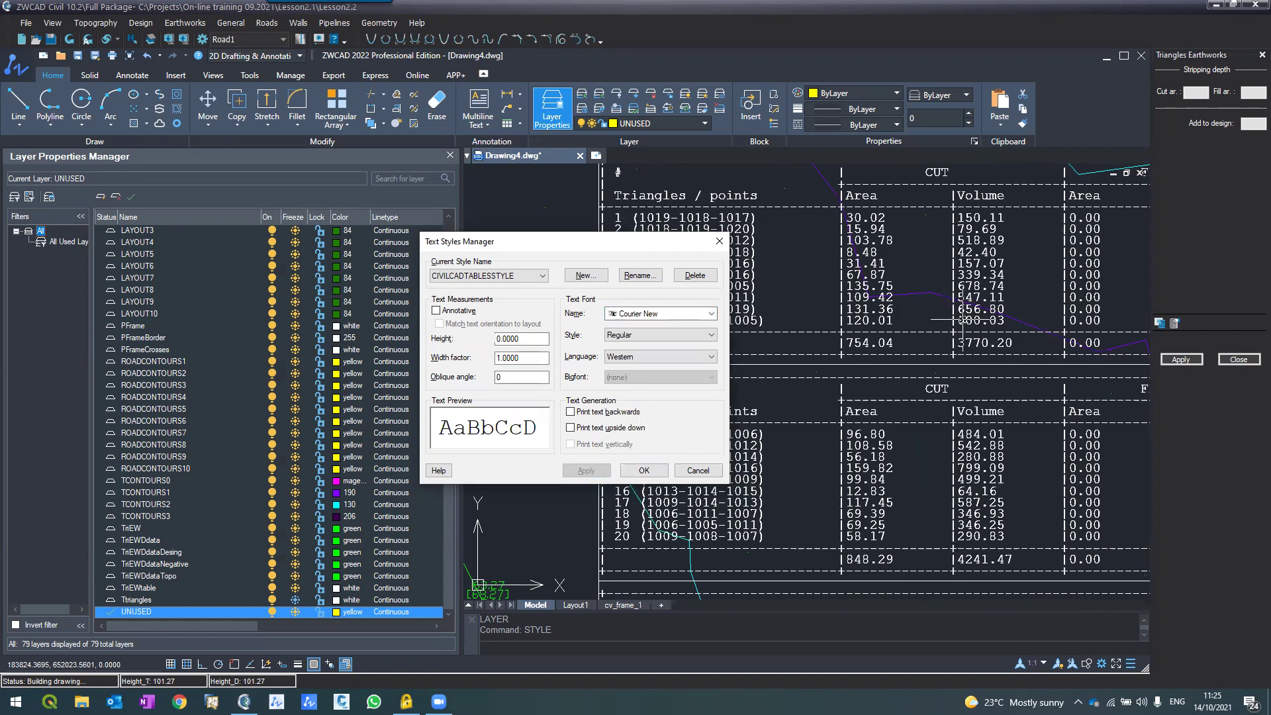
pyautogui.click(643, 470)
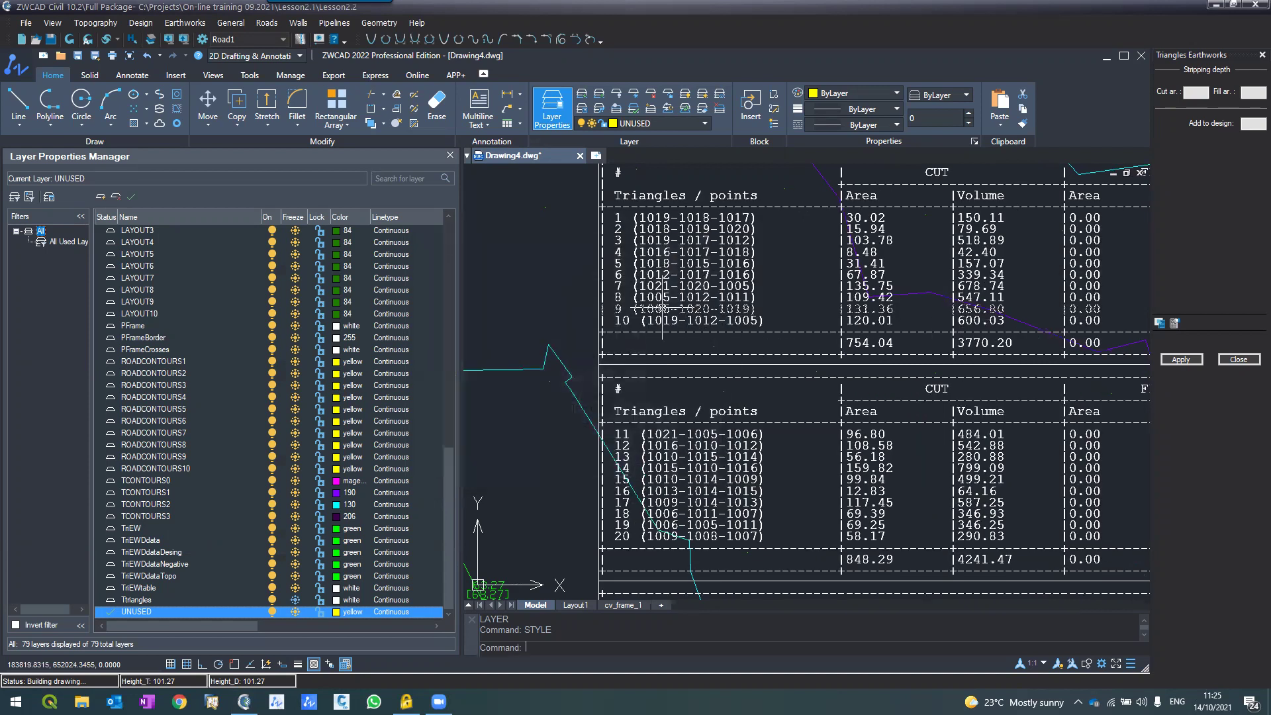
# Set the Frames Maker paper division to A2 (59x42cm) and place the frame around the triangulated area.
pyautogui.scroll(4, 689, 247)
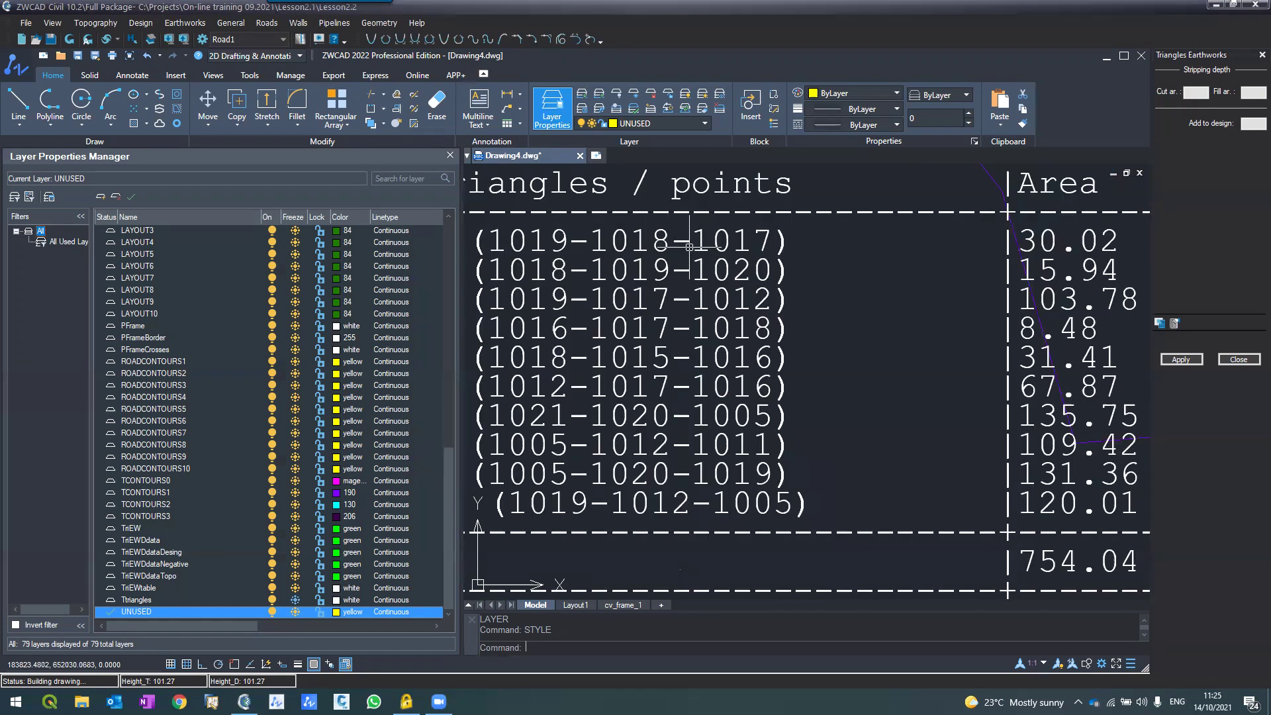
pyautogui.scroll(-3, 527, 240)
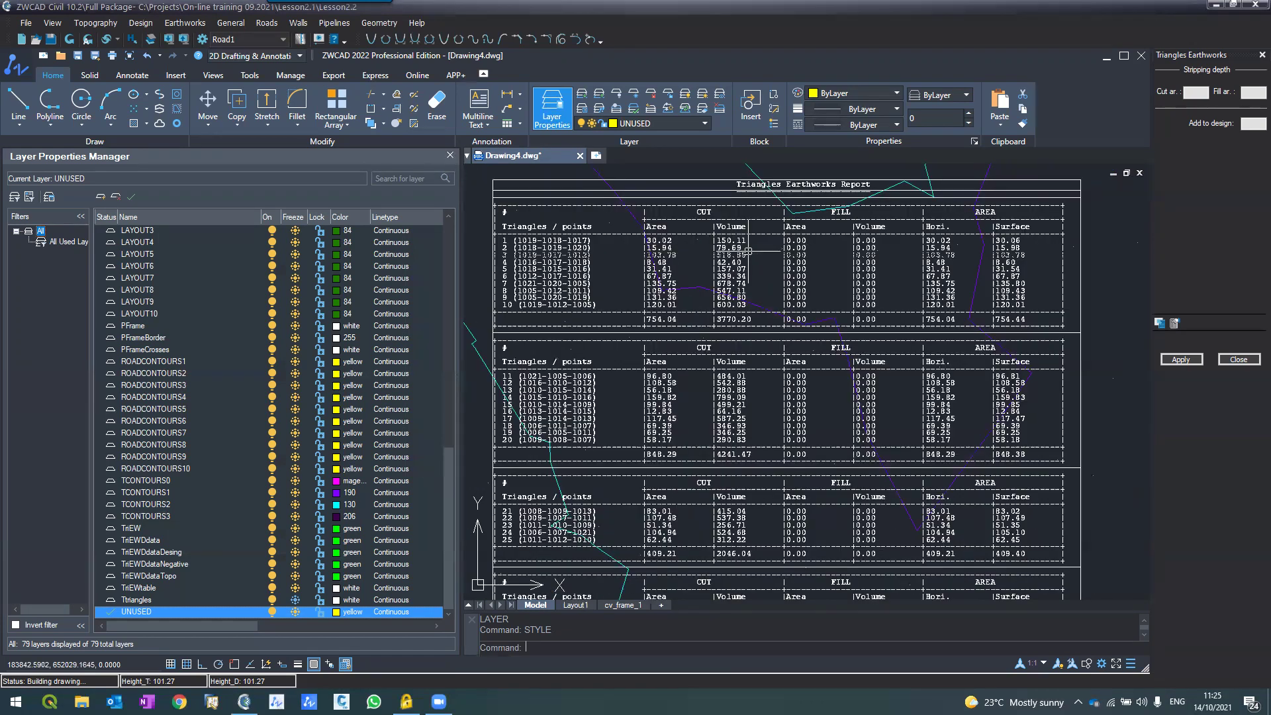
pyautogui.scroll(-3, 748, 250)
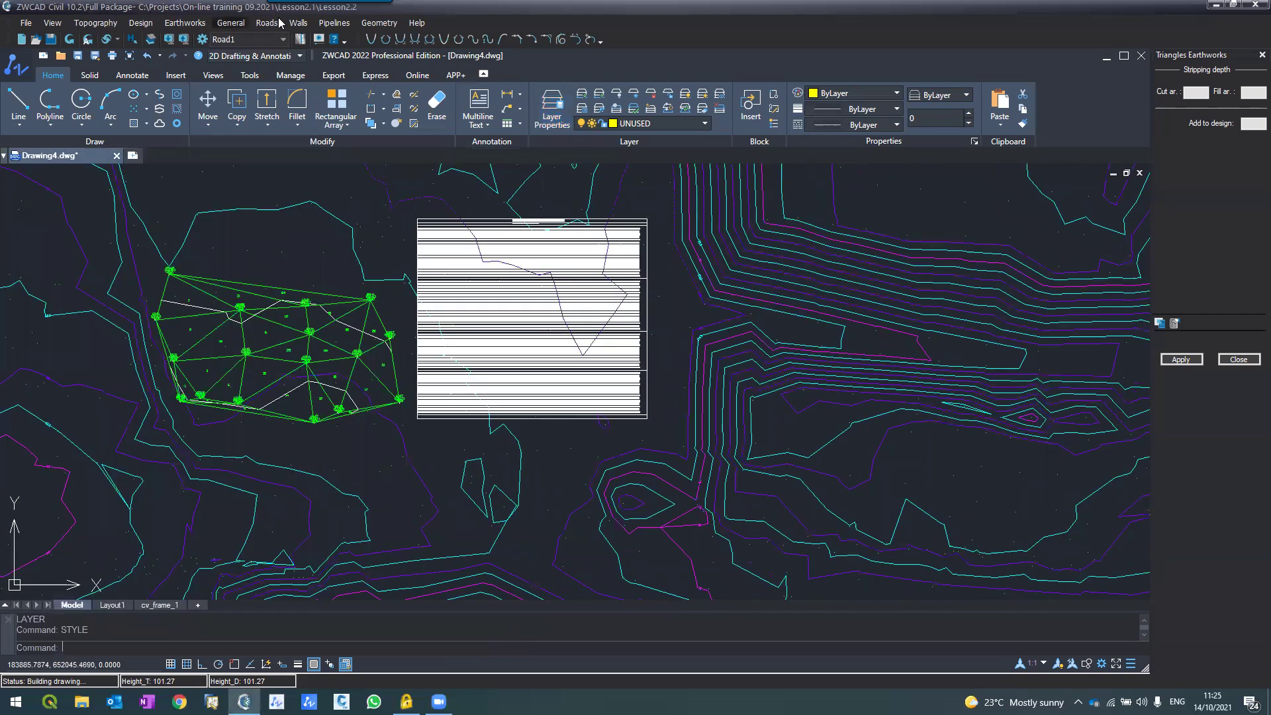
pyautogui.click(230, 23)
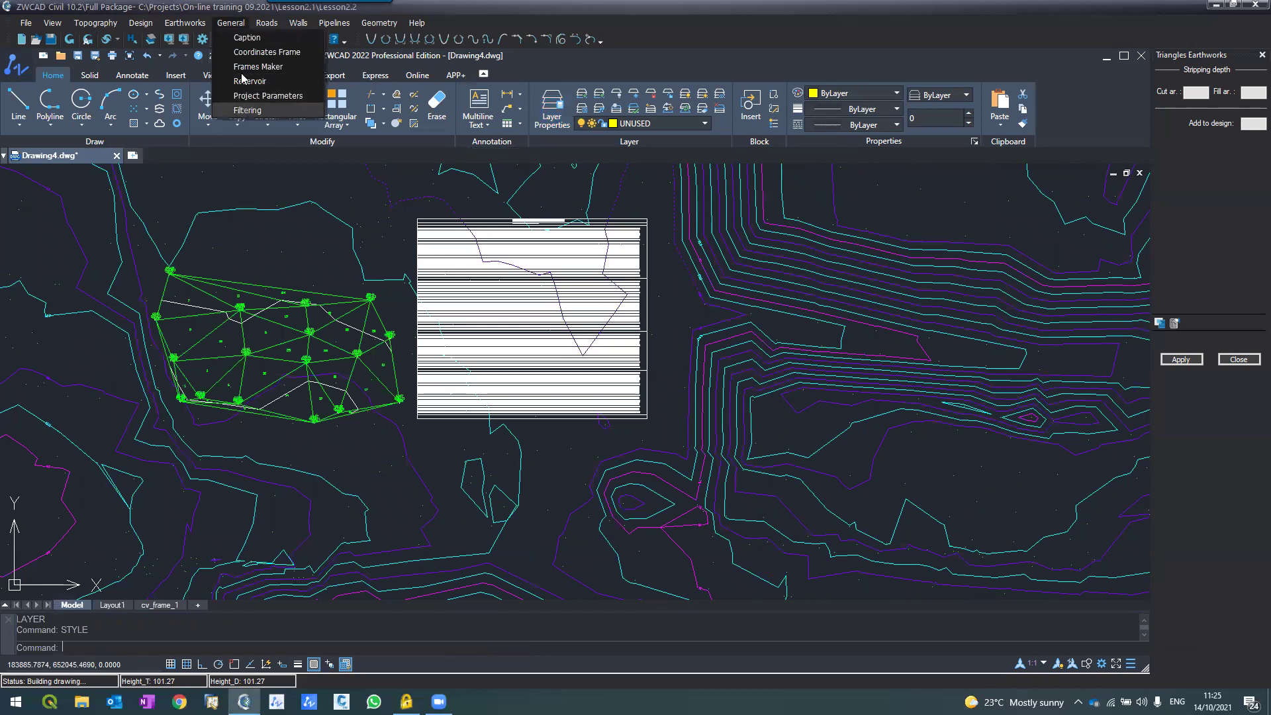
pyautogui.click(258, 67)
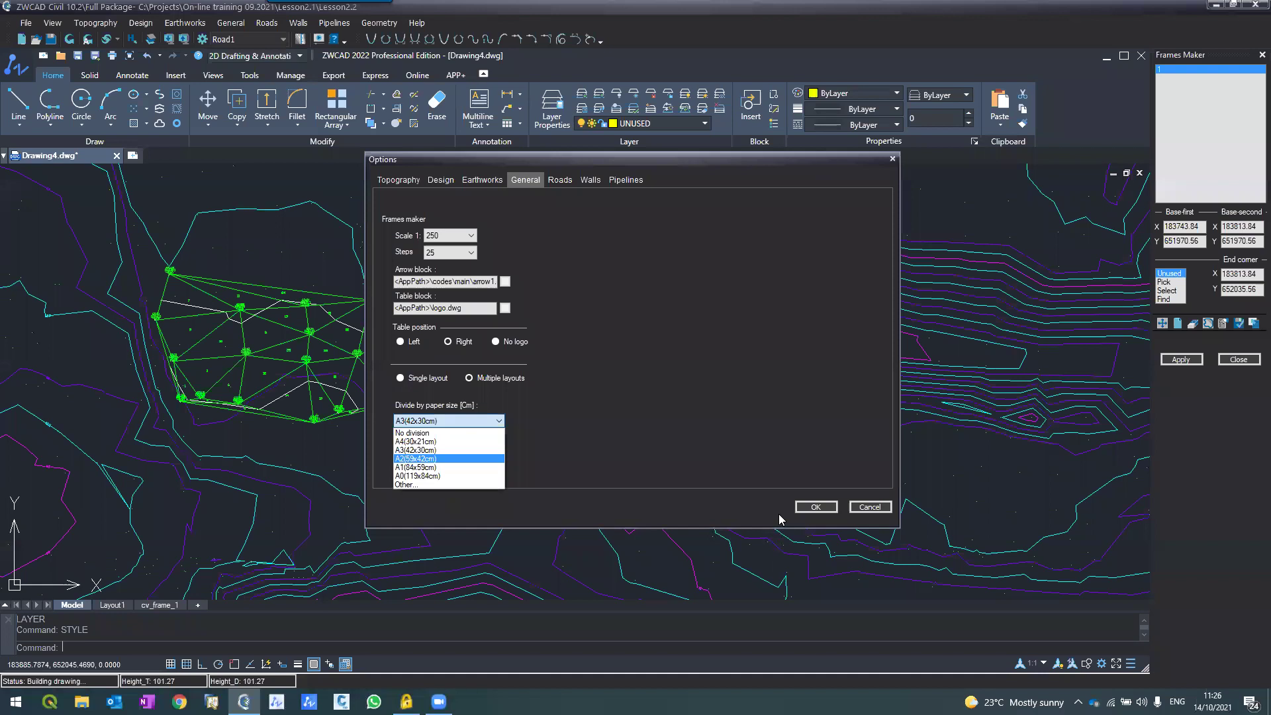
pyautogui.click(809, 510)
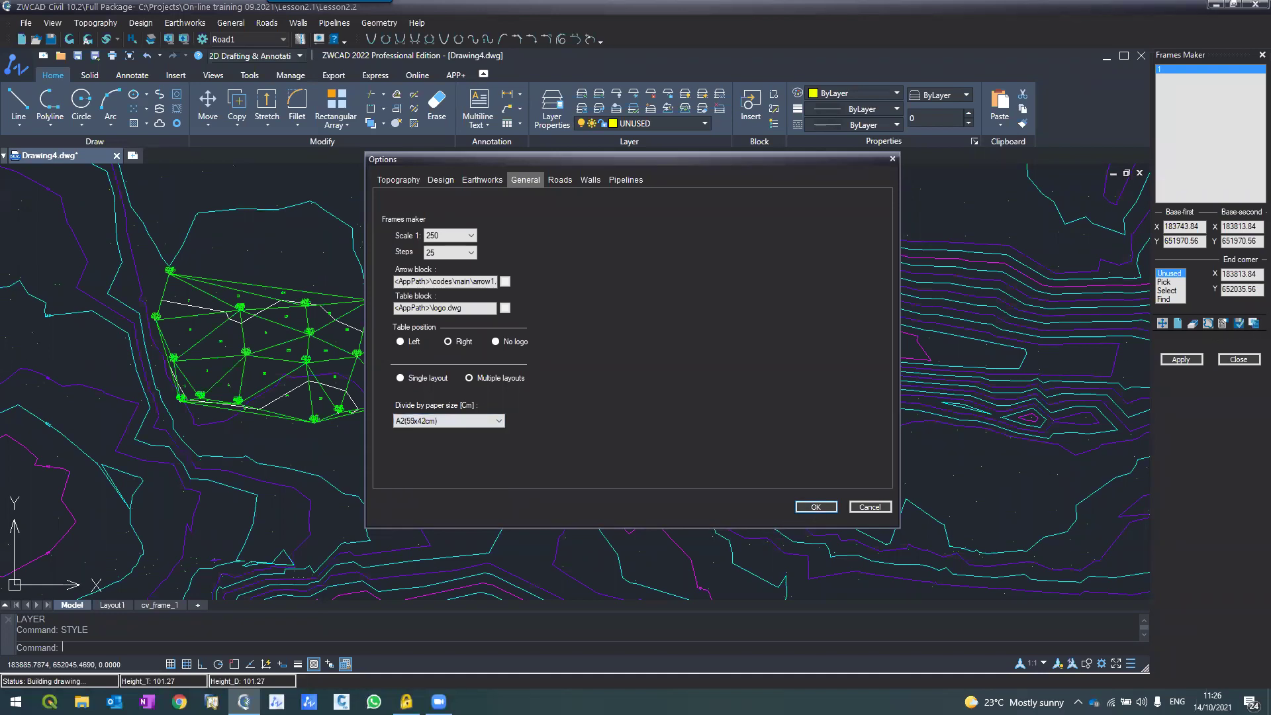
pyautogui.press('Return')
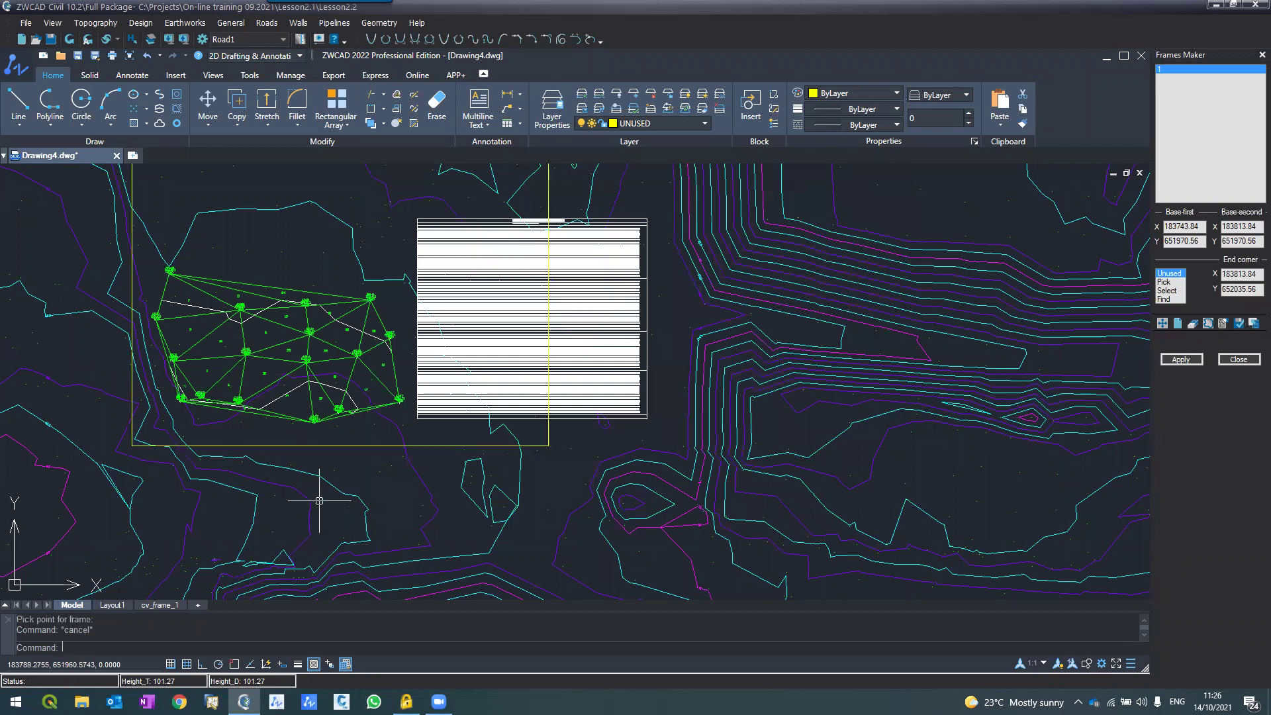
pyautogui.scroll(-2, 335, 518)
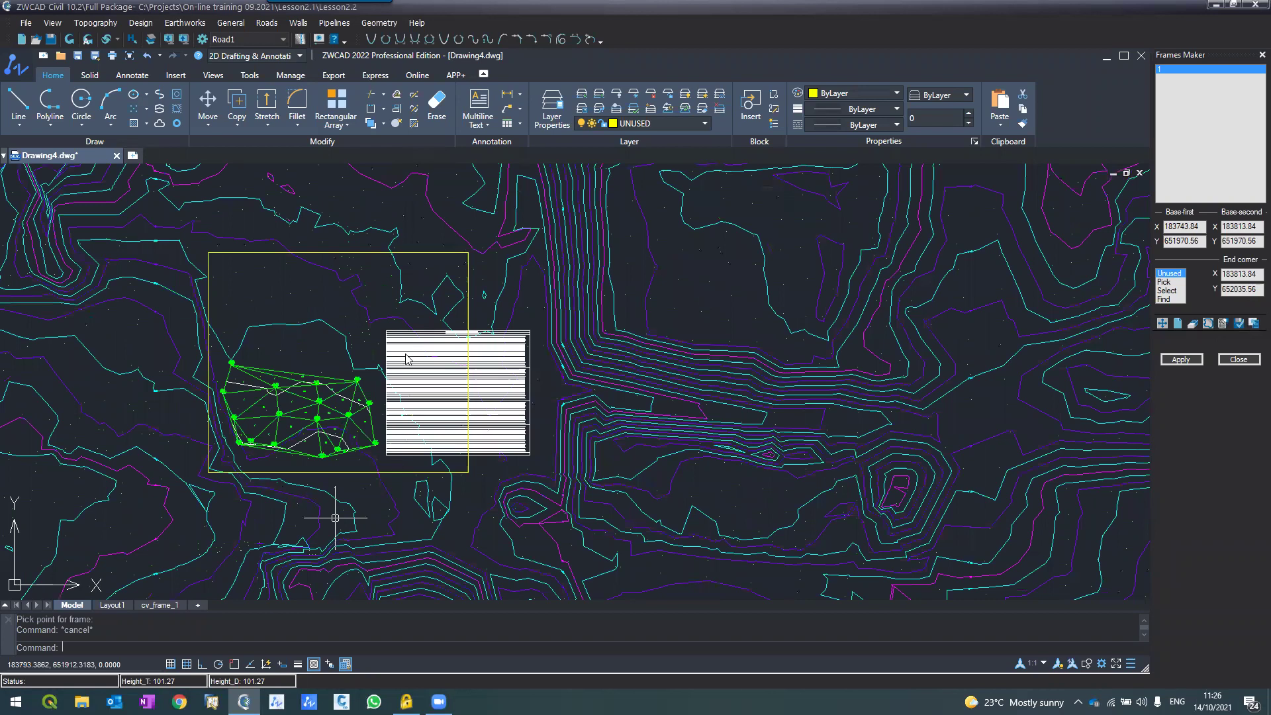
pyautogui.scroll(-2, 335, 518)
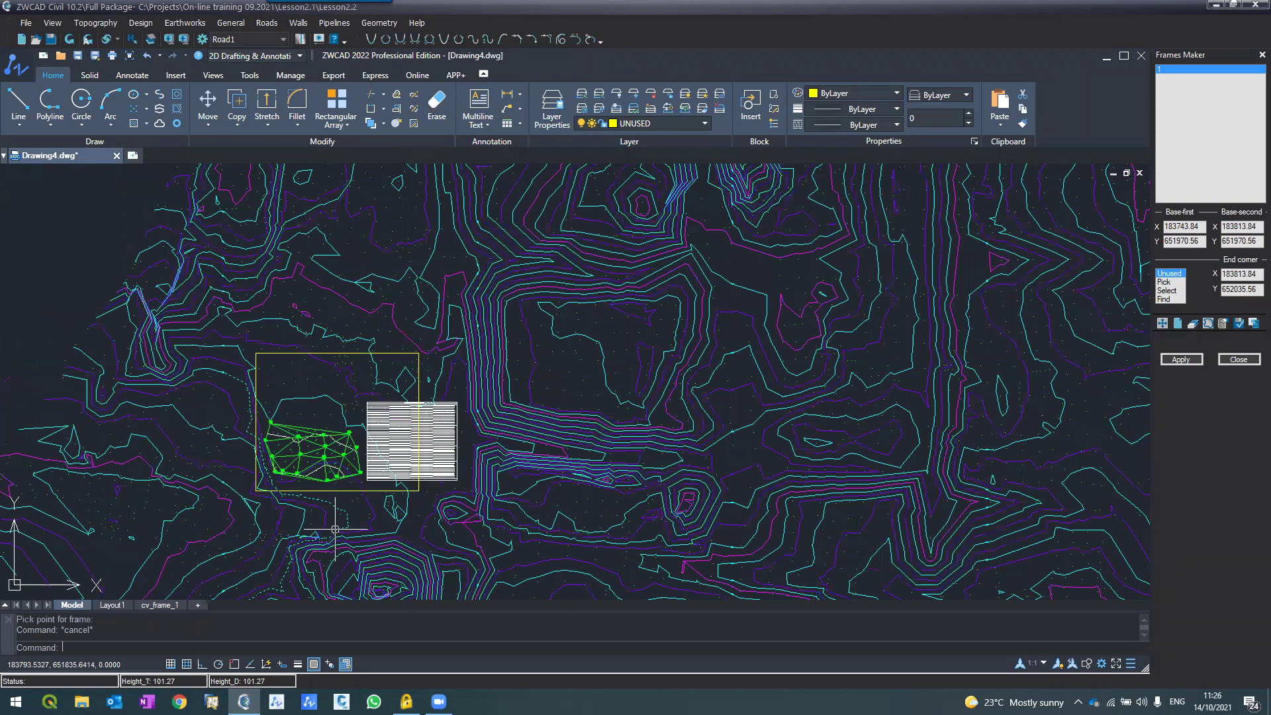
pyautogui.scroll(-2, 335, 529)
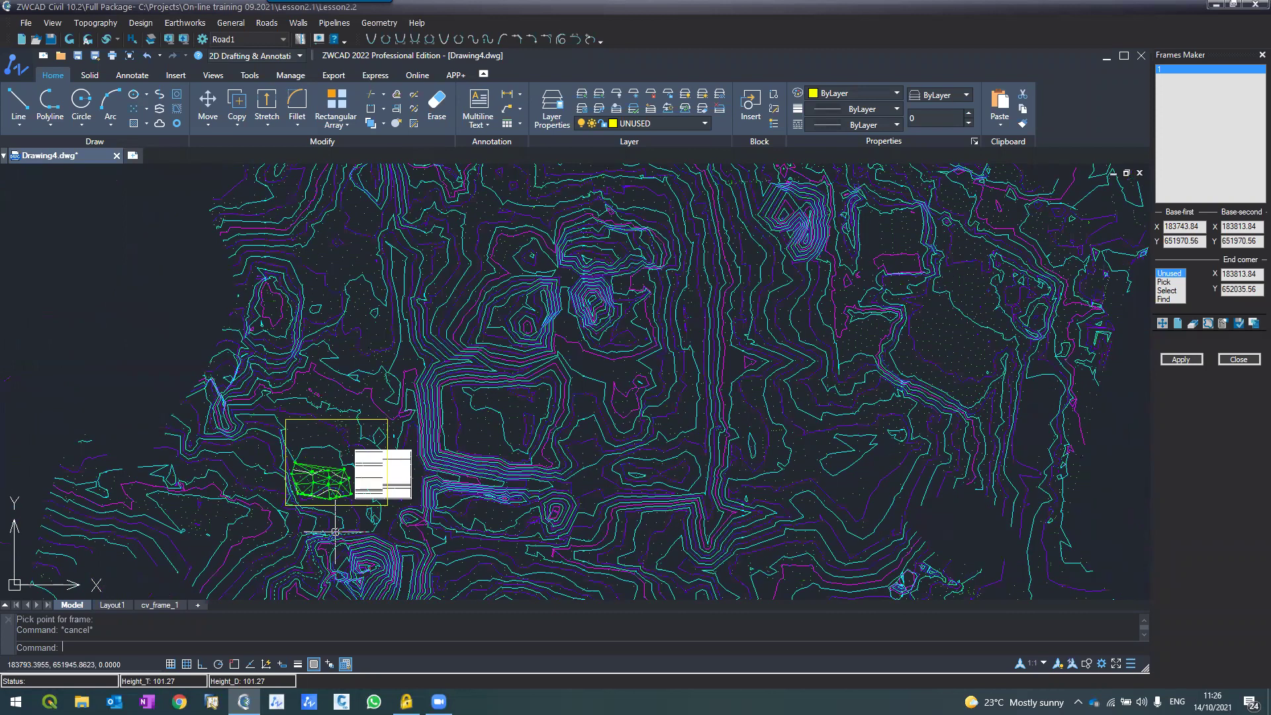
# Move the A2 frame so it encloses both the triangulated area and the earthworks report table, and apply it to generate the layout sheet.
pyautogui.scroll(3, 337, 526)
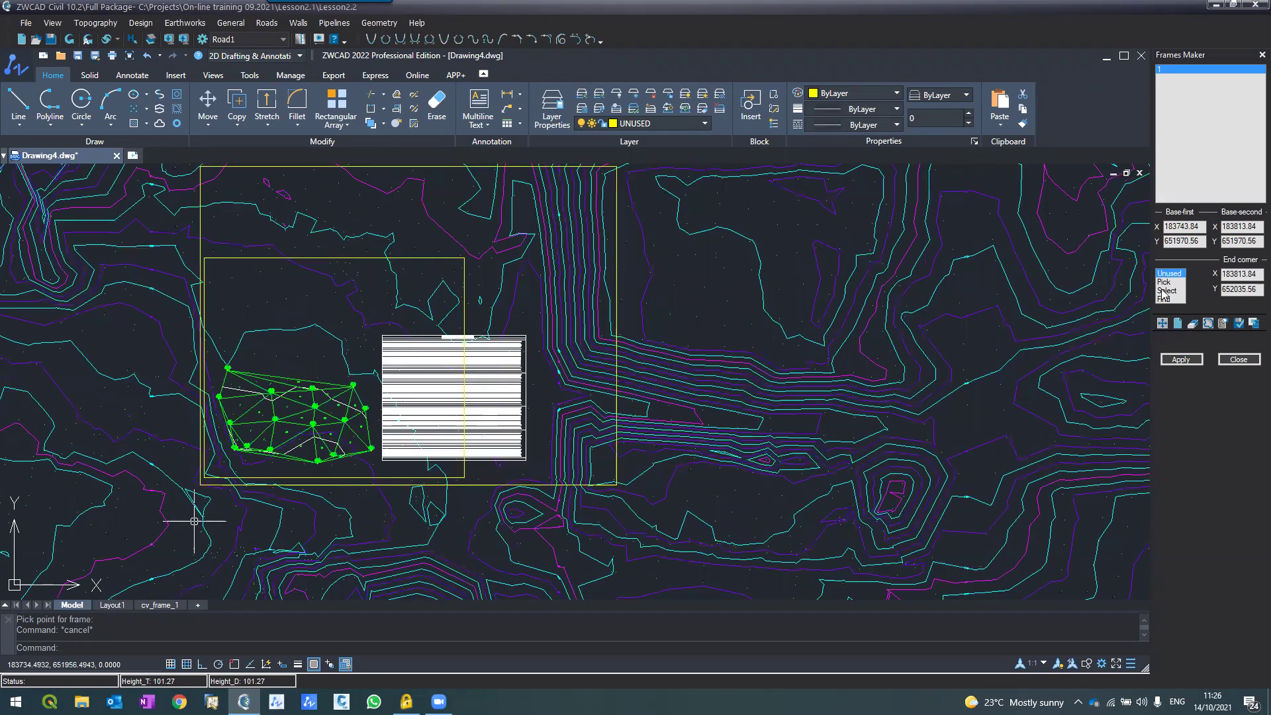
pyautogui.click(194, 521)
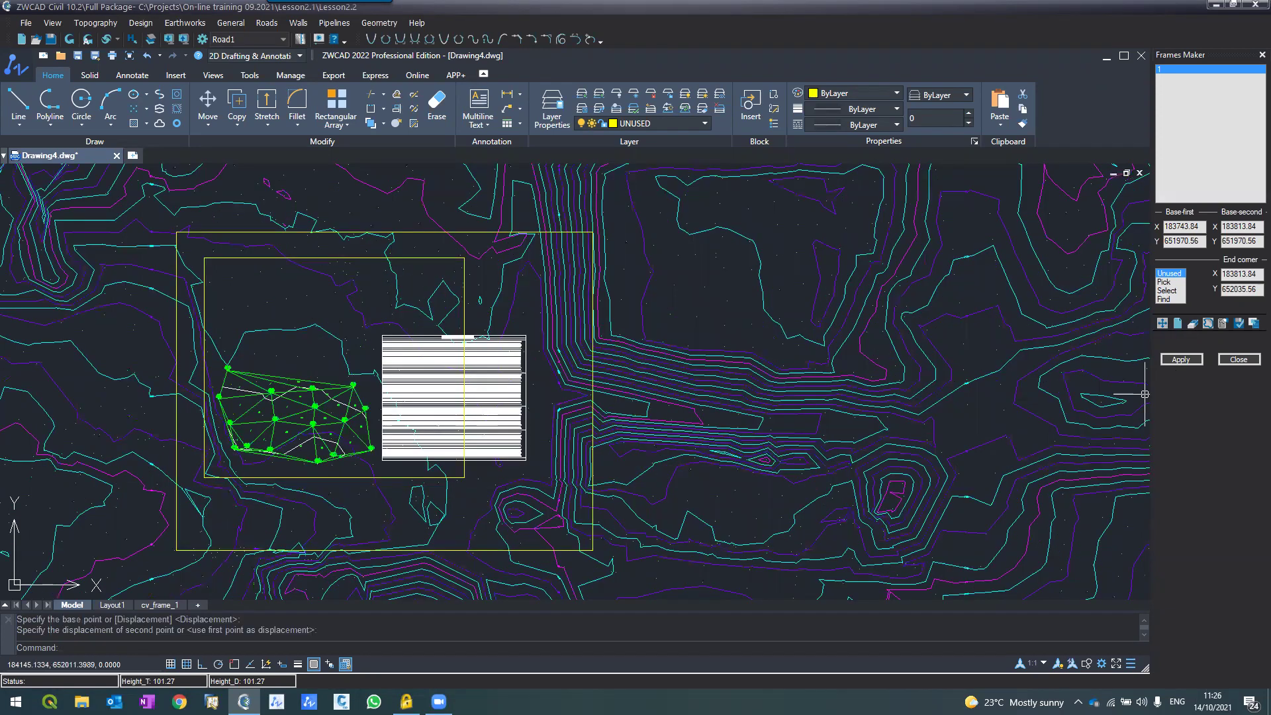
pyautogui.click(1182, 359)
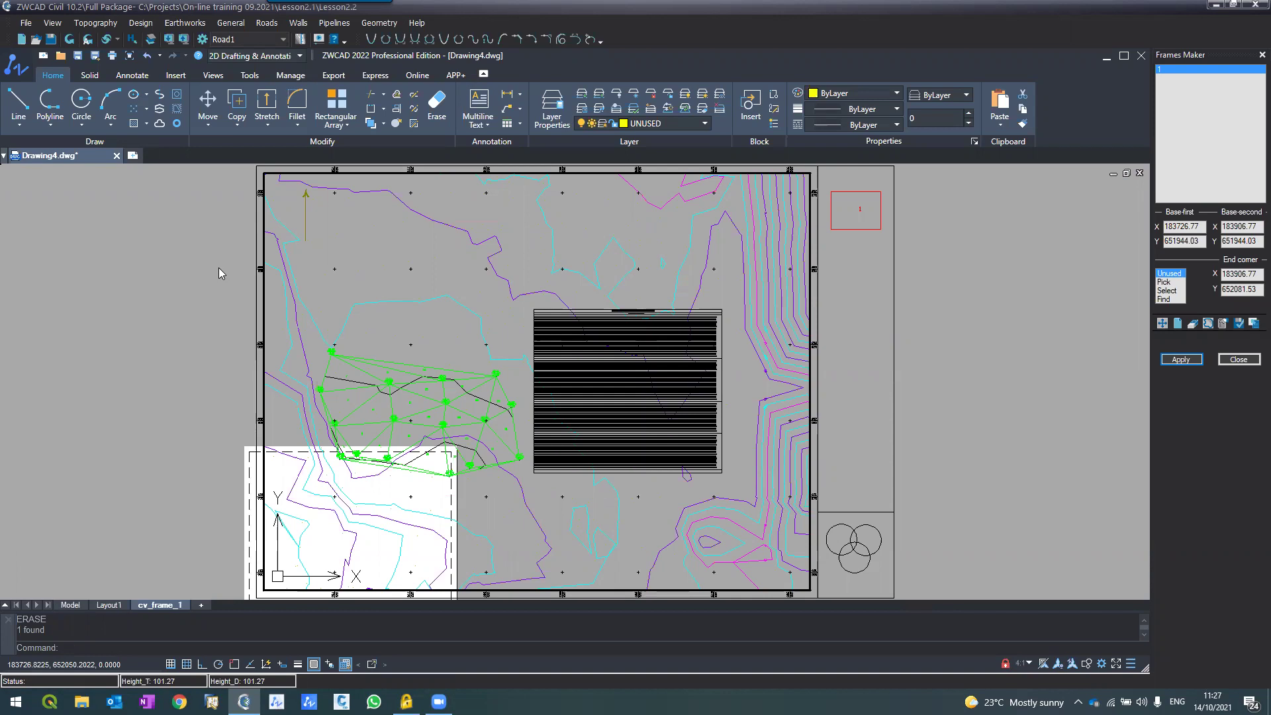
# Erase the red numbered key rectangle beside the map in the cv_frame_1 layout and return to model space.
pyautogui.scroll(3, 884, 203)
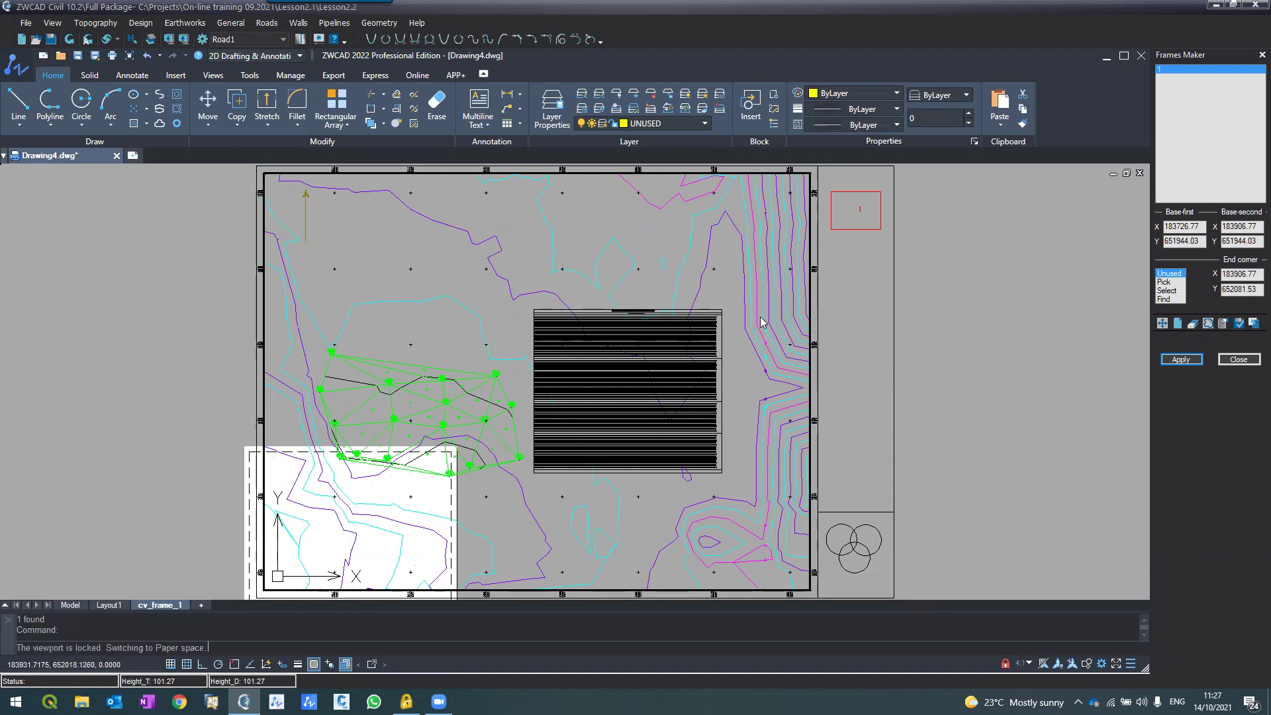
pyautogui.scroll(2, 883, 204)
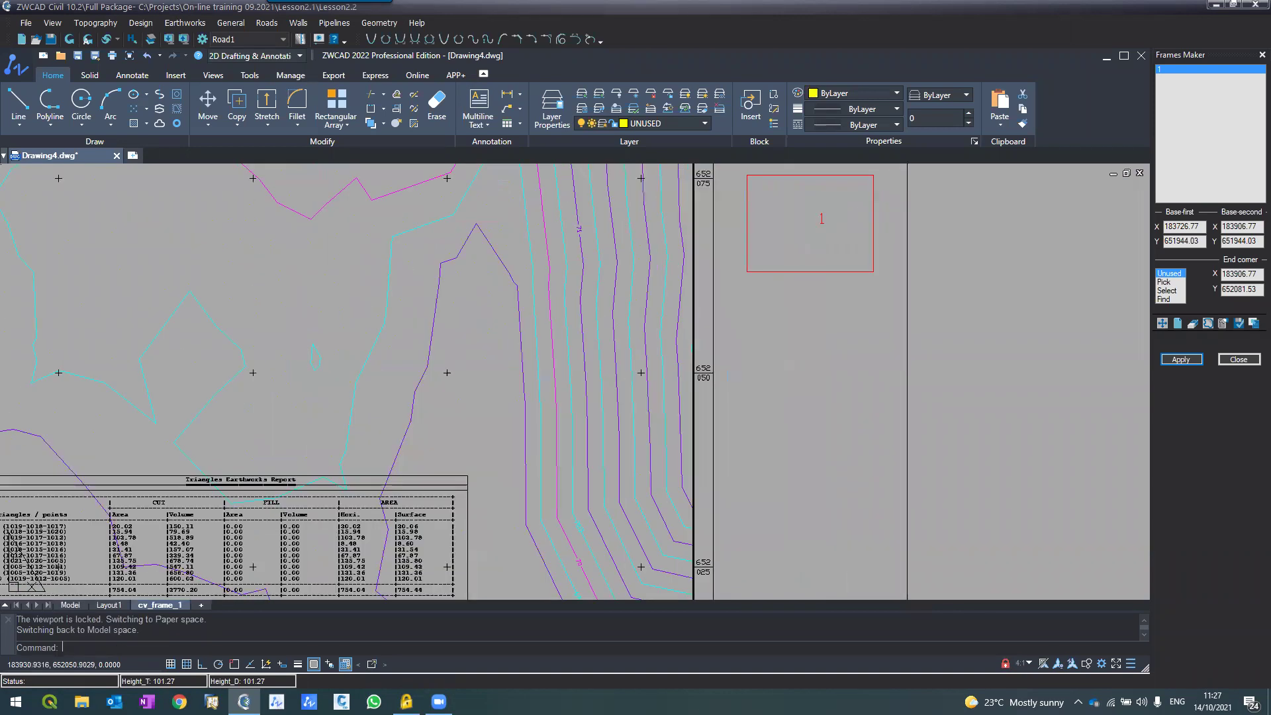
pyautogui.scroll(2, 884, 202)
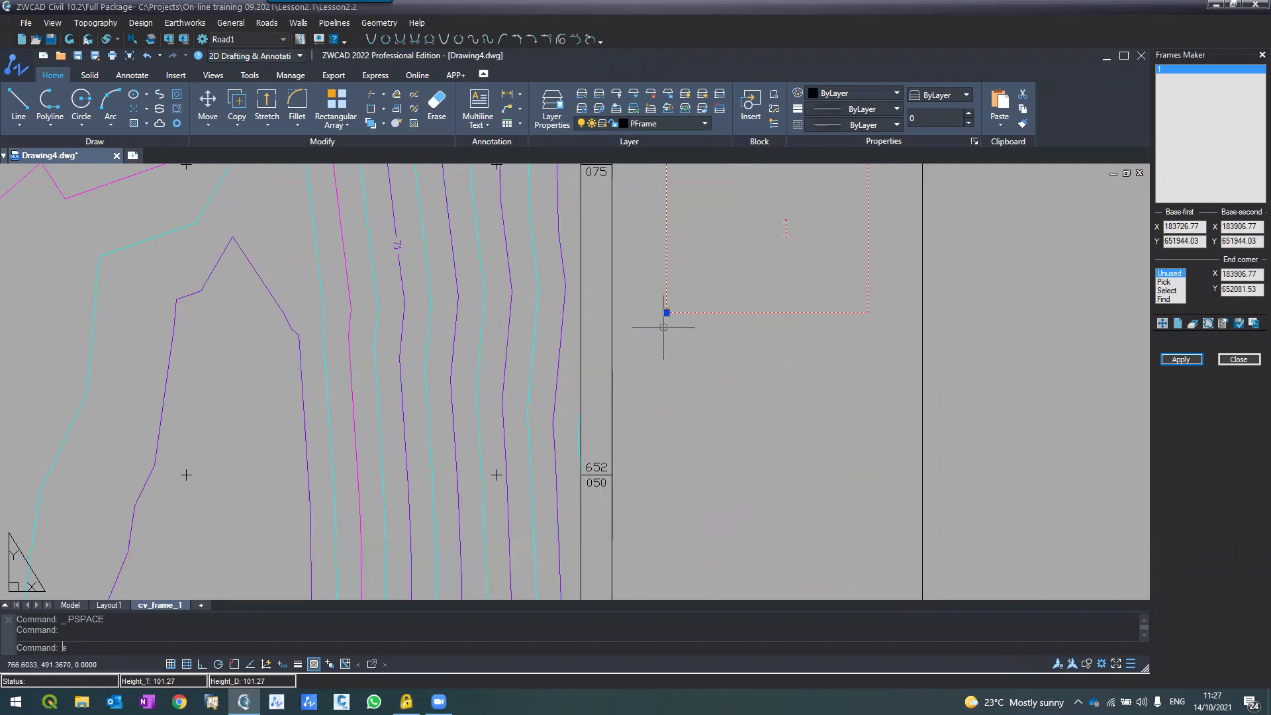
pyautogui.press('Return')
pyautogui.scroll(-6, 157, 557)
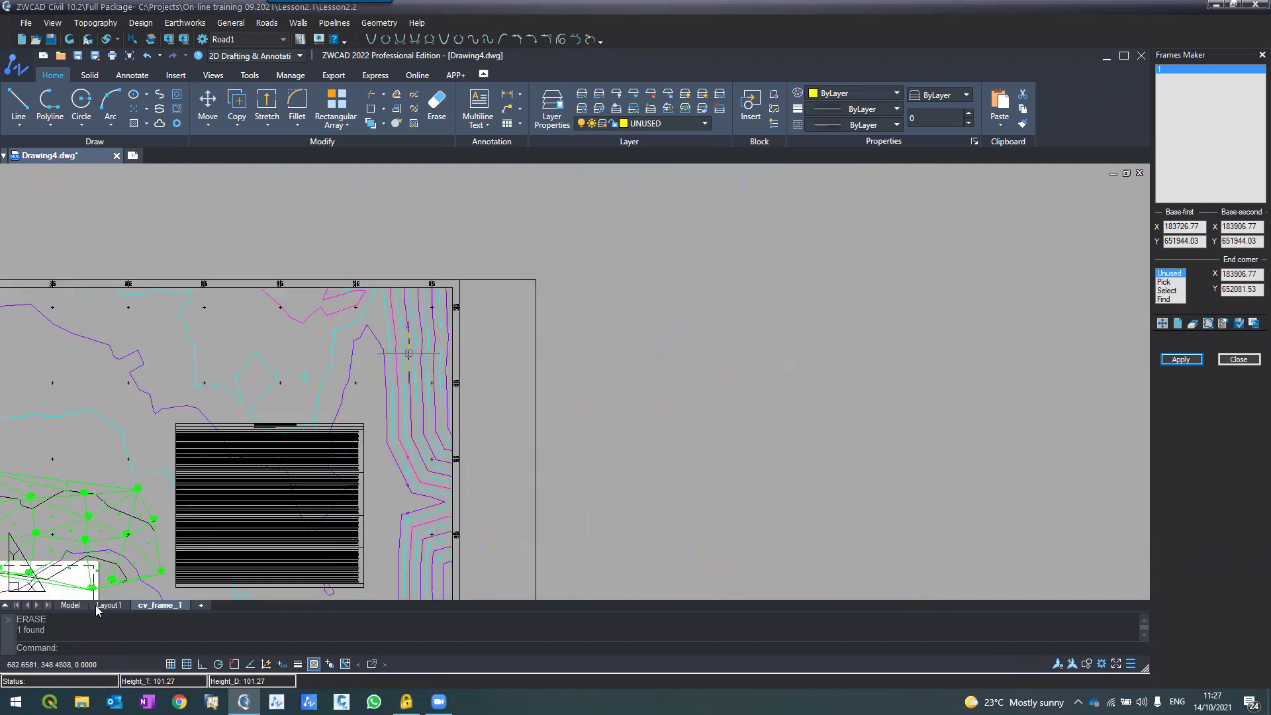
pyautogui.click(70, 605)
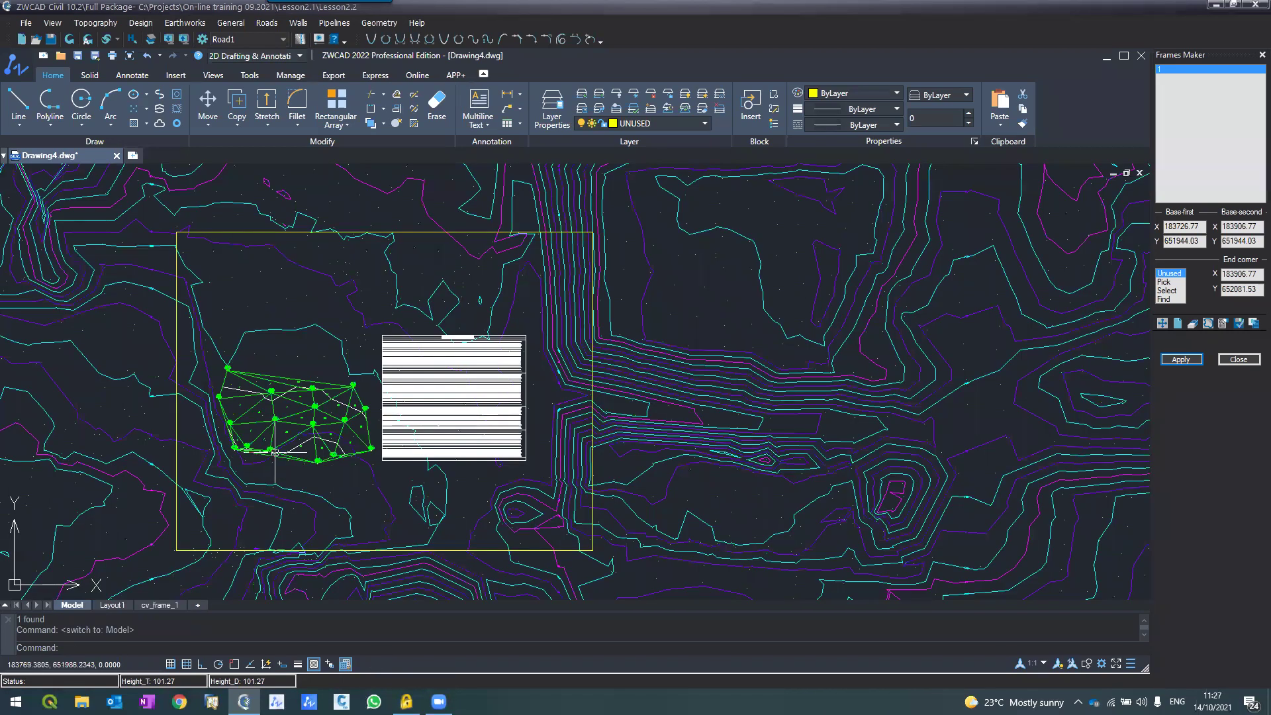
# Examine the triangle numbers and height labels in the triangulated area together with the triangles earthworks report table beside it.
pyautogui.scroll(-8, 467, 445)
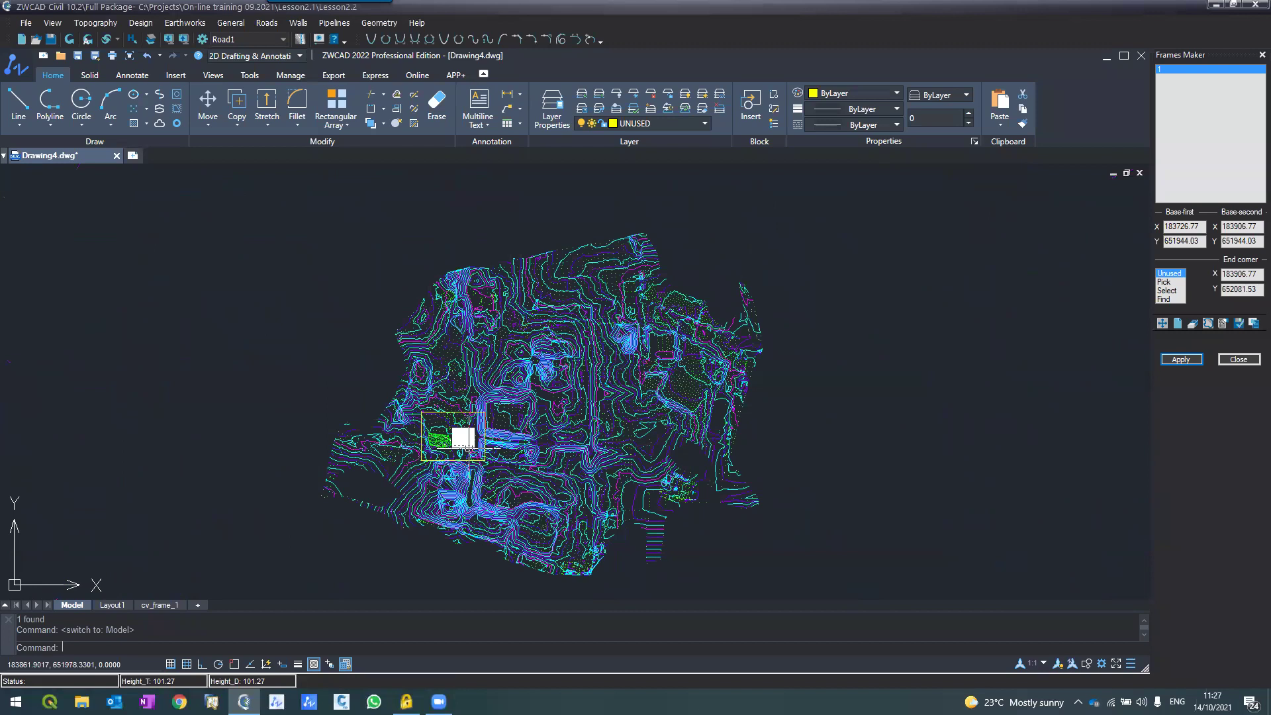
pyautogui.scroll(4, 467, 447)
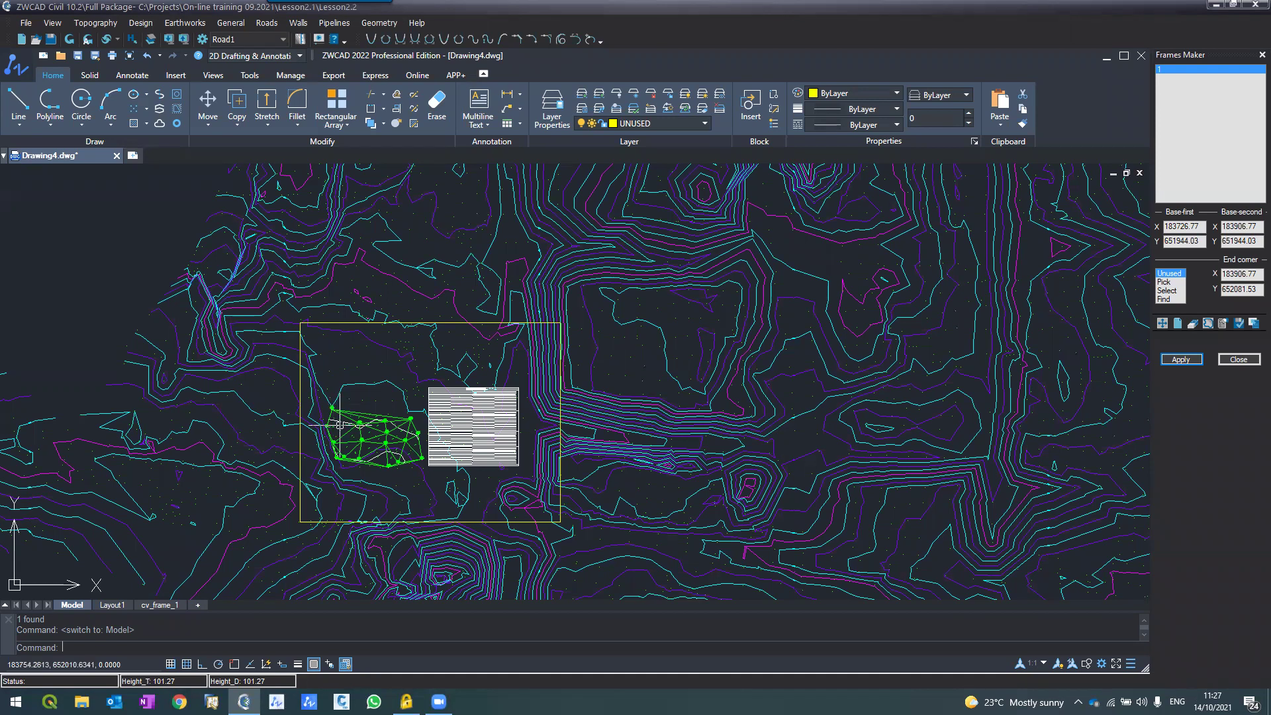
pyautogui.scroll(2, 339, 424)
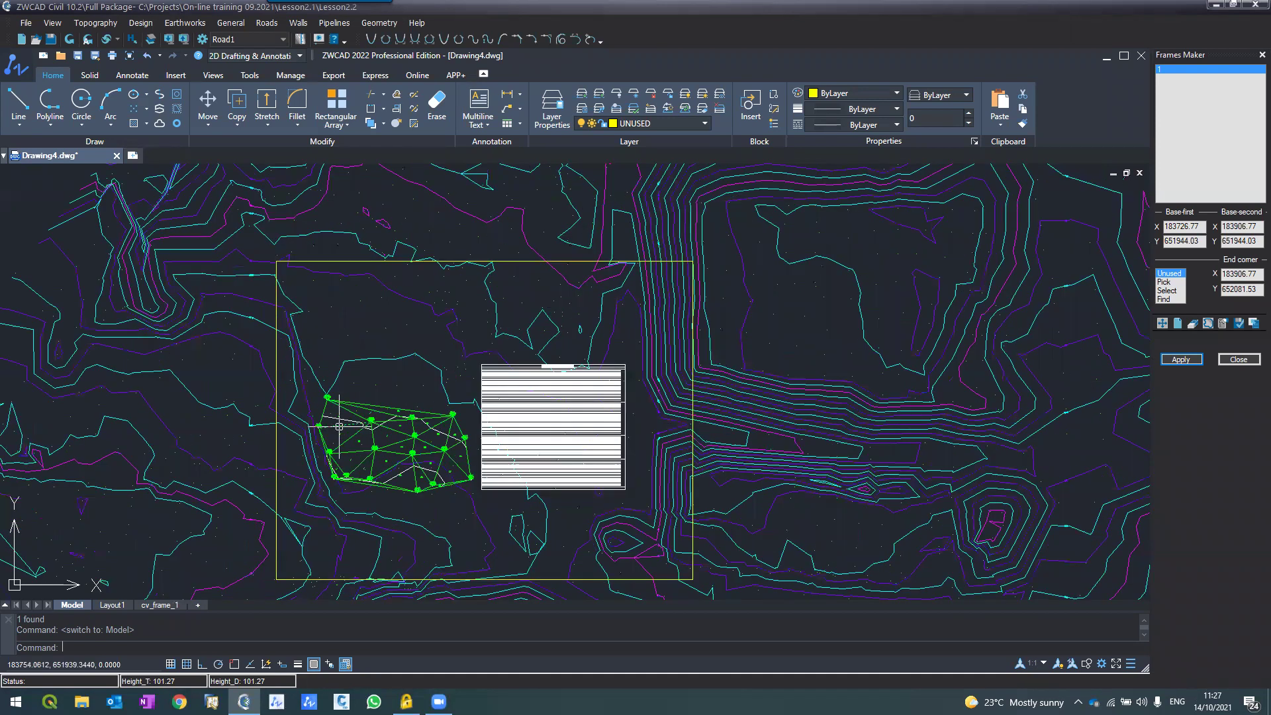
pyautogui.scroll(5, 338, 426)
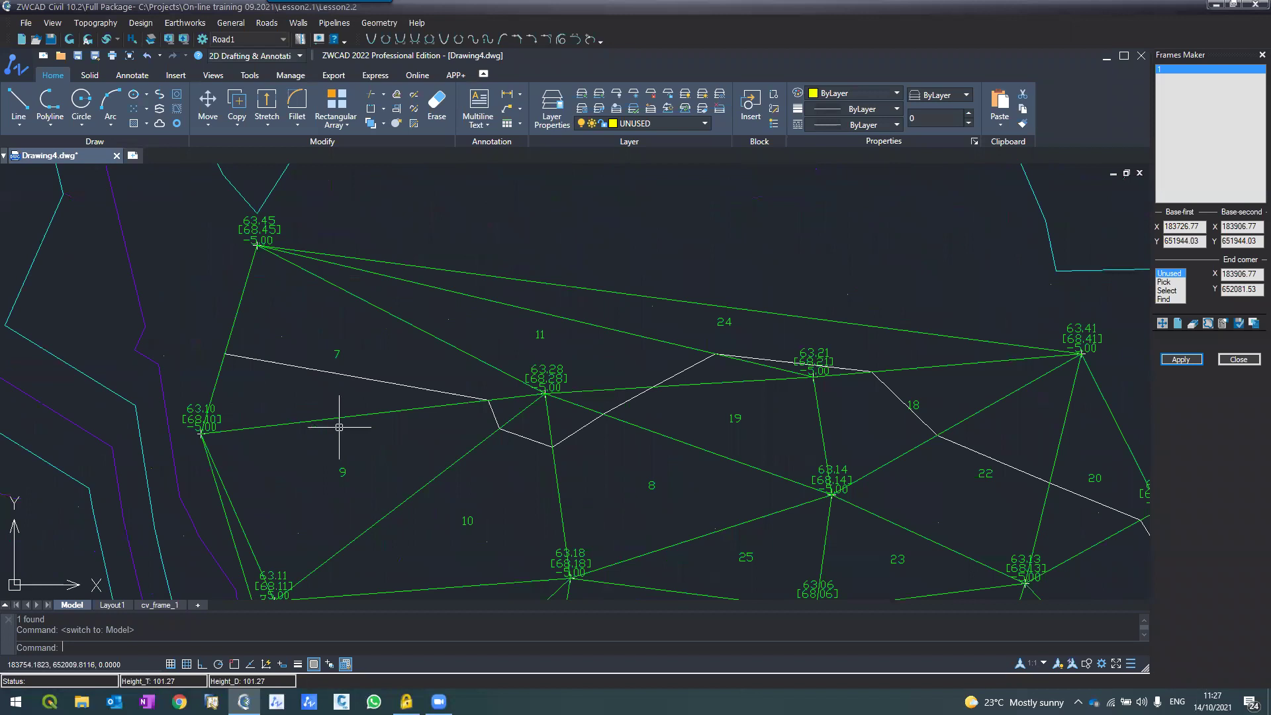
pyautogui.scroll(-5, 339, 427)
pyautogui.scroll(3, 768, 229)
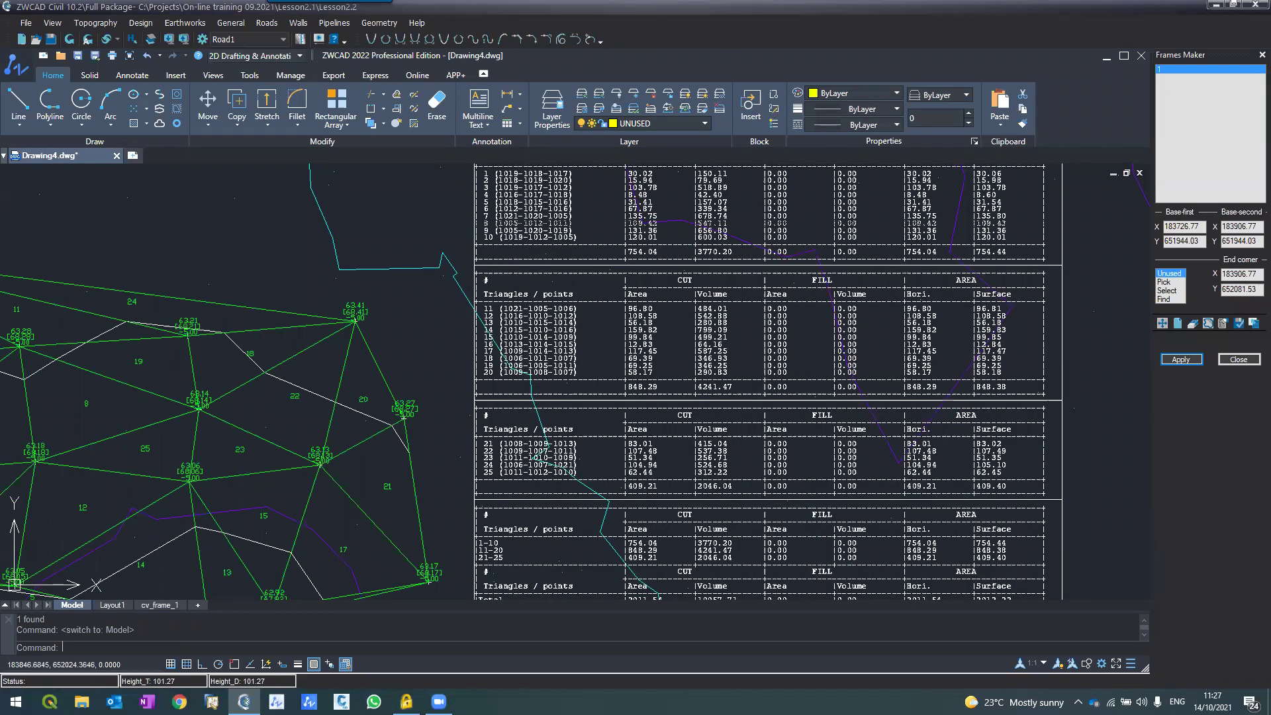
pyautogui.scroll(-3, 455, 261)
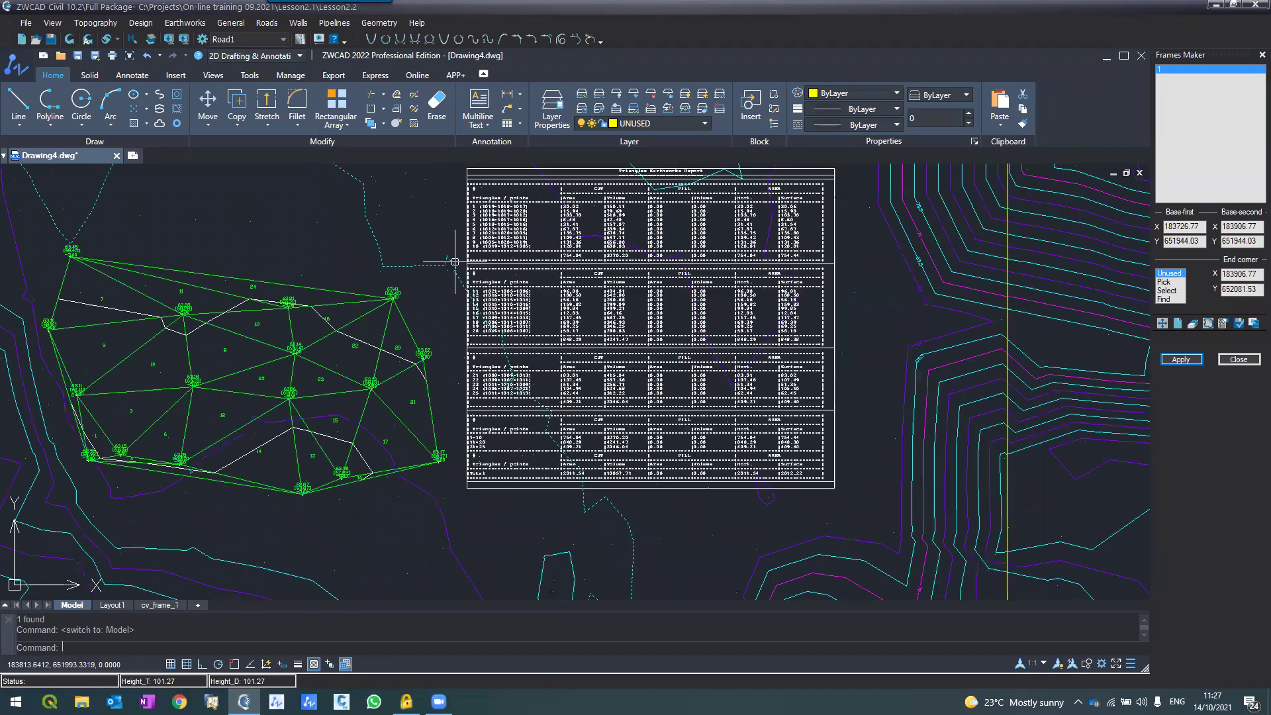
pyautogui.scroll(-2, 454, 262)
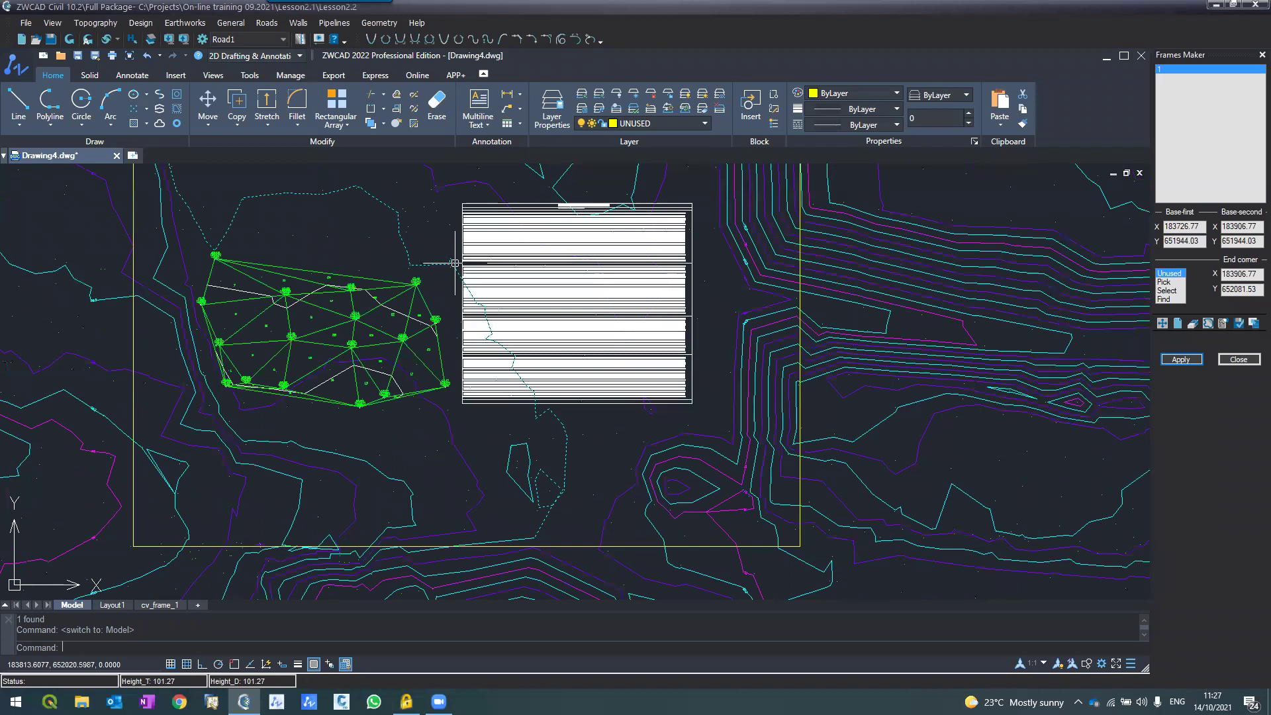
pyautogui.scroll(-2, 455, 262)
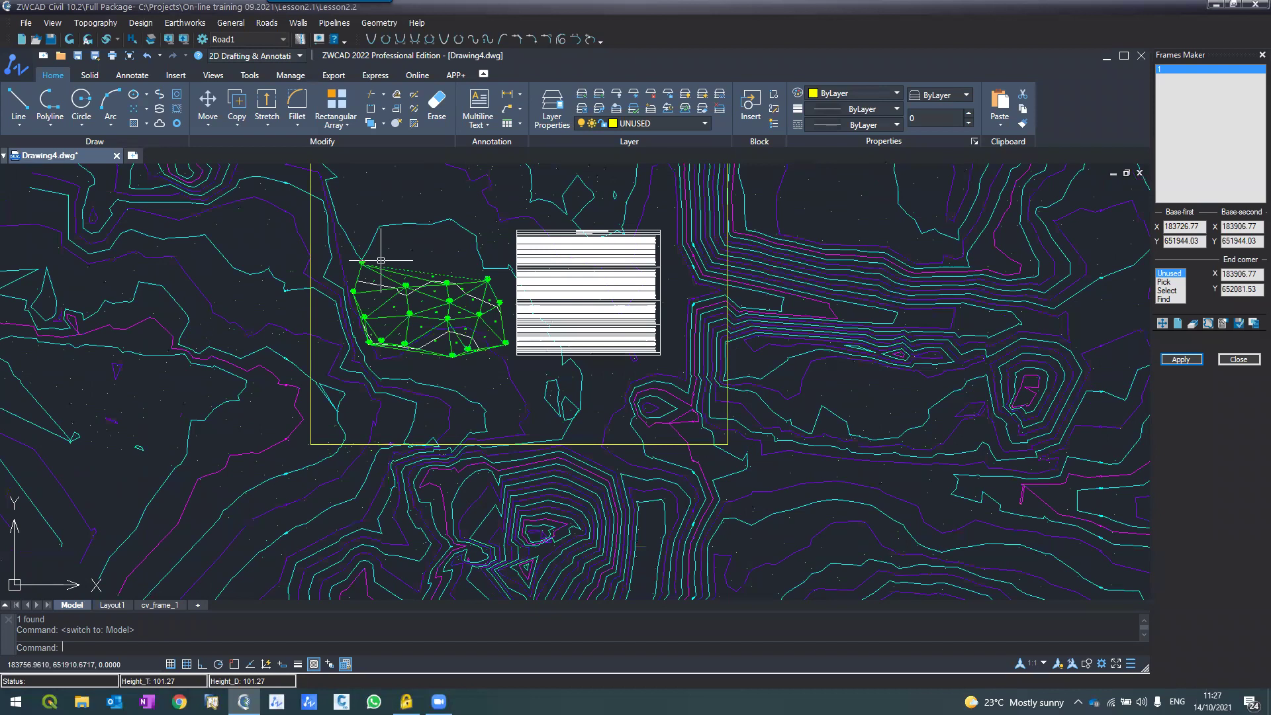
pyautogui.scroll(-4, 390, 298)
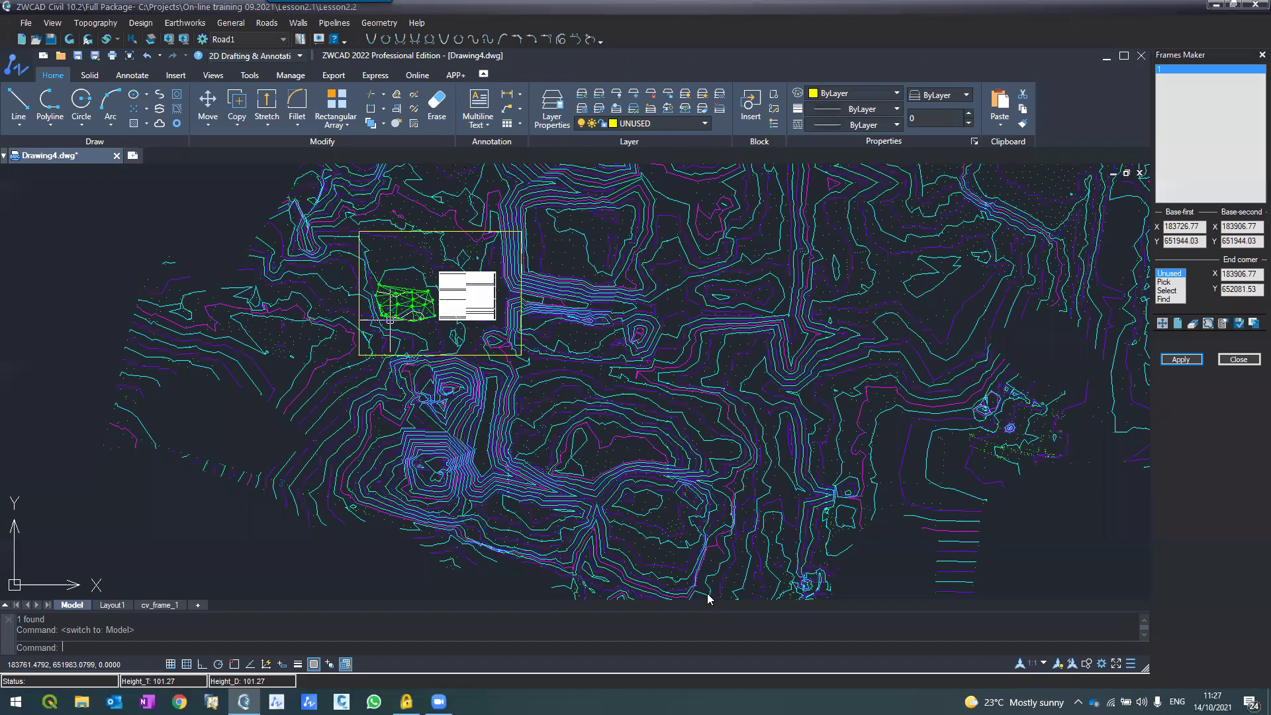
pyautogui.scroll(2, 394, 326)
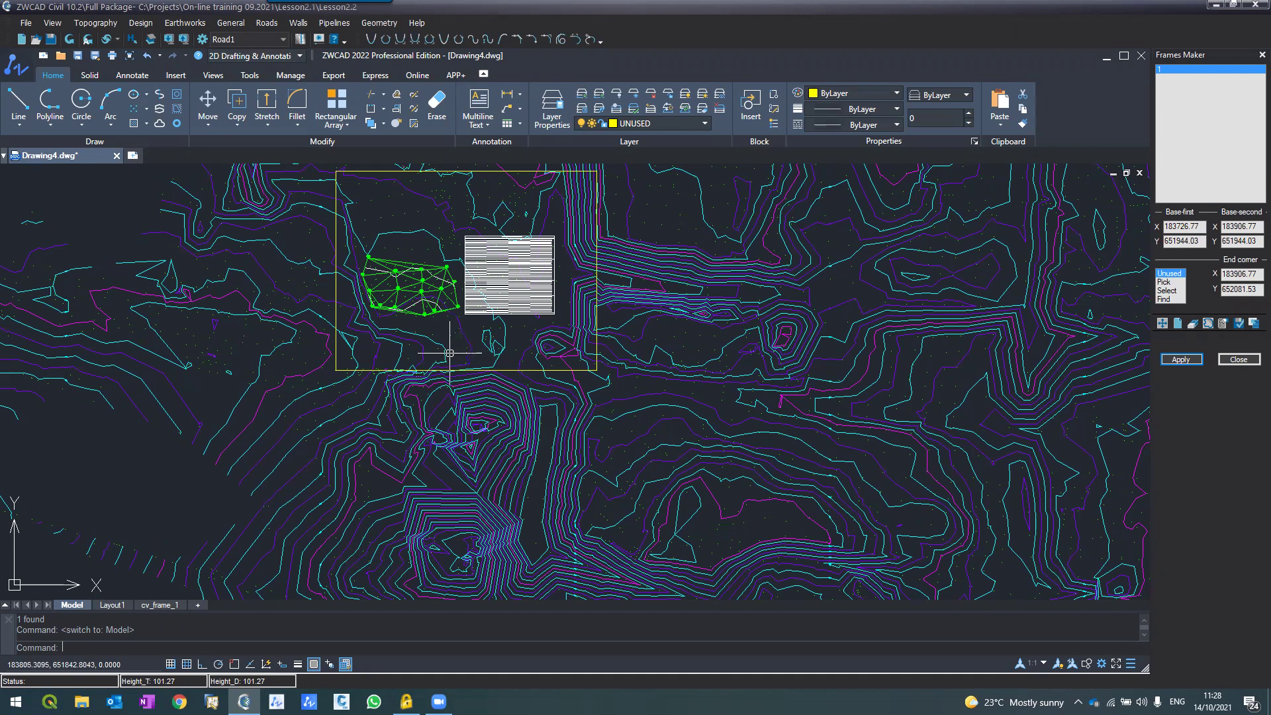
pyautogui.scroll(-3, 450, 352)
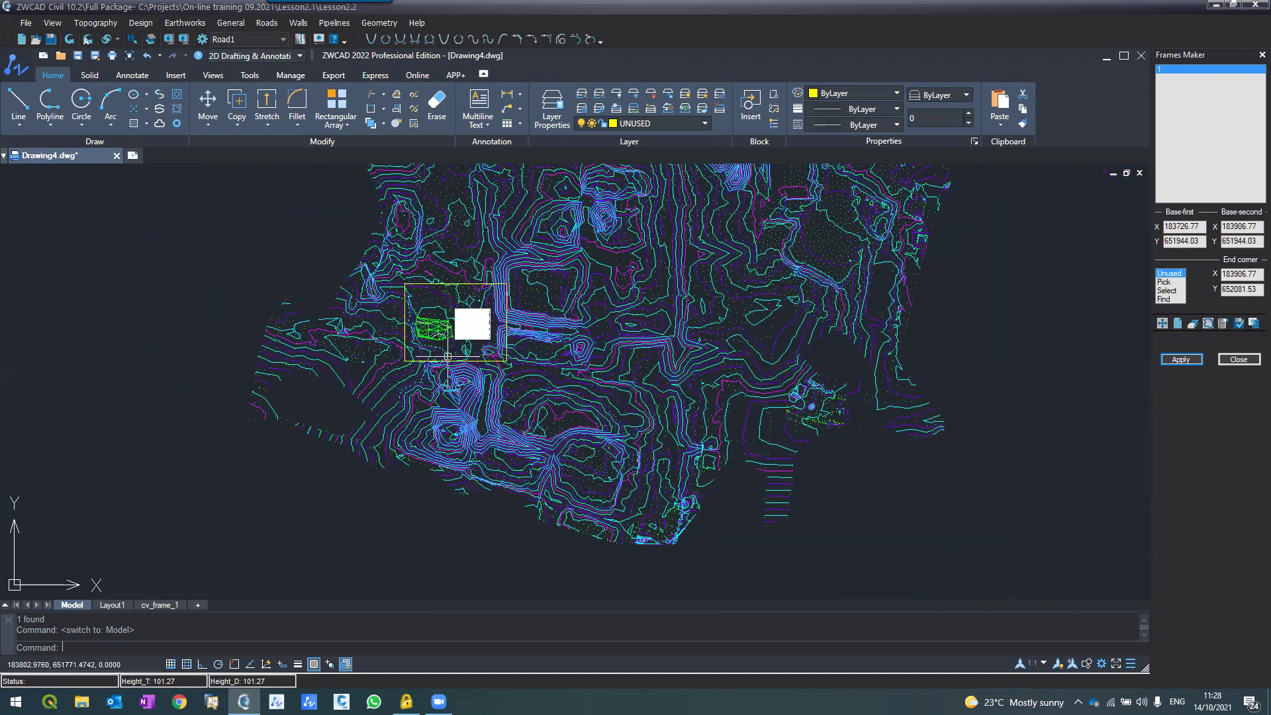
pyautogui.scroll(4, 525, 408)
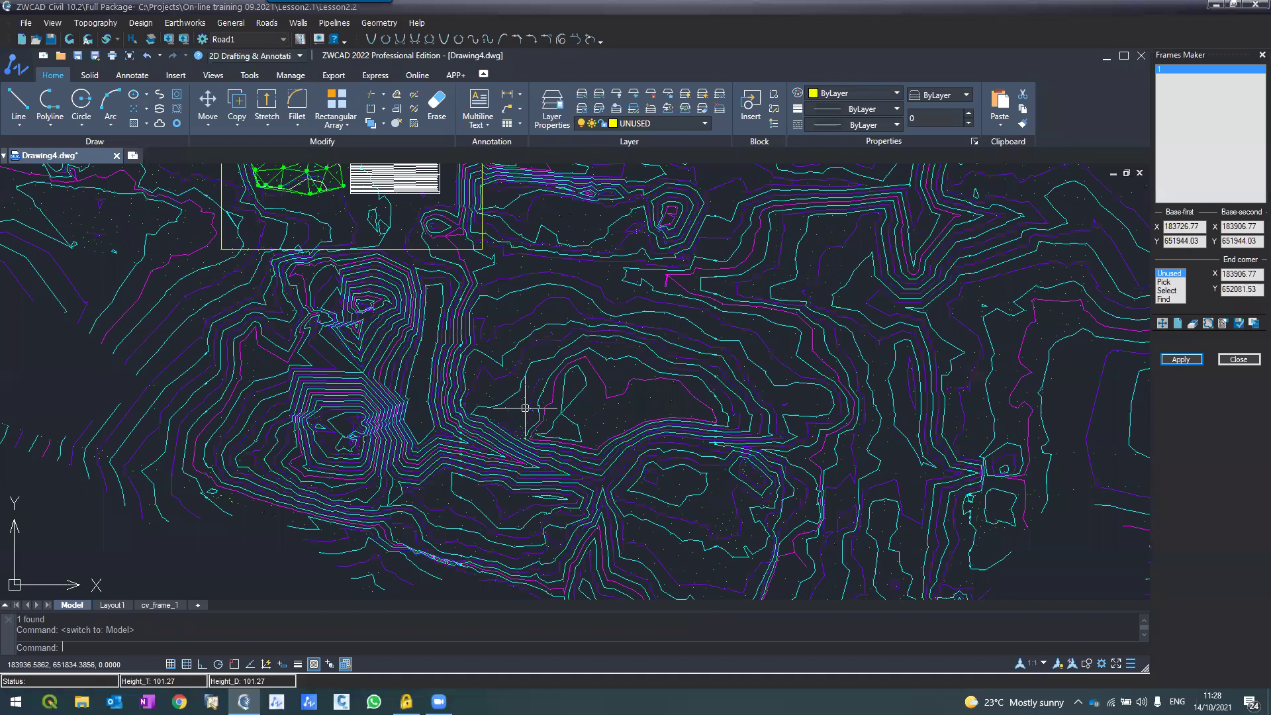
pyautogui.moveTo(354, 195); pyautogui.dragTo(364, 362, button='middle')
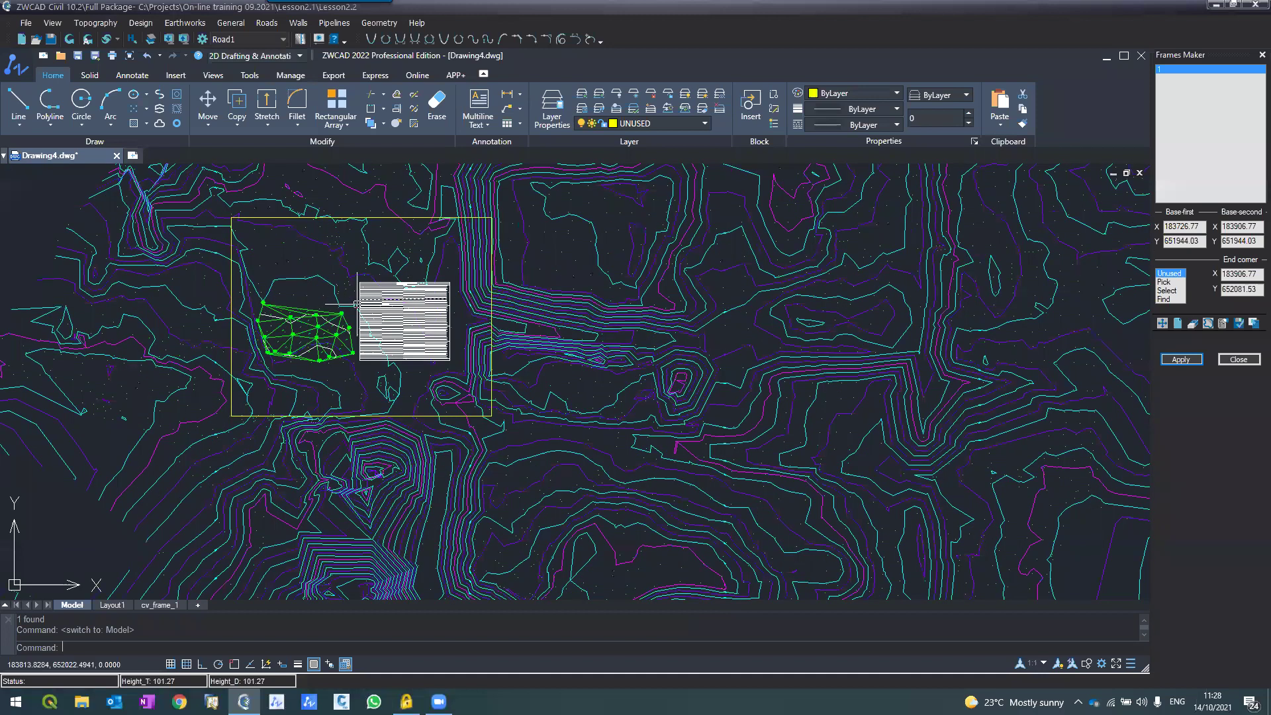
pyautogui.scroll(-5, 357, 304)
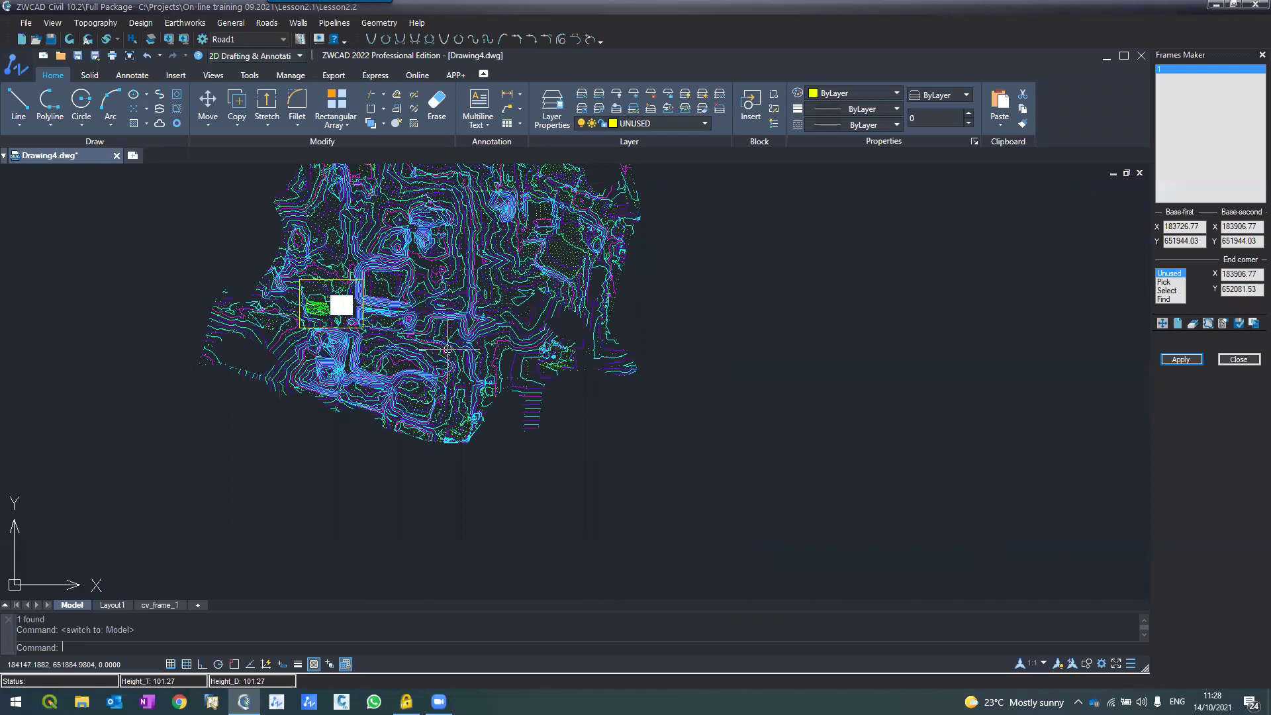
pyautogui.scroll(5, 448, 349)
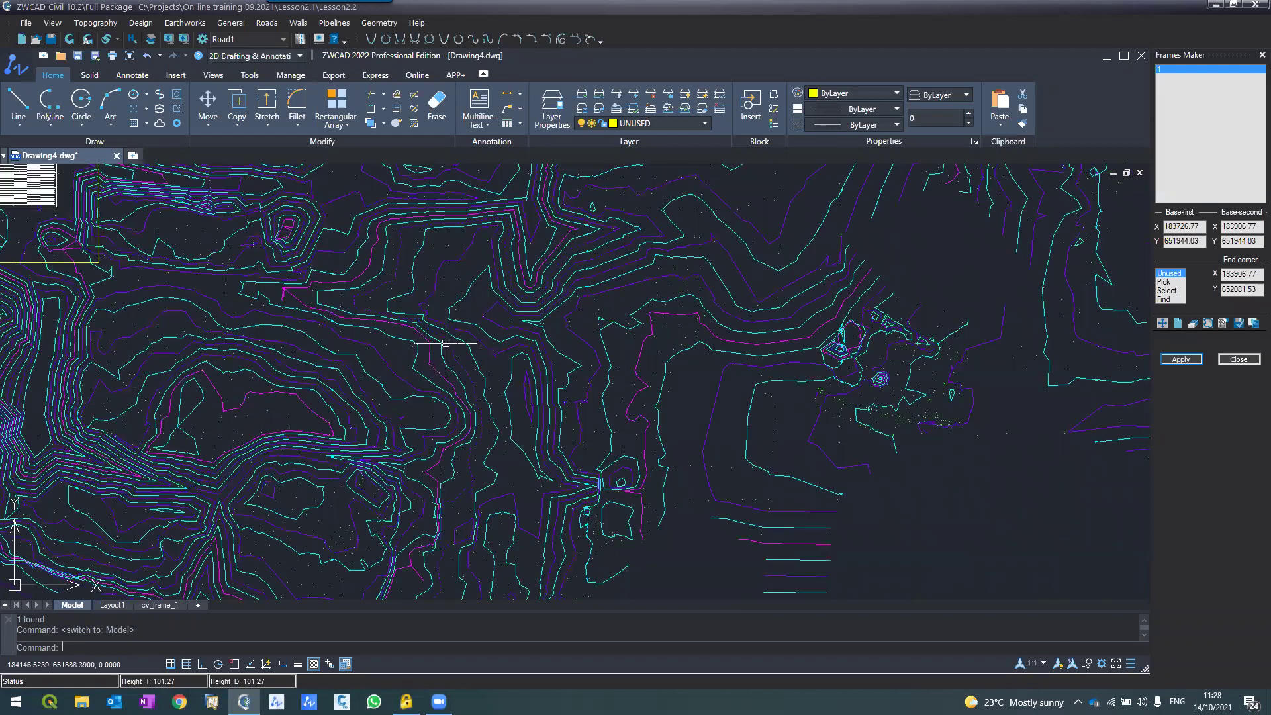
pyautogui.scroll(-10, 446, 343)
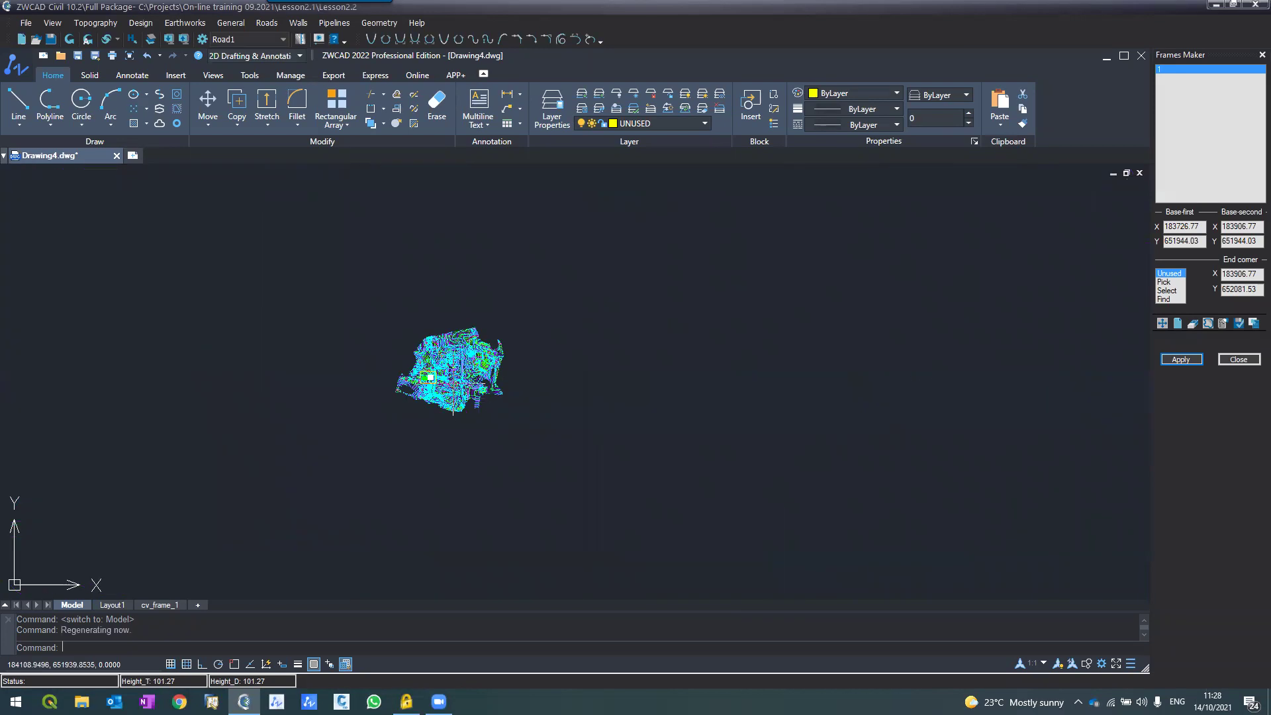
pyautogui.scroll(5, 450, 356)
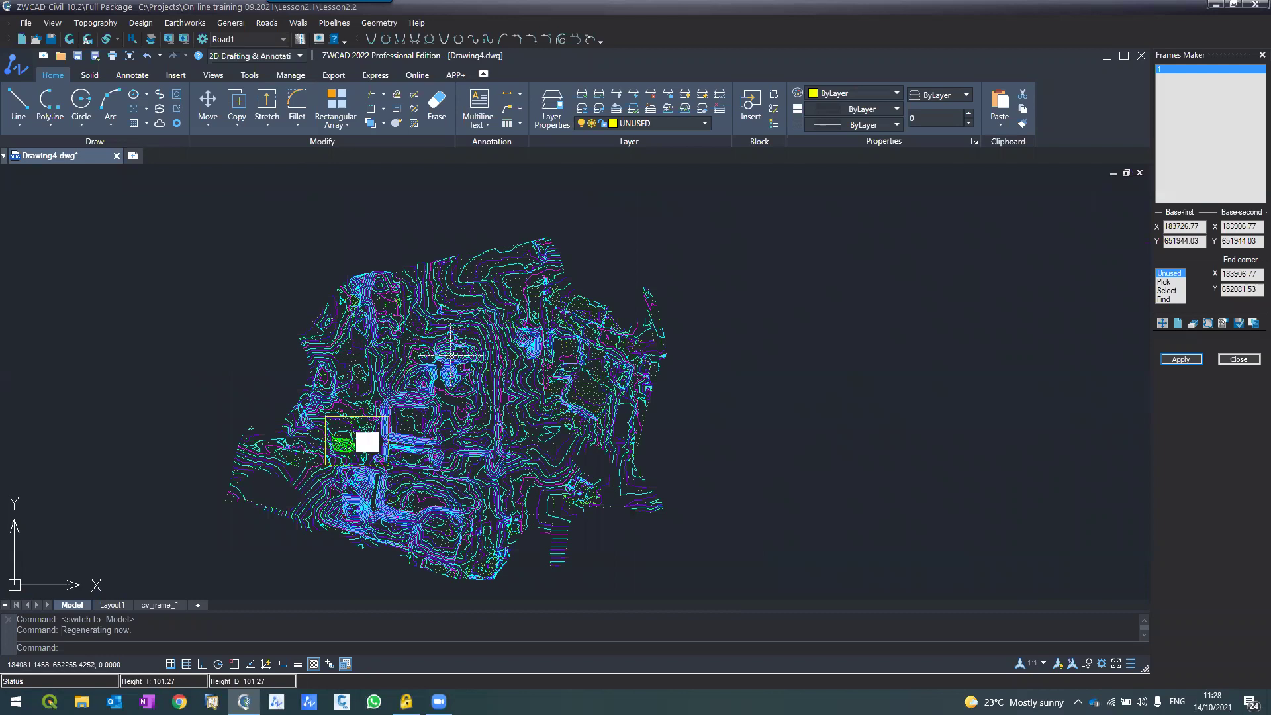
pyautogui.scroll(3, 450, 355)
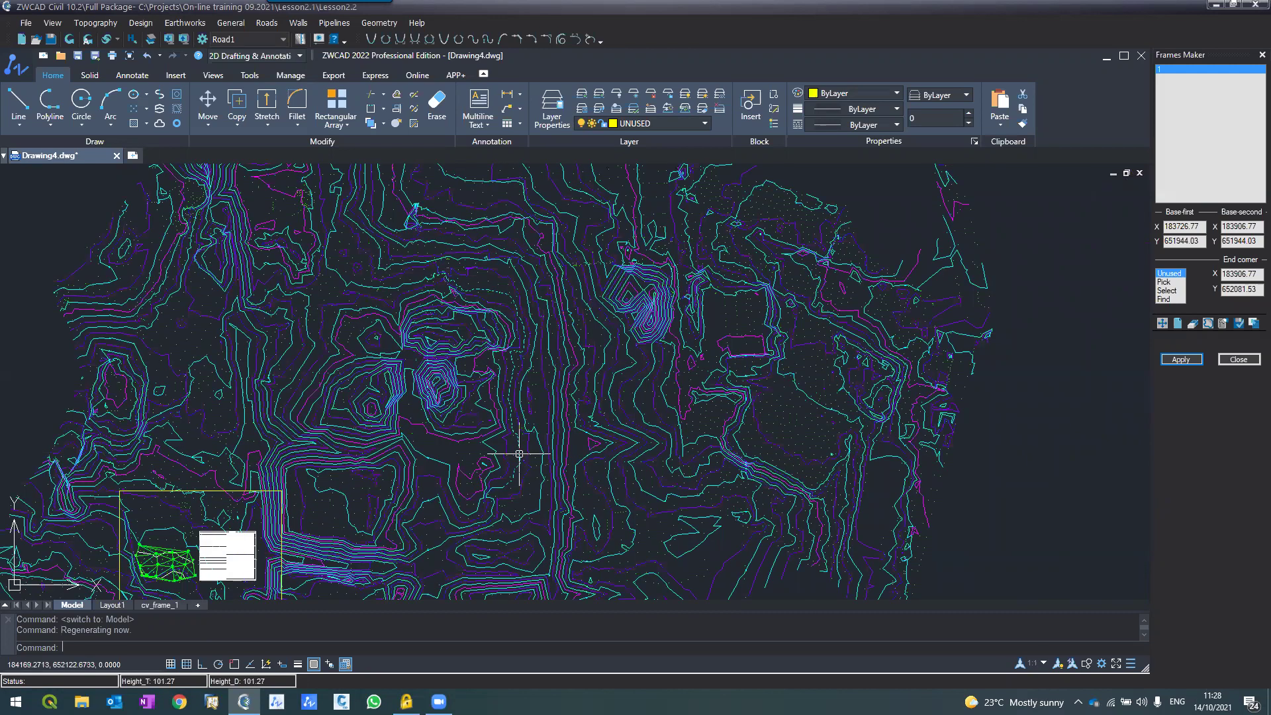
pyautogui.scroll(2, 576, 463)
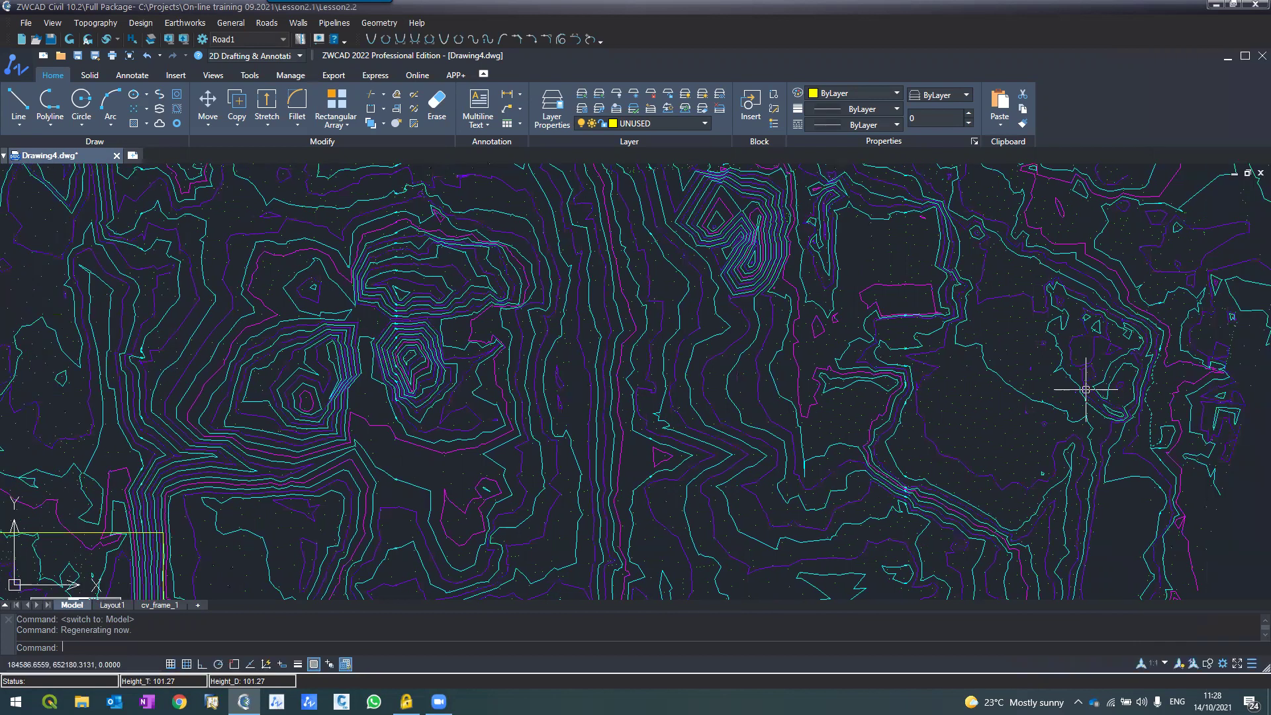
pyautogui.moveTo(618, 391); pyautogui.dragTo(562, 375, button='middle')
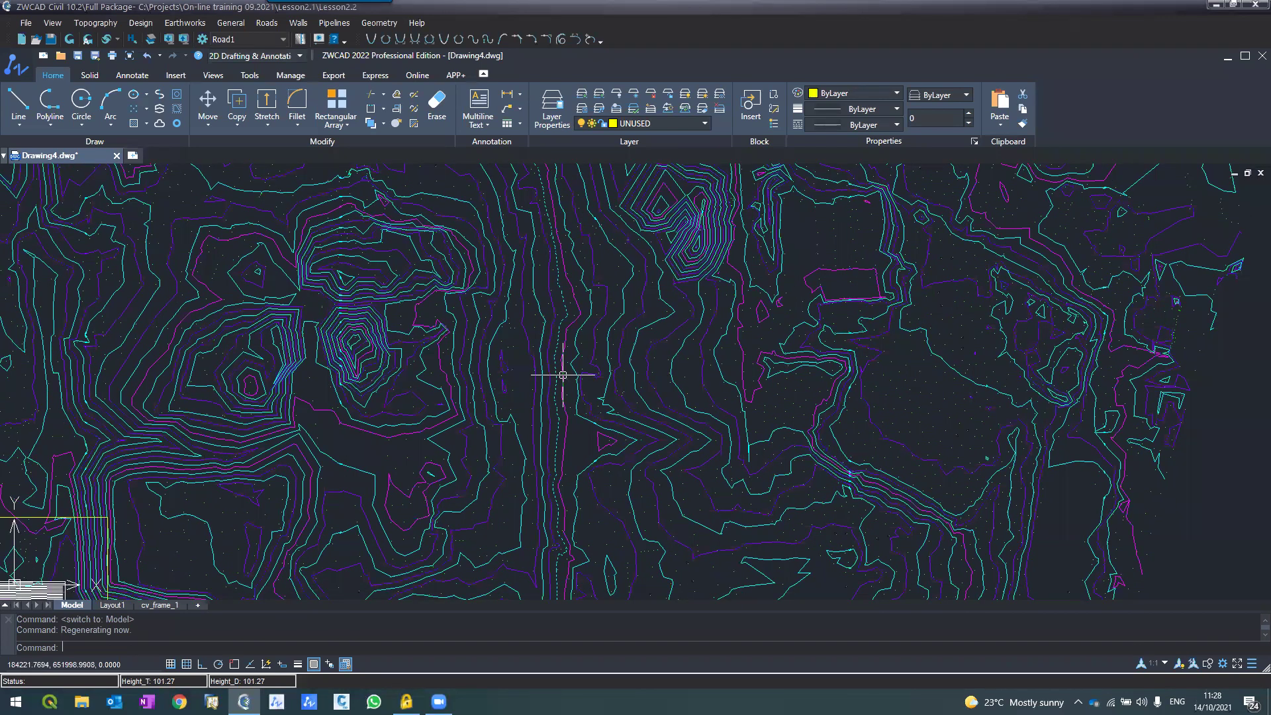
pyautogui.scroll(2, 564, 368)
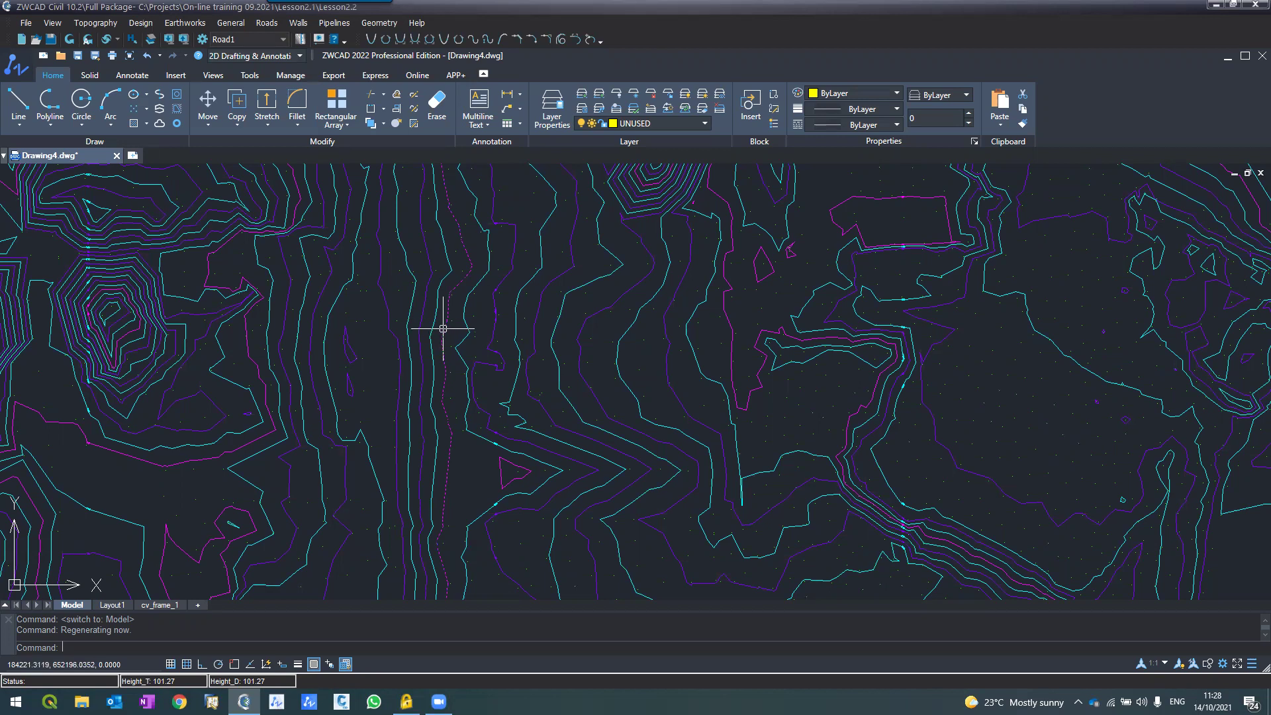
pyautogui.scroll(-2, 443, 327)
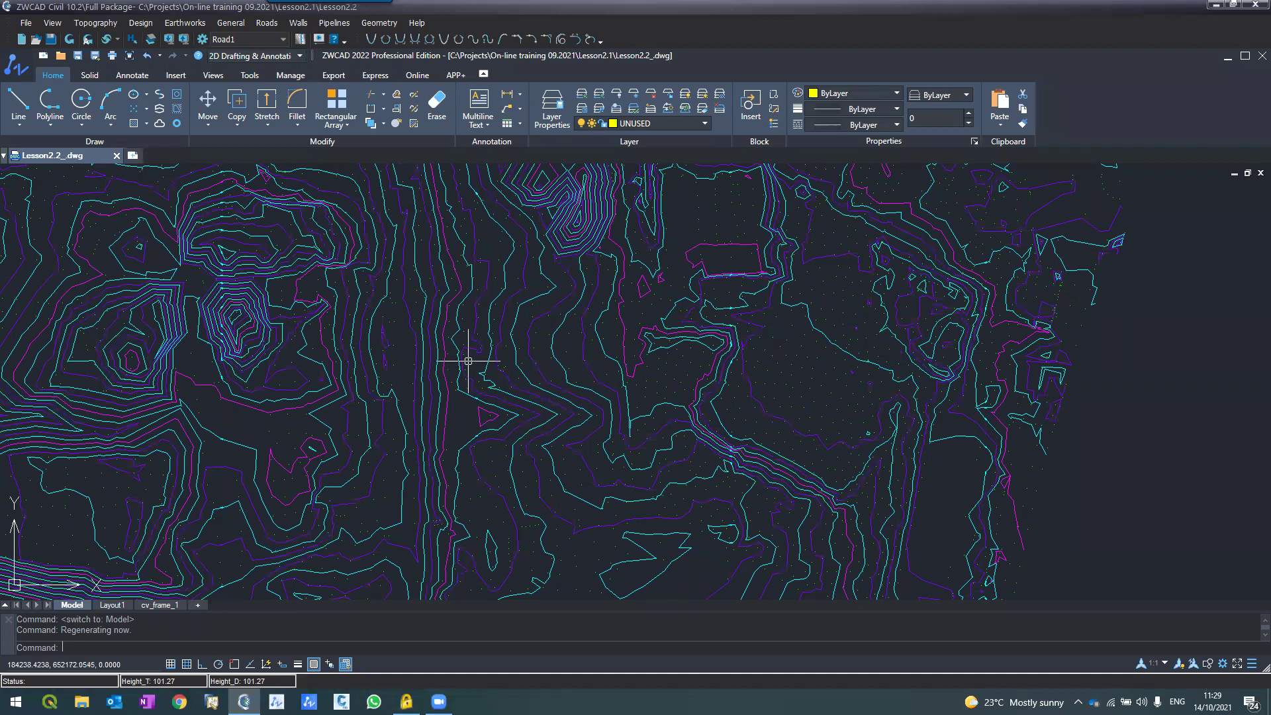
# Create a layer named LOTS, make it the current layer and set its colour to index 53.
pyautogui.scroll(2, 468, 361)
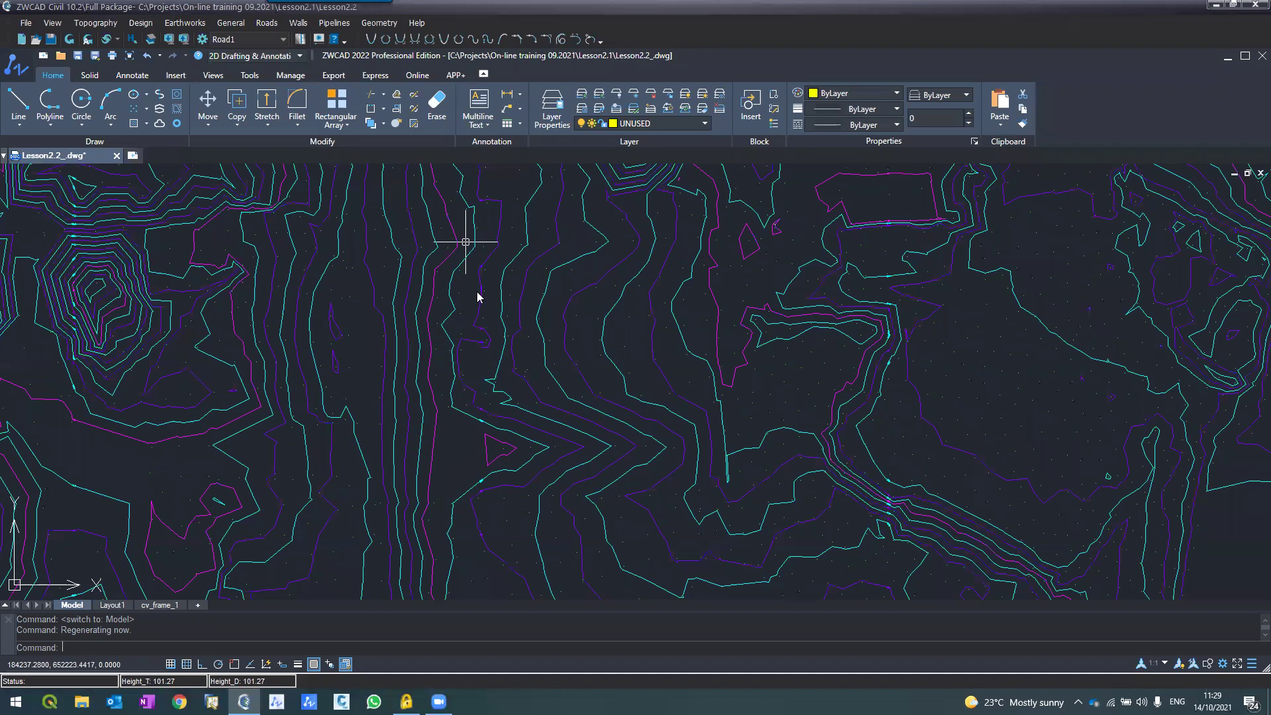
pyautogui.write('LA')
pyautogui.press('Return')
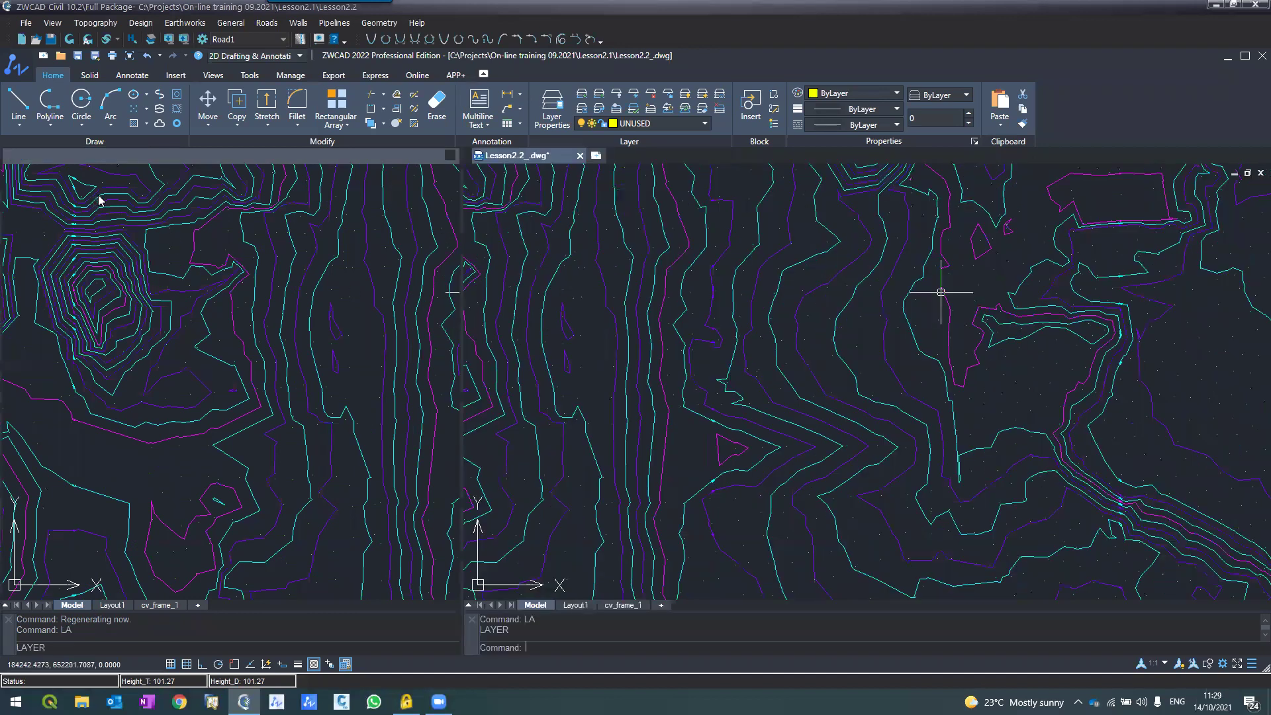
pyautogui.hotkey('alt', 'n')
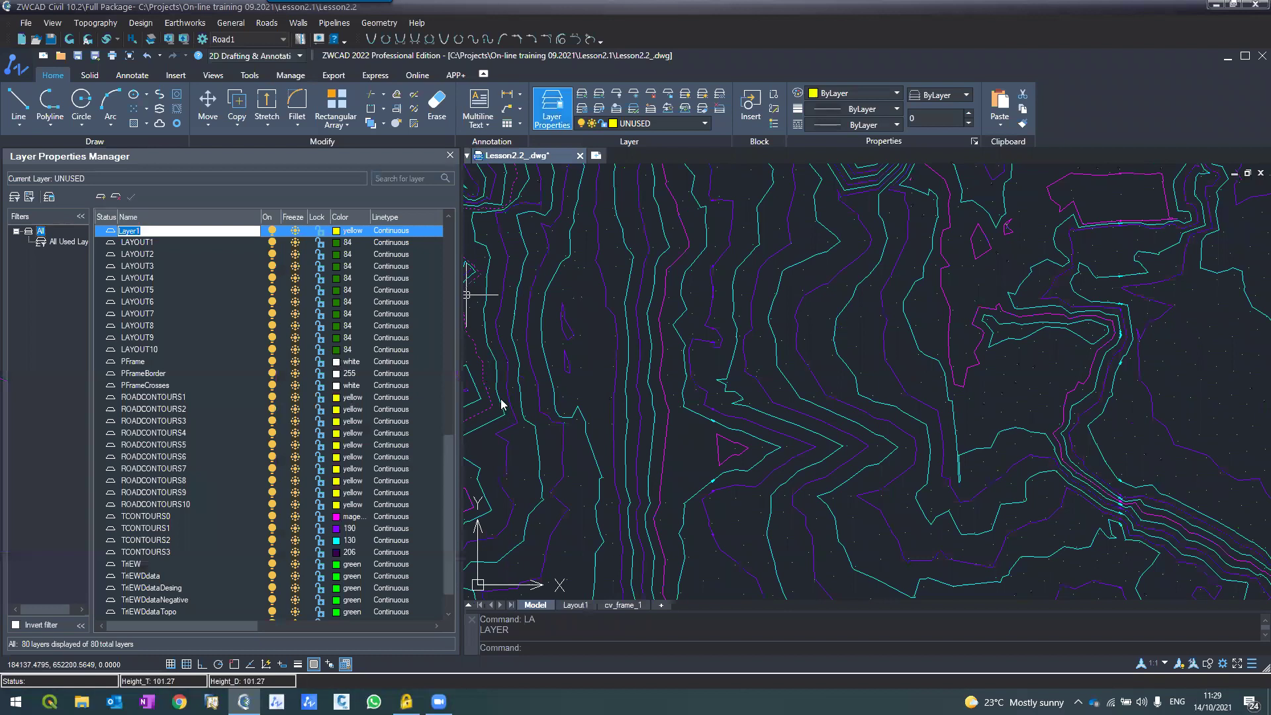
pyautogui.write('LOTS')
pyautogui.press('Return')
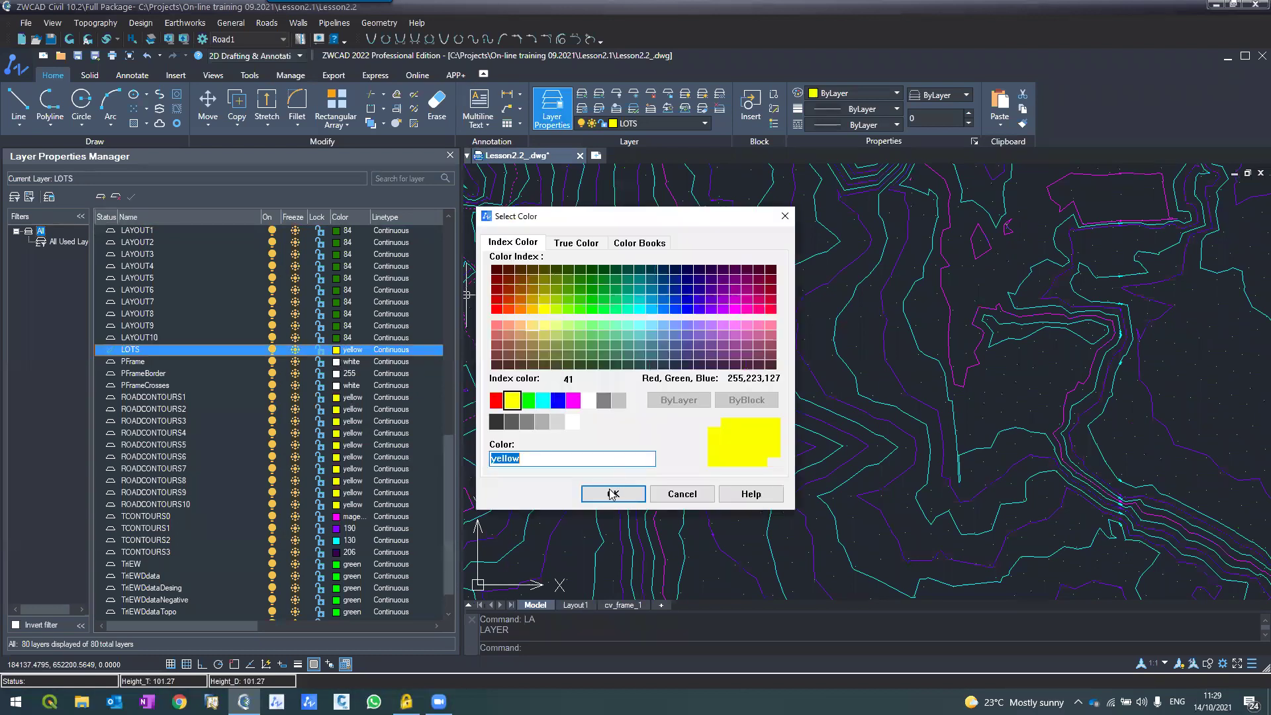
pyautogui.click(544, 334)
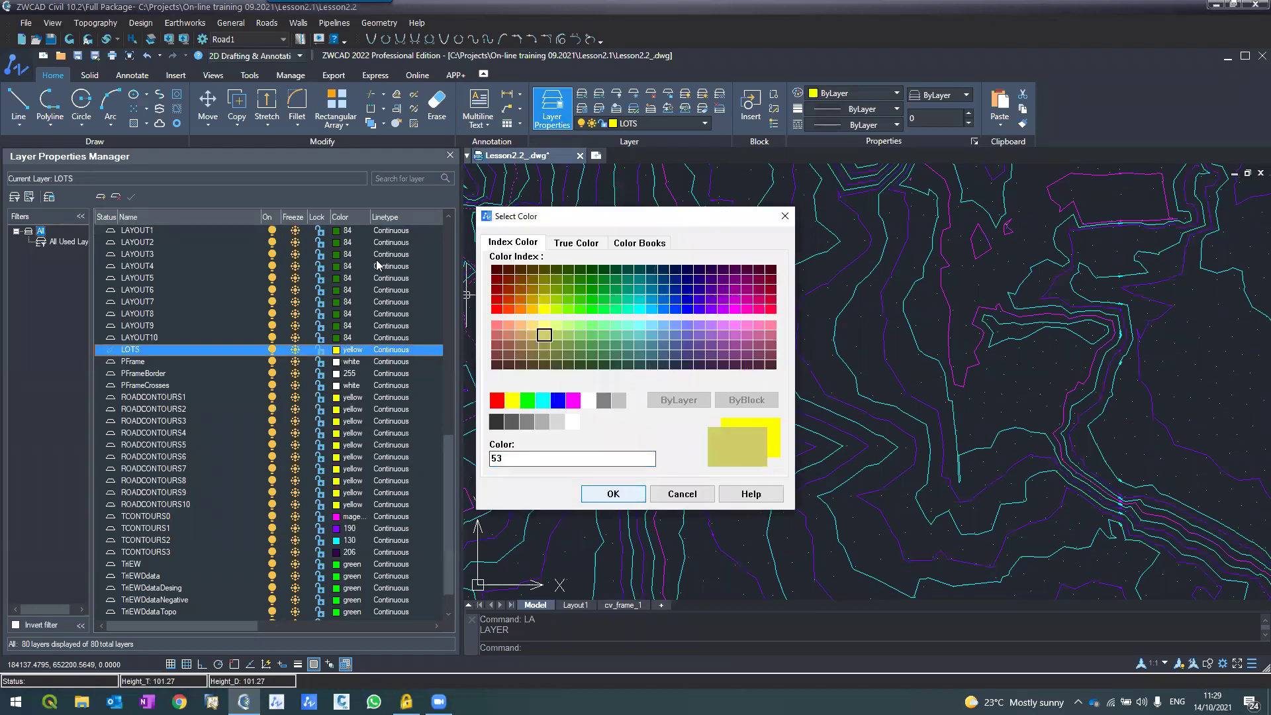
pyautogui.press('Return')
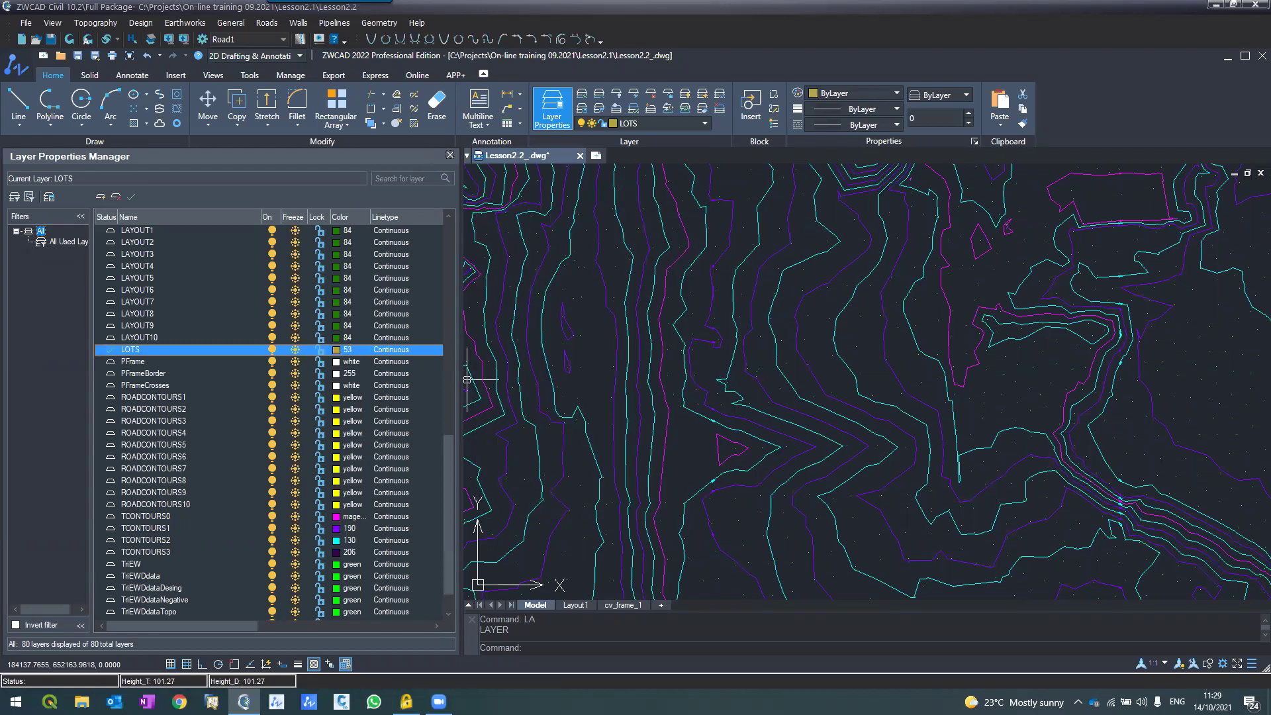
pyautogui.click(450, 155)
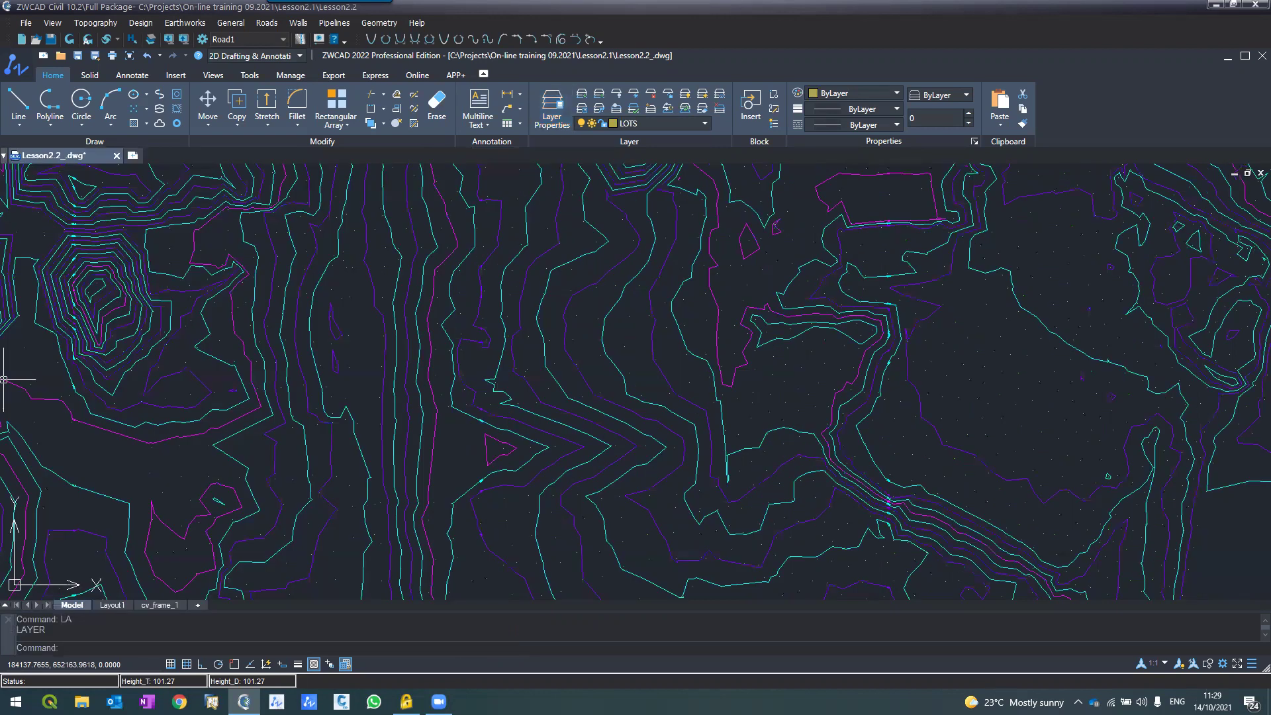
# Draw a closed rectangular lot polyline 25 wide and 20 high with ortho on, just above the small magenta triangular contour.
pyautogui.write('PL')
pyautogui.press('Return')
pyautogui.click(449, 422)
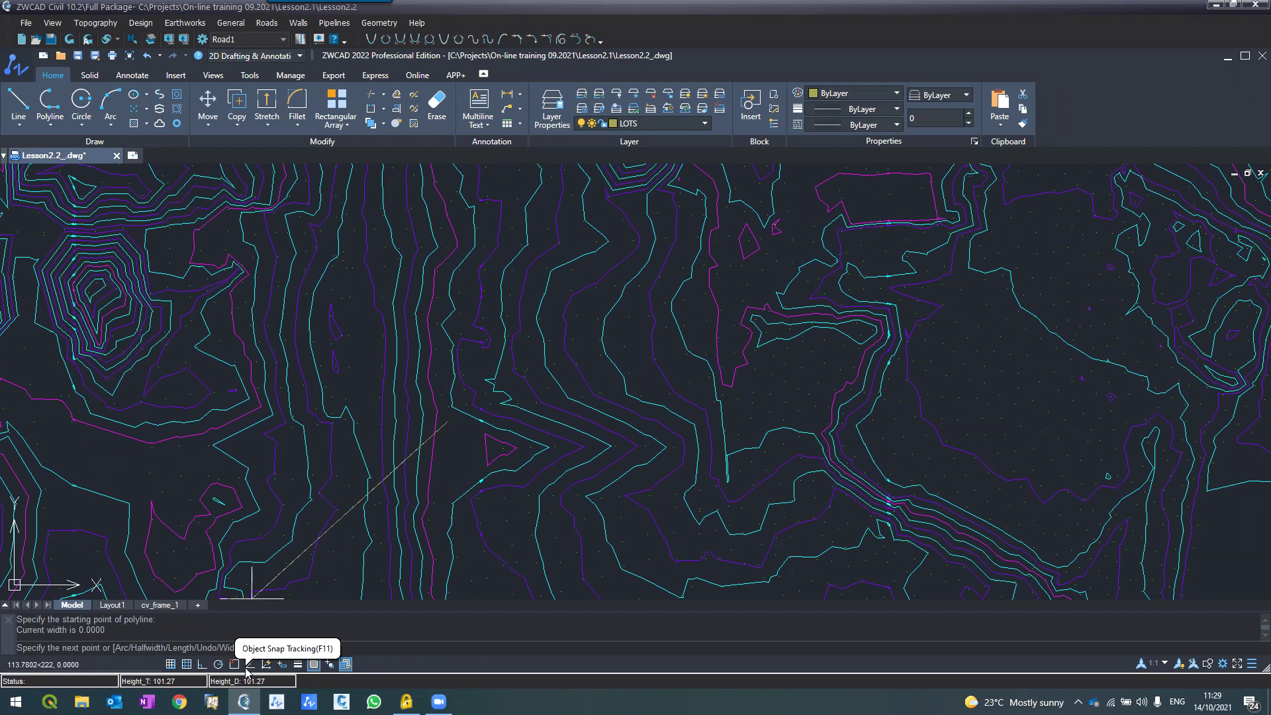
pyautogui.click(202, 665)
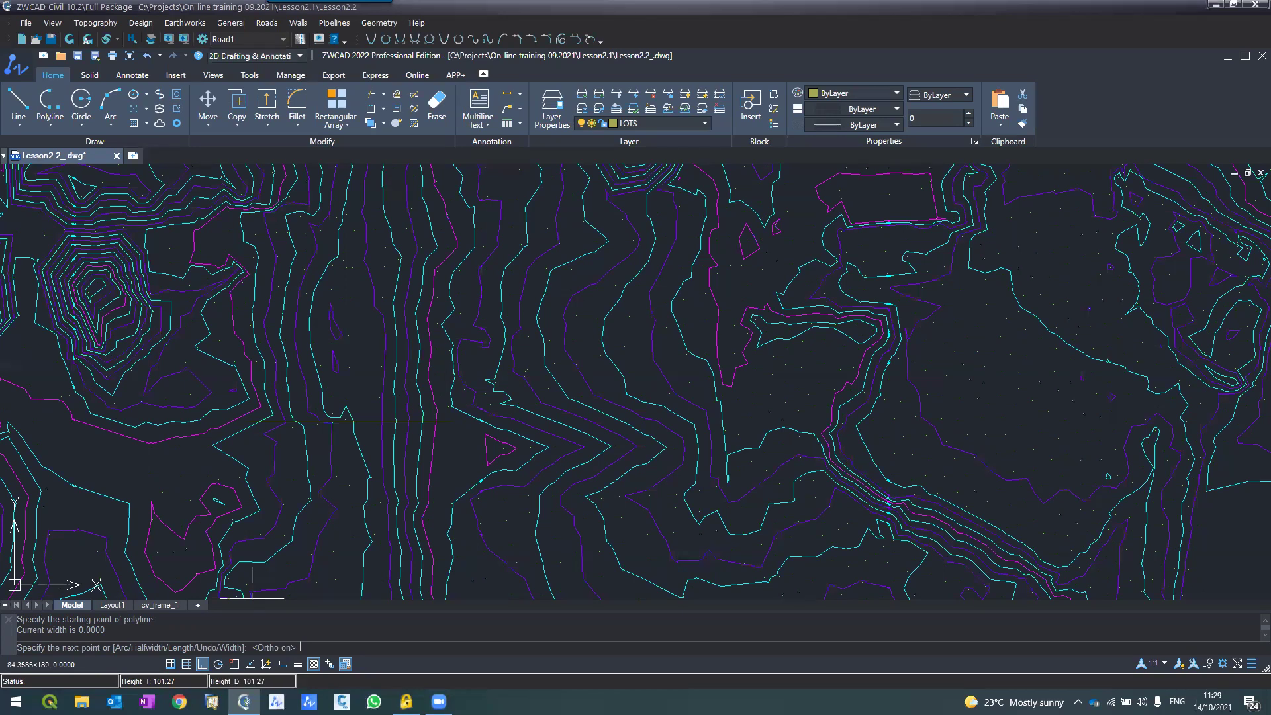
pyautogui.scroll(3, 447, 422)
pyautogui.write('20')
pyautogui.press('Return')
pyautogui.write('25')
pyautogui.press('Return')
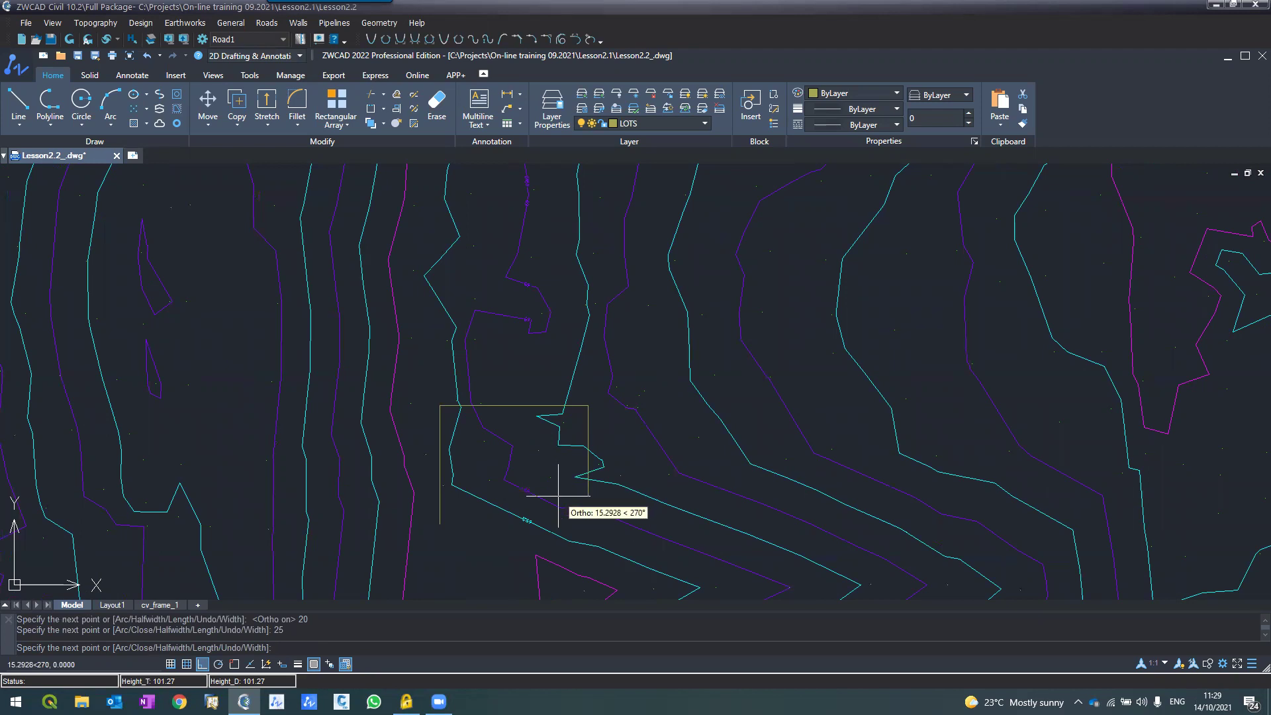
pyautogui.write('c')
pyautogui.press('Return')
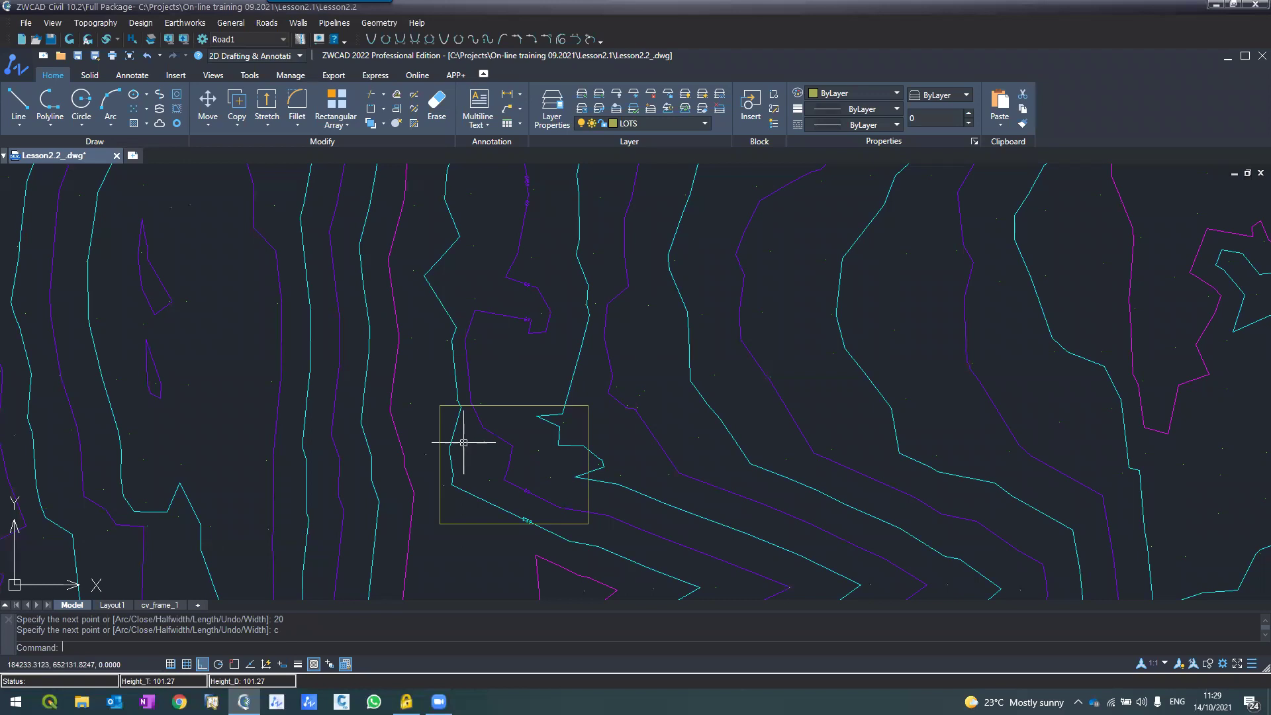
pyautogui.scroll(-2, 463, 442)
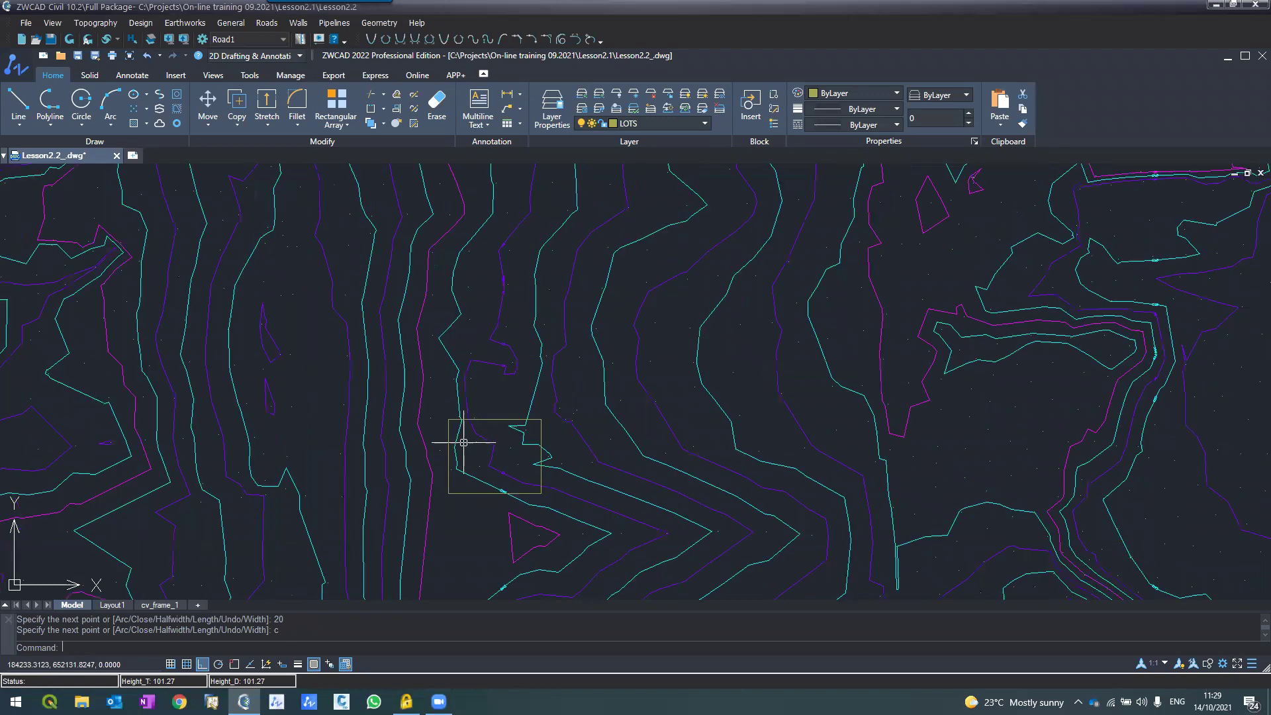
pyautogui.scroll(-2, 463, 442)
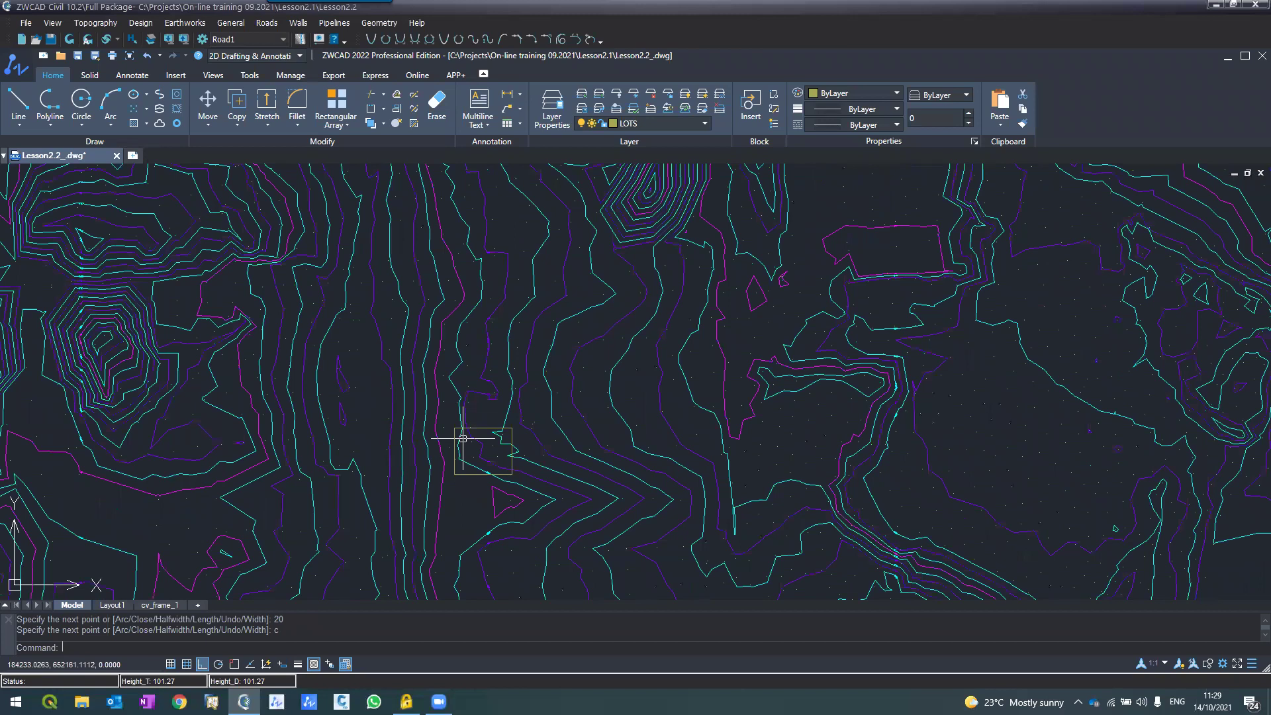
pyautogui.scroll(4, 463, 438)
pyautogui.click(431, 420)
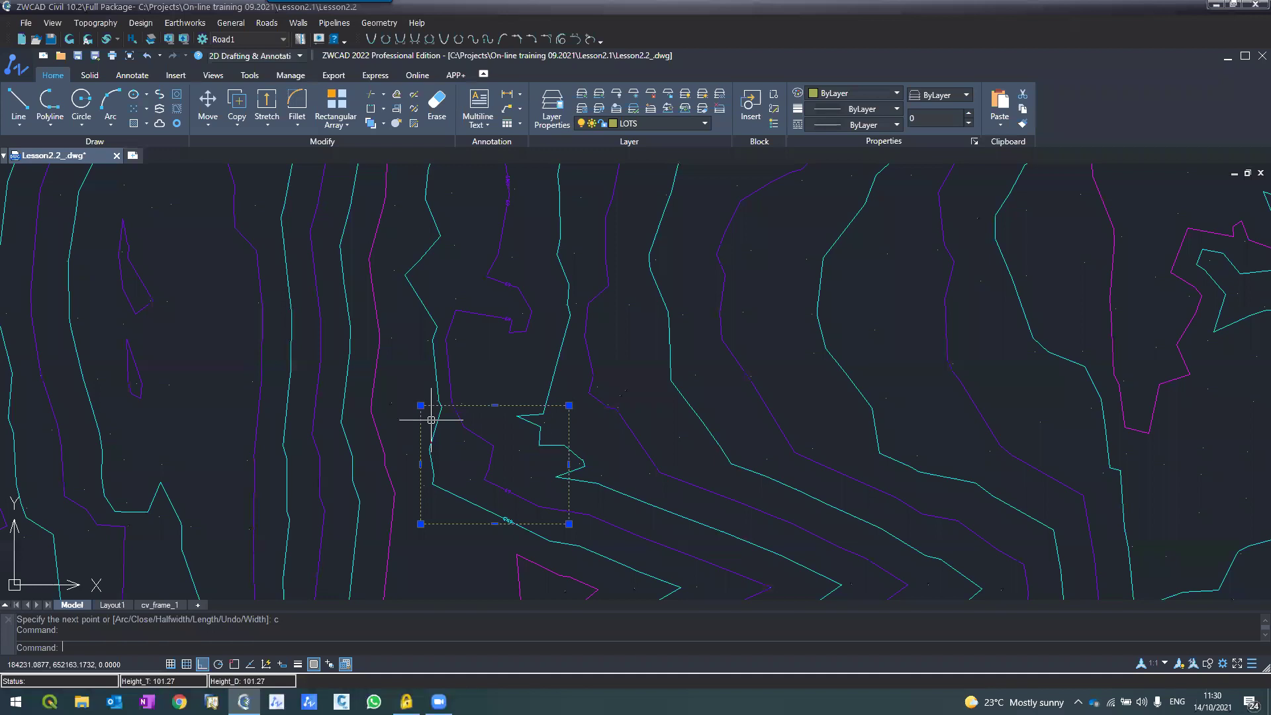
pyautogui.scroll(-4, 418, 446)
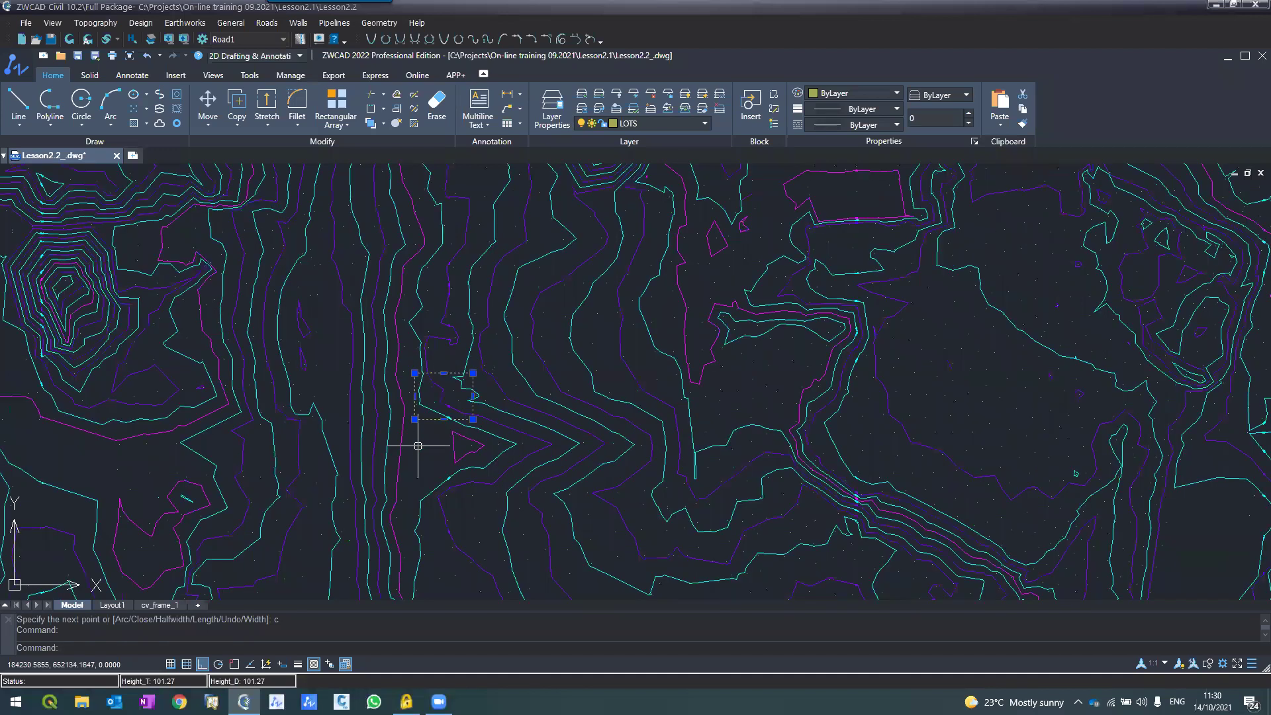
pyautogui.scroll(2, 420, 443)
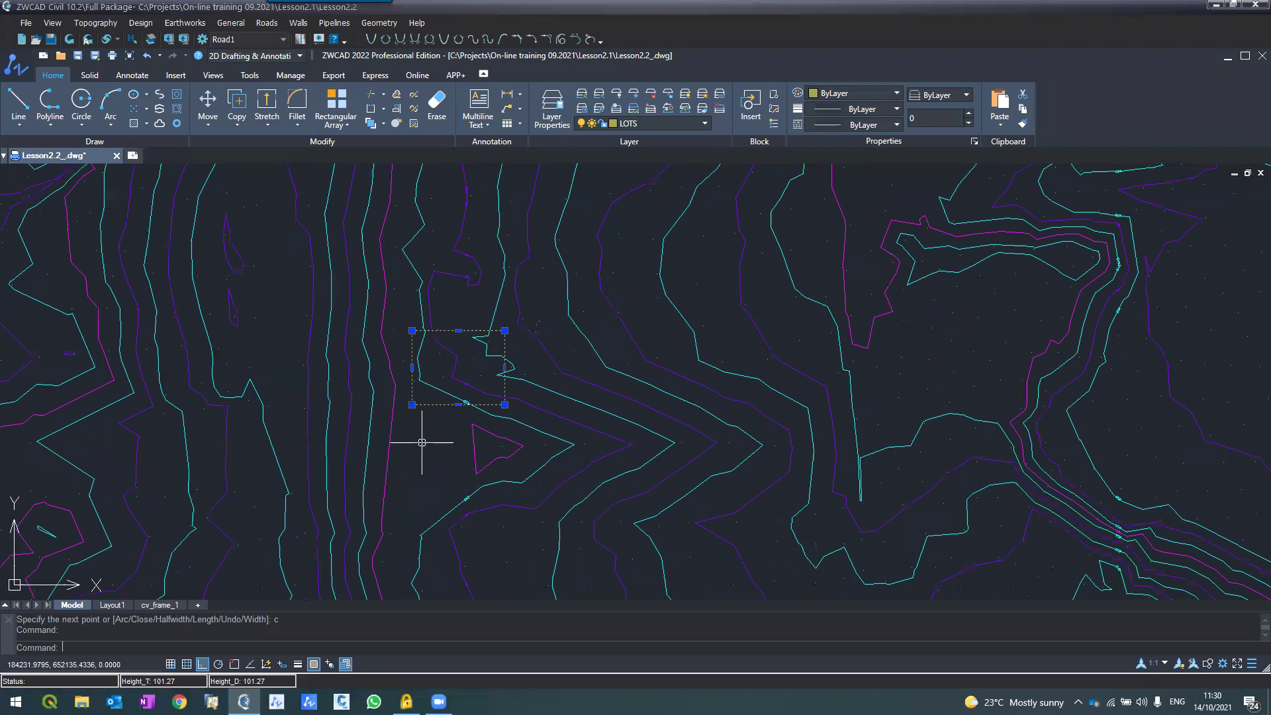
pyautogui.scroll(-3, 421, 442)
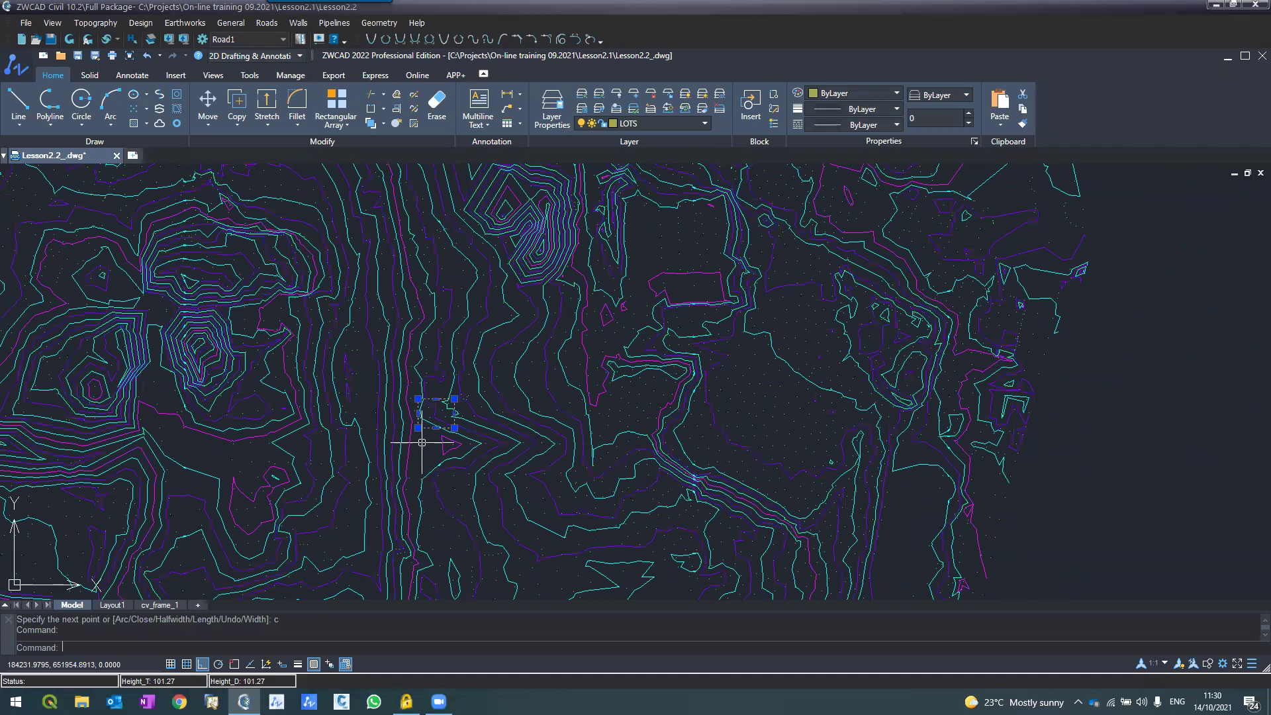
pyautogui.scroll(-4, 421, 442)
pyautogui.write('m')
pyautogui.press('Return')
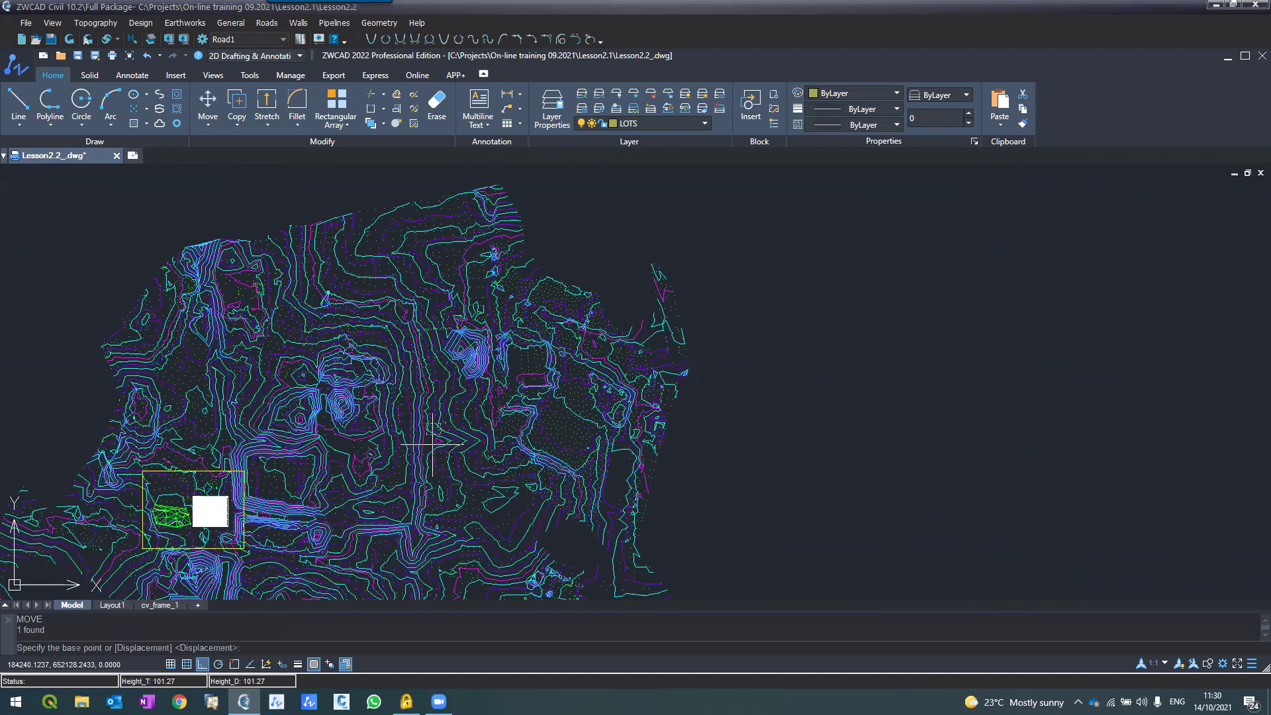
pyautogui.scroll(-2, 432, 445)
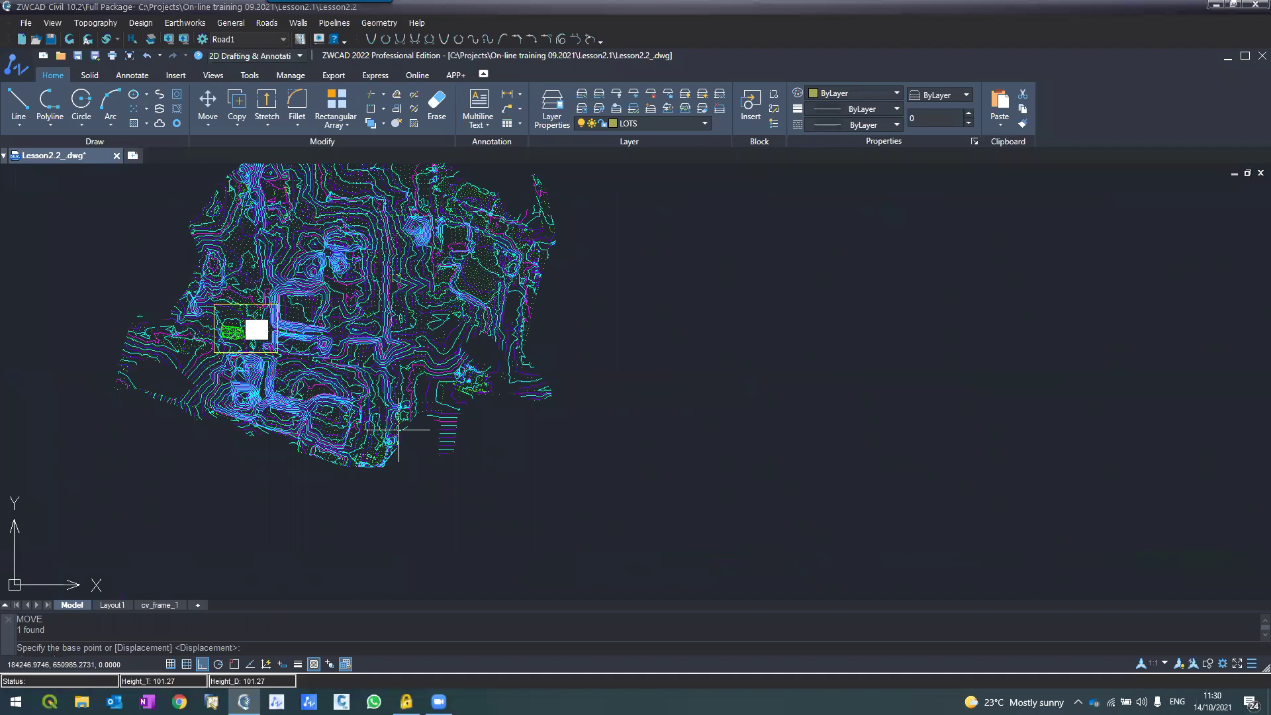
pyautogui.scroll(5, 398, 429)
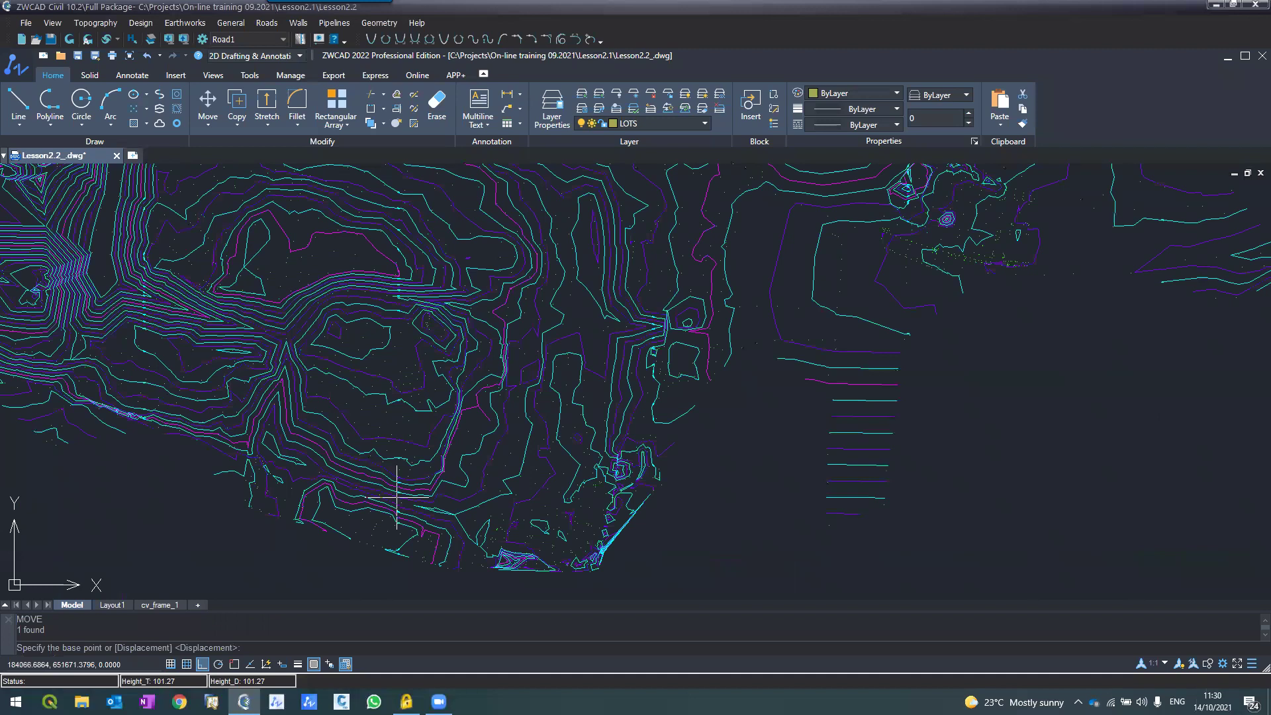
pyautogui.scroll(-4, 397, 497)
pyautogui.scroll(5, 487, 490)
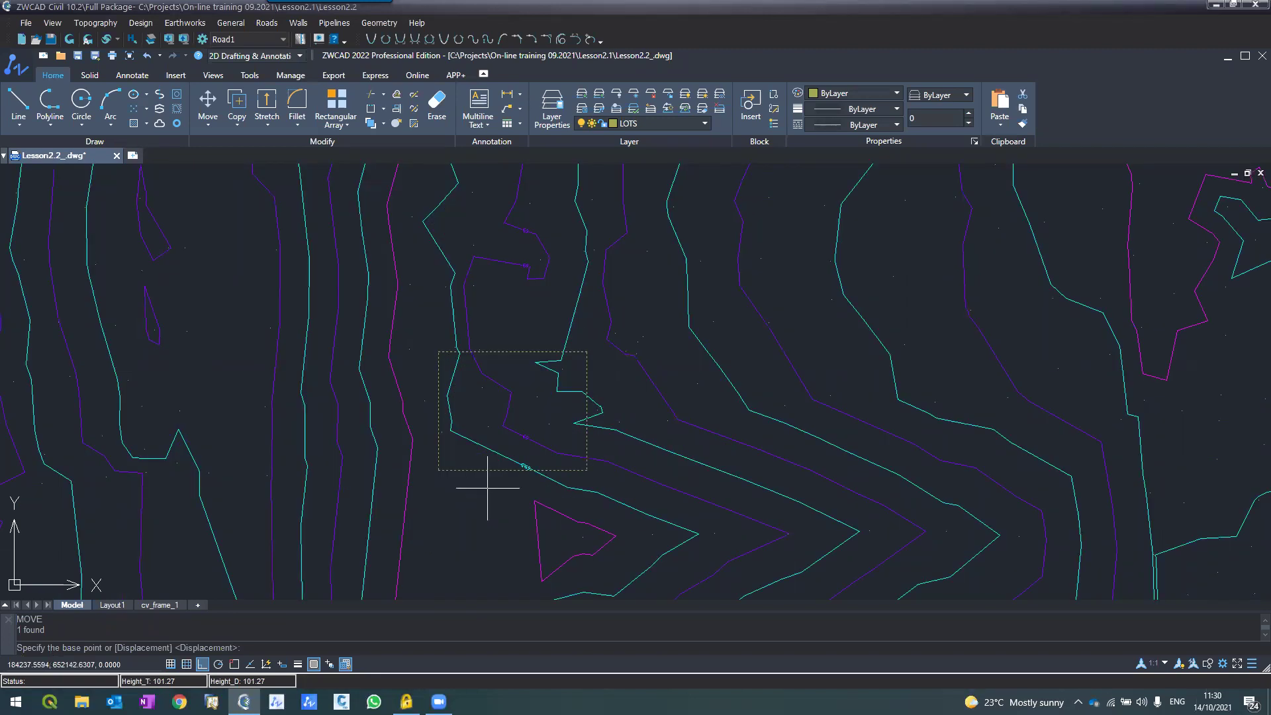
pyautogui.write('m')
pyautogui.press('Escape')
# Start copying the lot rectangle and turn on object snap with the Endpoint mode enabled.
pyautogui.write('co')
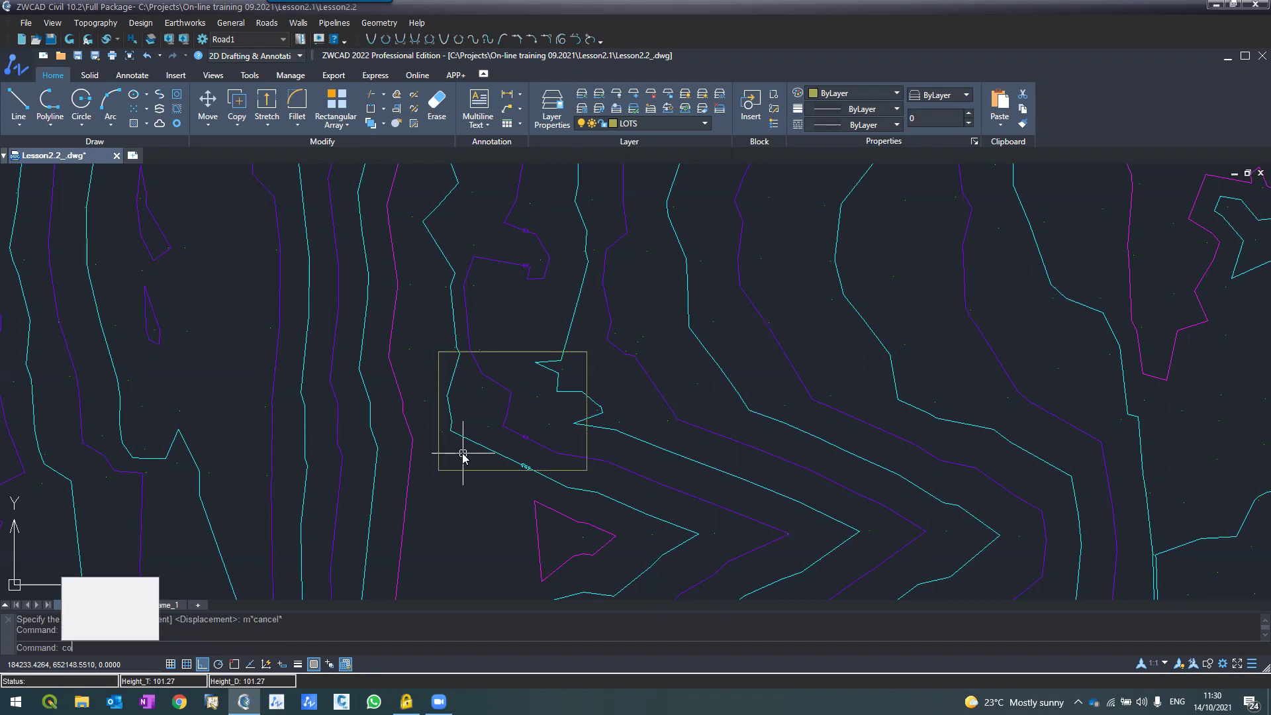
pyautogui.press('Return')
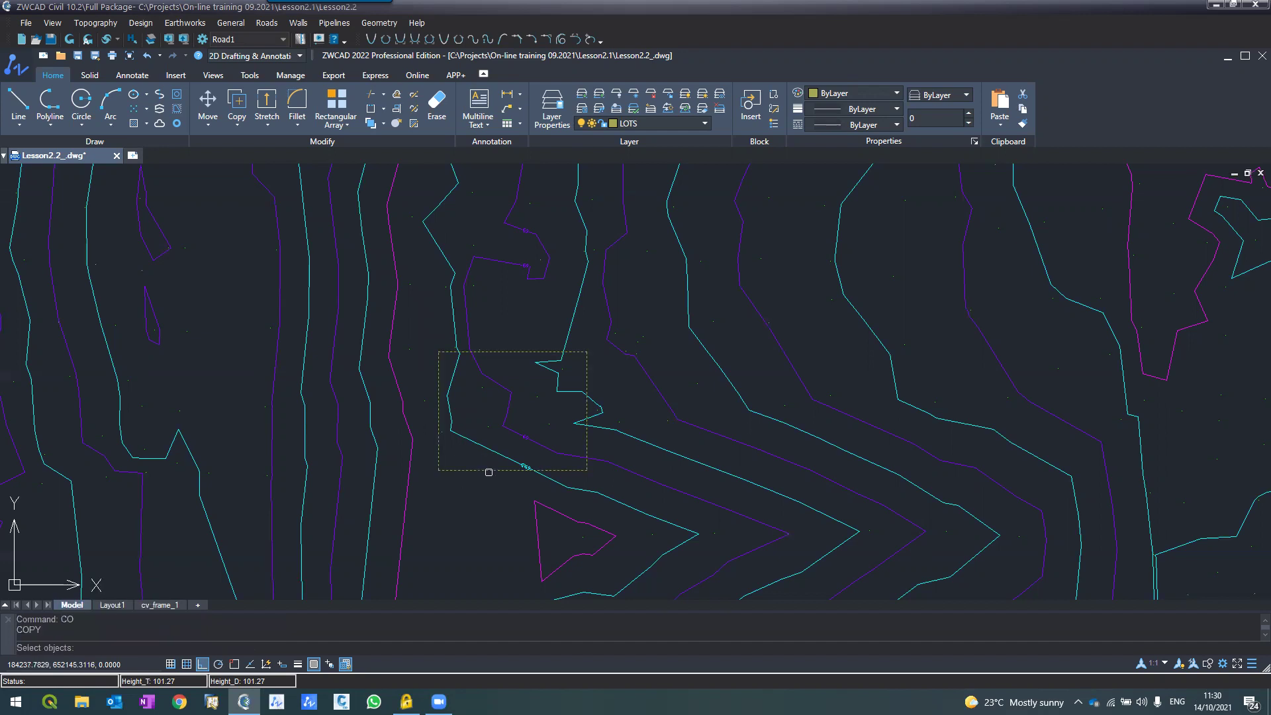
pyautogui.click(485, 471)
pyautogui.press('Return')
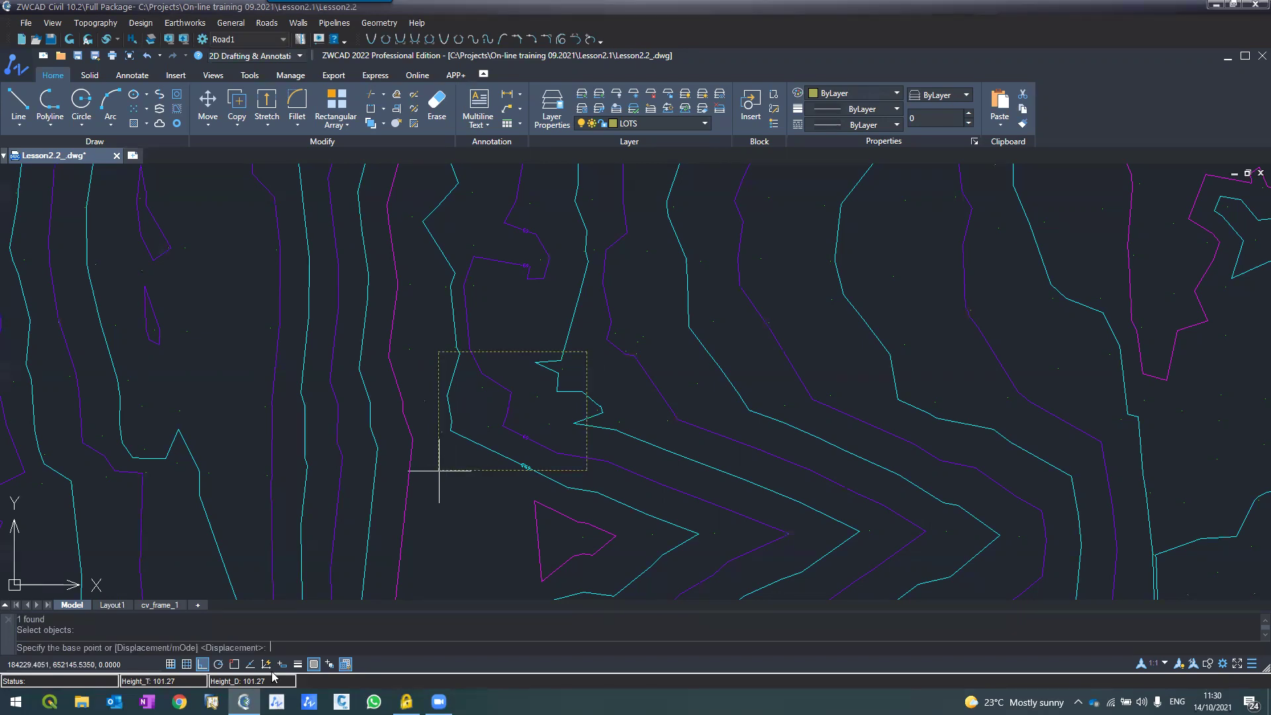
pyautogui.click(235, 664)
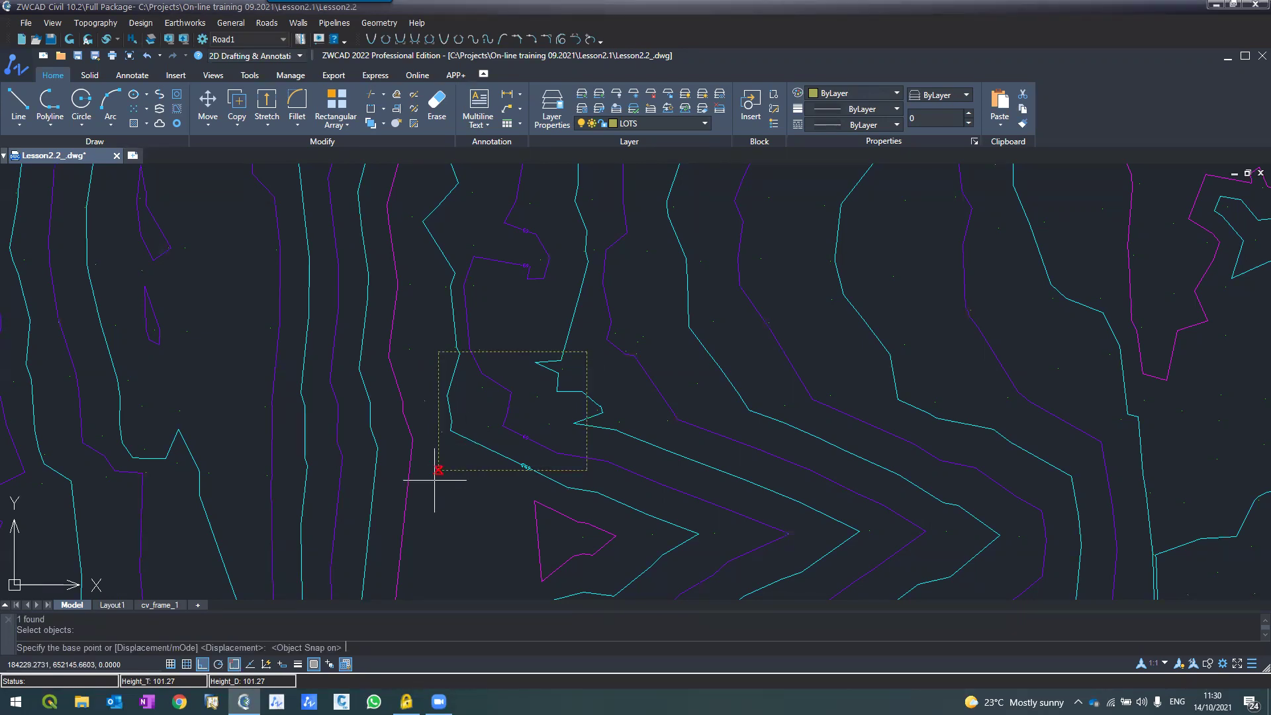
pyautogui.rightClick(237, 665)
pyautogui.click(273, 656)
pyautogui.click(477, 268)
pyautogui.click(630, 524)
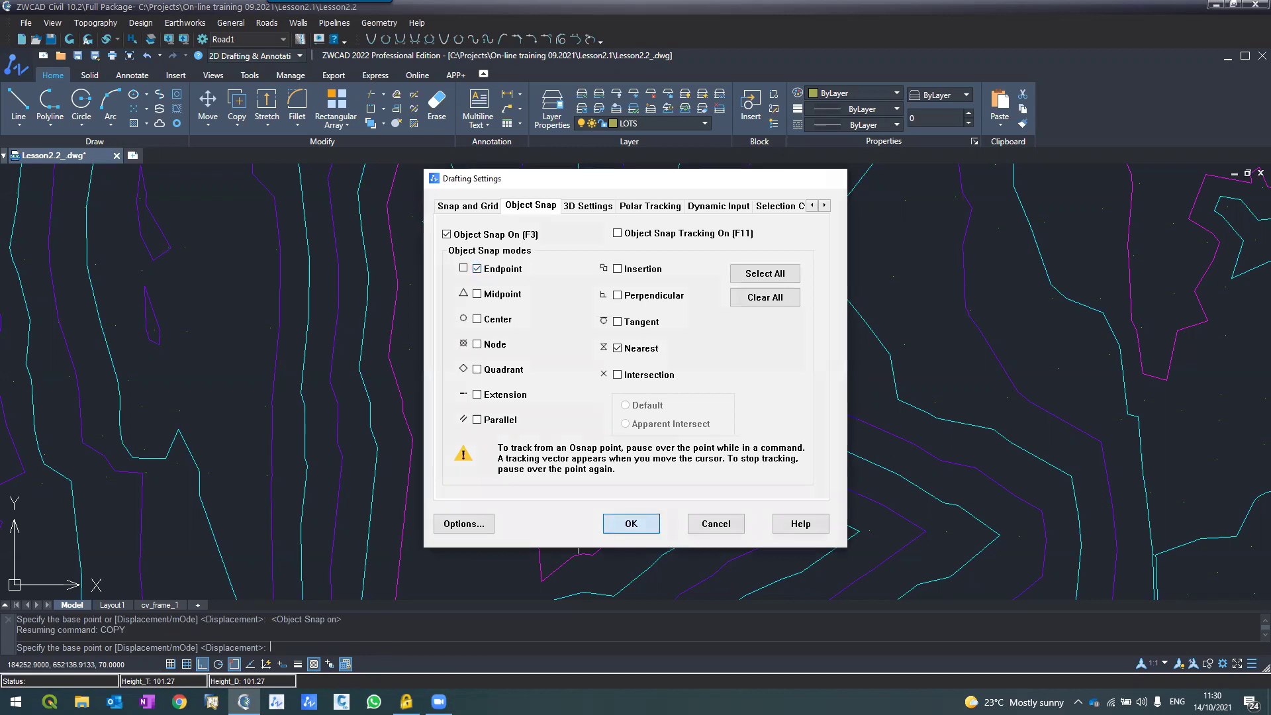
# Place three copies of the lot rectangle edge to edge in a column above the original.
pyautogui.click(525, 453)
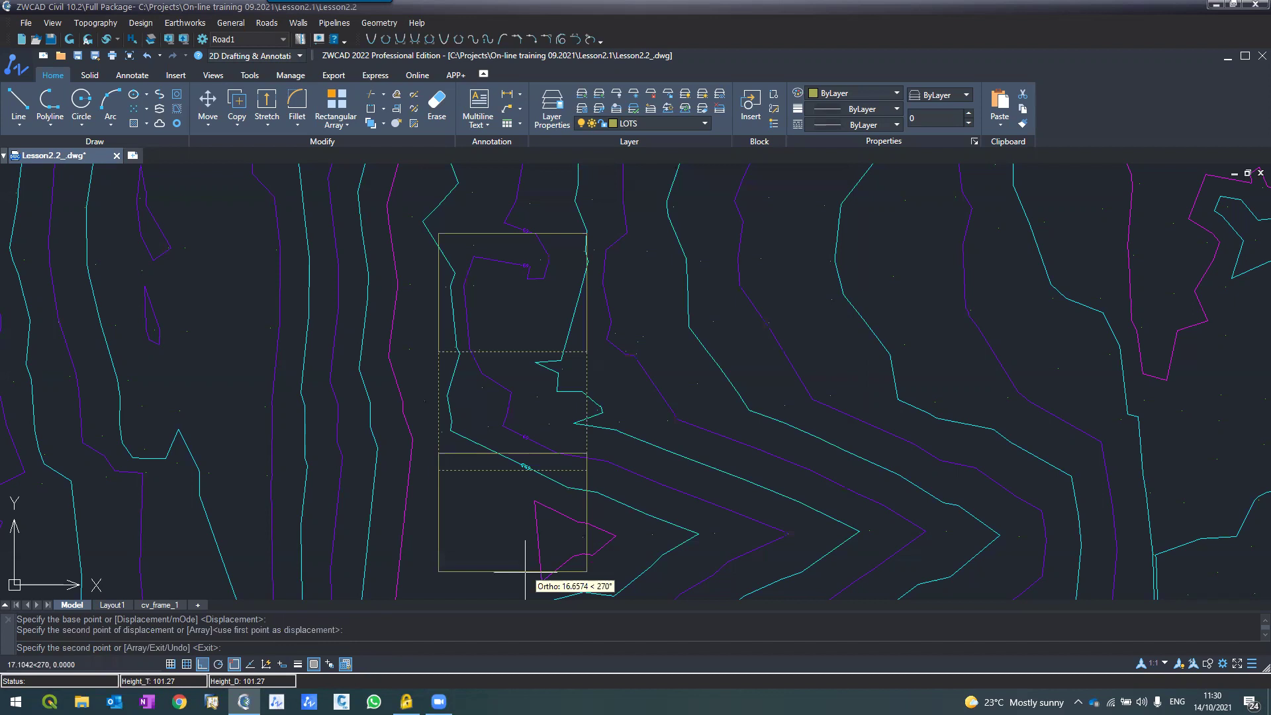
pyautogui.scroll(-4, 525, 571)
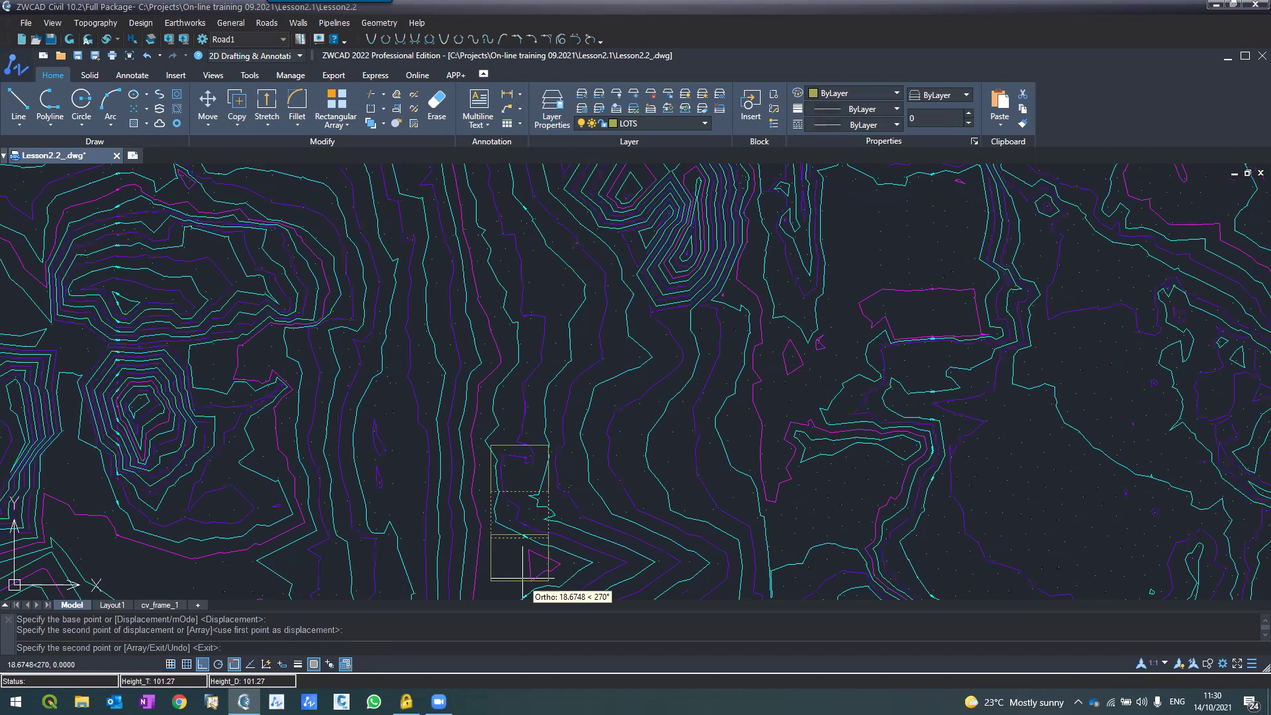
pyautogui.click(523, 581)
pyautogui.scroll(-2, 491, 477)
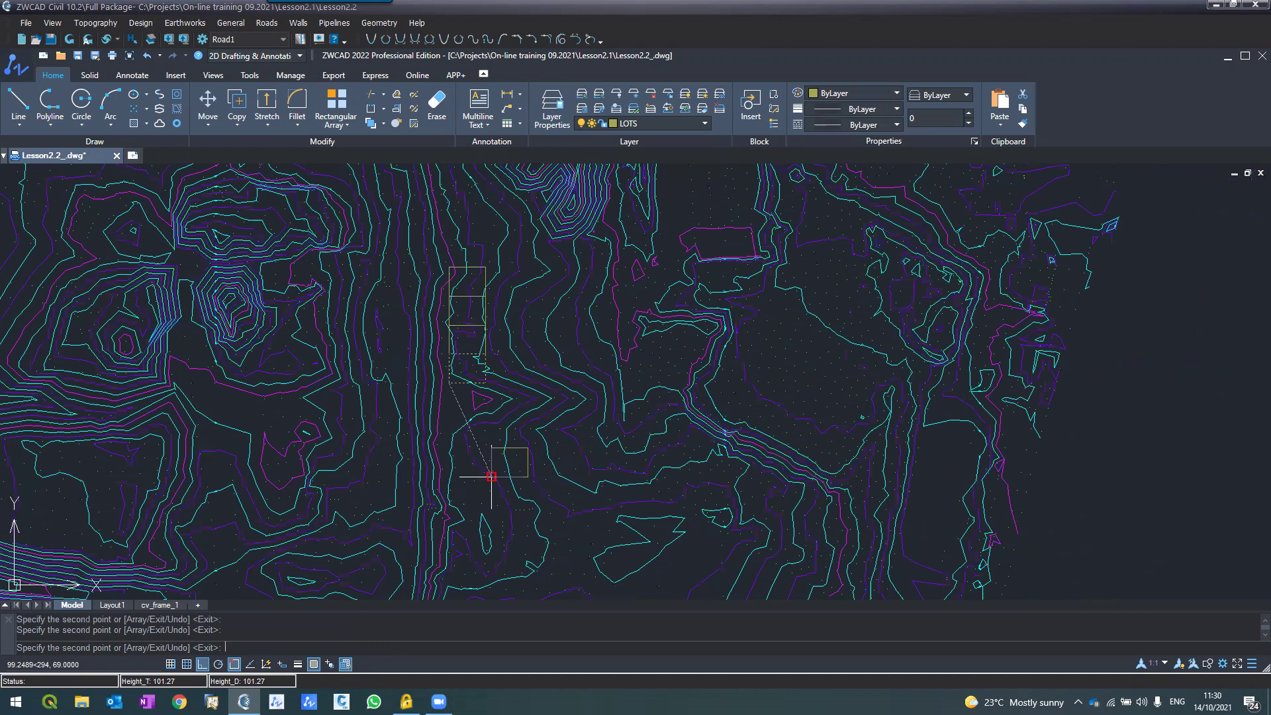
pyautogui.press('Escape')
# Copy the lowest lot rectangle directly below itself so the two share an edge.
pyautogui.scroll(5, 430, 367)
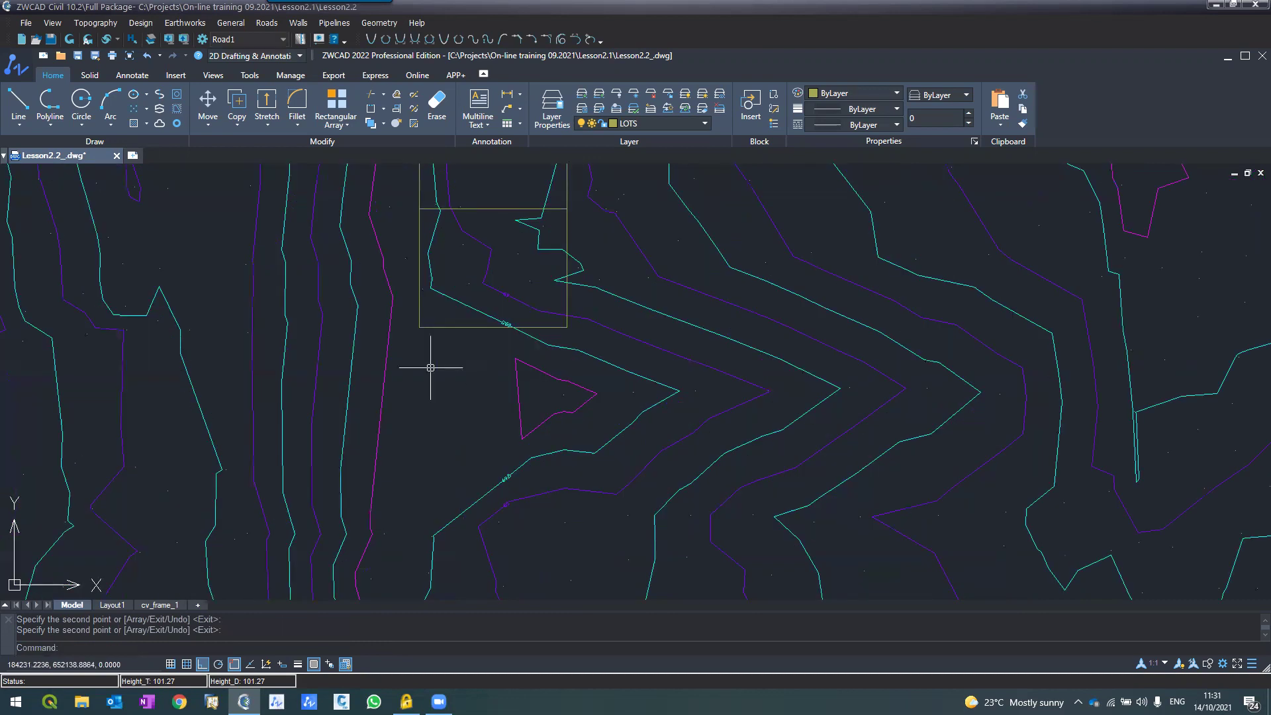
pyautogui.scroll(-3, 430, 367)
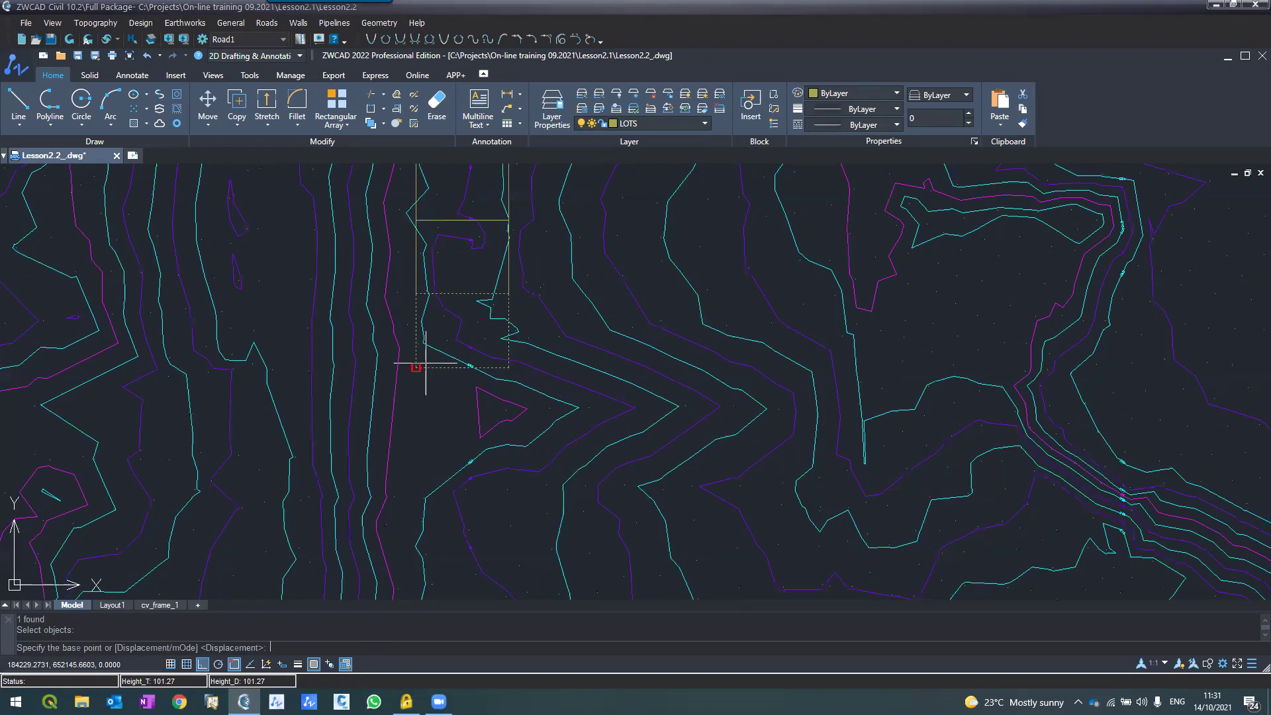
pyautogui.click(426, 363)
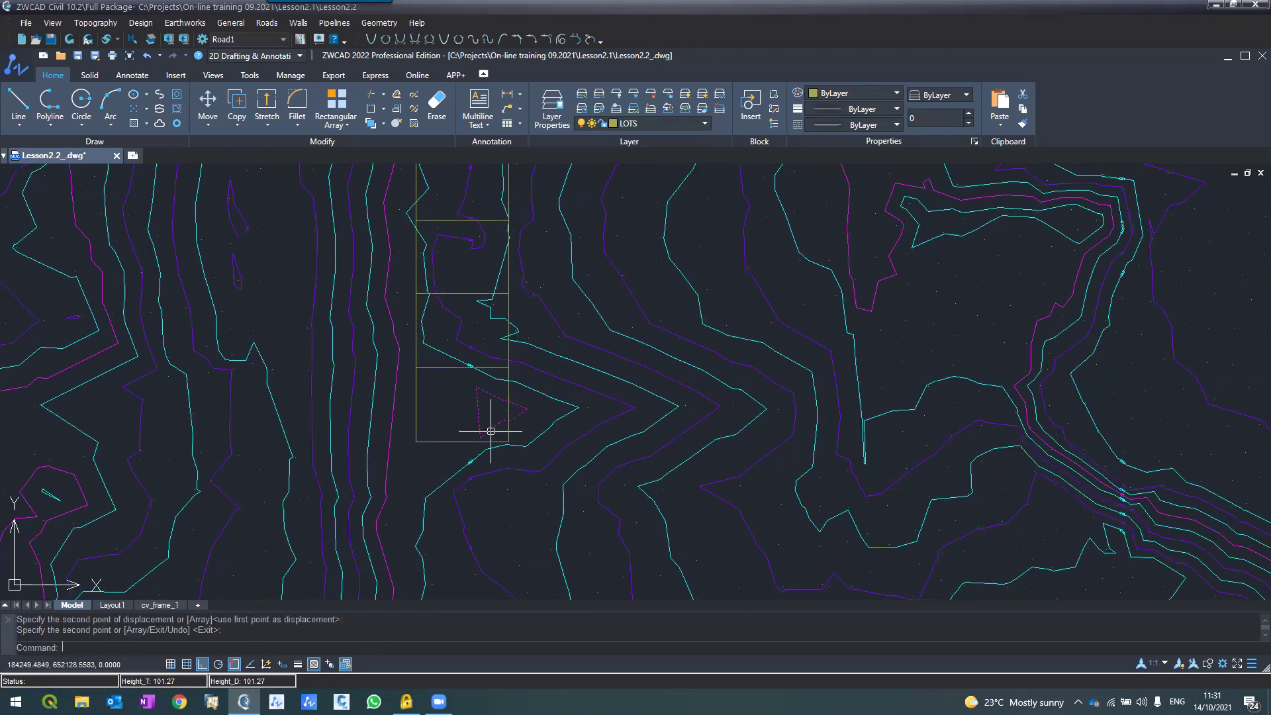
# Rotate the lowest lot slightly clockwise about its upper-left corner, with ortho and object snap off.
pyautogui.click(454, 442)
pyautogui.press('Return')
pyautogui.write('ro')
pyautogui.press('Return')
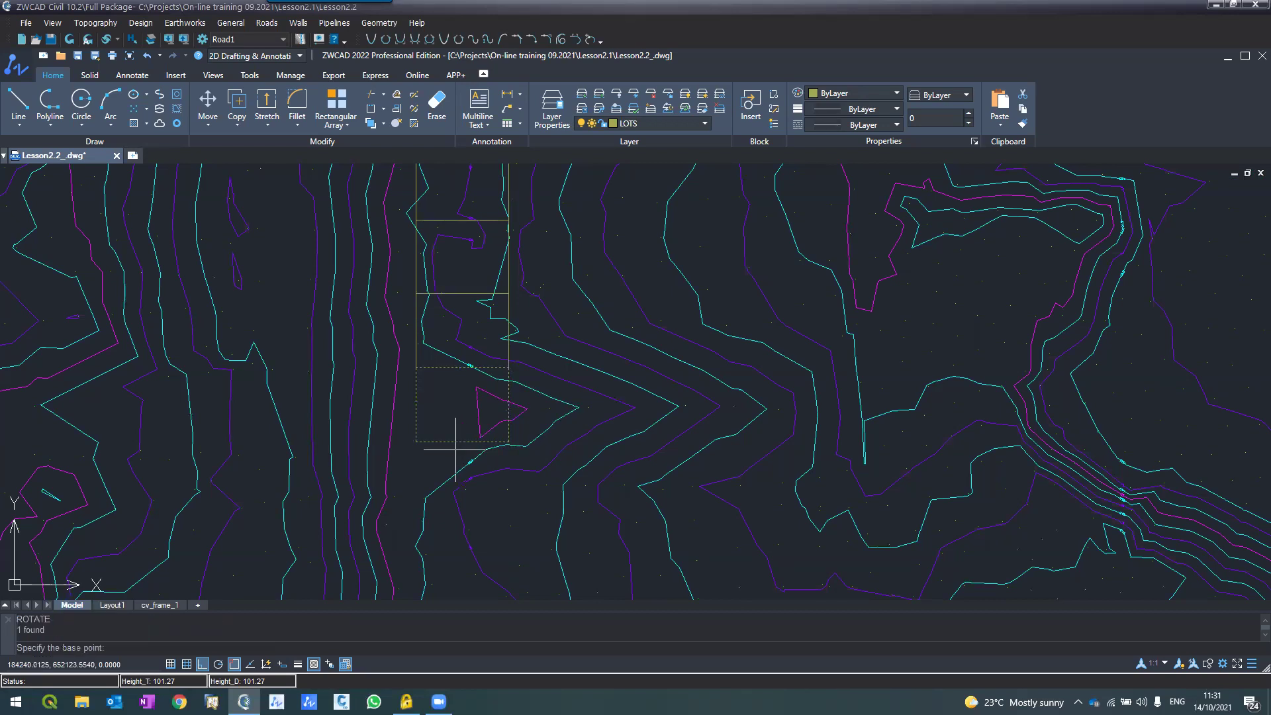
pyautogui.click(415, 366)
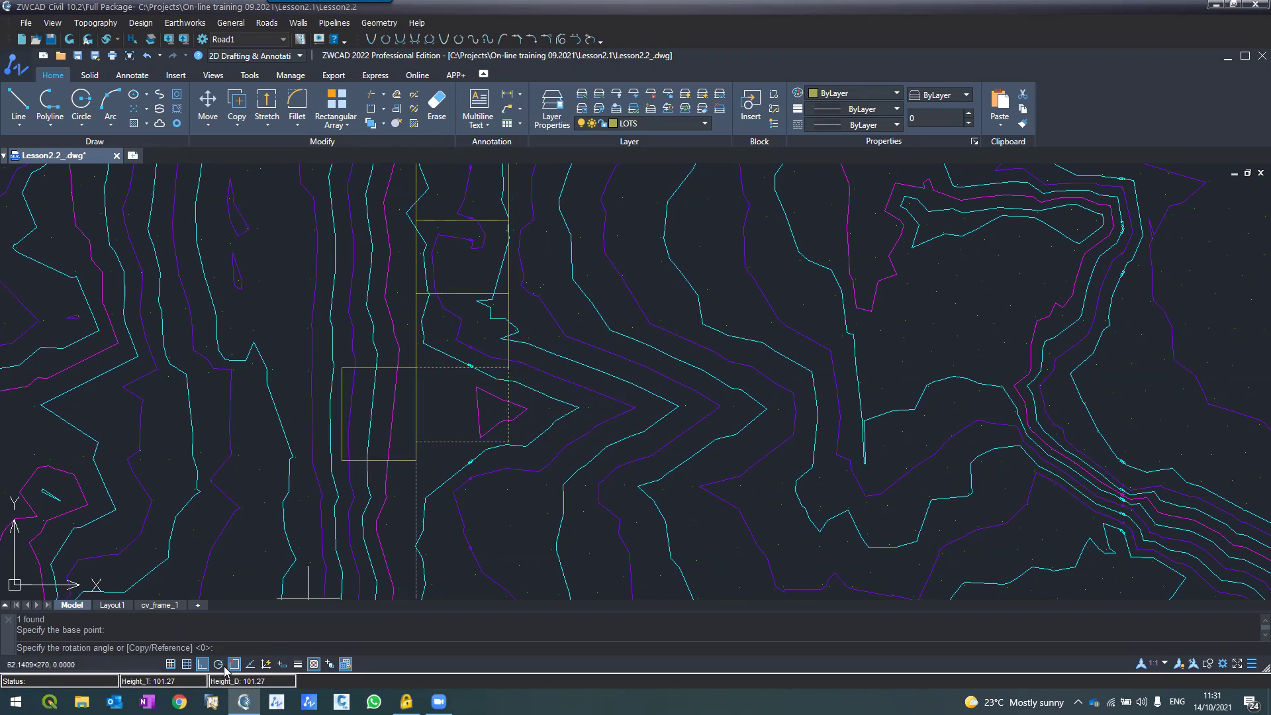
pyautogui.click(203, 664)
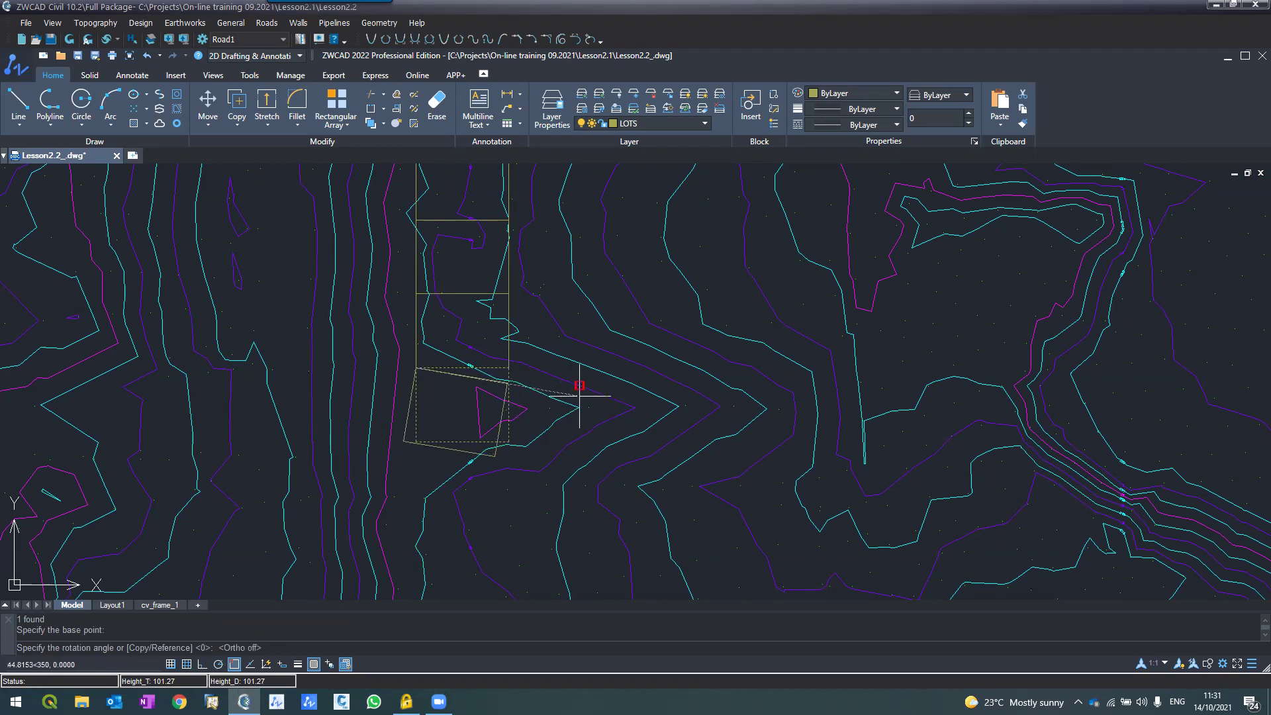
pyautogui.click(234, 664)
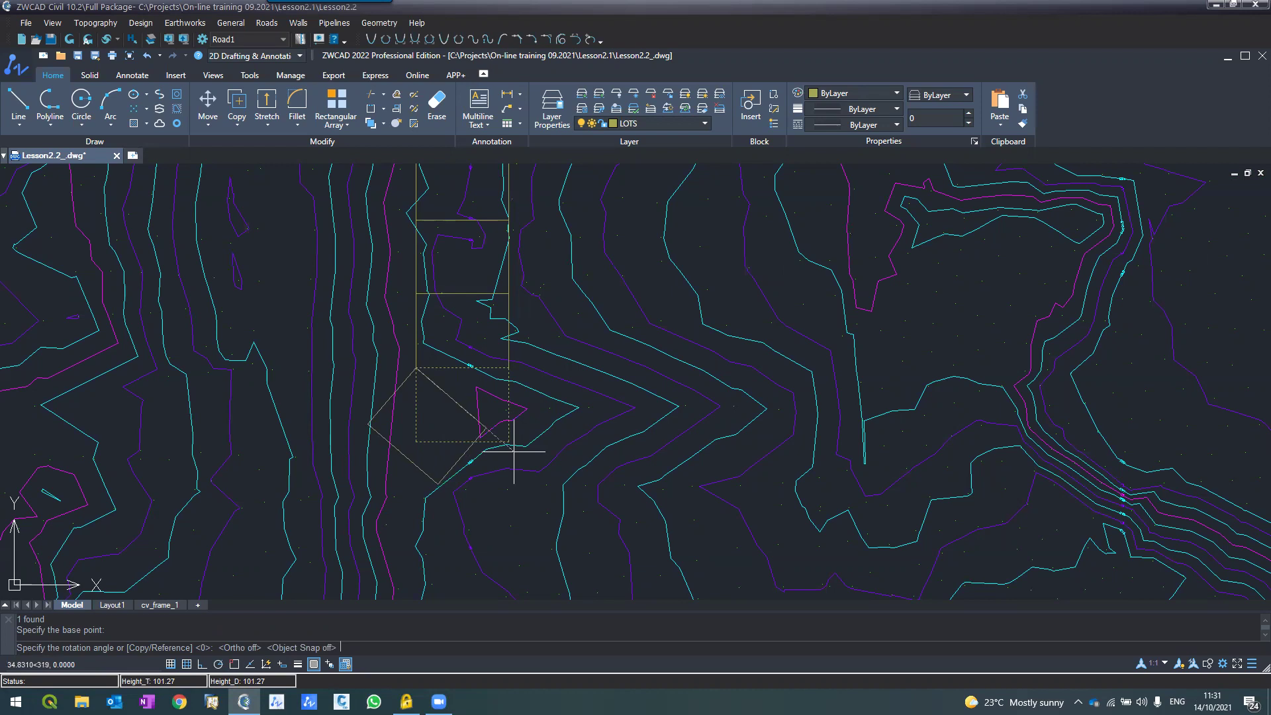
pyautogui.click(536, 400)
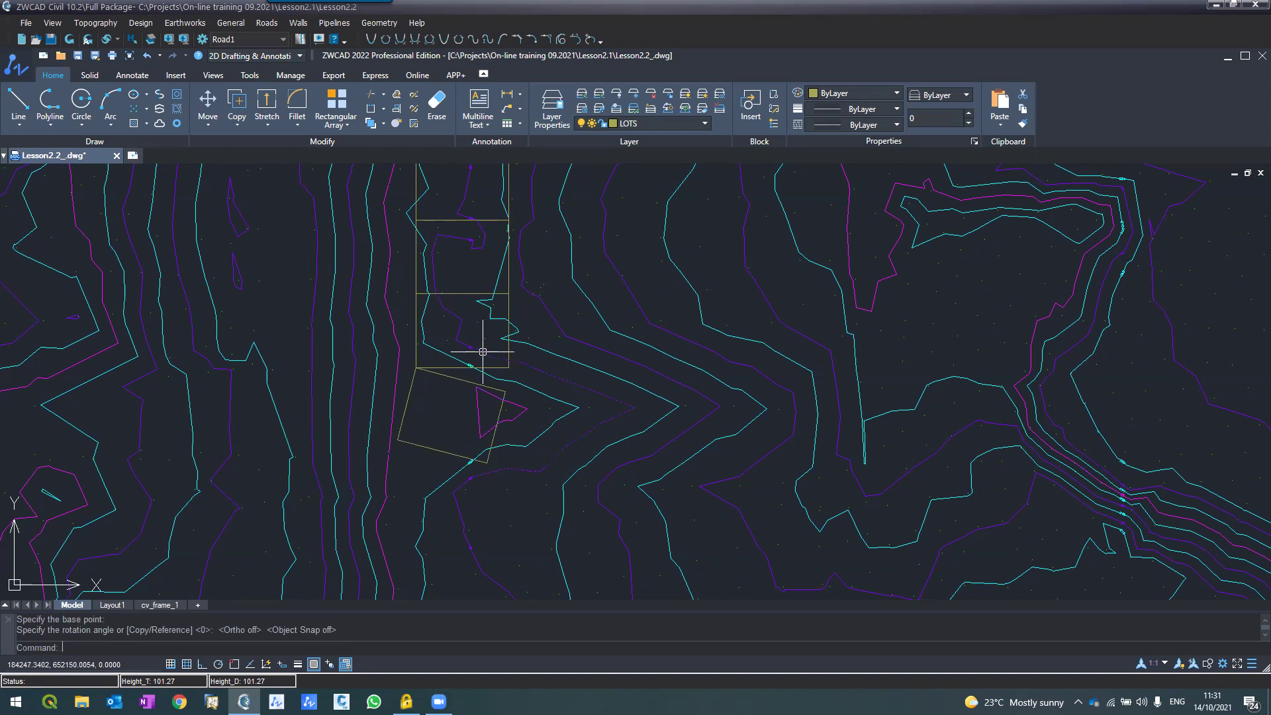
# Stretch the lower-right corner of the lot above onto the rotated lot's upper-right corner, with object snap on.
pyautogui.scroll(4, 482, 351)
pyautogui.click(547, 389)
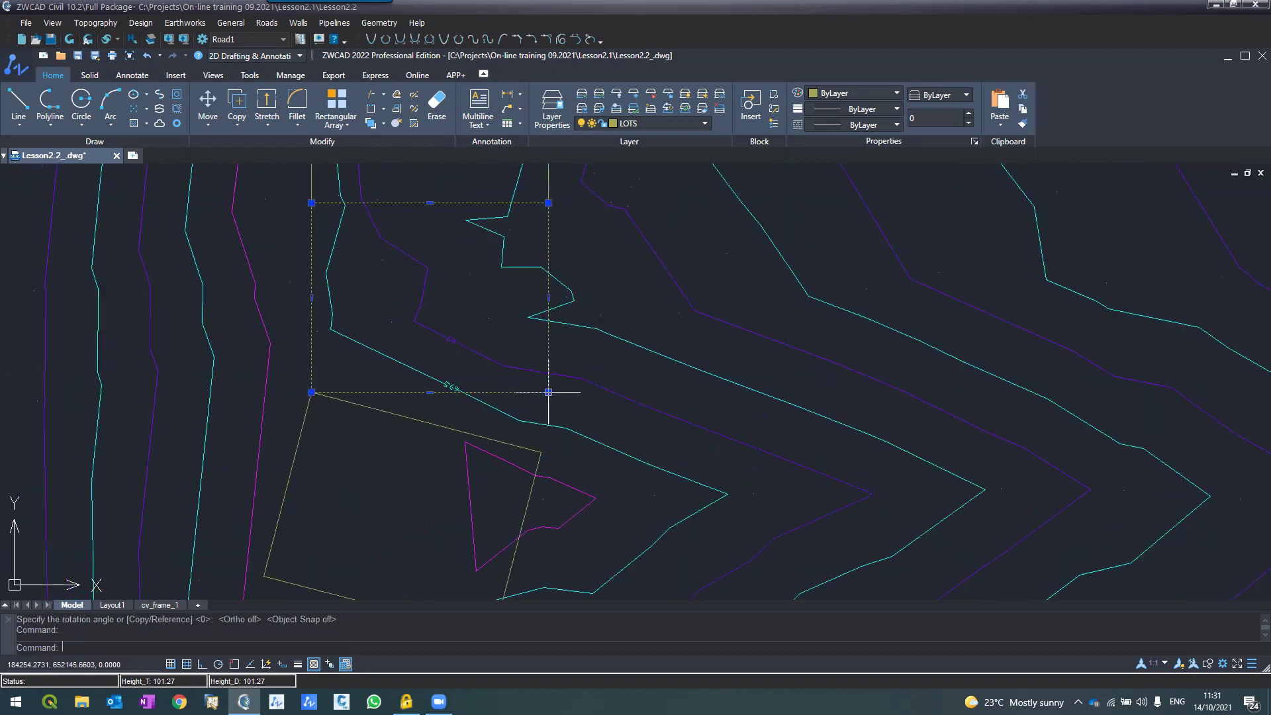
pyautogui.click(548, 392)
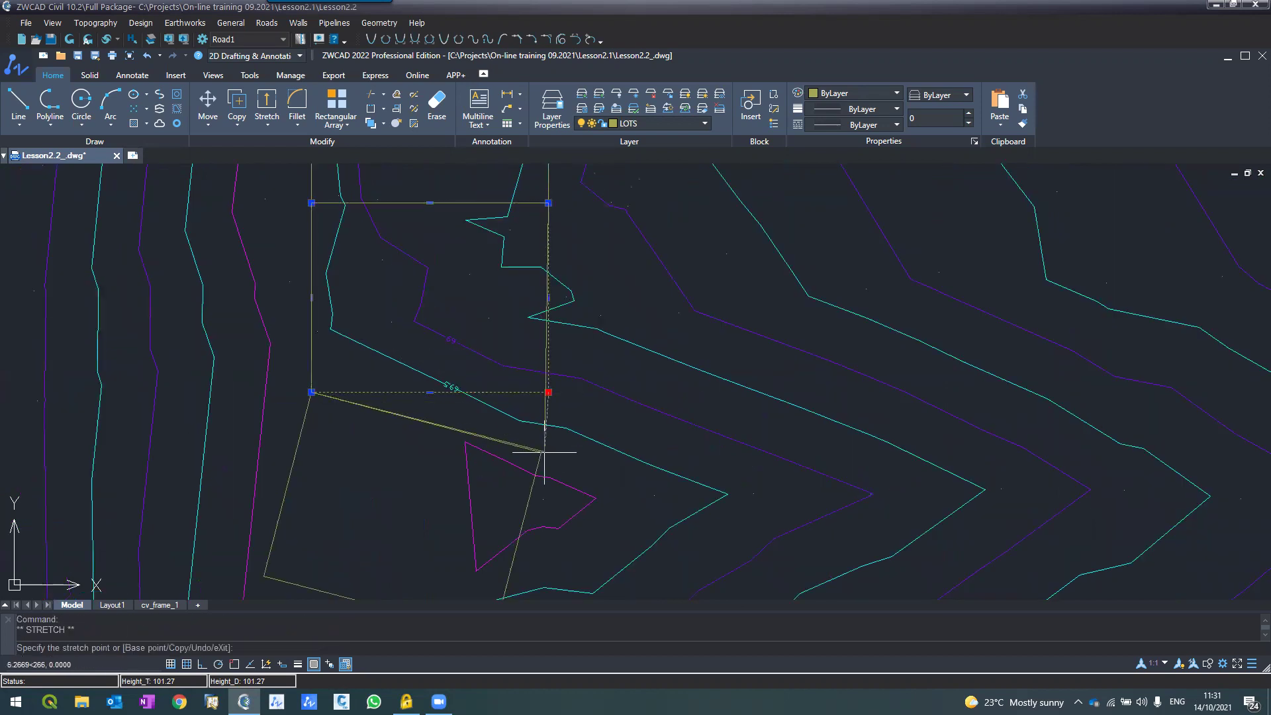
pyautogui.click(234, 664)
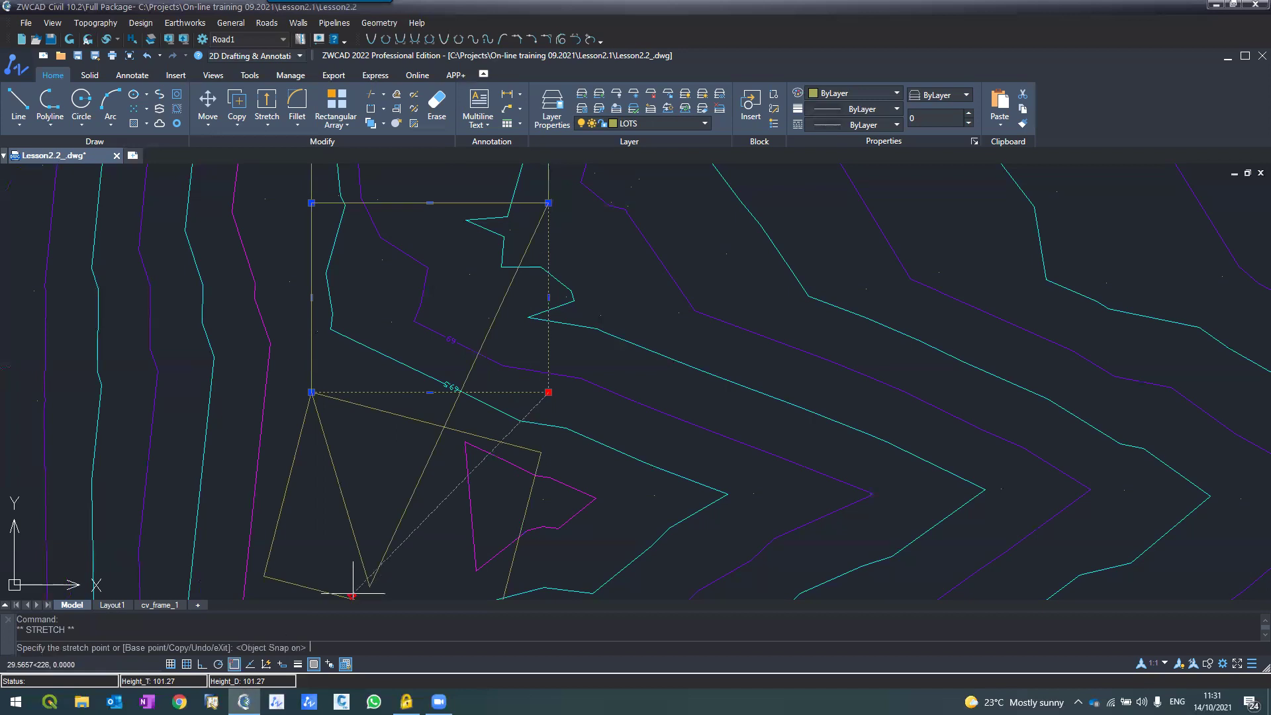
pyautogui.click(541, 453)
pyautogui.scroll(-2, 610, 367)
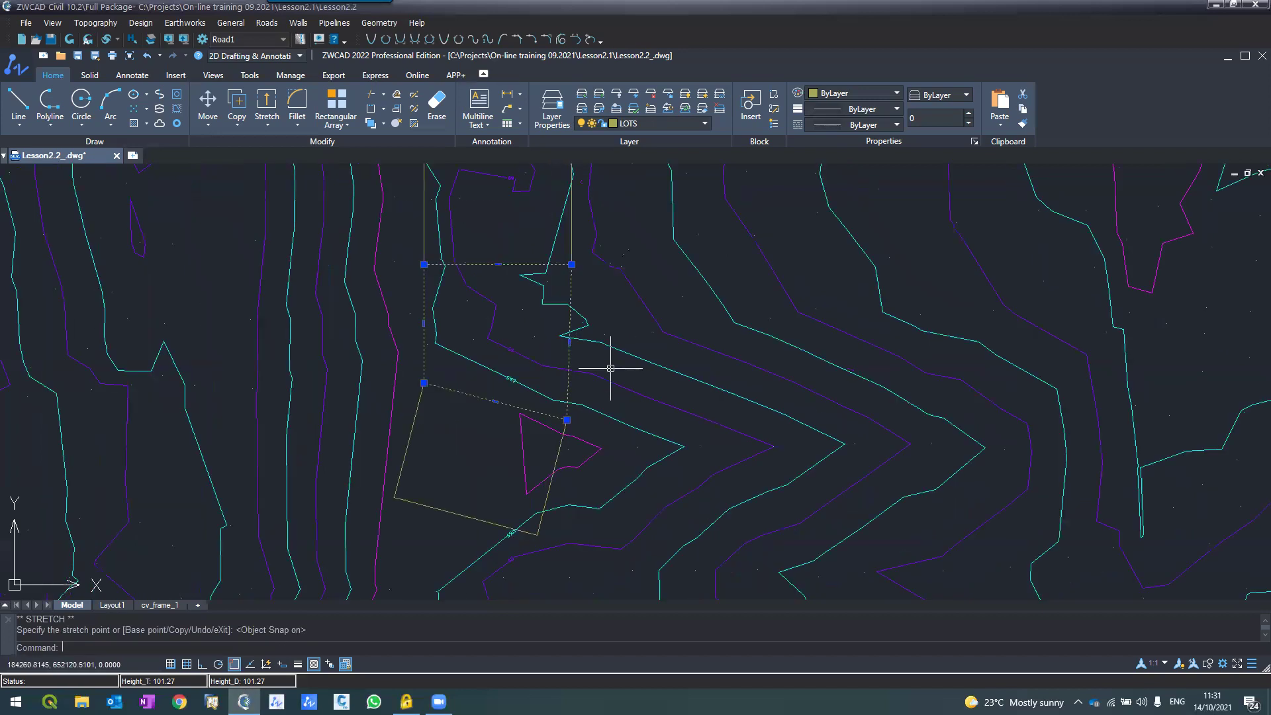
pyautogui.scroll(-2, 610, 368)
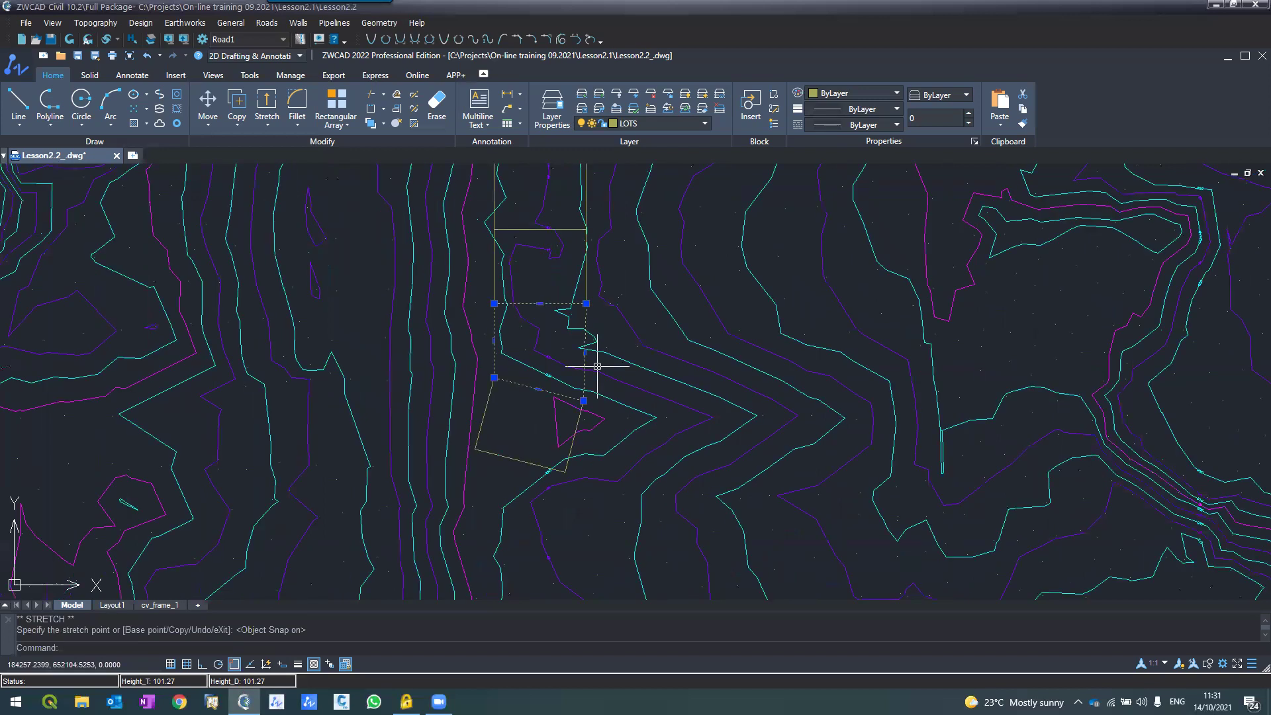
pyautogui.press('Escape')
pyautogui.press('Escape')
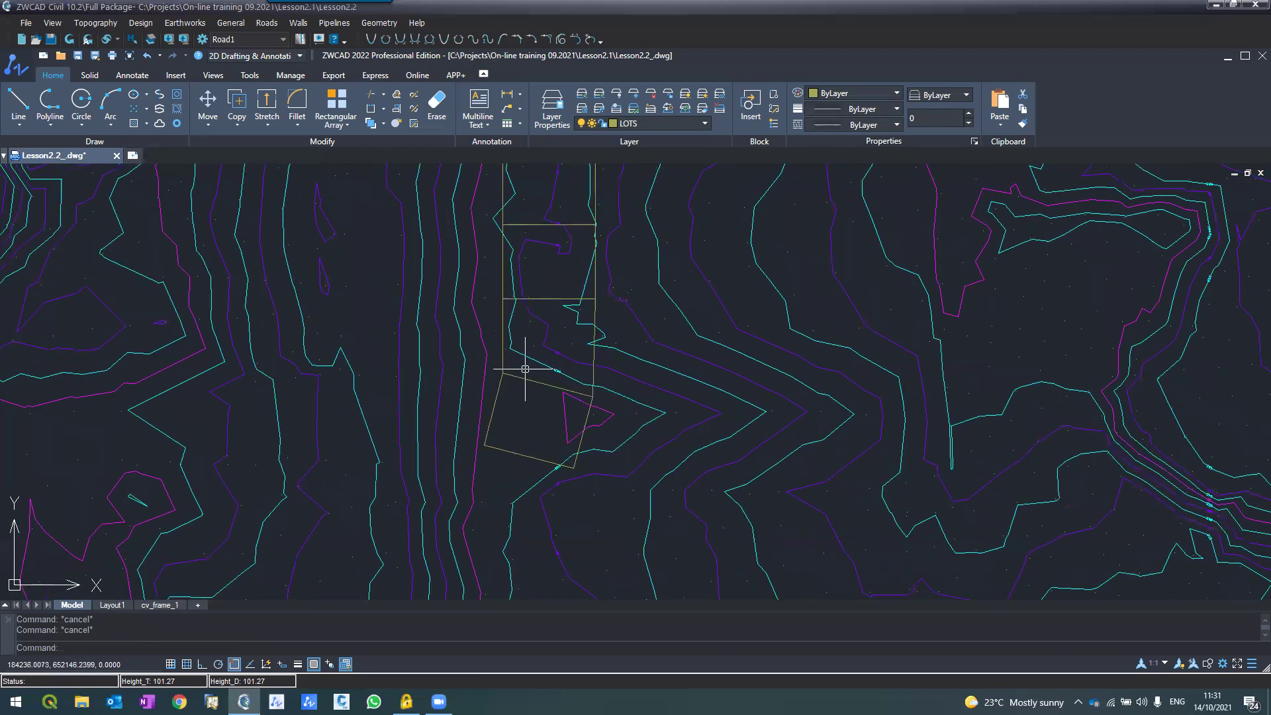
# Examine the lot column against the surrounding contours and read the contour elevation labels near the lowest lots.
pyautogui.scroll(-2, 525, 369)
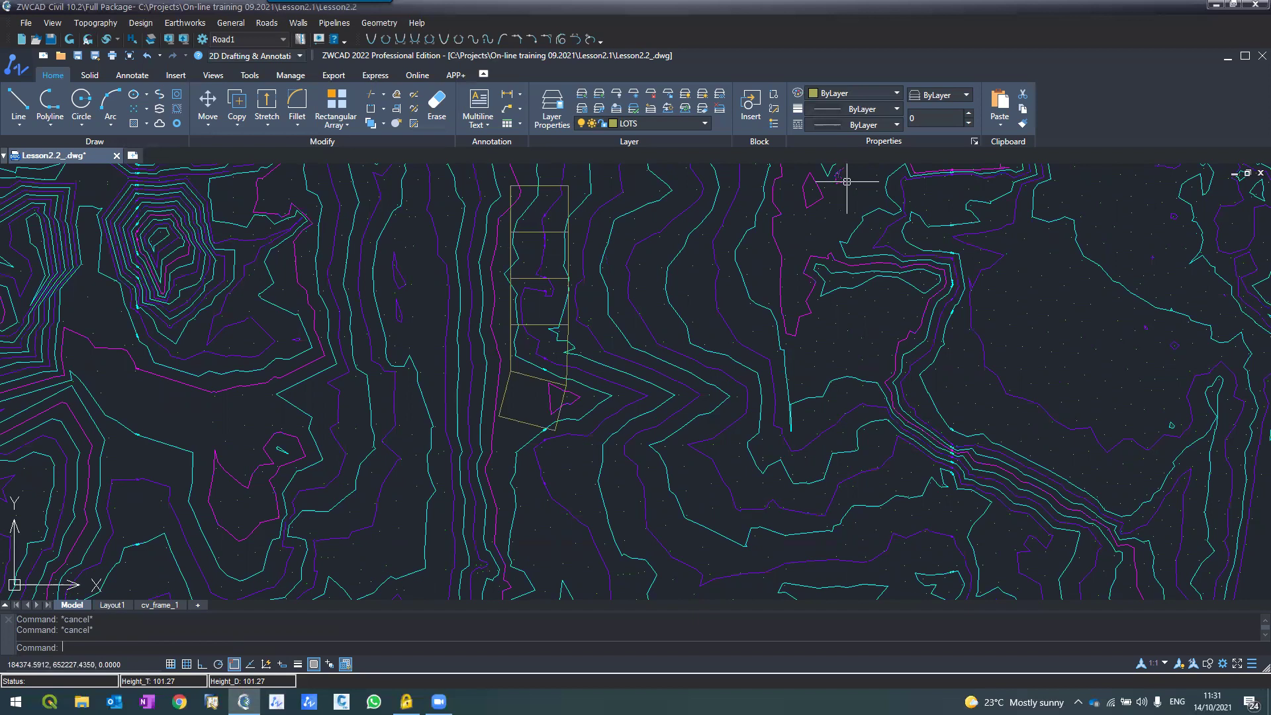
pyautogui.scroll(4, 519, 497)
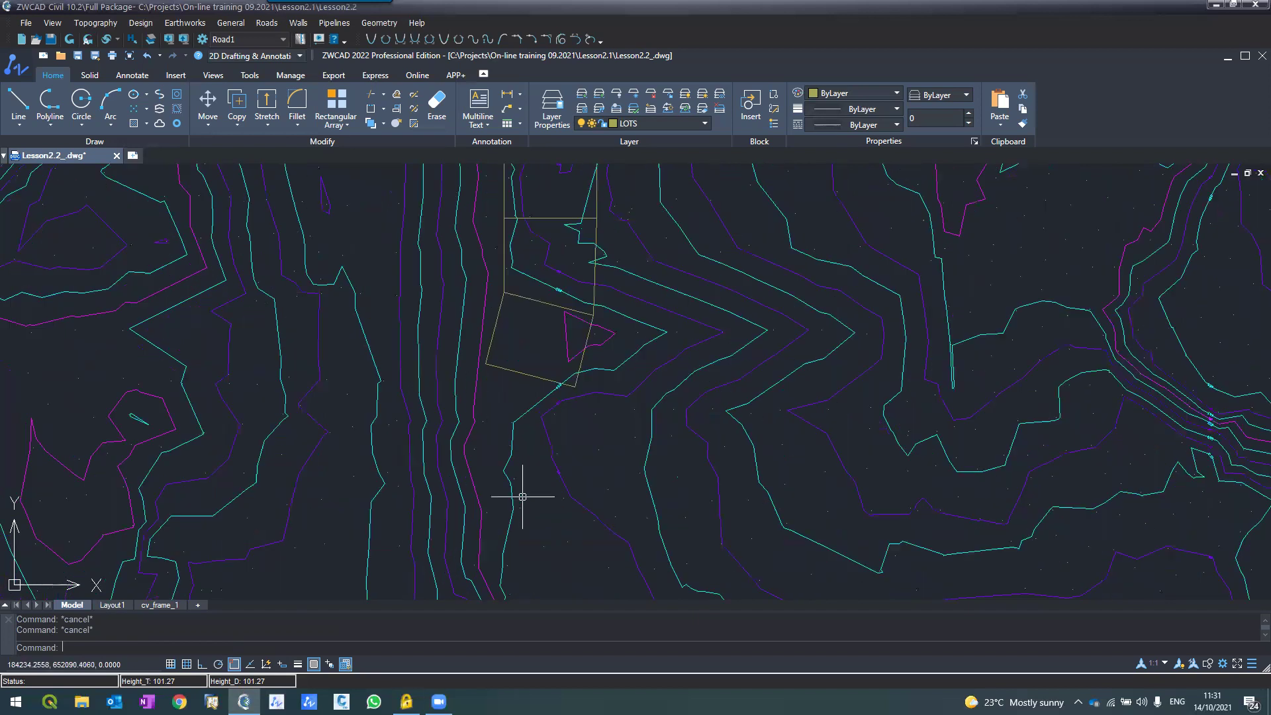
pyautogui.scroll(2, 522, 487)
pyautogui.scroll(-6, 521, 484)
pyautogui.scroll(4, 526, 358)
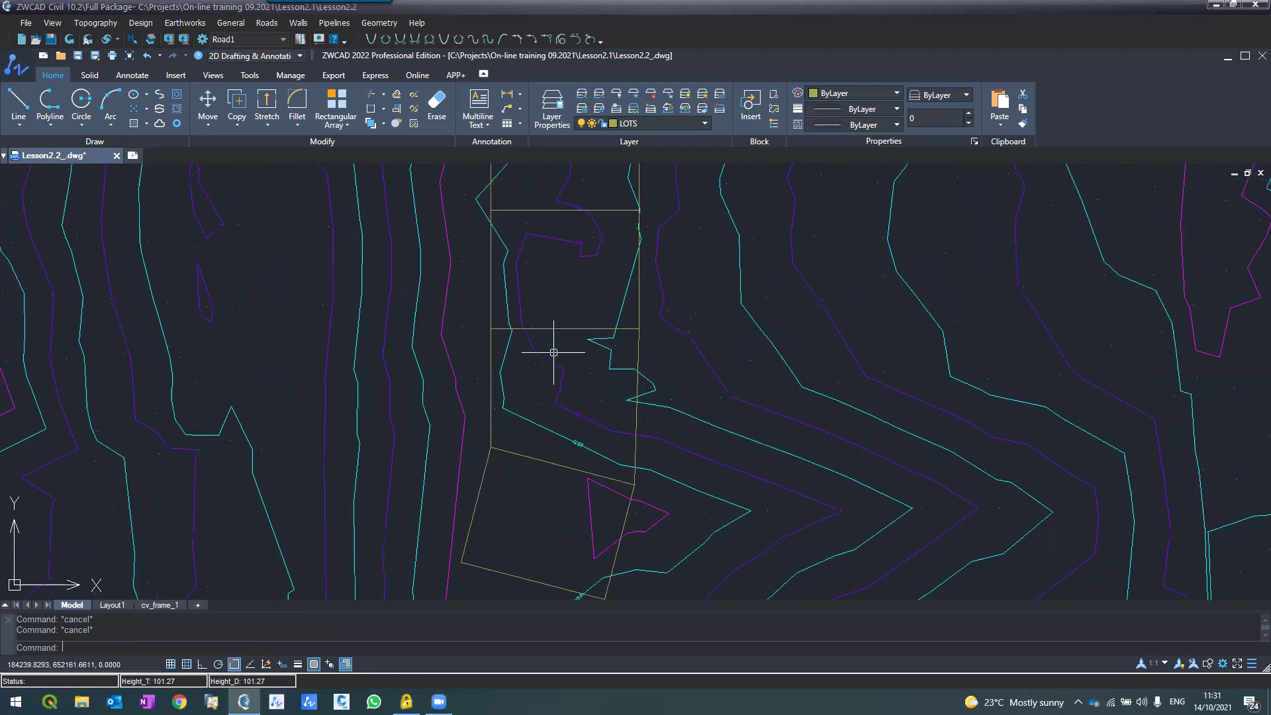
pyautogui.scroll(6, 556, 478)
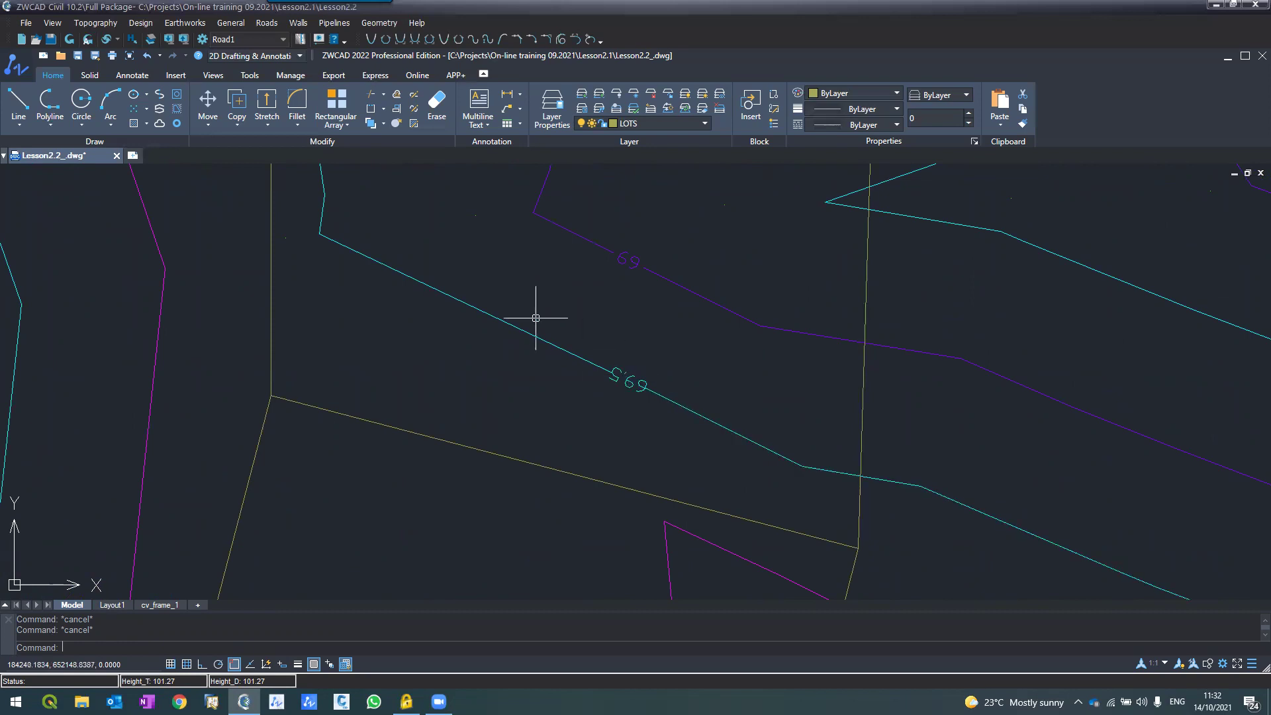
pyautogui.scroll(-2, 528, 308)
pyautogui.scroll(-4, 528, 309)
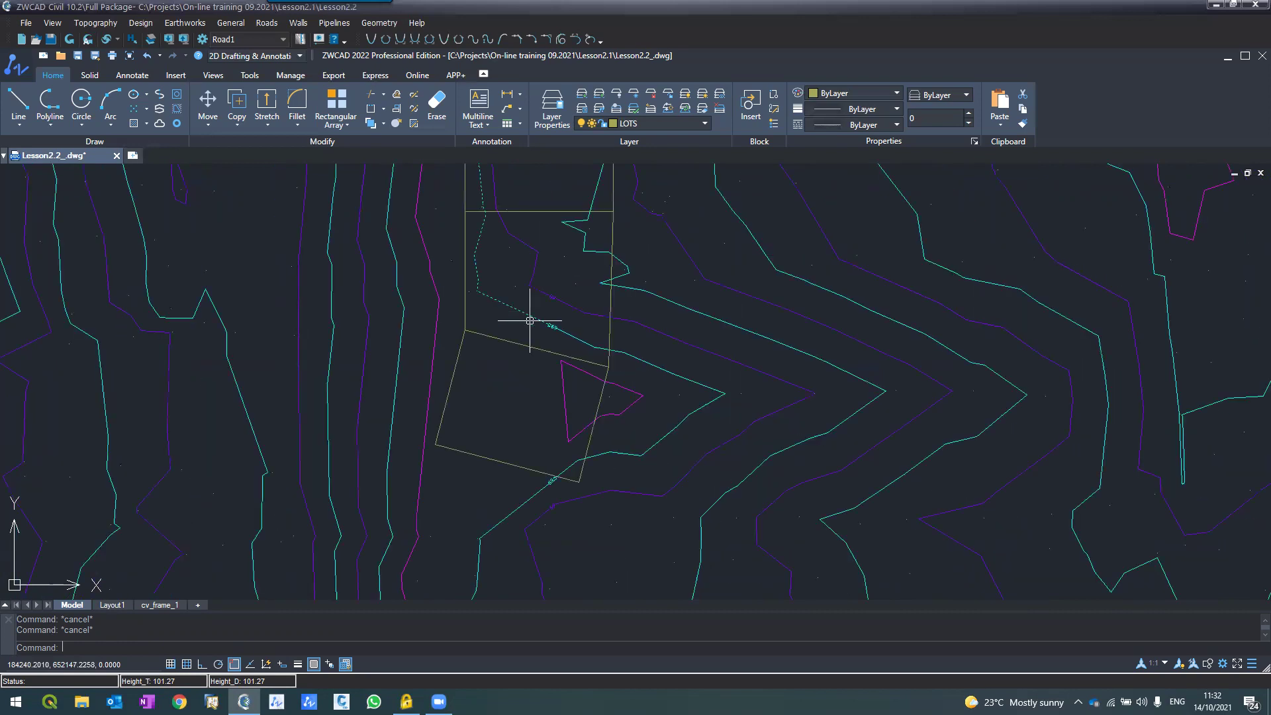
pyautogui.scroll(2, 541, 378)
pyautogui.scroll(5, 627, 400)
pyautogui.scroll(-5, 644, 384)
pyautogui.scroll(-2, 625, 366)
pyautogui.scroll(-2, 606, 344)
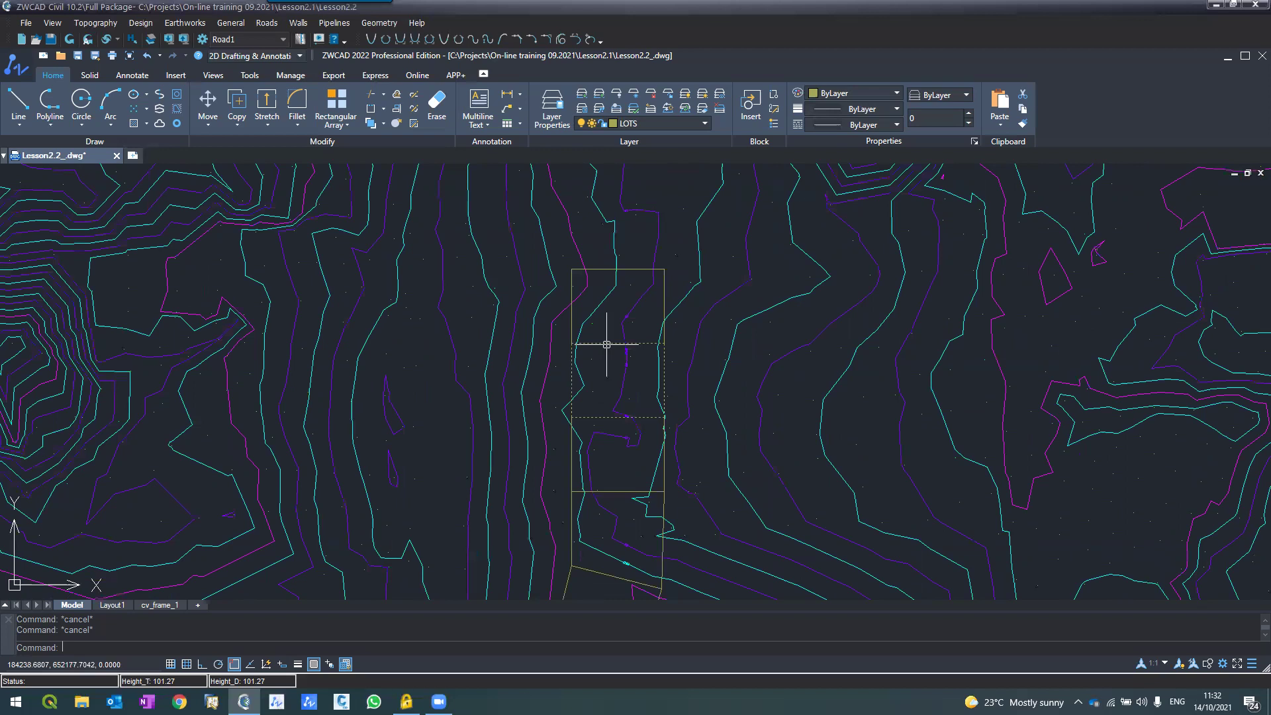
pyautogui.scroll(-2, 607, 410)
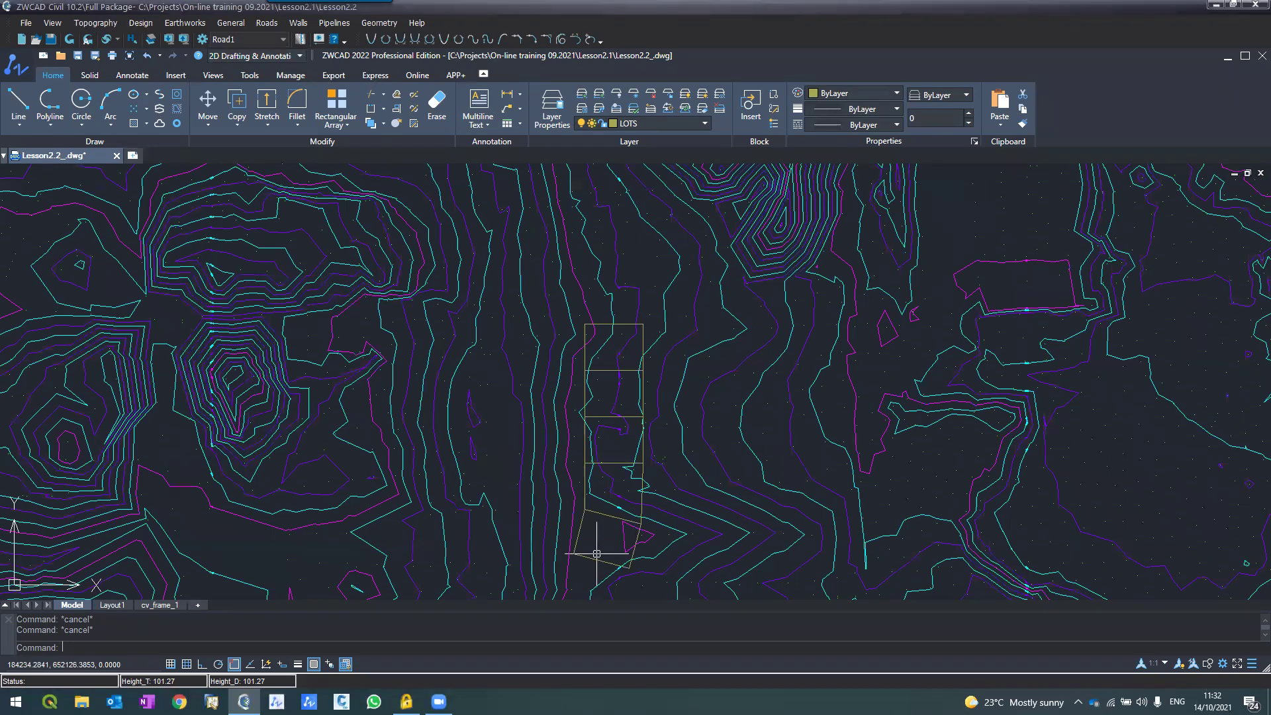
pyautogui.scroll(4, 597, 554)
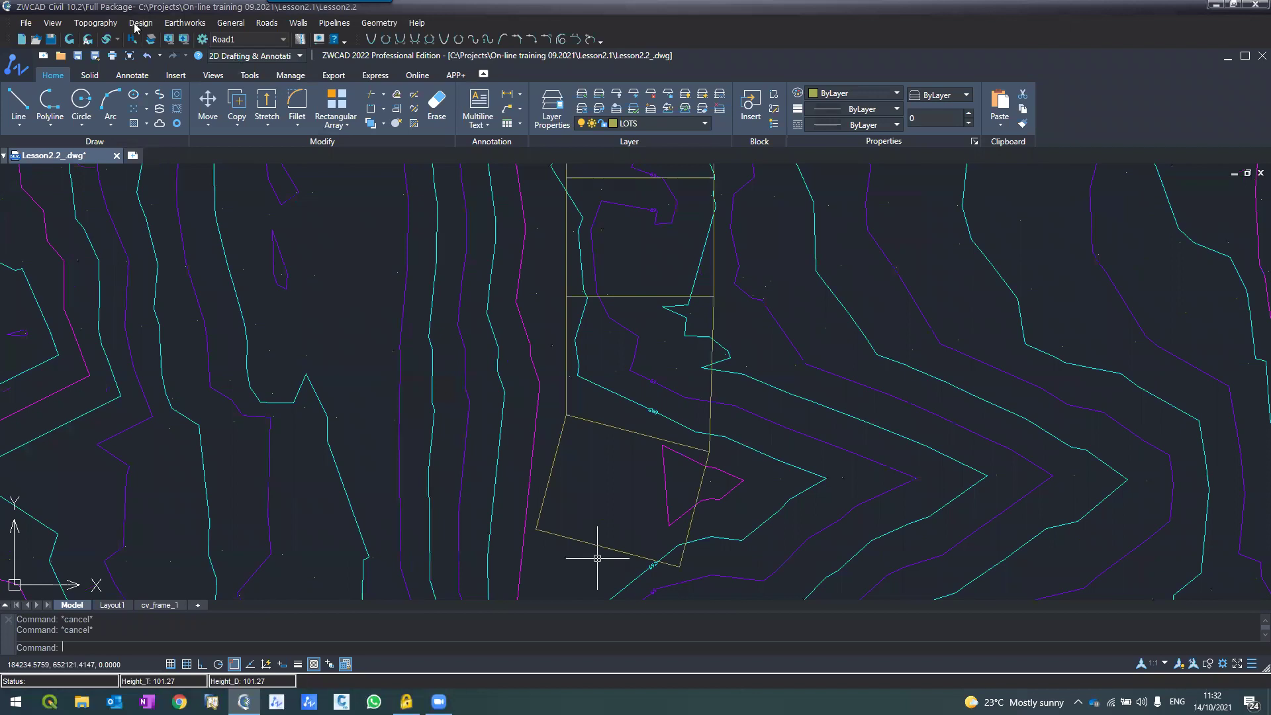
pyautogui.scroll(-5, 588, 483)
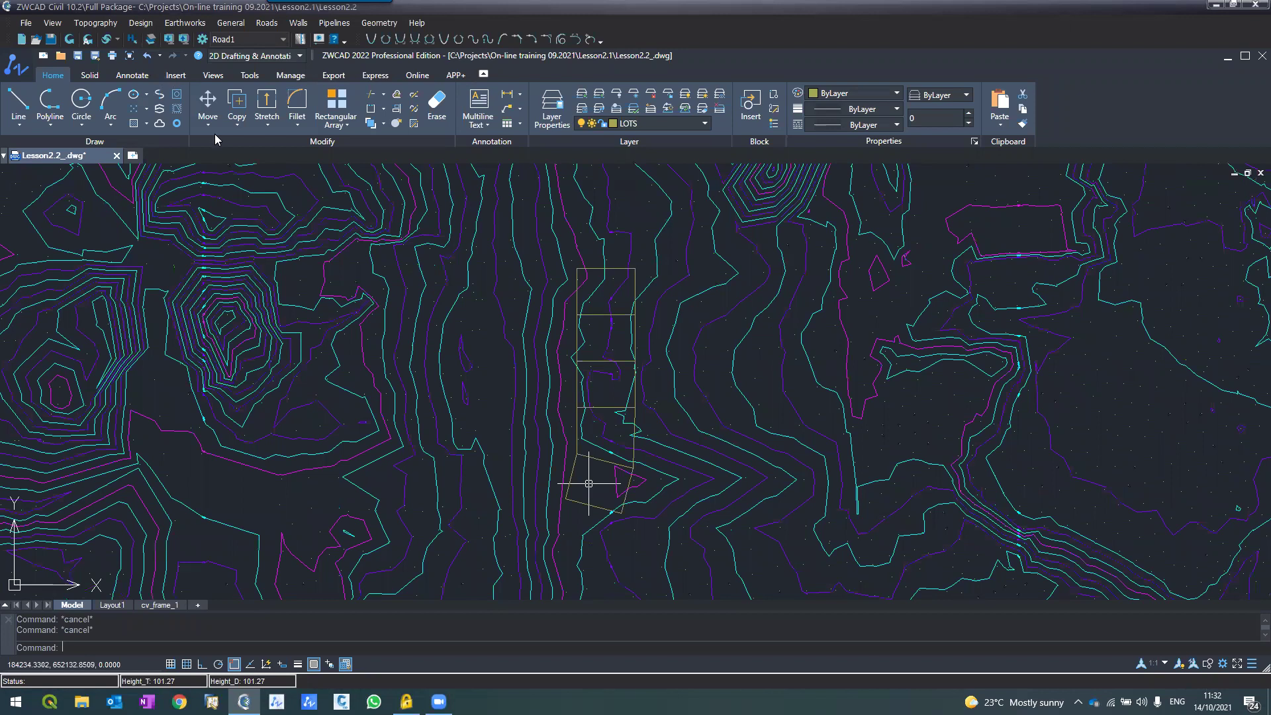
# View a terrain section along the lot column, from just below the rotated lot to above the top lot, then close it.
pyautogui.click(148, 25)
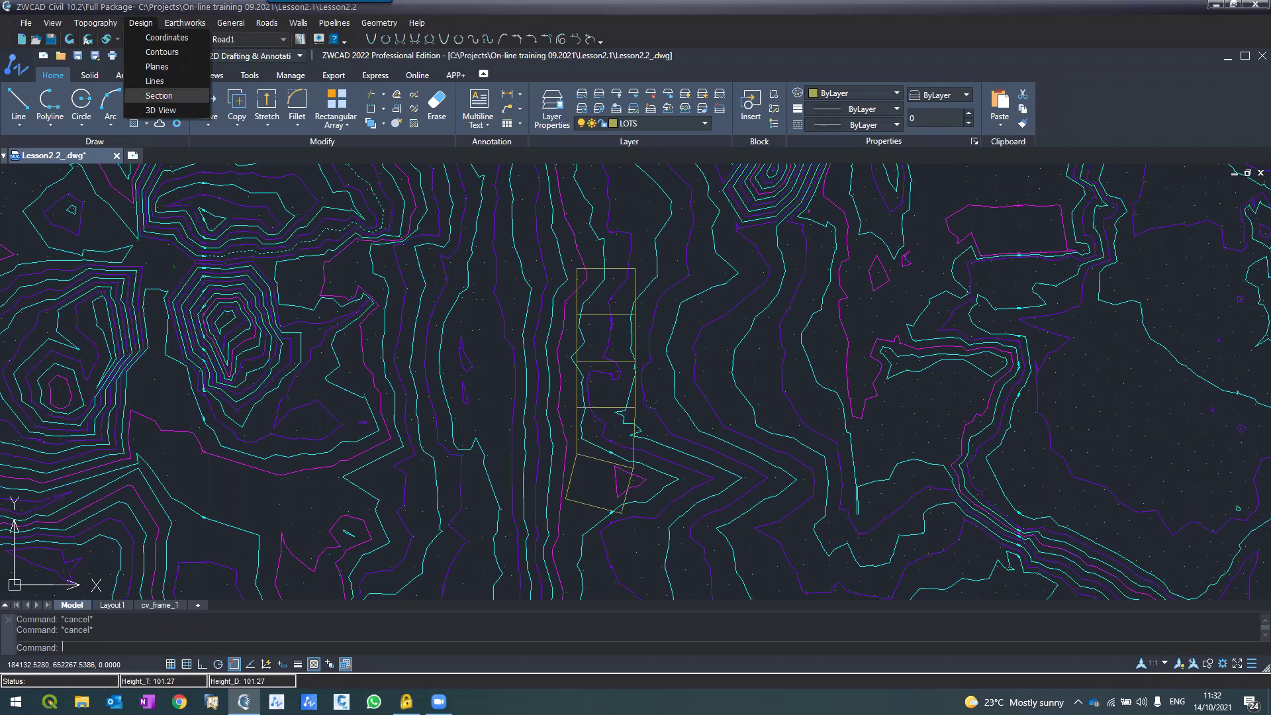
pyautogui.click(159, 95)
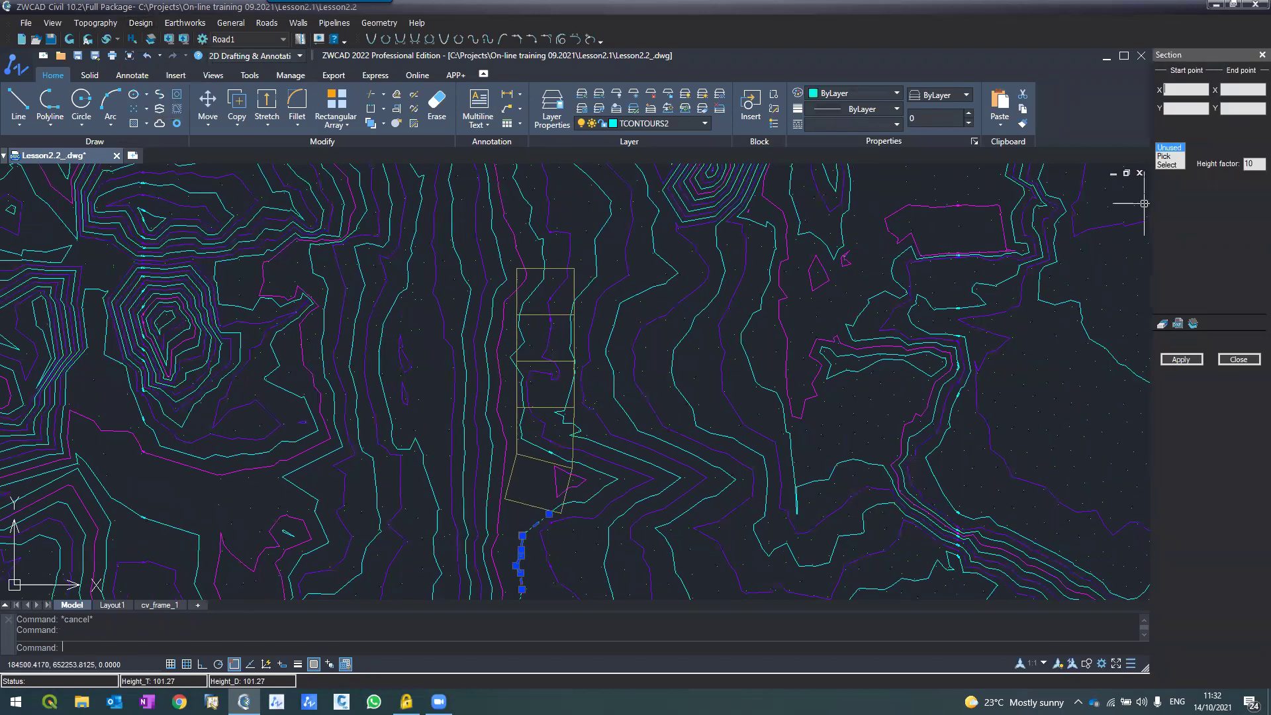
pyautogui.click(1163, 155)
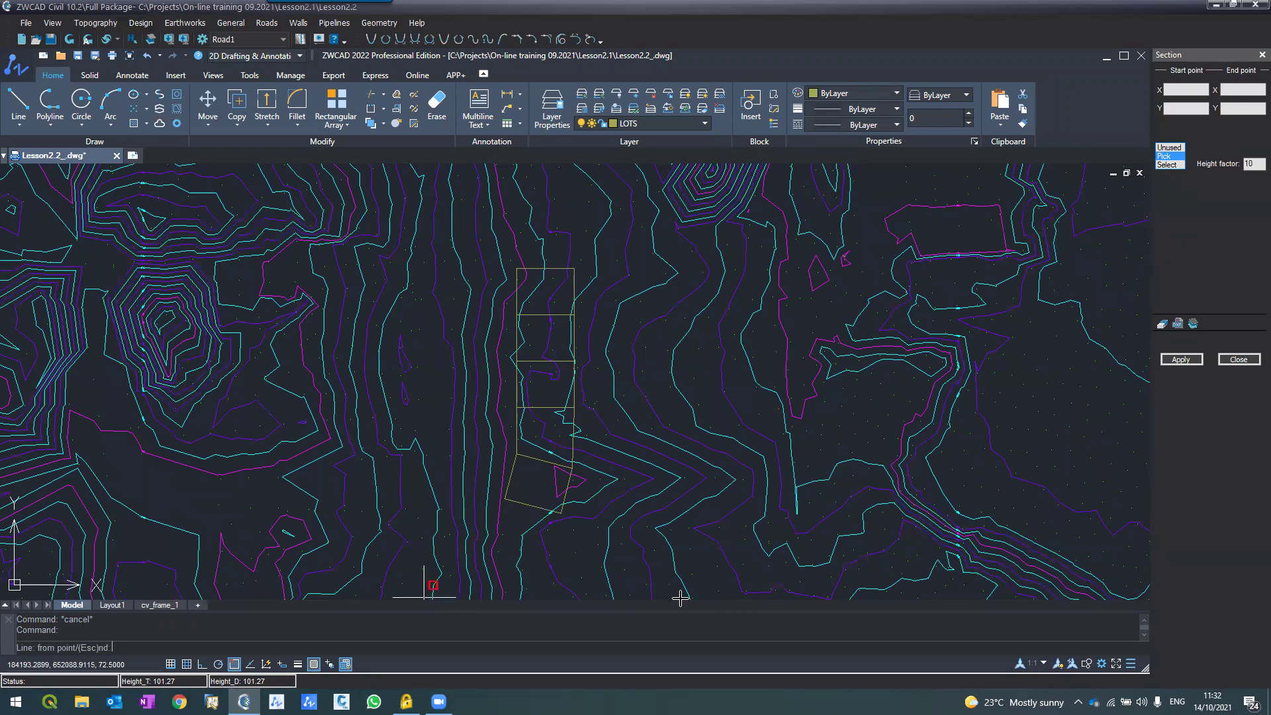
pyautogui.click(528, 515)
pyautogui.click(548, 242)
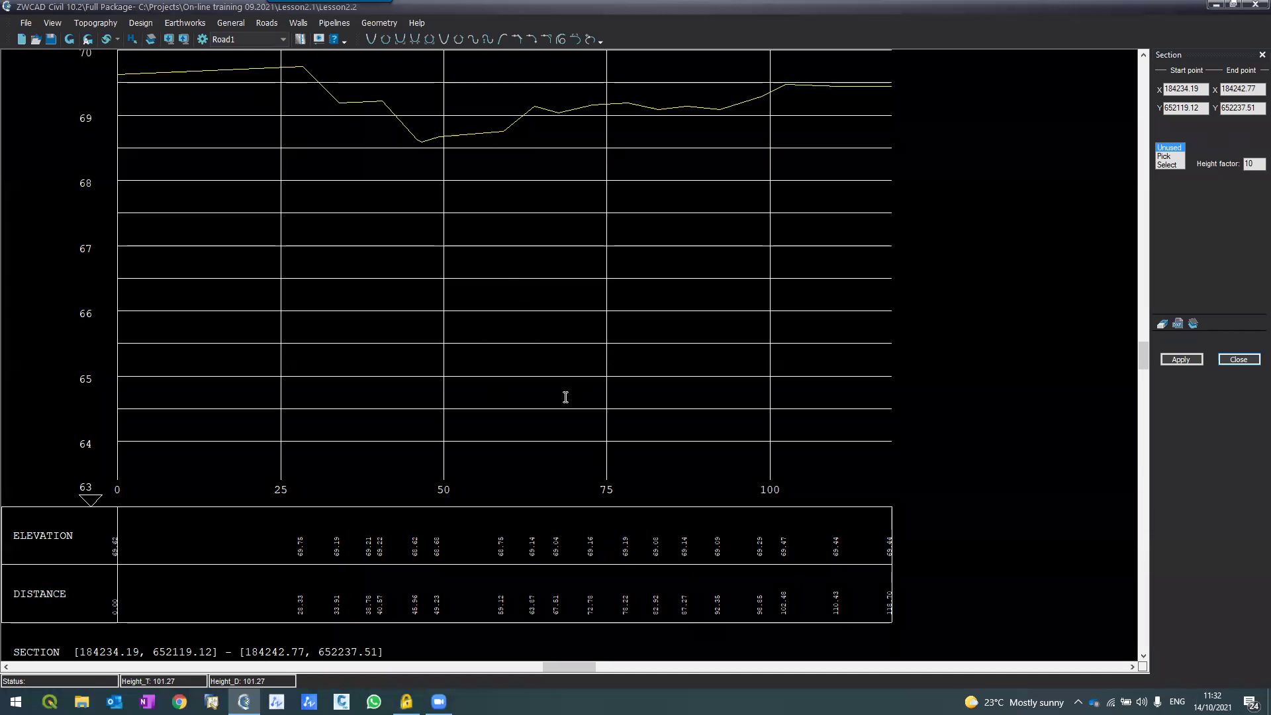
pyautogui.press('Escape')
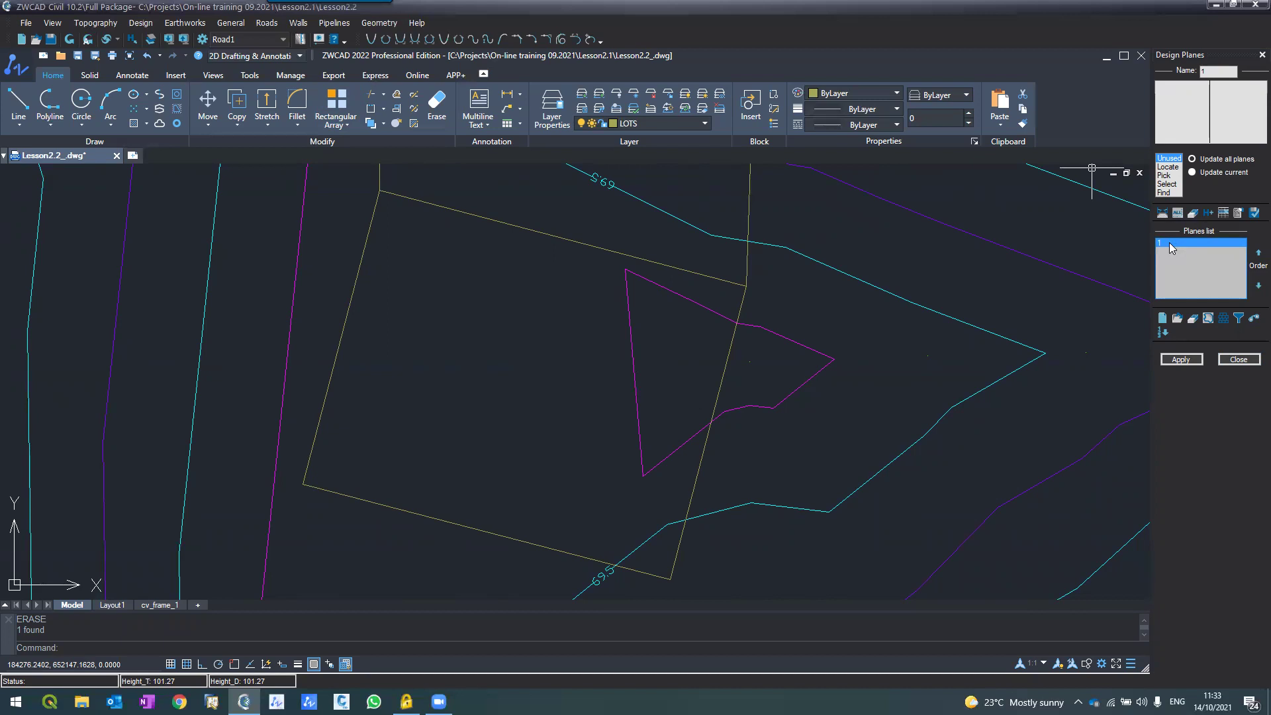
# Define design plane 1 in the planes list from the rotated lowest lot's outline.
pyautogui.click(641, 461)
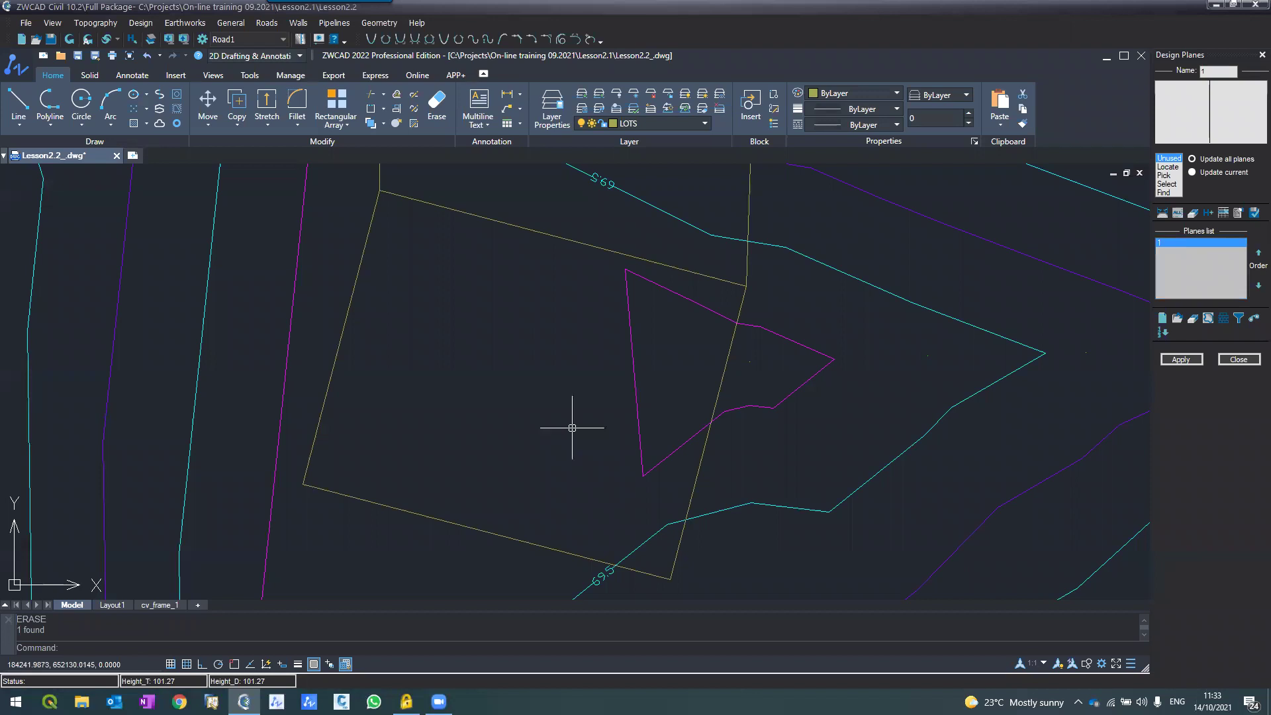
pyautogui.scroll(-10, 564, 386)
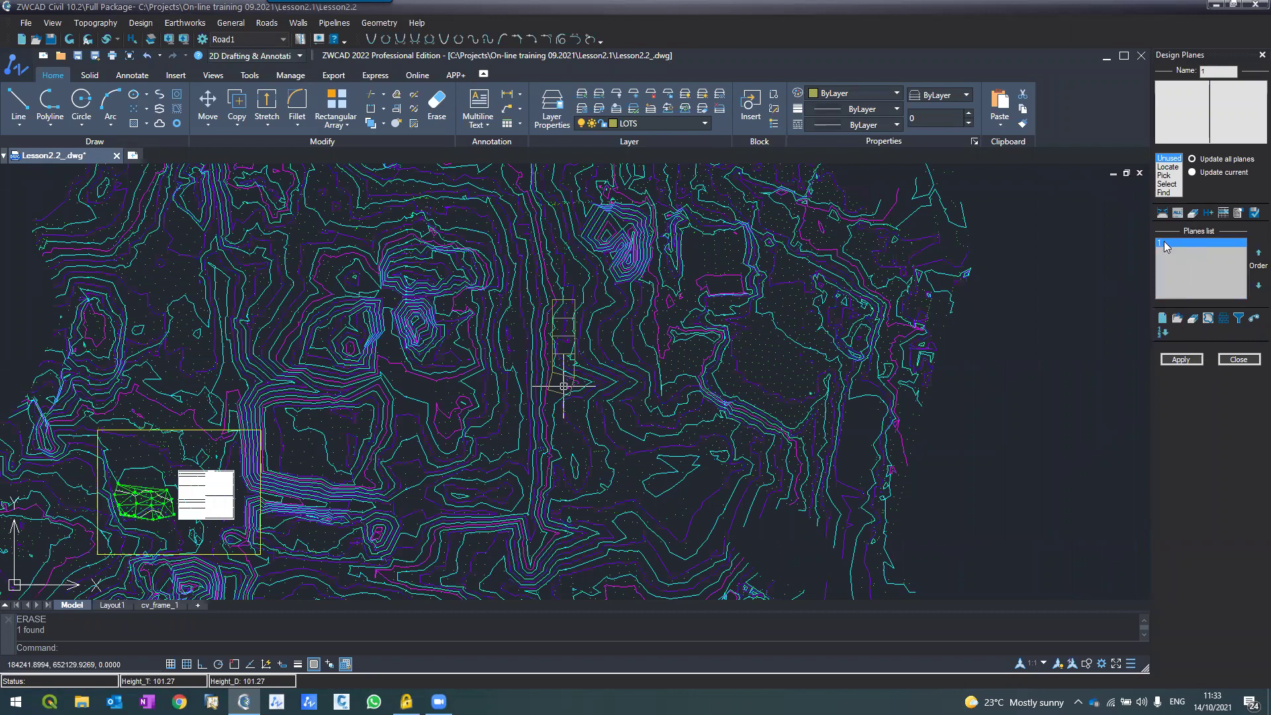
pyautogui.scroll(6, 564, 386)
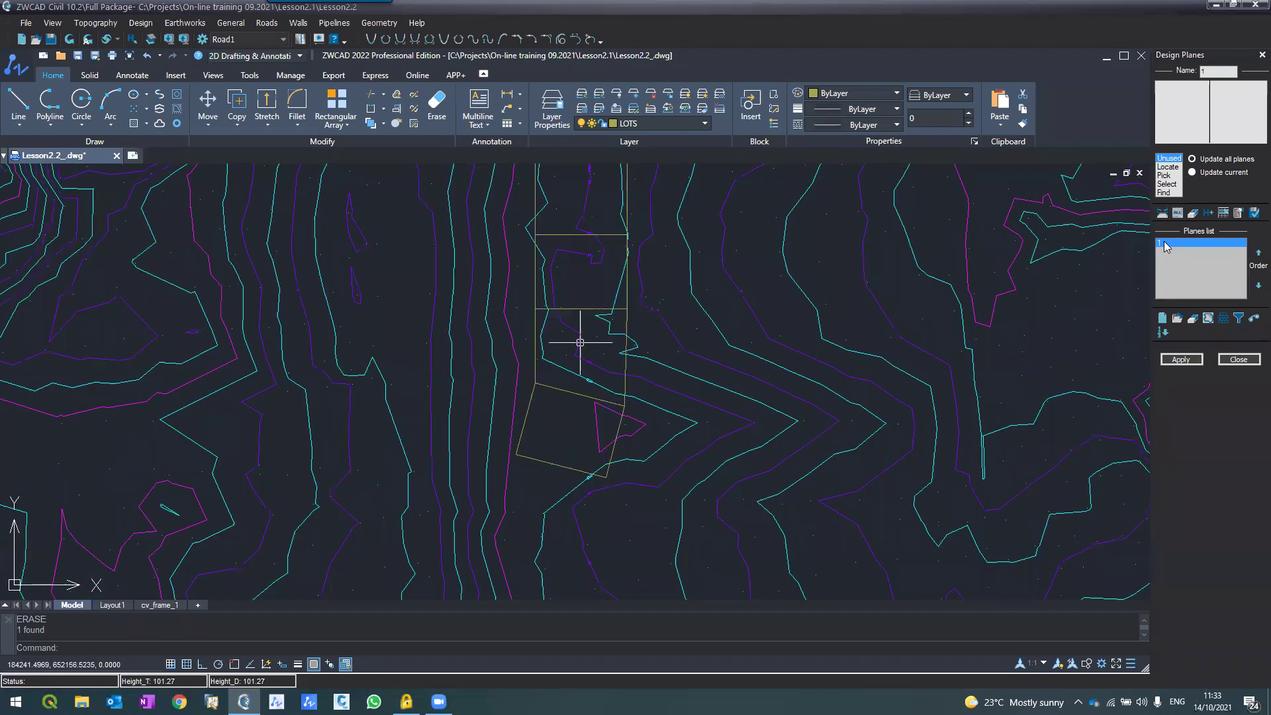
pyautogui.click(1166, 247)
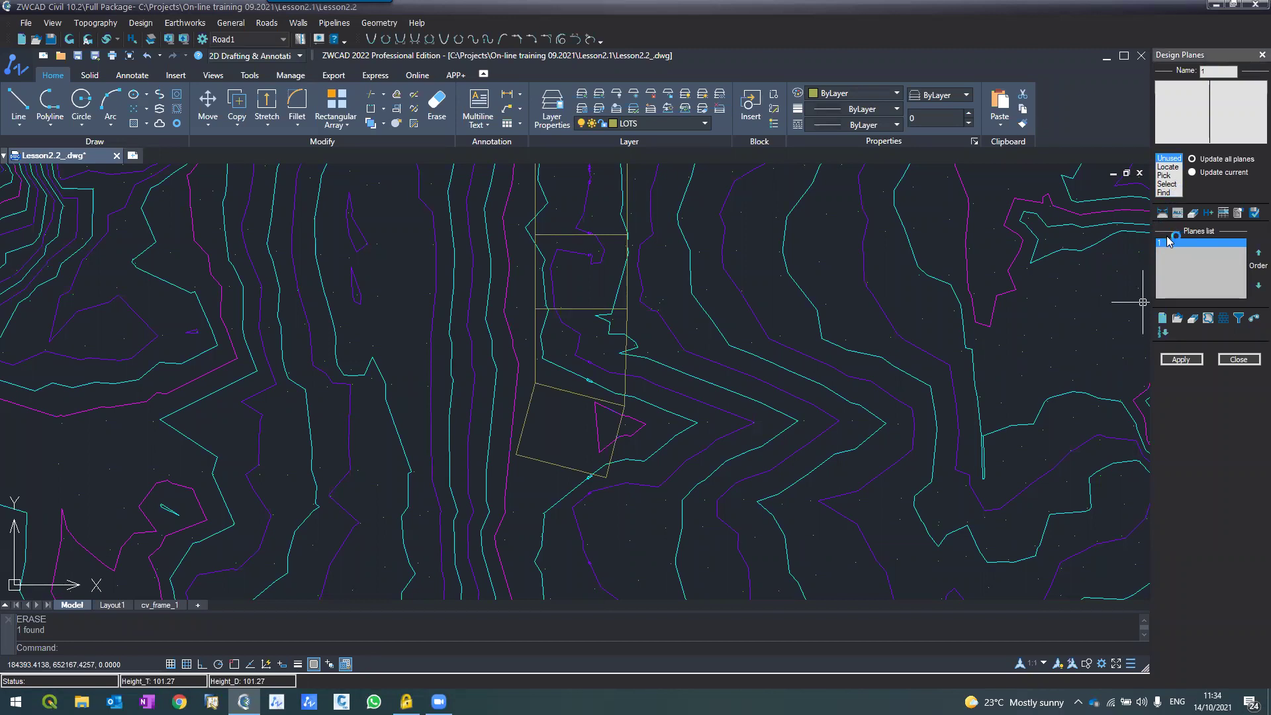
pyautogui.click(1166, 184)
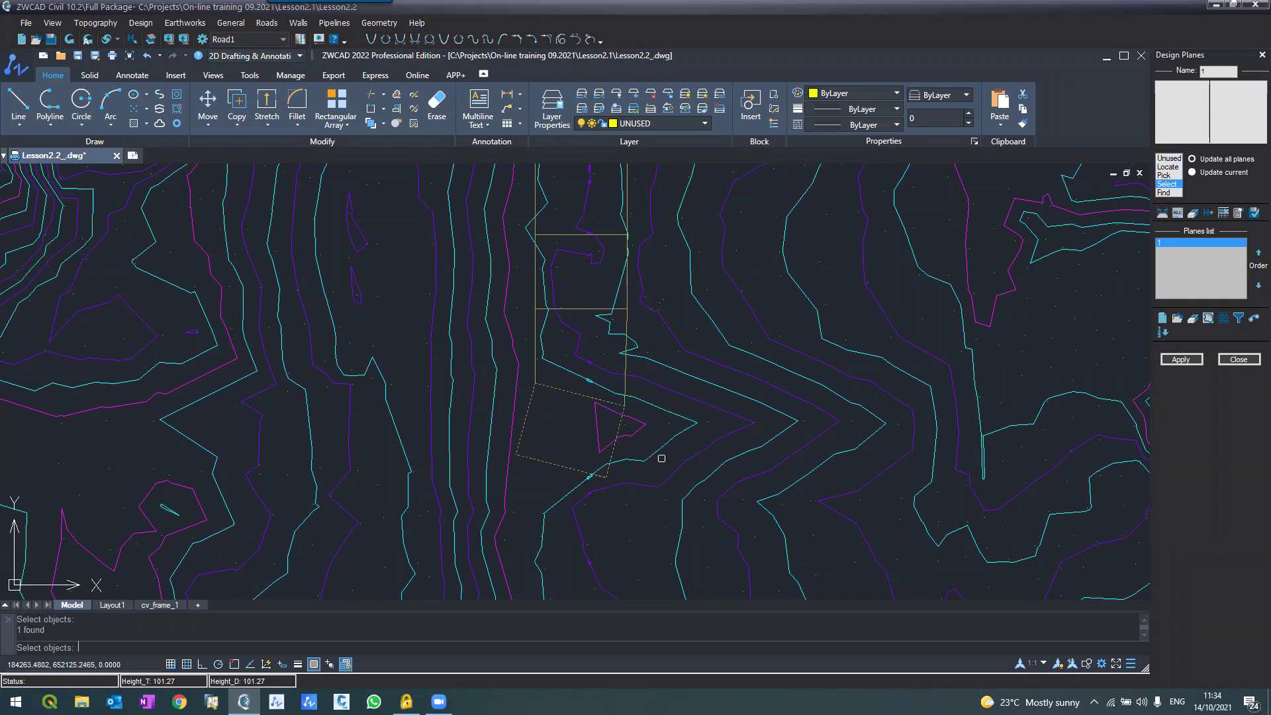
pyautogui.press('Return')
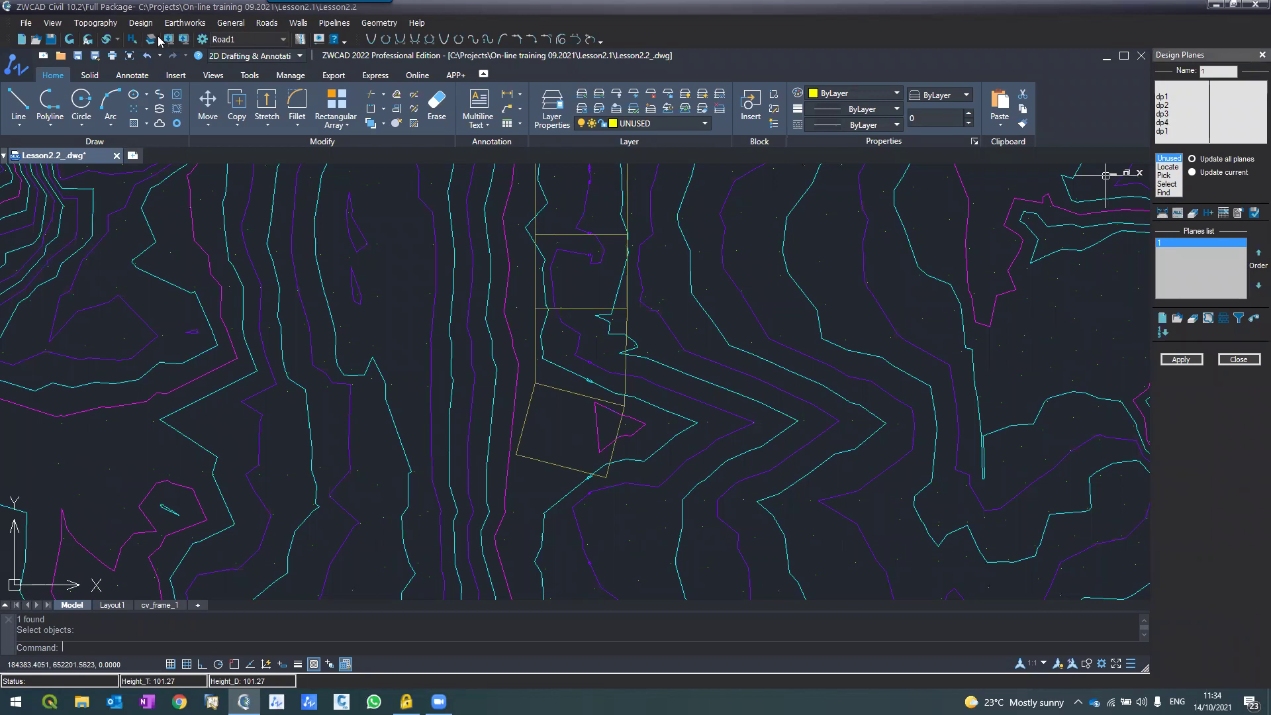
# Show the design coordinates and apply design plane 1 to the drawing, checking the plane and point named in the report.
pyautogui.click(135, 27)
pyautogui.click(148, 56)
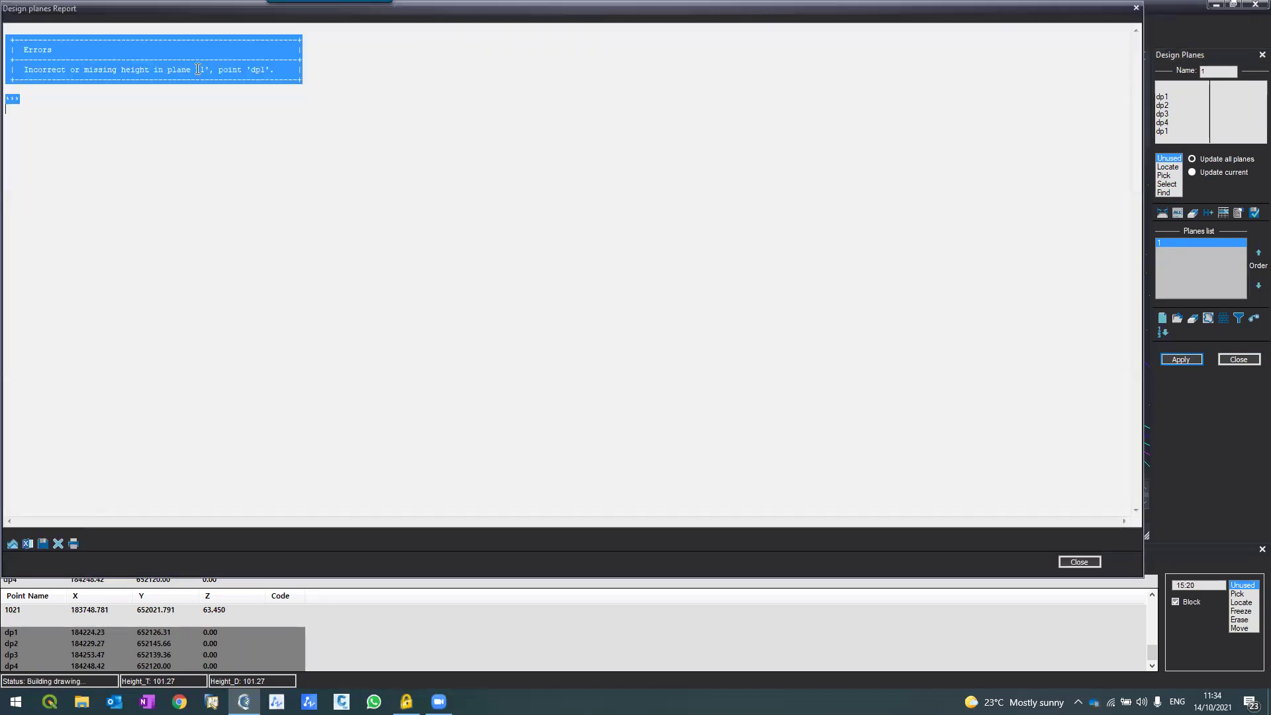
pyautogui.doubleClick(203, 69)
pyautogui.doubleClick(254, 70)
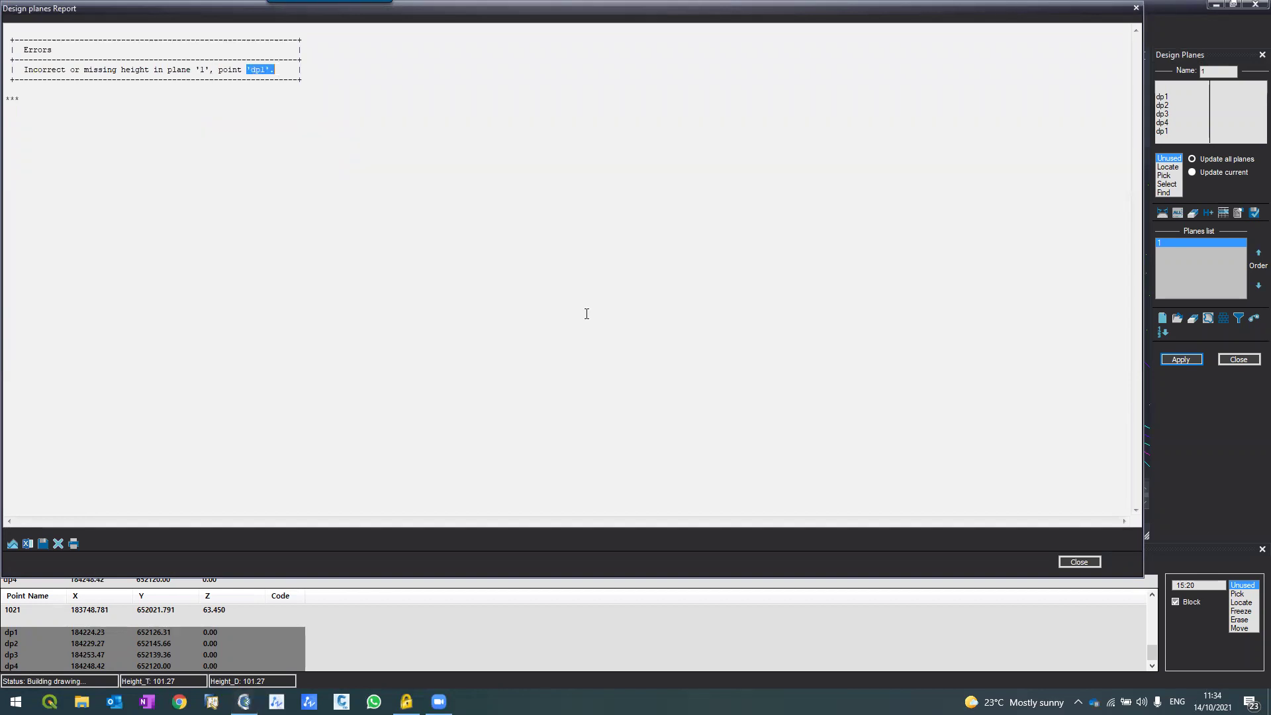
pyautogui.click(1074, 562)
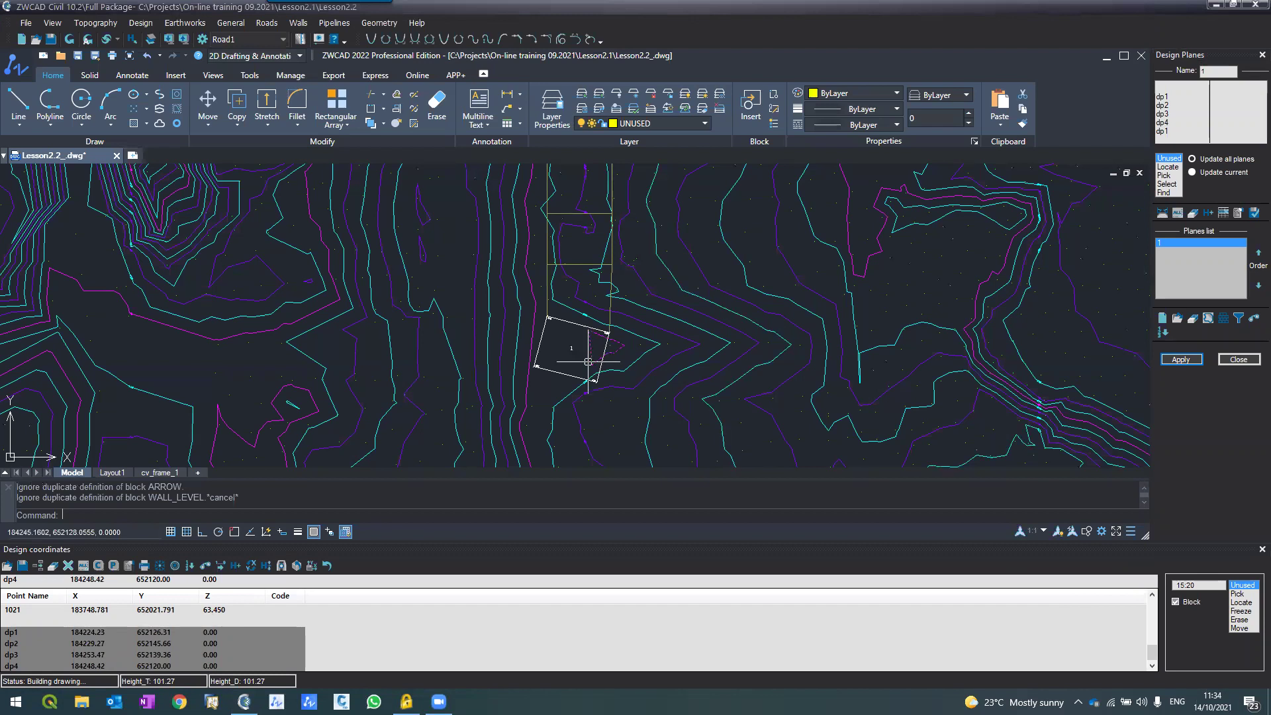
pyautogui.scroll(8, 587, 361)
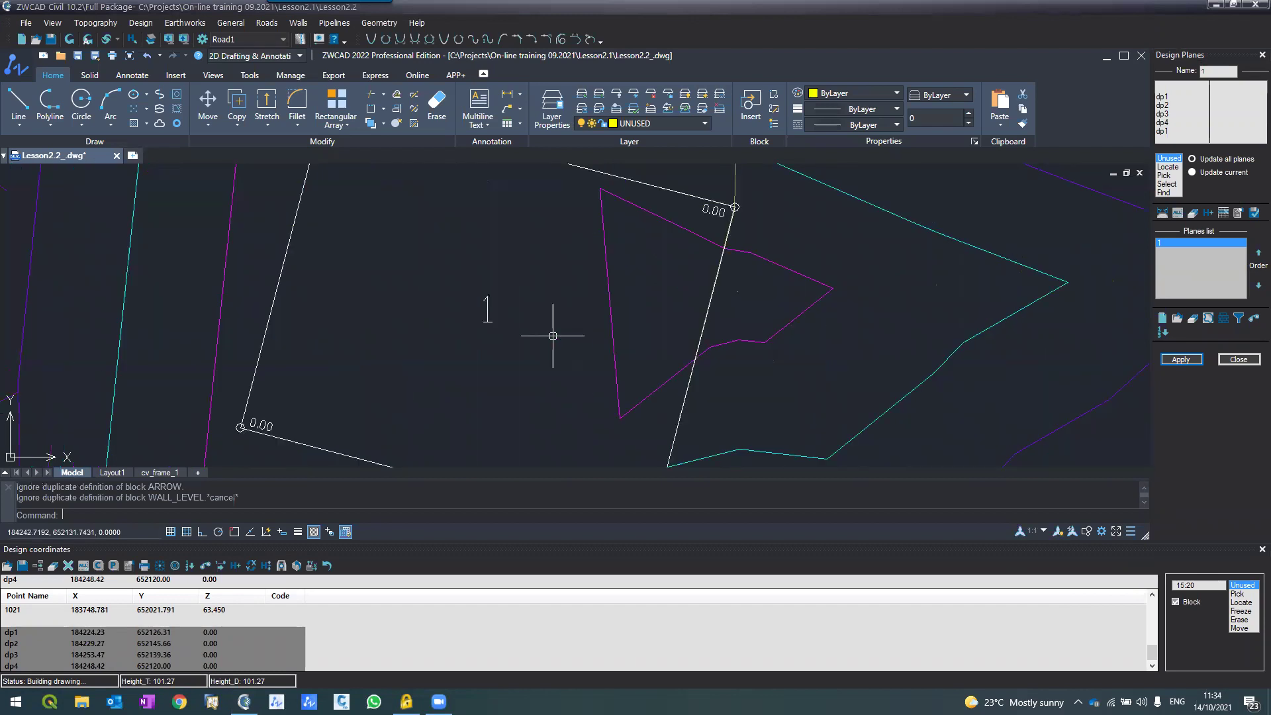
# Regenerate the drawing so the point circles at design plane 1's corners display smoothly.
pyautogui.moveTo(478, 280); pyautogui.dragTo(471, 270, button='middle')
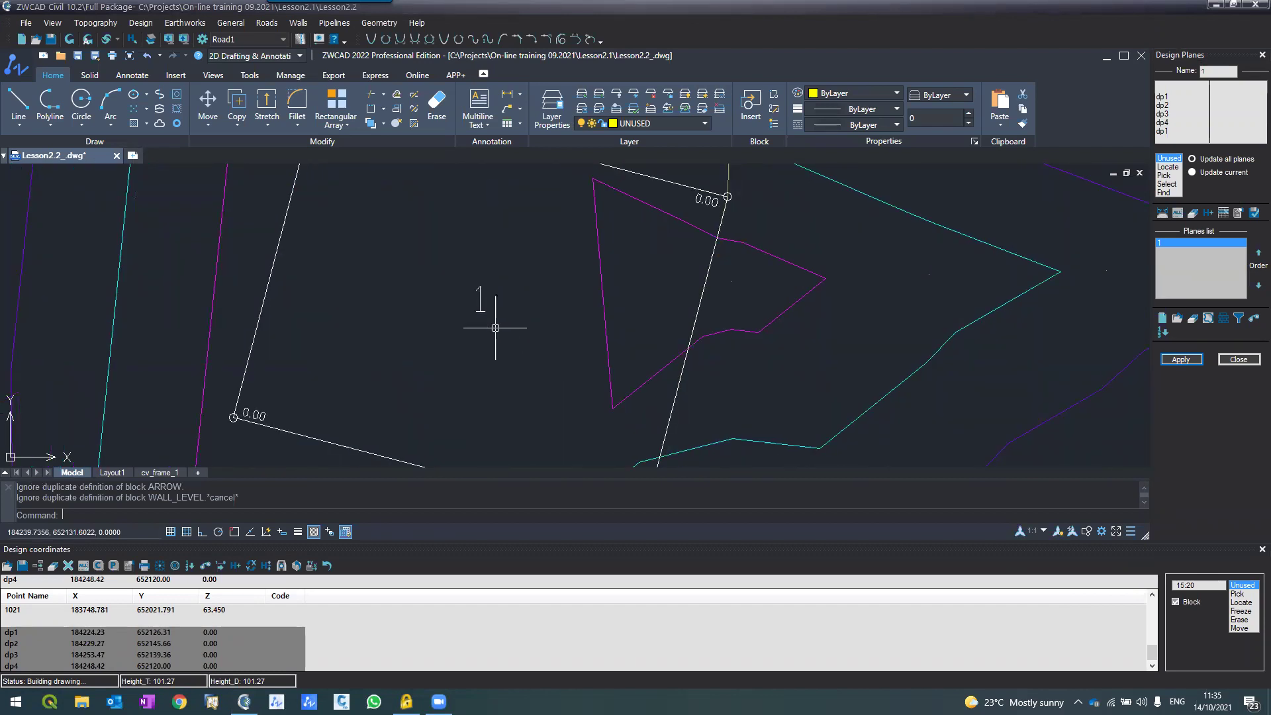
pyautogui.scroll(-2, 495, 328)
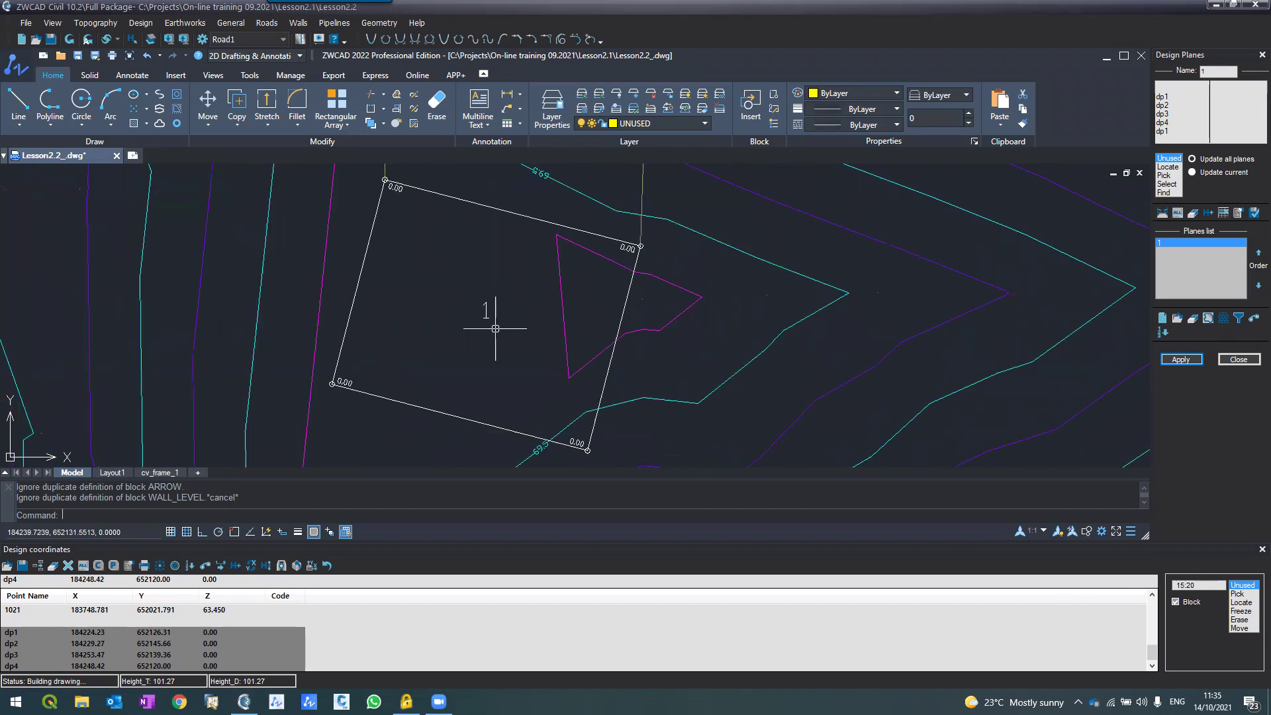
pyautogui.scroll(2, 386, 183)
pyautogui.moveTo(563, 430); pyautogui.dragTo(616, 208, button='middle')
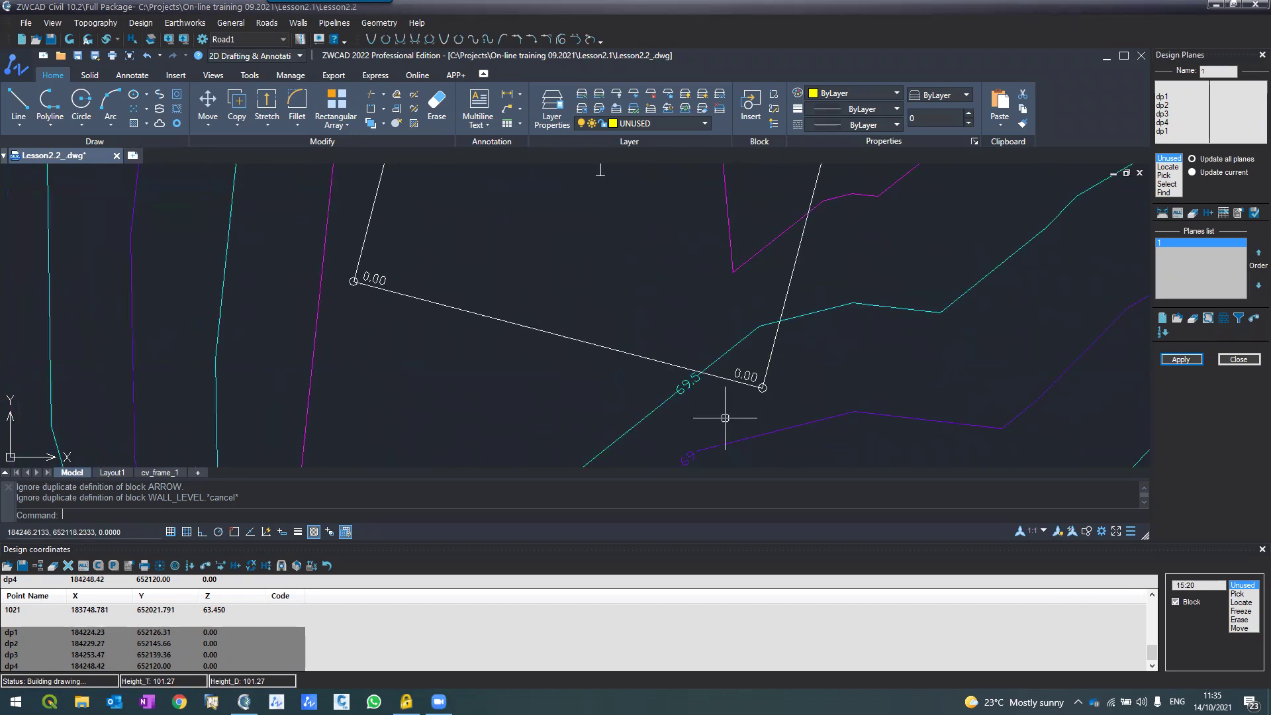
pyautogui.scroll(5, 350, 281)
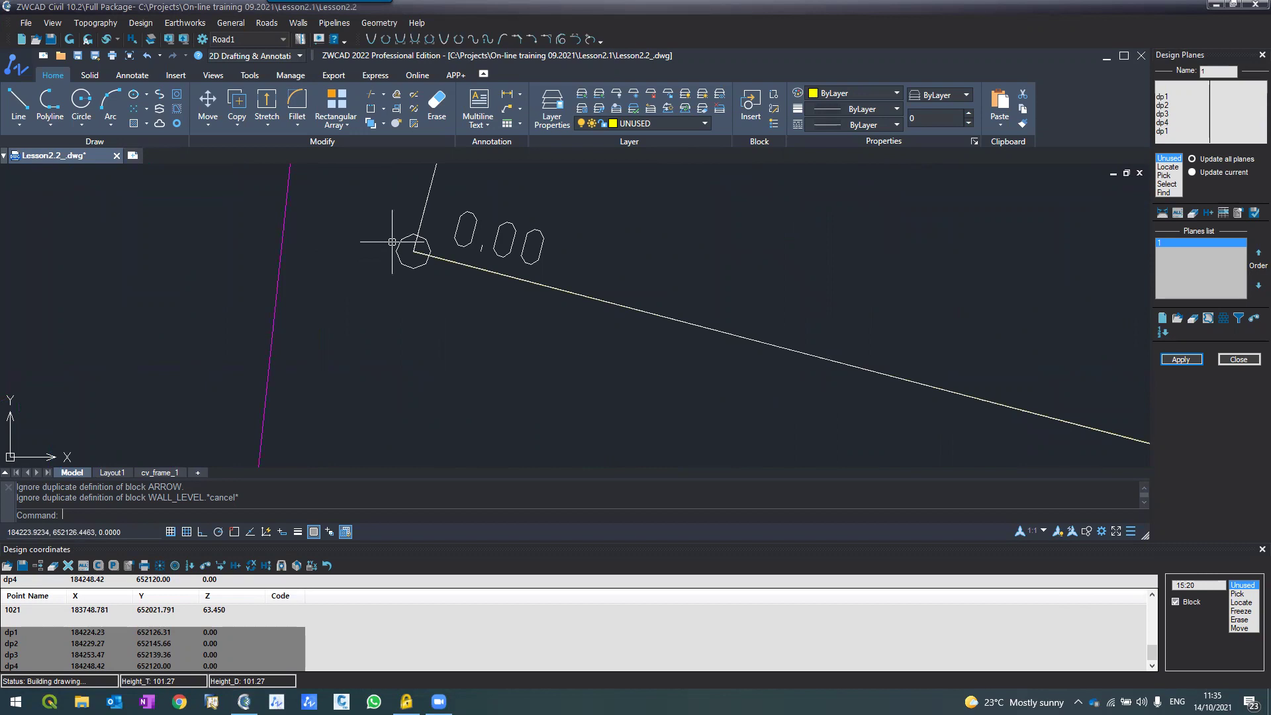
pyautogui.write('regen')
pyautogui.press('Return')
pyautogui.scroll(-3, 334, 336)
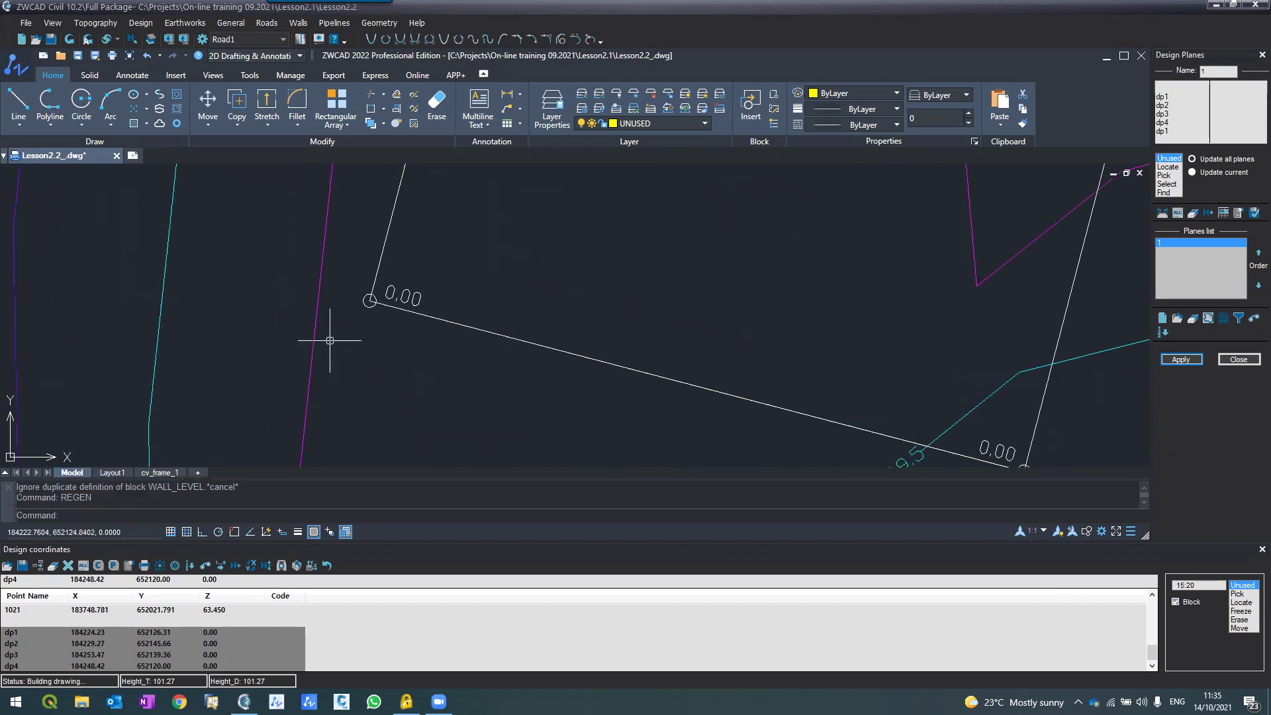
# Examine design plane 1's corners against the surrounding contours and their elevation labels to judge a suitable plane height.
pyautogui.scroll(-3, 330, 340)
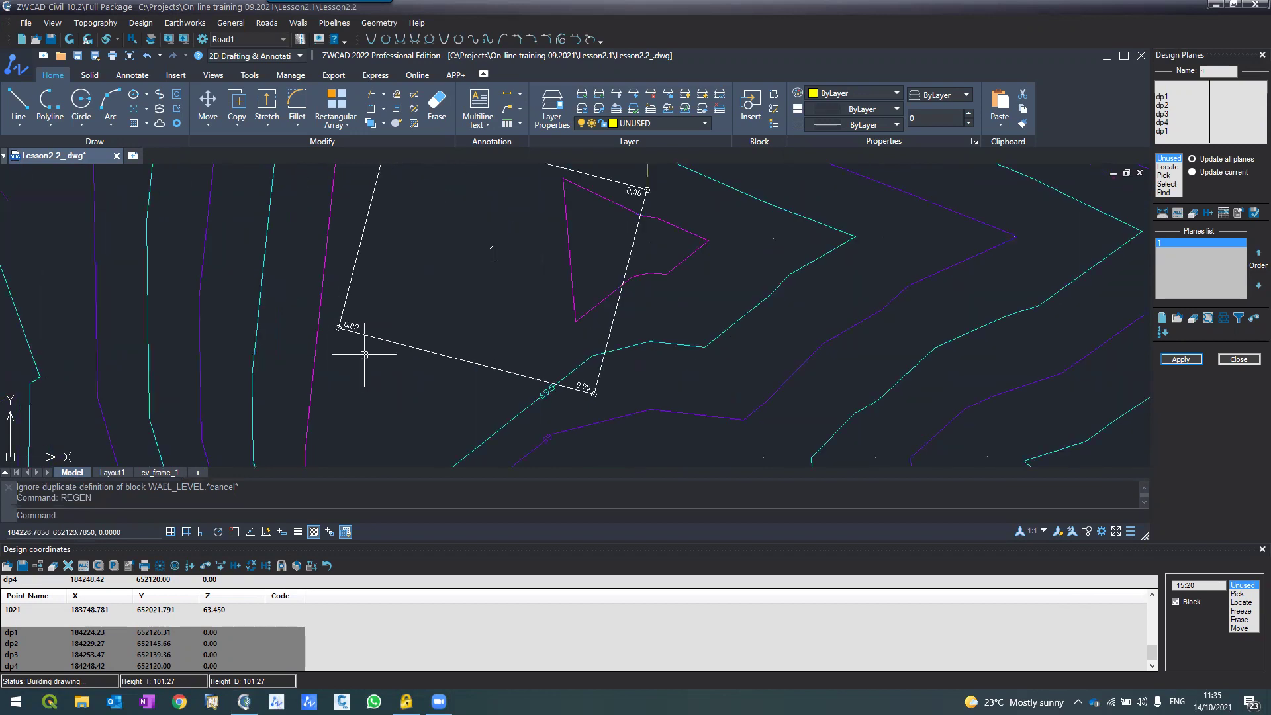
pyautogui.scroll(-2, 364, 354)
pyautogui.scroll(2, 399, 224)
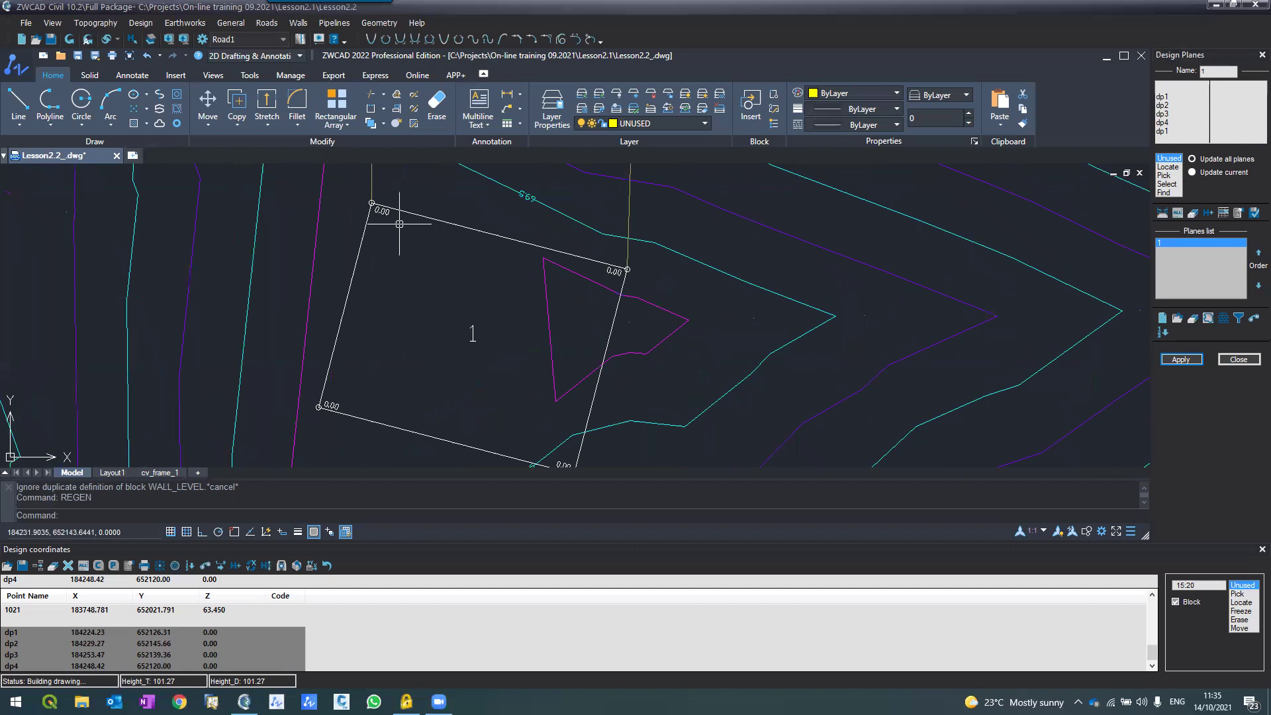
pyautogui.scroll(-3, 399, 224)
pyautogui.scroll(3, 418, 274)
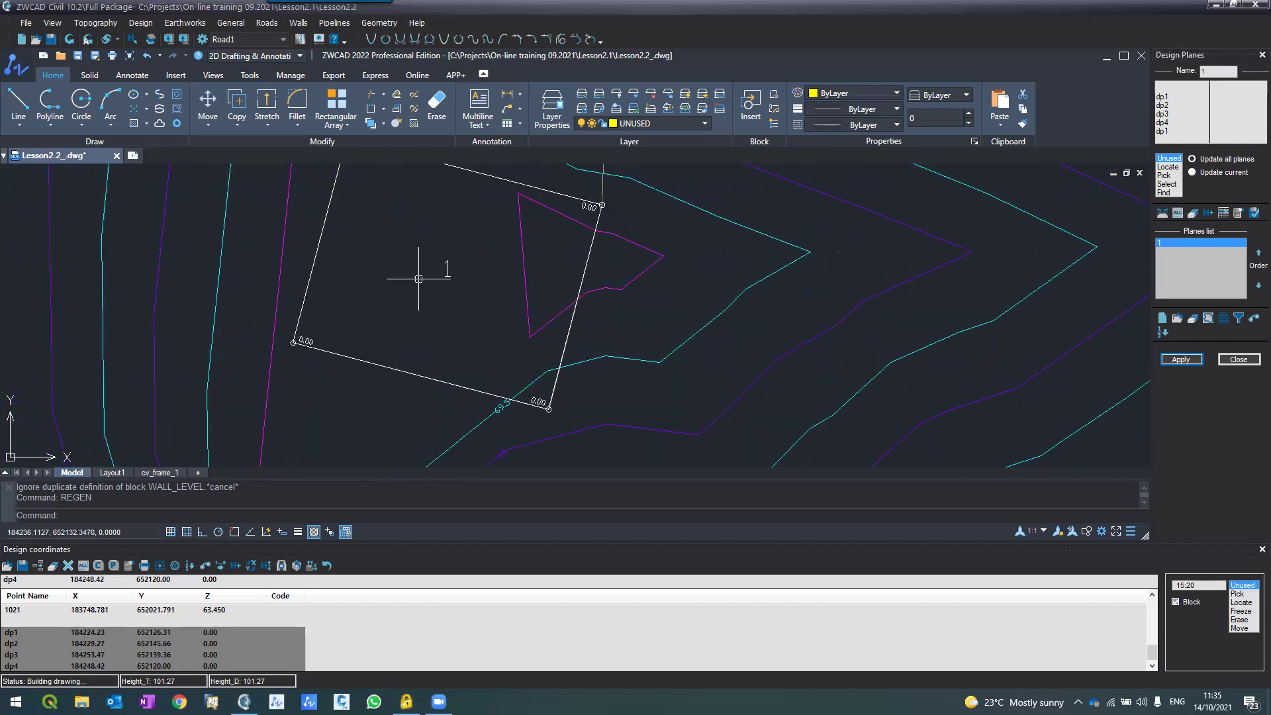
pyautogui.scroll(-2, 418, 279)
pyautogui.scroll(2, 405, 258)
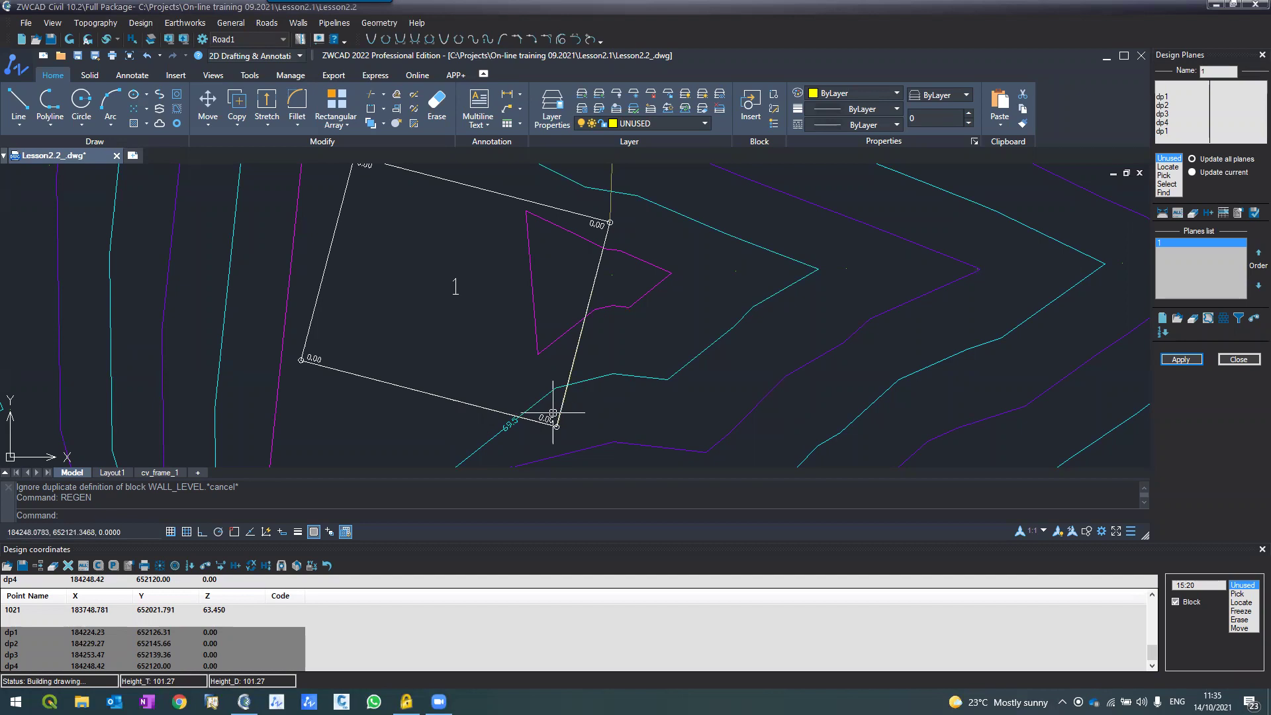
pyautogui.scroll(-2, 553, 413)
pyautogui.scroll(-2, 553, 415)
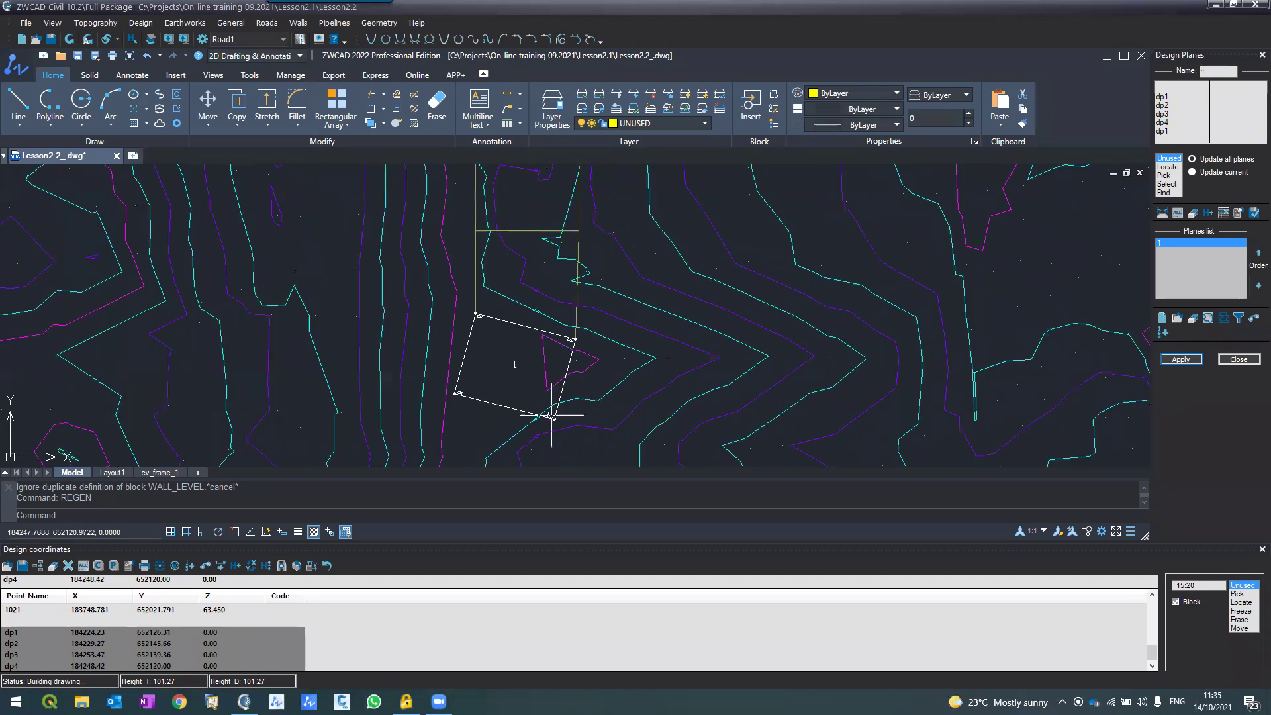
pyautogui.scroll(6, 542, 303)
pyautogui.scroll(-2, 529, 187)
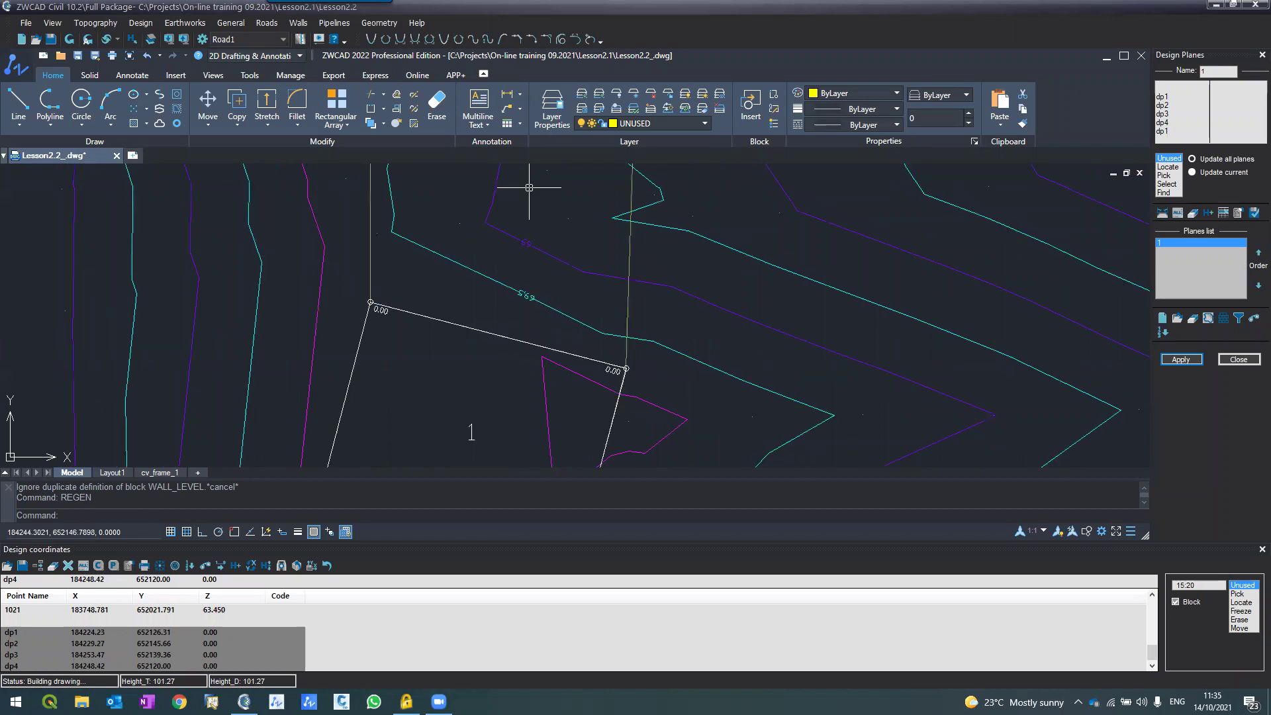
pyautogui.moveTo(548, 399); pyautogui.dragTo(543, 325, button='middle')
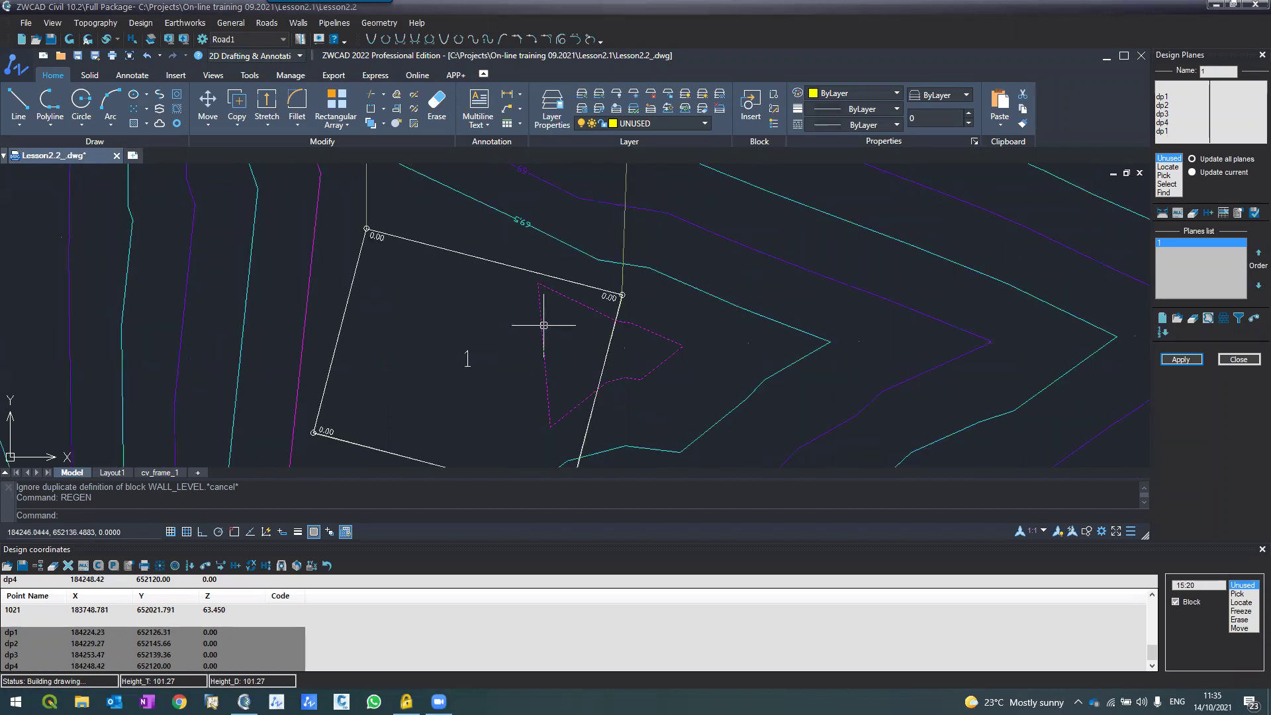
pyautogui.scroll(-2, 544, 325)
pyautogui.scroll(2, 540, 324)
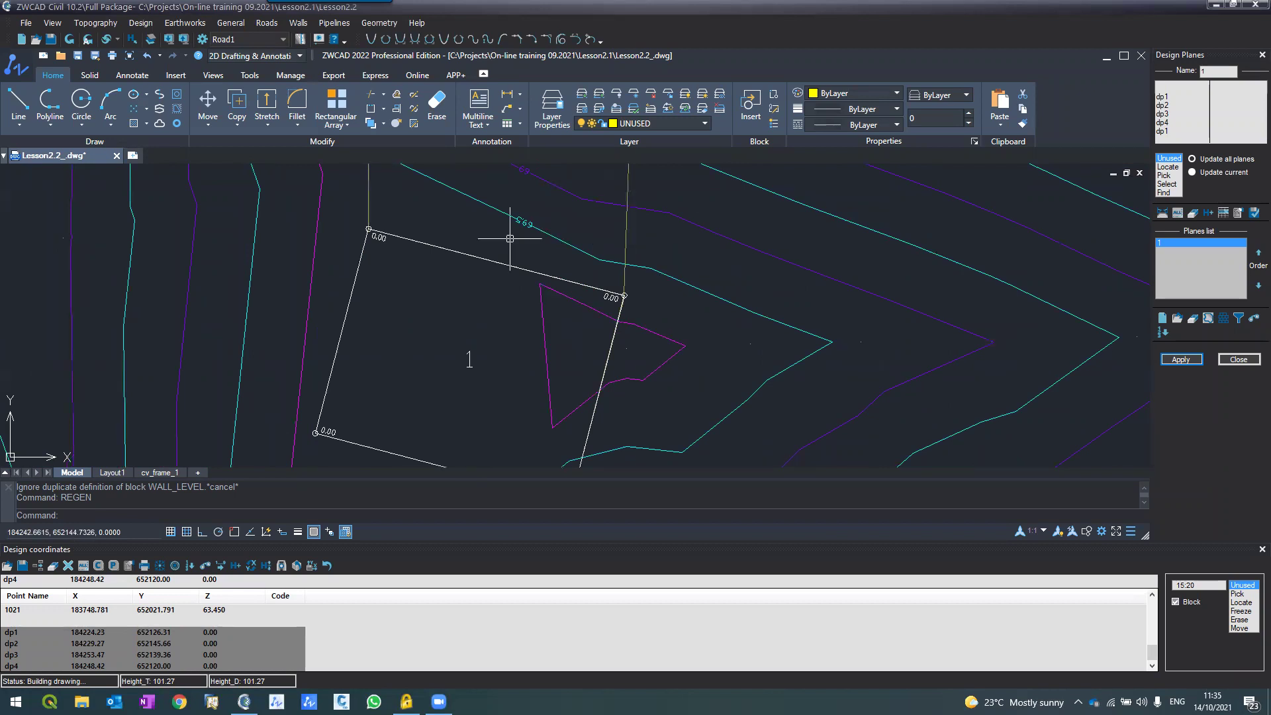
pyautogui.scroll(-2, 523, 297)
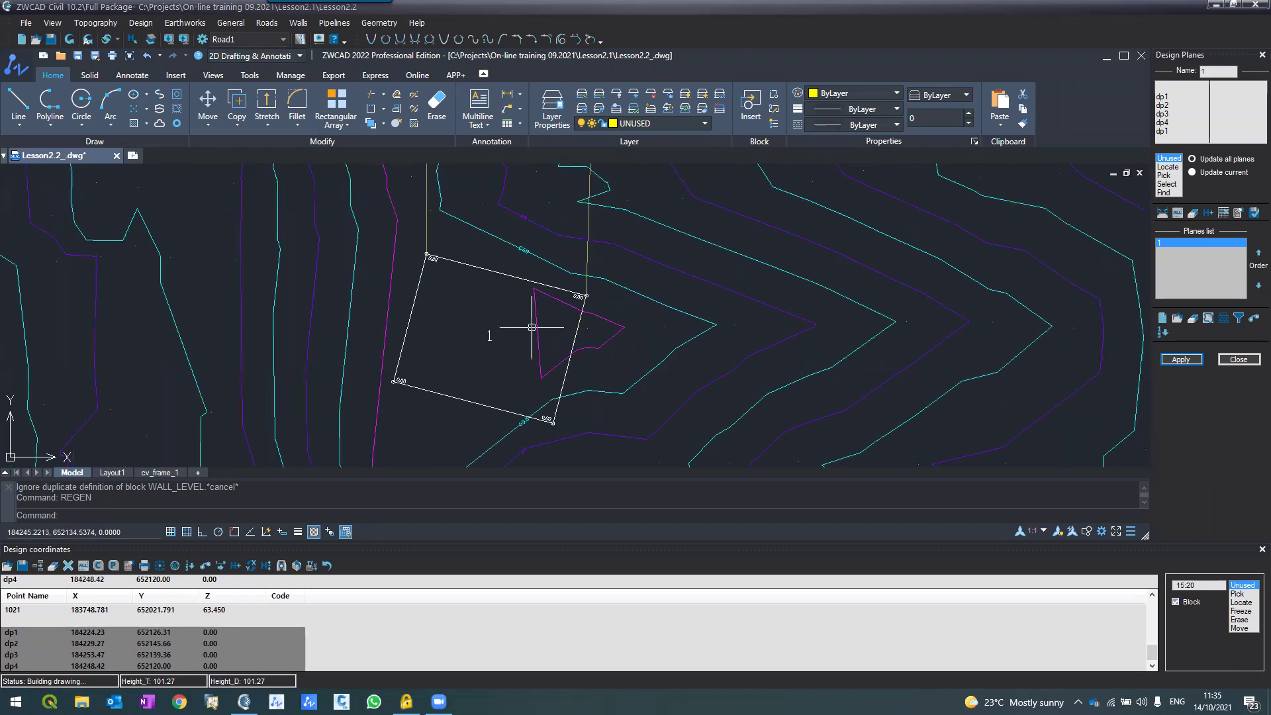
pyautogui.scroll(3, 560, 240)
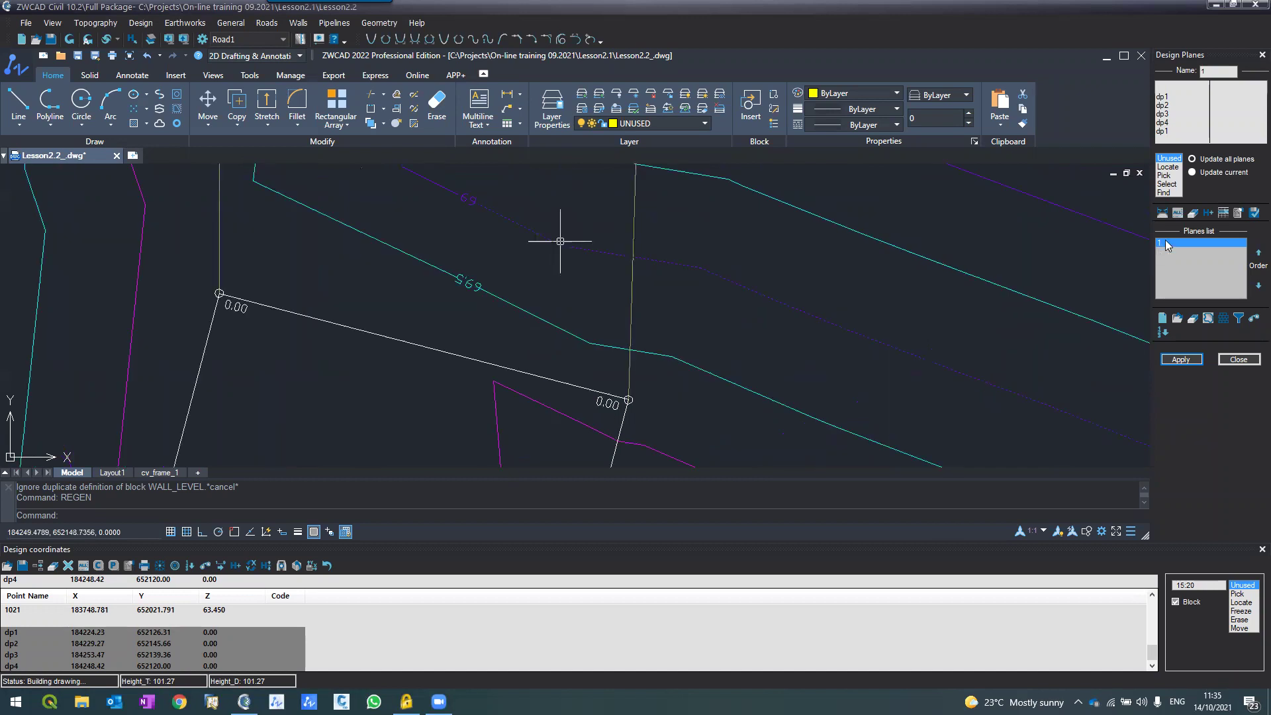
# Assign a height of 69.5 to design plane 1.
pyautogui.click(1193, 212)
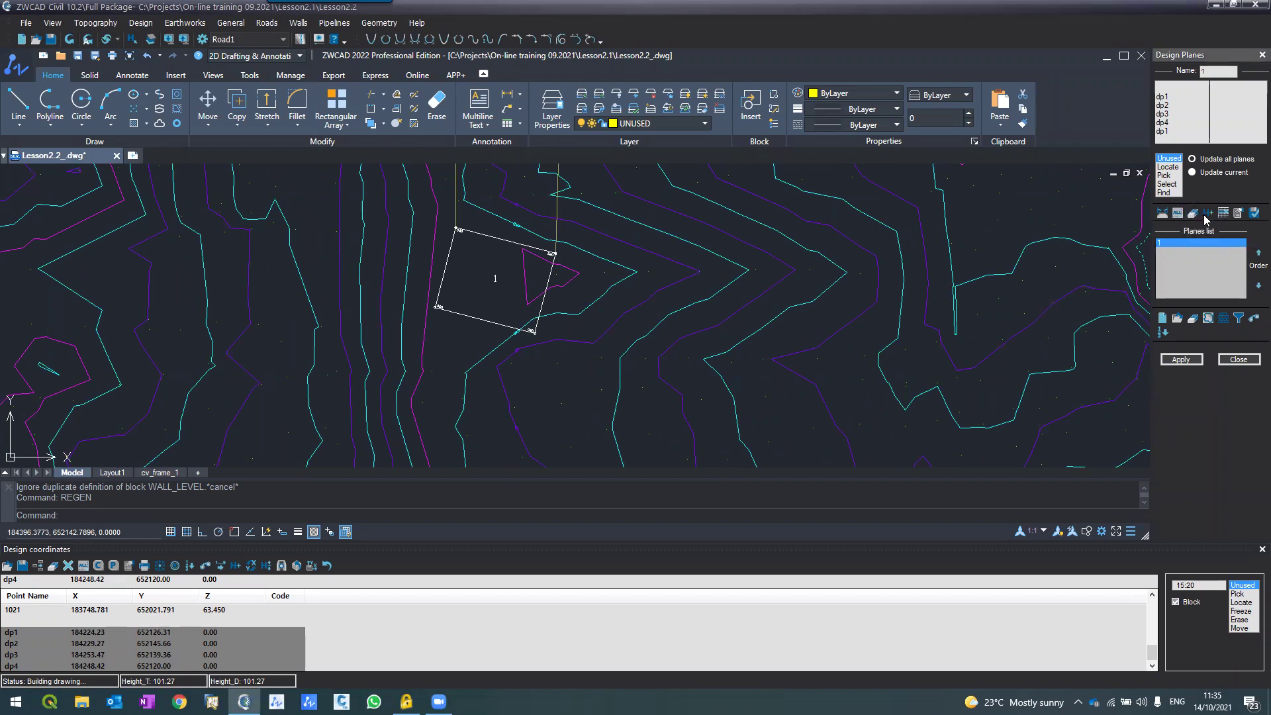
pyautogui.click(1206, 212)
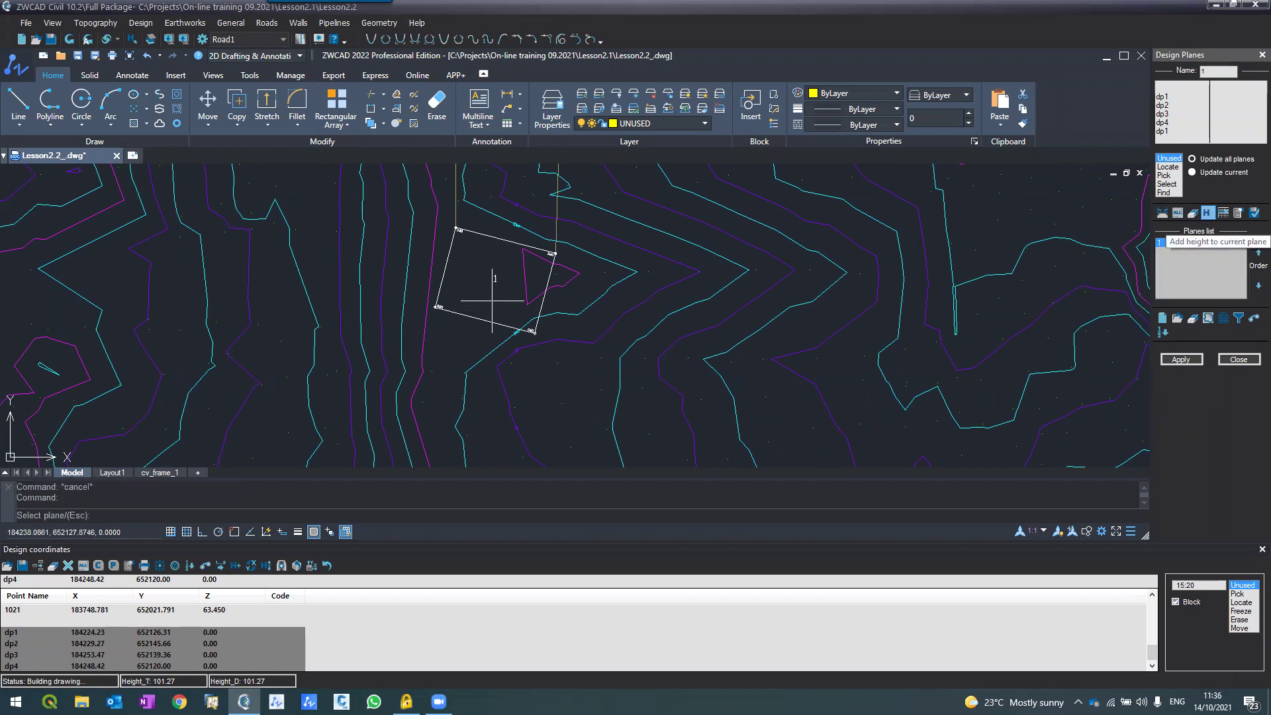
pyautogui.click(498, 276)
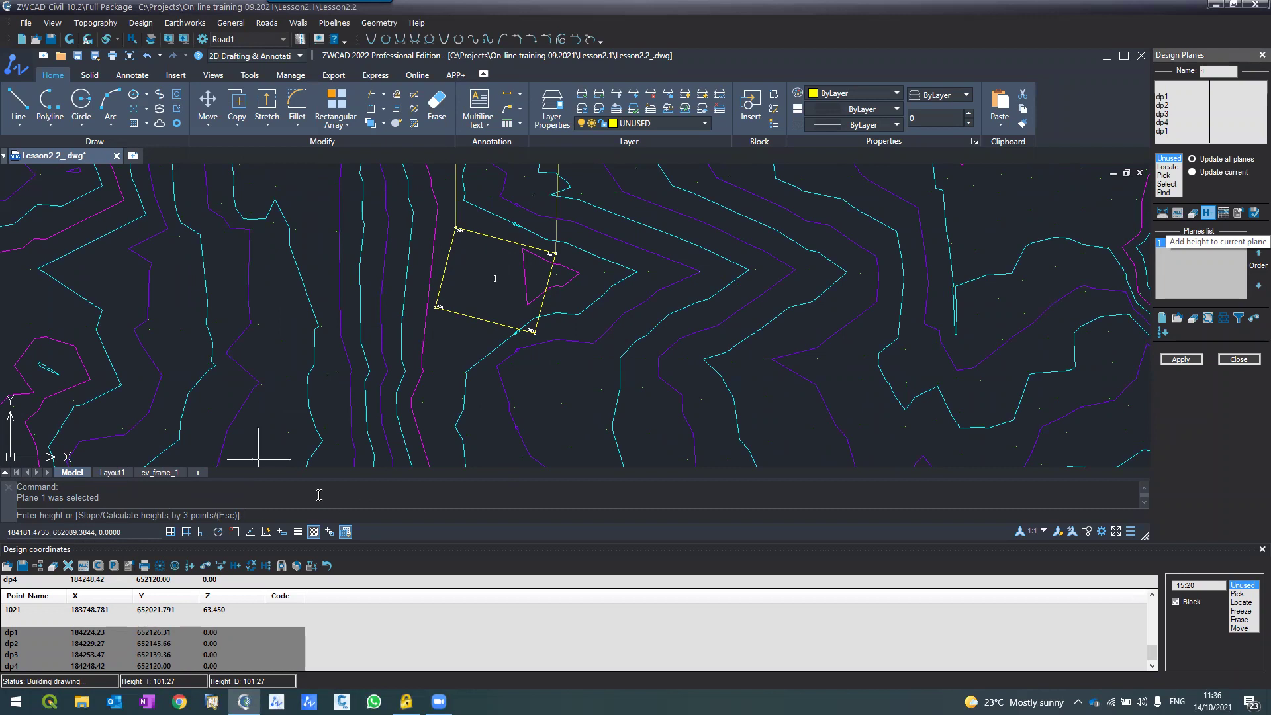
pyautogui.write('69.5')
pyautogui.press('Return')
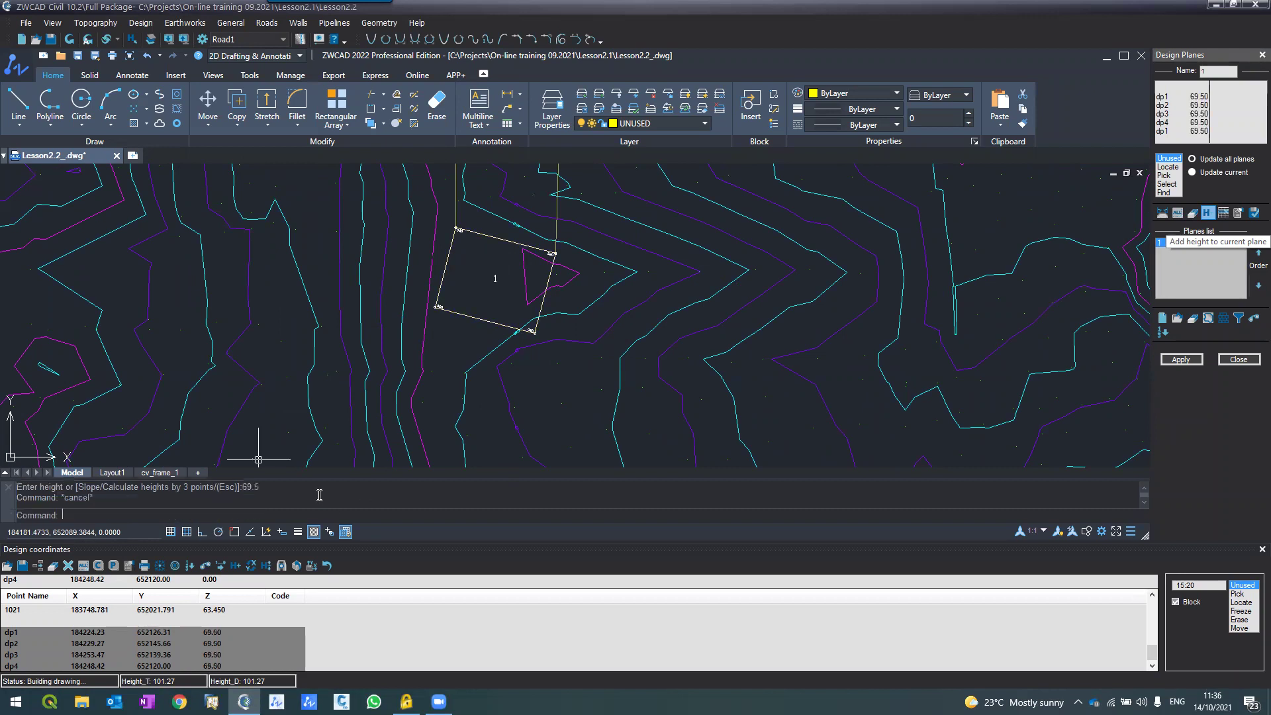
pyautogui.press('Escape')
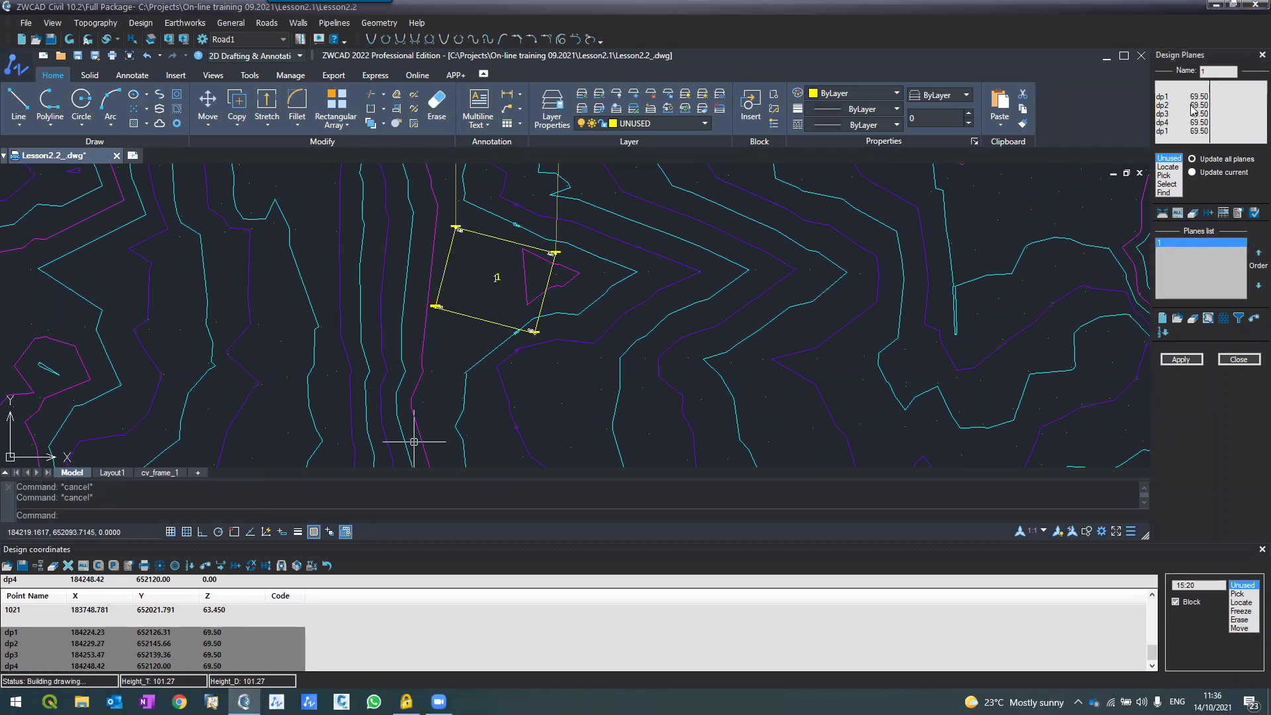
# Apply design plane 1's heights to the drawing and check the height labels at its corners.
pyautogui.click(1193, 113)
pyautogui.click(1194, 131)
pyautogui.click(1172, 360)
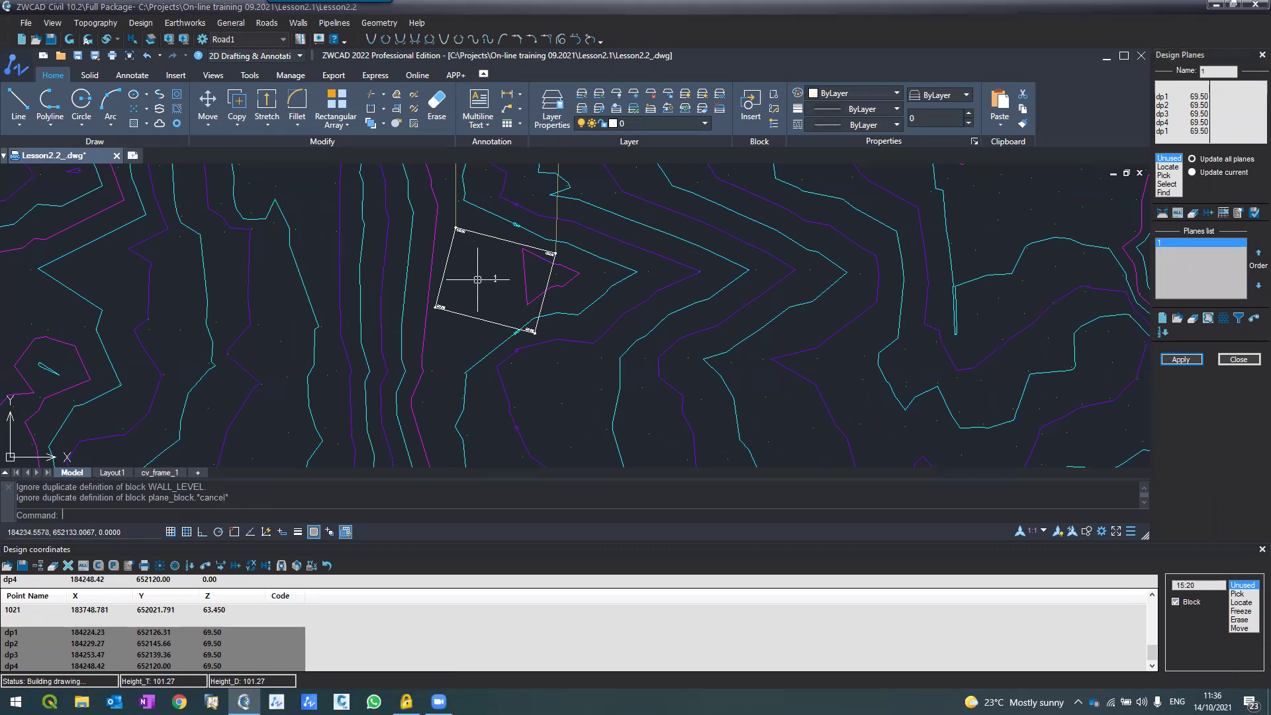
pyautogui.scroll(2, 478, 279)
pyautogui.scroll(2, 486, 269)
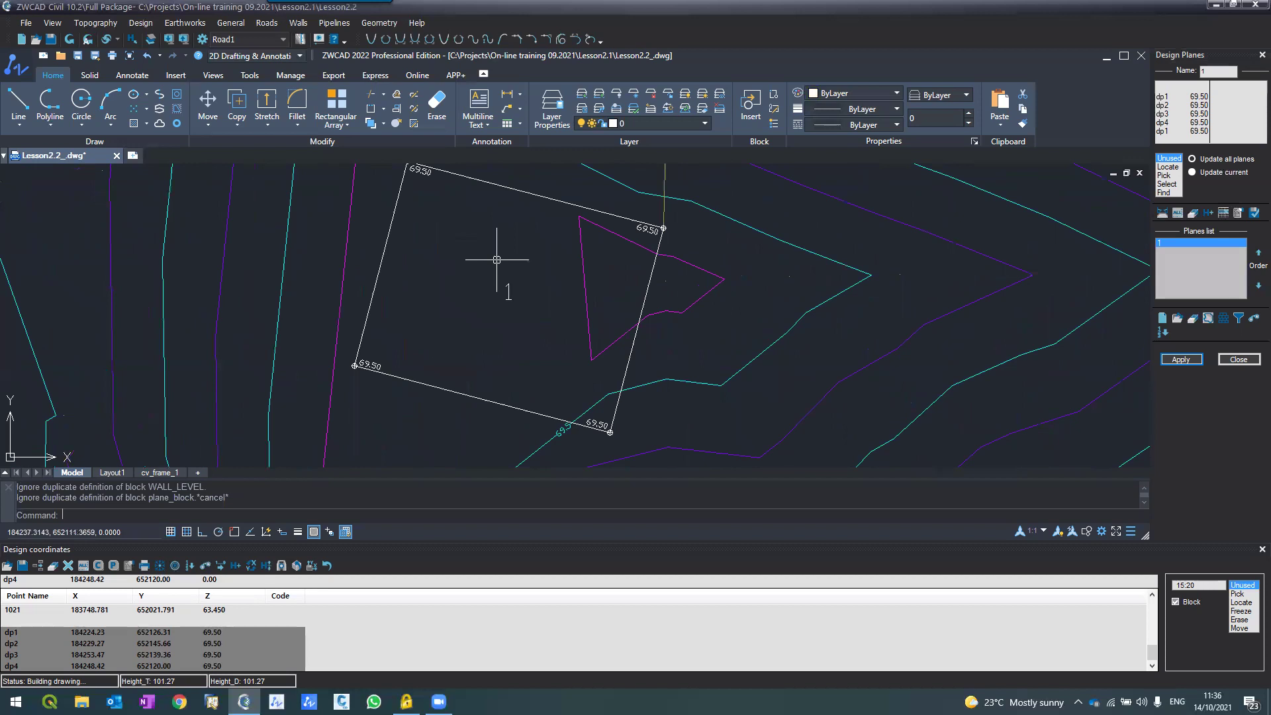
pyautogui.moveTo(497, 259); pyautogui.dragTo(514, 231, button='middle')
# Examine the contours around design plane 1 and across the lot directly above it.
pyautogui.scroll(-3, 648, 213)
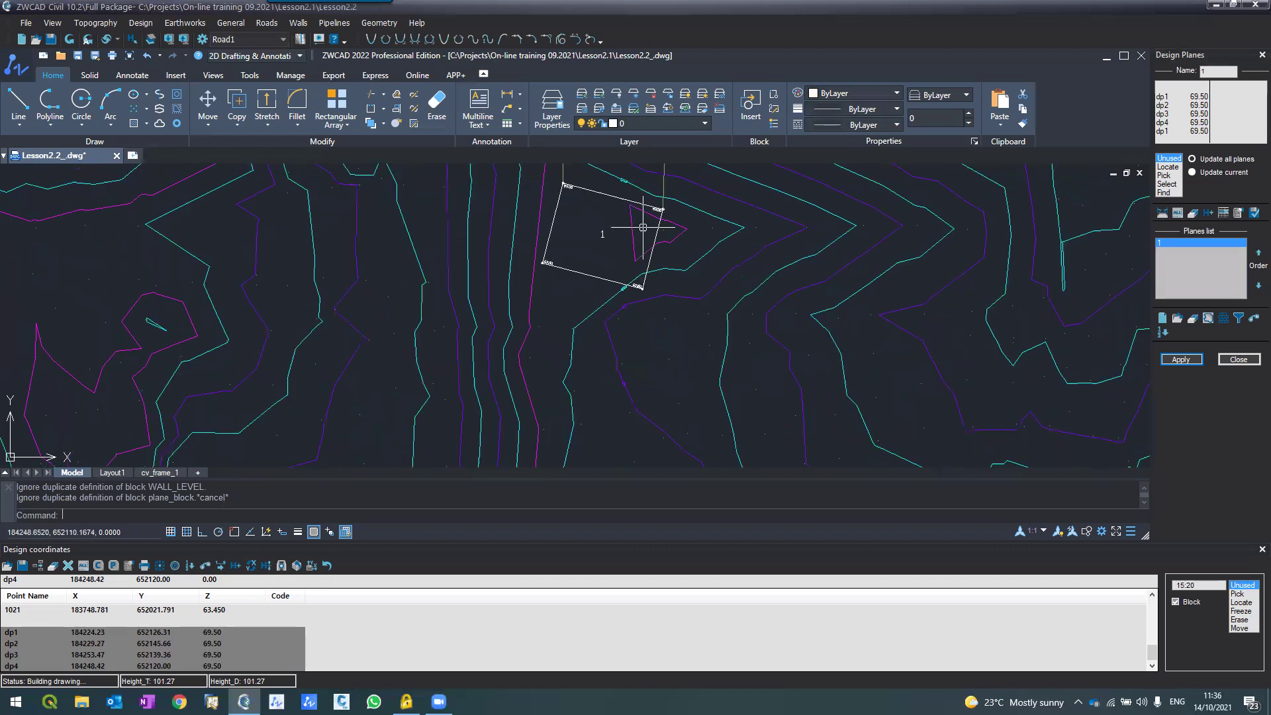
pyautogui.scroll(-2, 643, 227)
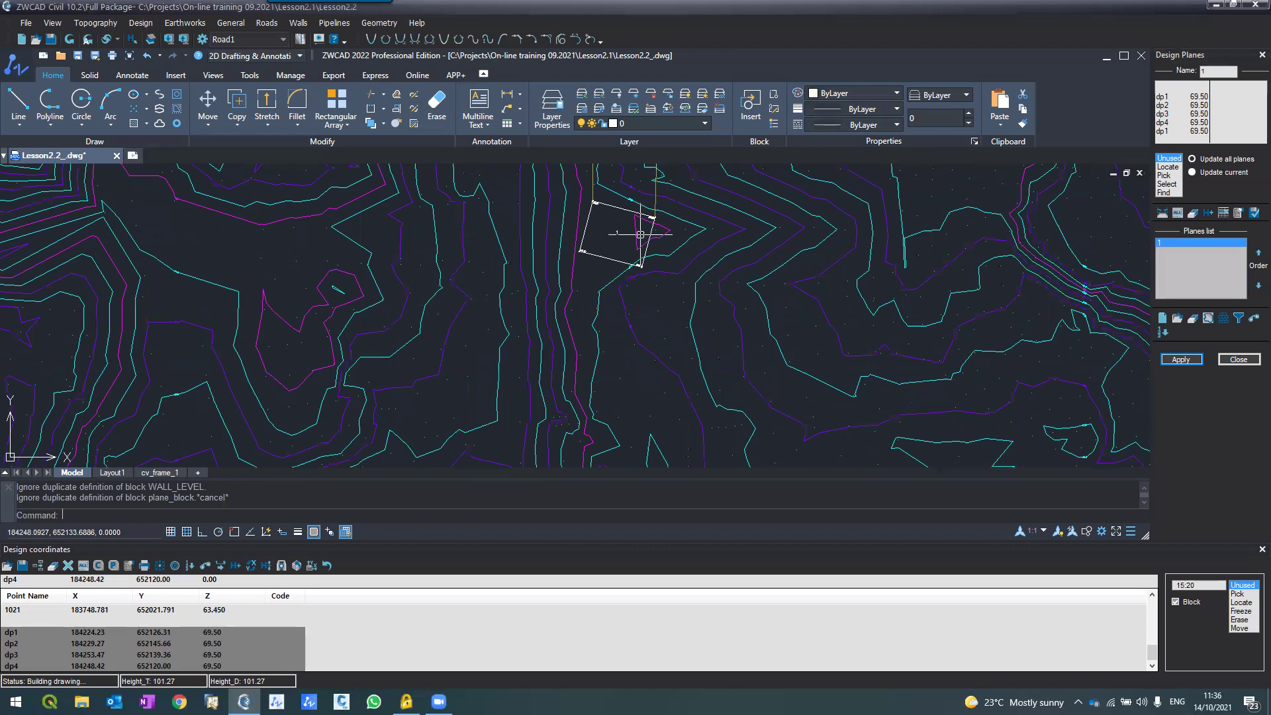
pyautogui.moveTo(640, 235); pyautogui.dragTo(637, 245, button='middle')
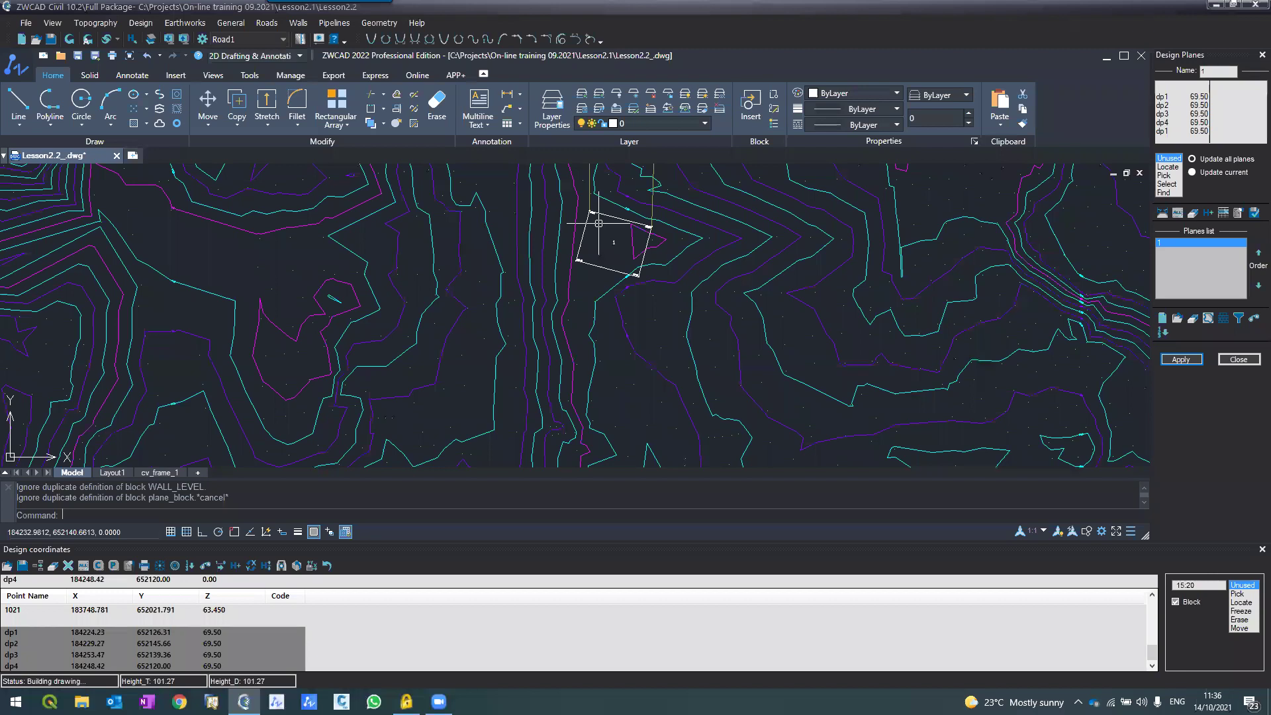
pyautogui.scroll(5, 599, 223)
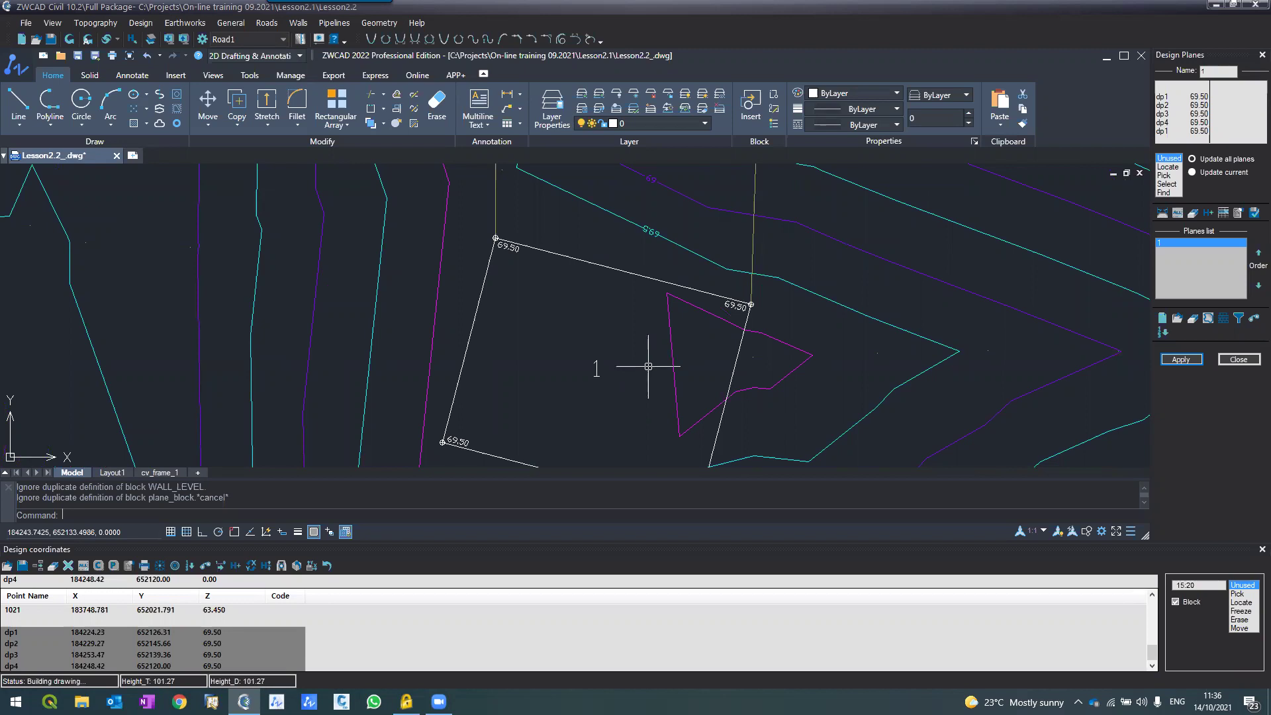
pyautogui.scroll(-3, 648, 366)
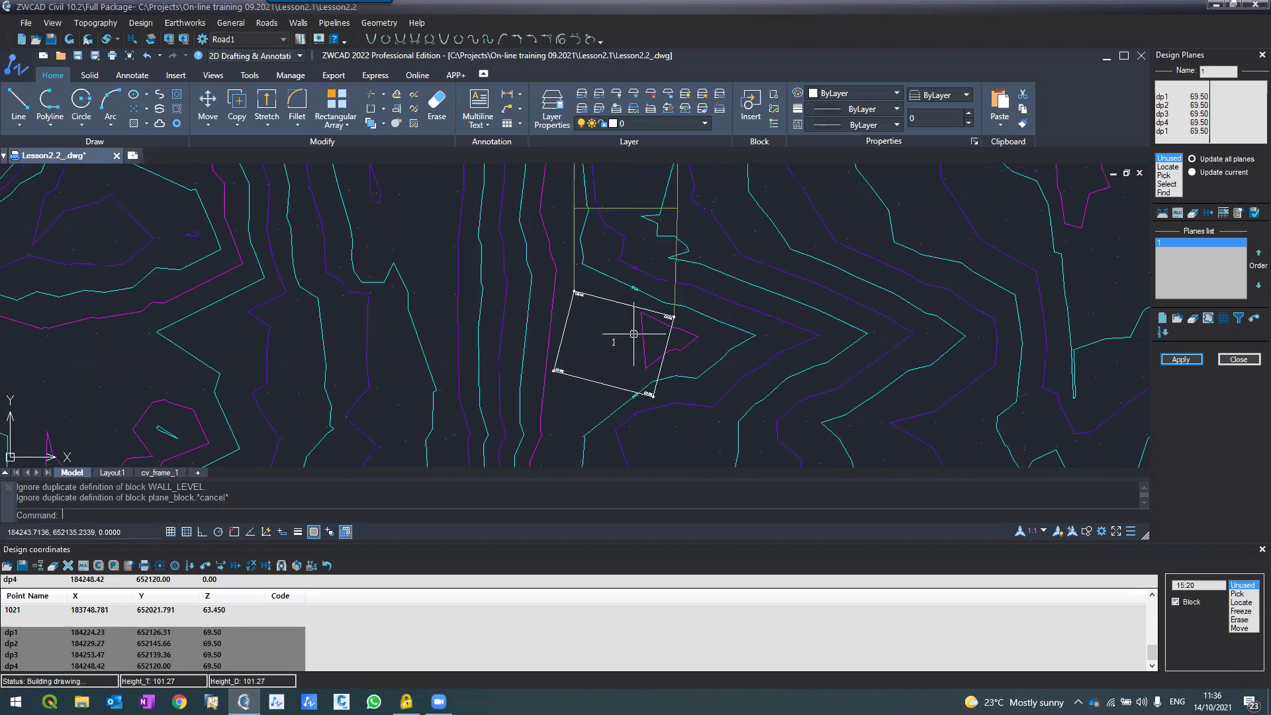
pyautogui.scroll(2, 616, 366)
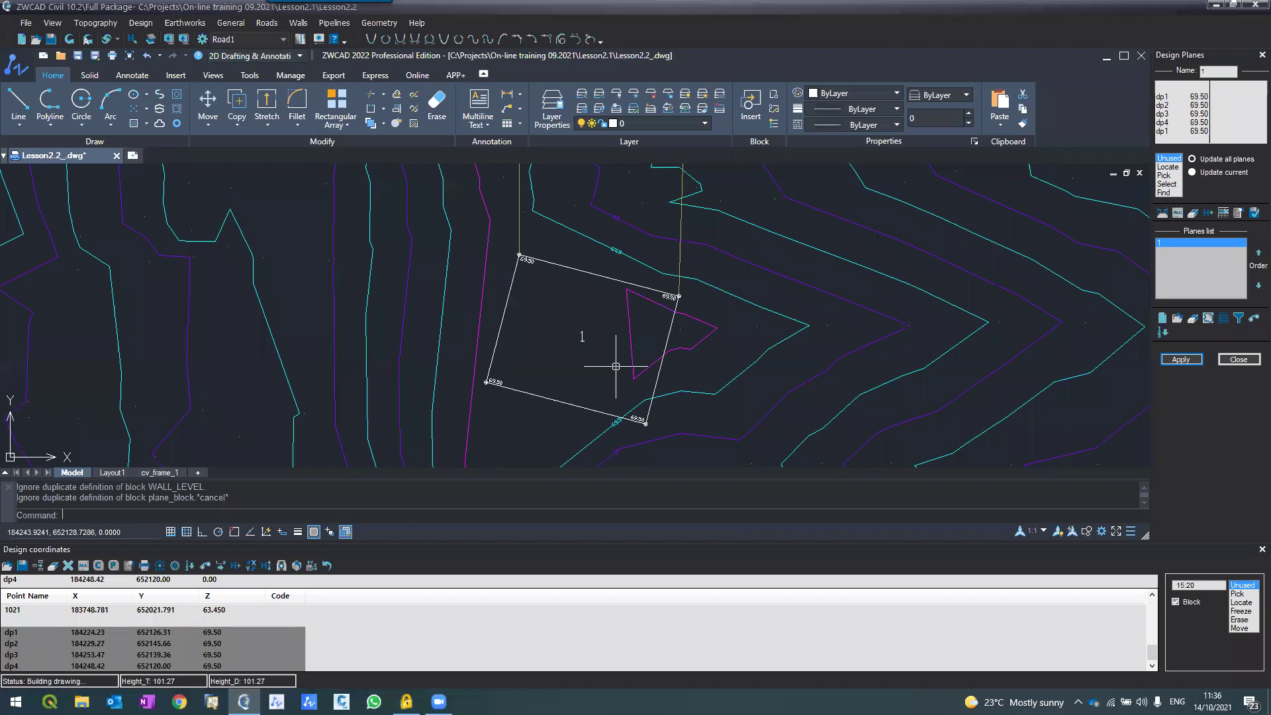
pyautogui.scroll(3, 616, 366)
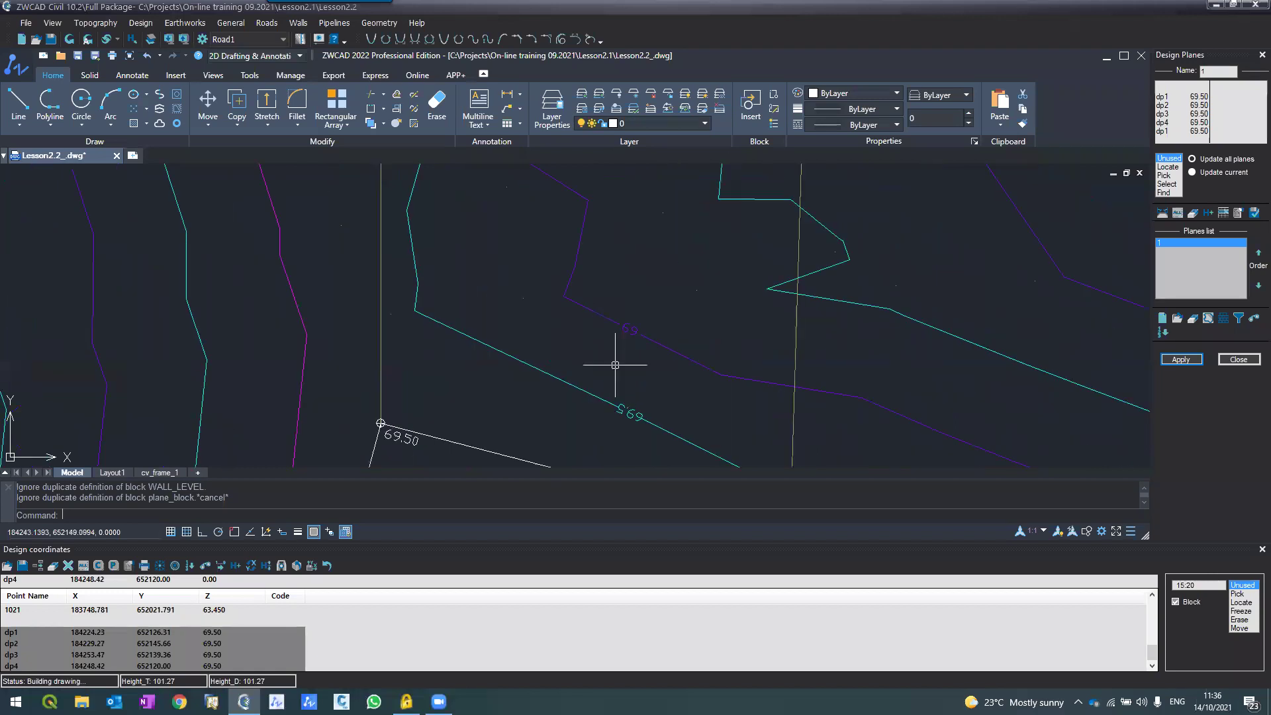
pyautogui.scroll(-1, 586, 309)
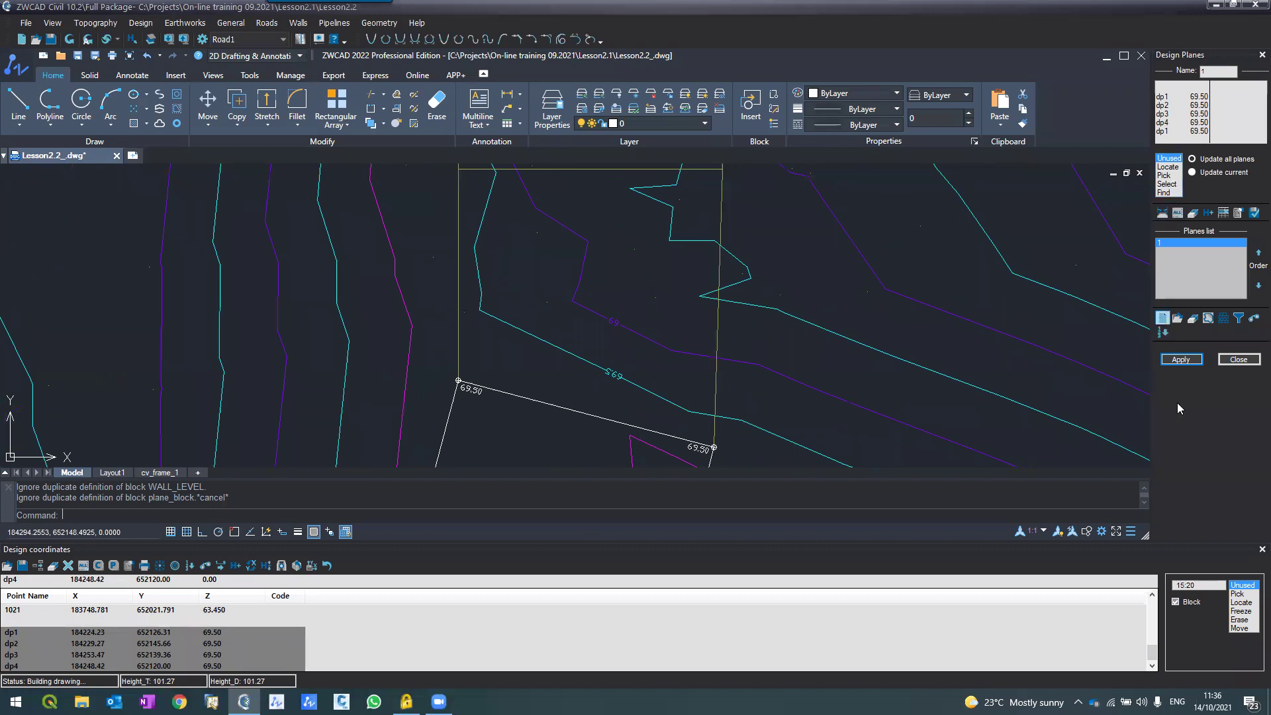
# Add design plane 2 to the planes list from the outline of the lot directly above plane 1.
pyautogui.click(1163, 318)
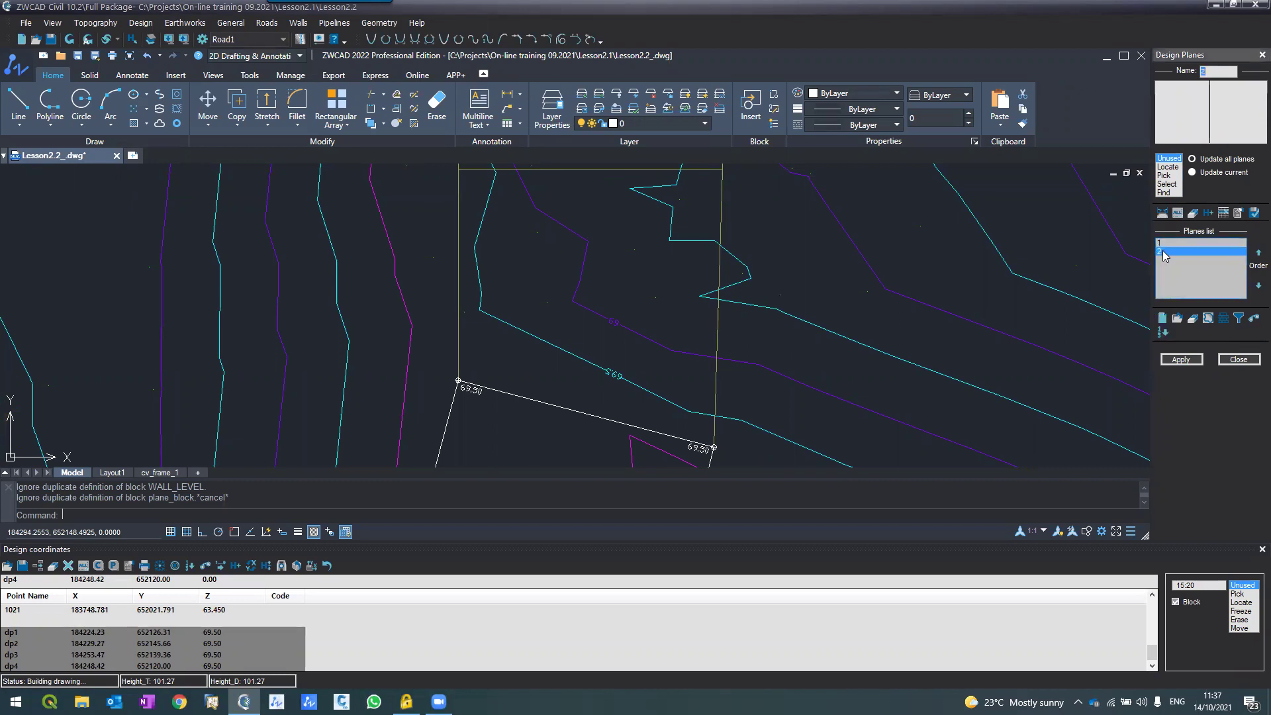
pyautogui.click(1167, 184)
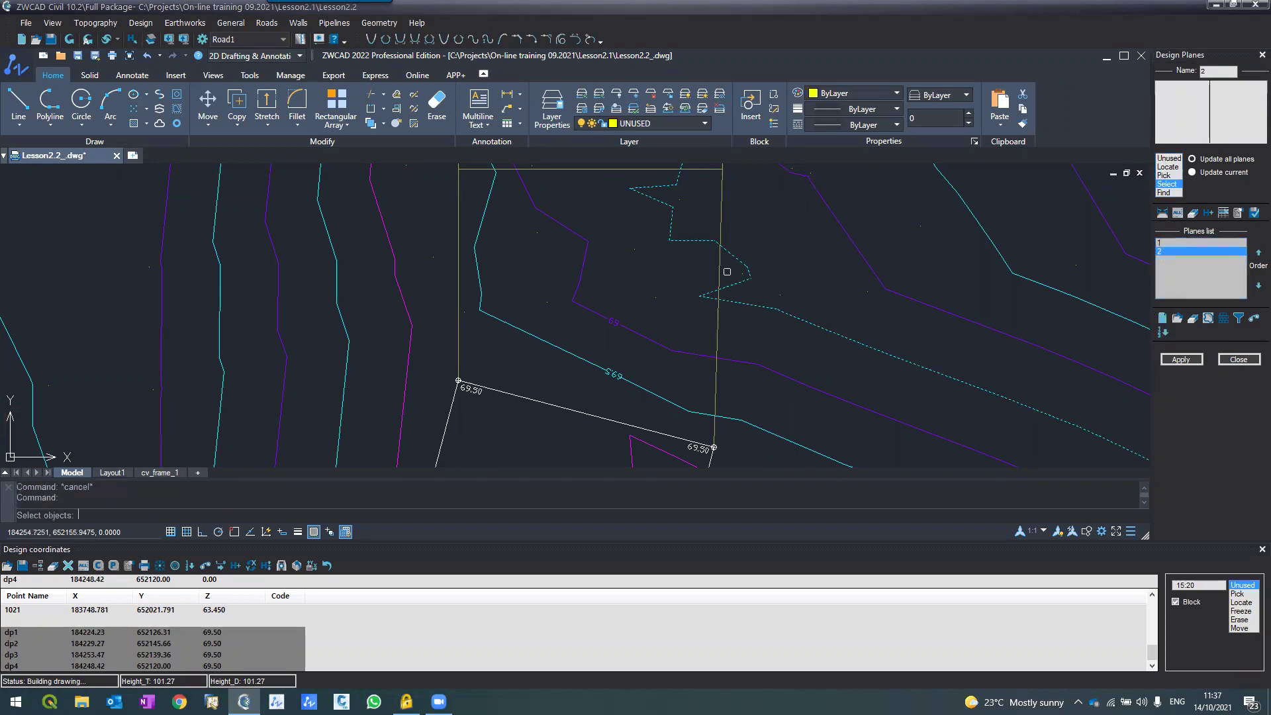
pyautogui.click(460, 296)
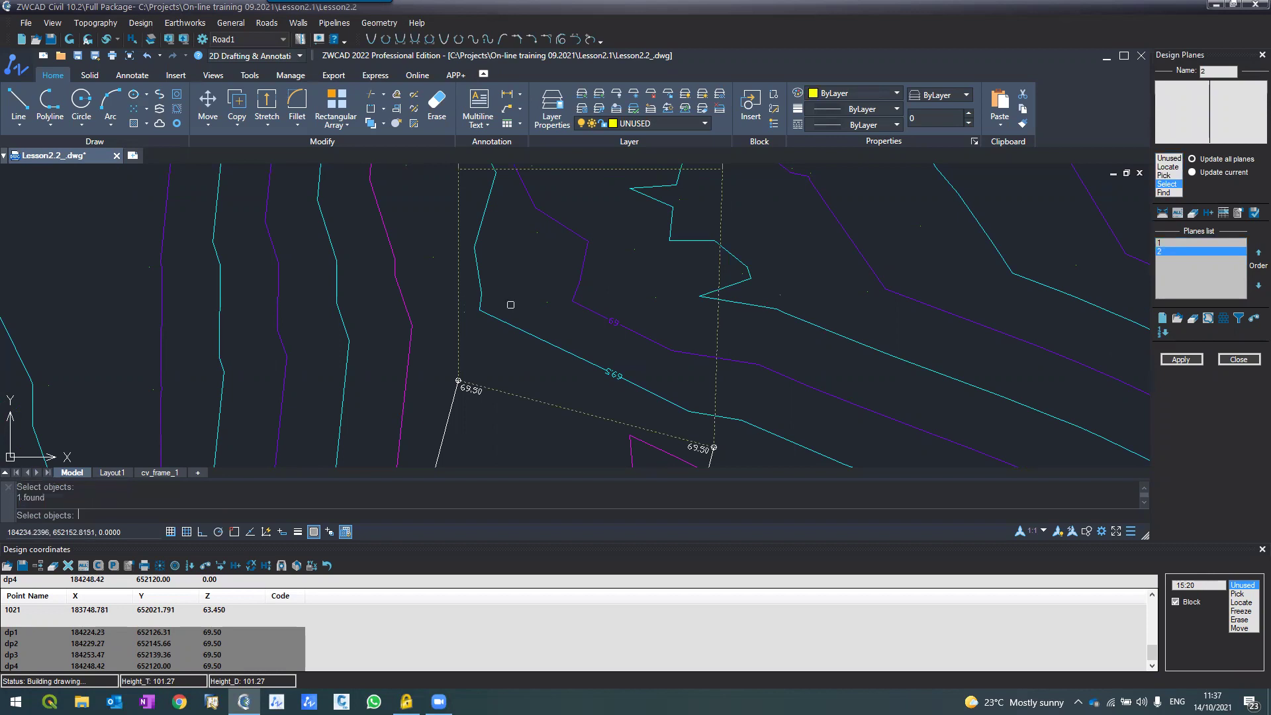
pyautogui.press('Return')
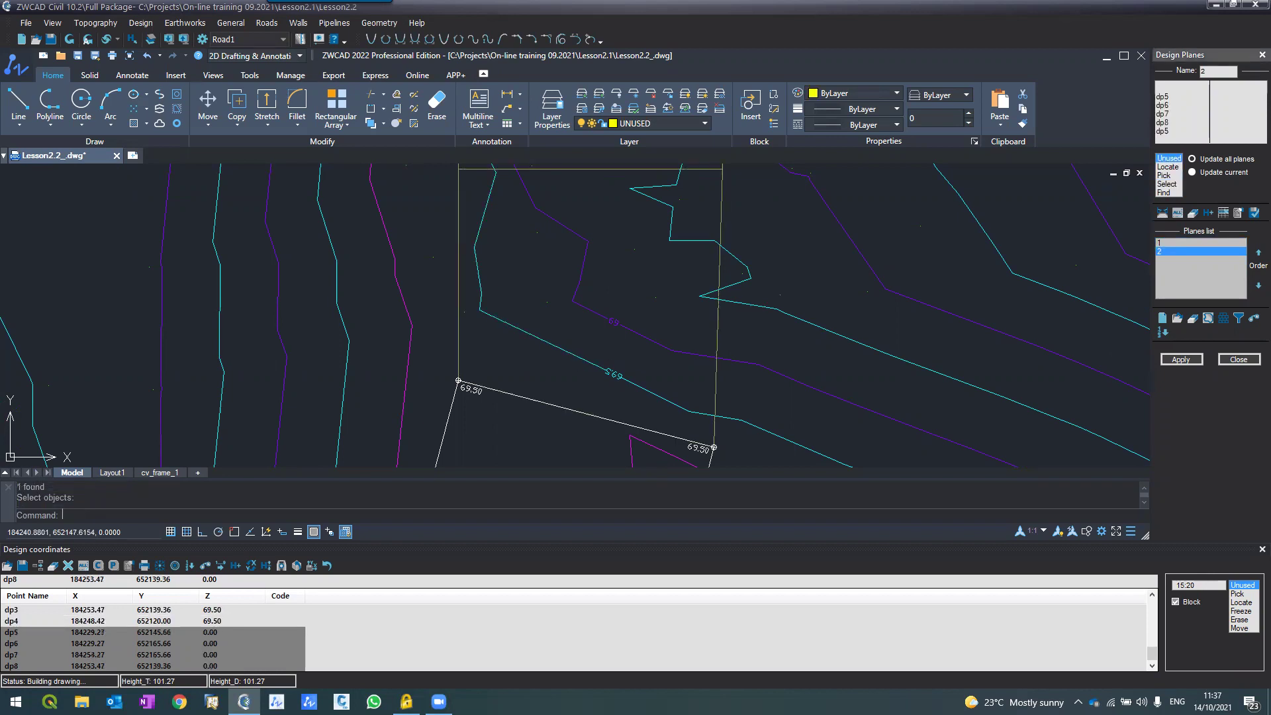
# Start assigning heights to design plane 2 by slope, using the plane's east edge as the reference side.
pyautogui.click(1206, 213)
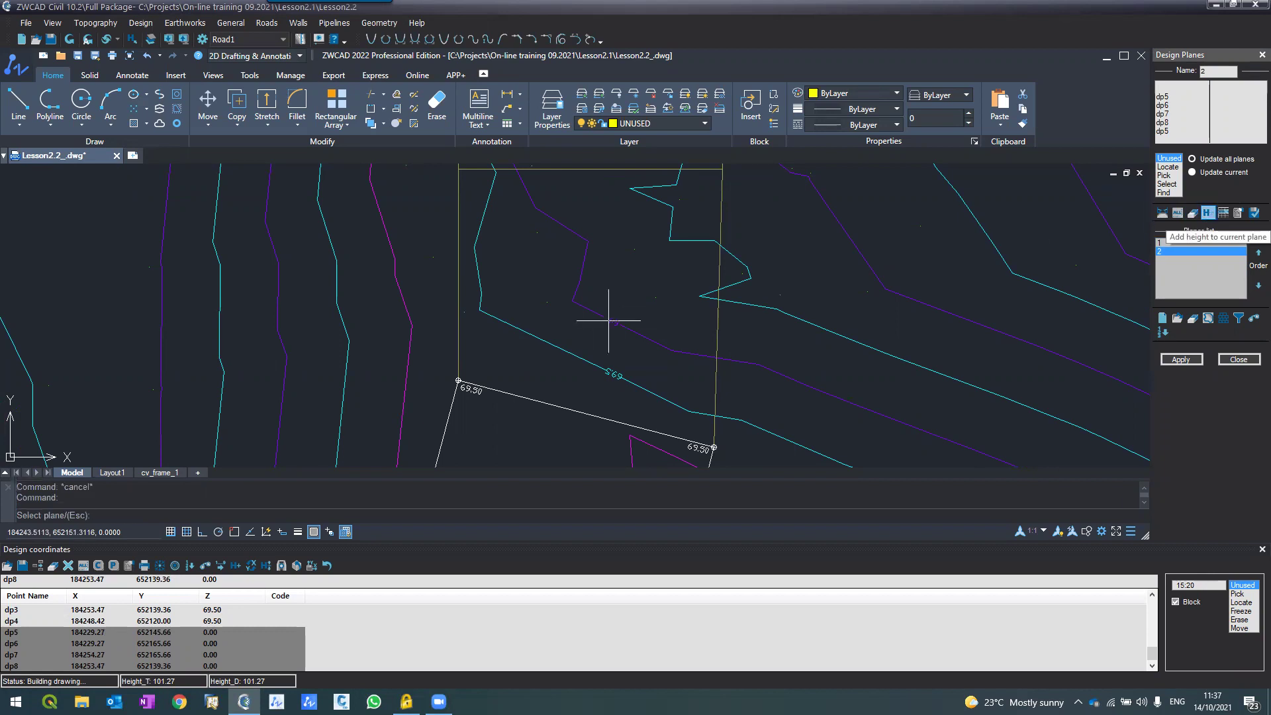
pyautogui.click(540, 299)
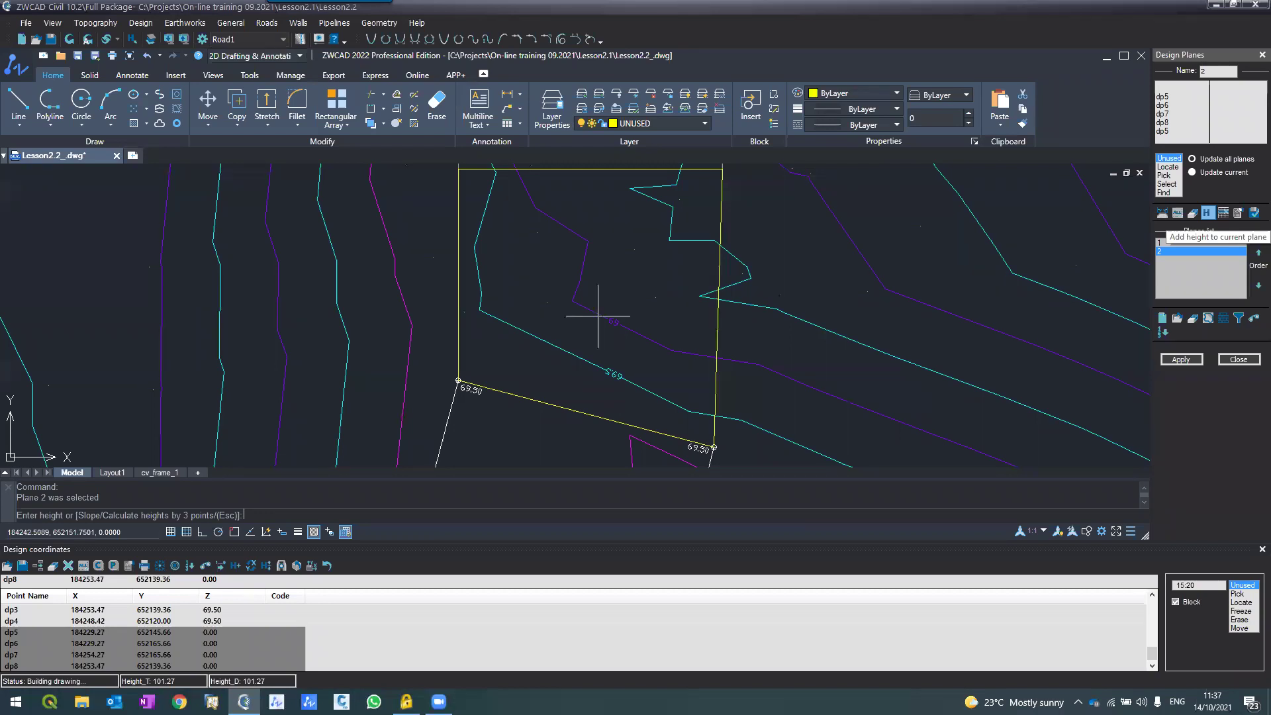
pyautogui.scroll(-5, 415, 233)
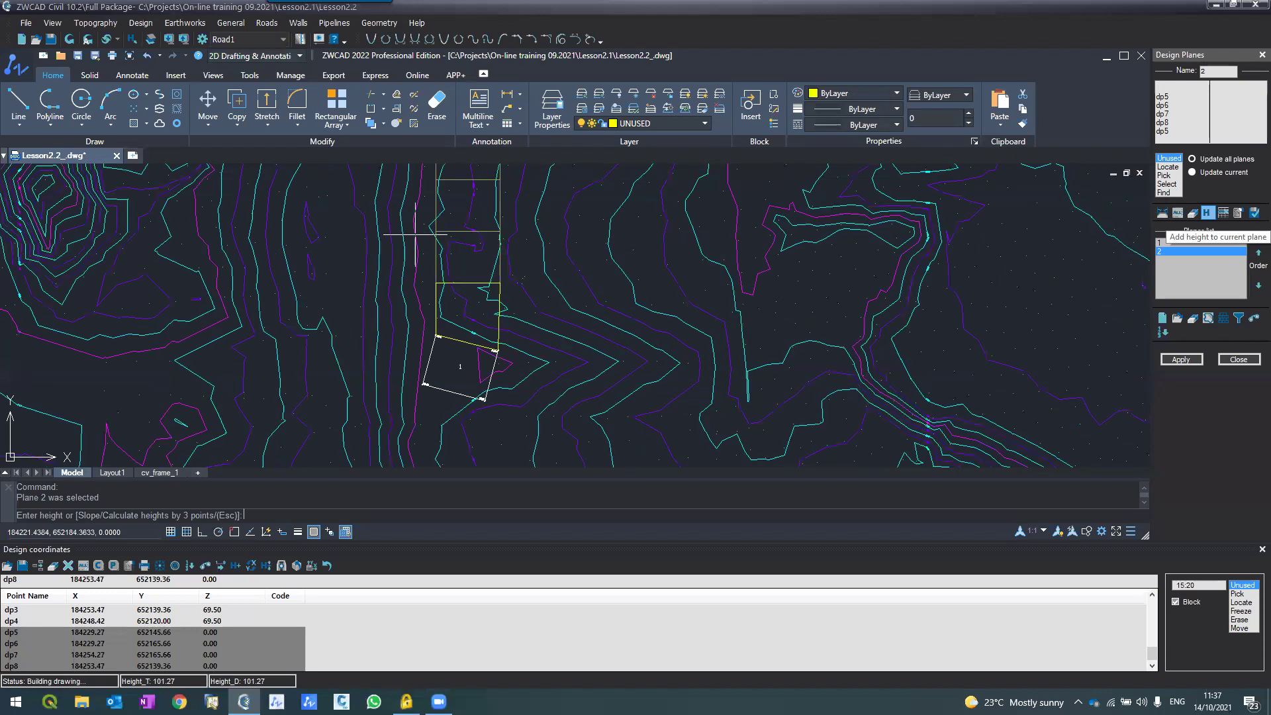
pyautogui.scroll(2, 415, 234)
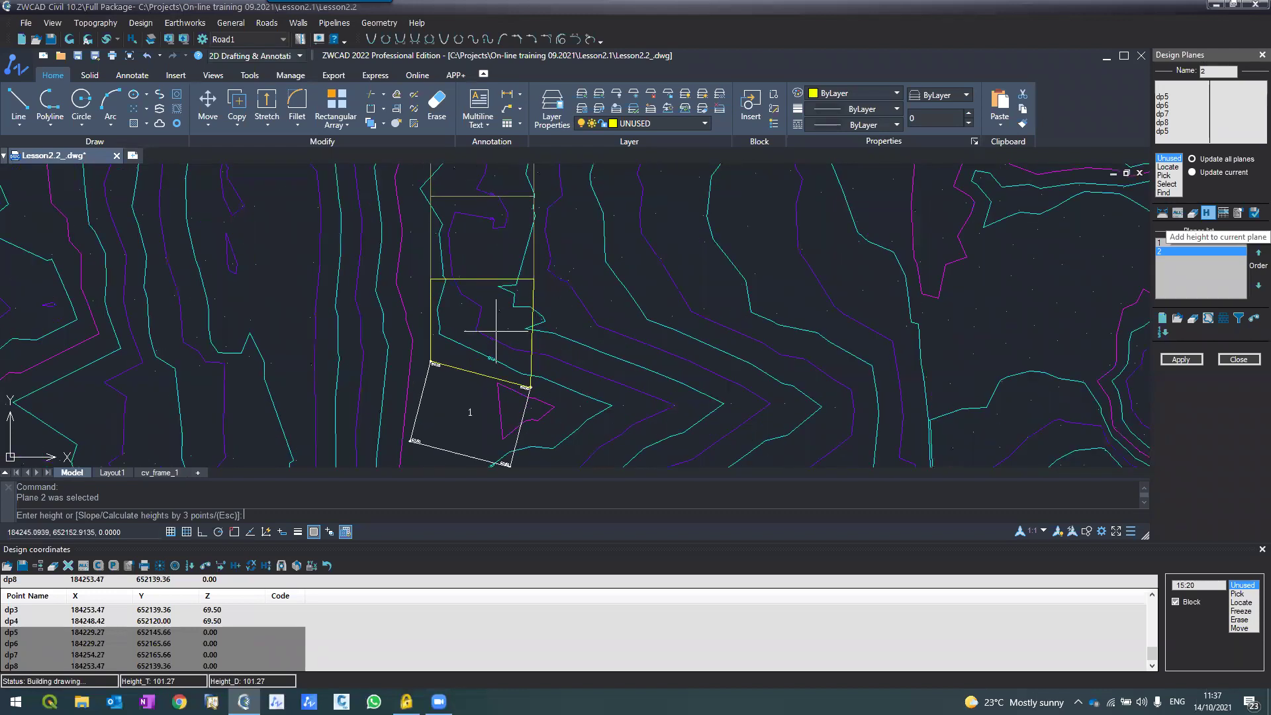
pyautogui.scroll(8, 528, 389)
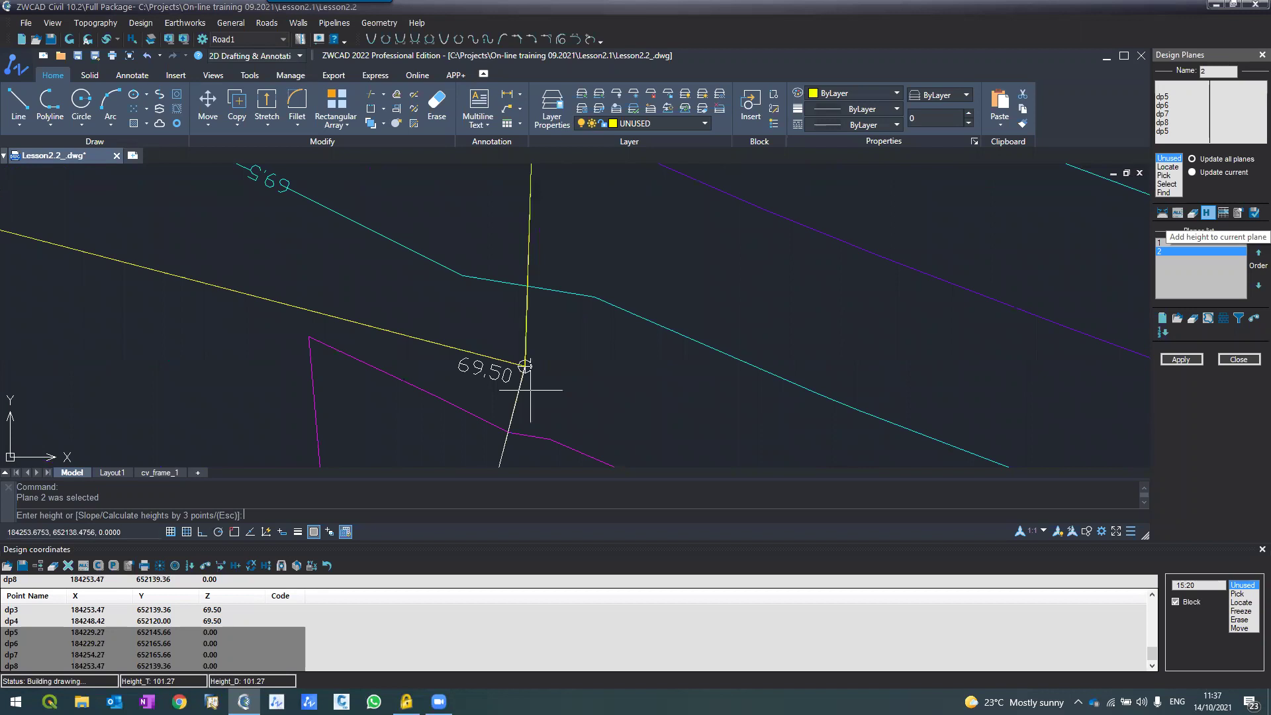
pyautogui.scroll(-4, 530, 391)
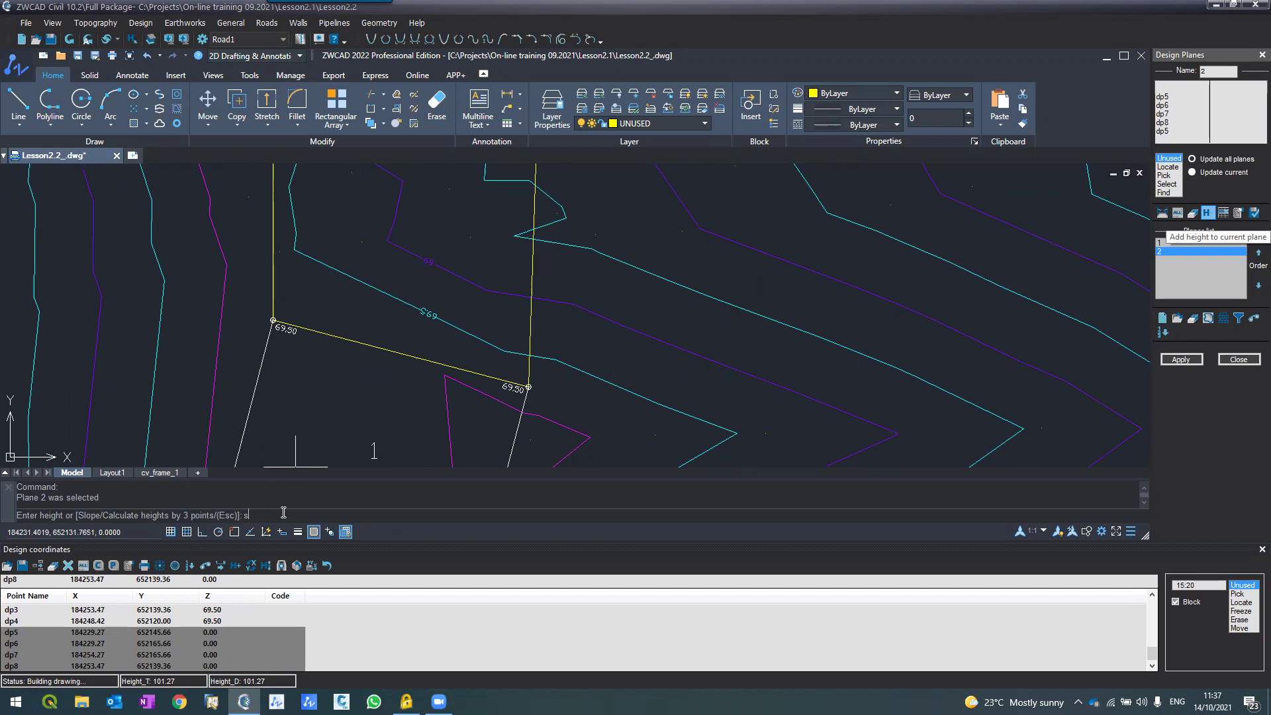
pyautogui.press('Return')
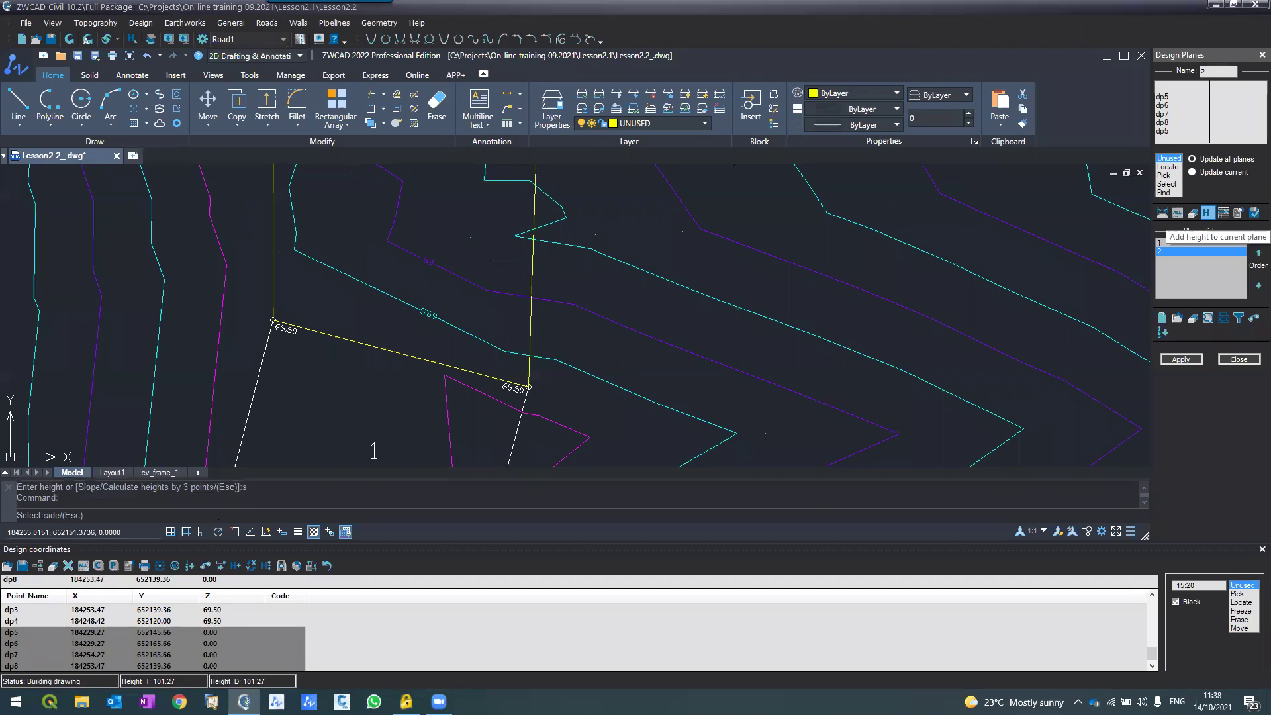
pyautogui.click(516, 350)
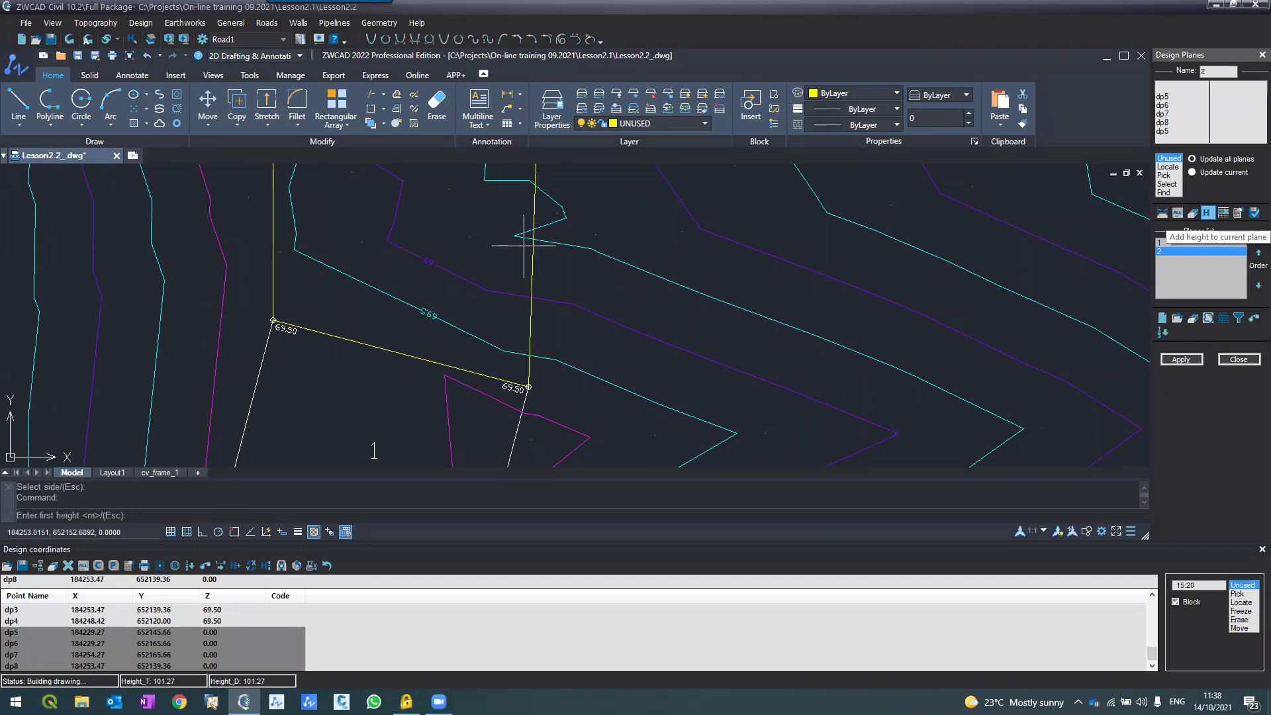
# Set the reference side's end heights to 69.50 at plane 2's southeast corner and 69.75 at its northeast corner.
pyautogui.scroll(-2, 490, 374)
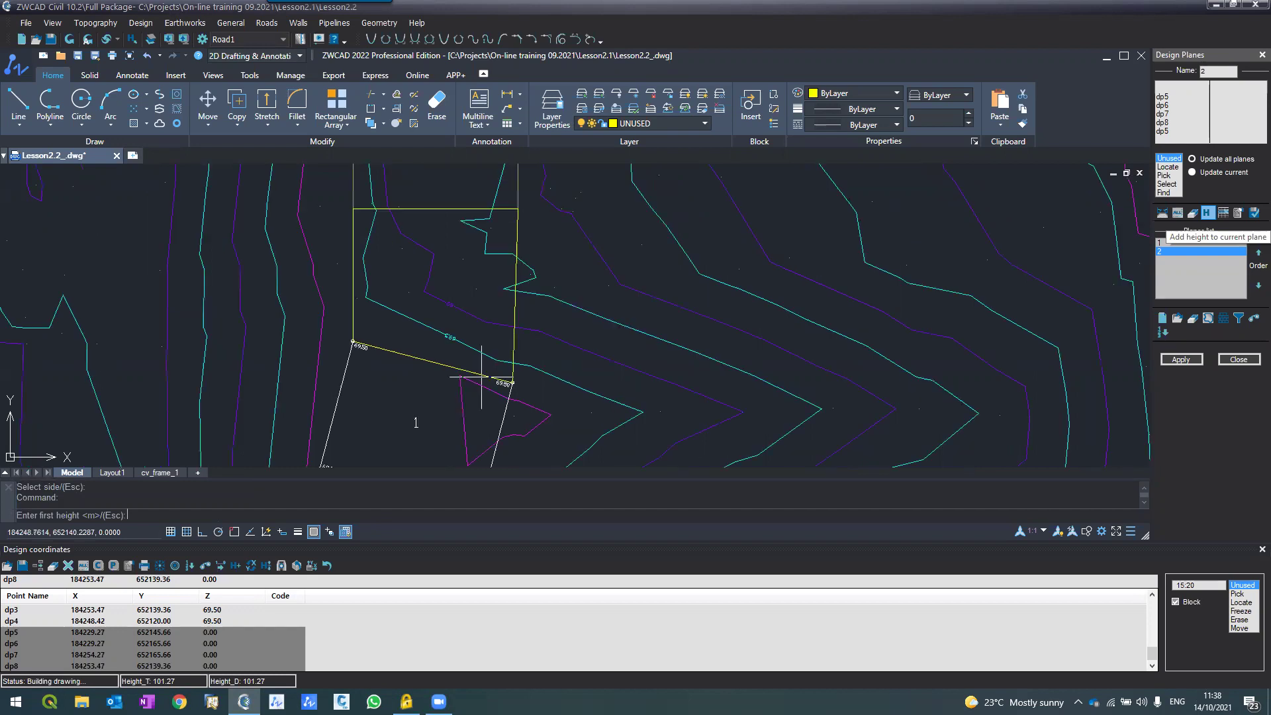
pyautogui.scroll(2, 516, 362)
pyautogui.write('69')
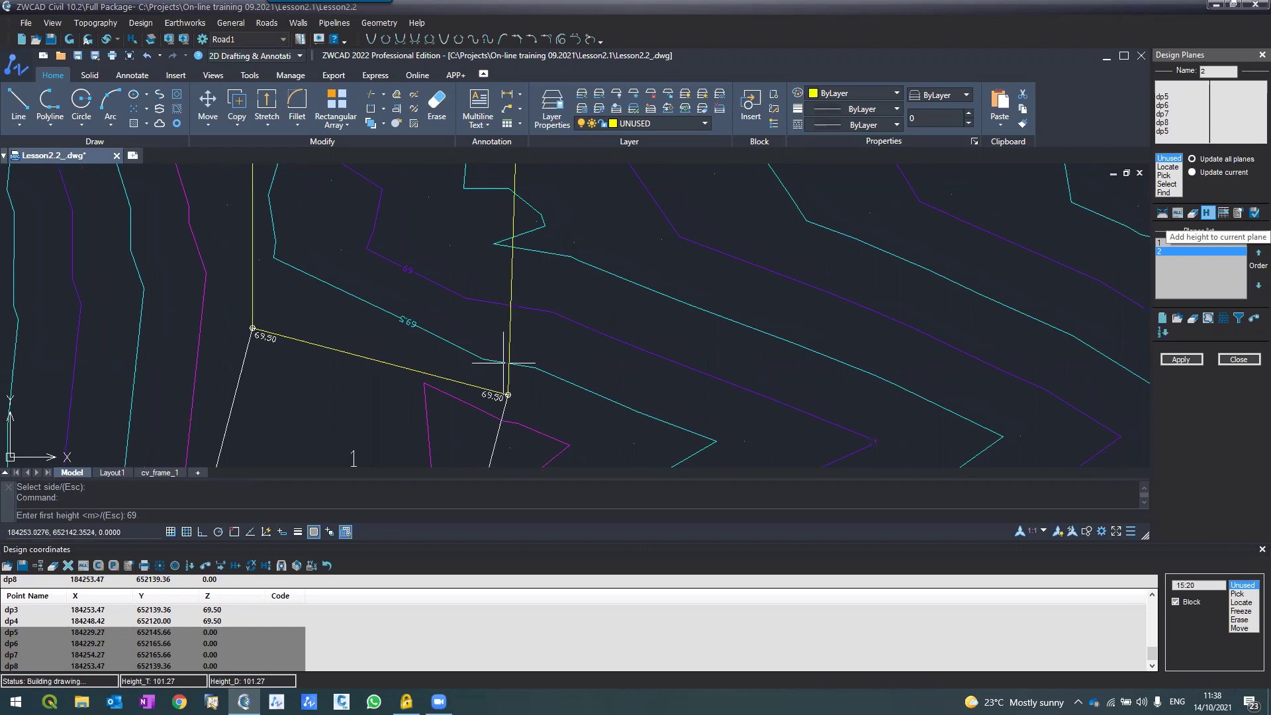
pyautogui.write('.75')
pyautogui.press('Return')
pyautogui.scroll(-2, 456, 427)
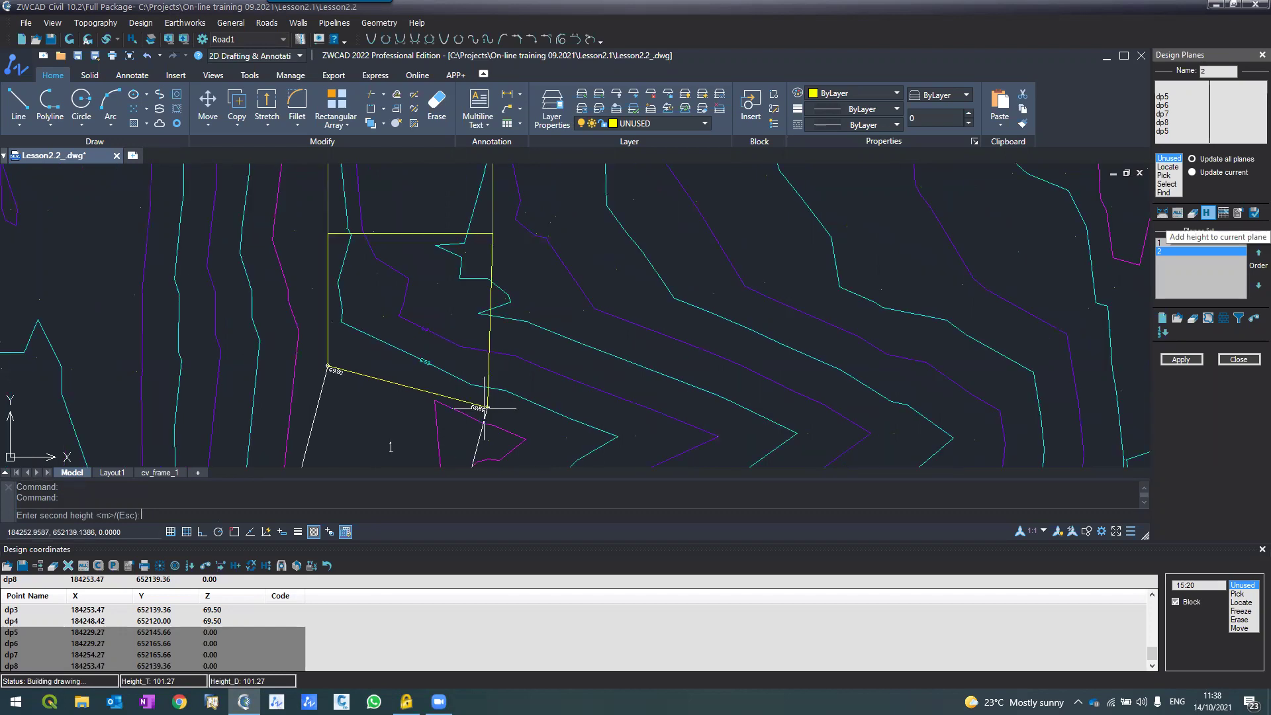
pyautogui.scroll(4, 491, 226)
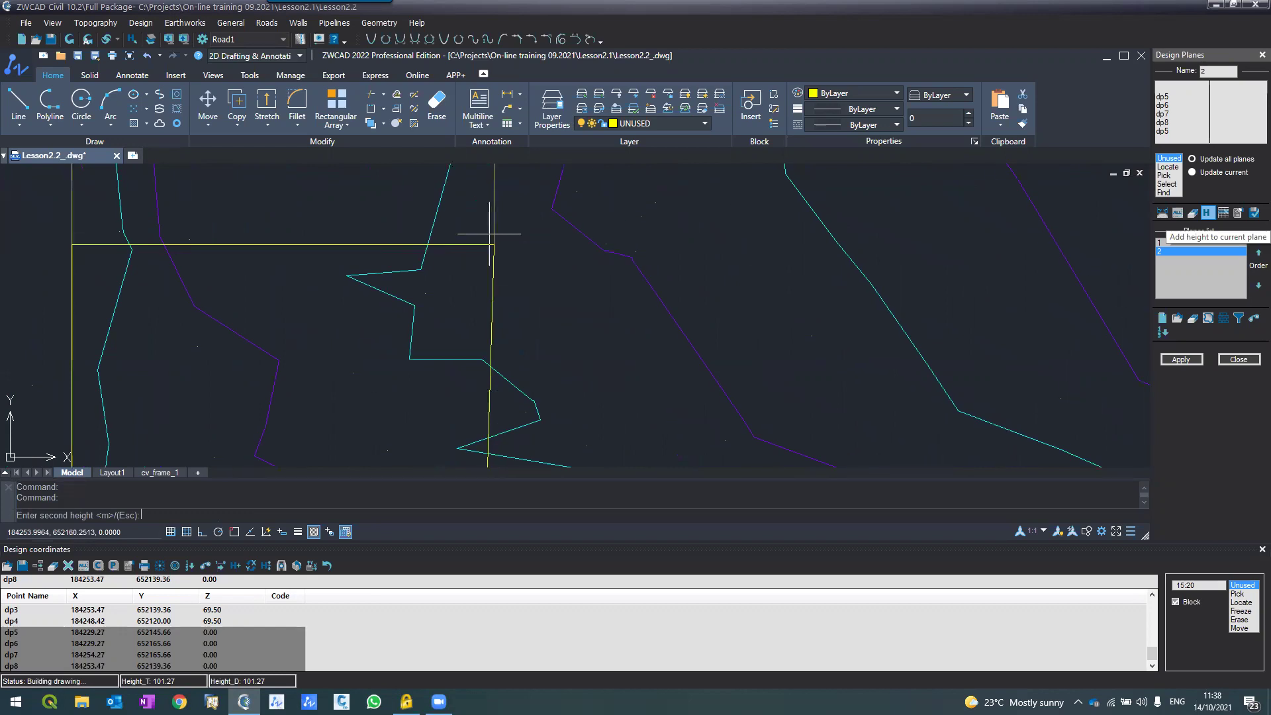
pyautogui.scroll(-2, 489, 233)
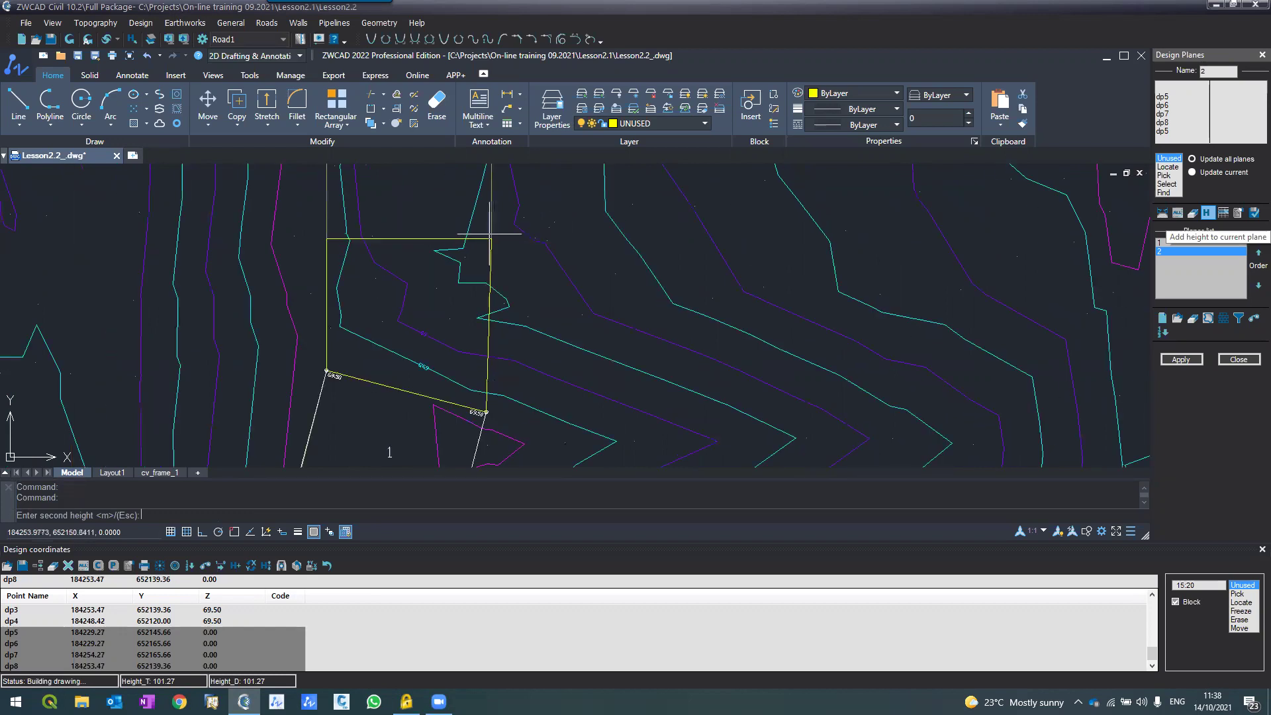
pyautogui.scroll(2, 490, 233)
pyautogui.press('Return')
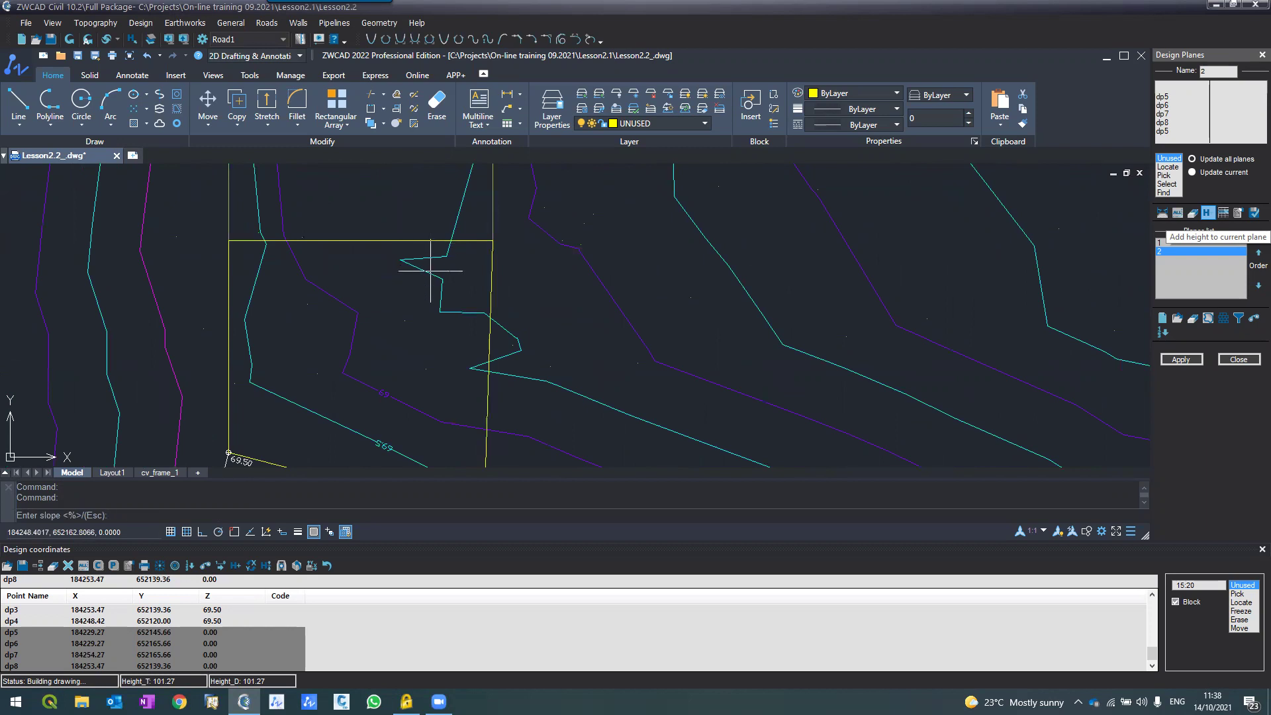
# Set the slope of design plane 2 to -0.5 % and apply its heights to the drawing.
pyautogui.scroll(-2, 430, 270)
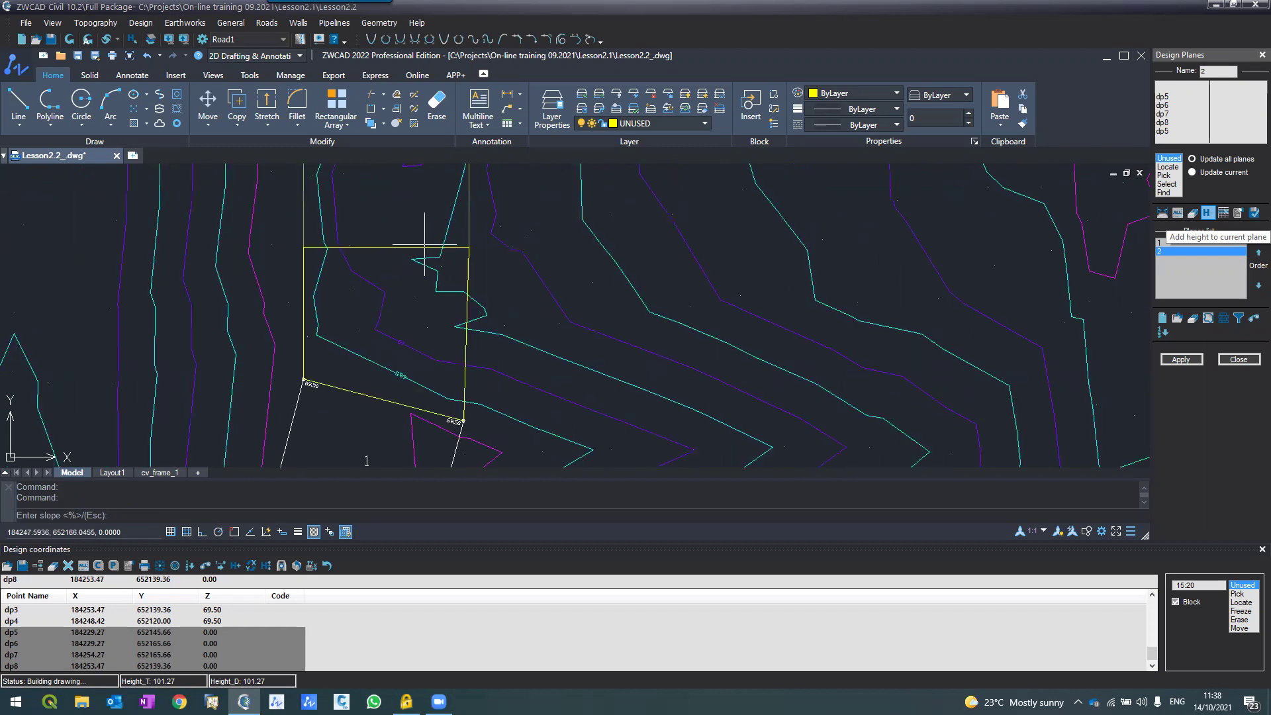
pyautogui.scroll(-2, 424, 243)
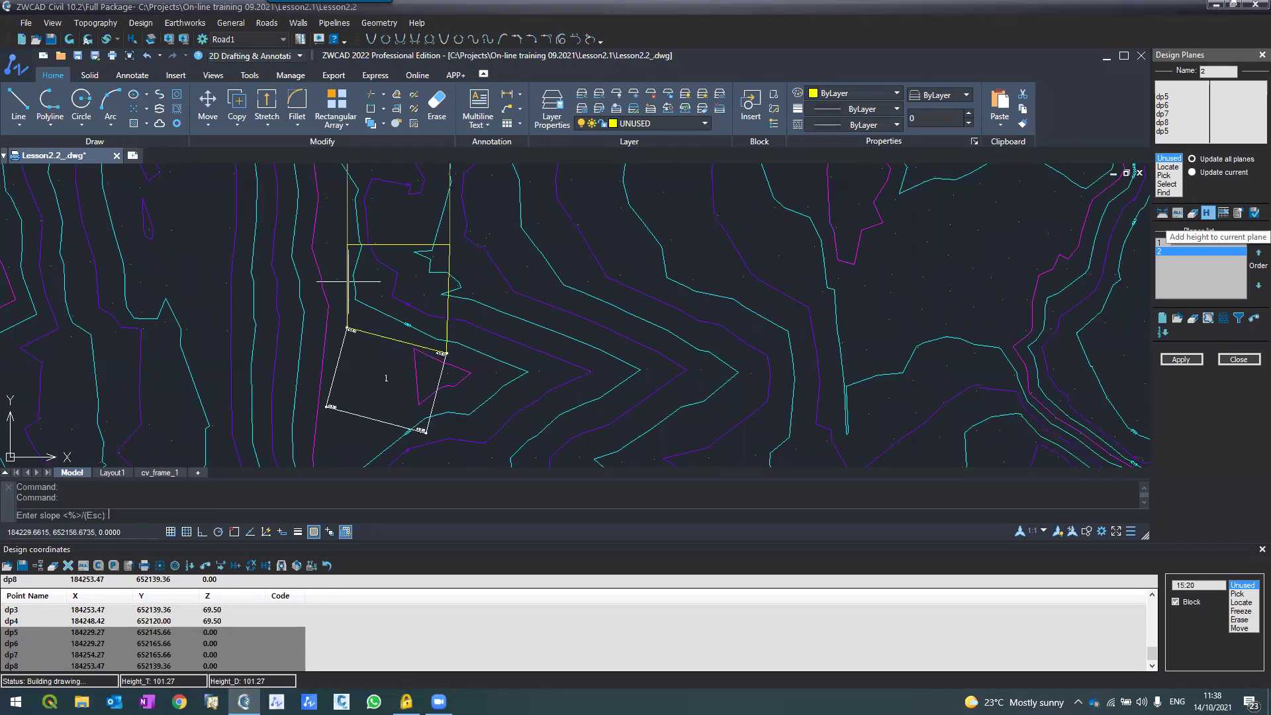
pyautogui.scroll(2, 348, 280)
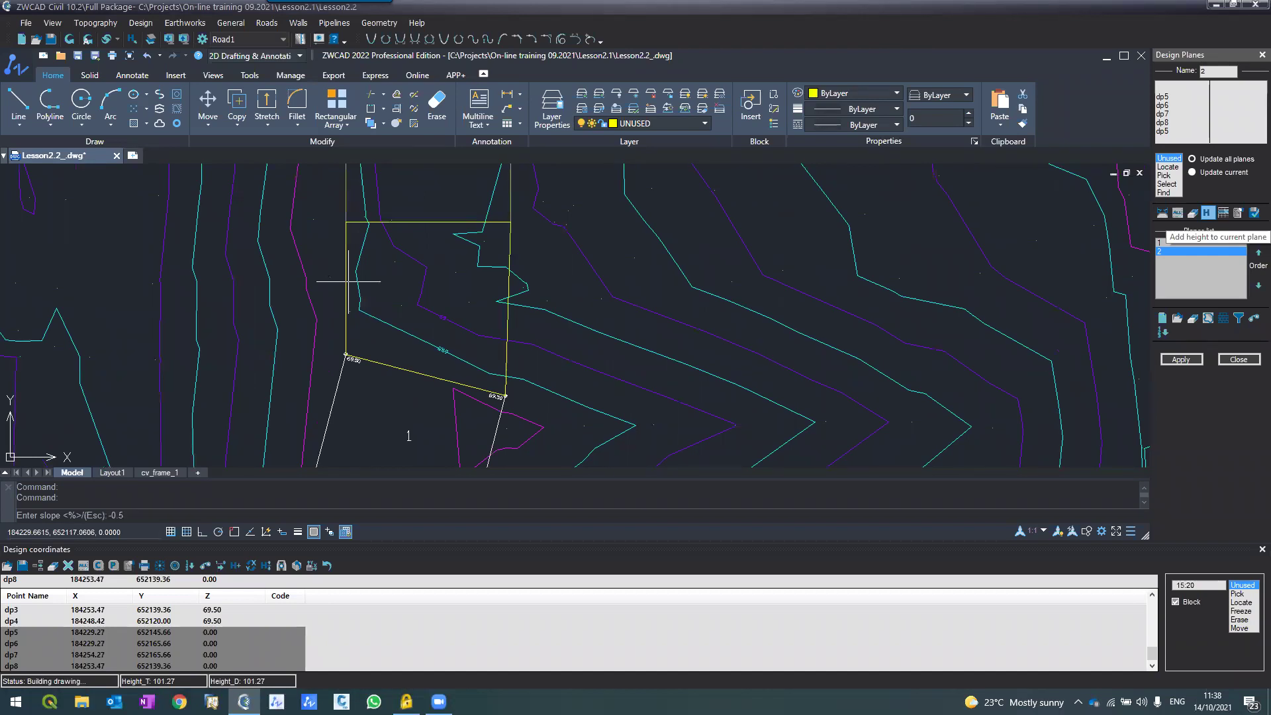
pyautogui.press('Escape')
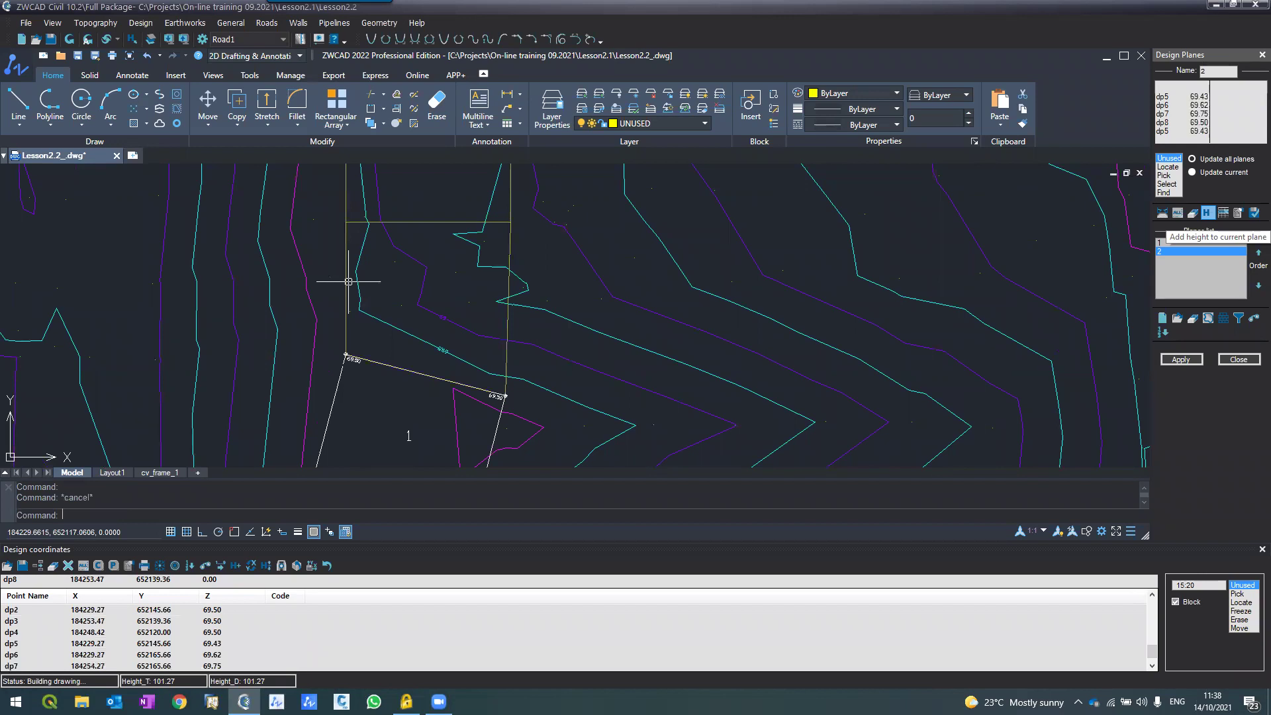
pyautogui.click(1181, 359)
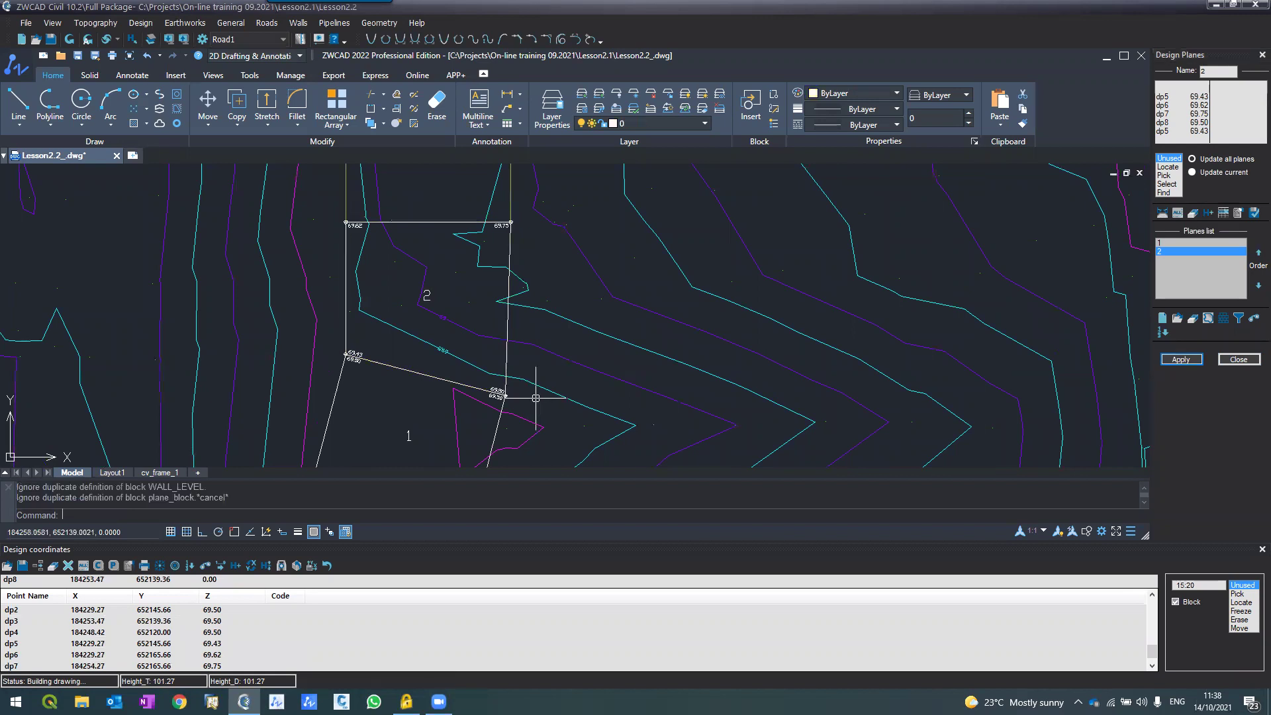
# Examine the height labels at all four corners of design plane 2, including those shared with plane 1.
pyautogui.scroll(2, 516, 265)
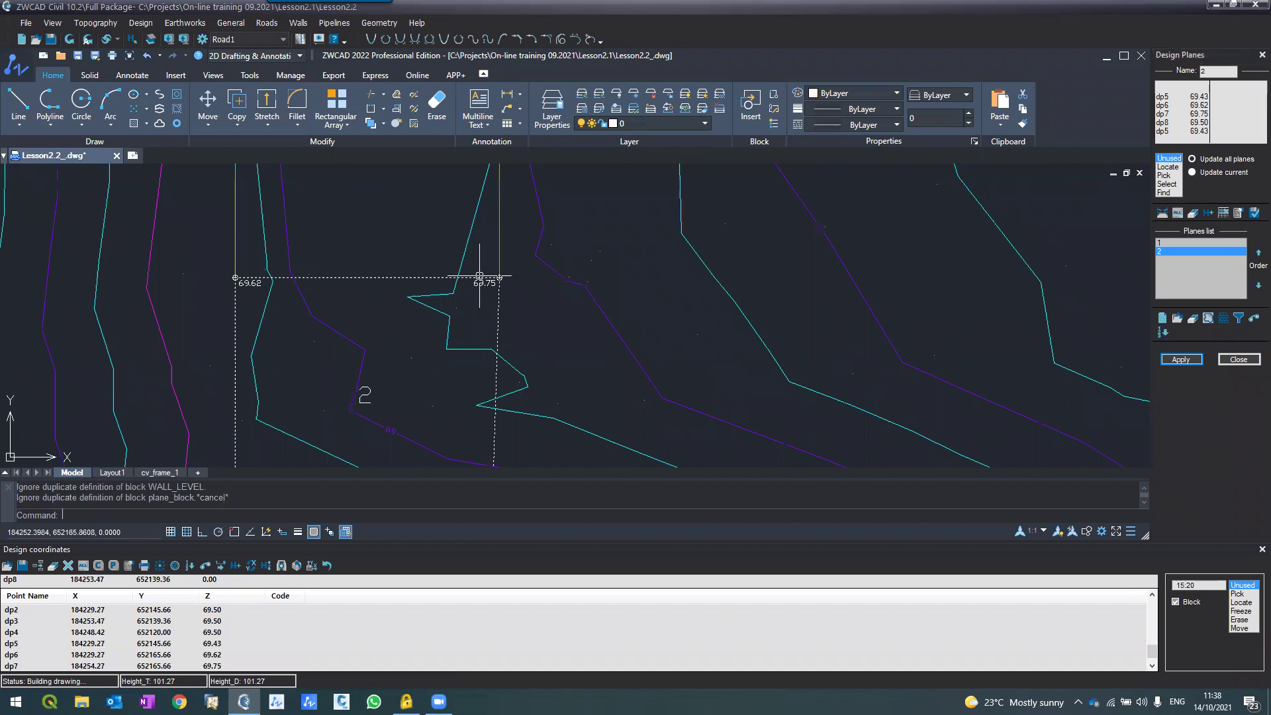
pyautogui.scroll(-2, 480, 276)
pyautogui.scroll(3, 475, 375)
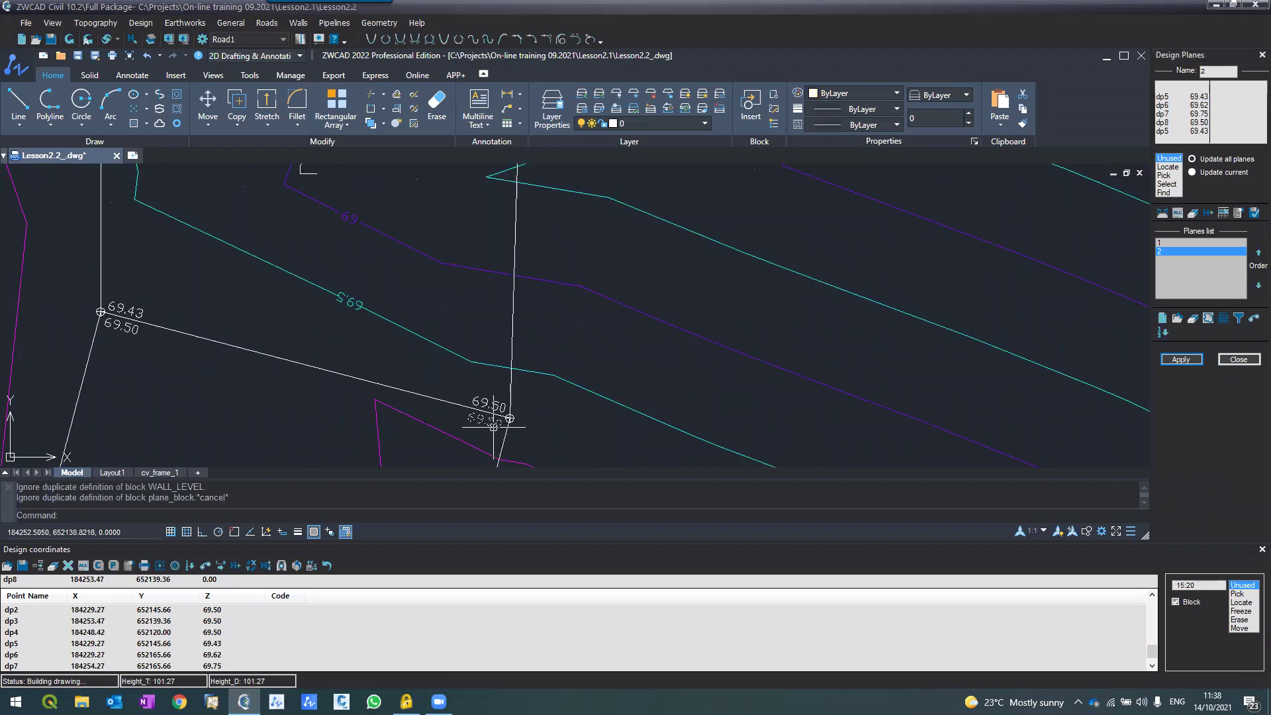
pyautogui.scroll(-2, 493, 427)
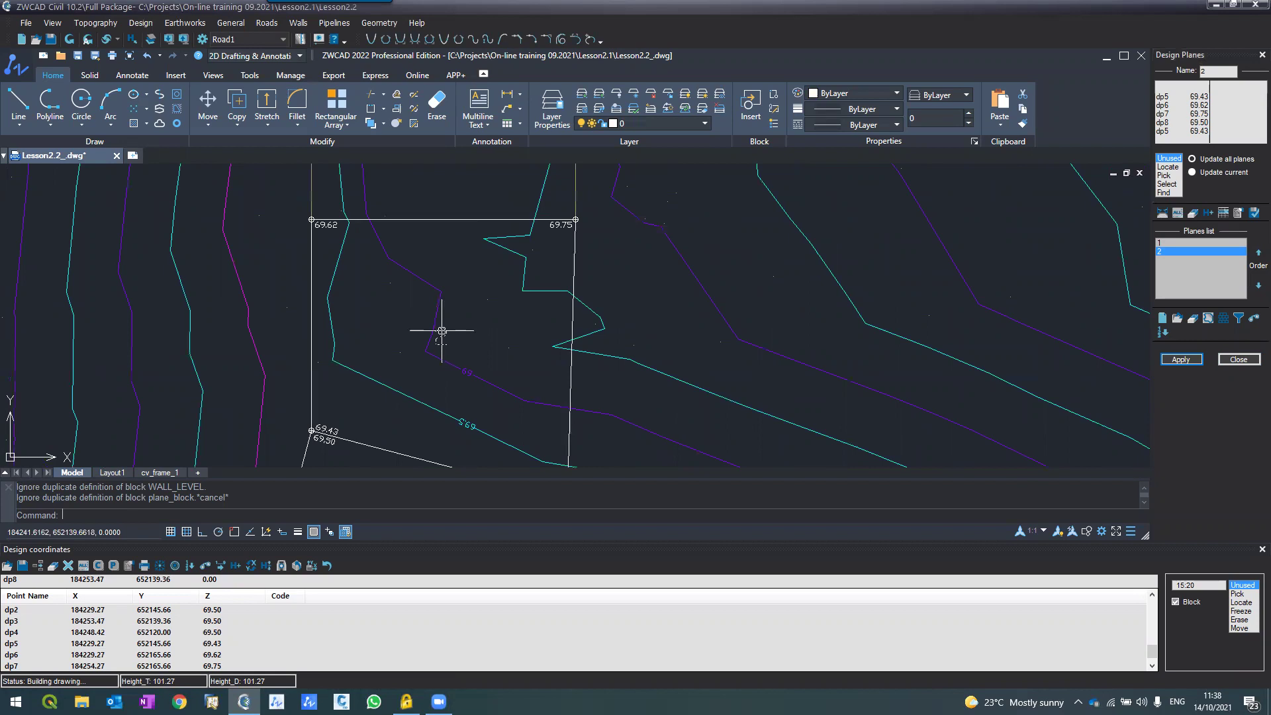
pyautogui.scroll(-1, 442, 331)
pyautogui.scroll(2, 515, 435)
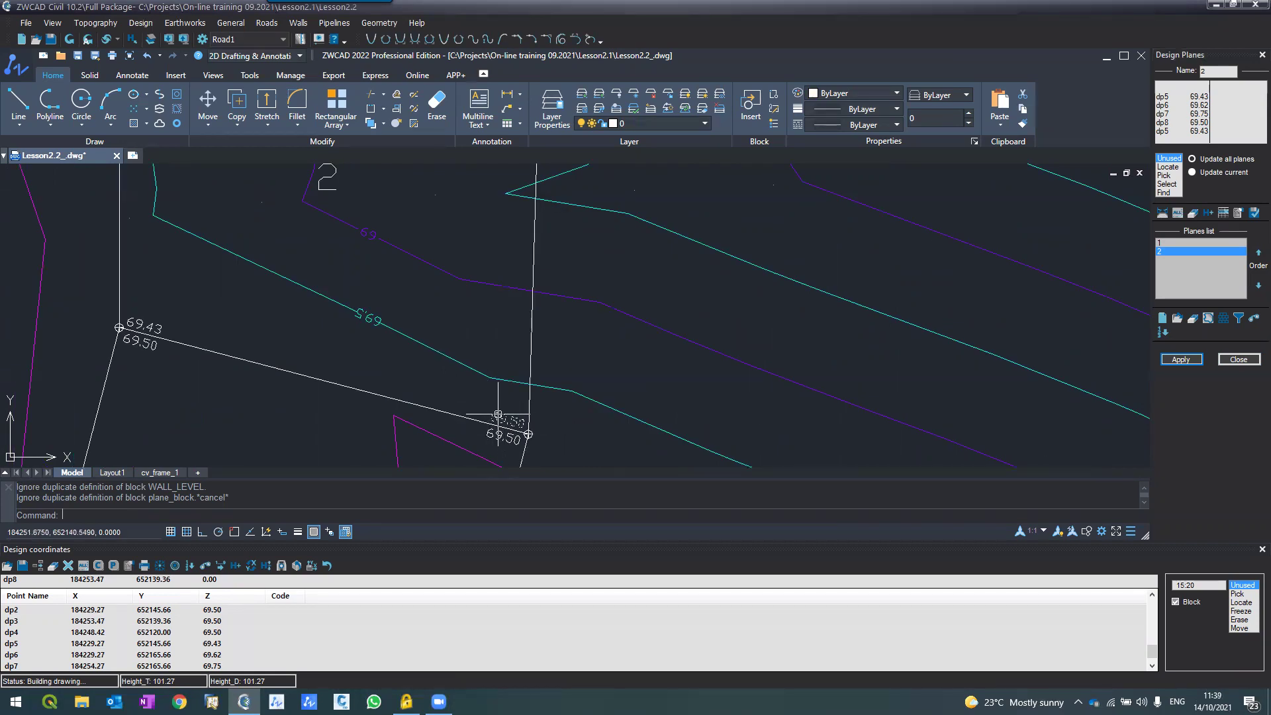
pyautogui.scroll(-1, 496, 413)
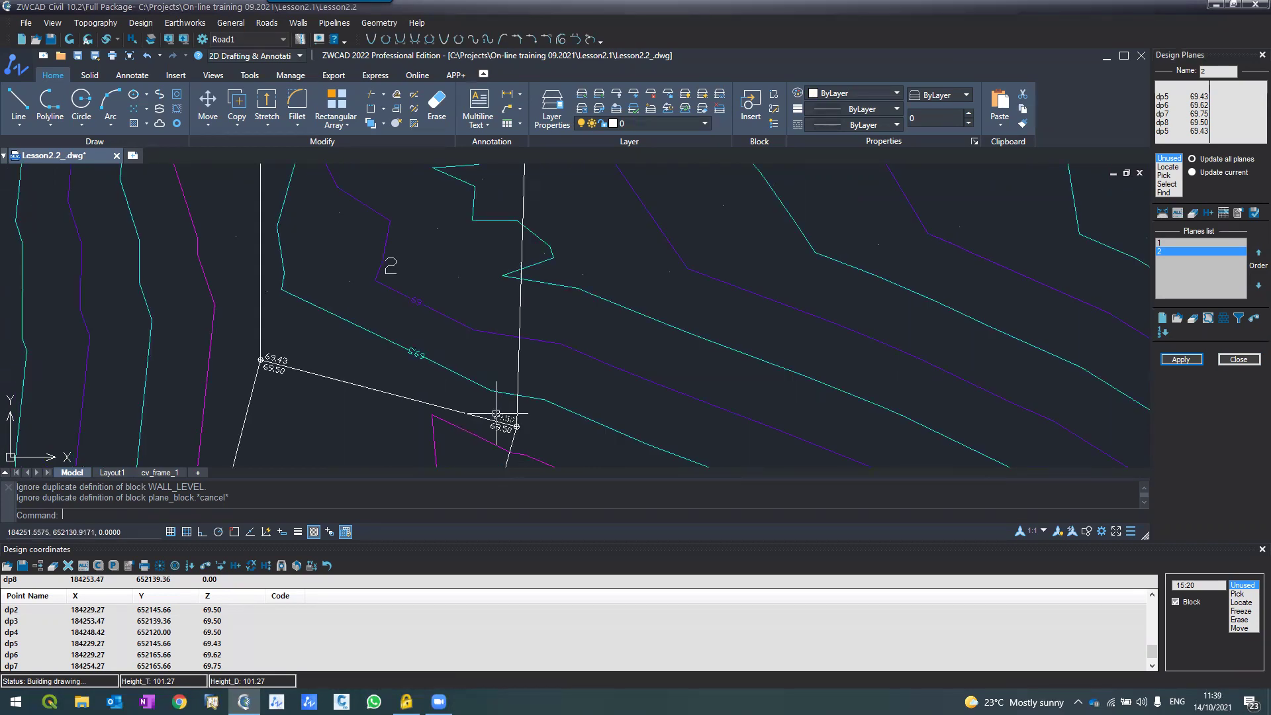
pyautogui.scroll(-1, 495, 414)
pyautogui.scroll(2, 496, 256)
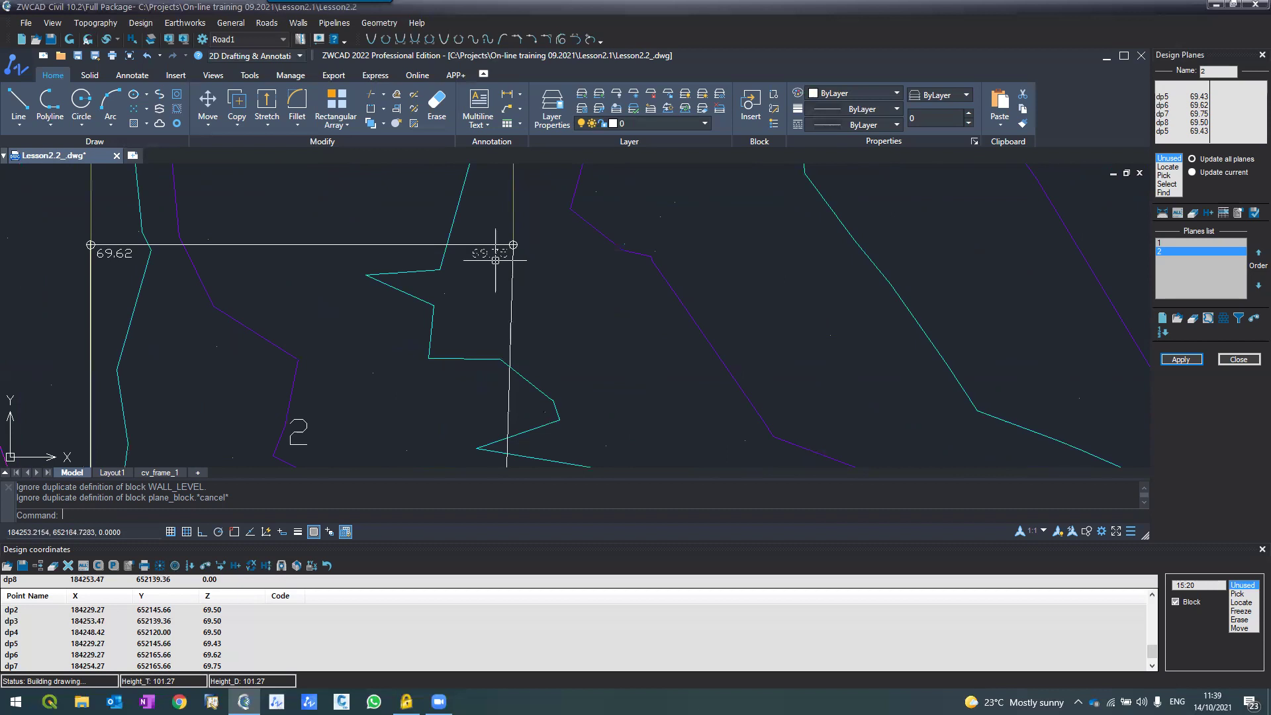
pyautogui.scroll(-1, 495, 258)
pyautogui.scroll(-1, 495, 258)
pyautogui.scroll(3, 291, 370)
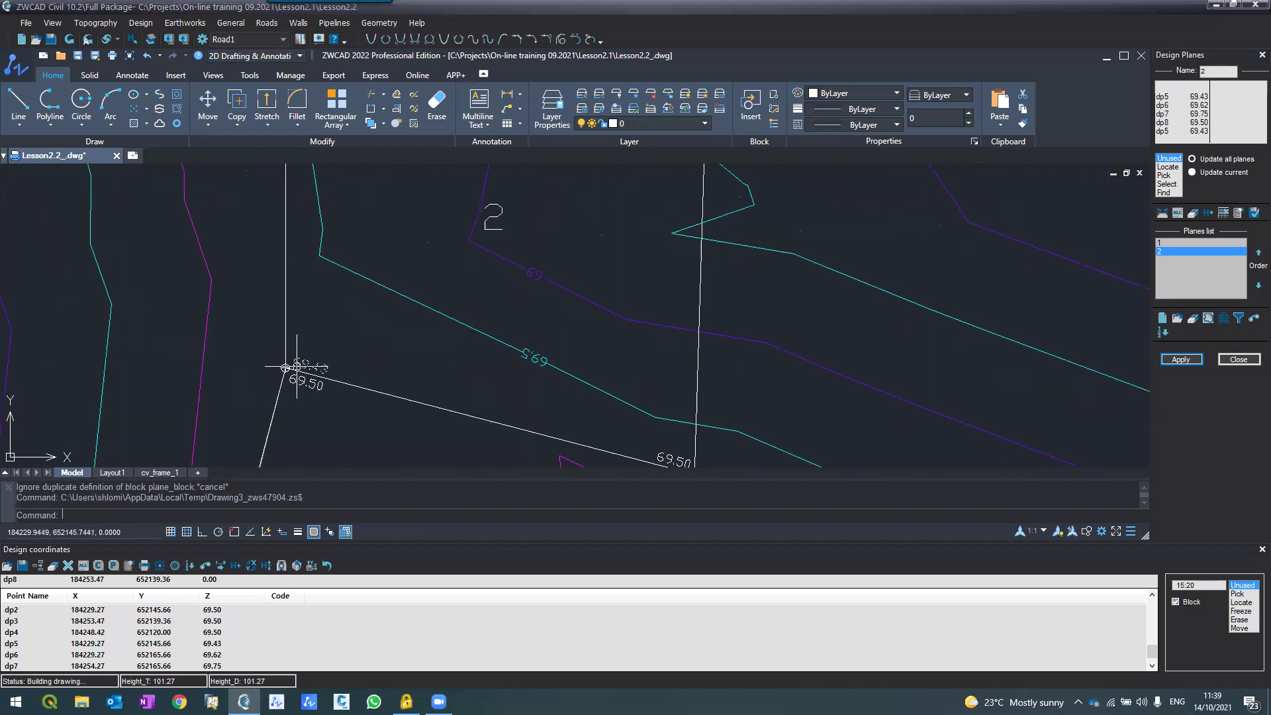
pyautogui.scroll(-2, 296, 366)
pyautogui.scroll(3, 320, 243)
pyautogui.scroll(-3, 319, 244)
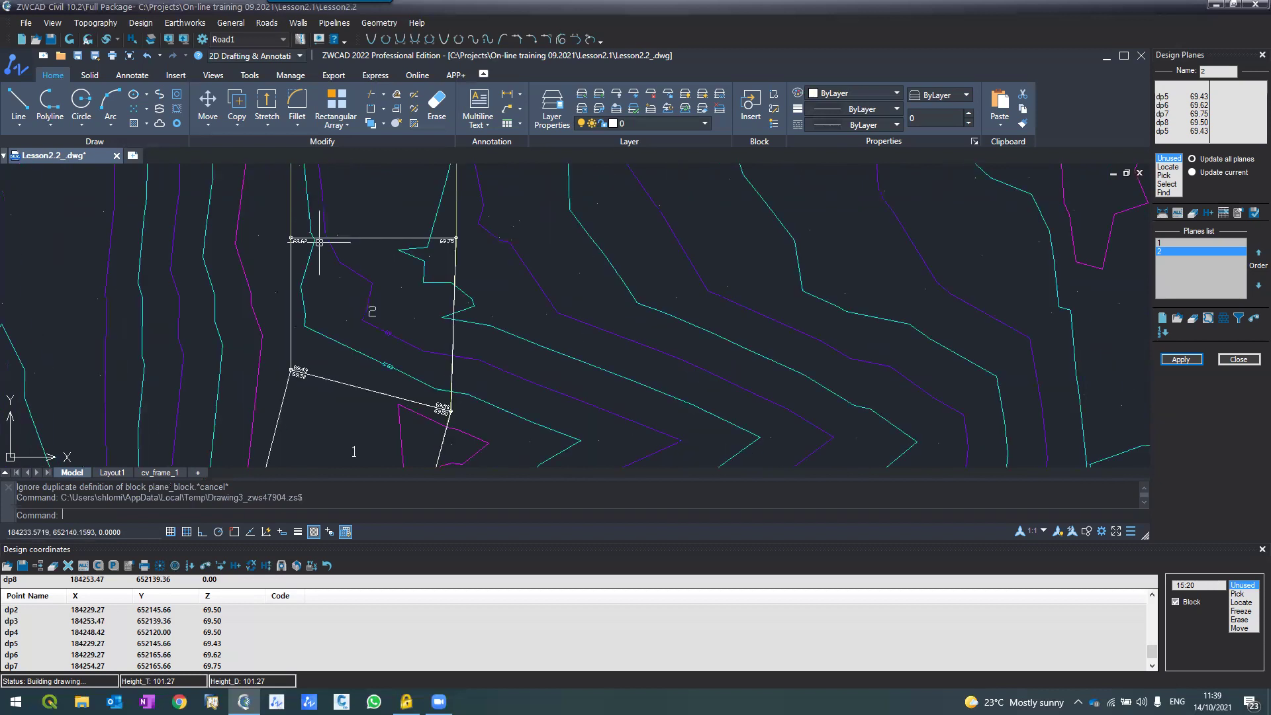
pyautogui.scroll(-2, 319, 242)
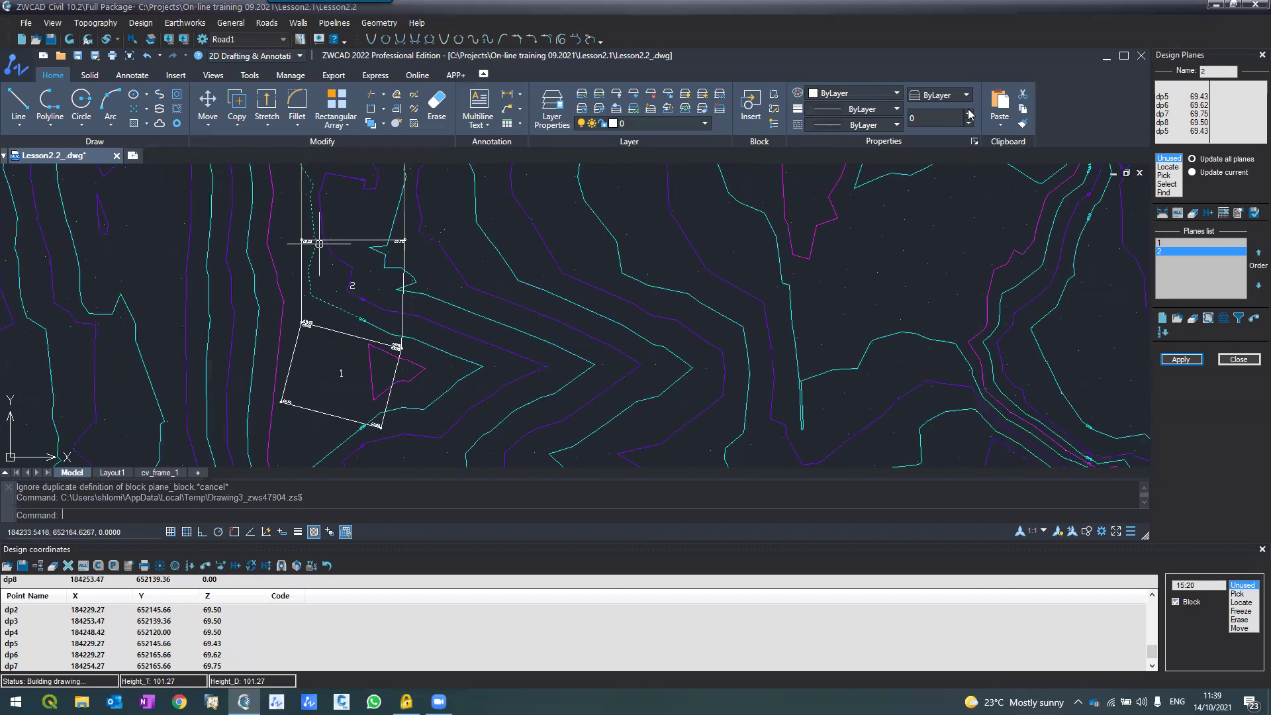
# Add design plane 3 to the planes list from the outline of the lot directly above plane 2.
pyautogui.click(1171, 357)
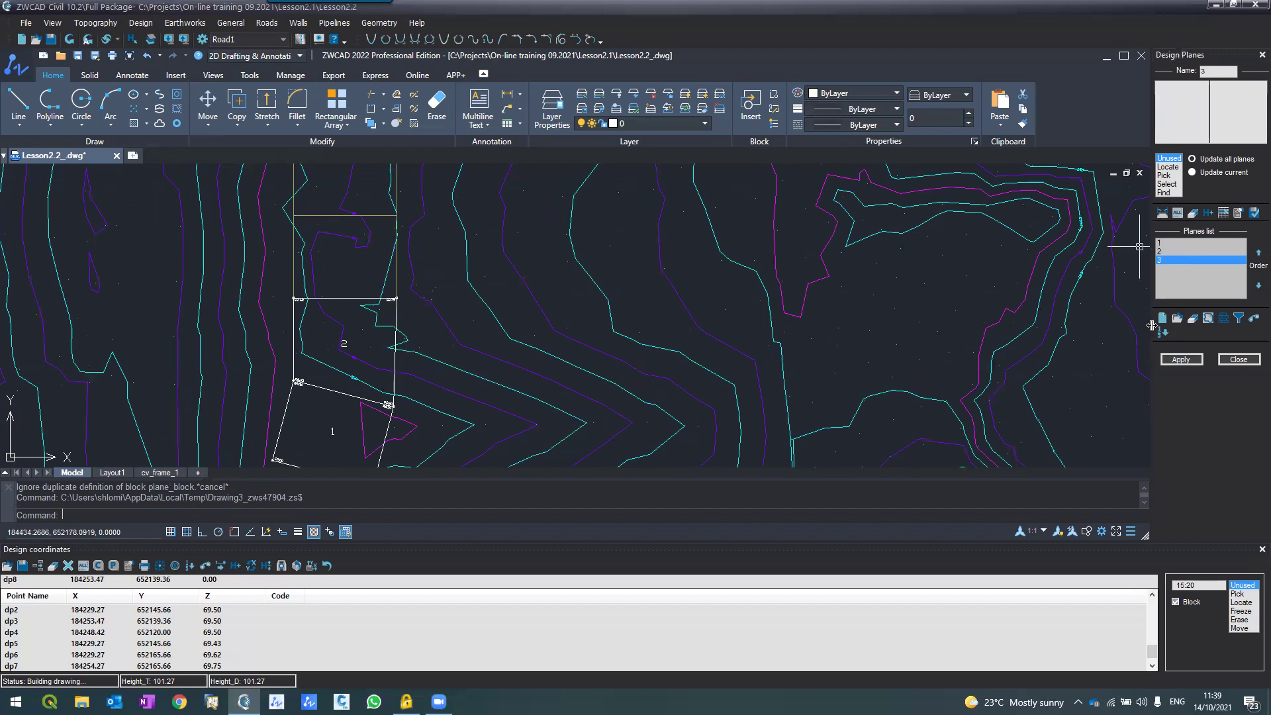
pyautogui.click(1168, 183)
pyautogui.press('Escape')
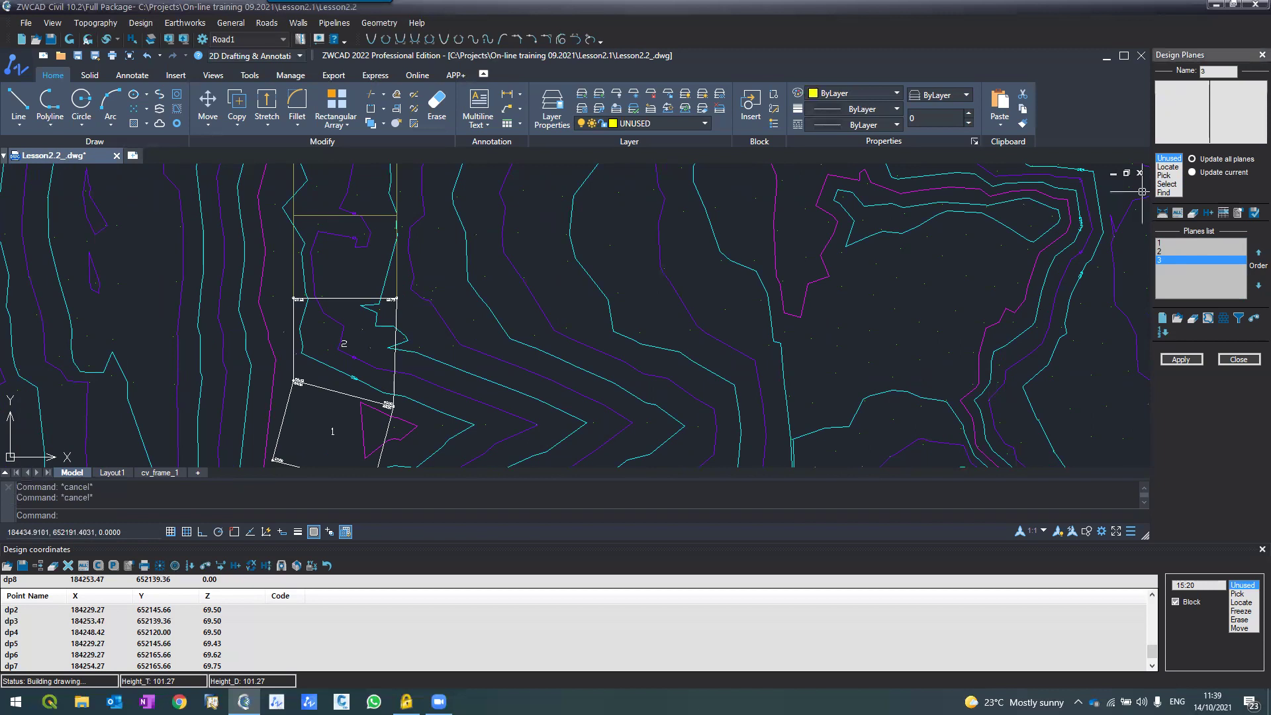
pyautogui.click(1223, 213)
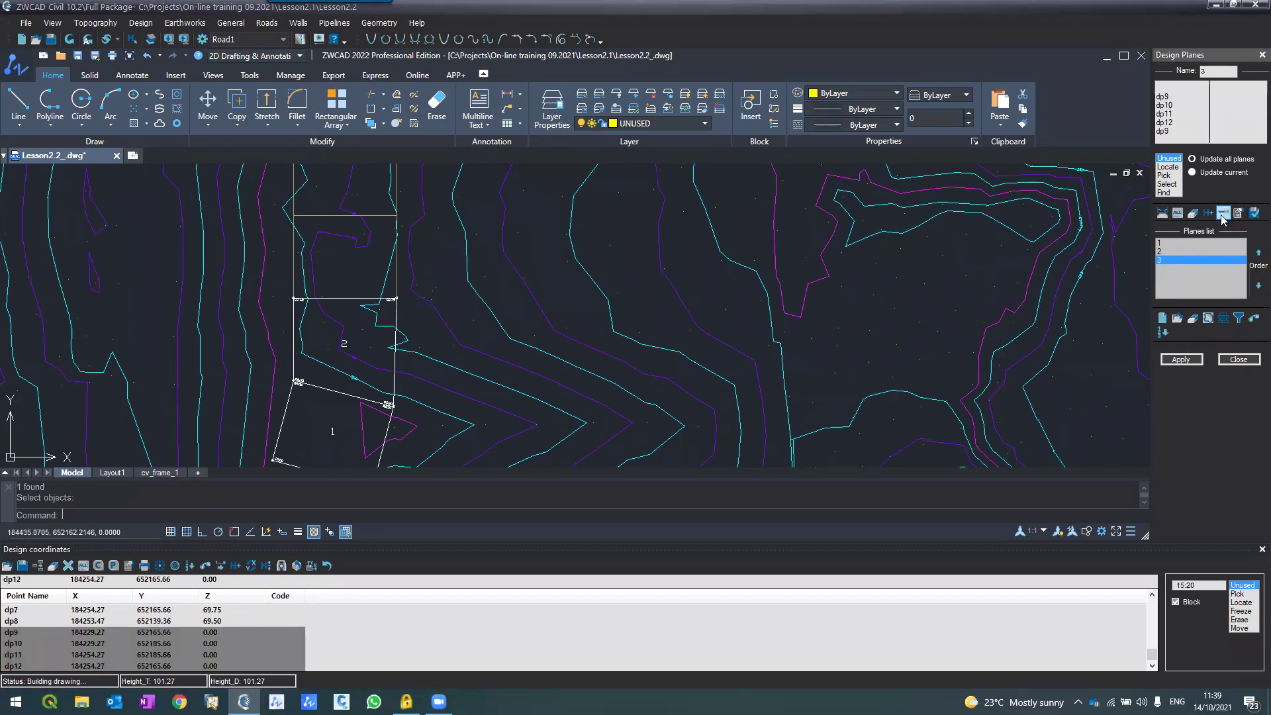
# Define design plane 3's heights by slope, using its east side as reference with both end heights set to 70.
pyautogui.click(1207, 213)
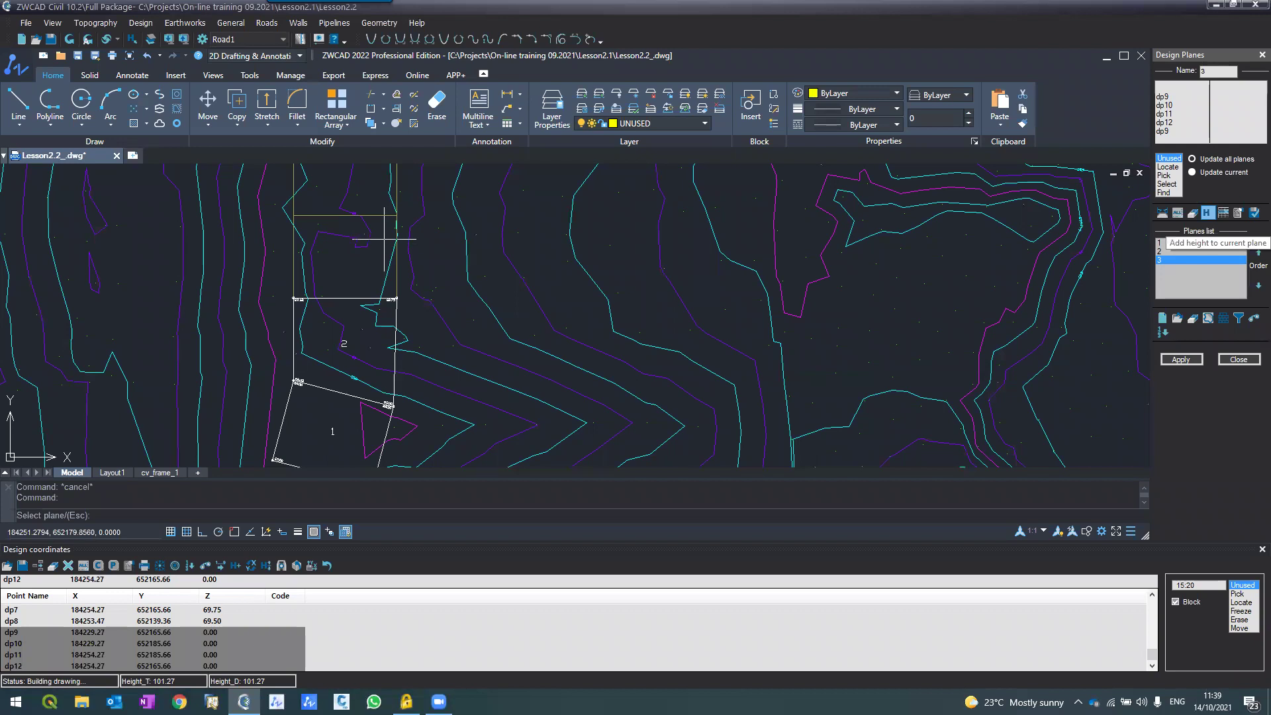
pyautogui.click(351, 263)
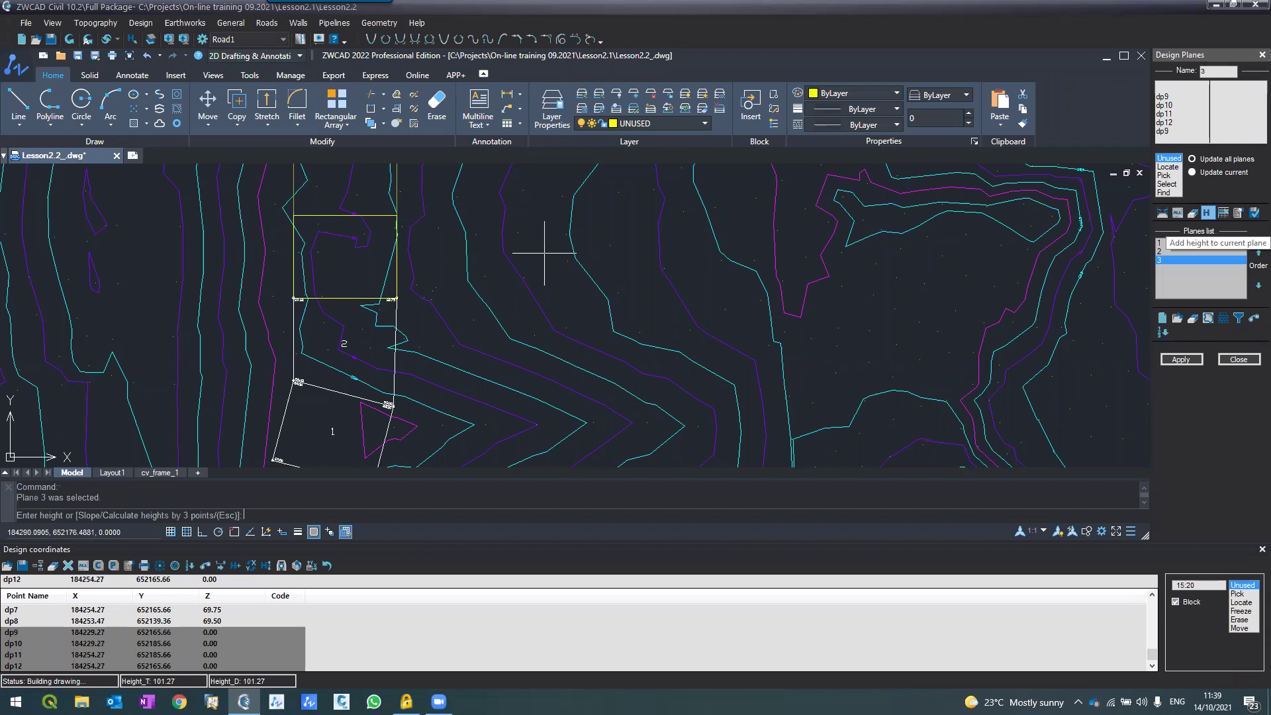
pyautogui.write('s')
pyautogui.press('Return')
pyautogui.scroll(4, 390, 252)
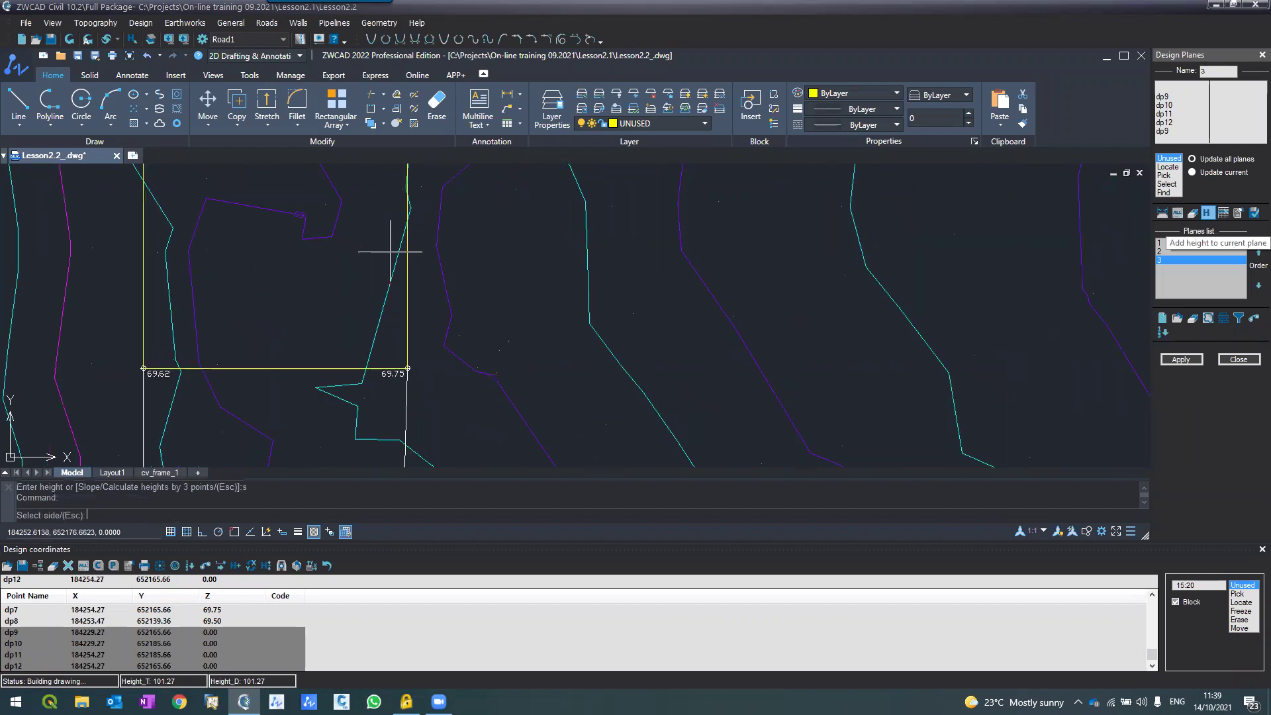
pyautogui.click(409, 251)
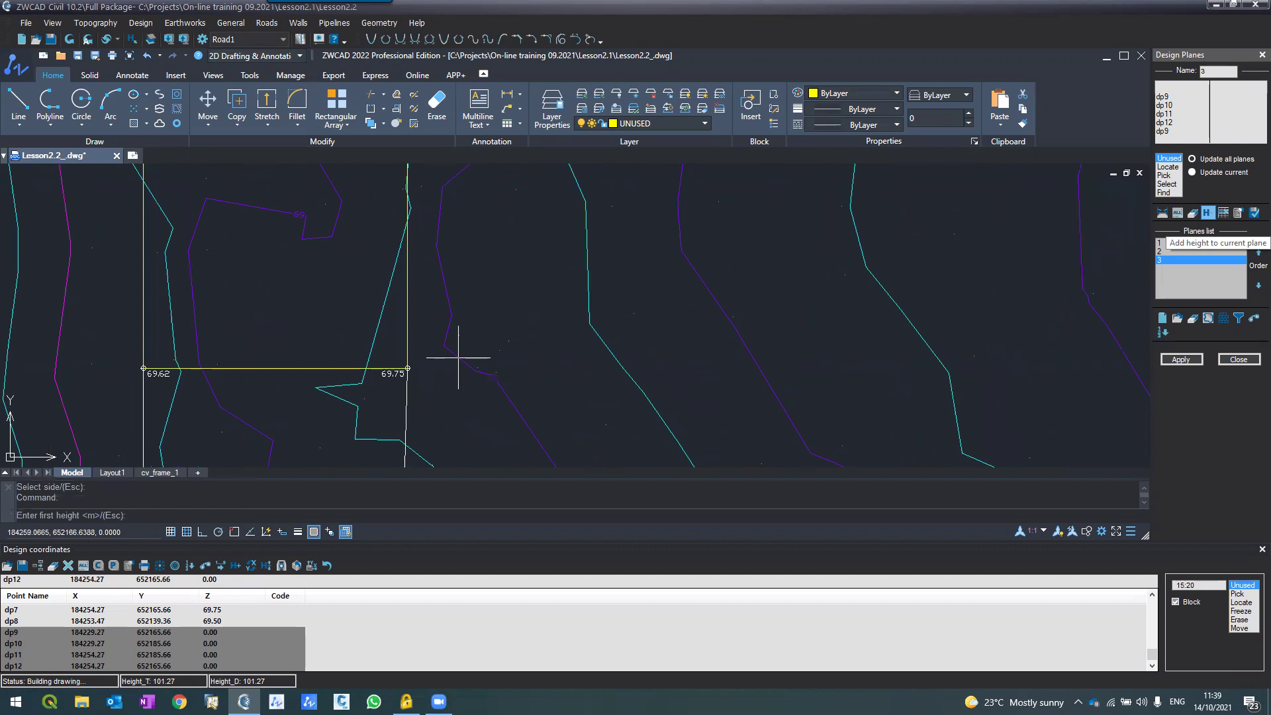
pyautogui.write('70')
pyautogui.press('Return')
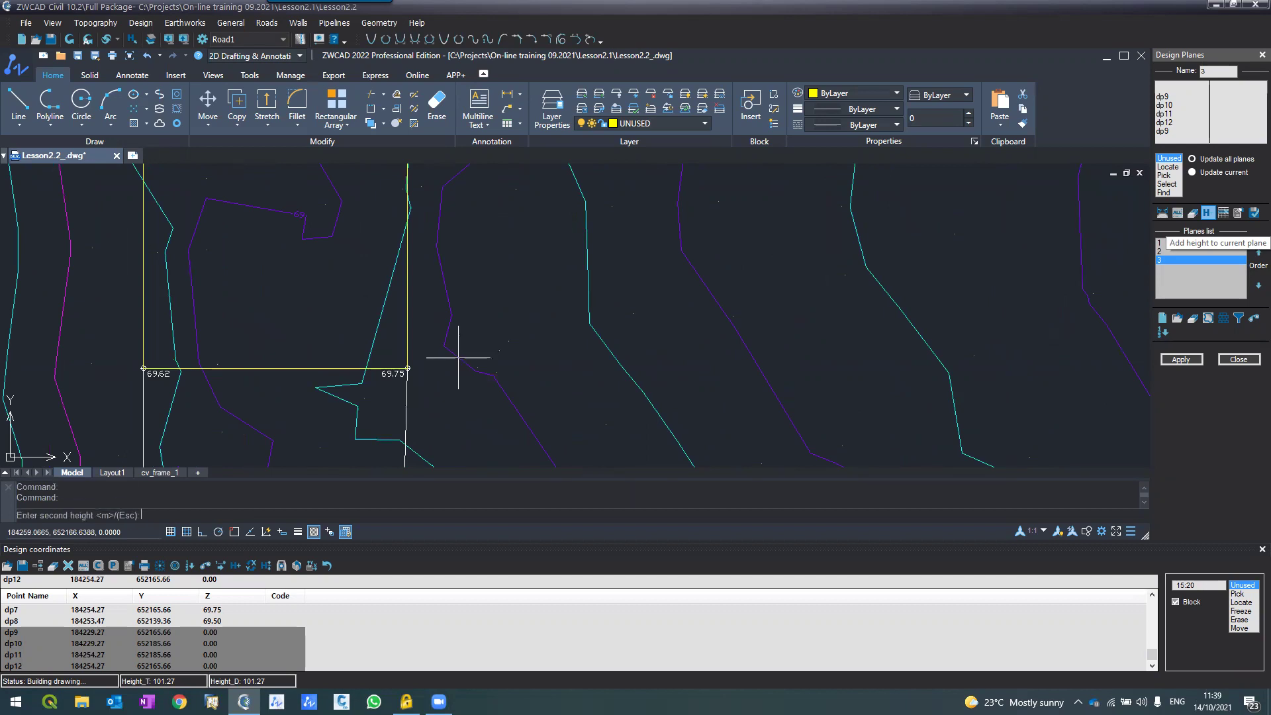
pyautogui.write('70')
pyautogui.press('Return')
# Set the slope of design plane 3 to -0.5 % and apply its heights to the drawing.
pyautogui.write('-0.5')
pyautogui.press('Return')
pyautogui.click(1182, 360)
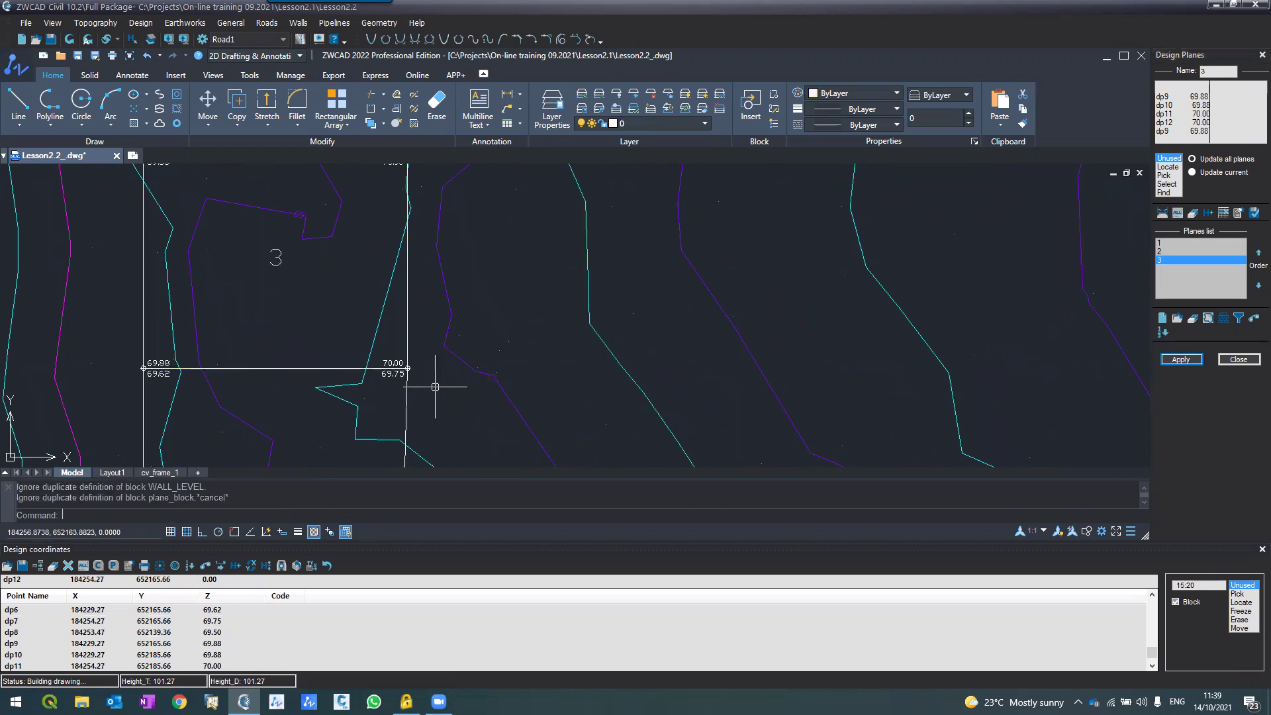
# Examine the height labels at the corners of design plane 3 and along the lots down to plane 1.
pyautogui.scroll(-2, 414, 374)
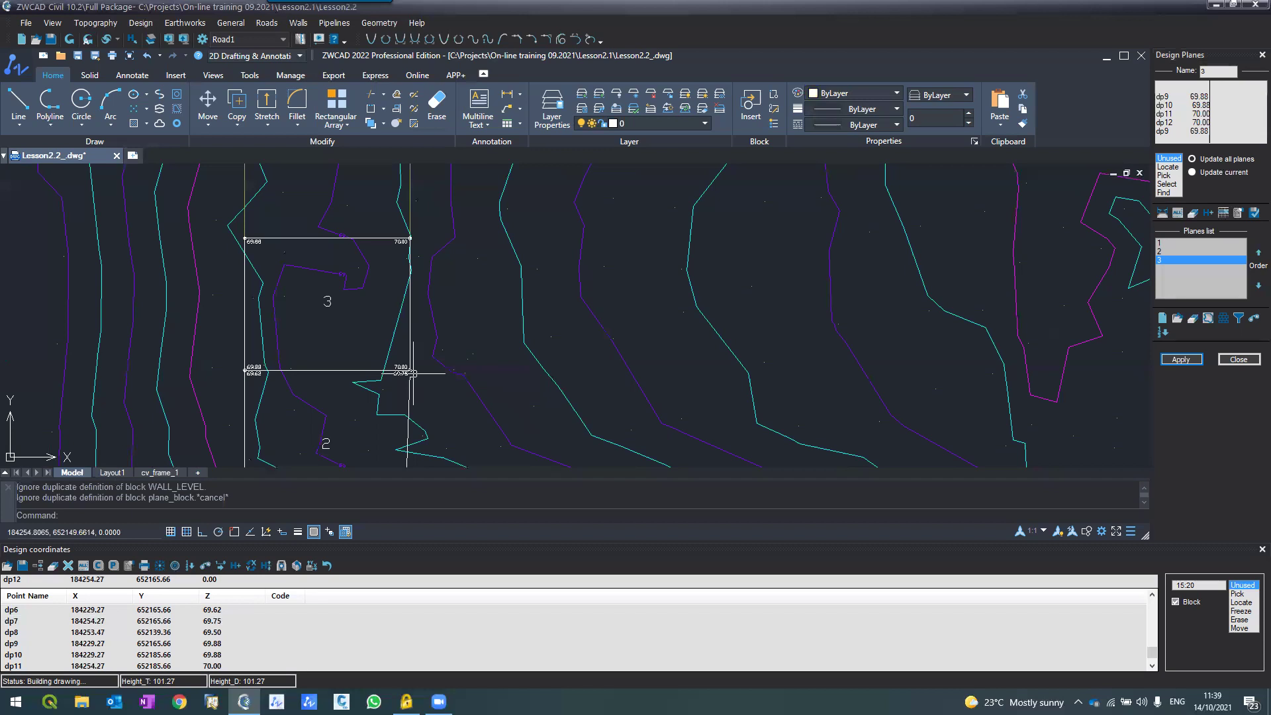
pyautogui.scroll(2, 383, 257)
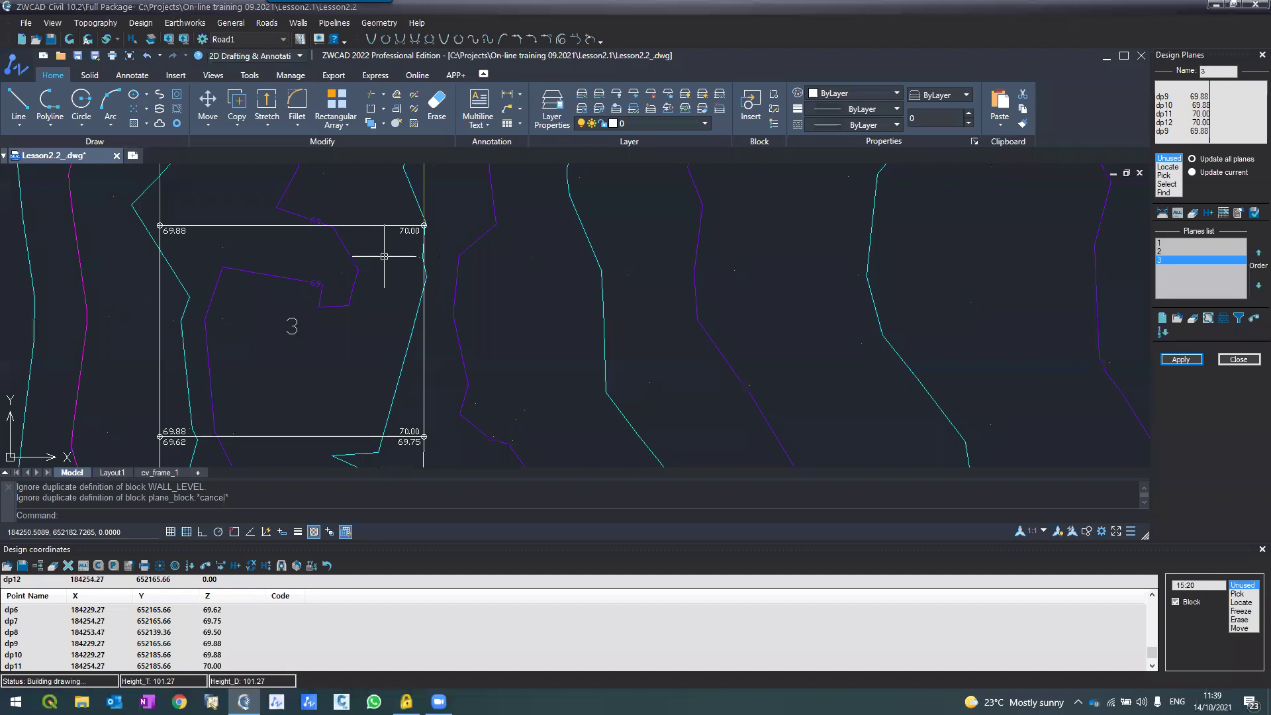
pyautogui.scroll(-5, 257, 329)
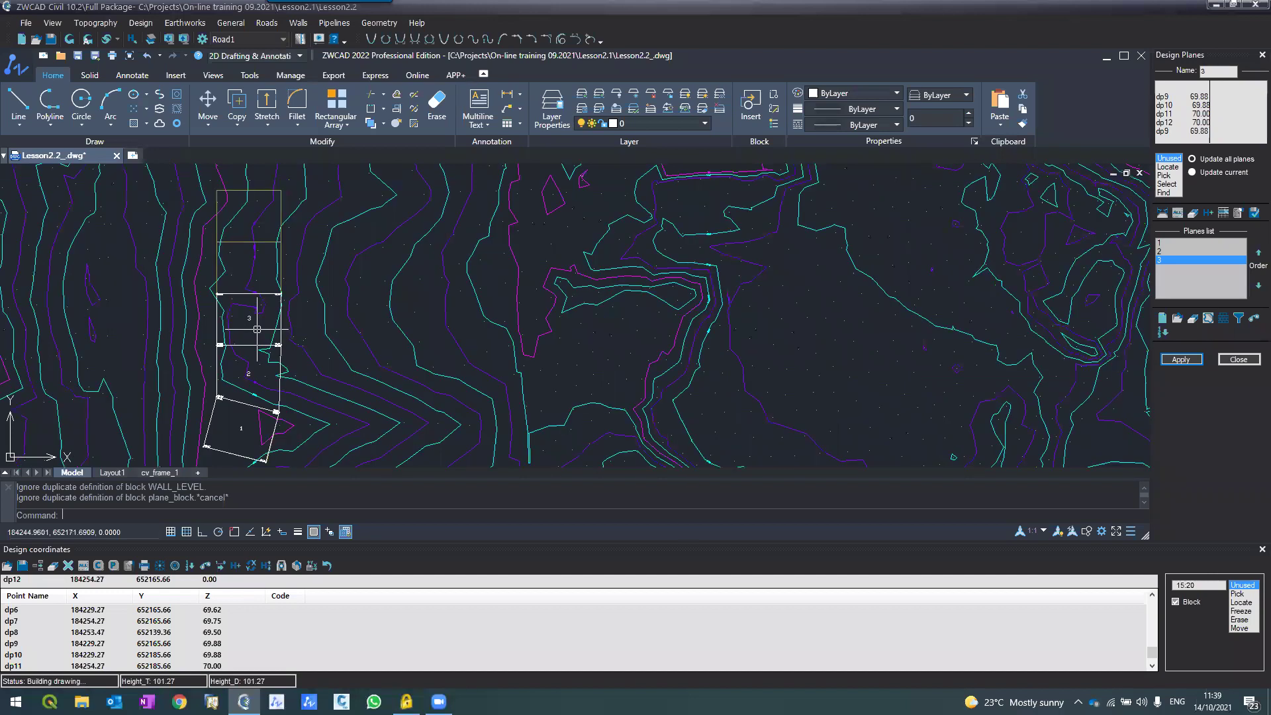
pyautogui.scroll(-2, 256, 329)
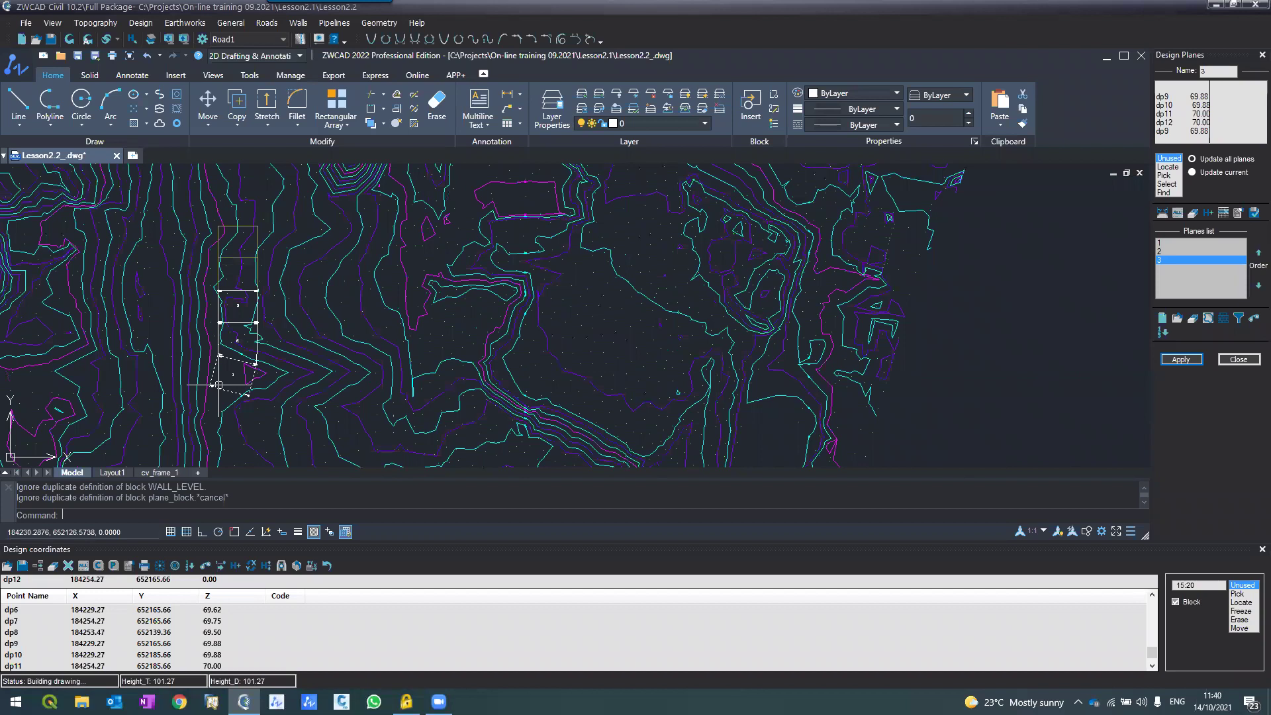
pyautogui.scroll(2, 218, 387)
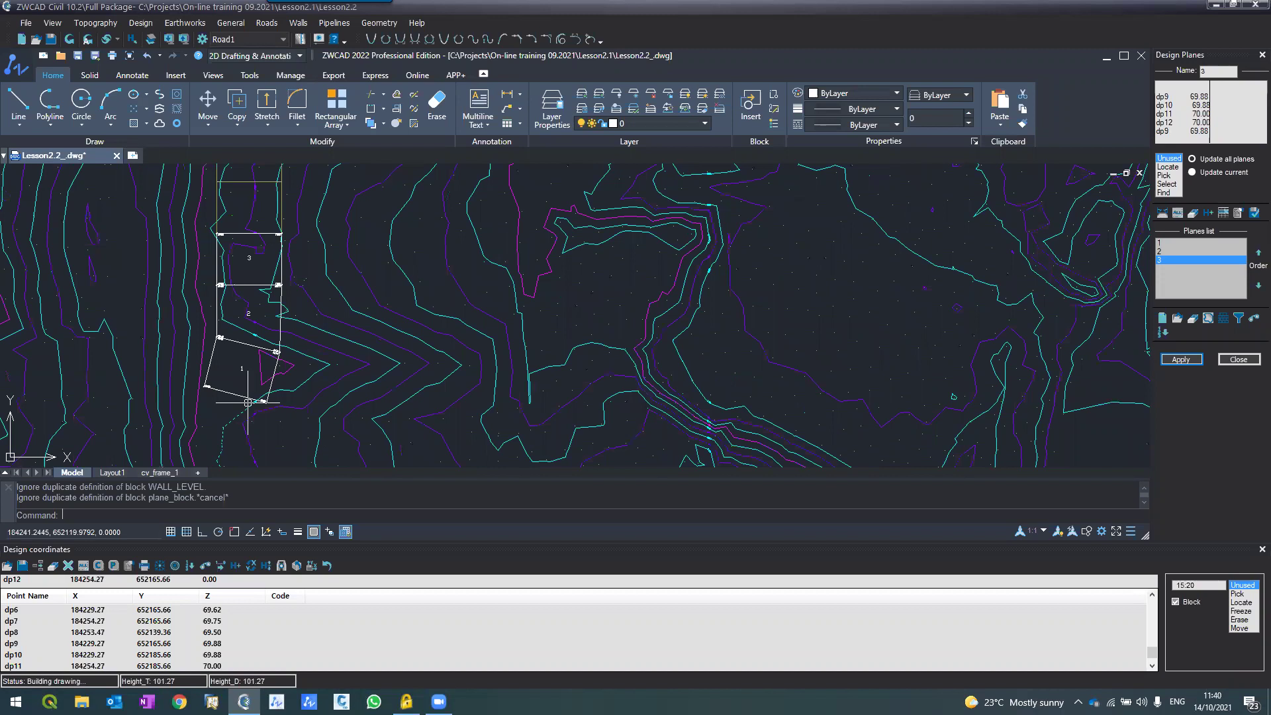
pyautogui.scroll(-2, 247, 402)
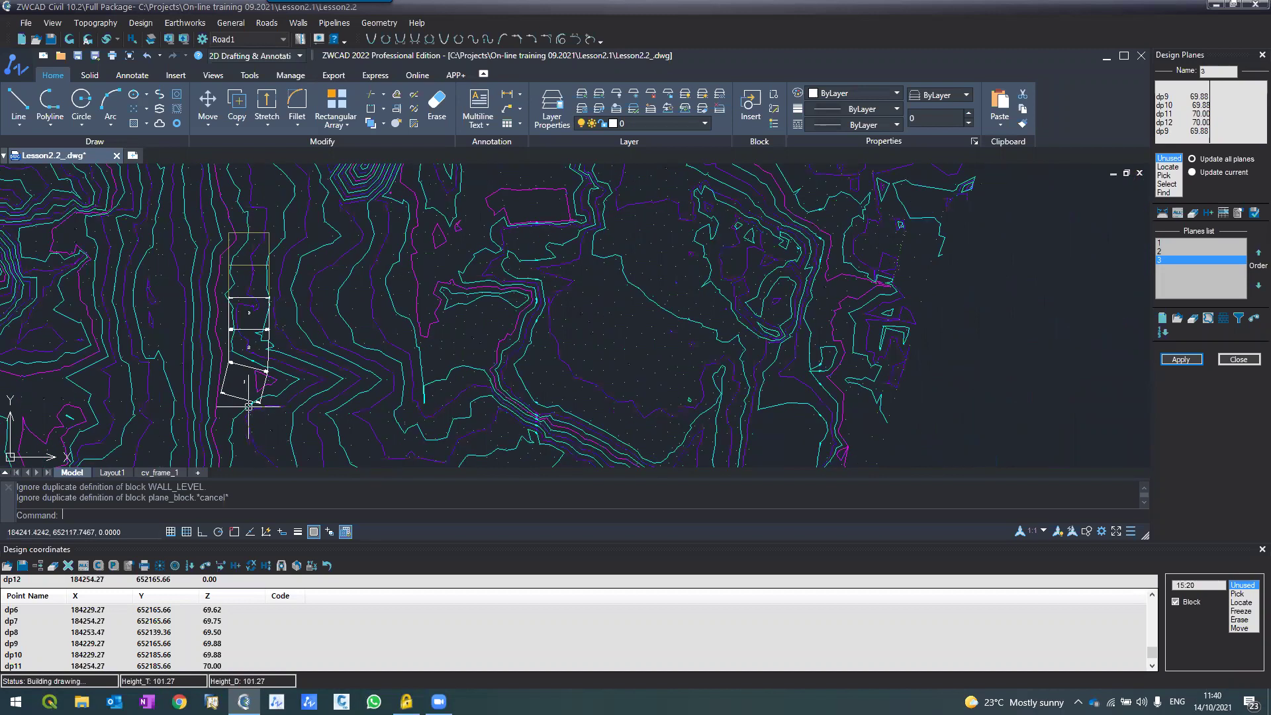
pyautogui.scroll(5, 248, 406)
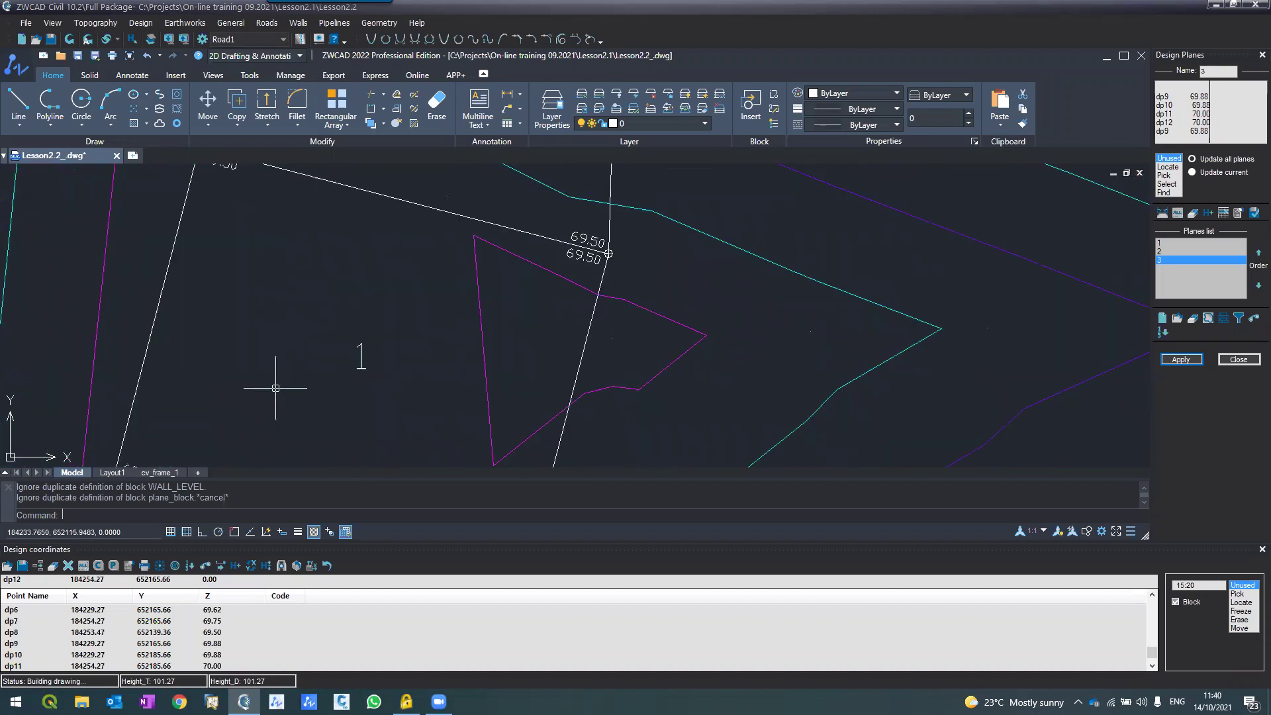
pyautogui.scroll(-5, 316, 353)
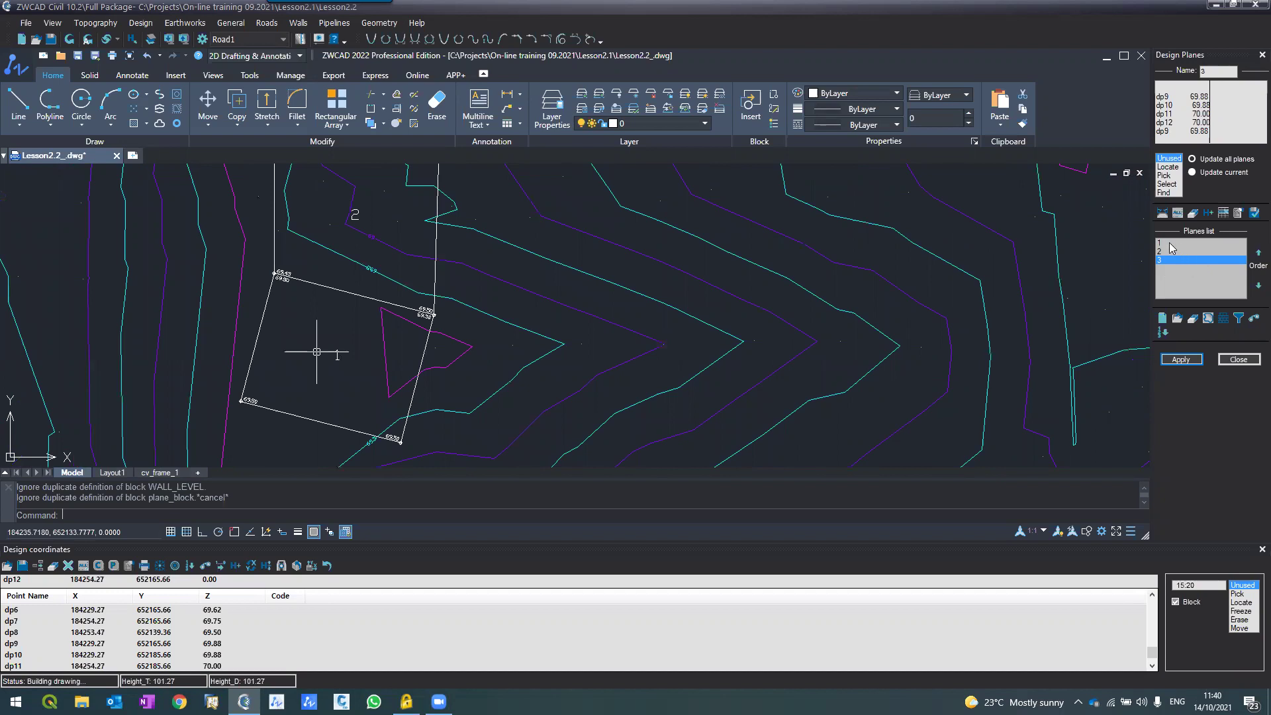
# Select design planes 1 to 3 together in the planes list and open the planes display options.
pyautogui.click(1169, 243)
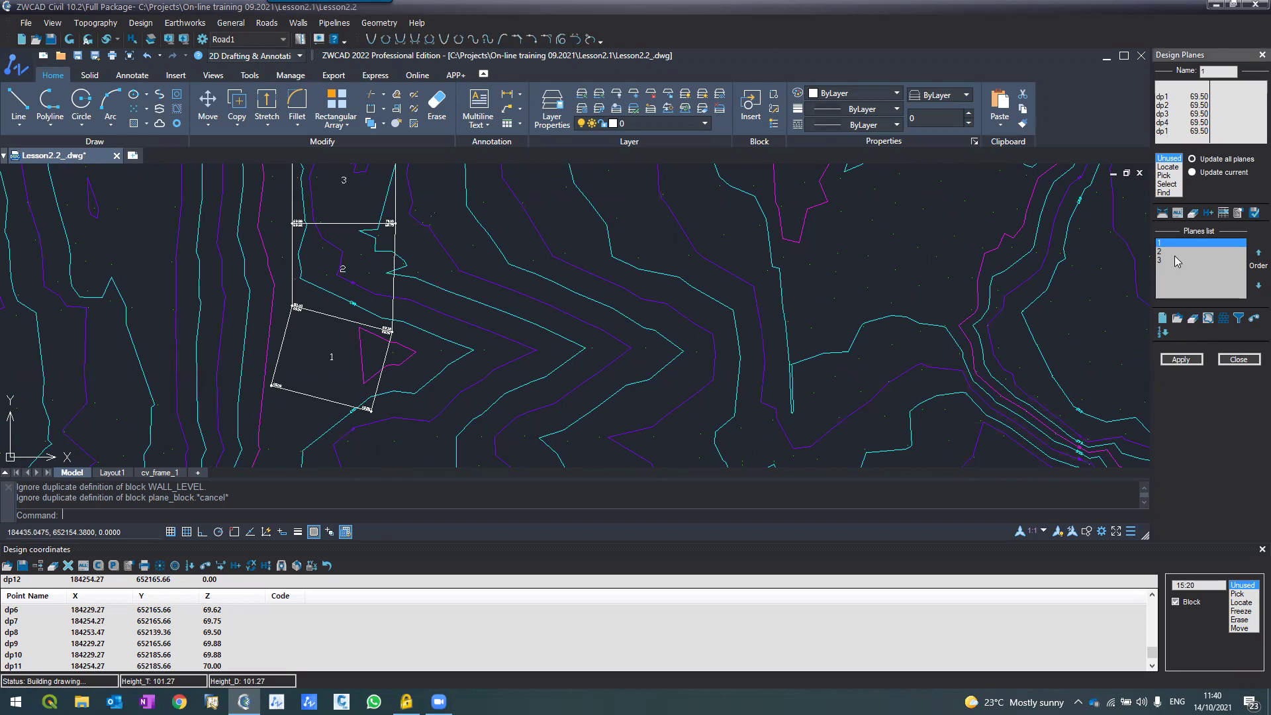
pyautogui.keyDown('shift'); pyautogui.click(1176, 260); pyautogui.keyUp('shift')
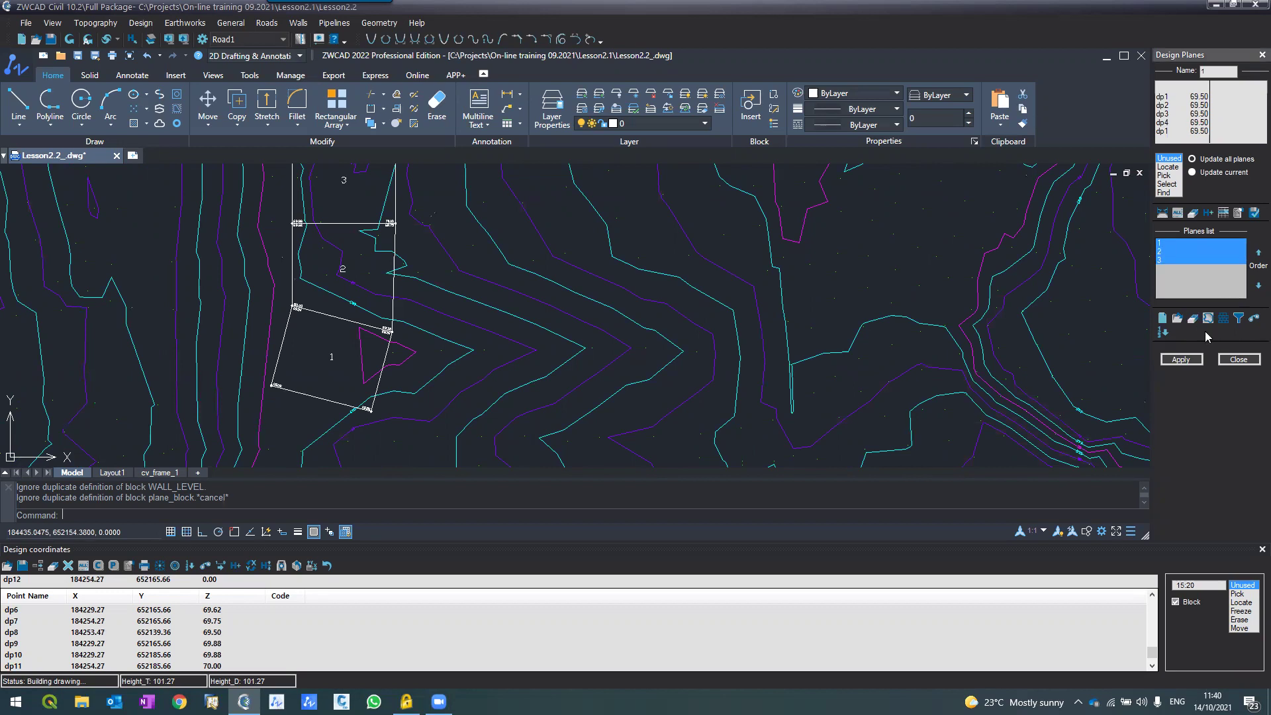
pyautogui.click(1183, 246)
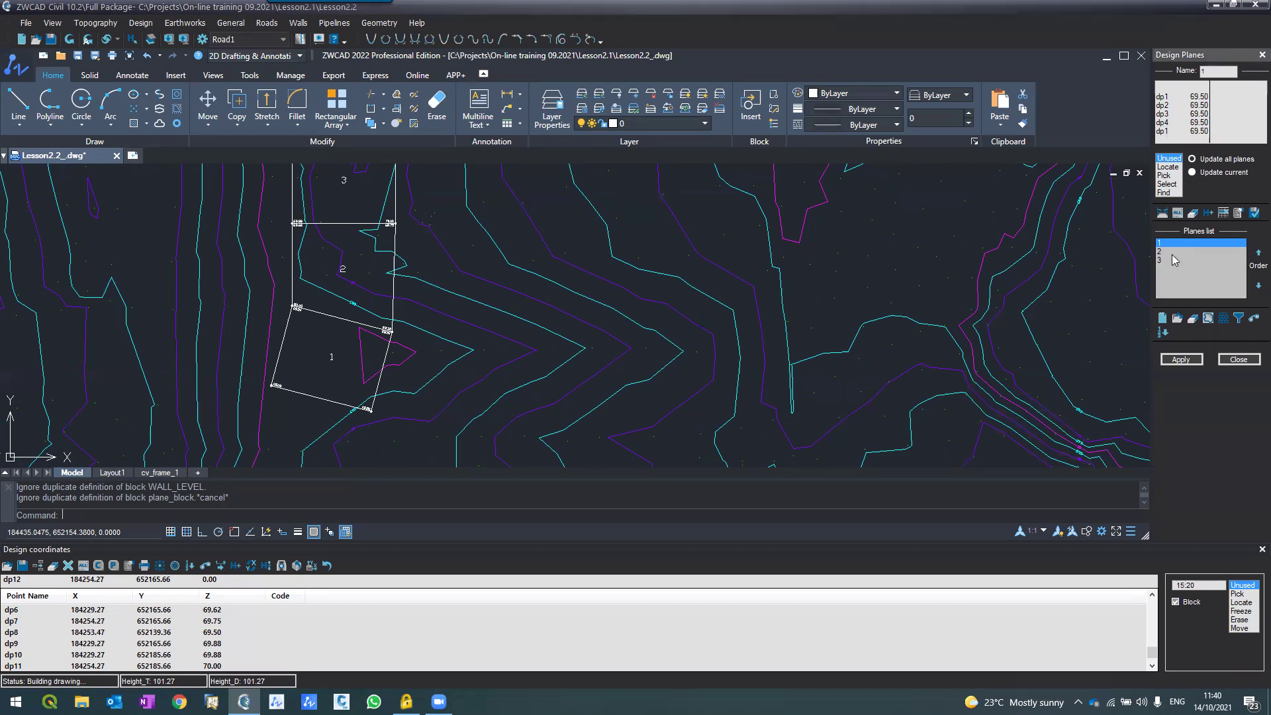
pyautogui.click(1208, 319)
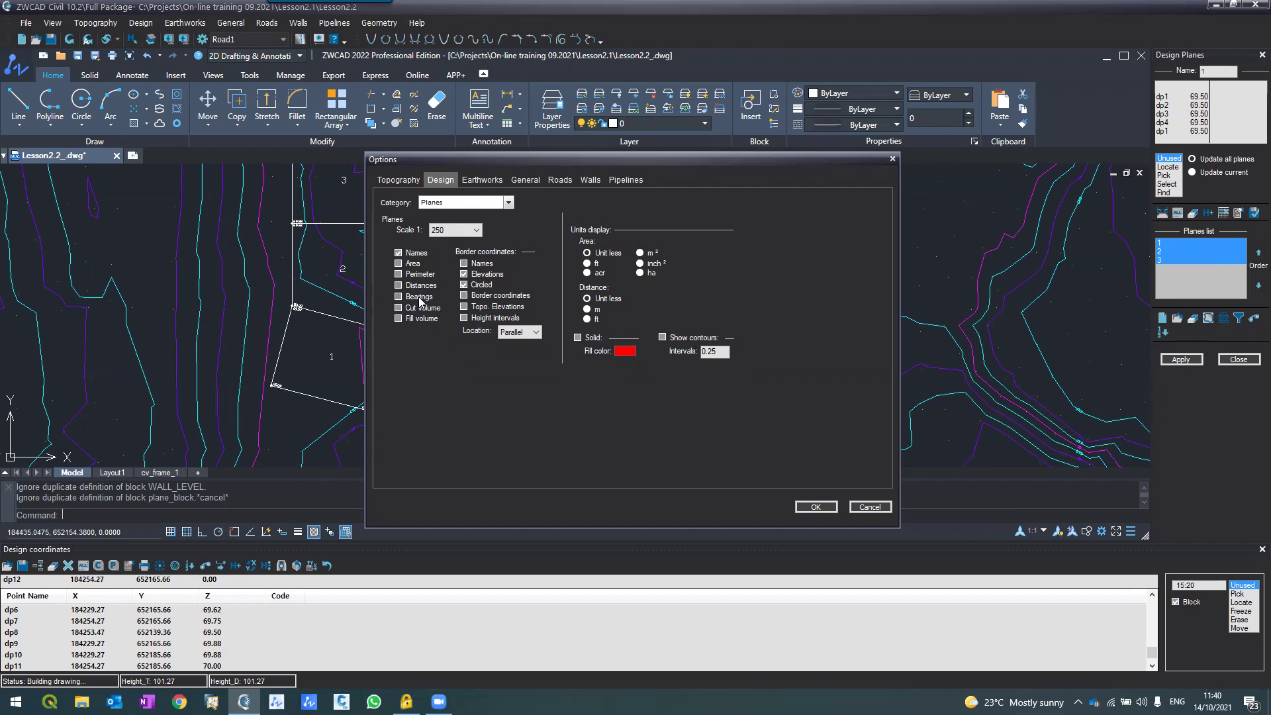
# Enable cut and fill volumes, topographic elevations and height intervals in the plane labels, and apply them to planes 1 to 3.
pyautogui.click(398, 307)
pyautogui.click(463, 274)
pyautogui.click(463, 274)
pyautogui.click(483, 319)
pyautogui.click(464, 306)
pyautogui.click(816, 506)
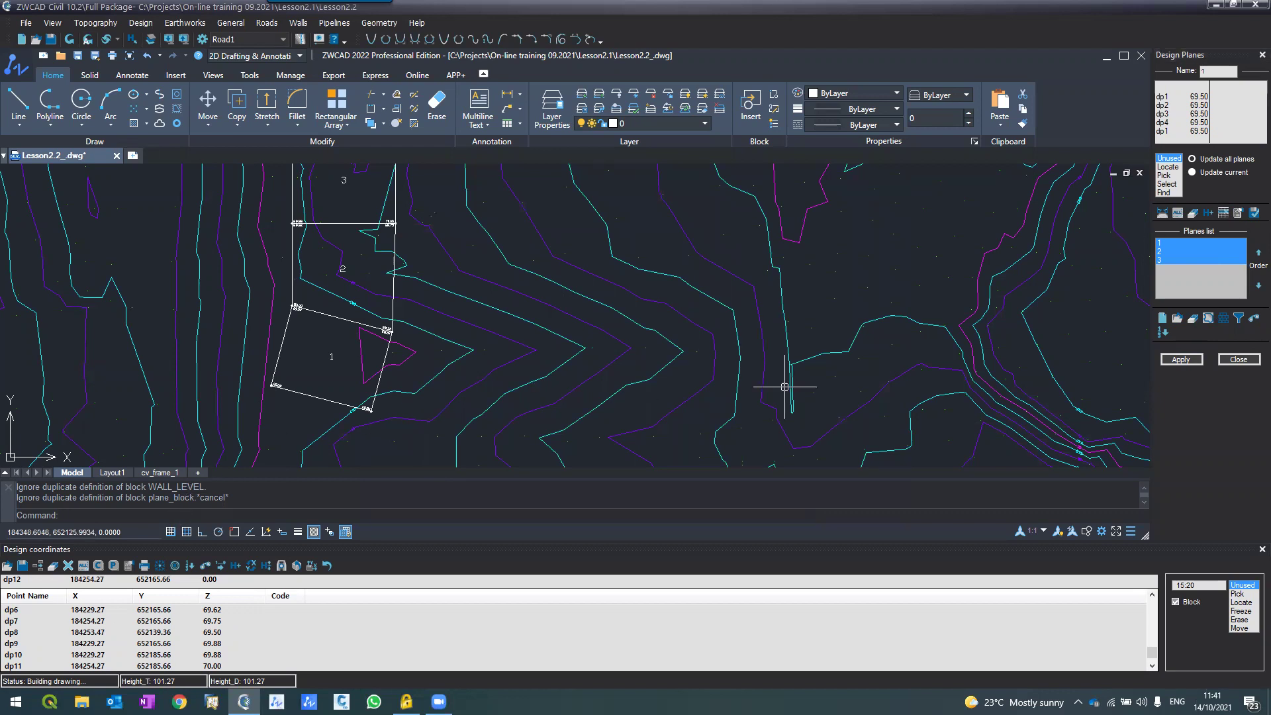
pyautogui.click(1181, 359)
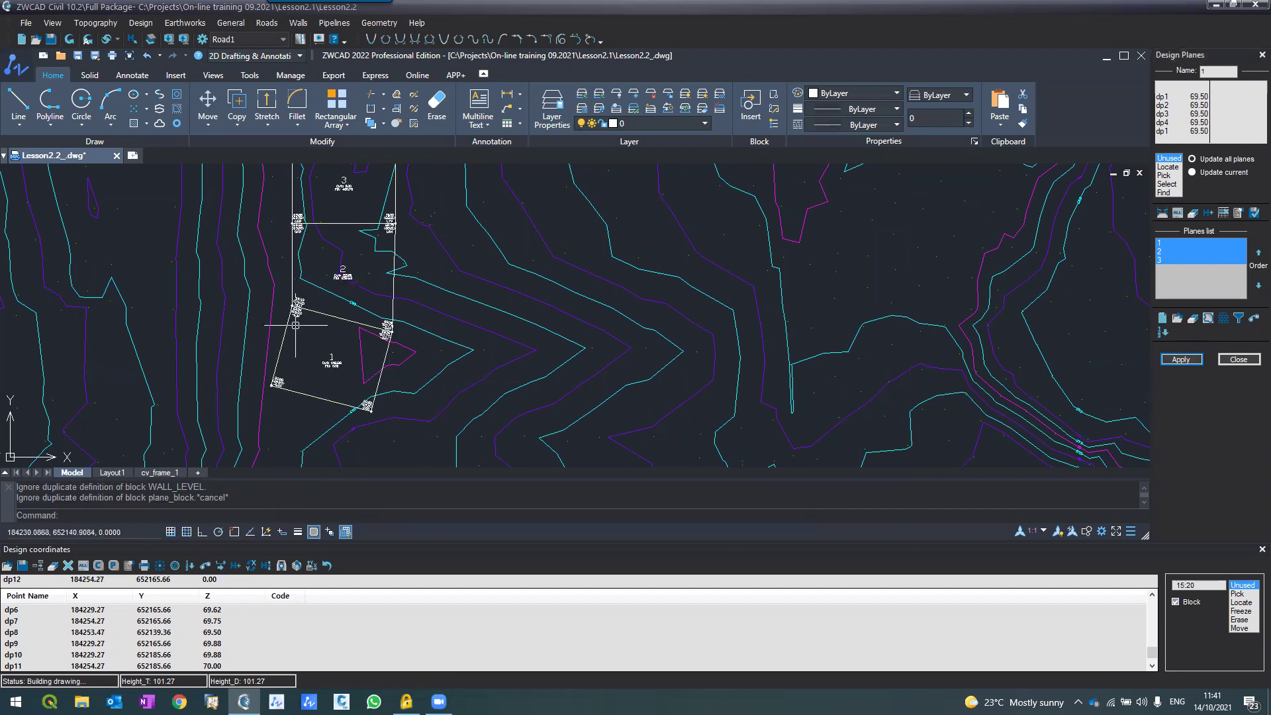
# Examine the design elevation, topographic elevation and height difference labelled at each corner of design plane 1.
pyautogui.scroll(2, 295, 325)
pyautogui.scroll(2, 296, 325)
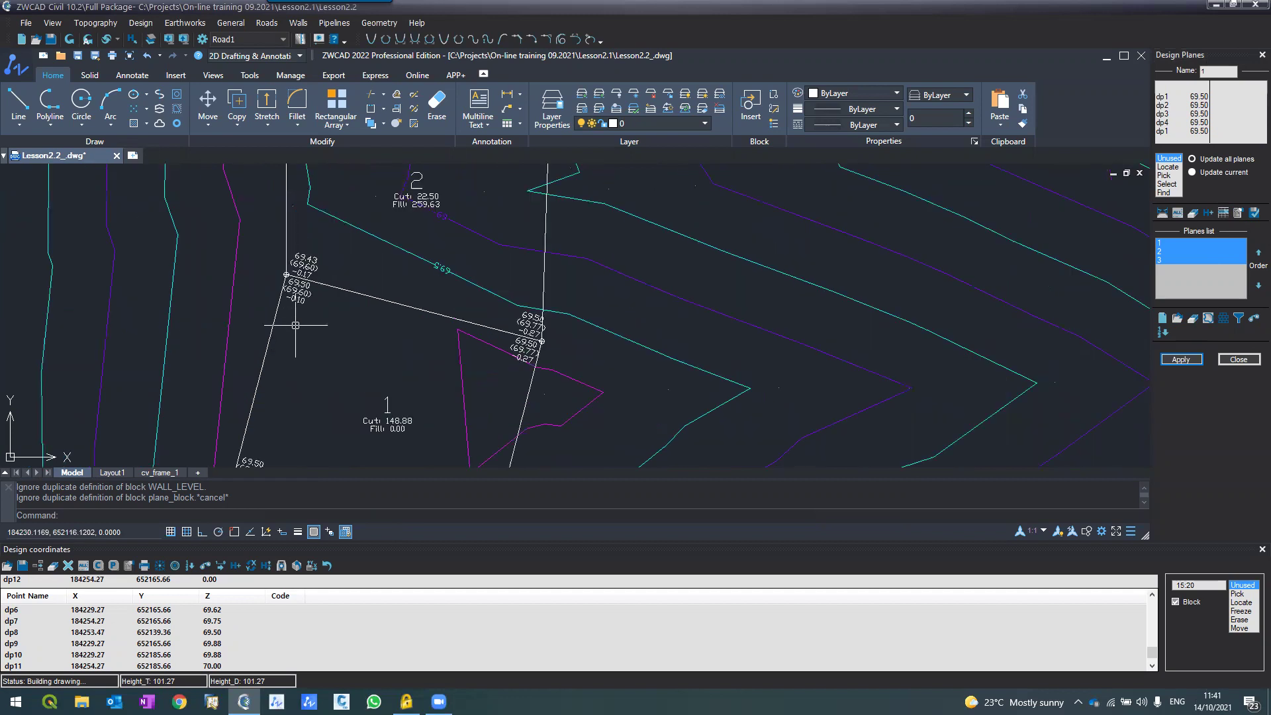
pyautogui.scroll(-2, 383, 355)
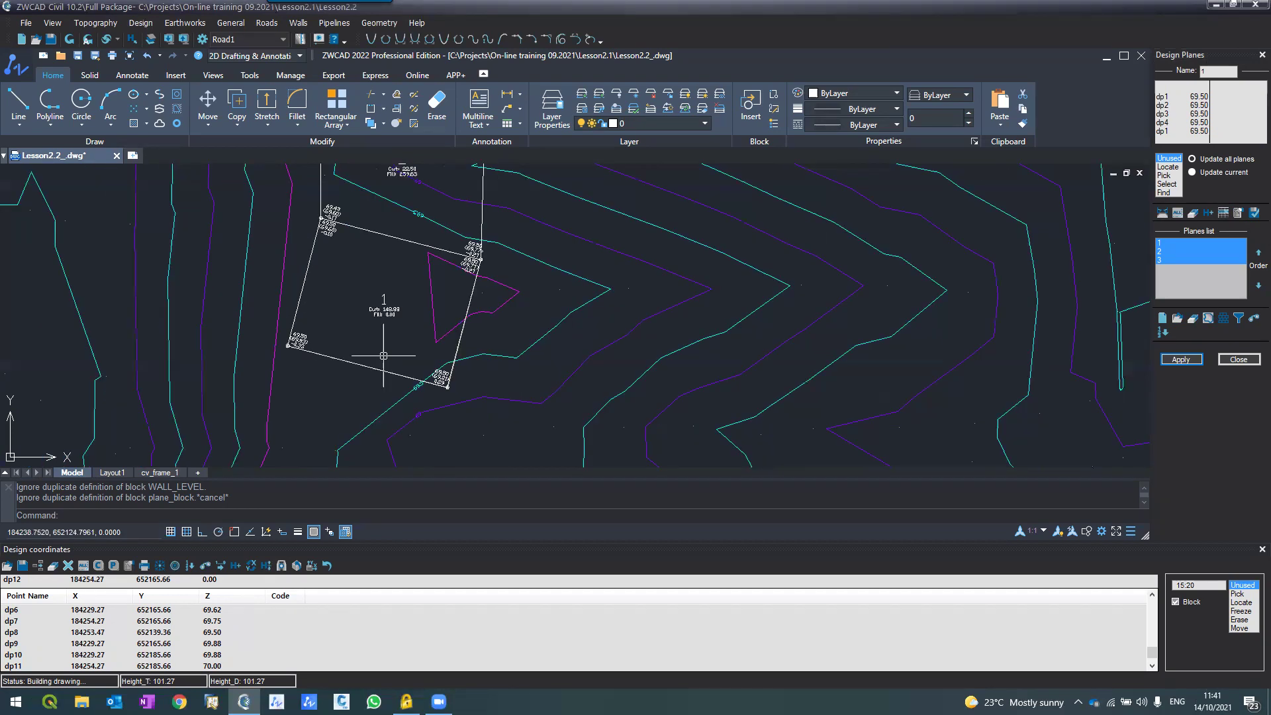
pyautogui.scroll(5, 411, 366)
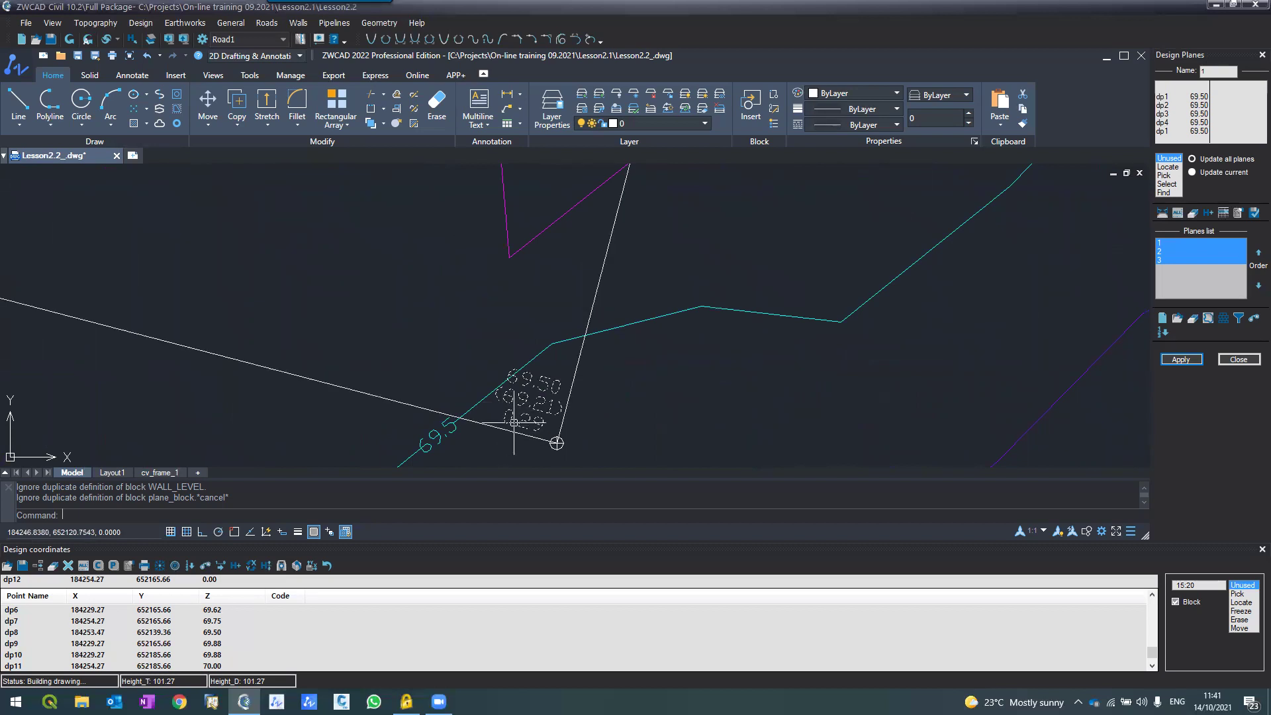
pyautogui.scroll(-2, 515, 416)
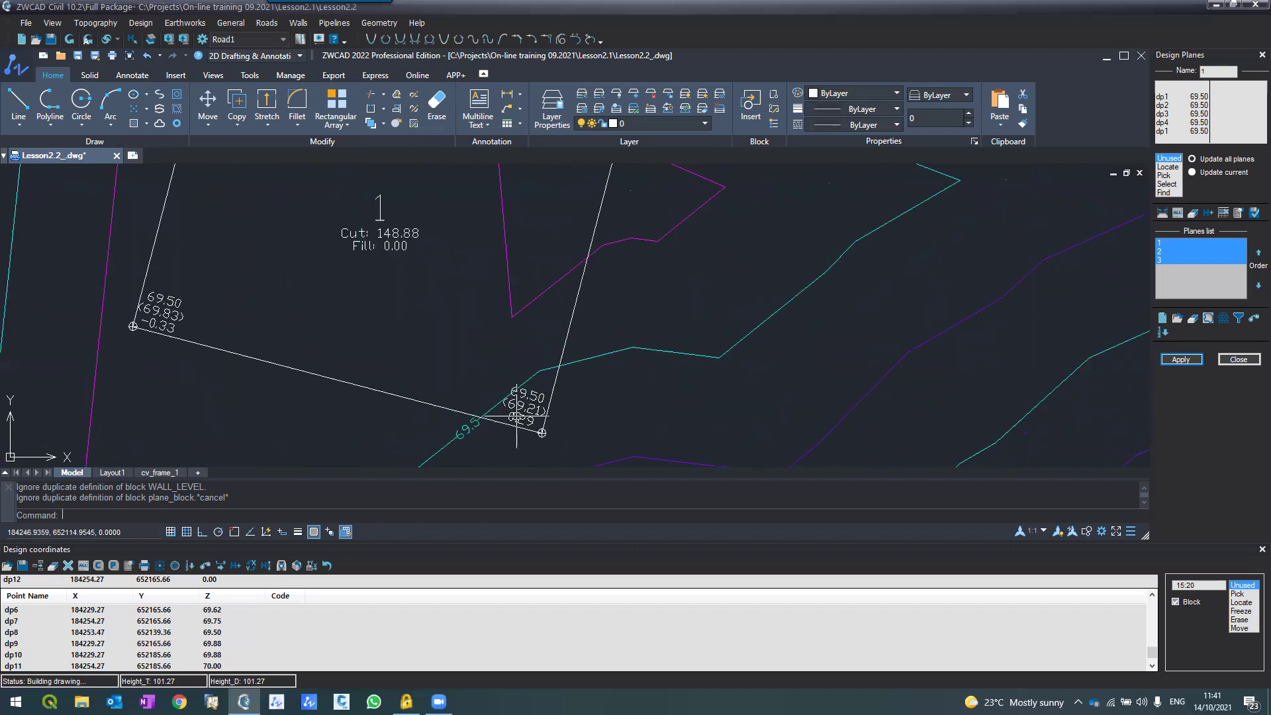
pyautogui.scroll(-3, 515, 417)
pyautogui.scroll(5, 284, 354)
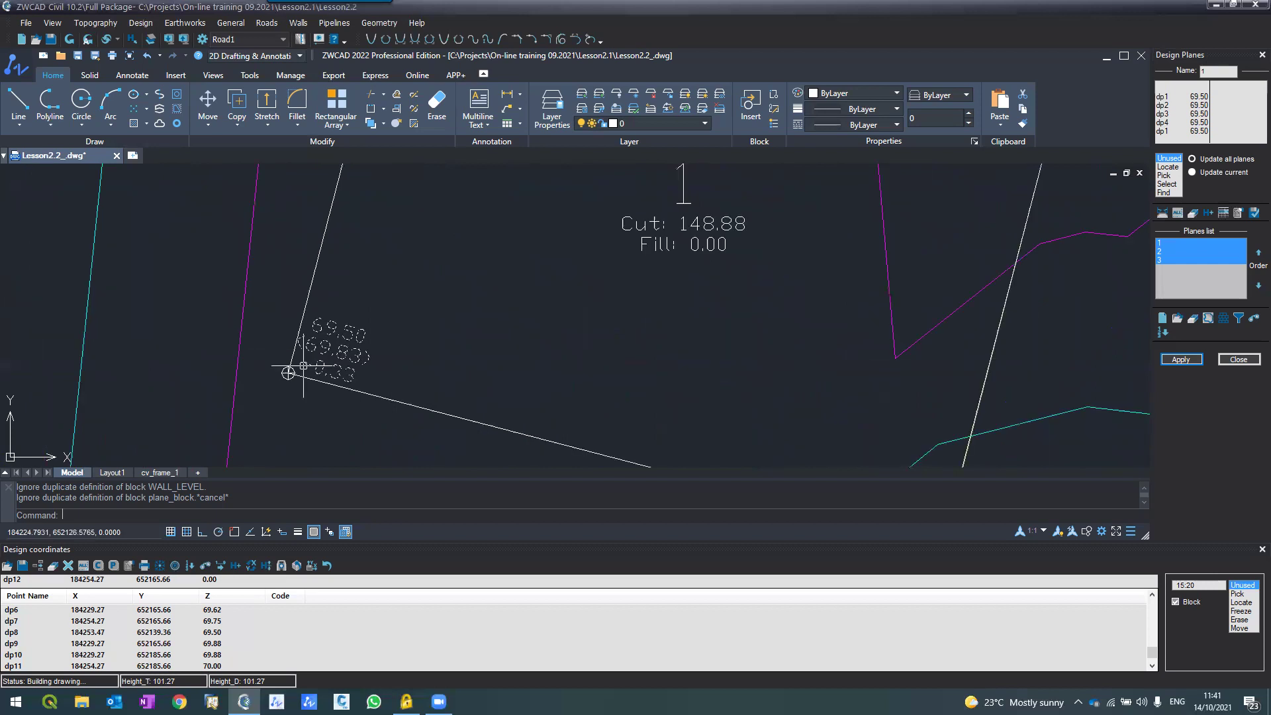
pyautogui.scroll(-2, 294, 365)
pyautogui.scroll(-1, 304, 370)
pyautogui.scroll(2, 533, 436)
pyautogui.scroll(-1, 542, 434)
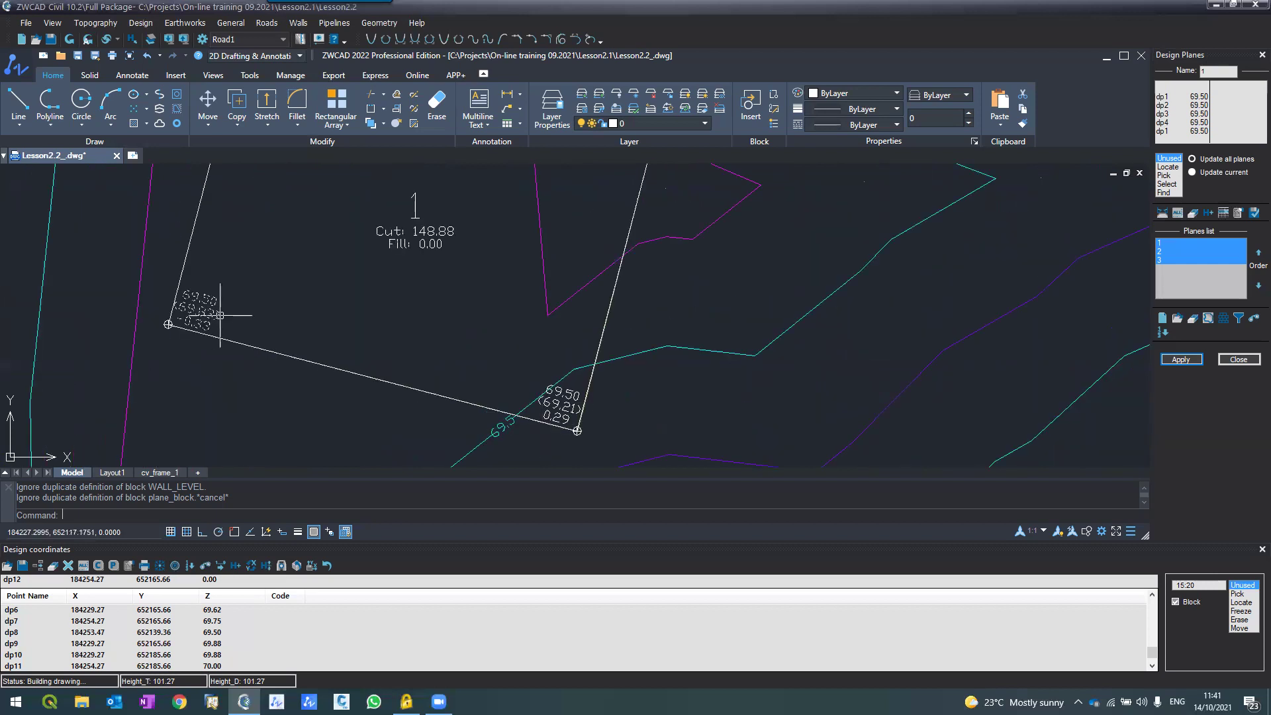
# Read the cut and fill volumes labelled inside design planes 1, 2 and 3.
pyautogui.scroll(-1, 220, 315)
pyautogui.scroll(2, 309, 262)
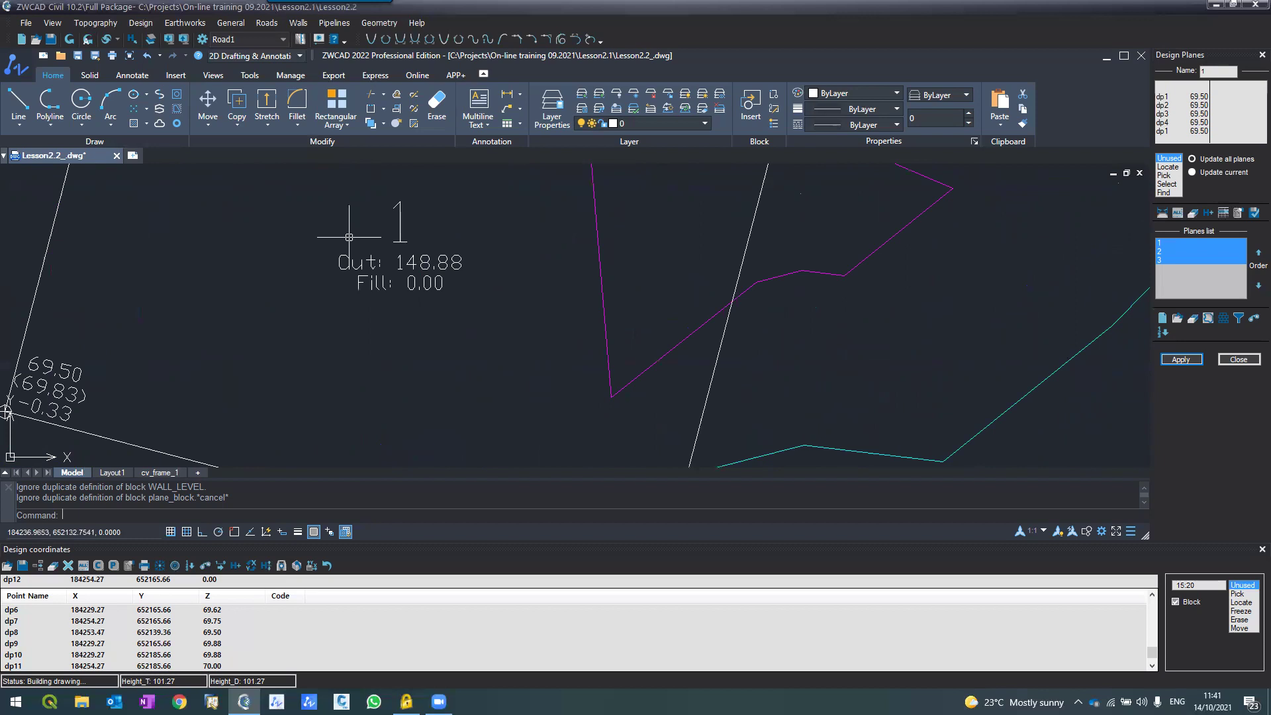
pyautogui.scroll(-4, 349, 236)
pyautogui.scroll(3, 394, 199)
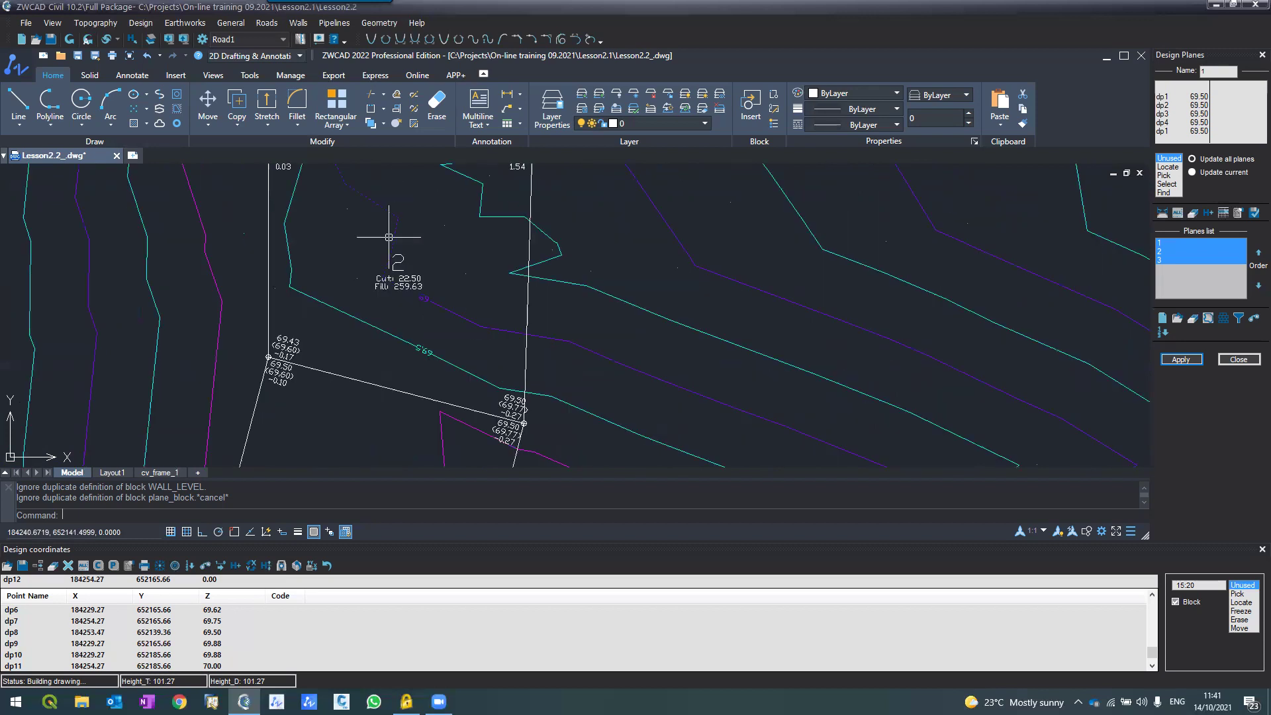
pyautogui.scroll(-3, 389, 238)
pyautogui.scroll(3, 375, 259)
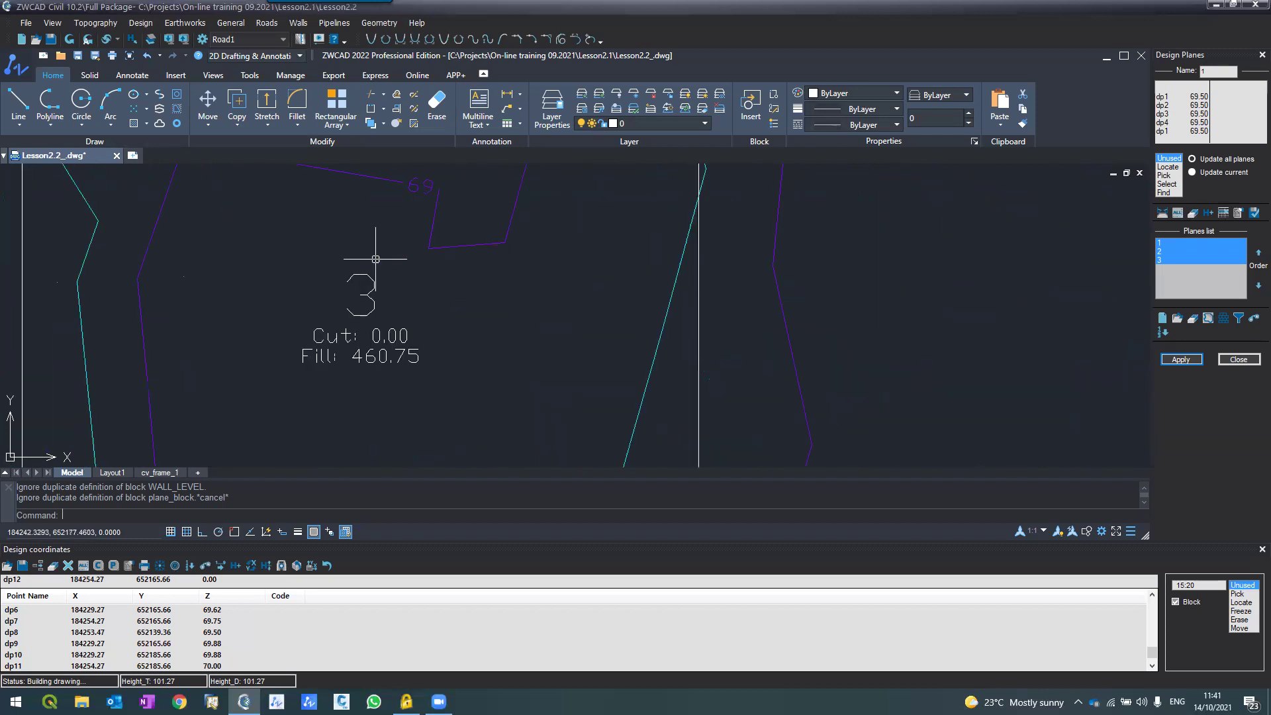
pyautogui.scroll(-4, 376, 258)
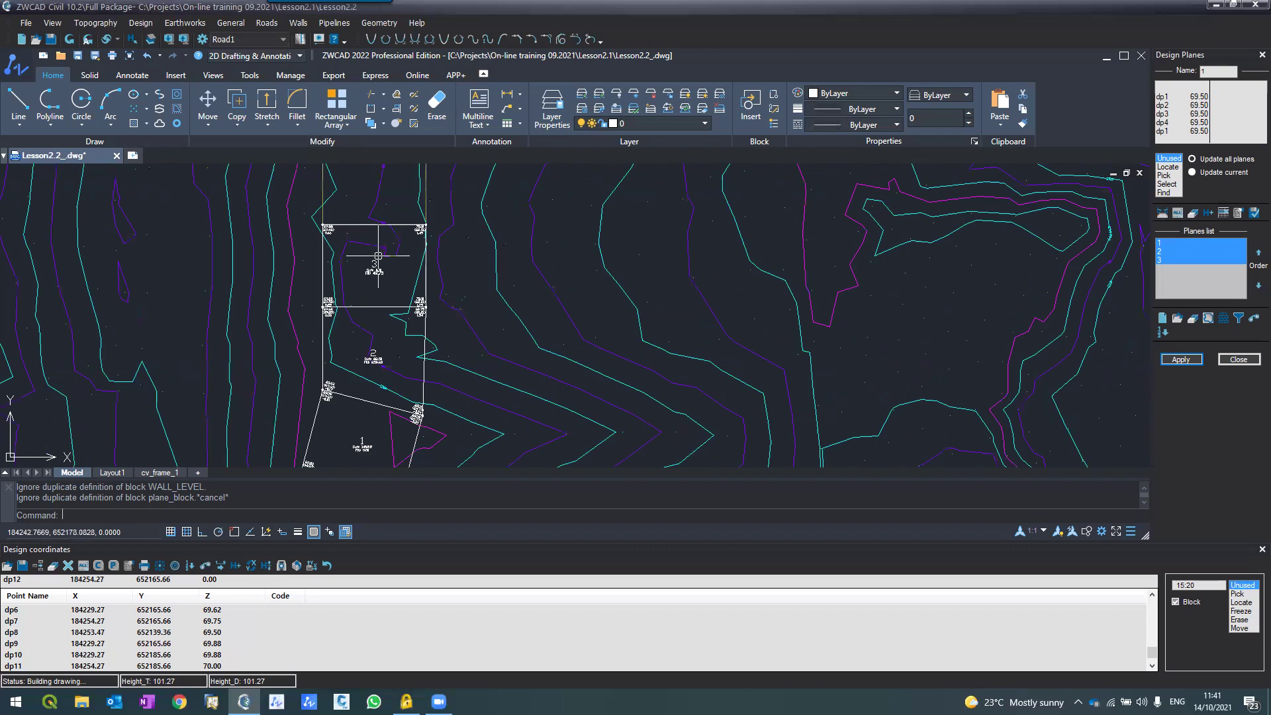
# Compute general earthworks within a four-sided boundary picked around the whole column of lots, using grid steps of 5 by 5.
pyautogui.scroll(-2, 378, 255)
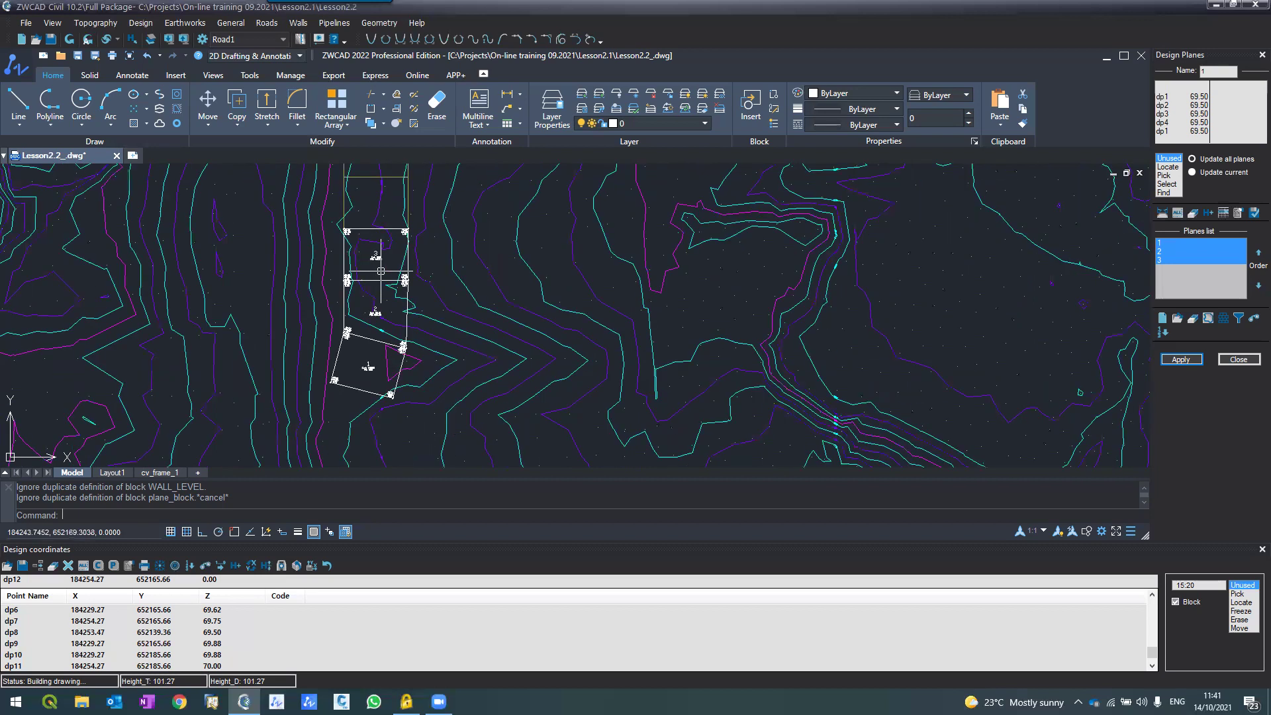
pyautogui.scroll(-5, 382, 271)
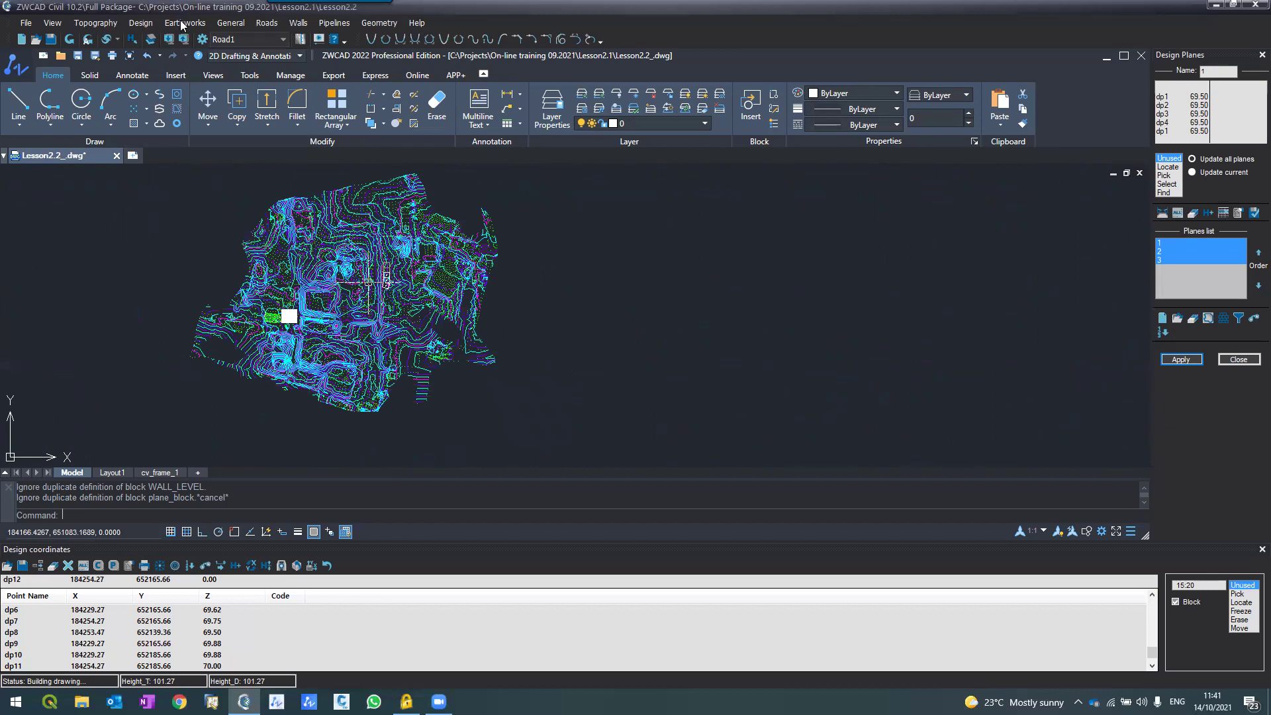
pyautogui.scroll(5, 361, 284)
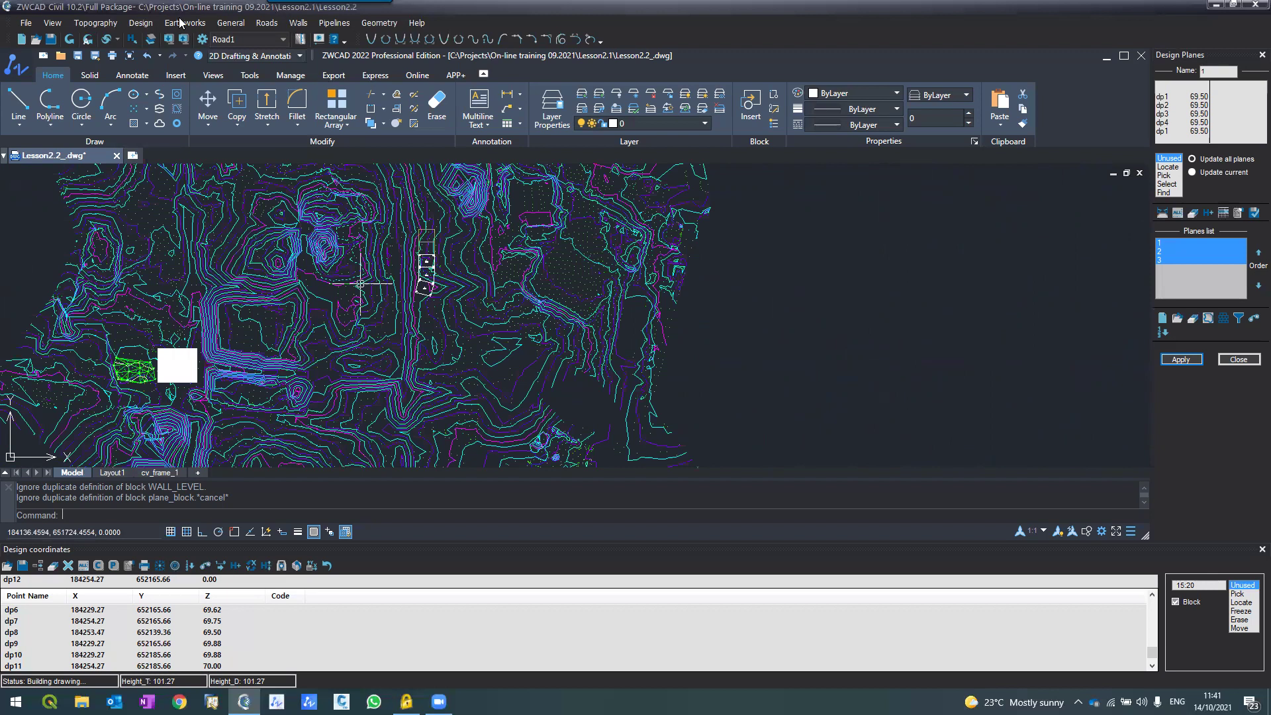
pyautogui.scroll(2, 360, 283)
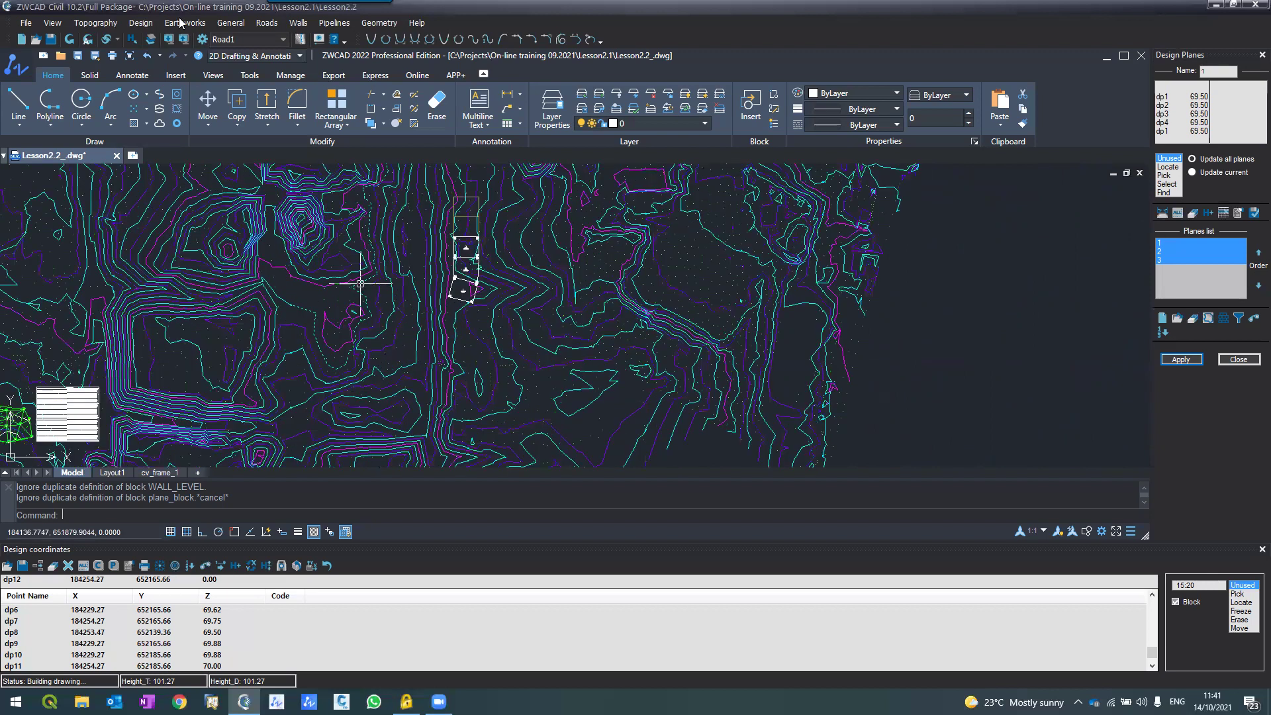
pyautogui.scroll(2, 455, 228)
pyautogui.click(185, 27)
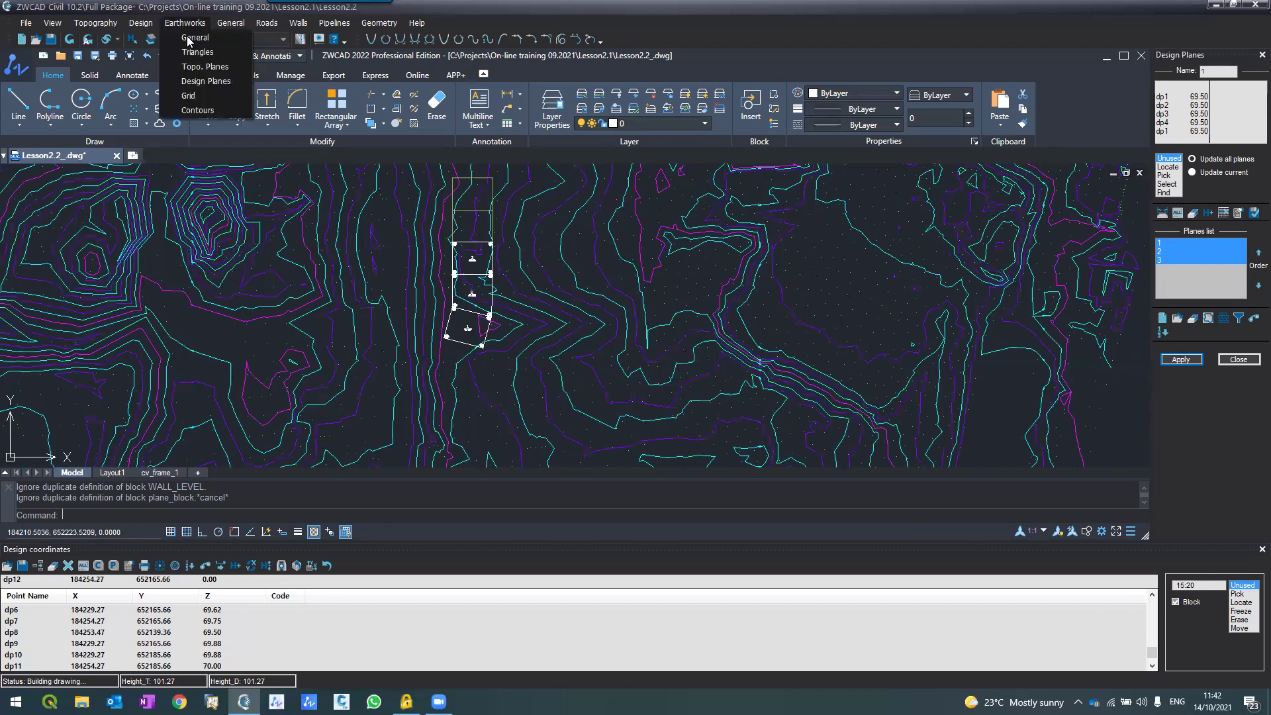
pyautogui.click(186, 37)
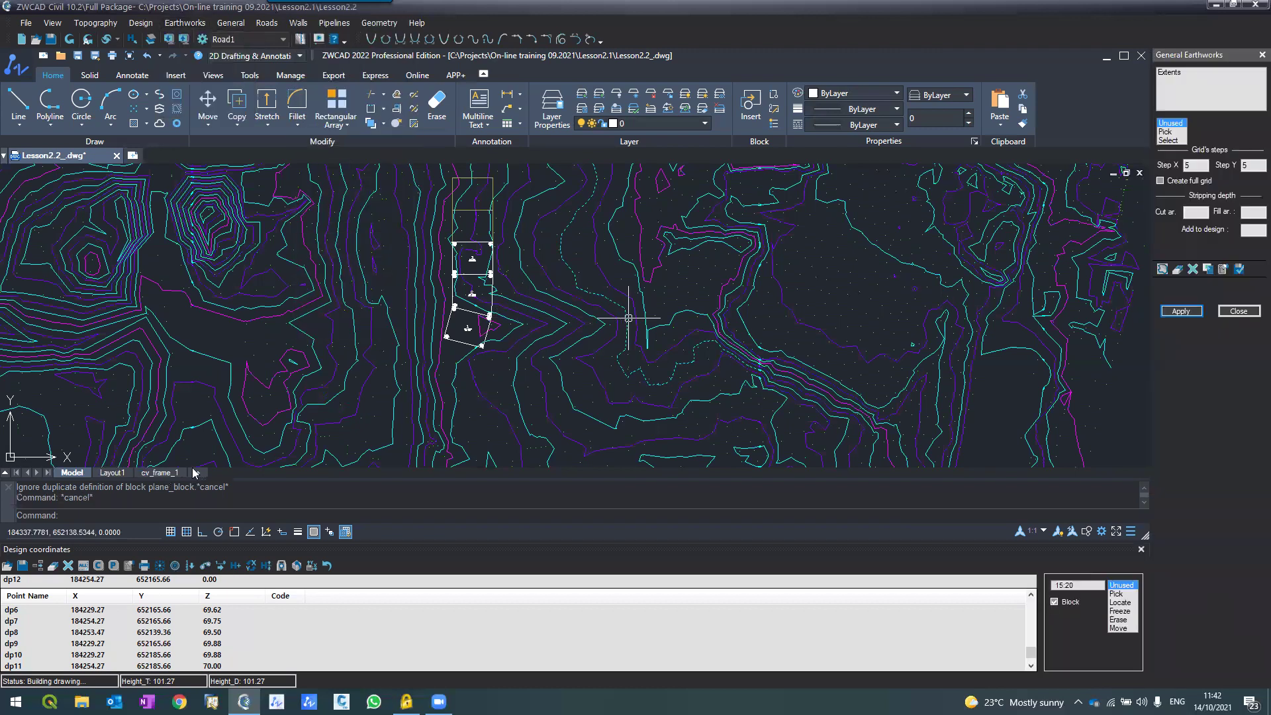
pyautogui.scroll(-2, 629, 317)
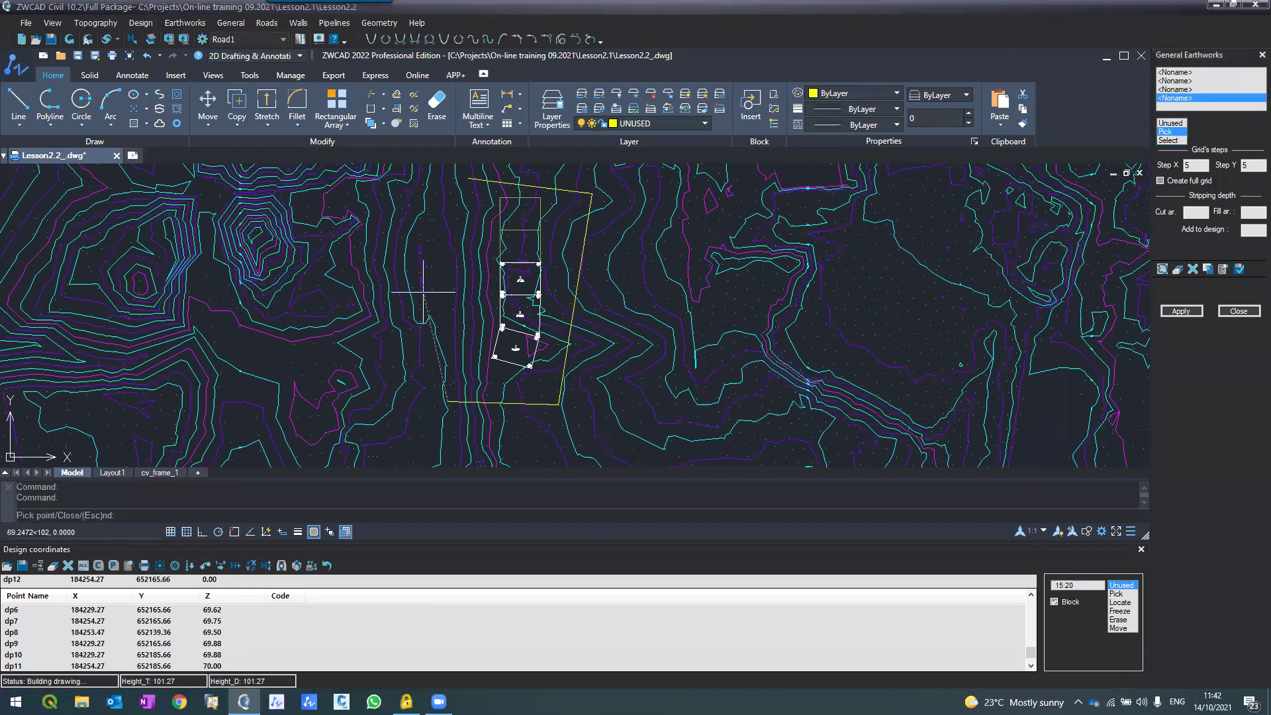
pyautogui.click(1181, 311)
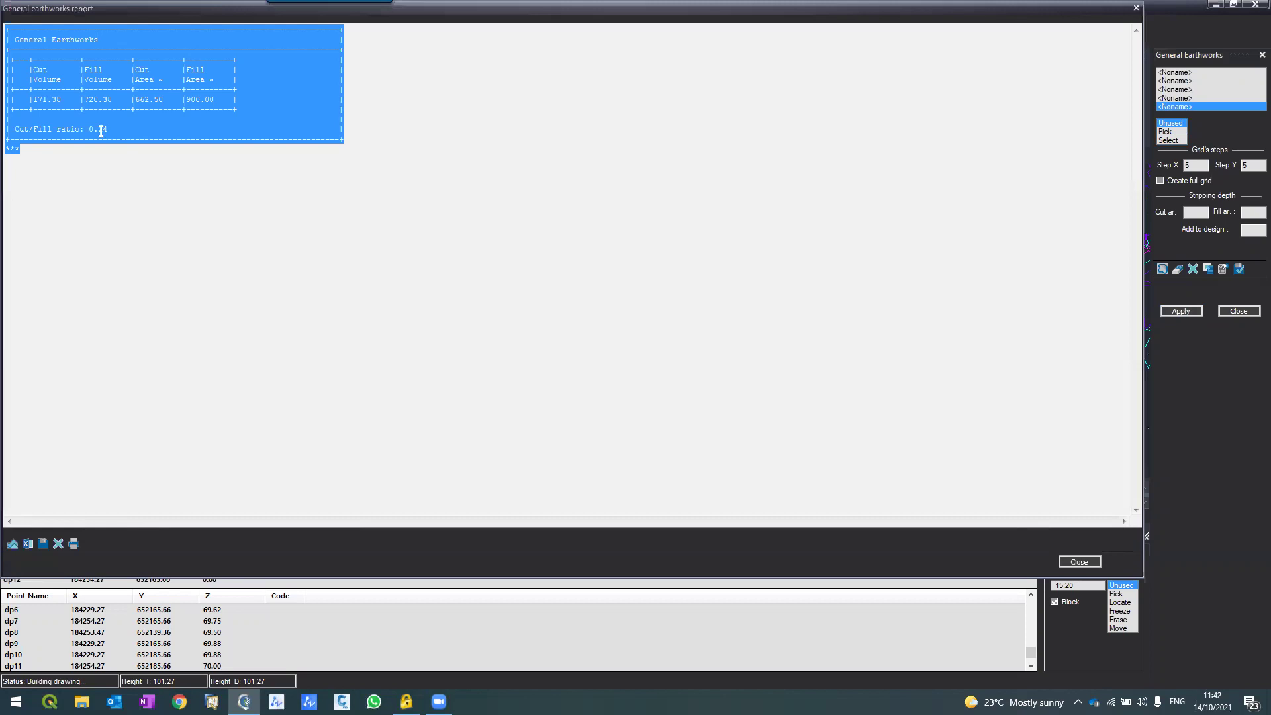
# Read the cut and fill volumes, areas and ratio in the general earthworks report, and close it.
pyautogui.click(99, 129)
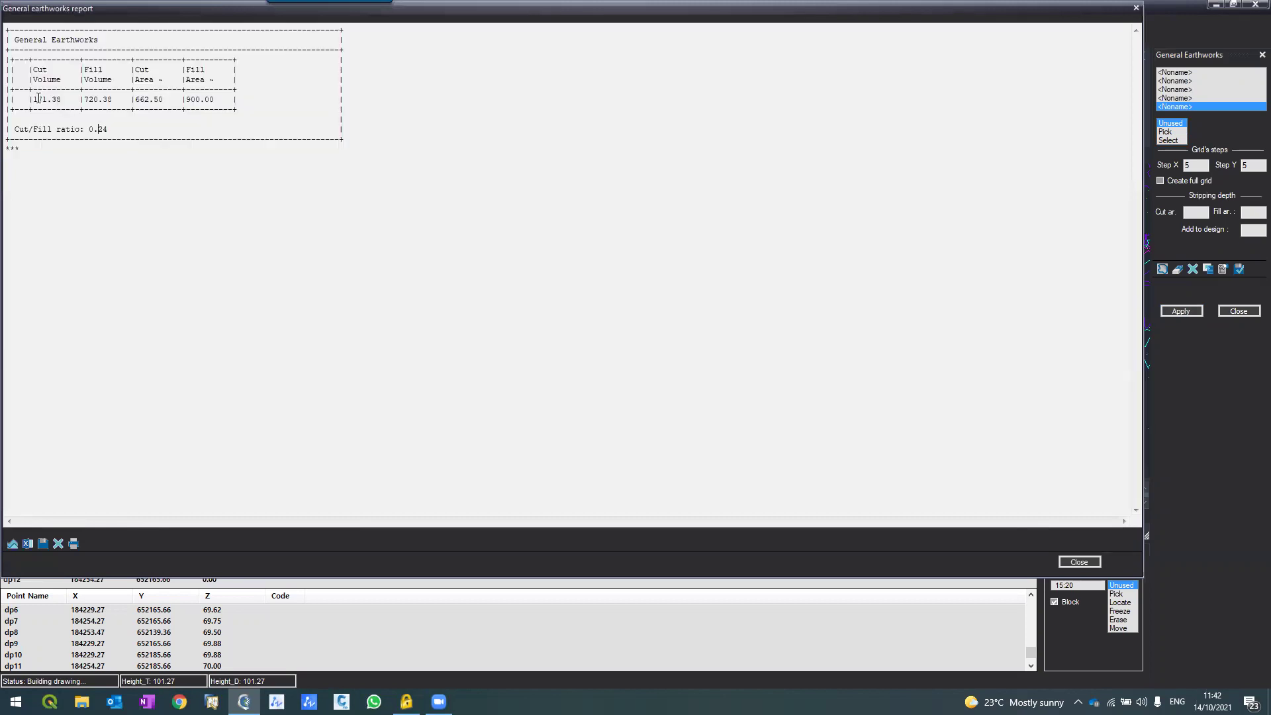
pyautogui.moveTo(32, 99); pyautogui.dragTo(150, 98)
pyautogui.click(1076, 563)
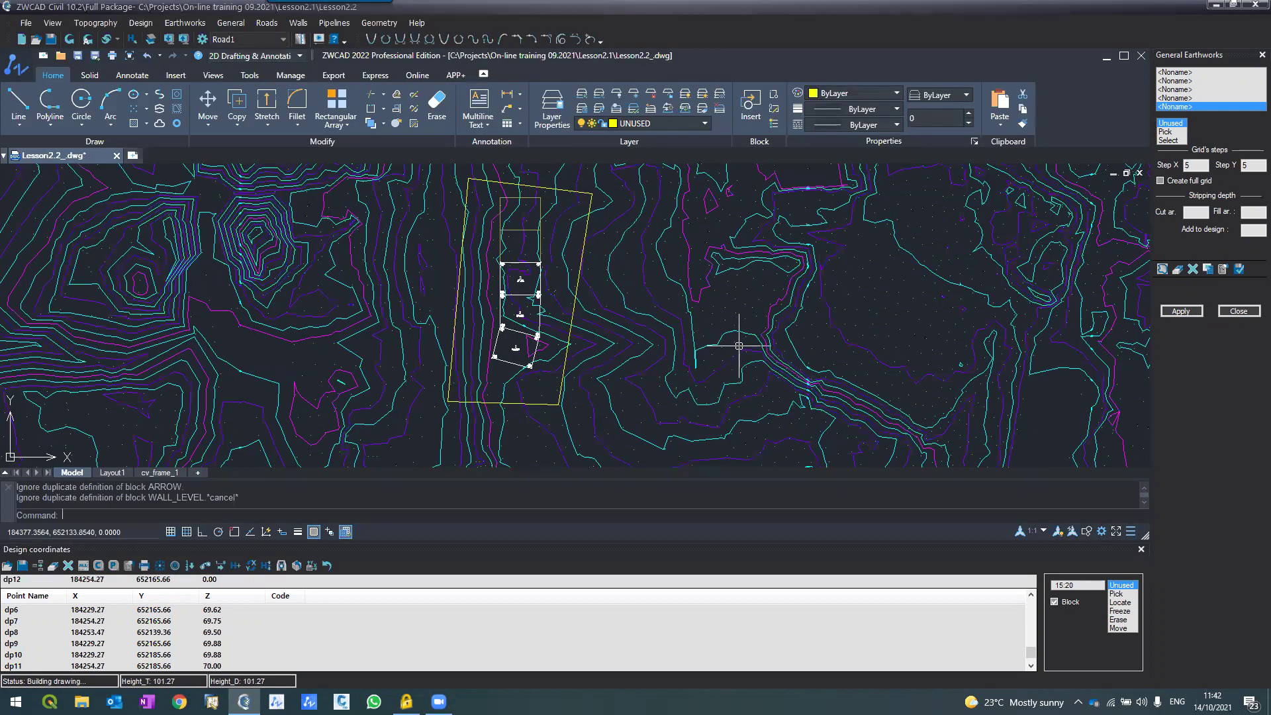
# Examine the cut and fill volumes labelled in design planes 1, 2 and 3 inside the yellow boundary.
pyautogui.scroll(-2, 739, 346)
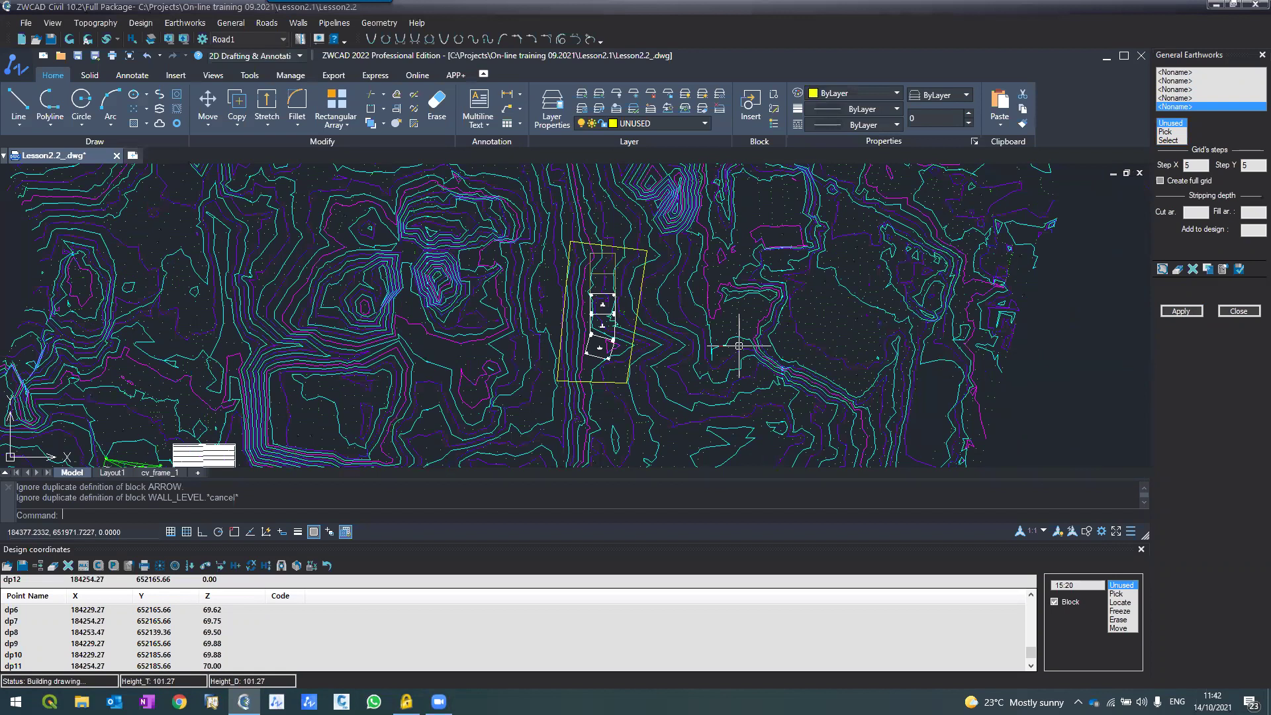
pyautogui.scroll(-1, 700, 314)
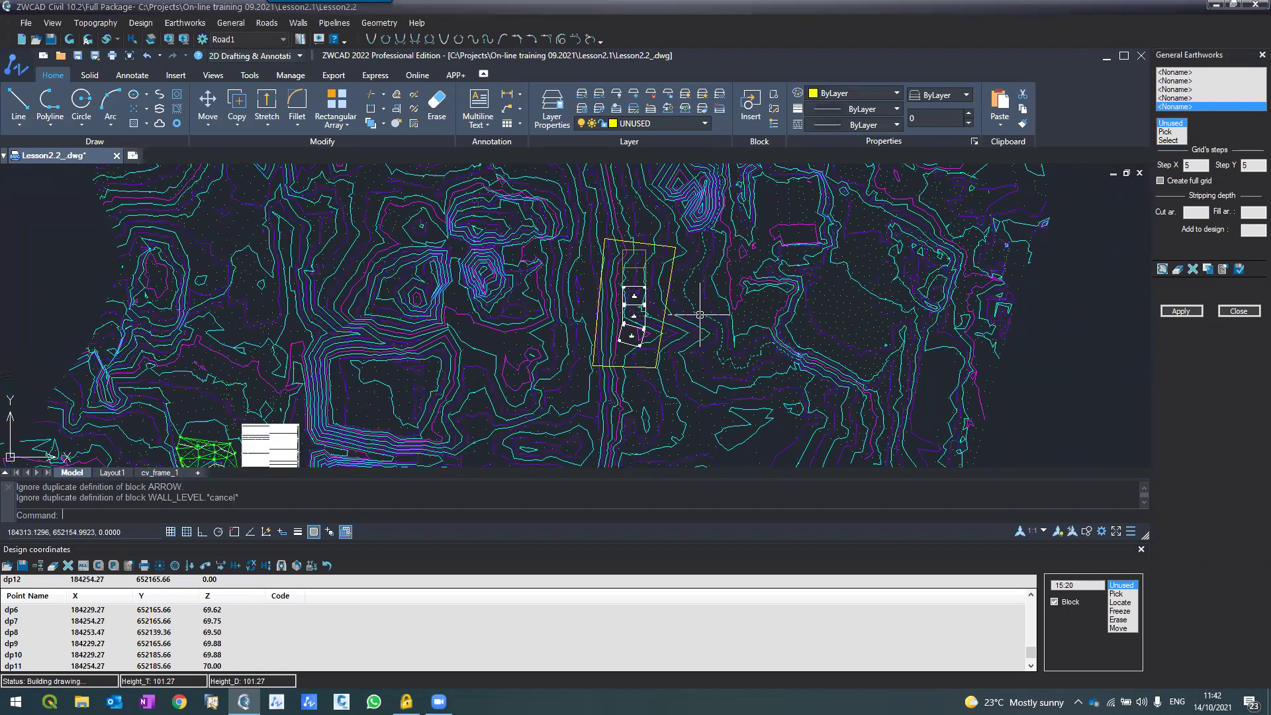
pyautogui.scroll(5, 699, 314)
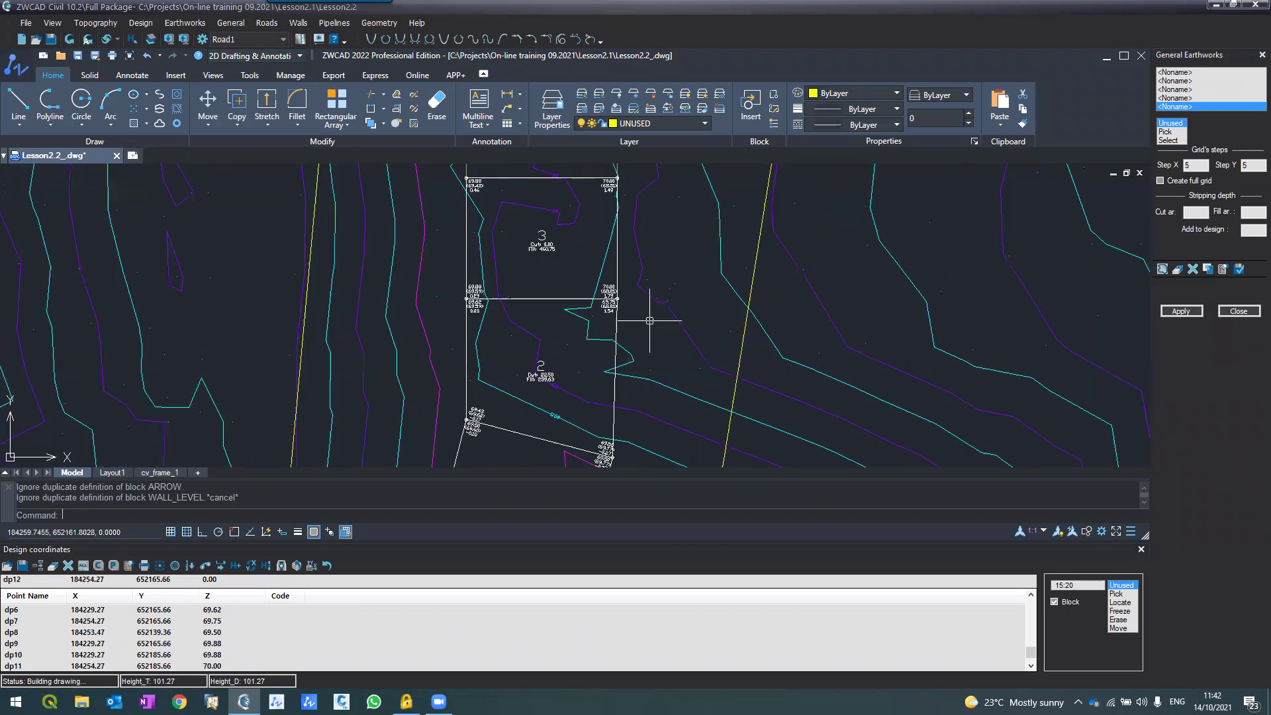
pyautogui.scroll(-2, 649, 320)
pyautogui.scroll(4, 573, 346)
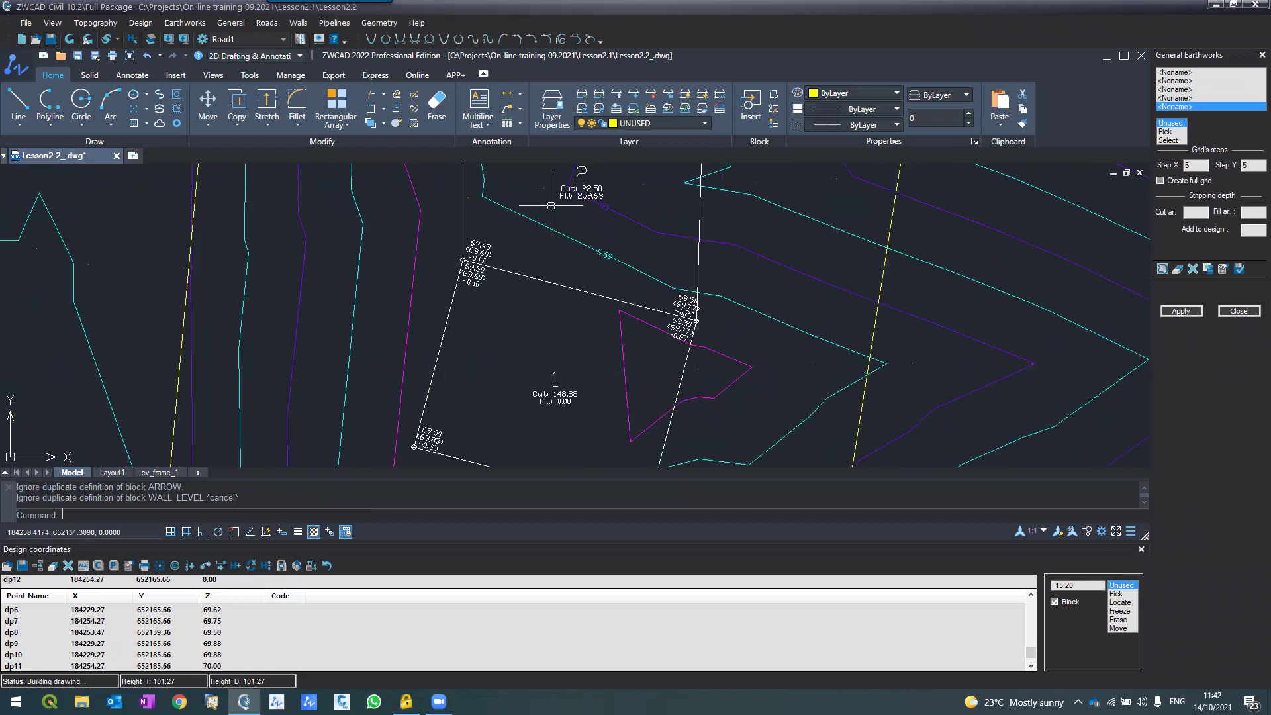
pyautogui.scroll(-2, 552, 344)
pyautogui.scroll(-2, 552, 346)
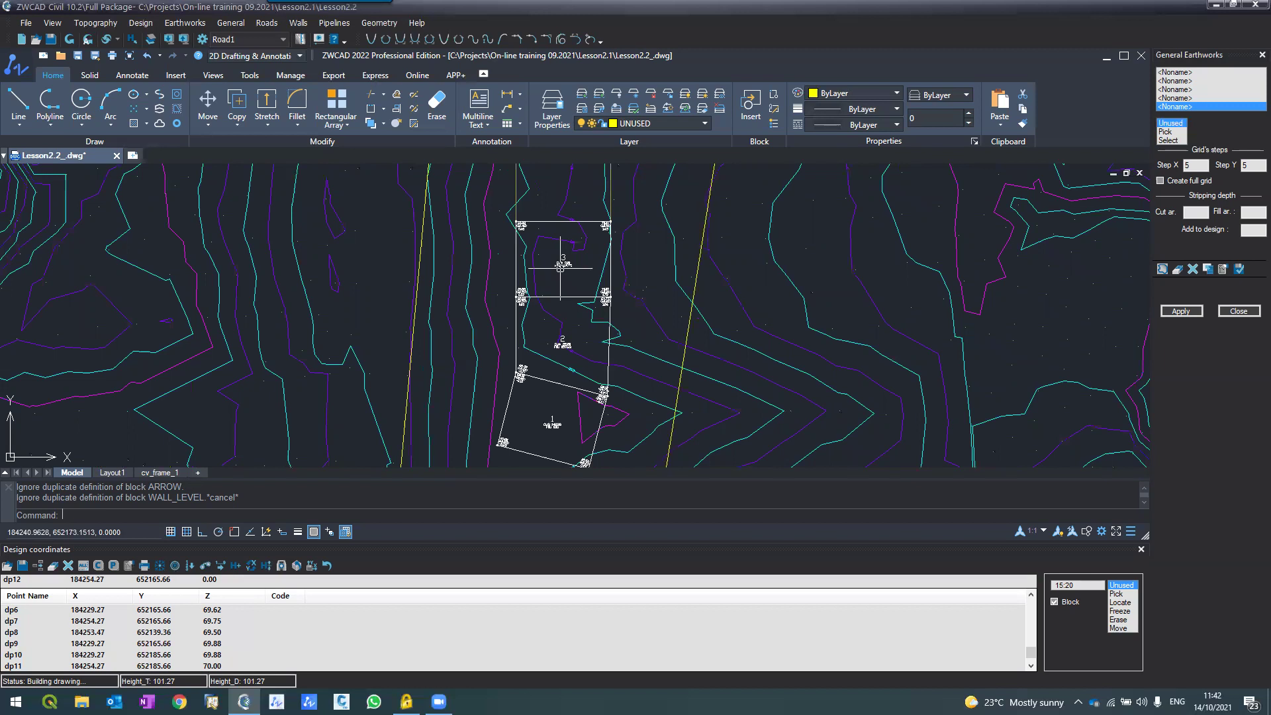
pyautogui.scroll(-5, 563, 276)
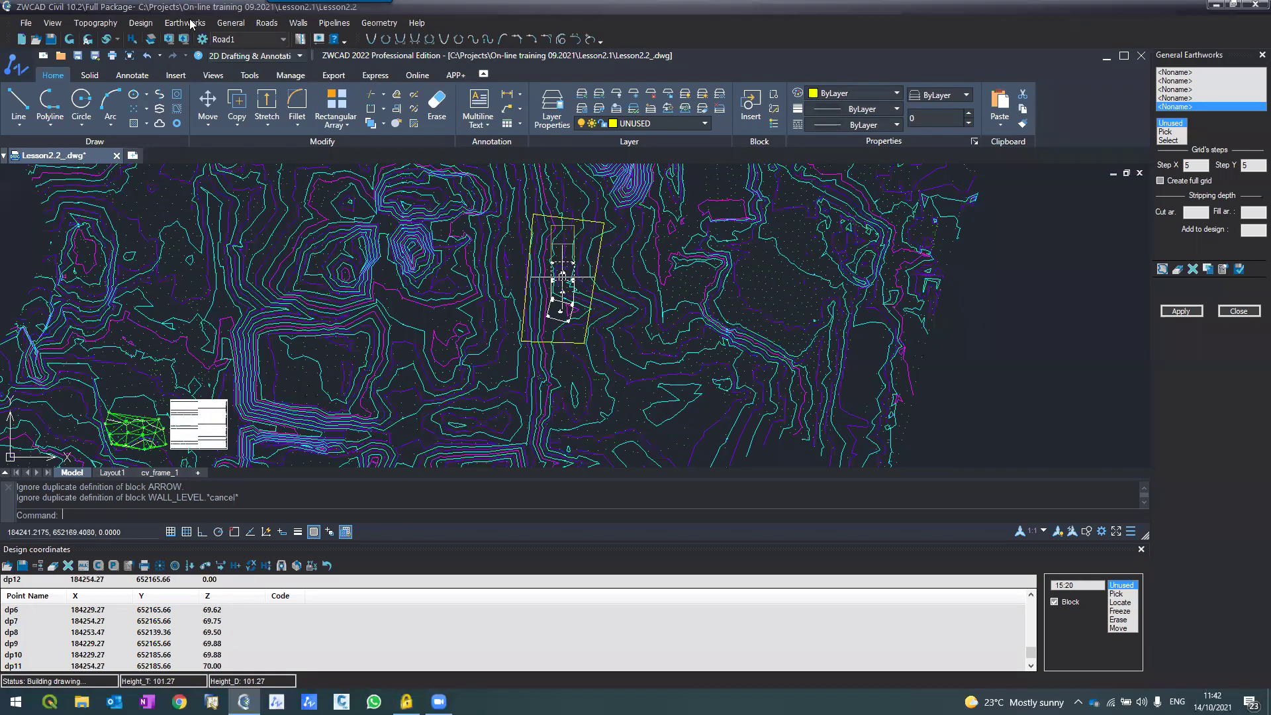
# Define the earthworks grid extents with a sloping base line just below plane 1 and an end corner at about 184281.47, 652240.26 beyond the uppermost lot.
pyautogui.scroll(2, 568, 295)
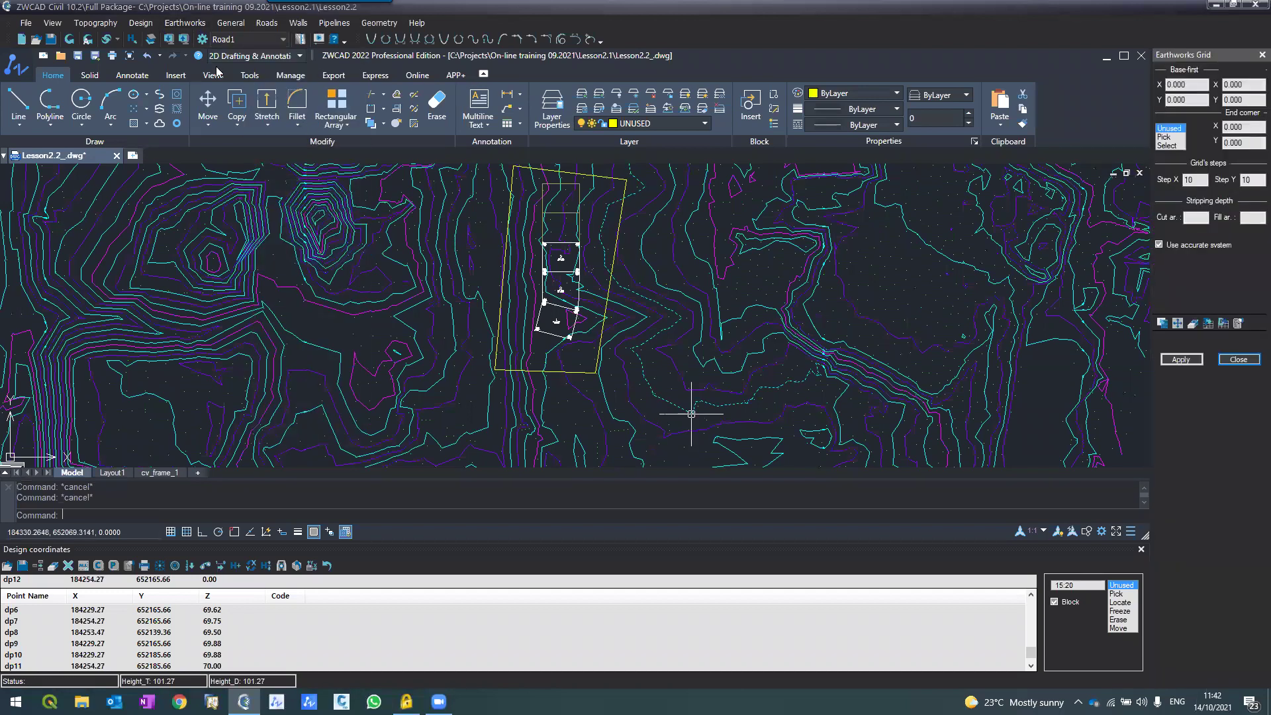
pyautogui.click(185, 23)
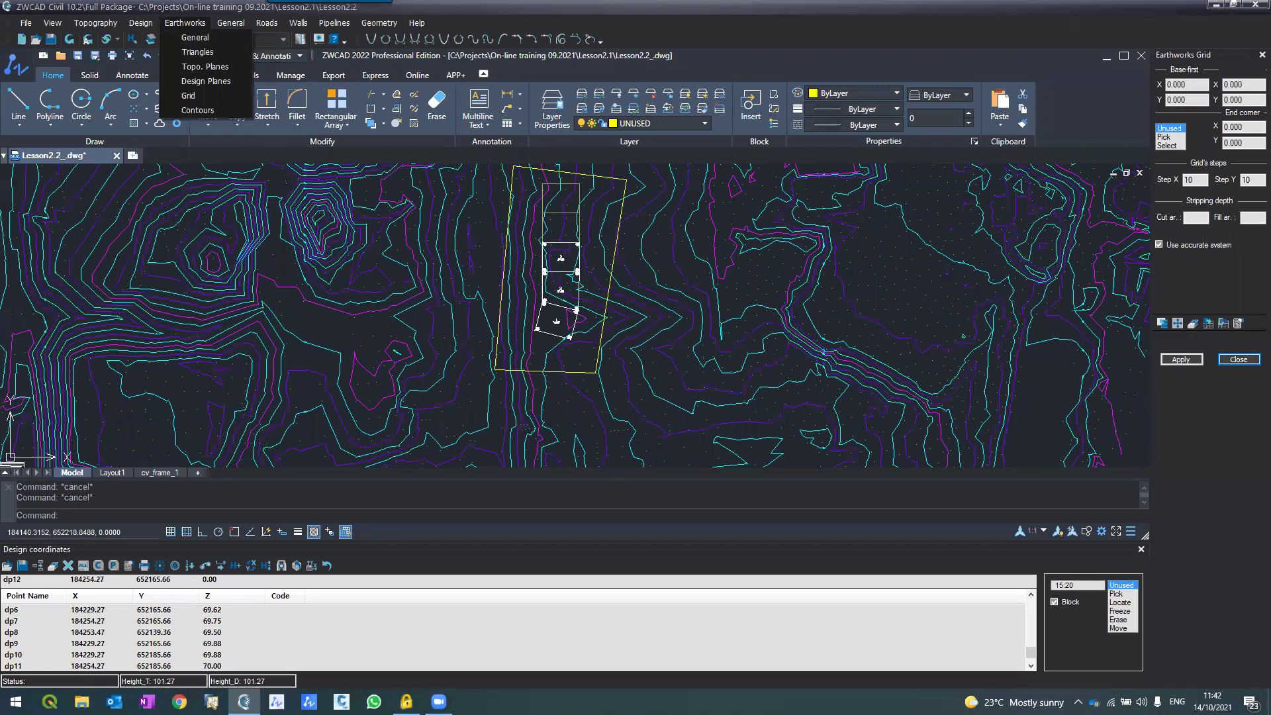
pyautogui.click(505, 340)
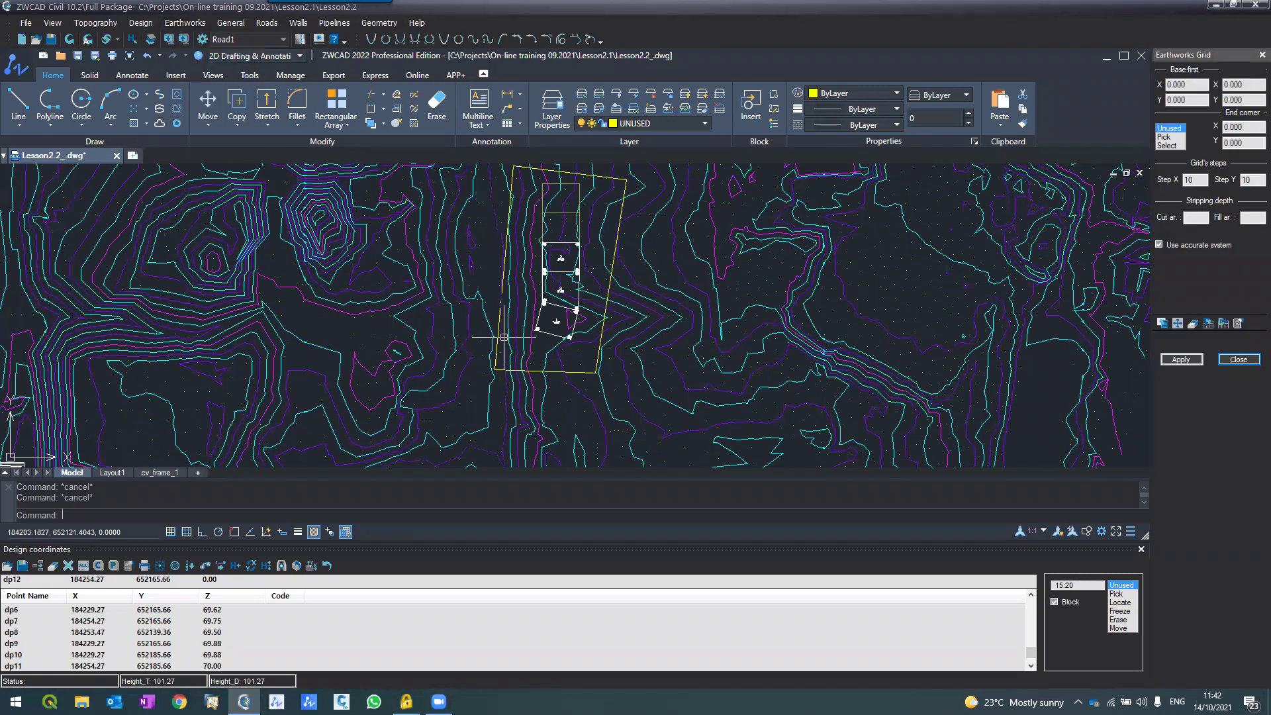
pyautogui.scroll(-4, 473, 246)
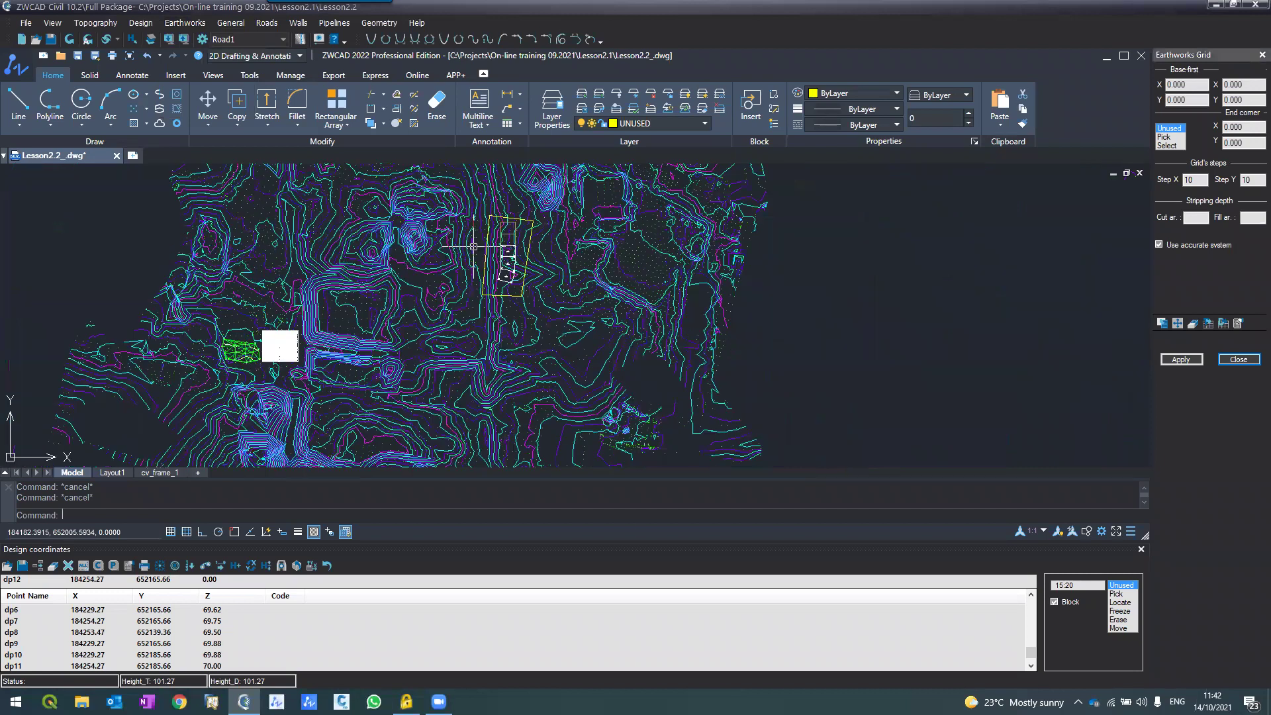
pyautogui.scroll(-2, 474, 245)
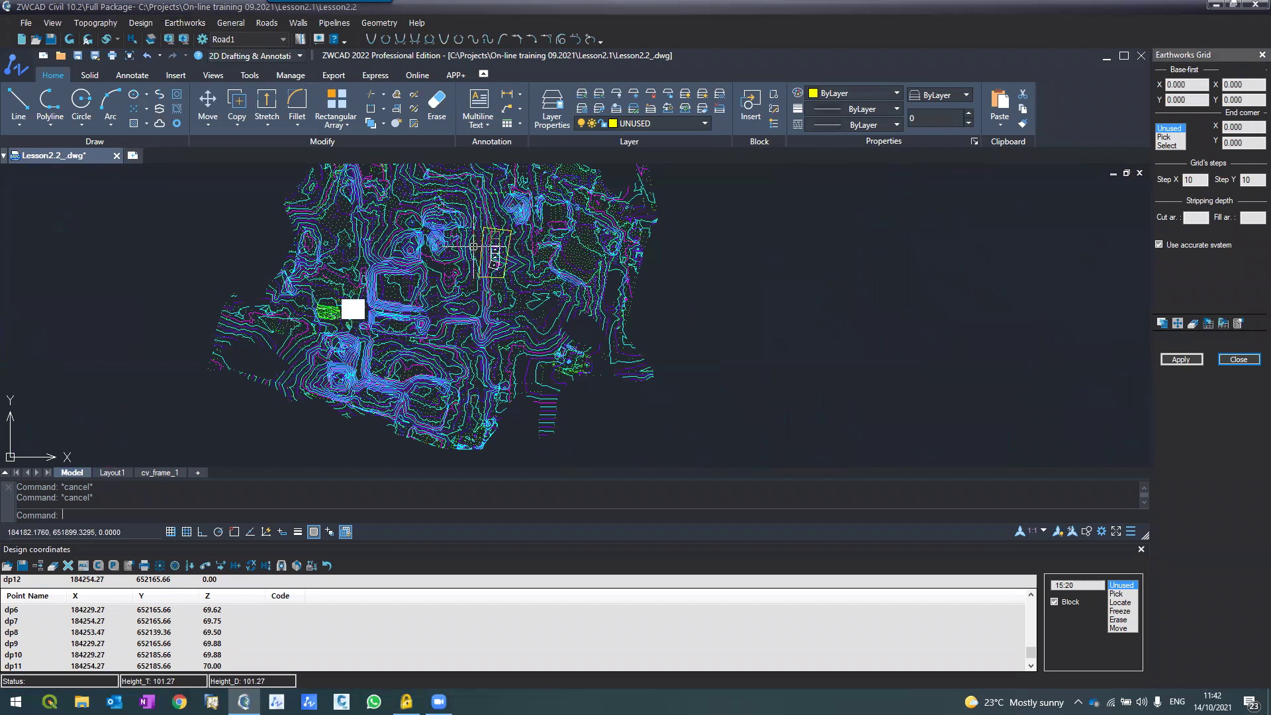
pyautogui.scroll(4, 473, 246)
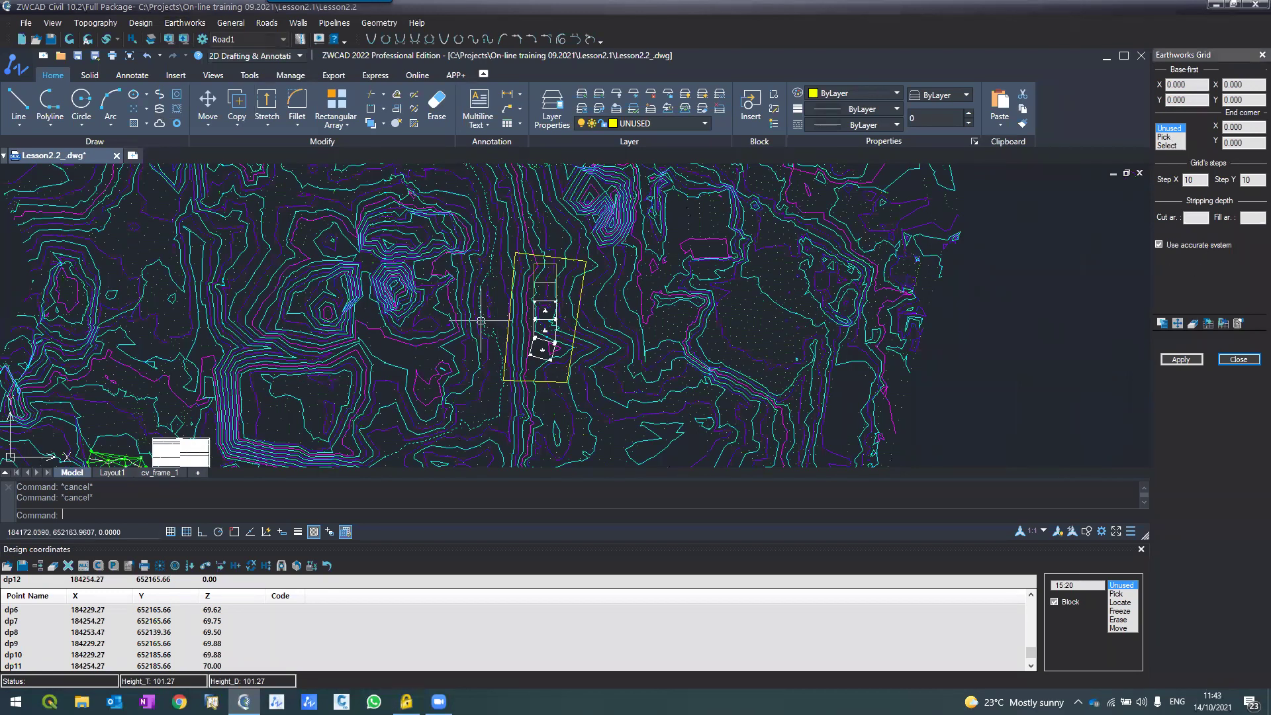
pyautogui.scroll(2, 582, 373)
pyautogui.click(1165, 137)
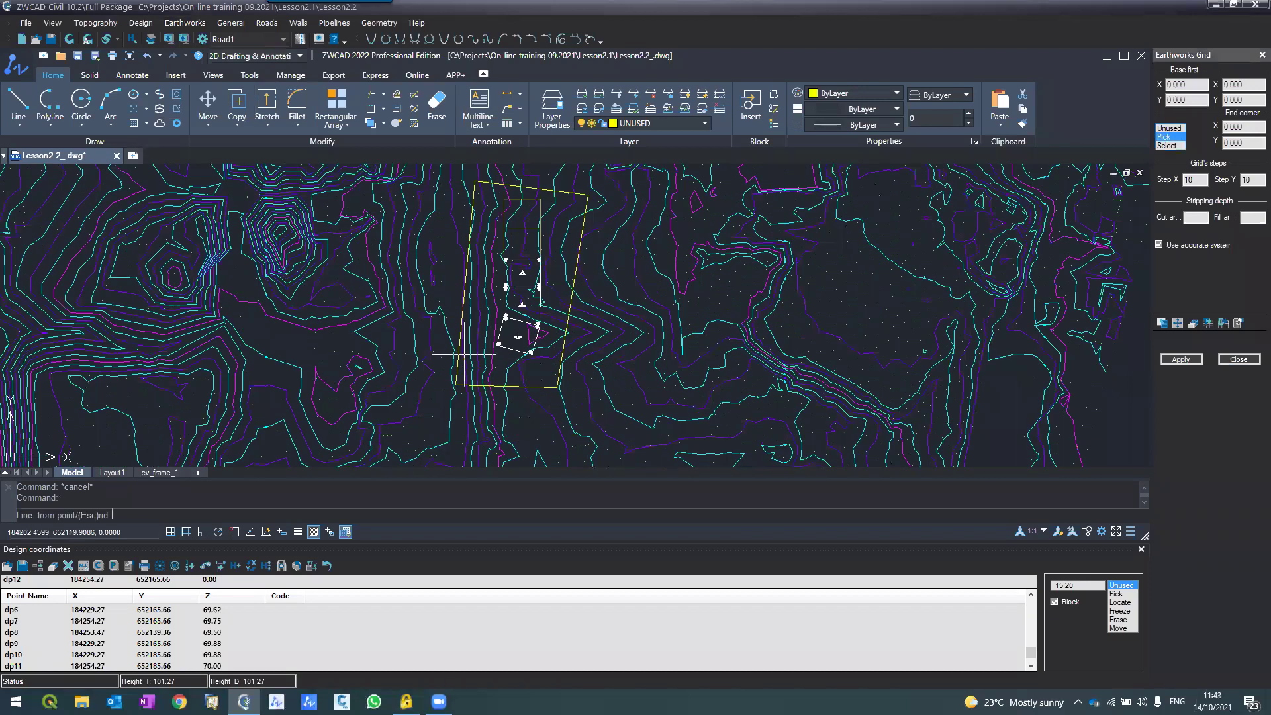
pyautogui.click(464, 354)
pyautogui.click(547, 378)
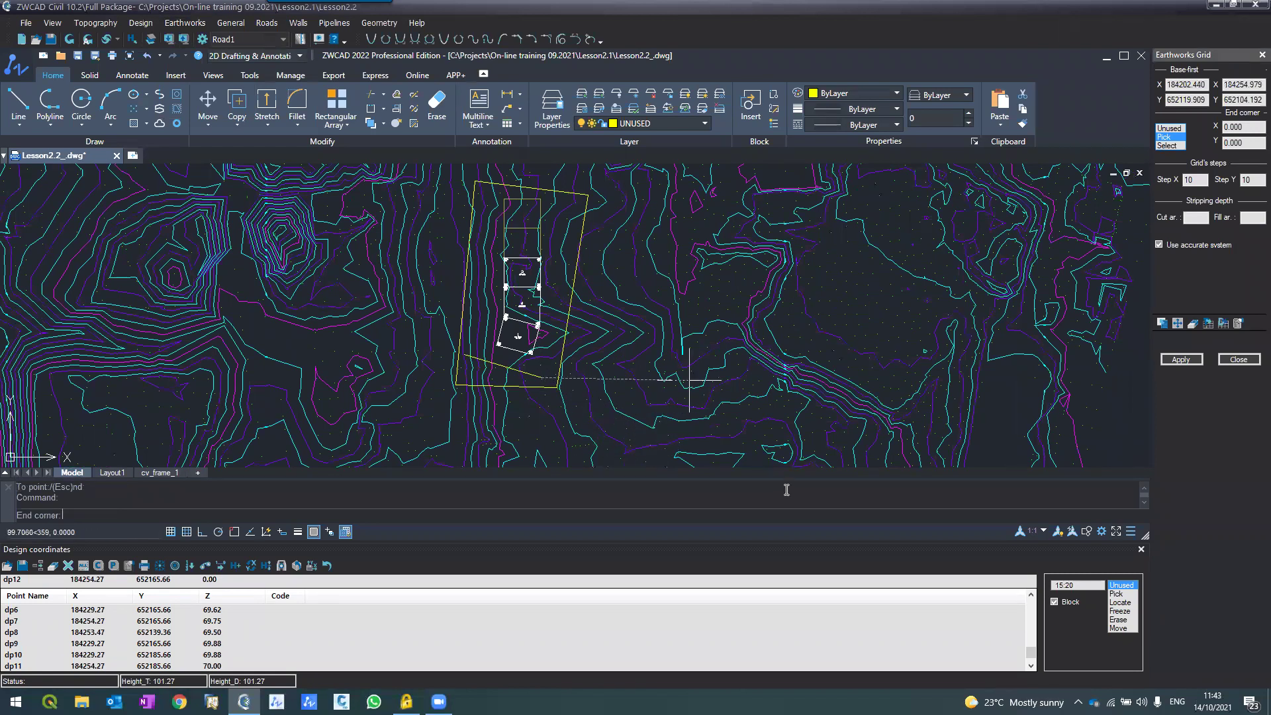
pyautogui.press('Escape')
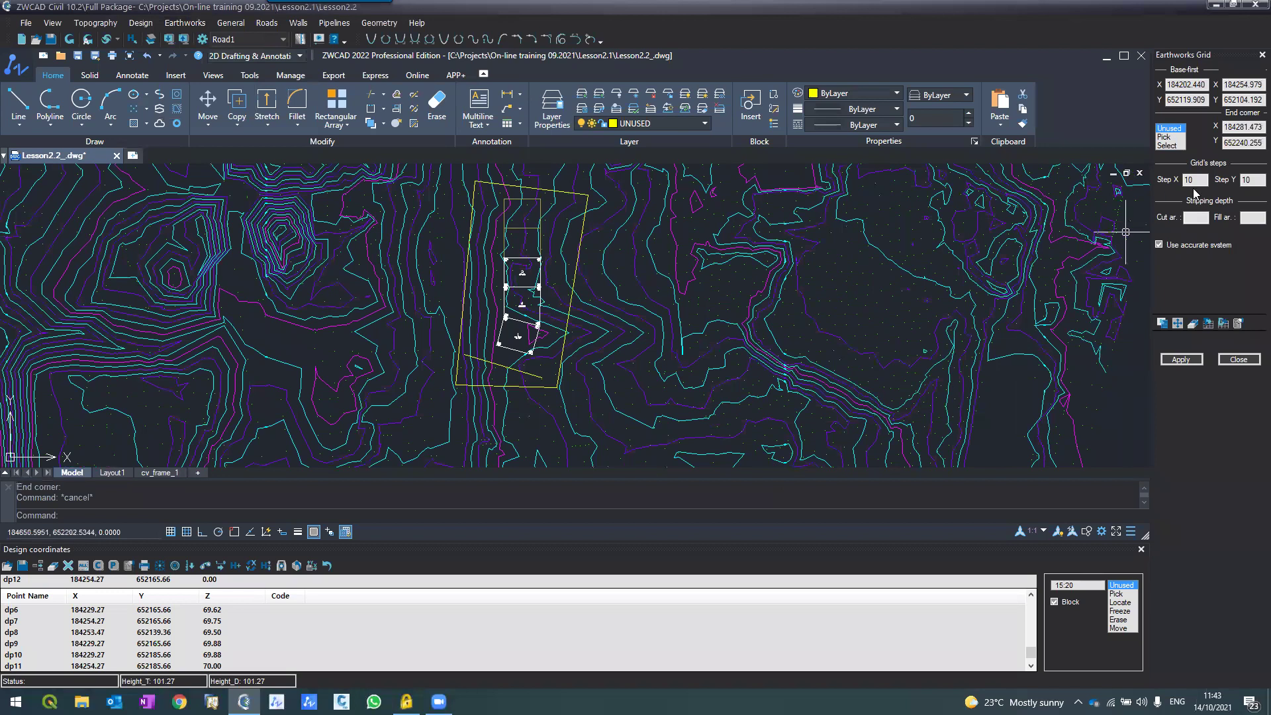
# Set the grid steps to 5 in X and Y, compute the earthworks grid and close its report.
pyautogui.moveTo(1184, 180)
pyautogui.mouseDown()
pyautogui.moveTo(1231, 185)
pyautogui.moveTo(1202, 181)
pyautogui.mouseUp()
pyautogui.write('5')
pyautogui.write('5')
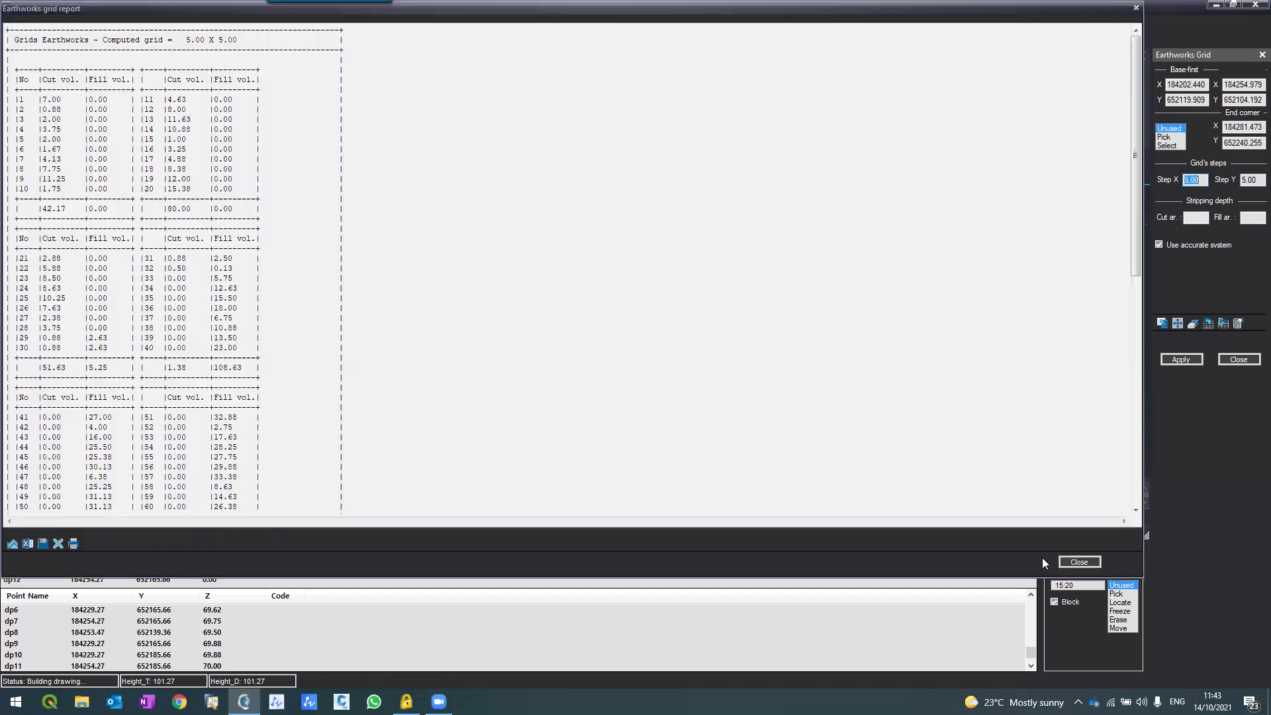
pyautogui.click(1093, 564)
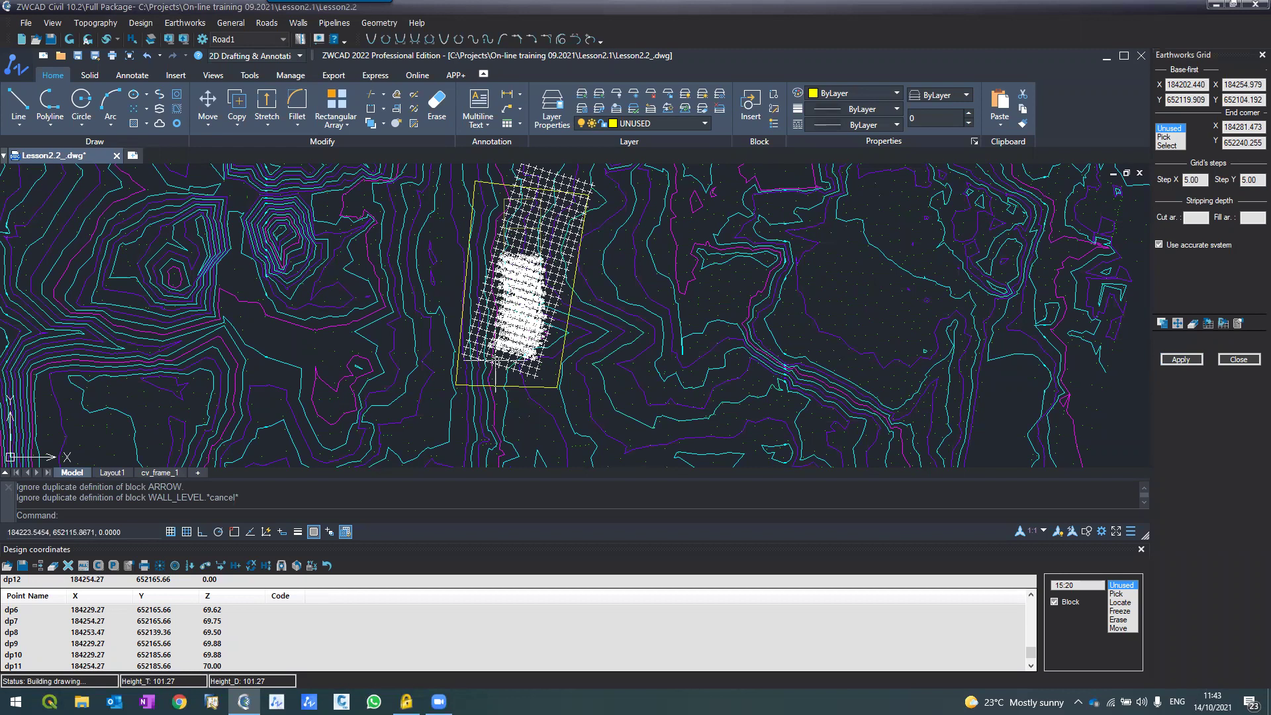
# Set the earthworks grid label scale to 1:150, recompute the grid and close the report to check the smaller labels over the planes.
pyautogui.scroll(5, 496, 361)
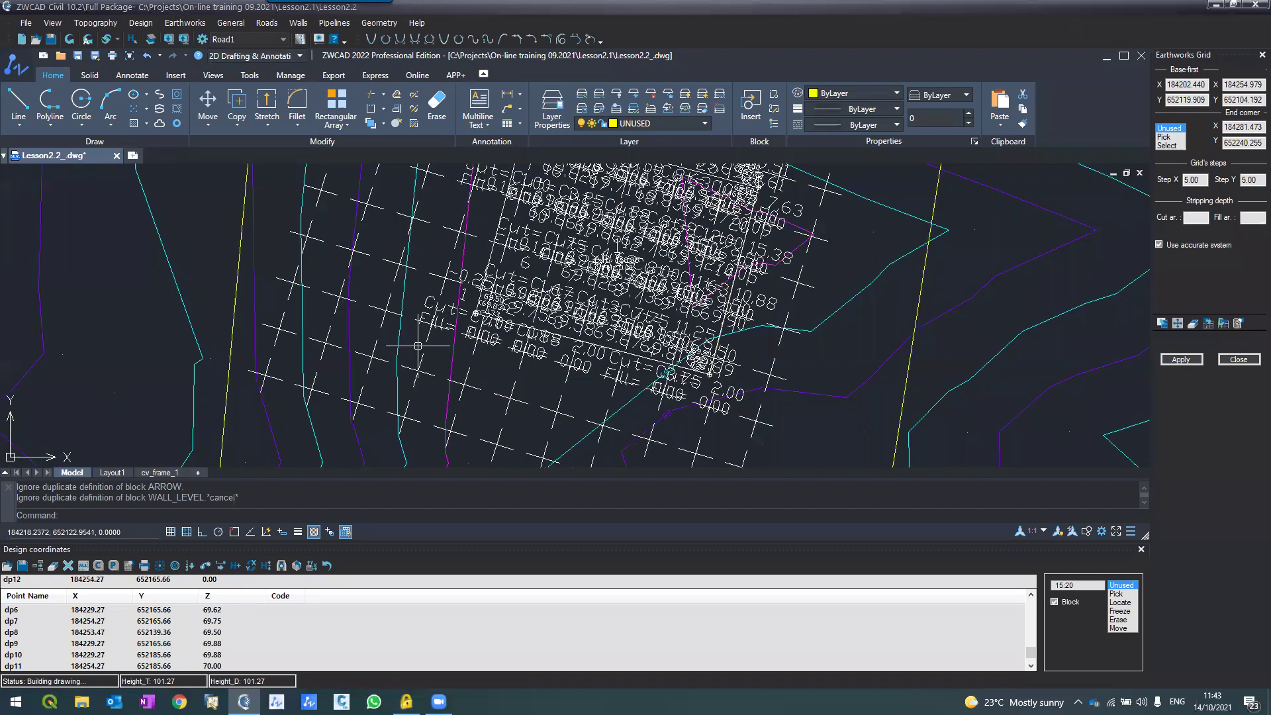
pyautogui.click(1191, 323)
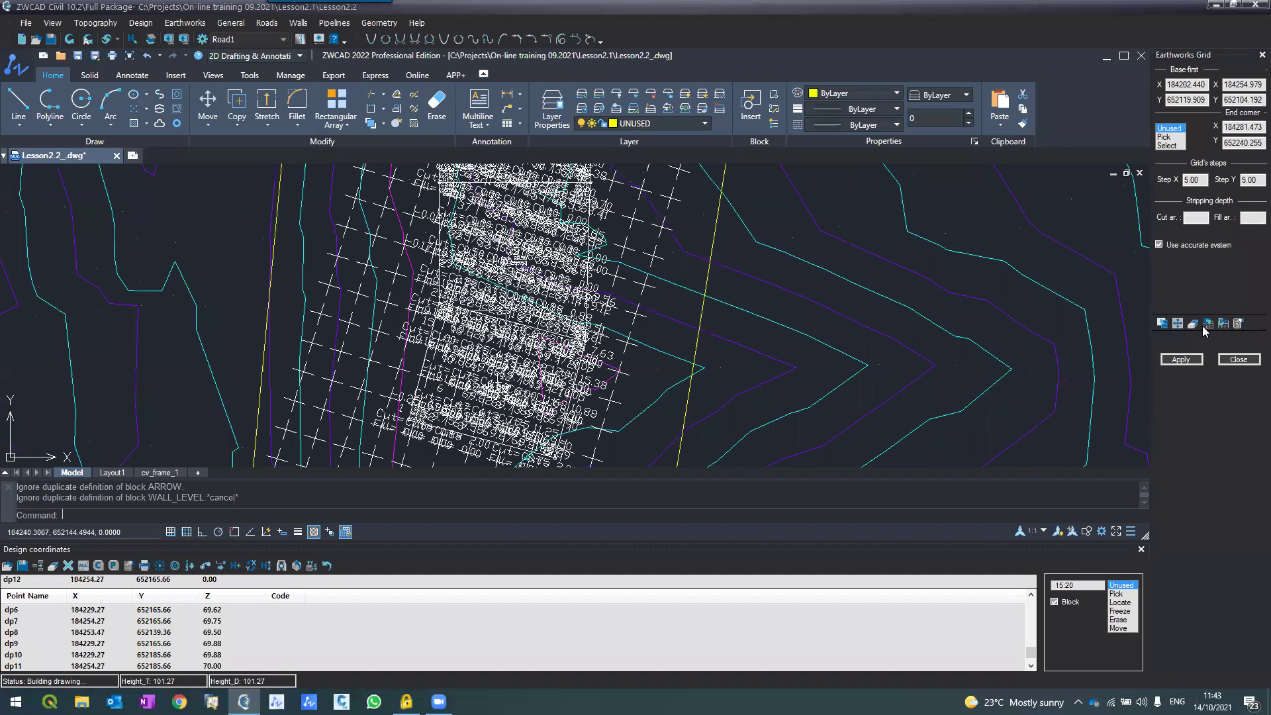
pyautogui.scroll(6, 679, 261)
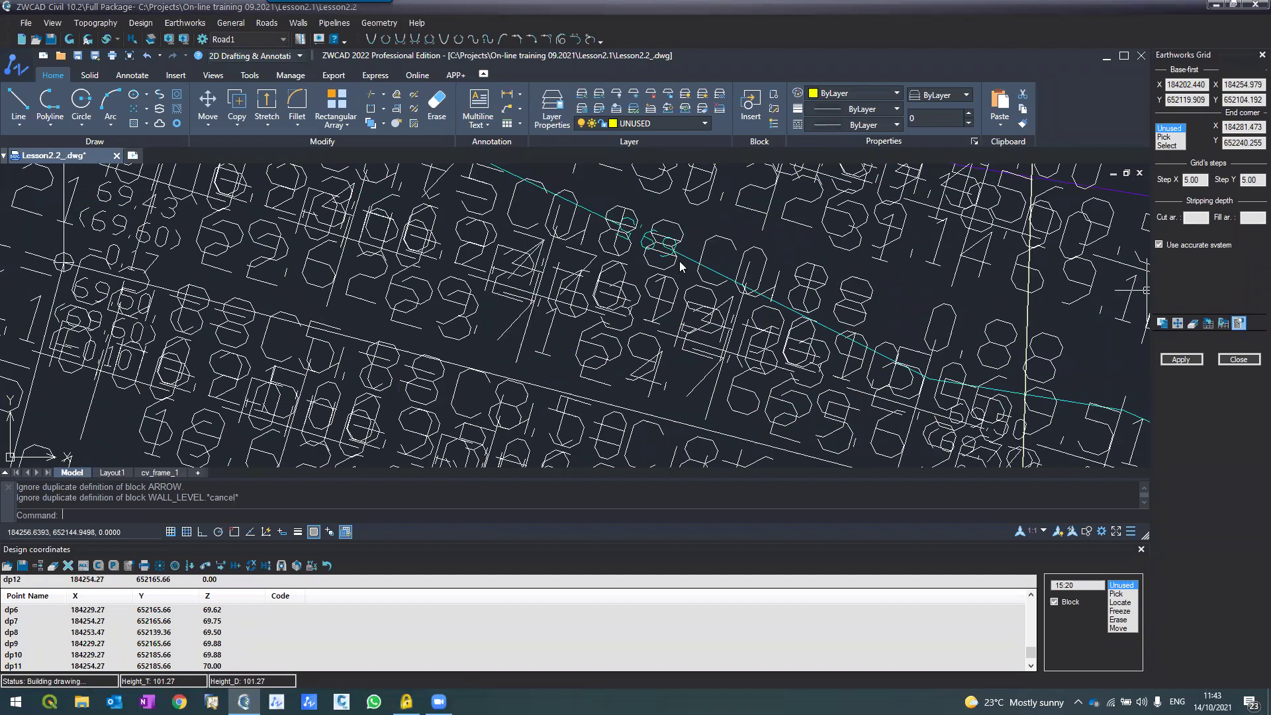
pyautogui.click(695, 235)
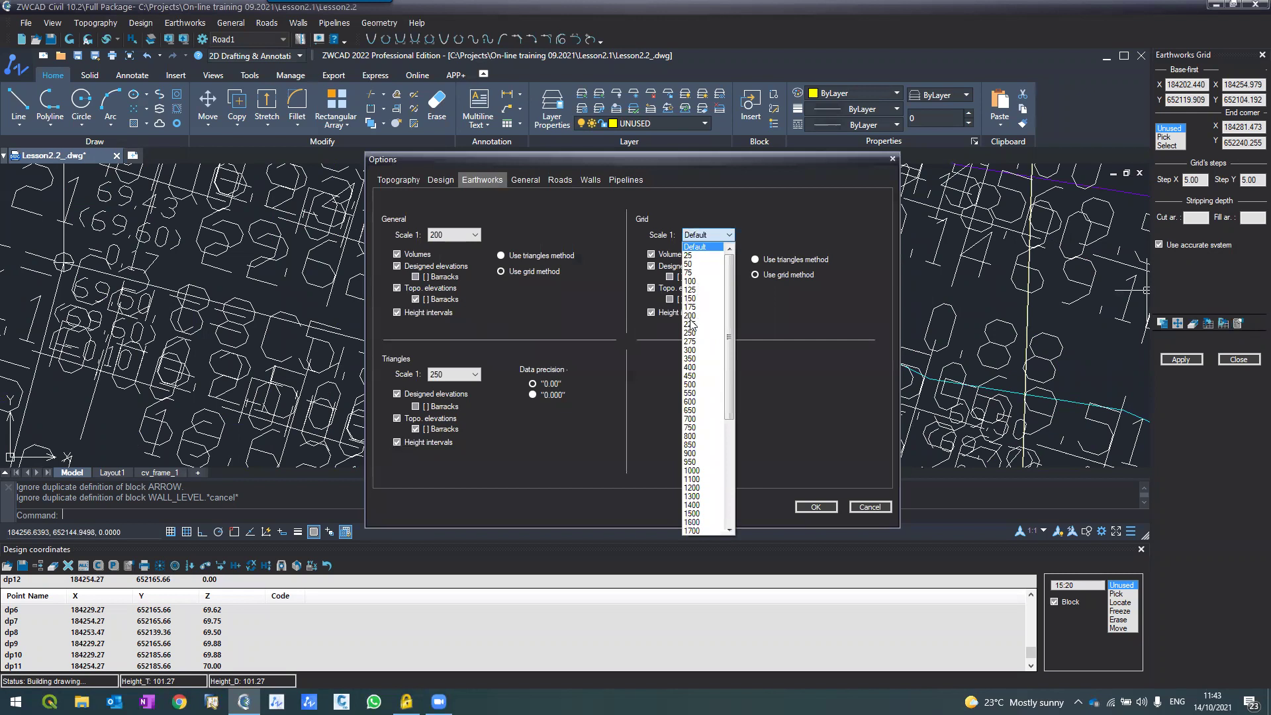
pyautogui.click(842, 495)
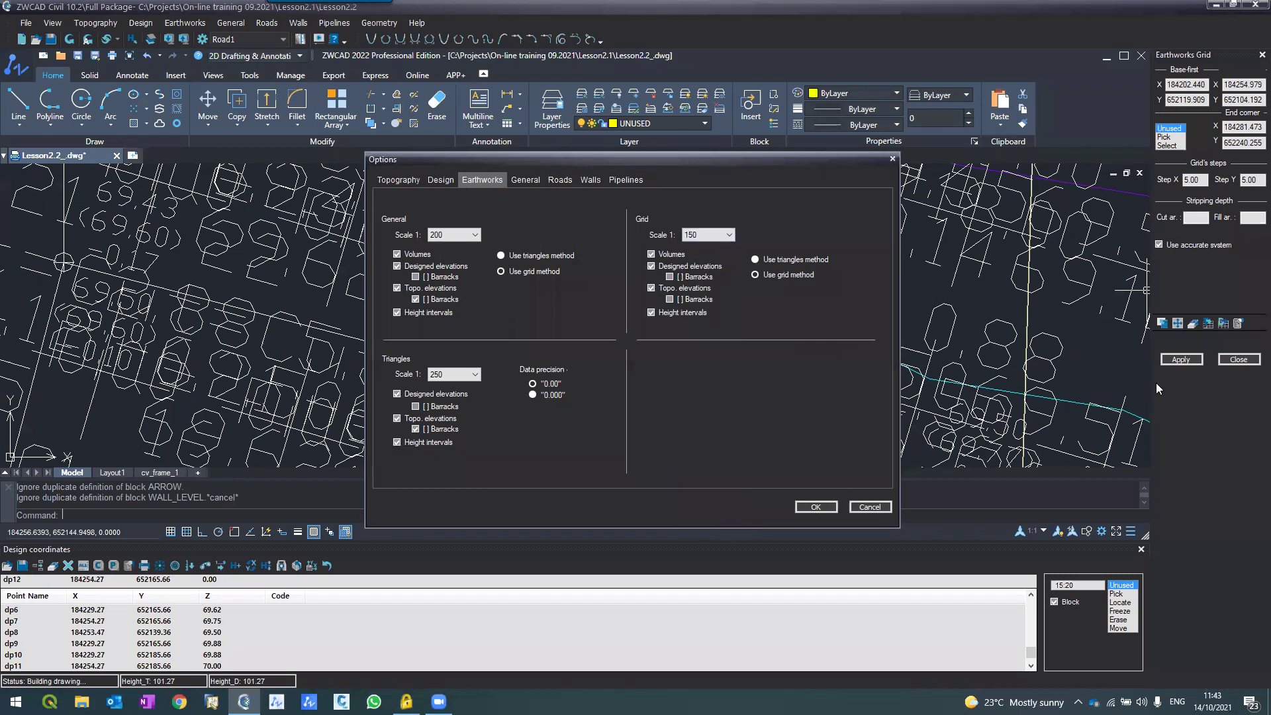
pyautogui.click(815, 507)
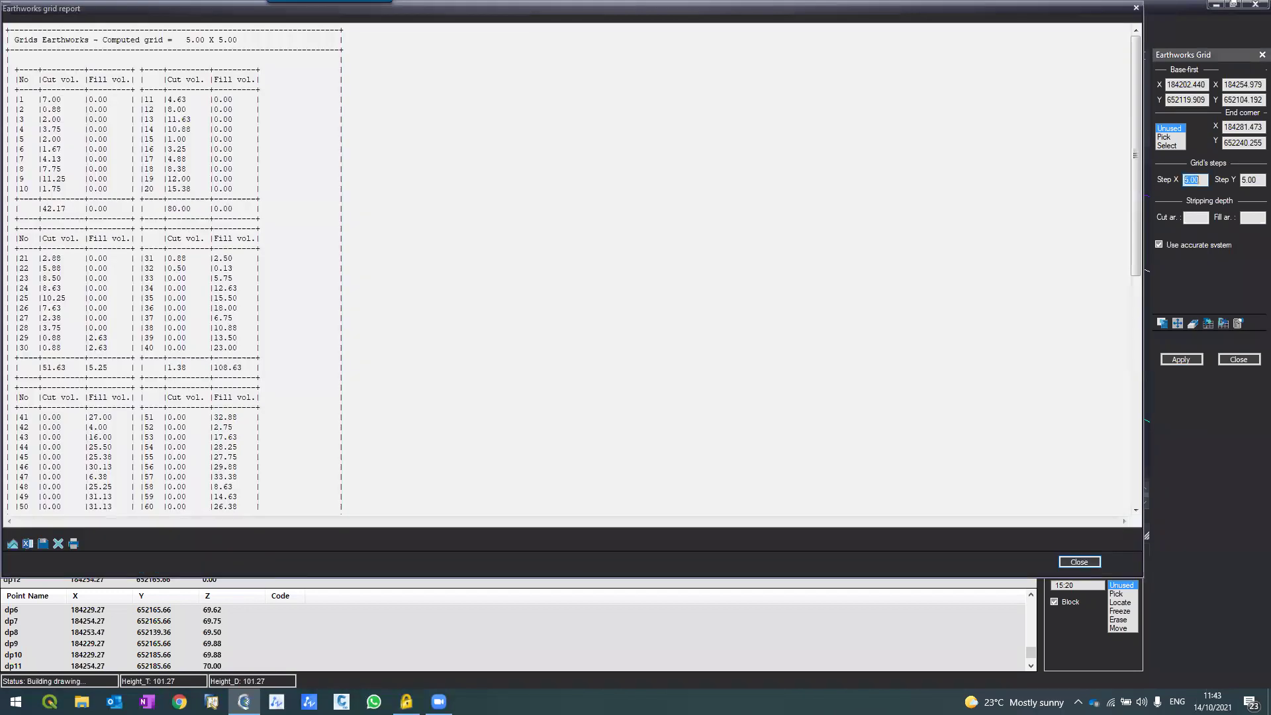
pyautogui.press('Escape')
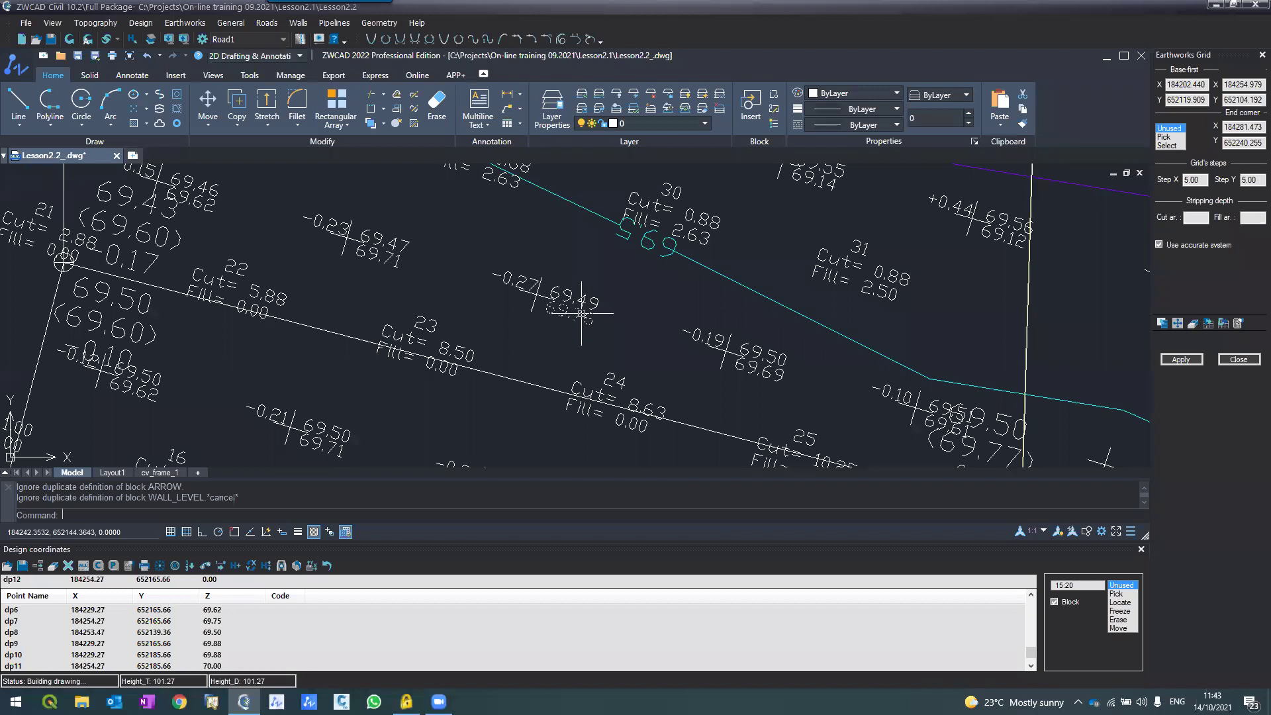
pyautogui.scroll(-5, 581, 313)
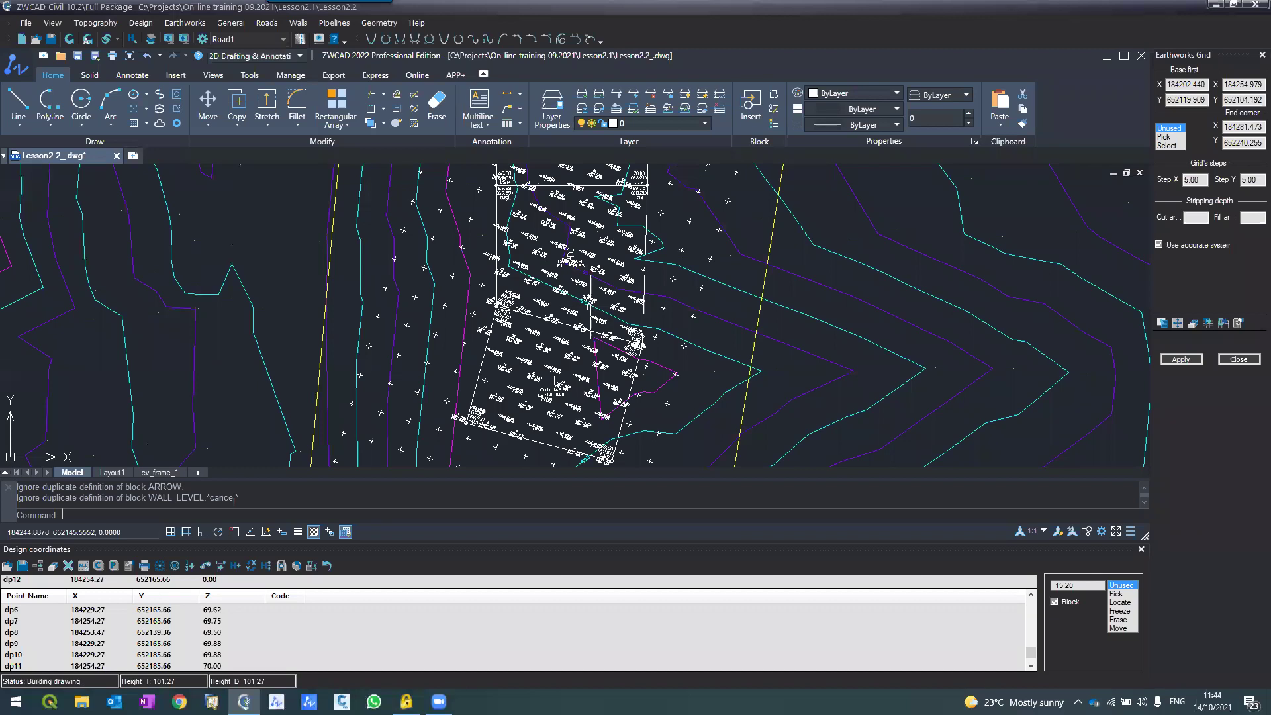
# Set the colour of the EwgriddataNegative layer to red.
pyautogui.scroll(-3, 589, 307)
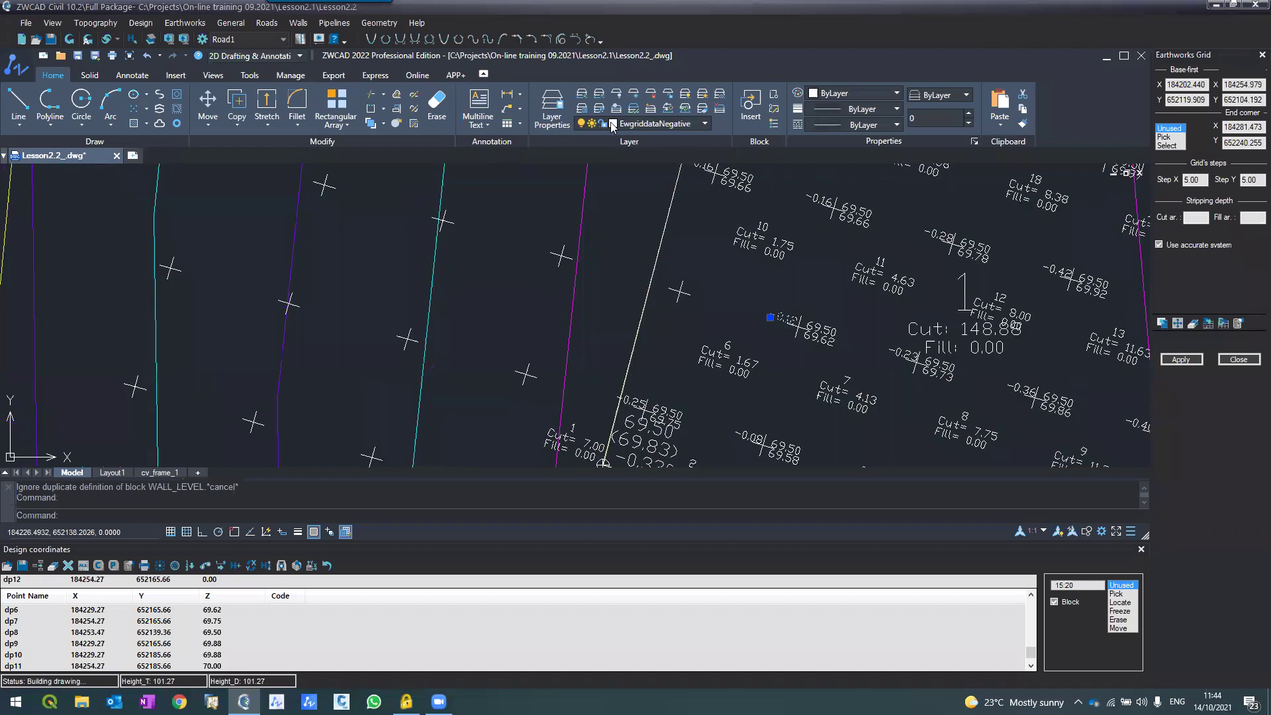
pyautogui.click(658, 123)
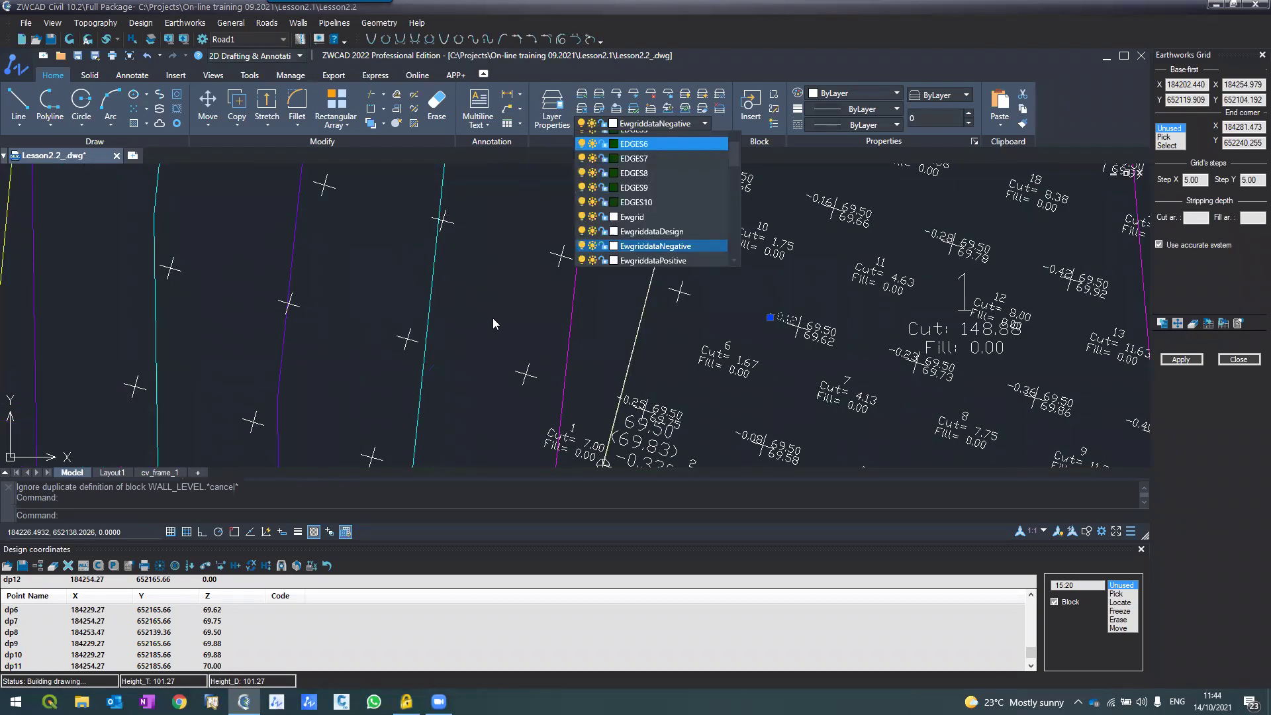
pyautogui.click(539, 114)
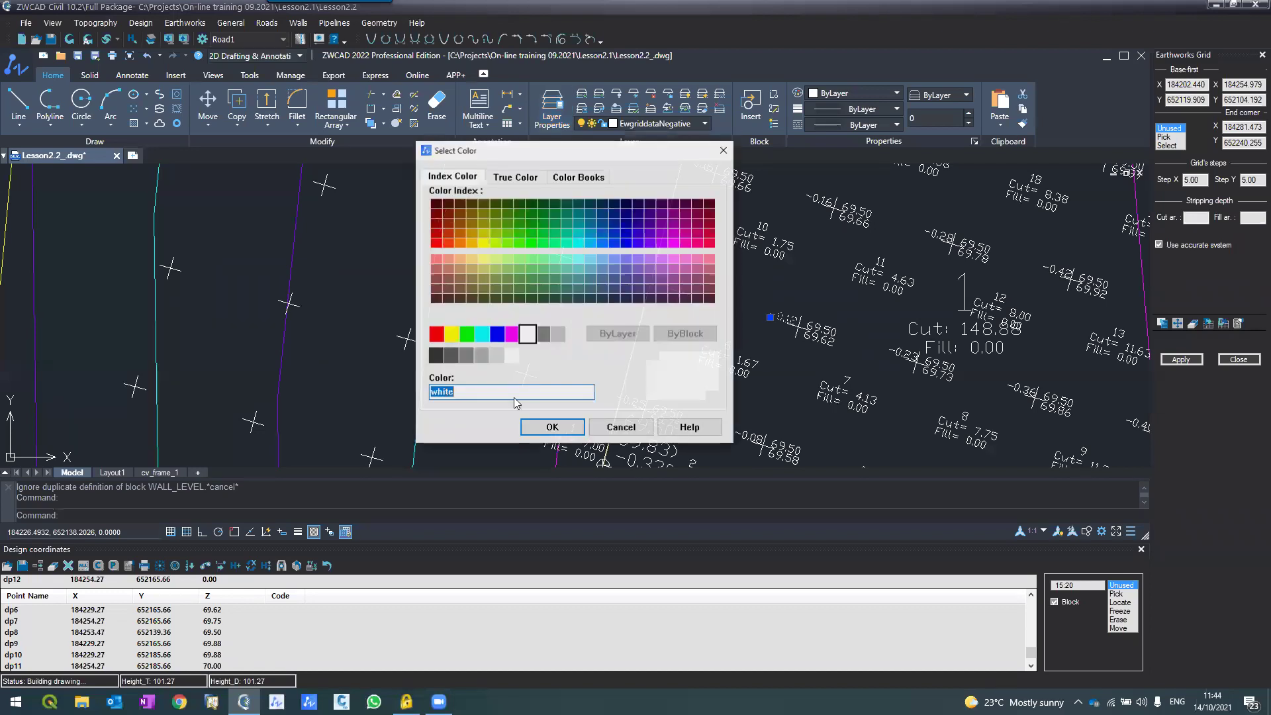
pyautogui.write('red')
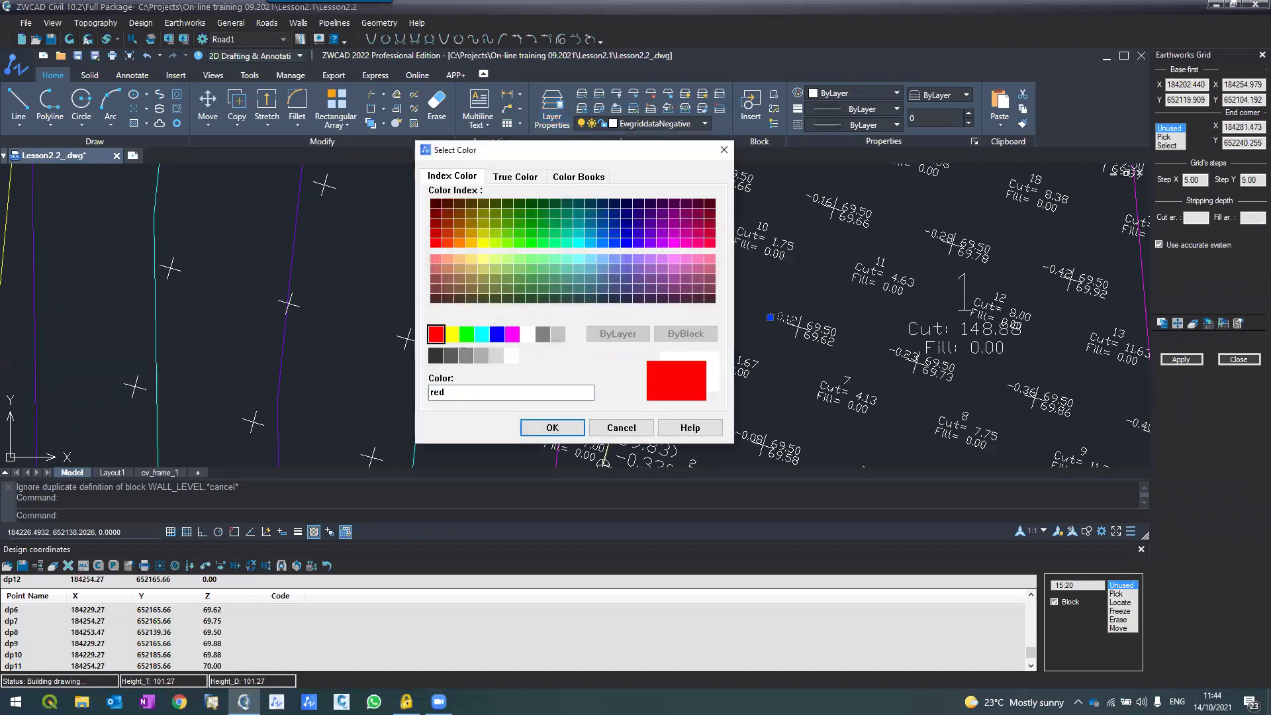
pyautogui.click(552, 428)
pyautogui.scroll(-2, 467, 281)
pyautogui.scroll(-2, 467, 281)
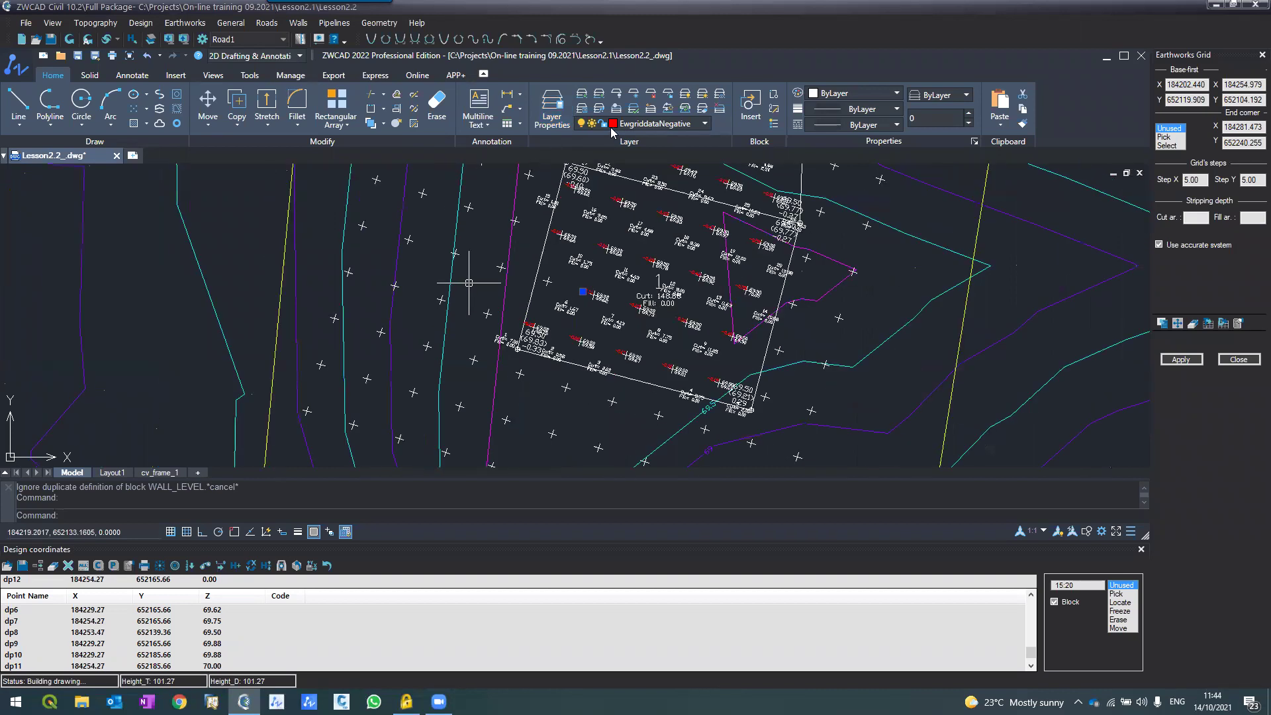
pyautogui.moveTo(577, 301); pyautogui.dragTo(598, 333, button='middle')
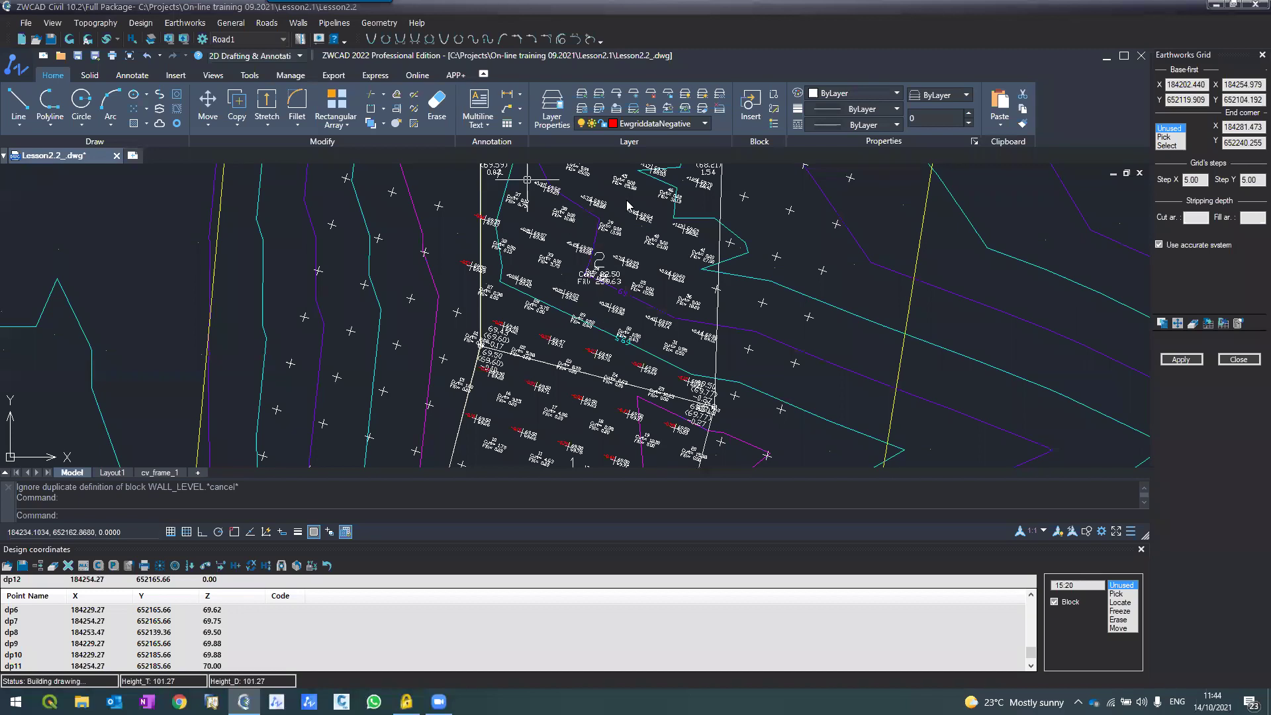
# Set the colour of the EwgriddataPositive layer to green.
pyautogui.click(704, 123)
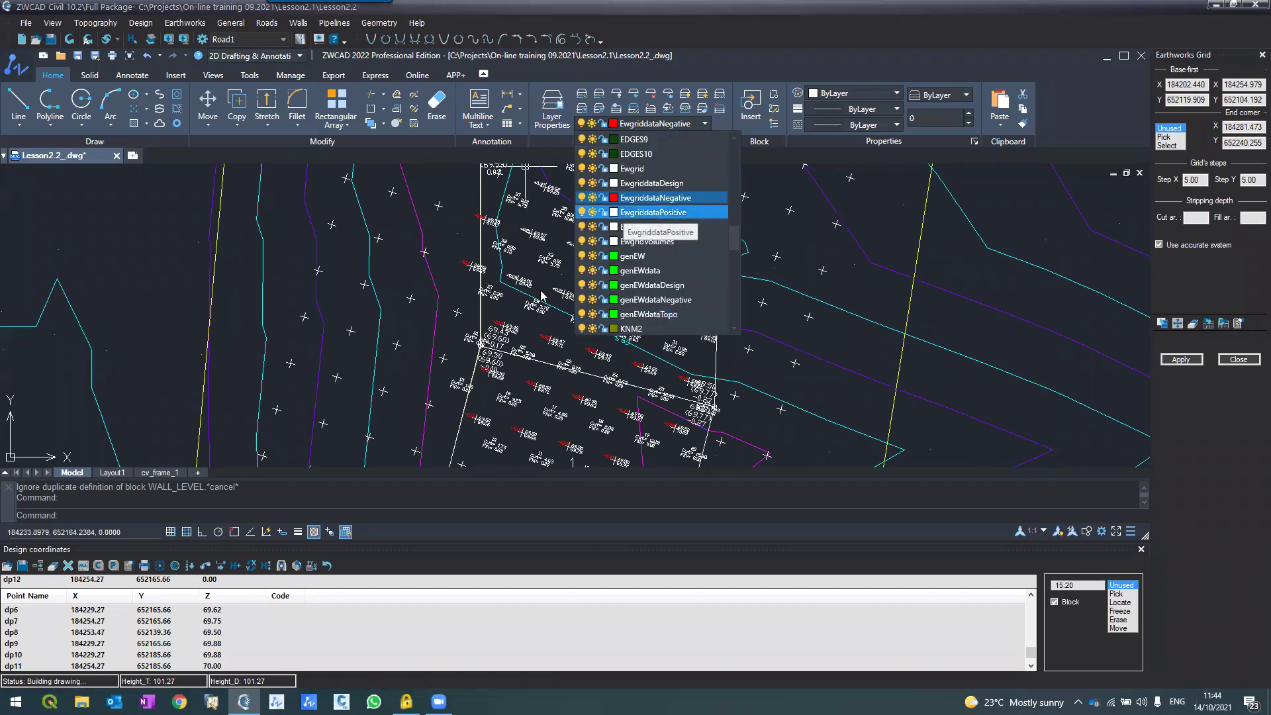
pyautogui.click(610, 207)
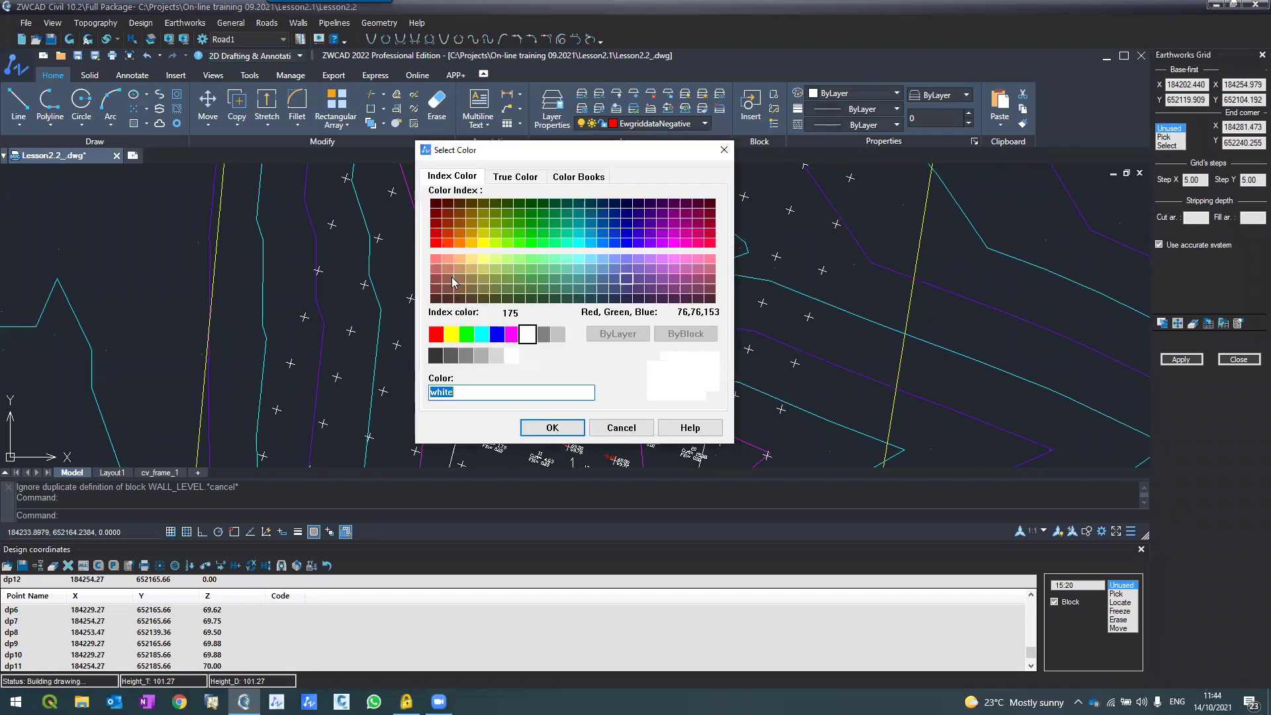
pyautogui.click(468, 337)
pyautogui.click(542, 428)
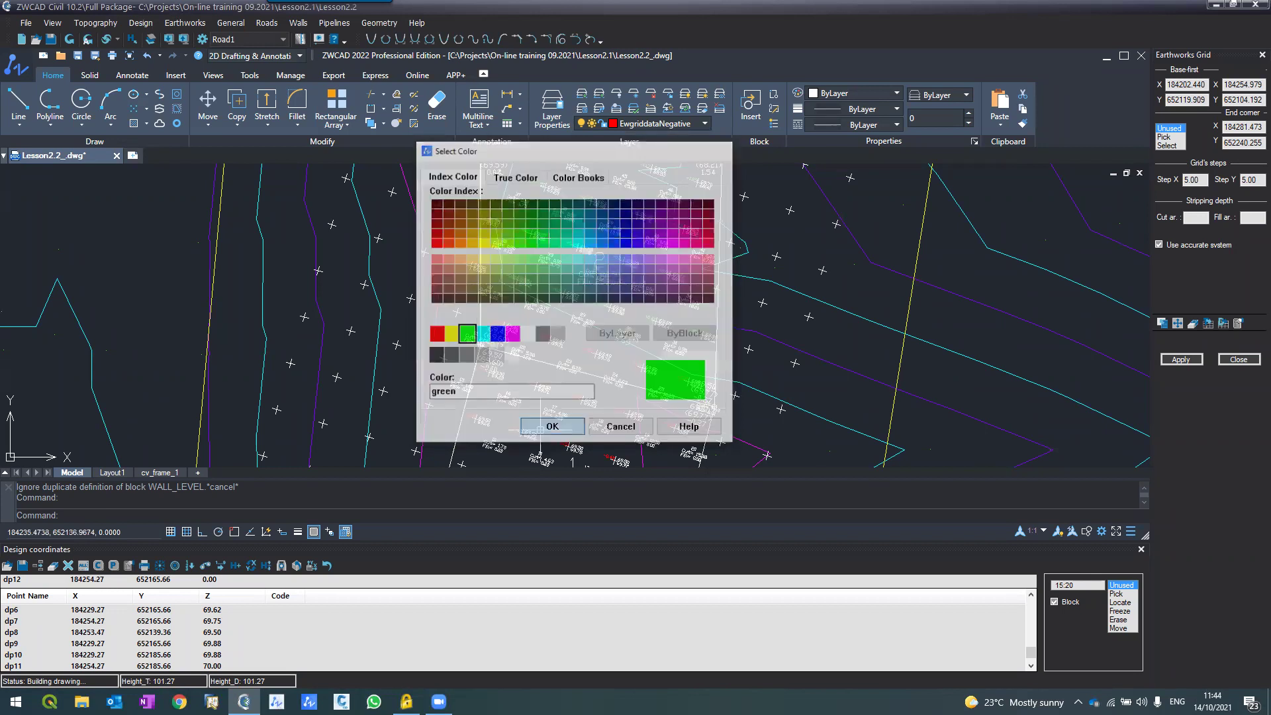
pyautogui.scroll(-3, 478, 297)
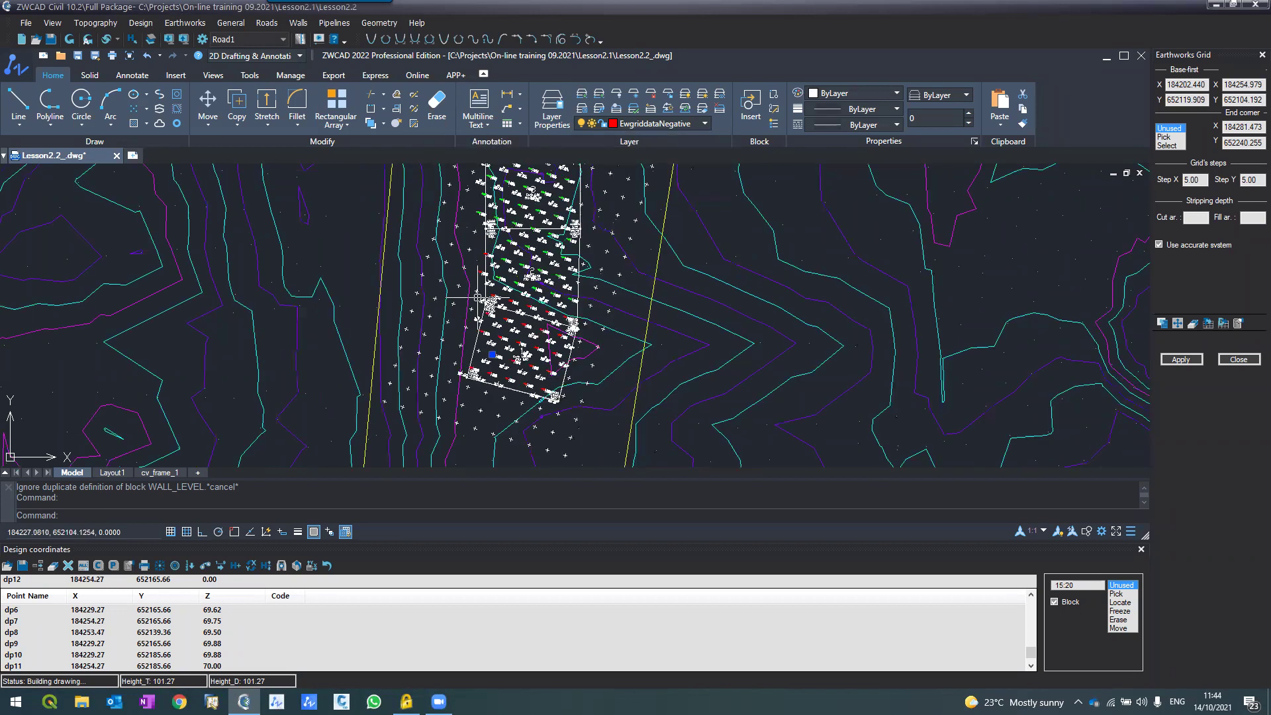
pyautogui.scroll(2, 478, 296)
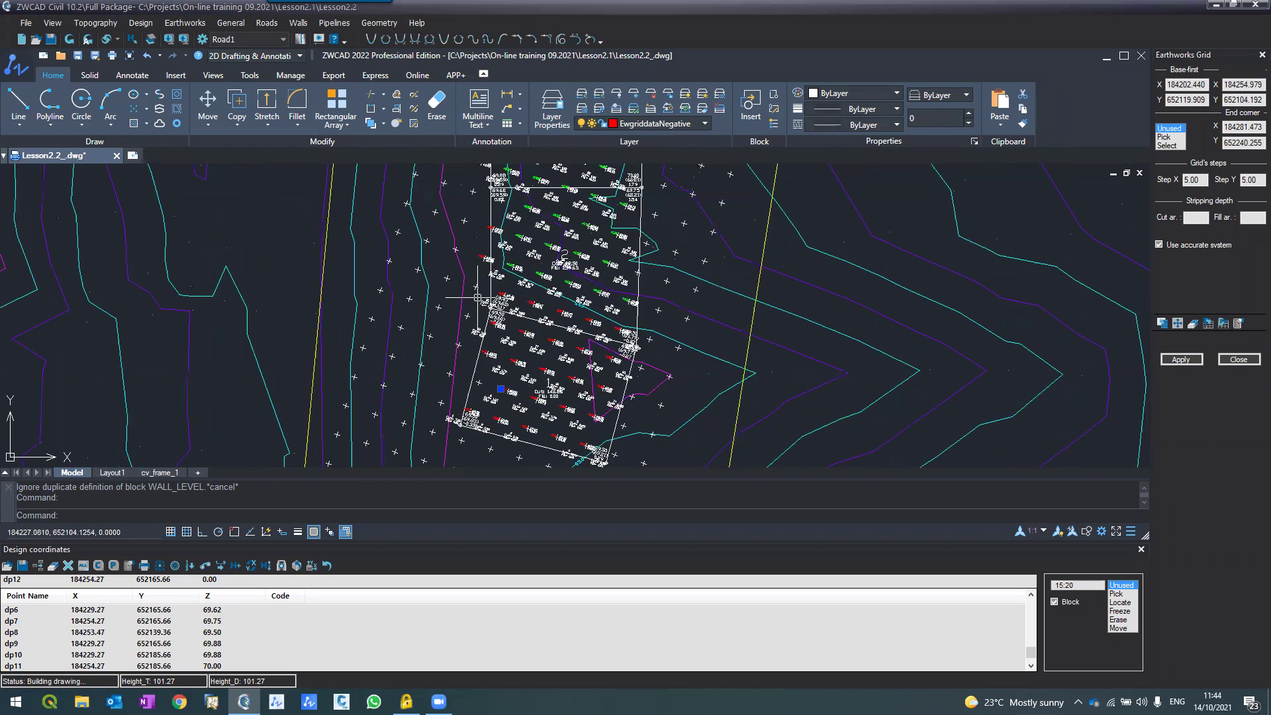
# Freeze the grid layers holding the cell volumes, design and existing heights and grid crosses, keeping the red and green height differences on.
pyautogui.scroll(3, 478, 297)
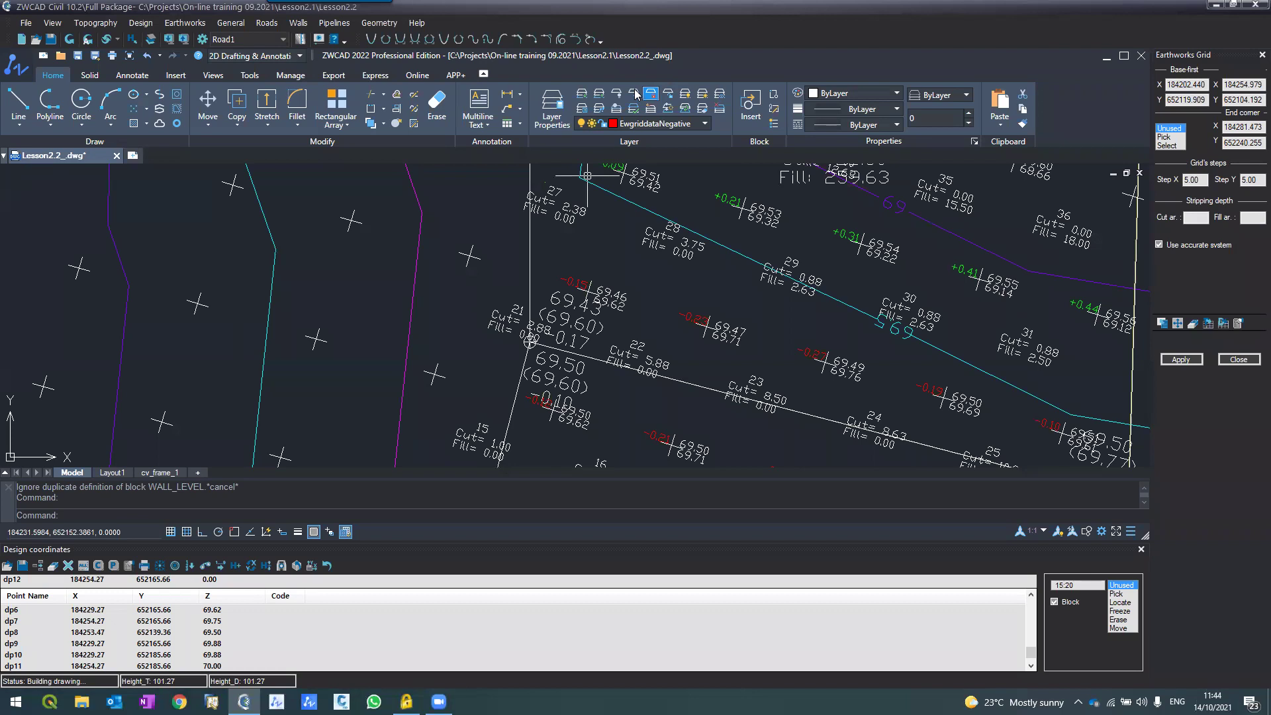
pyautogui.click(635, 93)
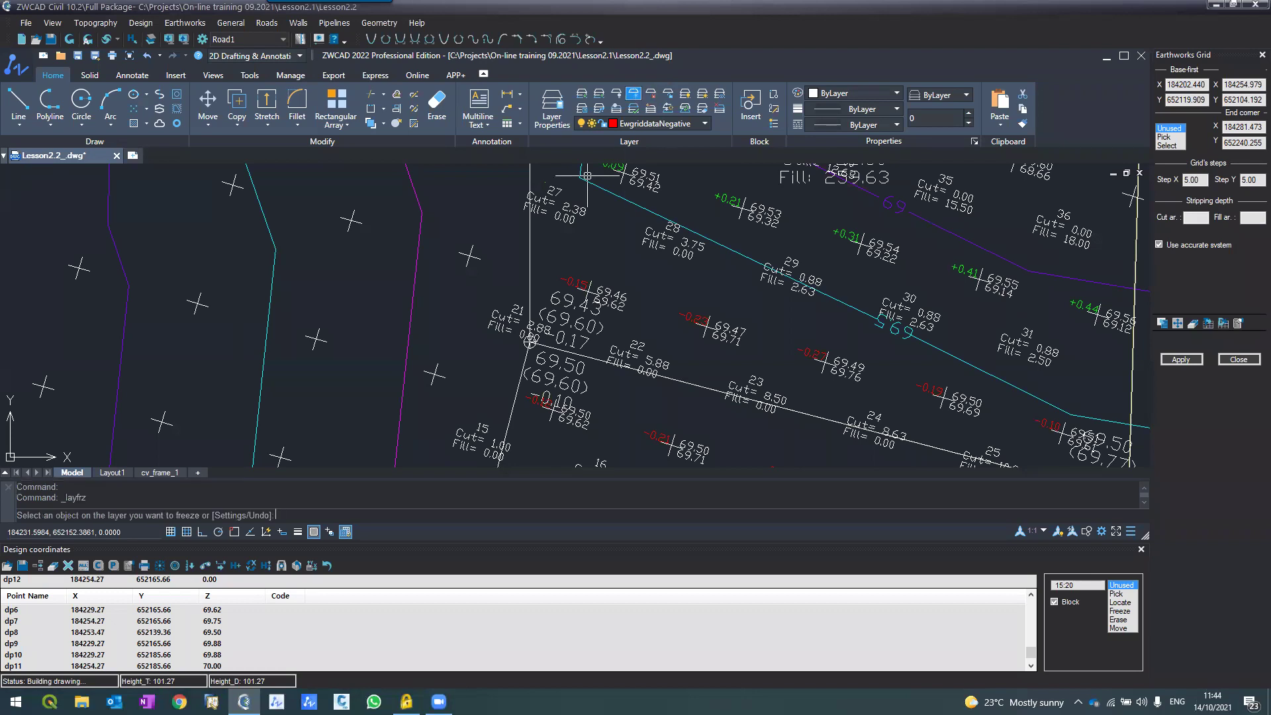
pyautogui.click(587, 176)
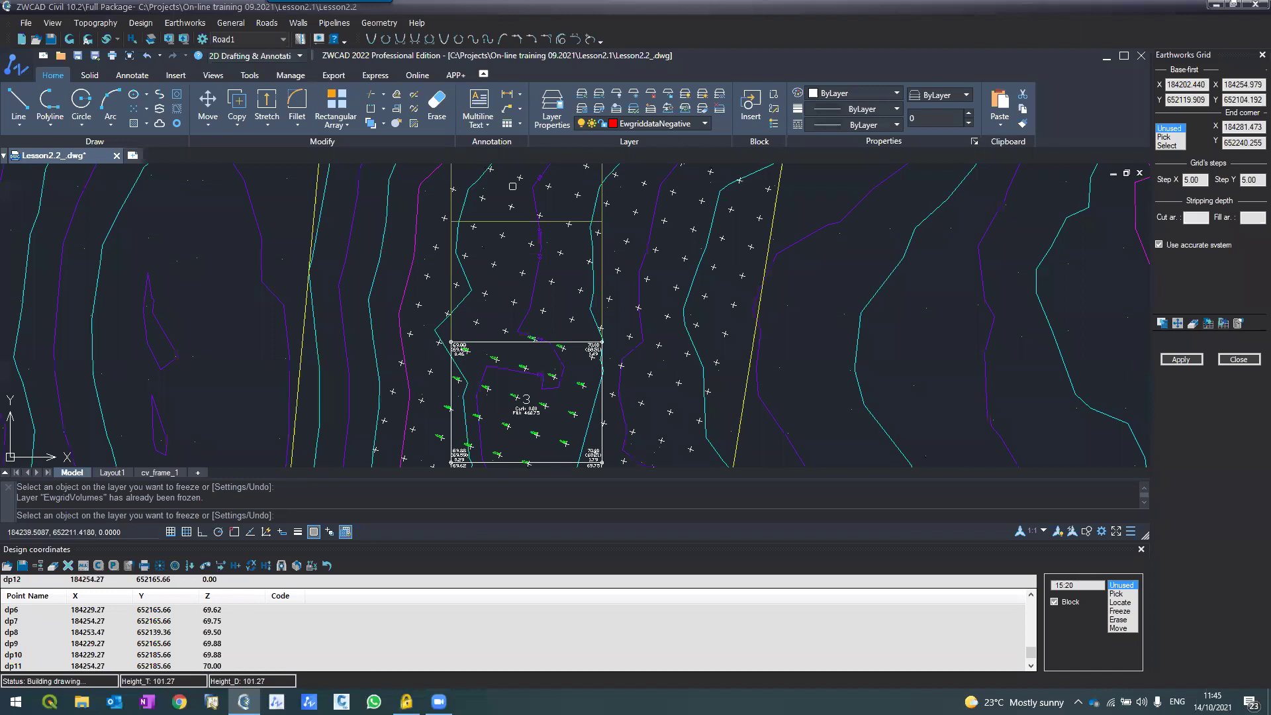
pyautogui.scroll(-3, 447, 421)
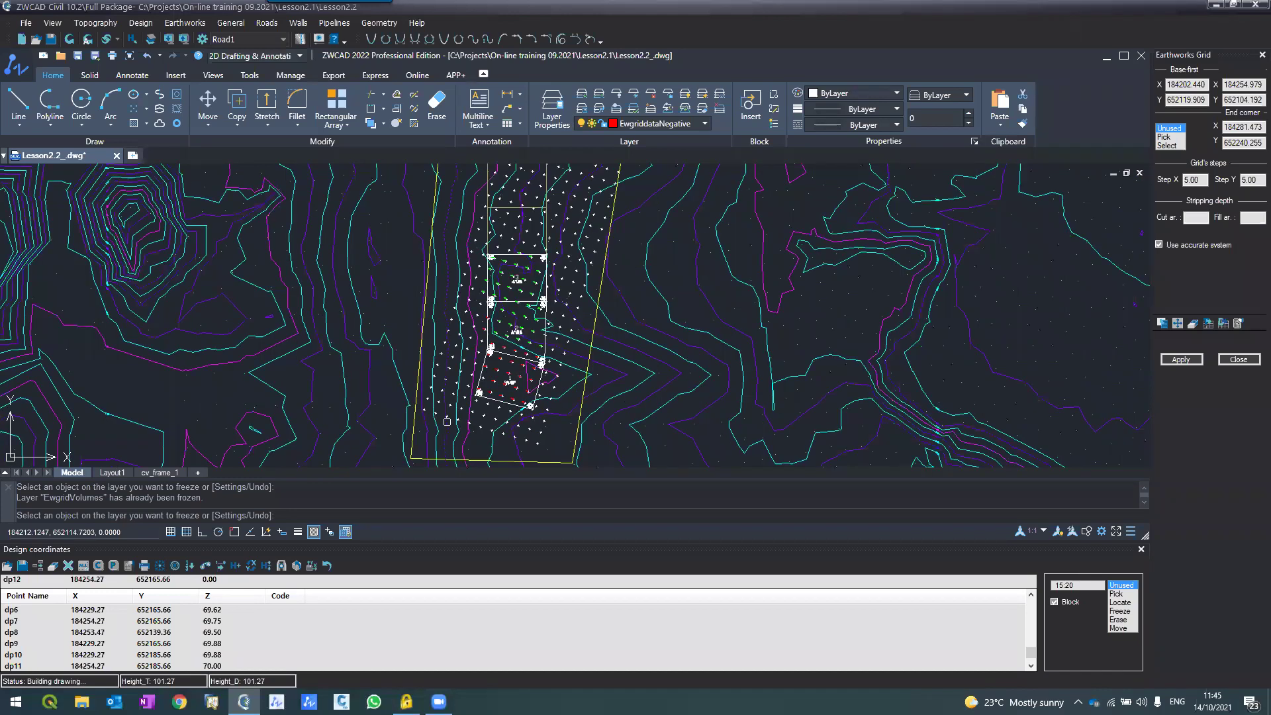
# Set the earthworks grid steps to 2.5 in X and Y, recompute the grid and check the height differences over planes 1 to 3.
pyautogui.click(1196, 178)
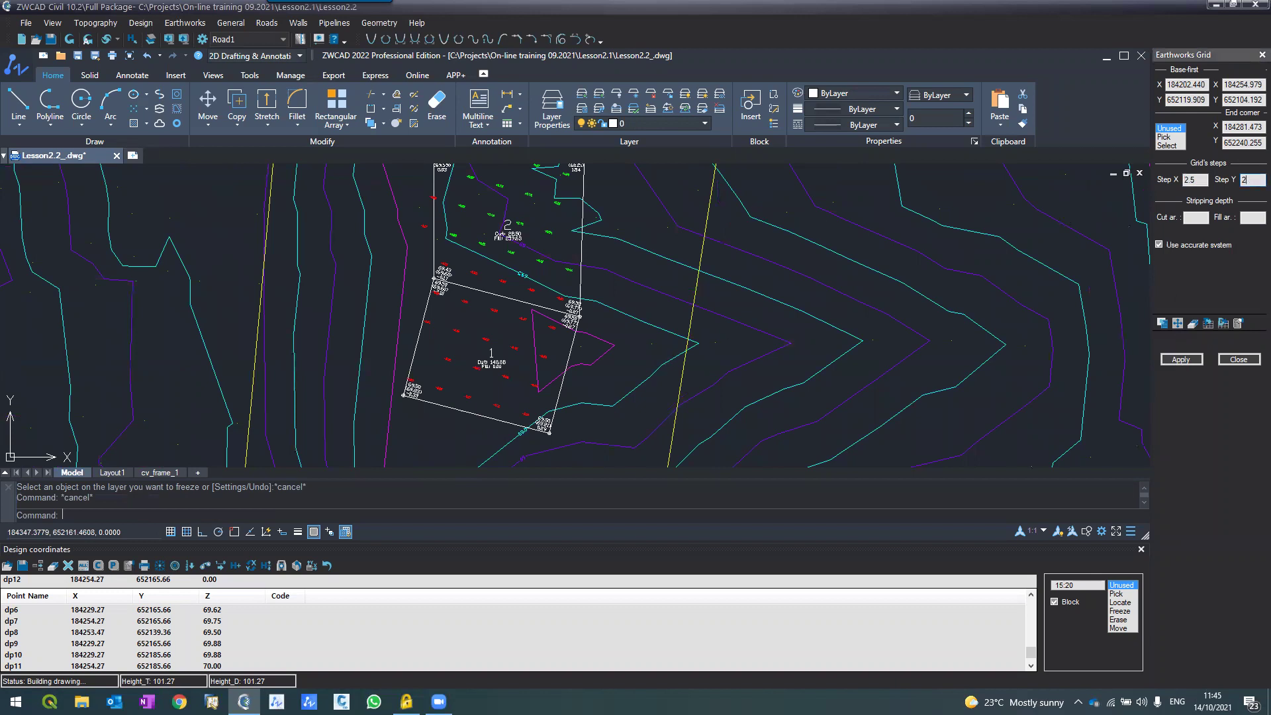
pyautogui.write('.5')
pyautogui.press('Return')
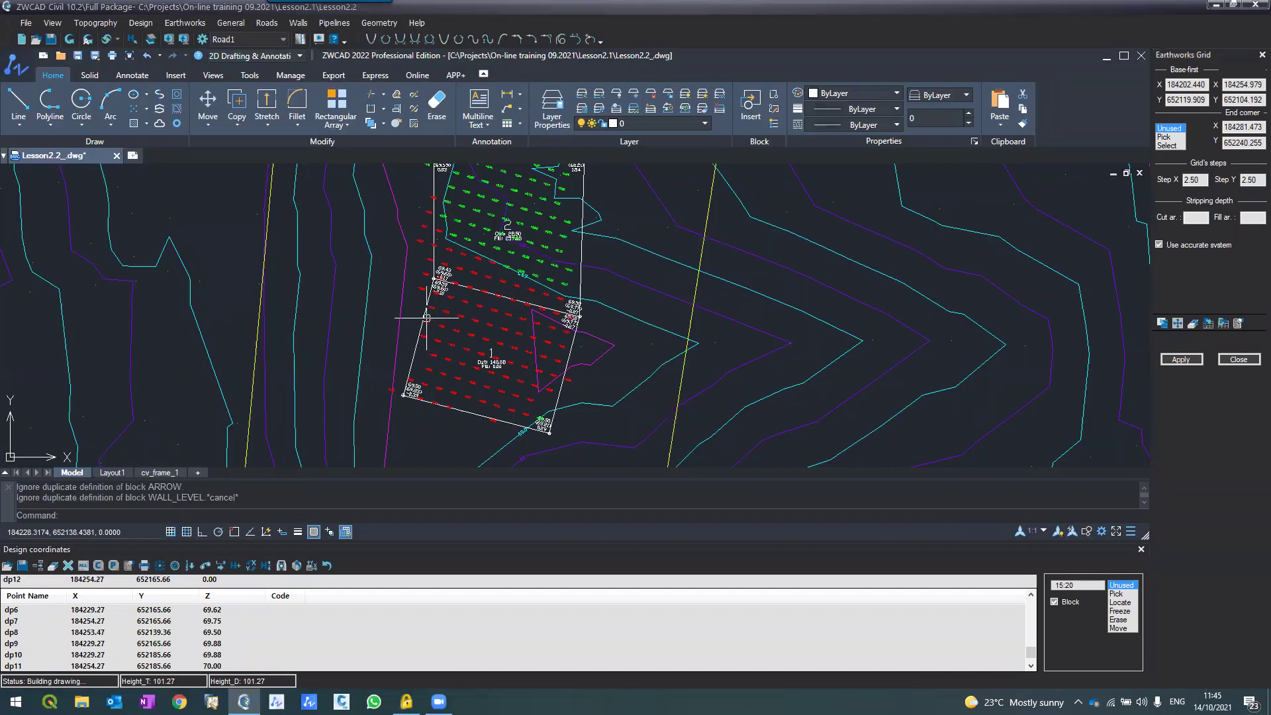
pyautogui.scroll(3, 427, 318)
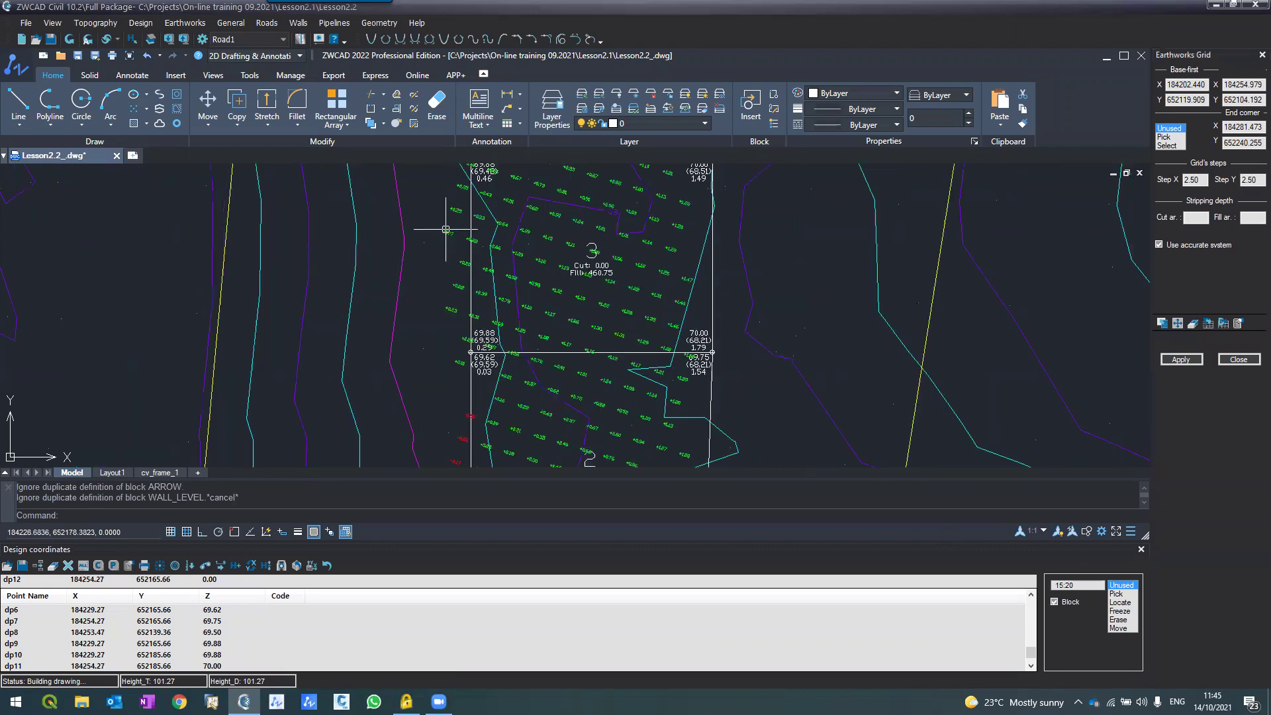
pyautogui.scroll(-3, 551, 232)
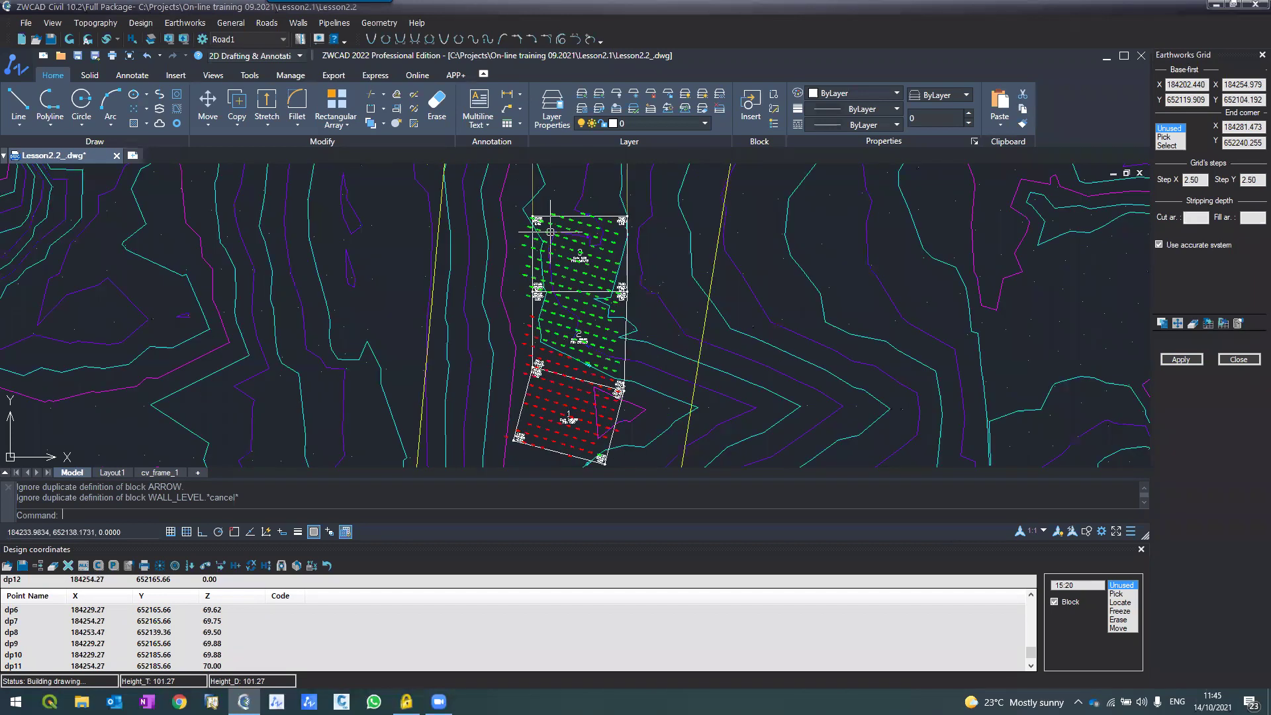
pyautogui.scroll(2, 599, 329)
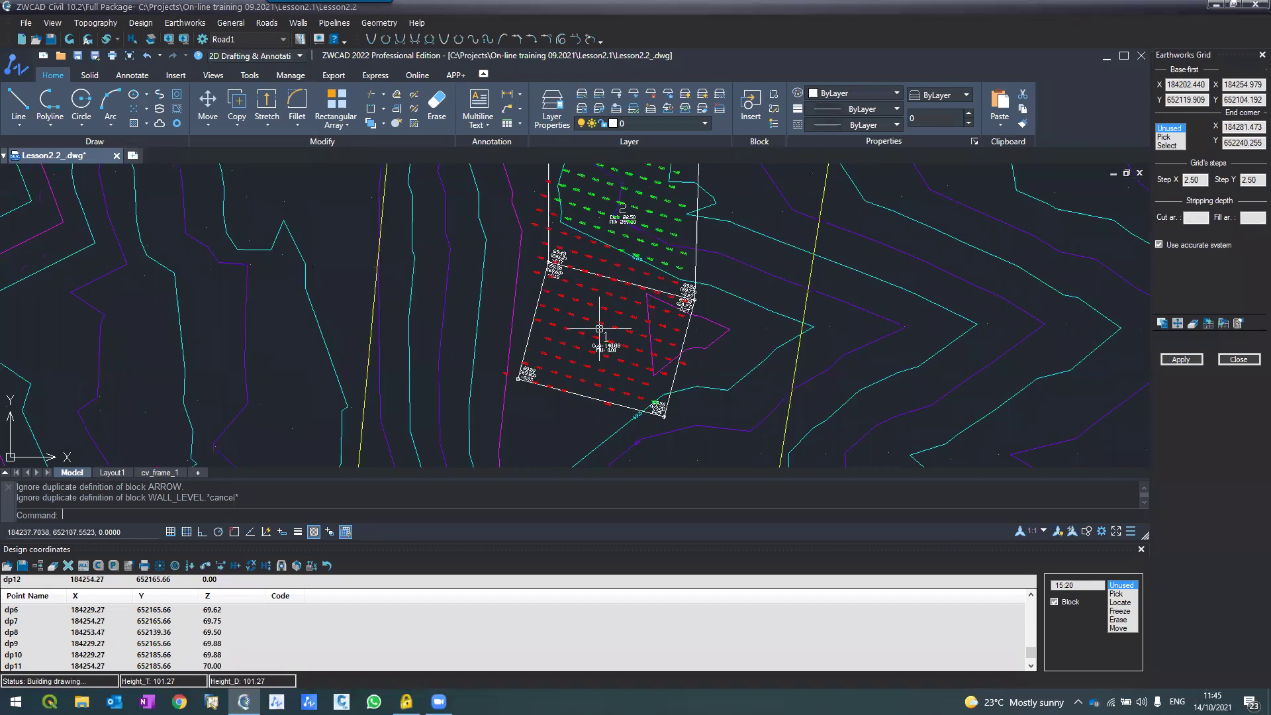
pyautogui.scroll(-2, 599, 329)
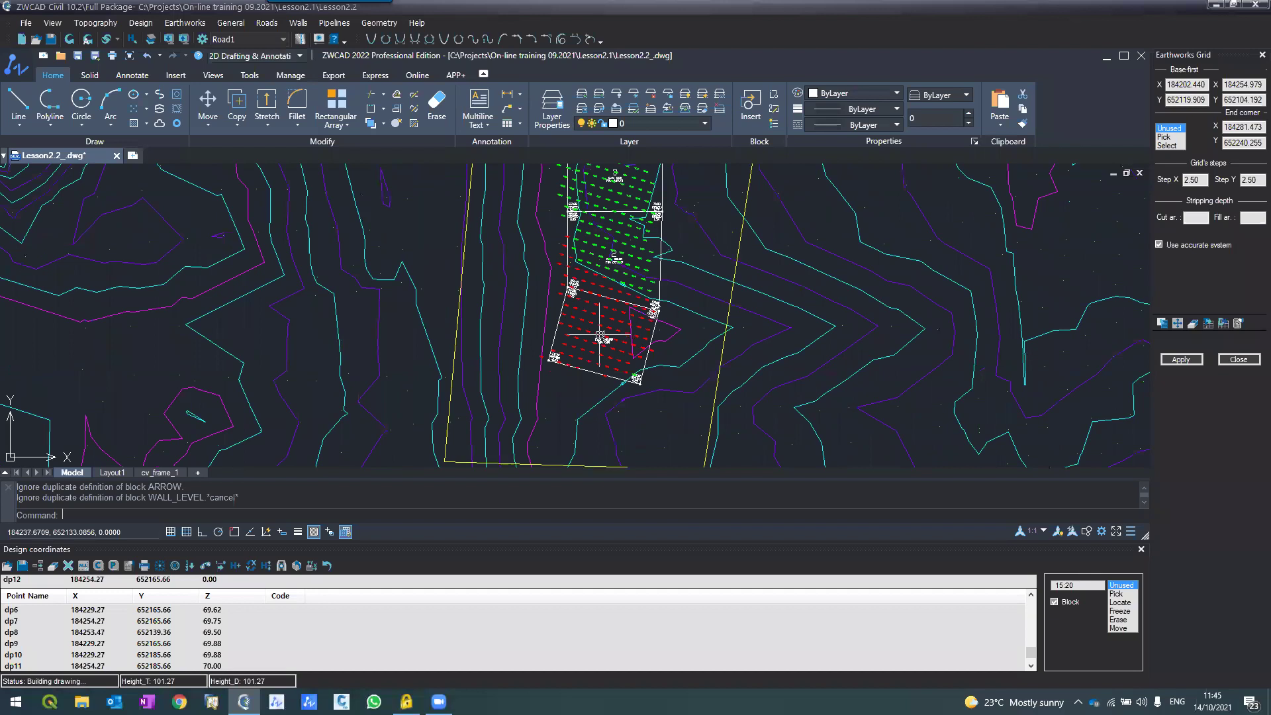
pyautogui.scroll(2, 587, 197)
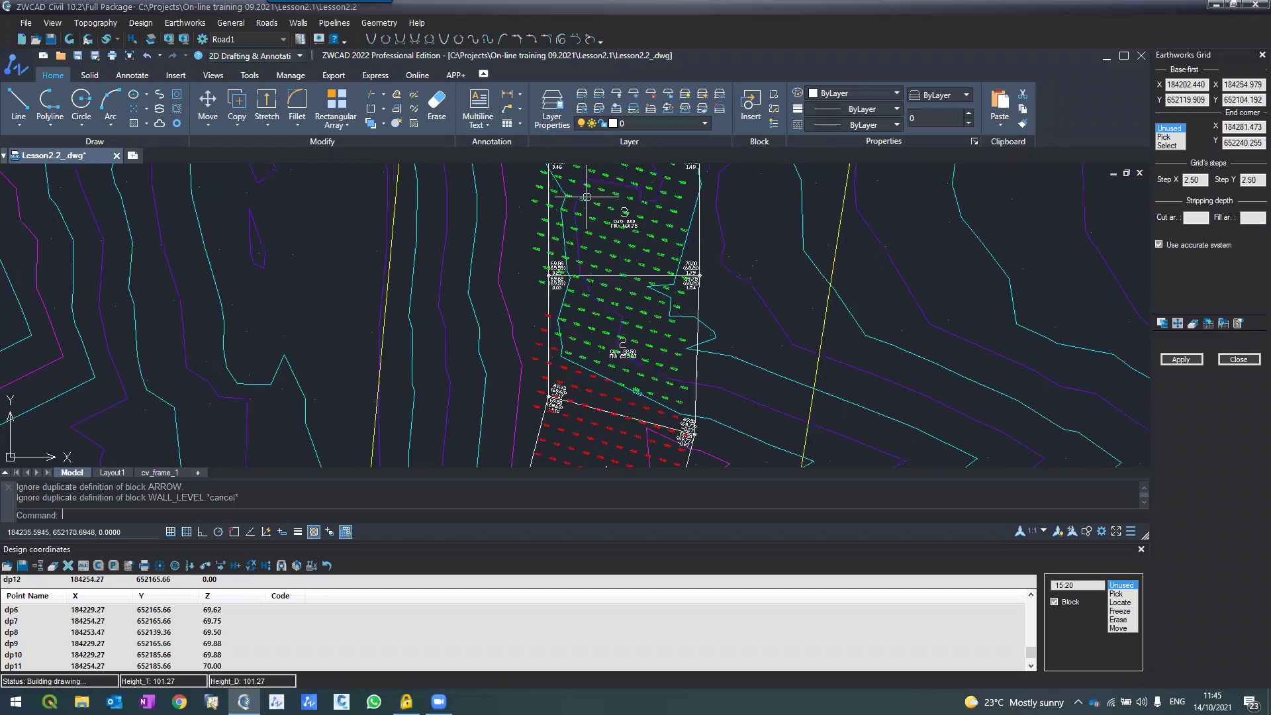